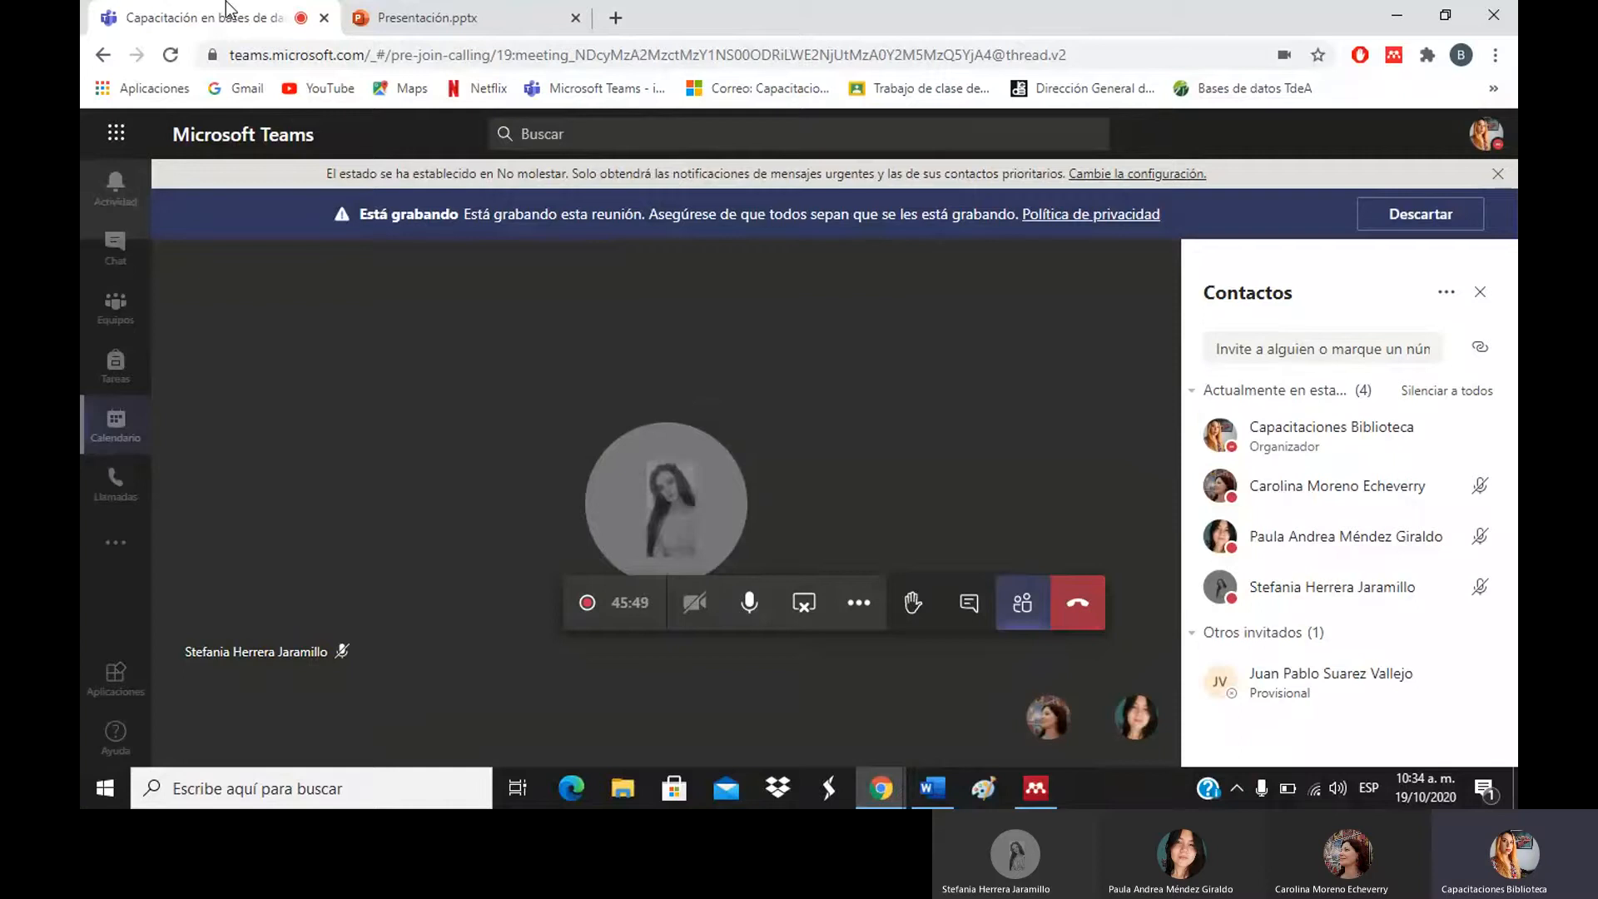
In a new browser tab, search Google for 'gestor bibliografico'.
{"action": "left_click", "coordinate": [614, 19]}
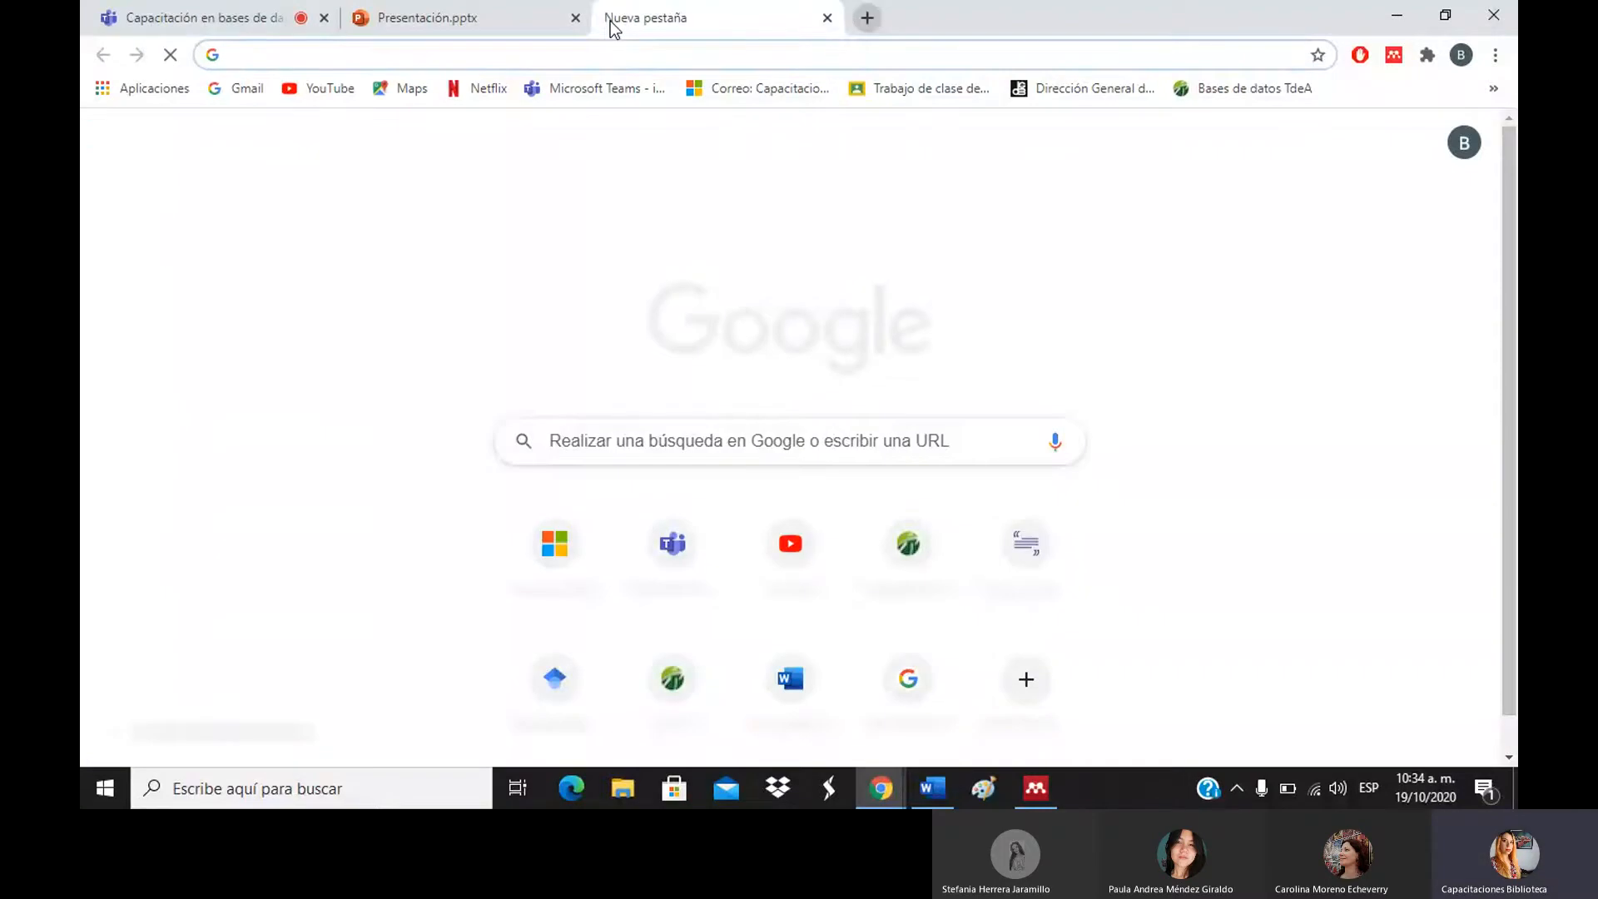
{"action": "type", "text": "ges"}
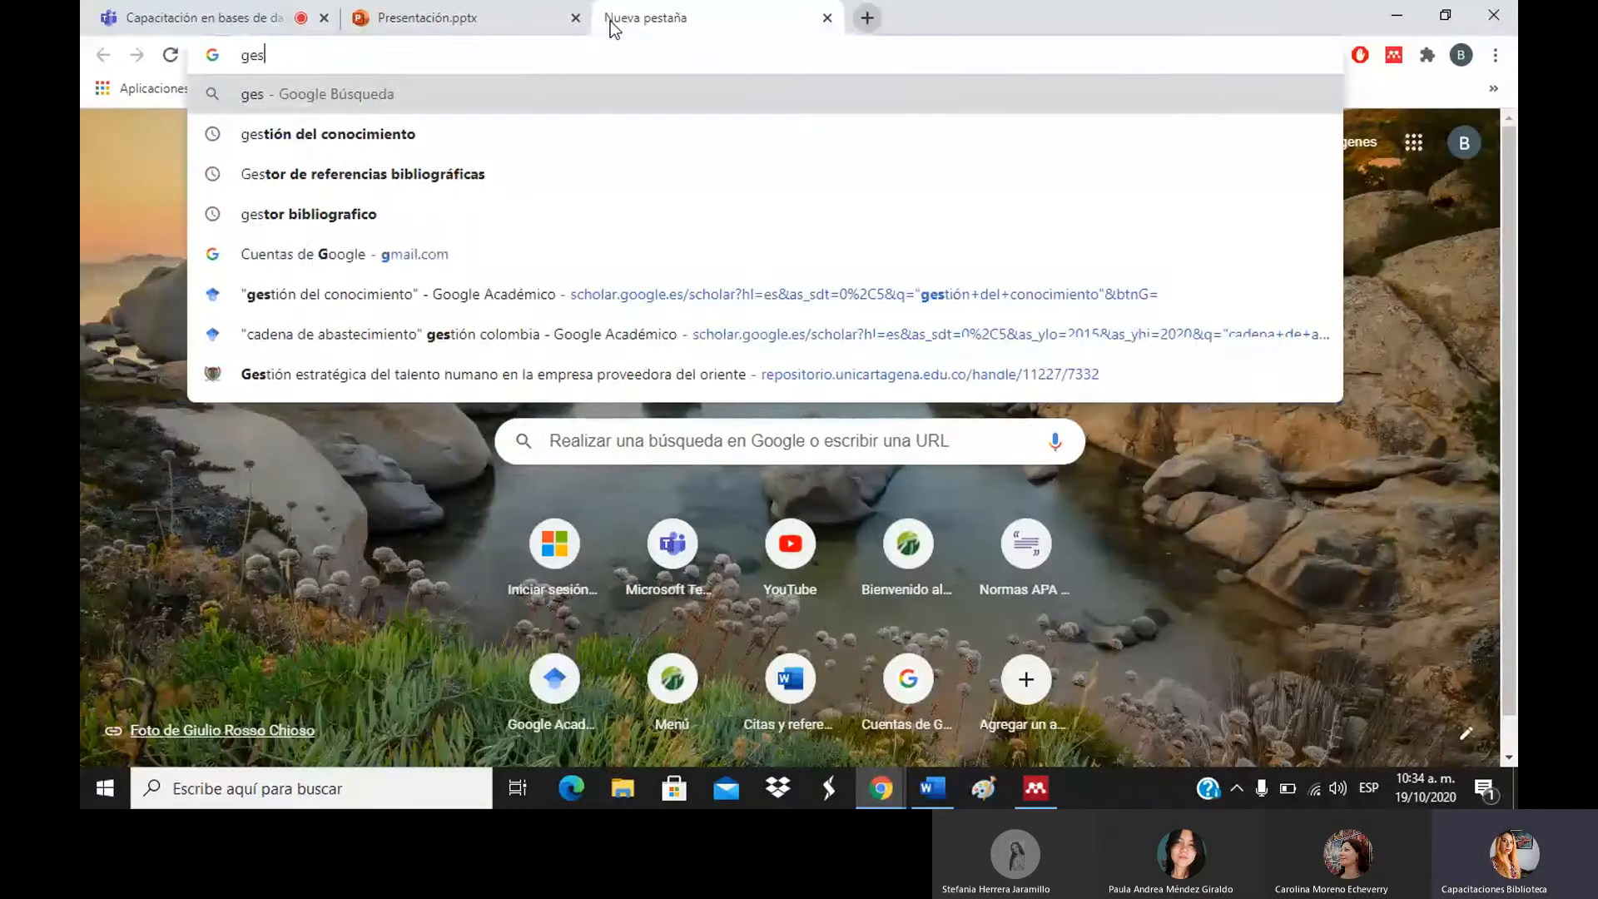
{"action": "type", "text": "tor"}
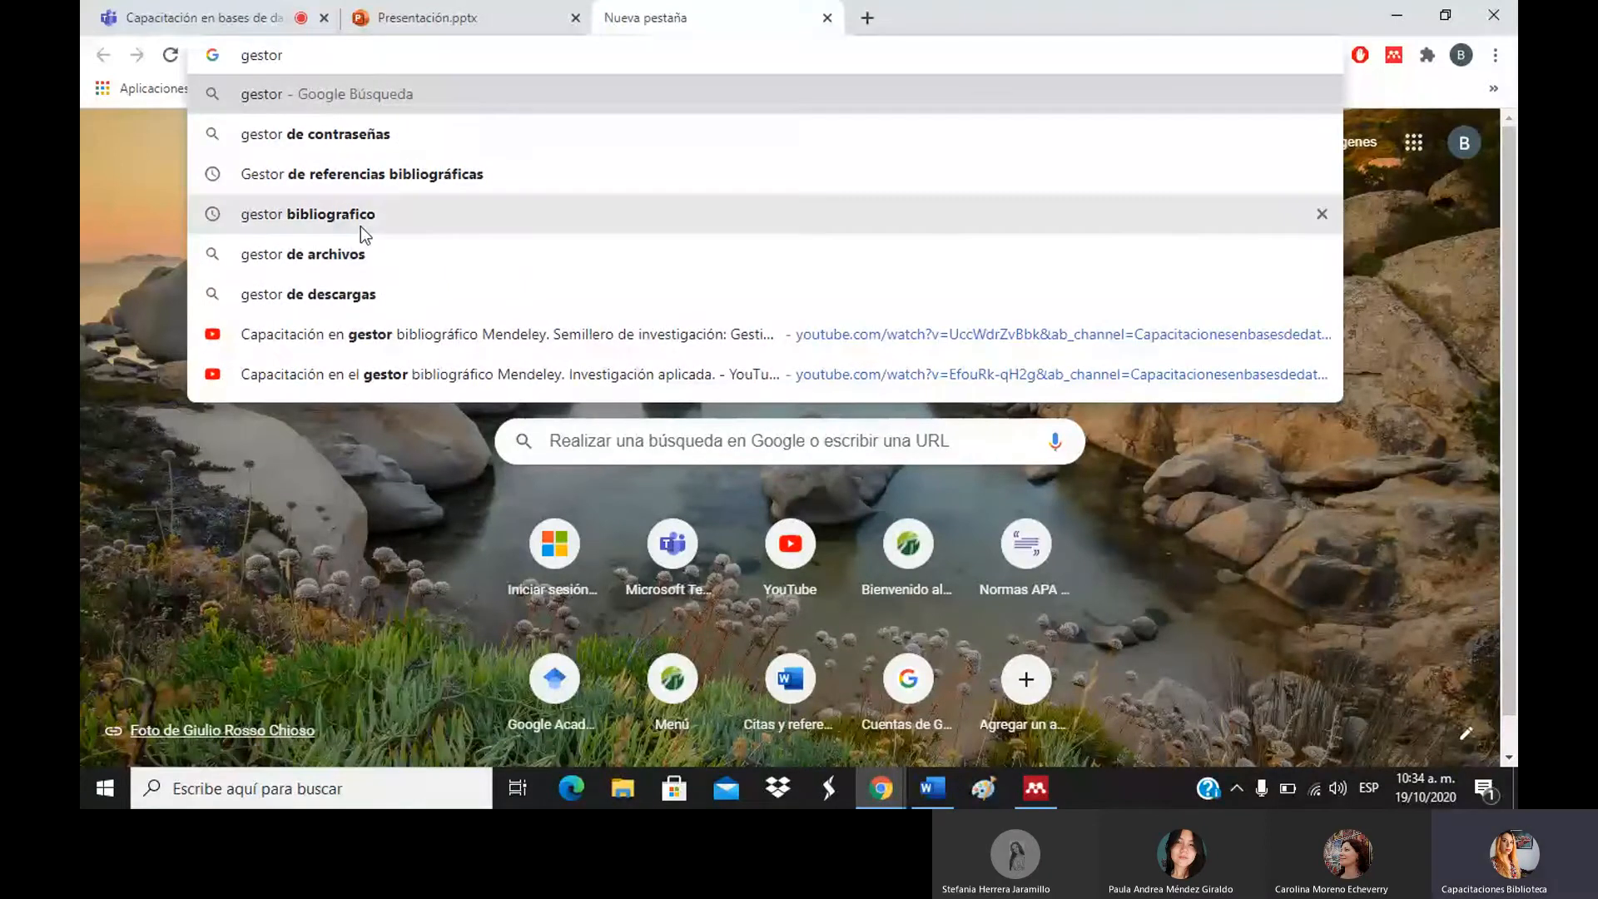
{"action": "left_click", "coordinate": [362, 227]}
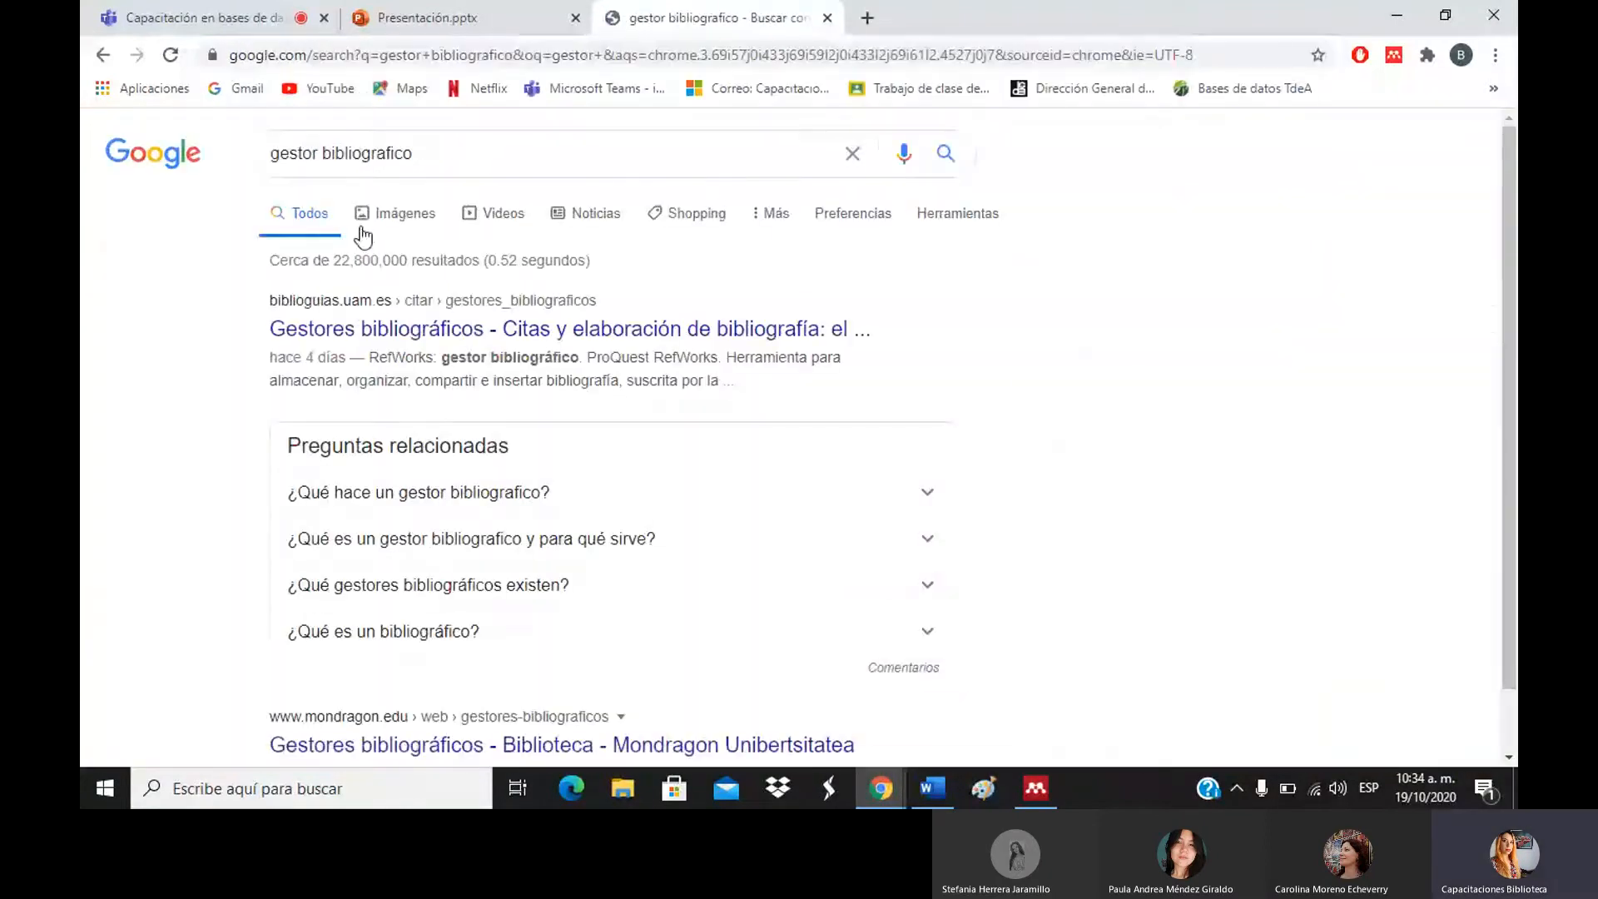
Open the Mendeley search from the 'También se buscó' reference-manager carousel.
{"action": "left_click_drag", "start_coordinate": [1512, 258], "coordinate": [1513, 314]}
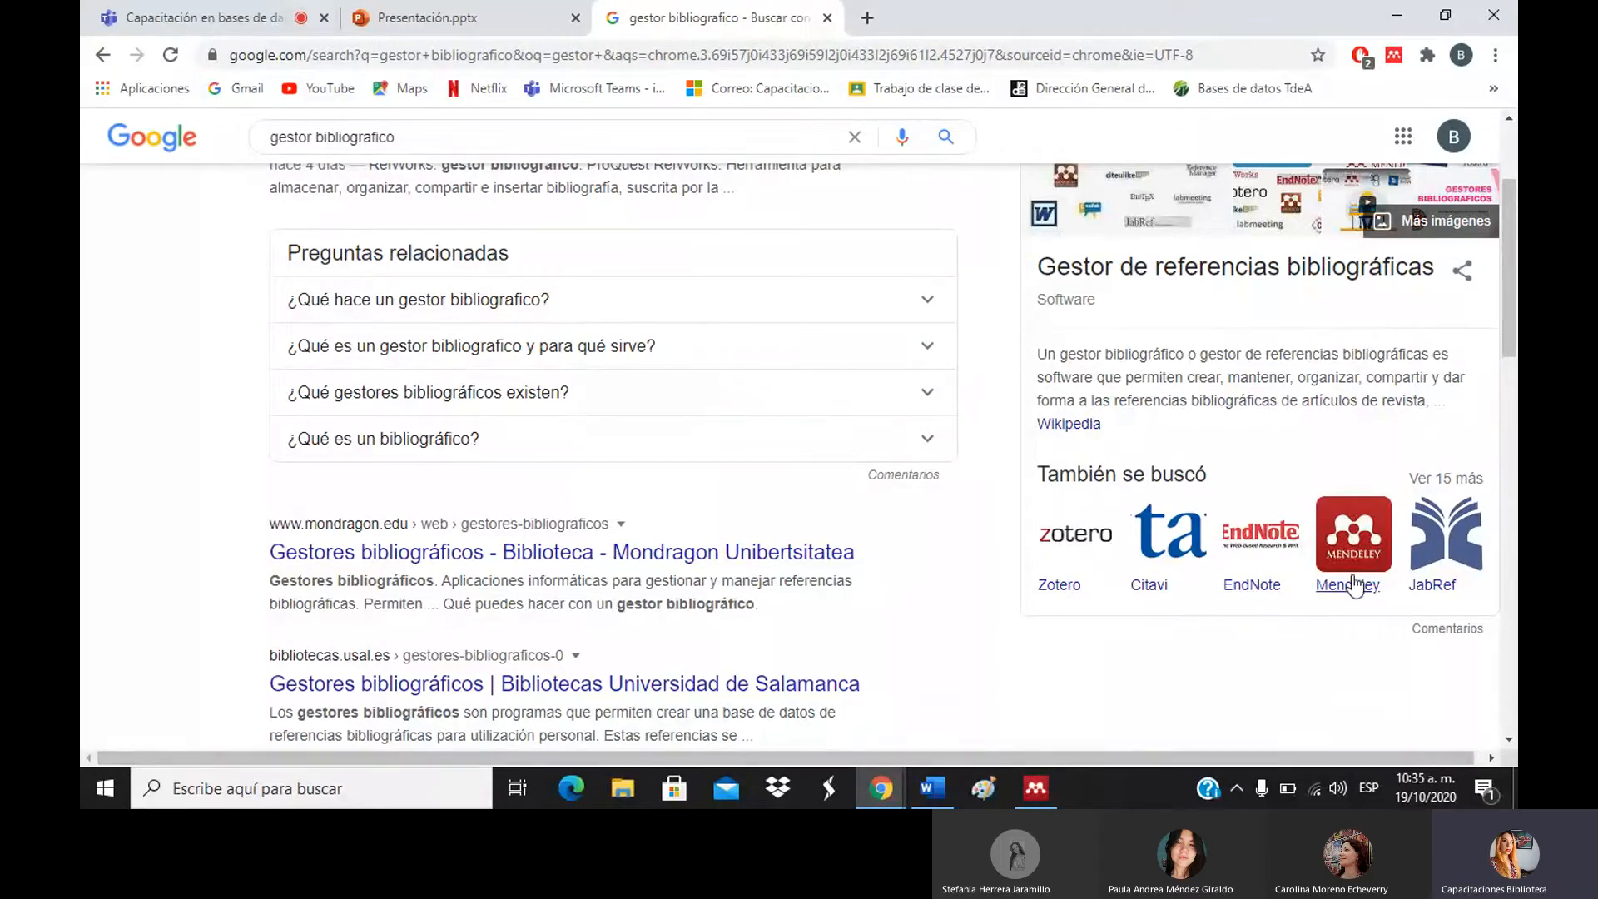
{"action": "left_click_drag", "start_coordinate": [1515, 249], "coordinate": [1516, 210]}
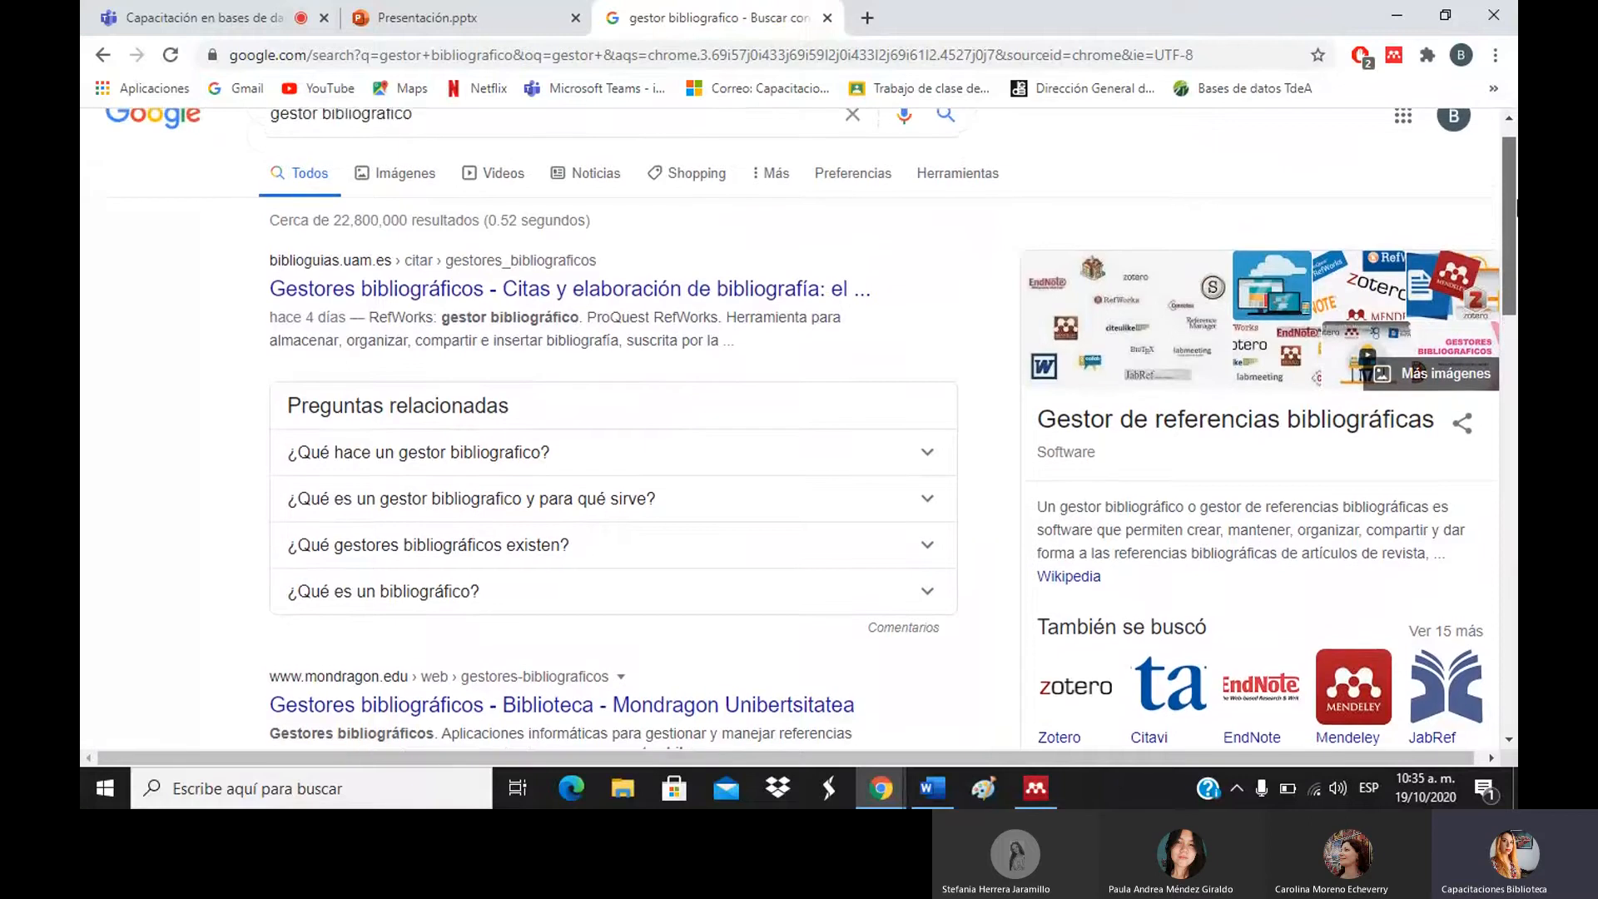
{"action": "scroll", "coordinate": [1348, 583], "scroll_direction": "down", "scroll_amount": 2}
{"action": "left_click", "coordinate": [1358, 539]}
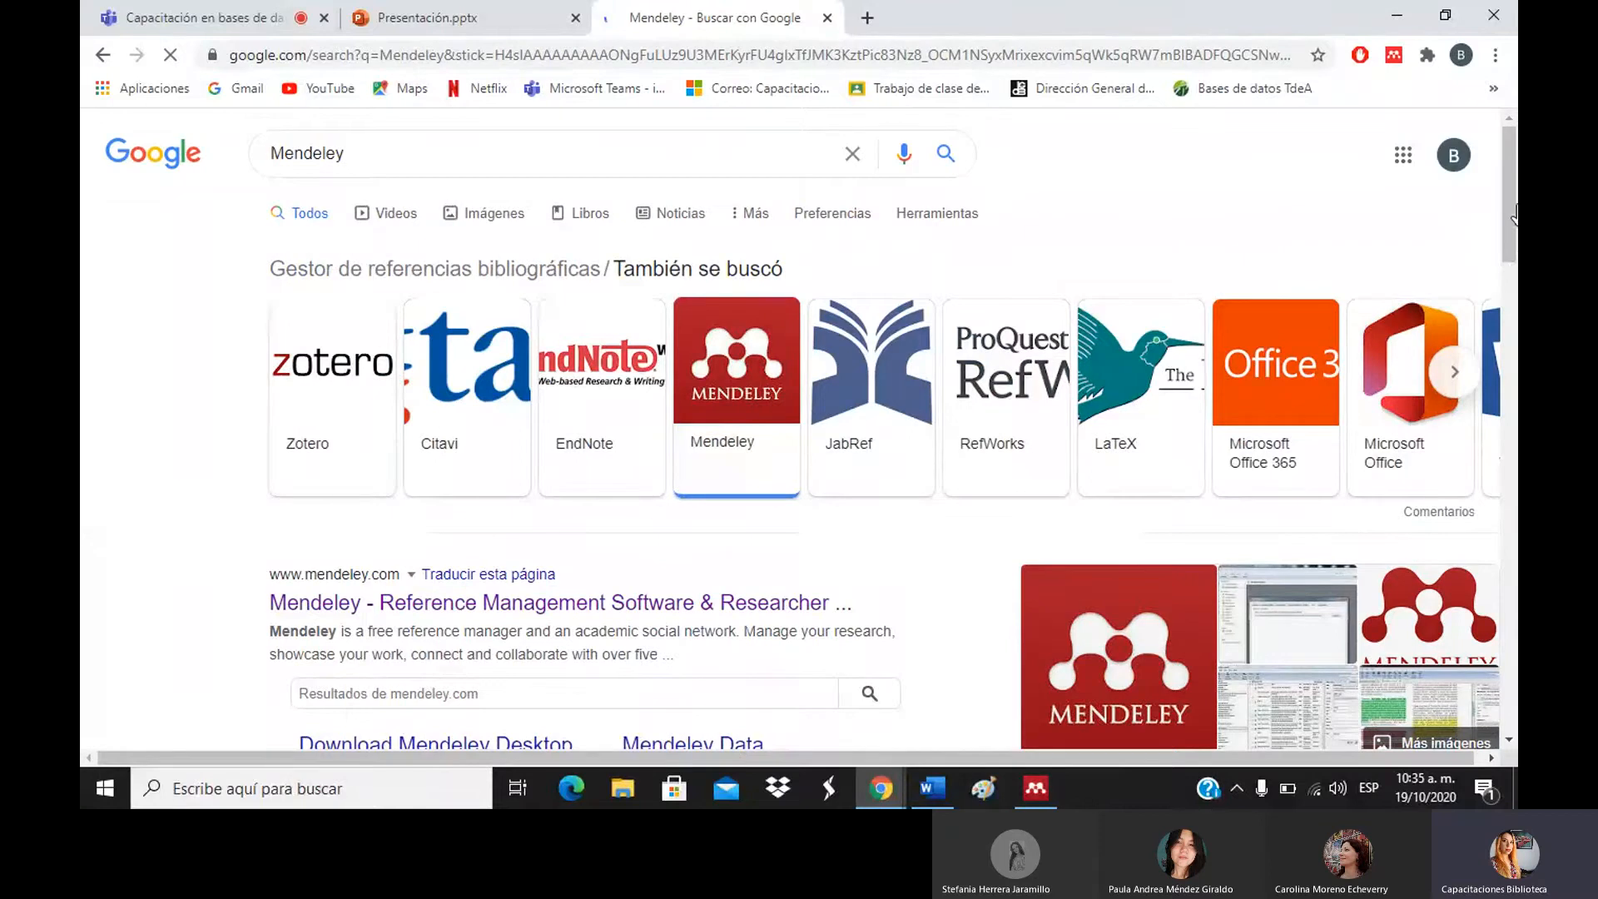
Open the 'Mendeley - Reference Management Software & Researcher' result to reach mendeley.com.
{"action": "scroll", "coordinate": [1514, 212], "scroll_direction": "down", "scroll_amount": 4}
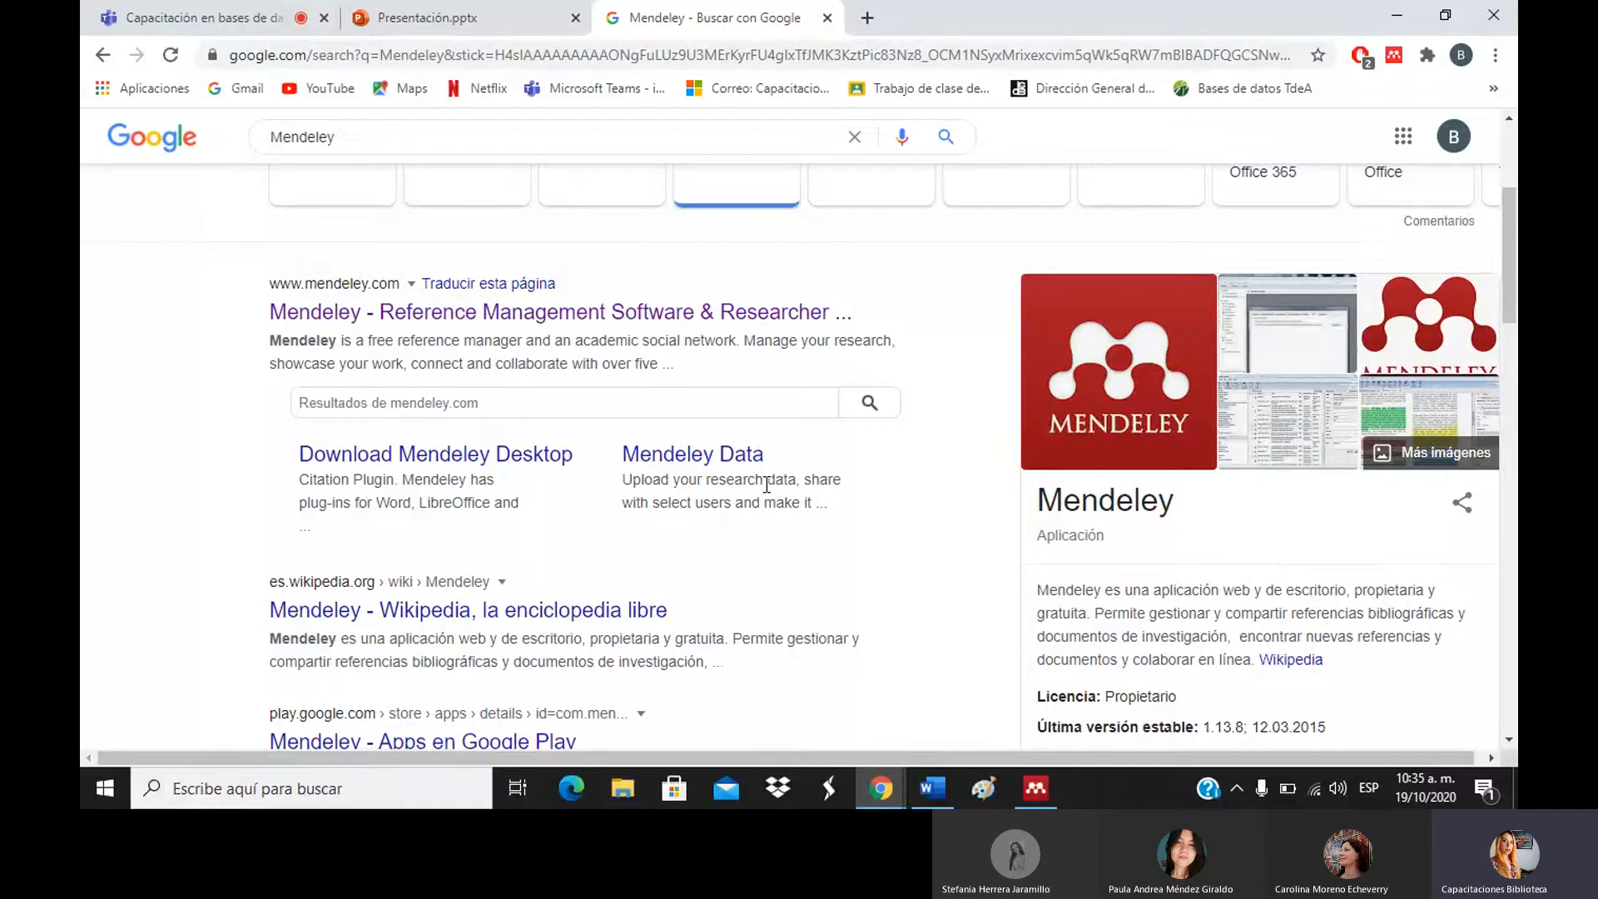
{"action": "left_click", "coordinate": [719, 325]}
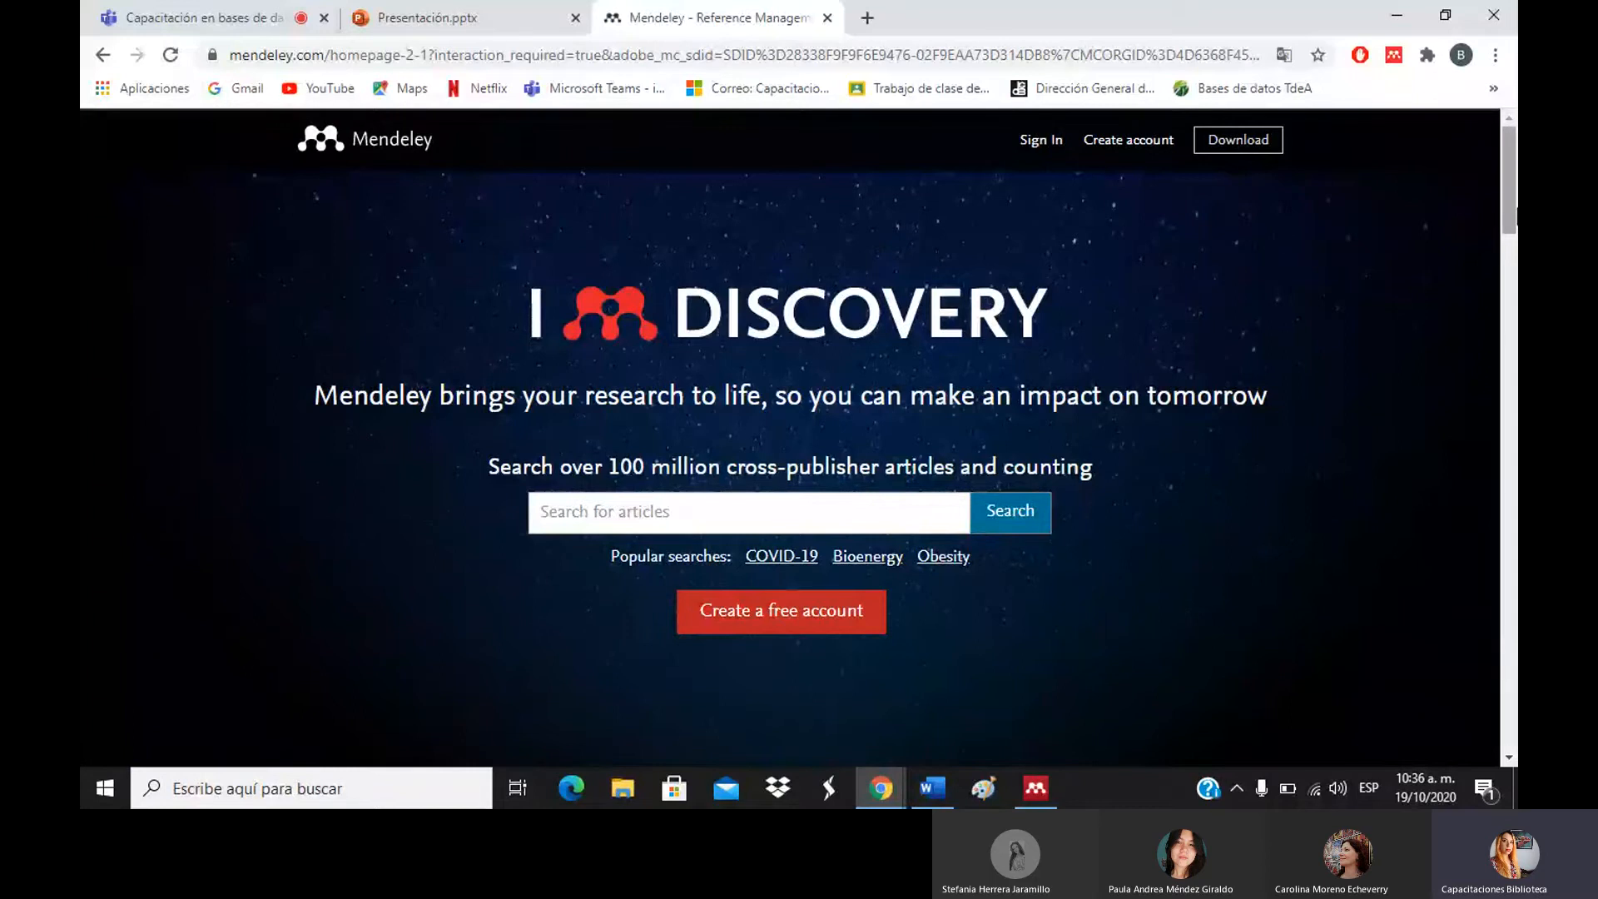
Go to the Elsevier sign-in page through the site's Sign In link.
{"action": "mouse_move", "coordinate": [1516, 209]}
{"action": "left_mouse_down"}
{"action": "mouse_move", "coordinate": [1504, 389]}
{"action": "mouse_move", "coordinate": [1516, 203]}
{"action": "left_mouse_up"}
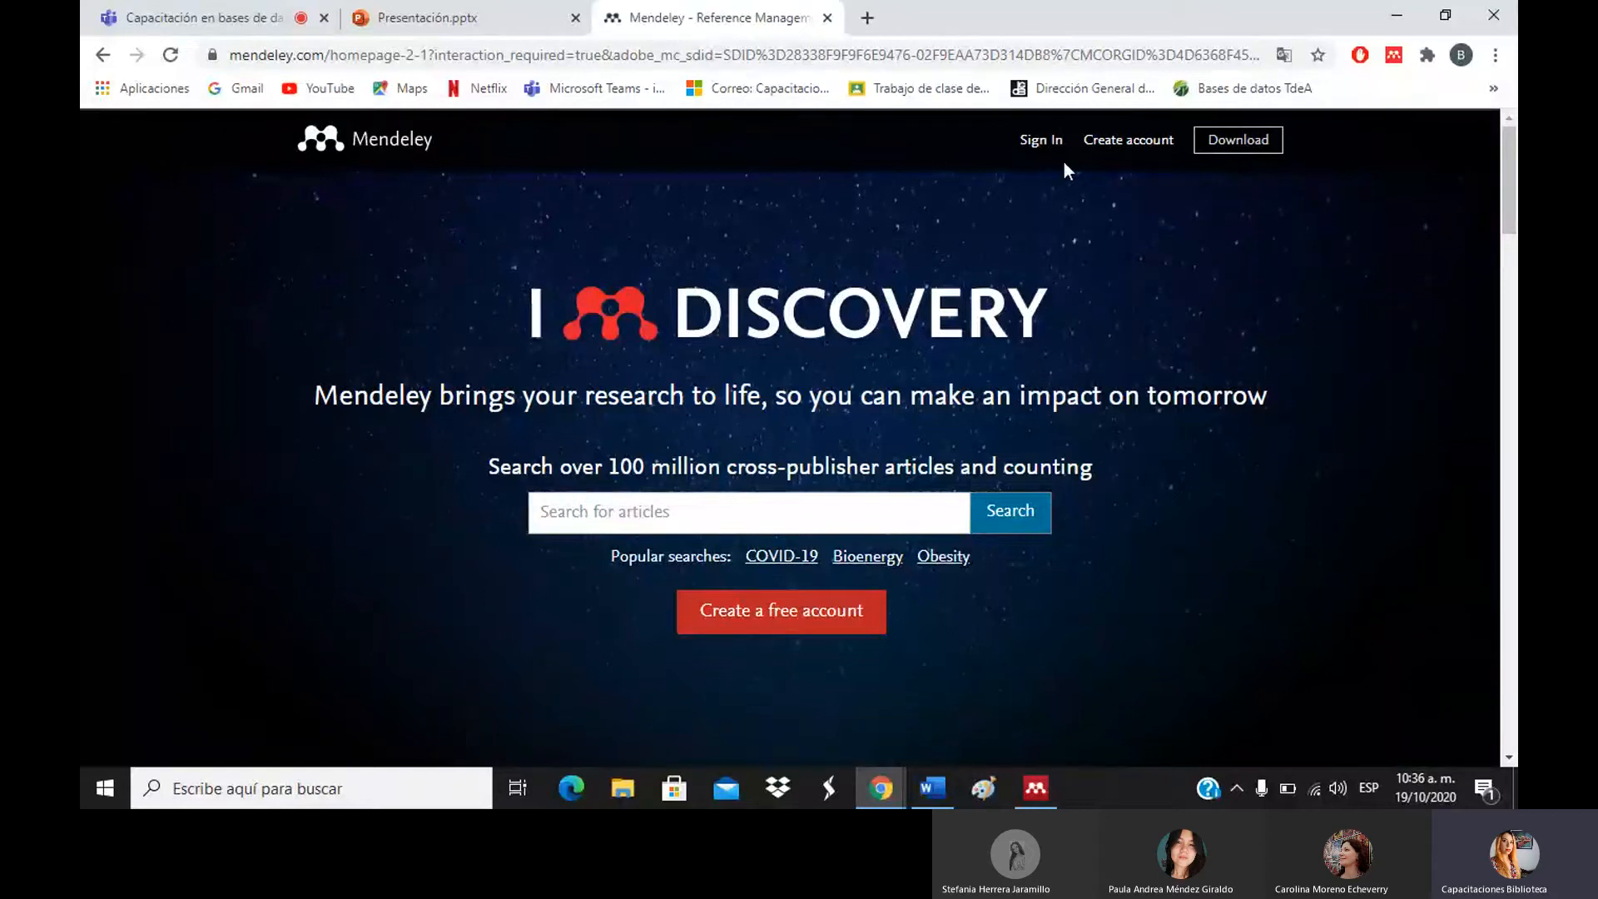
{"action": "left_click", "coordinate": [1112, 148]}
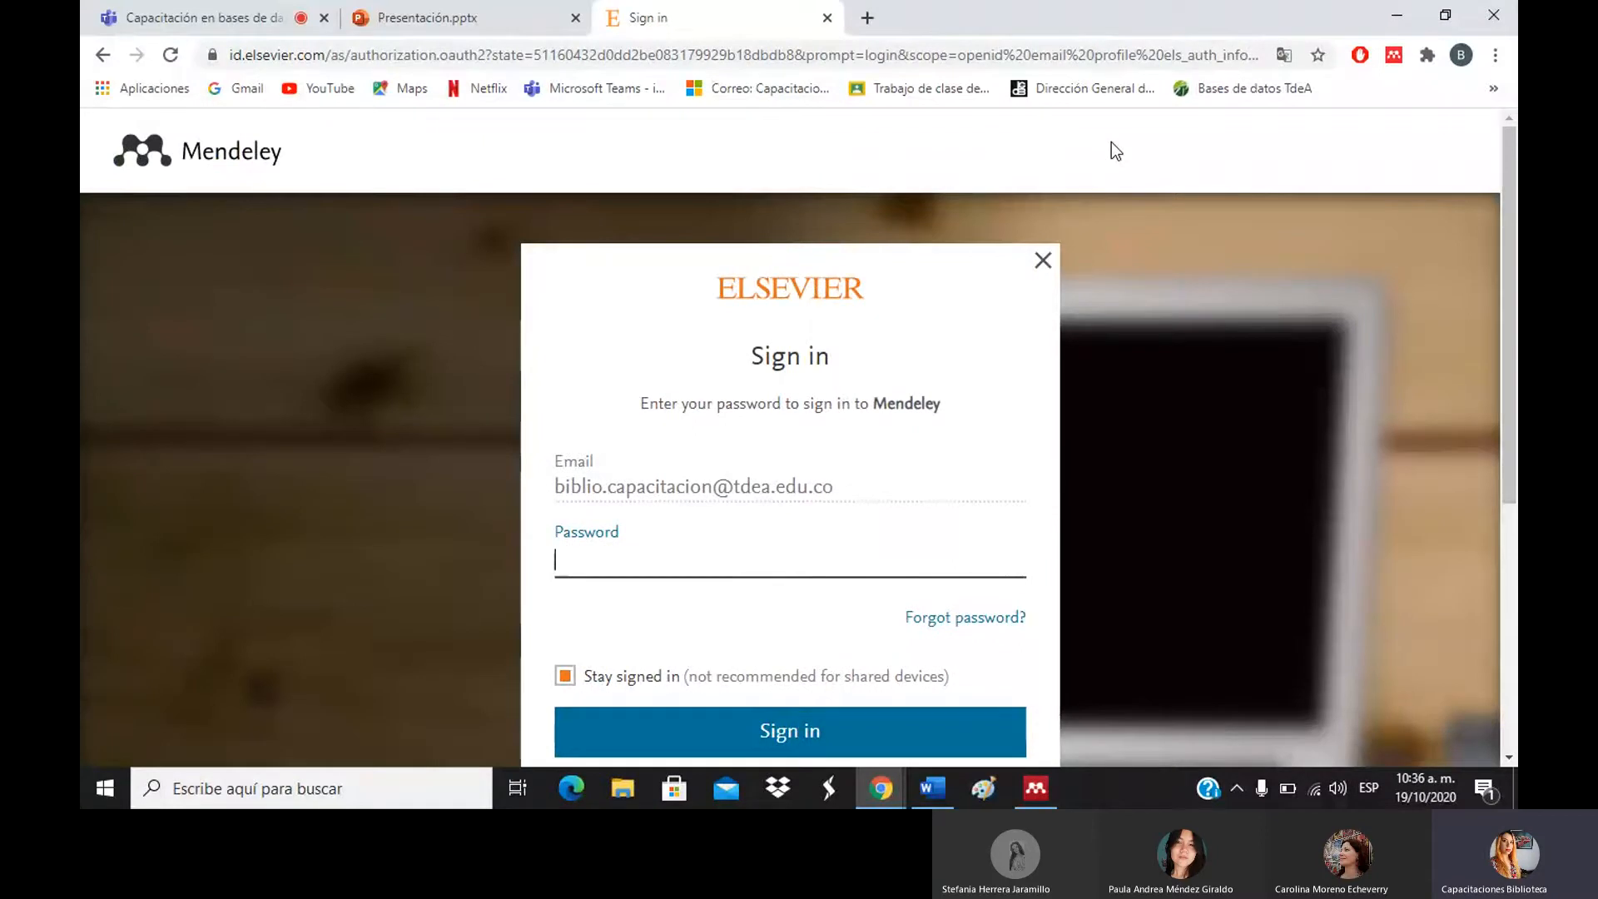
Enter the account password and sign in to Mendeley through Elsevier ID.
{"action": "scroll", "coordinate": [1111, 143], "scroll_direction": "down", "scroll_amount": 1}
{"action": "scroll", "coordinate": [1509, 341], "scroll_direction": "down", "scroll_amount": 2}
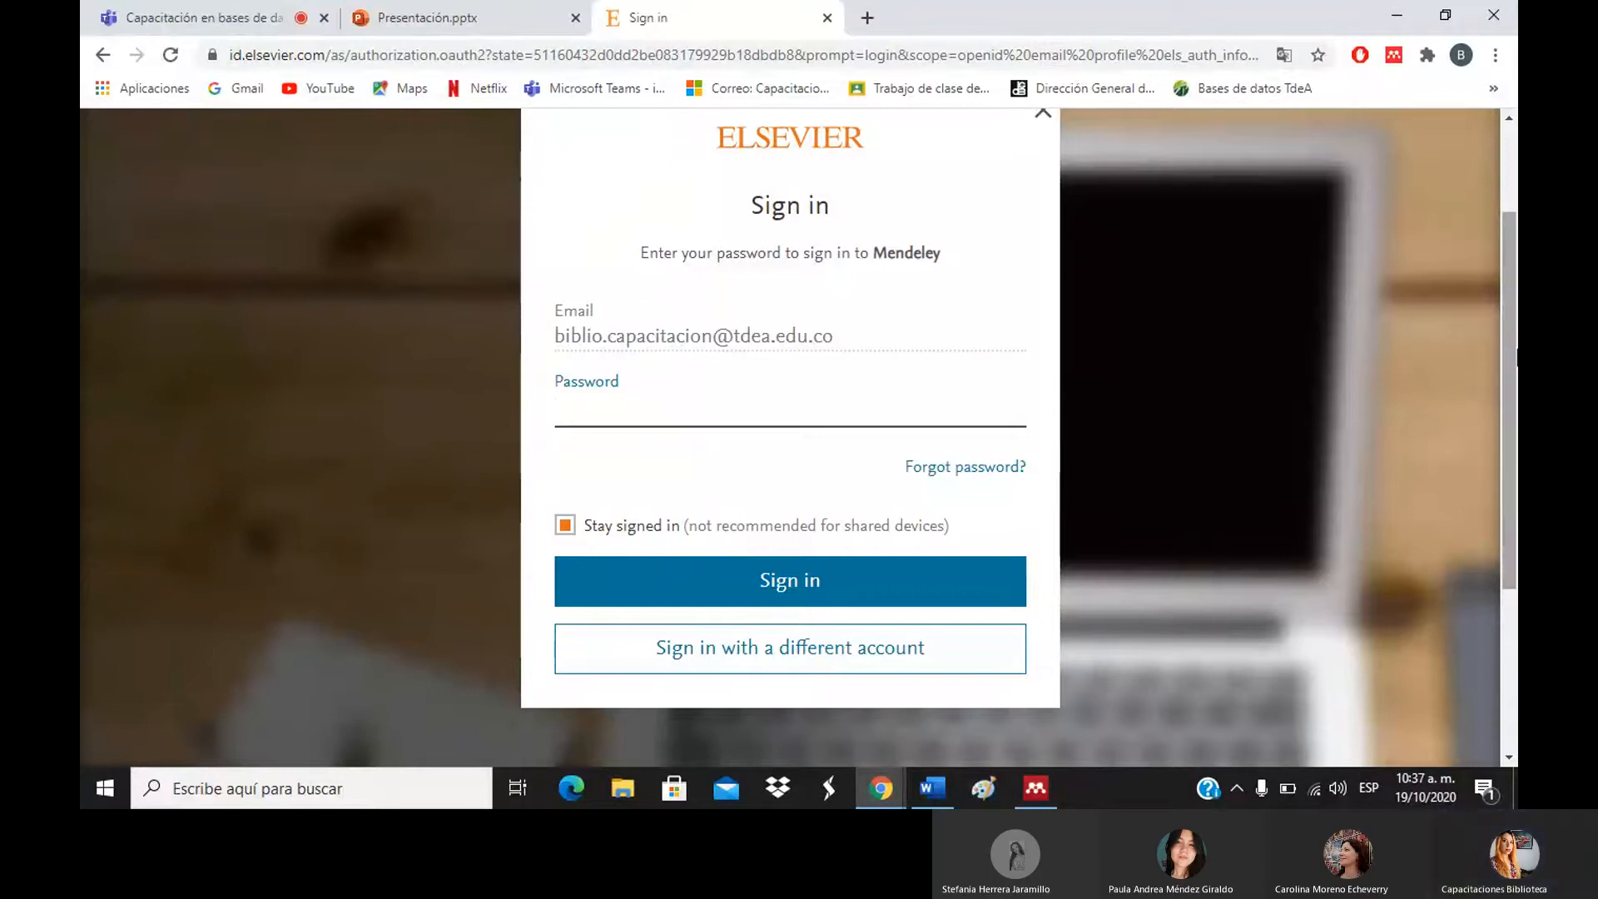
{"action": "left_click_drag", "start_coordinate": [1508, 350], "coordinate": [1508, 283]}
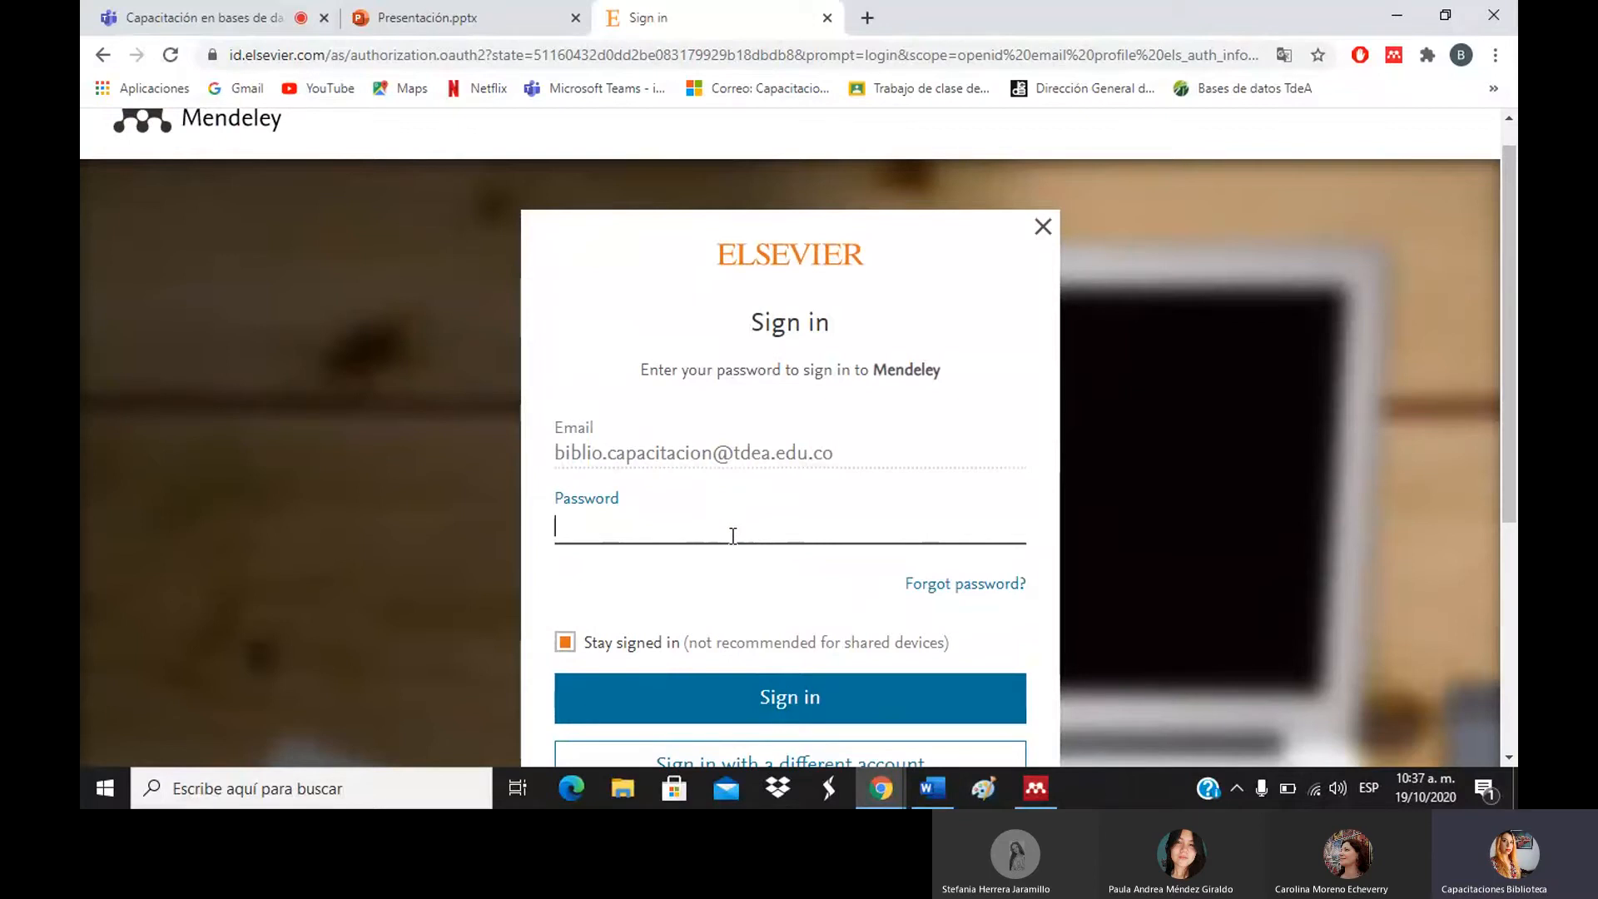
{"action": "left_click", "coordinate": [721, 263]}
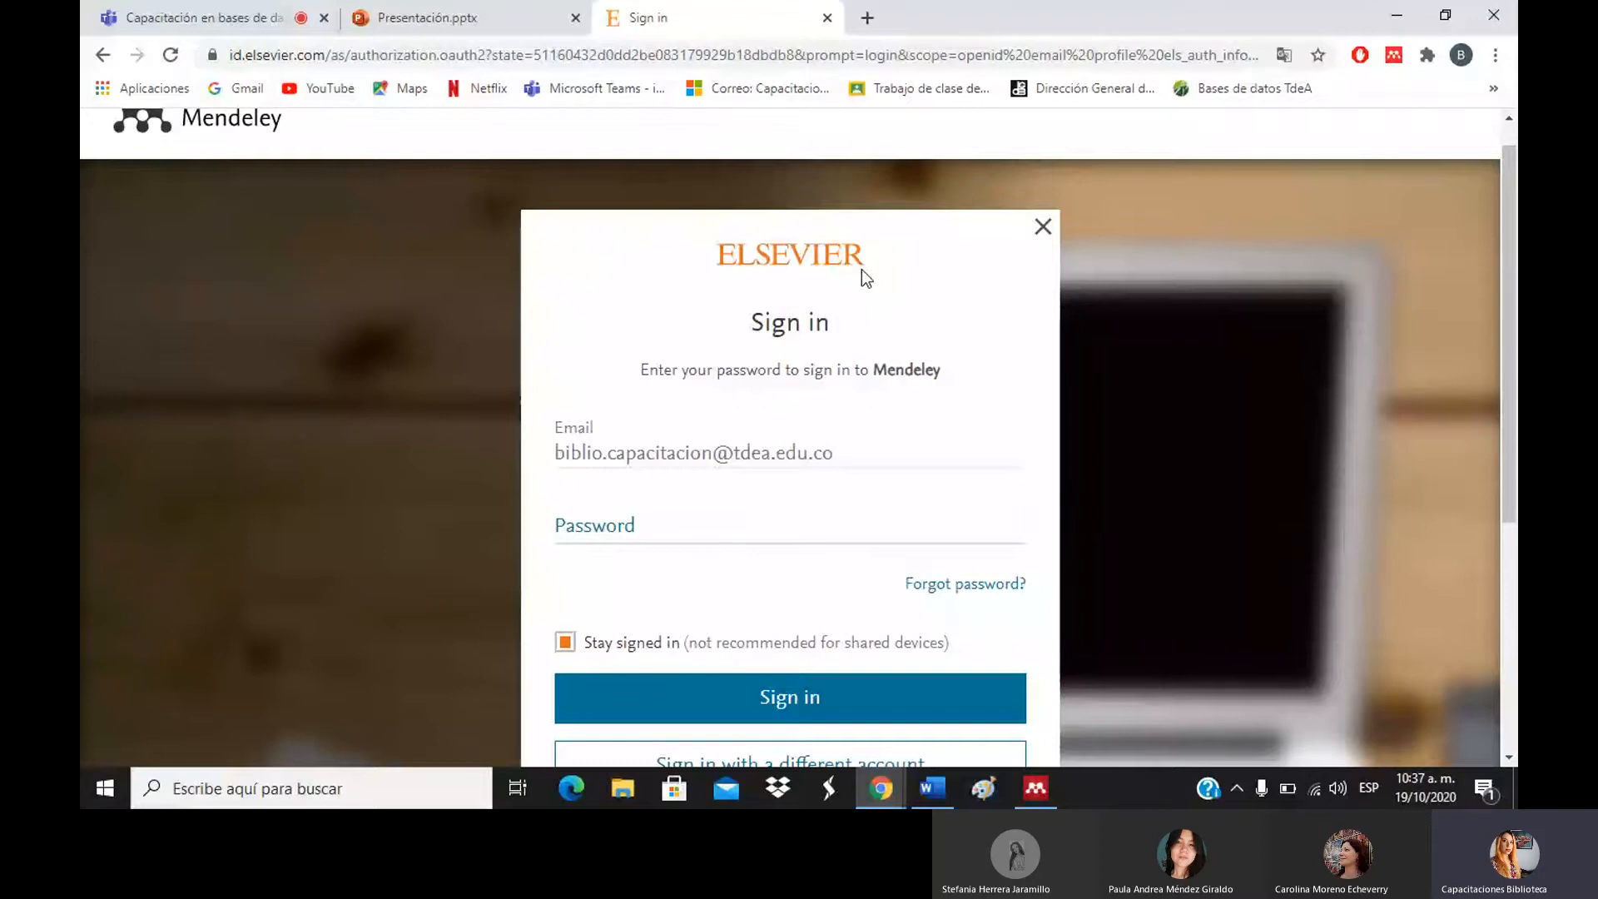
{"action": "left_click", "coordinate": [654, 530]}
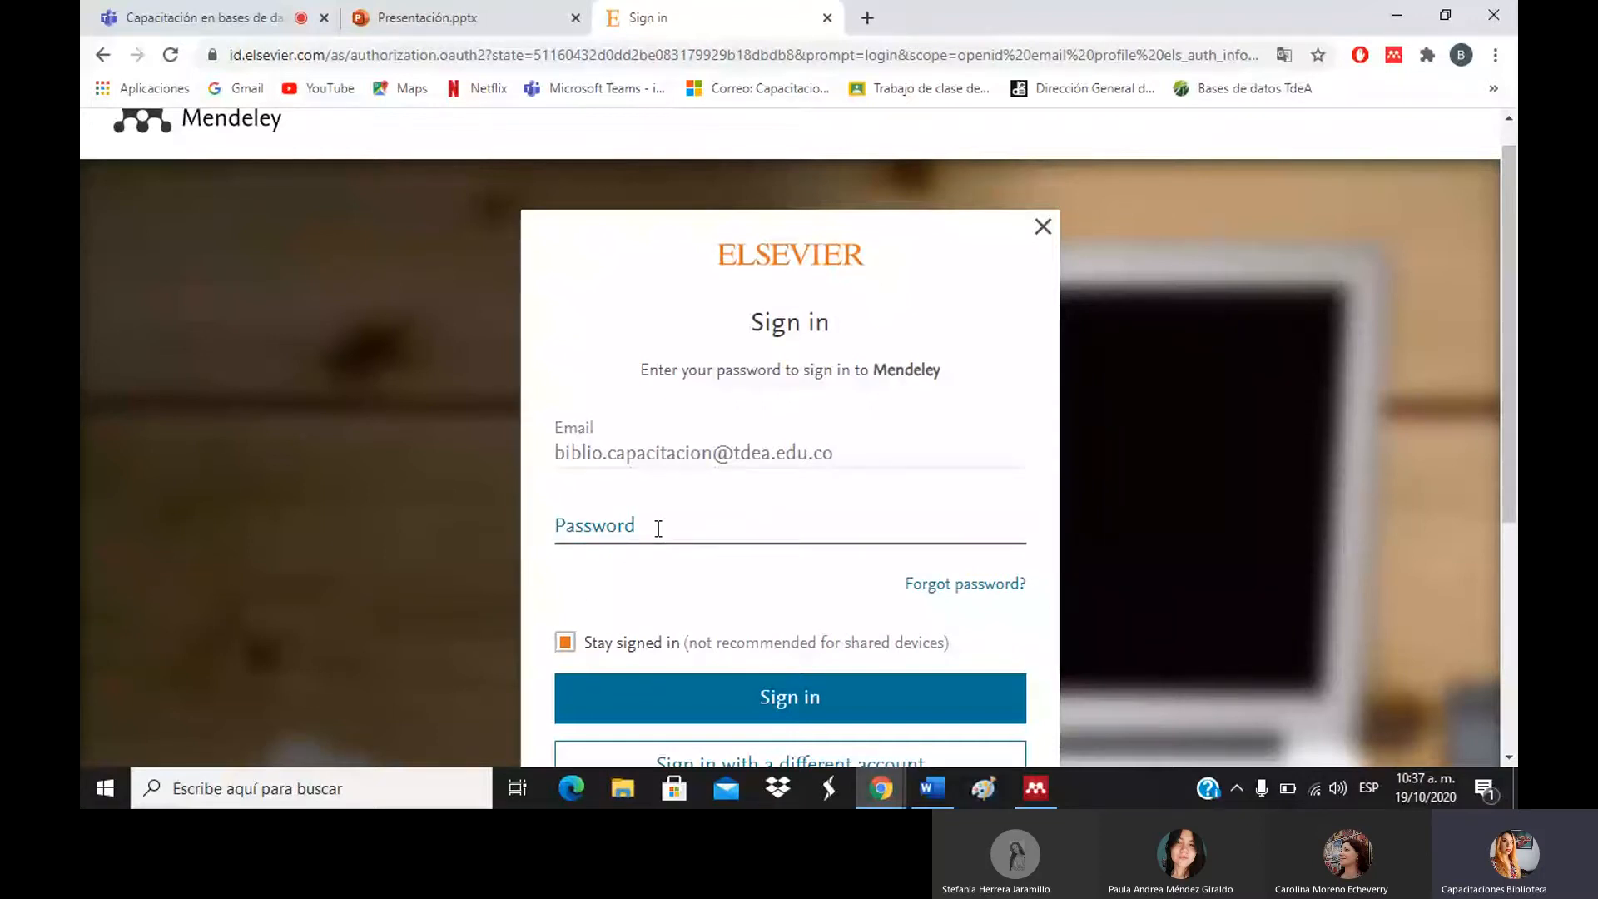
{"action": "type", "text": "*******"}
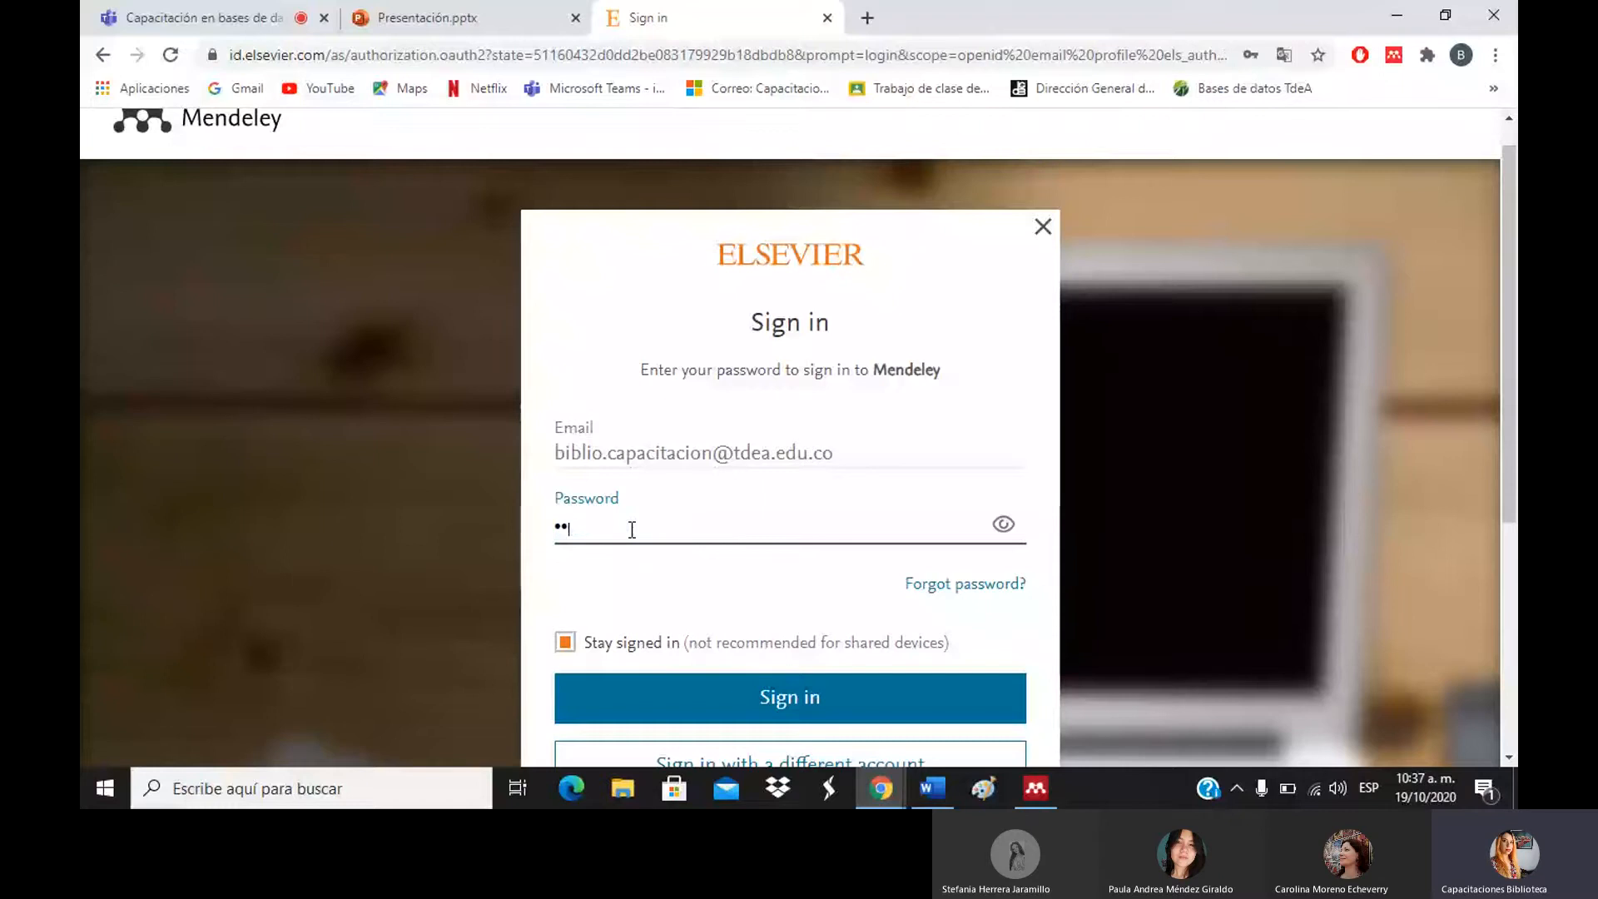
{"action": "type", "text": "******"}
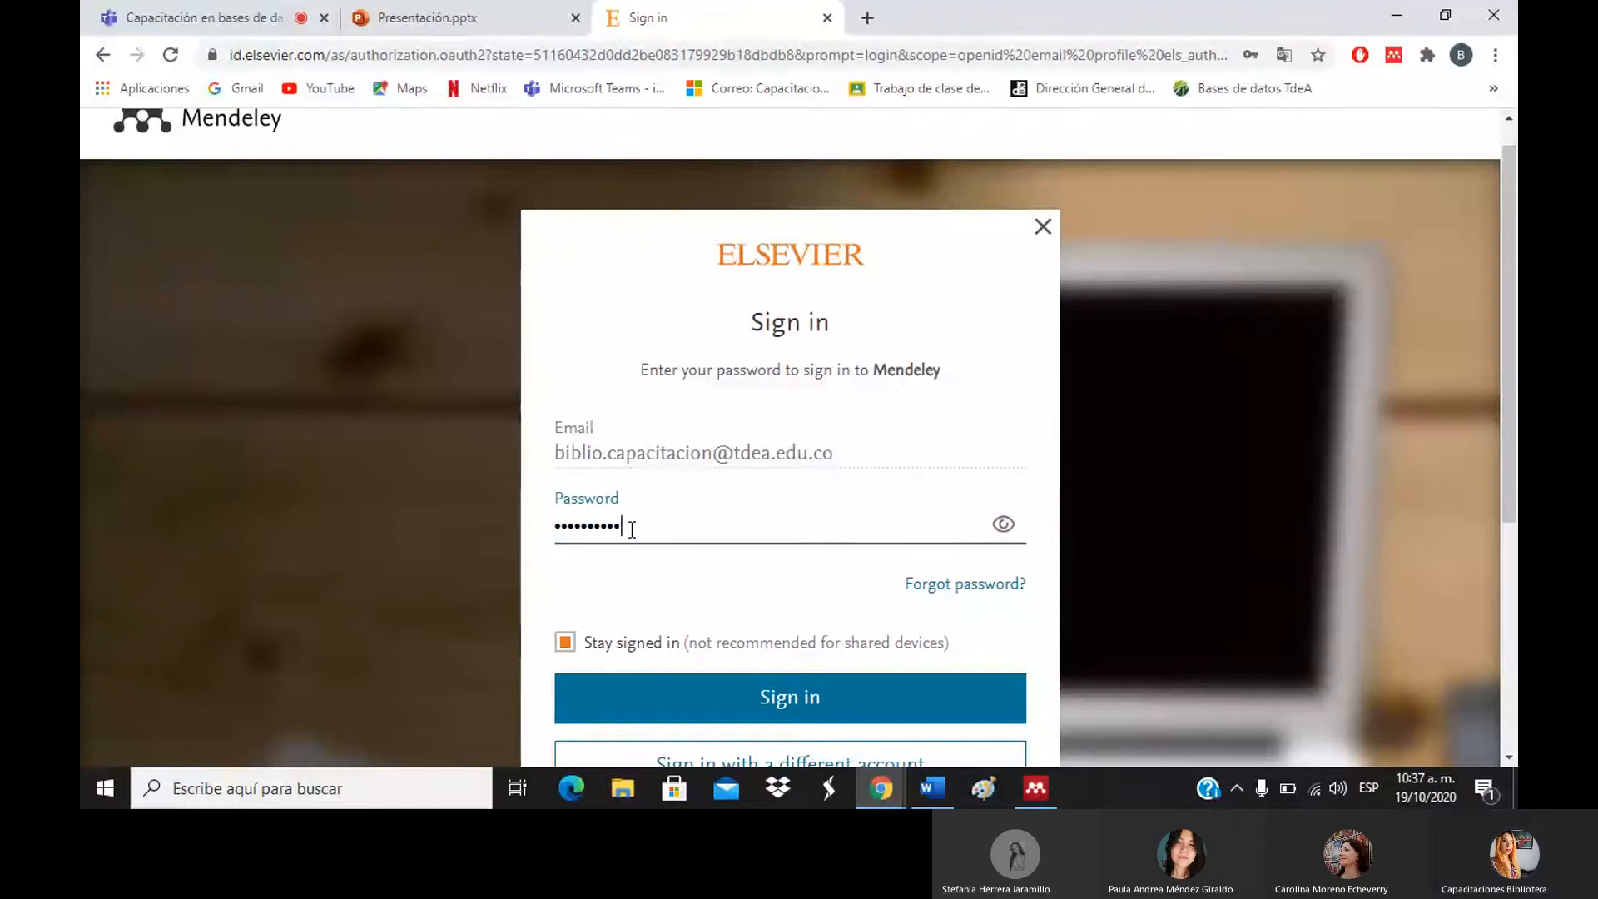
{"action": "type", "text": "*"}
{"action": "key", "text": "Return"}
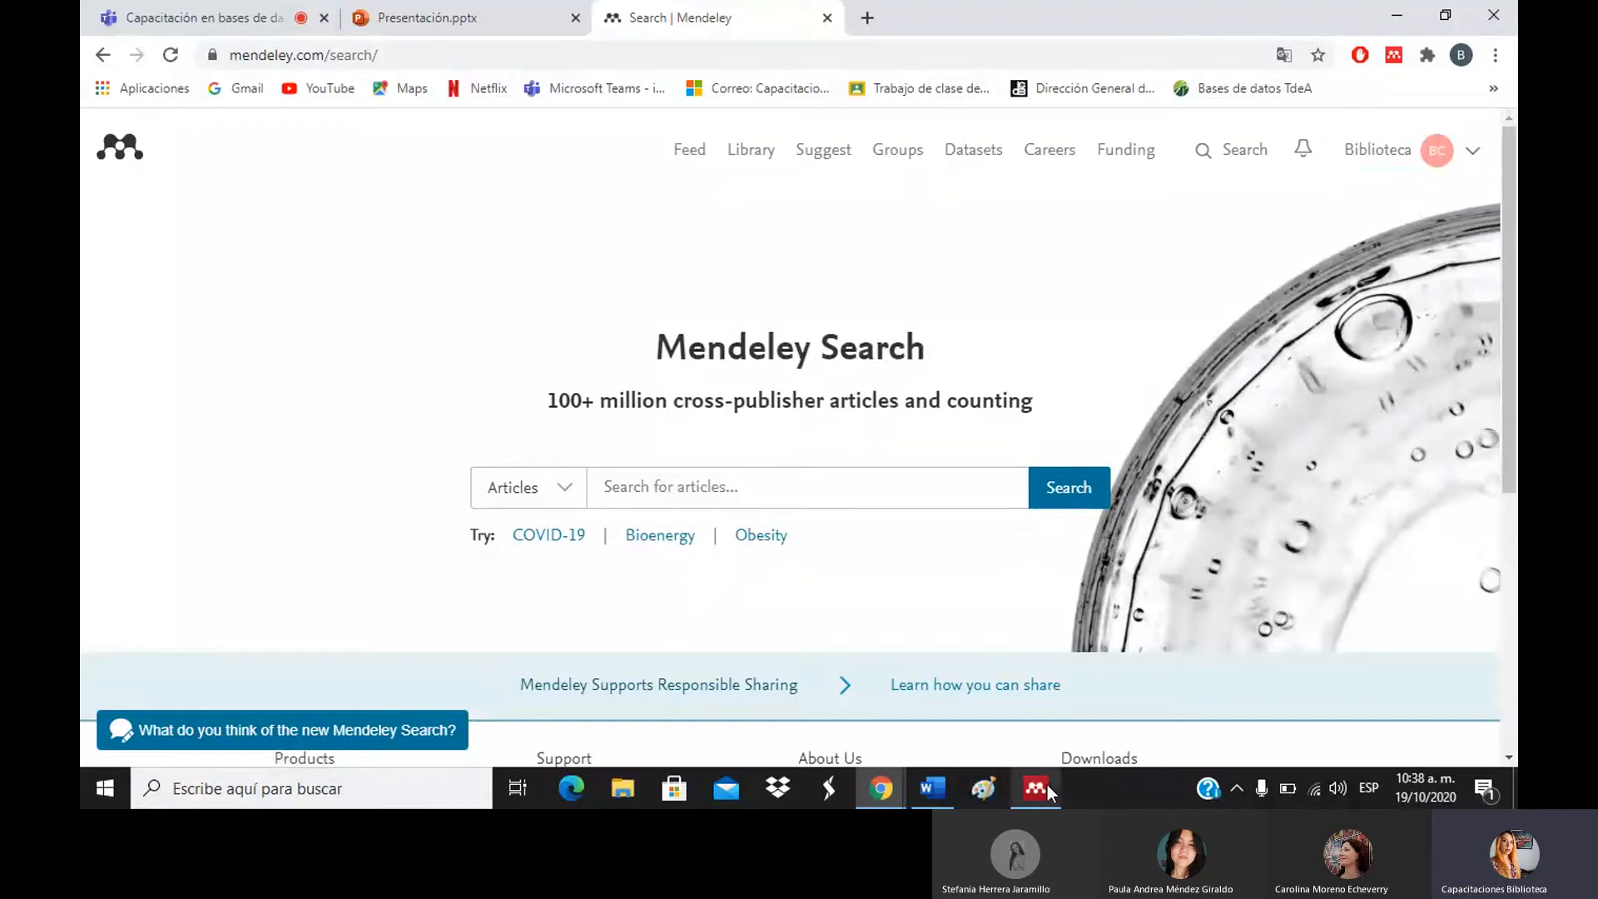
{"action": "mouse_move", "coordinate": [1046, 786]}
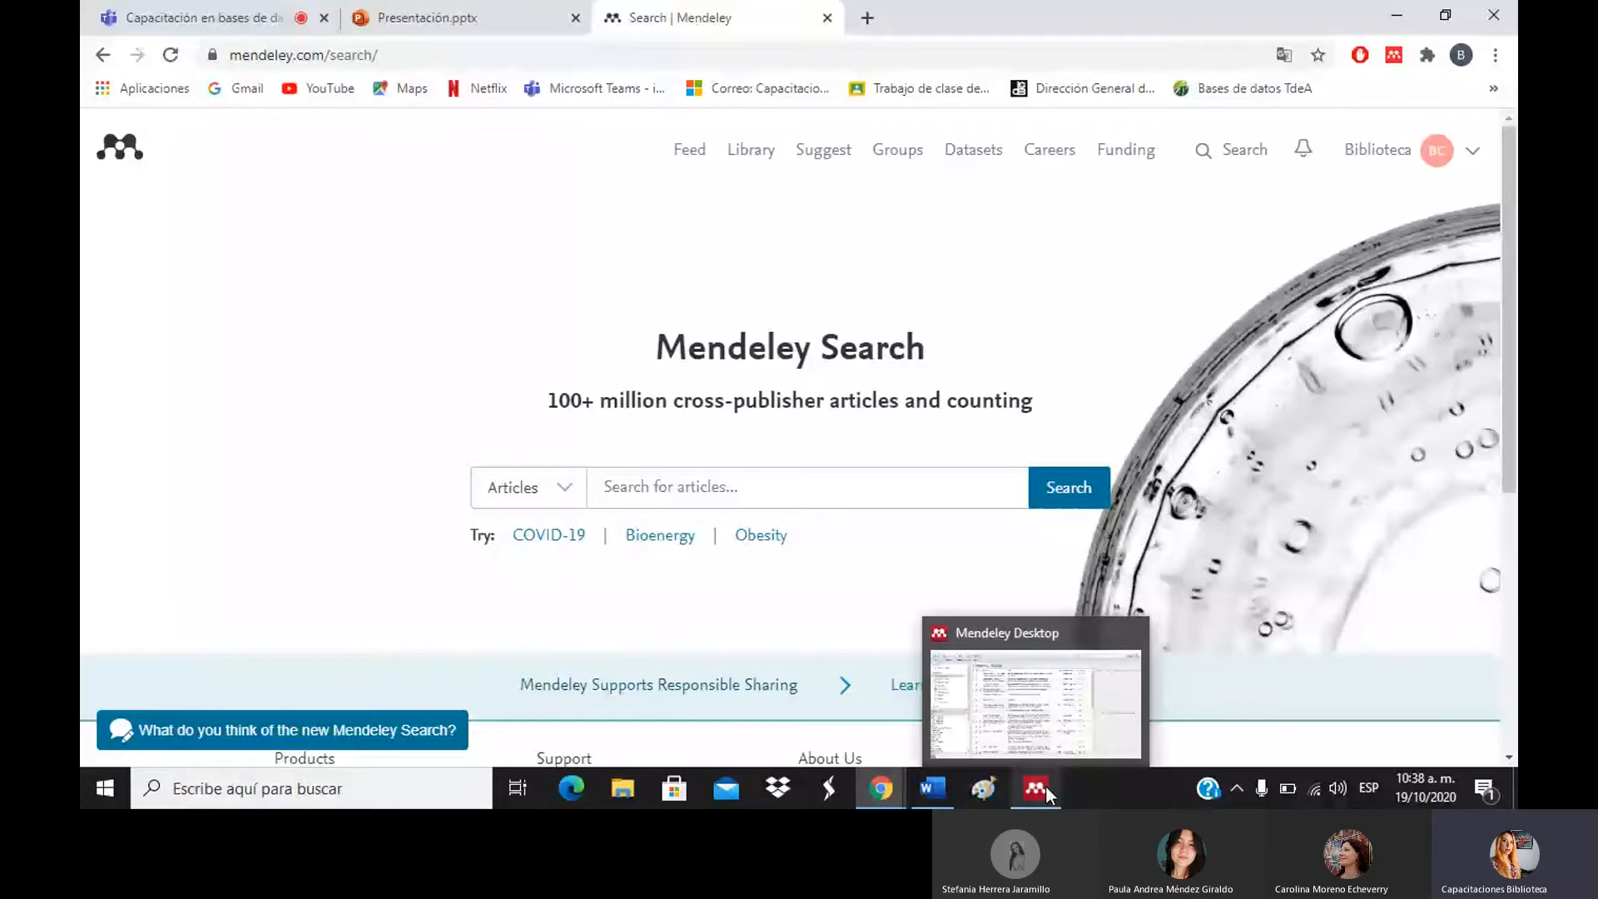
Switch to Mendeley Desktop's All Documents library and sort it by title.
{"action": "left_click", "coordinate": [1046, 786]}
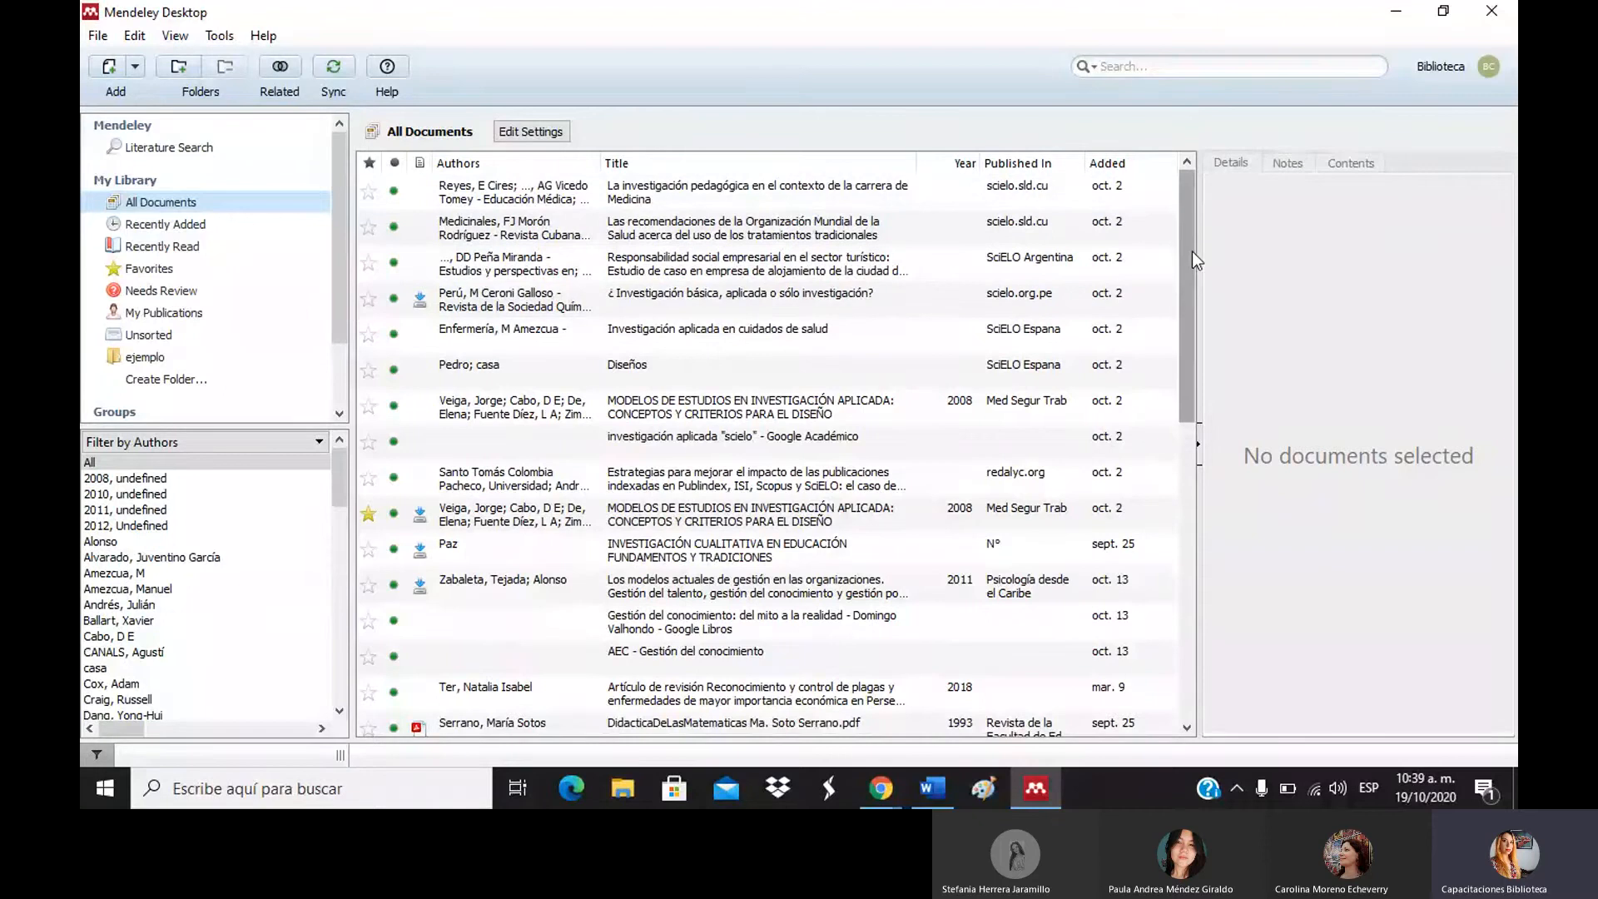
{"action": "left_click_drag", "start_coordinate": [1192, 251], "coordinate": [1187, 387]}
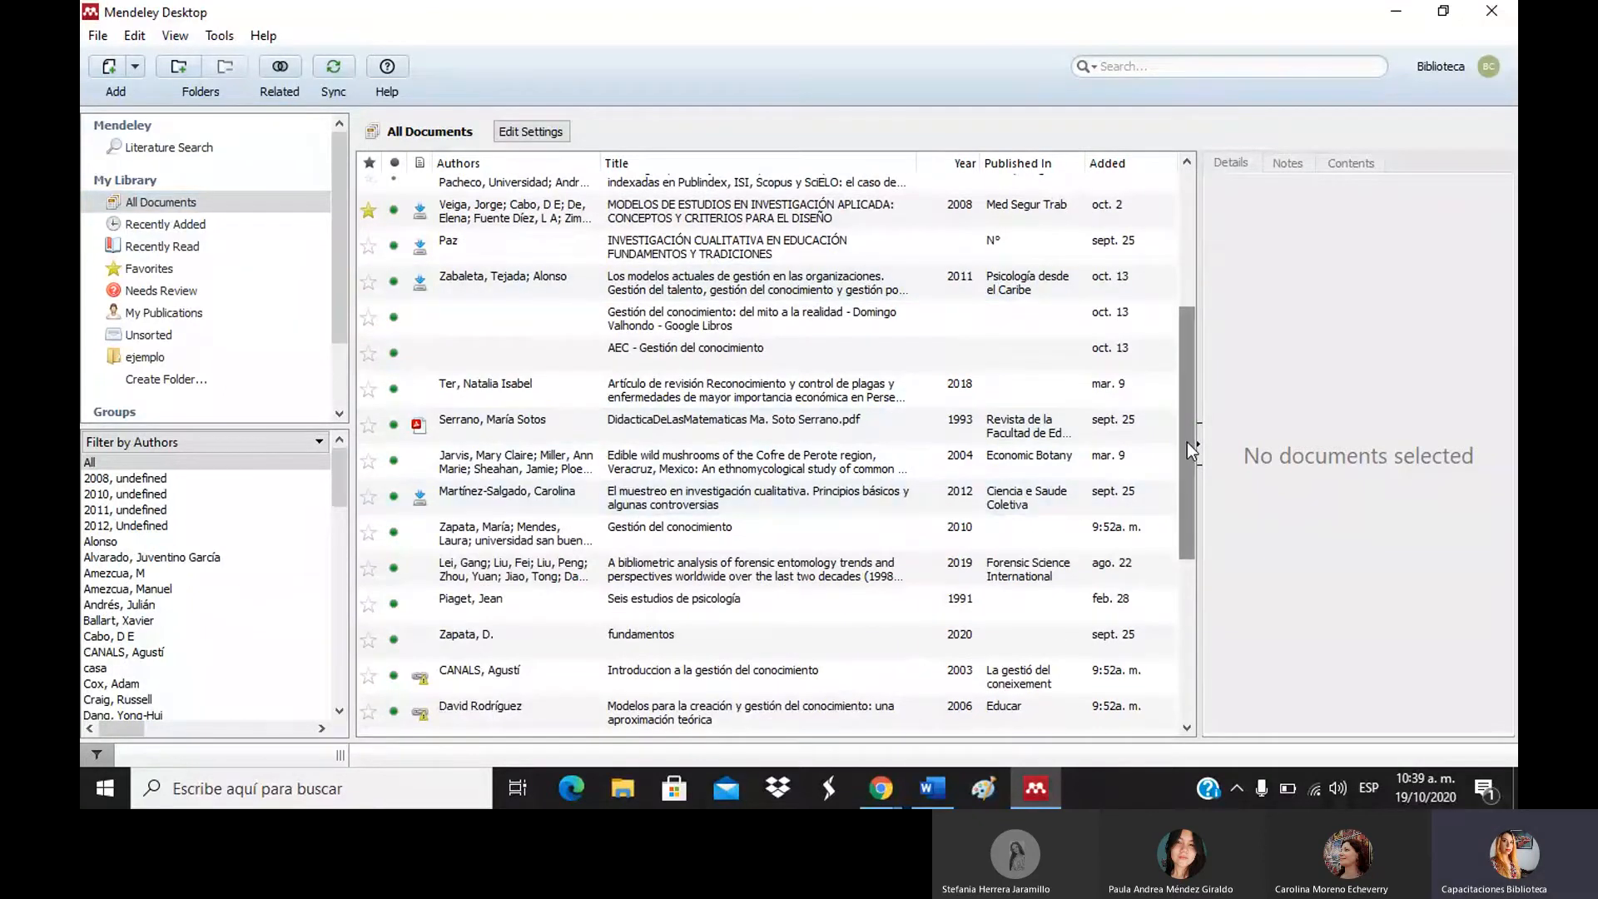
{"action": "left_click_drag", "start_coordinate": [1187, 442], "coordinate": [1170, 268]}
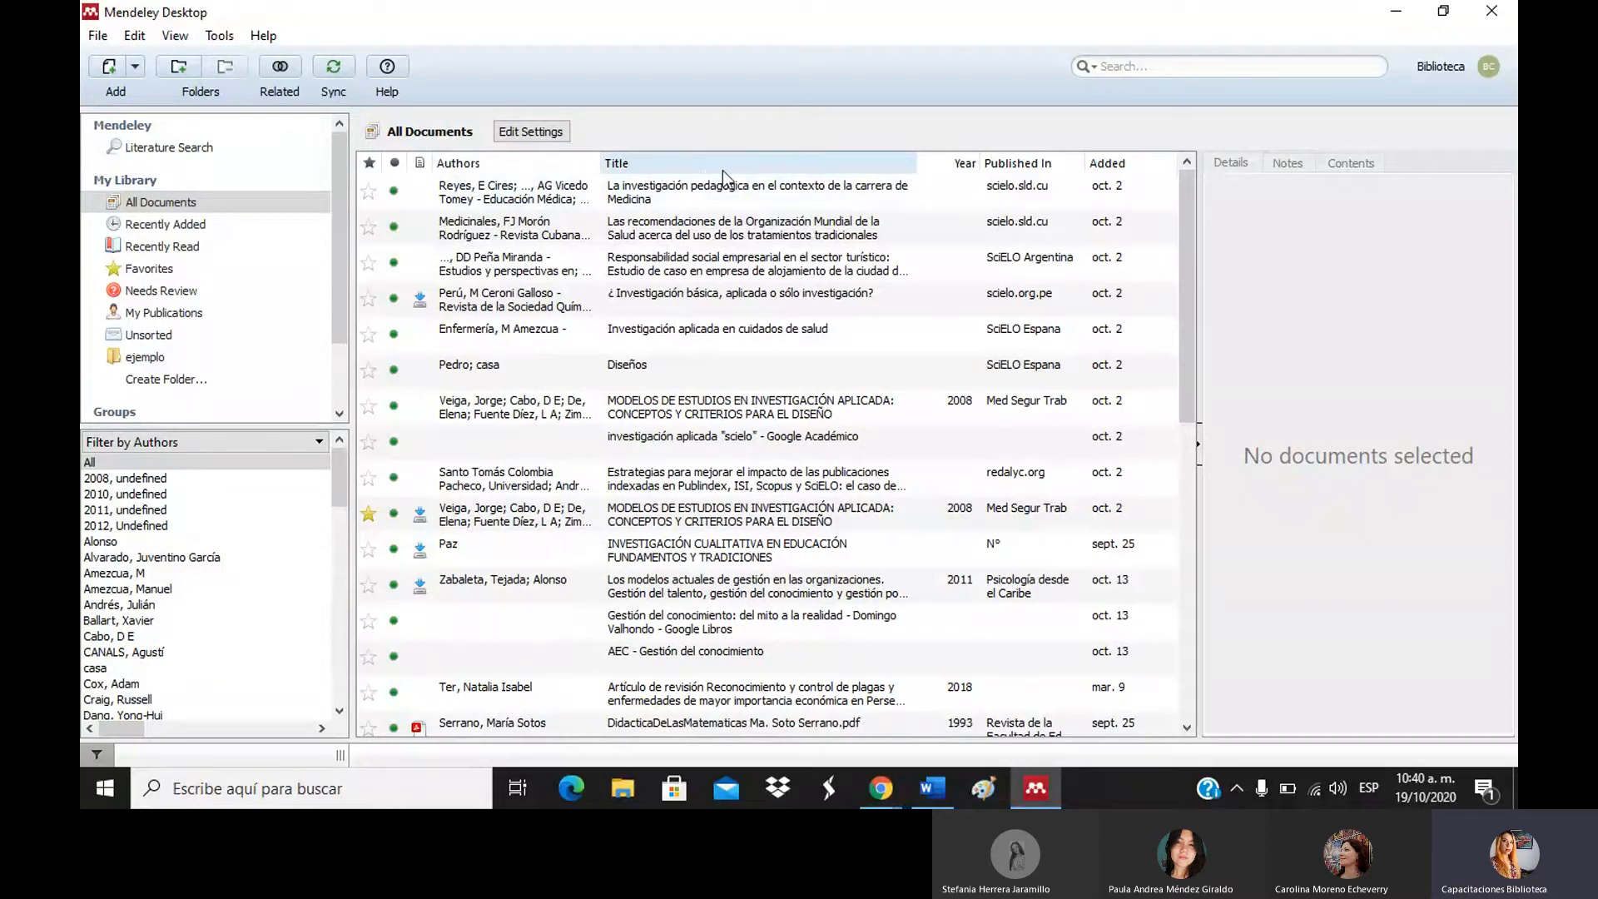
{"action": "left_click", "coordinate": [697, 163]}
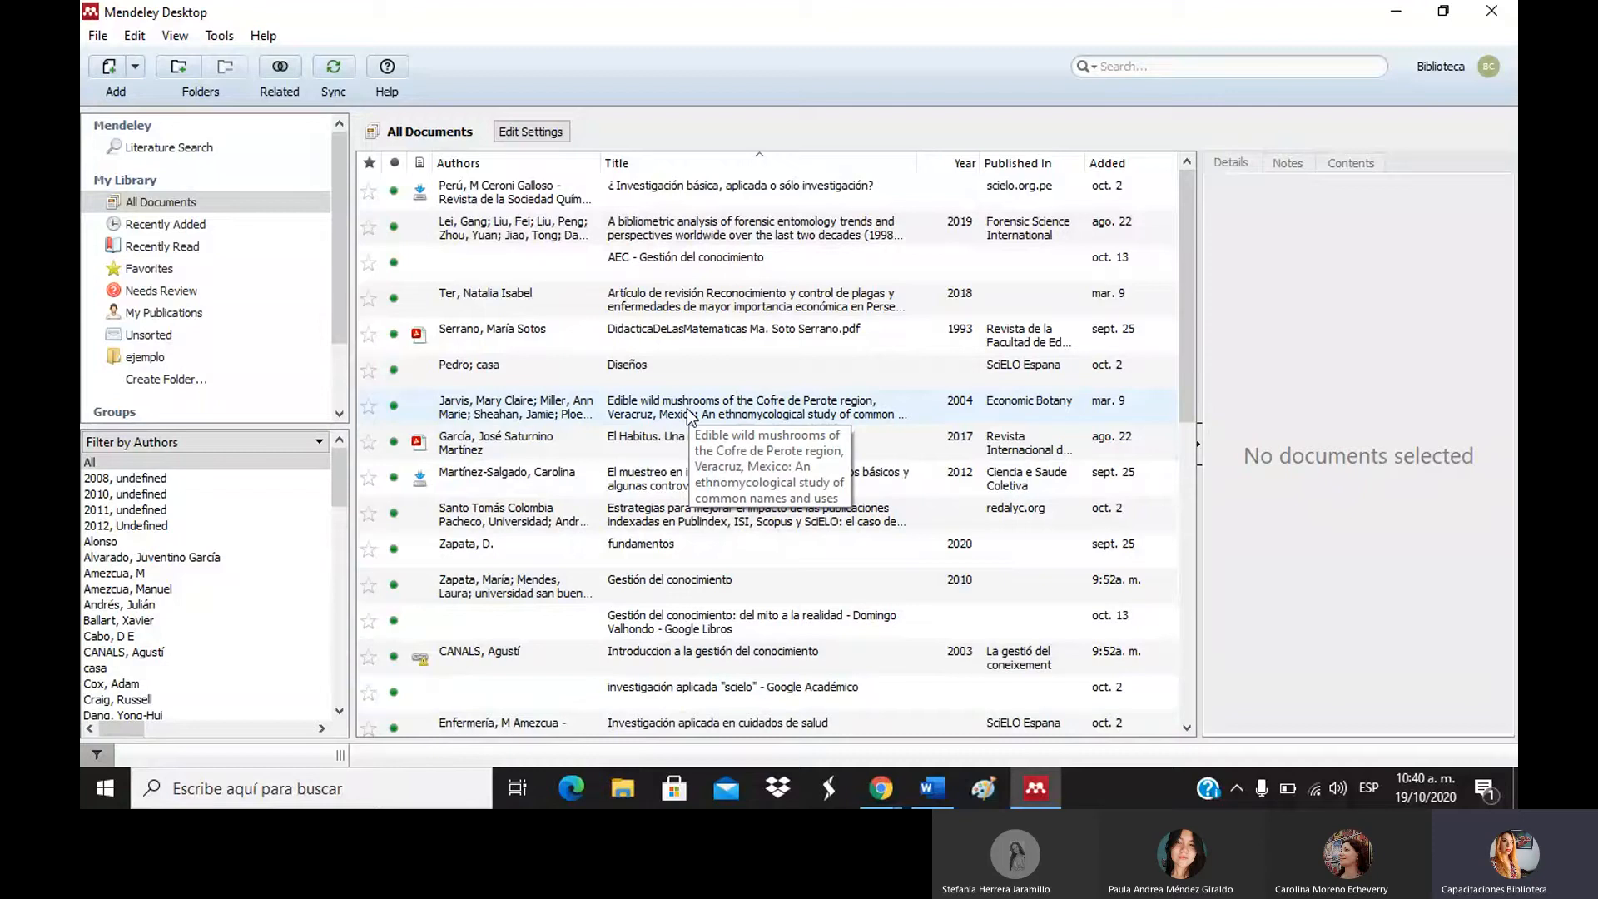
Sort the library newest-added first and show the 2010 book 'Gestión del conocimiento'.
{"action": "left_click", "coordinate": [1109, 163]}
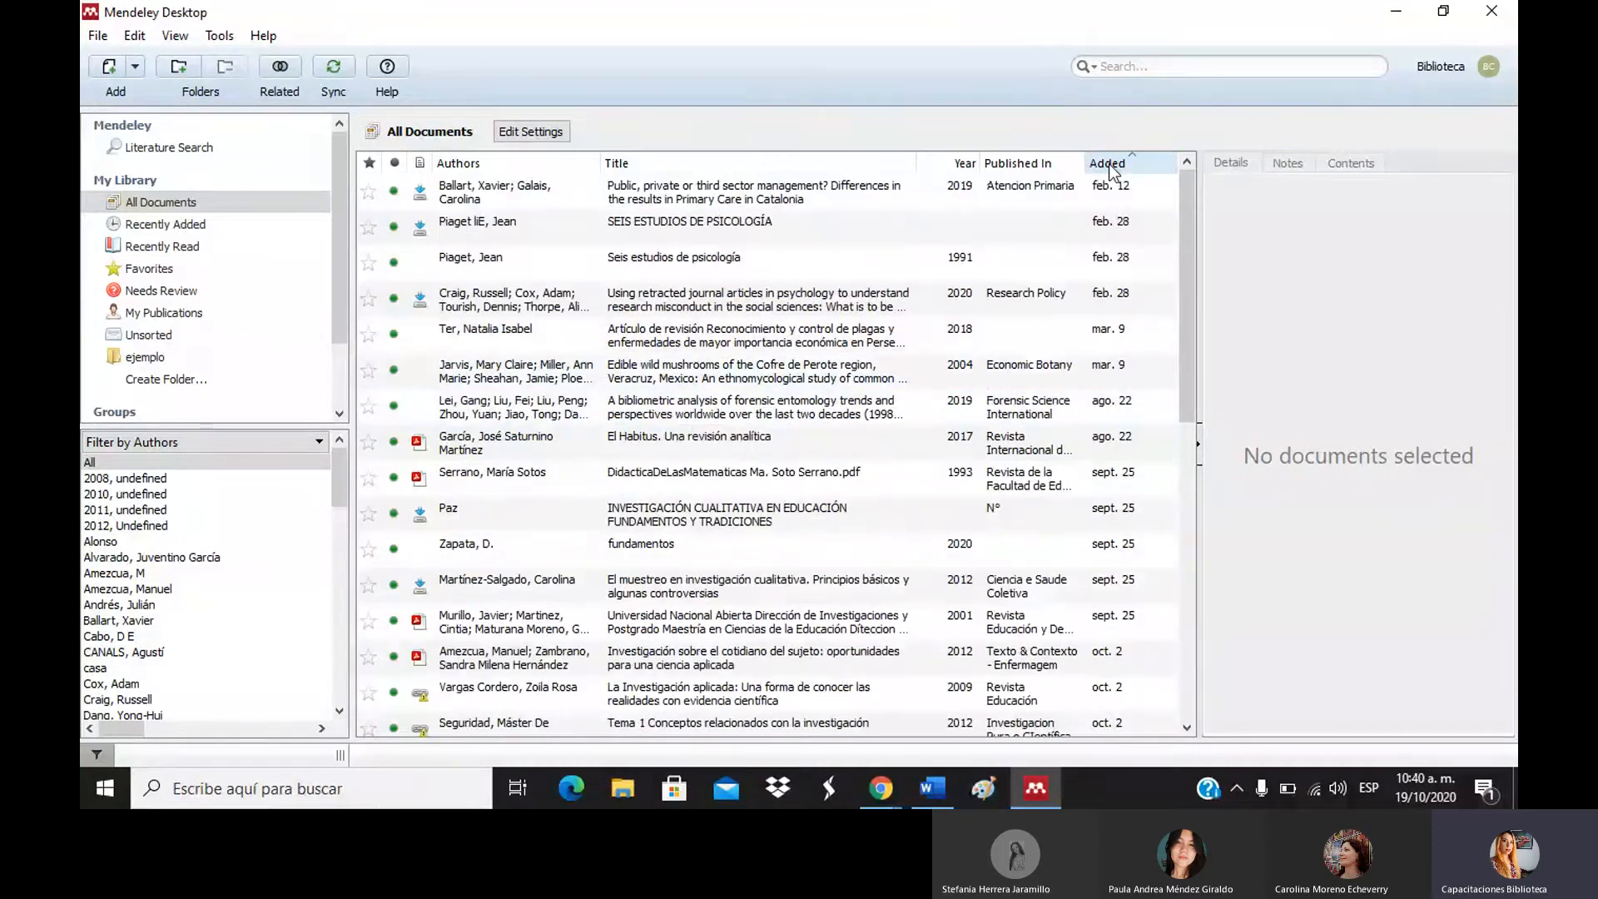
{"action": "left_click", "coordinate": [1110, 163]}
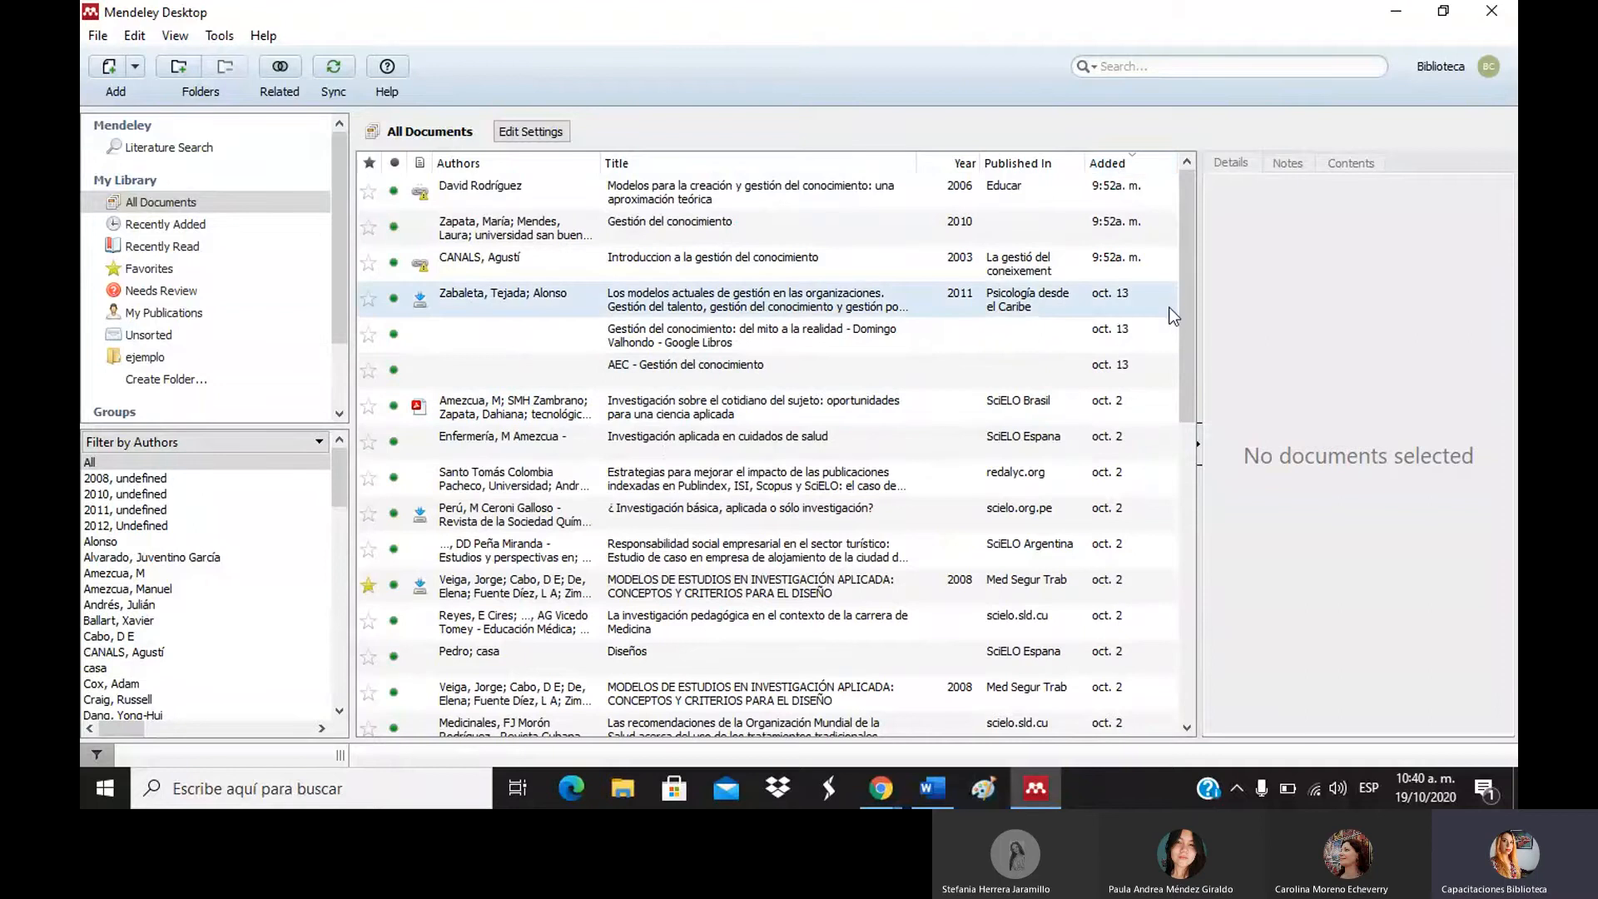
{"action": "left_click_drag", "start_coordinate": [1180, 308], "coordinate": [1178, 191]}
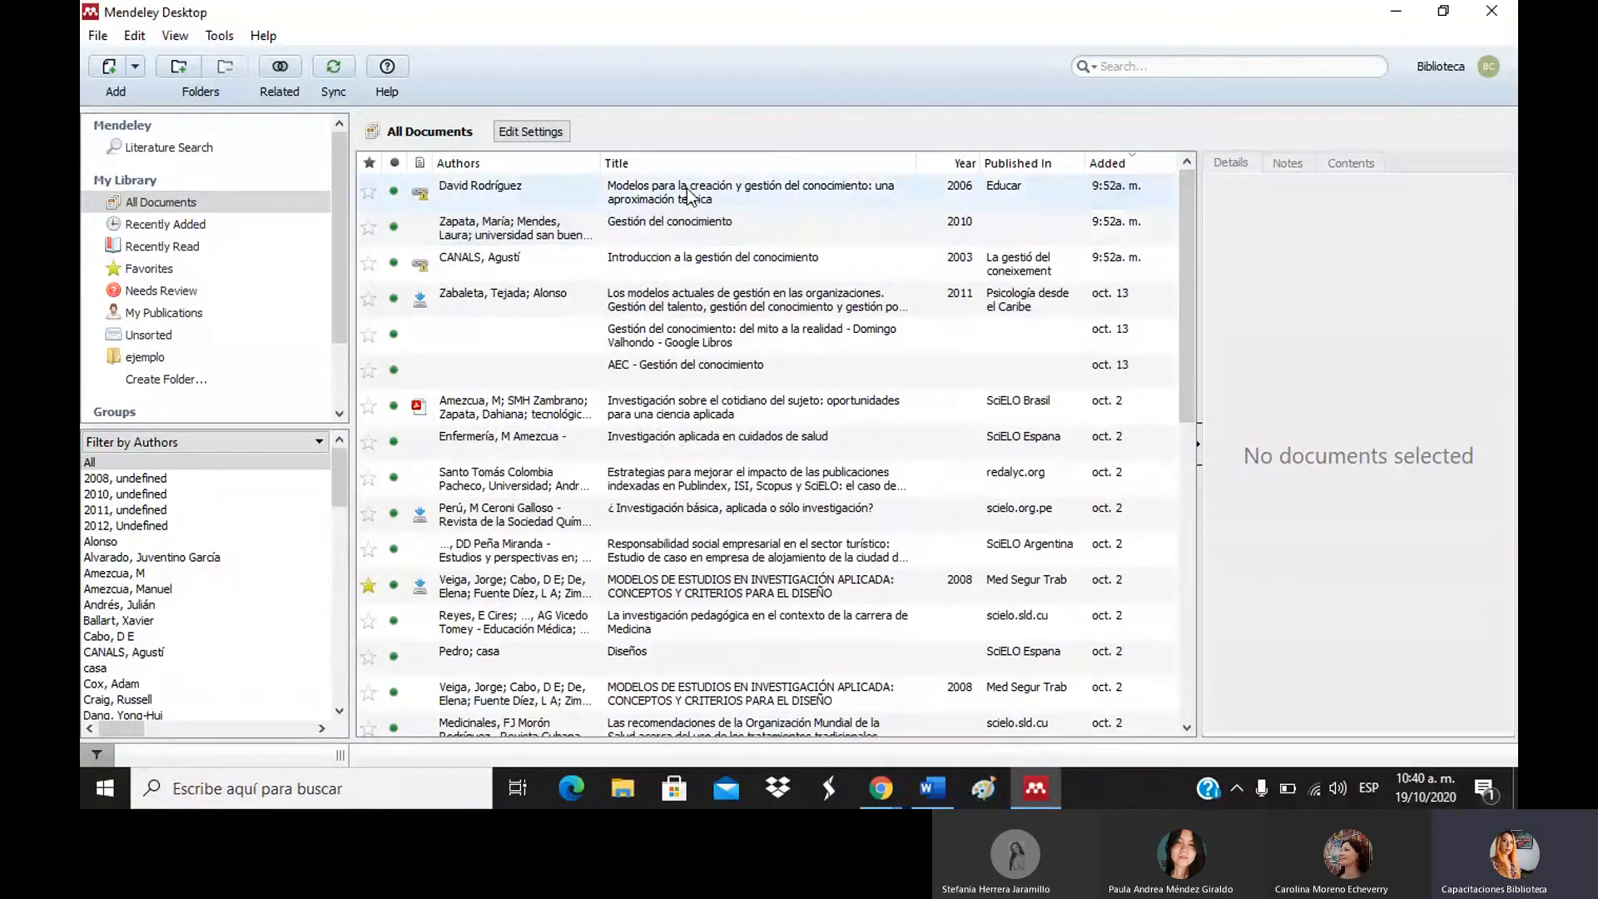
{"action": "left_click", "coordinate": [696, 223]}
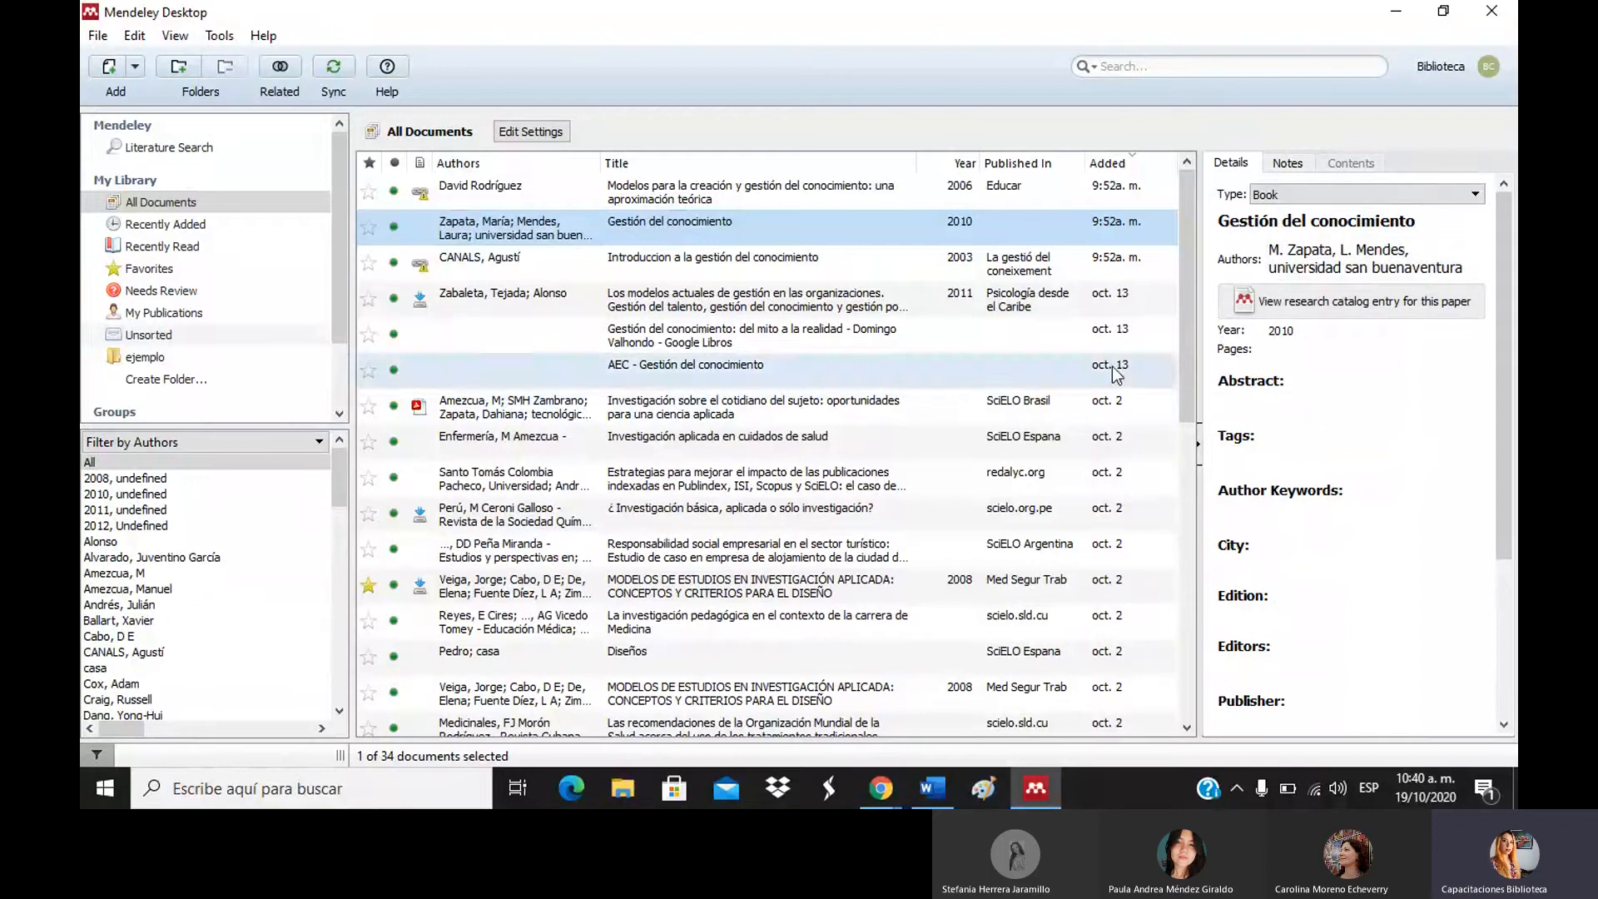
Compare several documents' details, settling on the 2012 'Investigación sobre el cotidiano del sujeto' article.
{"action": "left_click", "coordinate": [894, 407]}
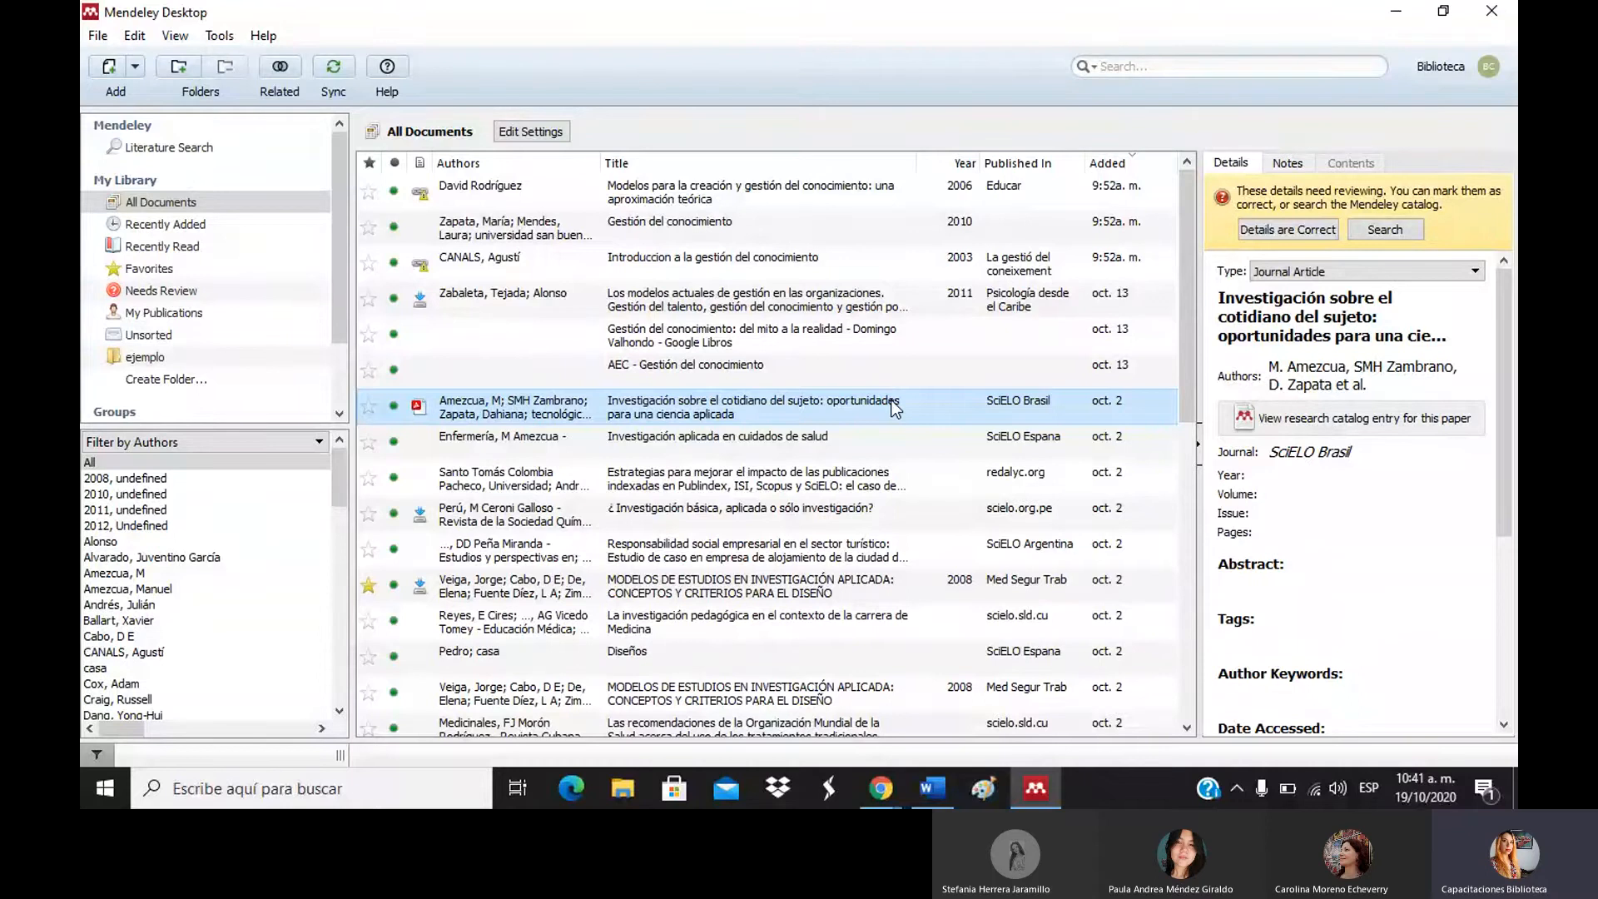
{"action": "left_click", "coordinate": [852, 429]}
{"action": "left_click", "coordinate": [849, 489]}
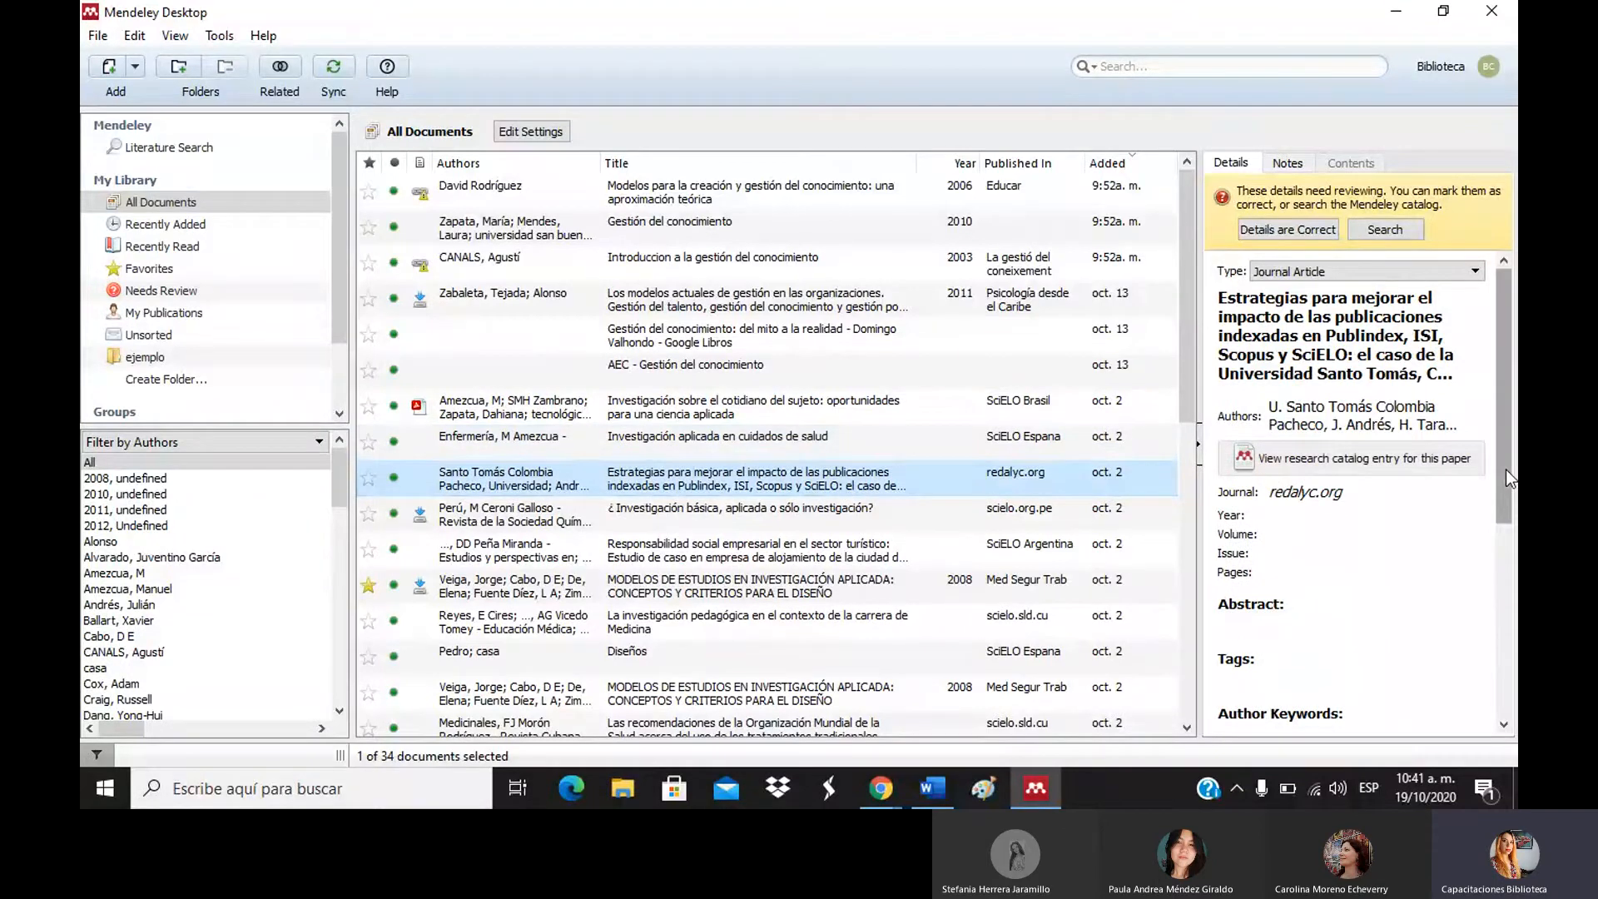
{"action": "left_click_drag", "start_coordinate": [1505, 470], "coordinate": [1505, 479]}
{"action": "left_click_drag", "start_coordinate": [1186, 373], "coordinate": [1175, 591]}
{"action": "left_click", "coordinate": [611, 441]}
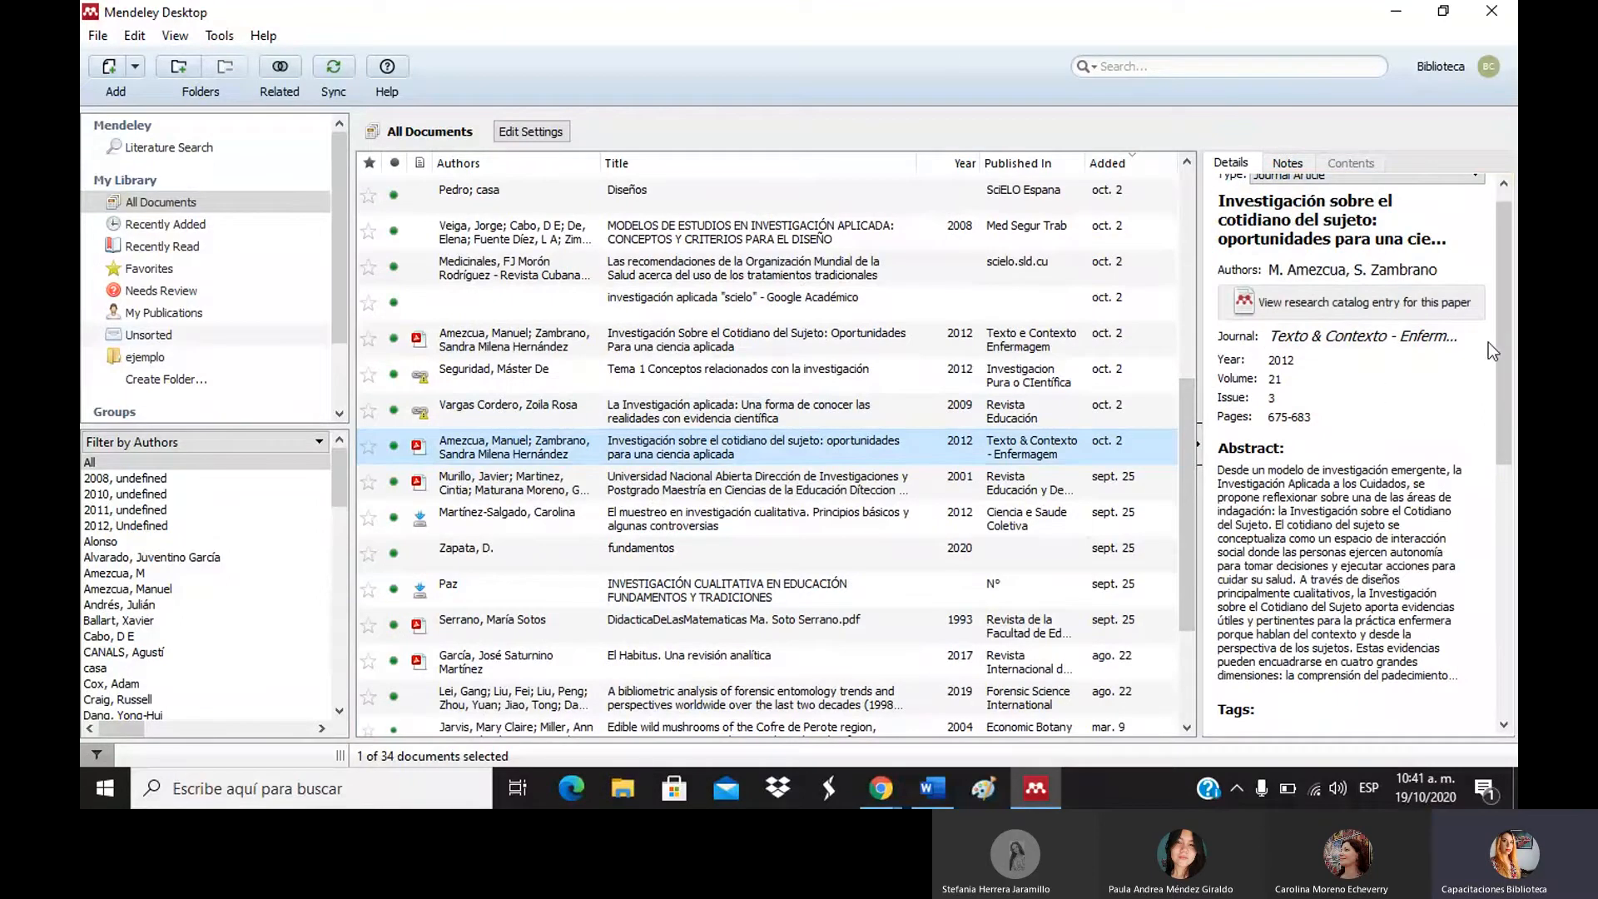
{"action": "left_click_drag", "start_coordinate": [1505, 275], "coordinate": [1507, 258]}
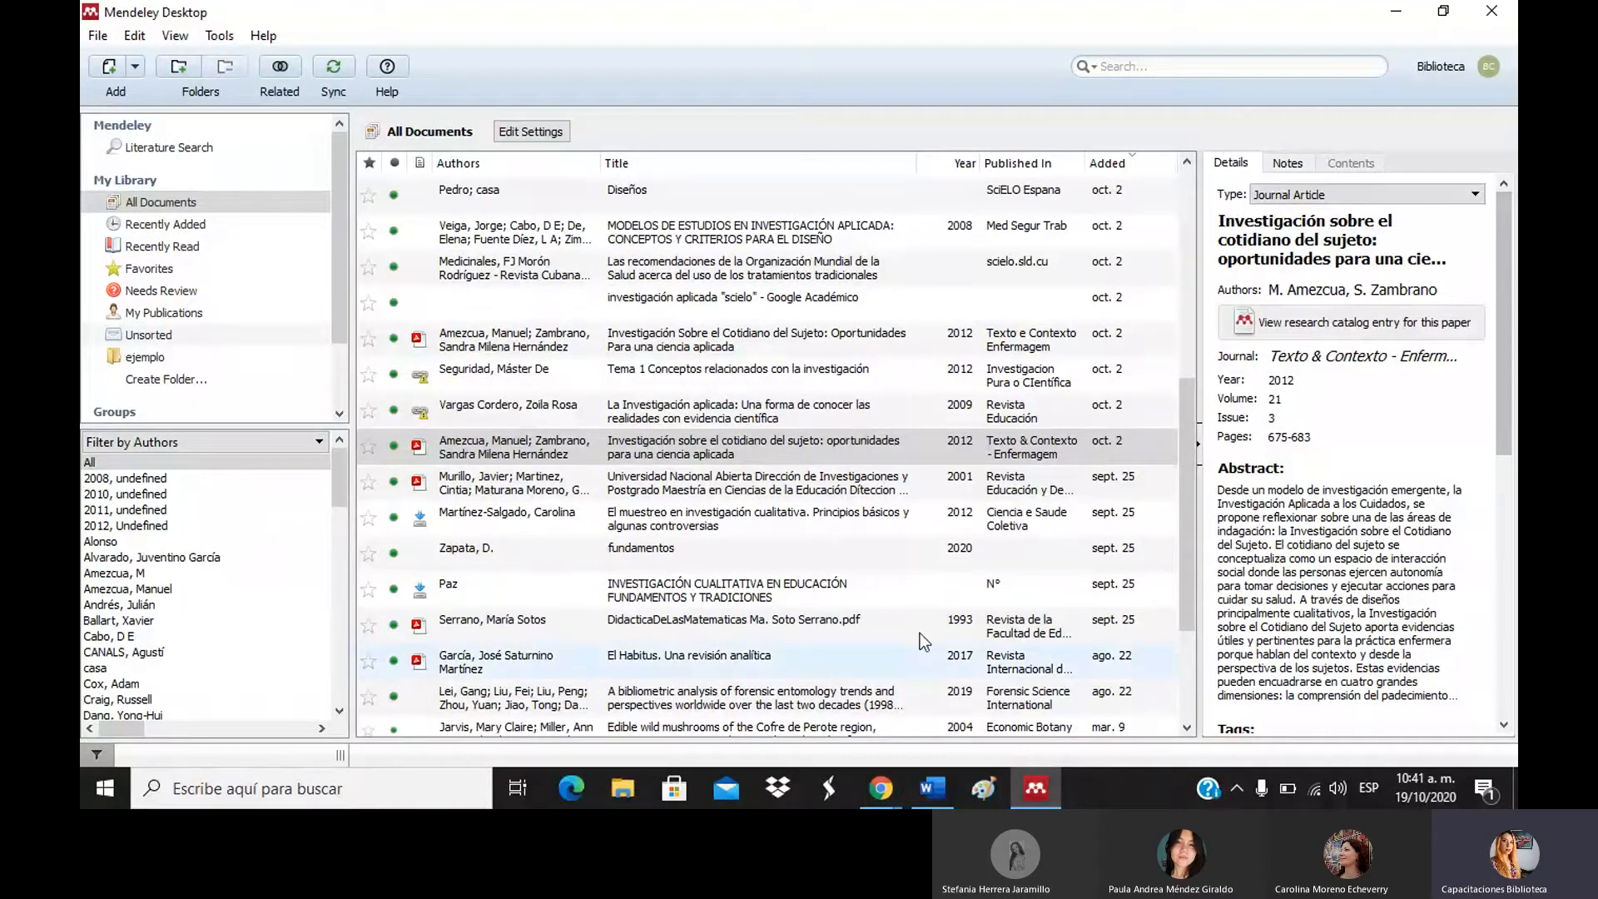
{"action": "left_click", "coordinate": [693, 445]}
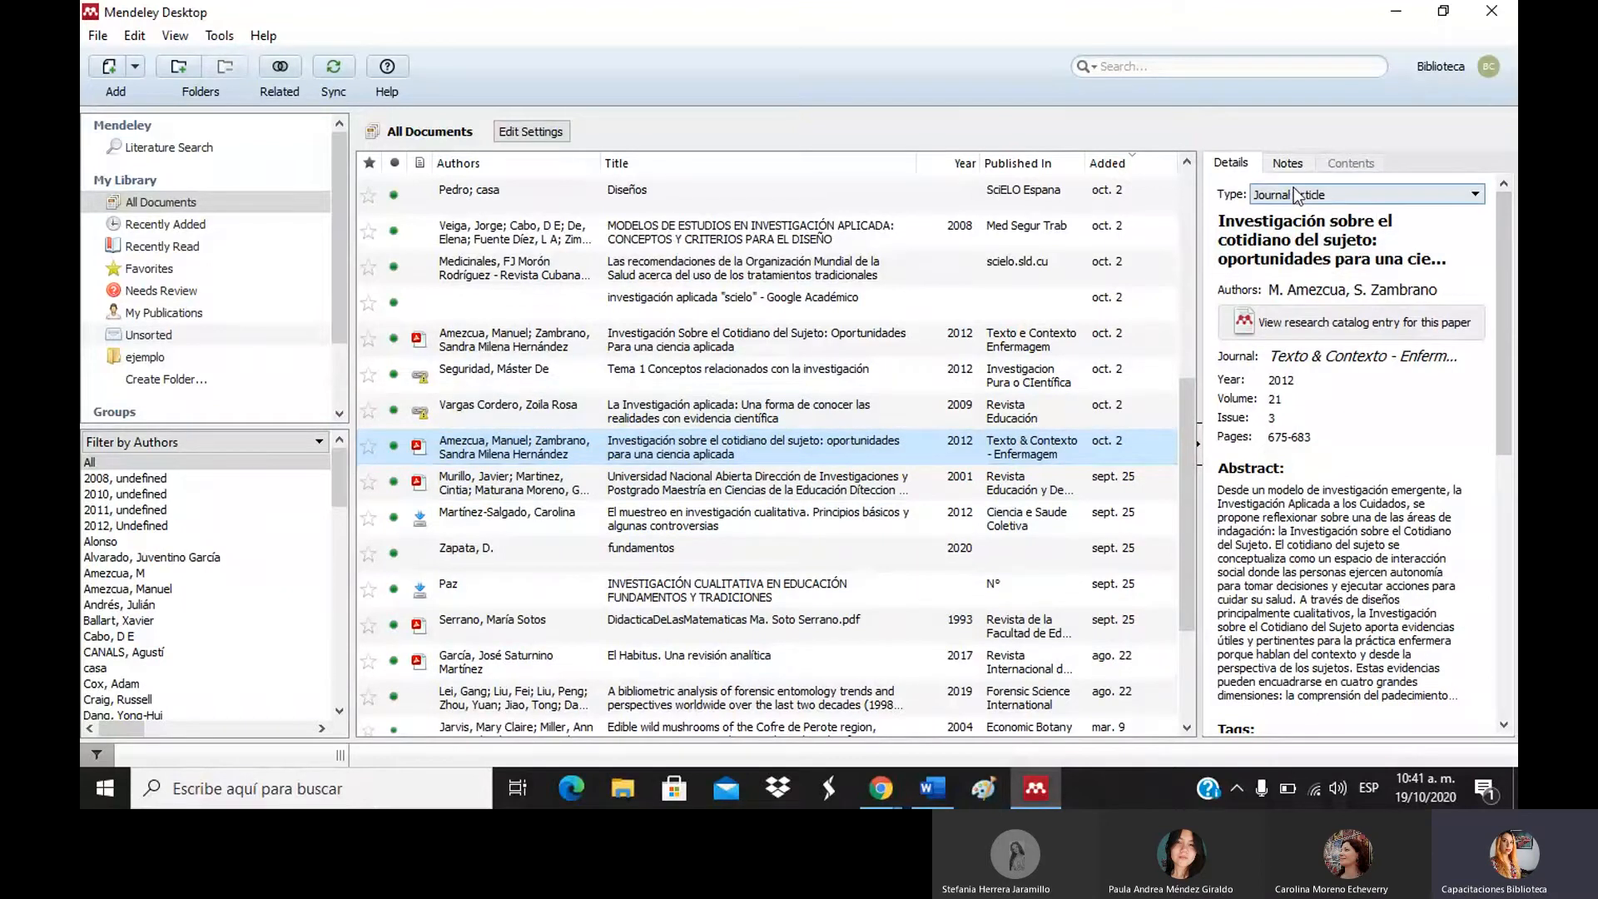
{"action": "left_click", "coordinate": [1330, 198]}
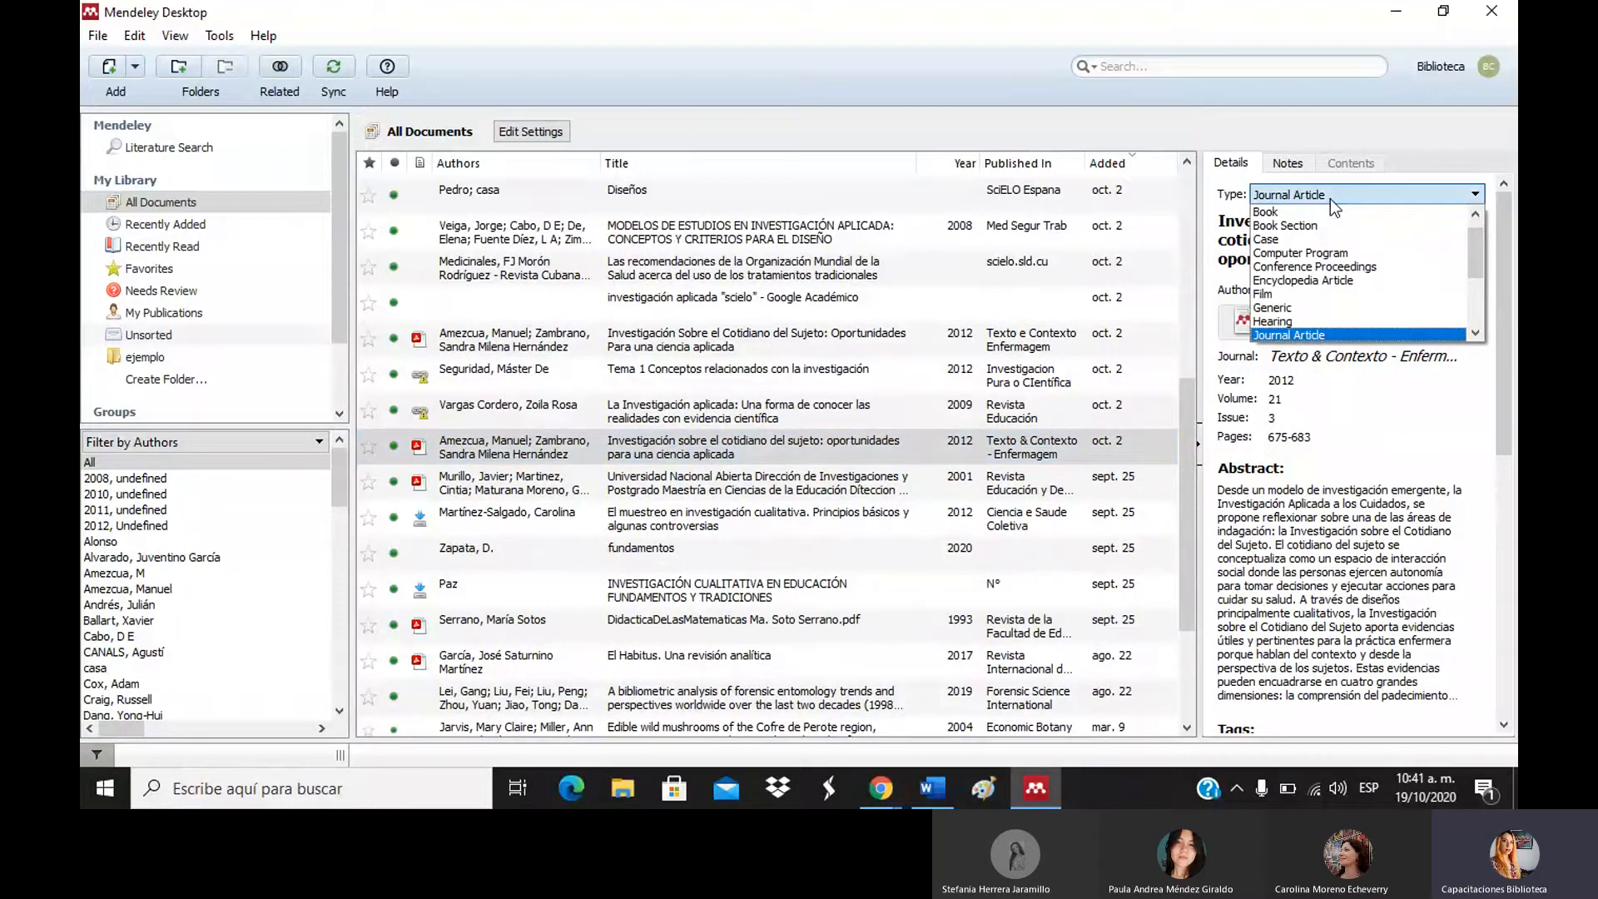
{"action": "left_click", "coordinate": [1330, 198]}
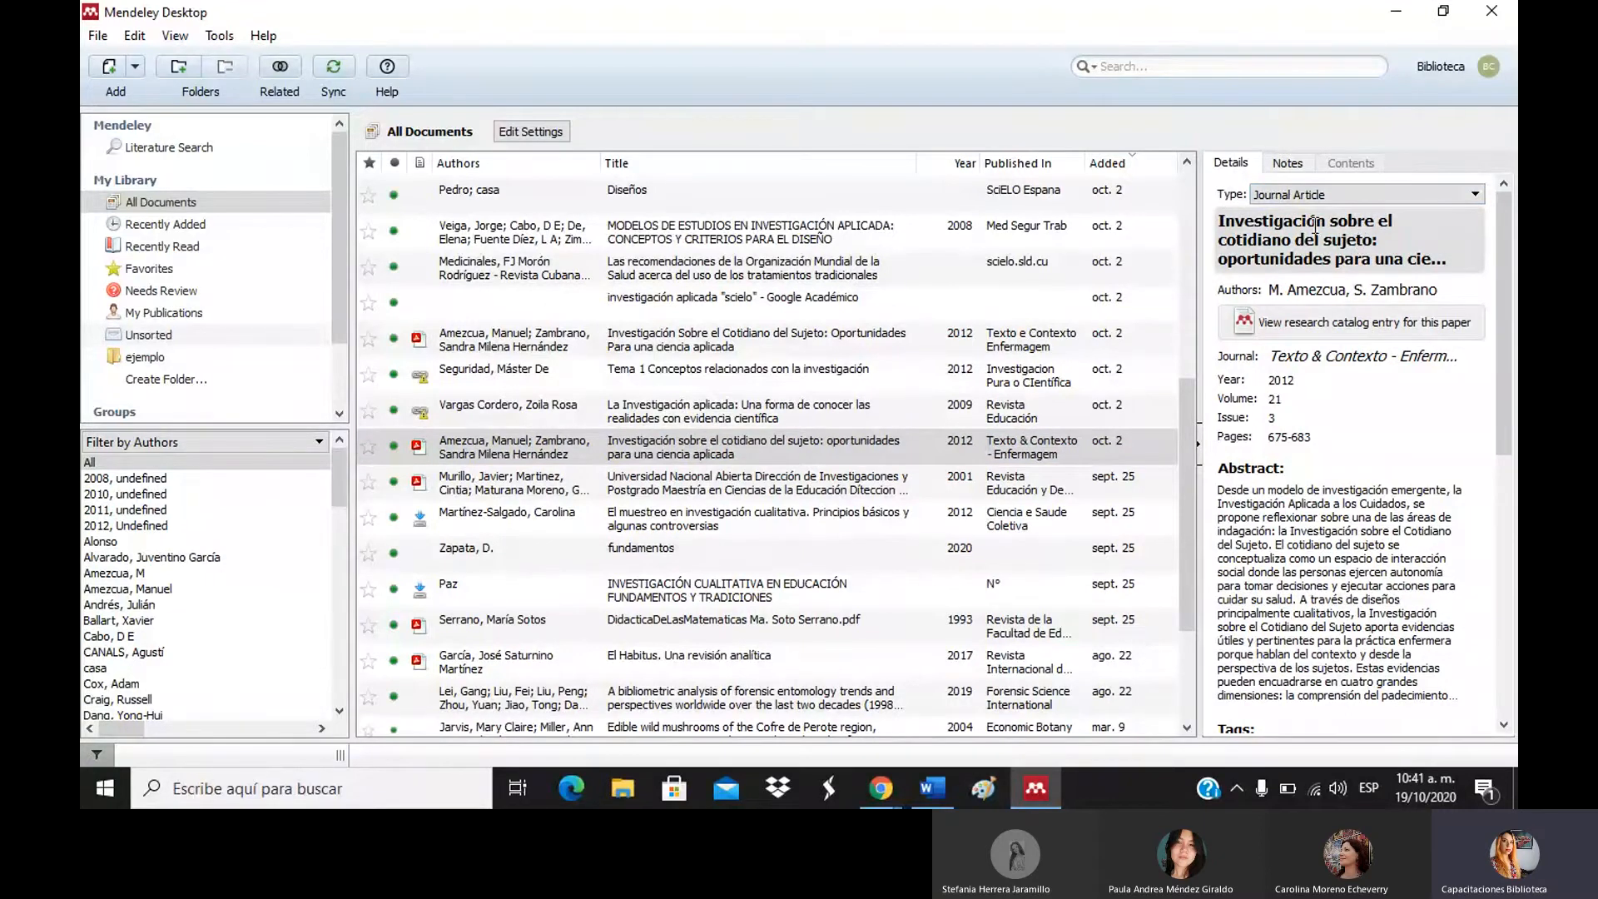
{"action": "left_click", "coordinate": [1450, 290]}
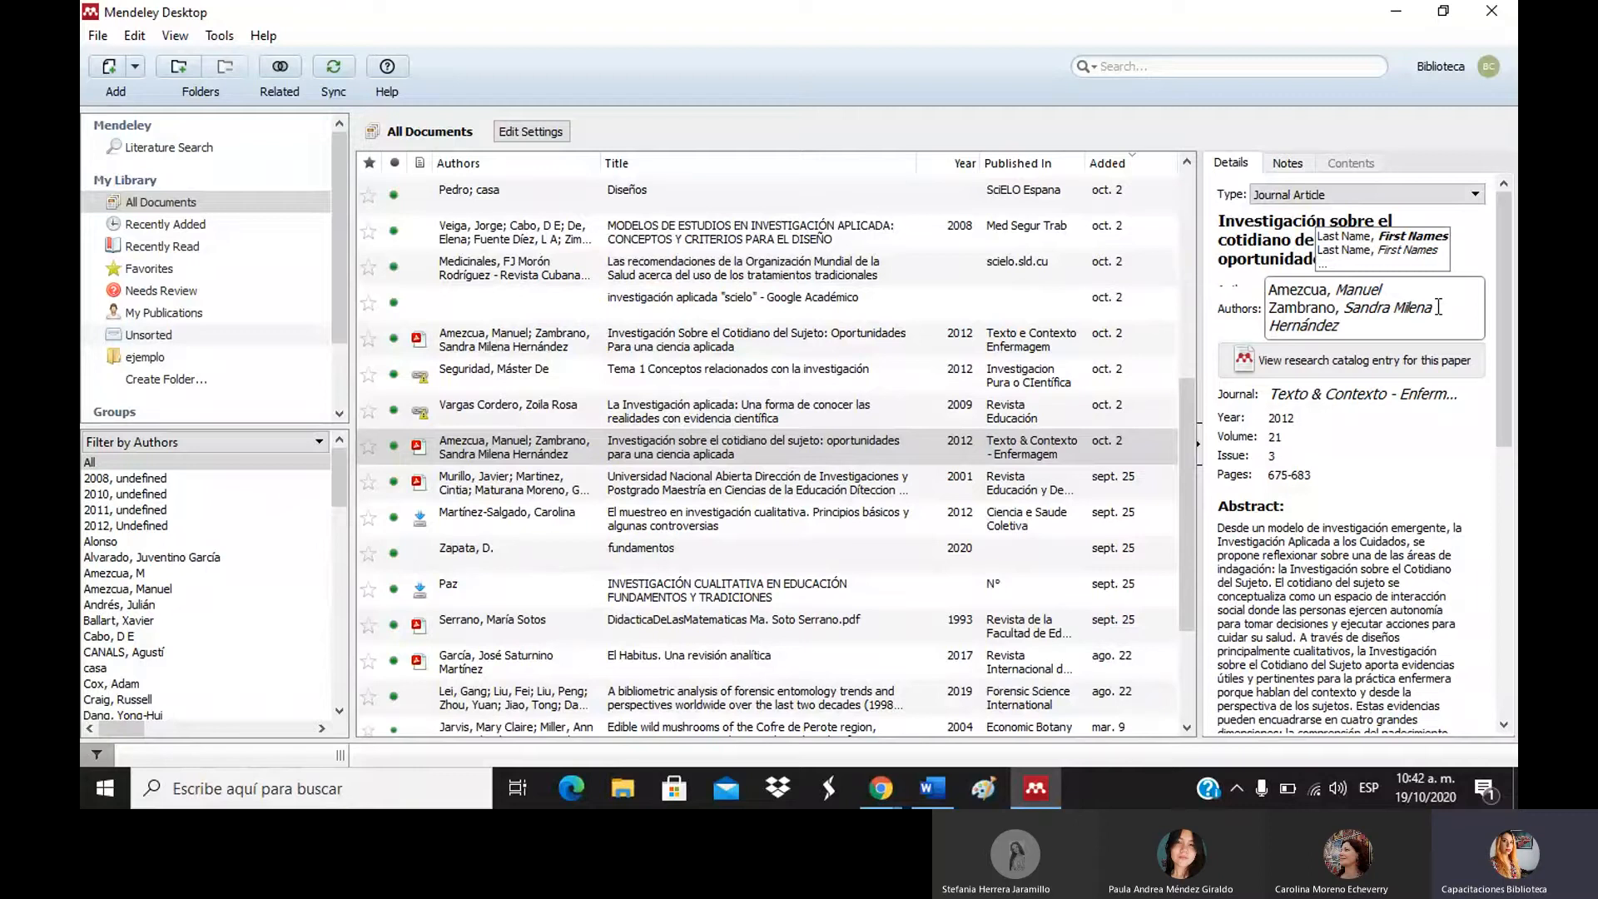
{"action": "left_click", "coordinate": [1339, 707]}
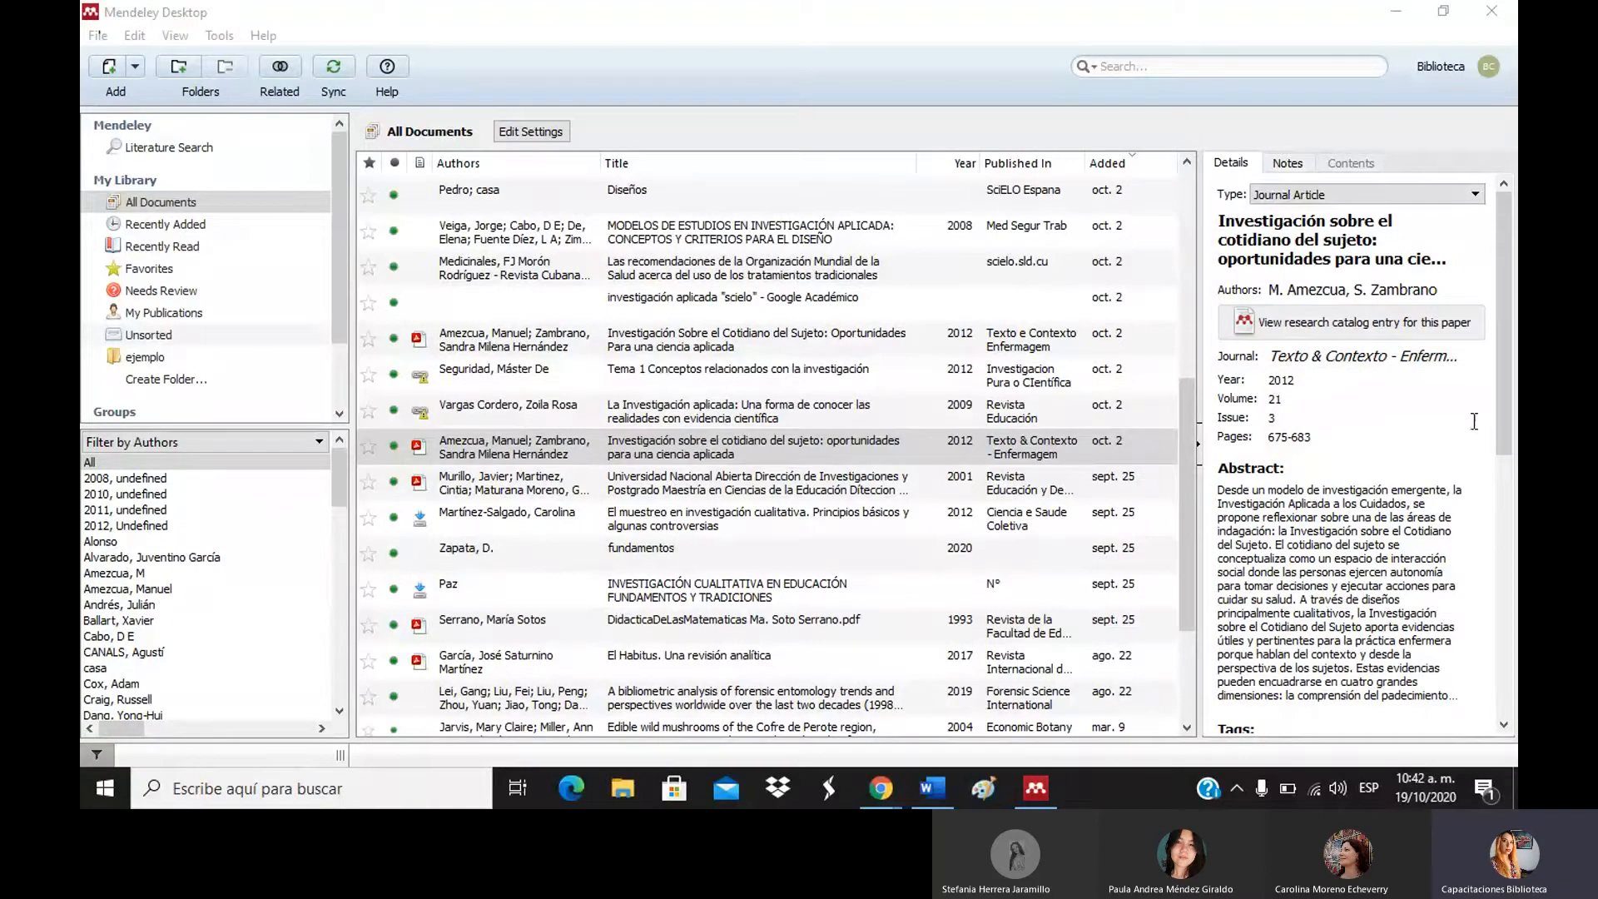
{"action": "left_click_drag", "start_coordinate": [1508, 424], "coordinate": [1508, 499]}
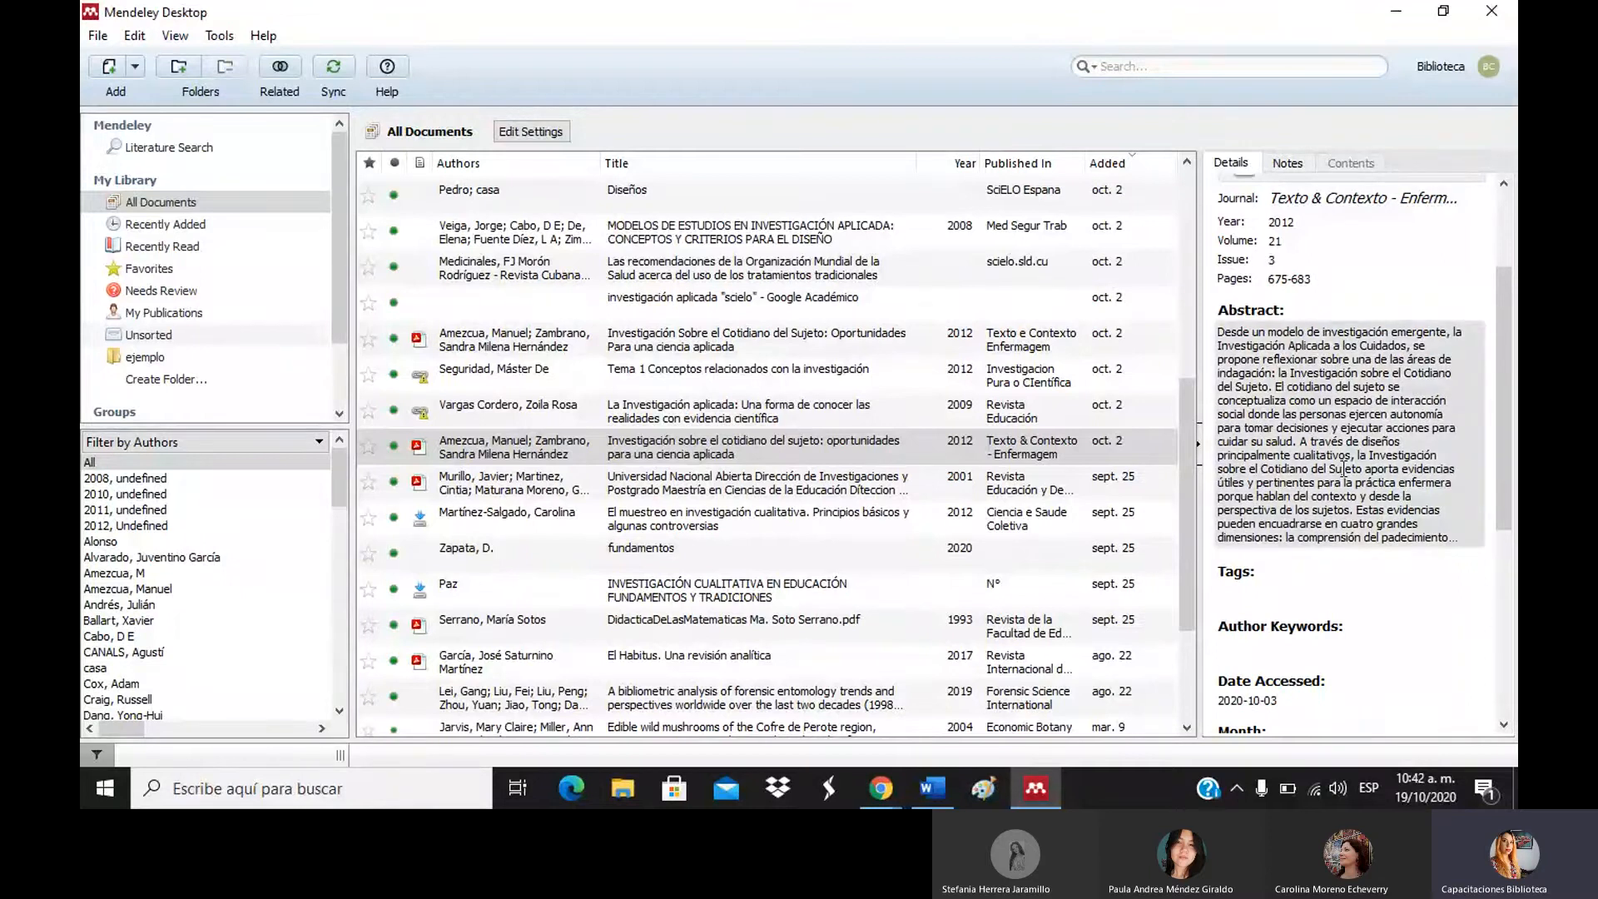
{"action": "scroll", "coordinate": [1492, 556], "scroll_direction": "down", "scroll_amount": 5}
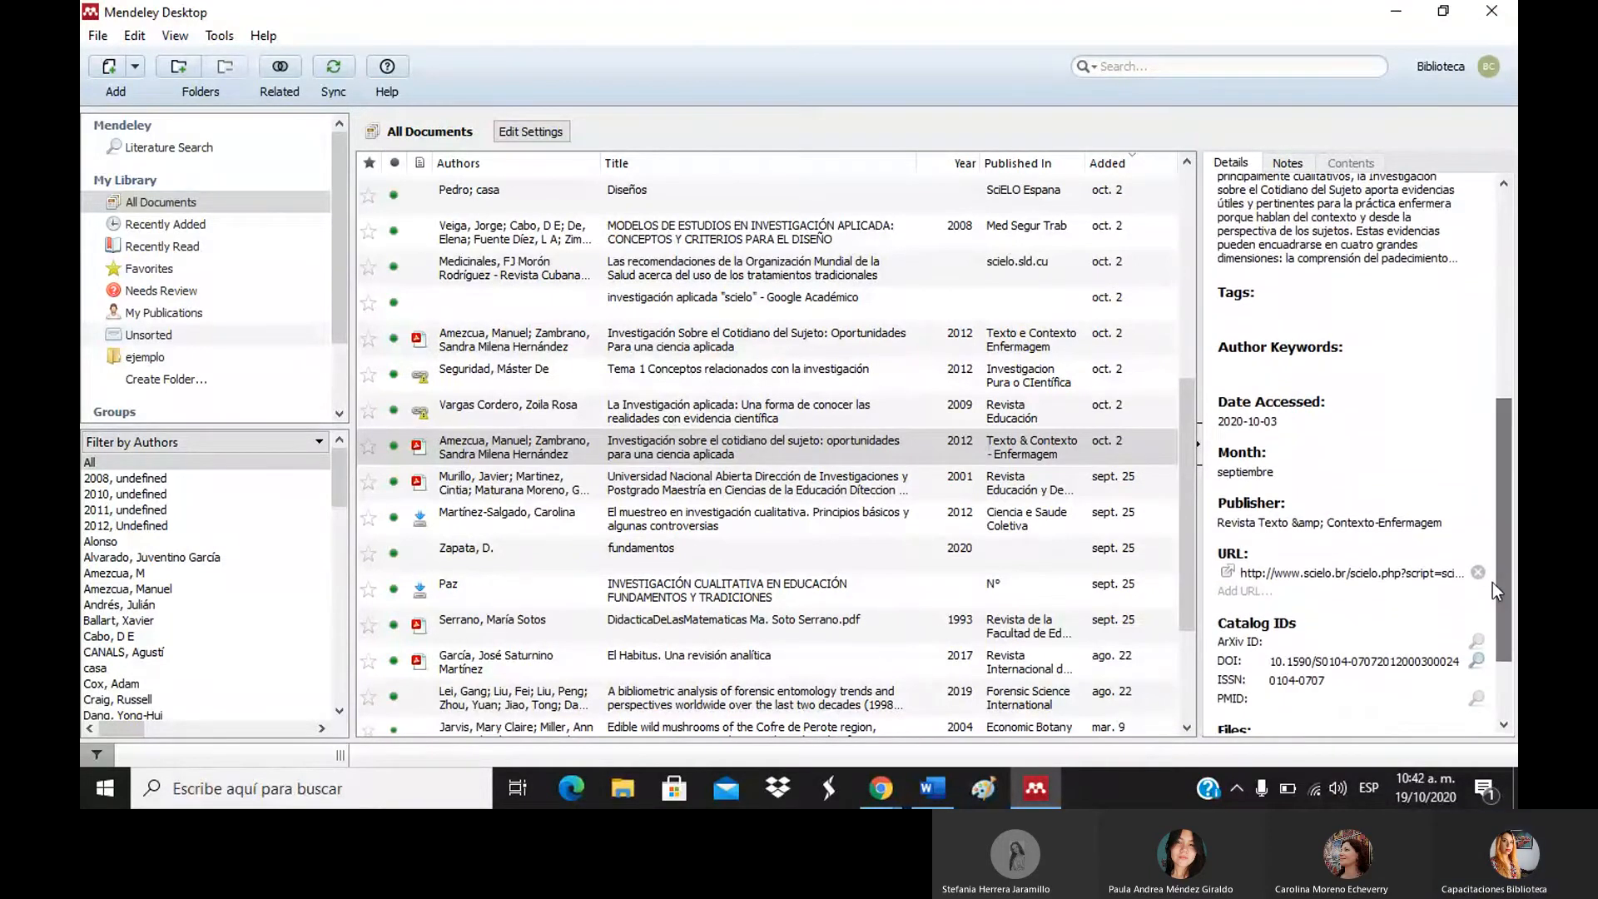
{"action": "left_click_drag", "start_coordinate": [1497, 590], "coordinate": [1491, 672]}
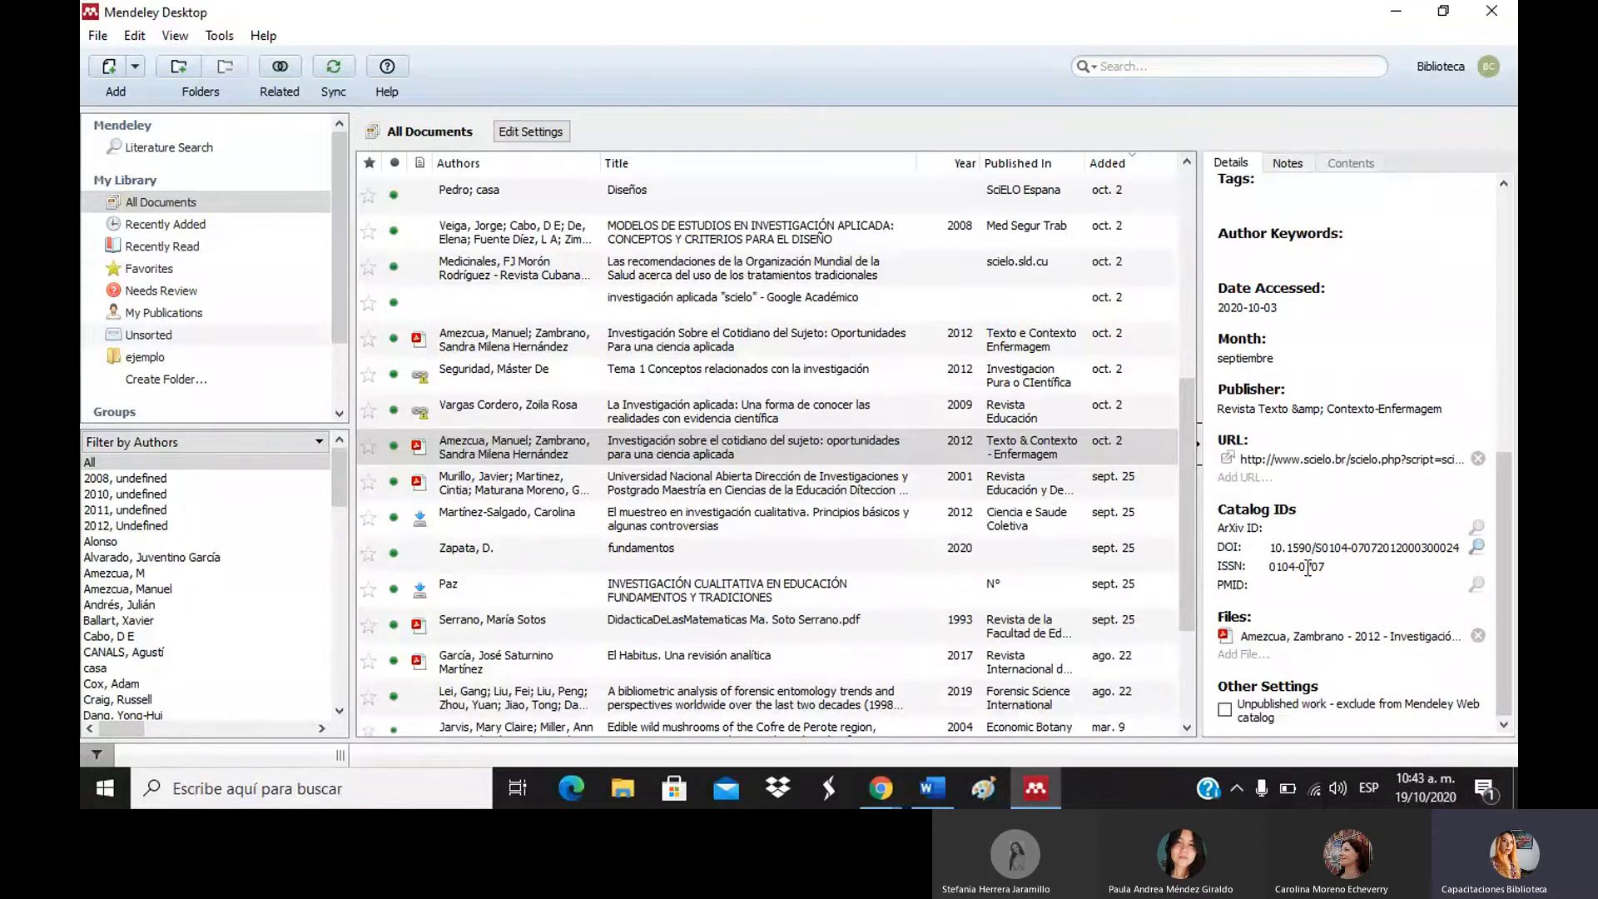
Open the article's attached PDF in a reader tab on page 2.
{"action": "left_click", "coordinate": [1281, 637]}
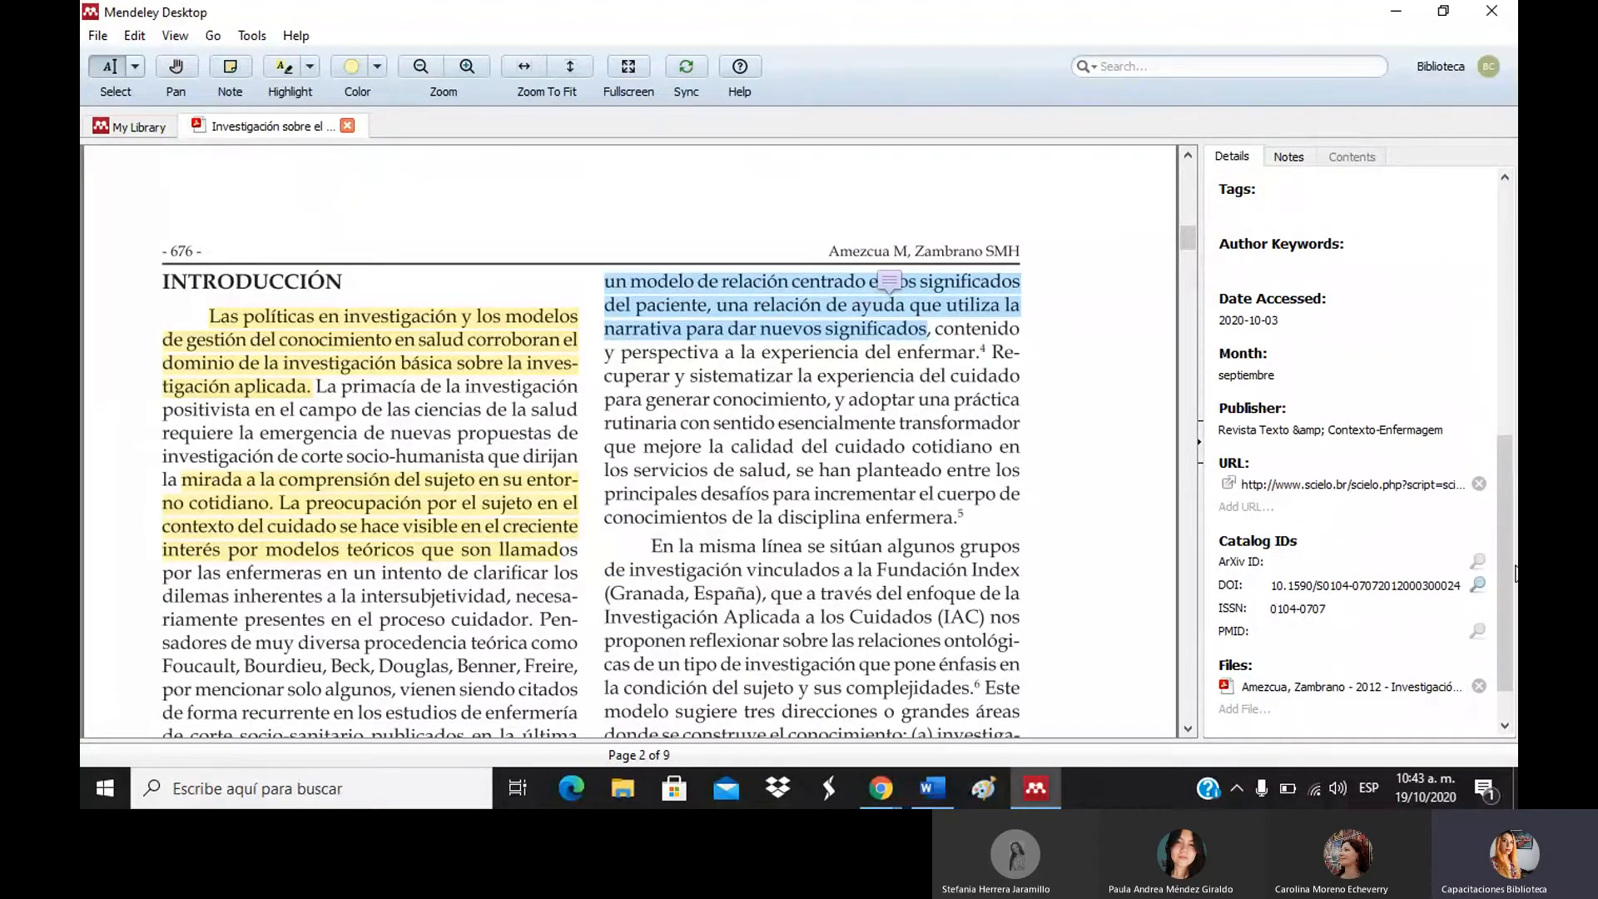
{"action": "scroll", "coordinate": [1331, 374], "scroll_direction": "up", "scroll_amount": 10}
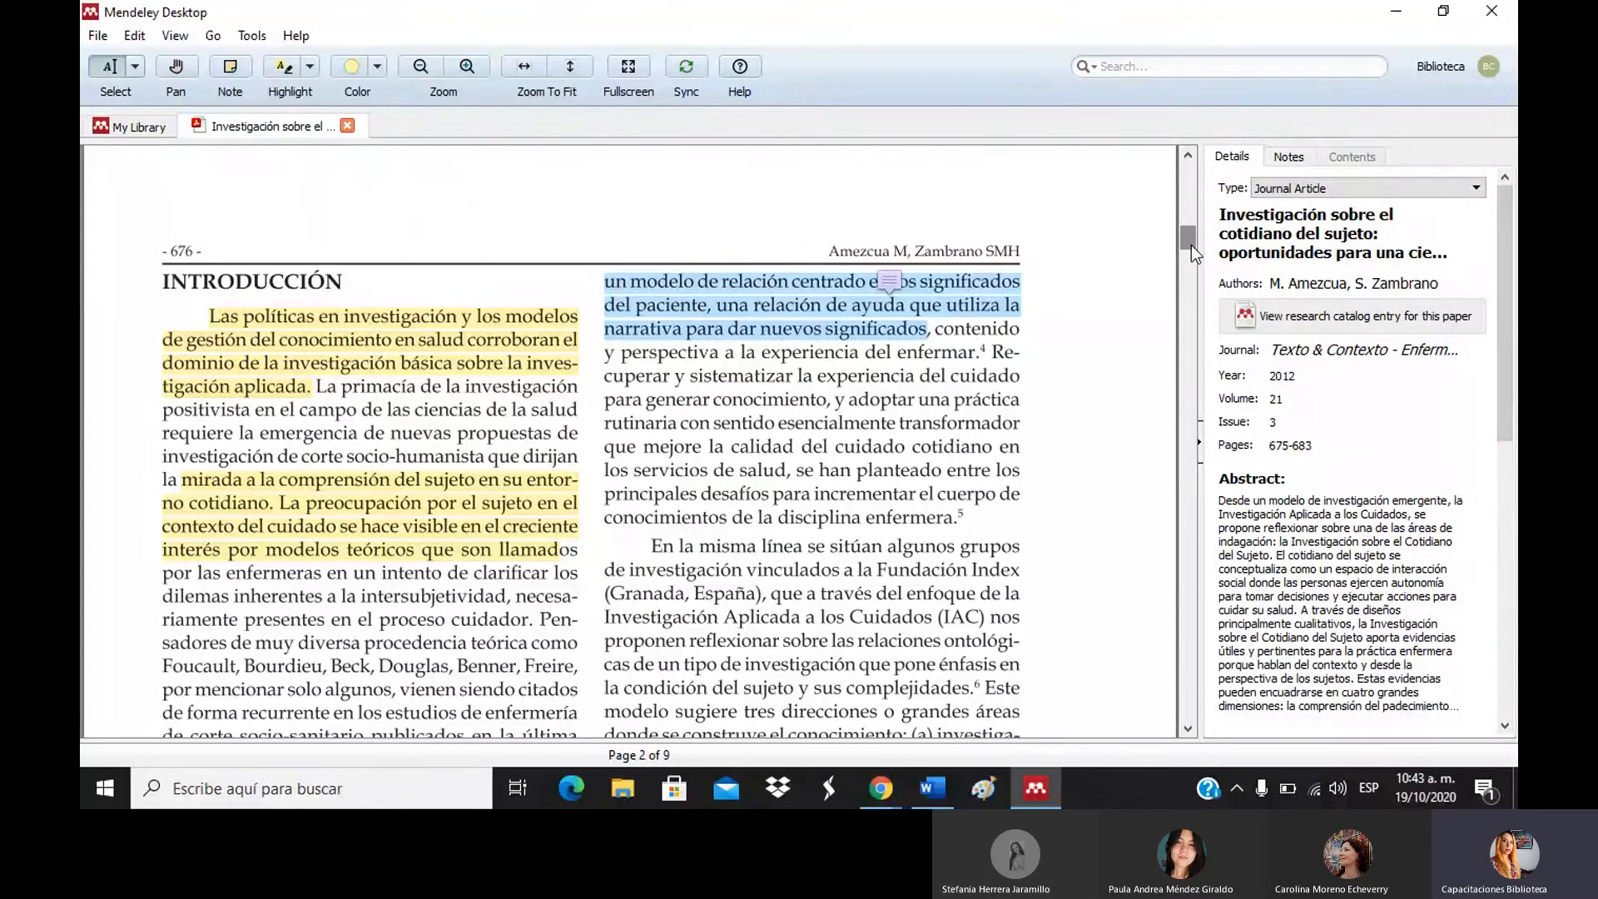
{"action": "mouse_move", "coordinate": [1191, 245]}
{"action": "left_mouse_down"}
{"action": "mouse_move", "coordinate": [1201, 343]}
{"action": "mouse_move", "coordinate": [1187, 245]}
{"action": "left_mouse_up"}
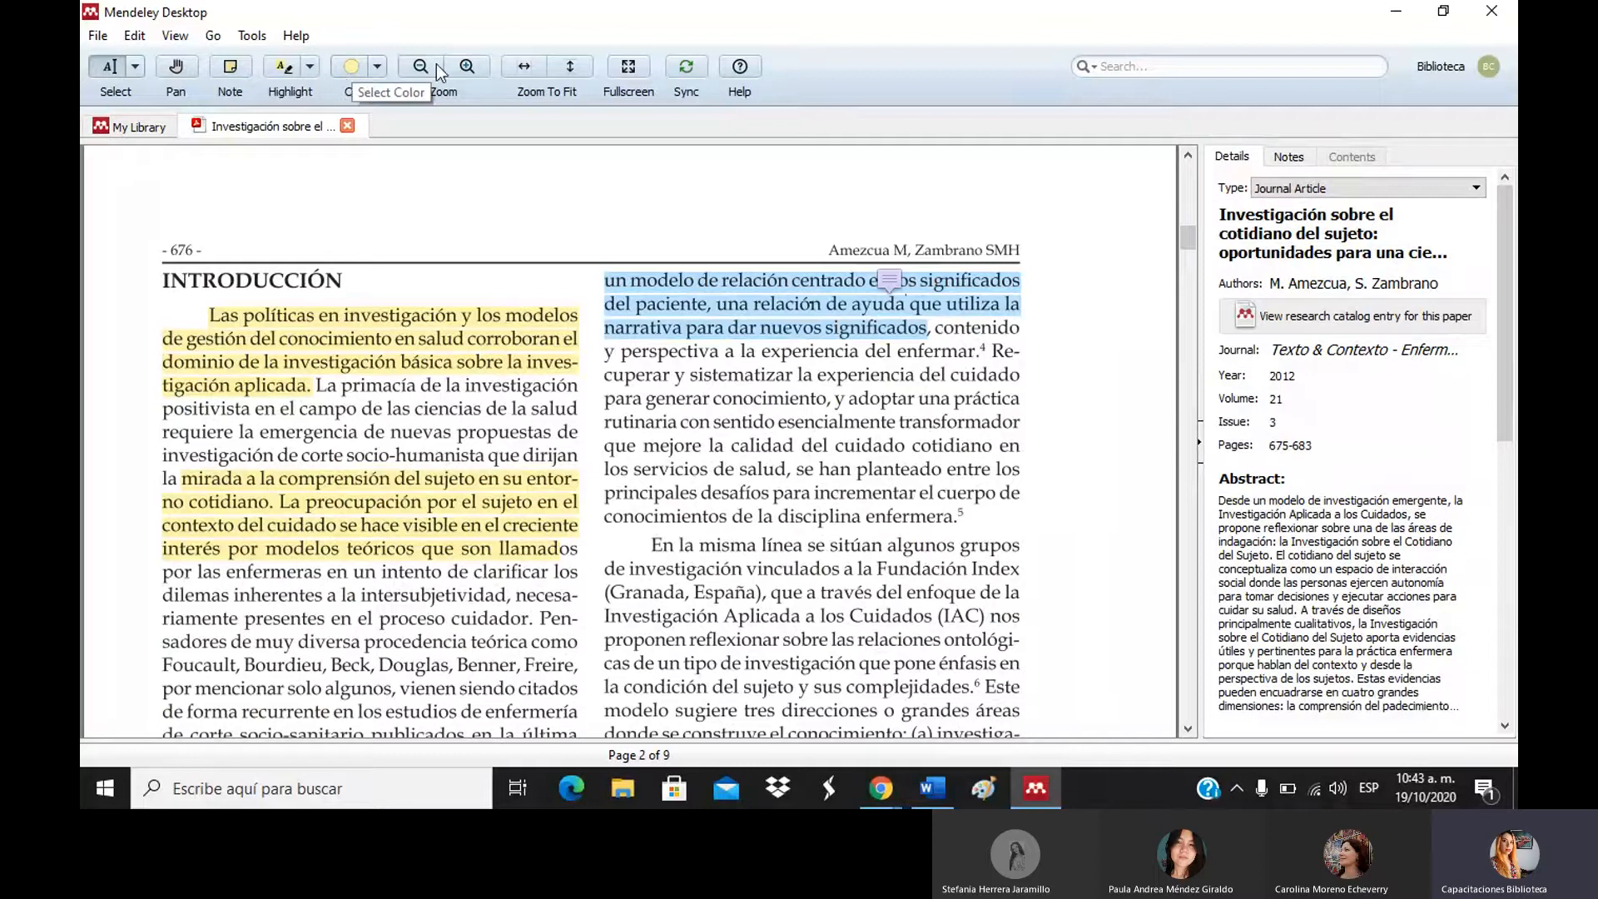
Highlight the passage from 'En la misma línea se sitúan algunos grupos' to 'enfoque' in red.
{"action": "left_click", "coordinate": [375, 65]}
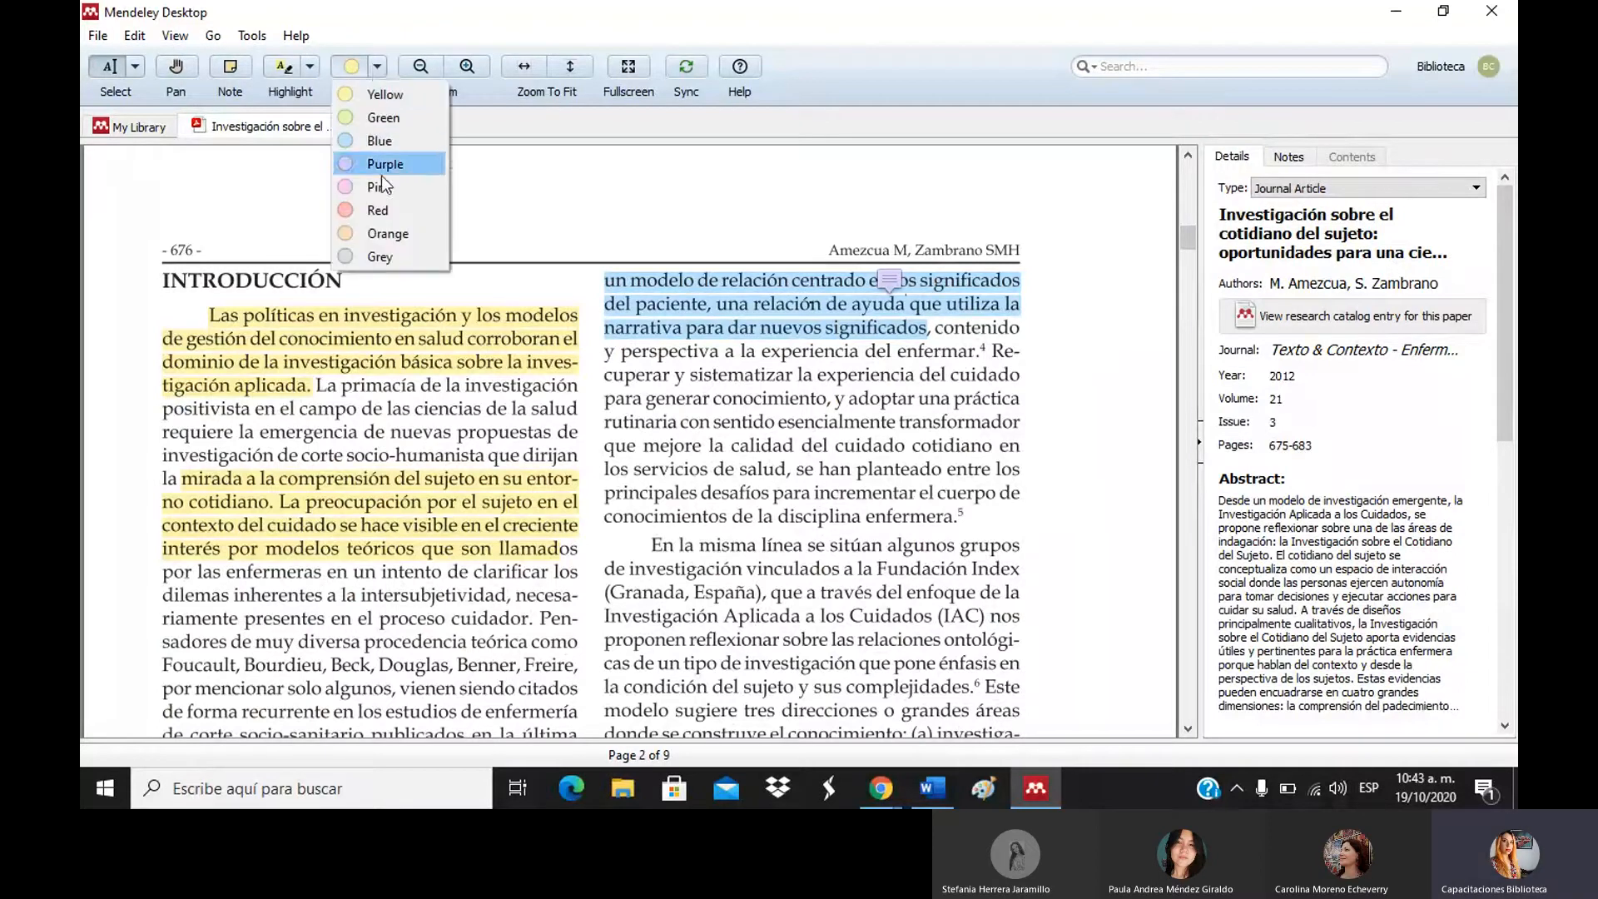
{"action": "left_click", "coordinate": [396, 208]}
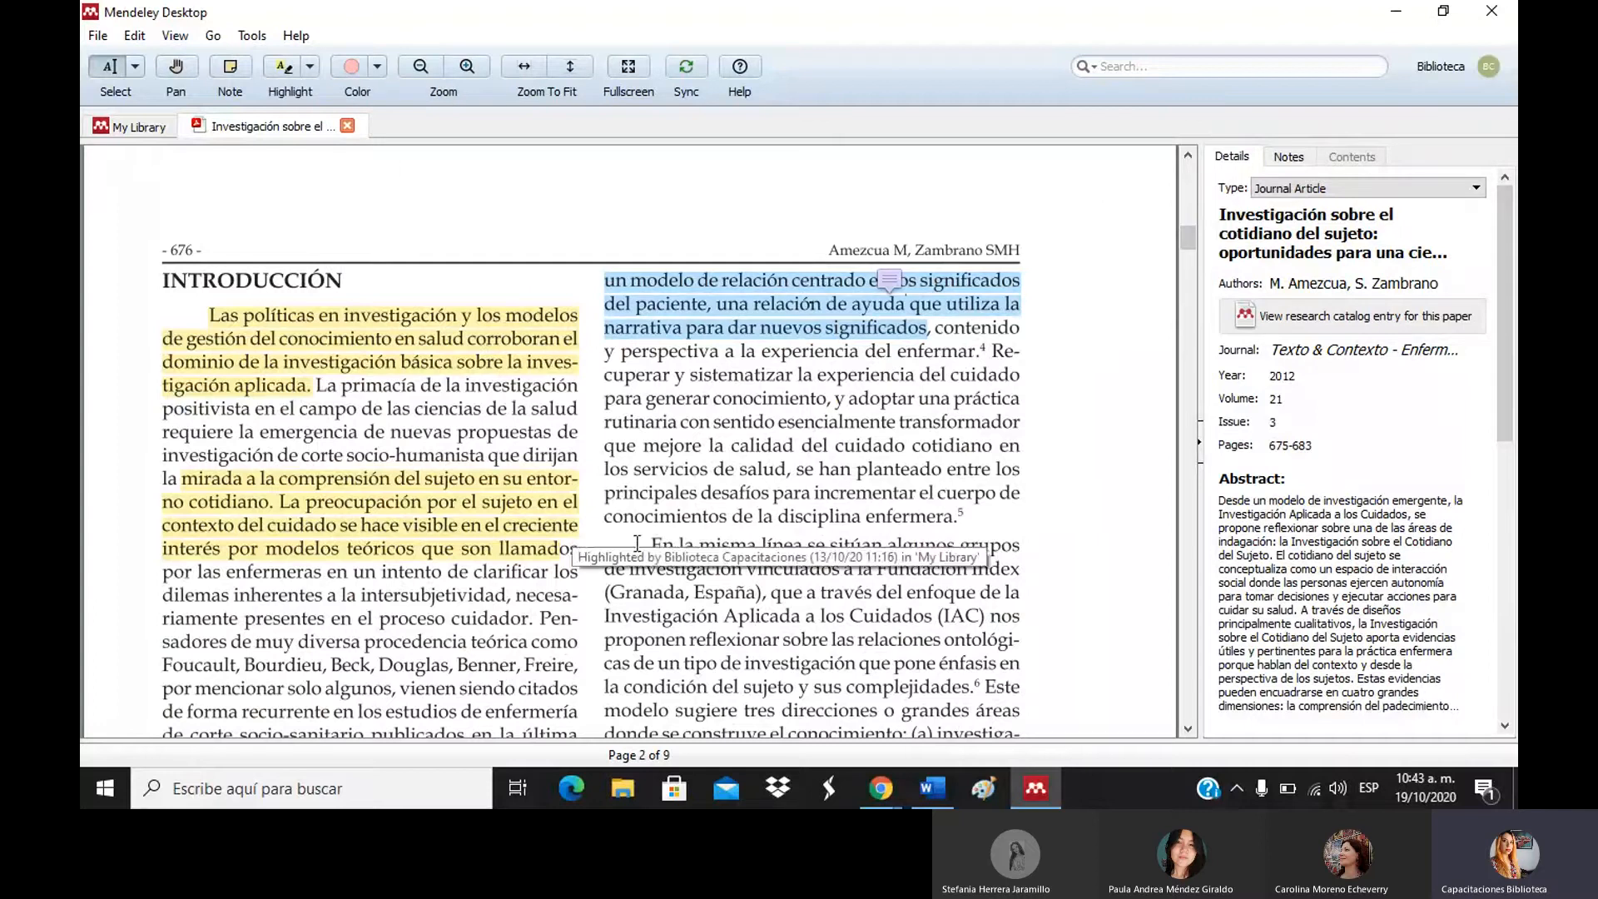
{"action": "left_click_drag", "start_coordinate": [655, 547], "coordinate": [994, 591]}
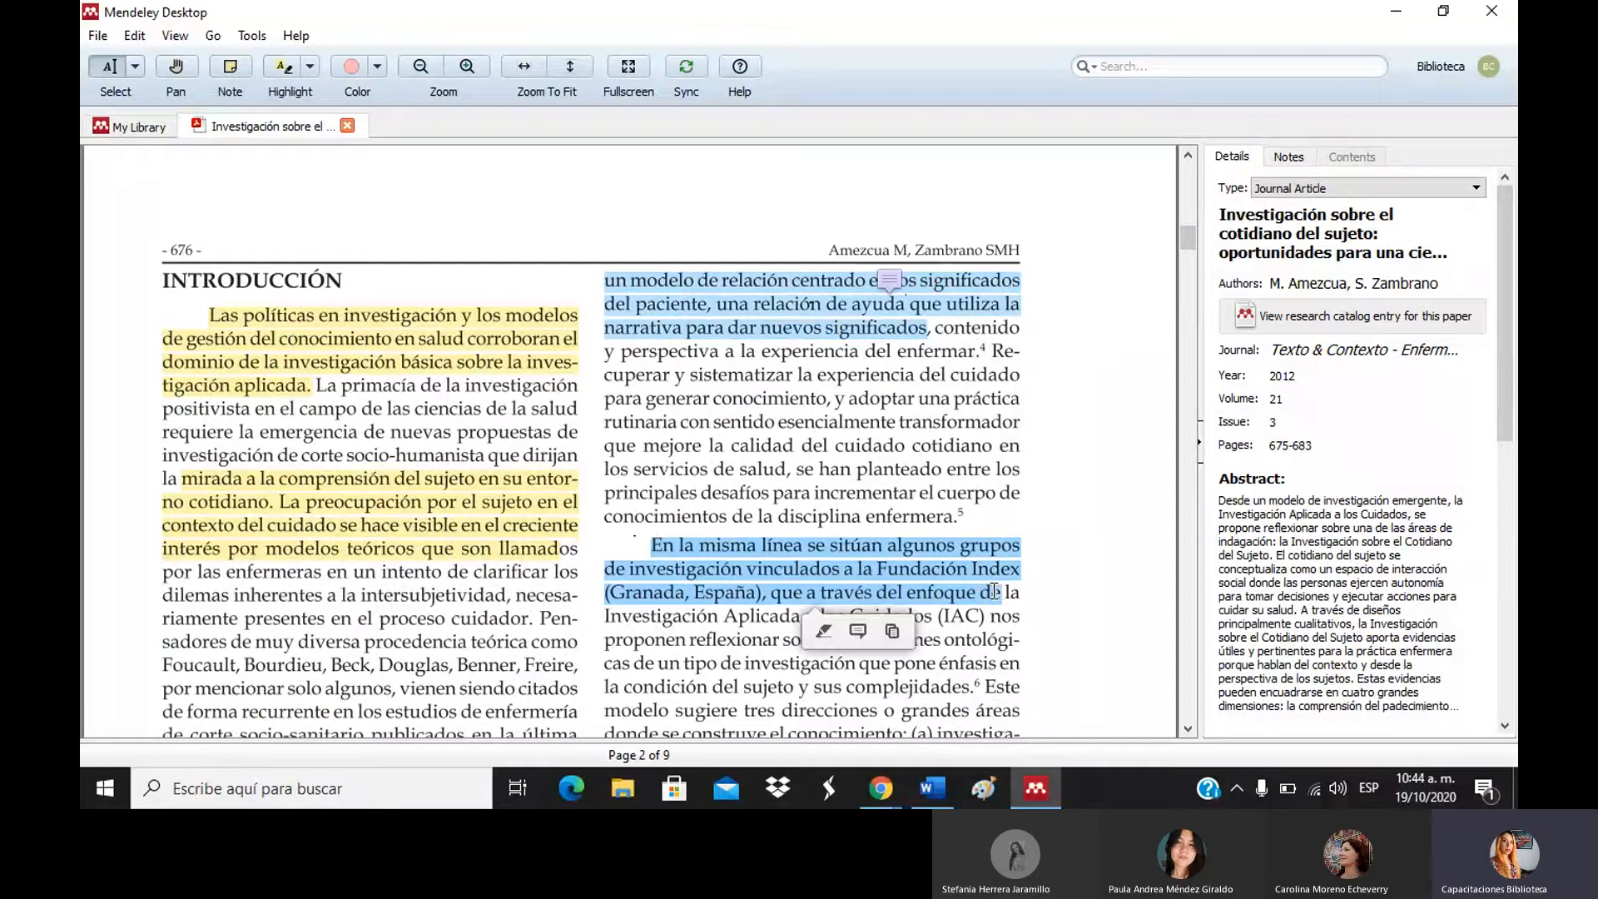
{"action": "left_click", "coordinate": [824, 633]}
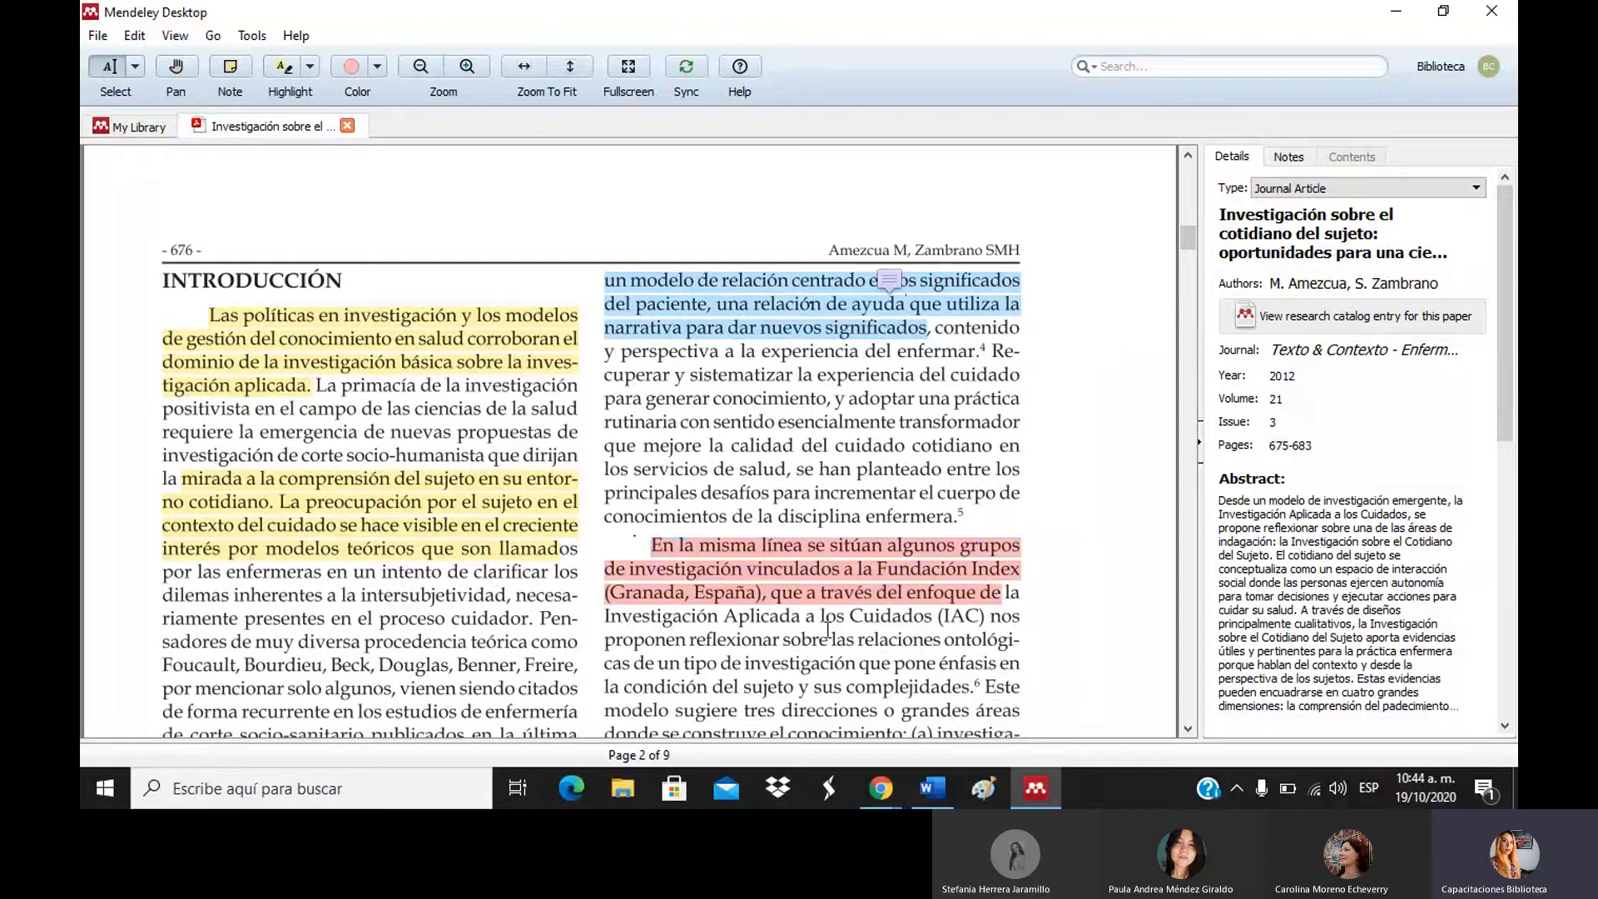
Attach a note reading 'metodología' to the new red highlight.
{"action": "left_click", "coordinate": [847, 577]}
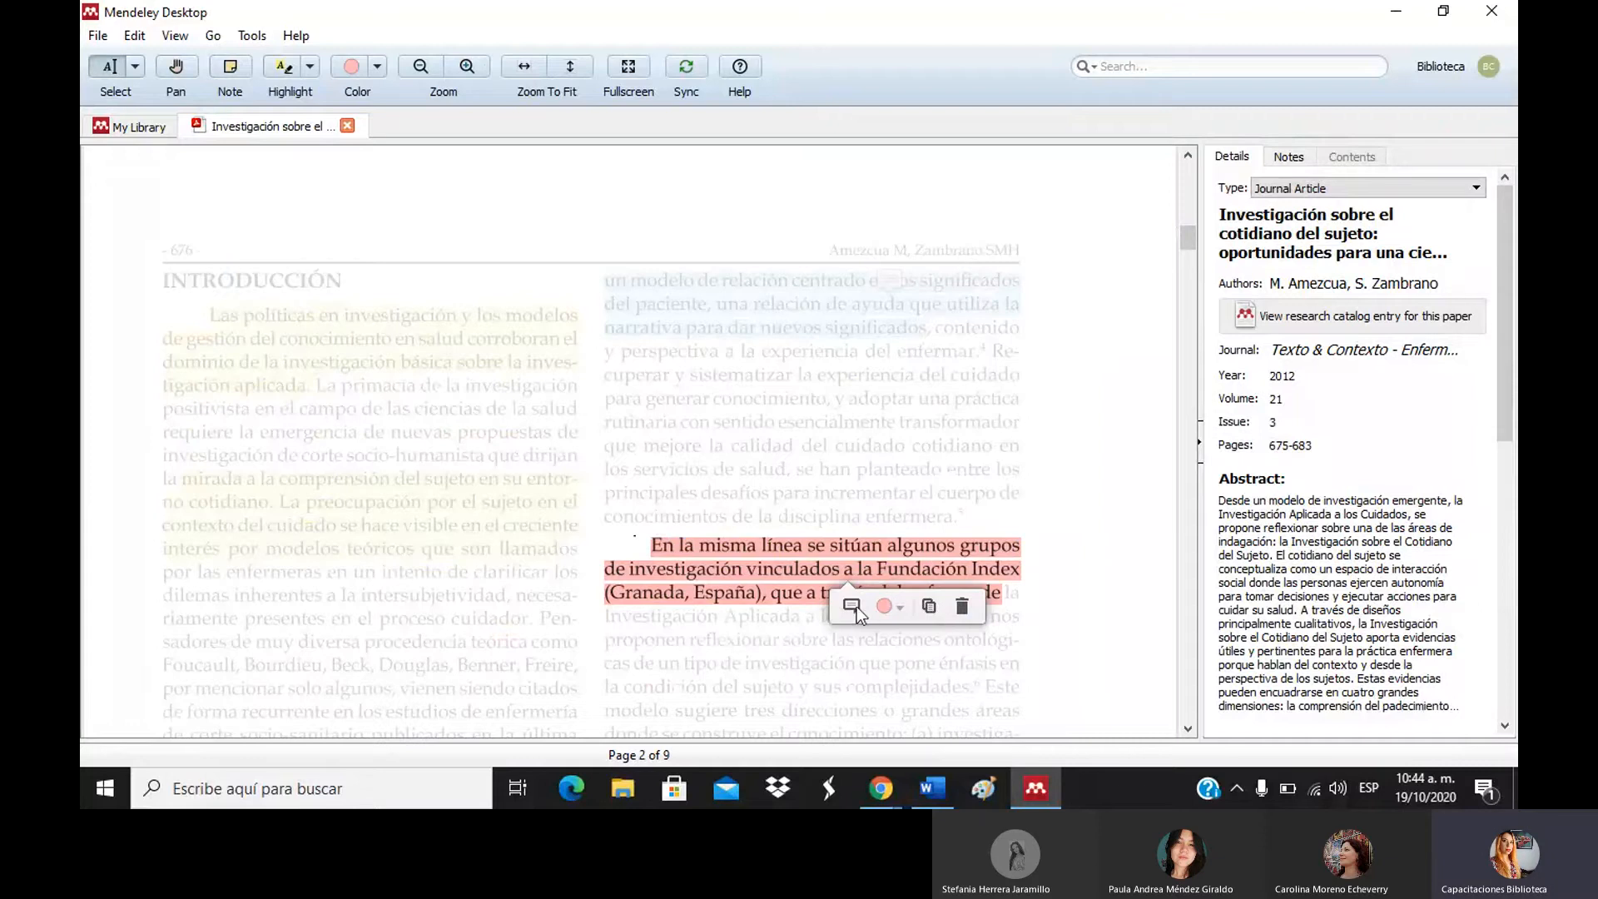
{"action": "left_click", "coordinate": [852, 607]}
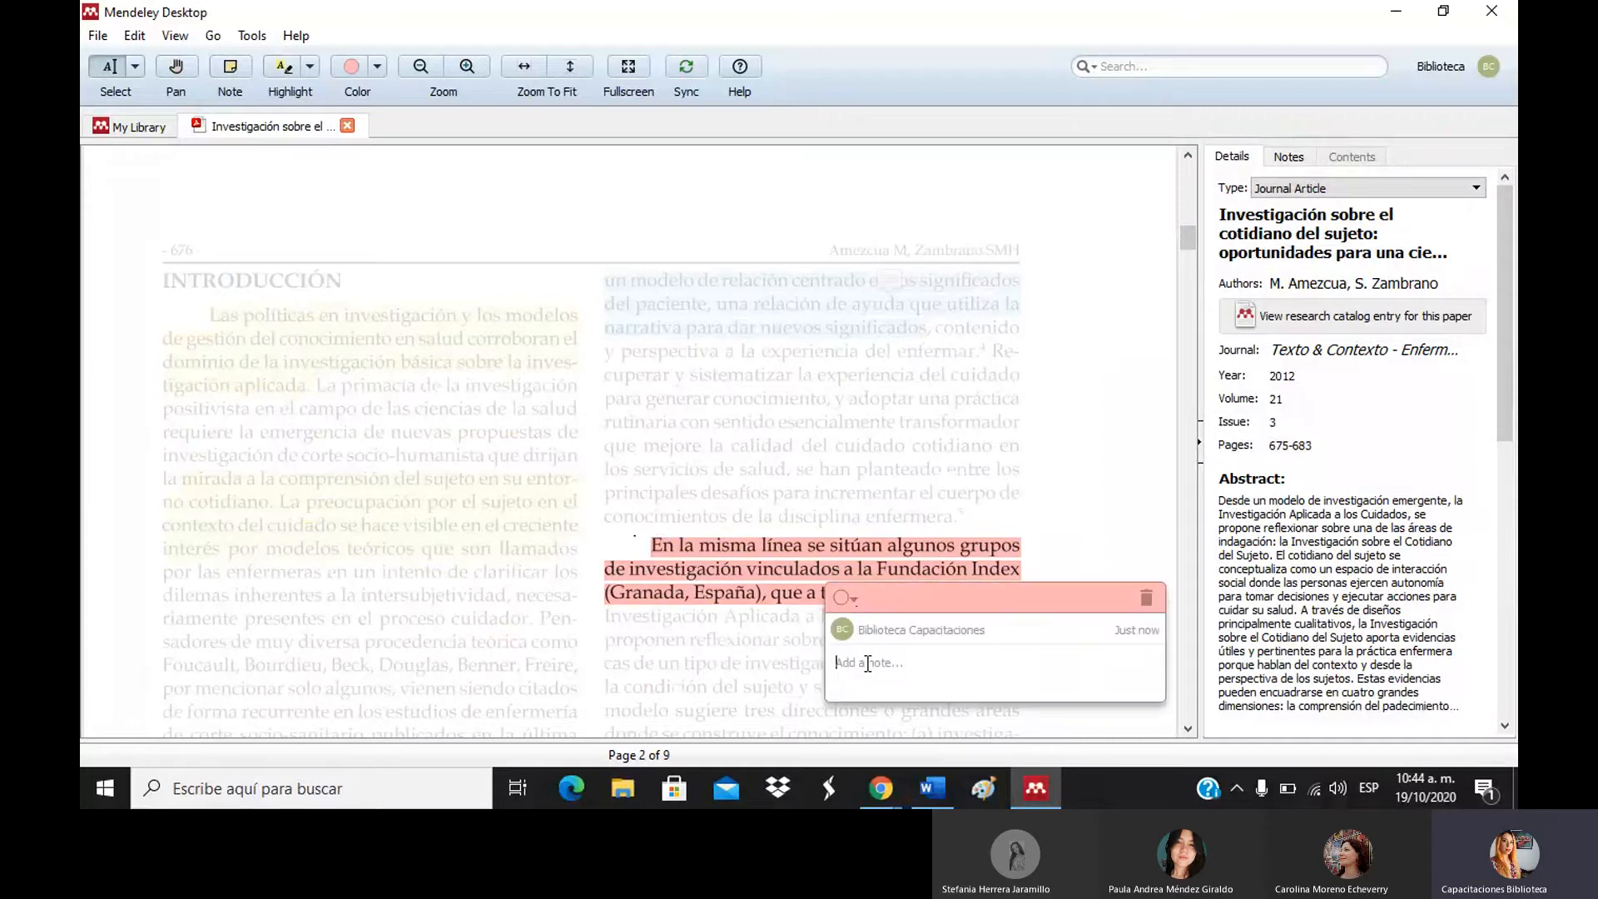
{"action": "type", "text": "metp"}
{"action": "type", "text": "odología"}
{"action": "left_click", "coordinate": [1077, 479]}
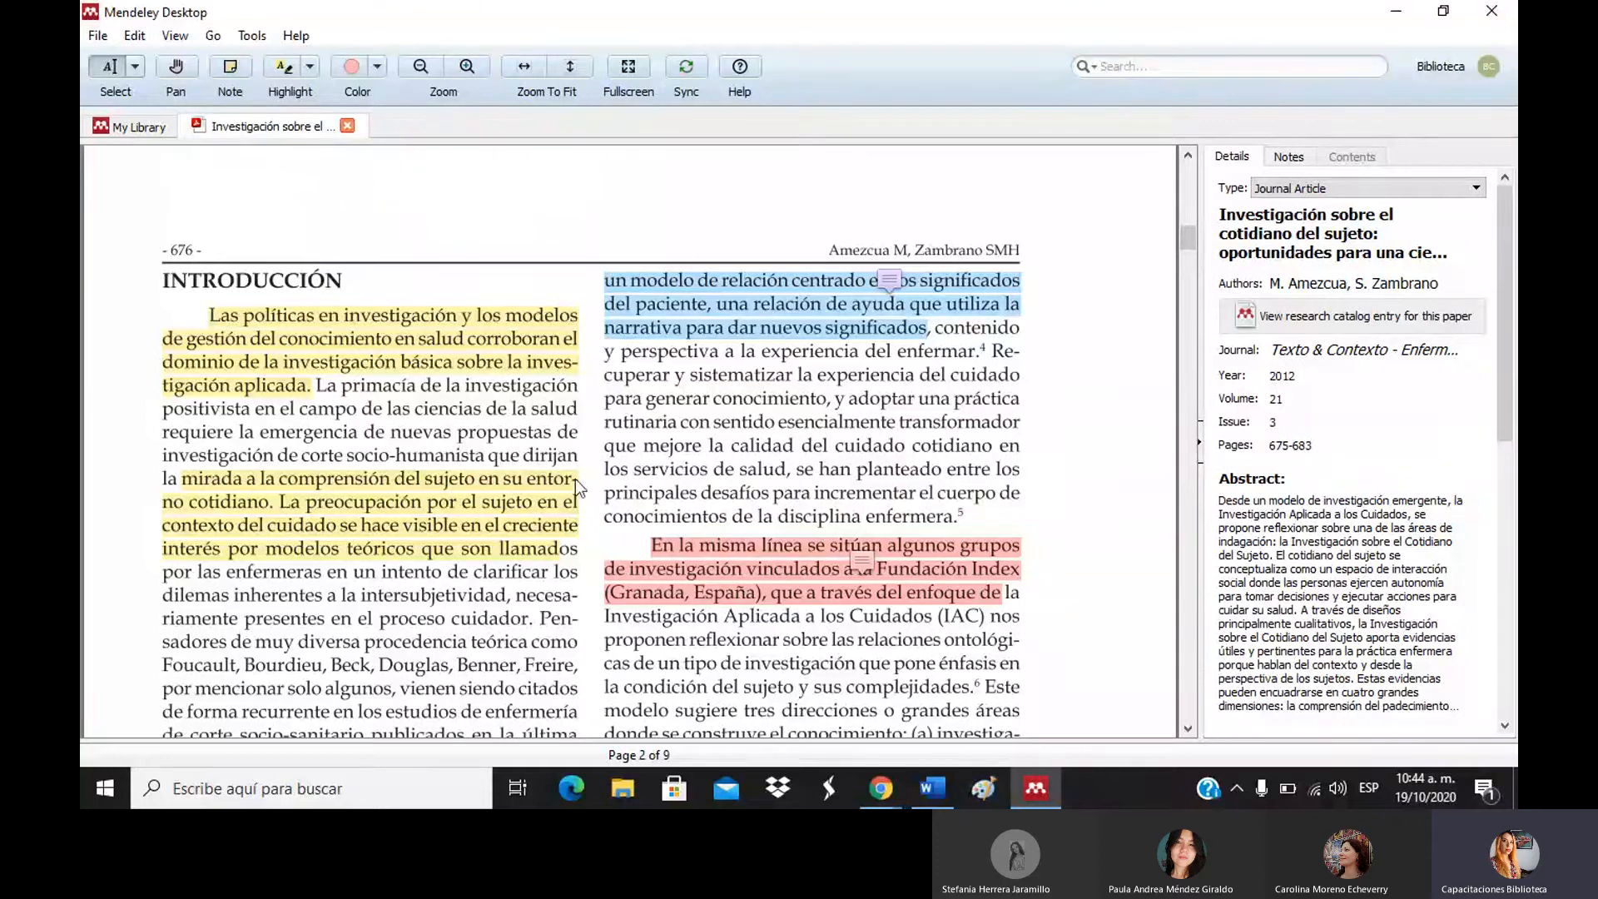
Check the notes on the blue and red highlights, then close the note.
{"action": "left_click", "coordinate": [886, 283]}
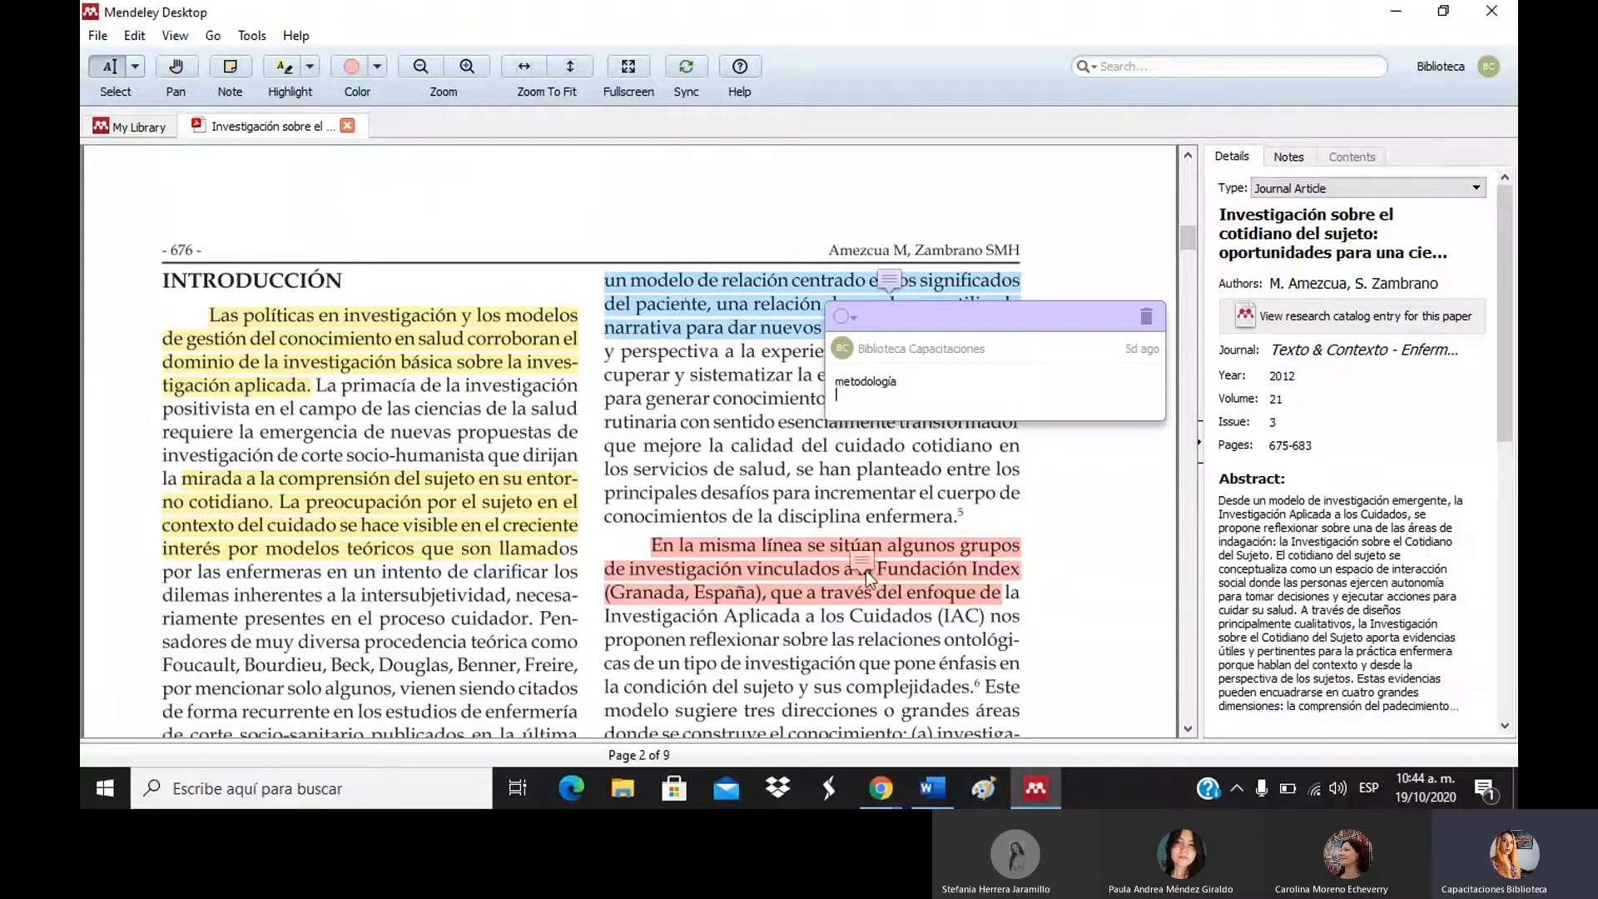
{"action": "left_click", "coordinate": [863, 559]}
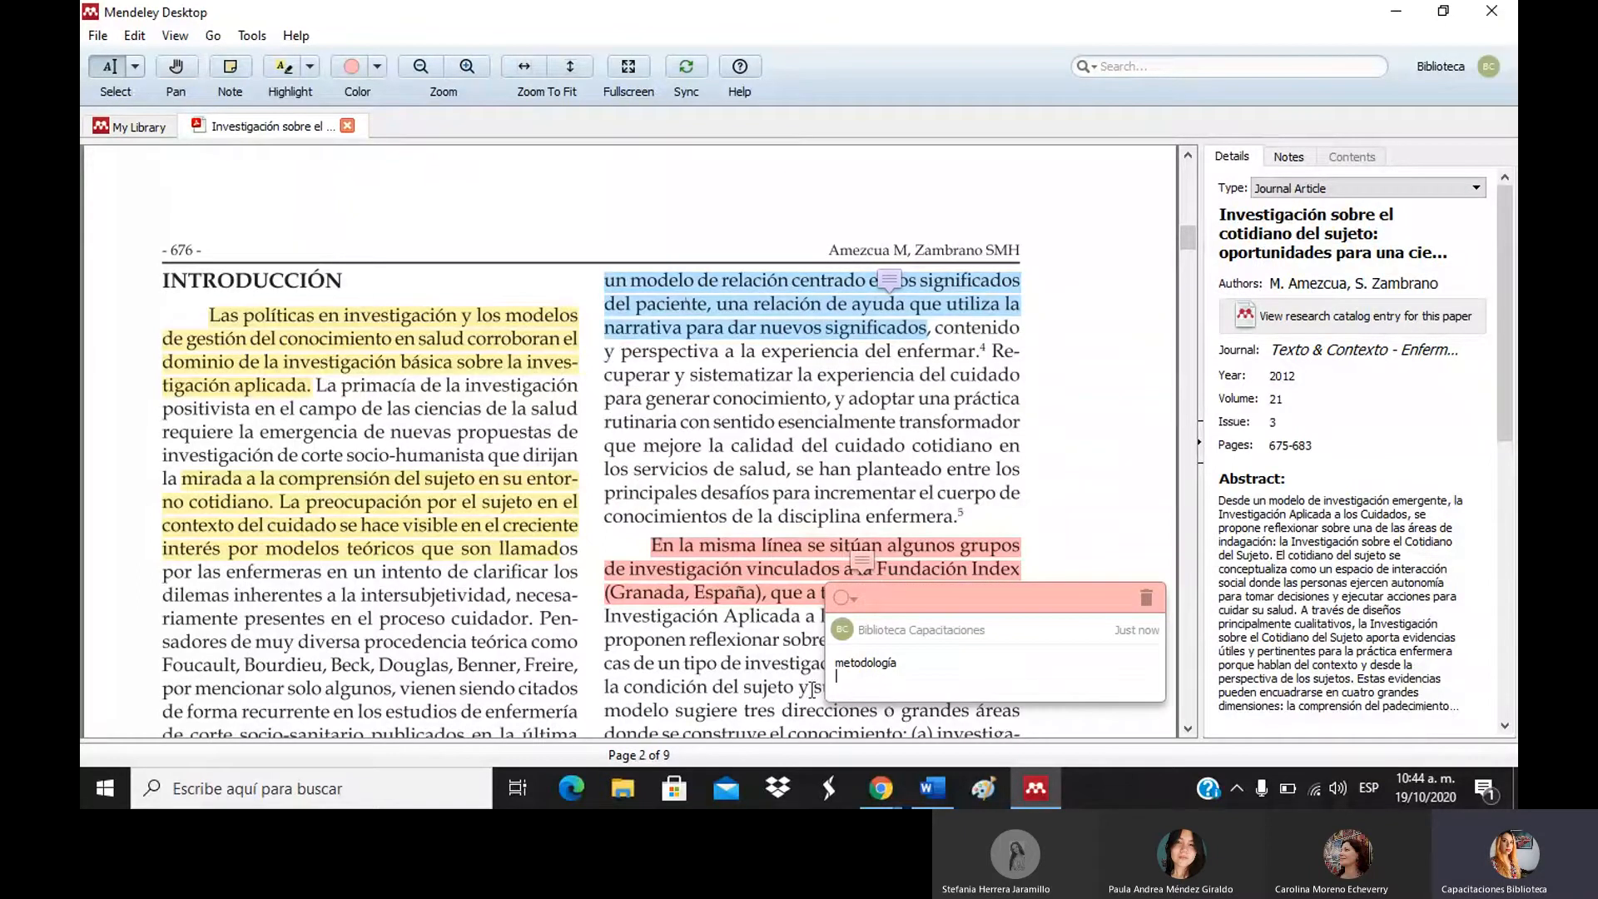
{"action": "left_click", "coordinate": [699, 659]}
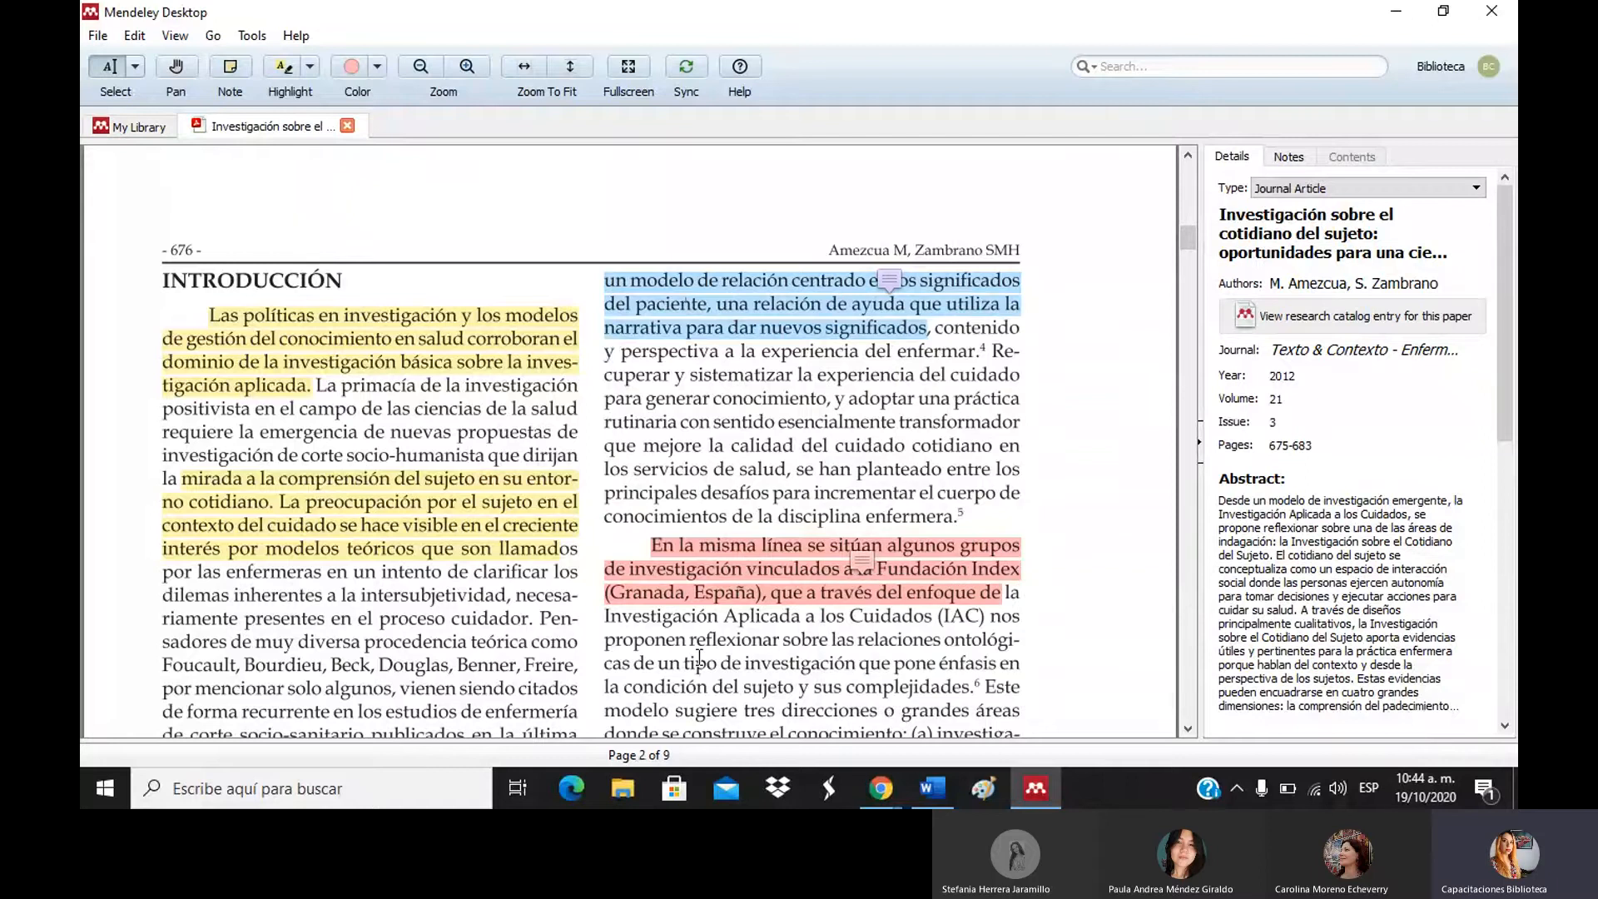
{"action": "left_click", "coordinate": [466, 66]}
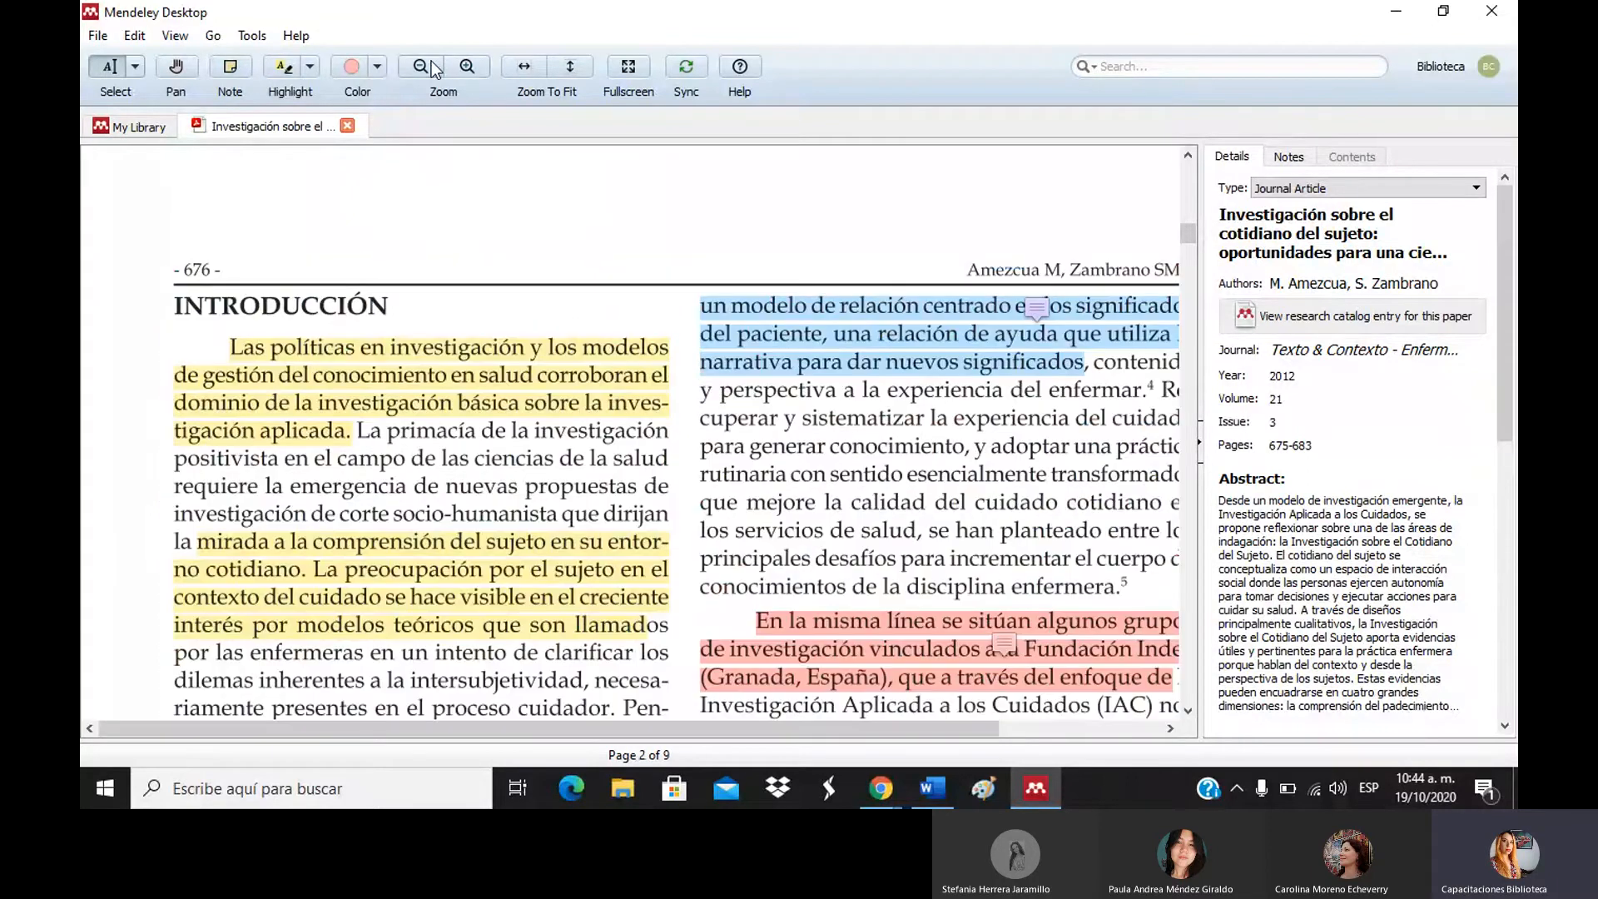
{"action": "left_click", "coordinate": [421, 66]}
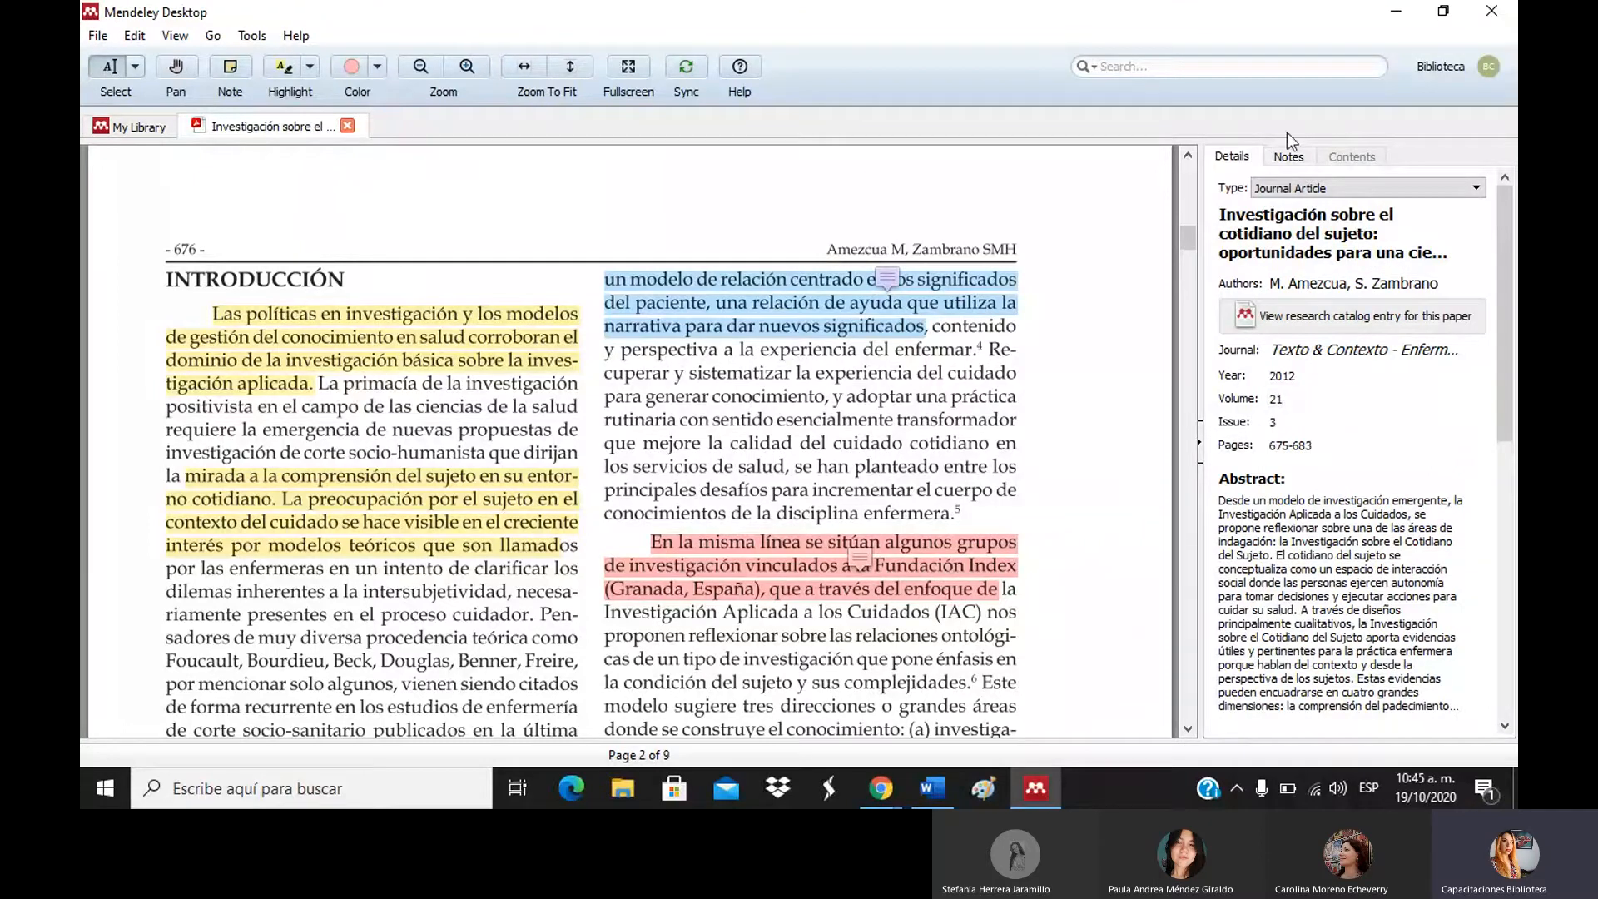
Show the article's notes, with its two 'metodología' annotations, and return the PDF to page 1.
{"action": "left_click", "coordinate": [1289, 157]}
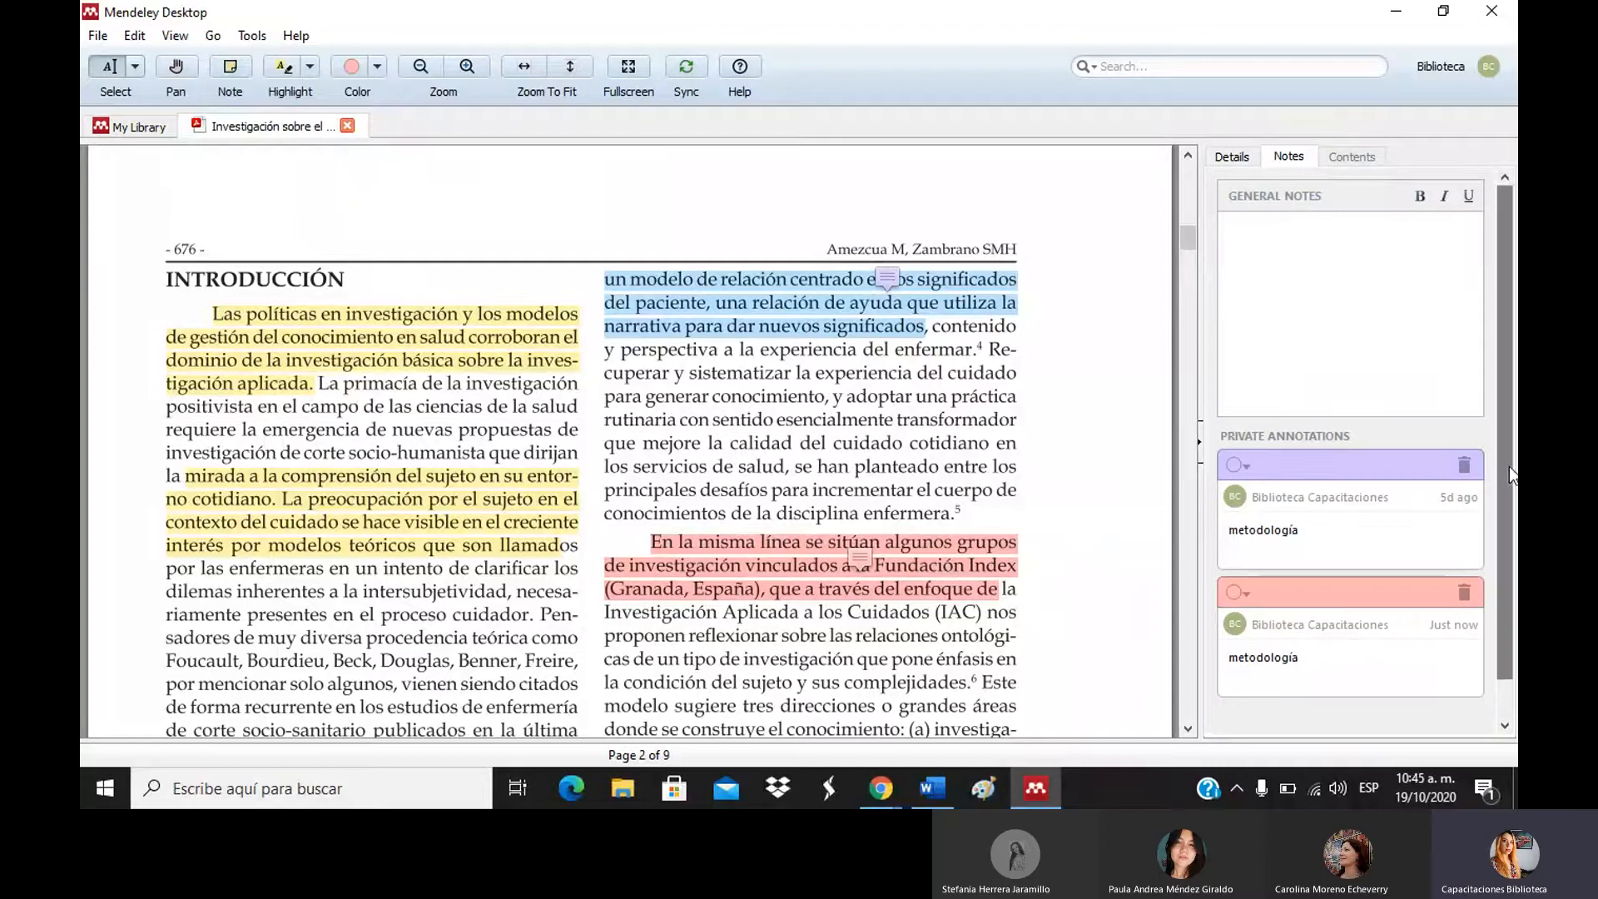
{"action": "scroll", "coordinate": [1509, 466], "scroll_direction": "down", "scroll_amount": 1}
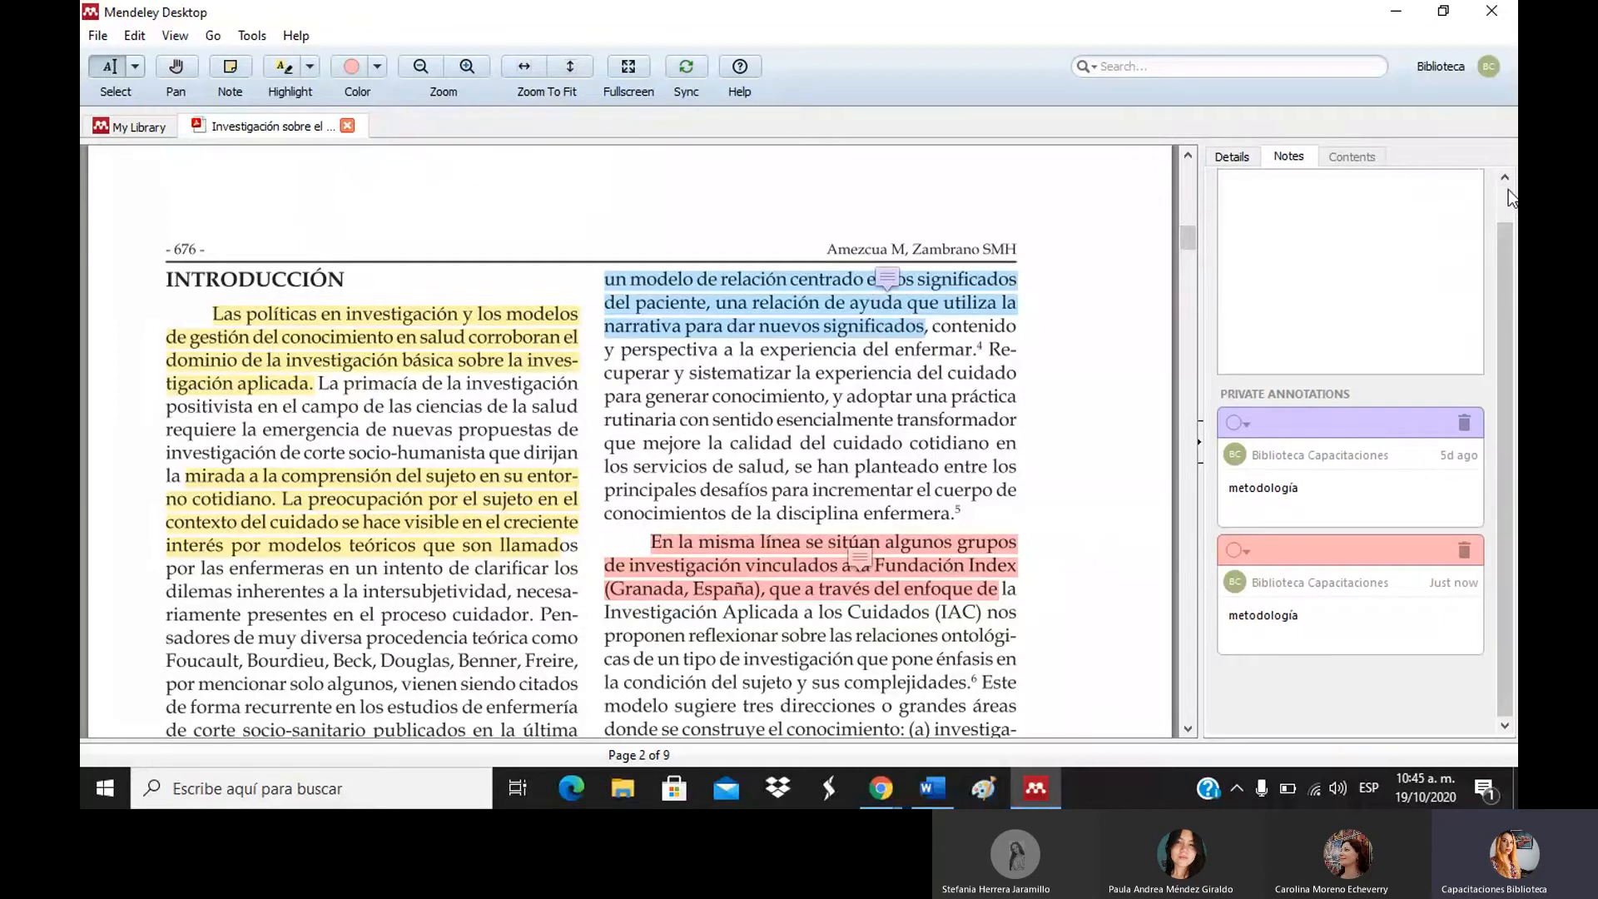
{"action": "scroll", "coordinate": [1507, 188], "scroll_direction": "up", "scroll_amount": 1}
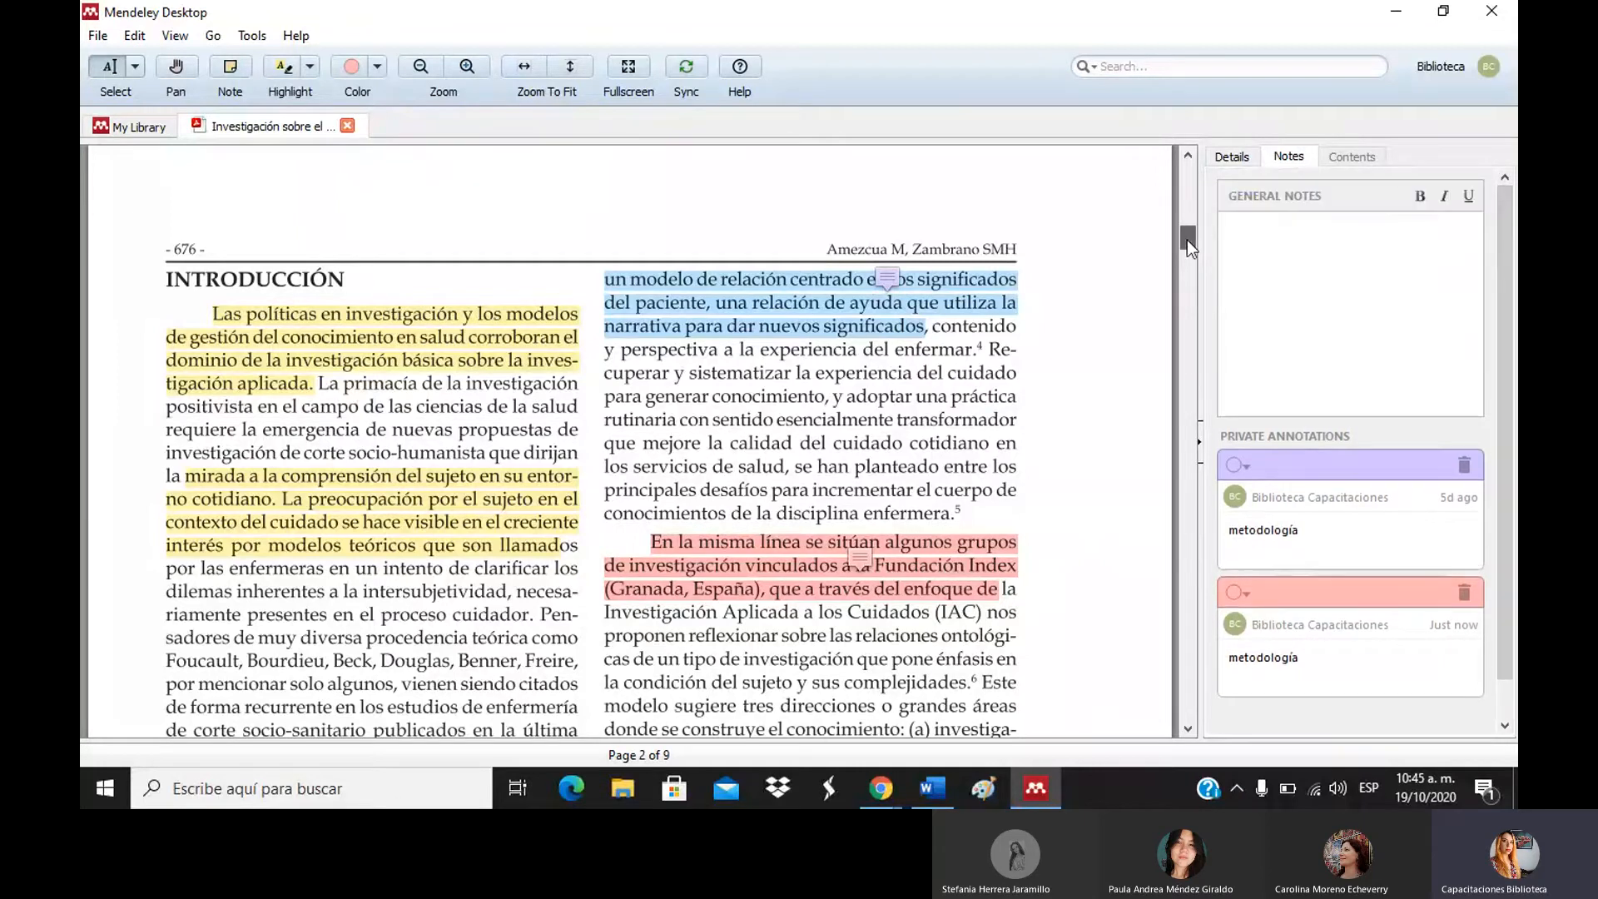
{"action": "left_click_drag", "start_coordinate": [1187, 240], "coordinate": [1188, 275]}
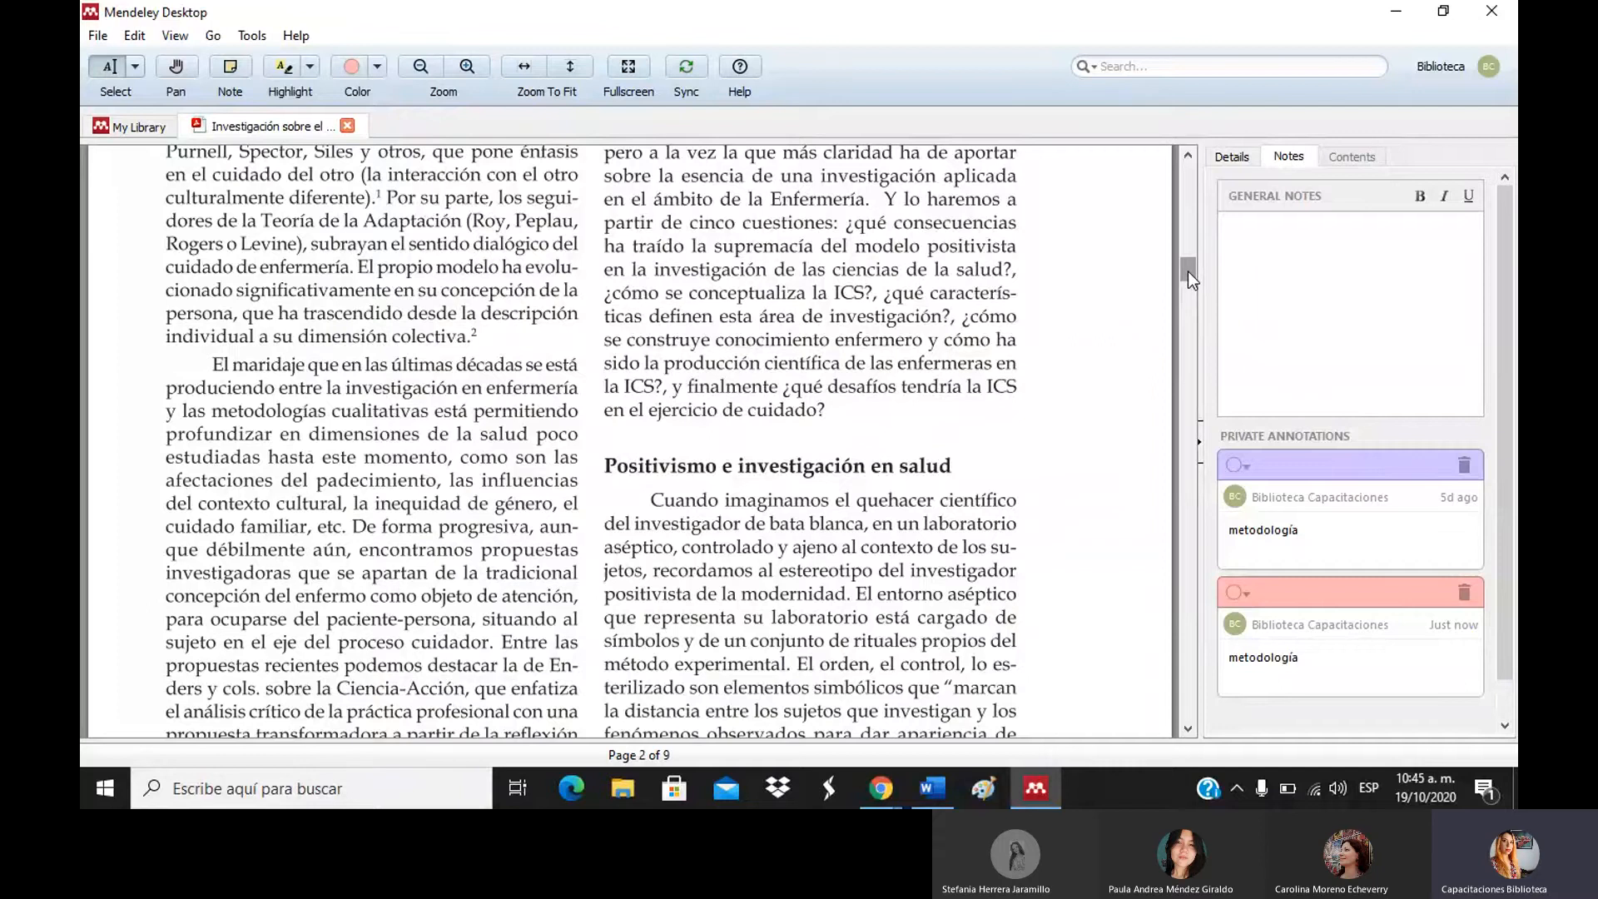
{"action": "left_click_drag", "start_coordinate": [1187, 273], "coordinate": [1187, 173]}
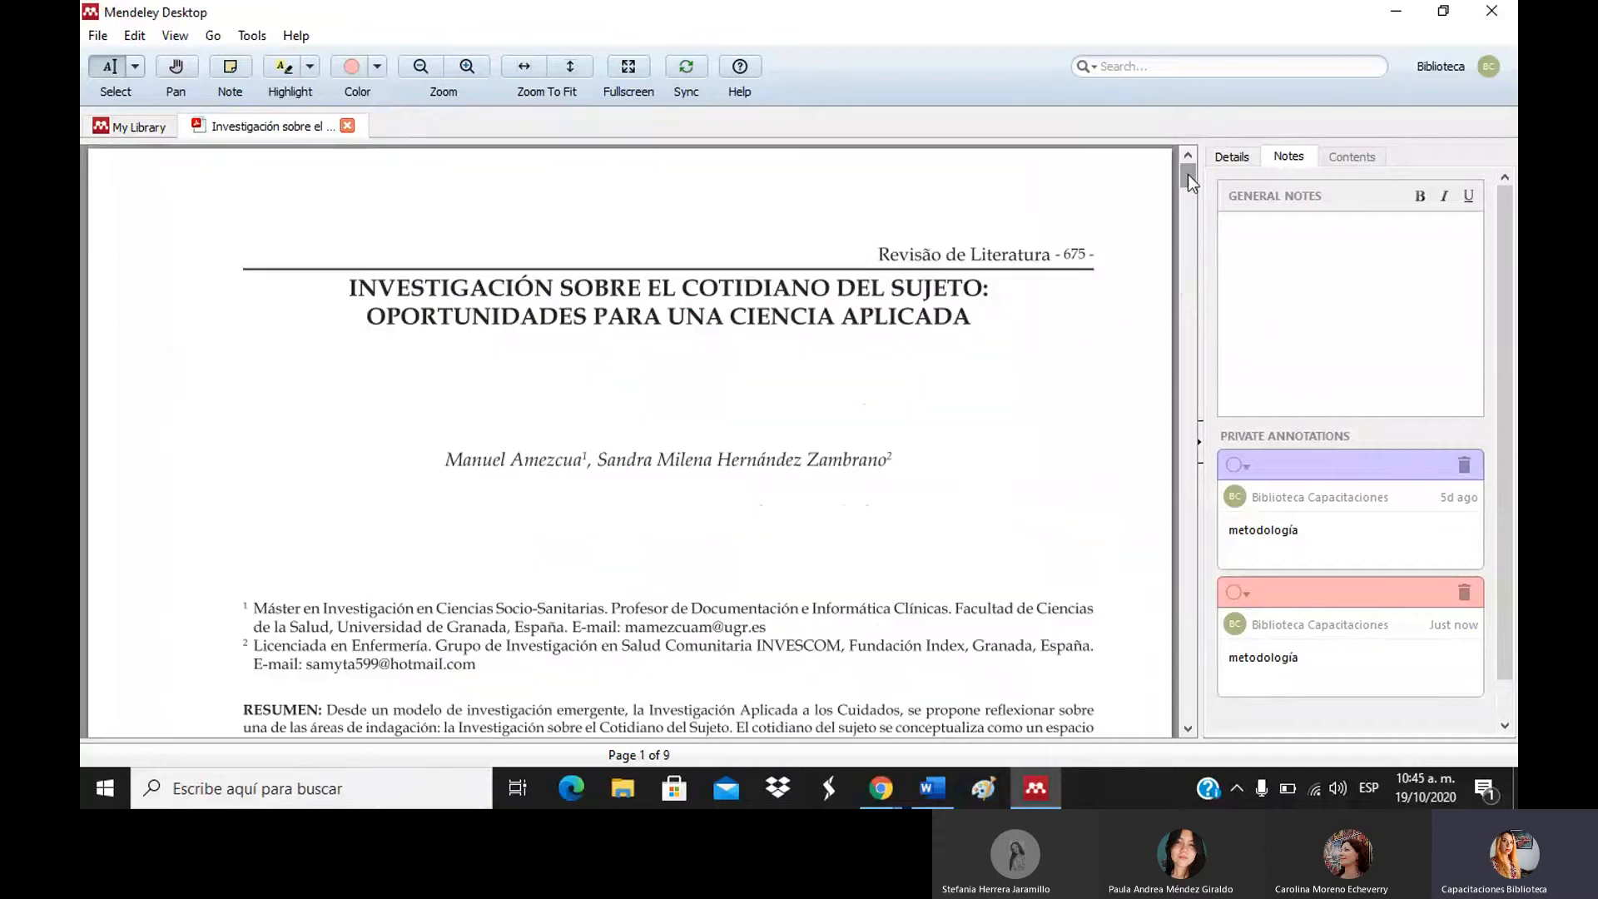
In the Details panel, change the article's document type to Book.
{"action": "left_click", "coordinate": [1228, 157]}
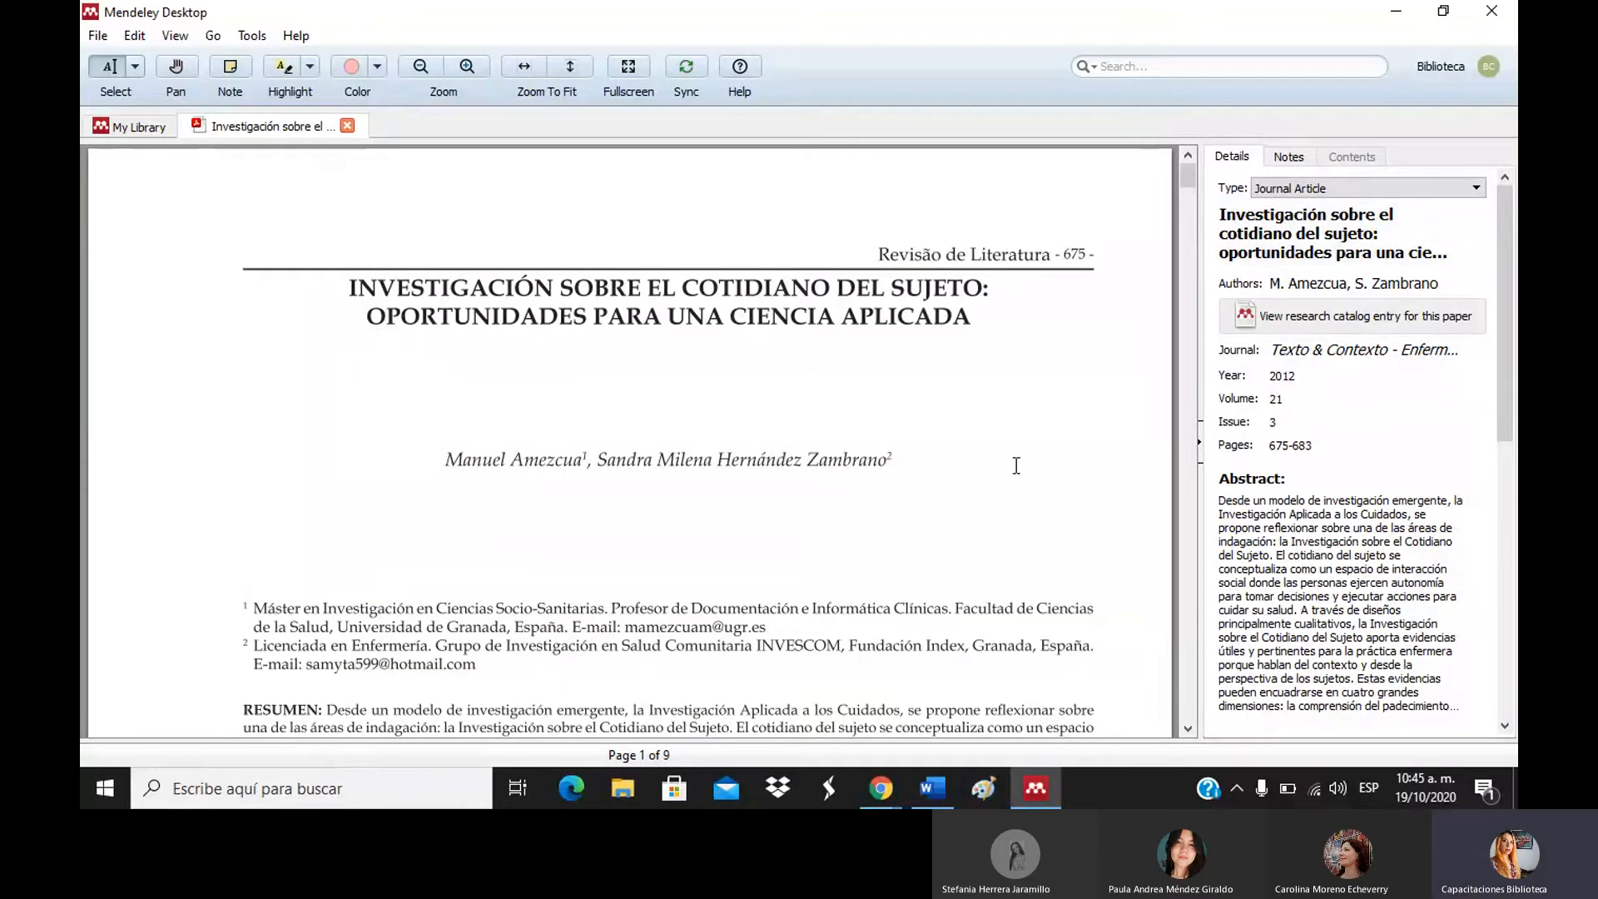
{"action": "left_click", "coordinate": [1262, 191]}
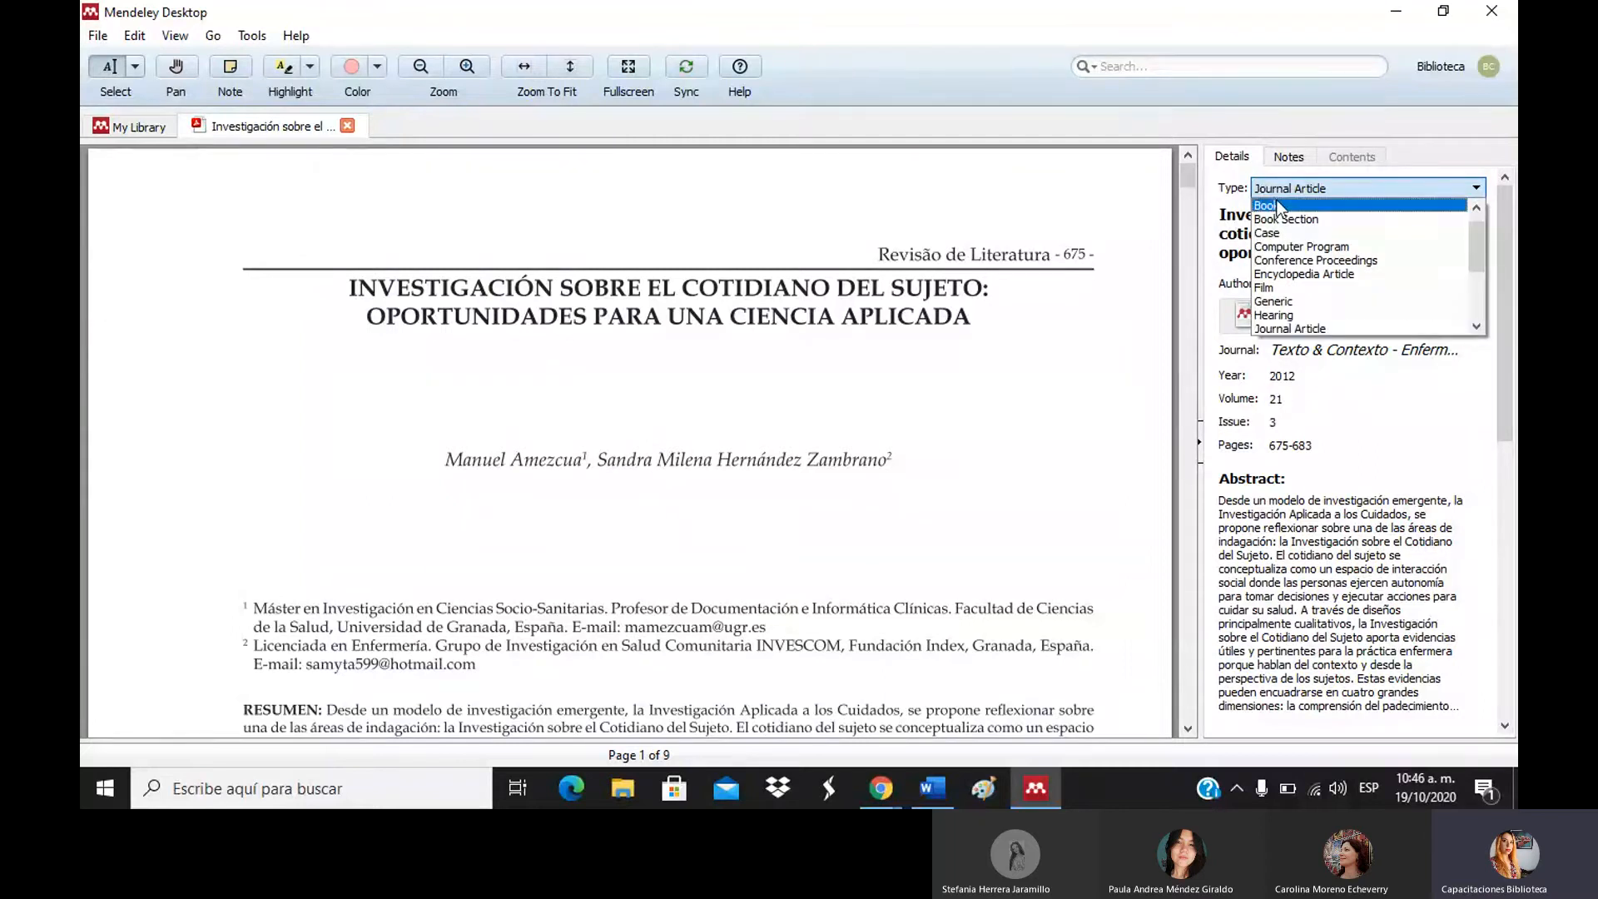
{"action": "left_click", "coordinate": [1279, 205]}
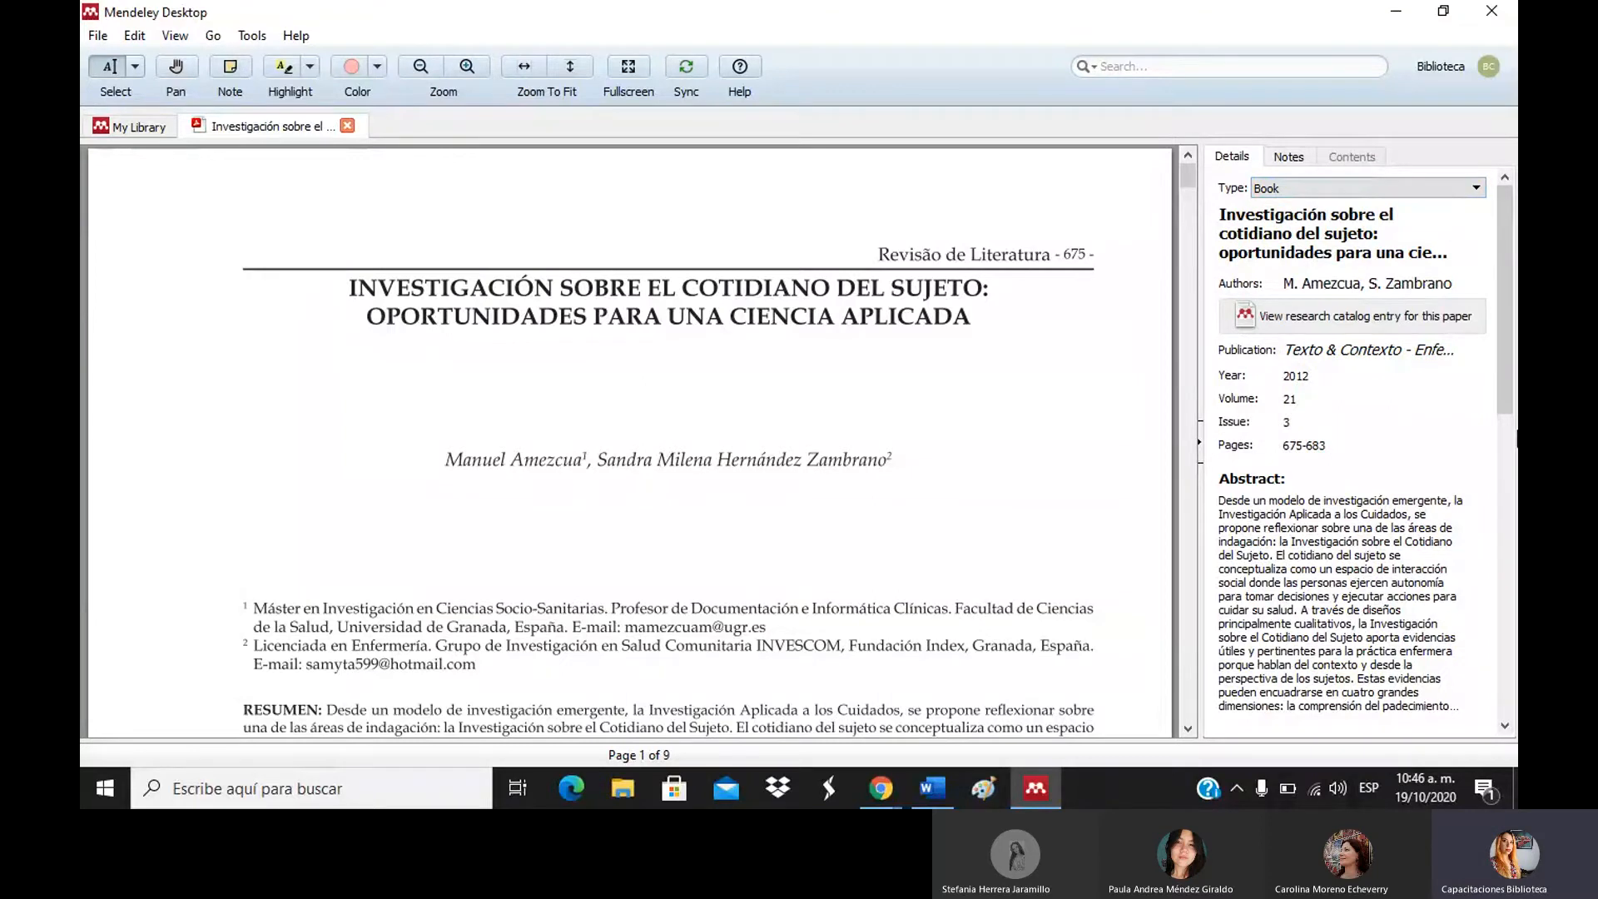
Review the remaining metadata fields, then set the type back to Journal Article.
{"action": "left_click_drag", "start_coordinate": [1515, 416], "coordinate": [1515, 626]}
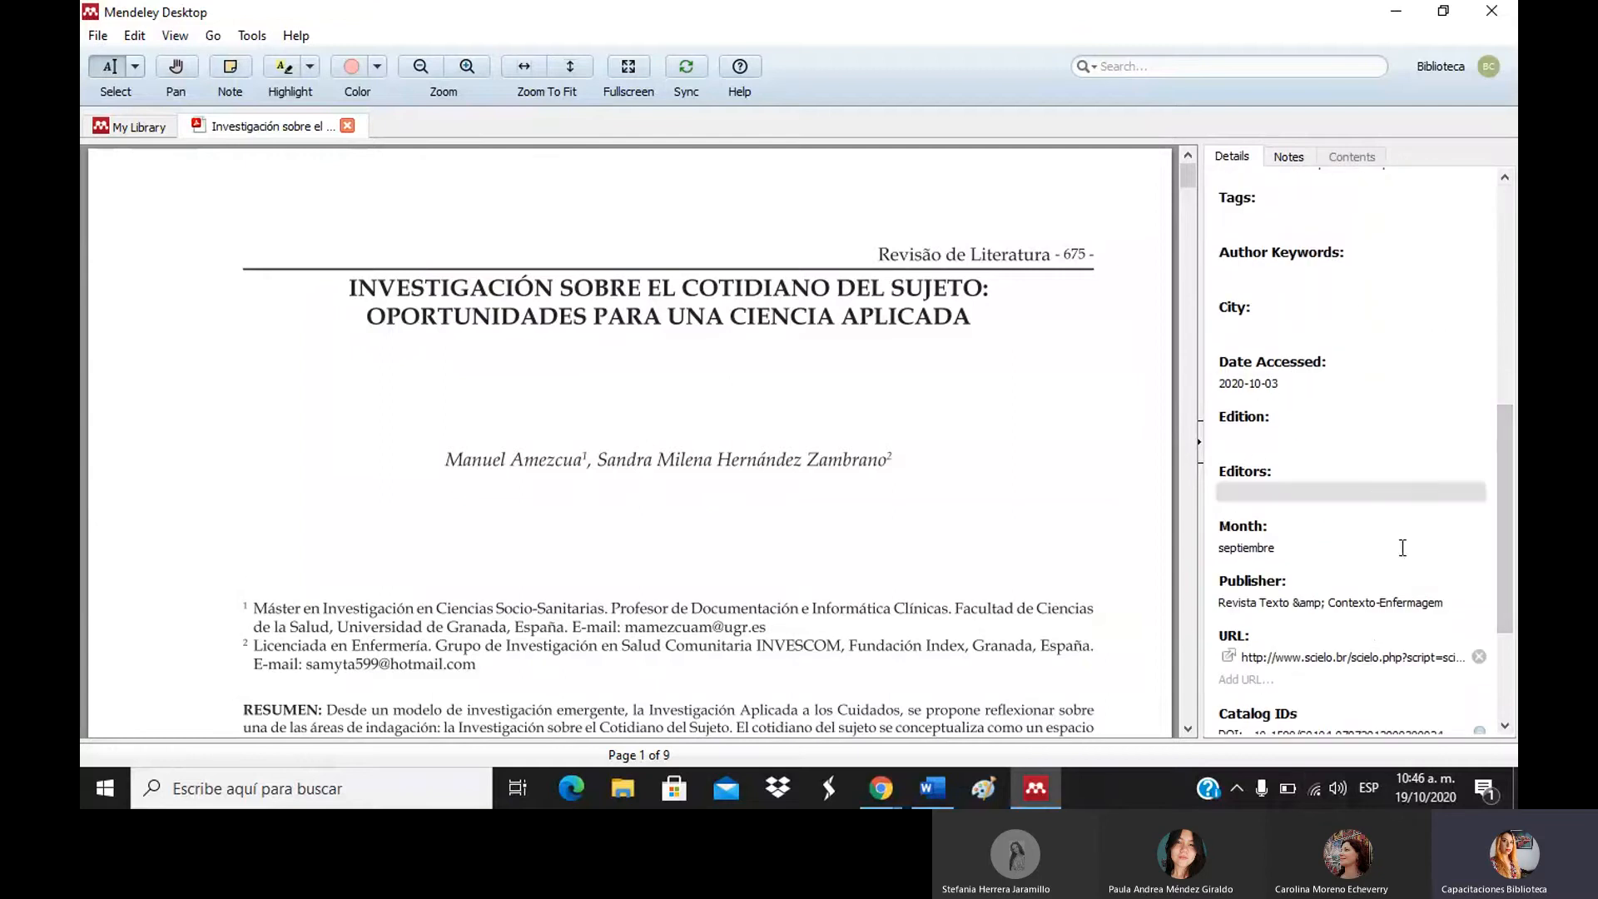
{"action": "left_click", "coordinate": [1504, 648]}
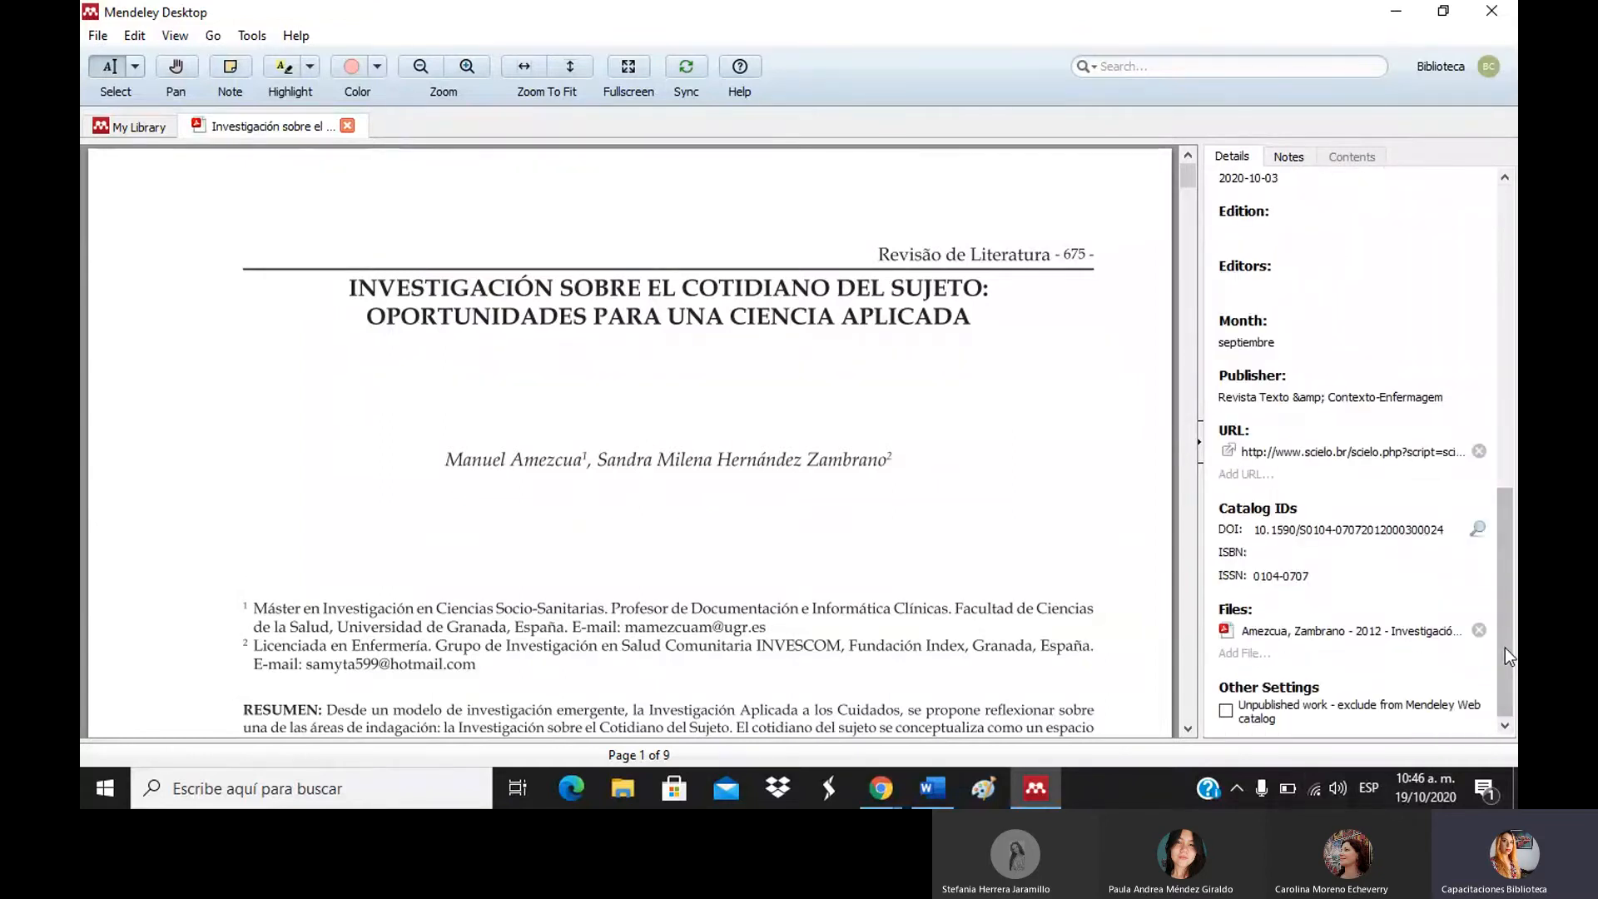
{"action": "left_click_drag", "start_coordinate": [1505, 647], "coordinate": [1507, 245]}
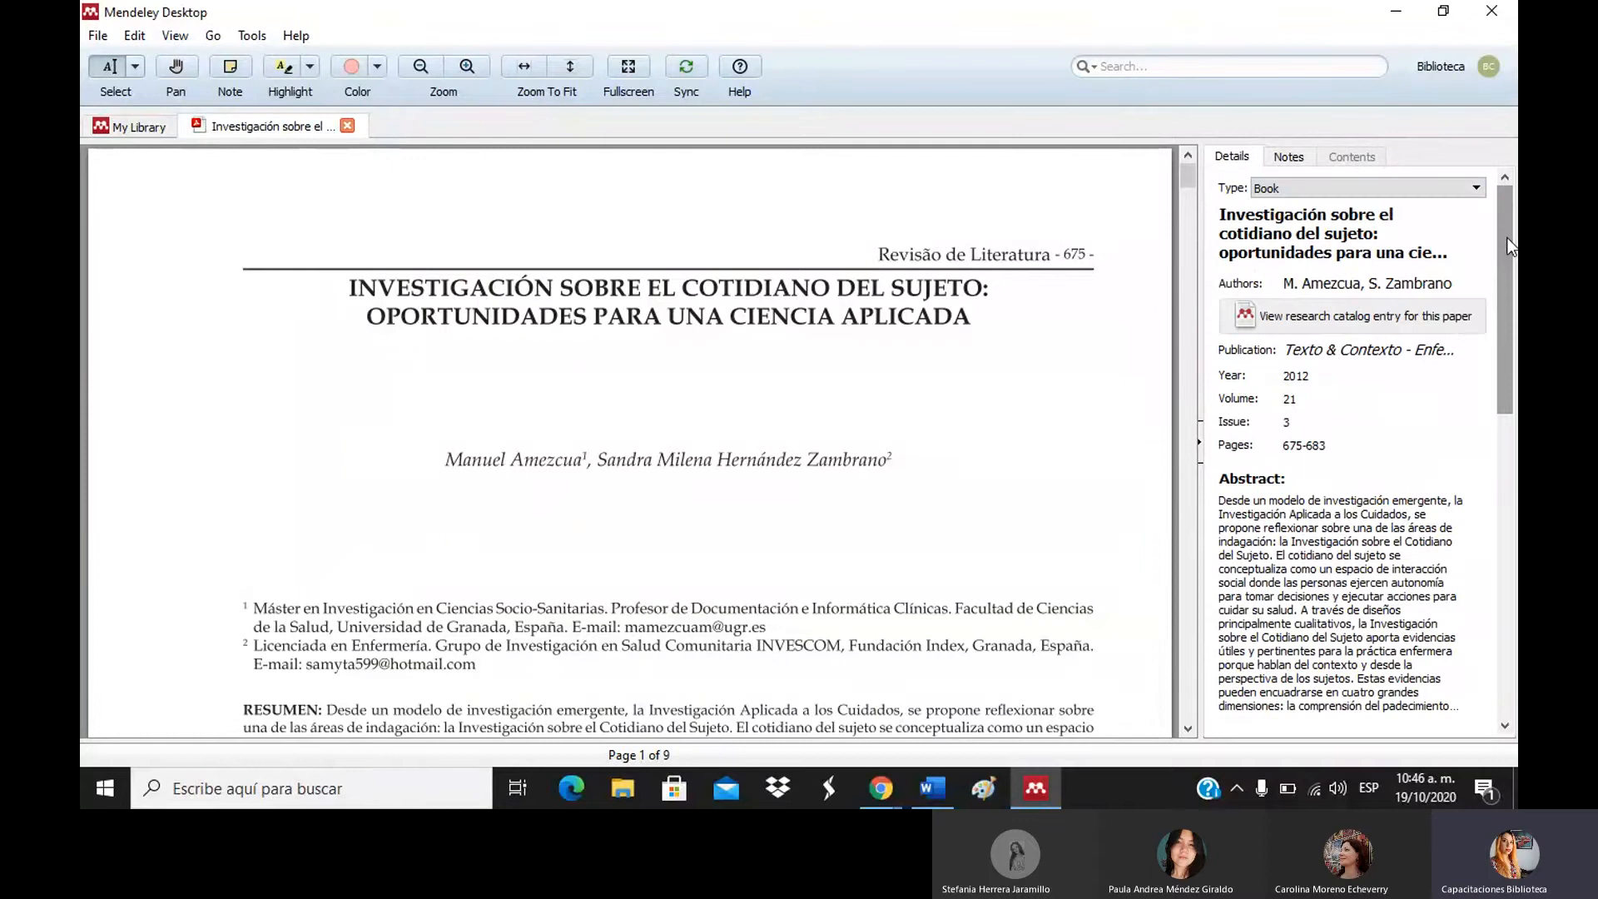
{"action": "left_click", "coordinate": [1326, 185]}
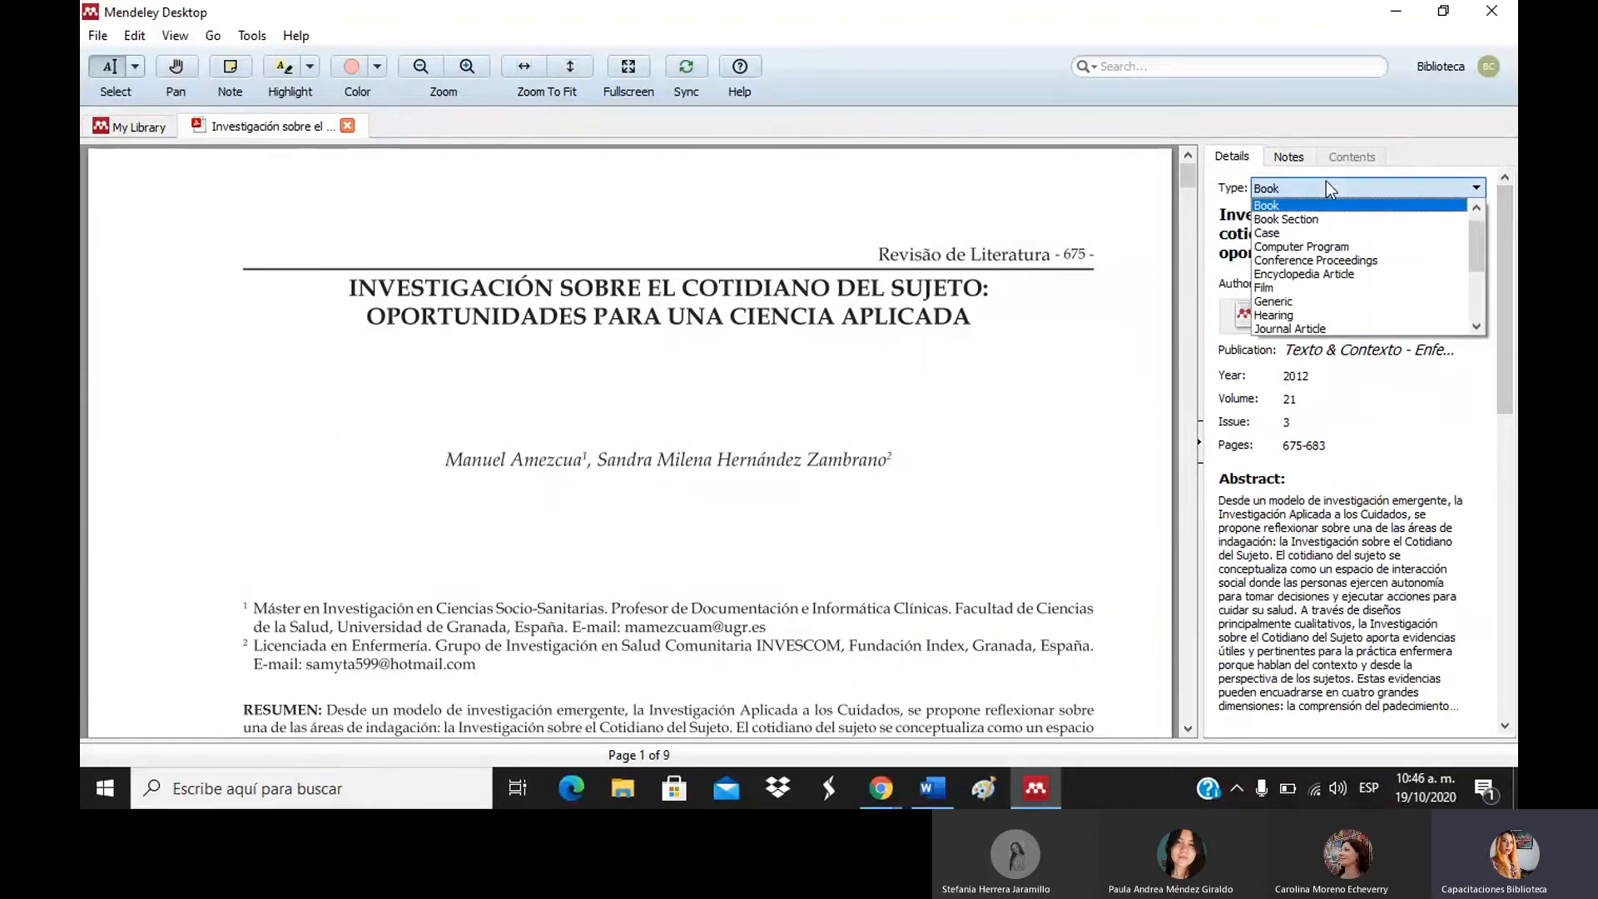
{"action": "left_click", "coordinate": [1298, 330]}
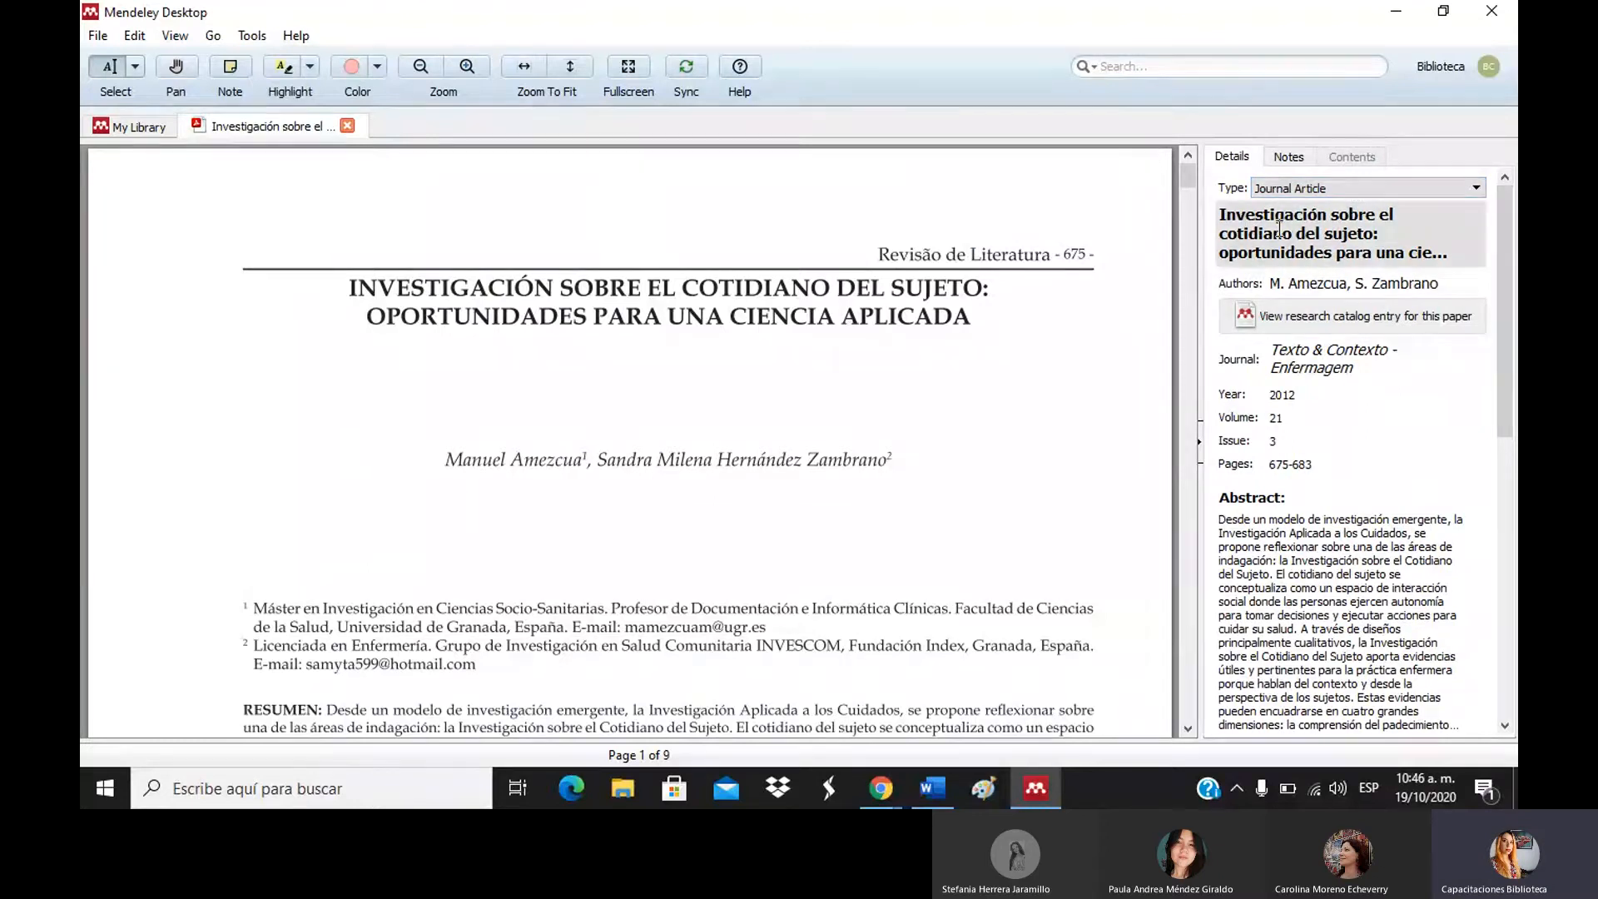
{"action": "left_click", "coordinate": [1356, 235]}
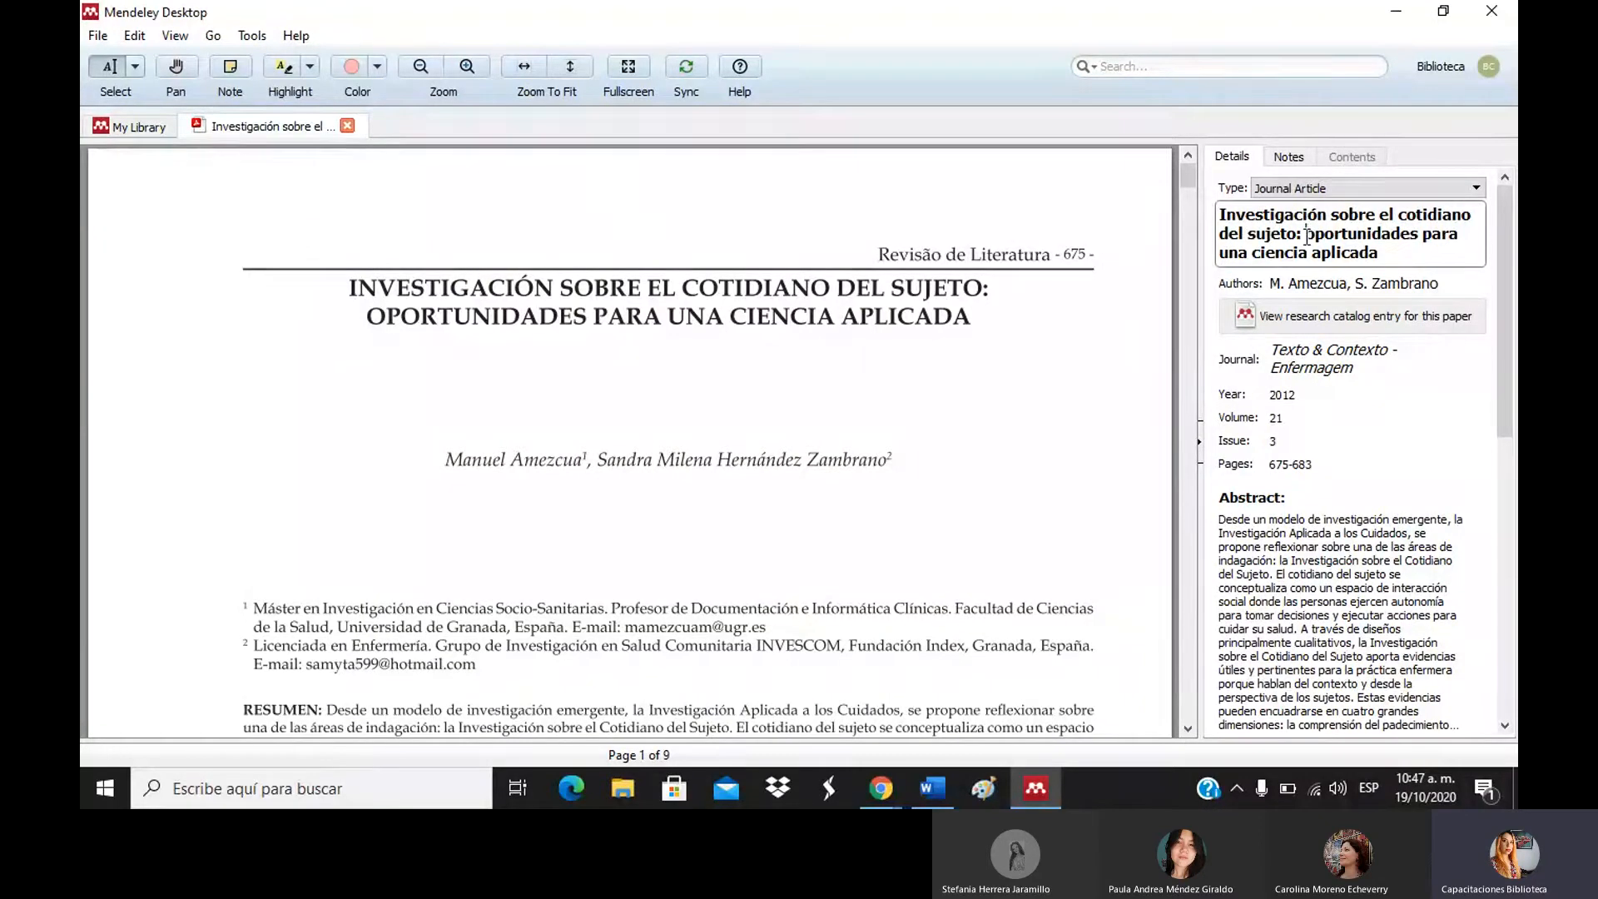
{"action": "left_click_drag", "start_coordinate": [1304, 234], "coordinate": [1407, 252]}
{"action": "left_click", "coordinate": [1410, 252]}
{"action": "left_click", "coordinate": [1049, 382]}
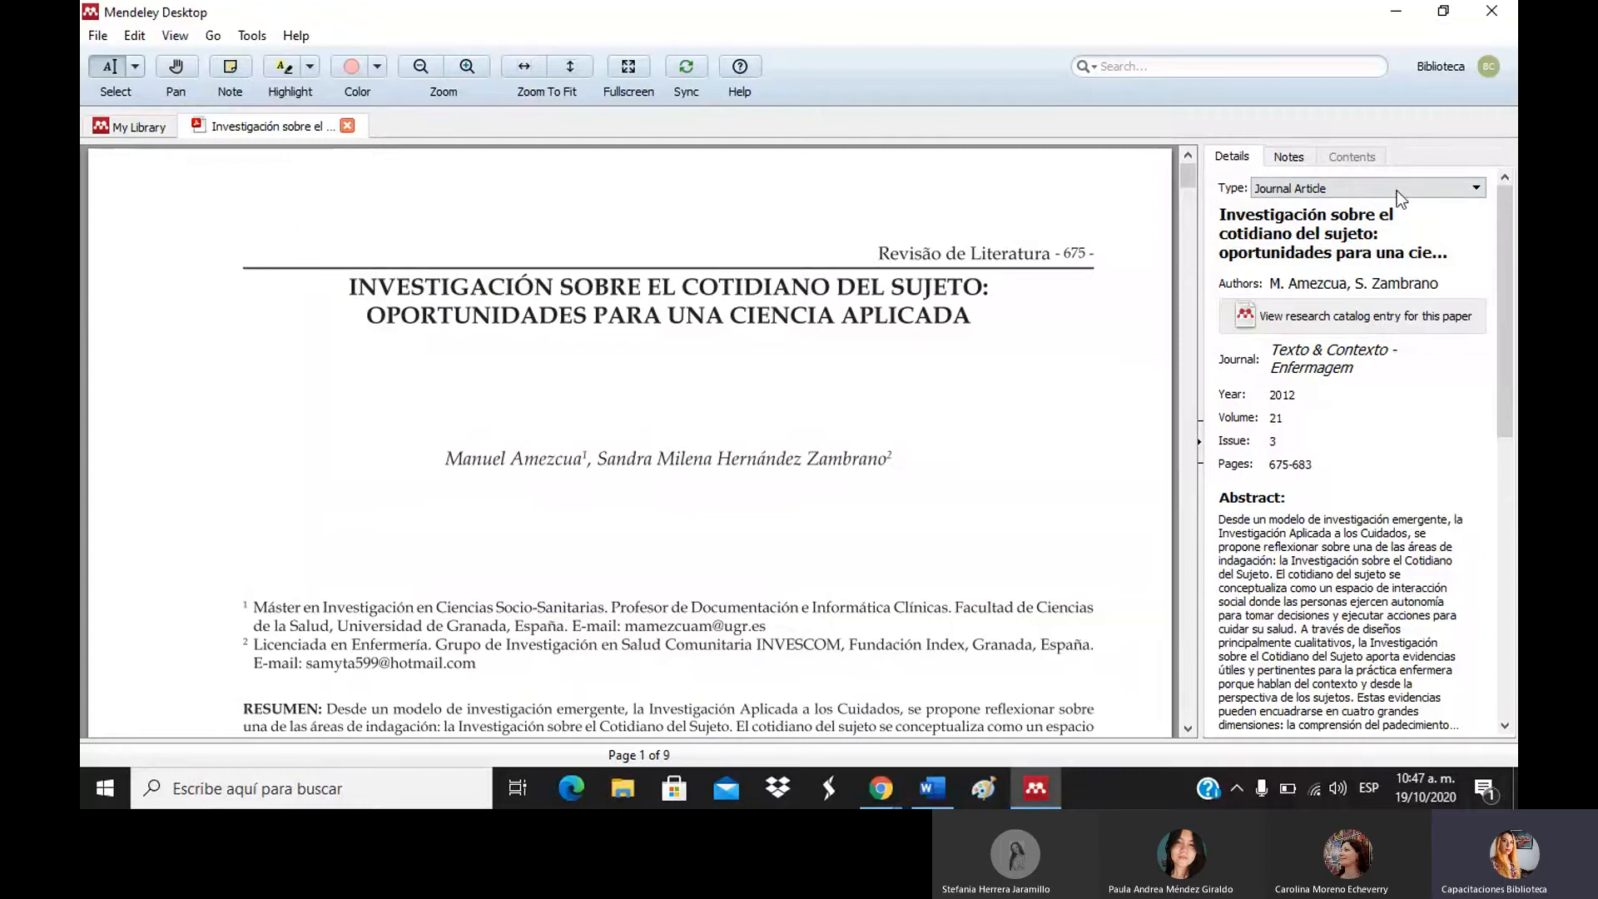
{"action": "left_click", "coordinate": [1398, 290]}
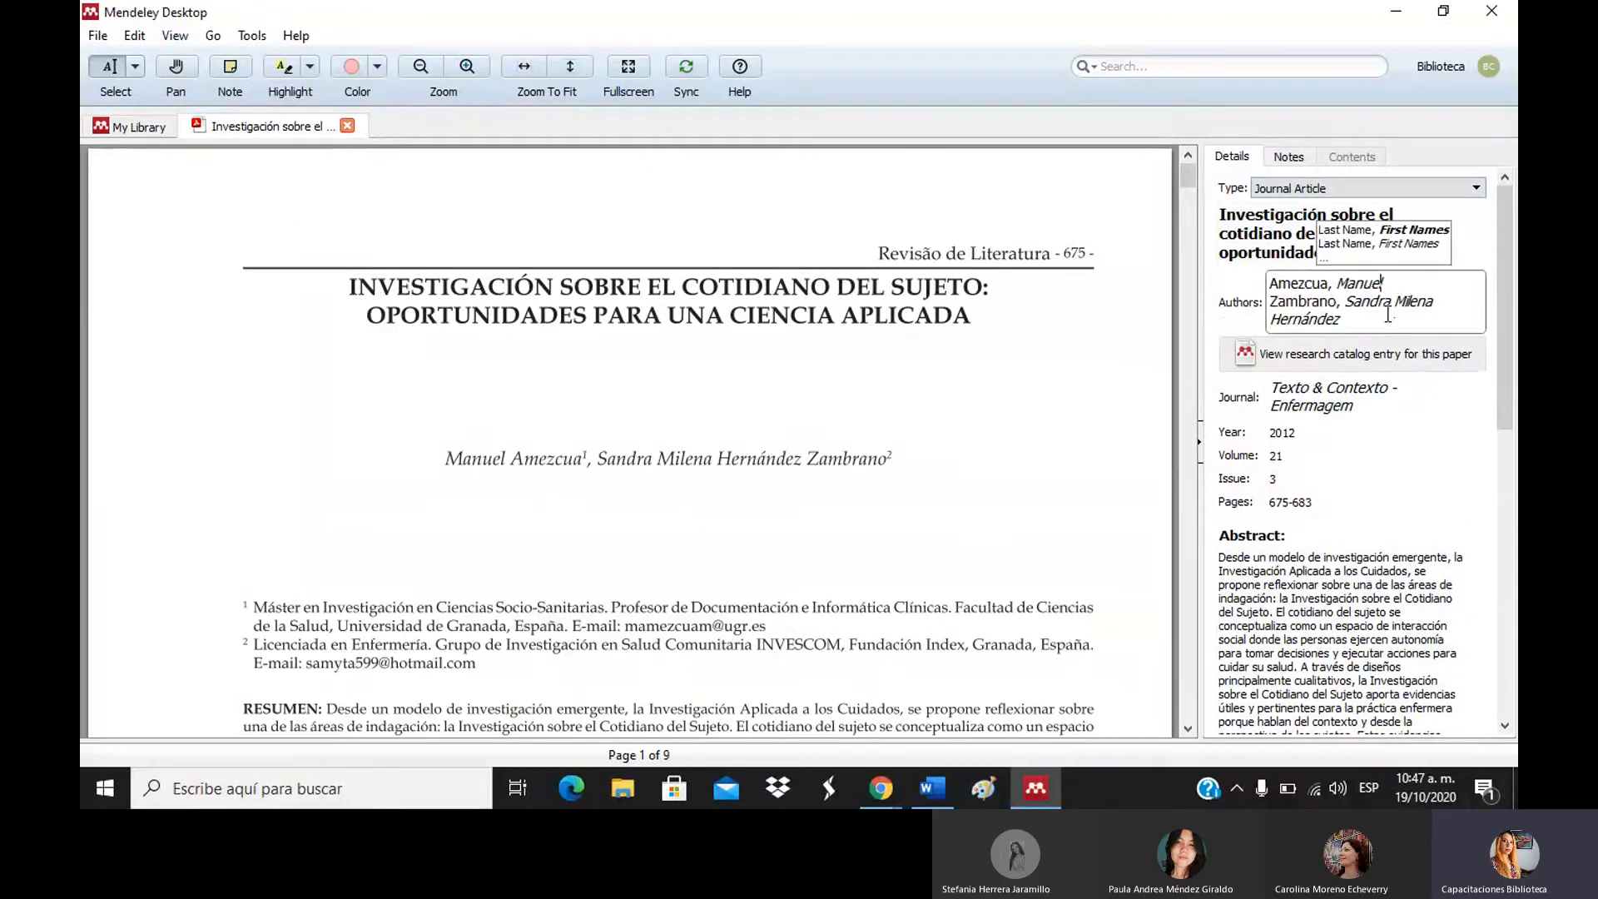
{"action": "left_click", "coordinate": [1388, 314]}
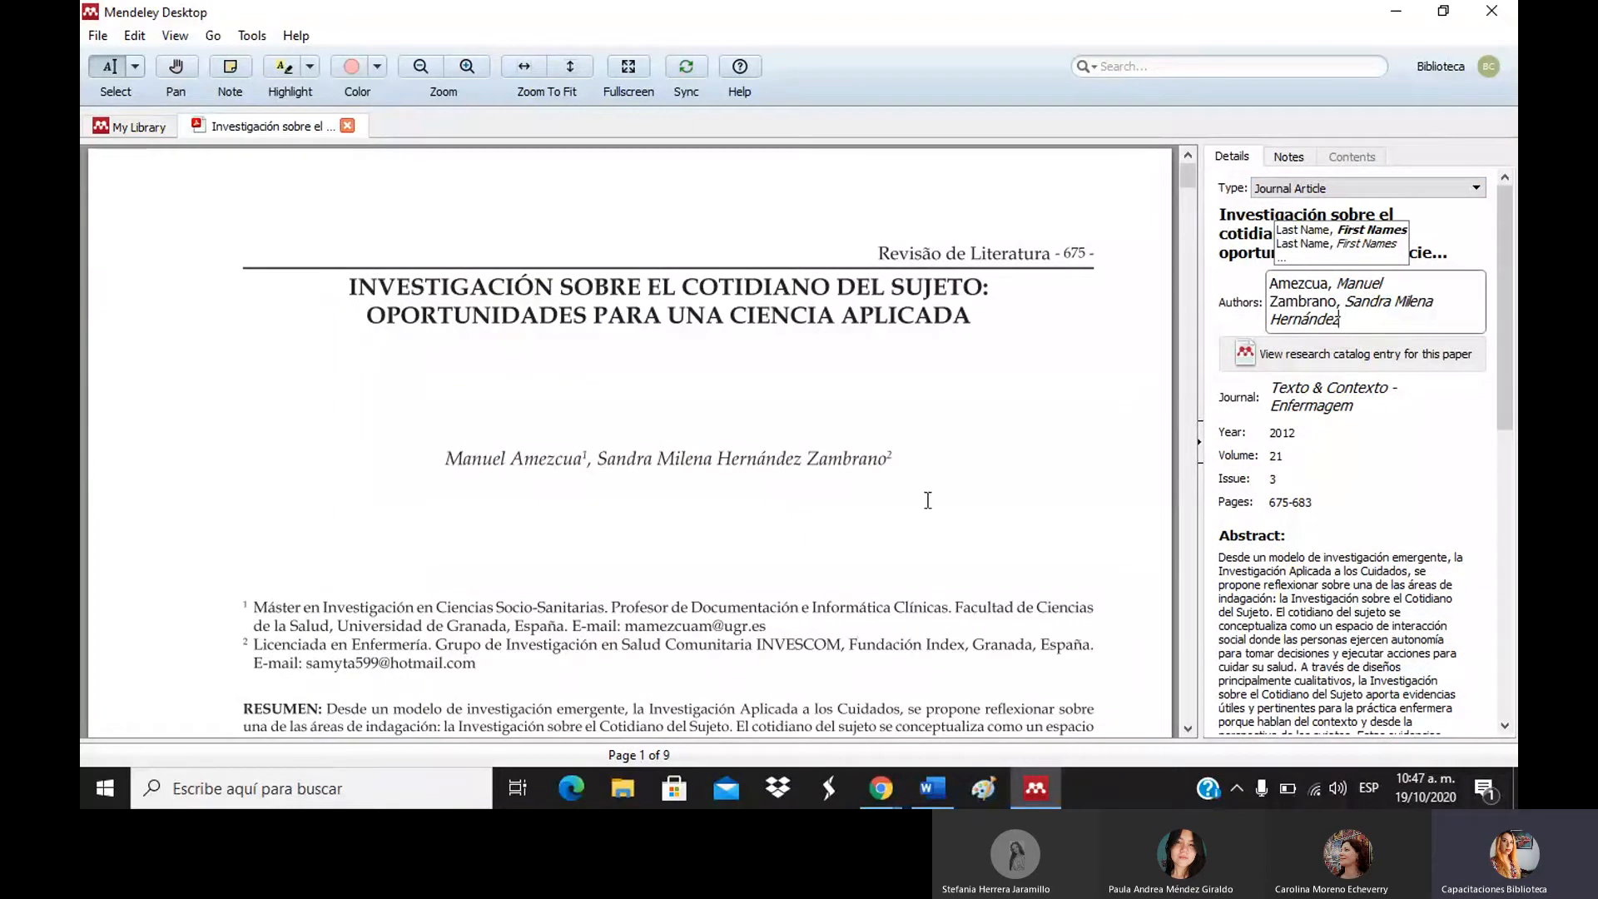
{"action": "left_click", "coordinate": [1188, 188]}
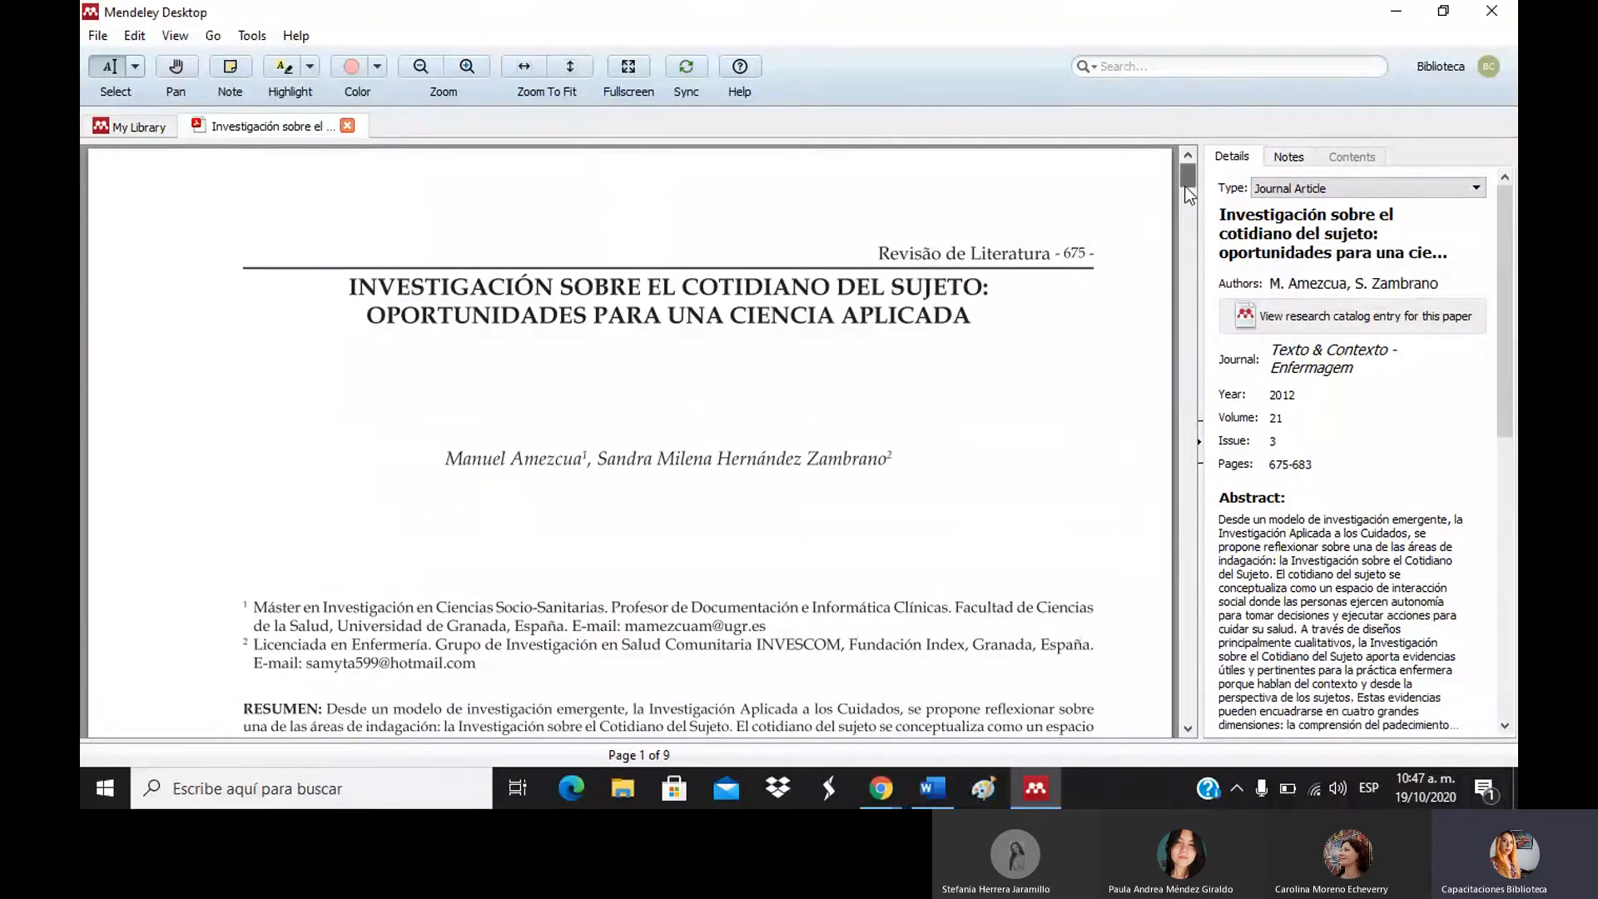
{"action": "mouse_move", "coordinate": [1185, 187]}
{"action": "left_mouse_down"}
{"action": "mouse_move", "coordinate": [1184, 221]}
{"action": "mouse_move", "coordinate": [1182, 185]}
{"action": "left_mouse_up"}
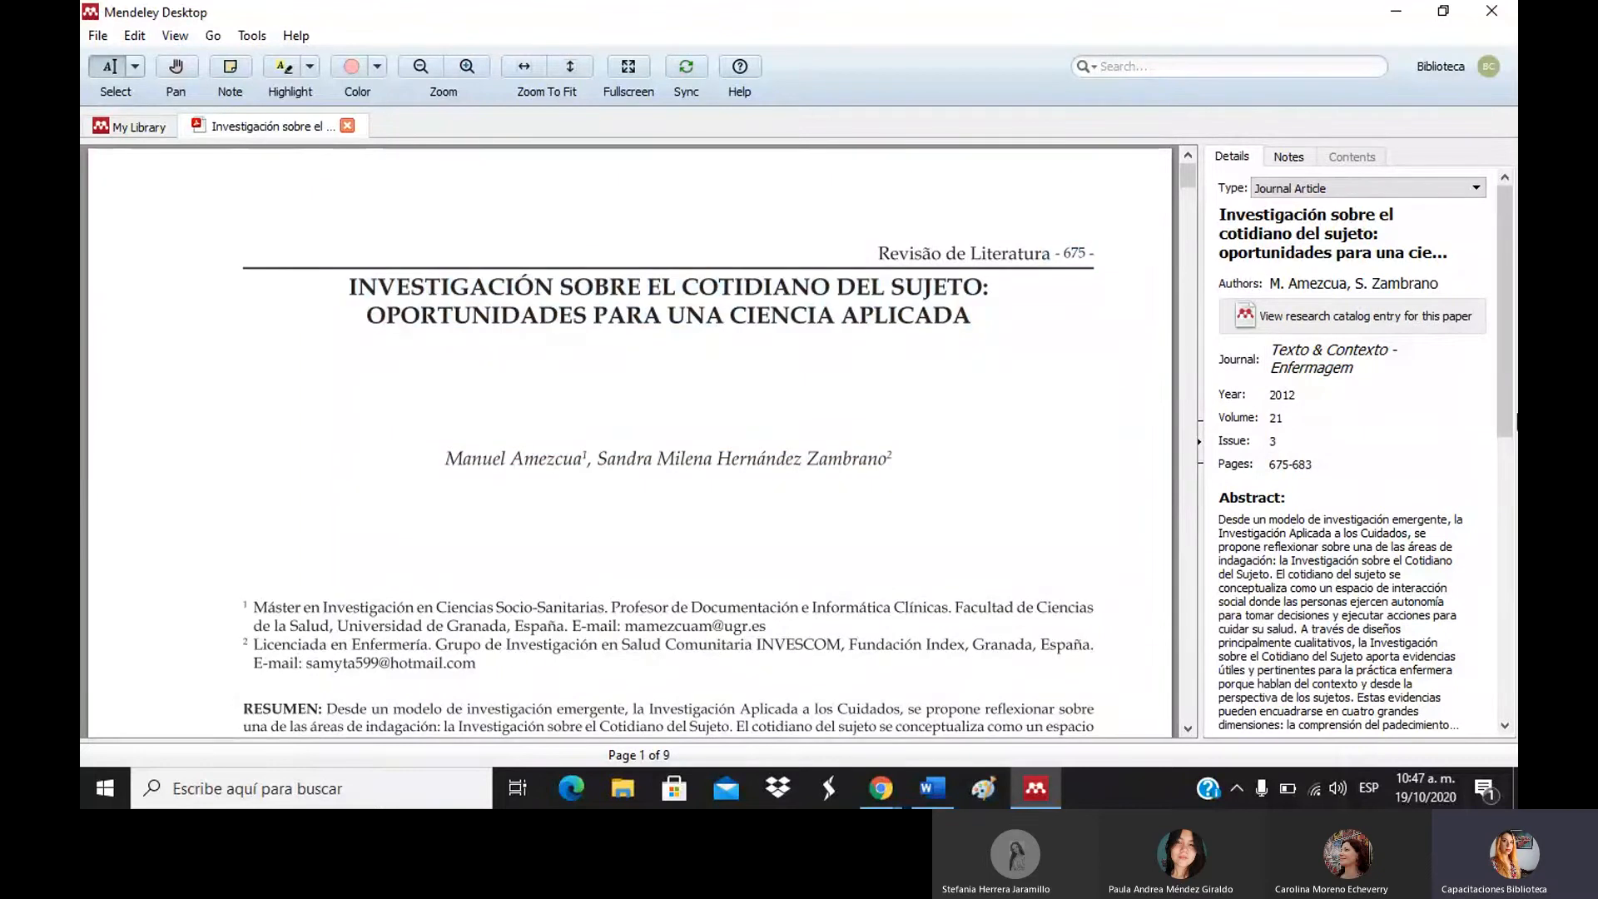
{"action": "left_click", "coordinate": [1502, 514]}
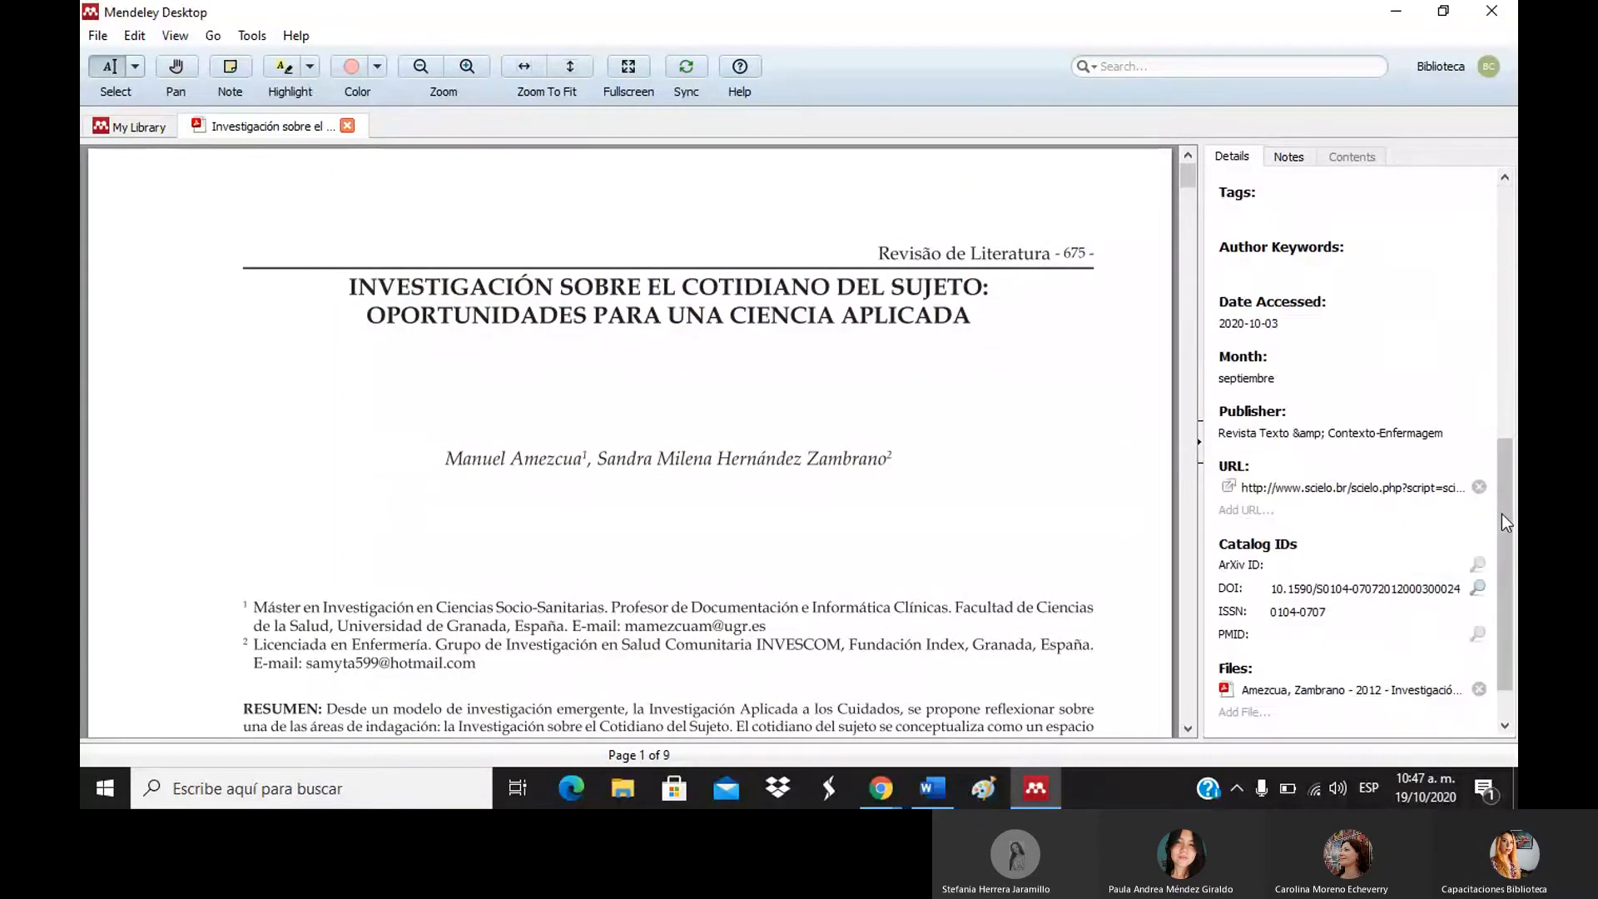
{"action": "left_click_drag", "start_coordinate": [1502, 514], "coordinate": [1505, 253]}
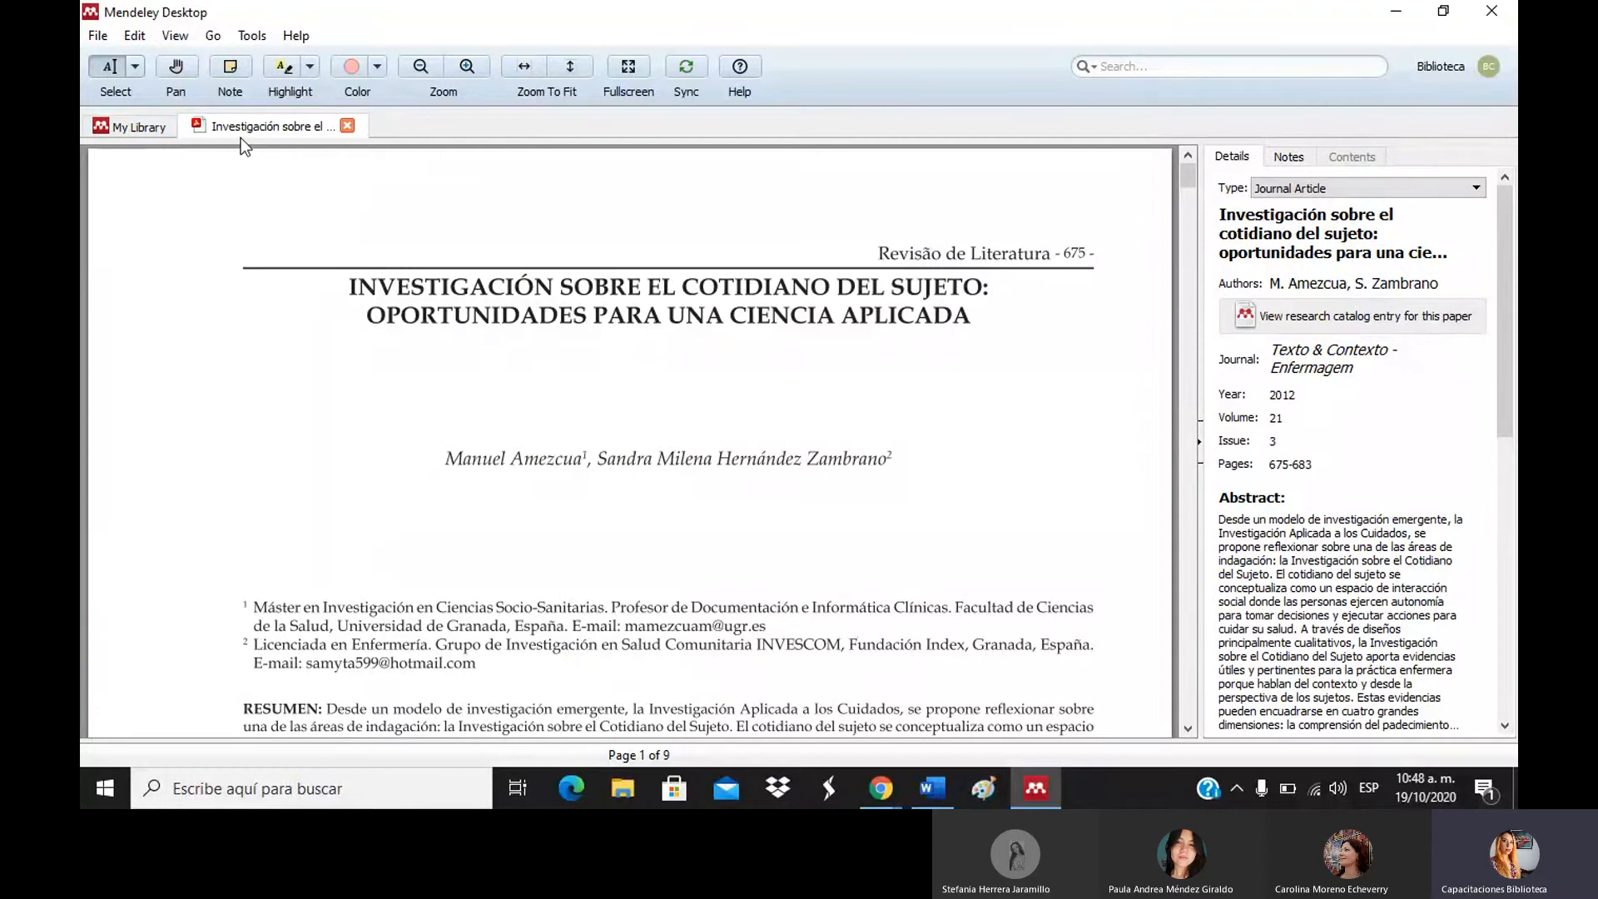
Select the 2001 Universidad Nacional Abierta document in My Library and open its attached PDF.
{"action": "left_click", "coordinate": [150, 131]}
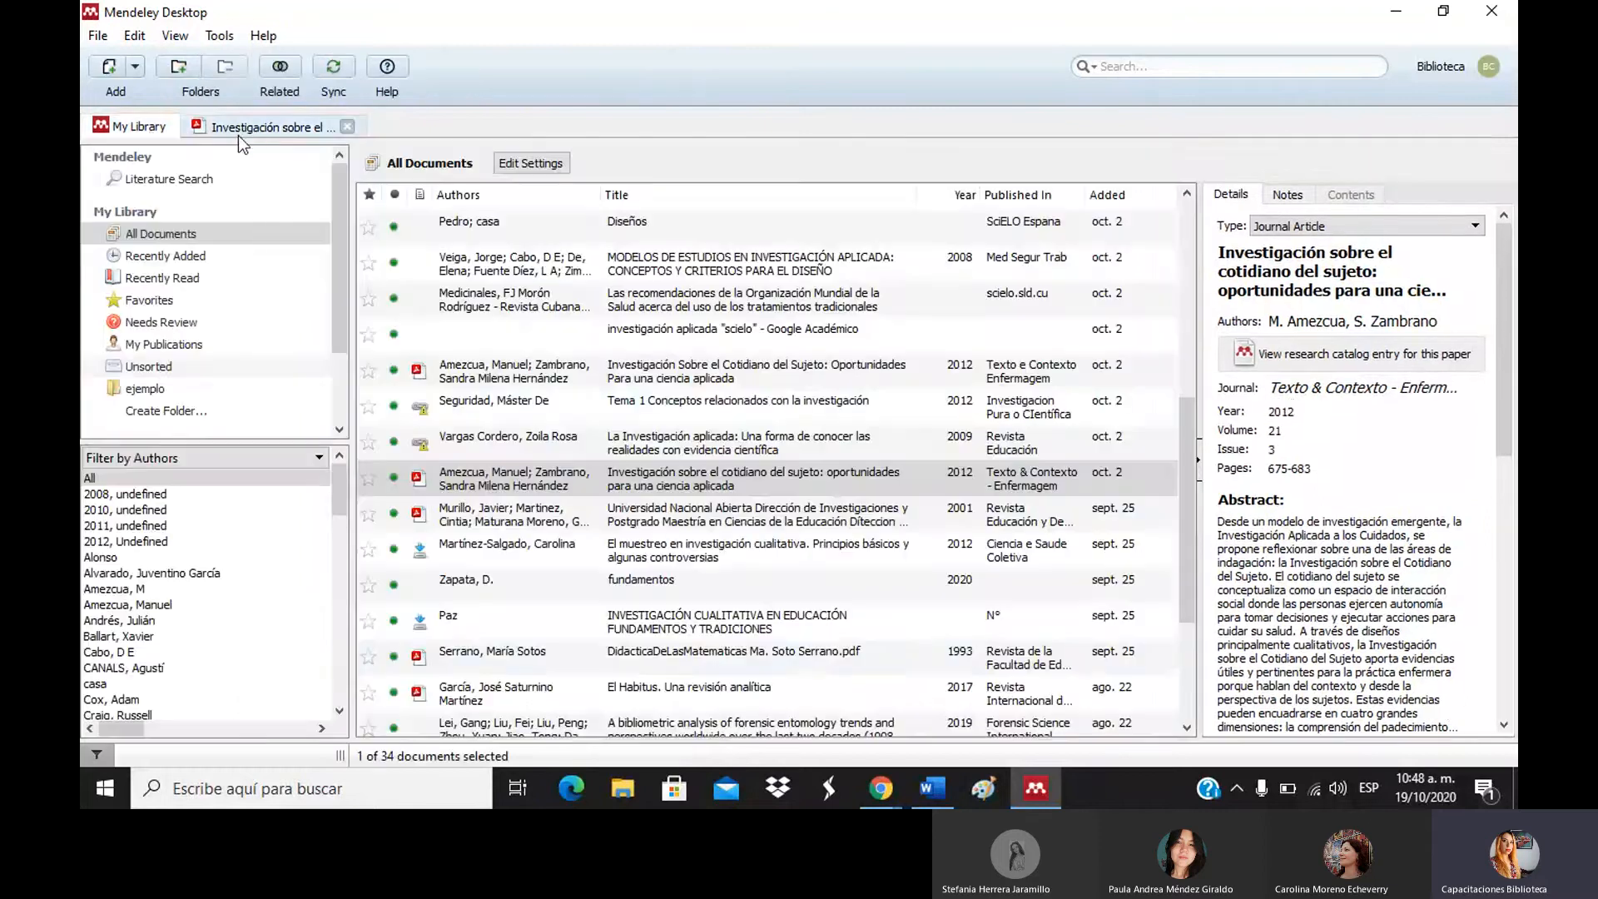
{"action": "left_click", "coordinate": [703, 514]}
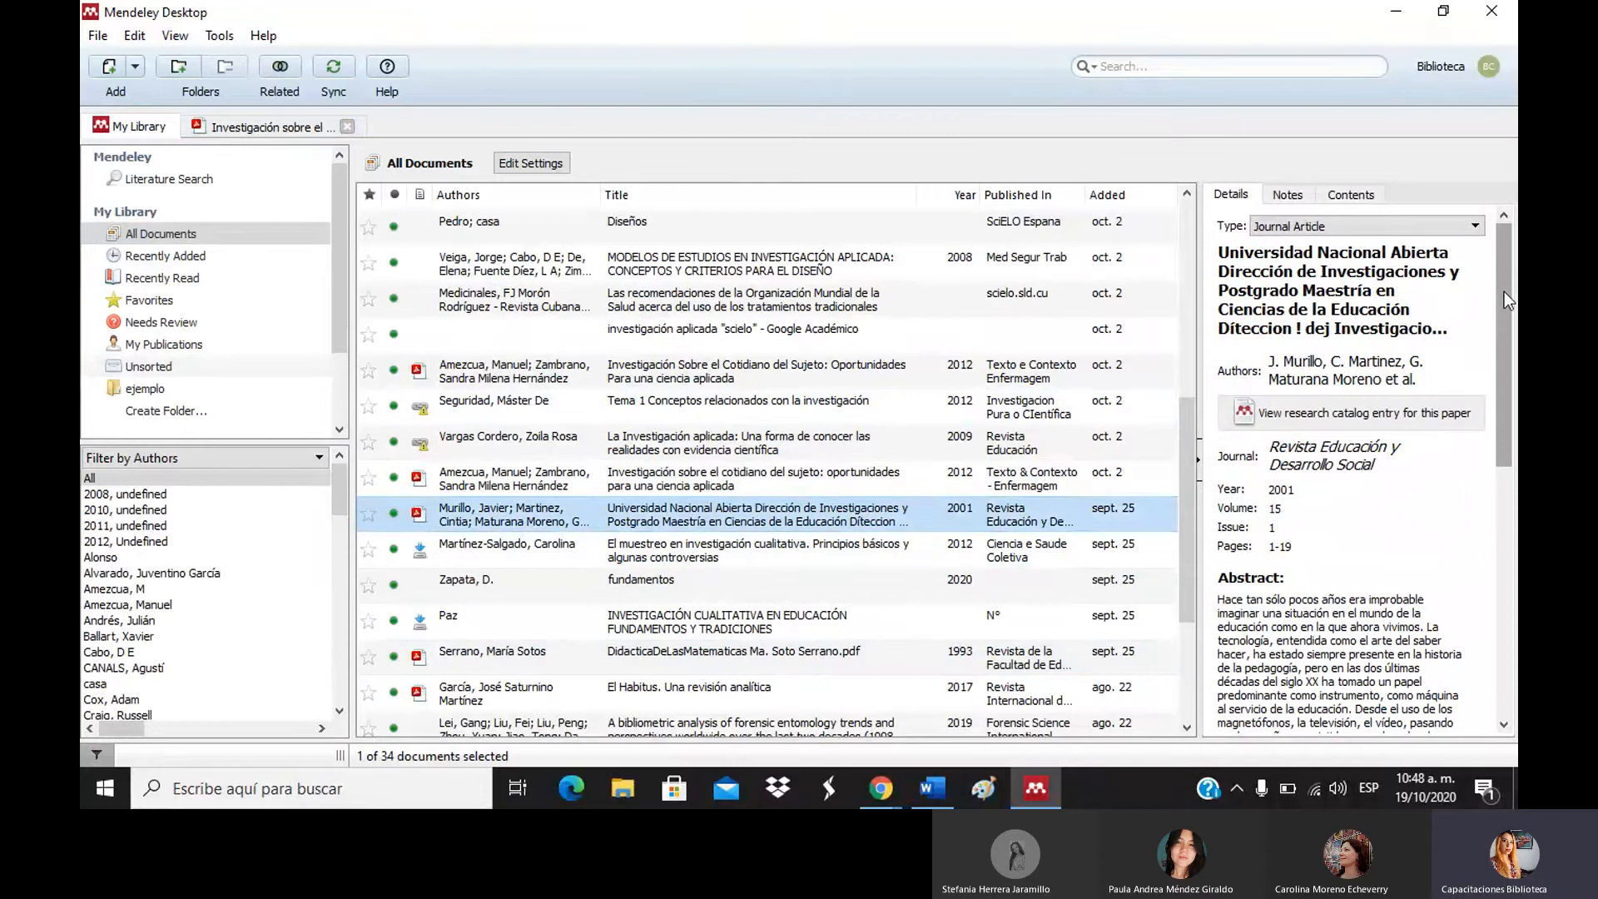
{"action": "left_click_drag", "start_coordinate": [1503, 332], "coordinate": [1503, 590]}
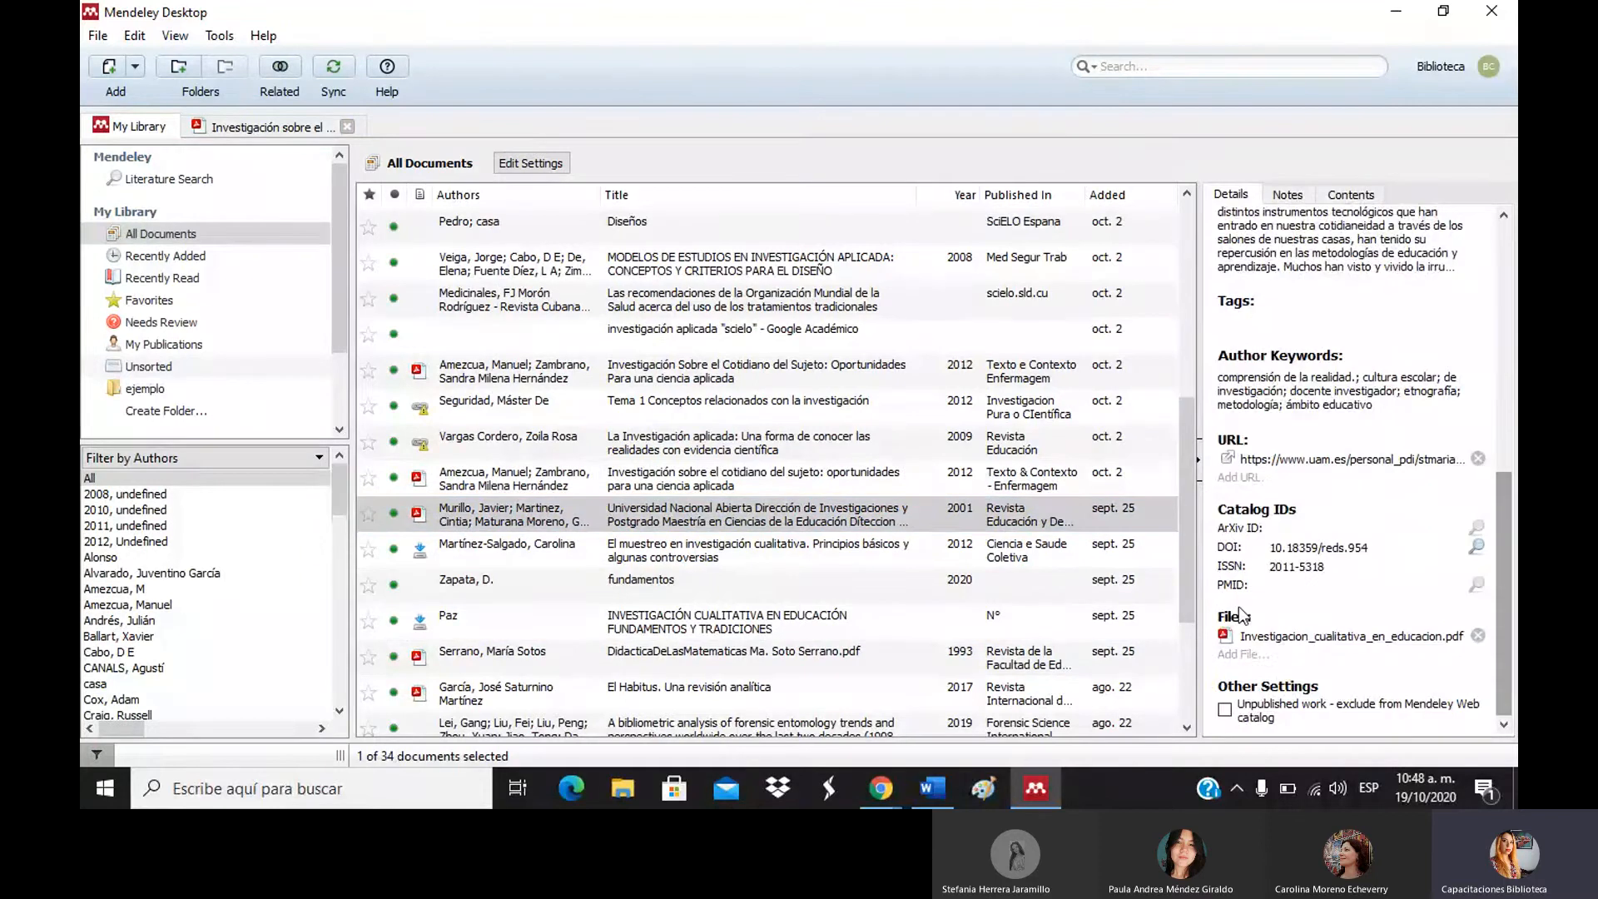
{"action": "left_click", "coordinate": [1315, 641]}
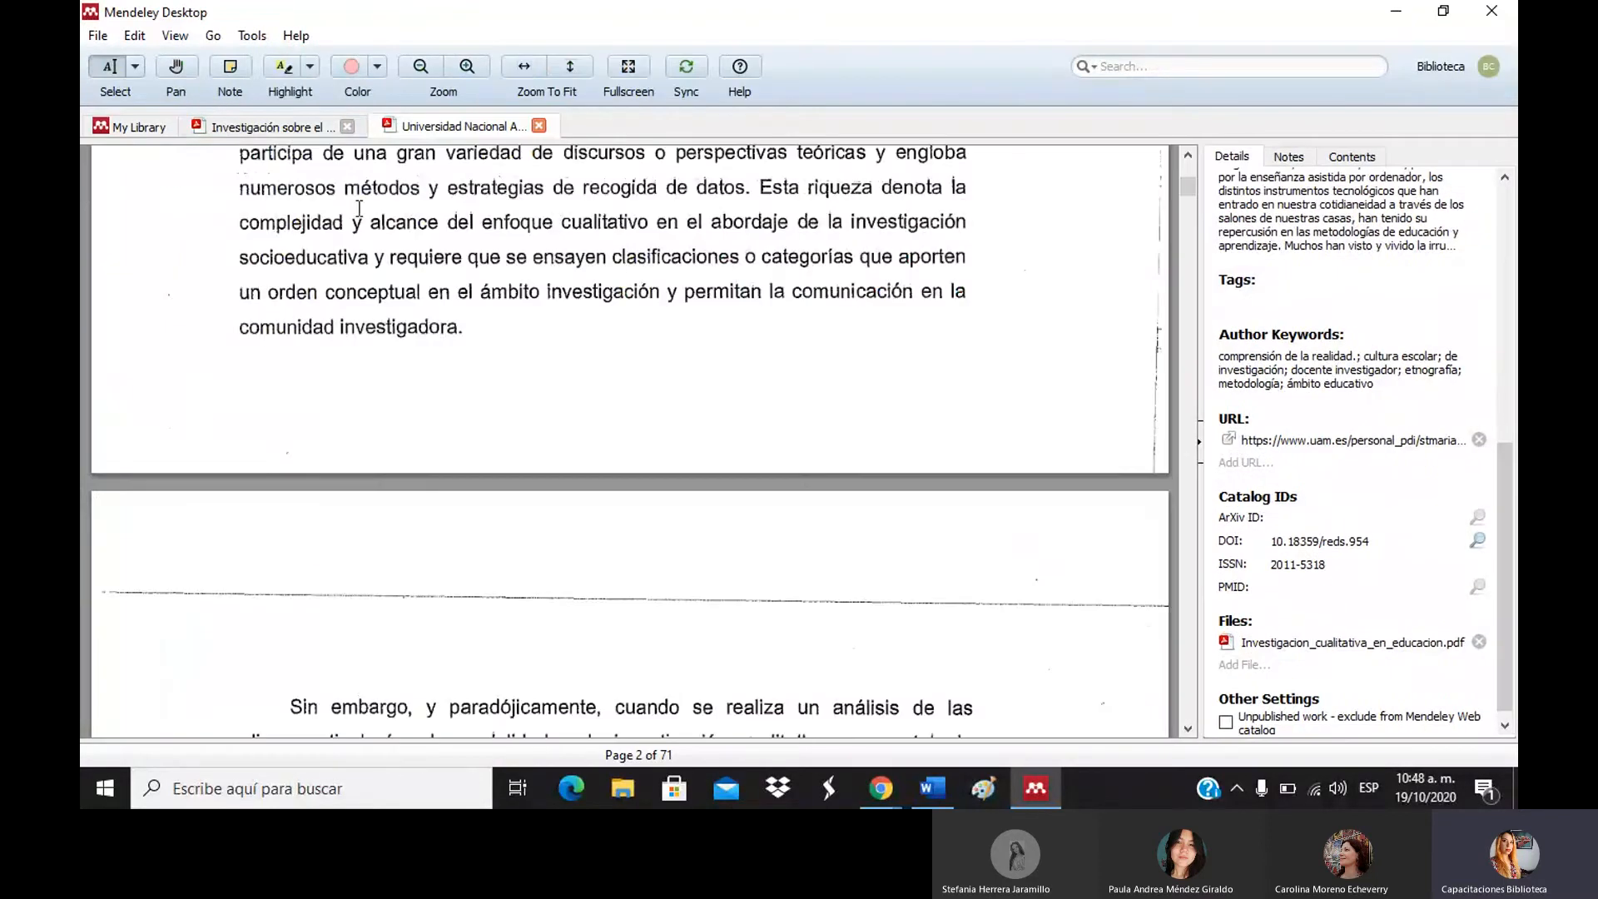
Switch between the two reader tabs and bring the Universidad Nacional Abierta PDF to page 1.
{"action": "left_click", "coordinate": [272, 130]}
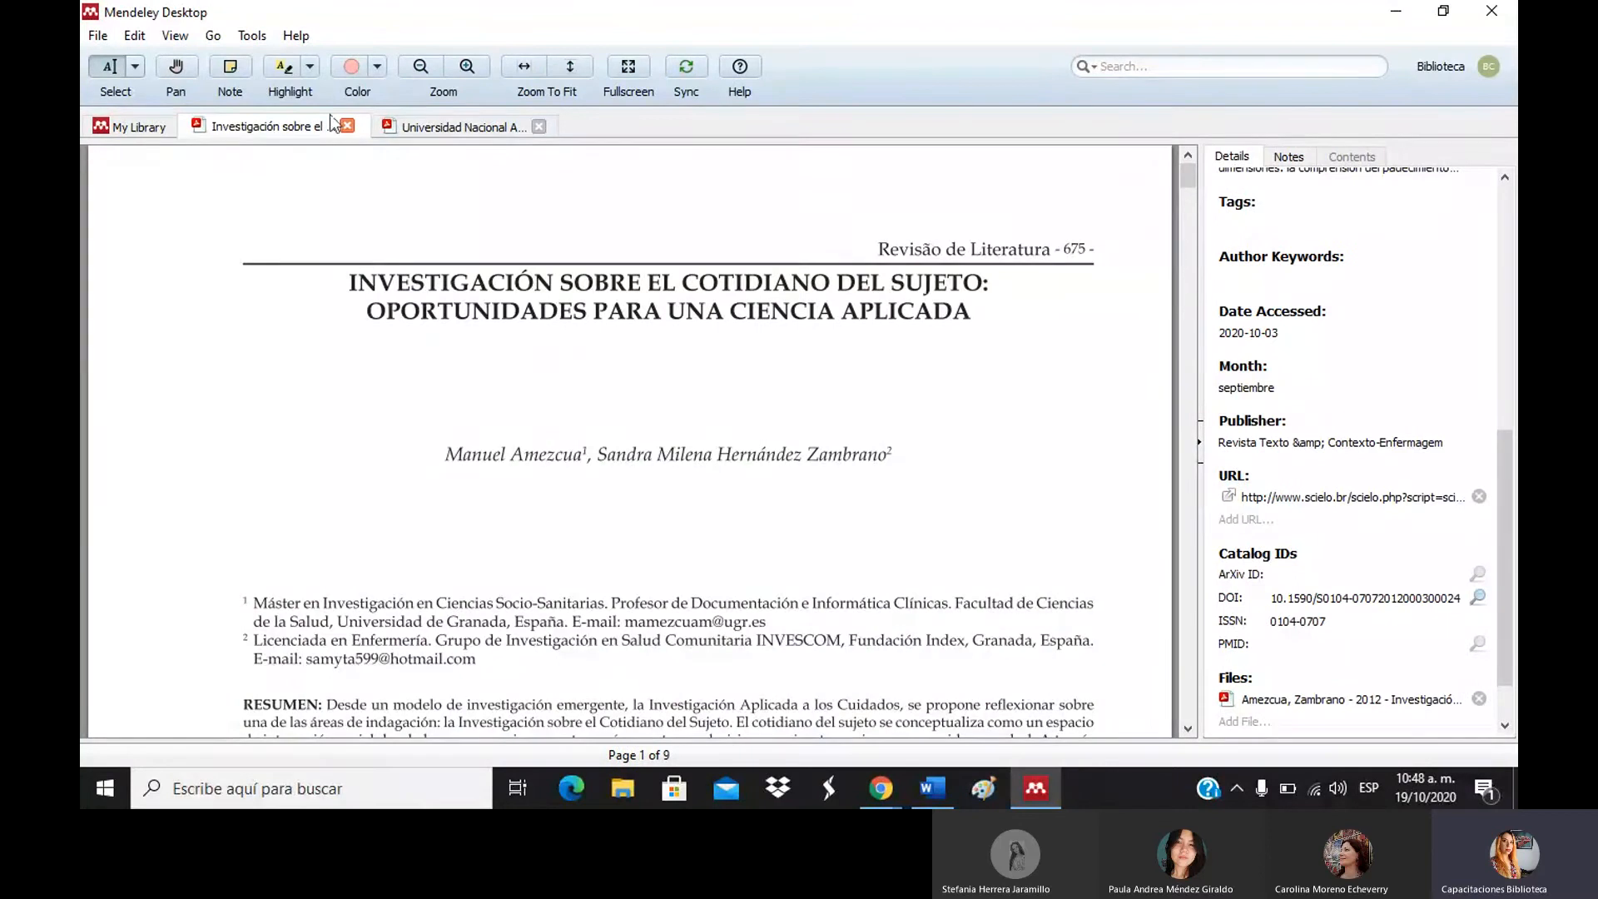
{"action": "left_click", "coordinate": [409, 125]}
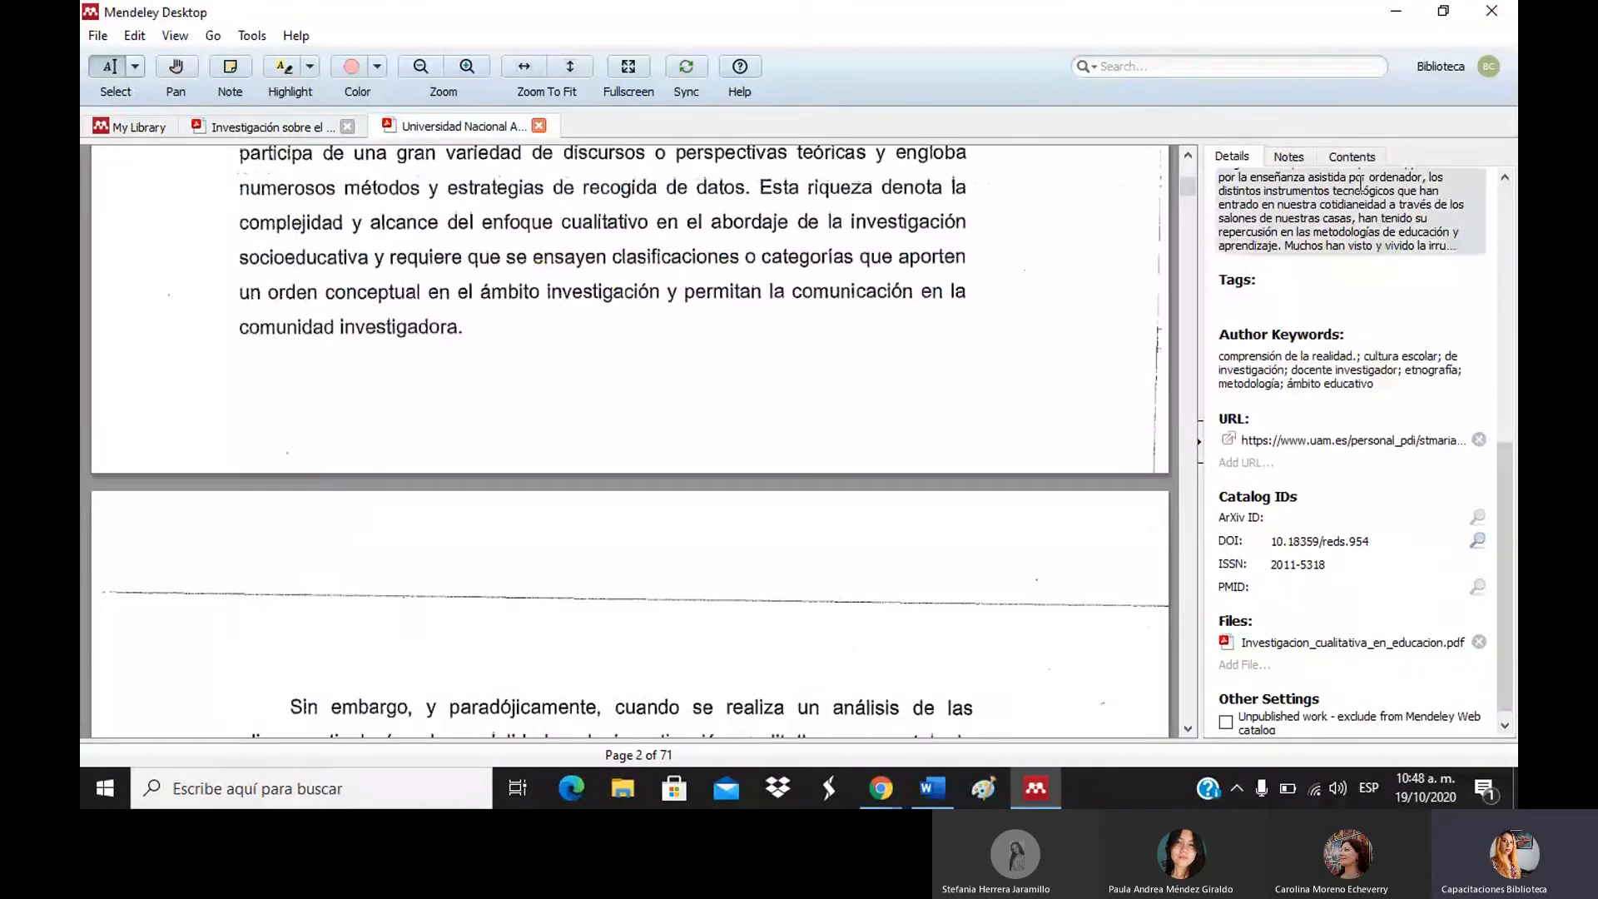
{"action": "left_click_drag", "start_coordinate": [1190, 180], "coordinate": [1191, 160]}
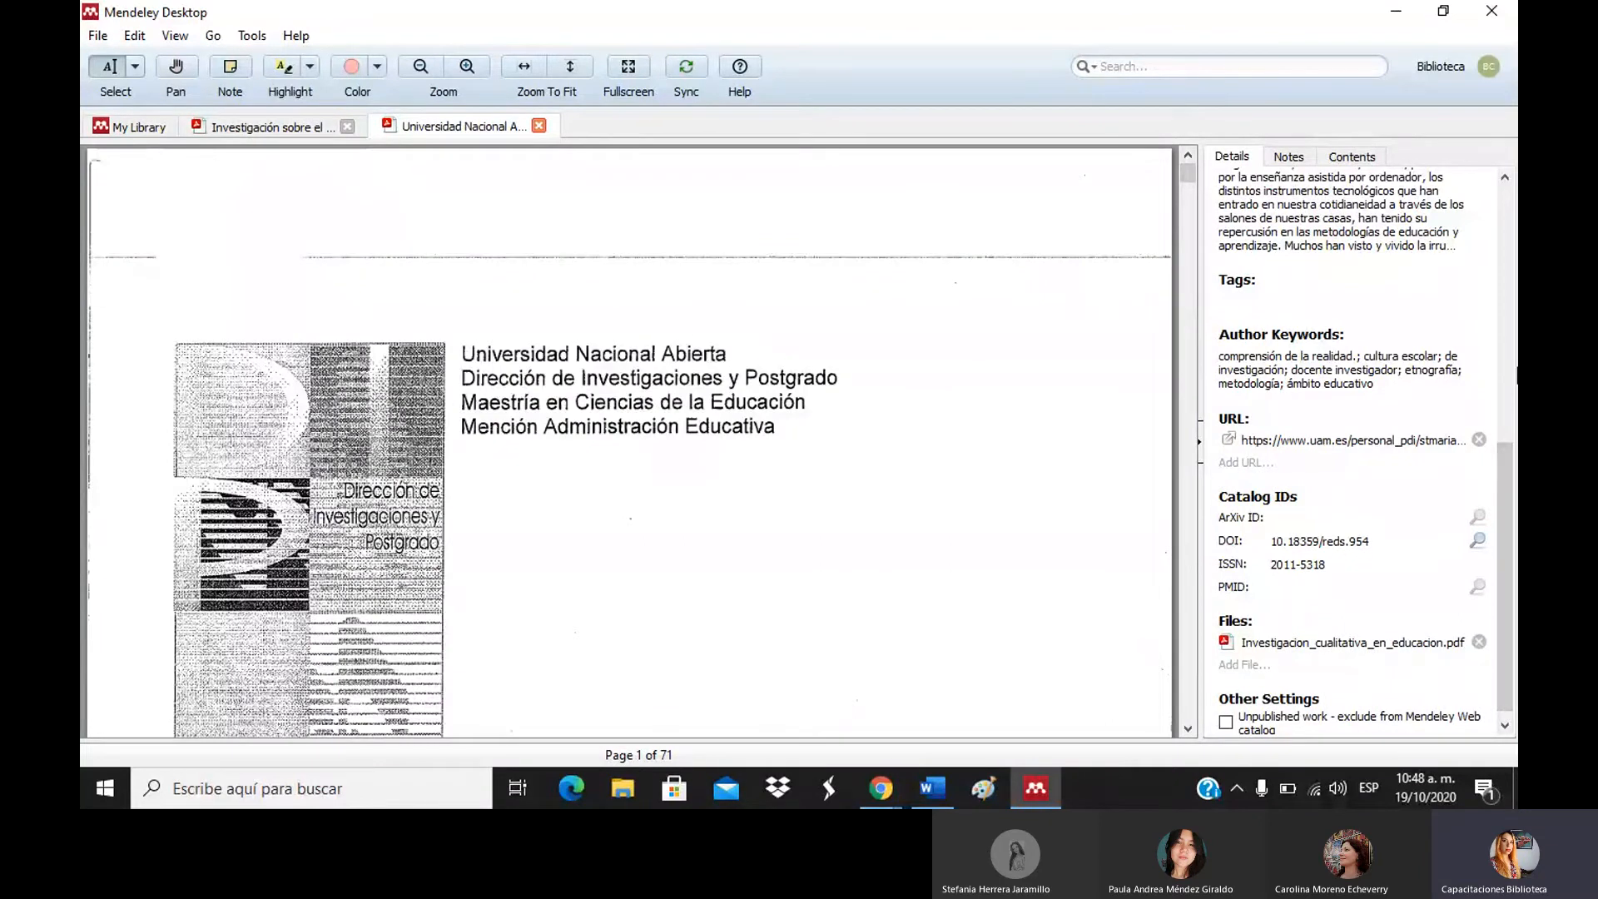
Bring the title and authors into view and open the five-name author list for editing.
{"action": "left_click", "coordinate": [1507, 370]}
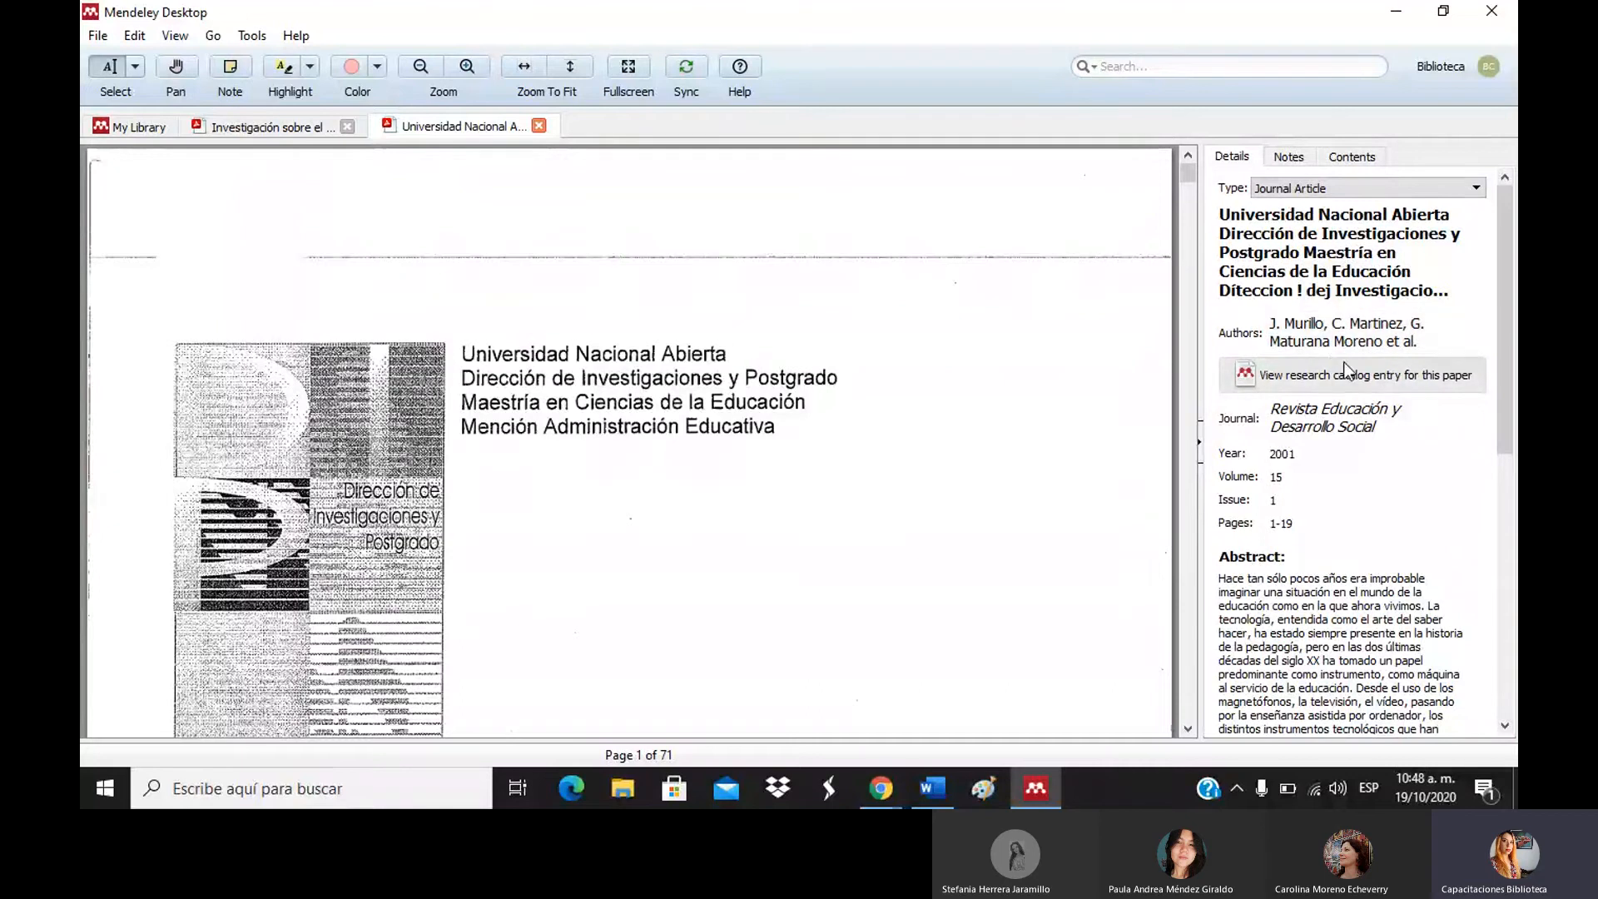
{"action": "left_click", "coordinate": [1451, 338]}
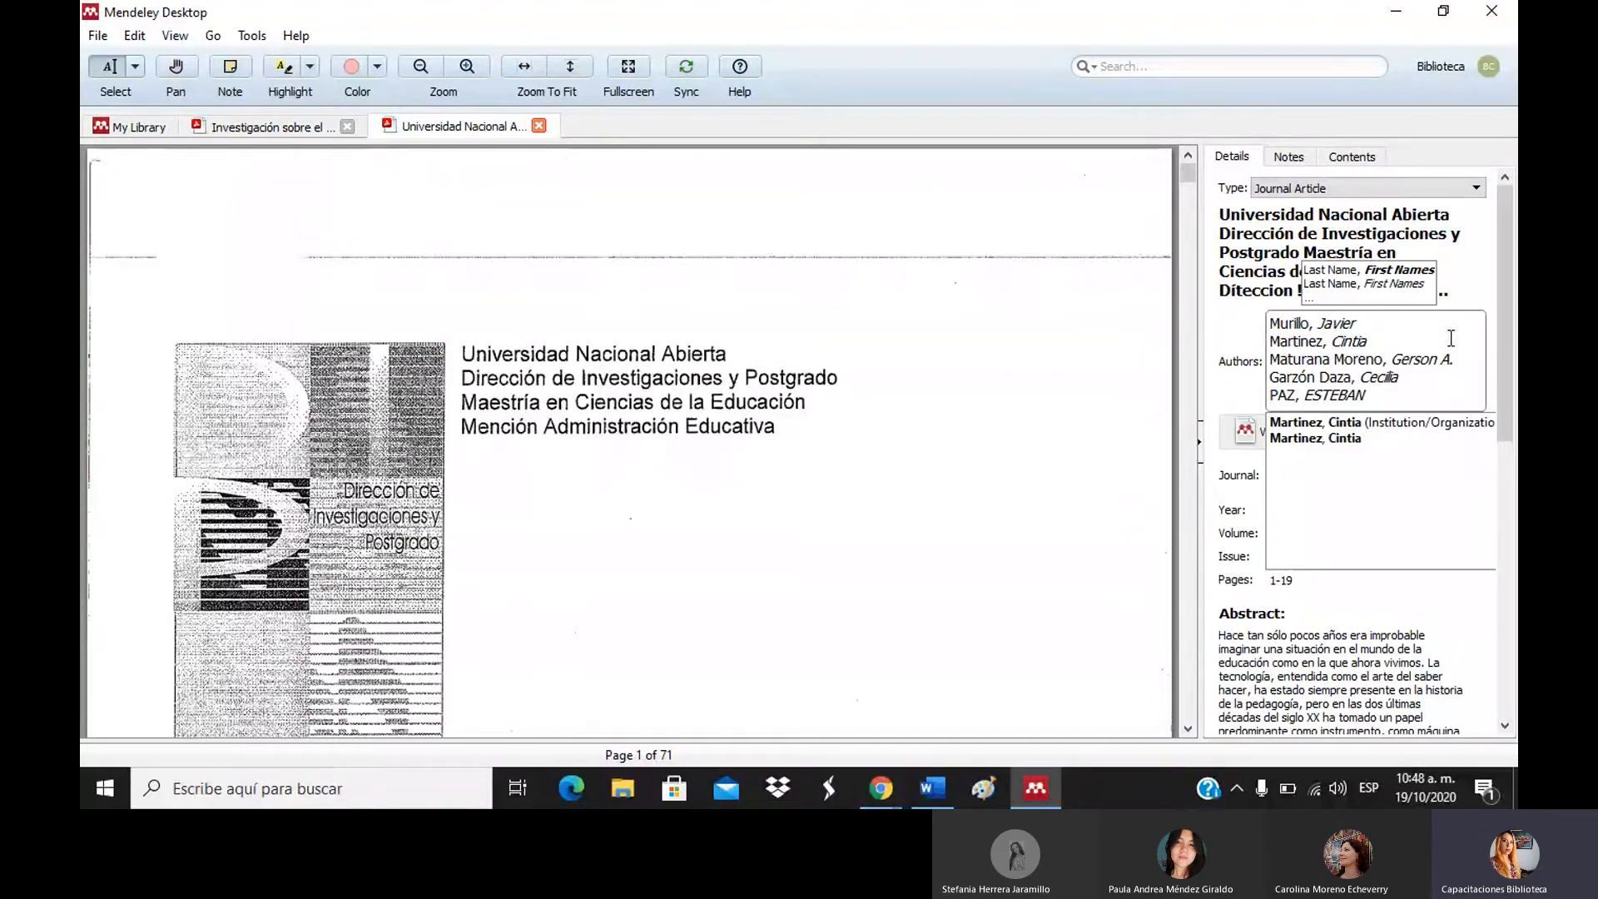
{"action": "left_click", "coordinate": [1410, 395]}
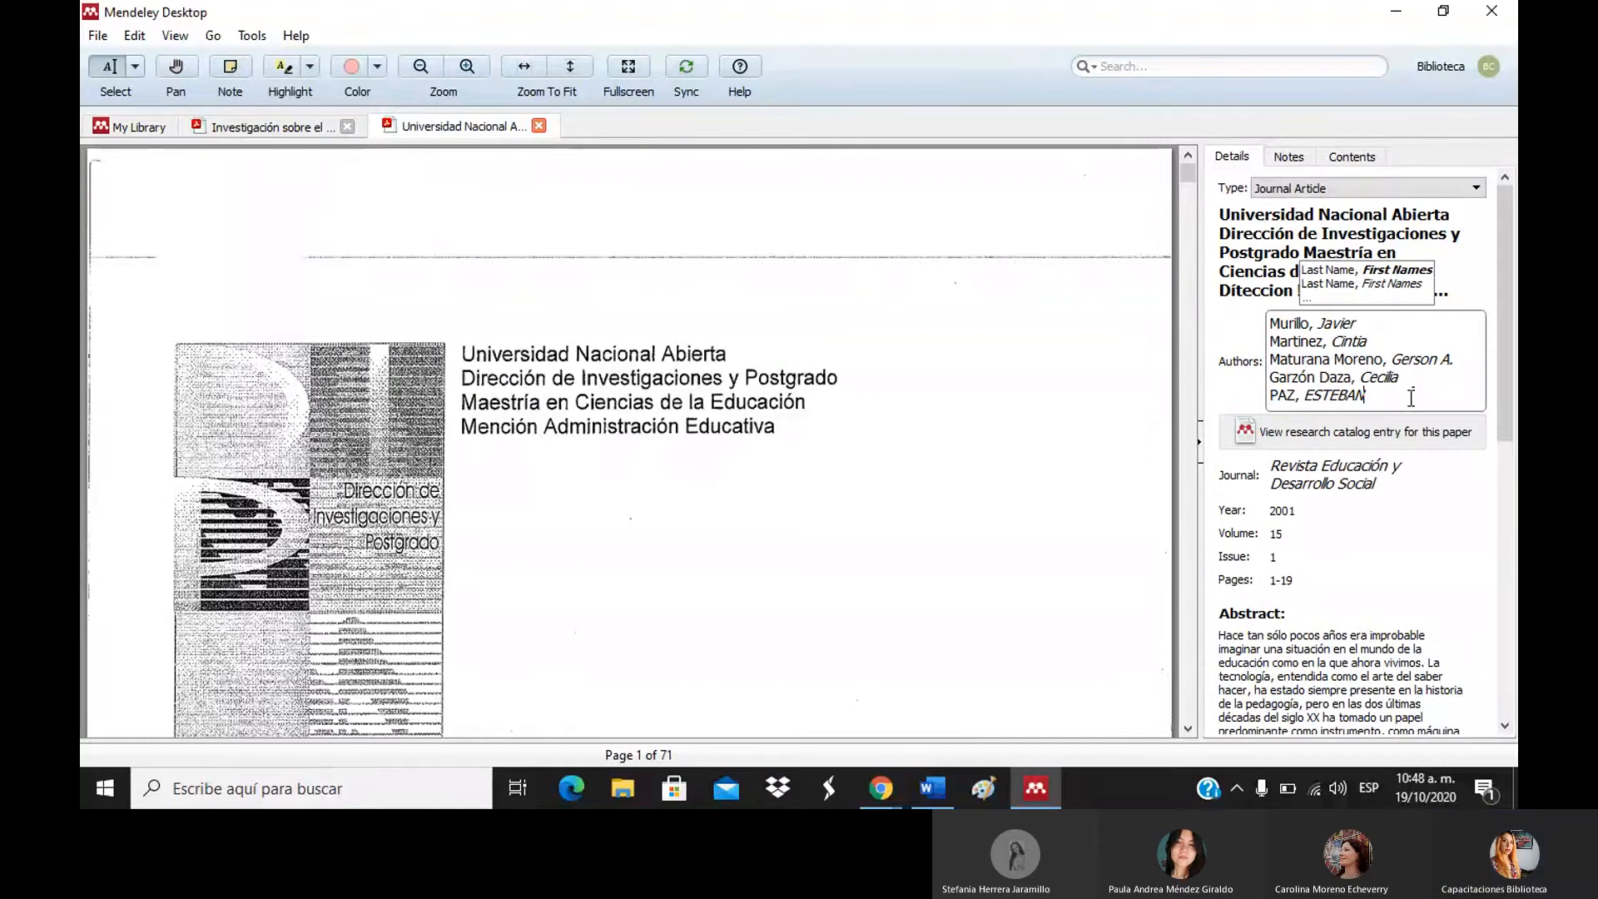
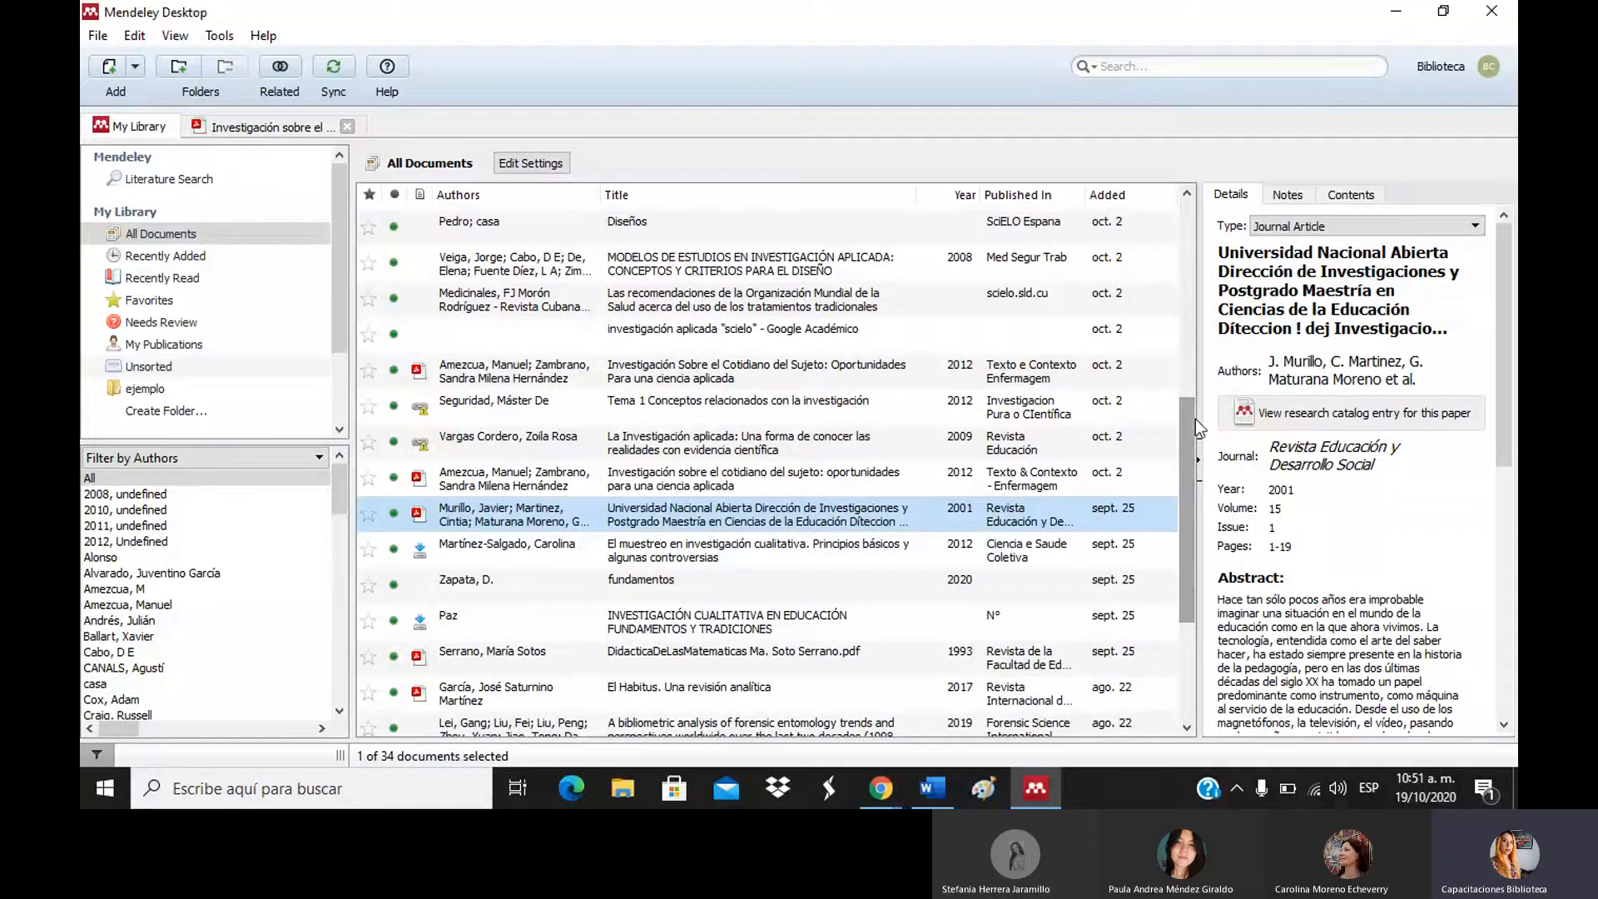
Scroll the authors pane and try several author filters, starting with Universidad de Antioquia.
{"action": "left_click_drag", "start_coordinate": [1195, 418], "coordinate": [1186, 188]}
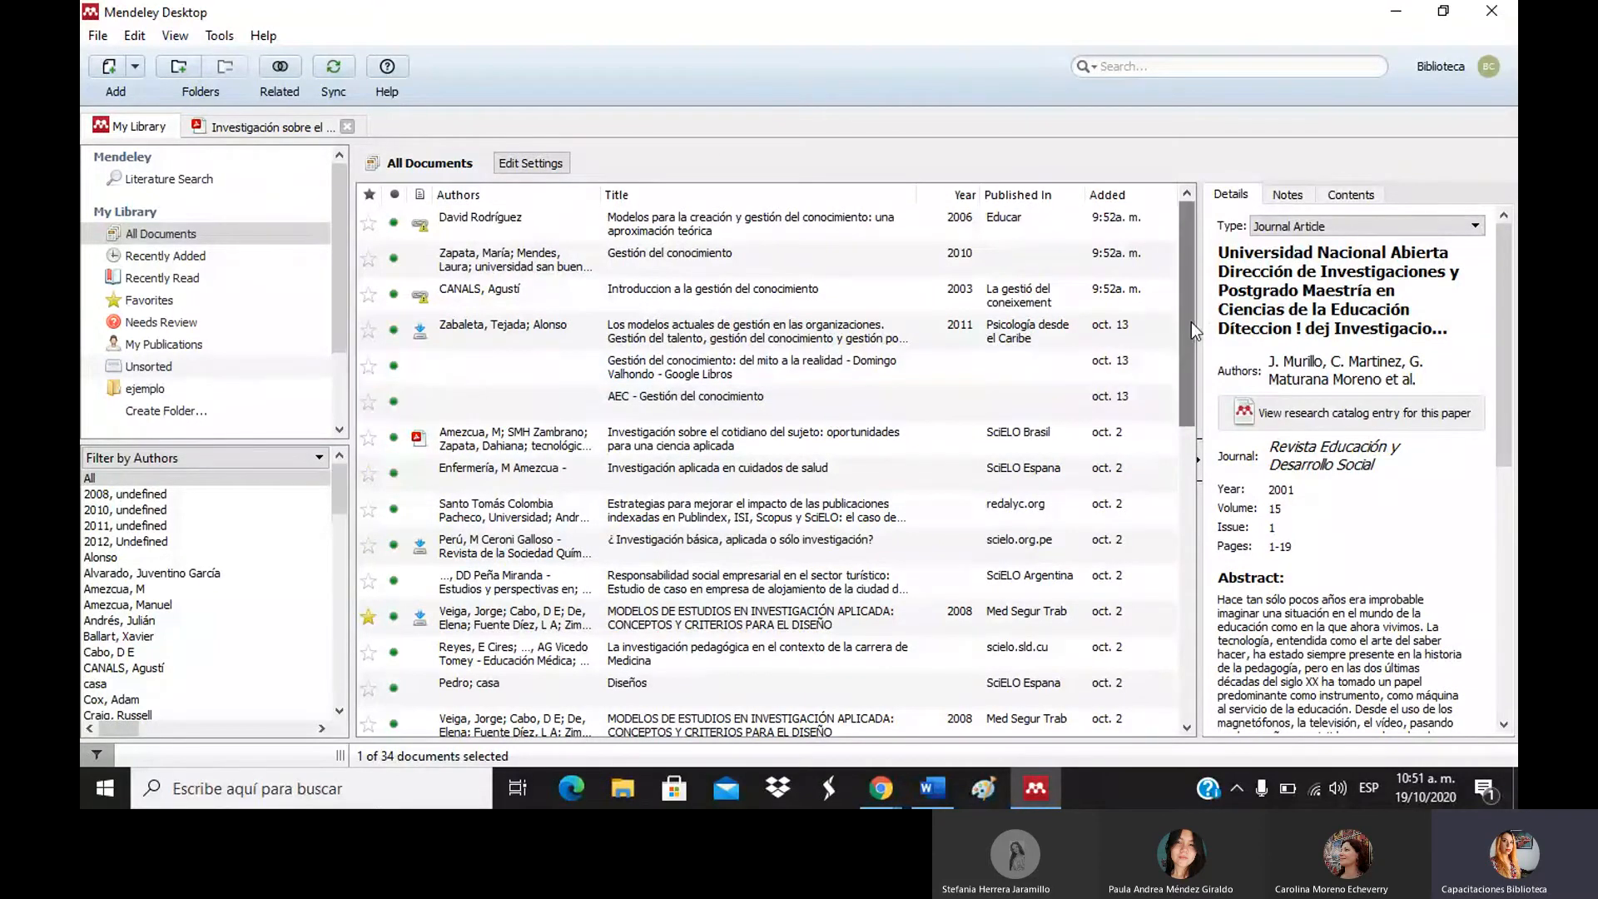
{"action": "left_click_drag", "start_coordinate": [1191, 322], "coordinate": [1160, 208]}
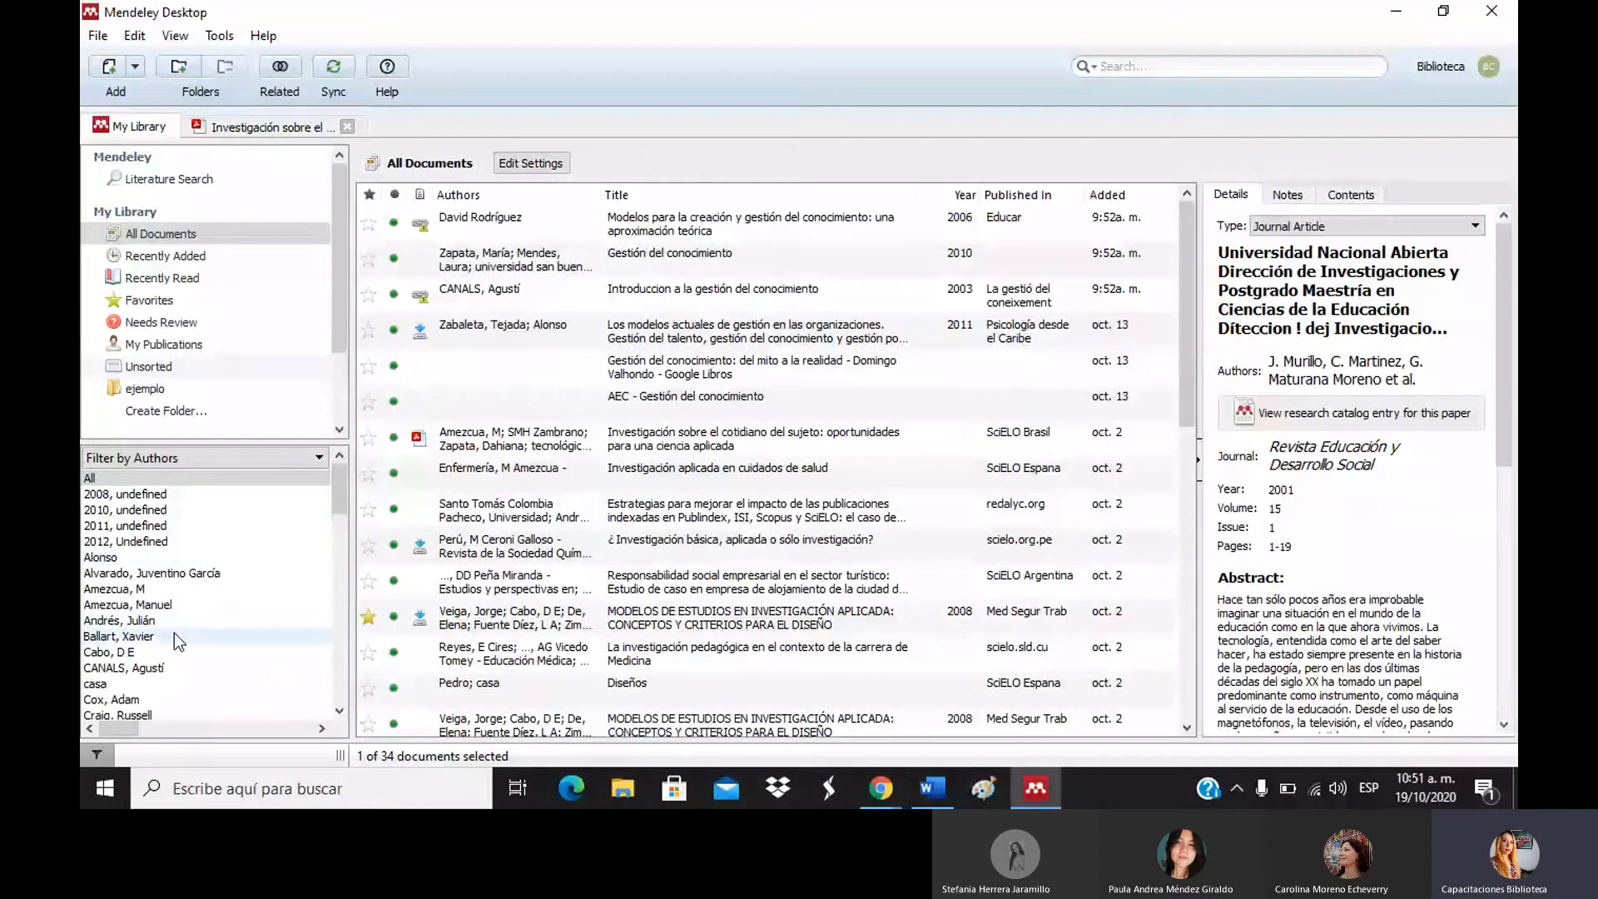
{"action": "left_click_drag", "start_coordinate": [336, 498], "coordinate": [336, 673]}
{"action": "left_click", "coordinate": [148, 548]}
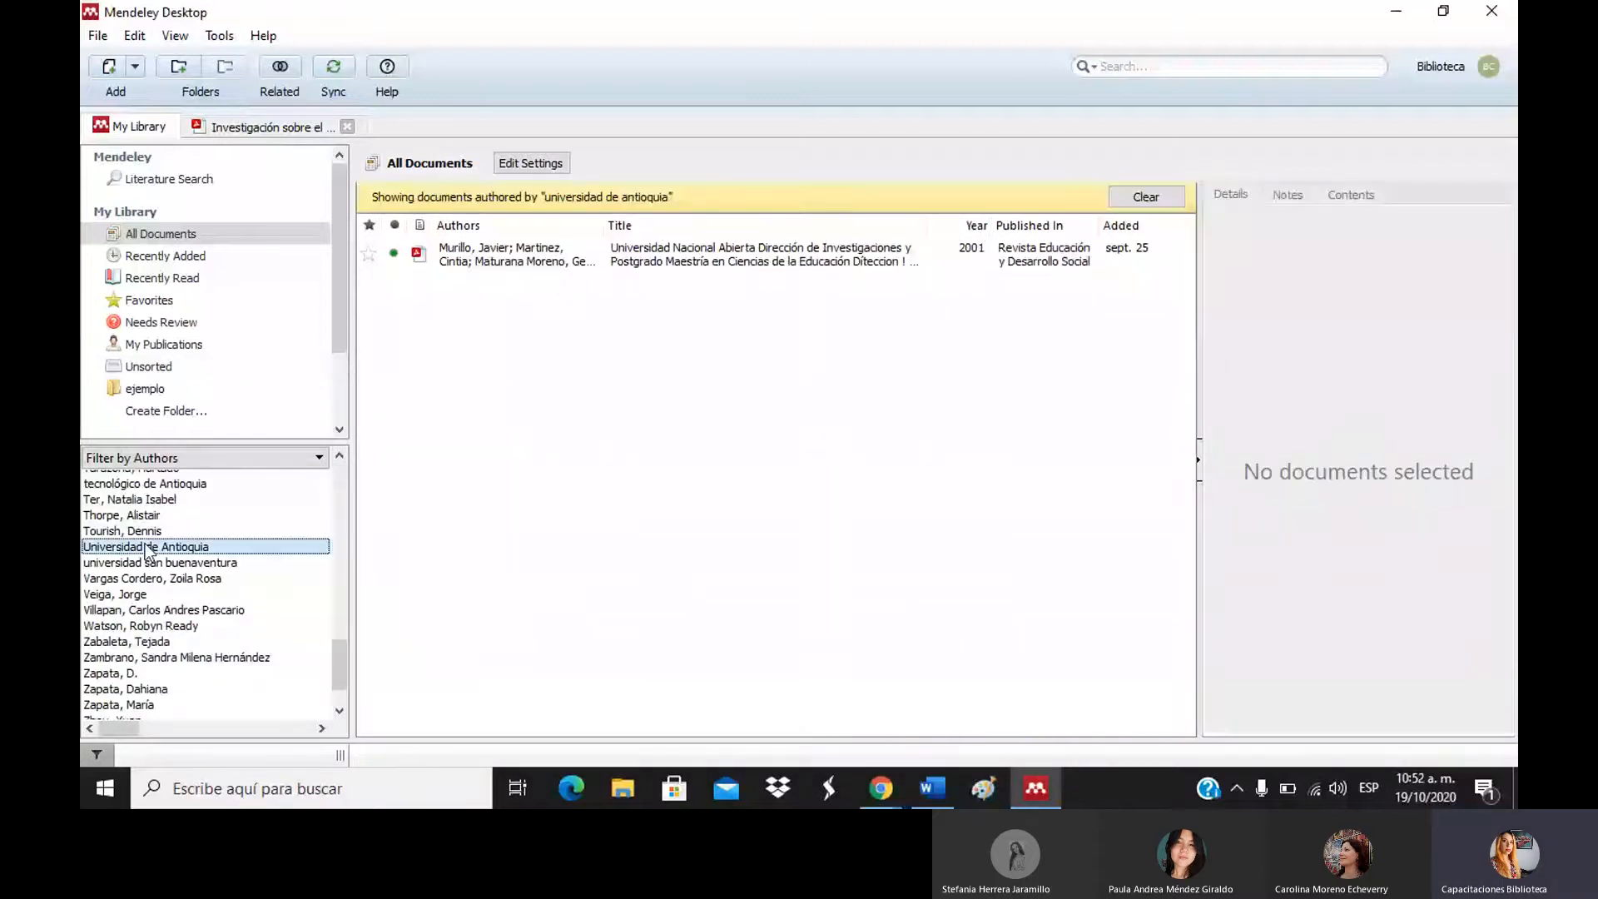
{"action": "left_click", "coordinate": [166, 622]}
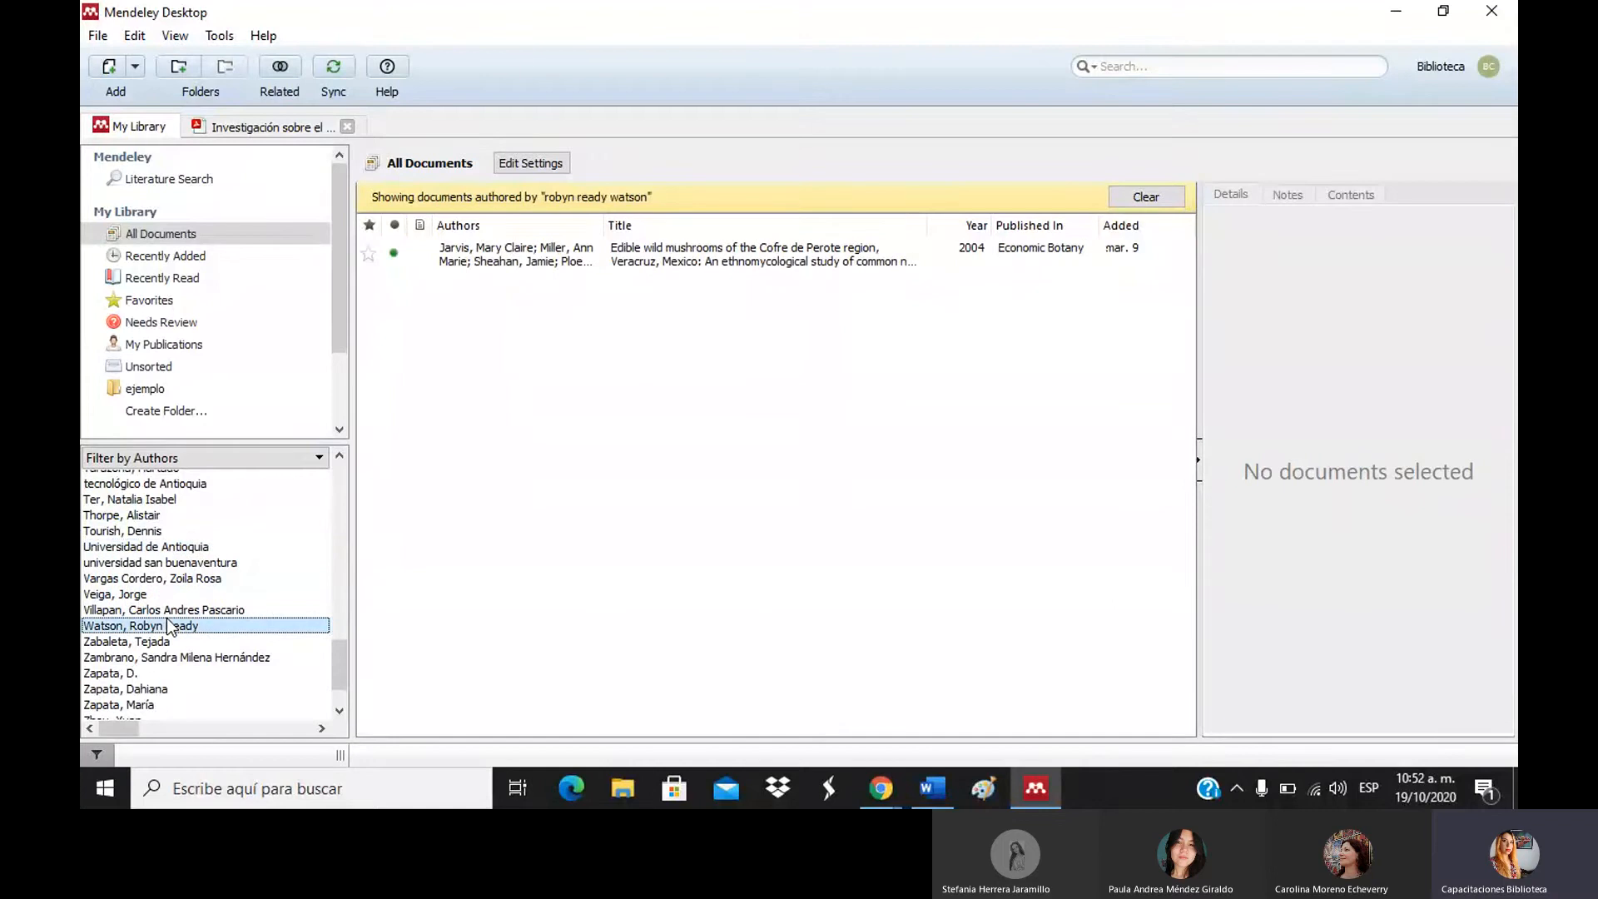
{"action": "left_click", "coordinate": [169, 672]}
{"action": "left_click", "coordinate": [171, 688]}
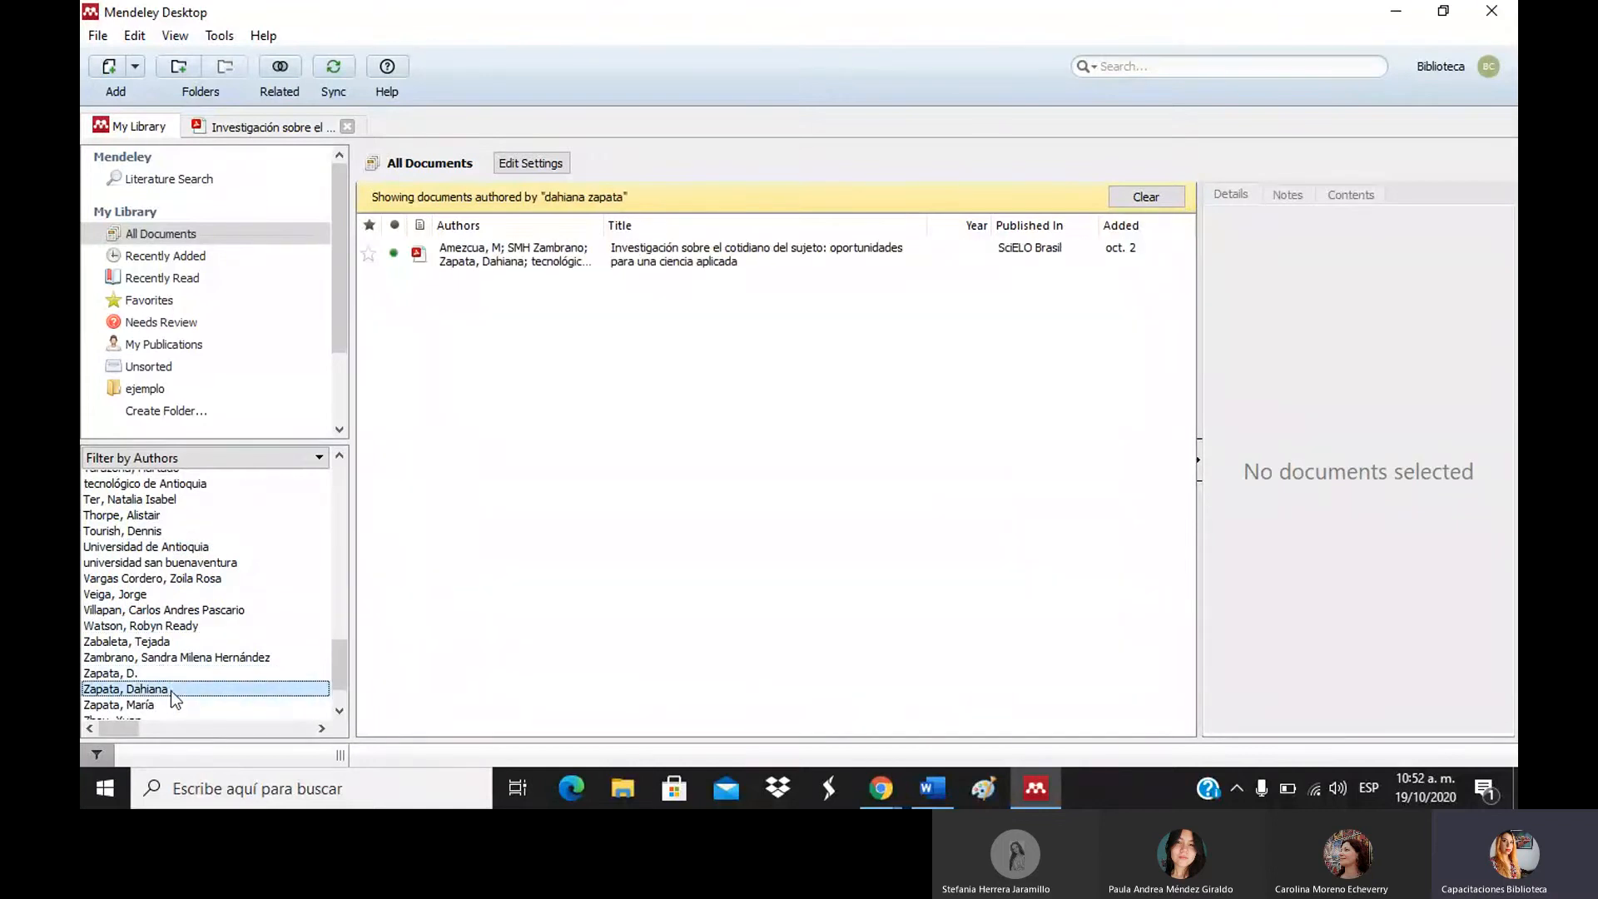
{"action": "left_click", "coordinate": [173, 703]}
{"action": "left_click", "coordinate": [186, 716]}
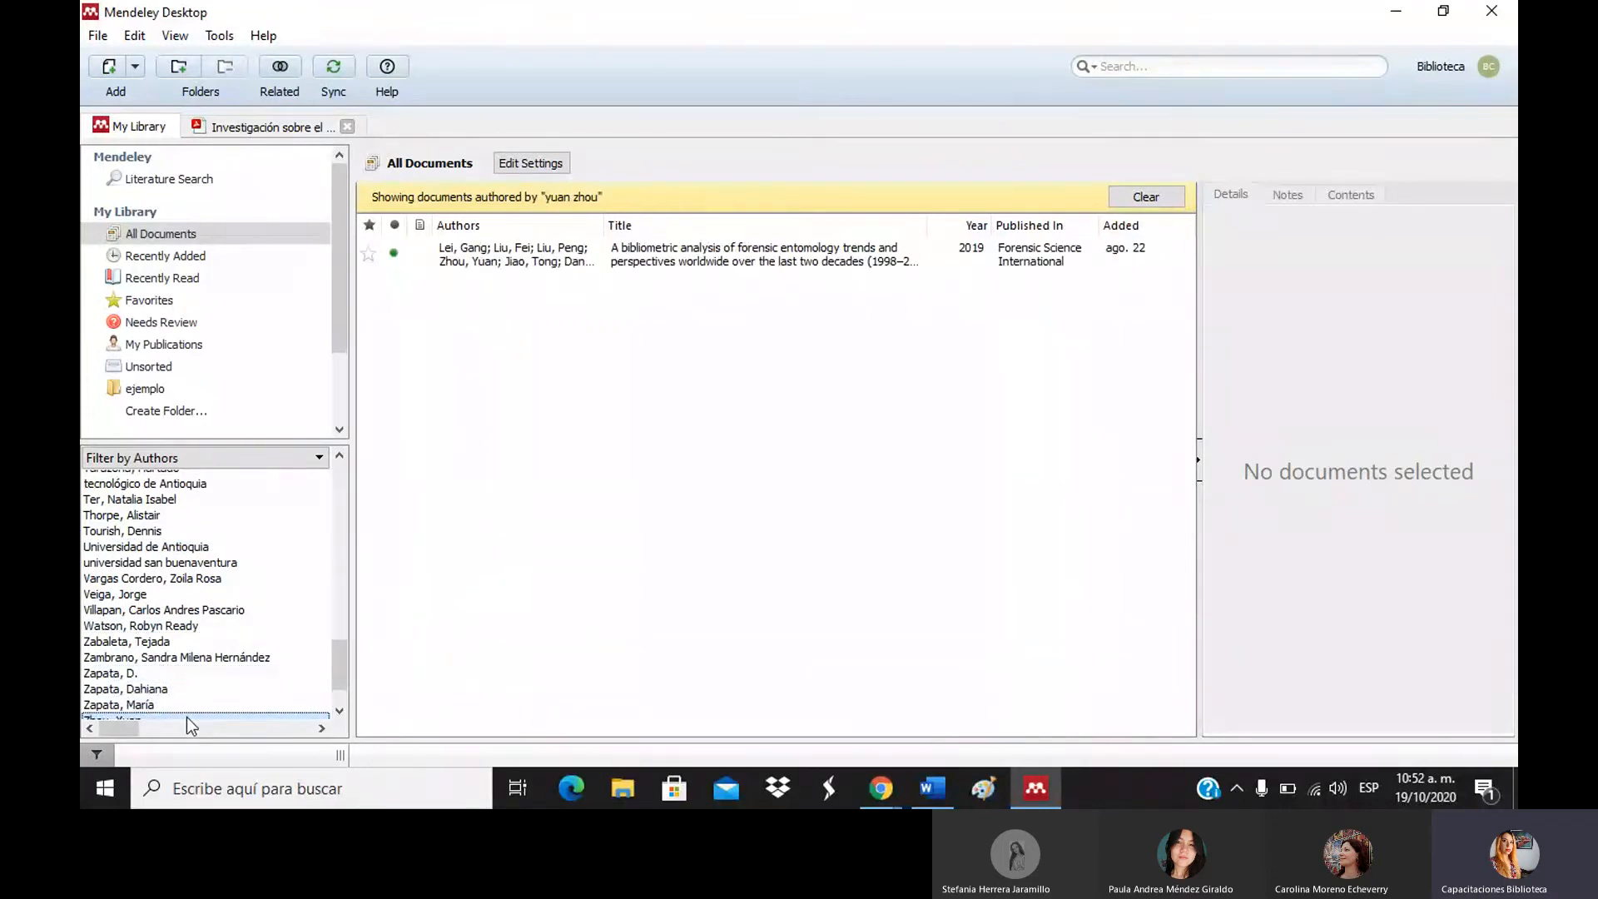
{"action": "left_click_drag", "start_coordinate": [320, 666], "coordinate": [339, 727]}
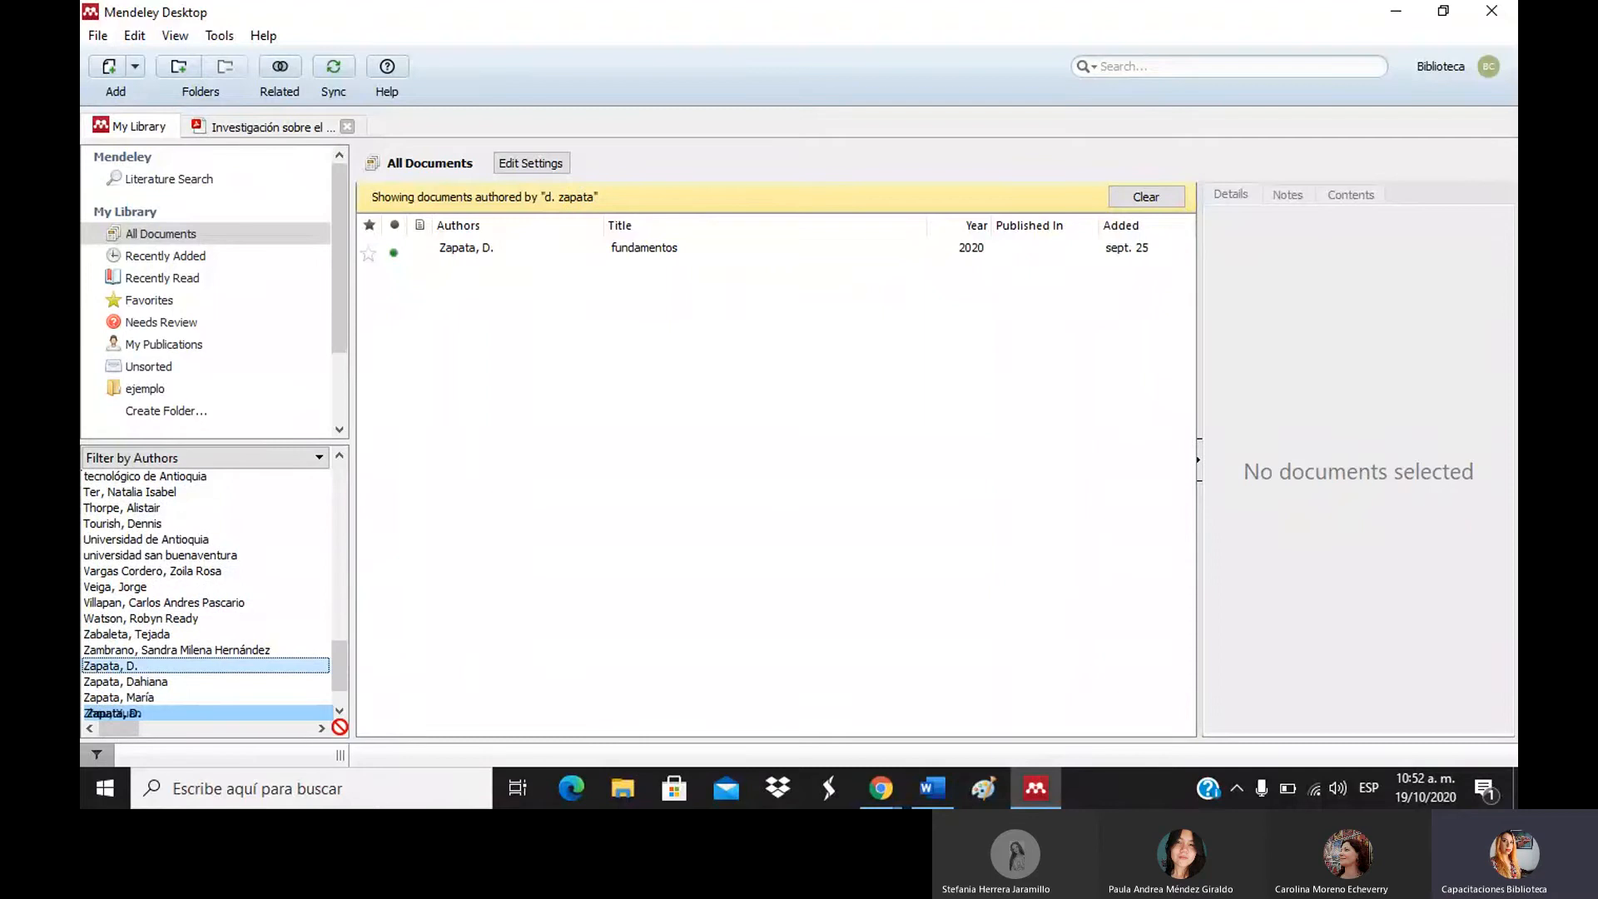
Try two more author filters higher up in the Filter by Authors list.
{"action": "left_click_drag", "start_coordinate": [339, 727], "coordinate": [341, 721]}
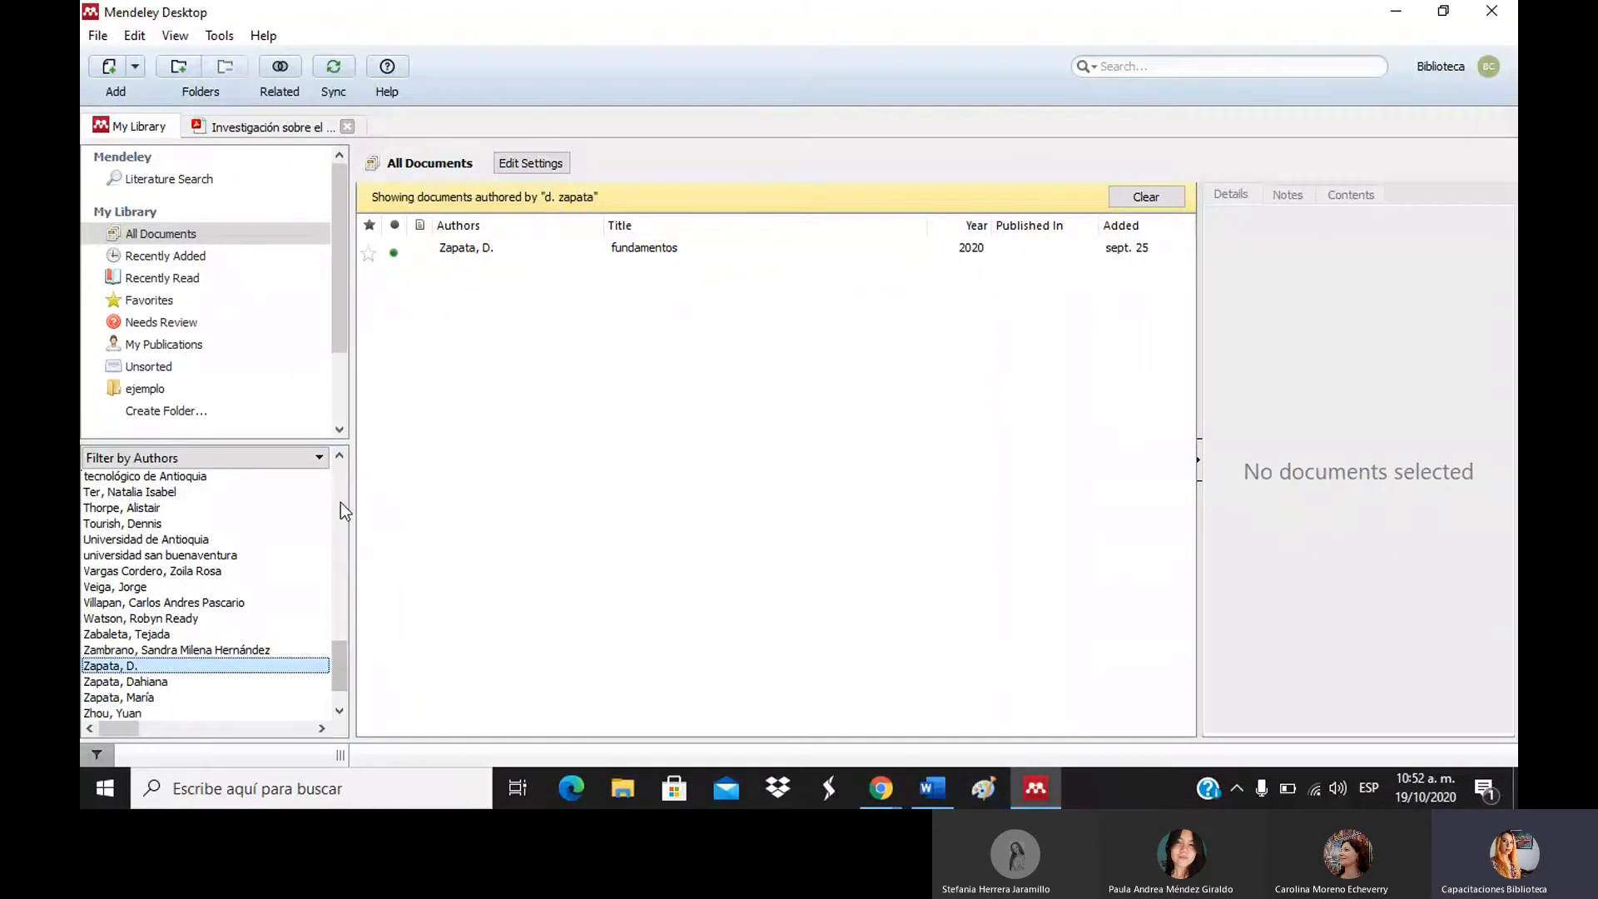
{"action": "left_click", "coordinate": [342, 502]}
{"action": "left_click", "coordinate": [136, 569]}
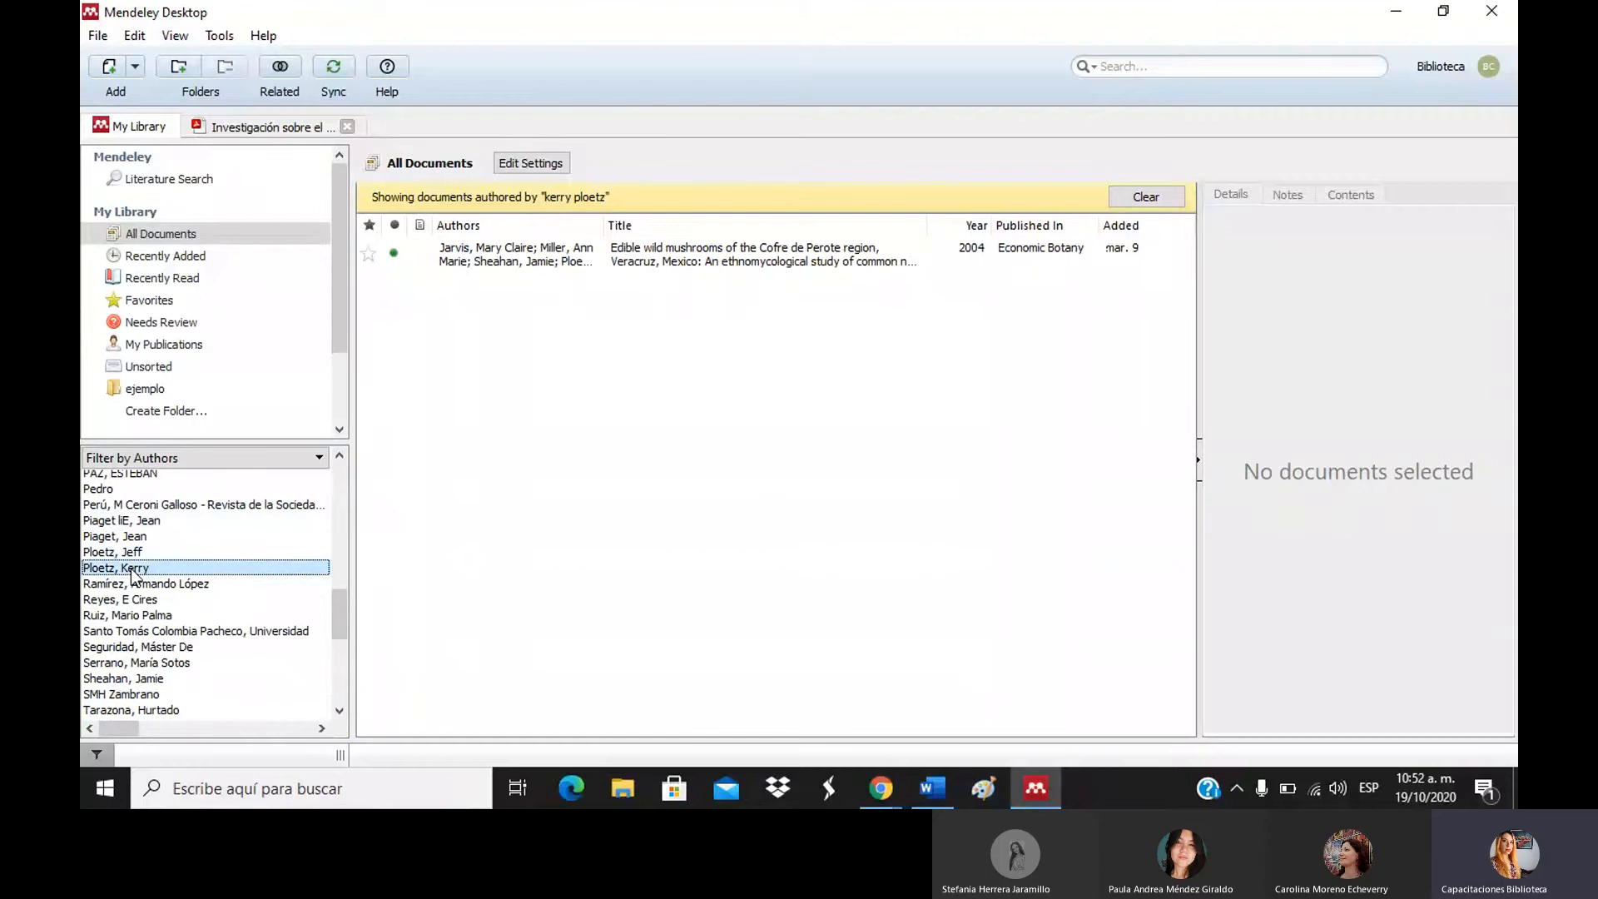
{"action": "left_click", "coordinate": [139, 584]}
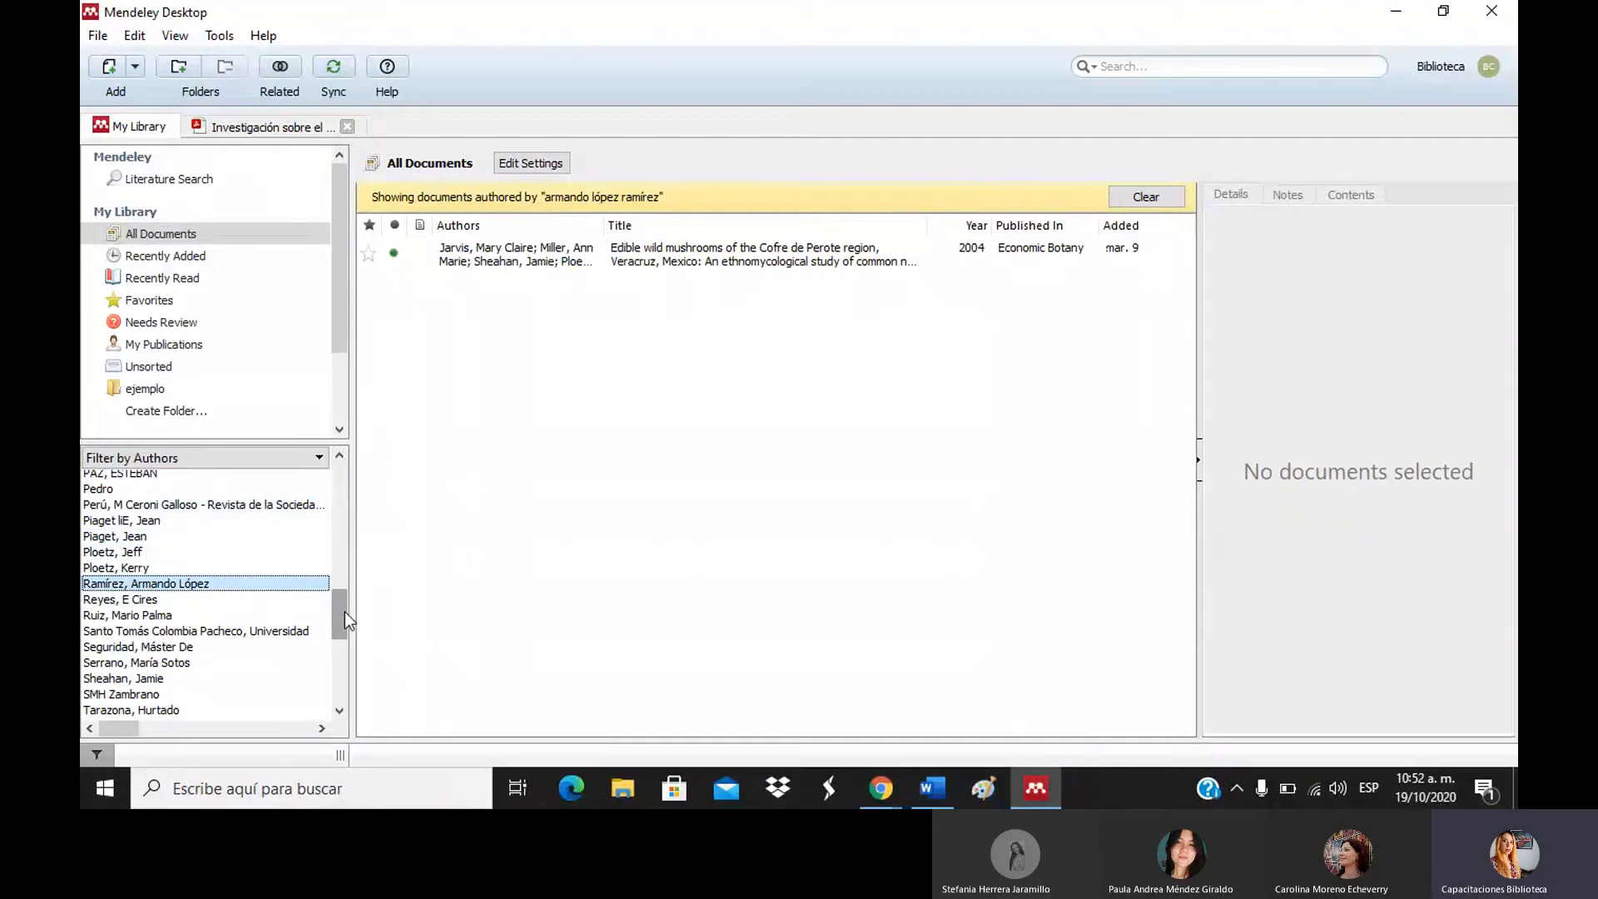
{"action": "left_click_drag", "start_coordinate": [345, 611], "coordinate": [337, 472]}
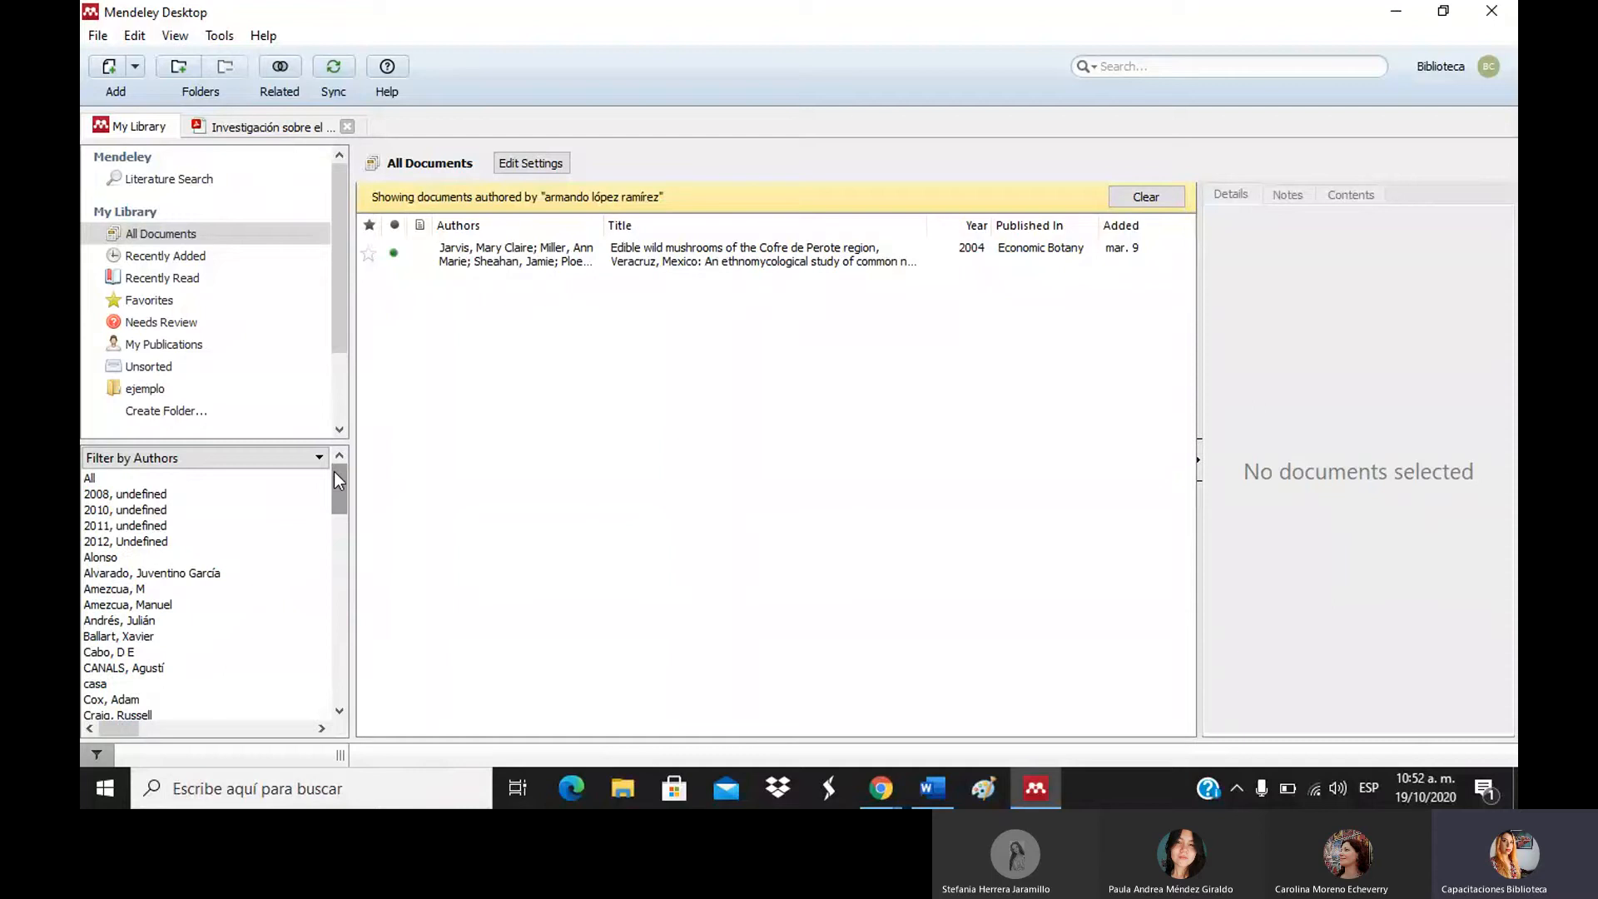
Filter to '2008, undefined' and open the WHO recommendations article's details.
{"action": "left_click", "coordinate": [200, 492]}
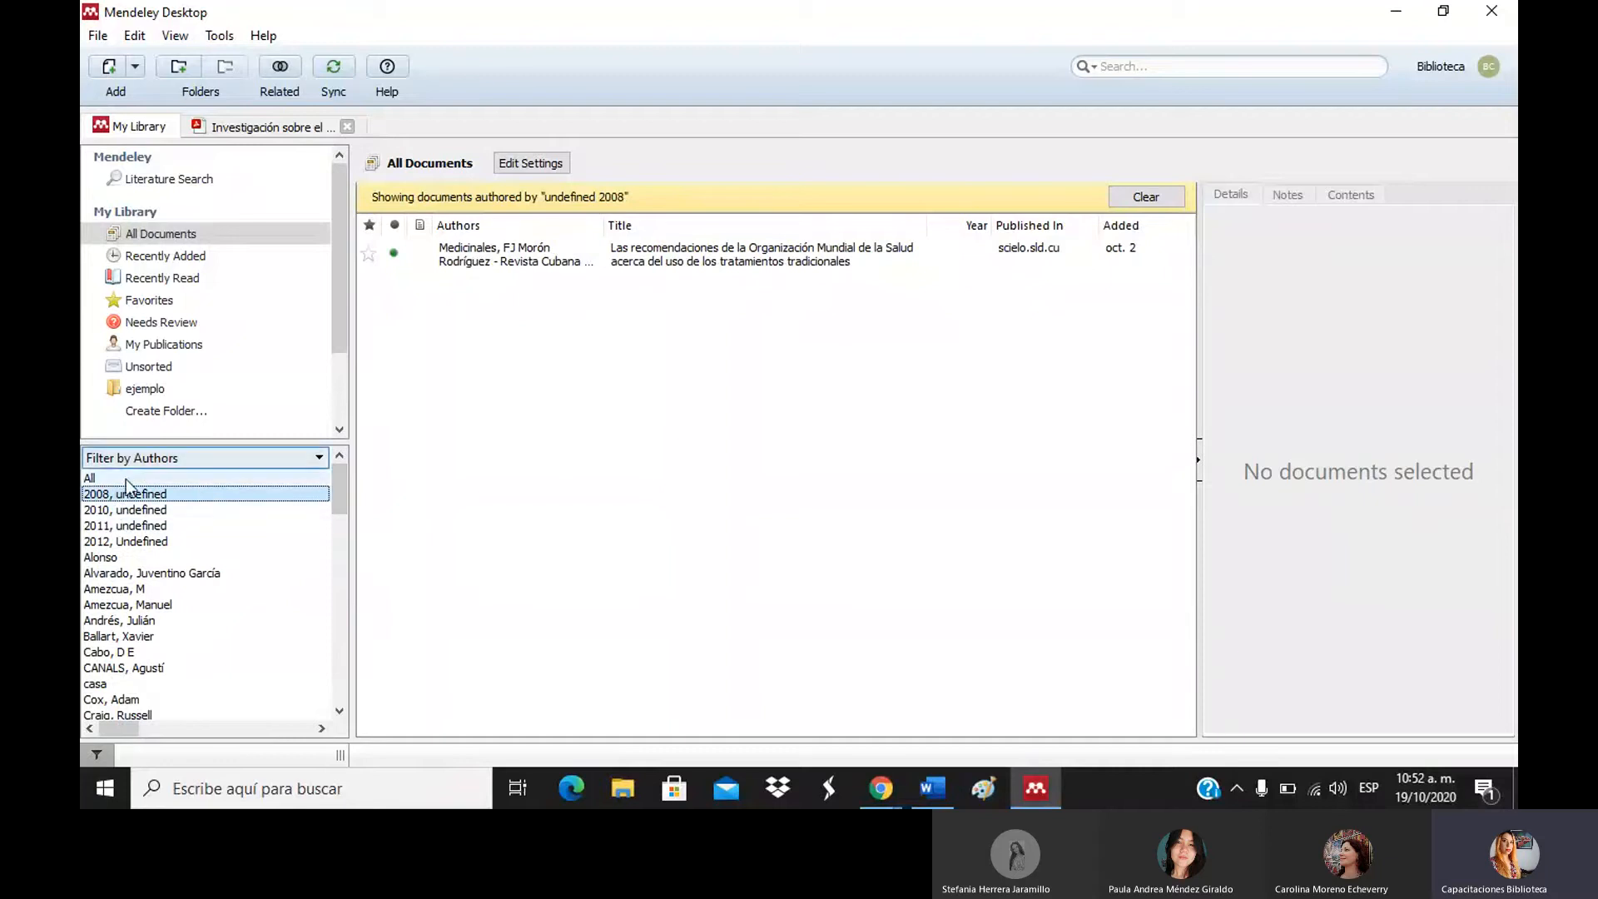
{"action": "left_click", "coordinate": [160, 511]}
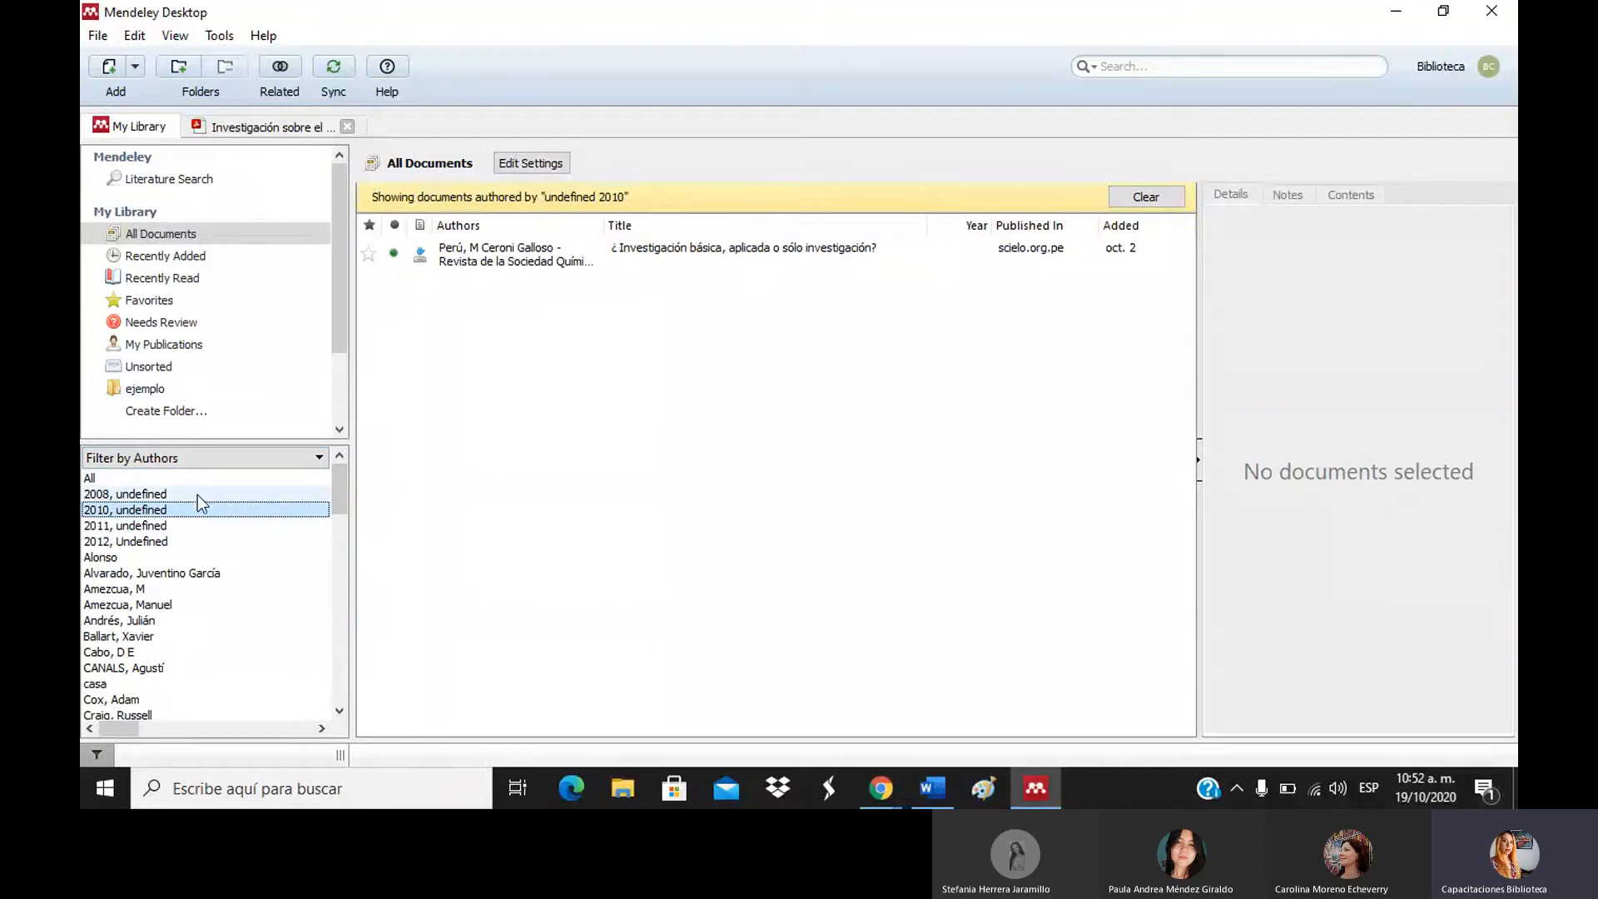
{"action": "left_click", "coordinate": [181, 494]}
{"action": "left_click", "coordinate": [649, 258]}
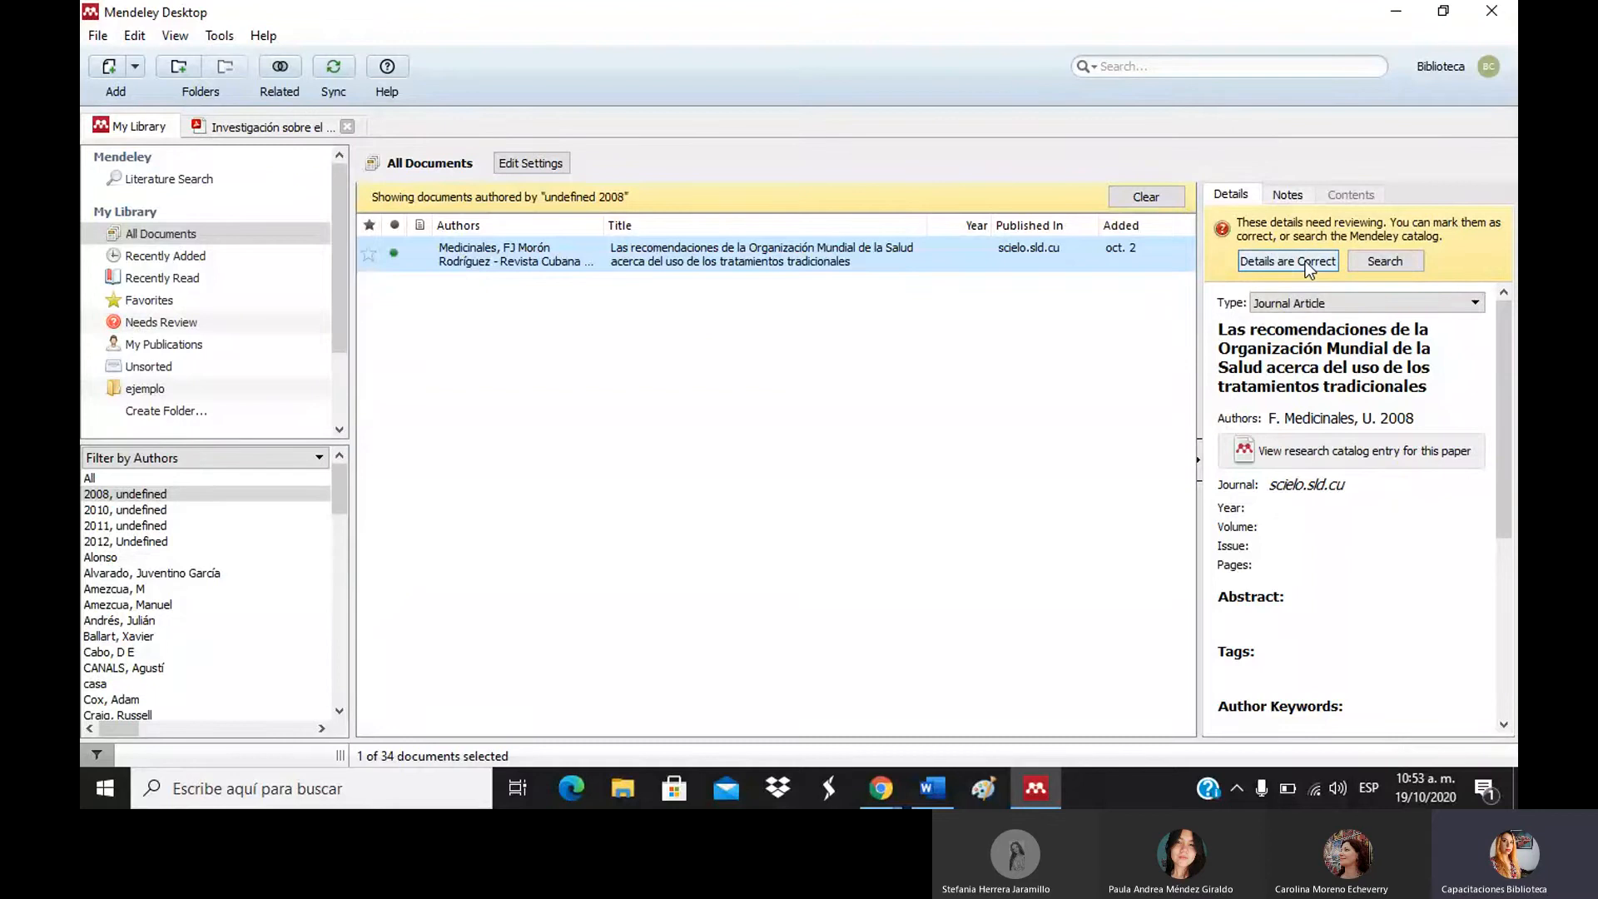
Inspect the garbled author field (initials, journal name, year) without editing, then deselect the article.
{"action": "left_click", "coordinate": [1335, 418]}
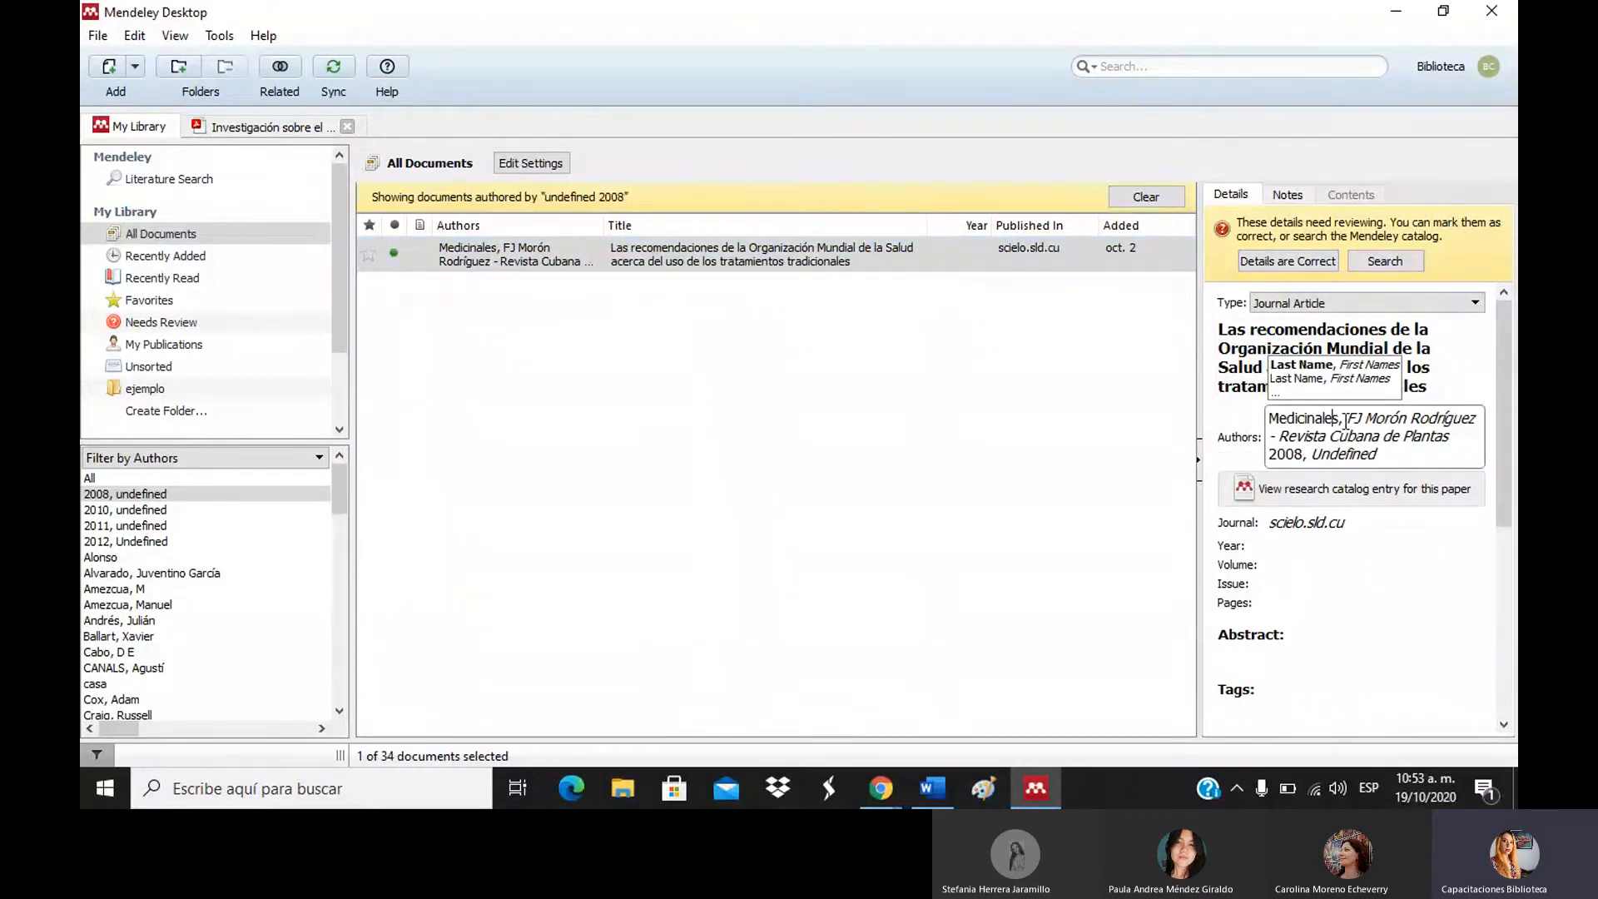
{"action": "double_click", "coordinate": [1360, 419]}
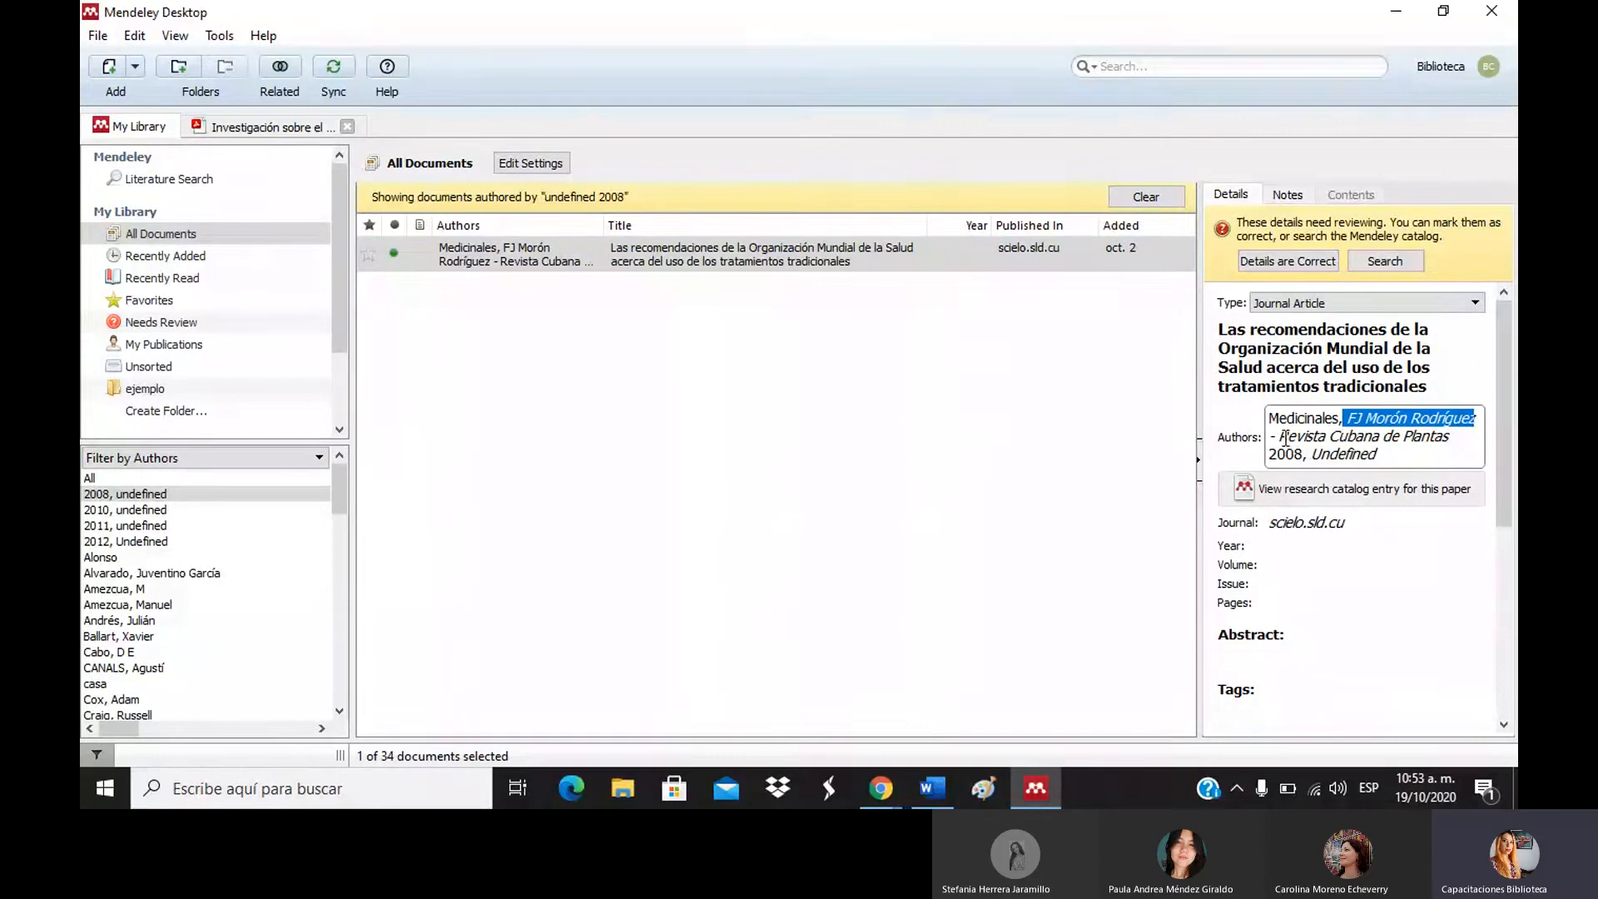
{"action": "left_click_drag", "start_coordinate": [1285, 437], "coordinate": [1455, 432]}
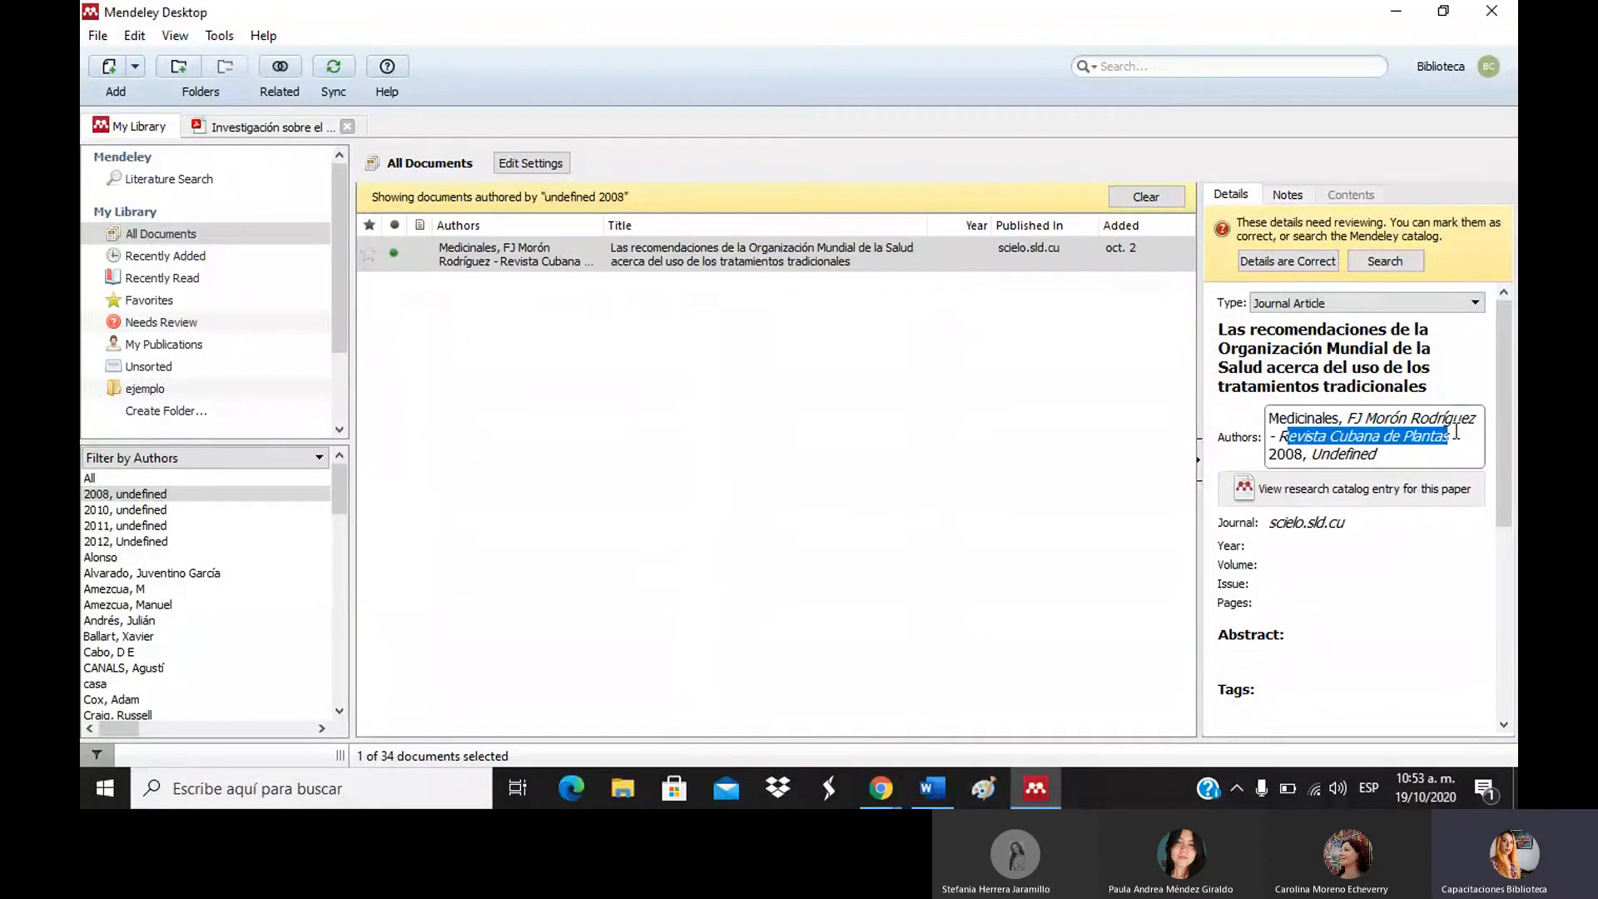
{"action": "left_click_drag", "start_coordinate": [1268, 454], "coordinate": [1309, 457]}
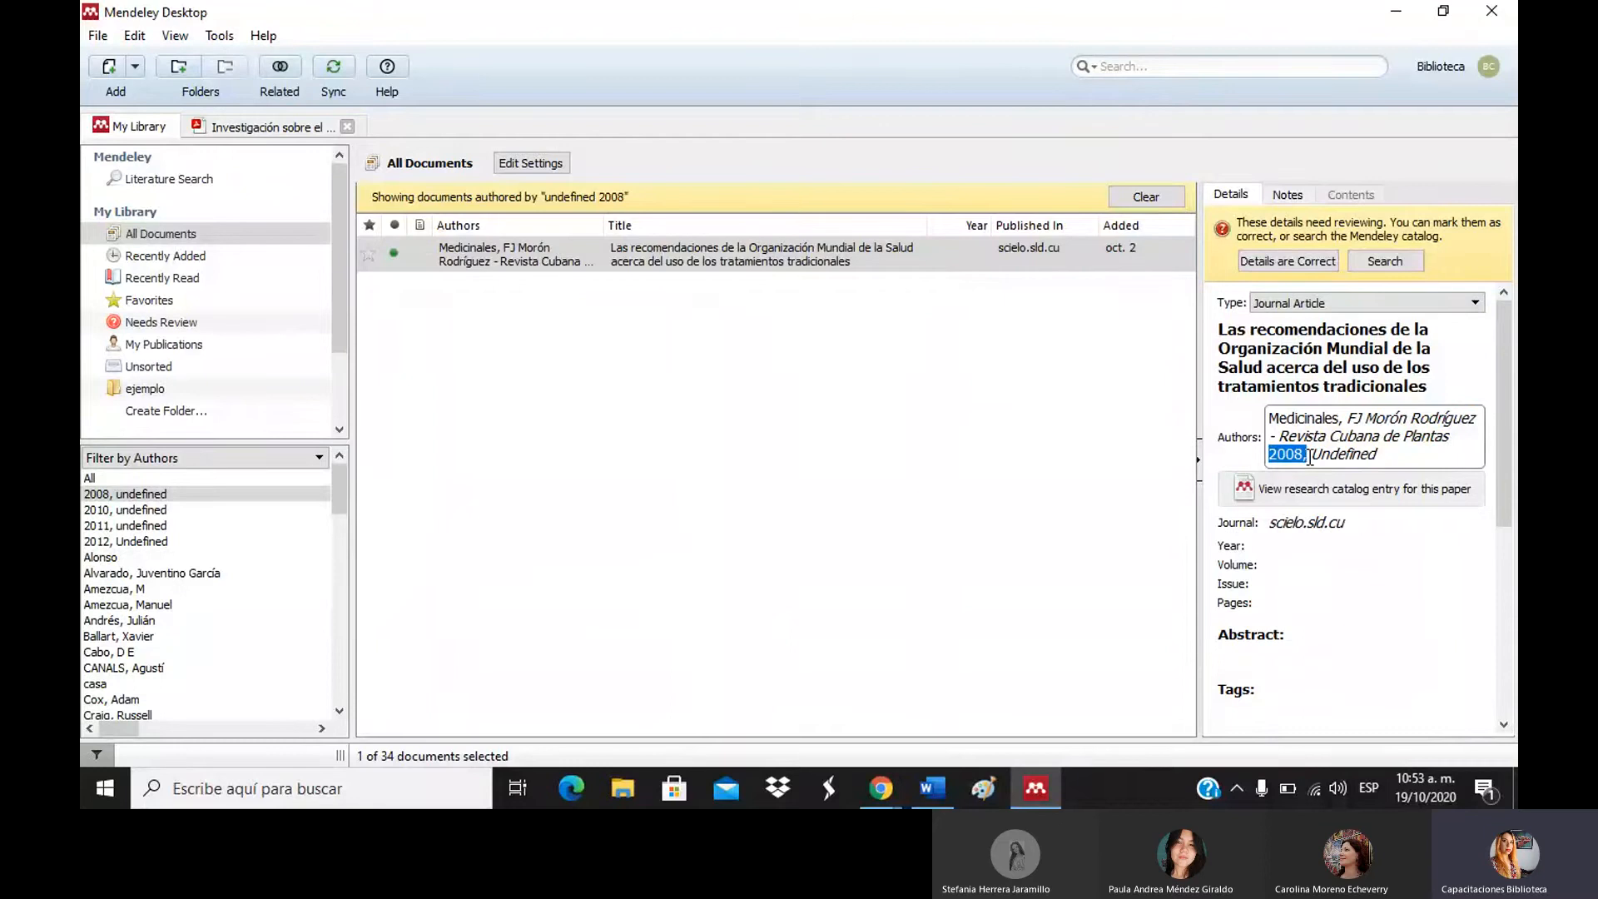
{"action": "left_click", "coordinate": [1255, 539]}
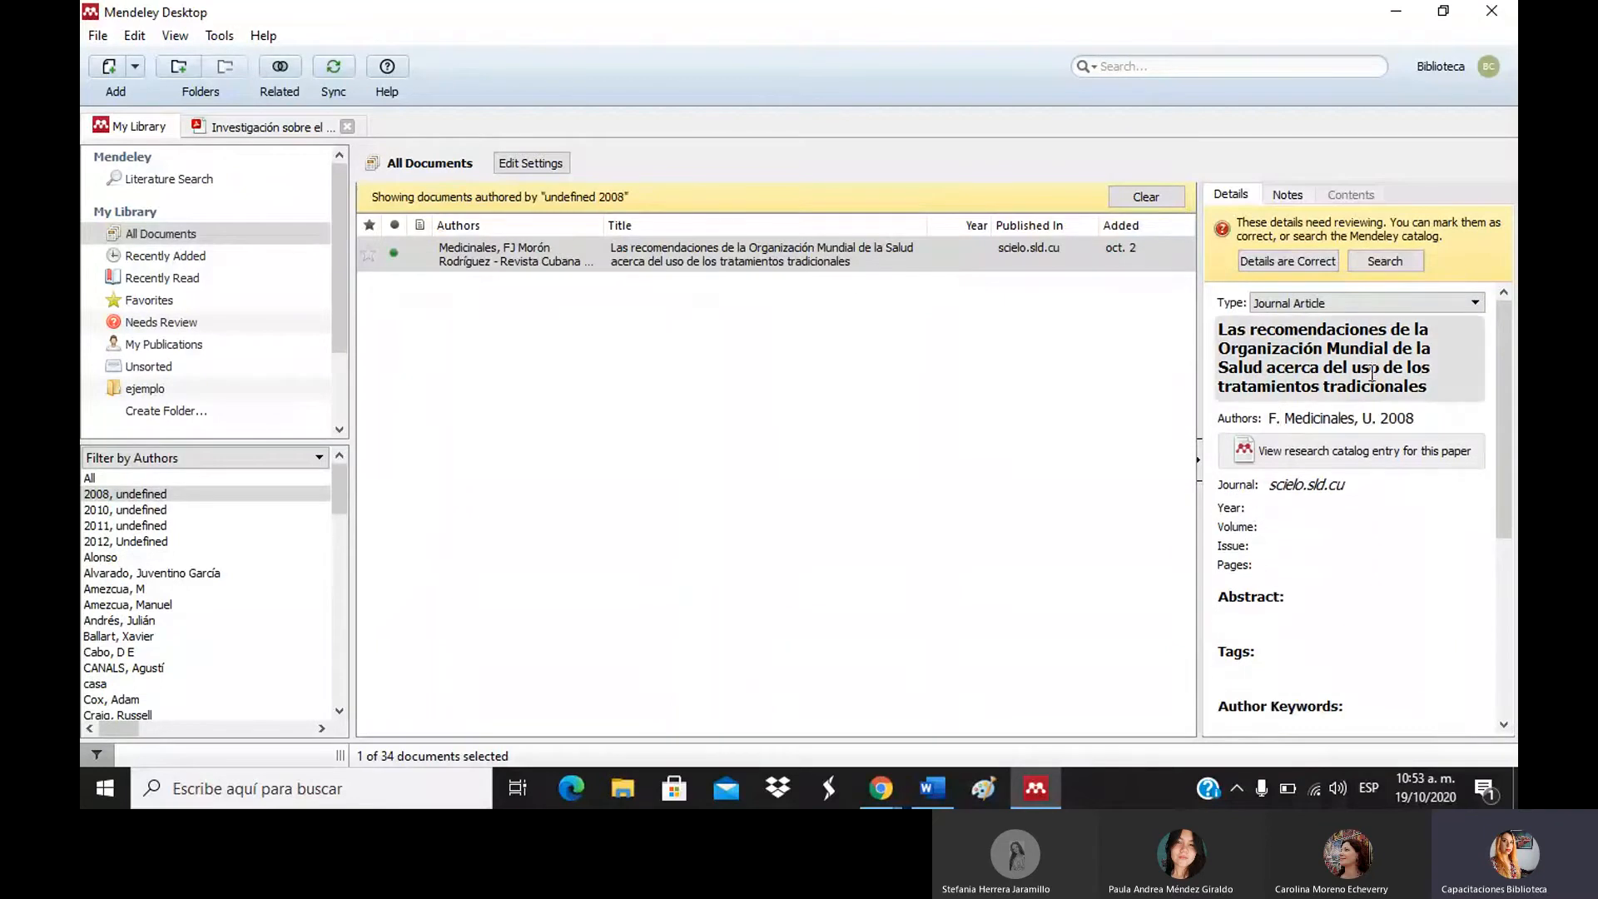
{"action": "left_click", "coordinate": [1360, 416]}
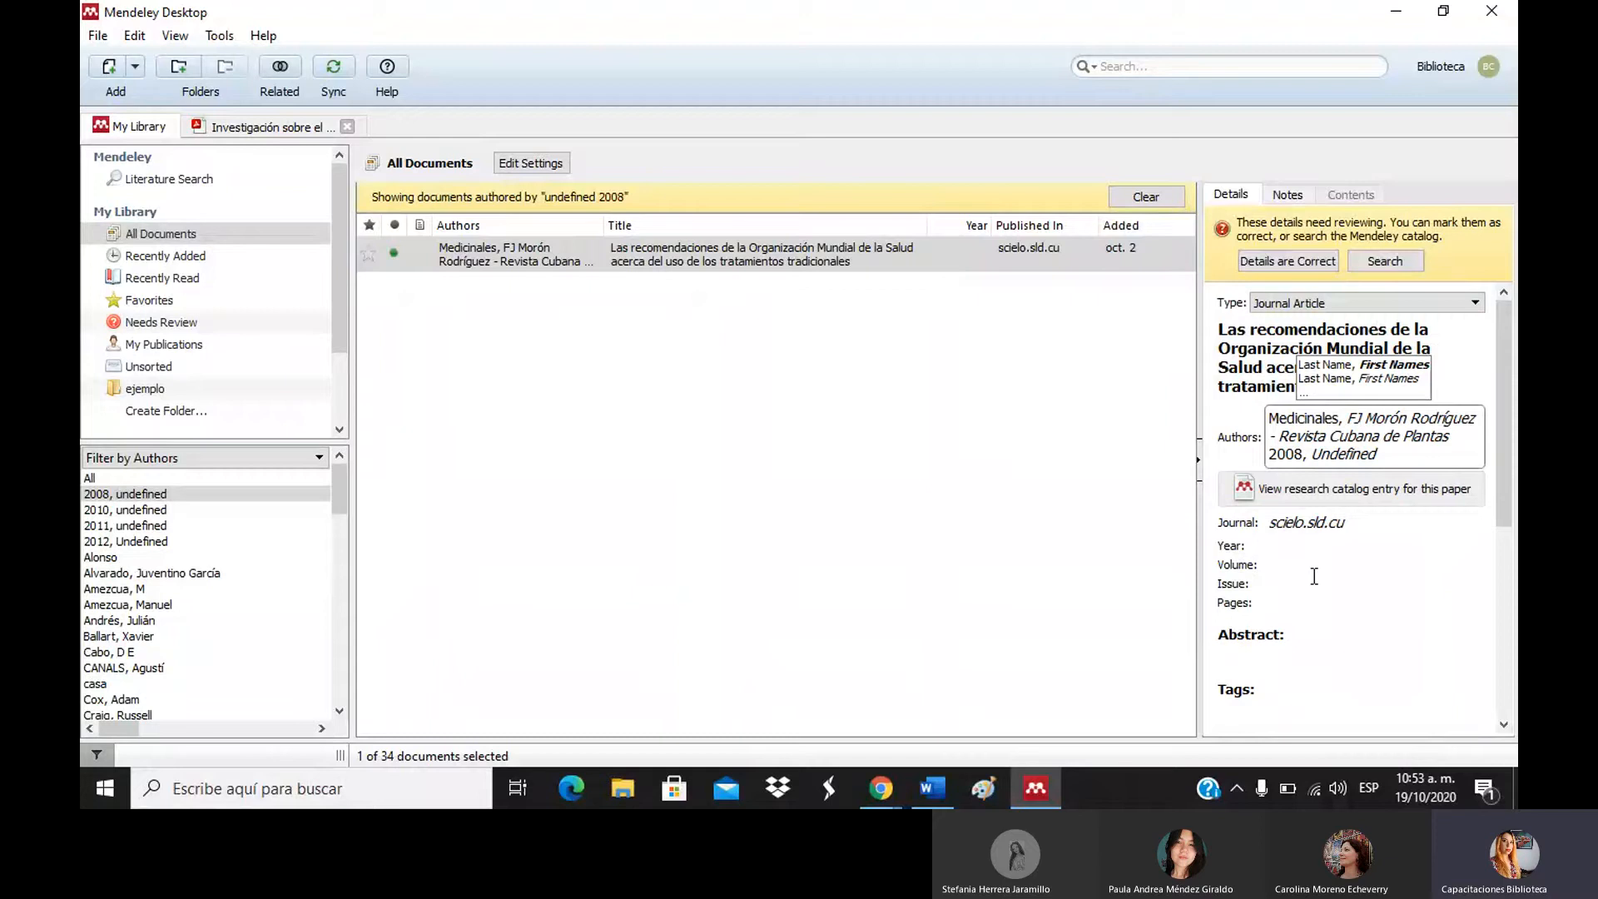
{"action": "left_click", "coordinate": [556, 427]}
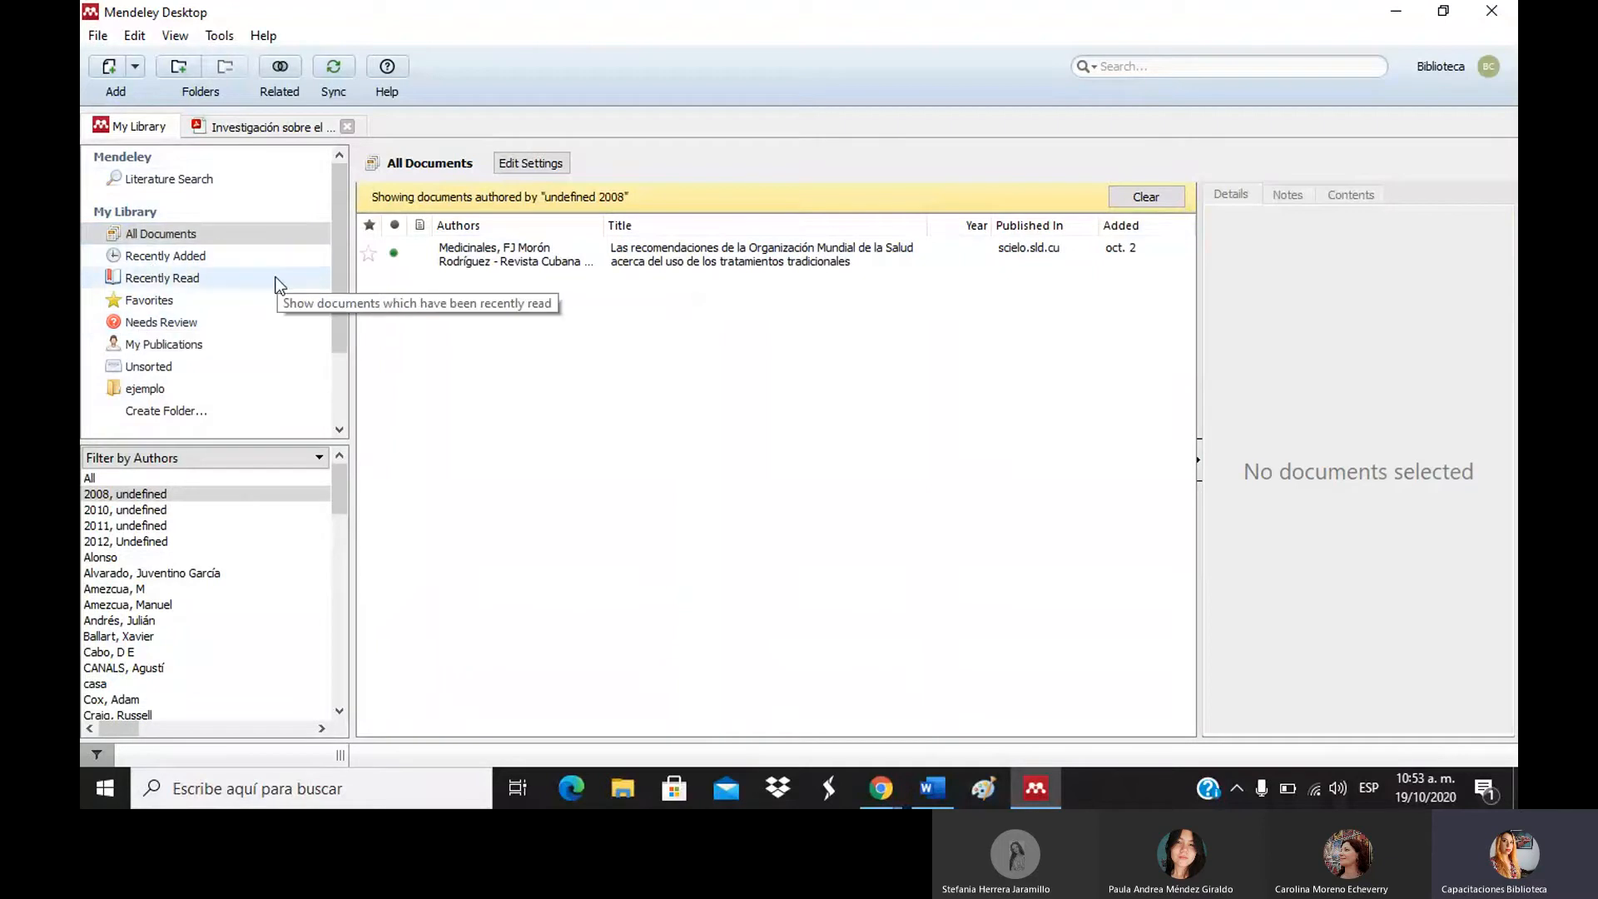
Reset the author filter to All, glance at Recently Added, Recently Read, Favorites, then All Documents.
{"action": "left_click", "coordinate": [221, 235]}
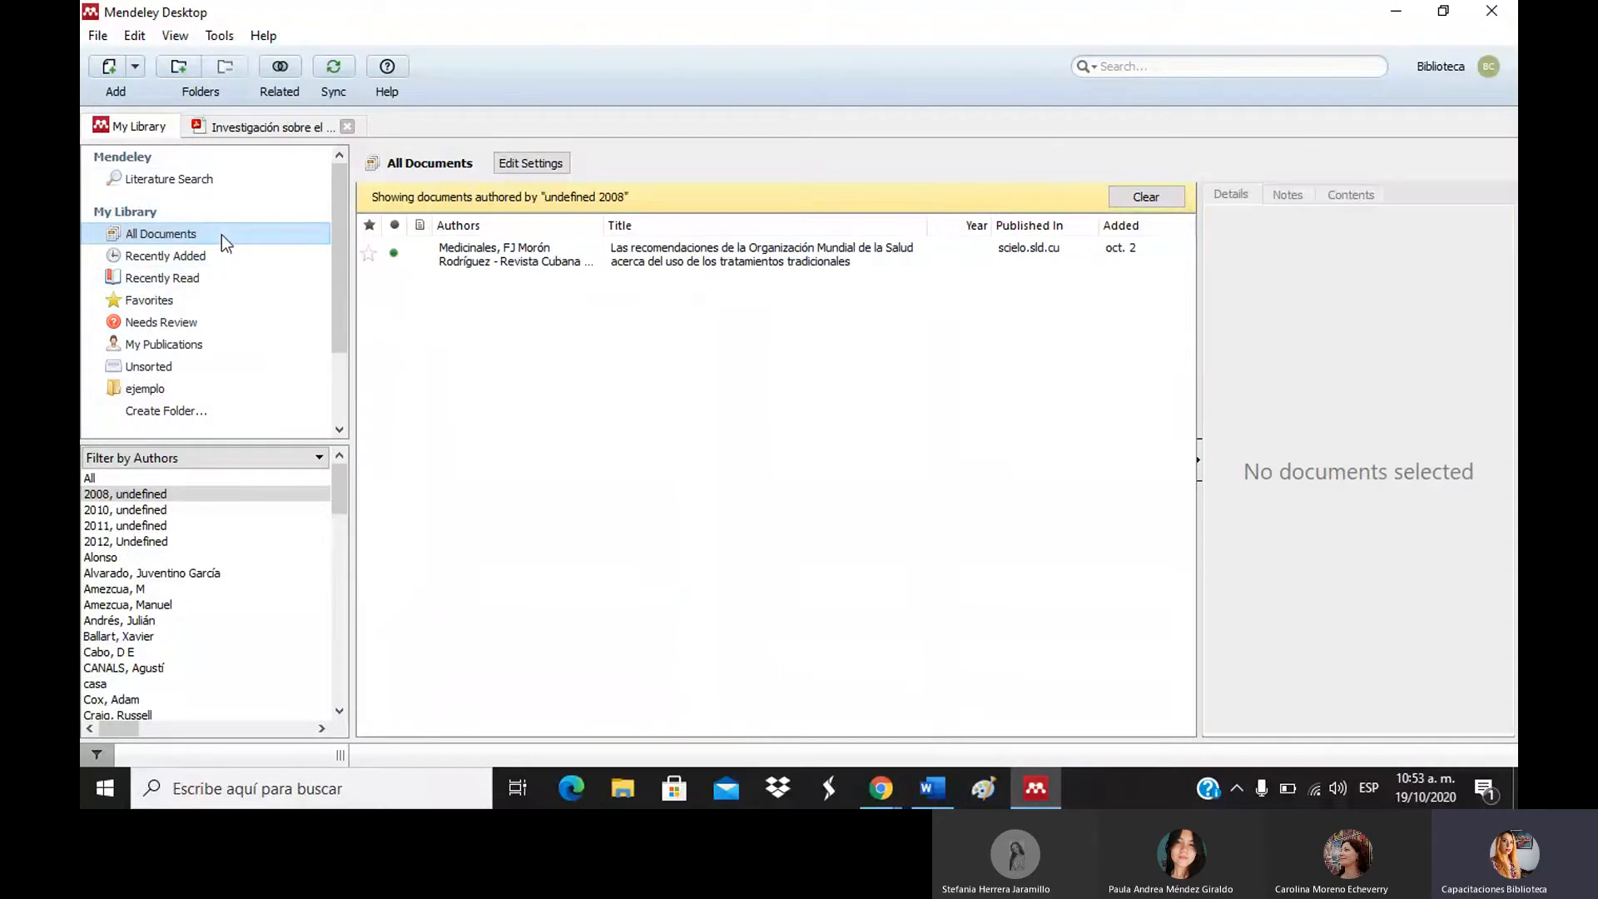
{"action": "left_click", "coordinate": [133, 480]}
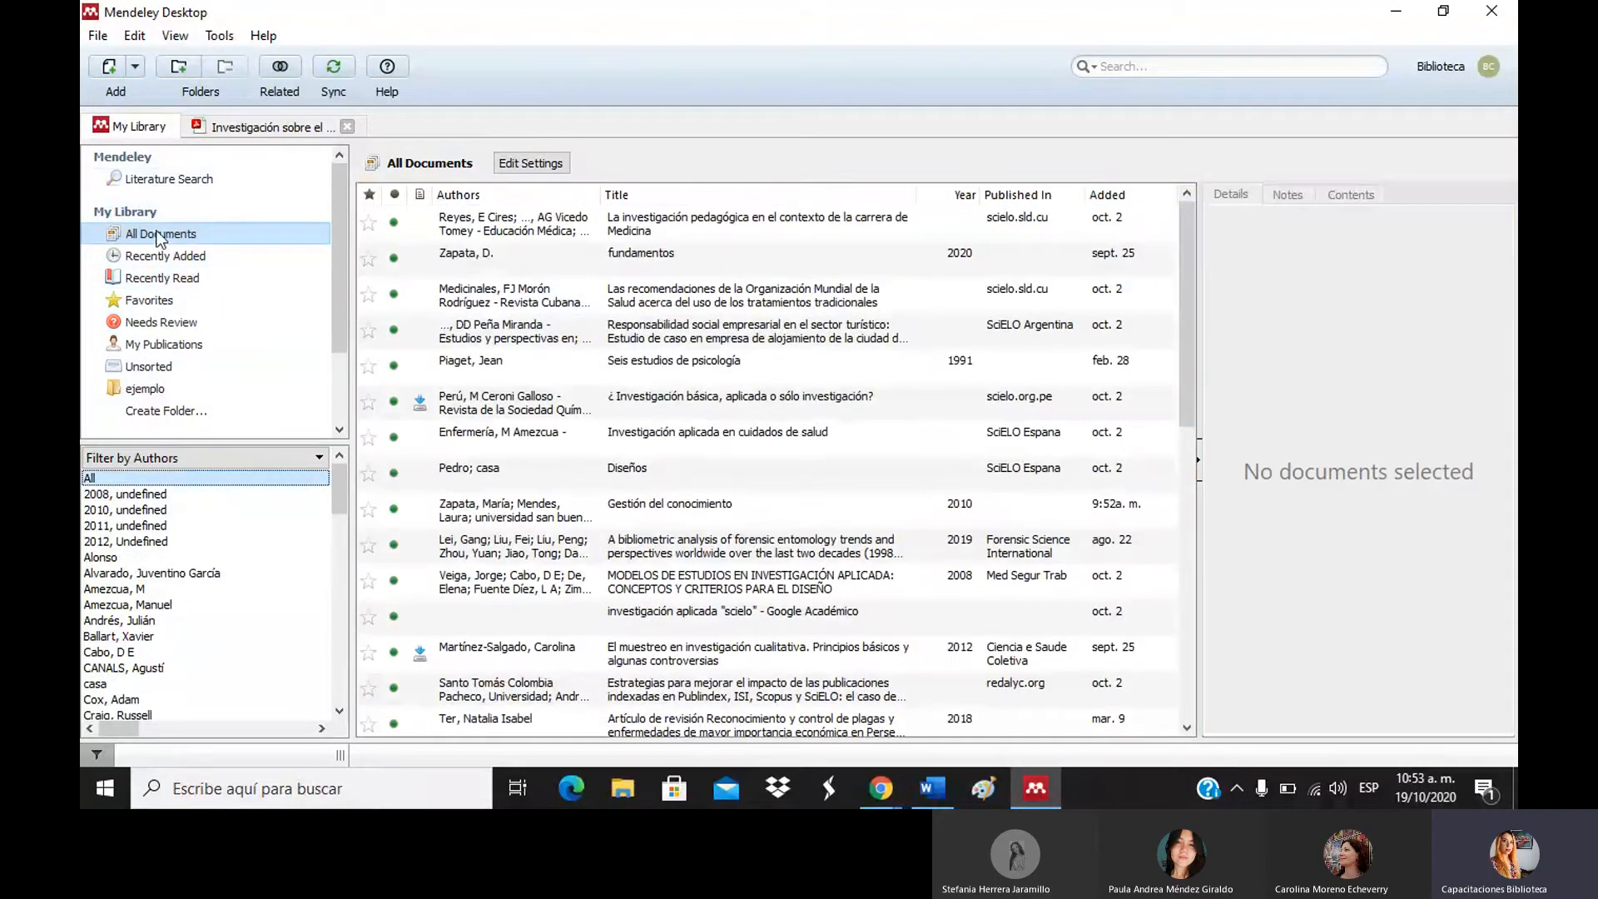
{"action": "left_click", "coordinate": [196, 249]}
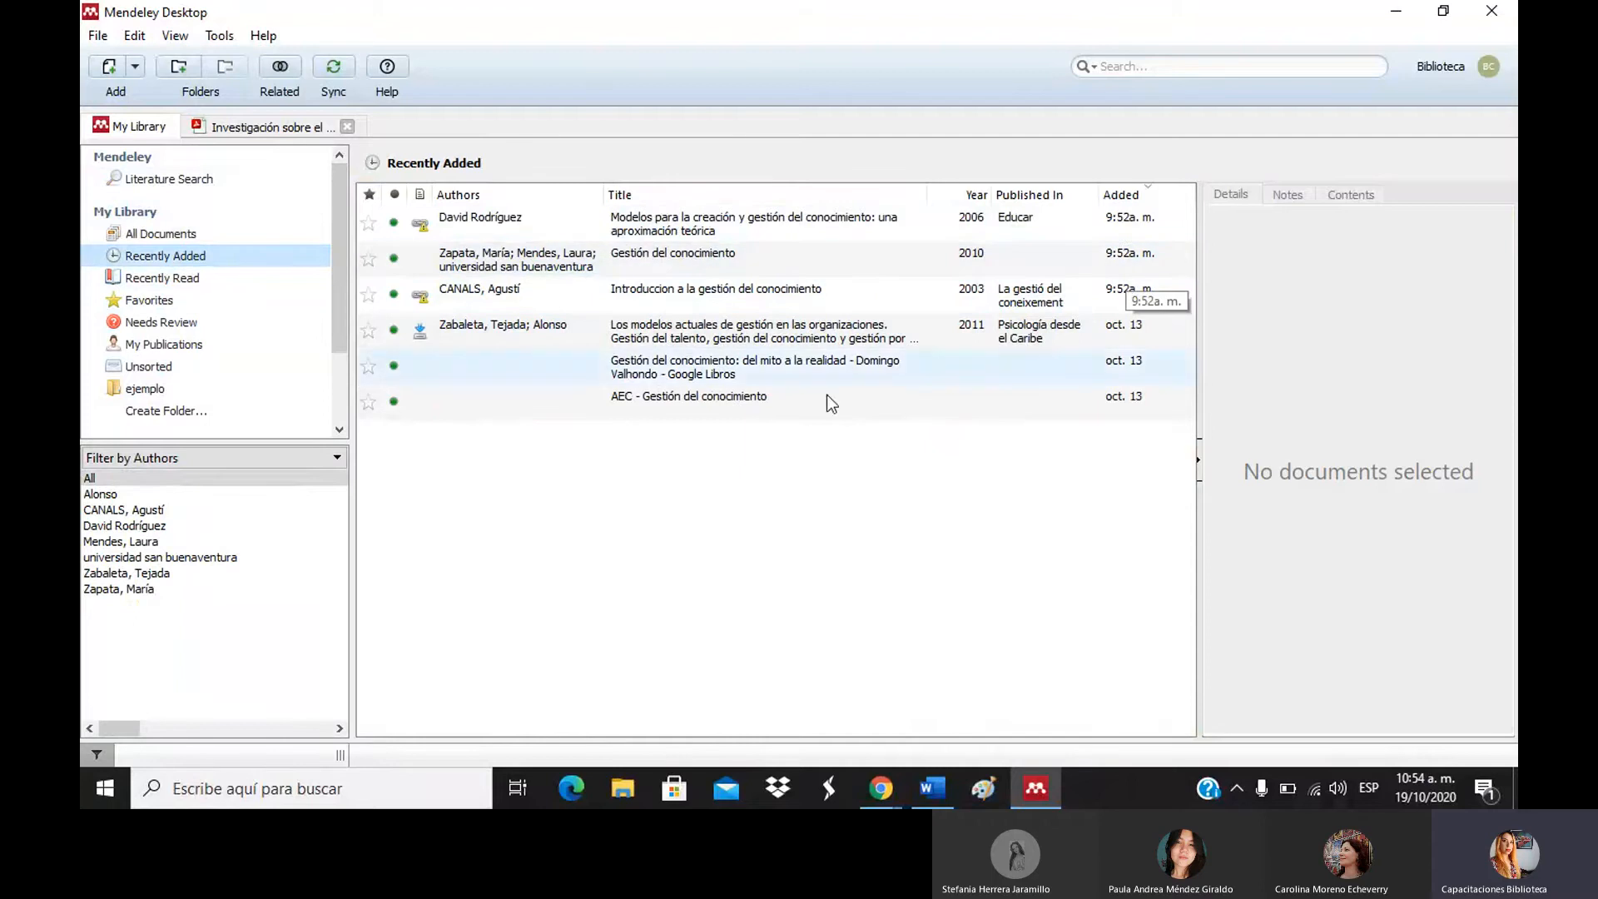
{"action": "left_click", "coordinate": [169, 278]}
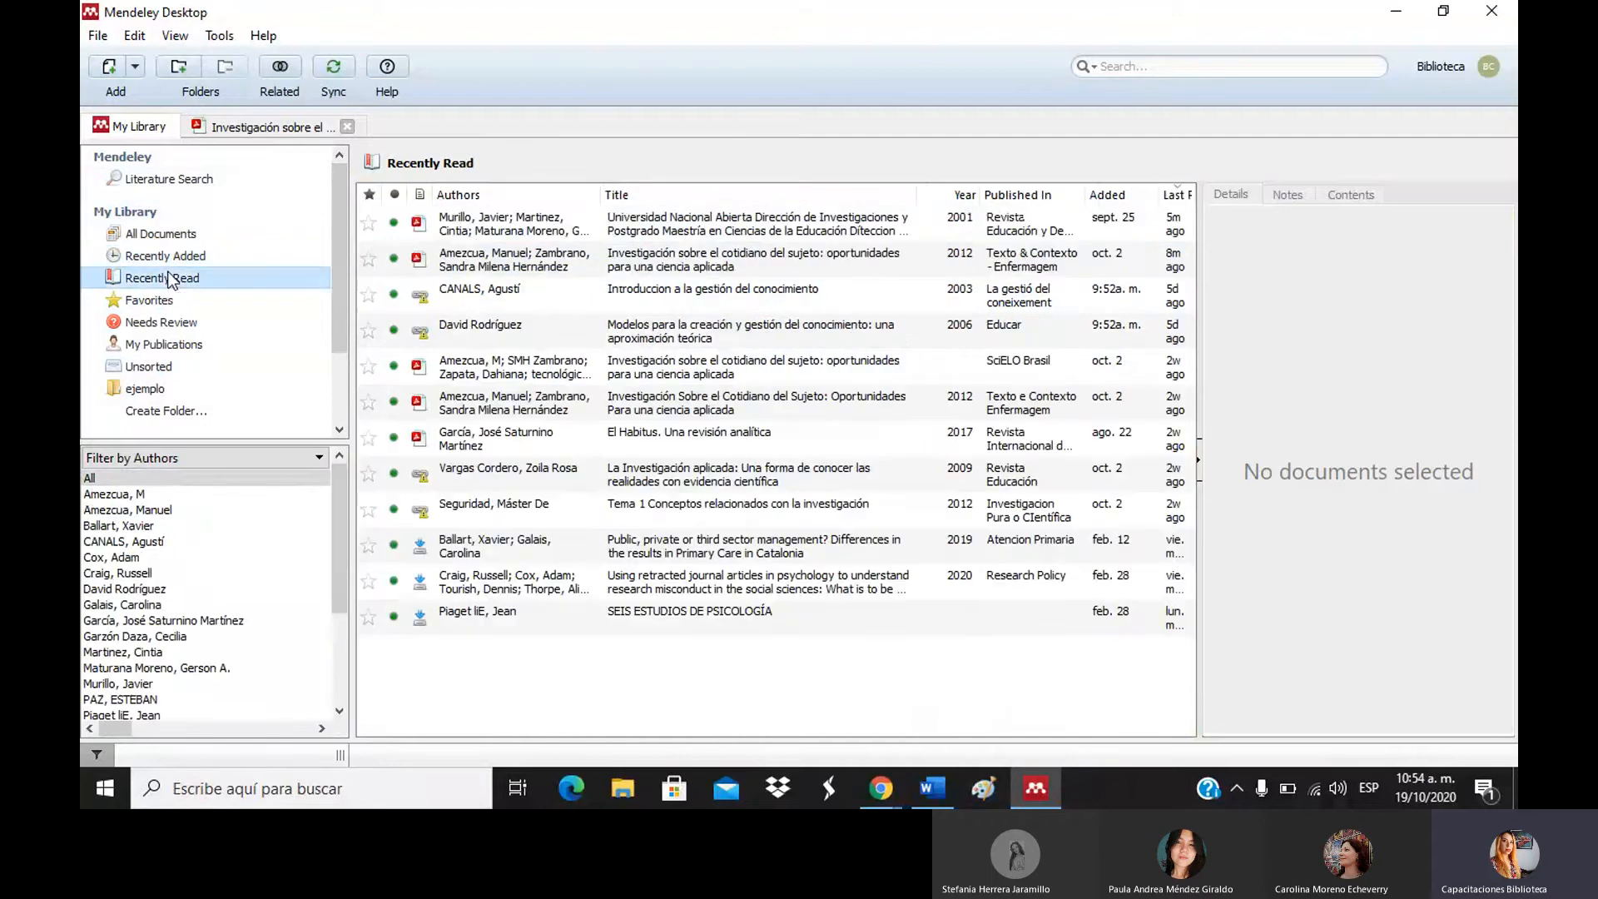
{"action": "left_click", "coordinate": [168, 300]}
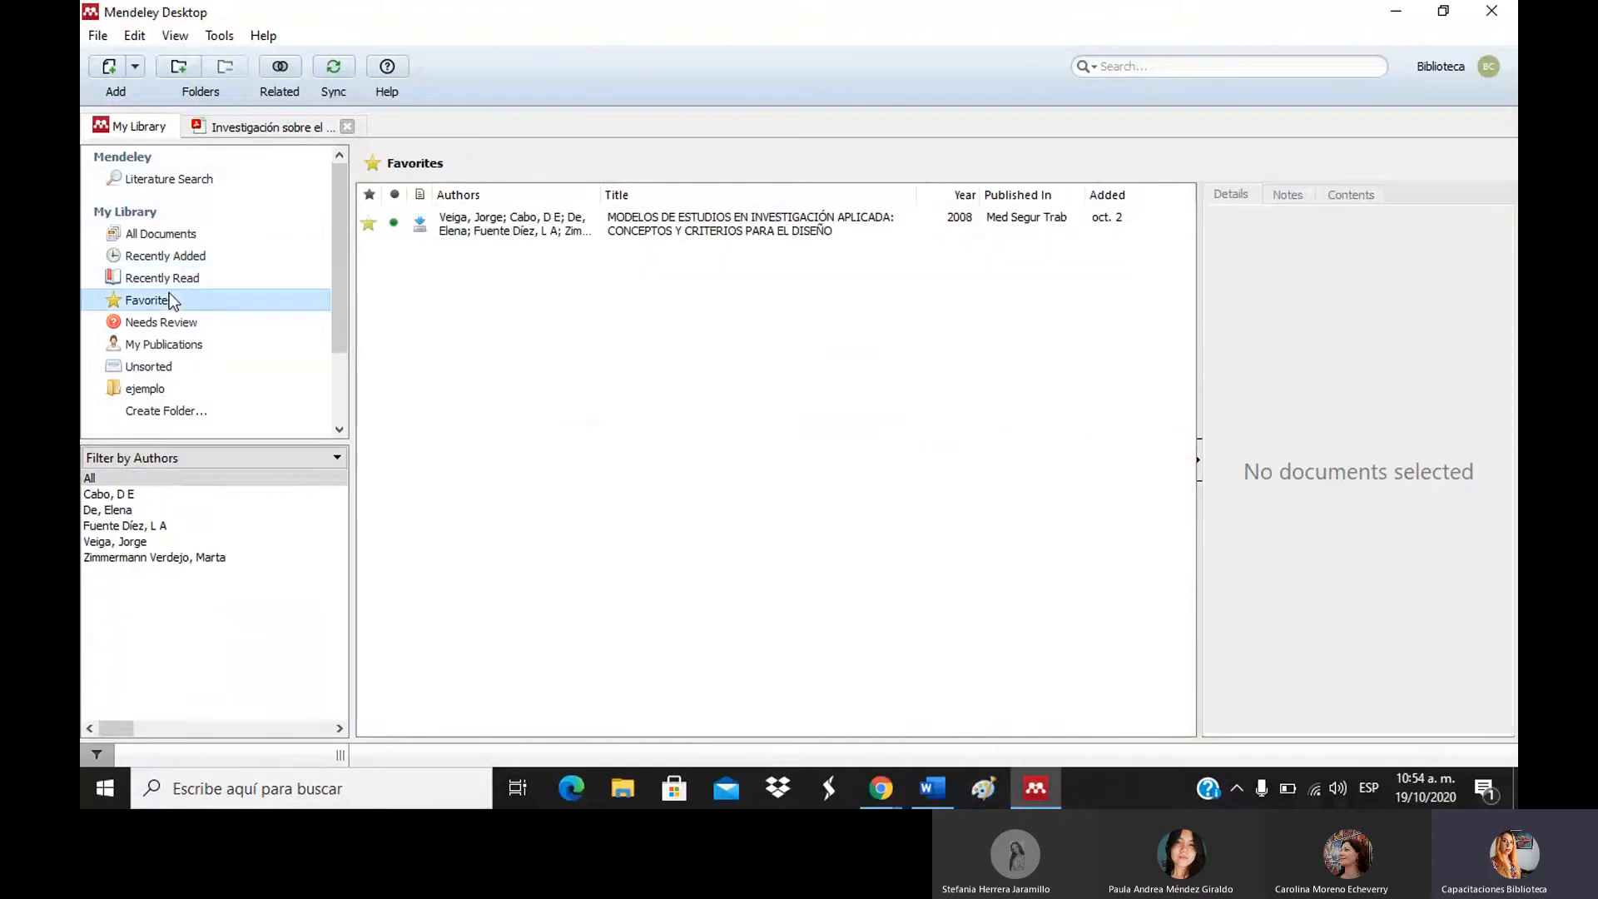
{"action": "left_click", "coordinate": [162, 234]}
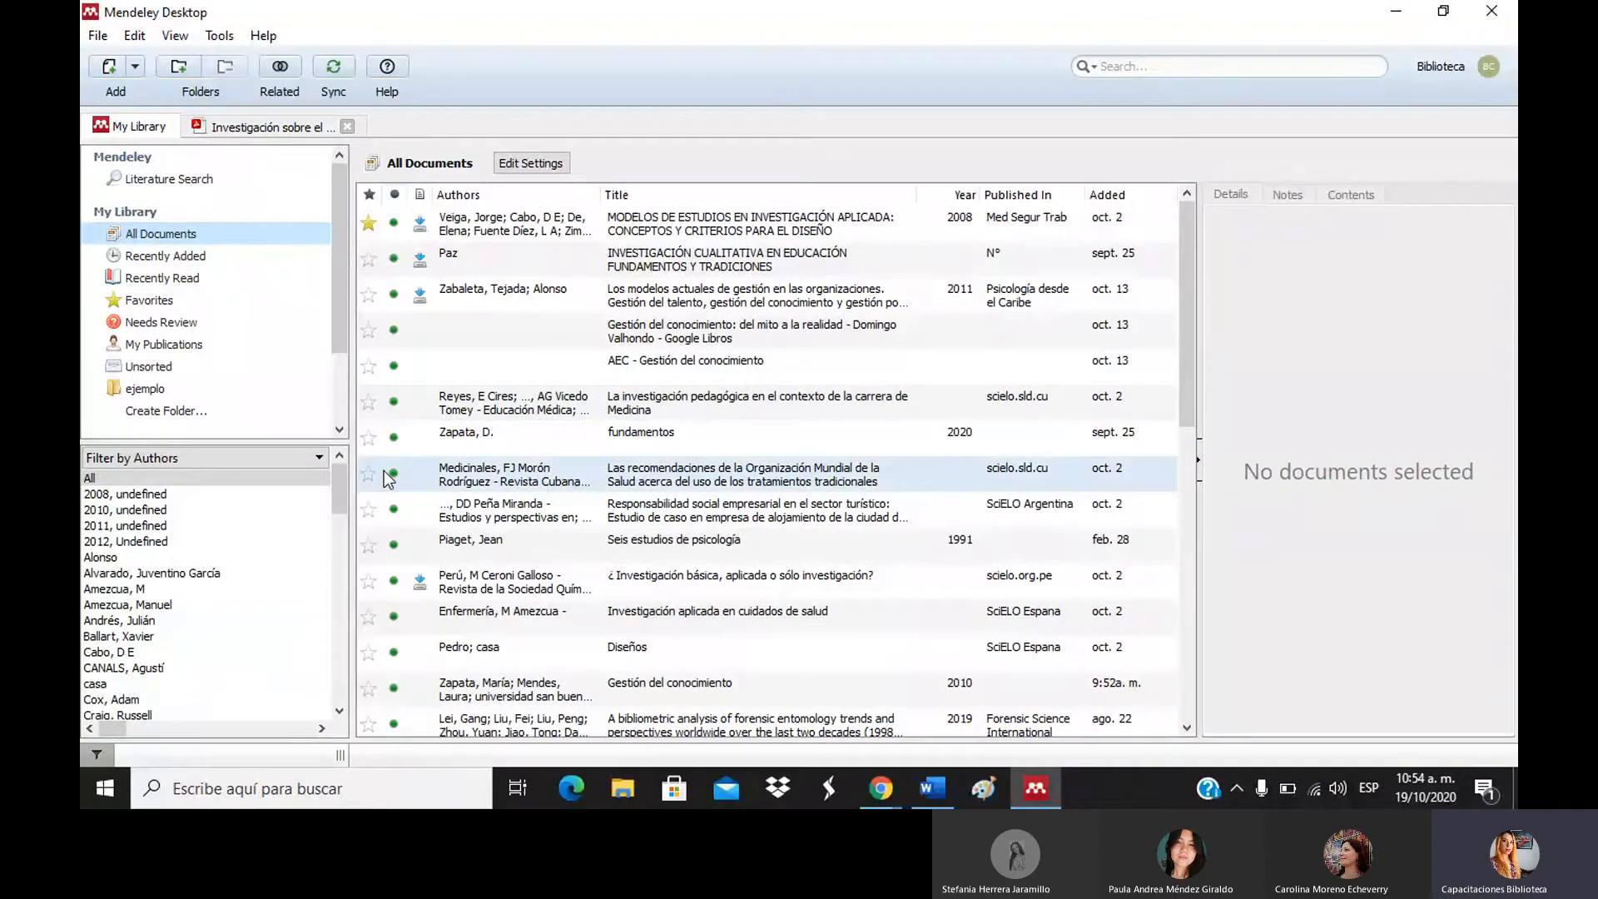
Star the mathematics didactics paper and the Murillo document, check Favorites, then show the ejemplo folder.
{"action": "left_click", "coordinate": [1190, 567]}
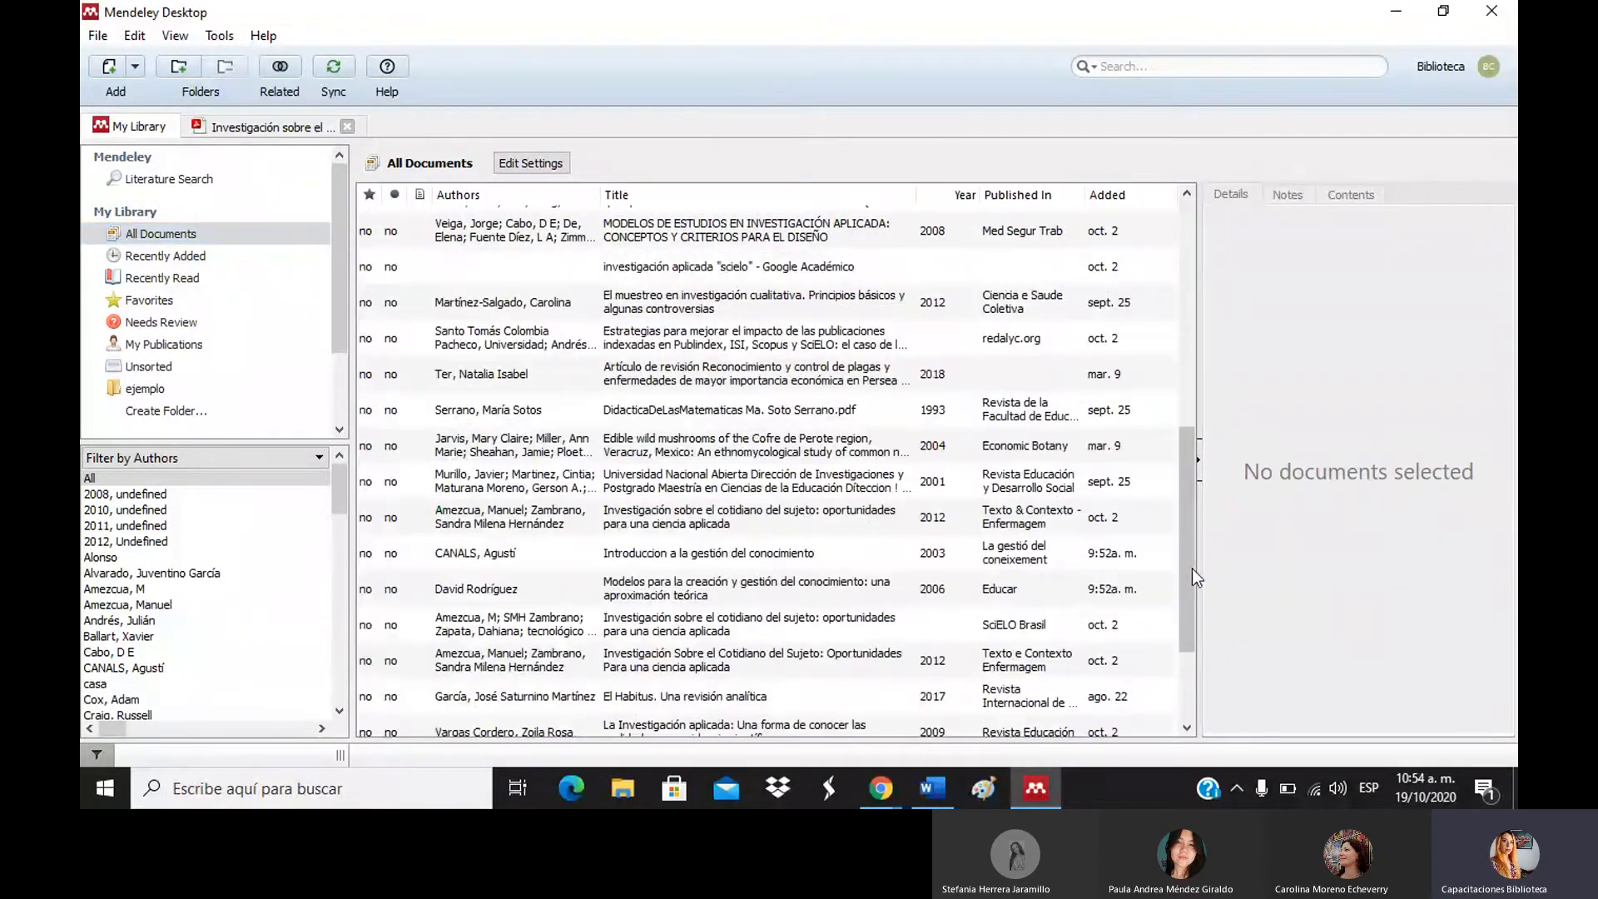
{"action": "left_click", "coordinate": [367, 425]}
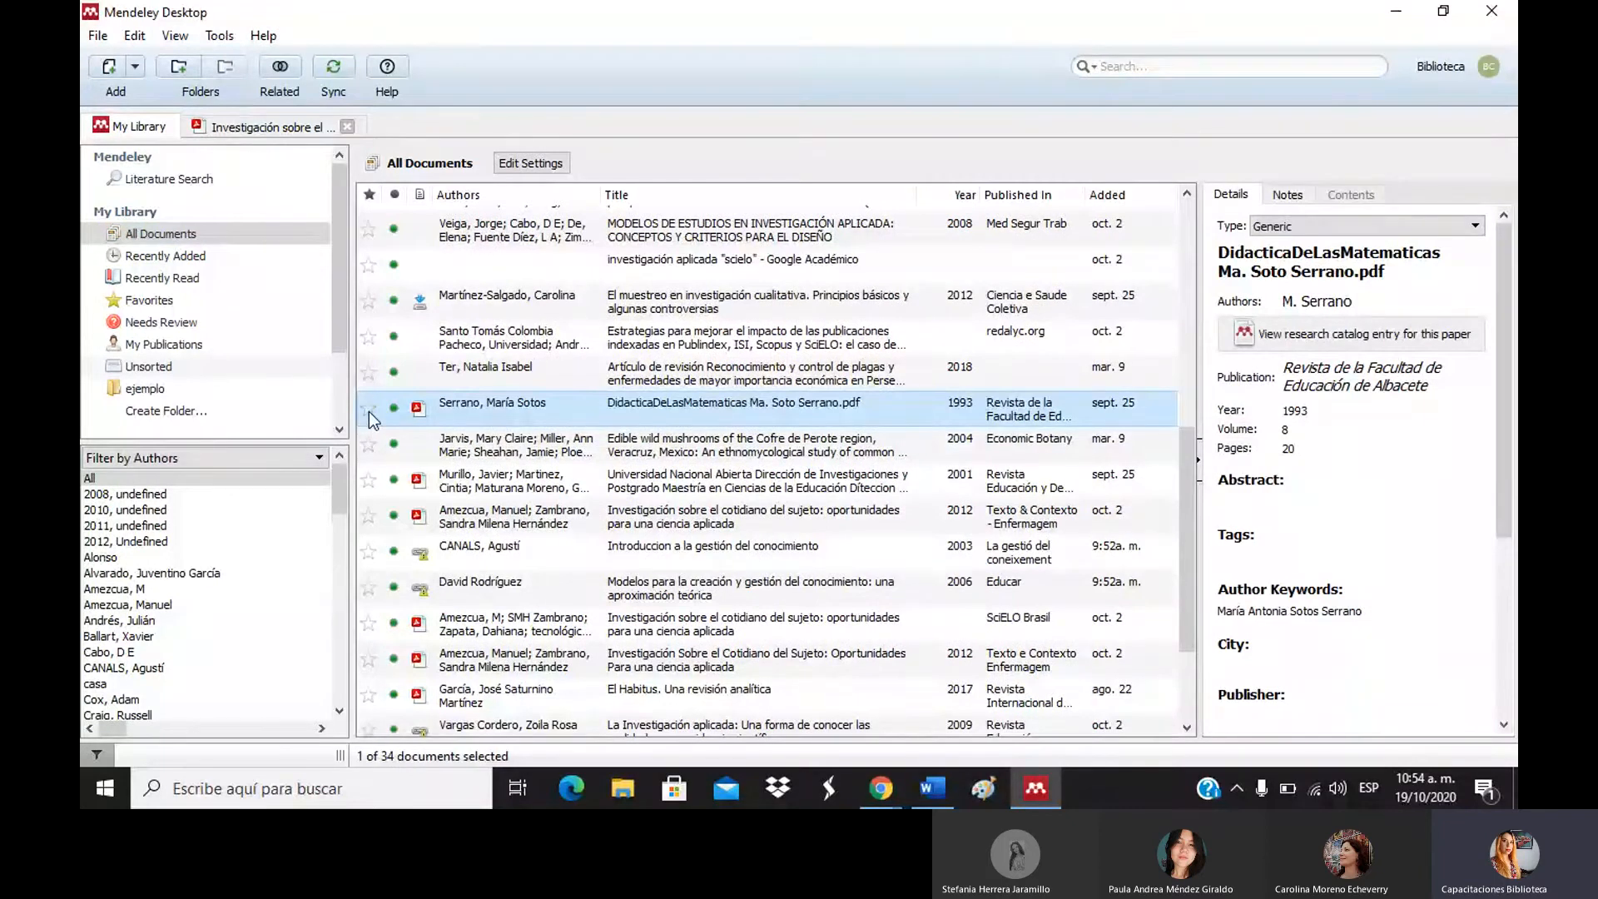
{"action": "left_click", "coordinate": [368, 408]}
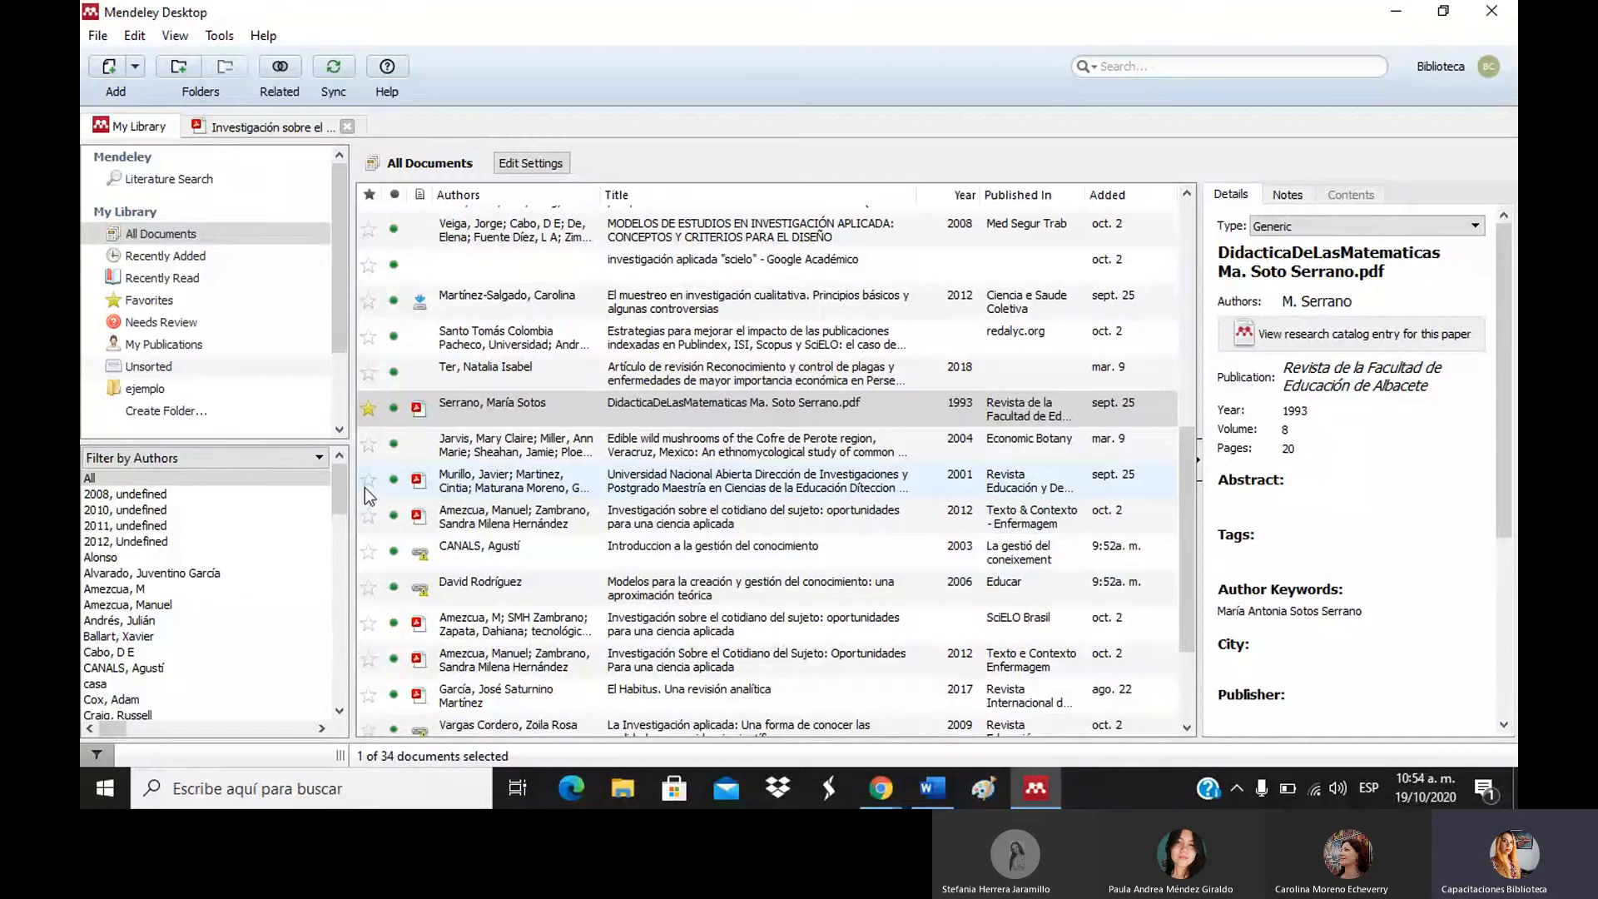
{"action": "left_click", "coordinate": [368, 481]}
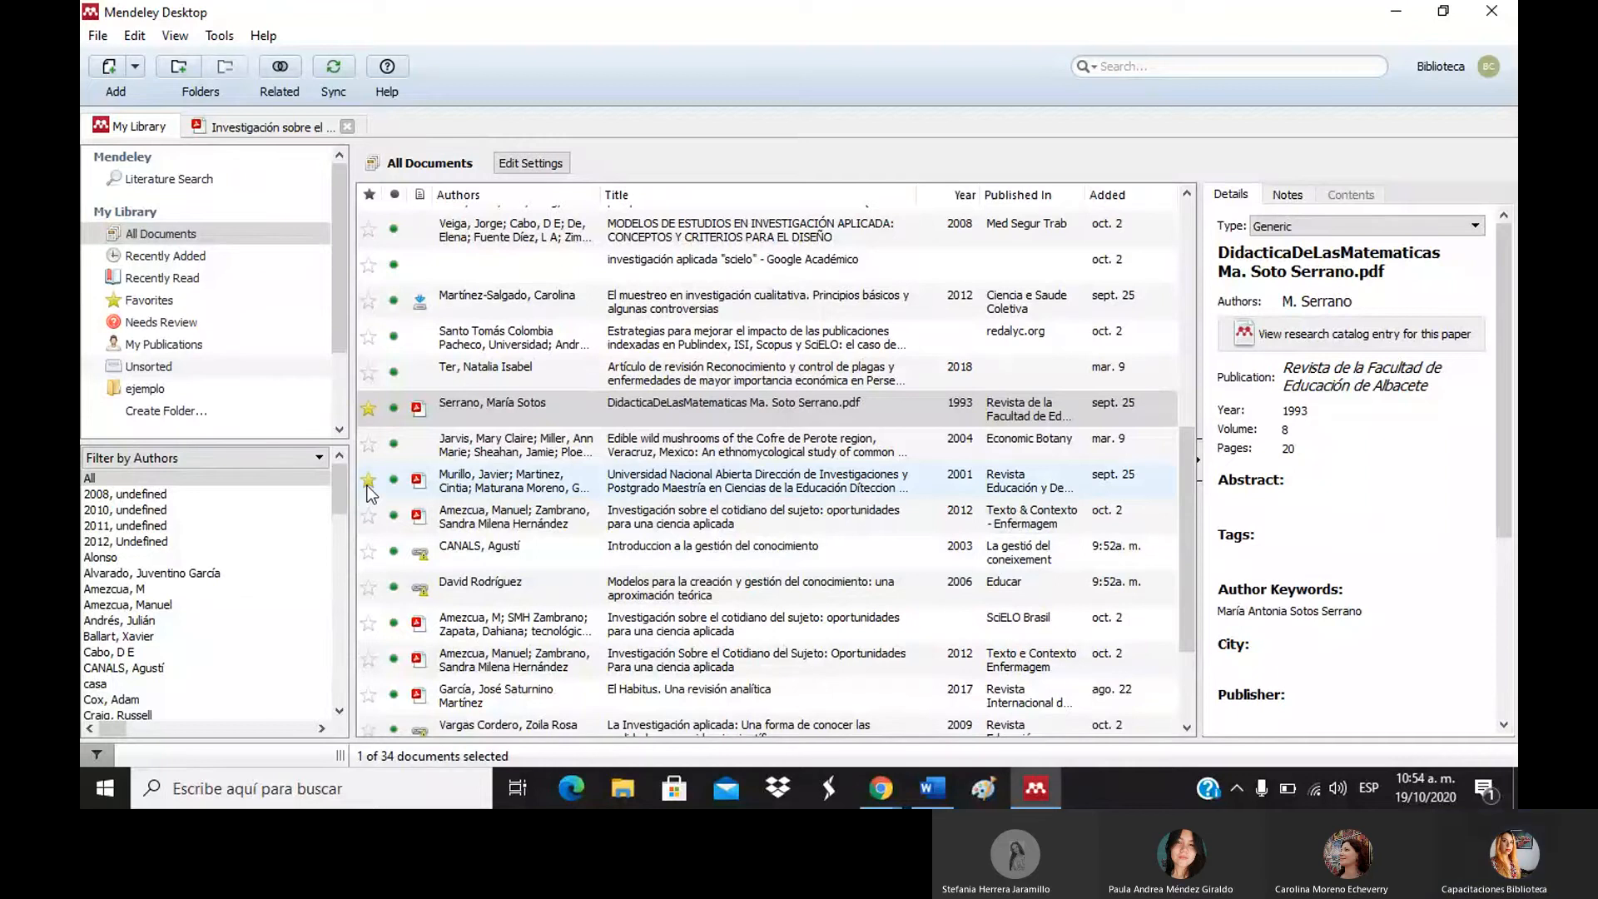
{"action": "left_click", "coordinate": [152, 303]}
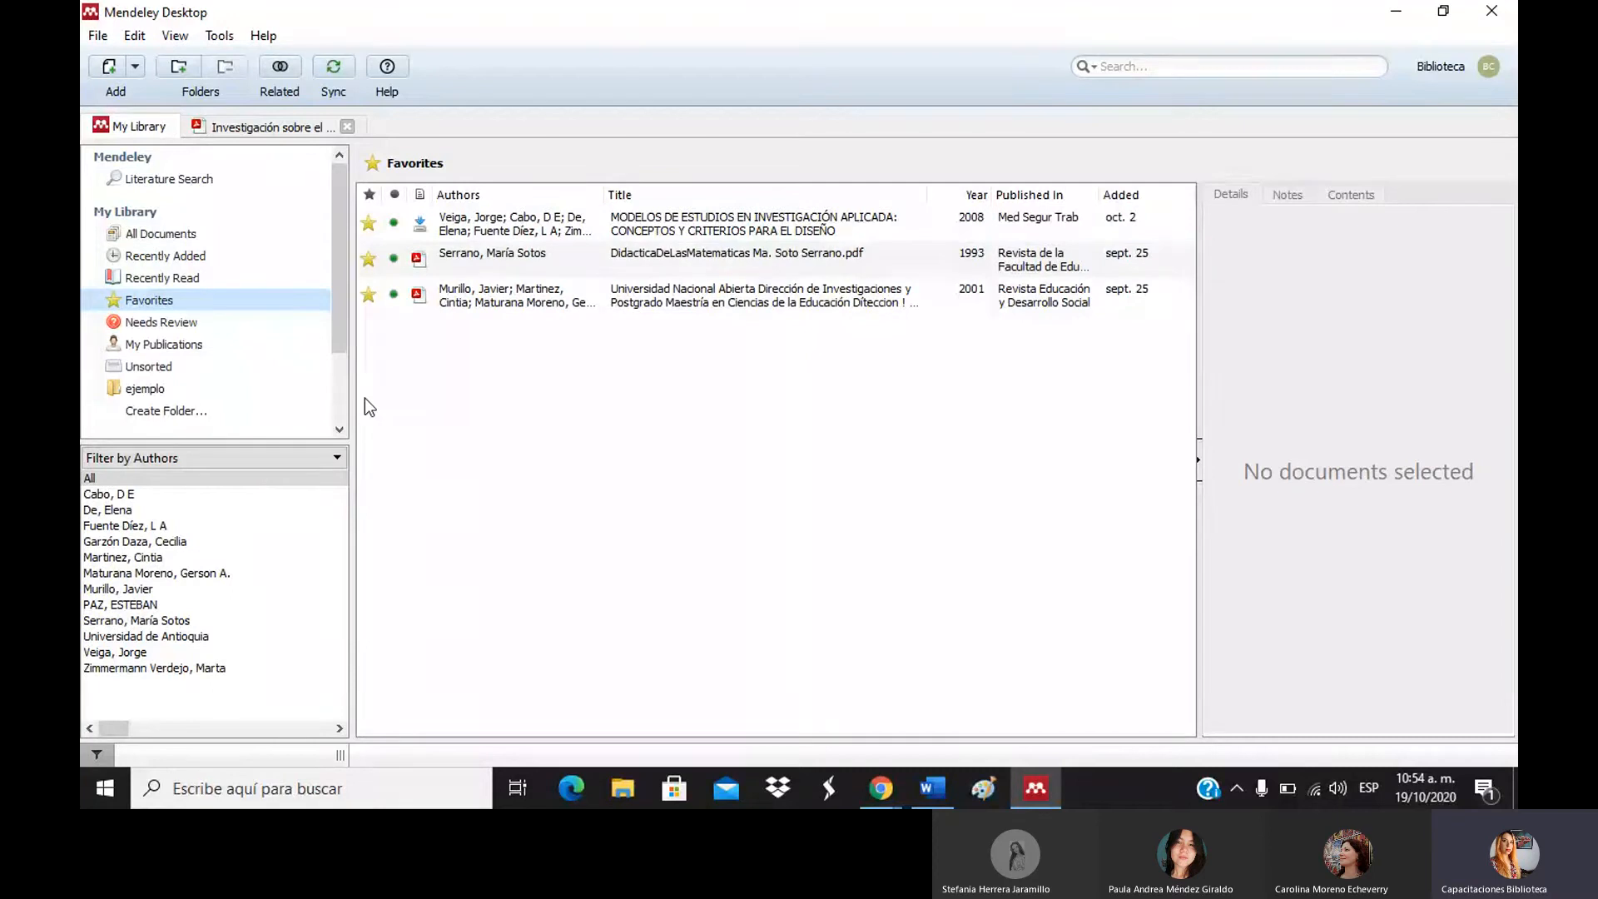
{"action": "left_click", "coordinate": [146, 389]}
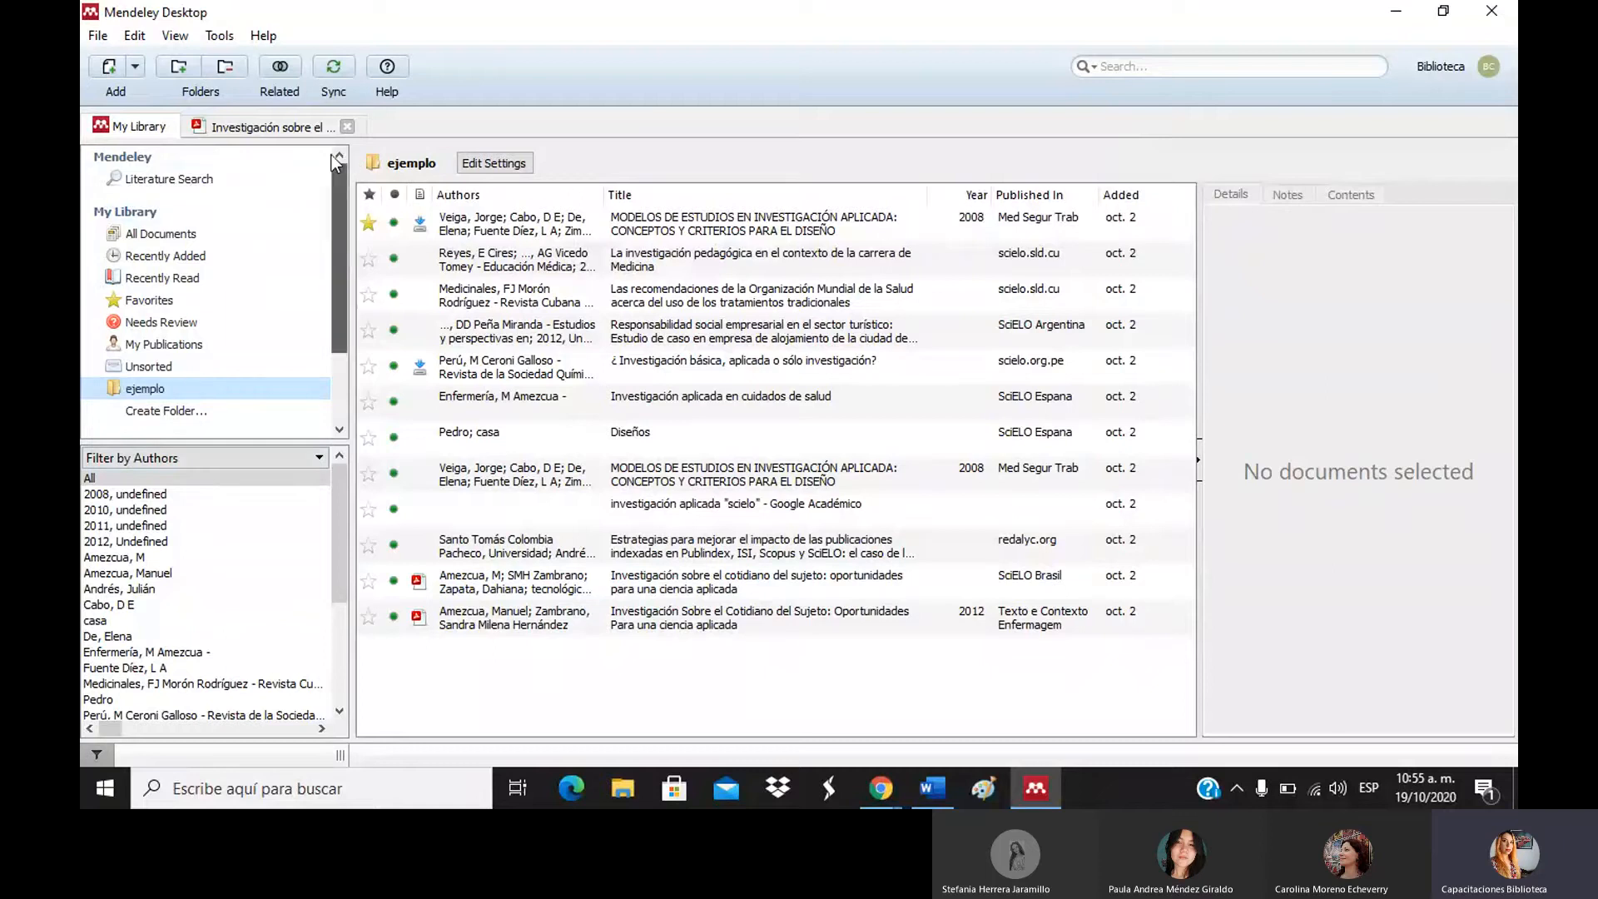
Return to All Documents and open the Add button's dropdown.
{"action": "left_click", "coordinate": [167, 233]}
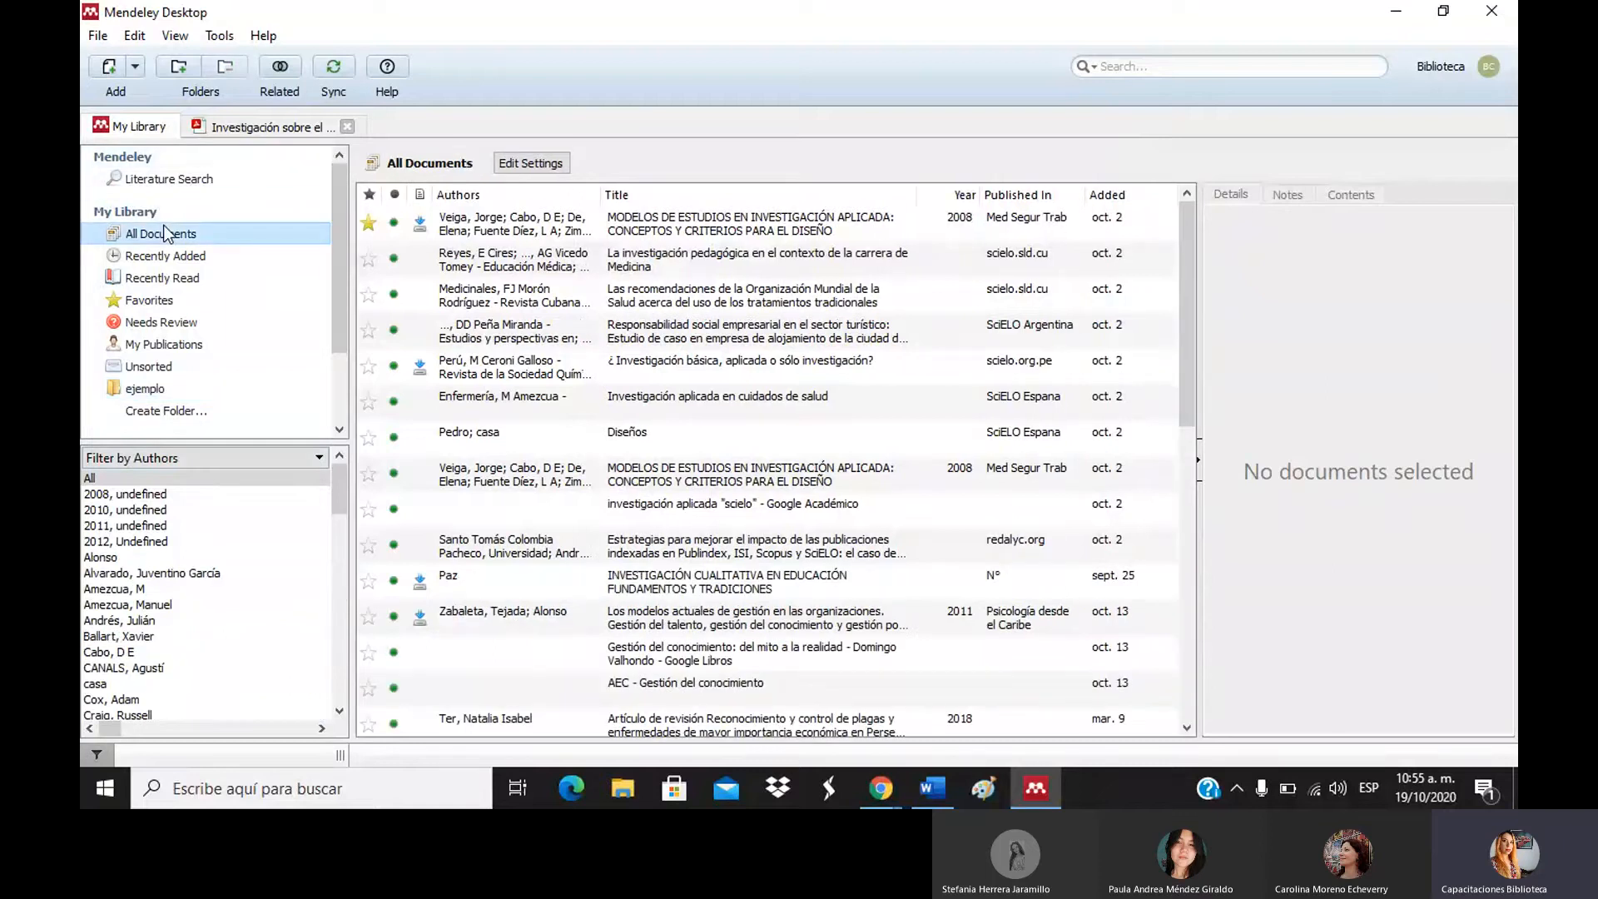
{"action": "left_click", "coordinate": [133, 66]}
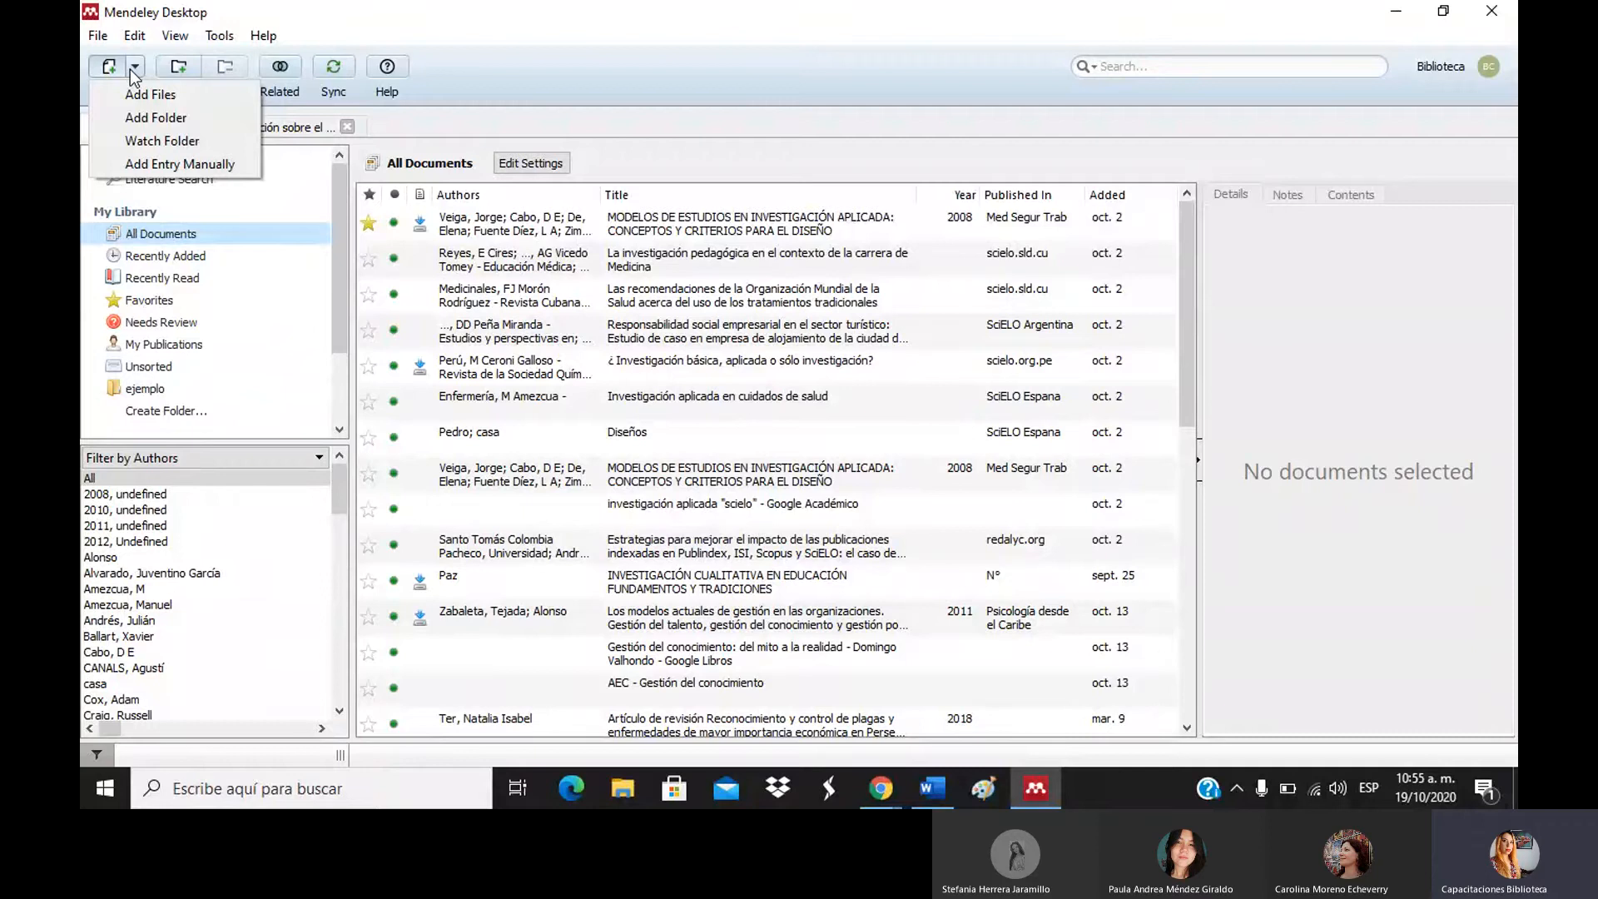
Start a manually entered reference, keeping Journal Article as its type.
{"action": "left_click", "coordinate": [208, 165]}
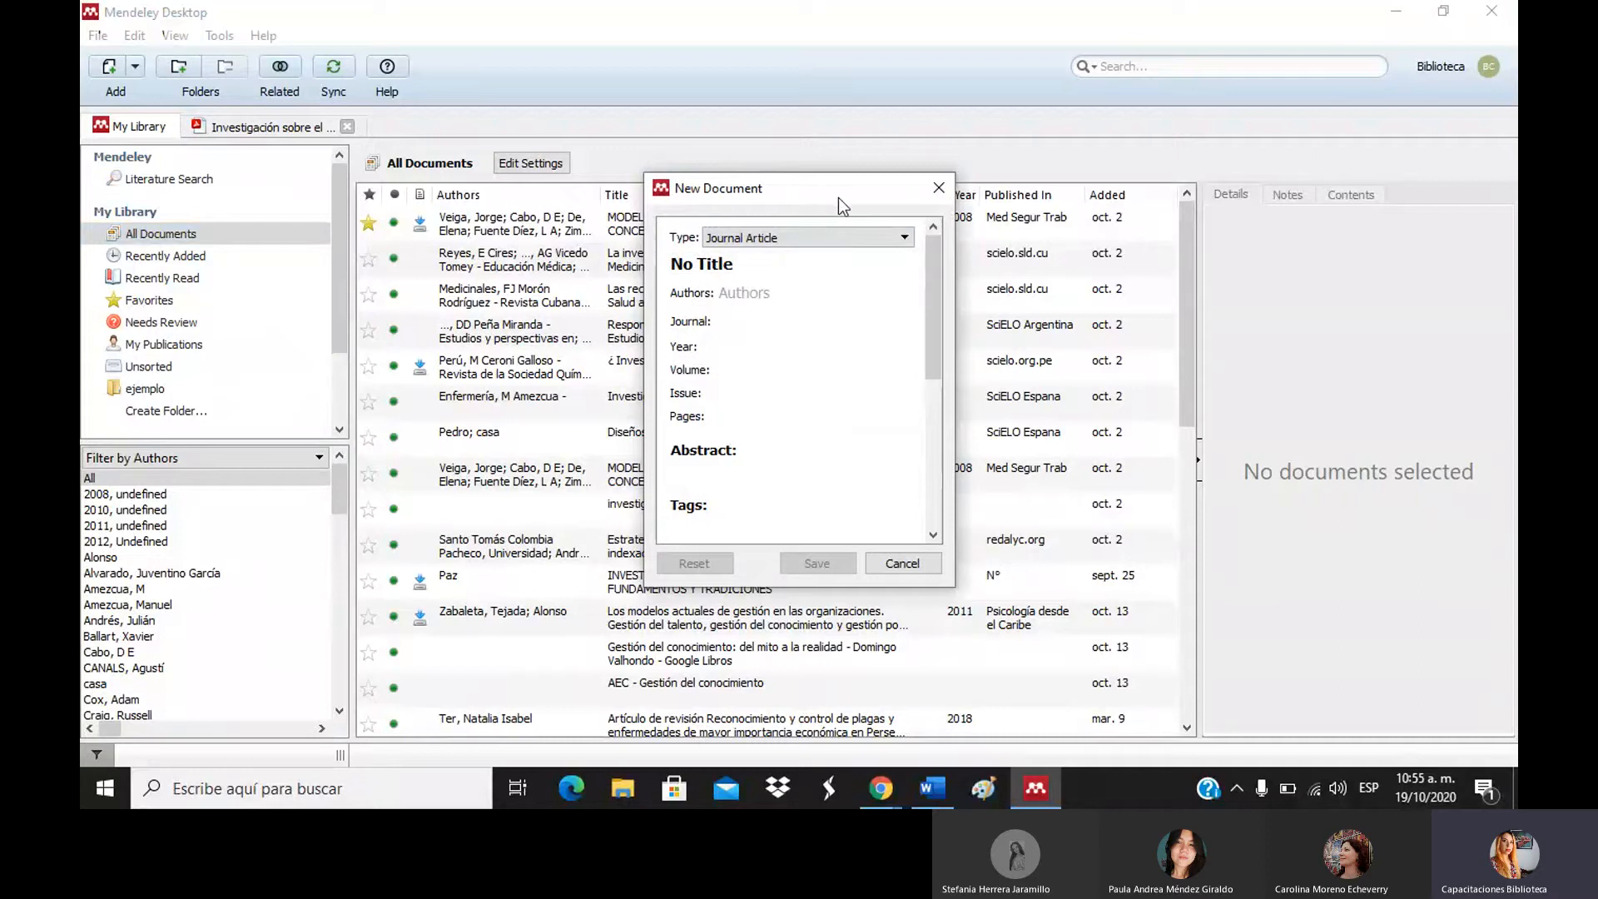
{"action": "left_click_drag", "start_coordinate": [817, 197], "coordinate": [877, 203]}
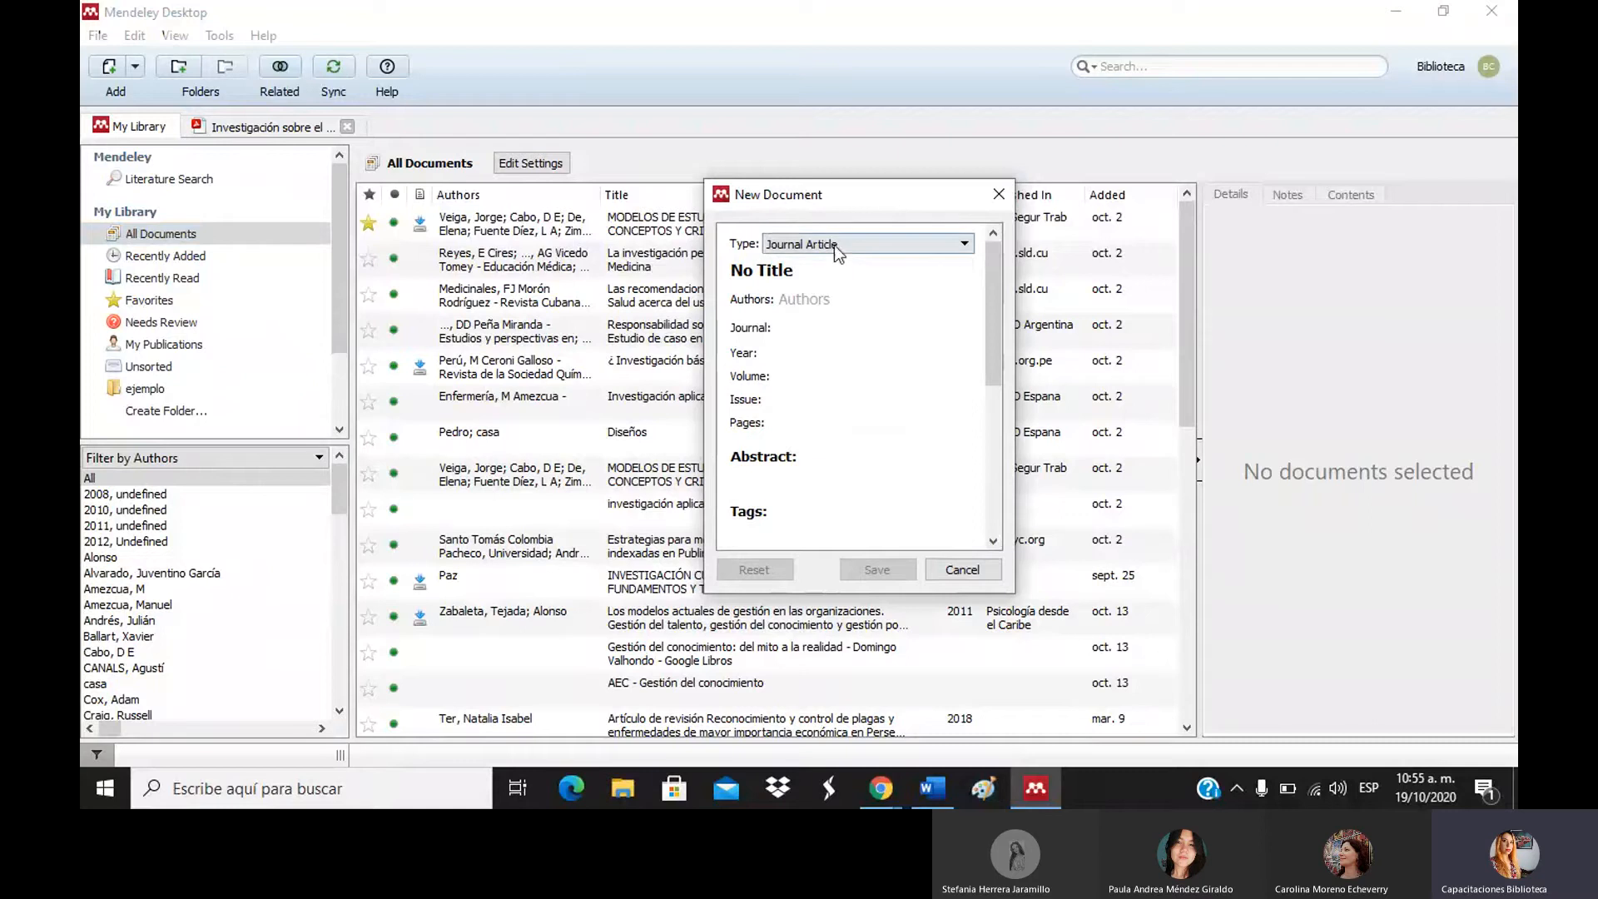
{"action": "left_click", "coordinate": [797, 245]}
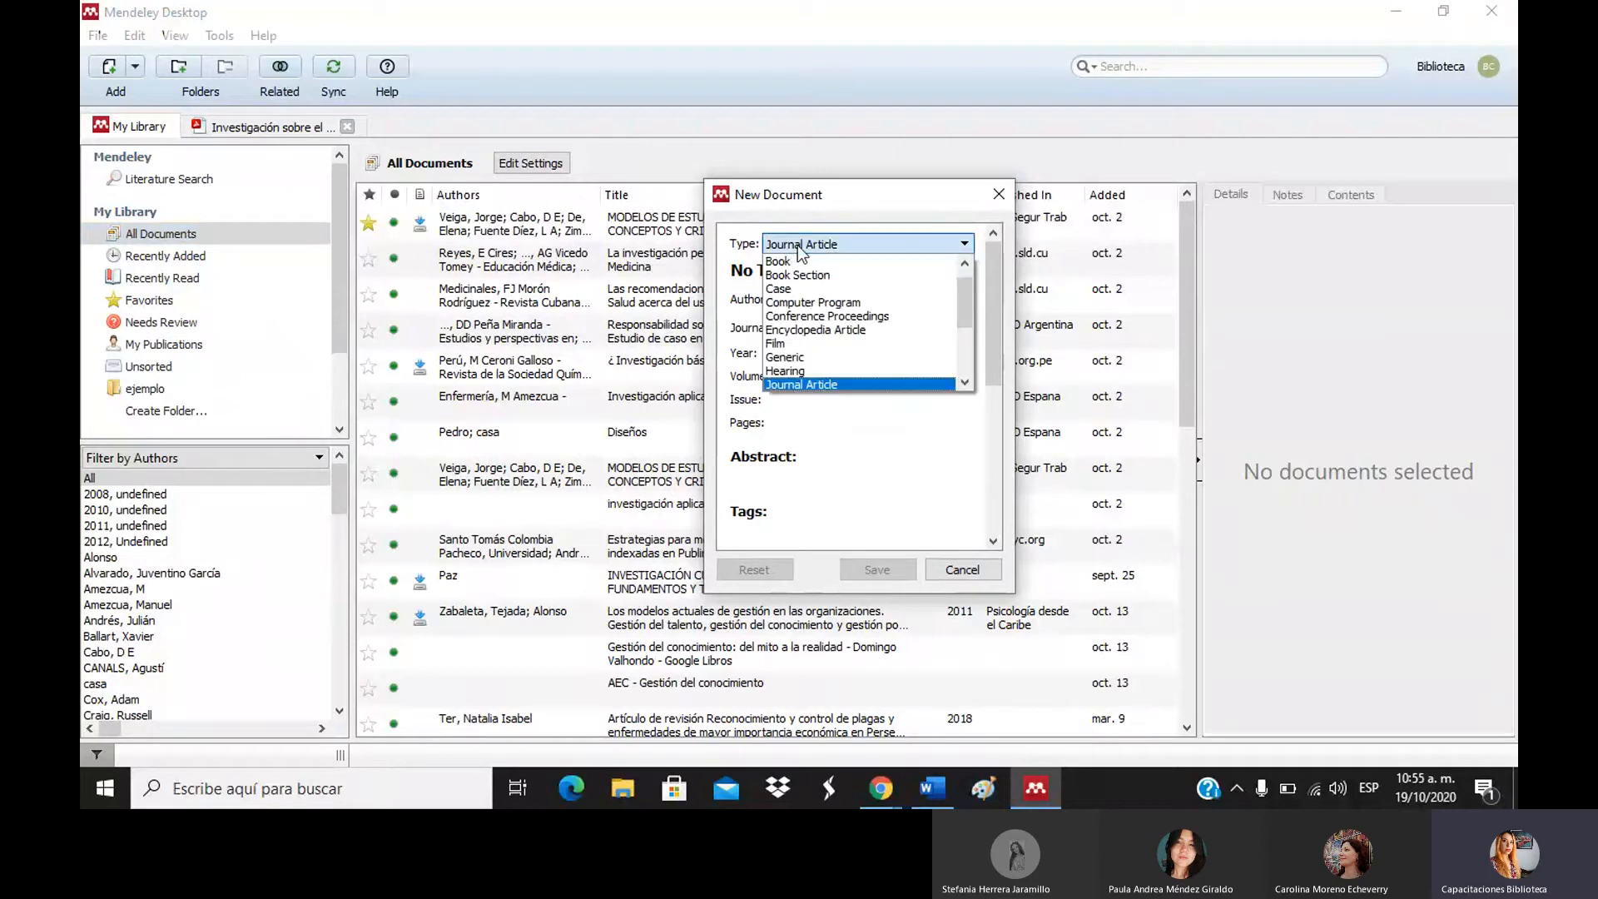
{"action": "left_click", "coordinate": [797, 245]}
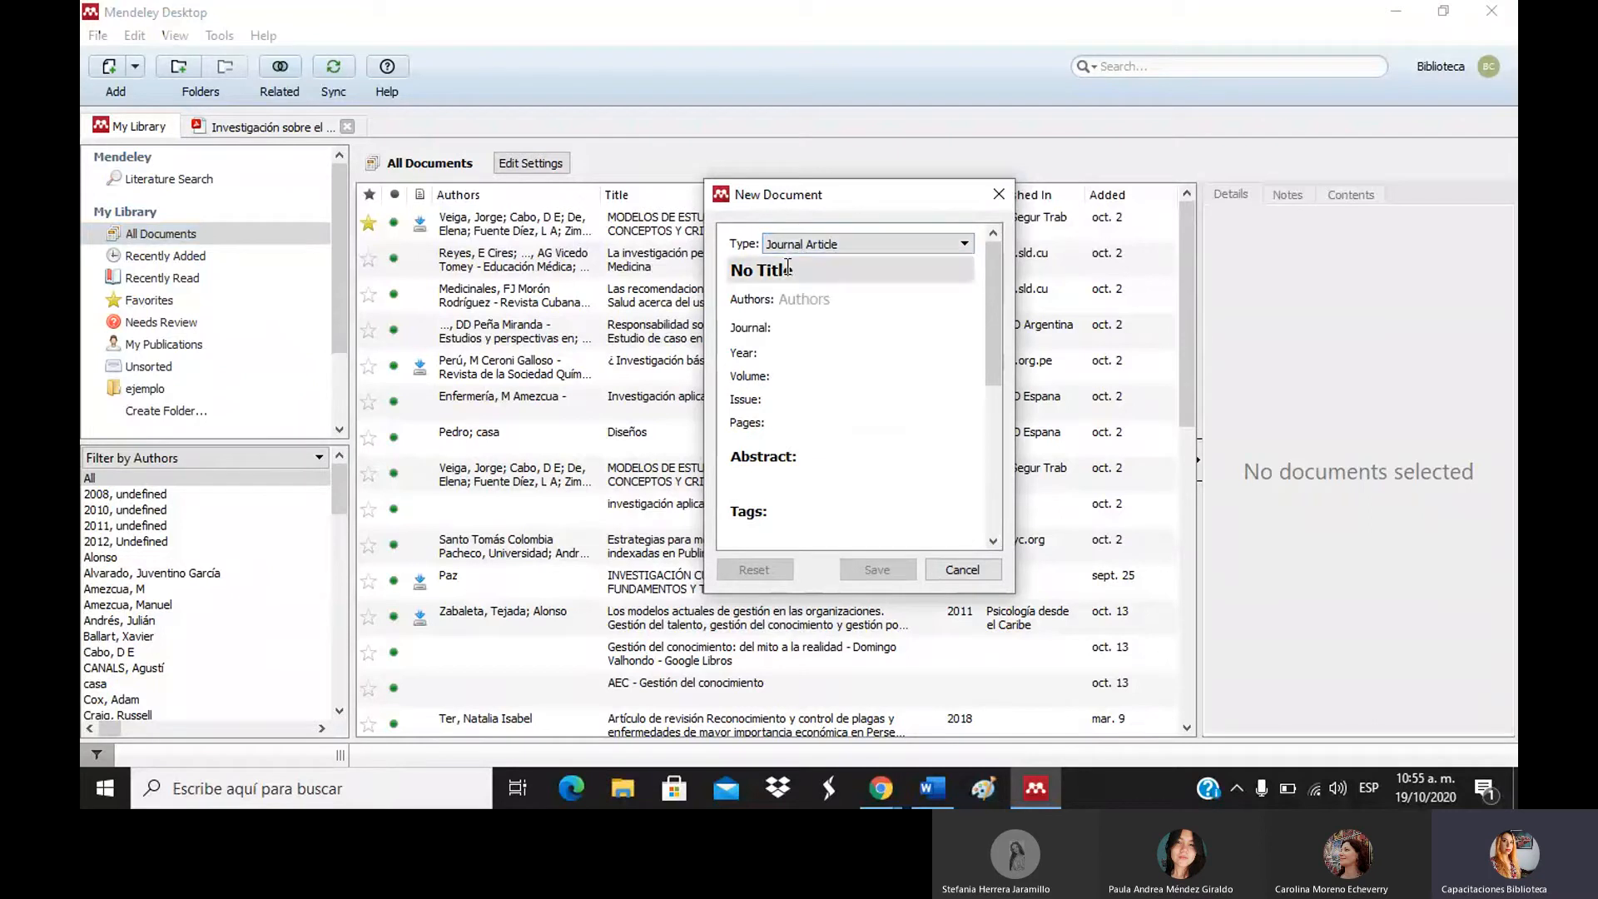
Title the entry 'Organización: del conocimiento'.
{"action": "left_click", "coordinate": [813, 271]}
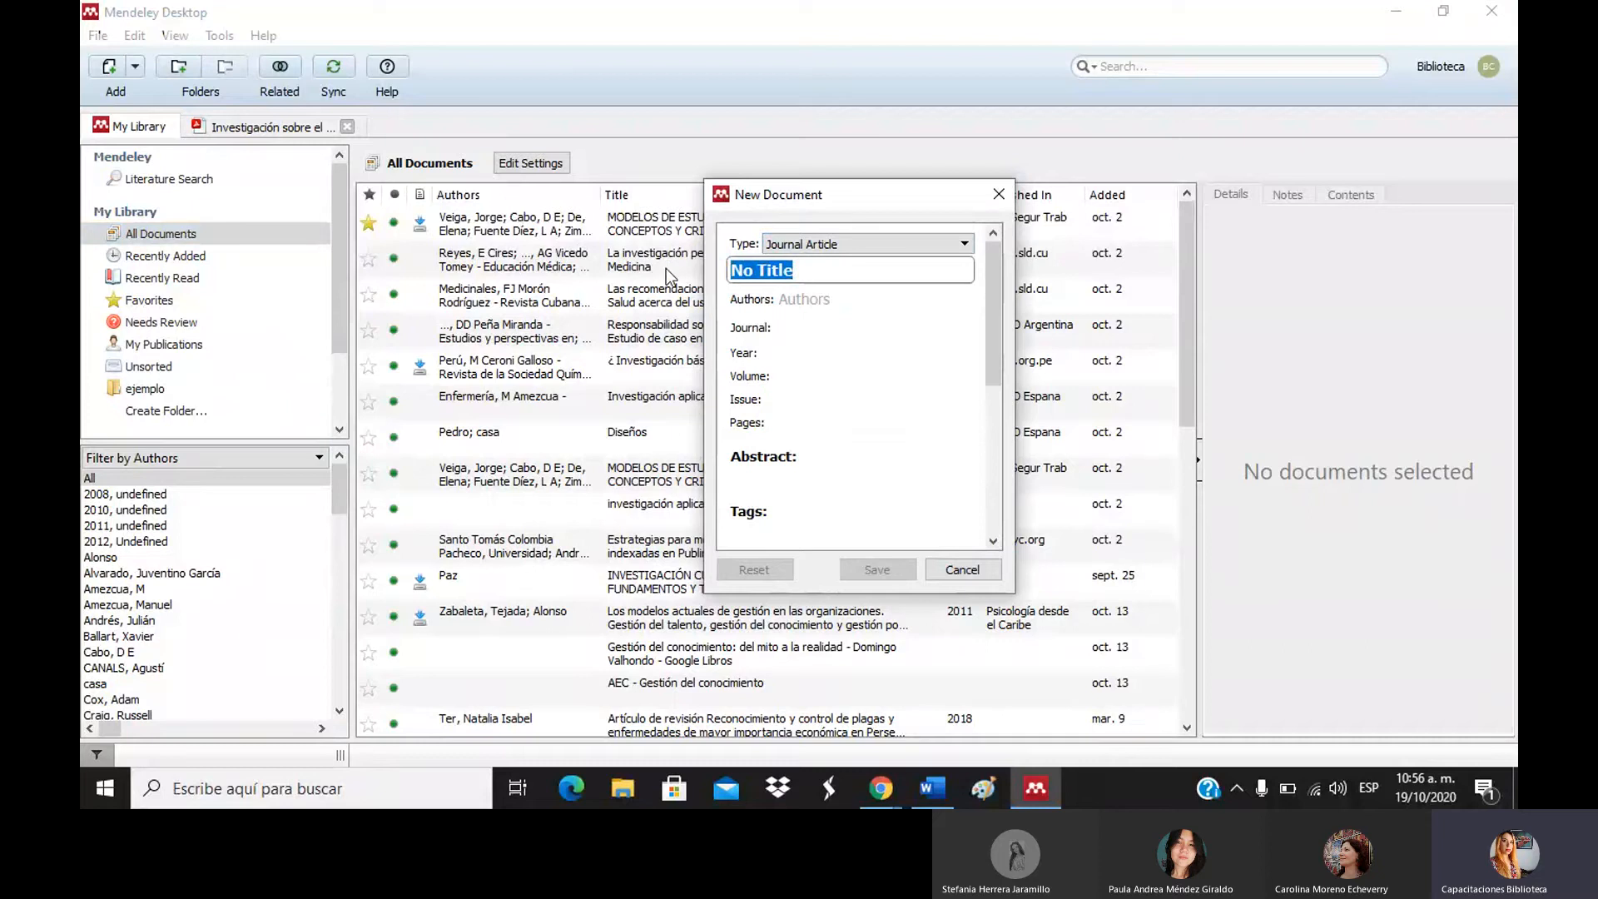
{"action": "type", "text": "Orgi"}
{"action": "key", "text": "BackSpace"}
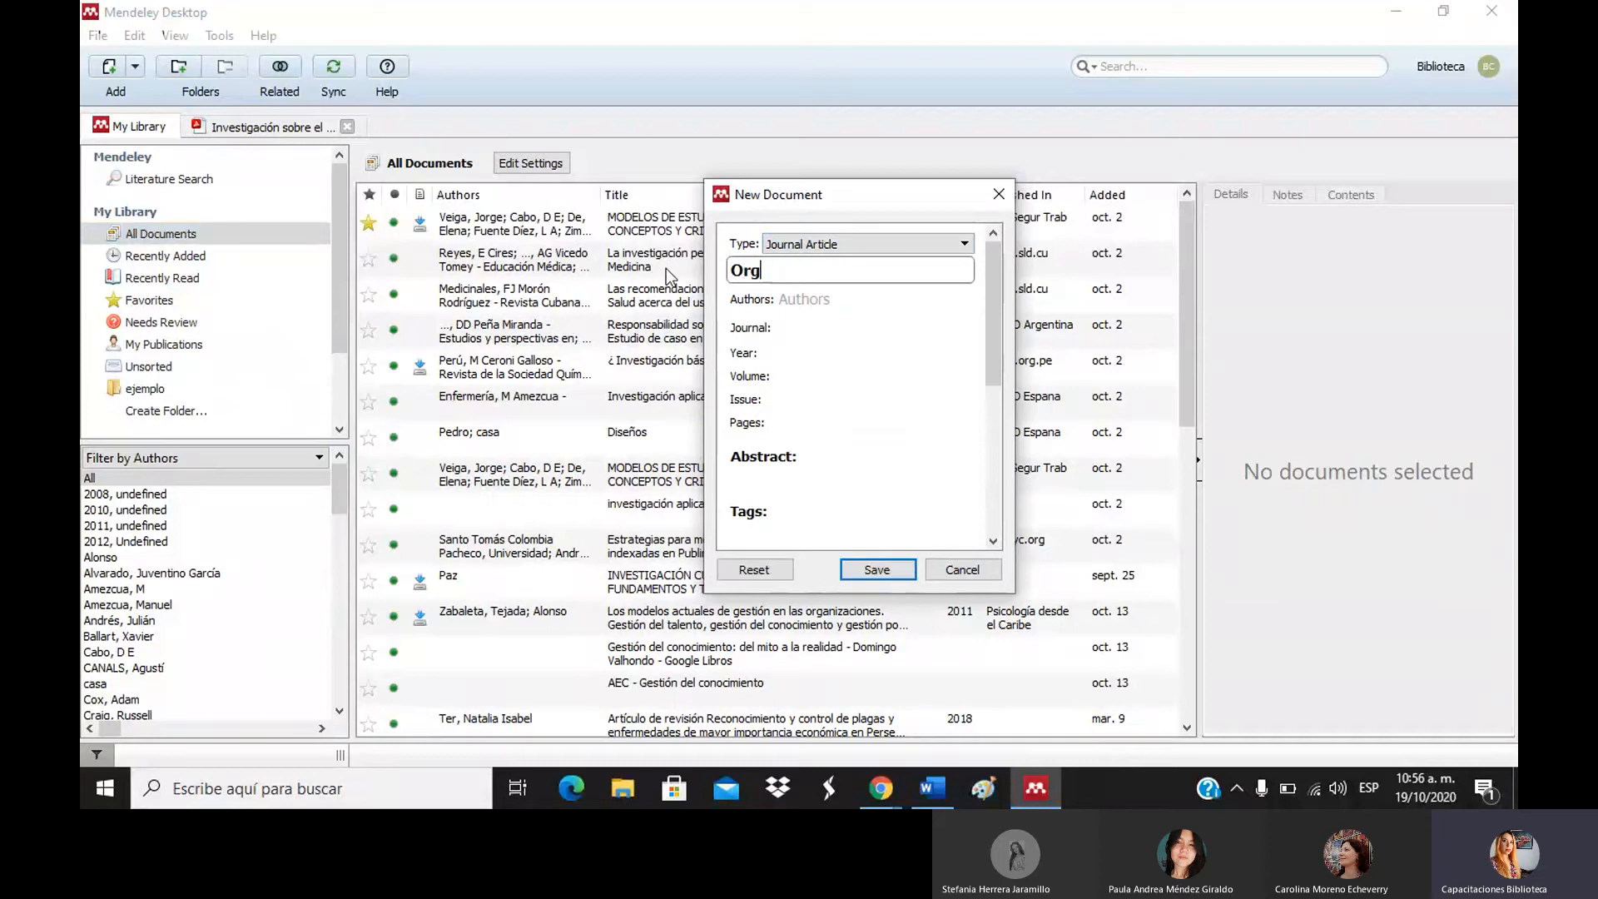
{"action": "type", "text": "anización: del co"}
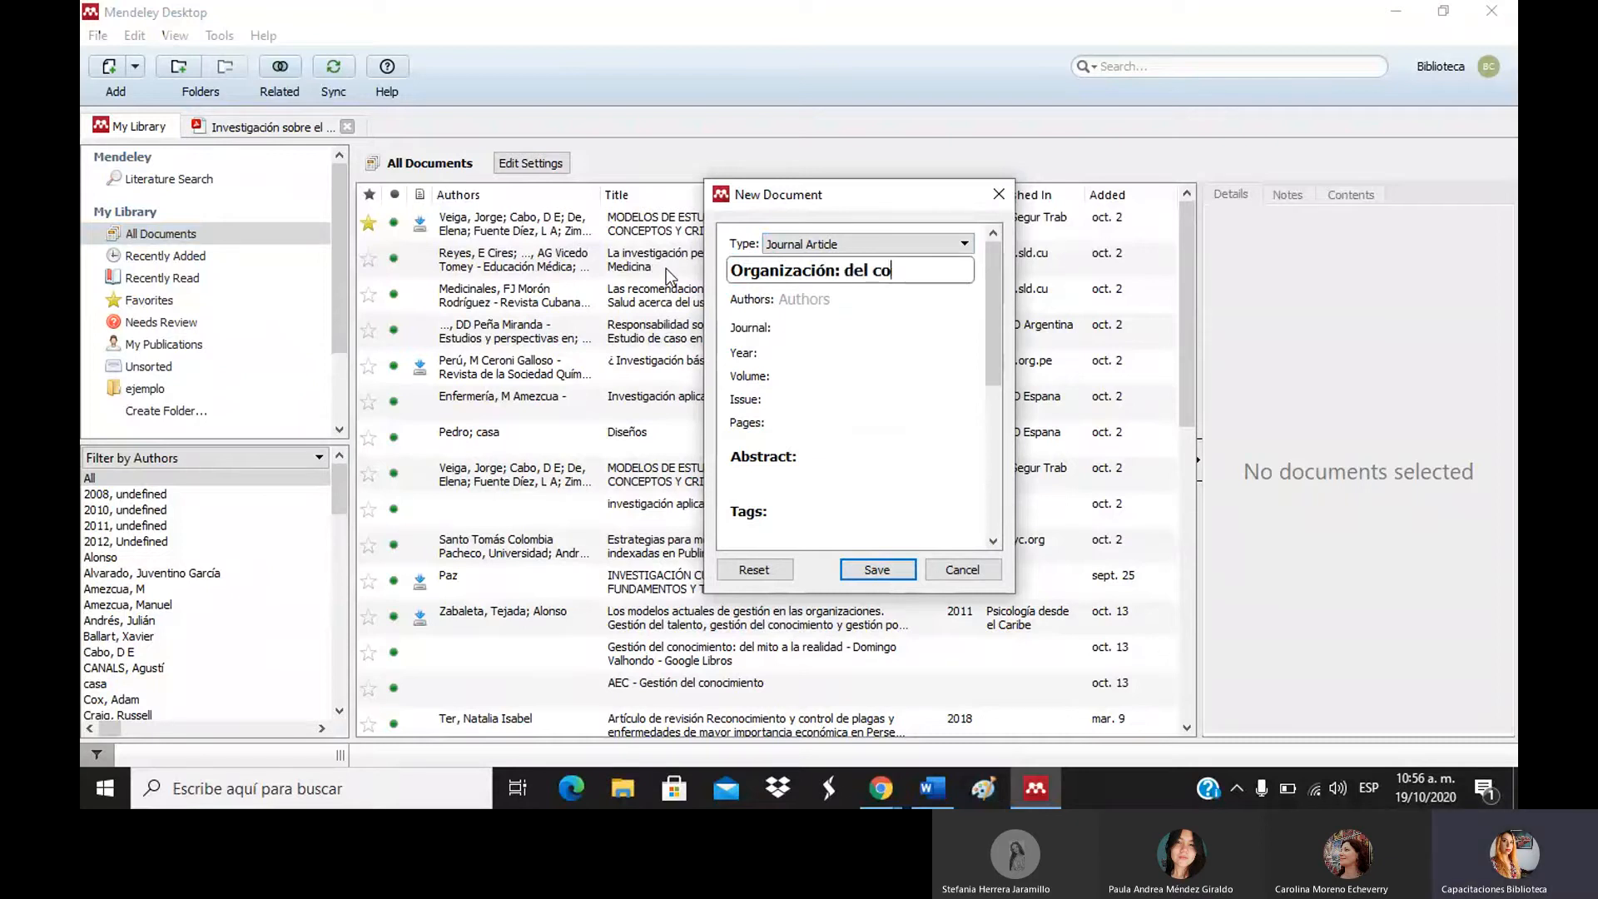
{"action": "type", "text": "nocimiento"}
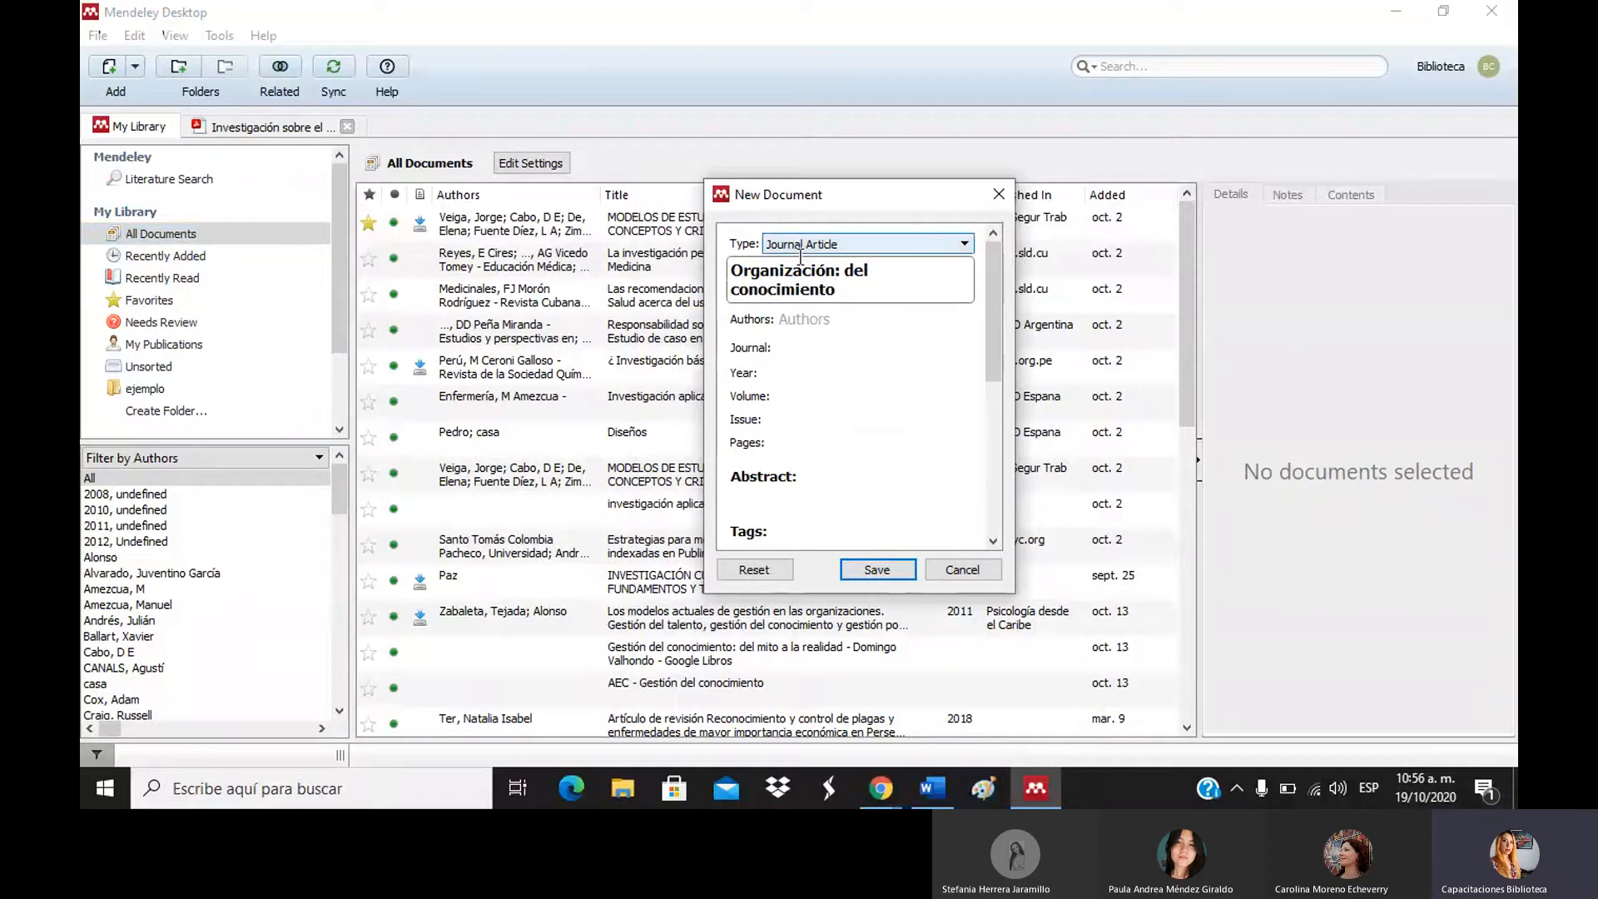
Enter the author's surname and given name, accepting the matching author suggestion.
{"action": "left_click", "coordinate": [813, 319]}
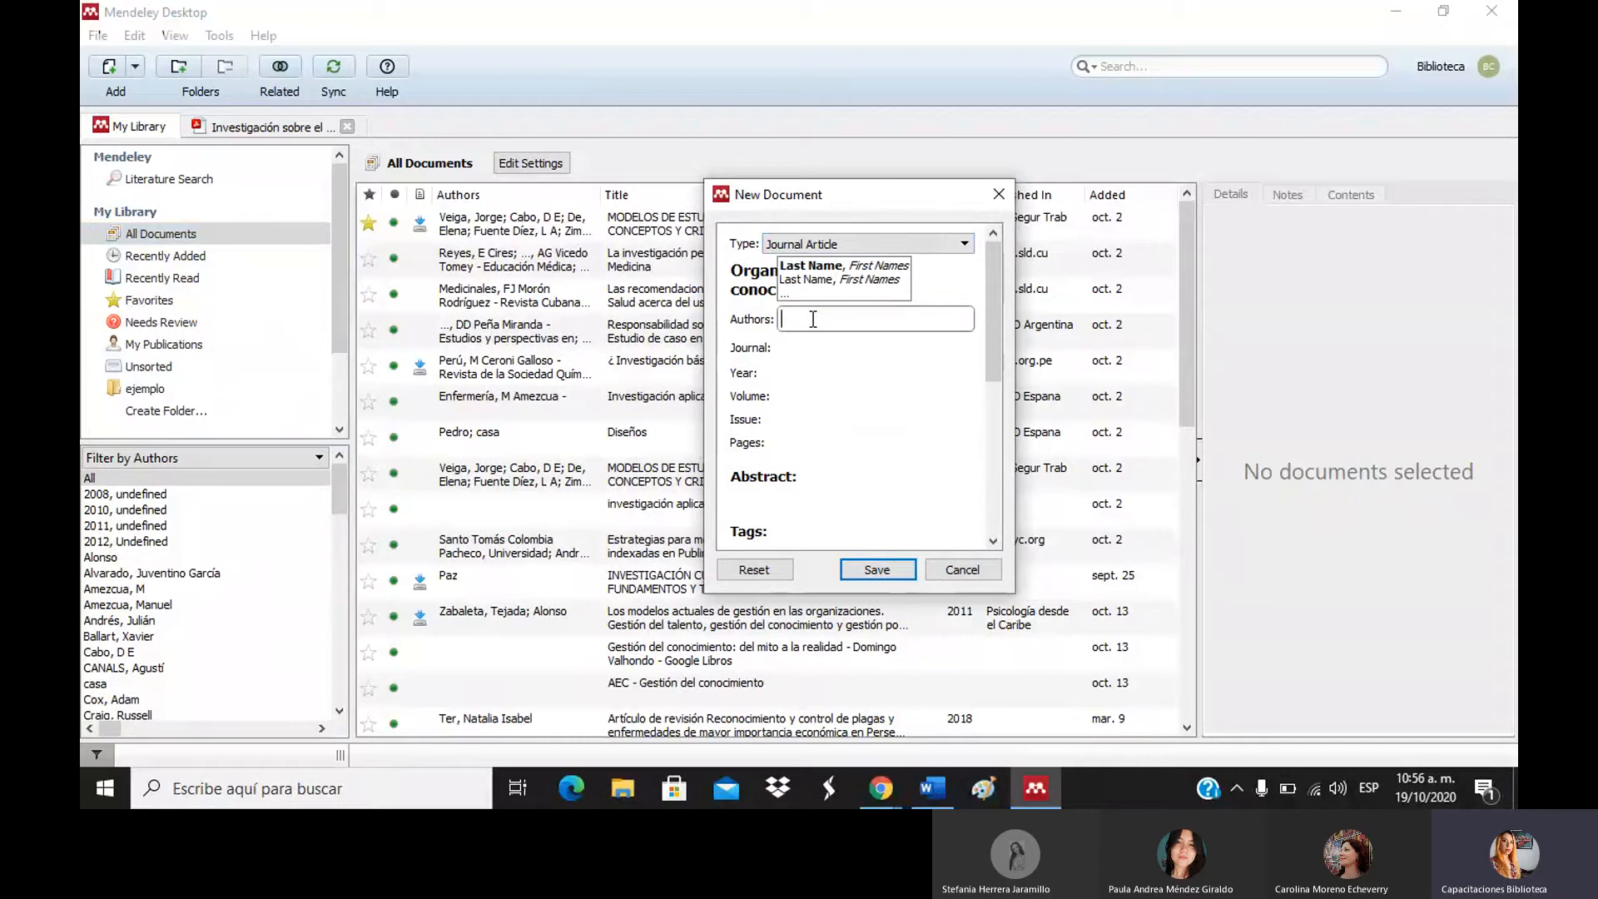
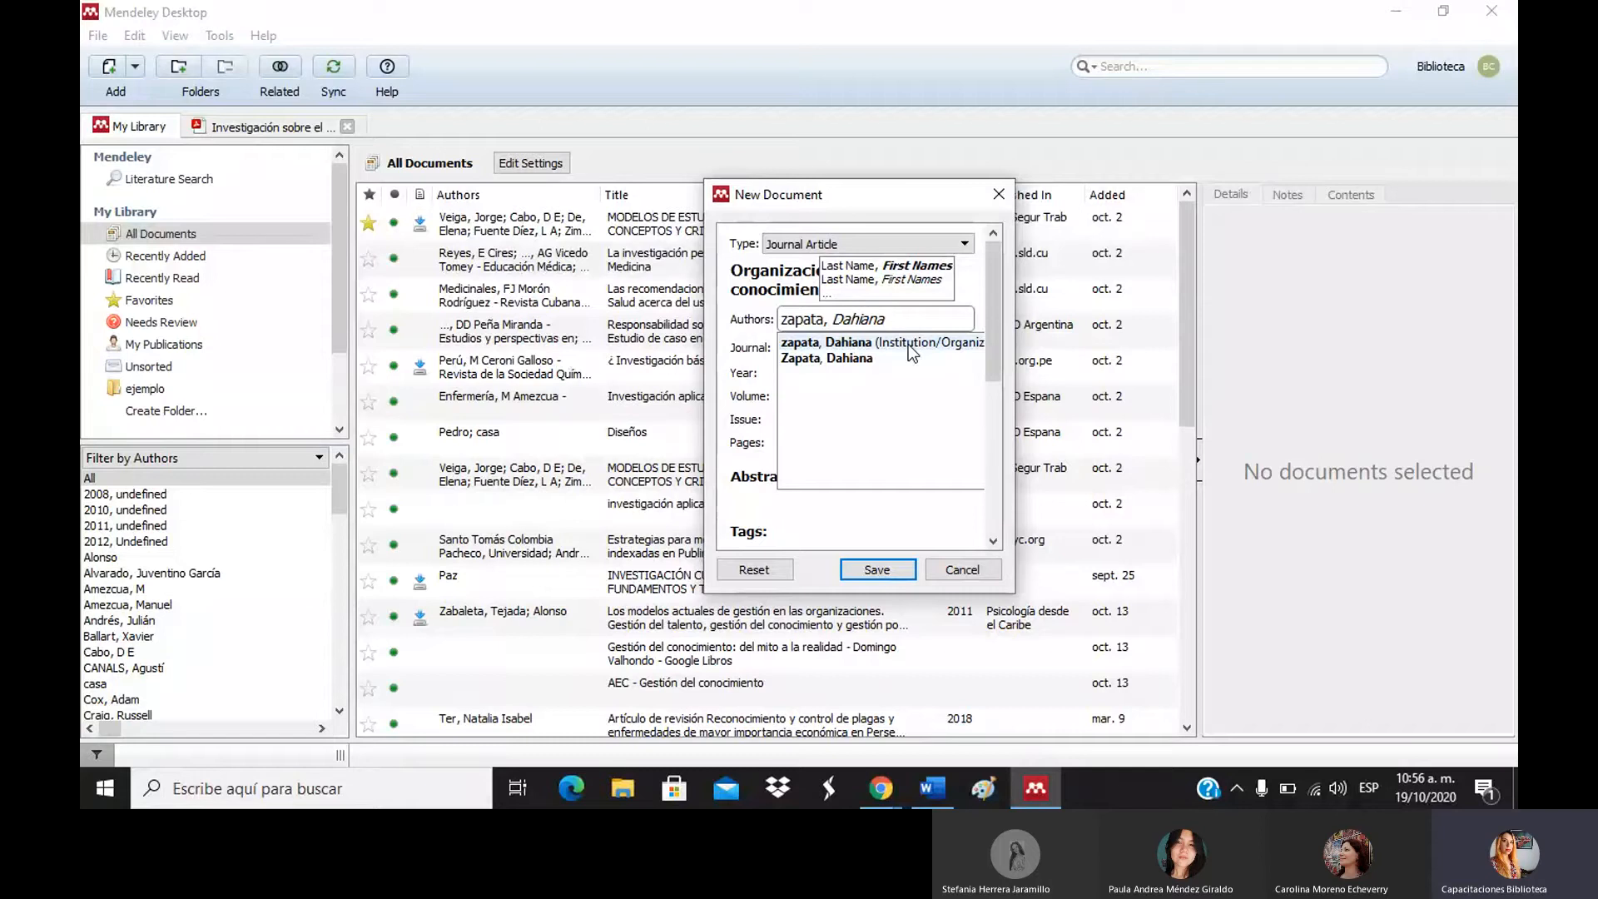
{"action": "left_click", "coordinate": [851, 360]}
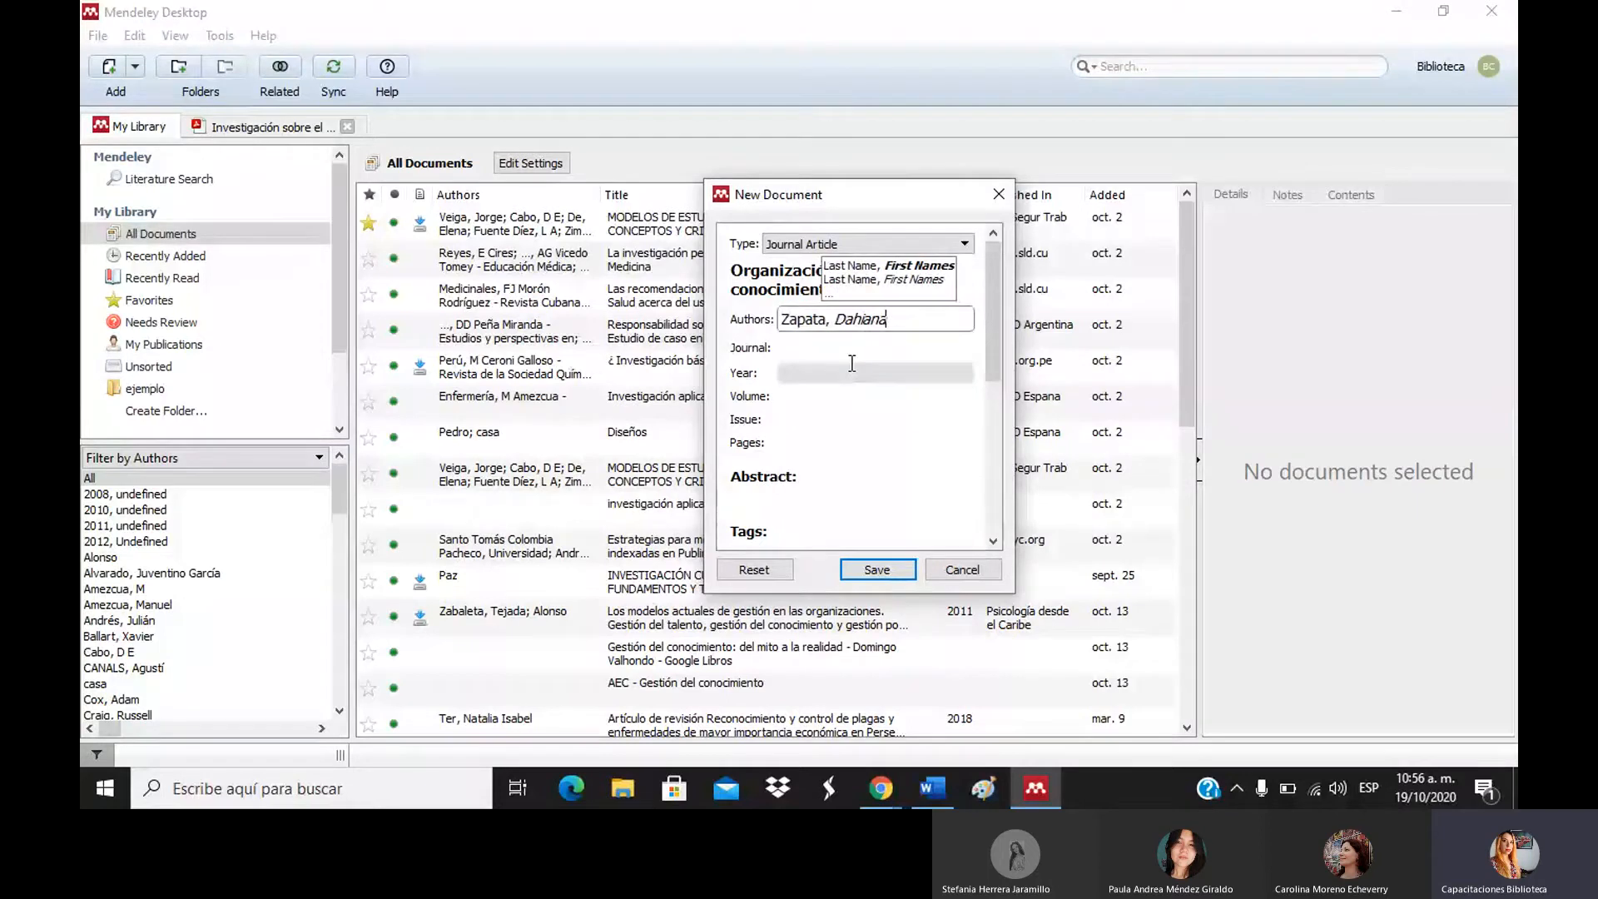
{"action": "left_click", "coordinate": [918, 346]}
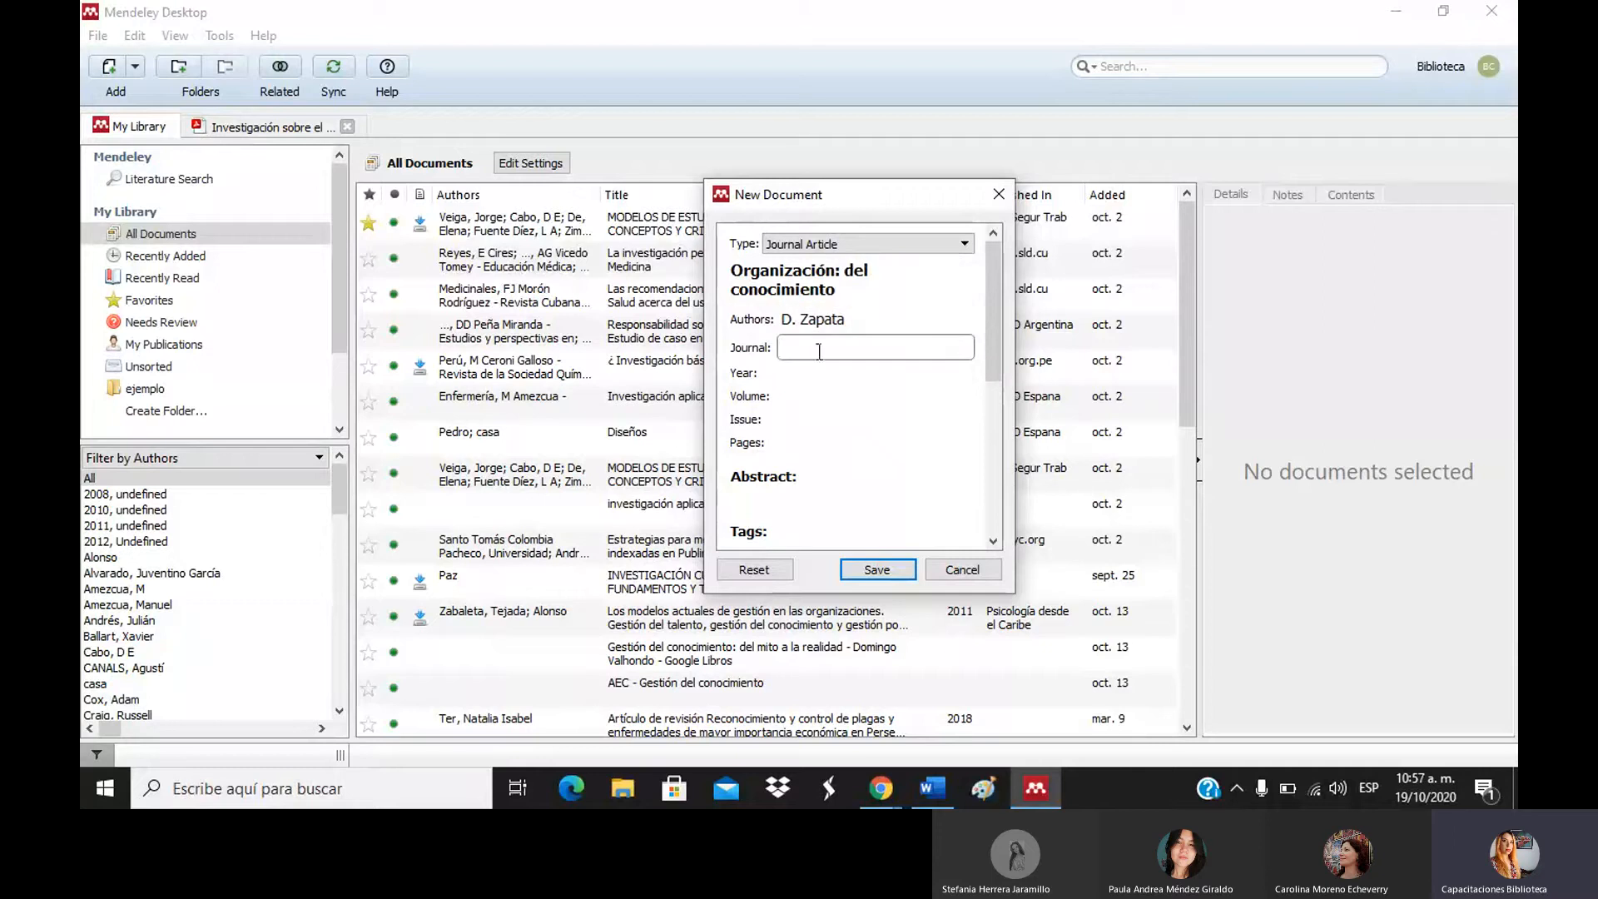
Set the entry's year to 2008 and look over the DOI and other form fields.
{"action": "left_click", "coordinate": [801, 374]}
{"action": "type", "text": "1200"}
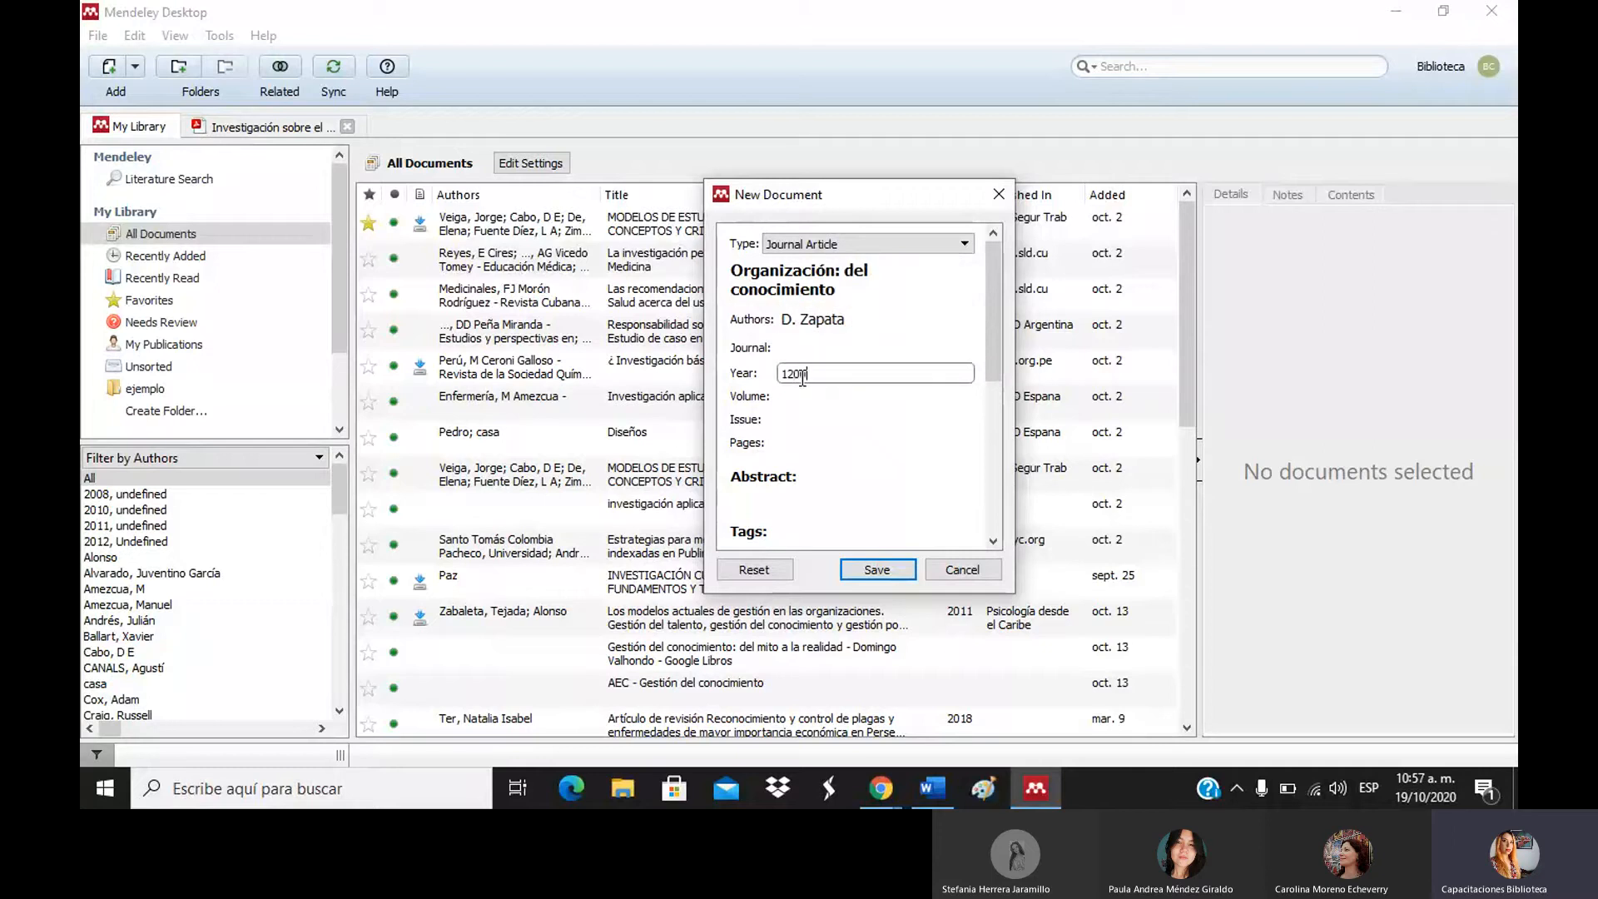
{"action": "key", "text": "BackSpace"}
{"action": "key", "text": "BackSpace"}
{"action": "key", "text": "BackSpace"}
{"action": "key", "text": "BackSpace"}
{"action": "type", "text": "2008"}
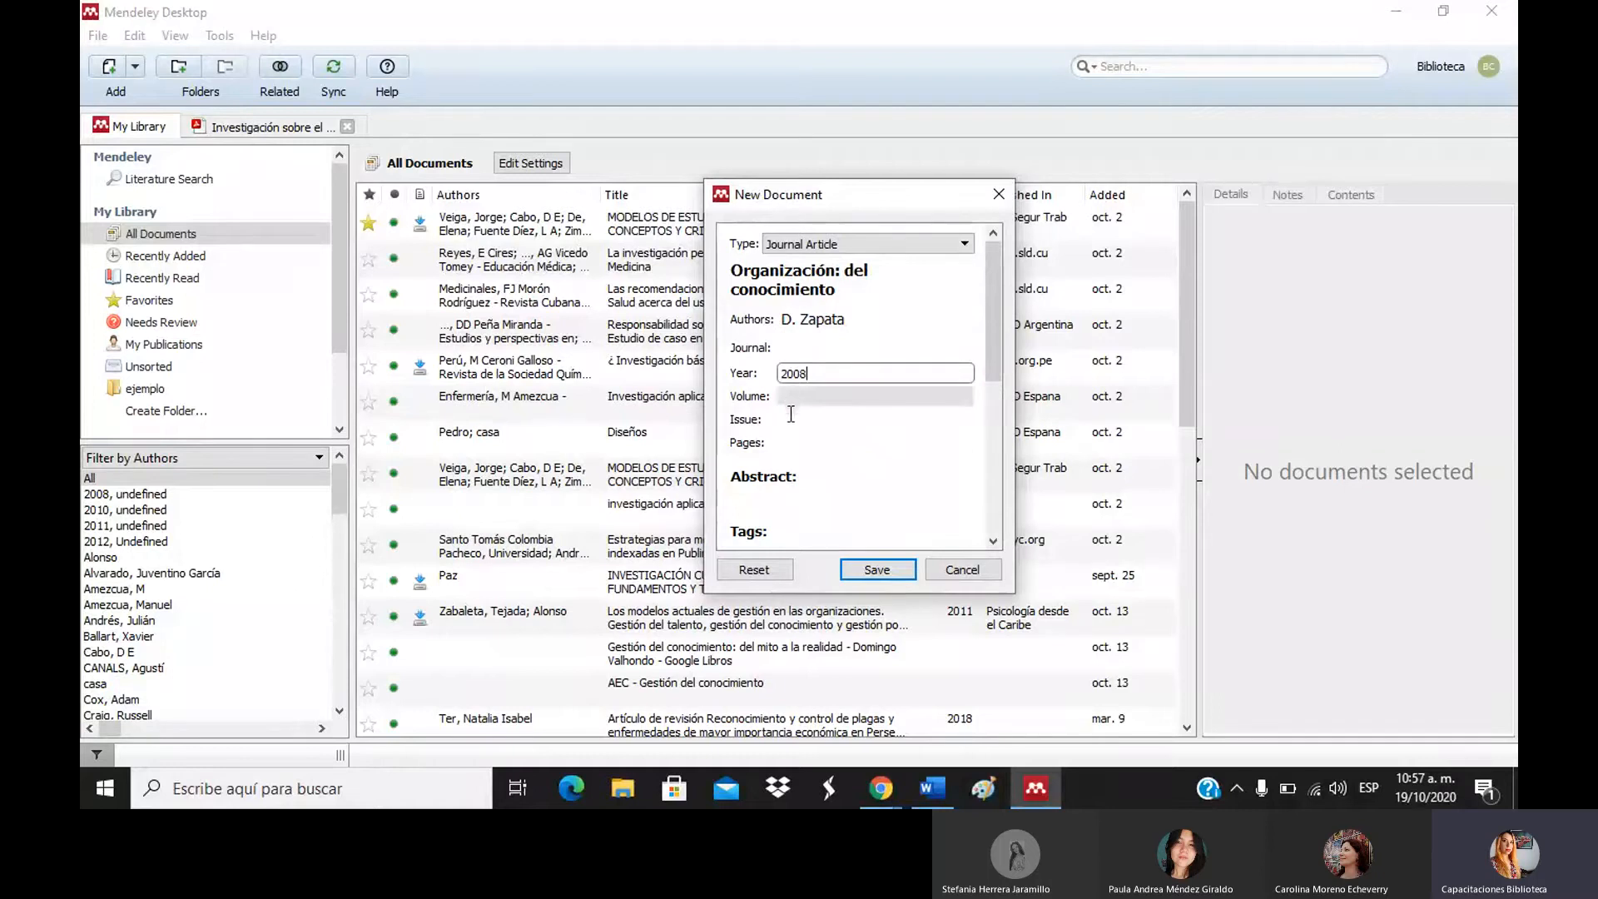
{"action": "left_click_drag", "start_coordinate": [1005, 371], "coordinate": [976, 407]}
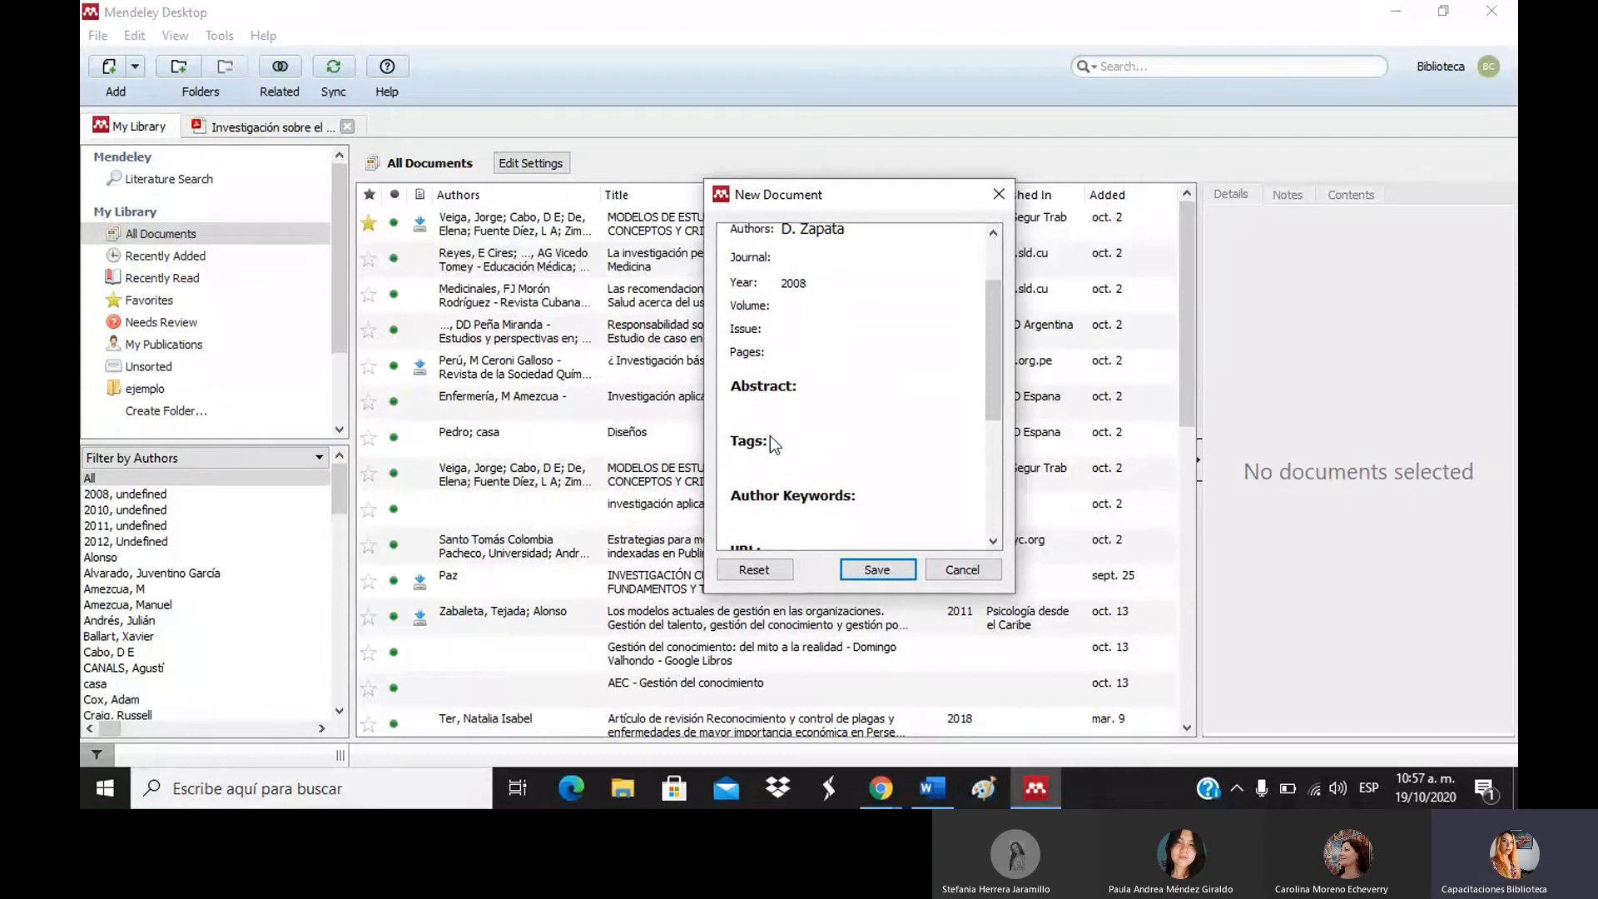
{"action": "left_click", "coordinate": [991, 258]}
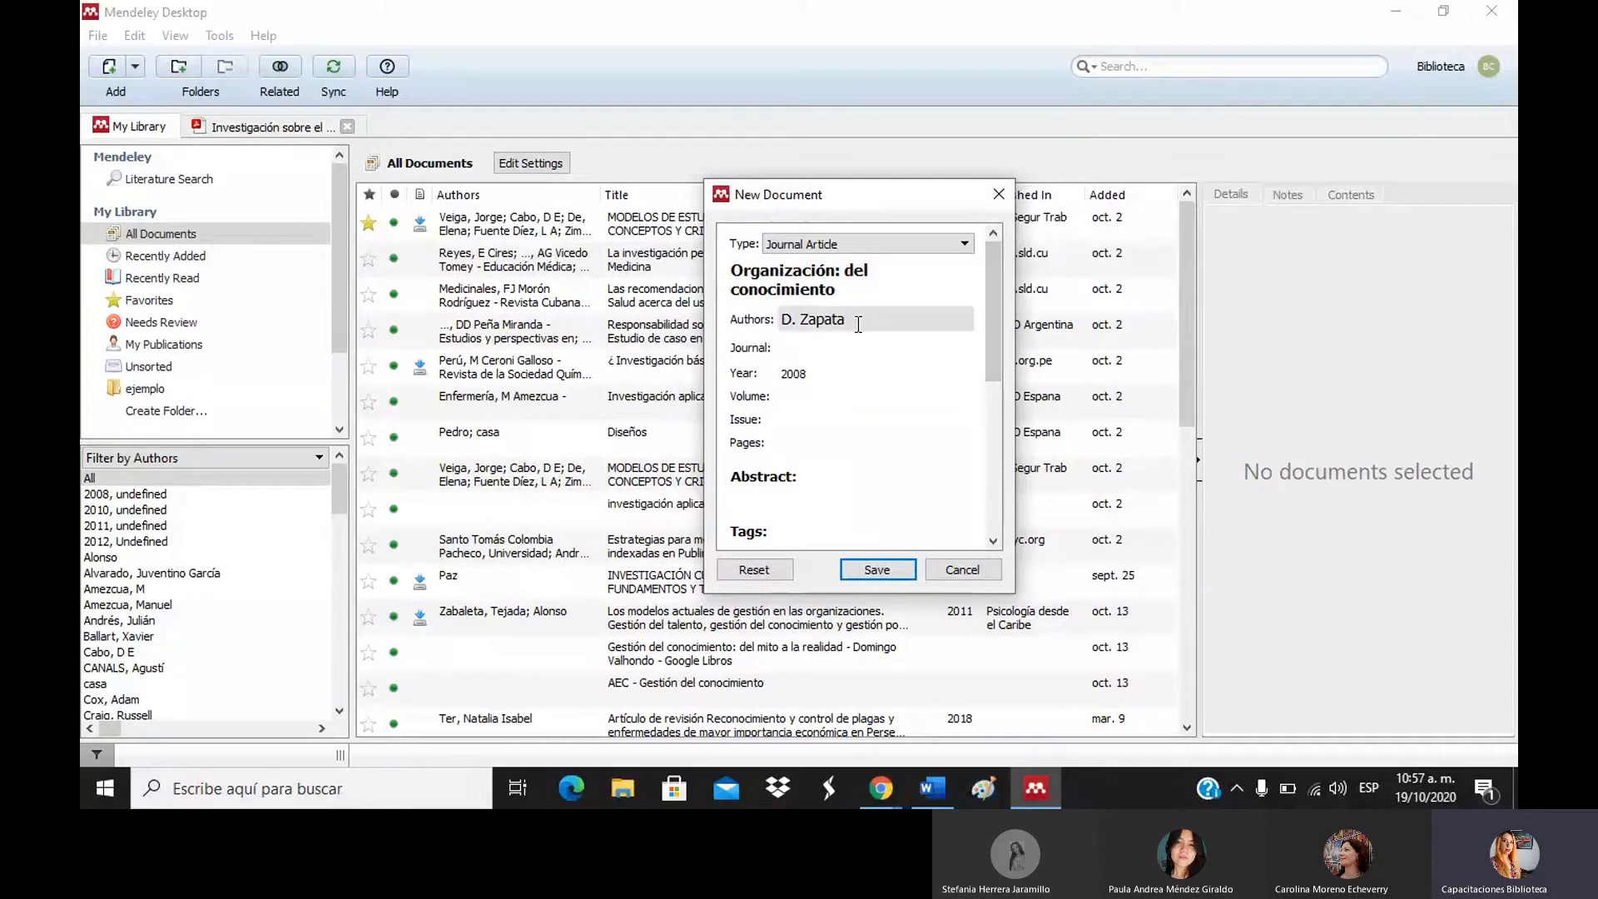
{"action": "left_click_drag", "start_coordinate": [991, 352], "coordinate": [968, 538]}
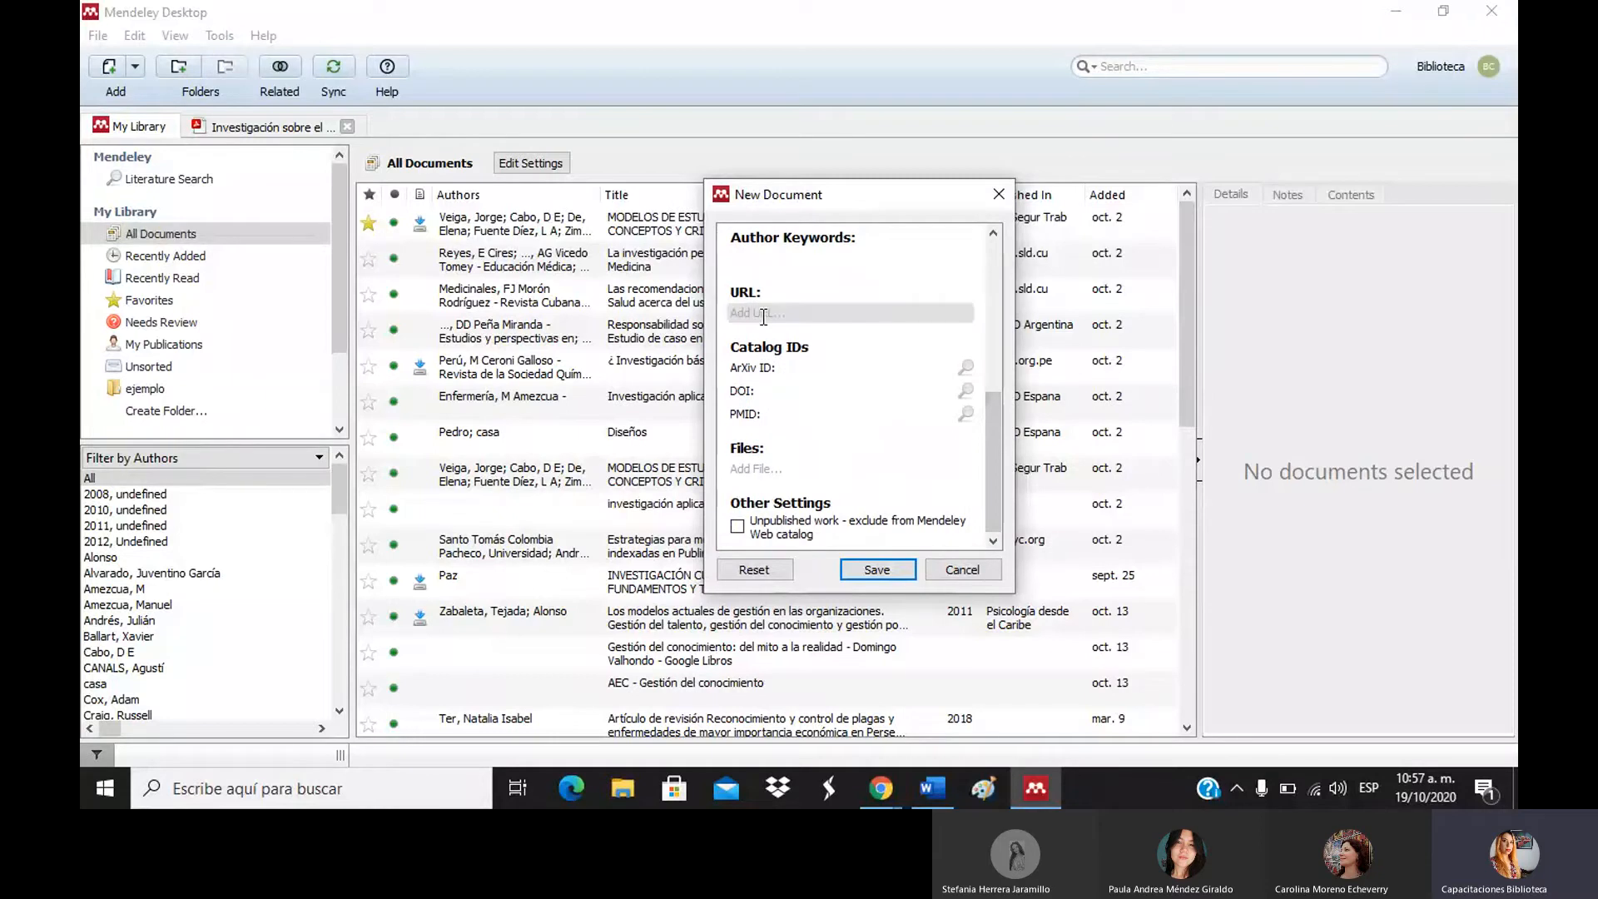
{"action": "left_click", "coordinate": [762, 391]}
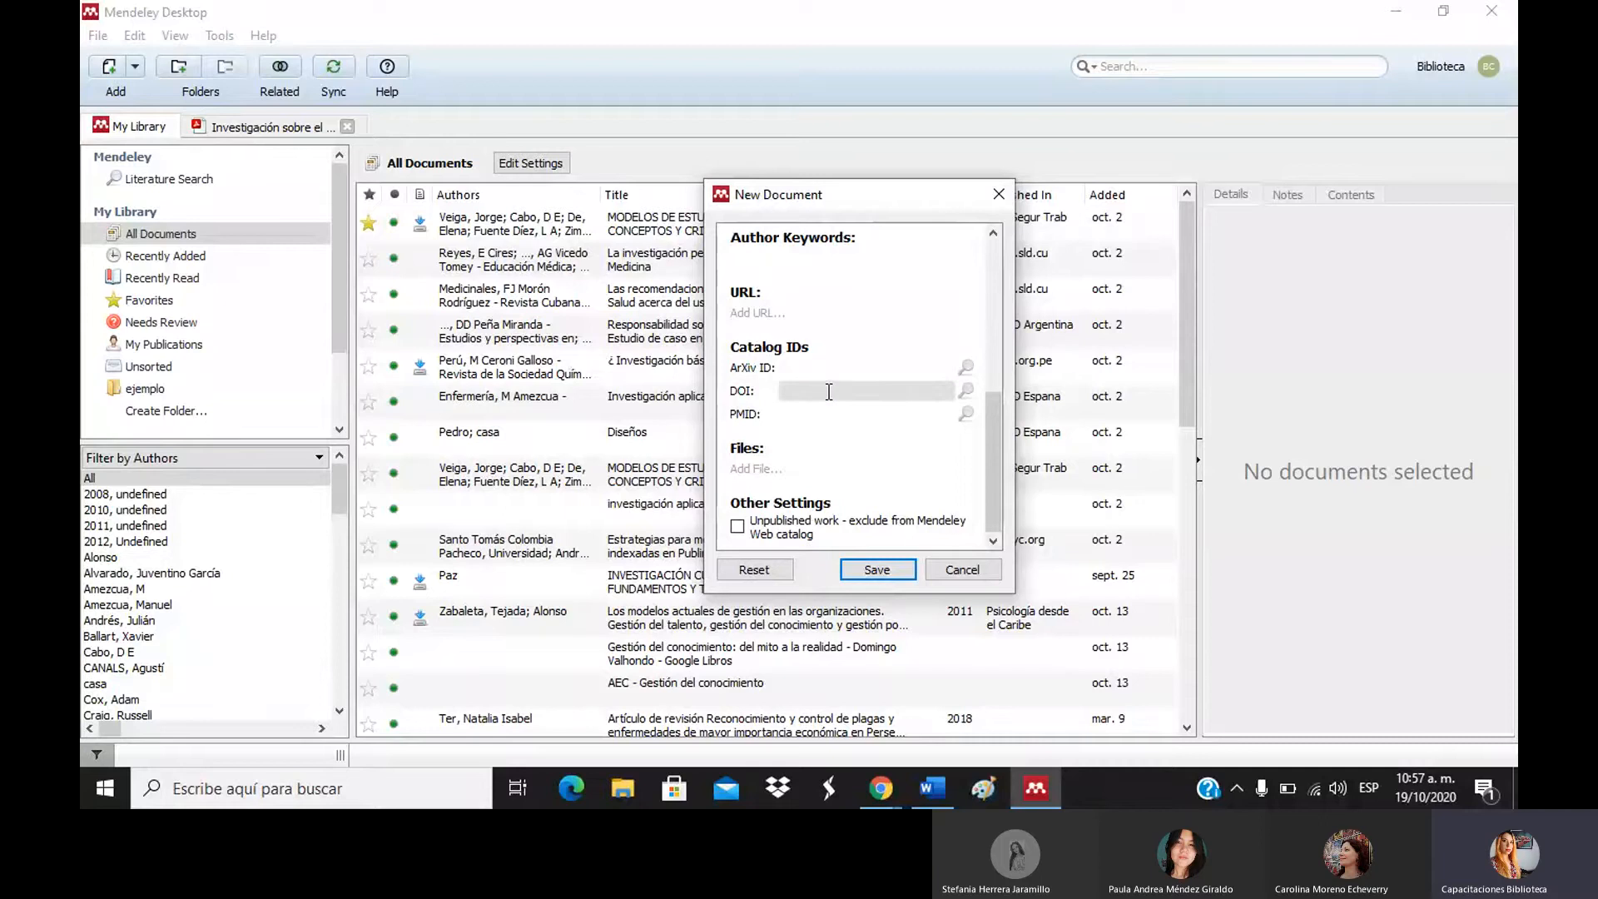
{"action": "left_click_drag", "start_coordinate": [996, 412], "coordinate": [1000, 263]}
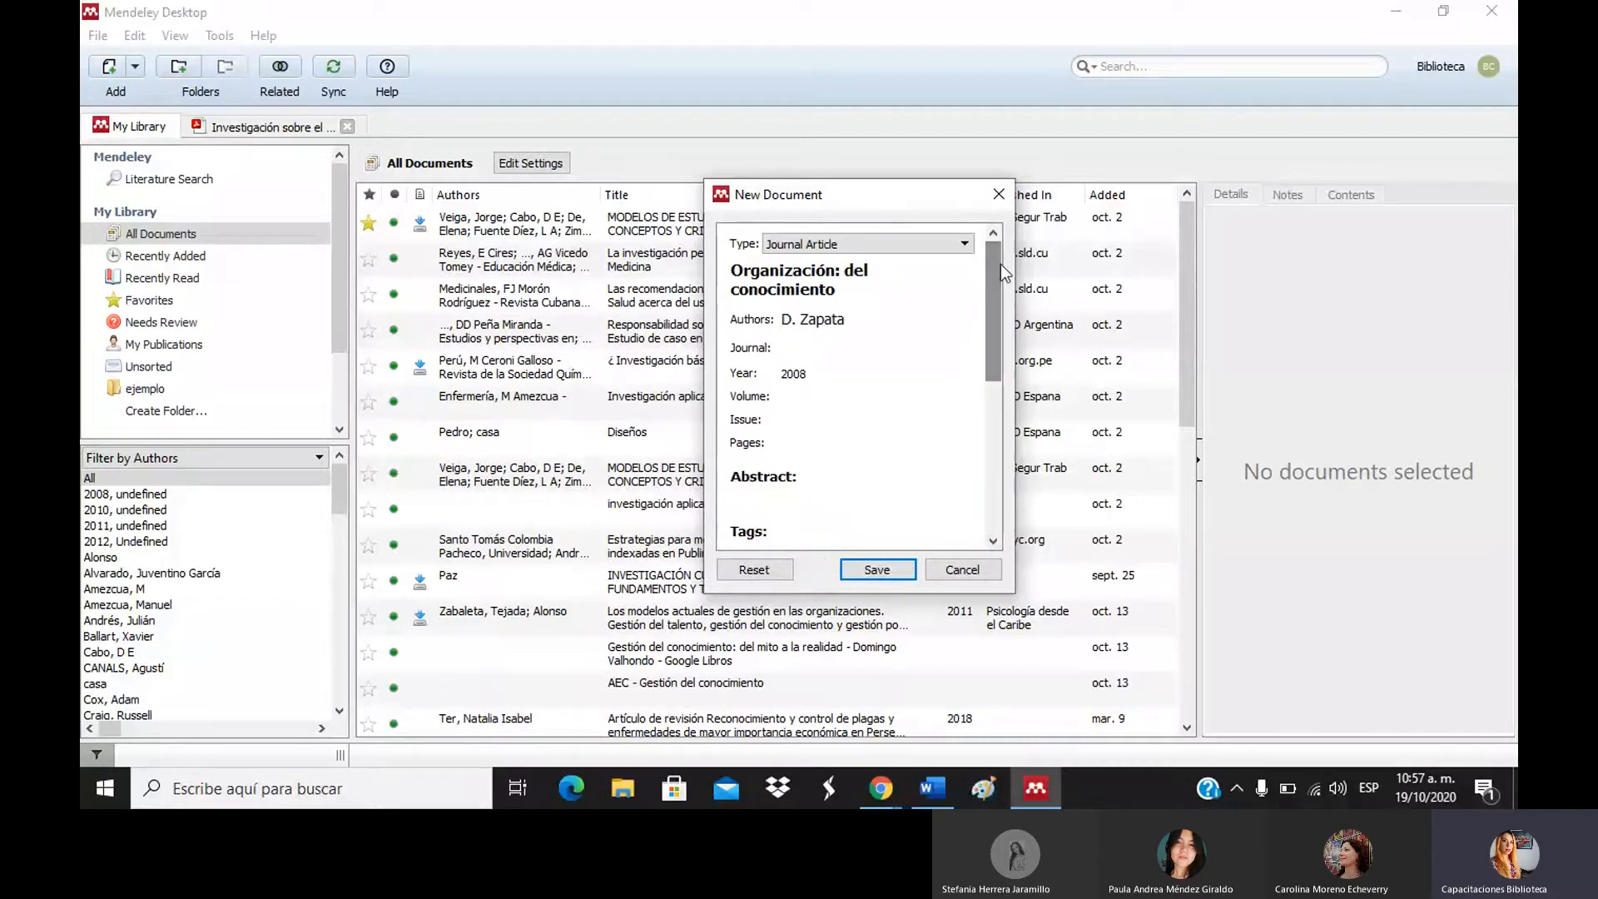
Save the new entry to the library, then select its Year field in Details.
{"action": "left_click", "coordinate": [878, 570]}
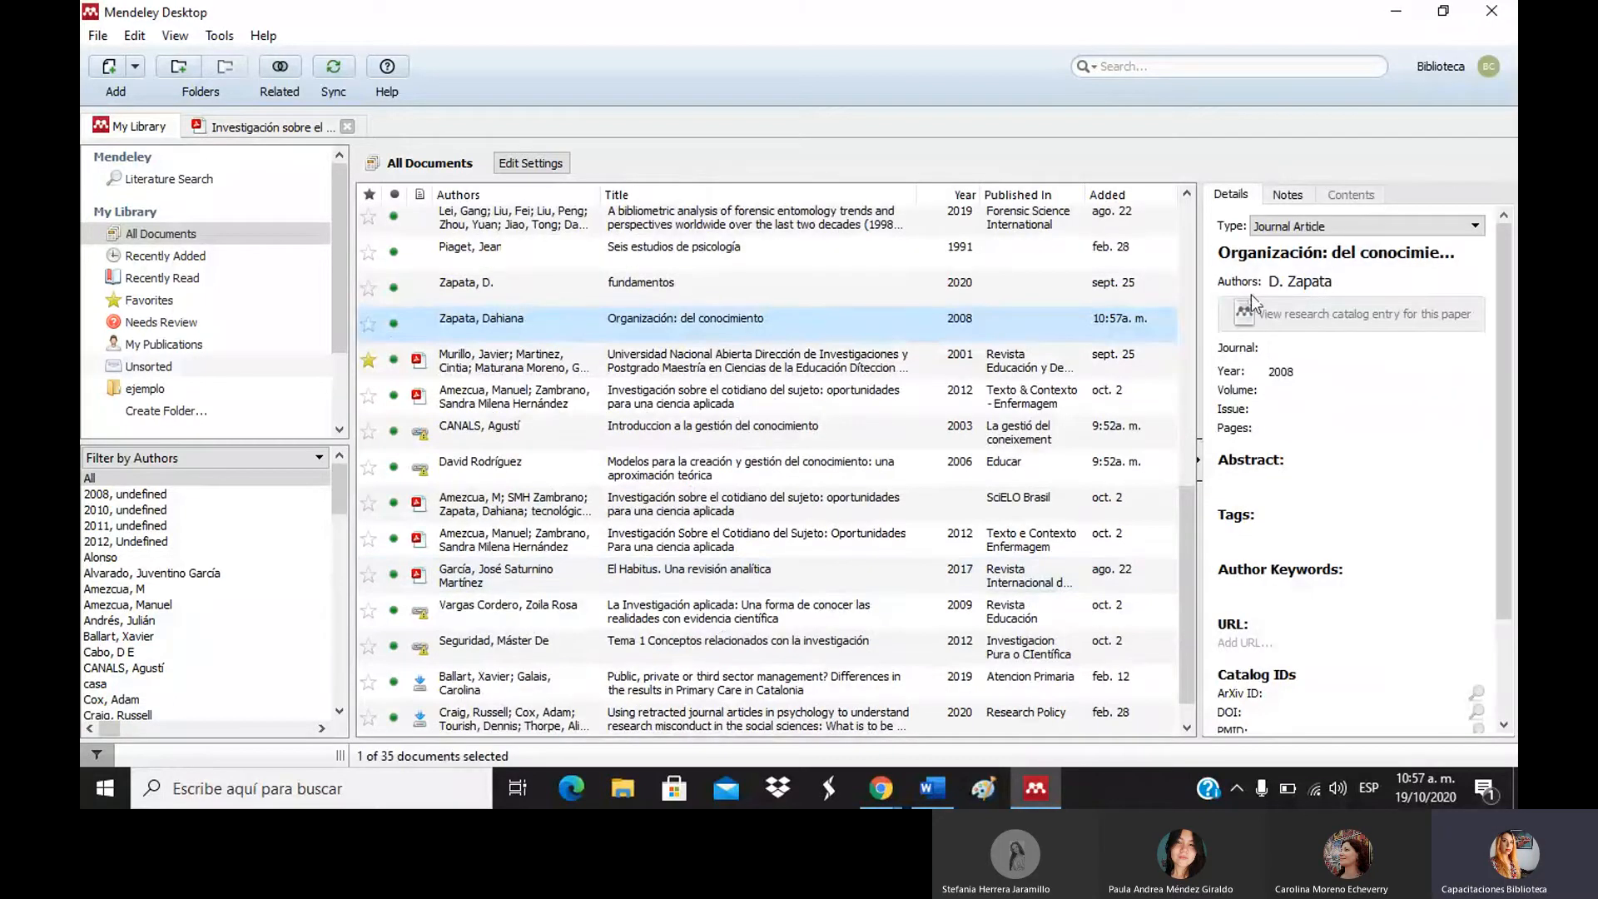
{"action": "left_click", "coordinate": [1303, 374]}
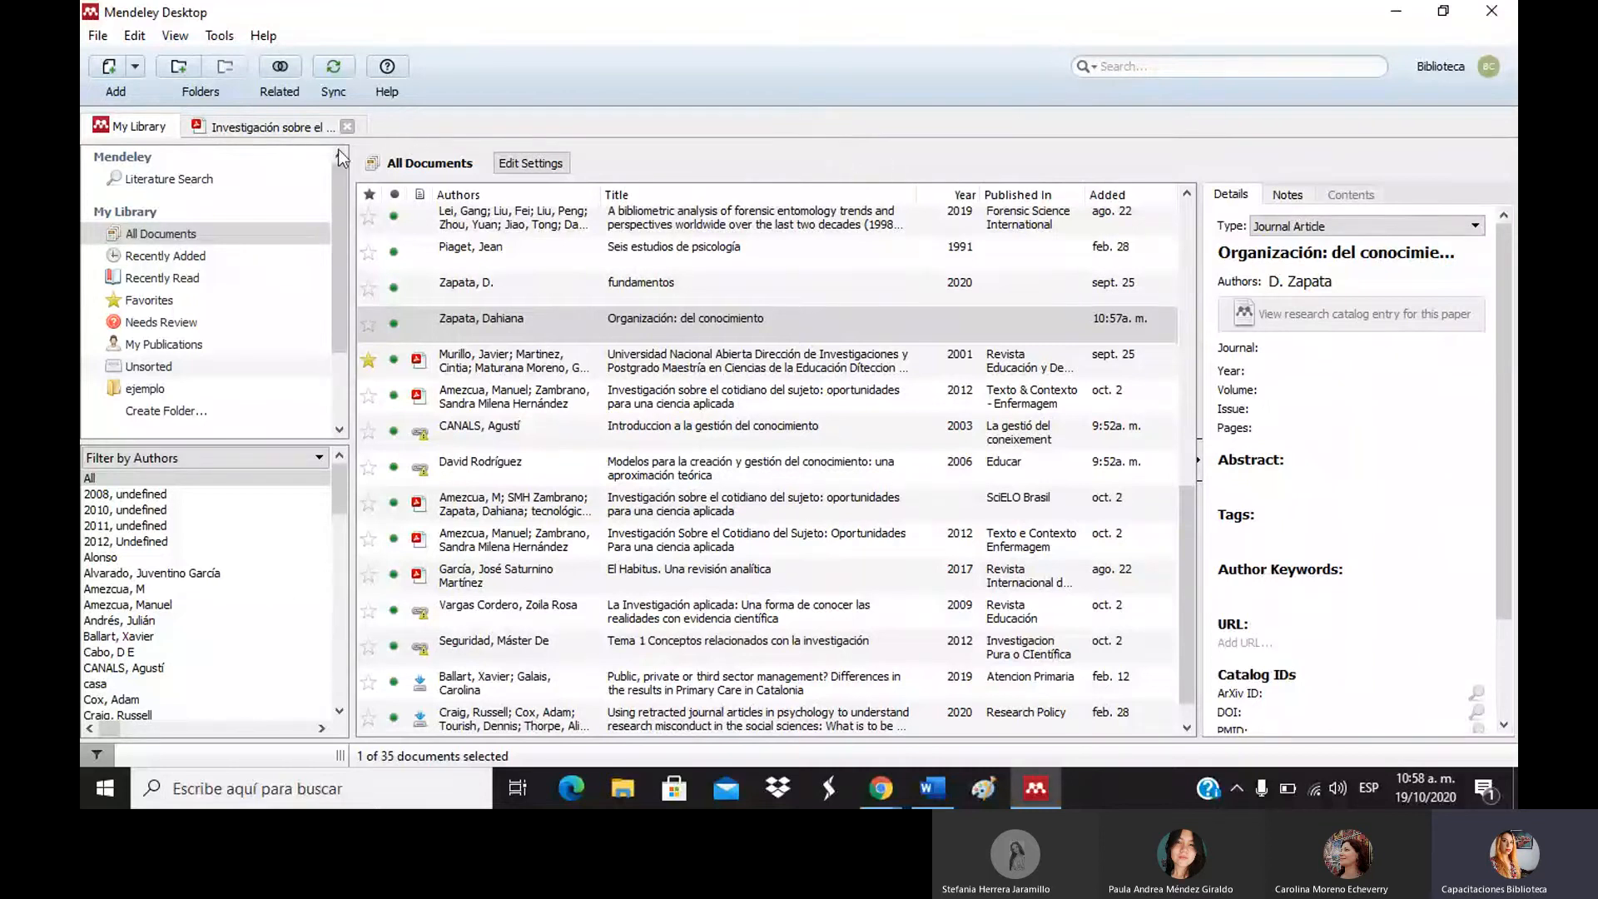
Import the ADMINISTRACION_FINANCIERA PDF from the Descargas folder into the library.
{"action": "left_click", "coordinate": [113, 70]}
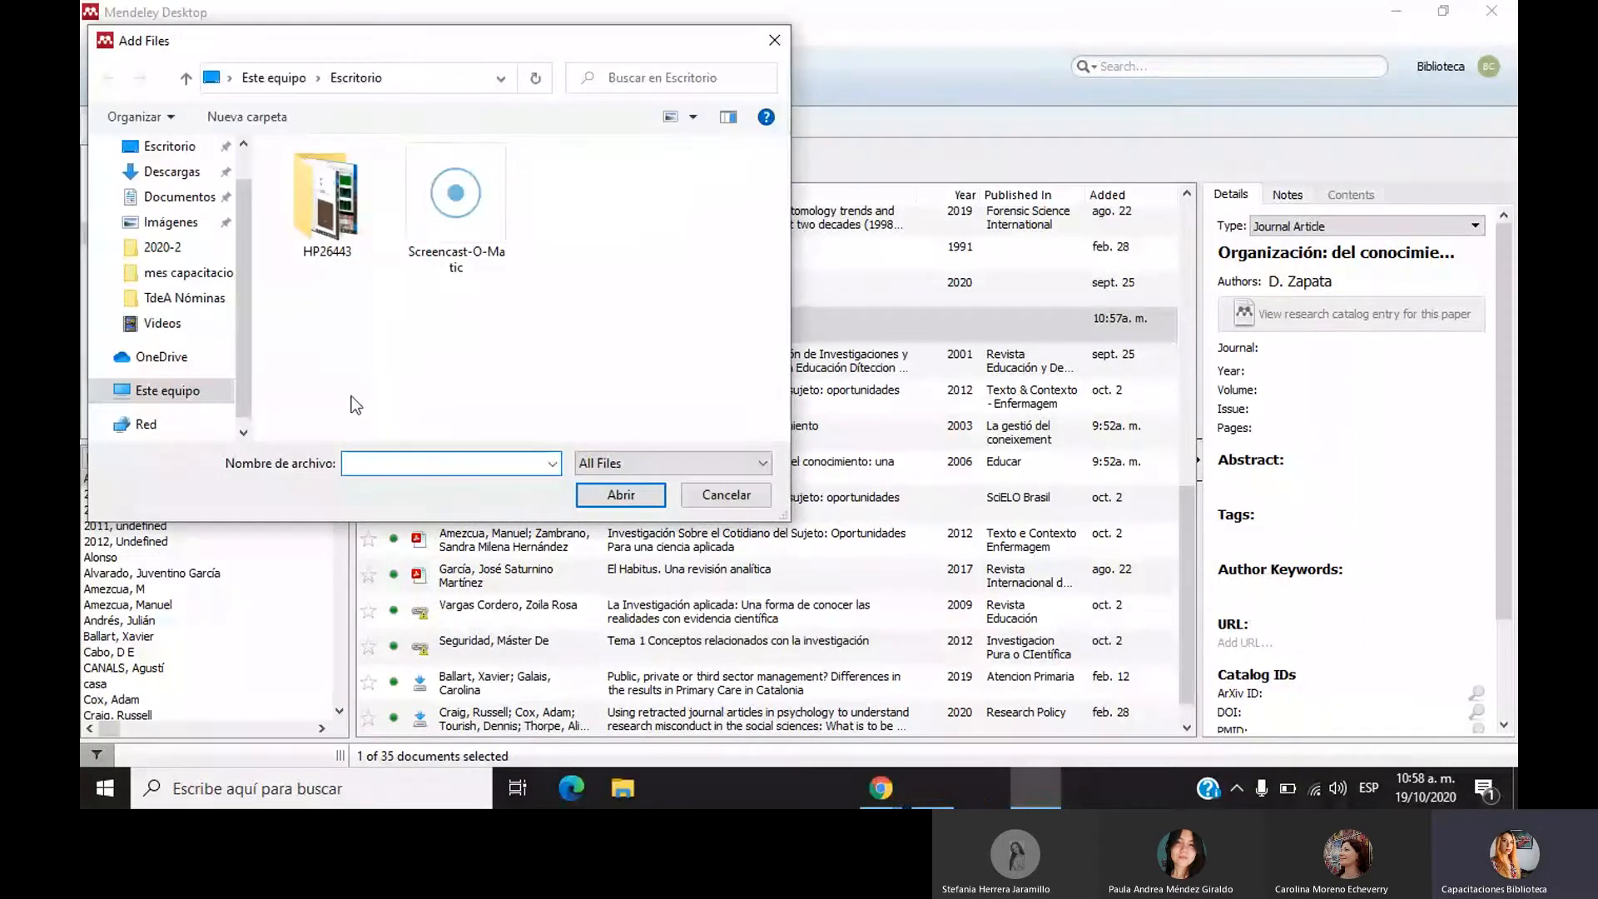
{"action": "left_click", "coordinate": [189, 172]}
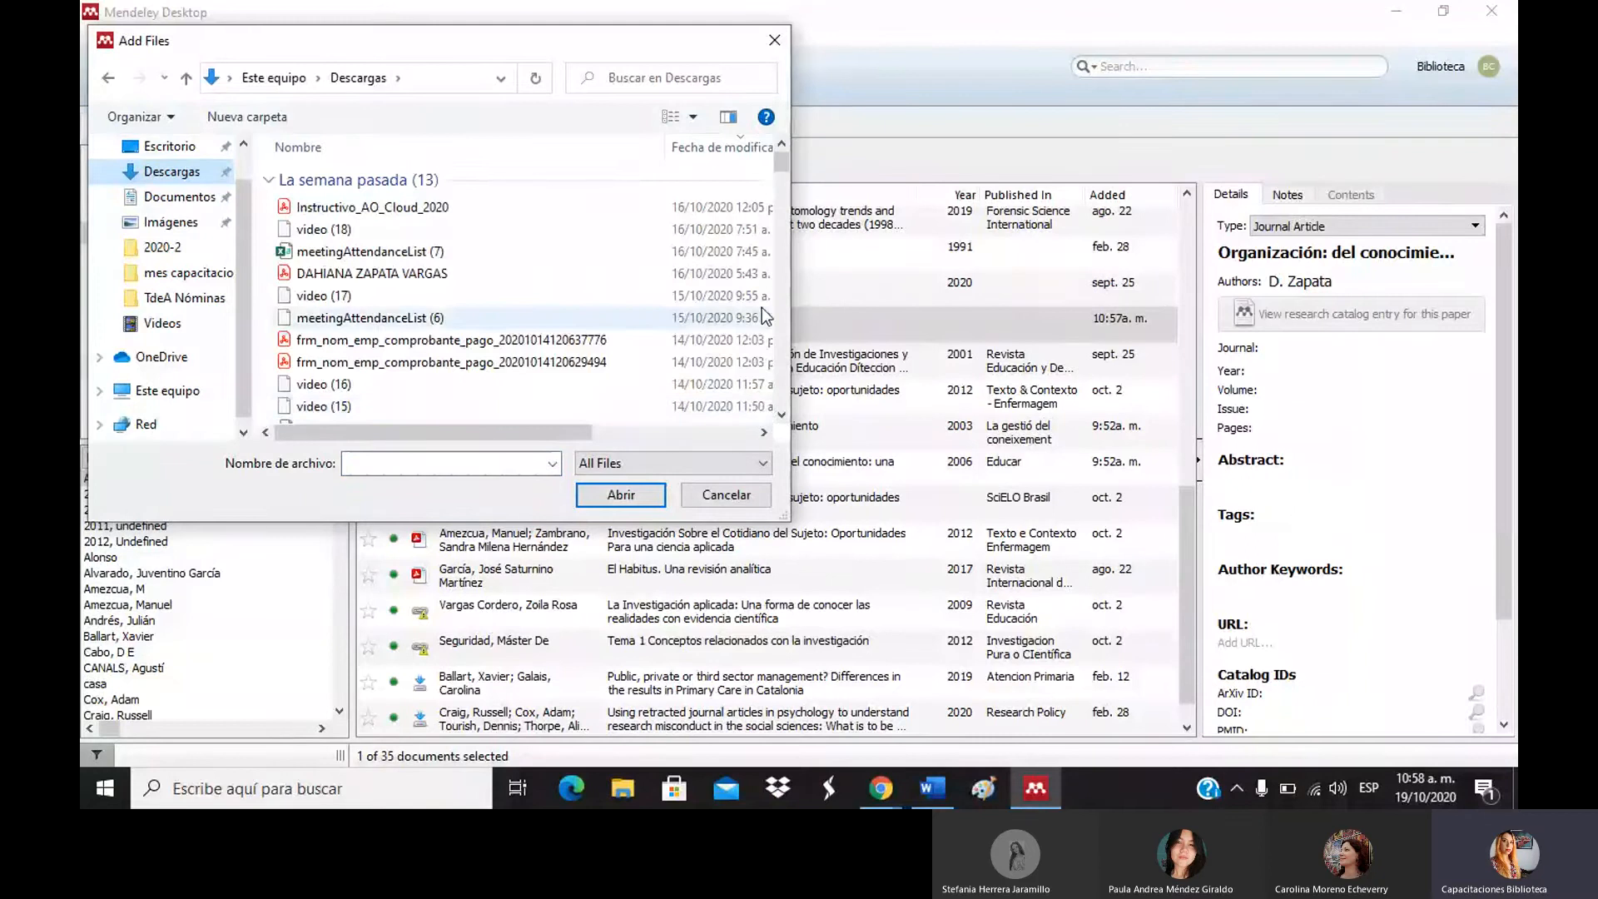
{"action": "left_click_drag", "start_coordinate": [781, 165], "coordinate": [786, 241]}
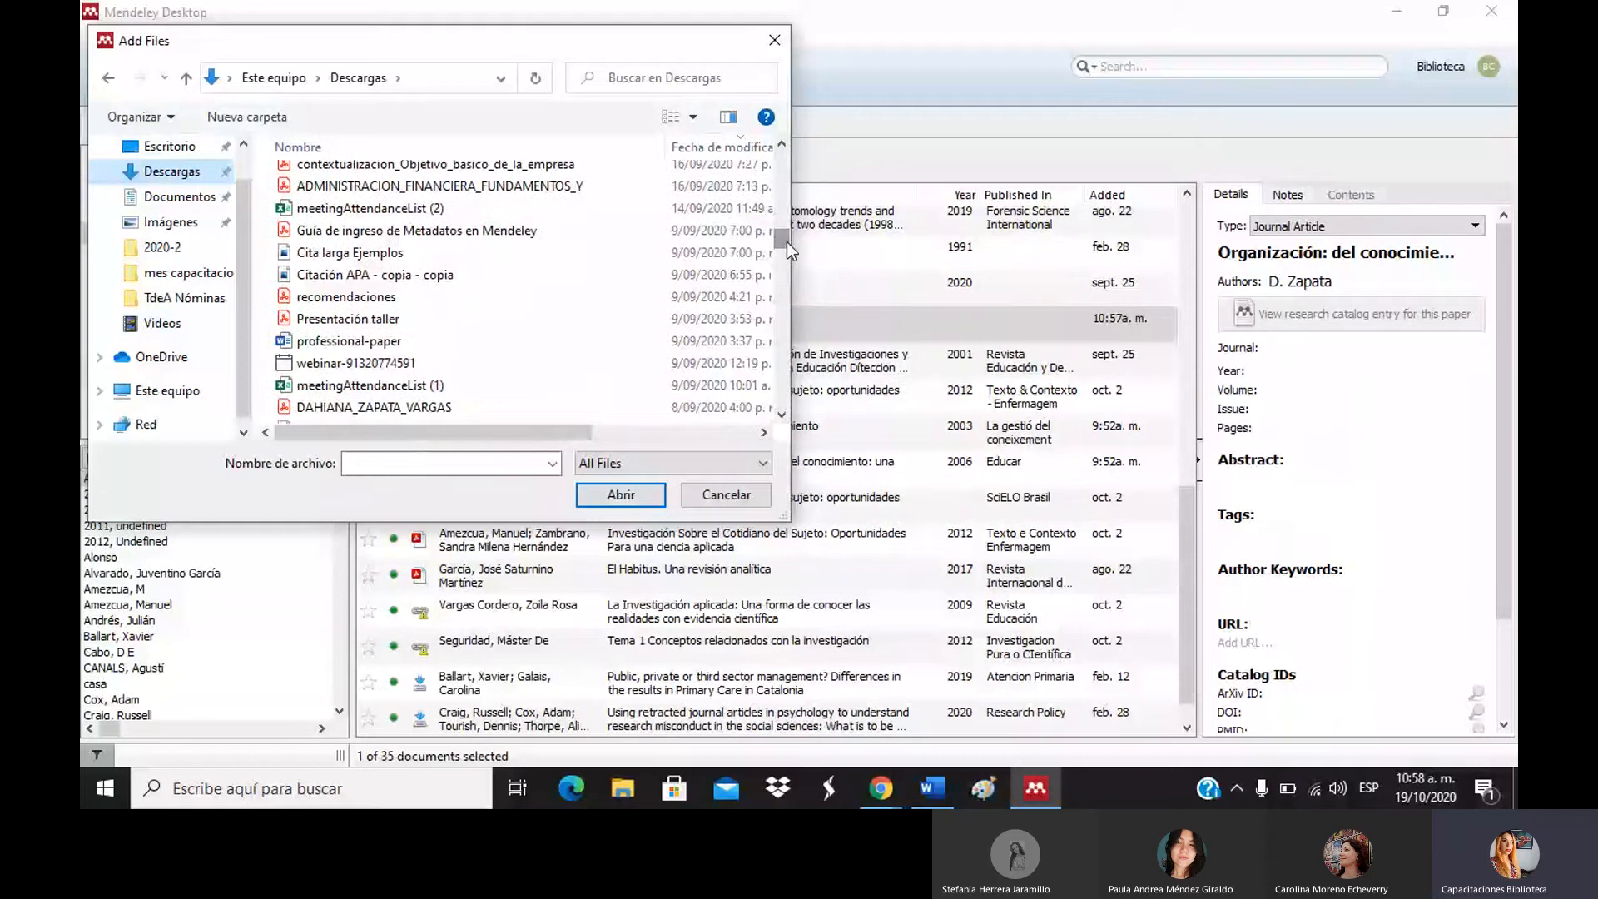
{"action": "left_click", "coordinate": [439, 186]}
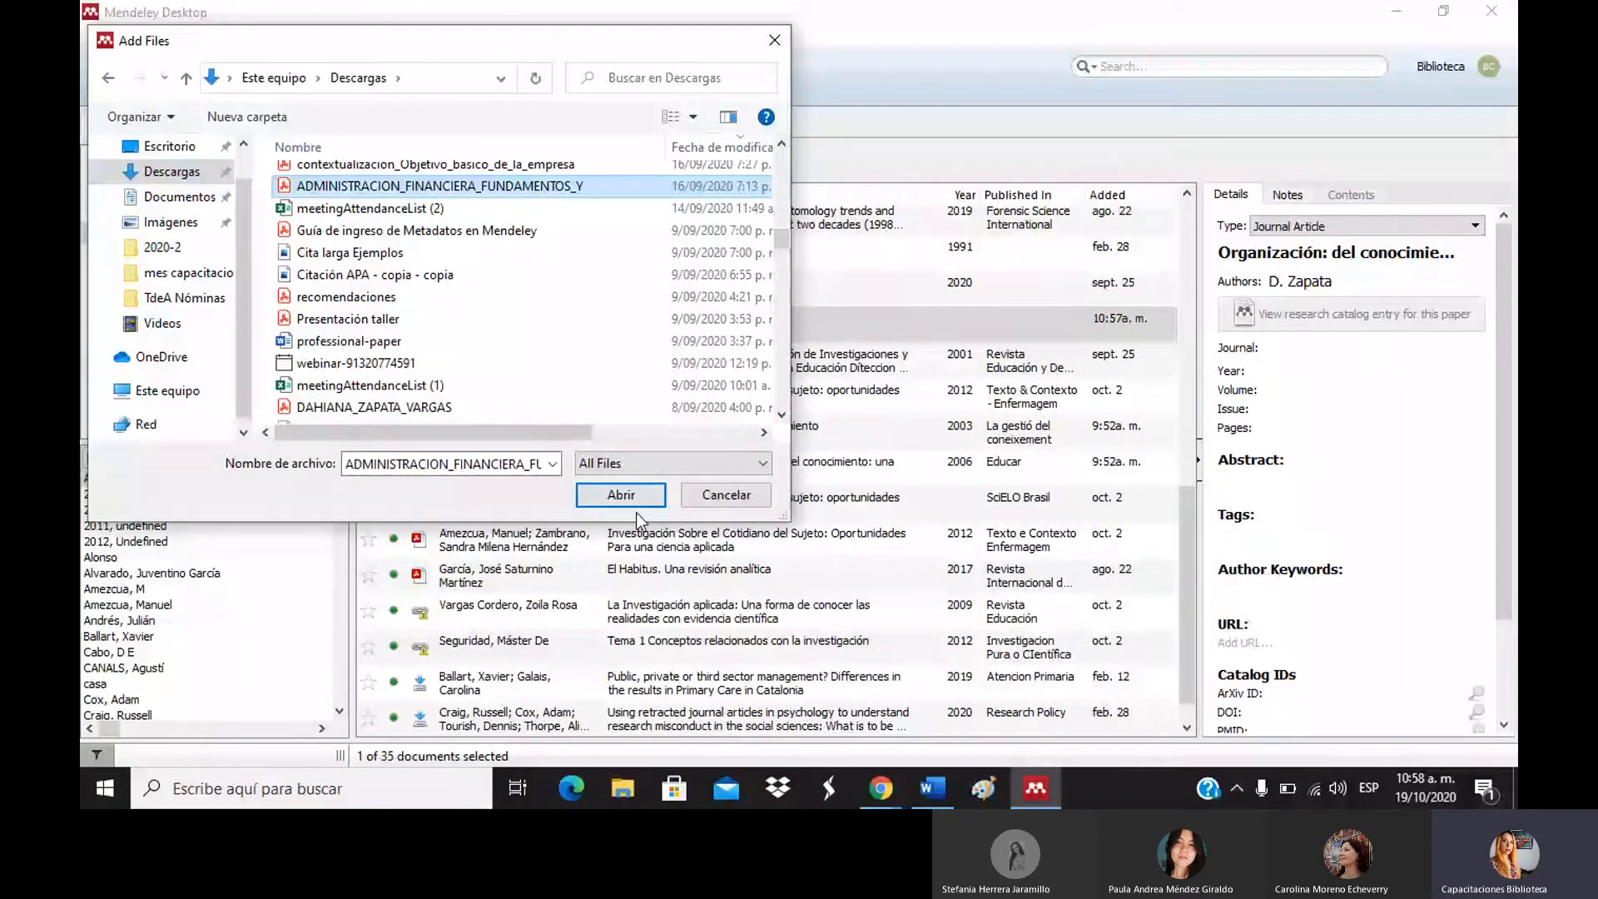
{"action": "left_click", "coordinate": [618, 494]}
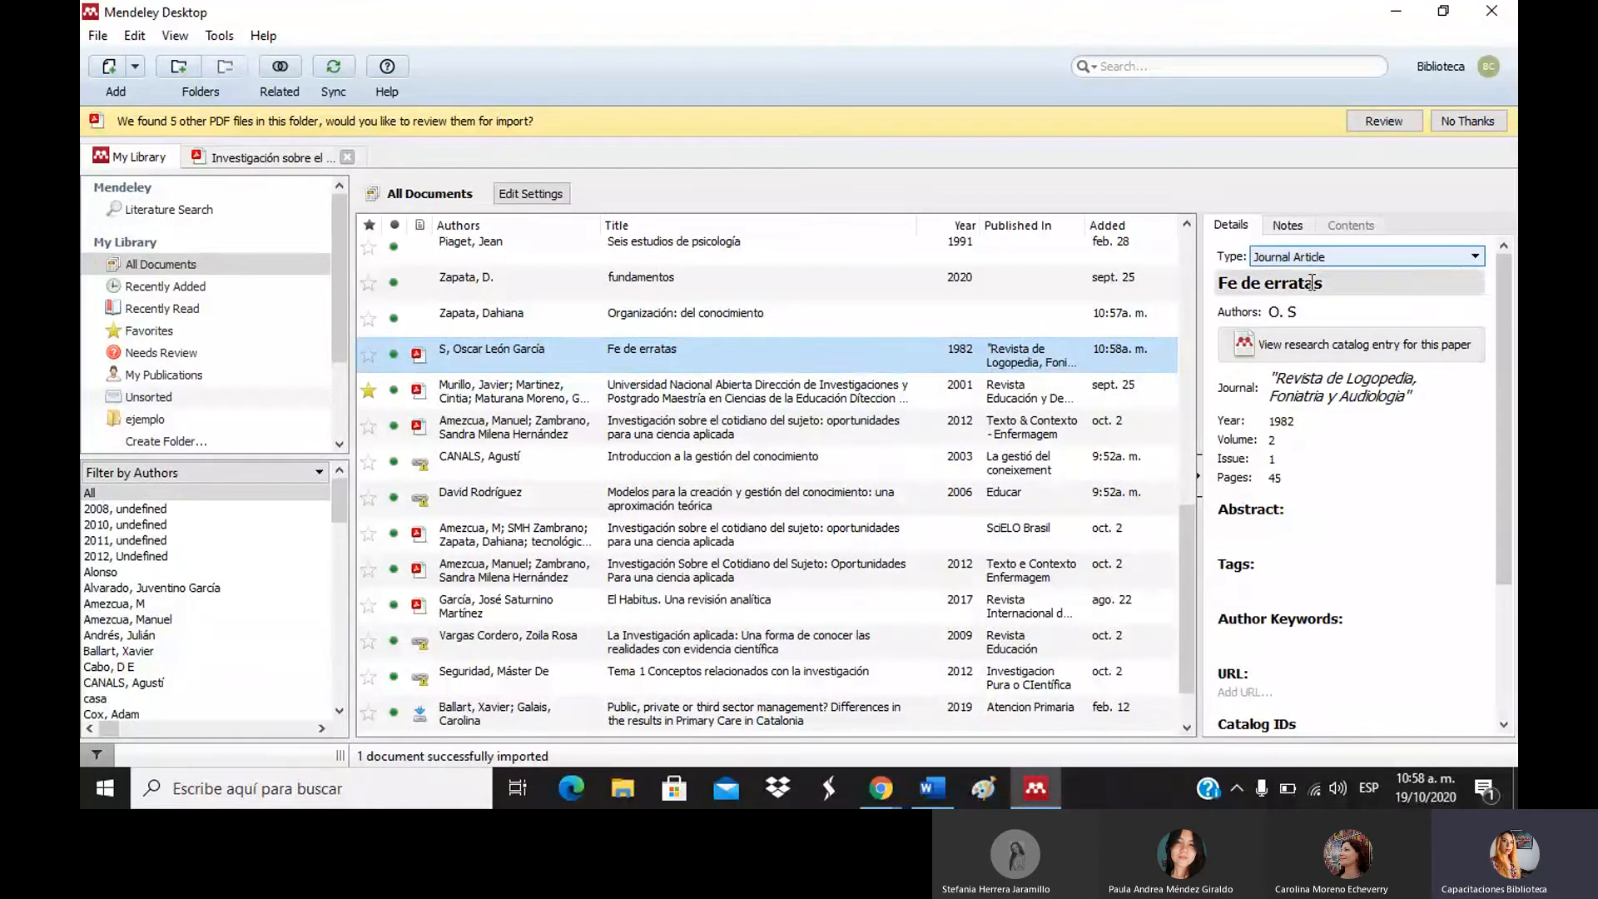
Rewrite the Fe de erratas author as surname, comma, given name, and review the remaining details.
{"action": "left_click", "coordinate": [1332, 317]}
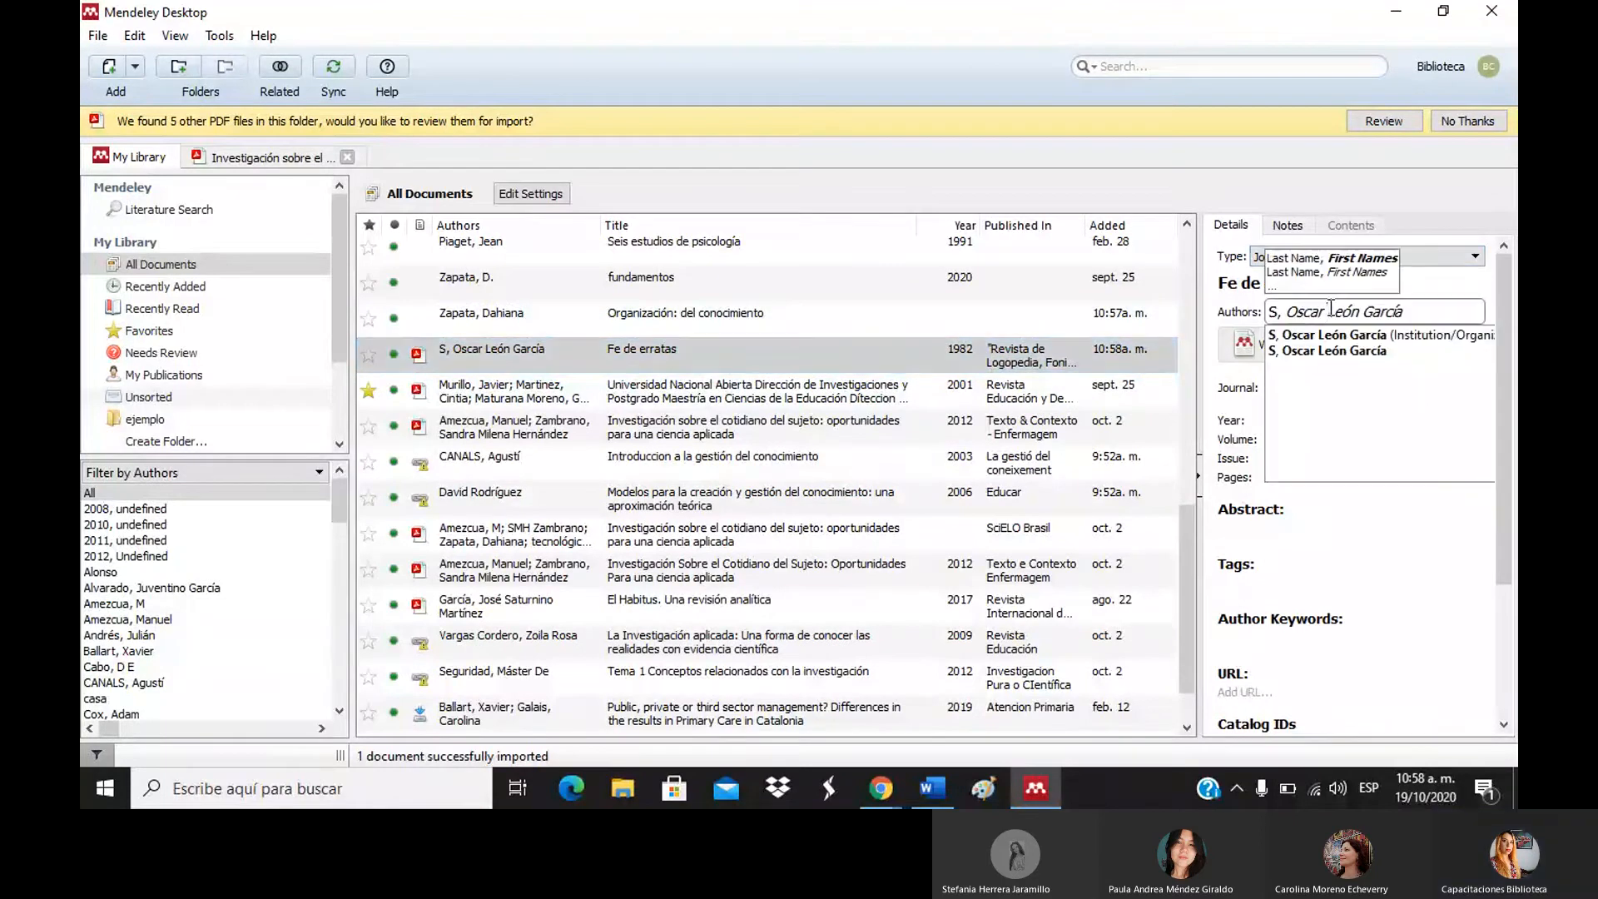
{"action": "left_click", "coordinate": [1330, 321]}
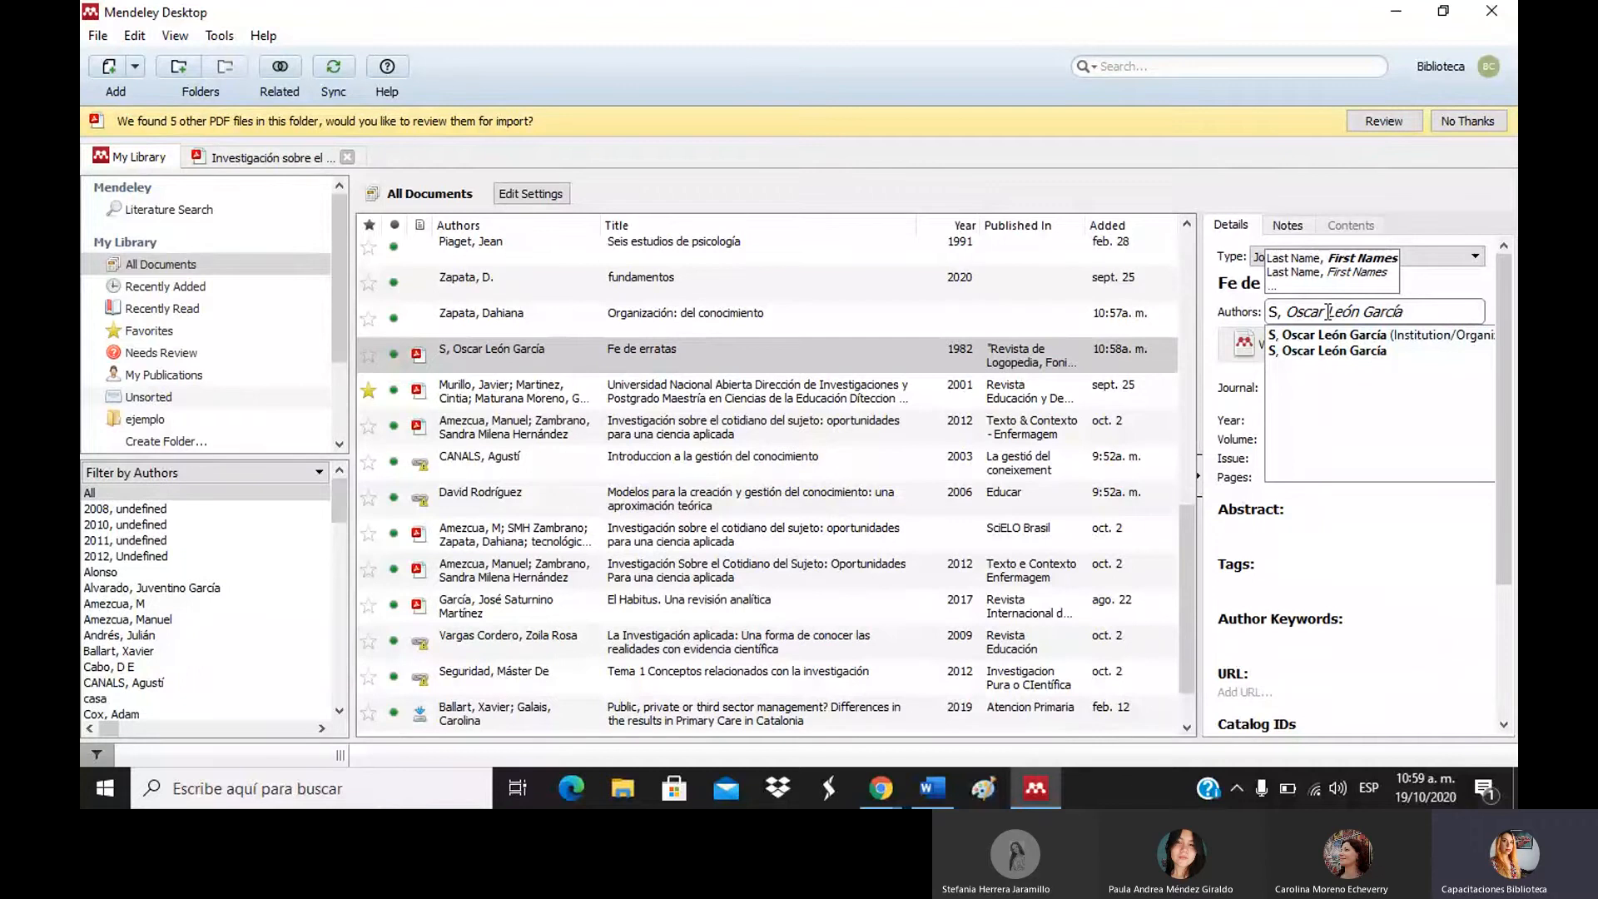
{"action": "left_click_drag", "start_coordinate": [1325, 312], "coordinate": [1289, 311]}
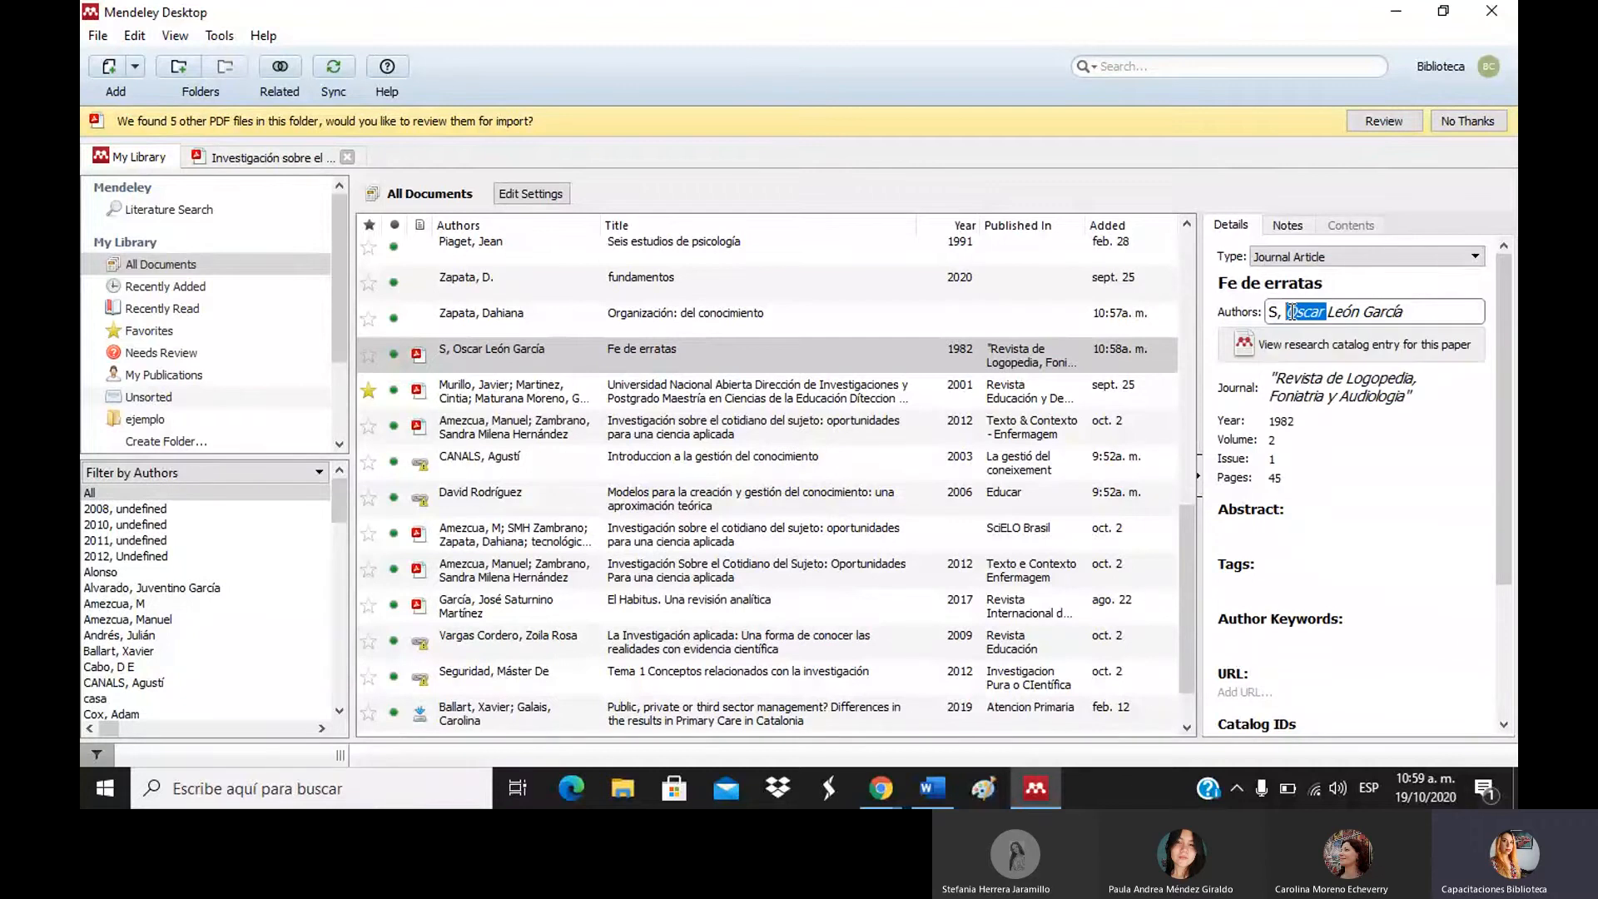
{"action": "key", "text": "BackSpace"}
{"action": "key", "text": "BackSpace"}
{"action": "key", "text": "BackSpace"}
{"action": "key", "text": "BackSpace"}
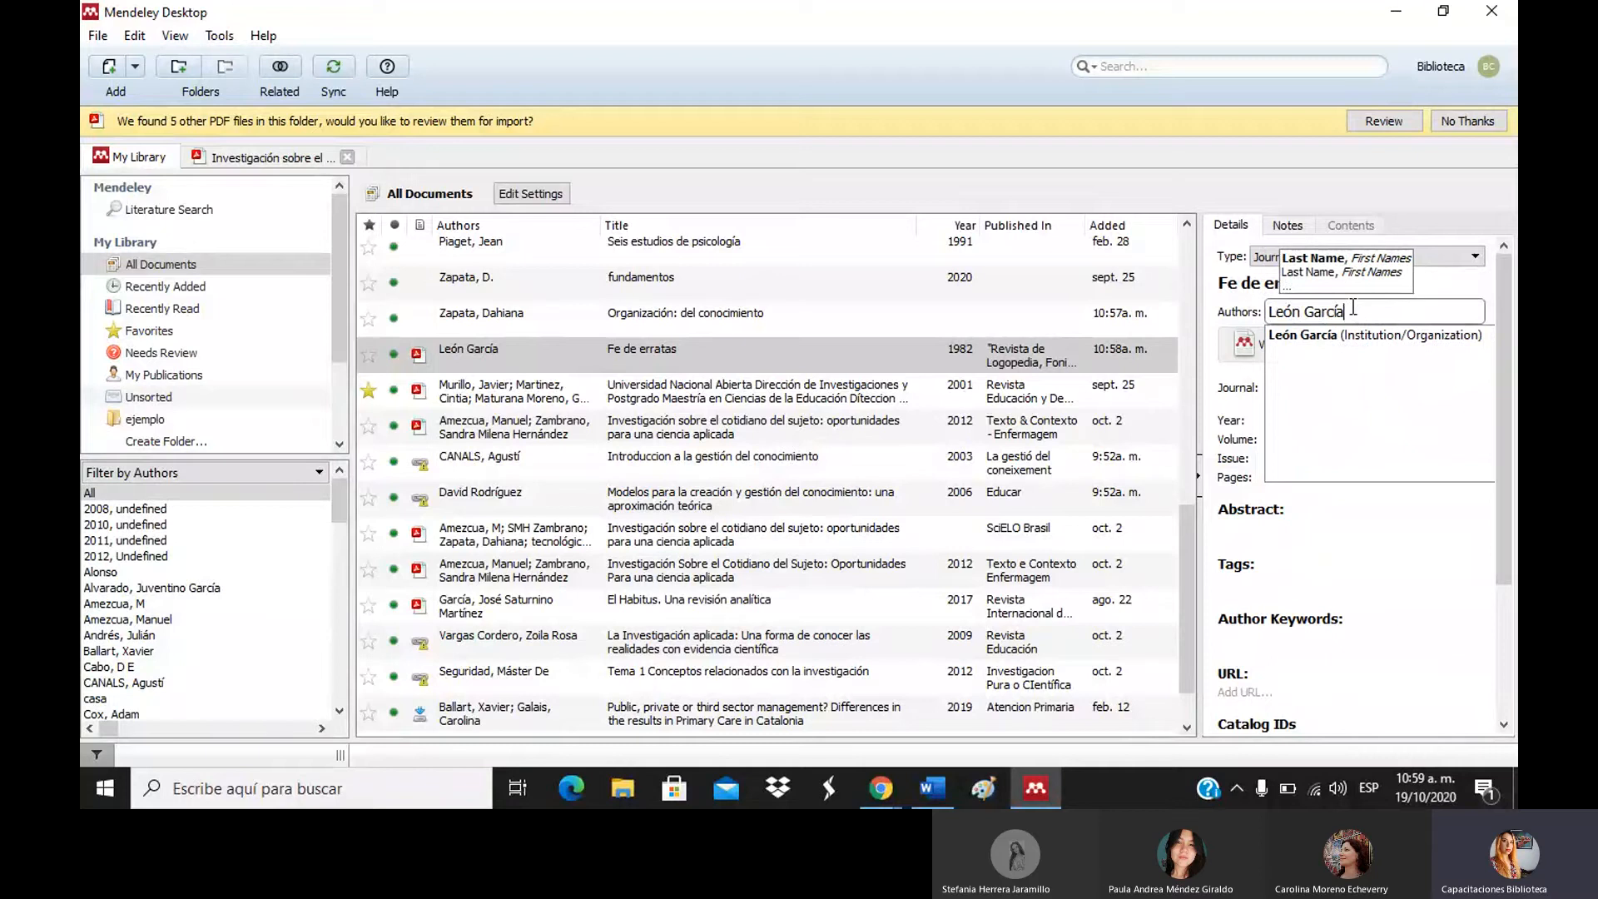
{"action": "type", "text": ", O"}
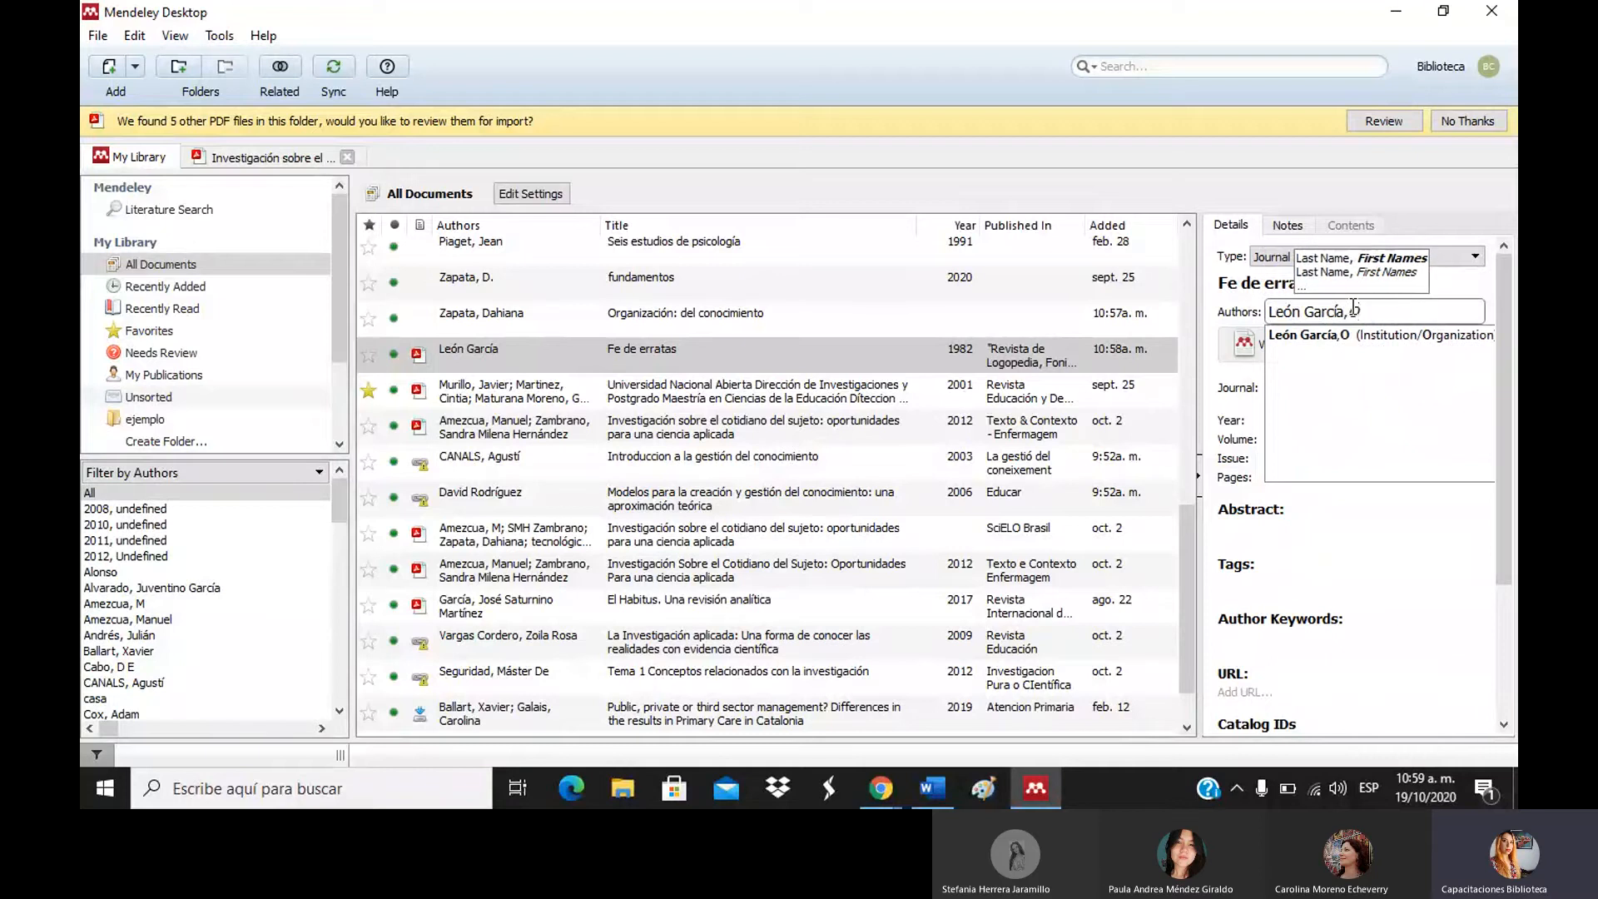
{"action": "type", "text": "scar"}
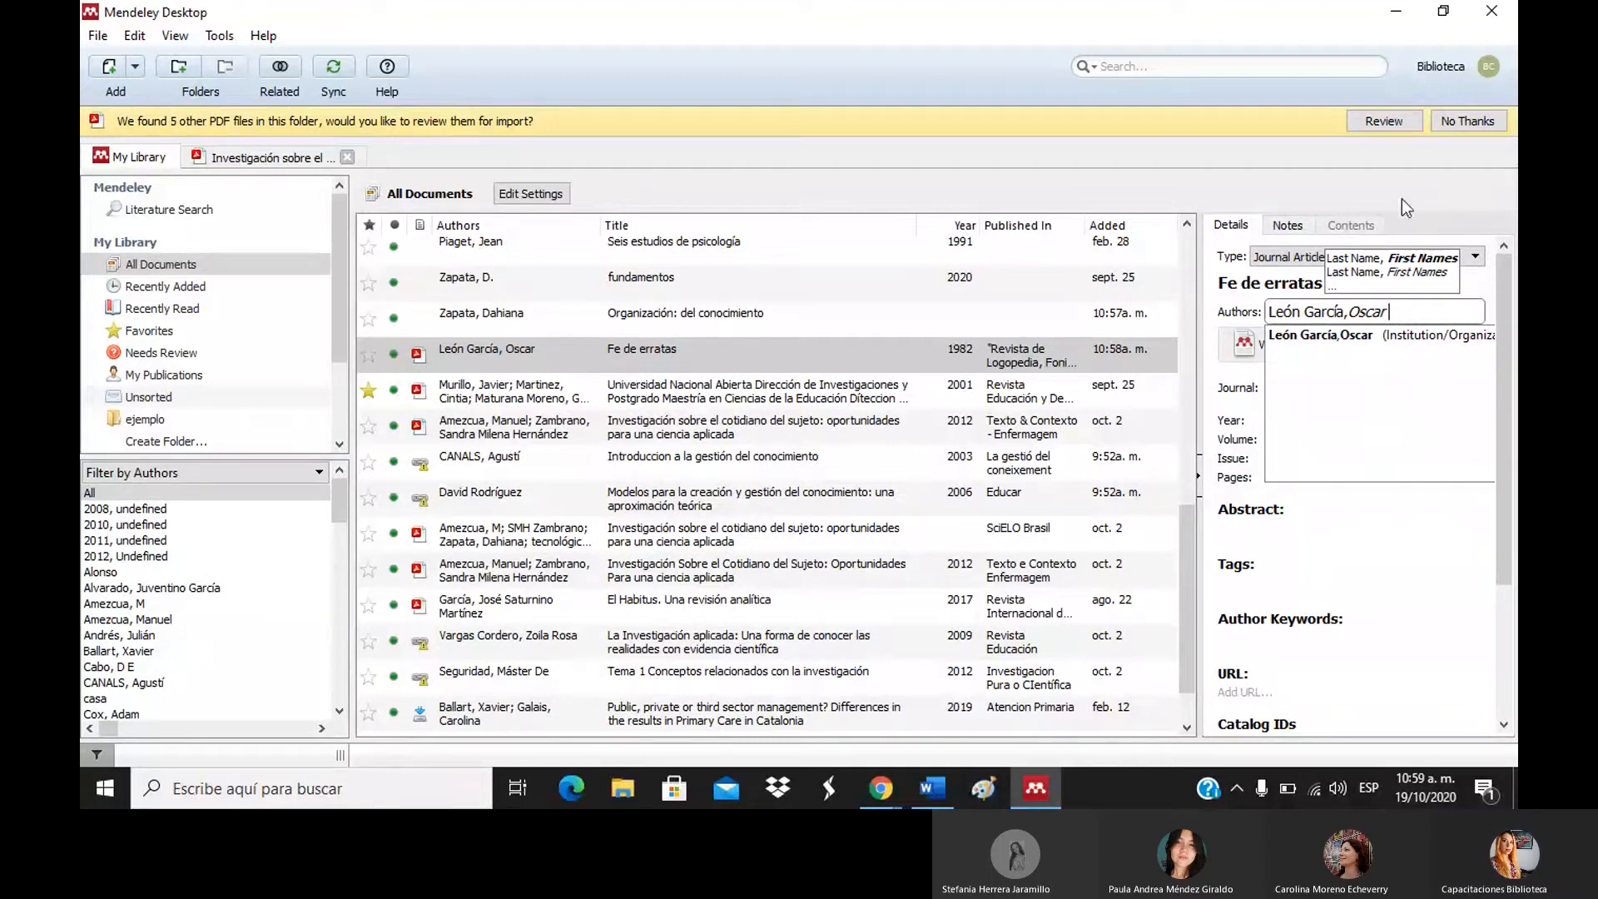
{"action": "left_click", "coordinate": [1216, 312]}
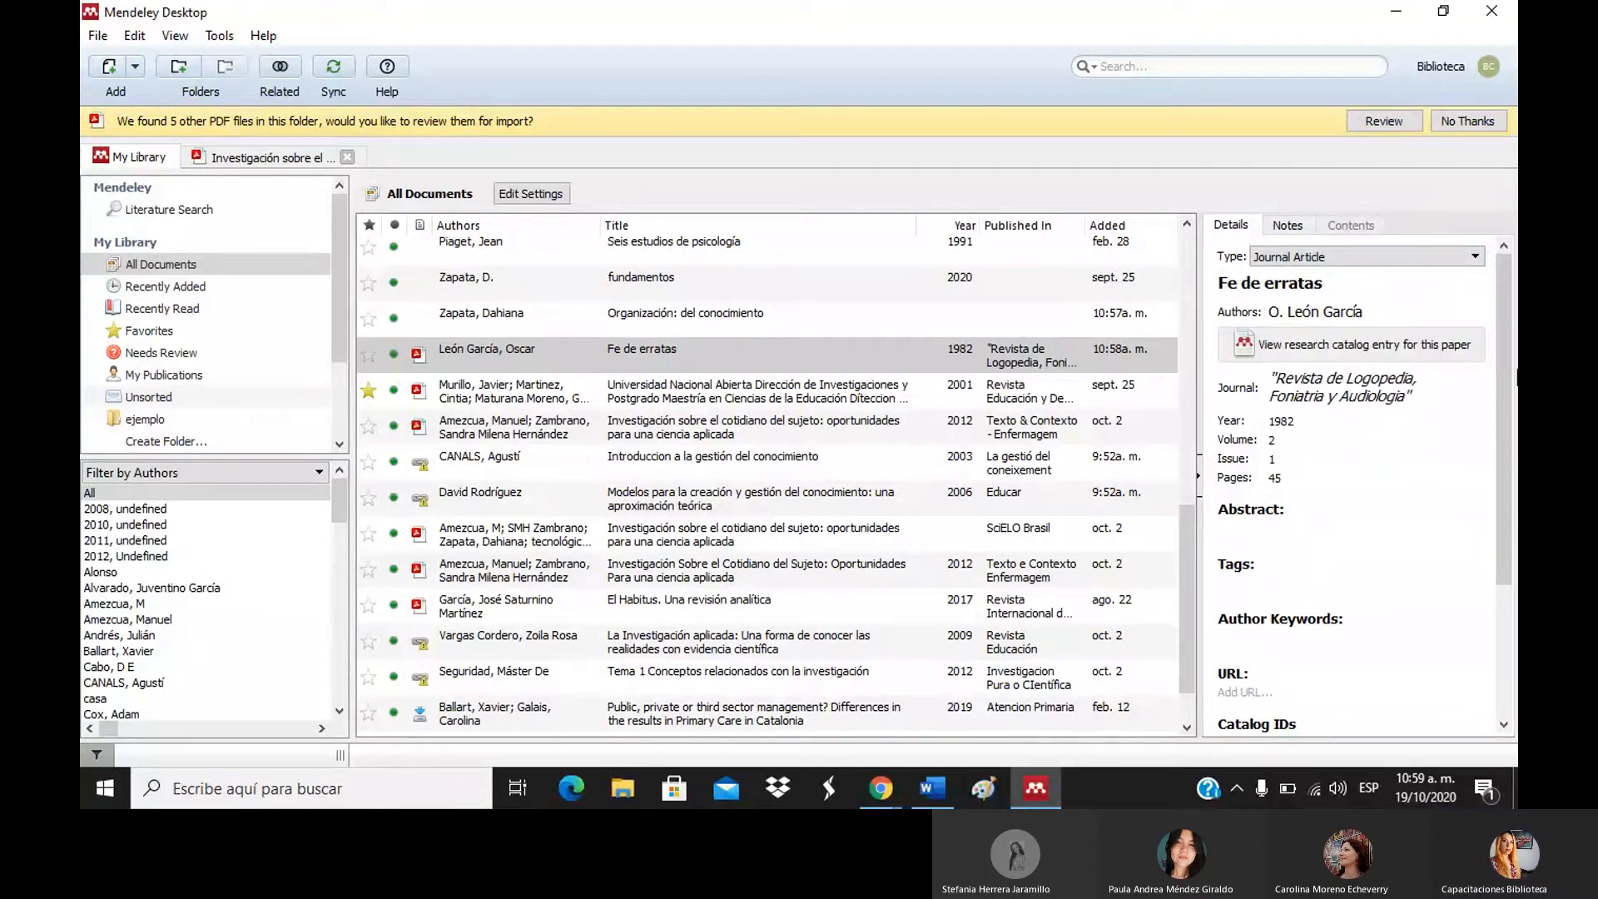
{"action": "scroll", "coordinate": [1501, 354], "scroll_direction": "down", "scroll_amount": 2}
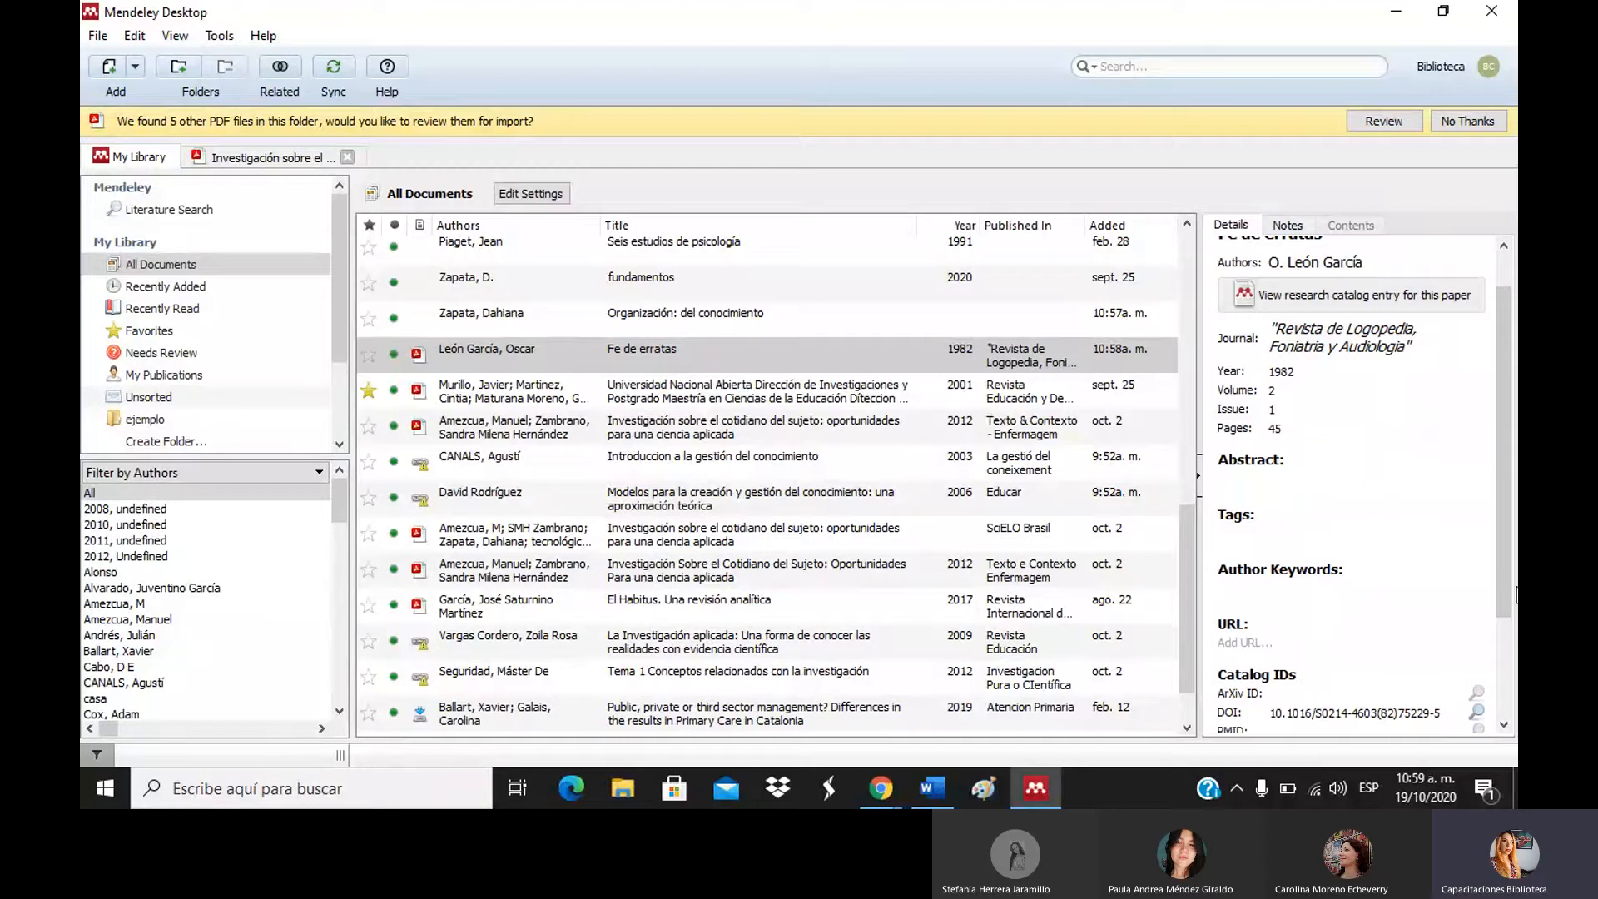
{"action": "left_click_drag", "start_coordinate": [1505, 601], "coordinate": [1504, 699]}
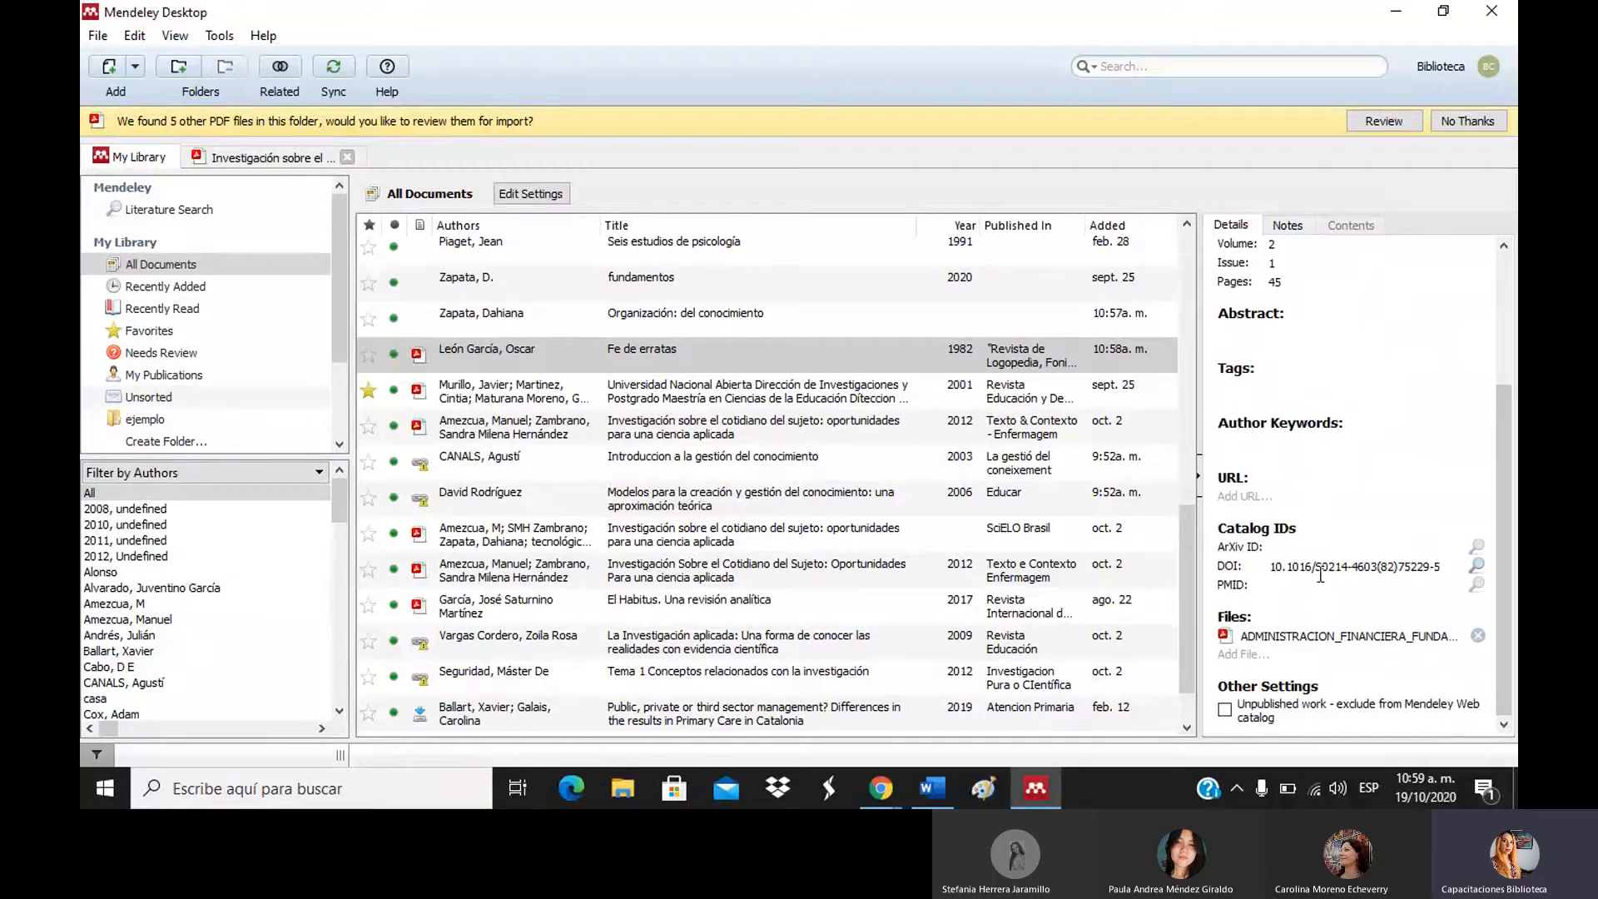
Open the Fe de erratas PDF attached to the entry from its Details panel.
{"action": "left_click", "coordinate": [1282, 639]}
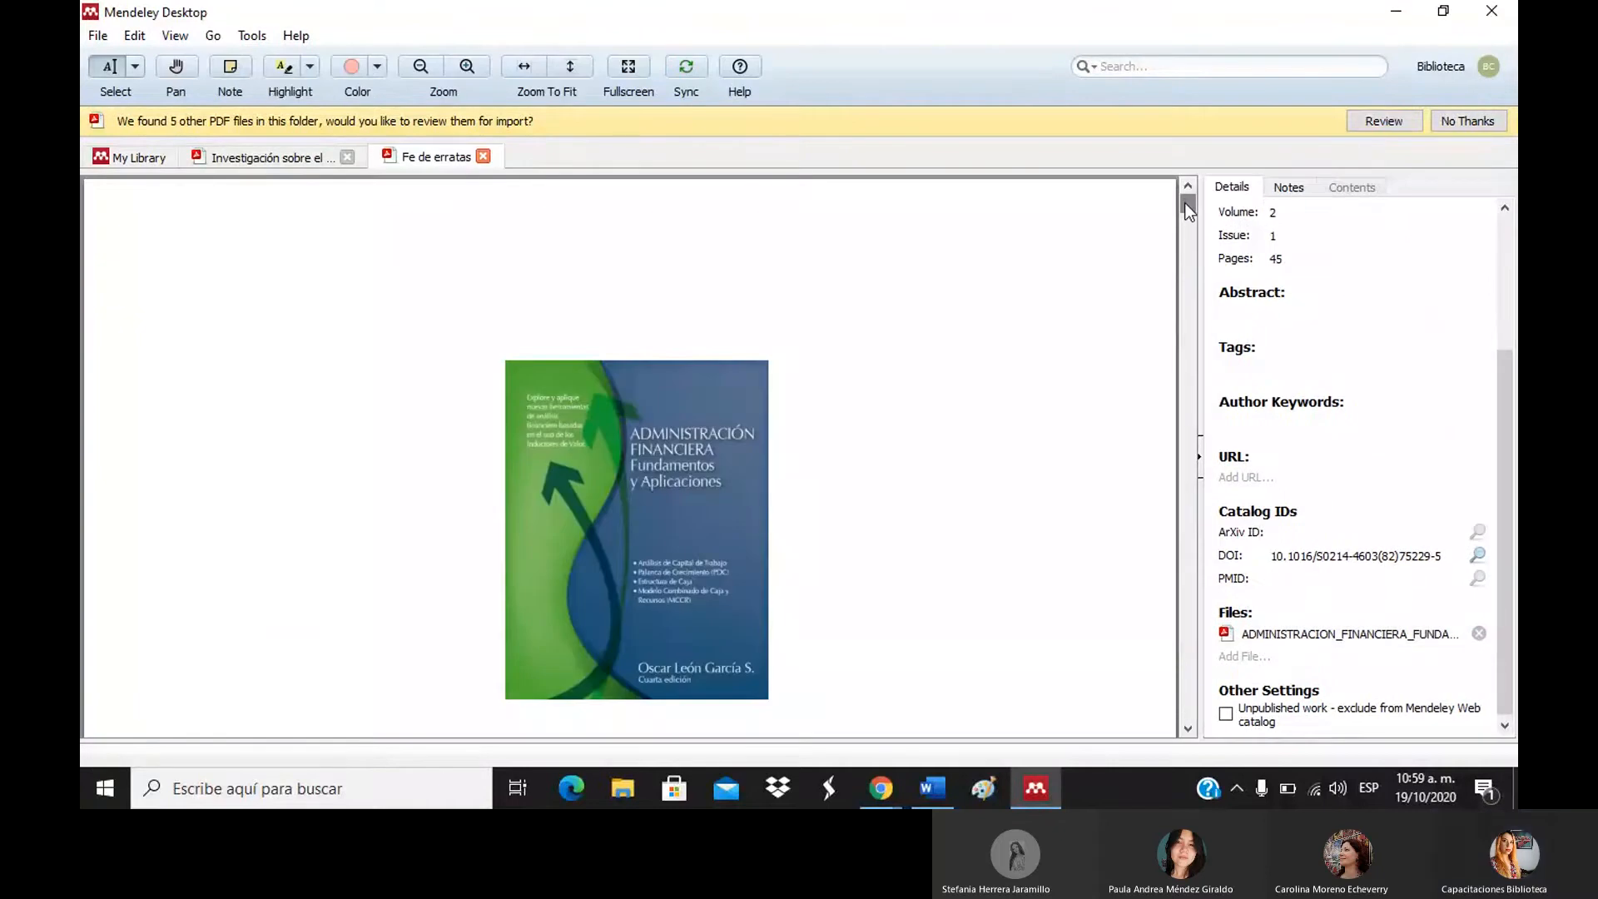
{"action": "left_click_drag", "start_coordinate": [1185, 202], "coordinate": [1202, 149]}
{"action": "left_click_drag", "start_coordinate": [1200, 204], "coordinate": [1200, 210]}
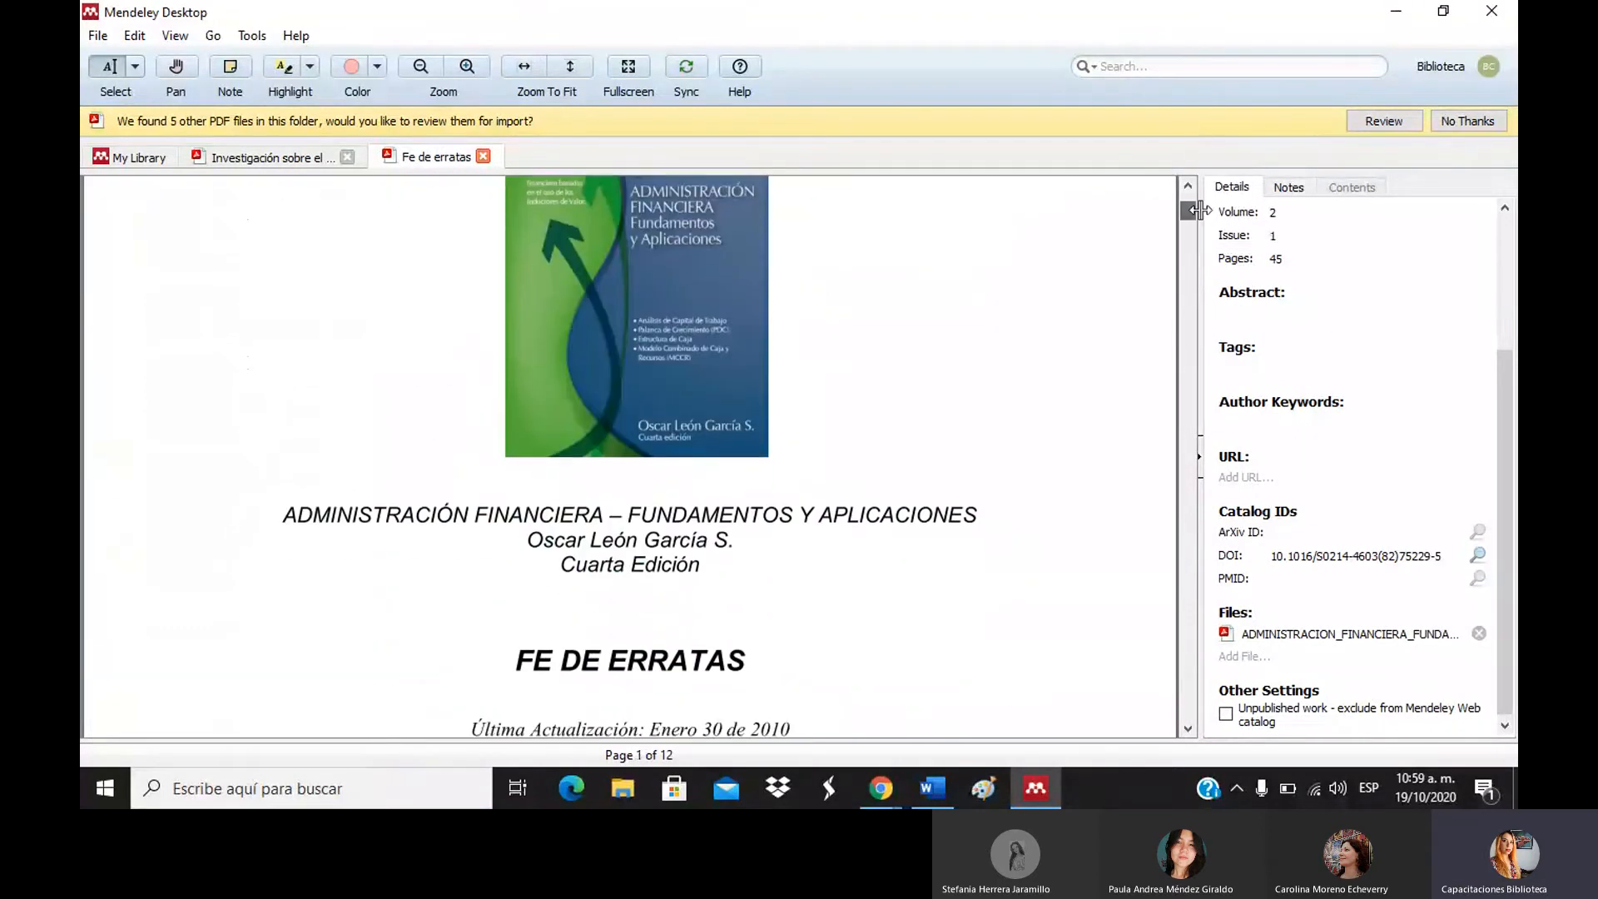
{"action": "left_click", "coordinate": [1512, 226]}
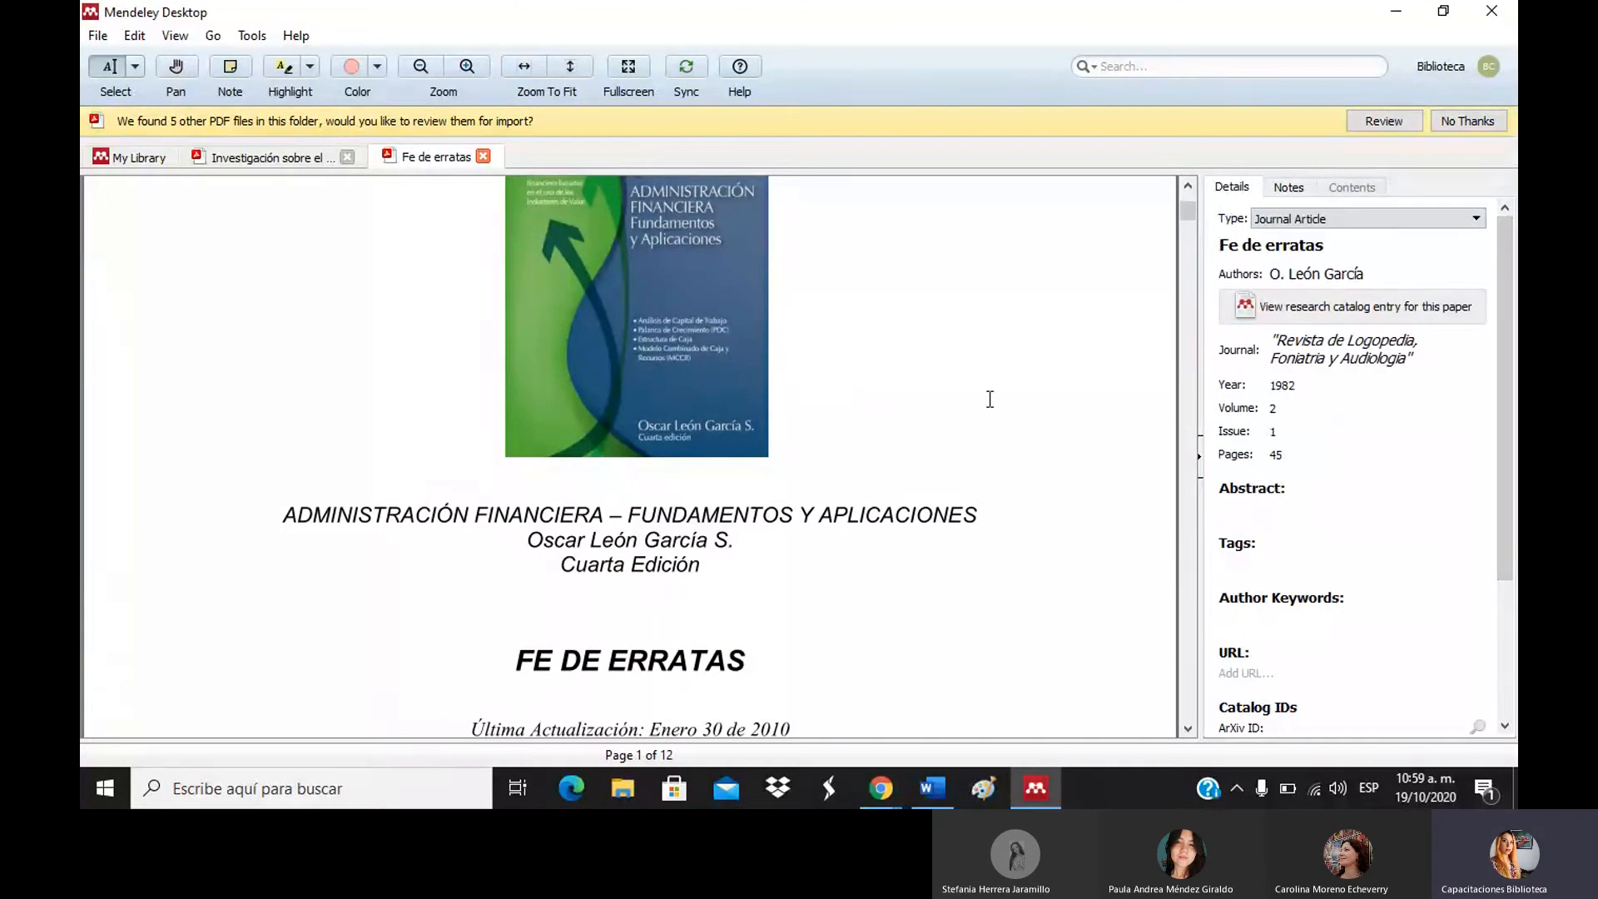
Select the whole author line on the PDF's title page, then close the PDF.
{"action": "left_click_drag", "start_coordinate": [533, 541], "coordinate": [746, 566]}
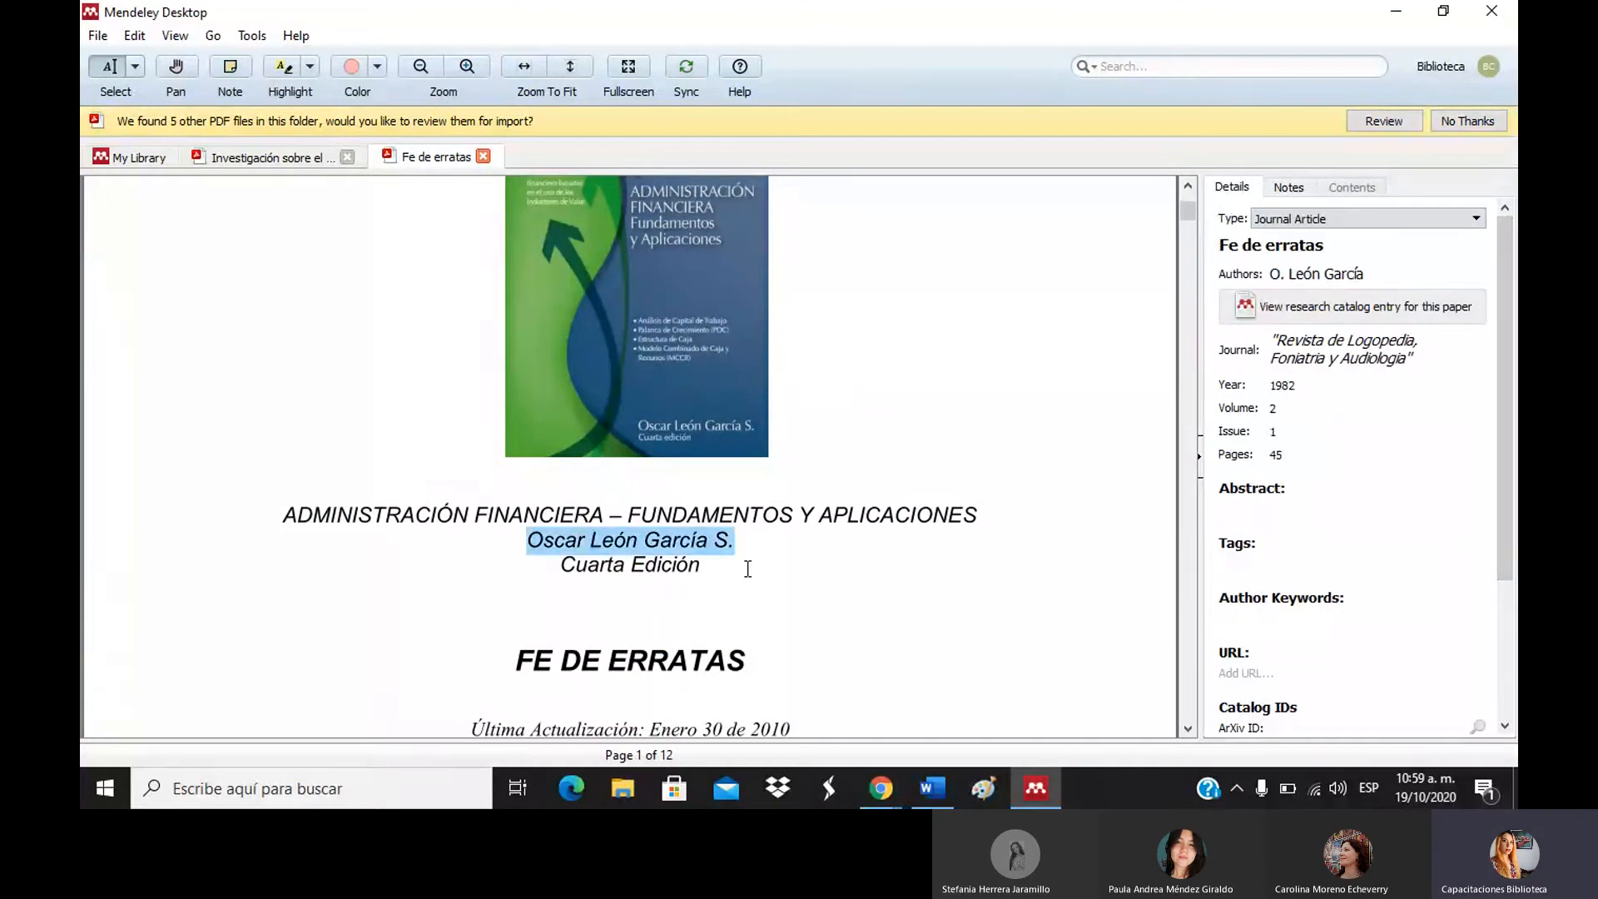
{"action": "left_click", "coordinate": [742, 544]}
{"action": "triple_click", "coordinate": [733, 545]}
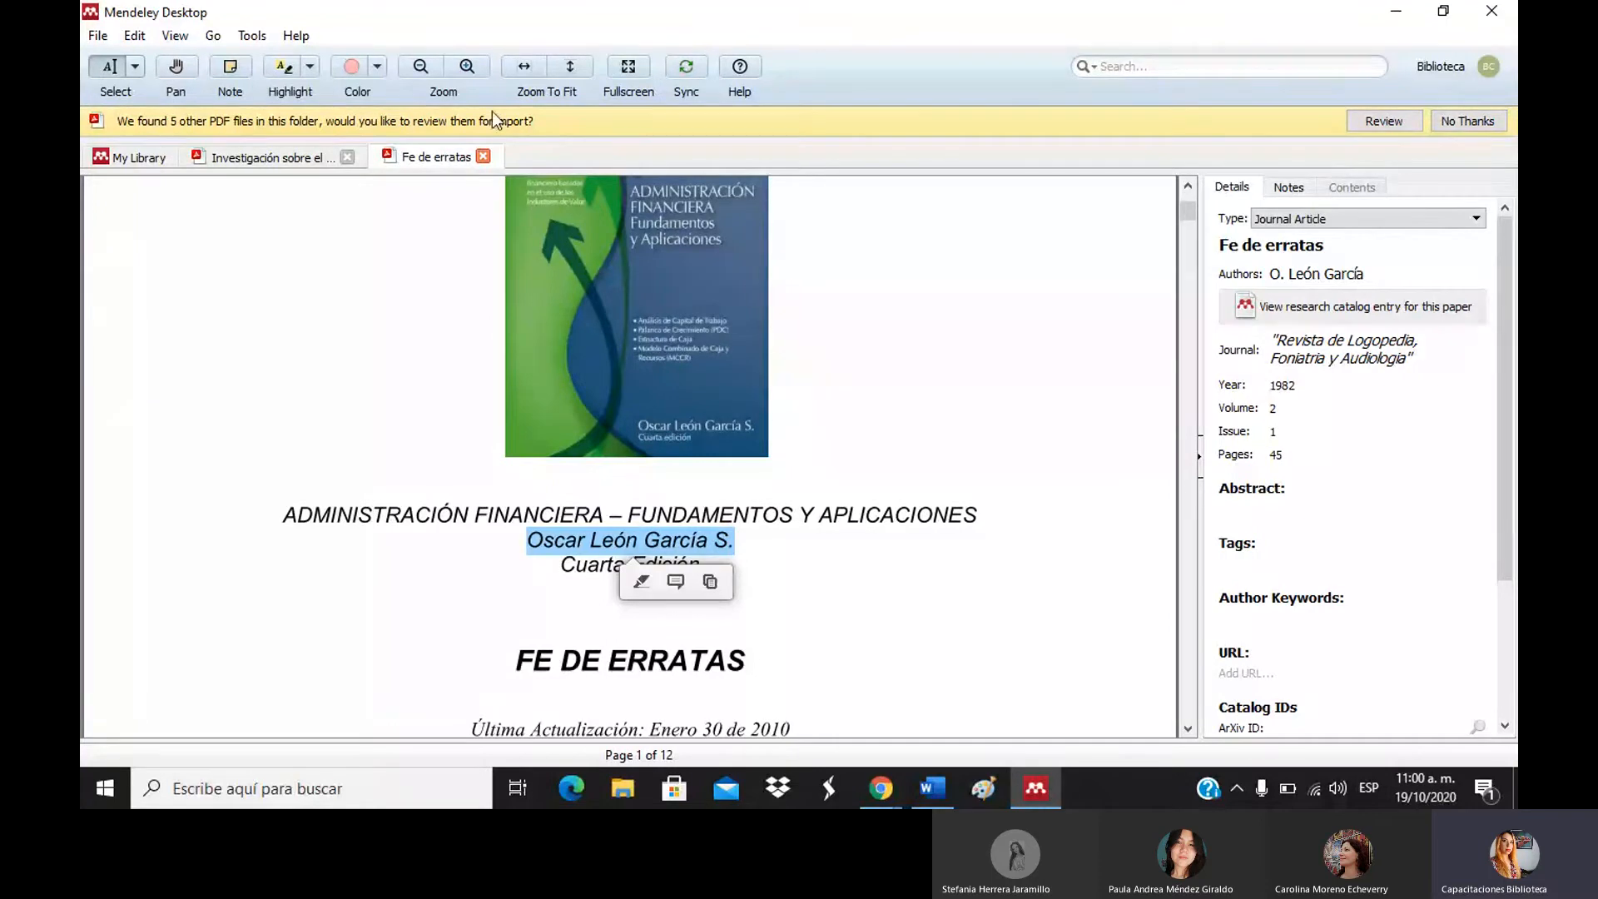
{"action": "left_click", "coordinate": [484, 156]}
Name the new library folder 'ejemplo 2' and begin adding files to the library.
{"action": "left_click", "coordinate": [137, 157]}
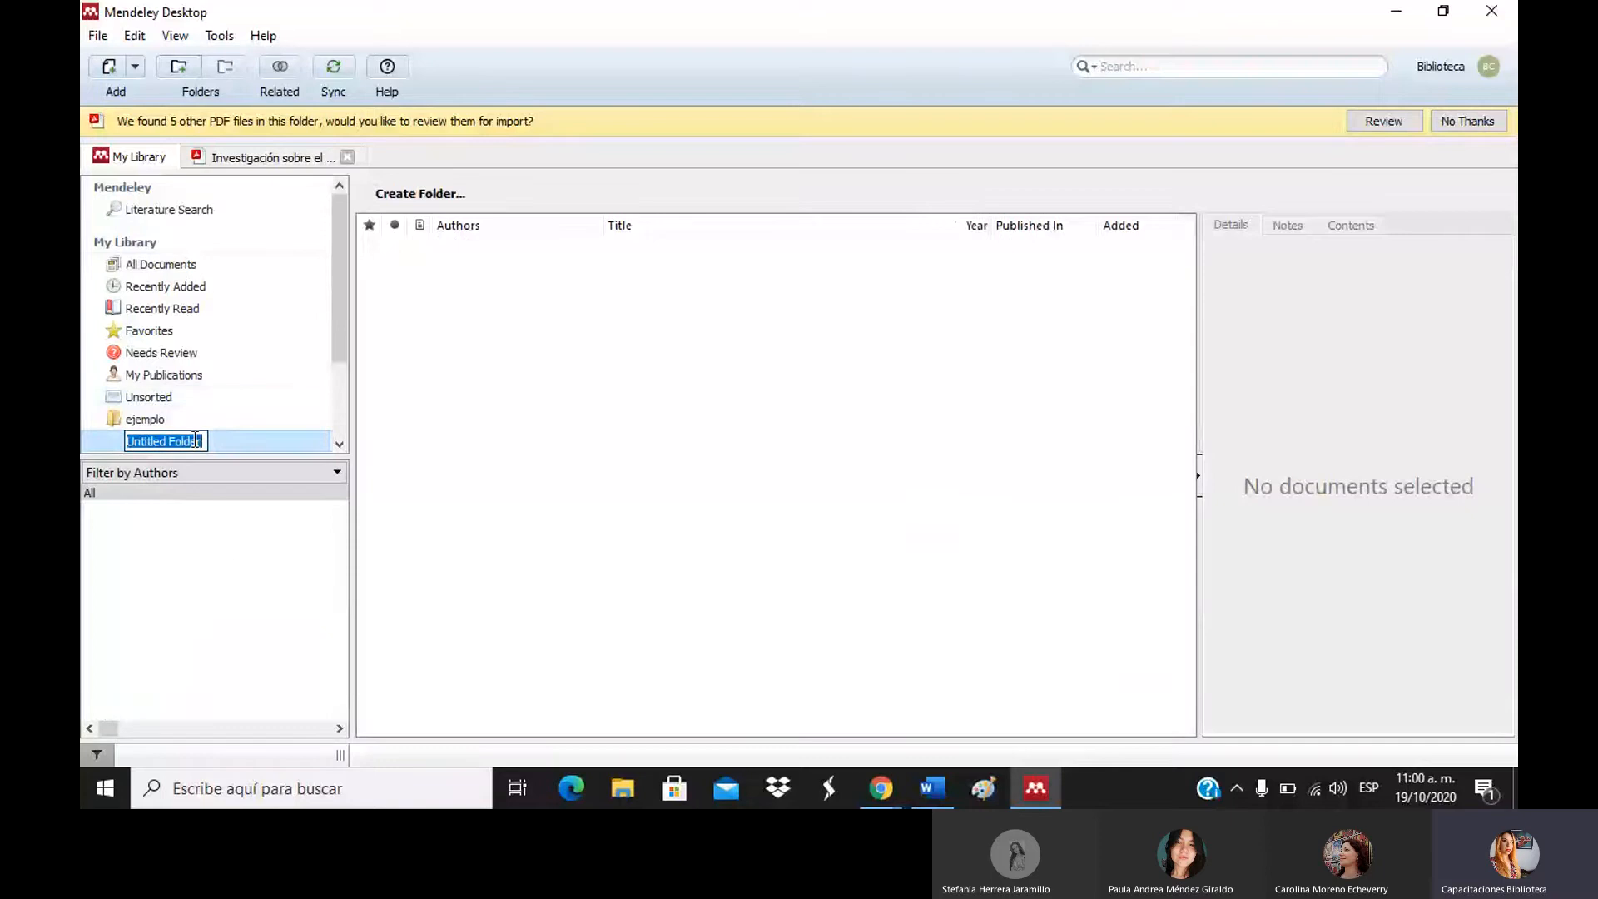
{"action": "type", "text": "ejemplo 2"}
{"action": "key", "text": "Return"}
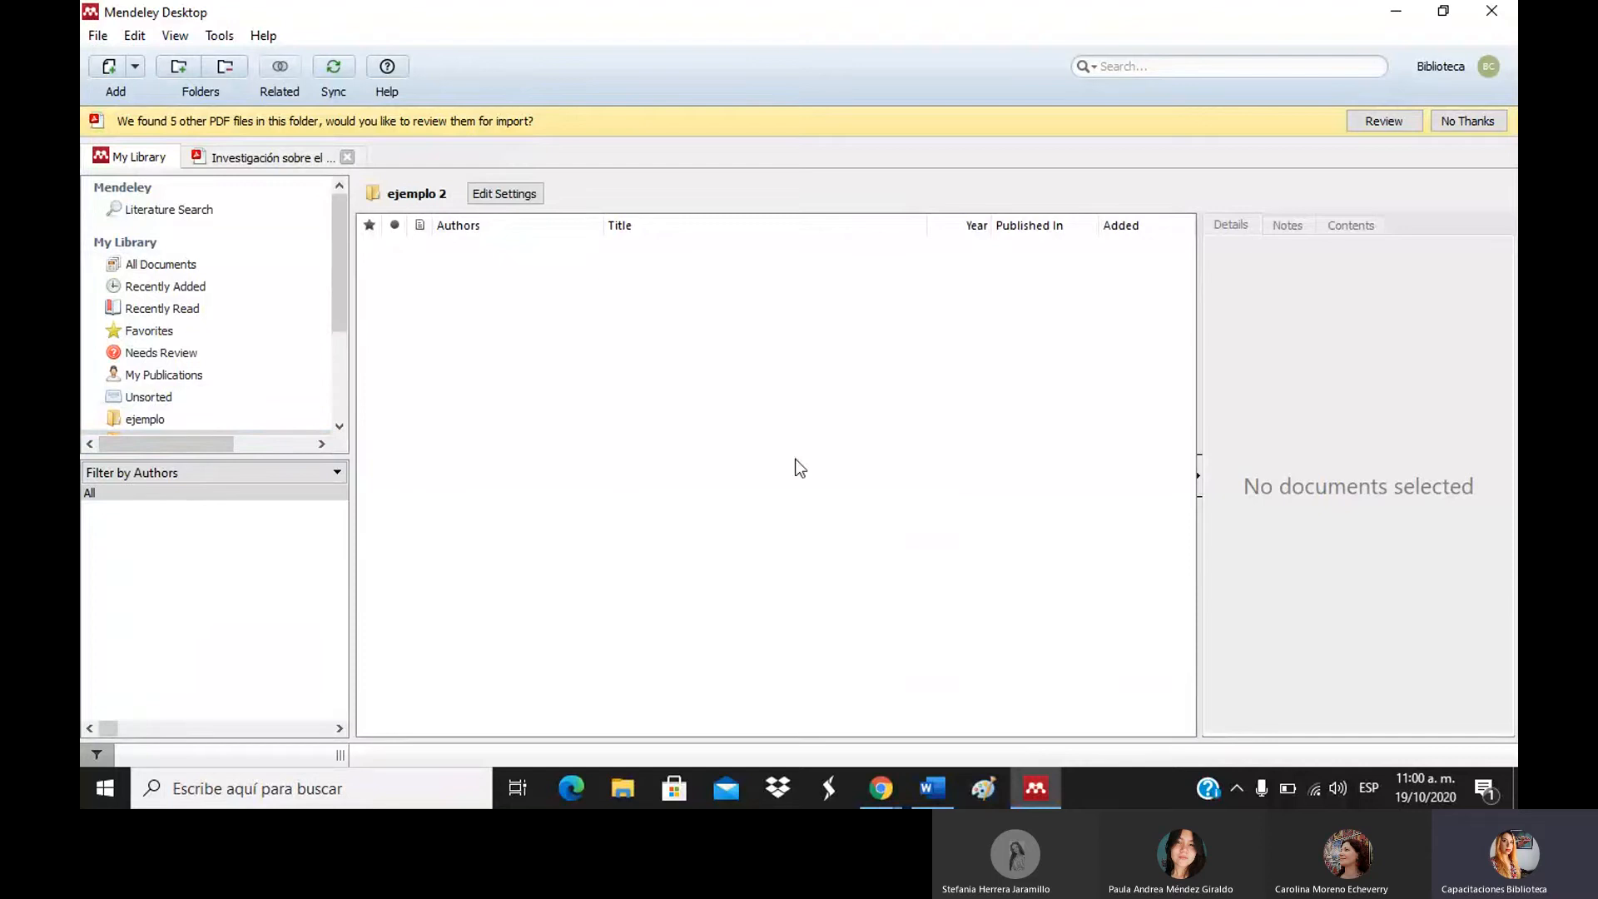
{"action": "left_click", "coordinate": [103, 75]}
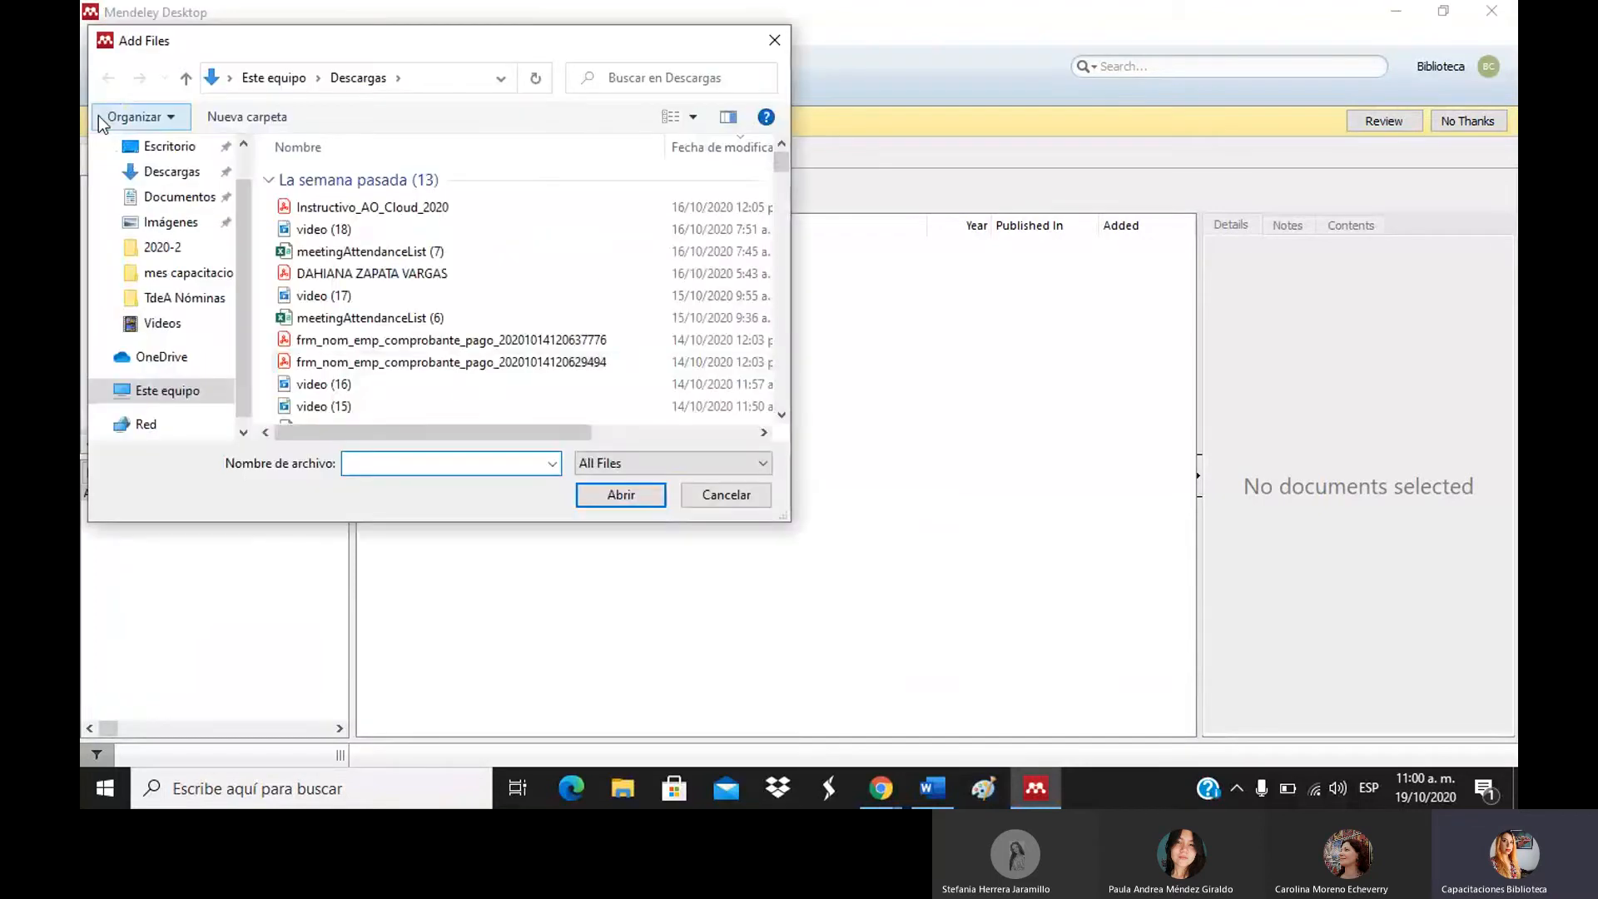
Browse Escritorio and Documentos, cancel Add Files without importing, and show All Documents.
{"action": "left_click", "coordinate": [162, 147]}
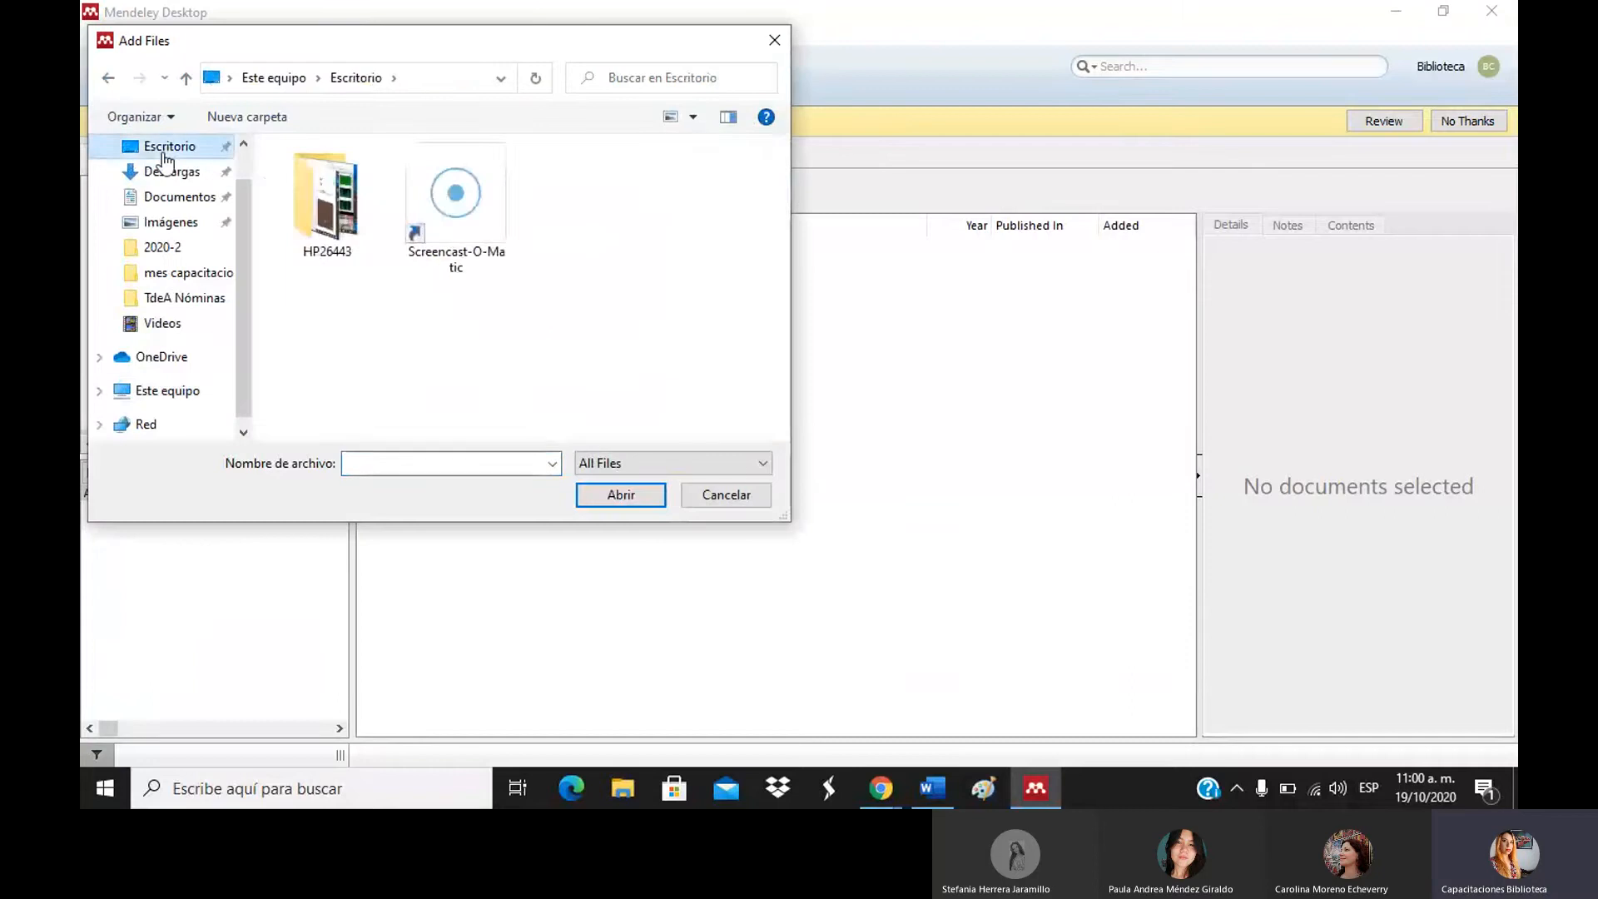
{"action": "left_click", "coordinate": [175, 196]}
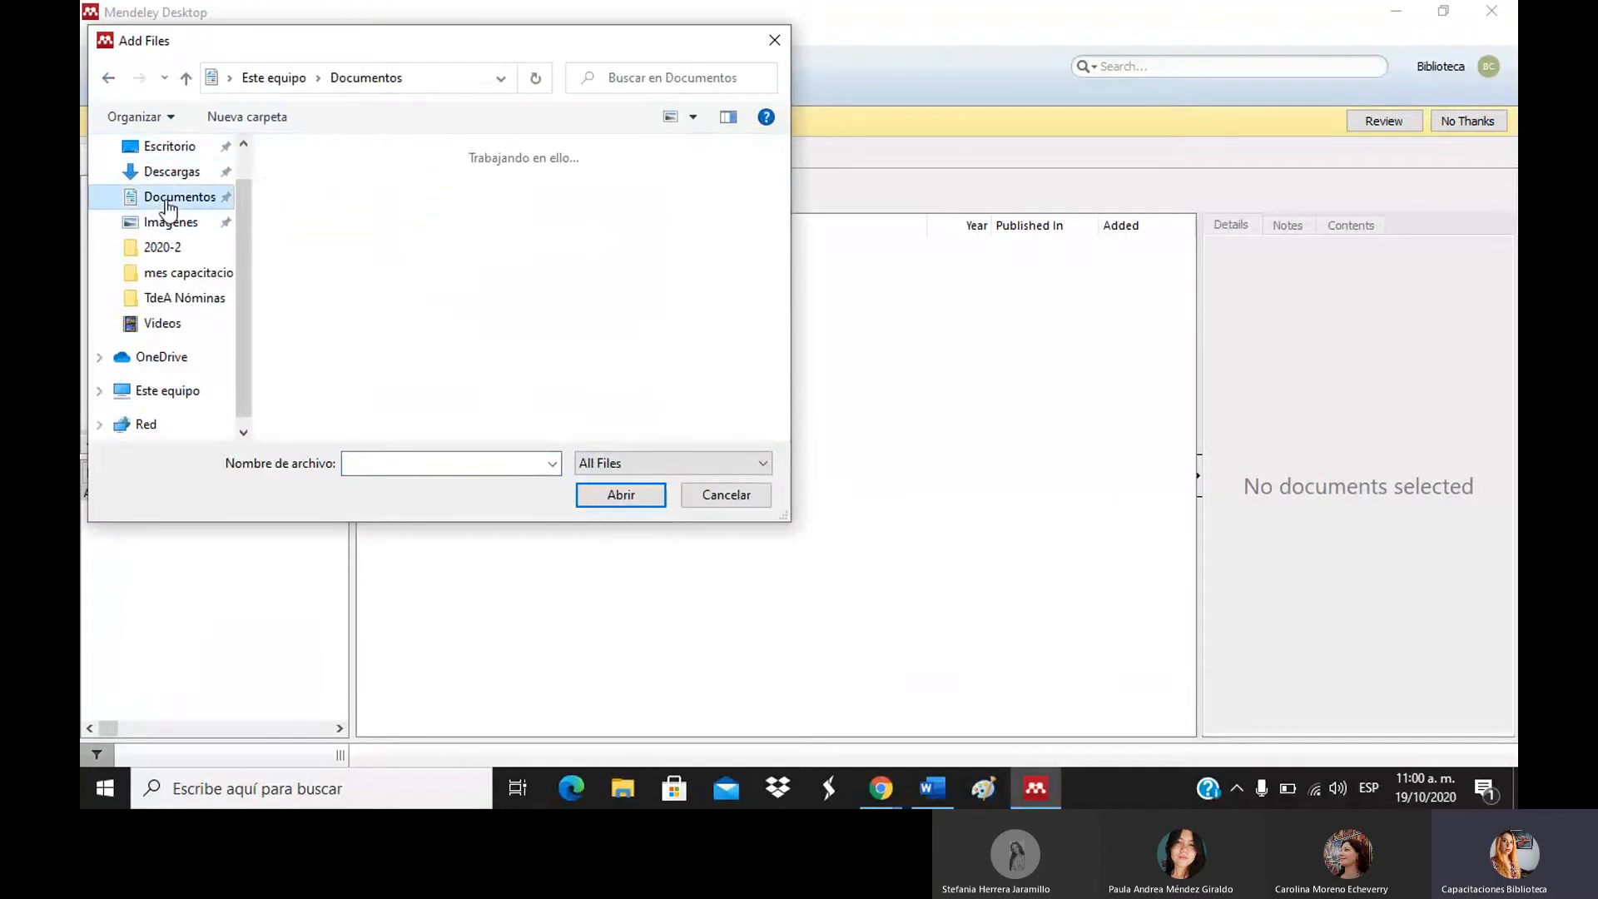
{"action": "left_click", "coordinate": [736, 506]}
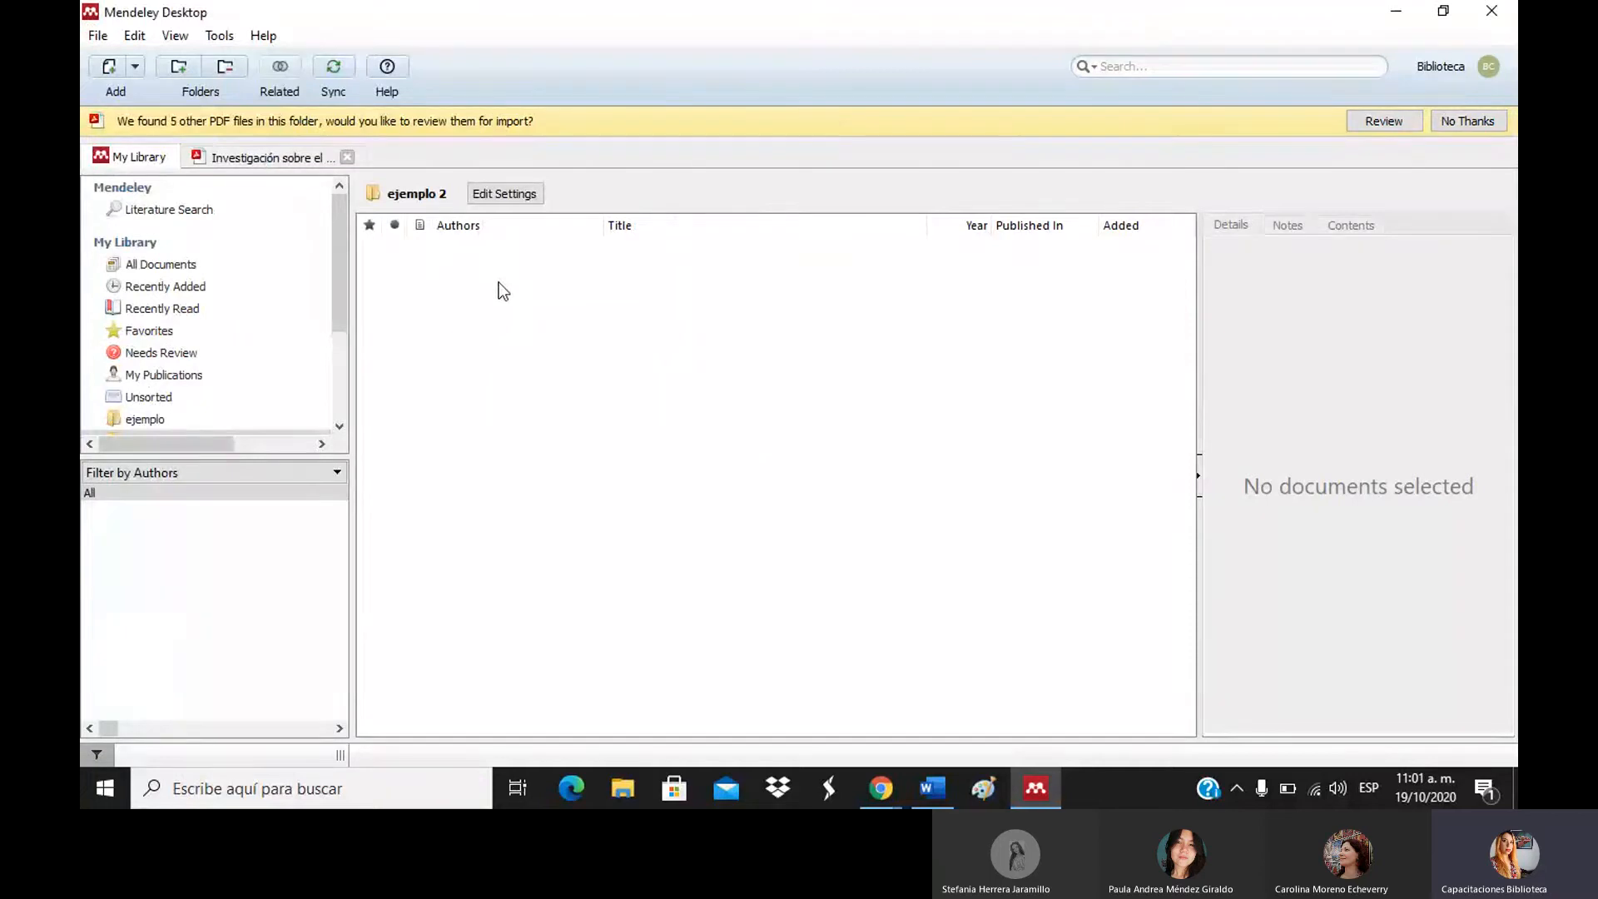
{"action": "left_click", "coordinate": [177, 268]}
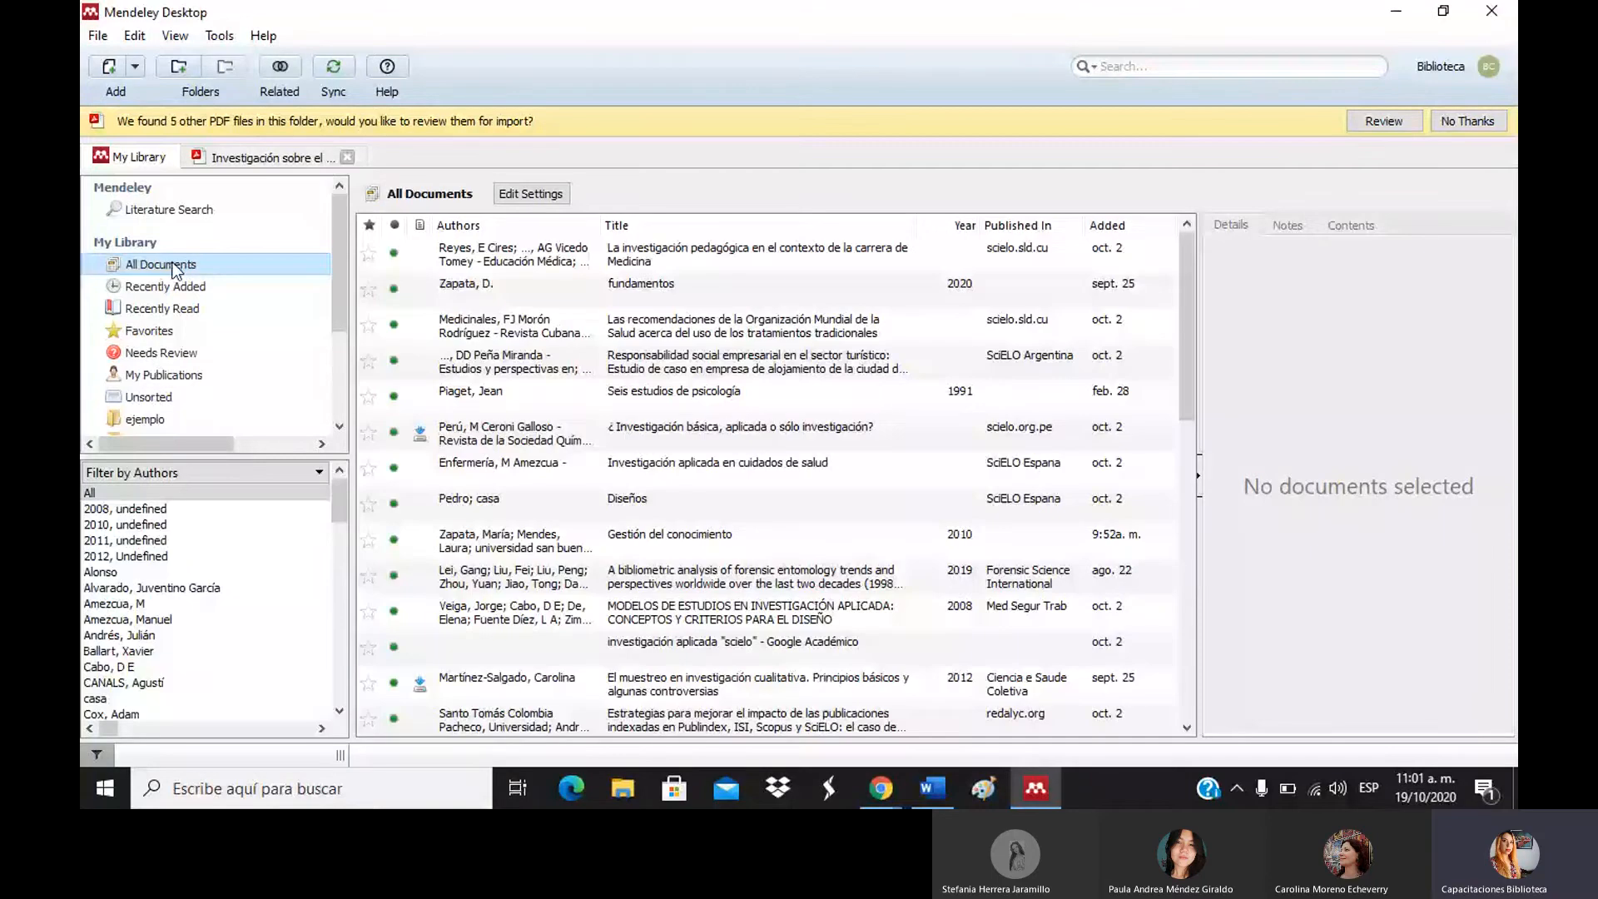
Open the Tools menu to reach Check for Duplicates.
{"action": "left_click", "coordinate": [220, 36]}
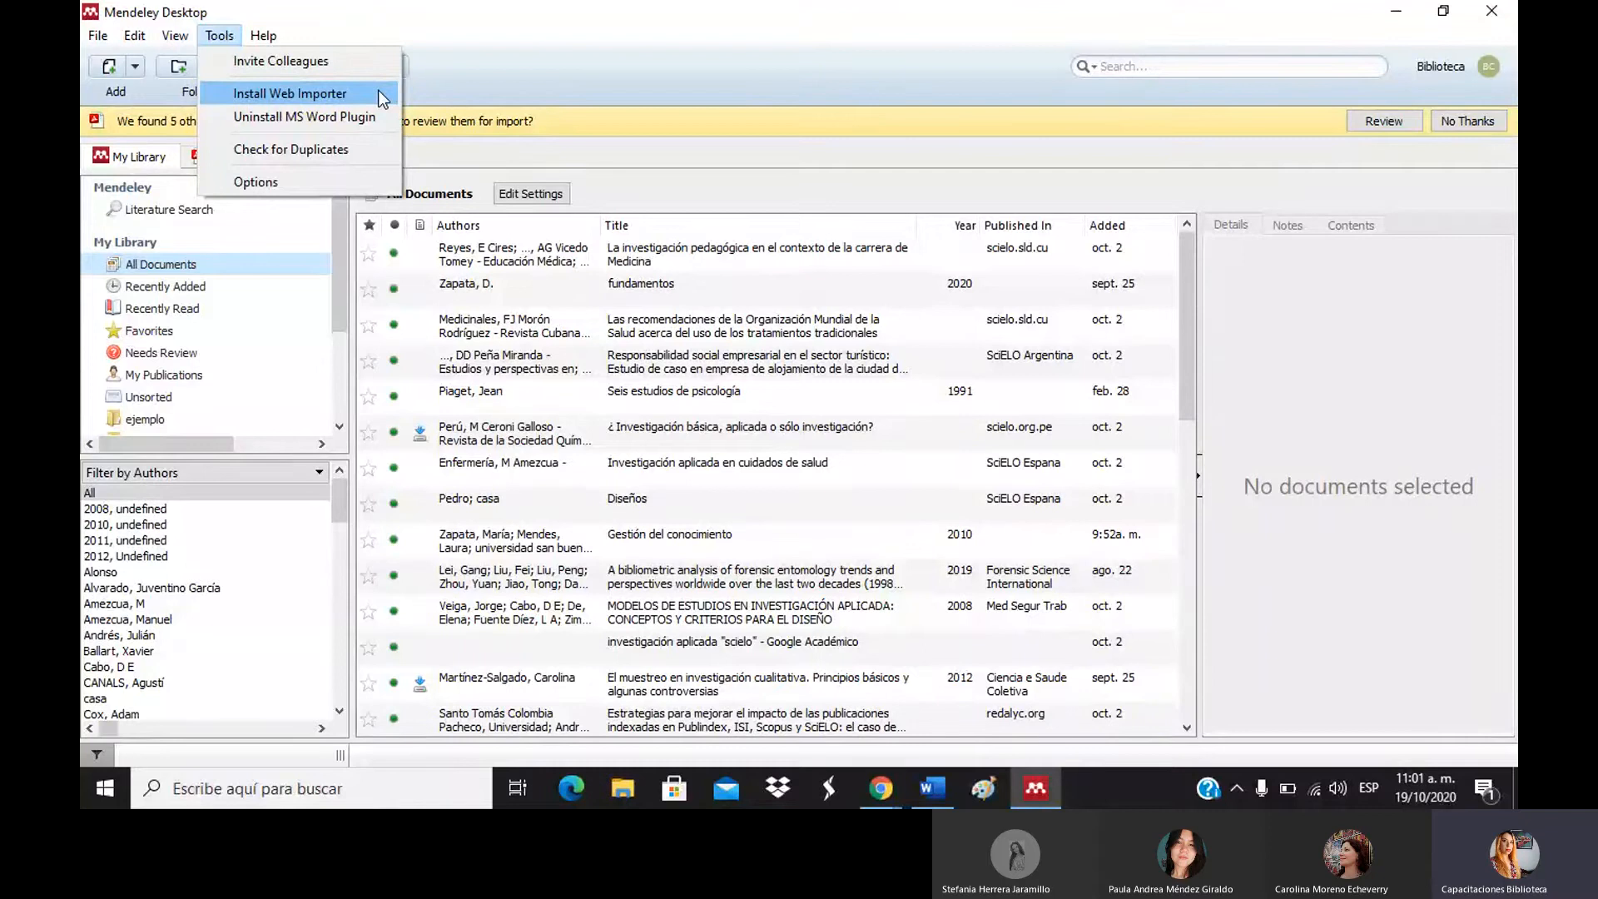
Run Check for Duplicates, review the Gestión, Cotidiano and Seis estudios sets, and expand MODELOS DE ESTUDIOS.
{"action": "left_click", "coordinate": [313, 155]}
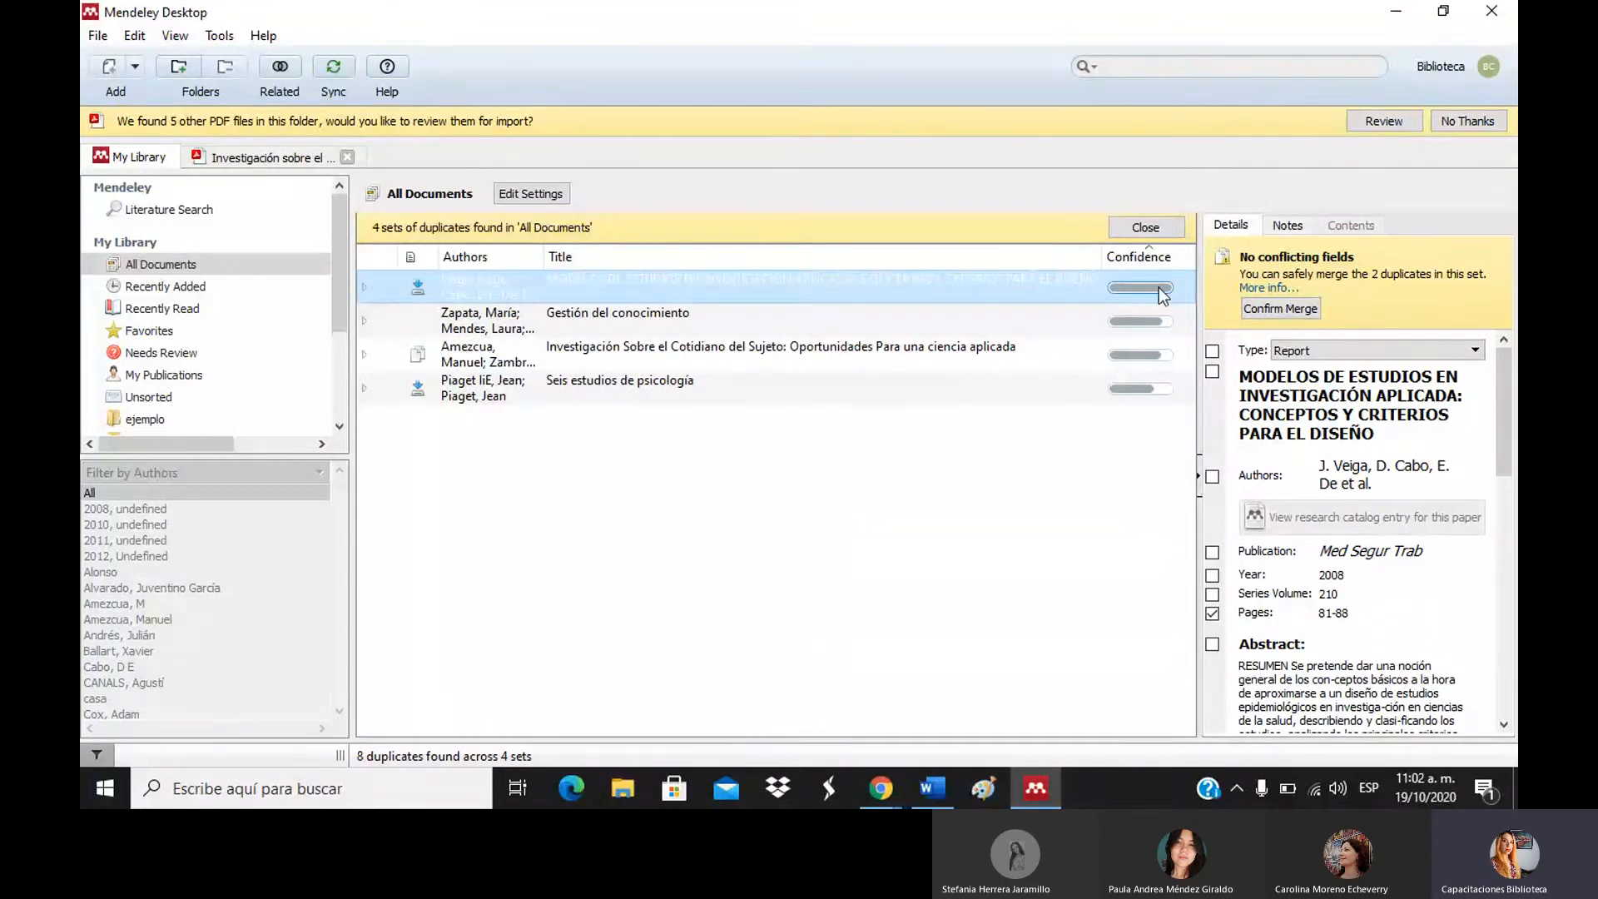
{"action": "left_click", "coordinate": [1147, 325]}
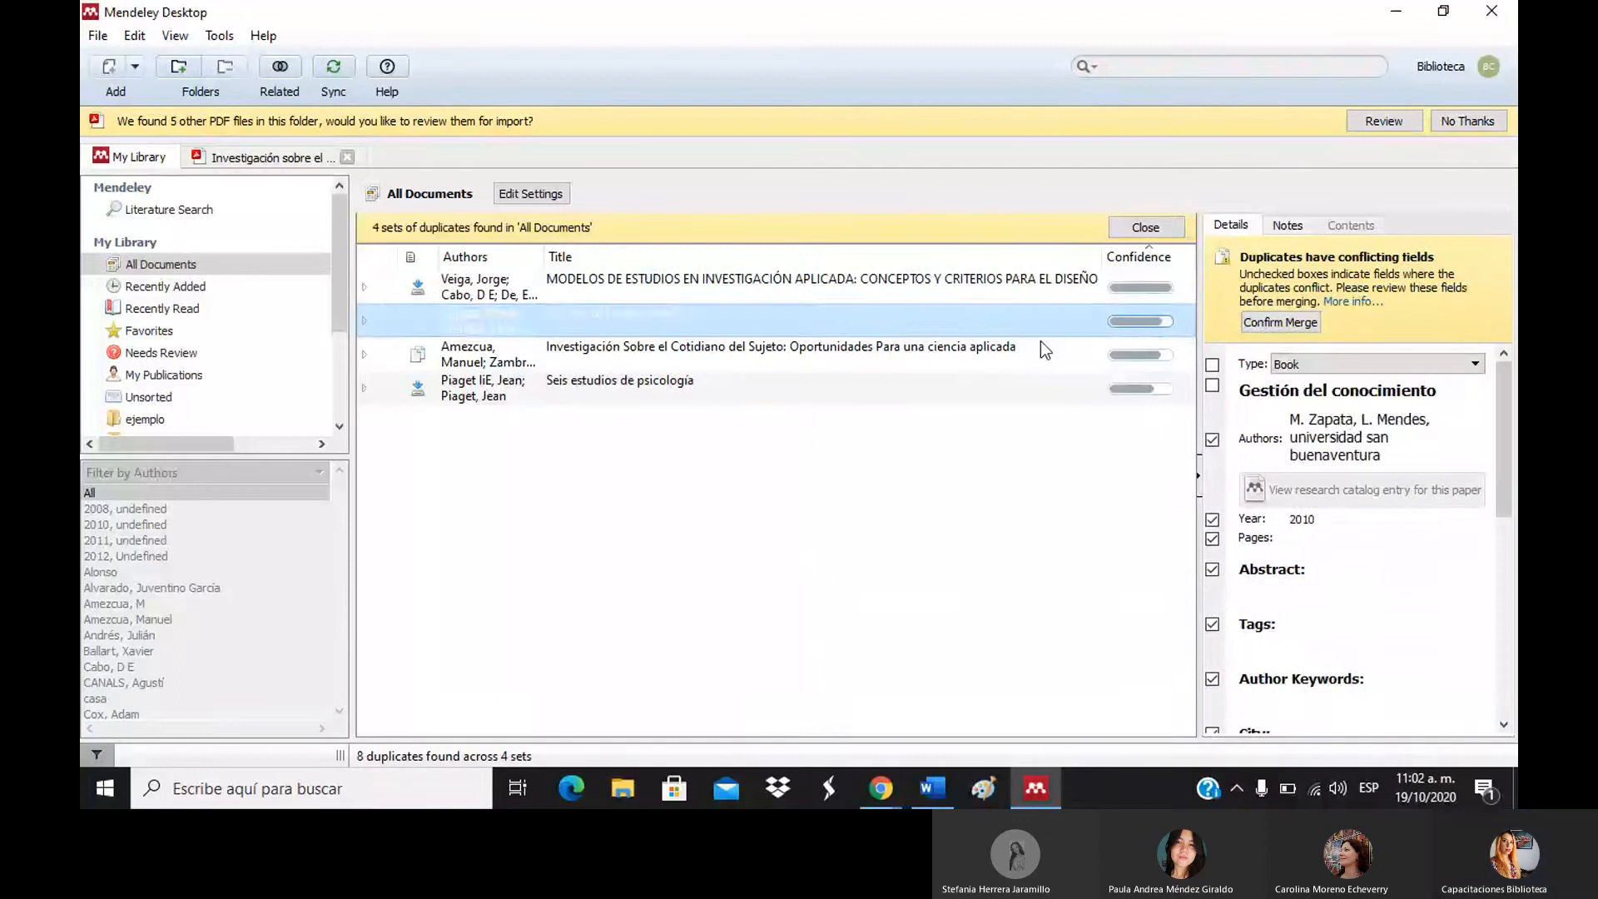
{"action": "left_click", "coordinate": [966, 361]}
{"action": "left_click", "coordinate": [945, 384]}
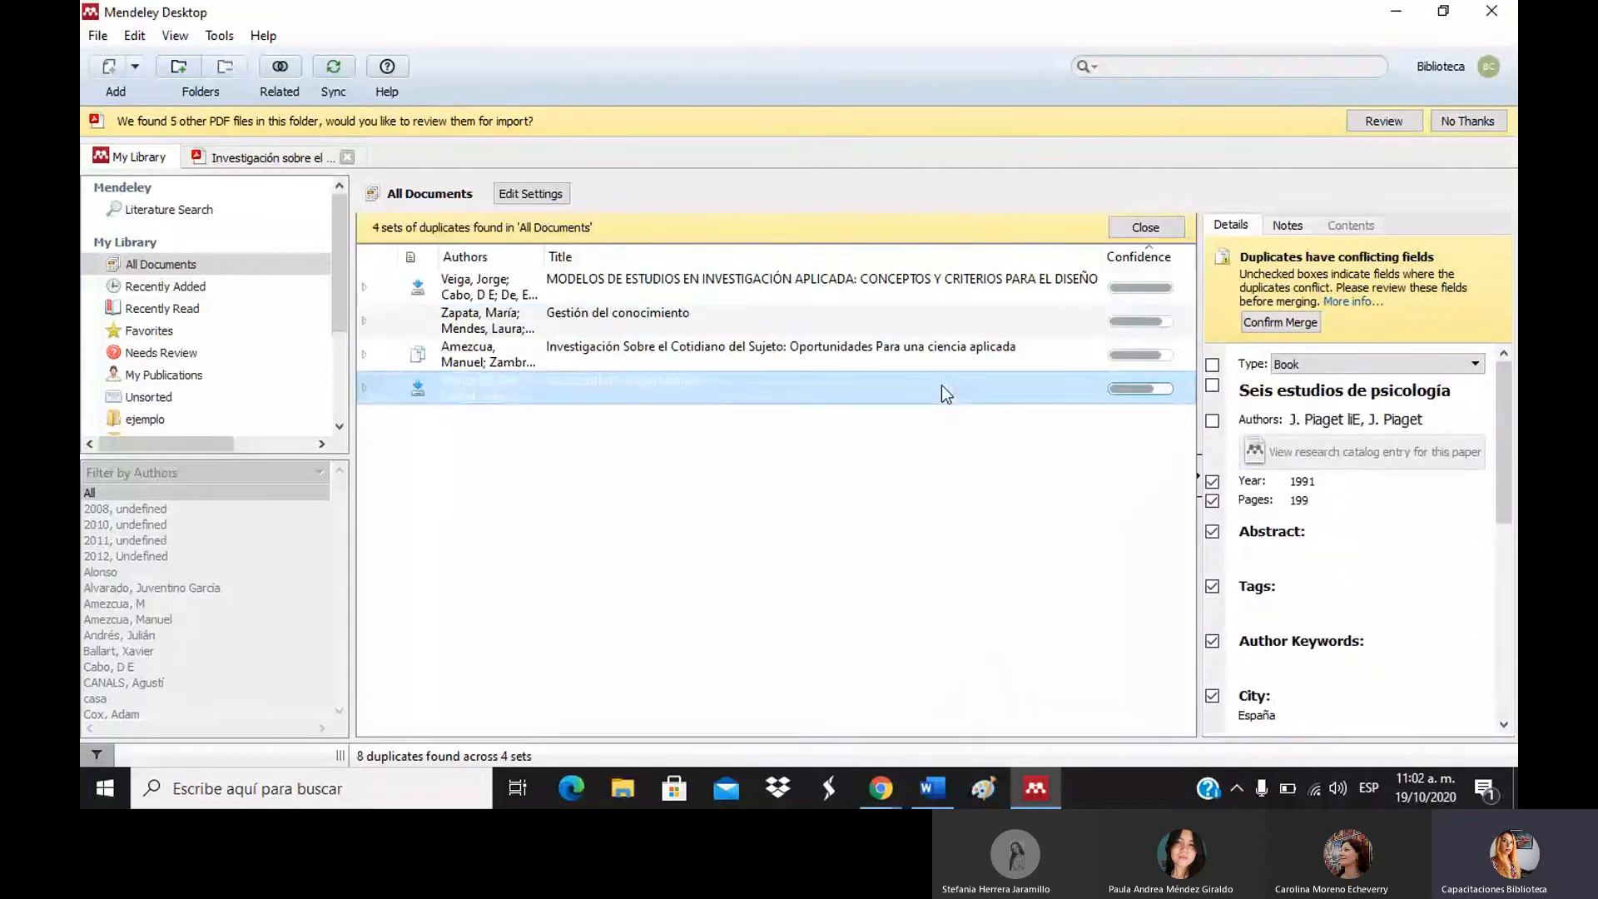
{"action": "left_click", "coordinate": [932, 353]}
{"action": "left_click", "coordinate": [924, 322]}
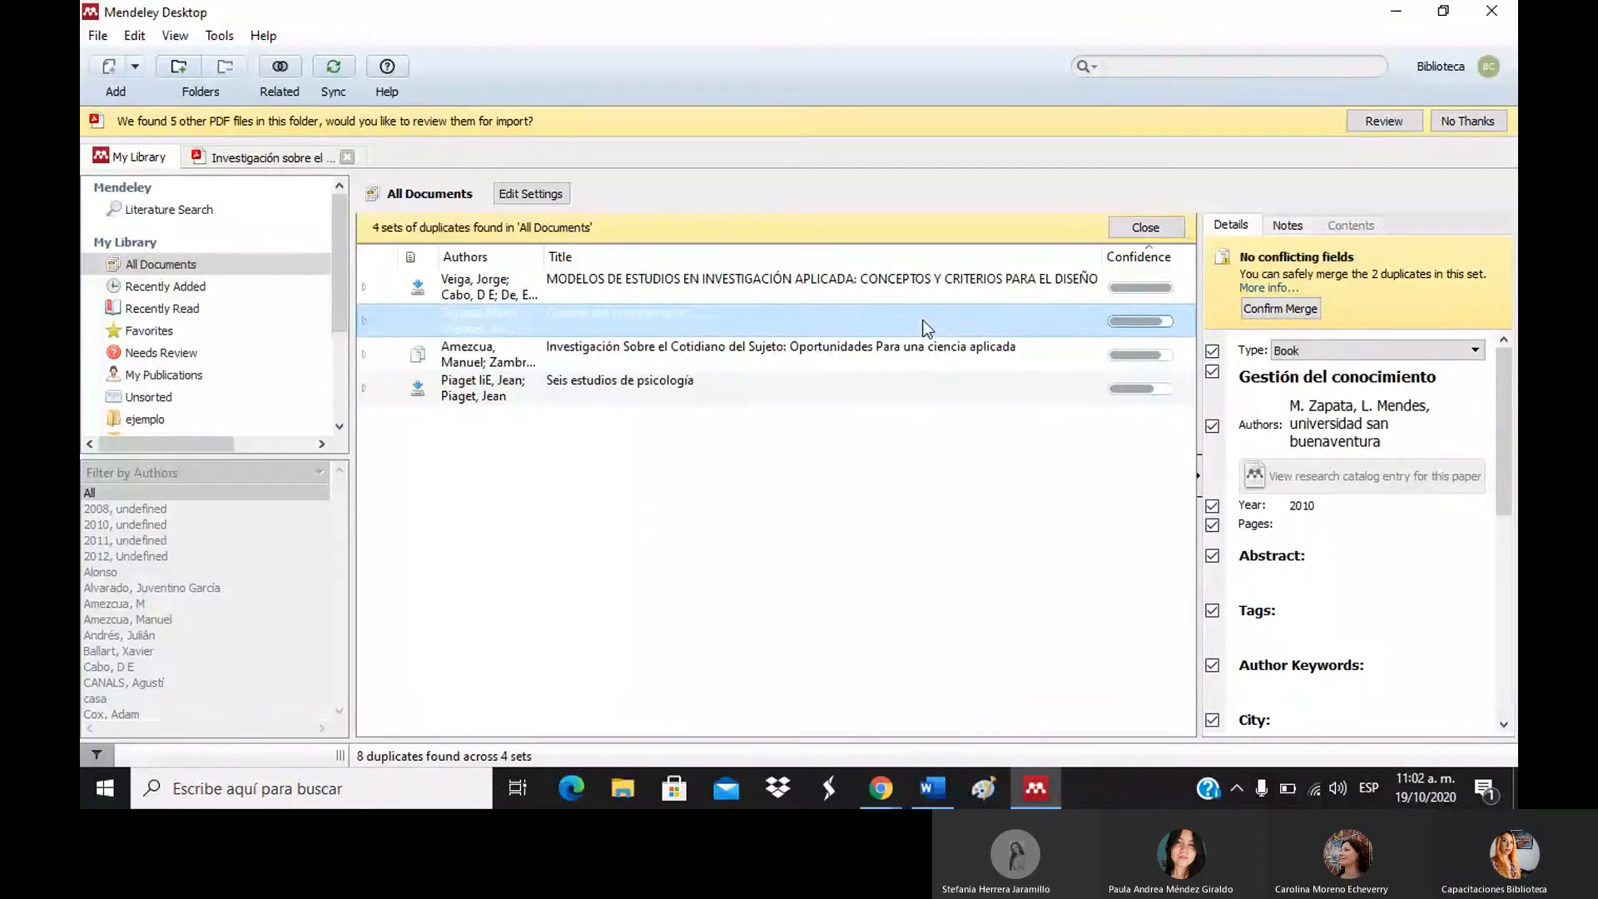
{"action": "left_click", "coordinate": [363, 286]}
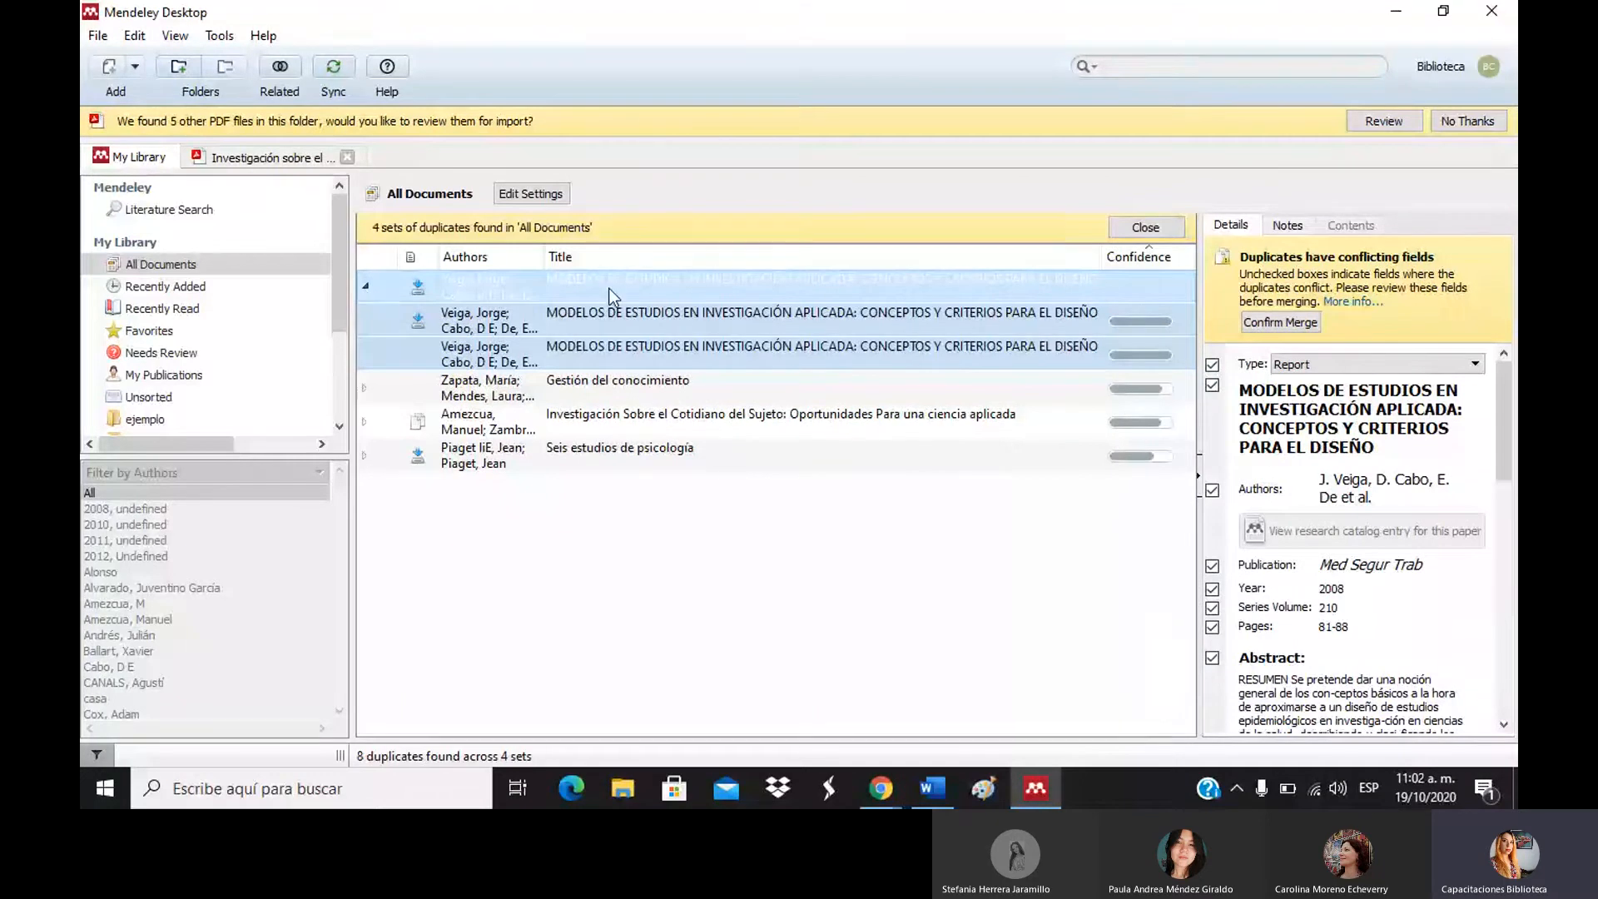
Compare the details of the three MODELOS DE ESTUDIOS duplicate copies.
{"action": "left_click", "coordinate": [612, 317]}
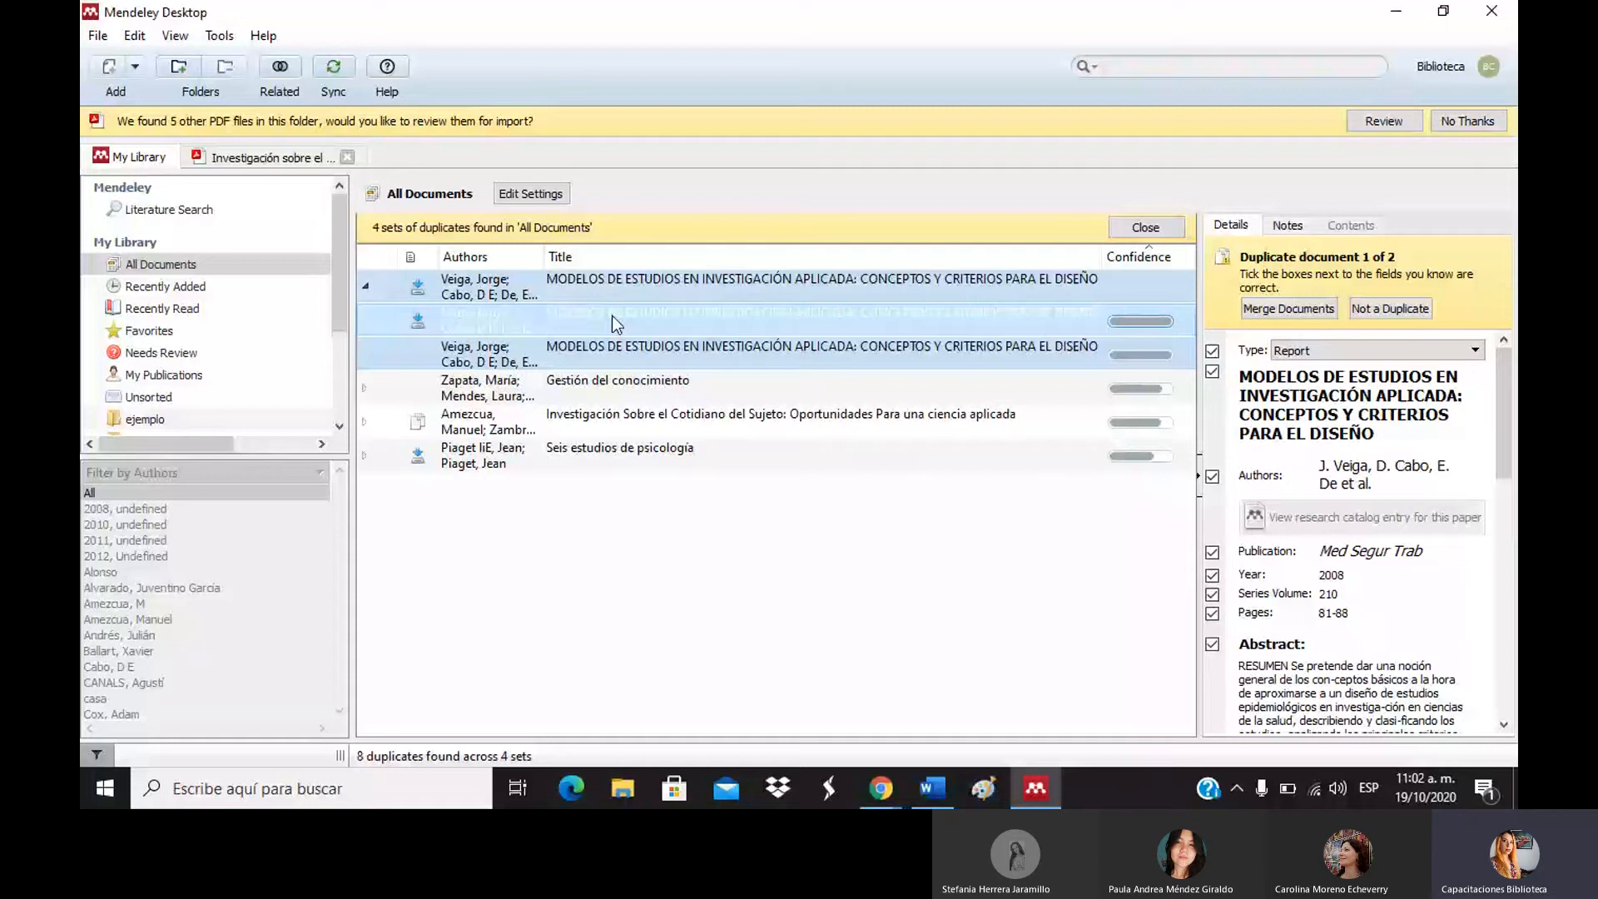
{"action": "left_click", "coordinate": [634, 352]}
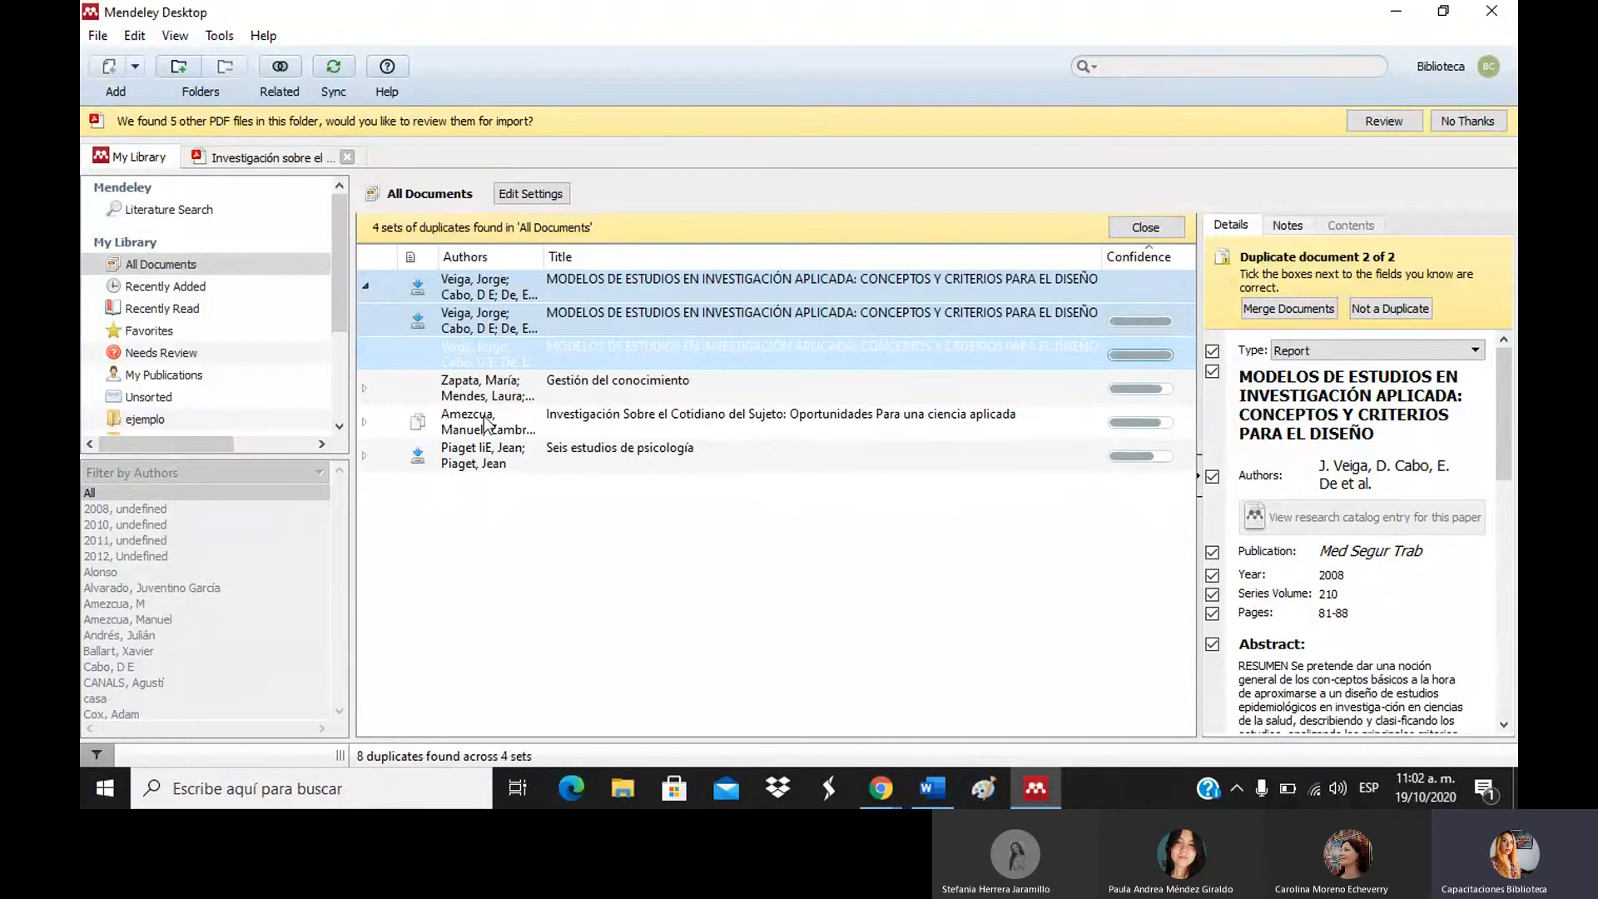
{"action": "left_click", "coordinate": [622, 312]}
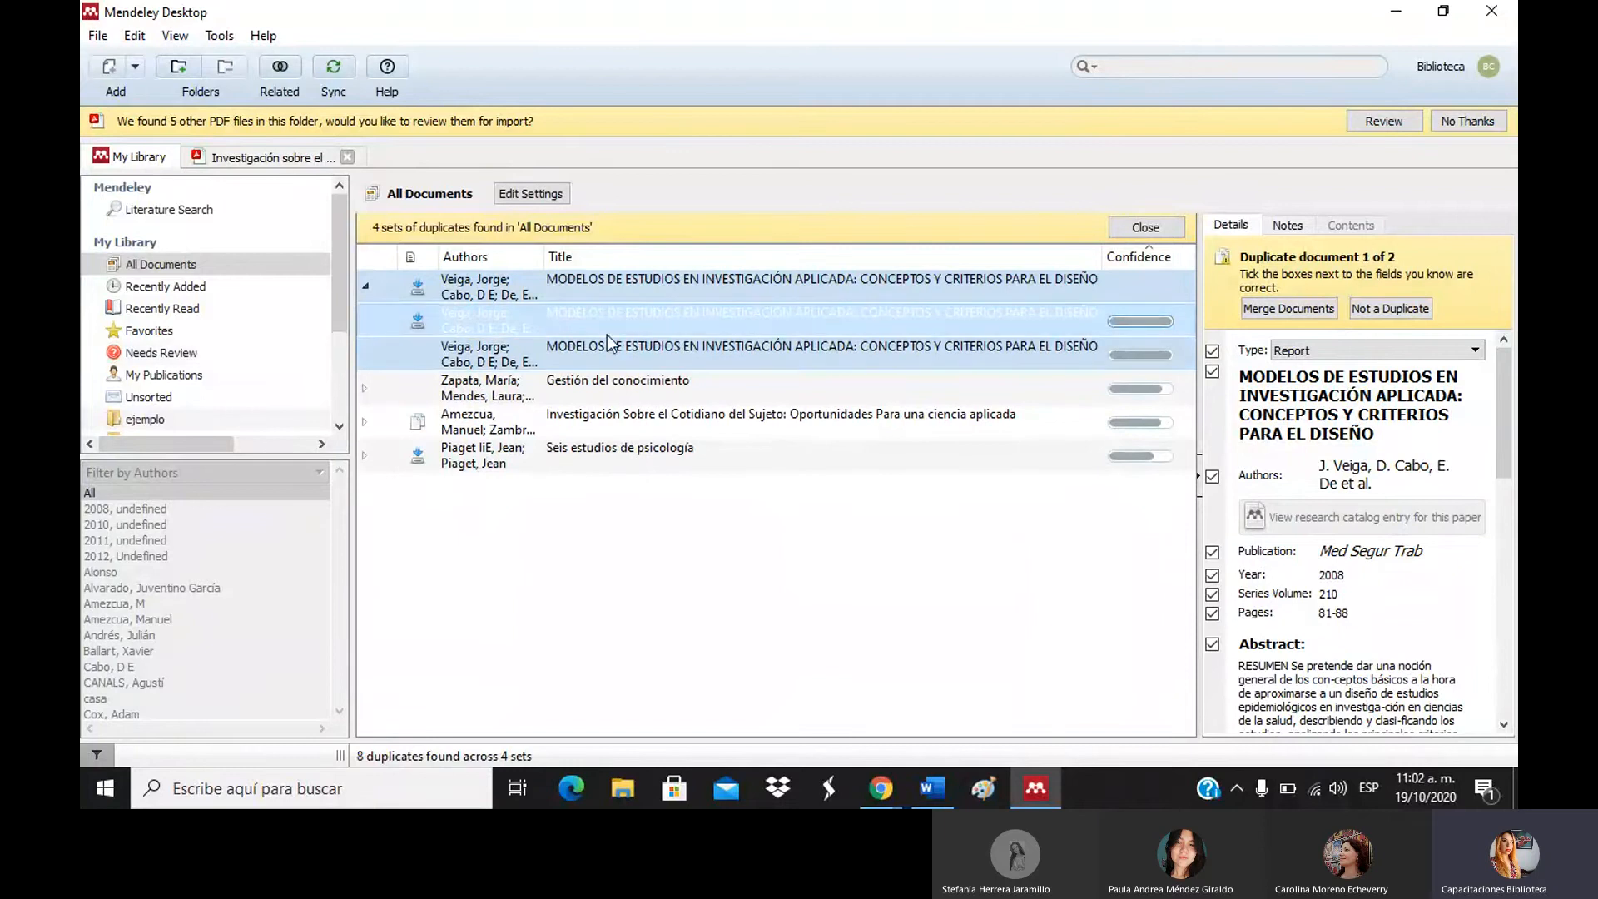
{"action": "left_click", "coordinate": [663, 352]}
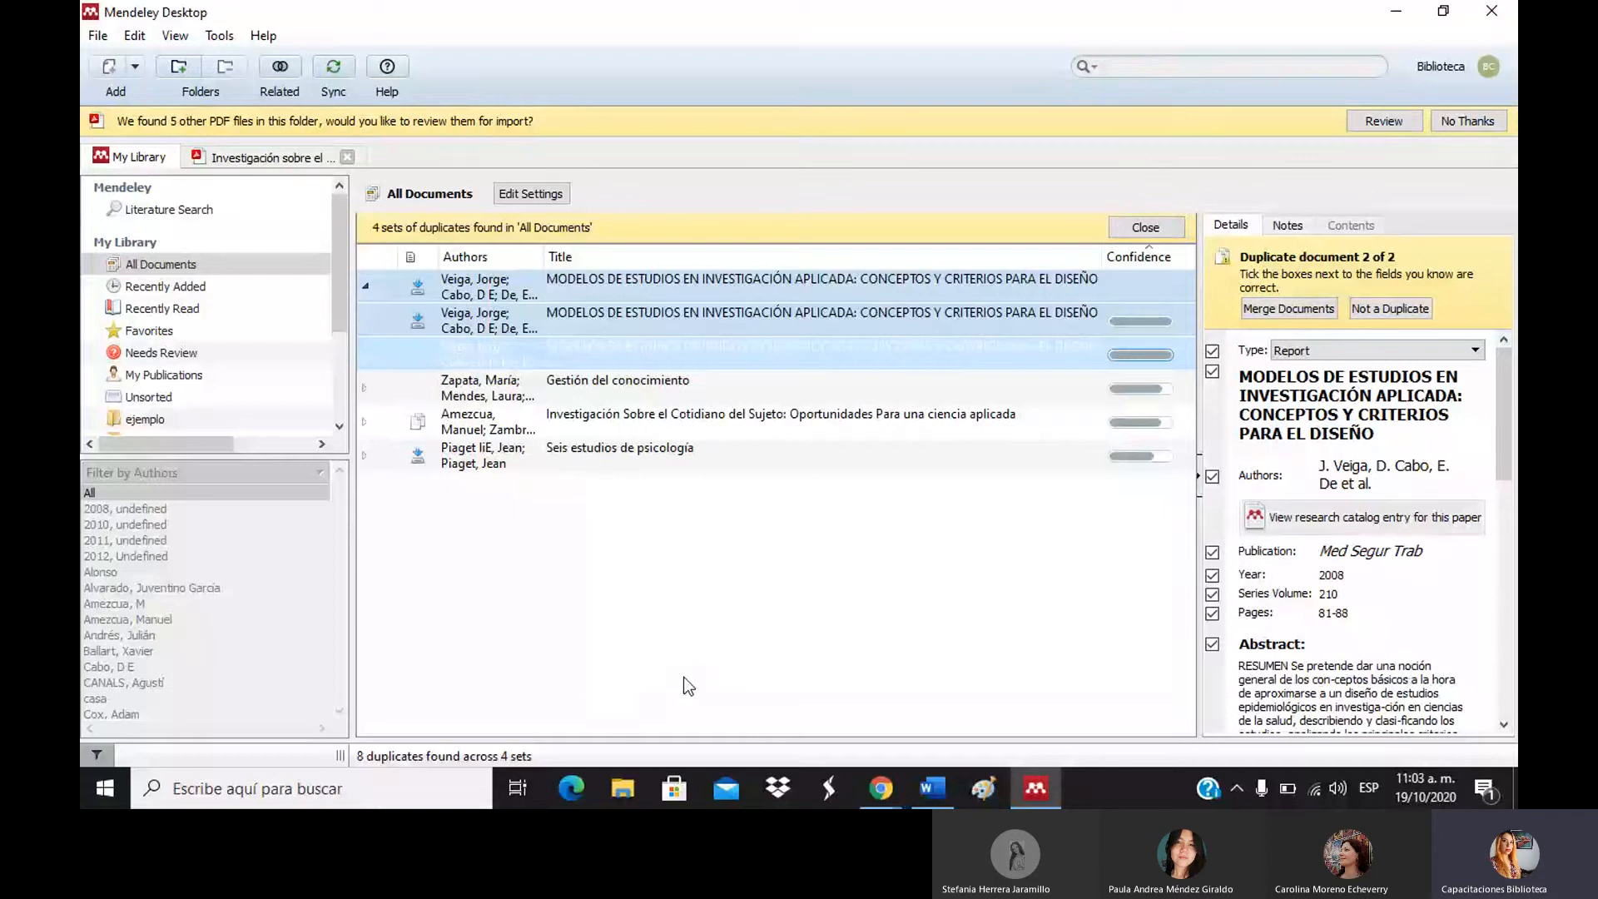
Expand the Gestión del conocimiento set and compare its 2010 book and AEC web-page copies.
{"action": "left_click", "coordinate": [464, 397]}
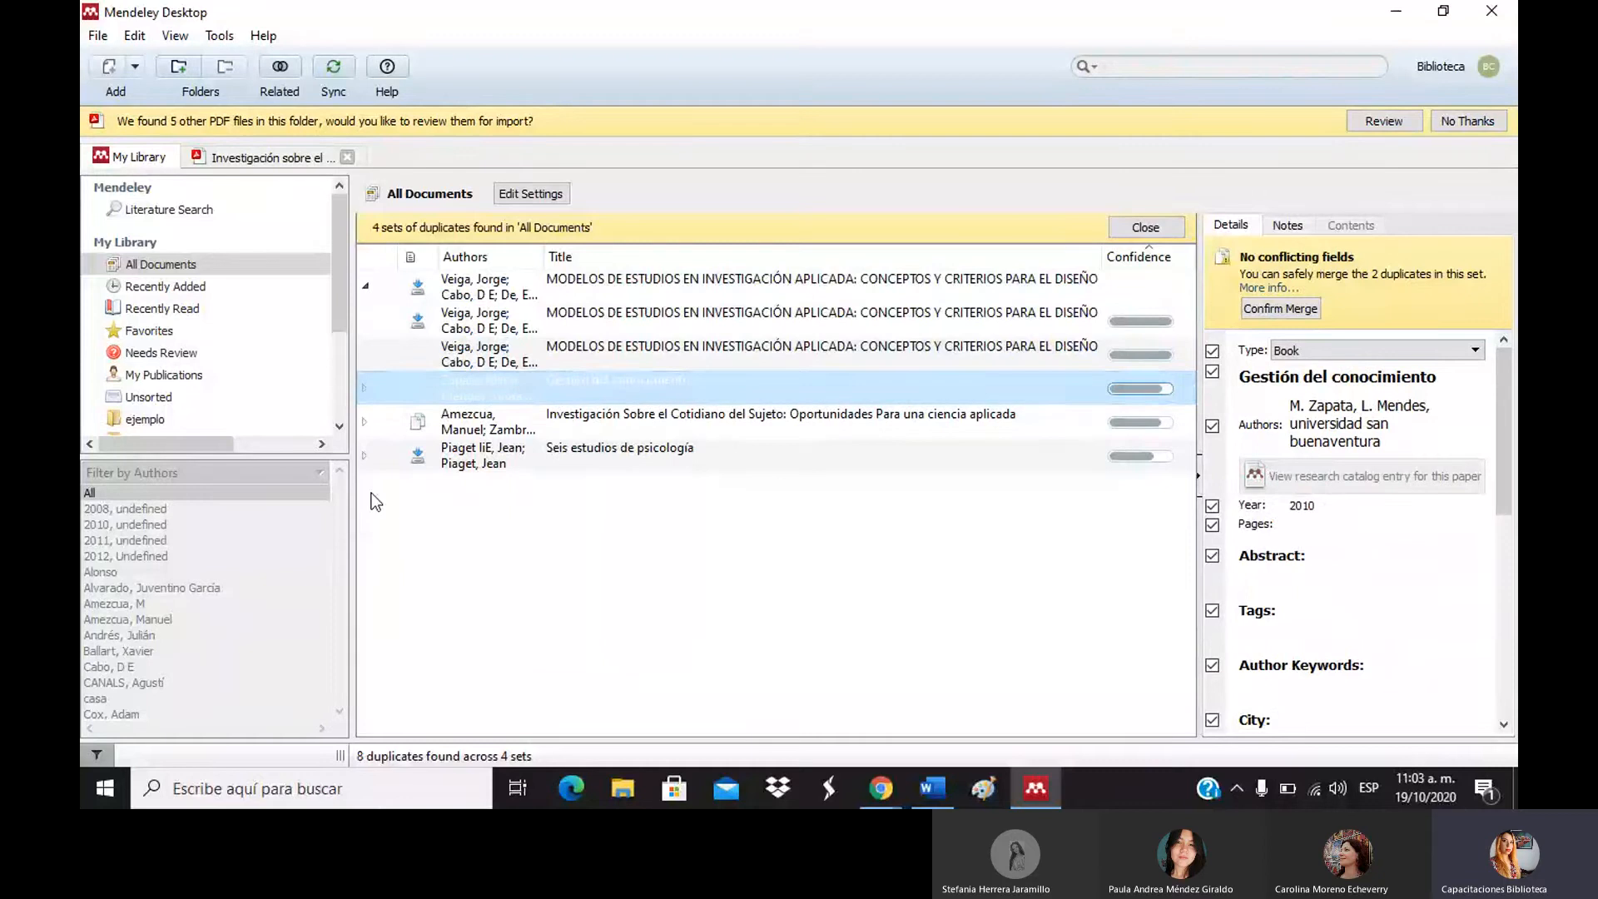
{"action": "left_click", "coordinate": [365, 388]}
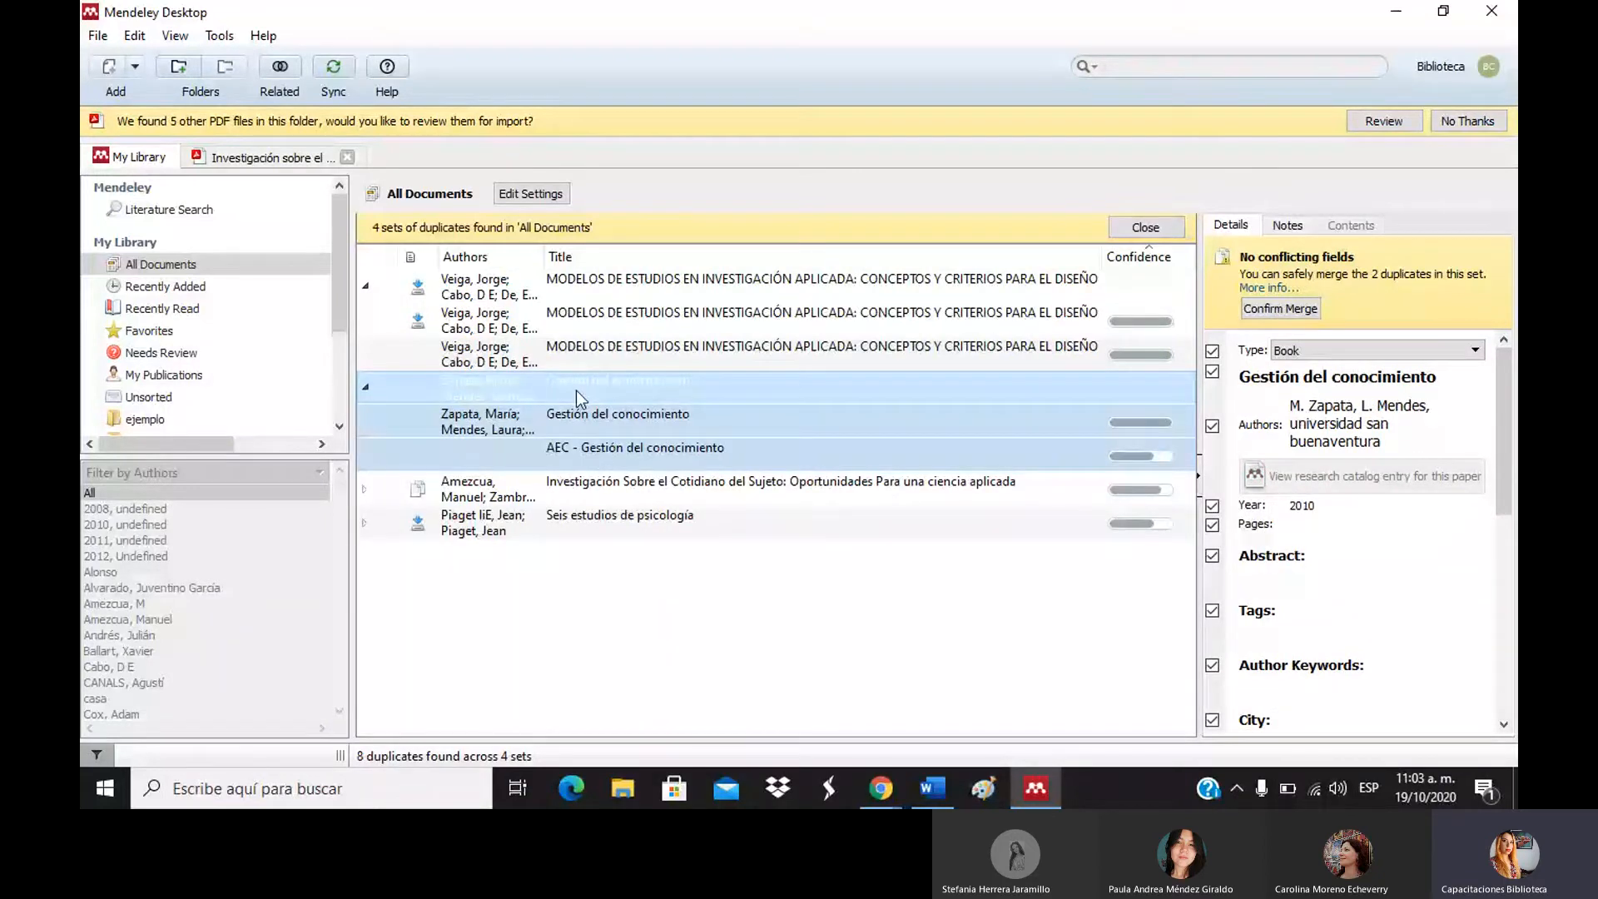
{"action": "left_click", "coordinate": [601, 416]}
{"action": "left_click", "coordinate": [633, 452]}
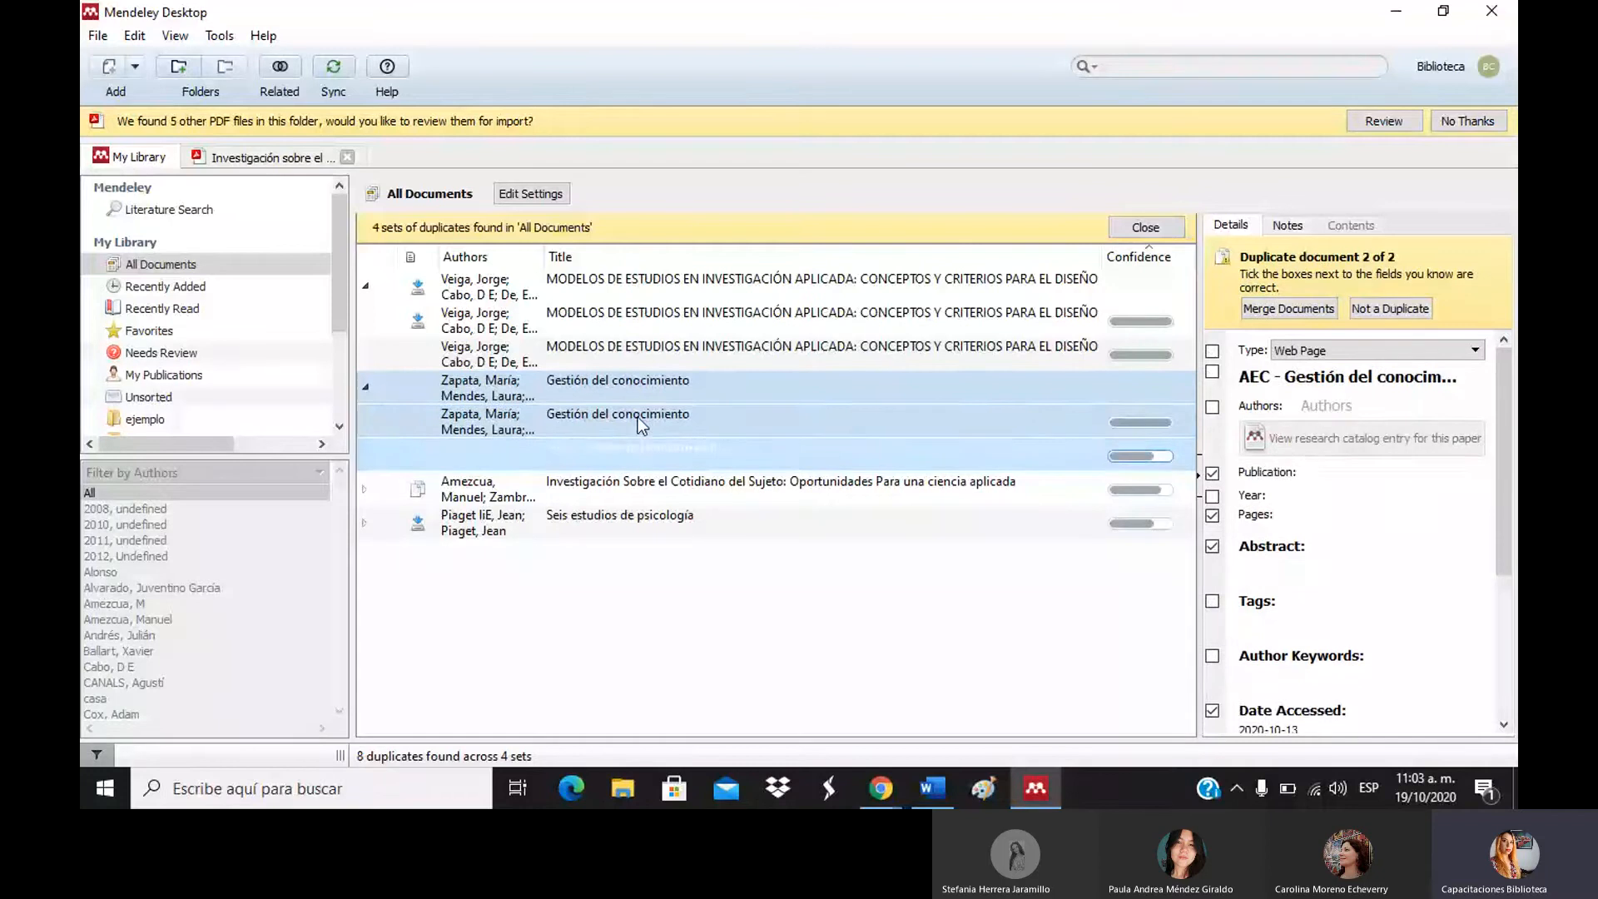
{"action": "left_click", "coordinate": [637, 419]}
{"action": "left_click", "coordinate": [632, 365]}
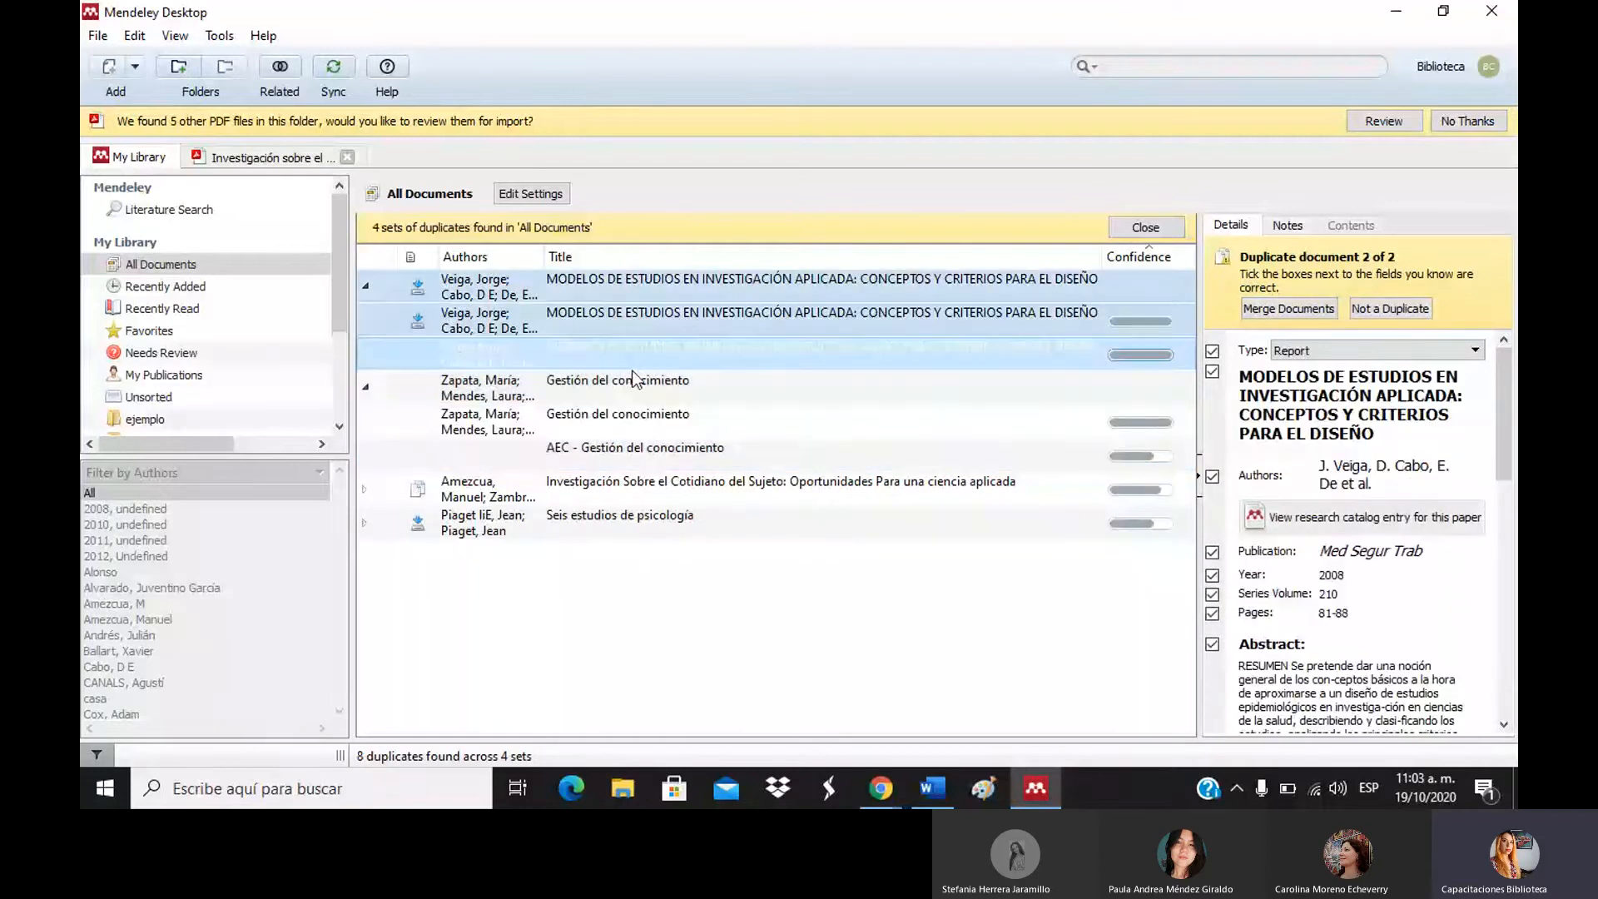
{"action": "left_click", "coordinate": [637, 384]}
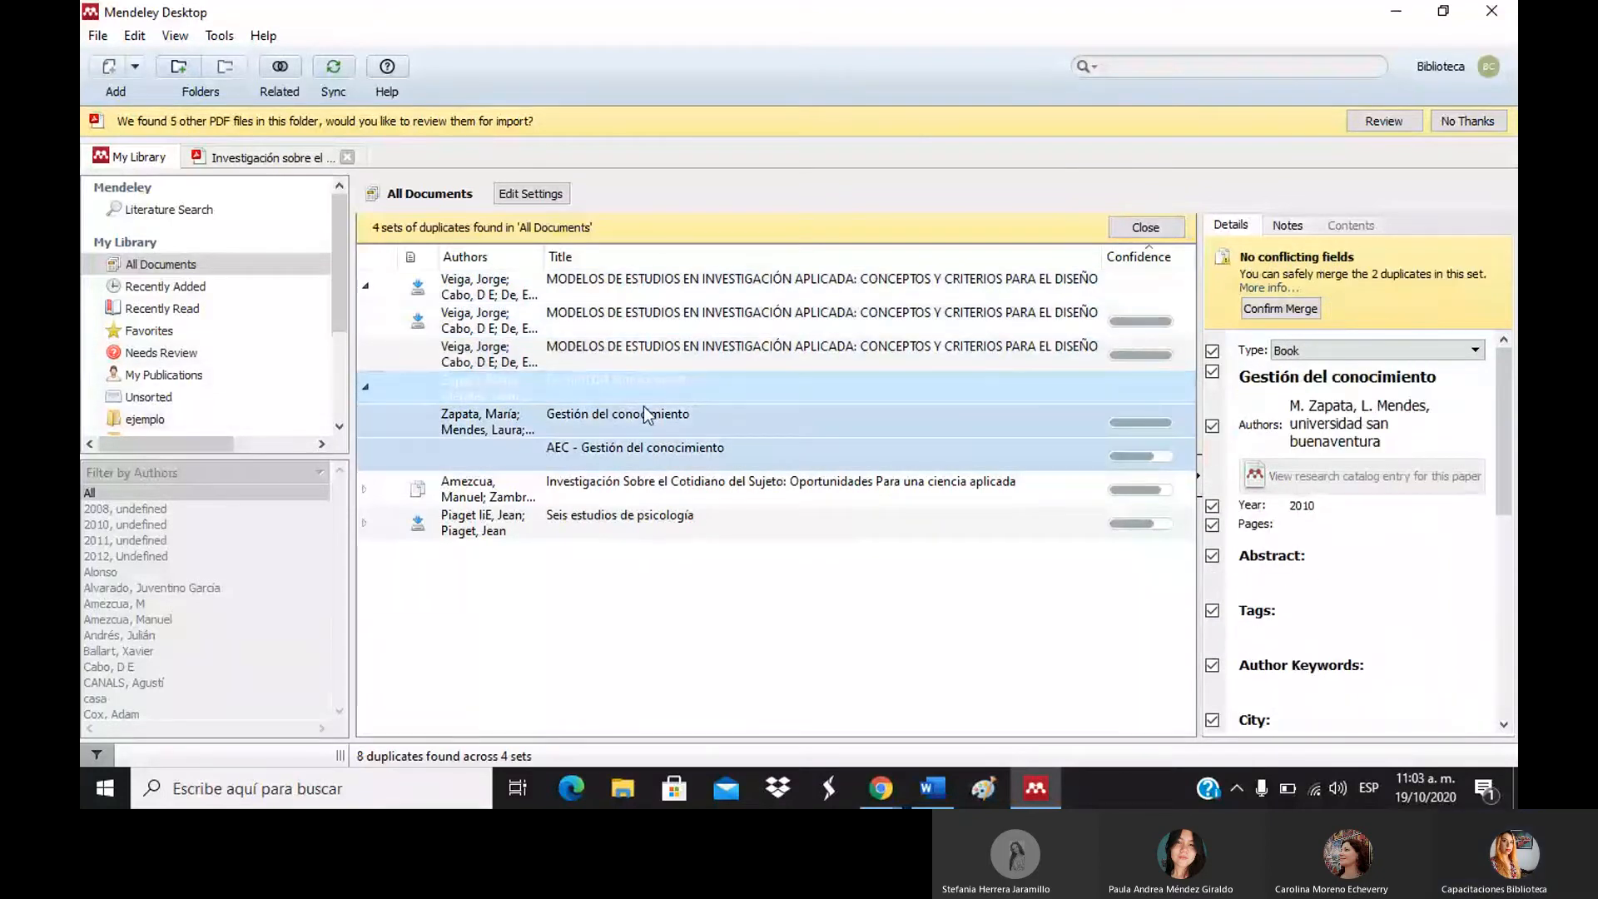
{"action": "left_click", "coordinate": [644, 409]}
Leave the Gestión del conocimiento set unmerged and dismiss the 5-other-PDFs import notice.
{"action": "left_click", "coordinate": [825, 397]}
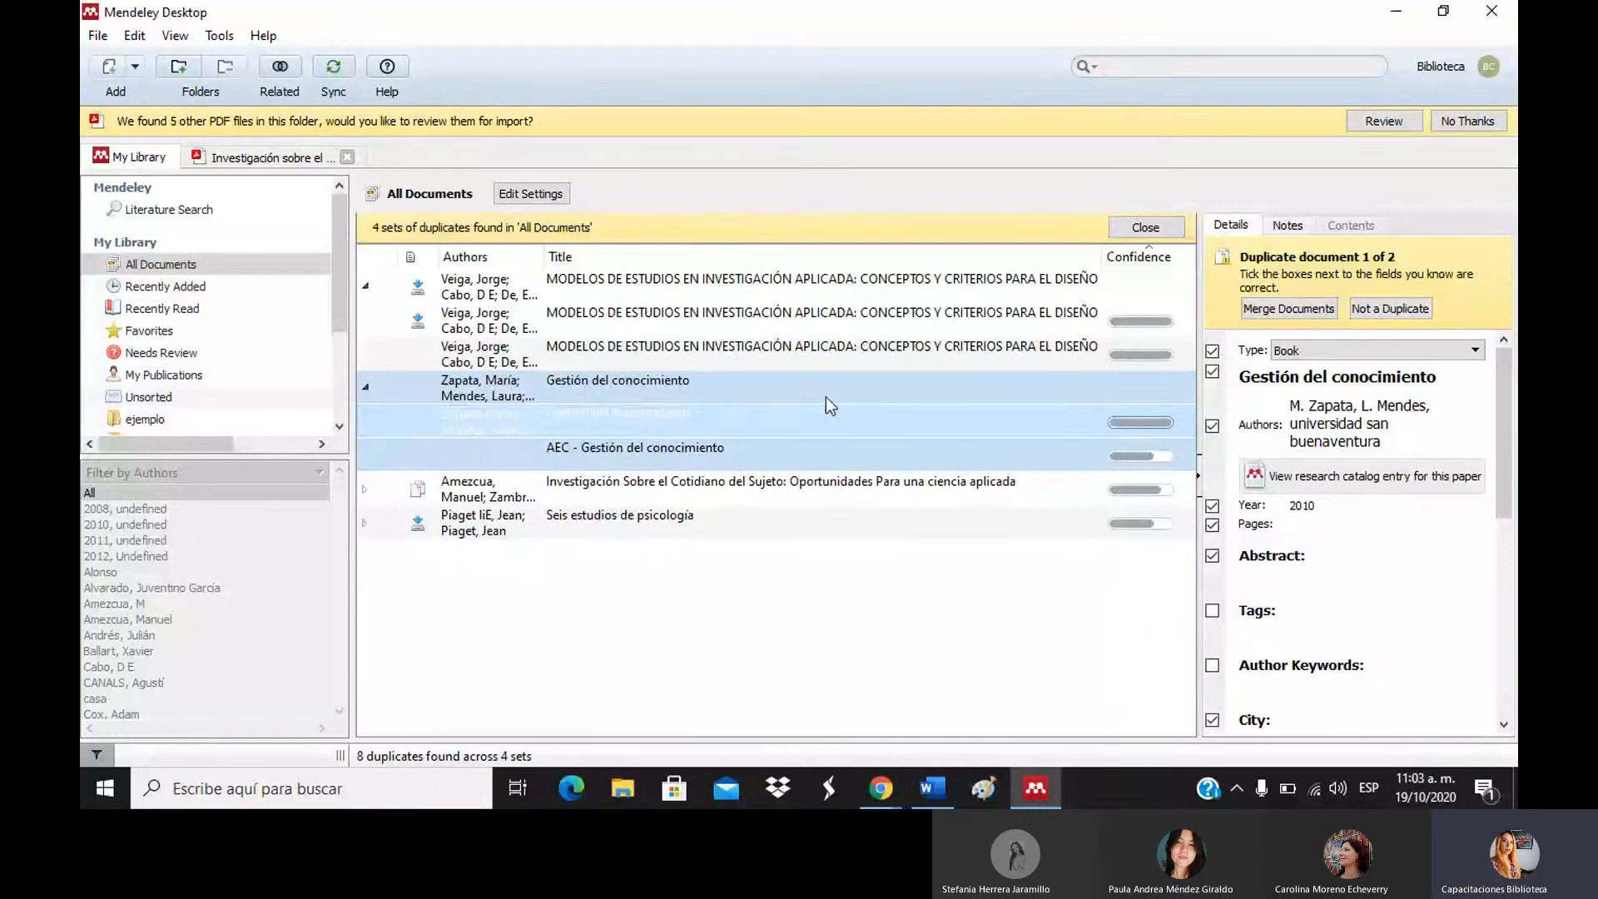
{"action": "right_click", "coordinate": [826, 406]}
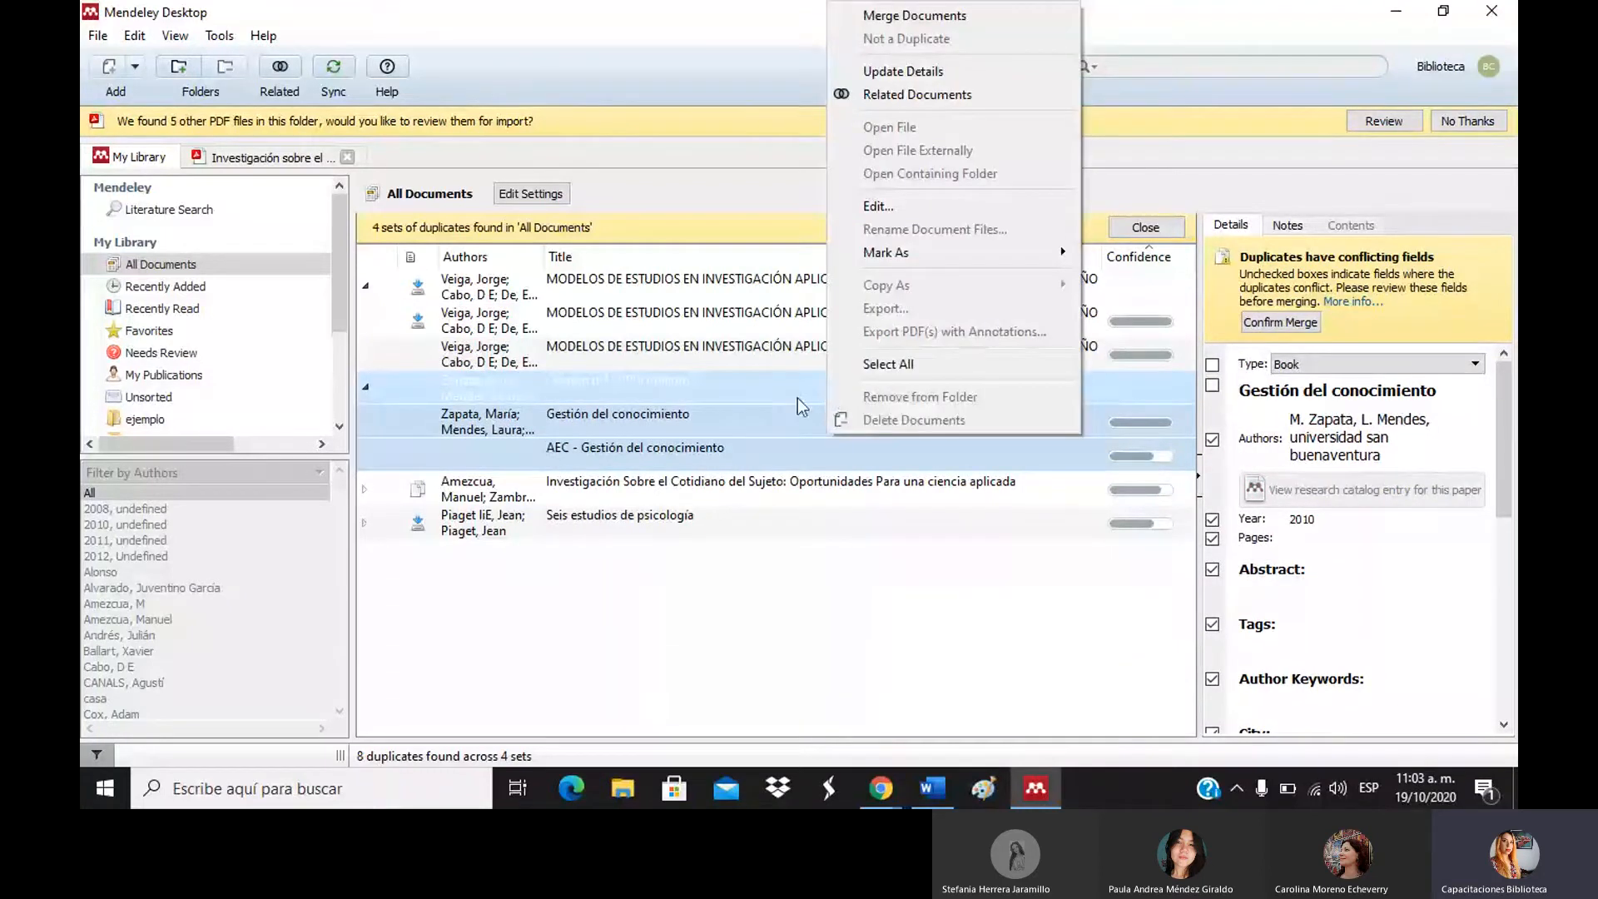
{"action": "left_click", "coordinate": [714, 633]}
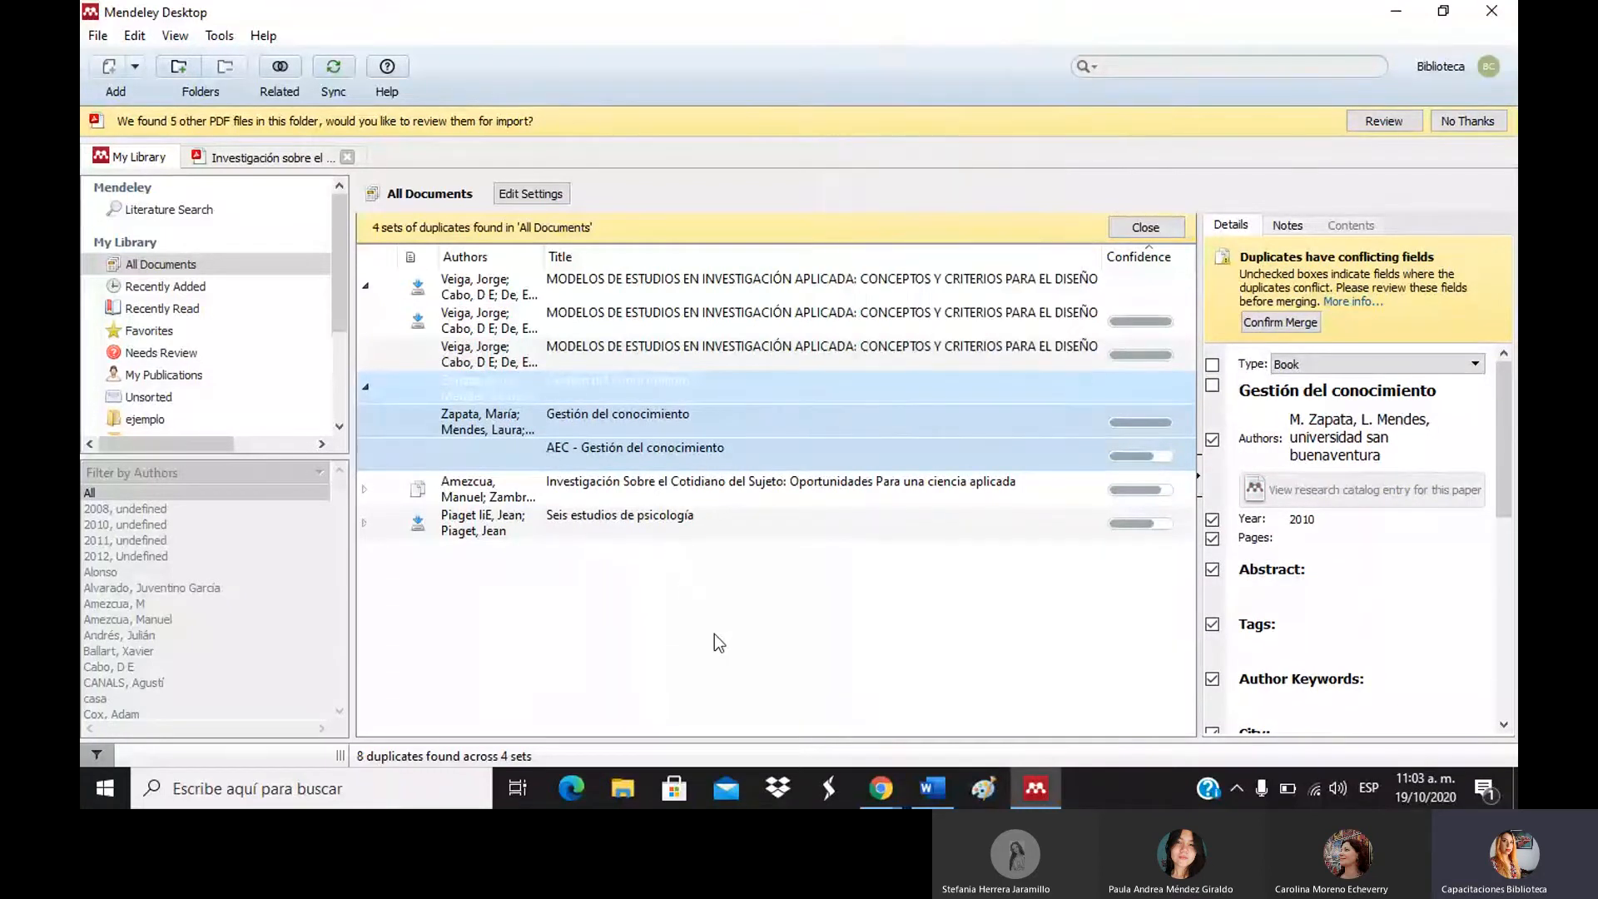
{"action": "right_click", "coordinate": [647, 391]}
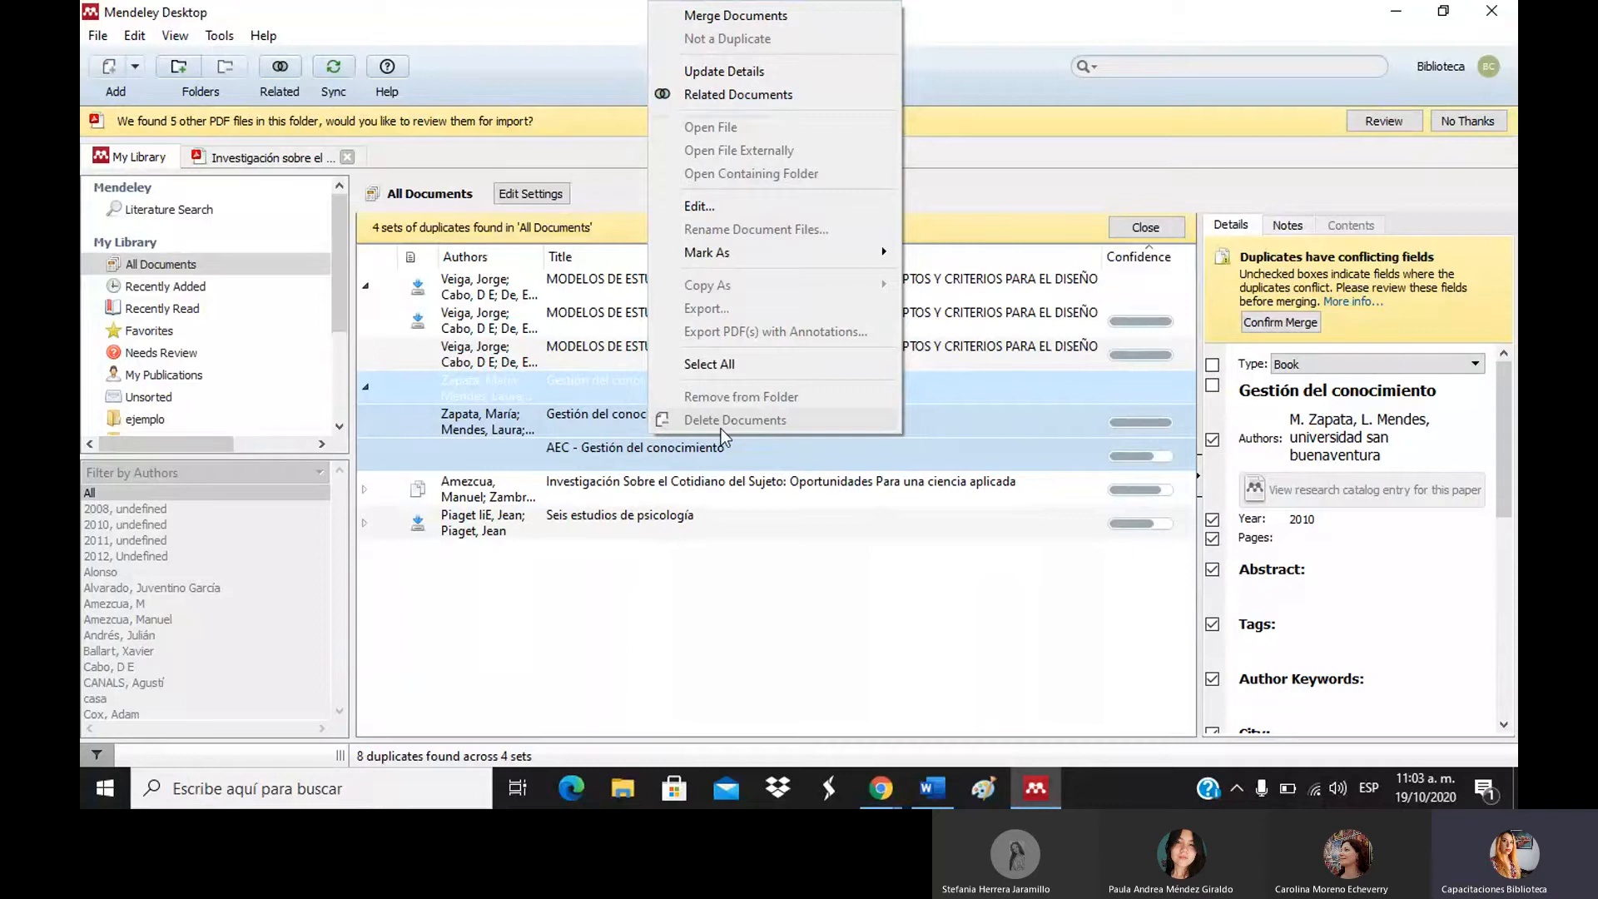
{"action": "left_click", "coordinate": [563, 607]}
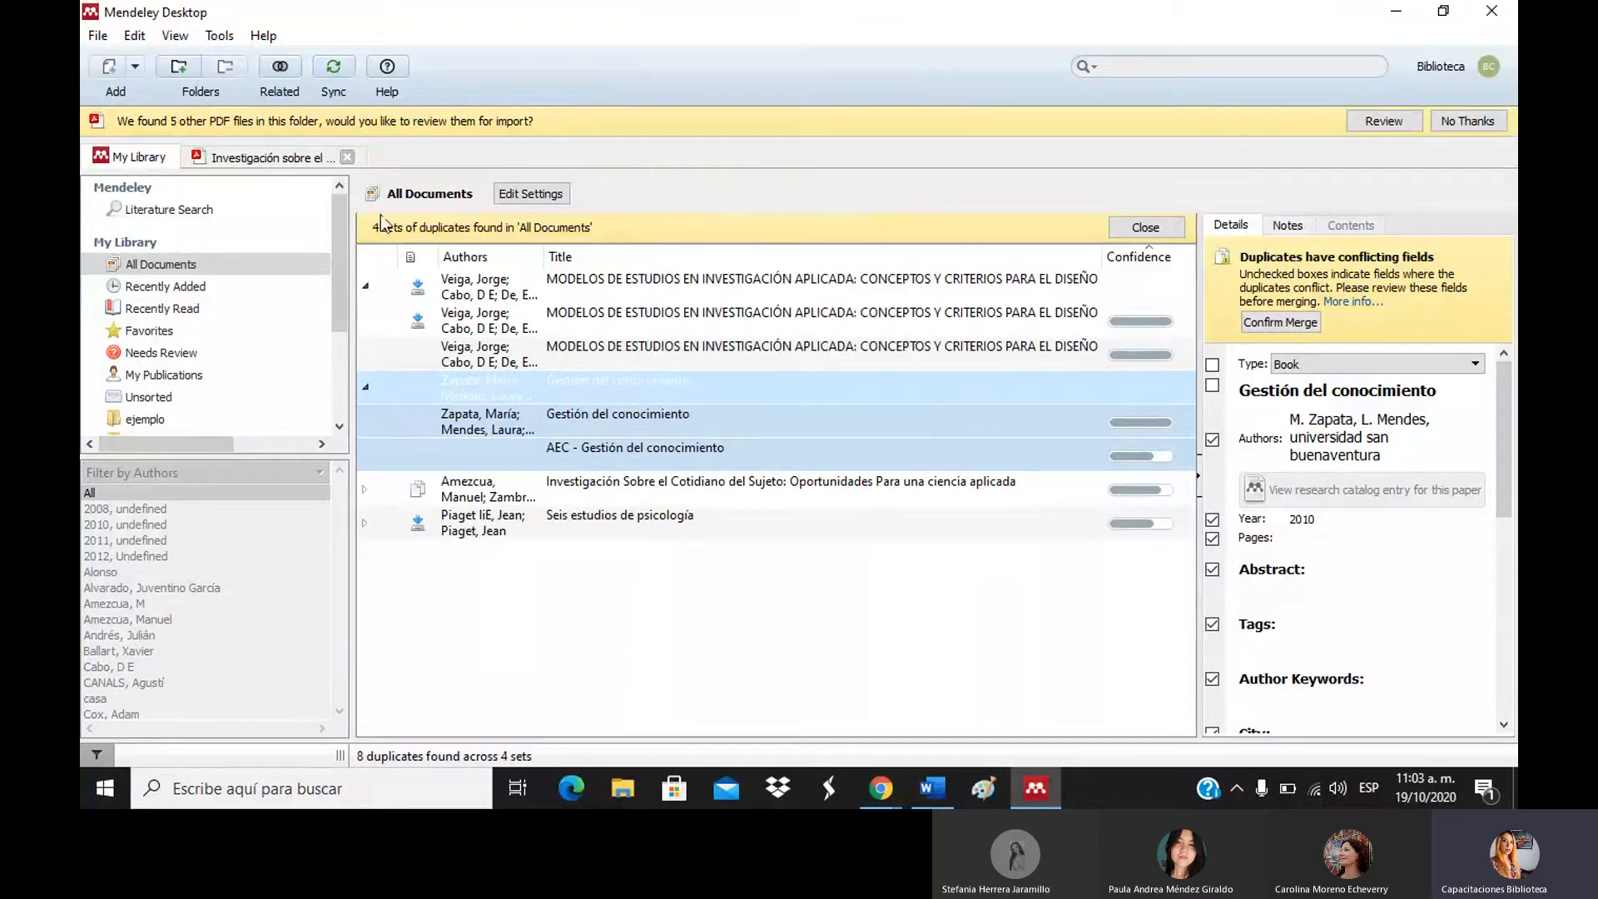
{"action": "left_click", "coordinate": [163, 268]}
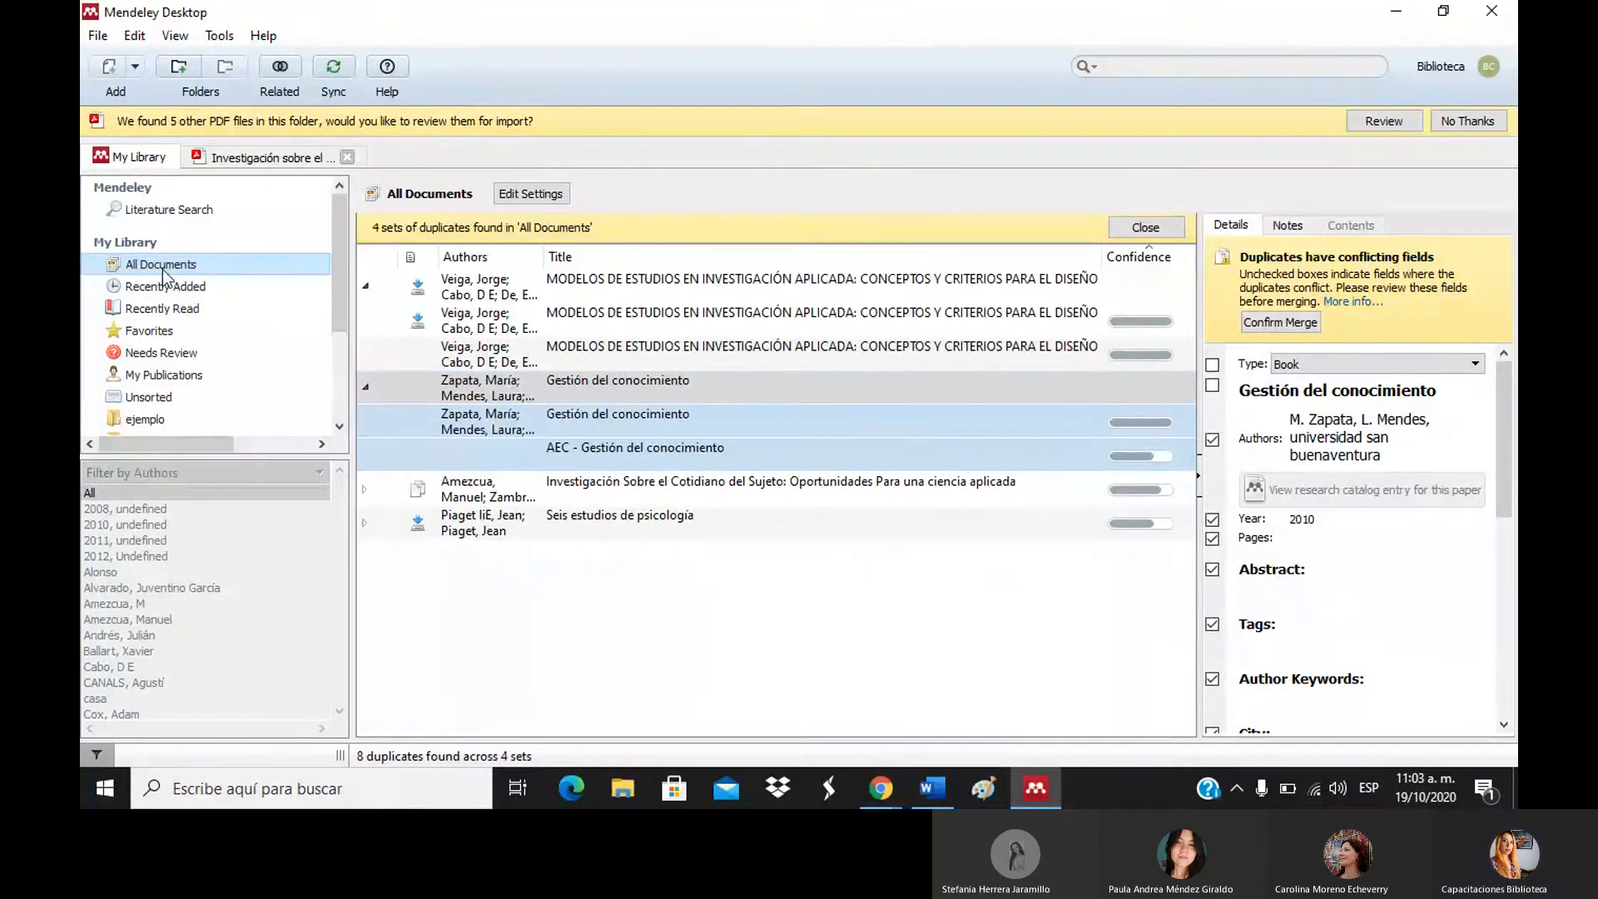
{"action": "left_click", "coordinate": [1445, 132]}
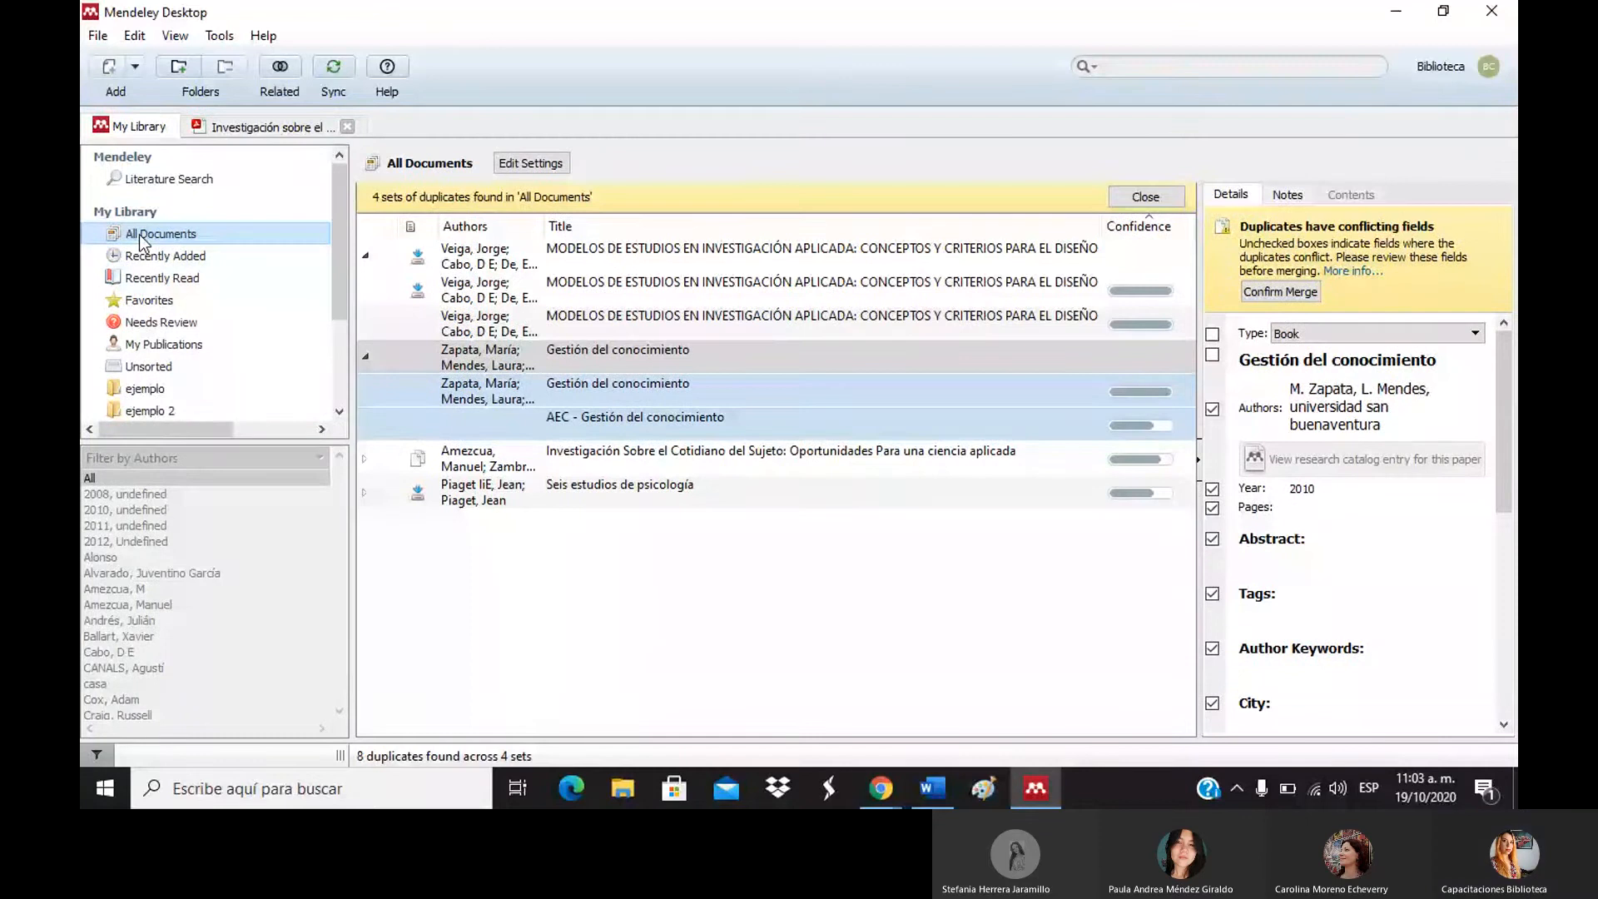
Return to All Documents and copy 'Las recomendaciones de la OMS' as a formatted citation.
{"action": "left_click", "coordinate": [1151, 198]}
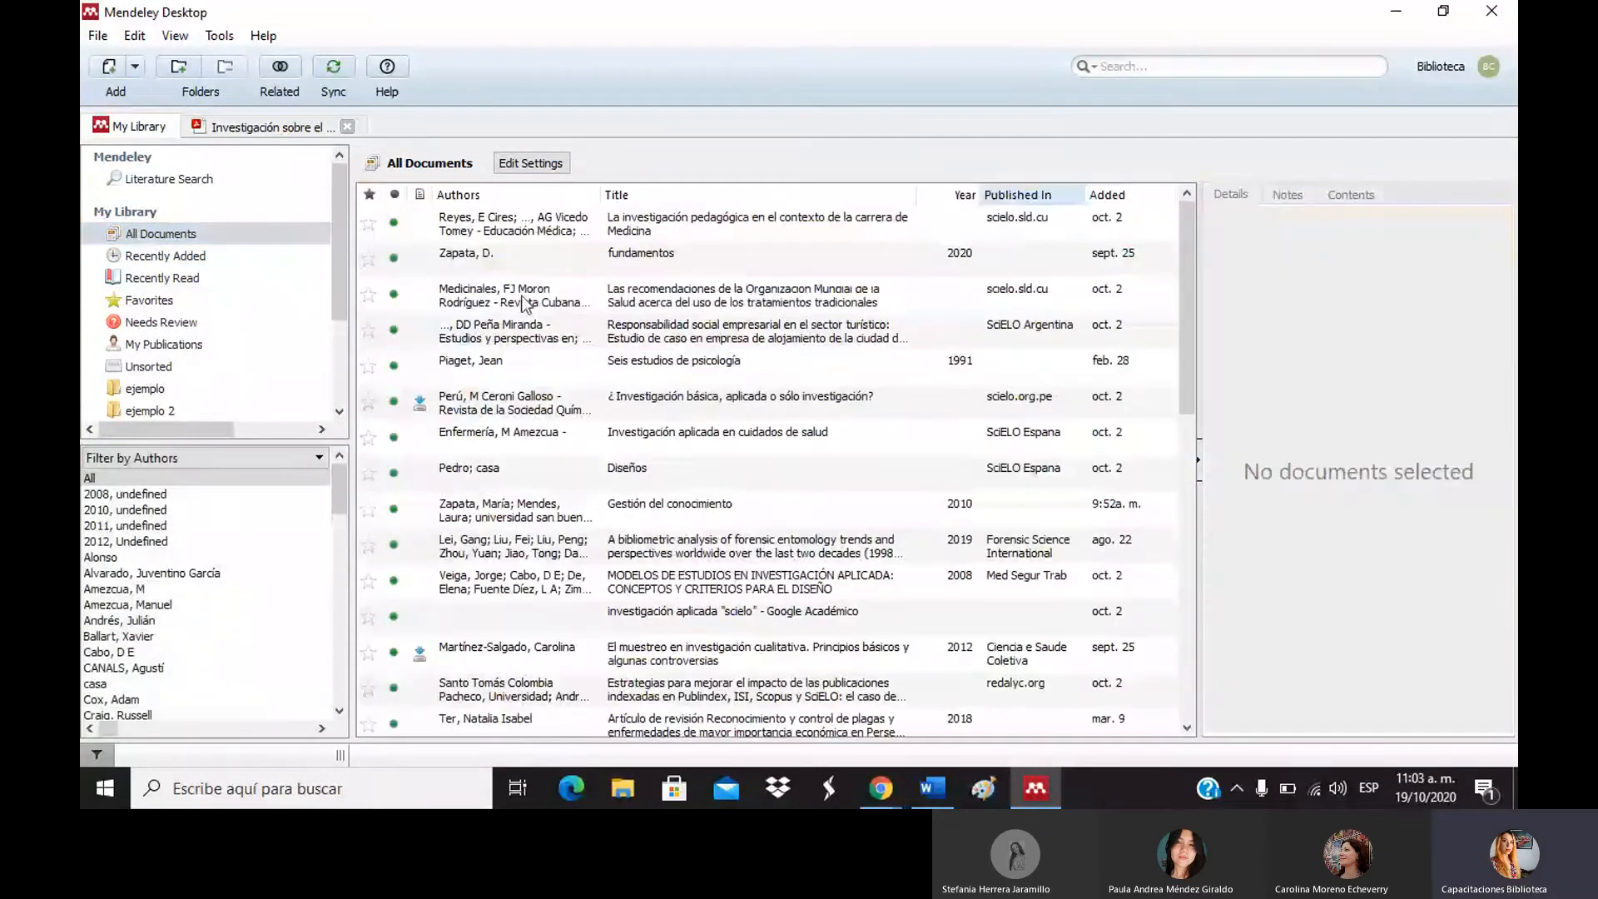
{"action": "left_click", "coordinate": [526, 302]}
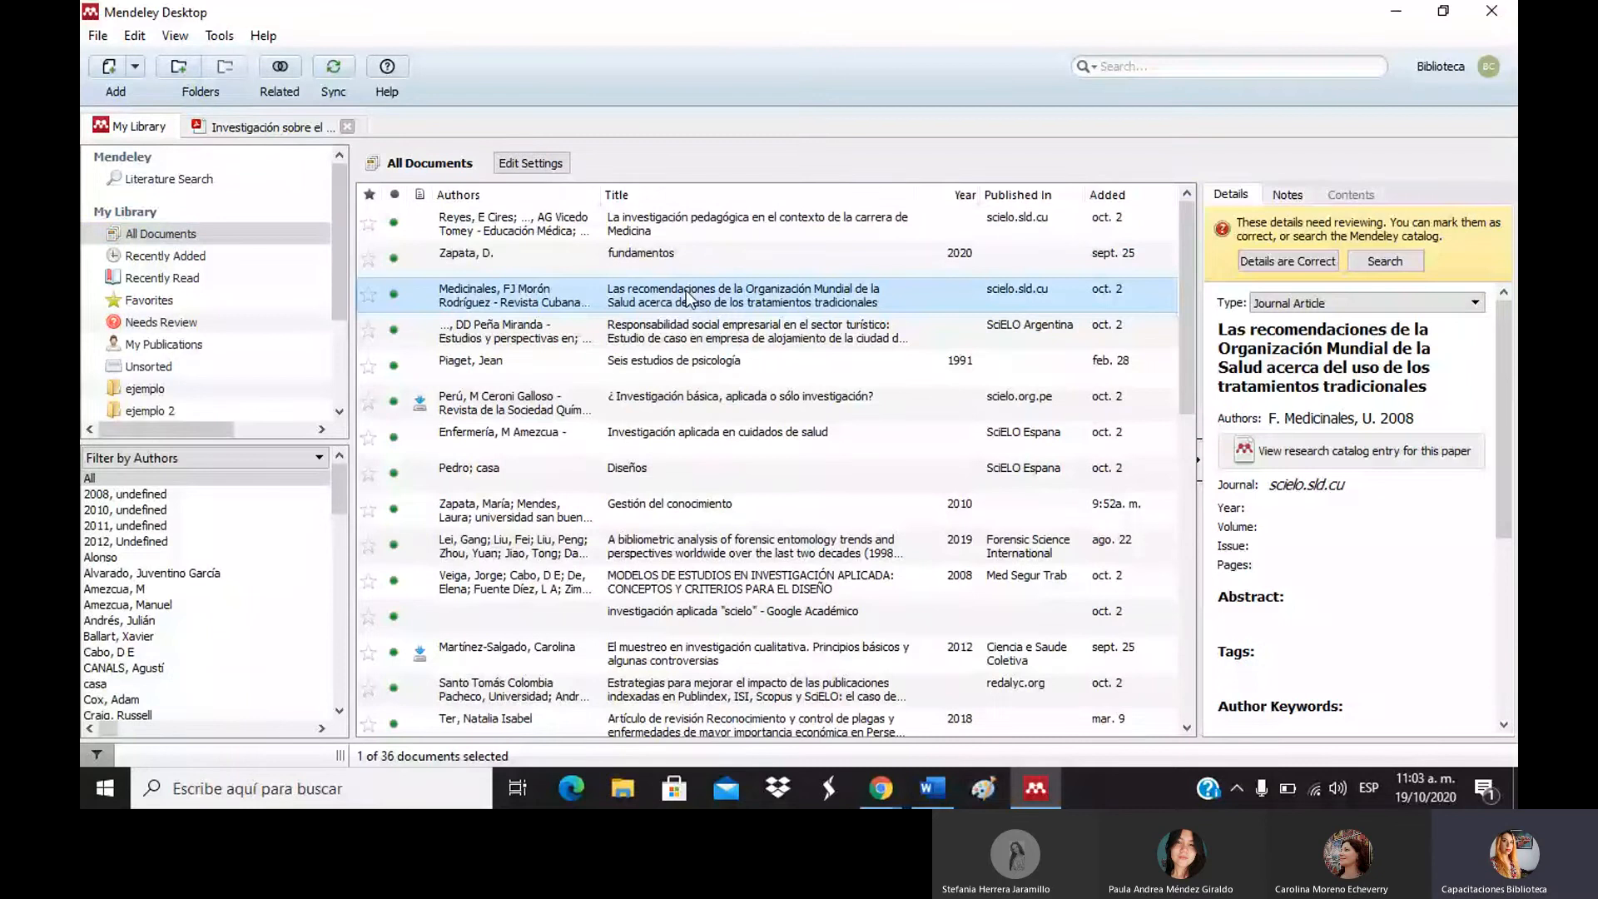
{"action": "right_click", "coordinate": [688, 296]}
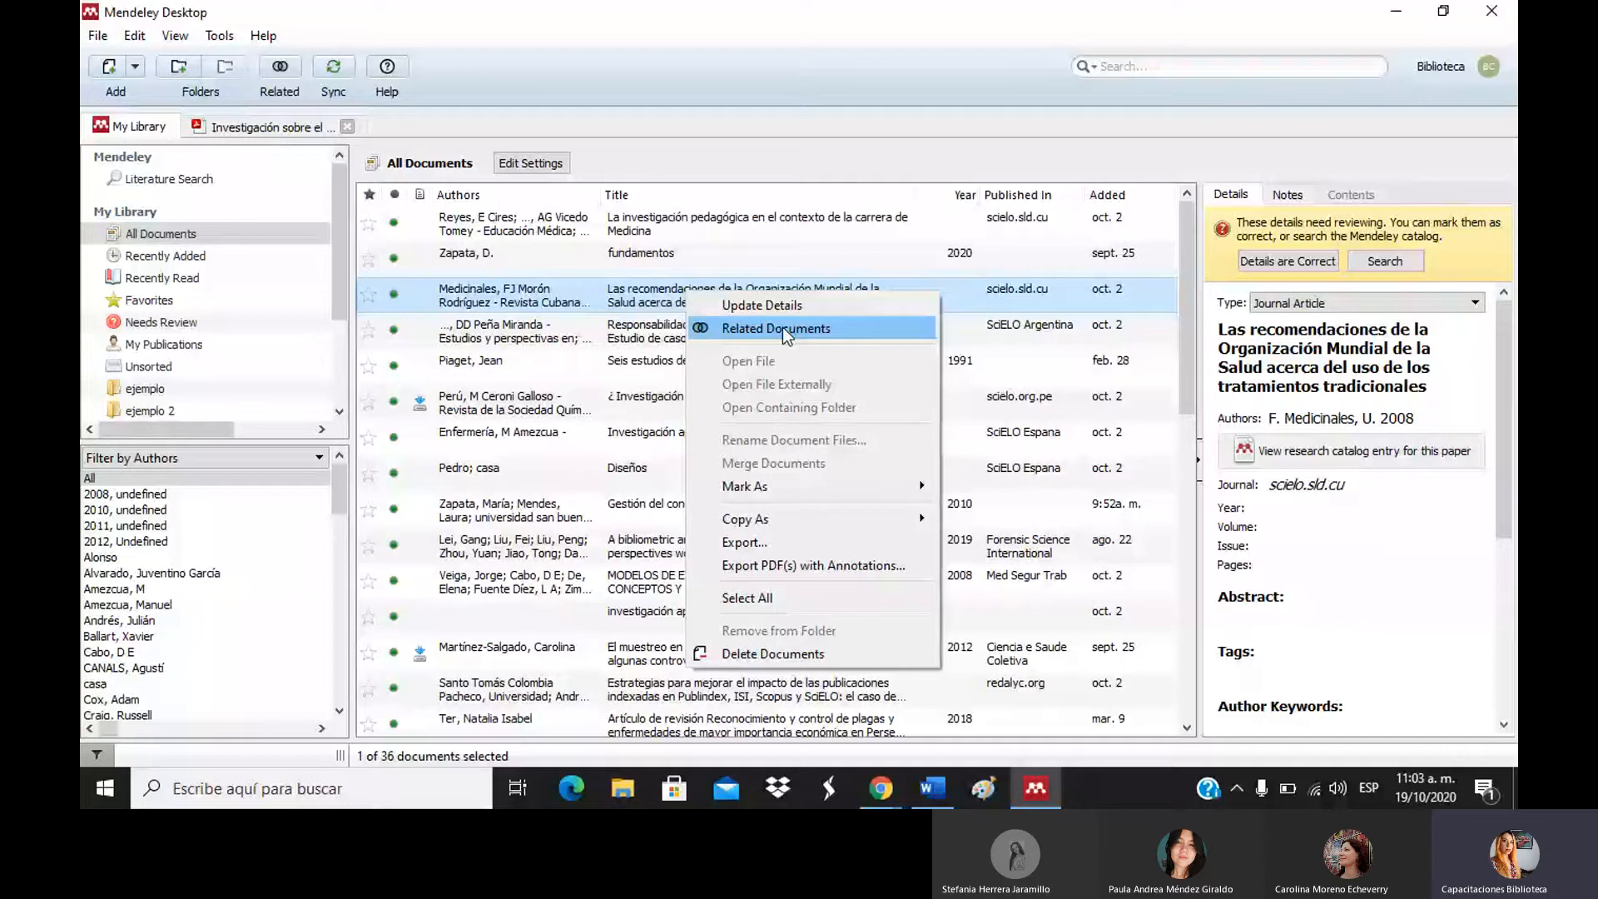
{"action": "mouse_move", "coordinate": [898, 527]}
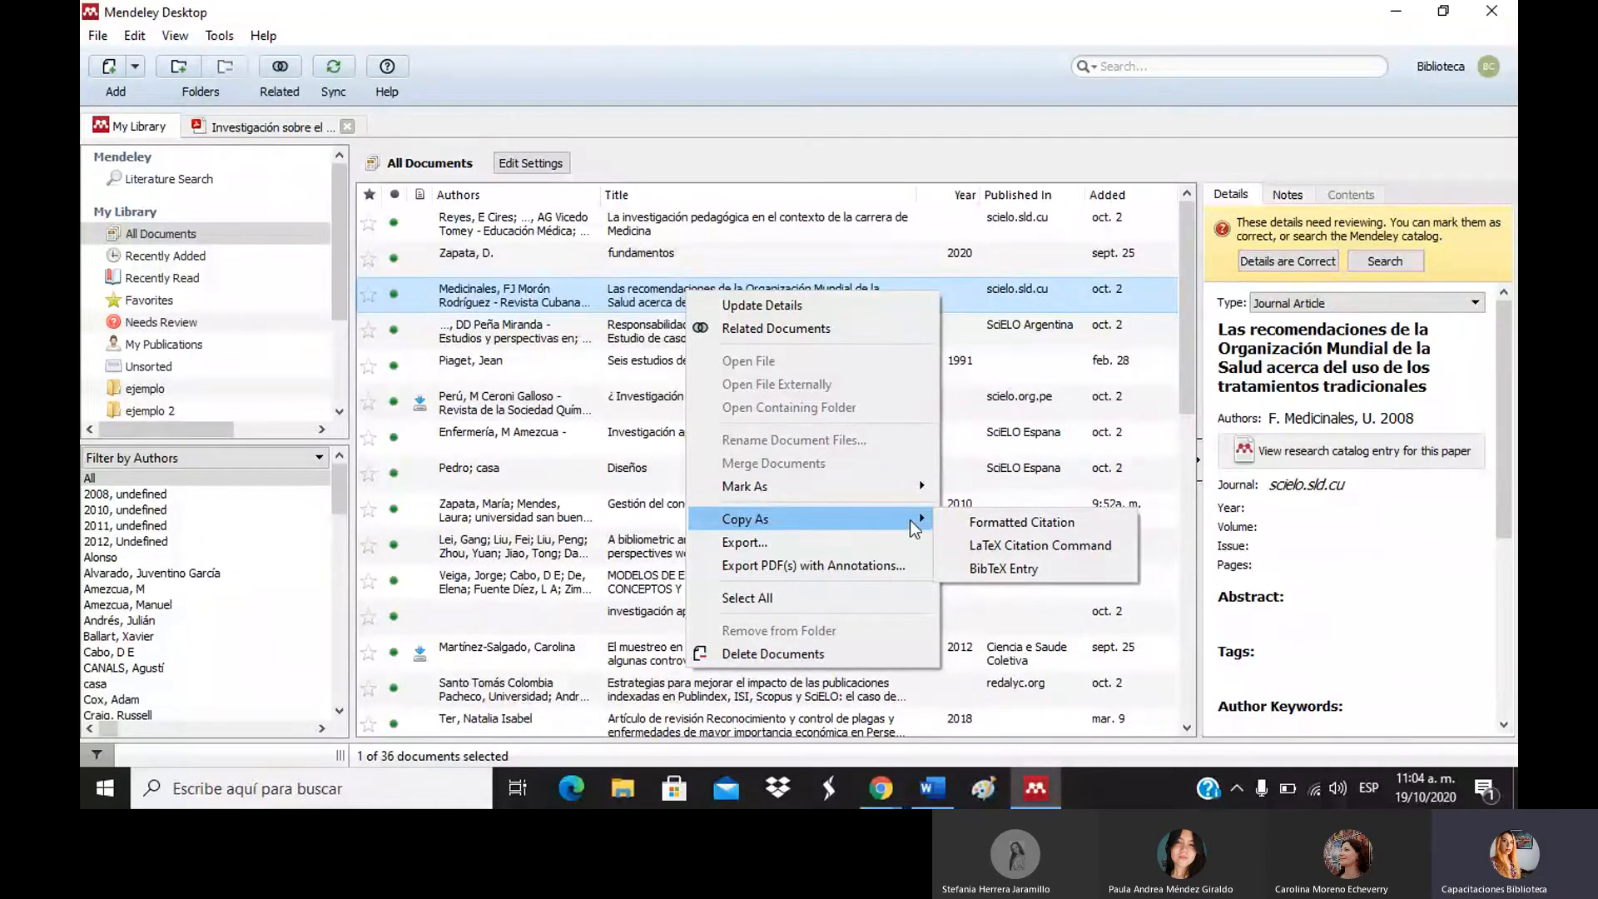
{"action": "left_click", "coordinate": [1082, 521]}
Find the 2001 Revista Educación y Desarrollo Social article and copy it as a formatted citation.
{"action": "left_click", "coordinate": [1181, 411]}
{"action": "left_click_drag", "start_coordinate": [1182, 410], "coordinate": [1179, 570]}
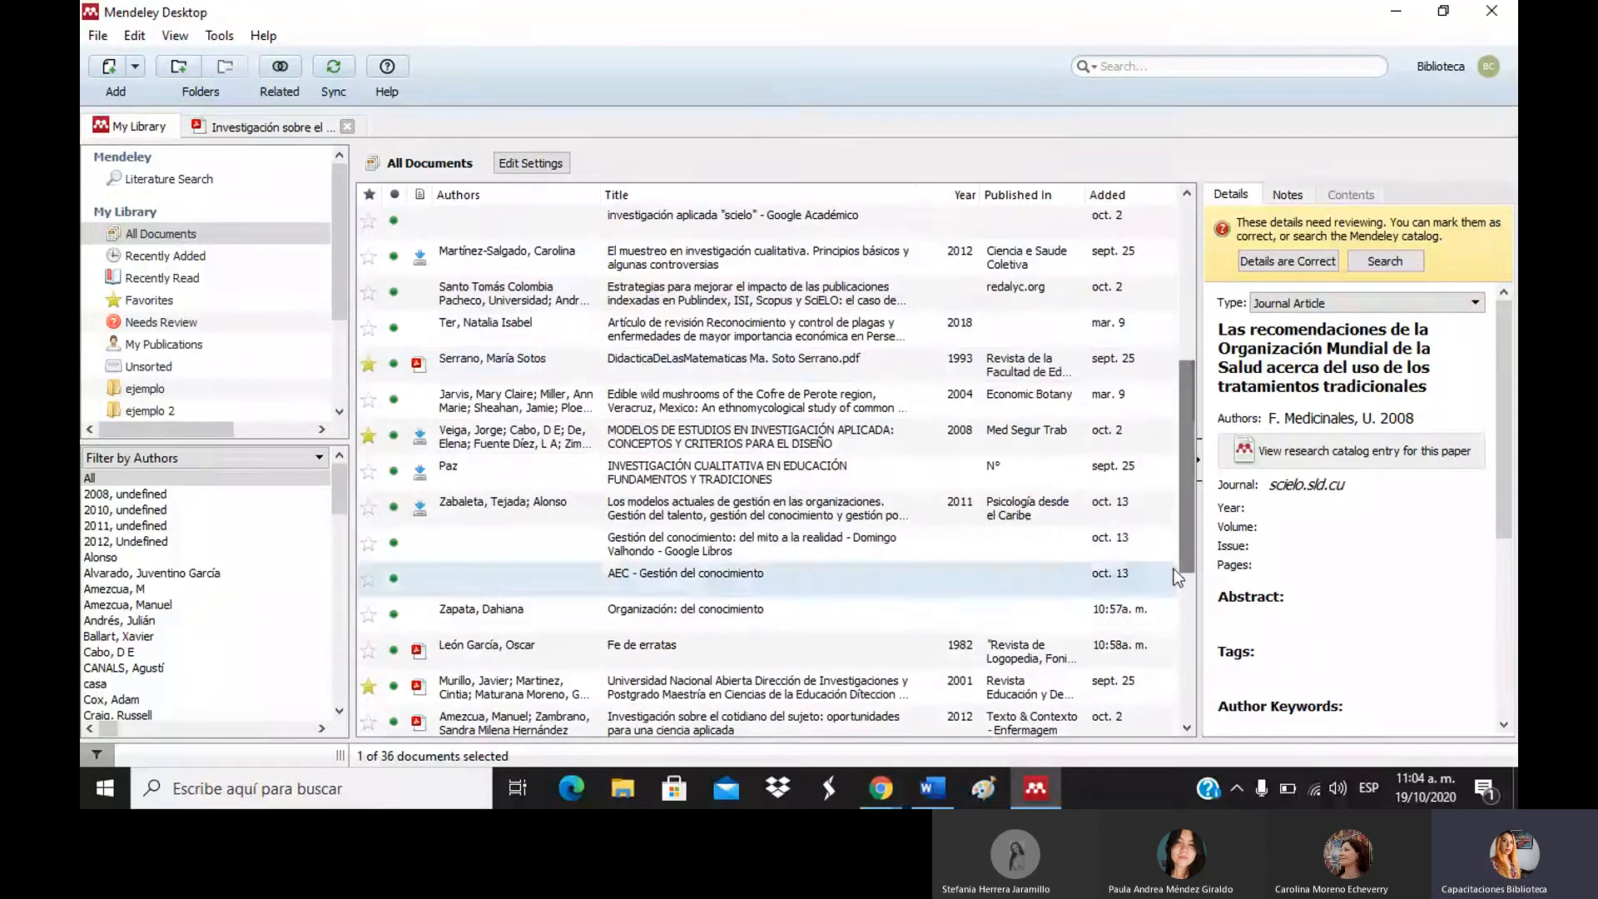
{"action": "left_click", "coordinate": [721, 364]}
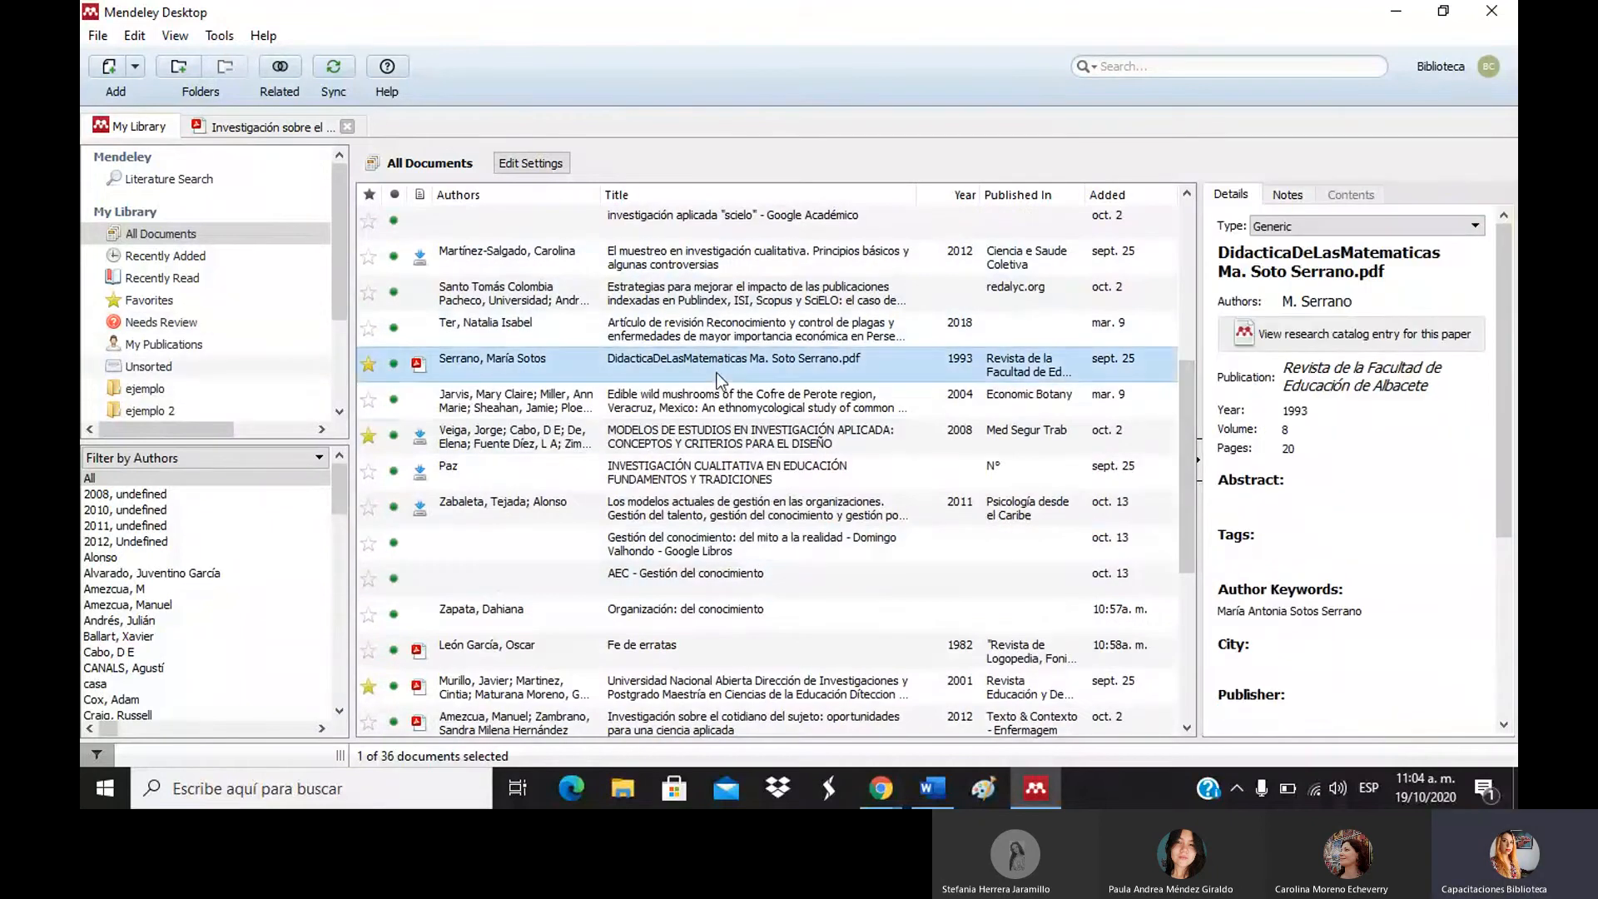
{"action": "left_click", "coordinate": [714, 674]}
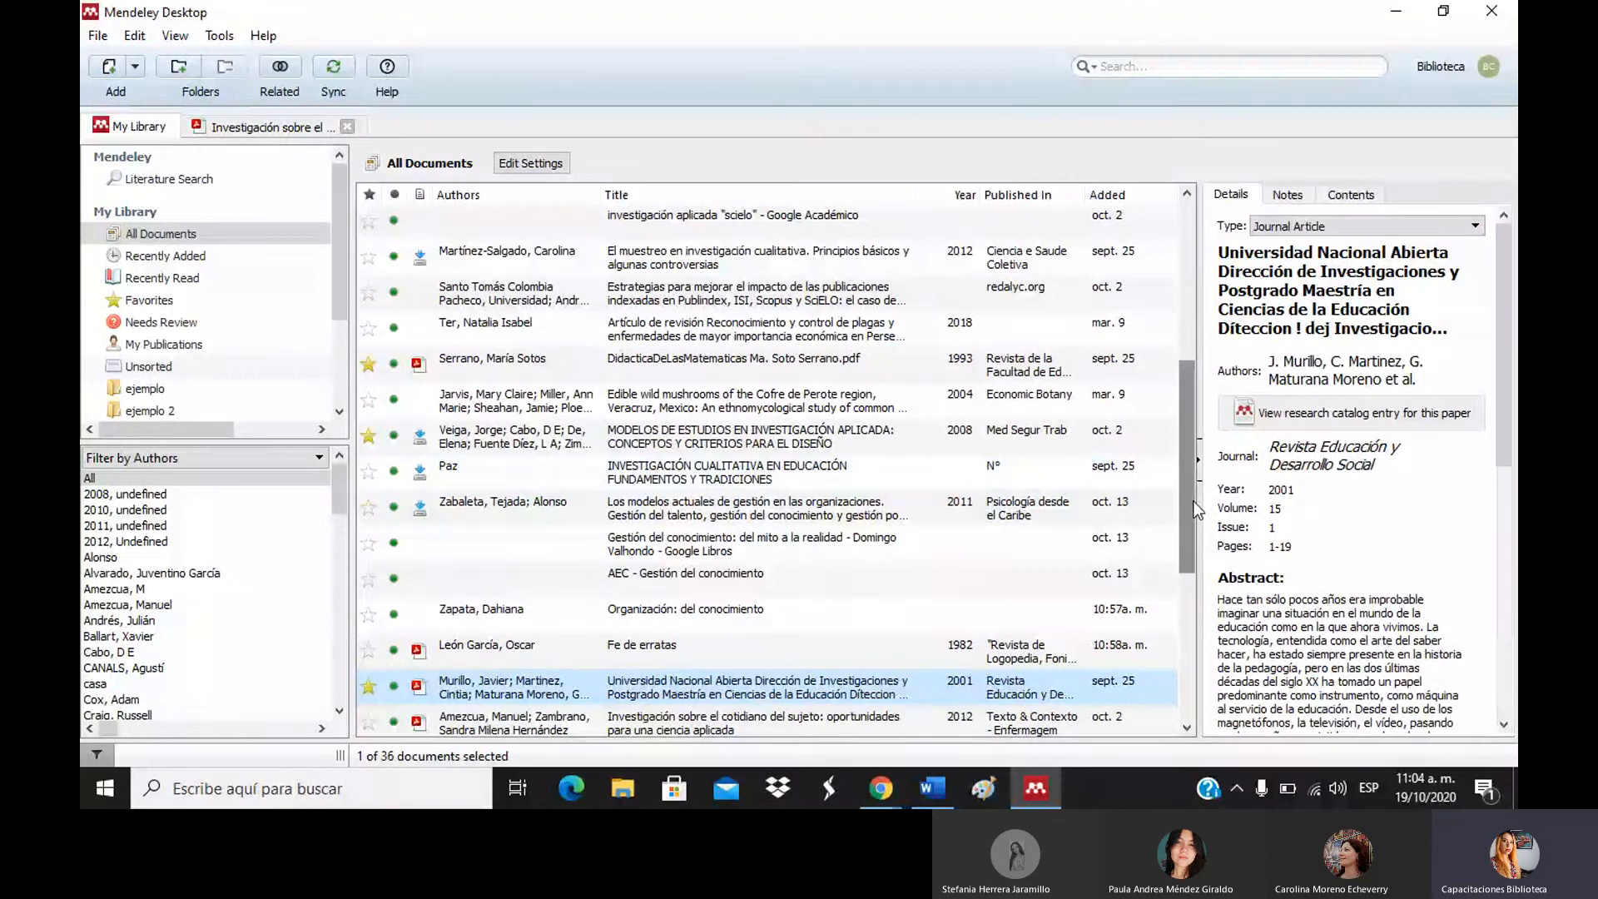
{"action": "scroll", "coordinate": [726, 359], "scroll_direction": "down", "scroll_amount": 3}
{"action": "right_click", "coordinate": [726, 354]}
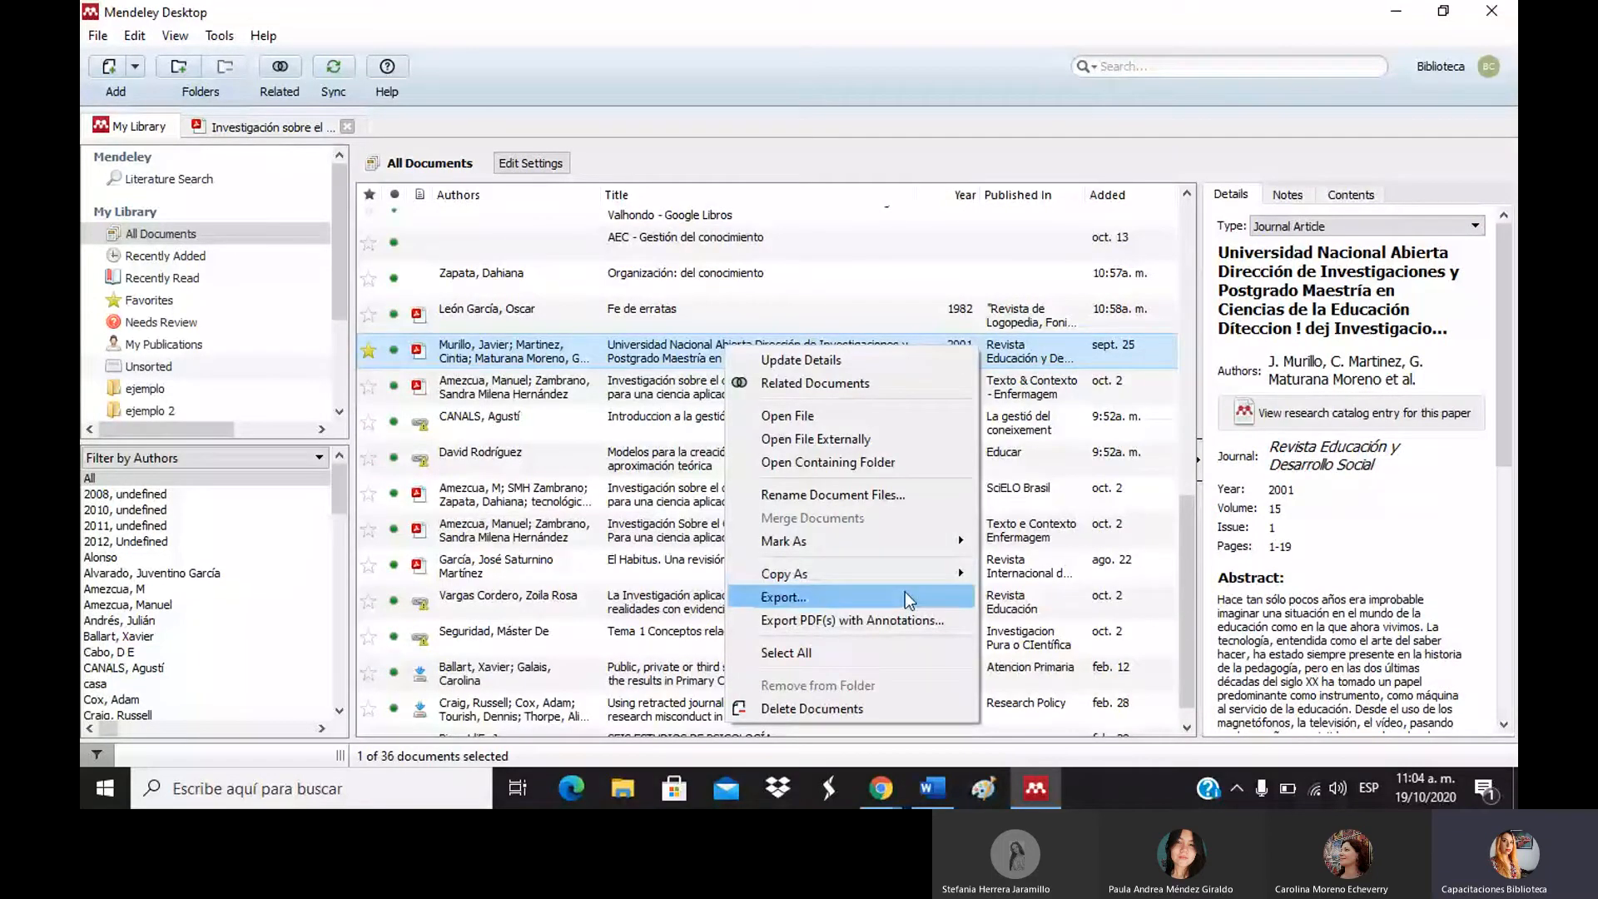
{"action": "mouse_move", "coordinate": [905, 592]}
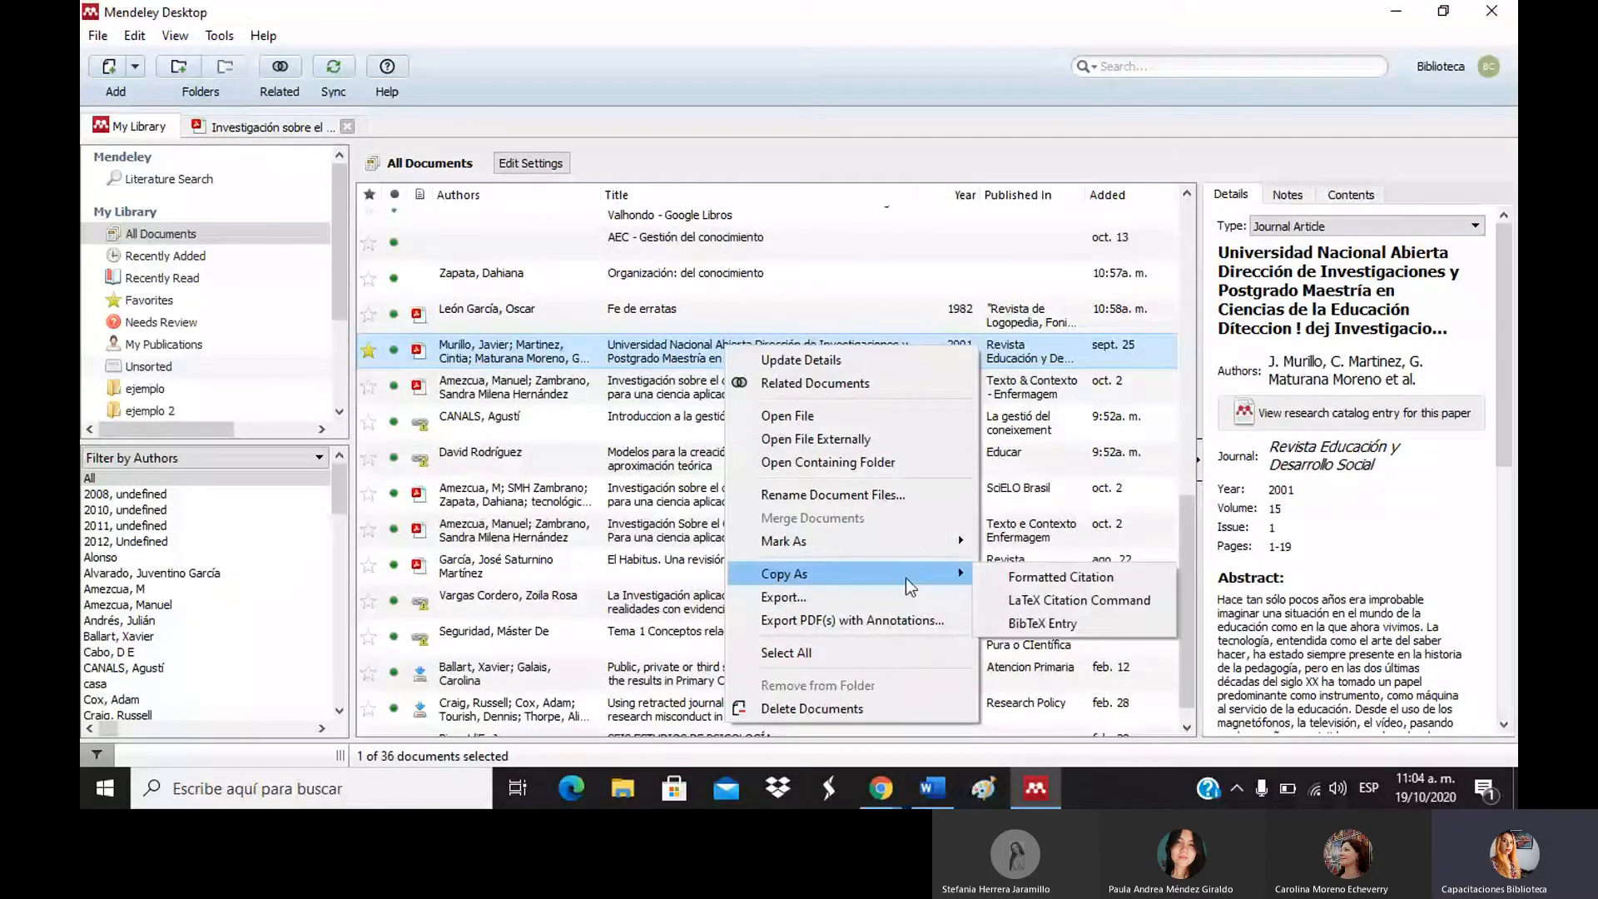
{"action": "left_click", "coordinate": [1120, 574]}
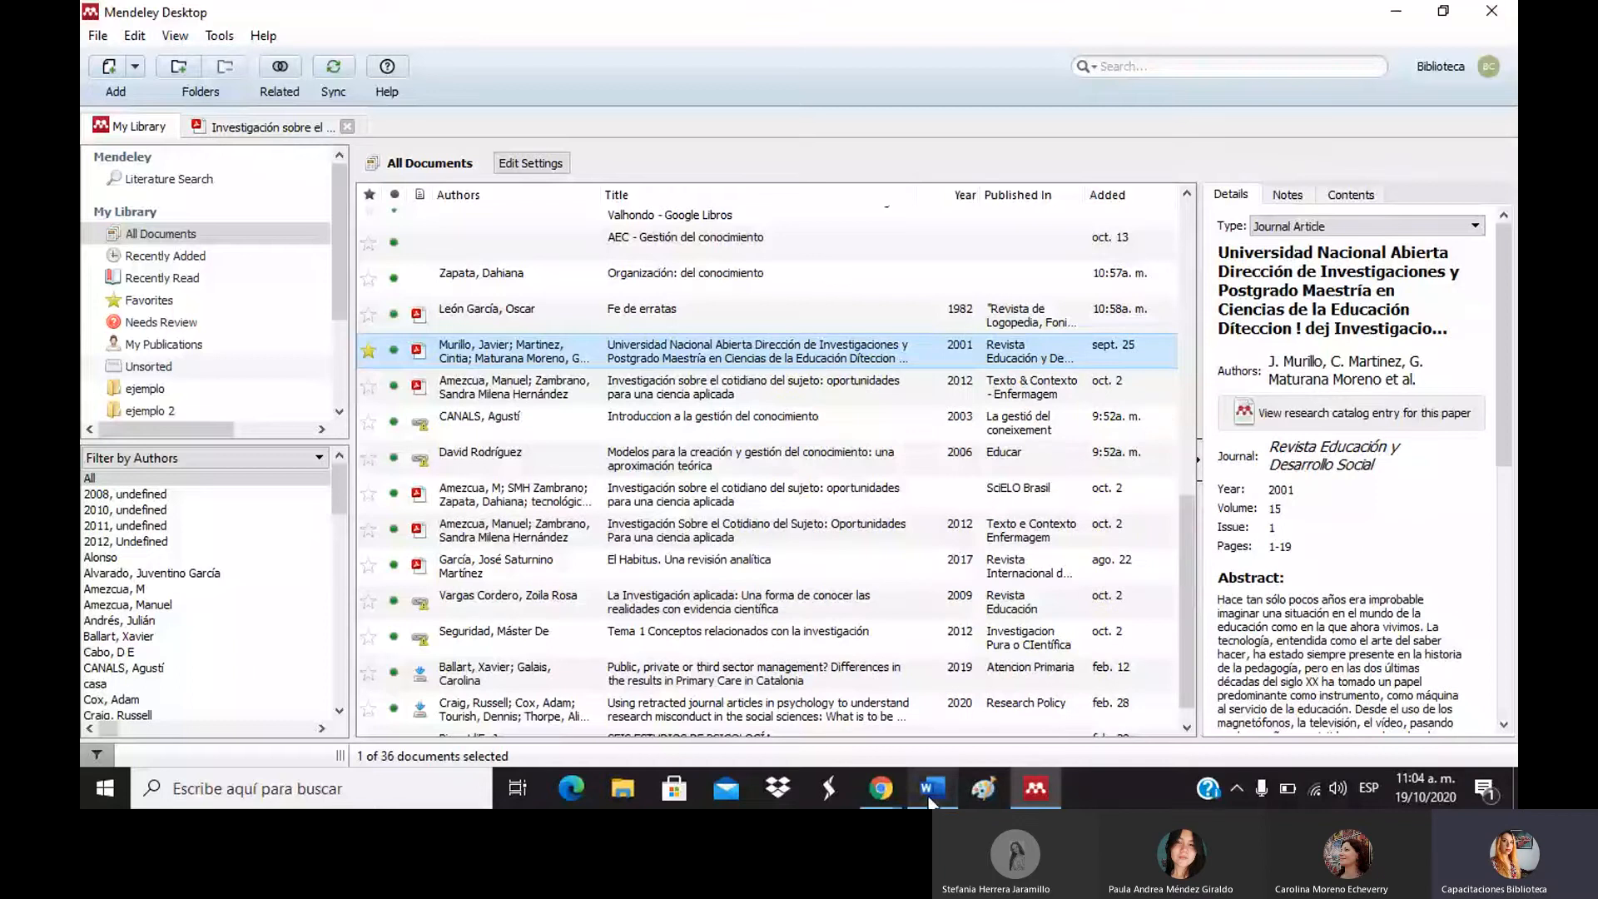
Paste the 2001 reference with its DOI into Documento1 and select 'Universidad de Antioquia'.
{"action": "left_click", "coordinate": [930, 795]}
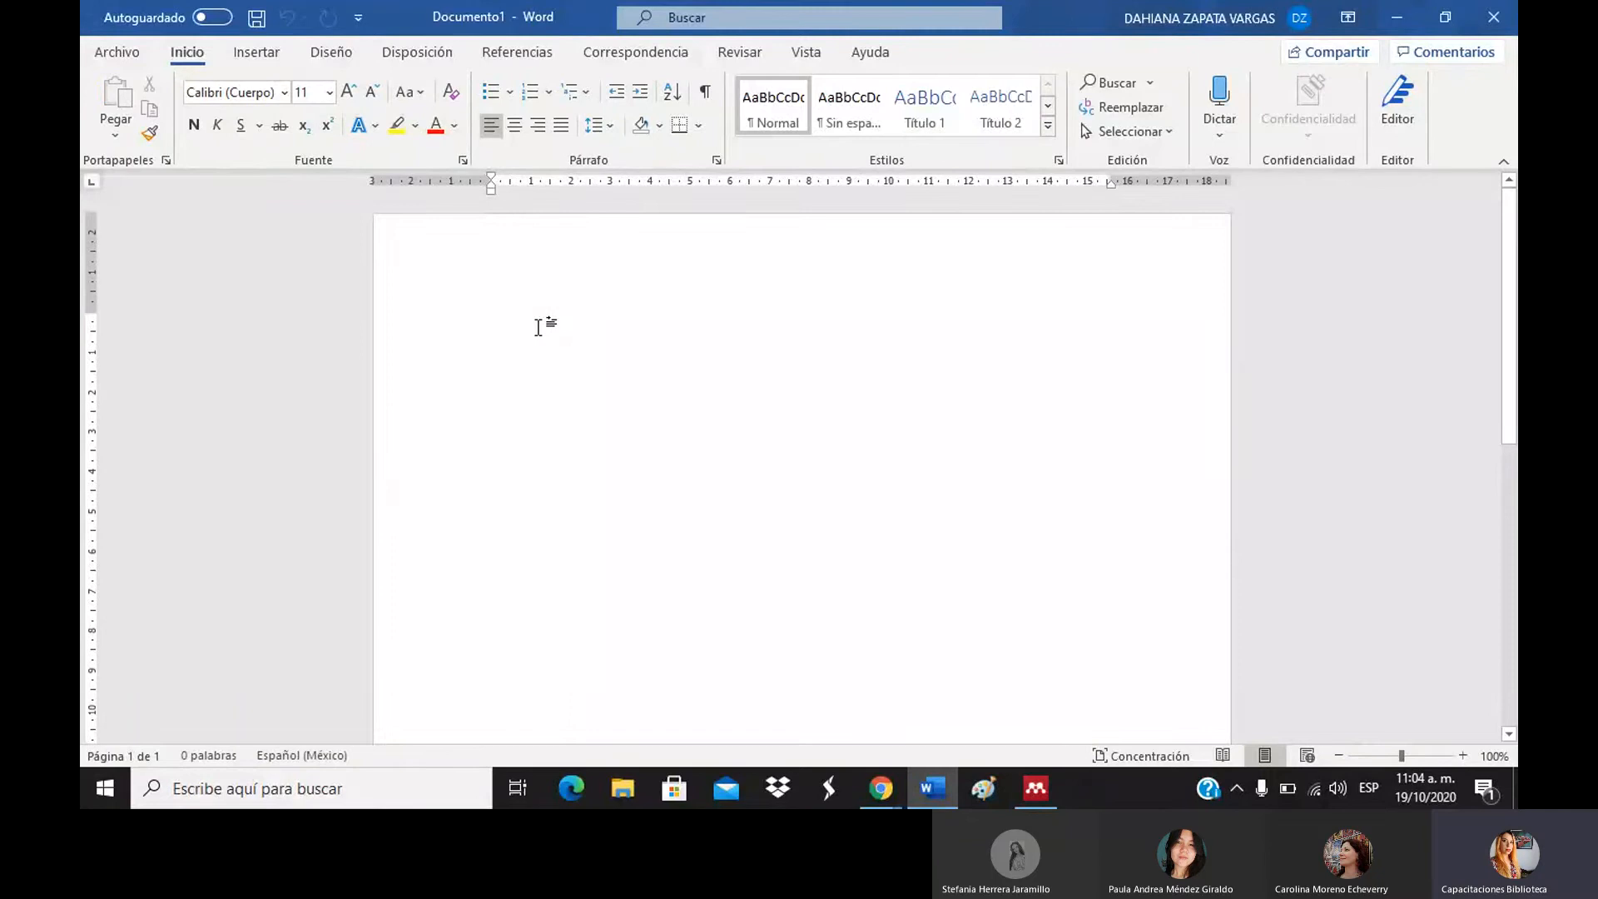
{"action": "right_click", "coordinate": [539, 327]}
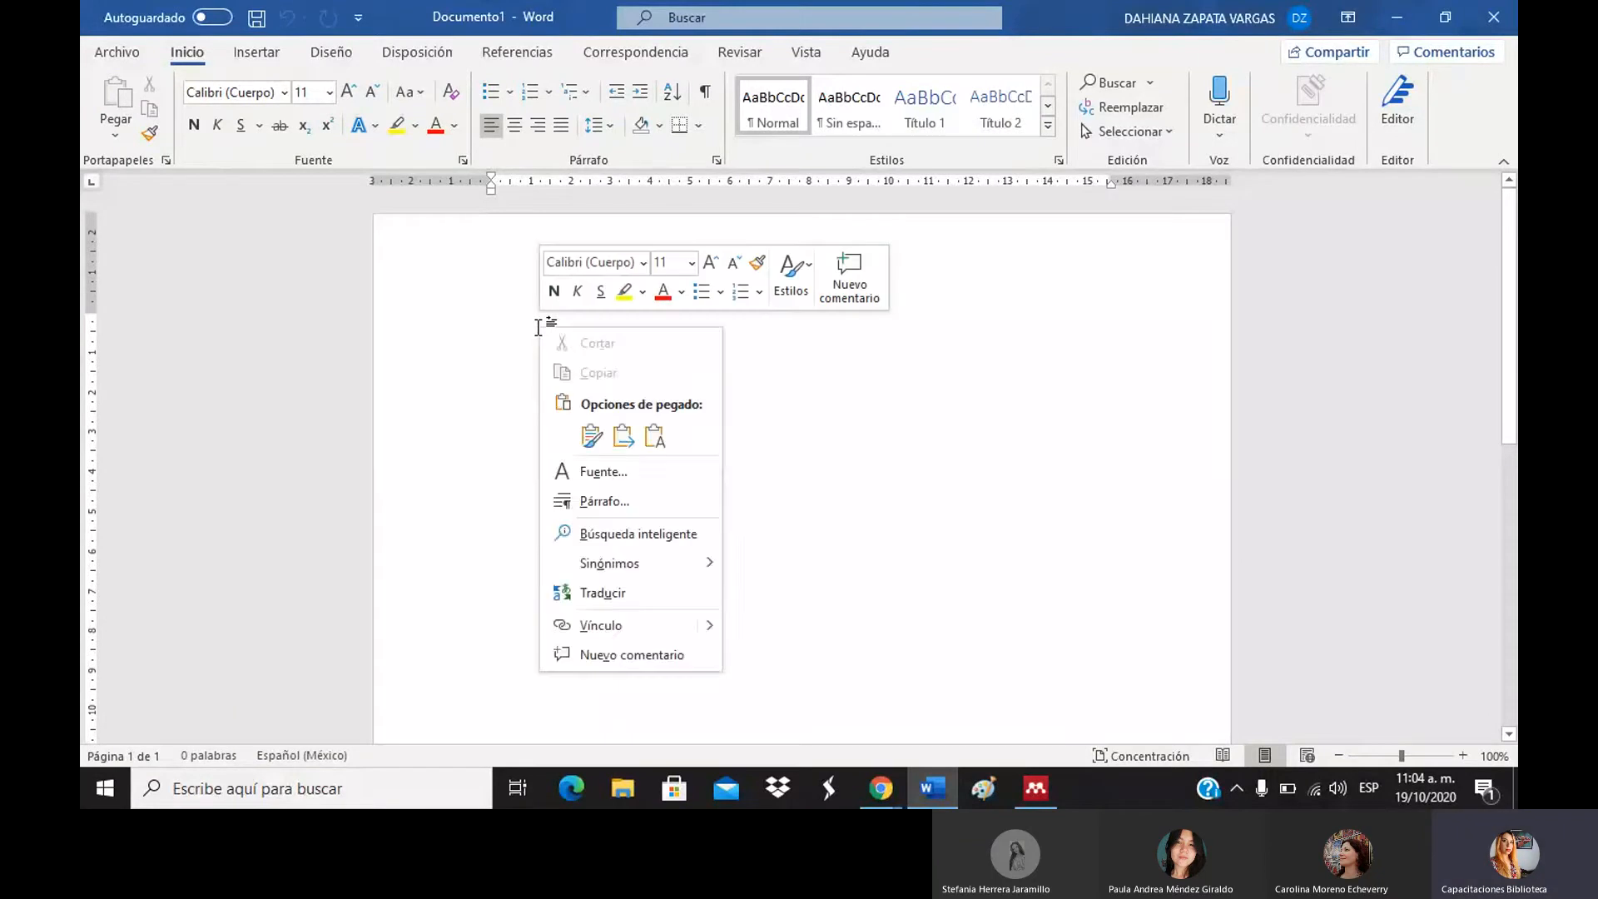
{"action": "key", "text": "Escape"}
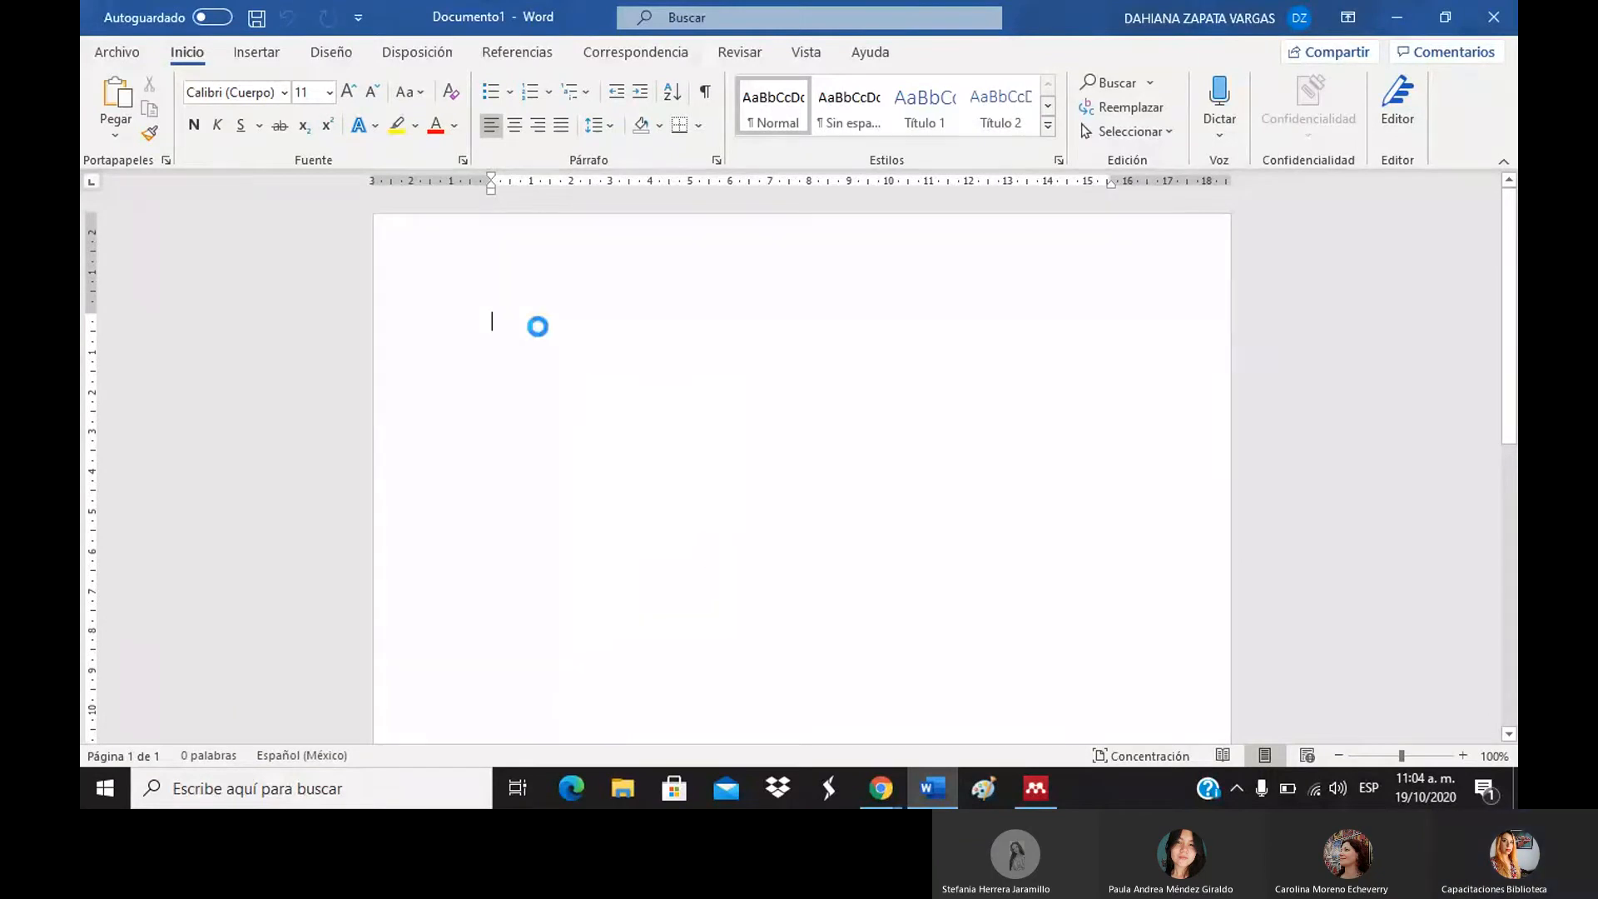
{"action": "type", "text": "Murillo, J., Martinez, C., Maturana Moreno, G. A., Garzón Daza, C., PAZ, E., & Universidad de Antioquia. (2001). Universidad Nacional Abierta Dirección de Investigaciones y Postgrado Maestría en Ciencias de la Educación Díteccion ! dej Investigaciones y. Revista Educación y Desarrollo Social, 15(1), 1–19. https://doi.org/10.18359/reds.954"}
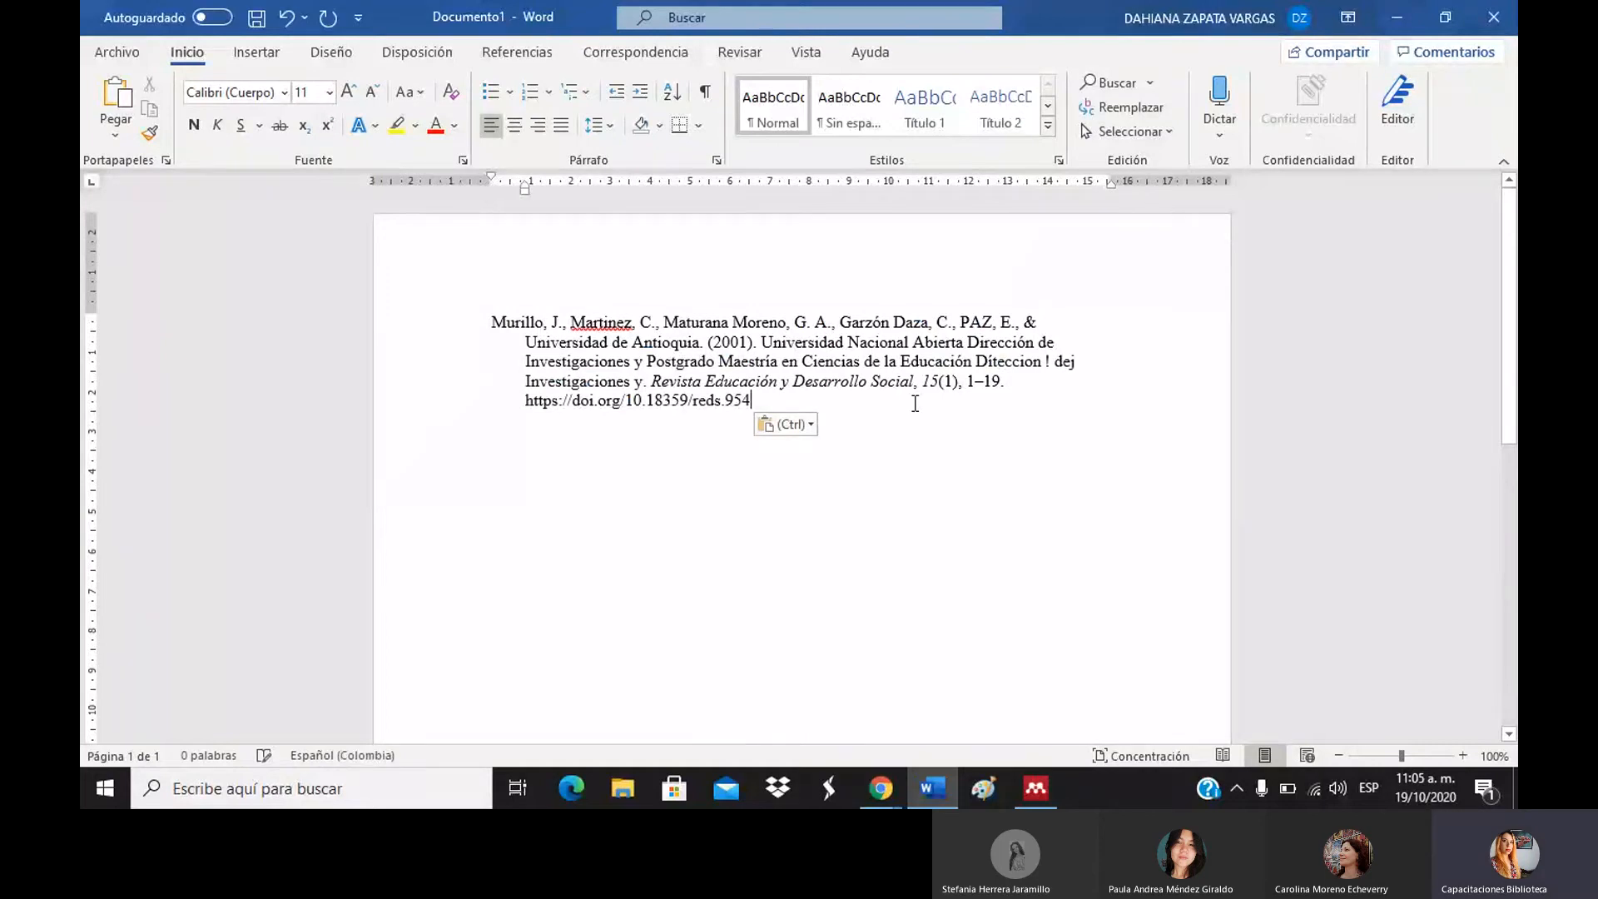
{"action": "left_click", "coordinate": [690, 490]}
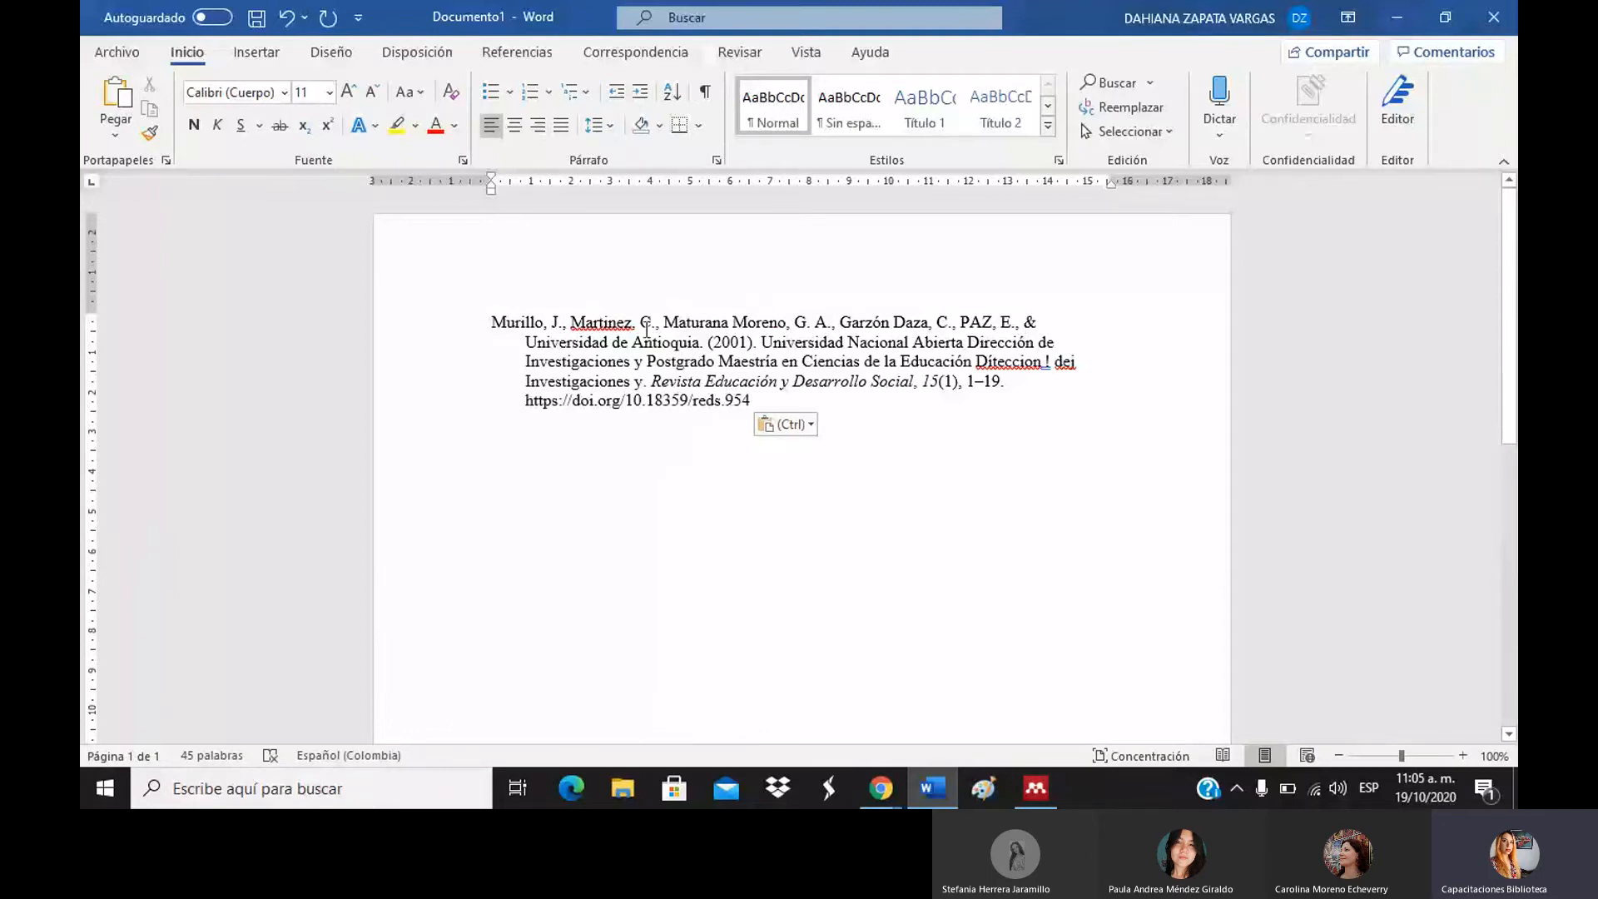
{"action": "left_click_drag", "start_coordinate": [525, 342], "coordinate": [705, 343]}
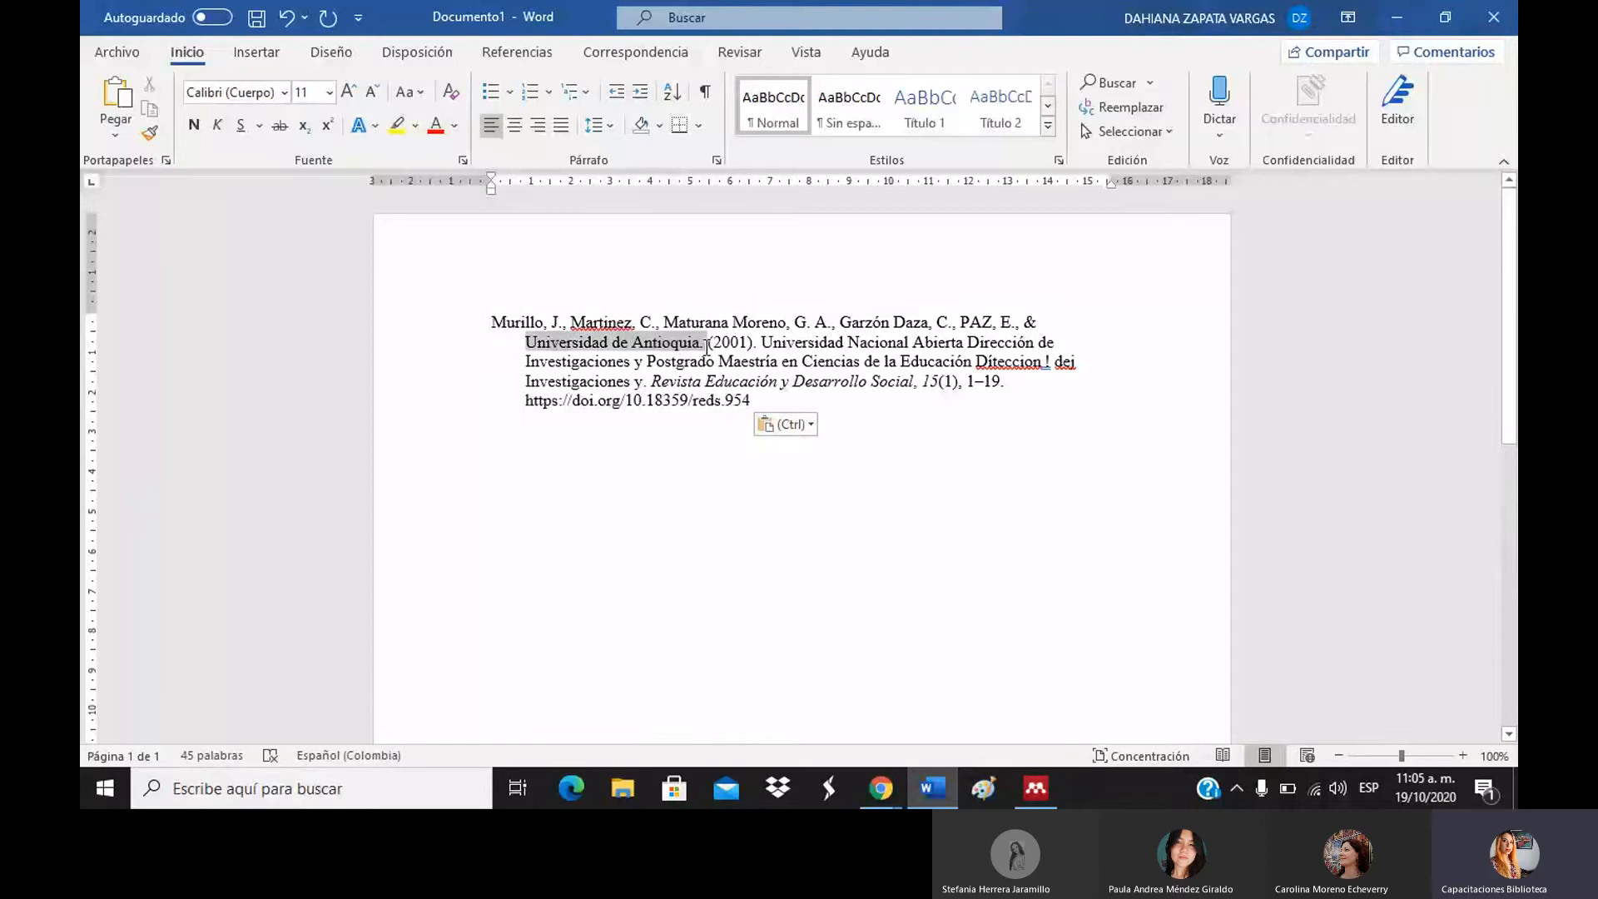
Select and deselect parts of the Murillo reference's year and university lines to inspect them.
{"action": "left_click", "coordinate": [812, 629]}
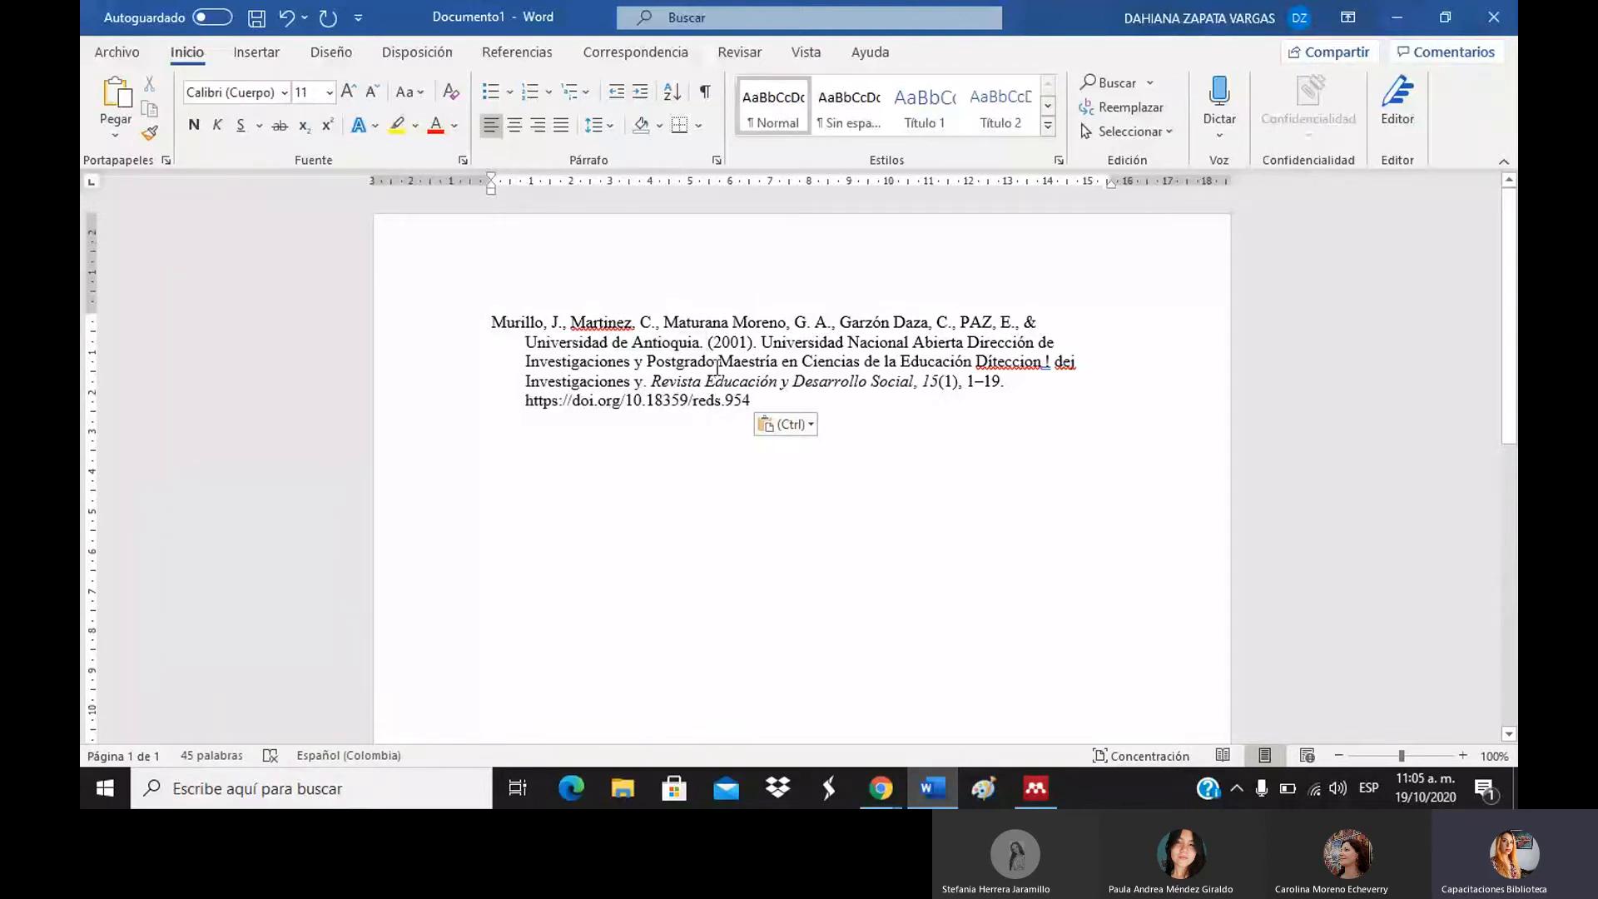
{"action": "left_click_drag", "start_coordinate": [709, 345], "coordinate": [759, 348]}
{"action": "left_click", "coordinate": [971, 542]}
{"action": "left_click_drag", "start_coordinate": [766, 336], "coordinate": [1050, 365]}
{"action": "left_click", "coordinate": [1057, 451]}
{"action": "left_click", "coordinate": [995, 359]}
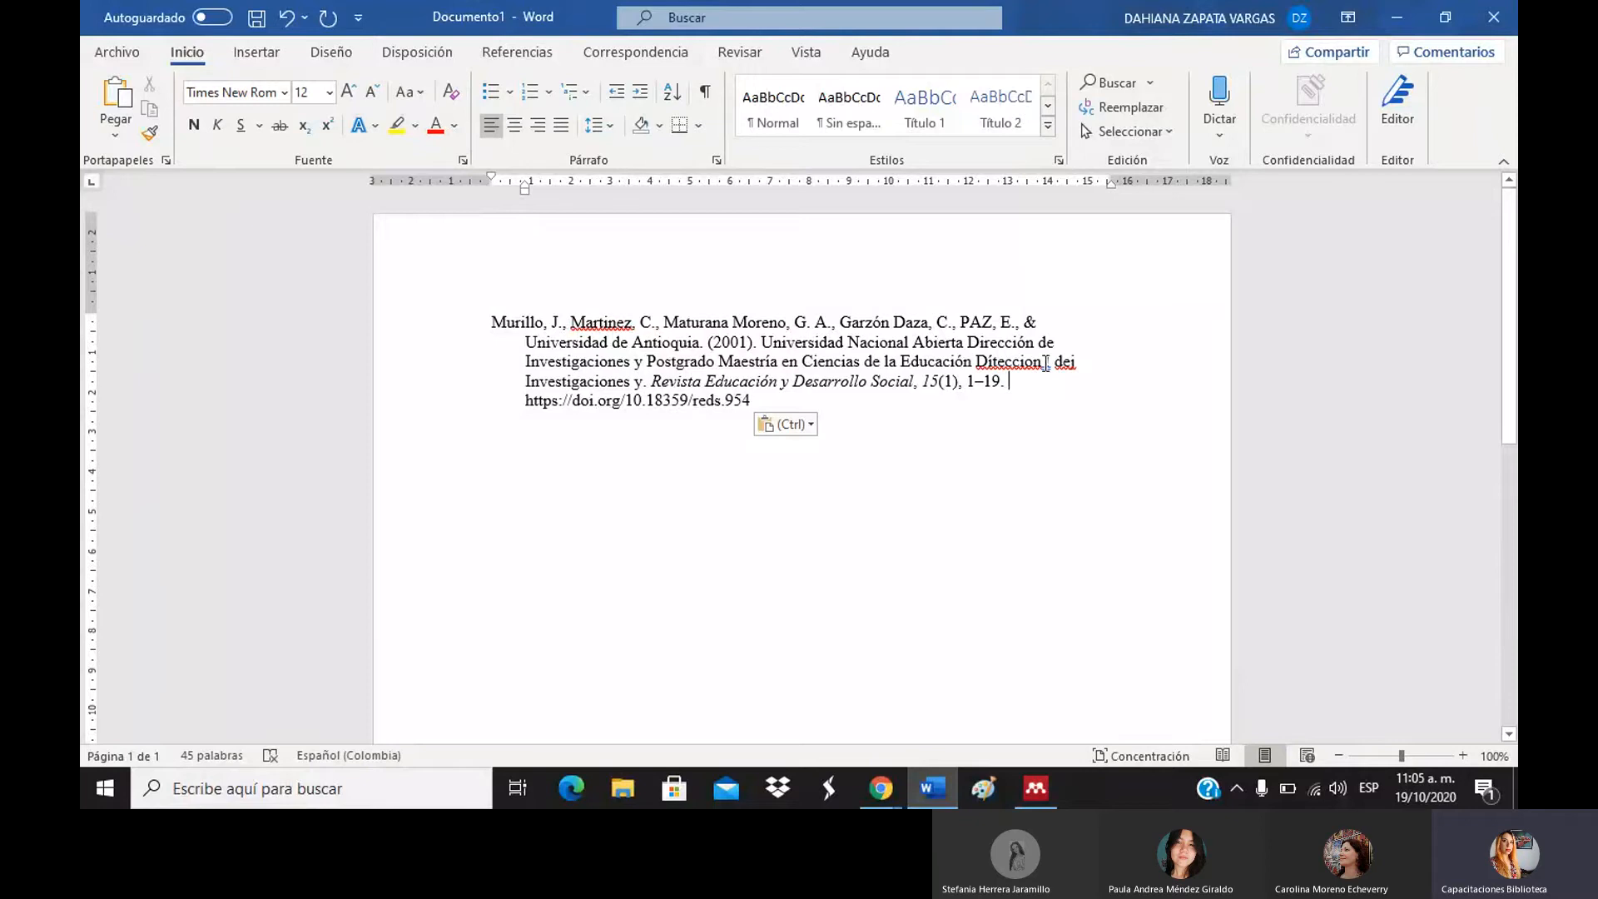
Retype the garbled 'Díteccion ! dei' in the Murillo reference, removing the leftover 'dei' fragment.
{"action": "left_click", "coordinate": [1049, 363]}
{"action": "key", "text": "BackSpace"}
{"action": "key", "text": "BackSpace"}
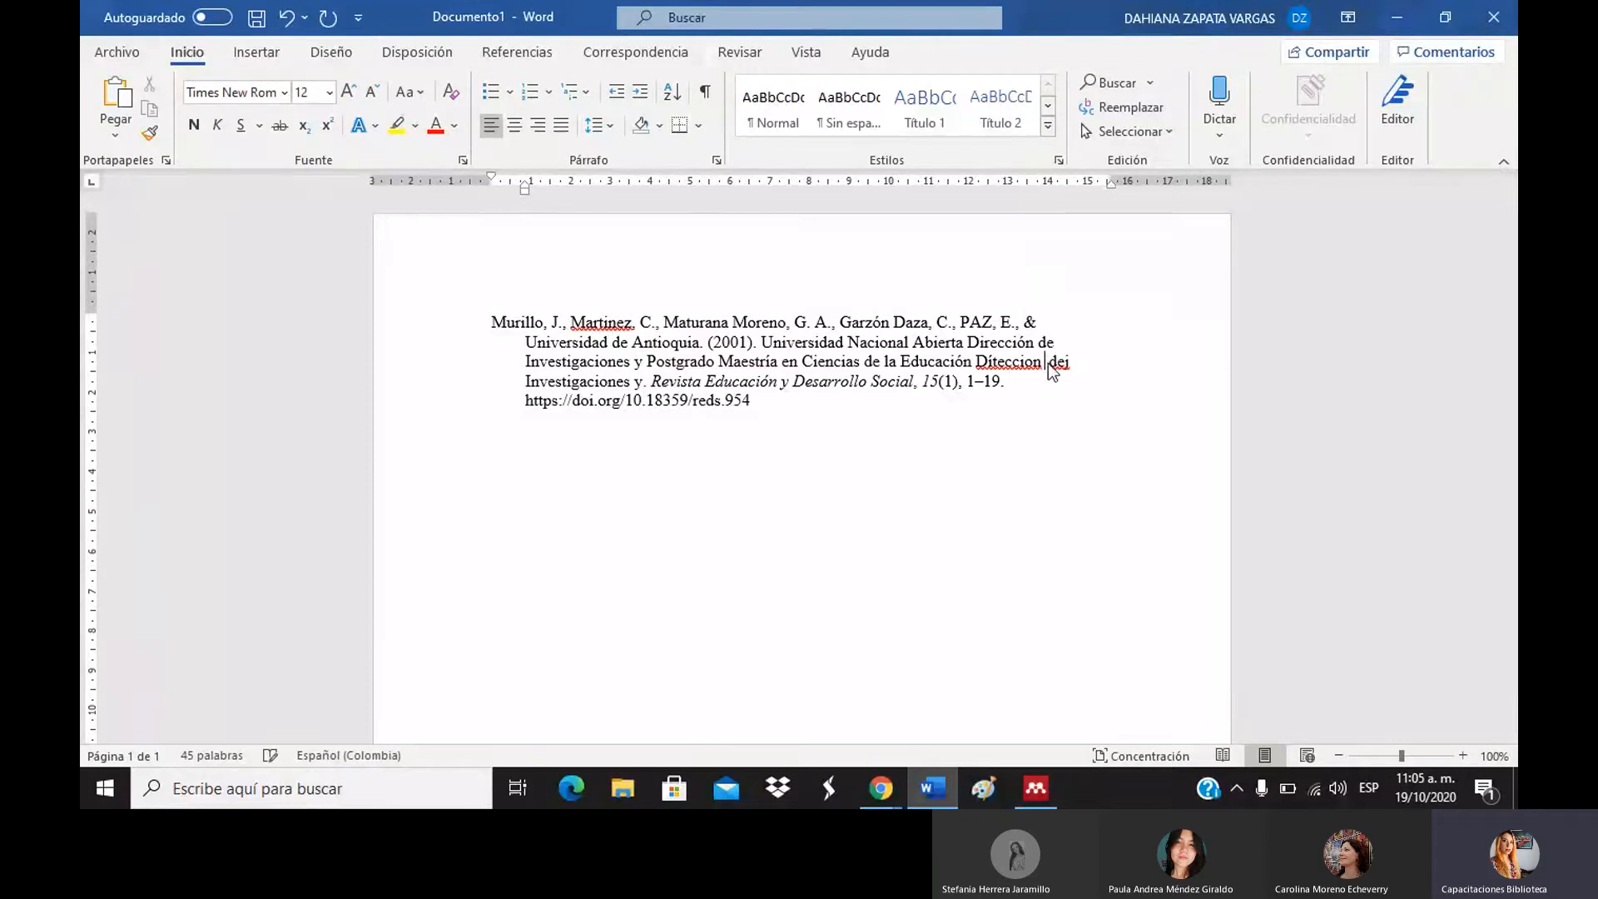
{"action": "key", "text": "BackSpace"}
{"action": "key", "text": "BackSpace"}
{"action": "key", "text": "BackSpace"}
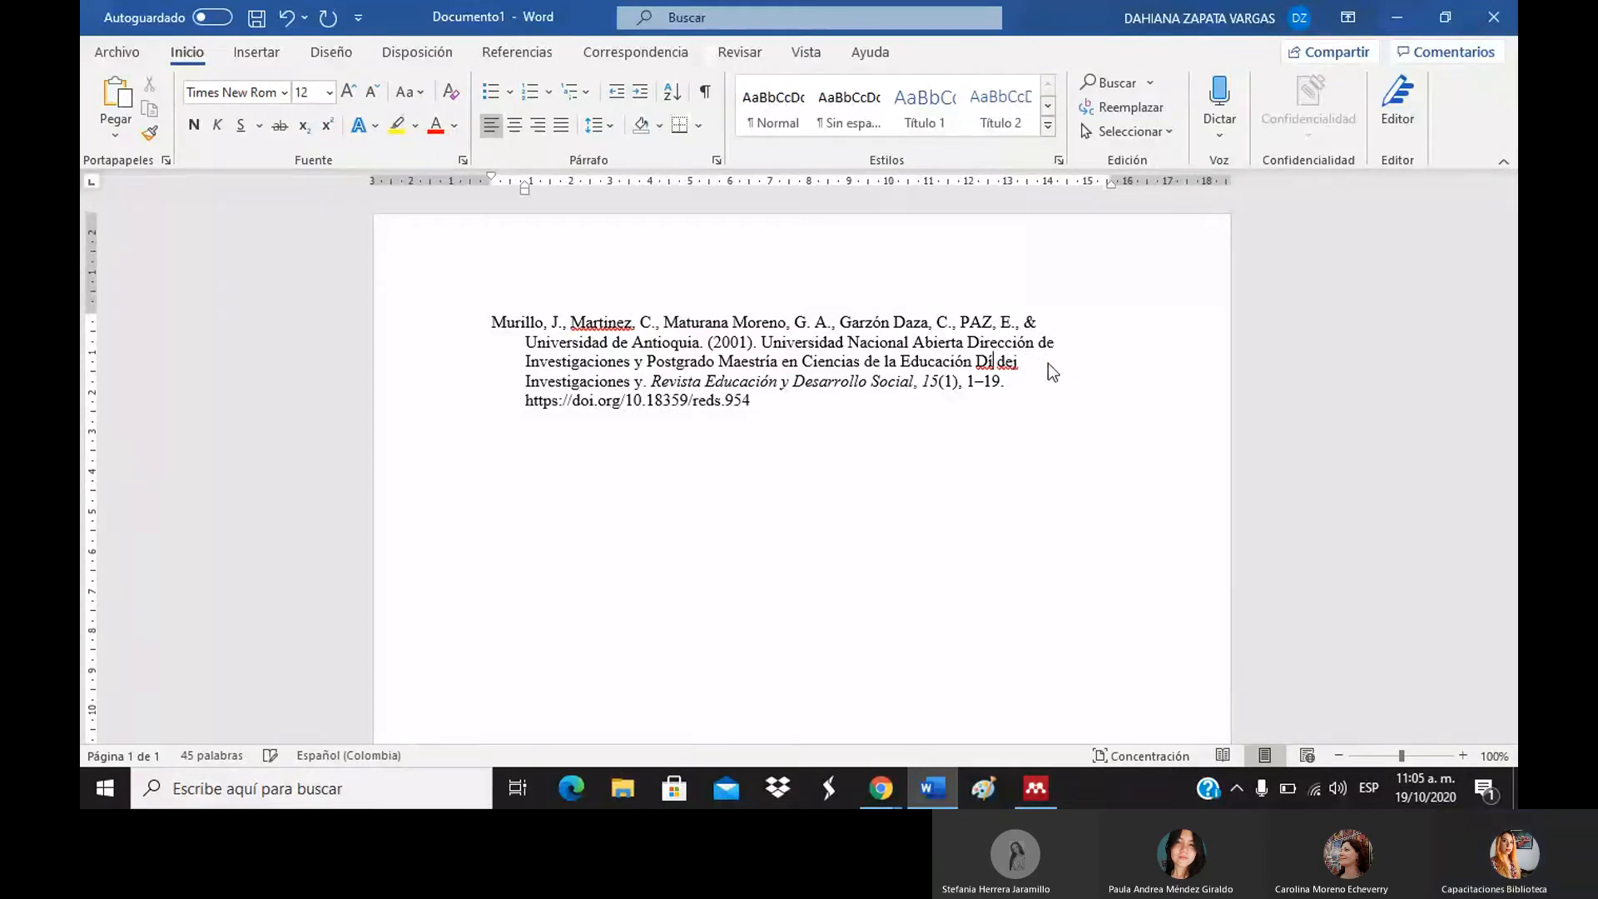
{"action": "type", "text": "re"}
{"action": "key", "text": "BackSpace"}
{"action": "key", "text": "BackSpace"}
{"action": "key", "text": "BackSpace"}
{"action": "type", "text": "ire"}
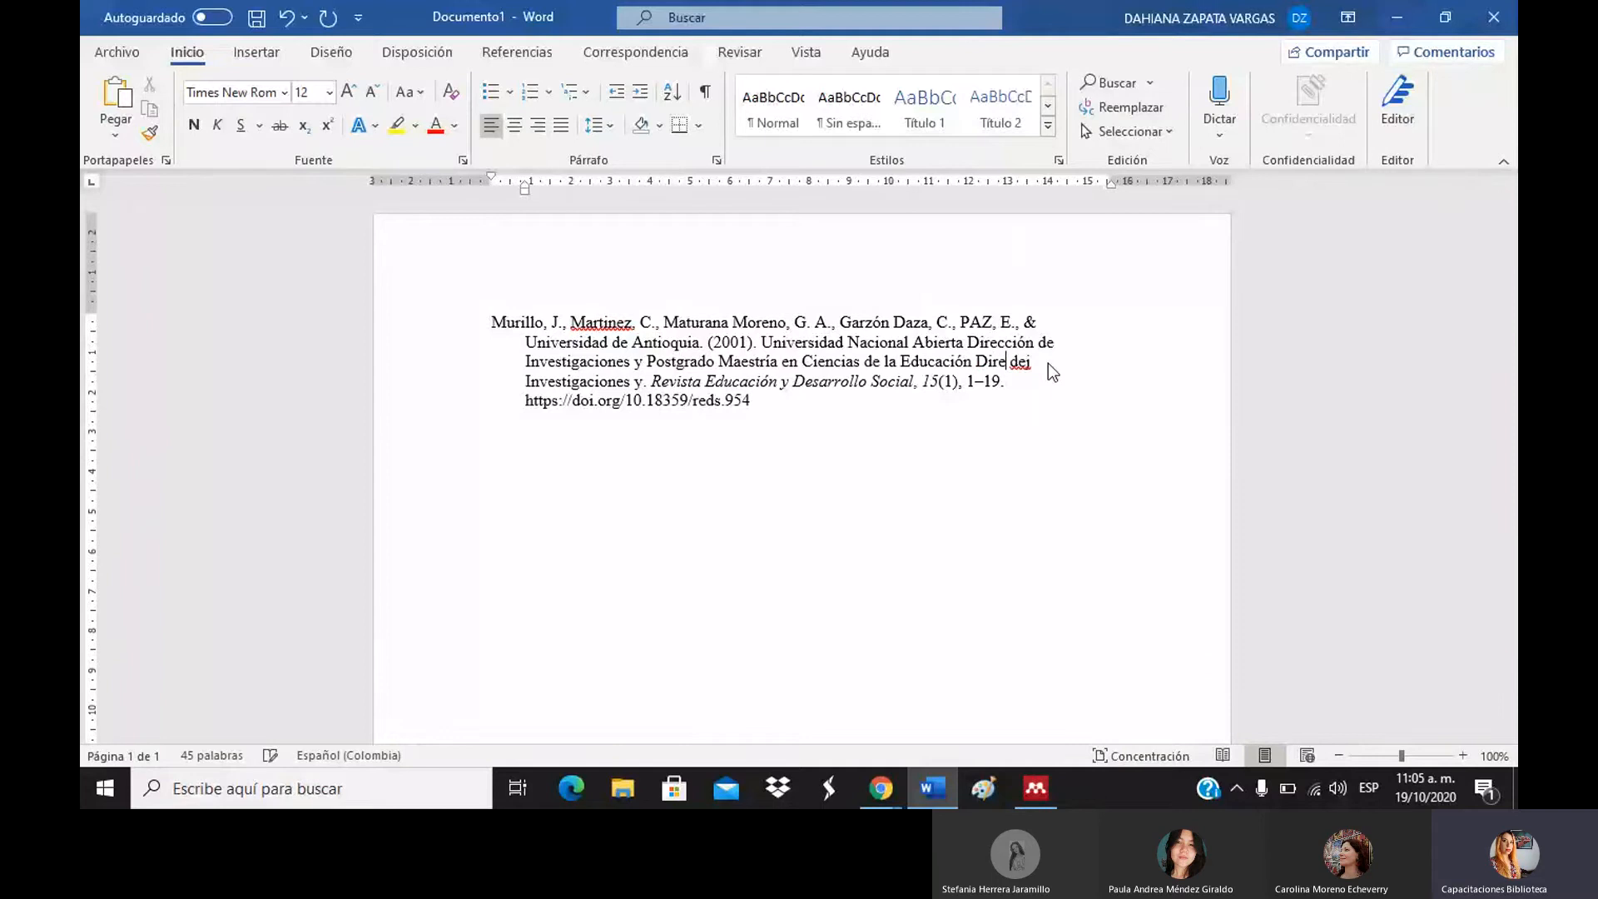
{"action": "type", "text": "ccio´n"}
{"action": "key", "text": "Left"}
{"action": "key", "text": "Left"}
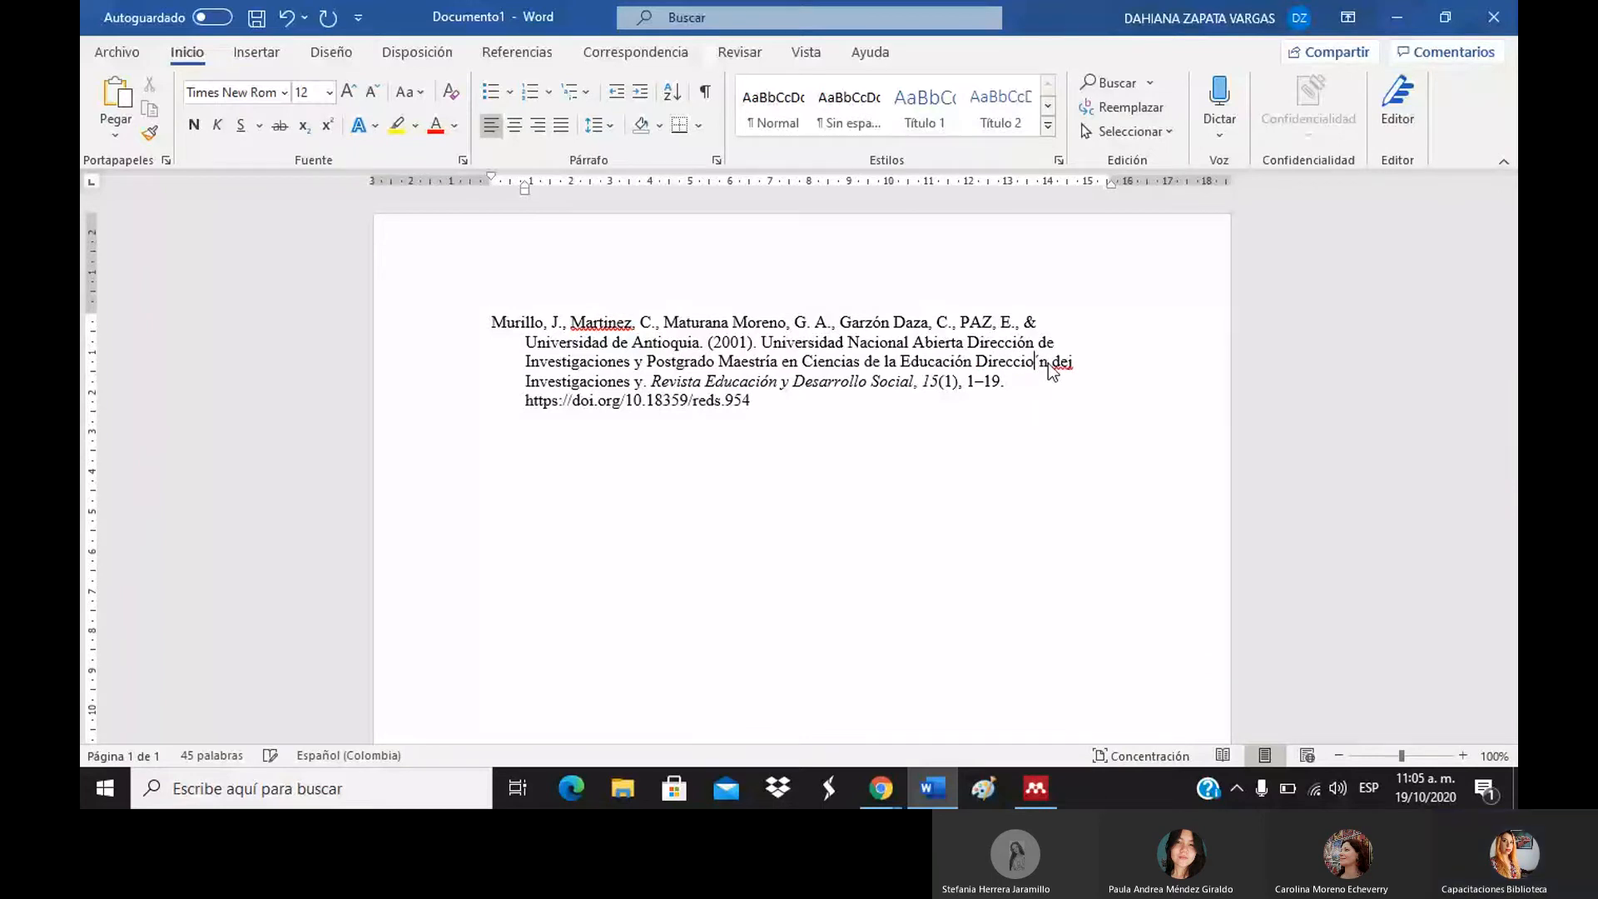
{"action": "key", "text": "BackSpace"}
{"action": "type", "text": "ó"}
{"action": "key", "text": "Delete"}
{"action": "key", "text": "Delete"}
{"action": "key", "text": "Delete"}
{"action": "key", "text": "Delete"}
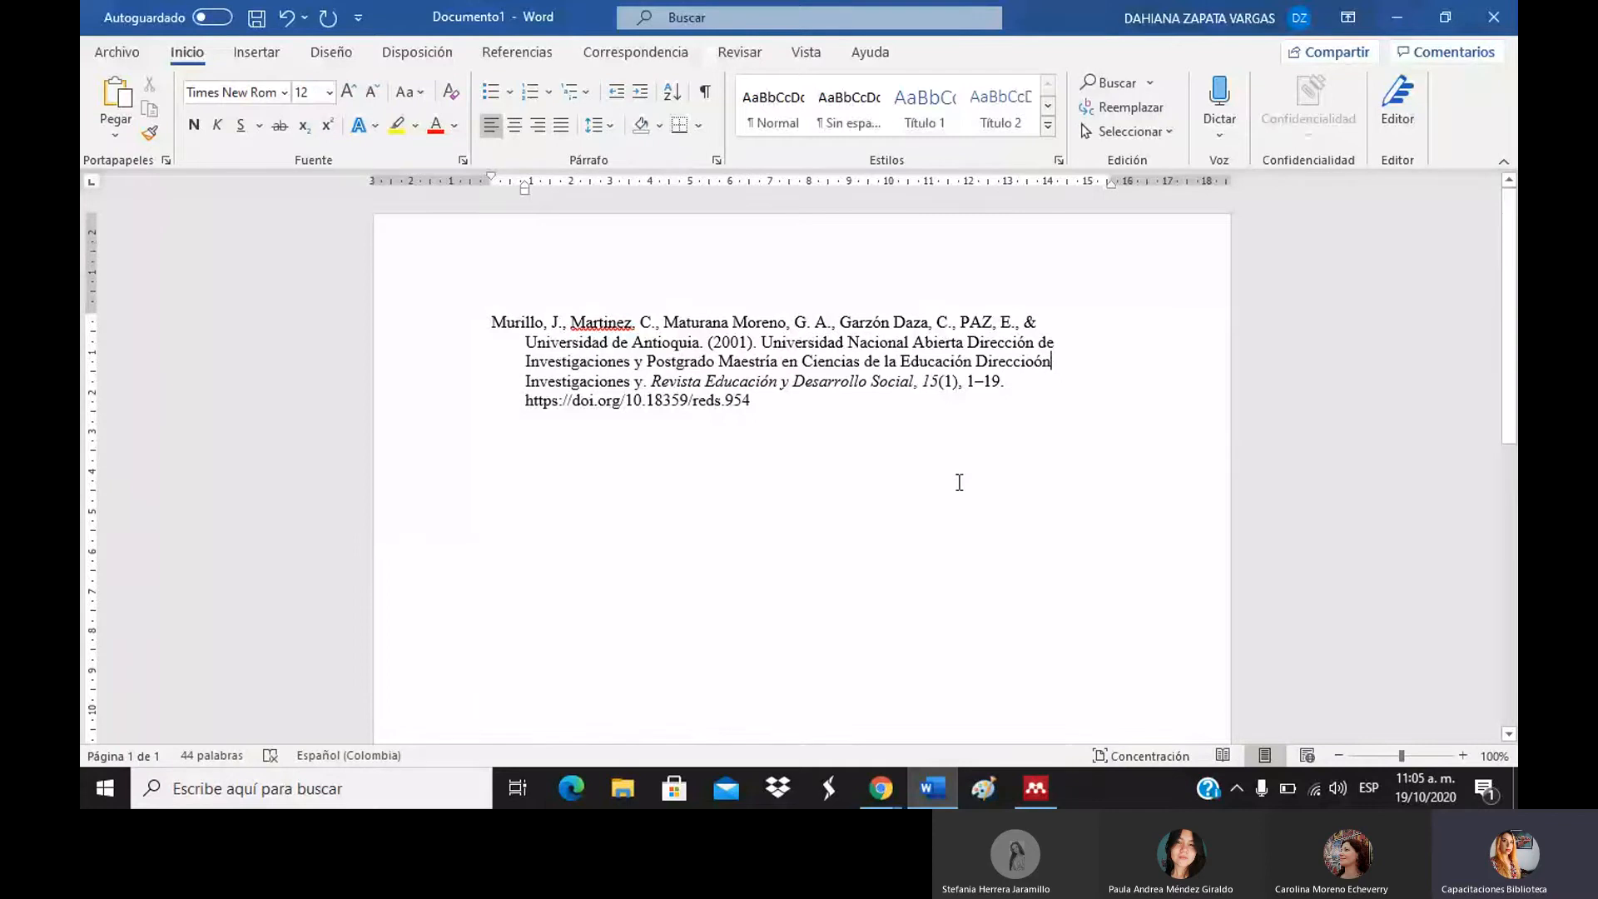
Delete the extra o from 'Direccioón' so it reads 'Dirección'.
{"action": "left_click", "coordinate": [957, 482]}
{"action": "left_click", "coordinate": [1034, 363]}
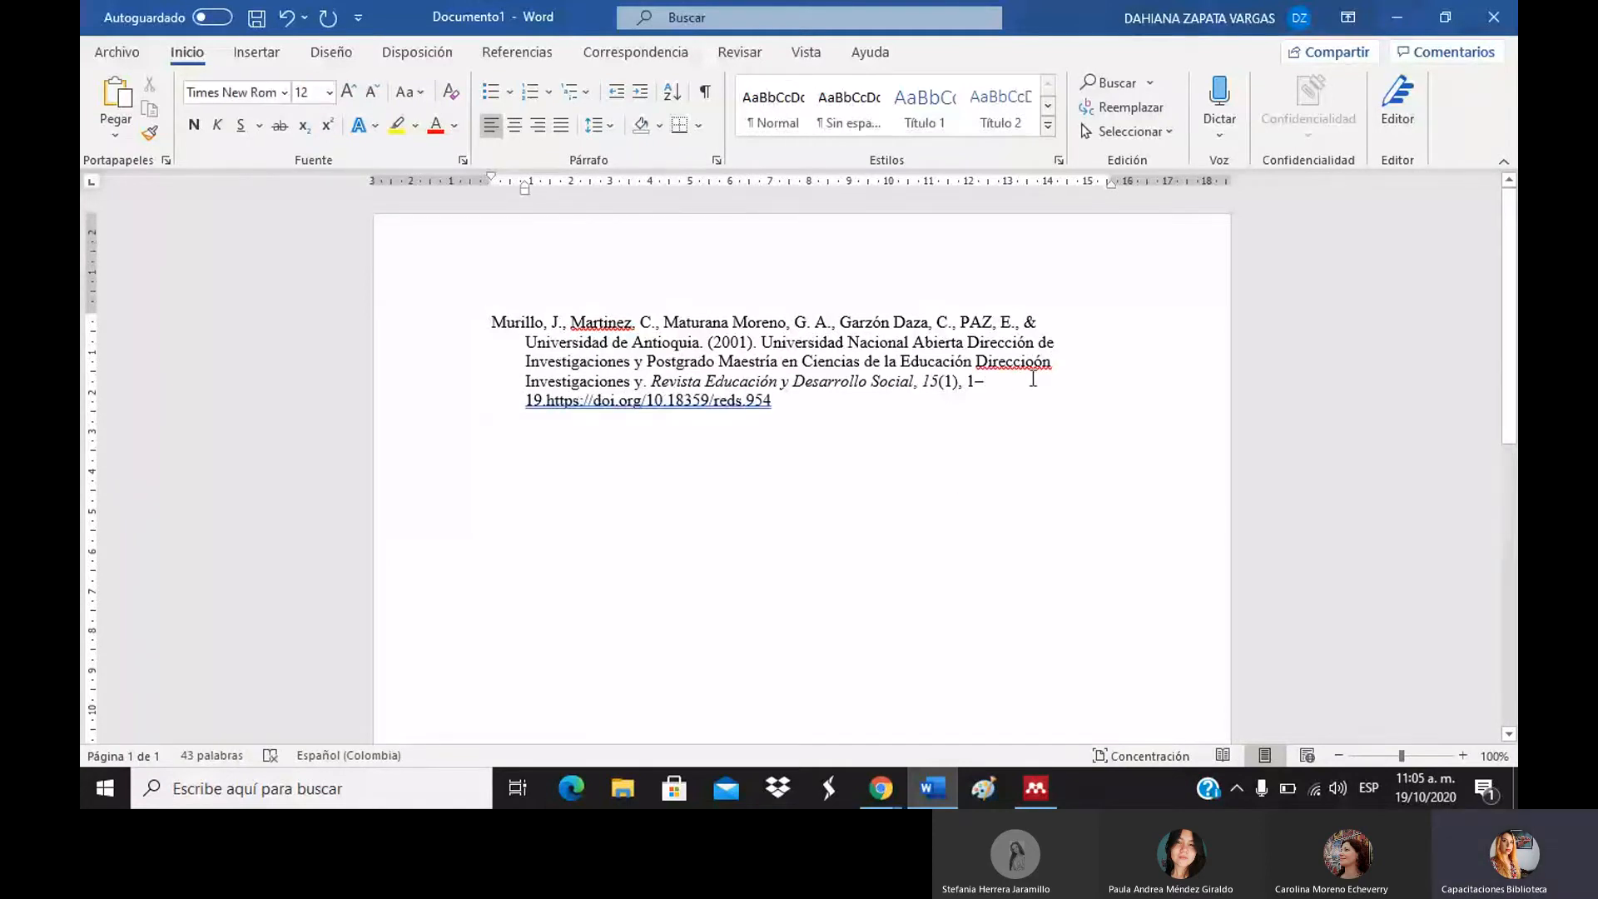
{"action": "key", "text": "Down"}
{"action": "key", "text": "Down"}
{"action": "left_click", "coordinate": [853, 441]}
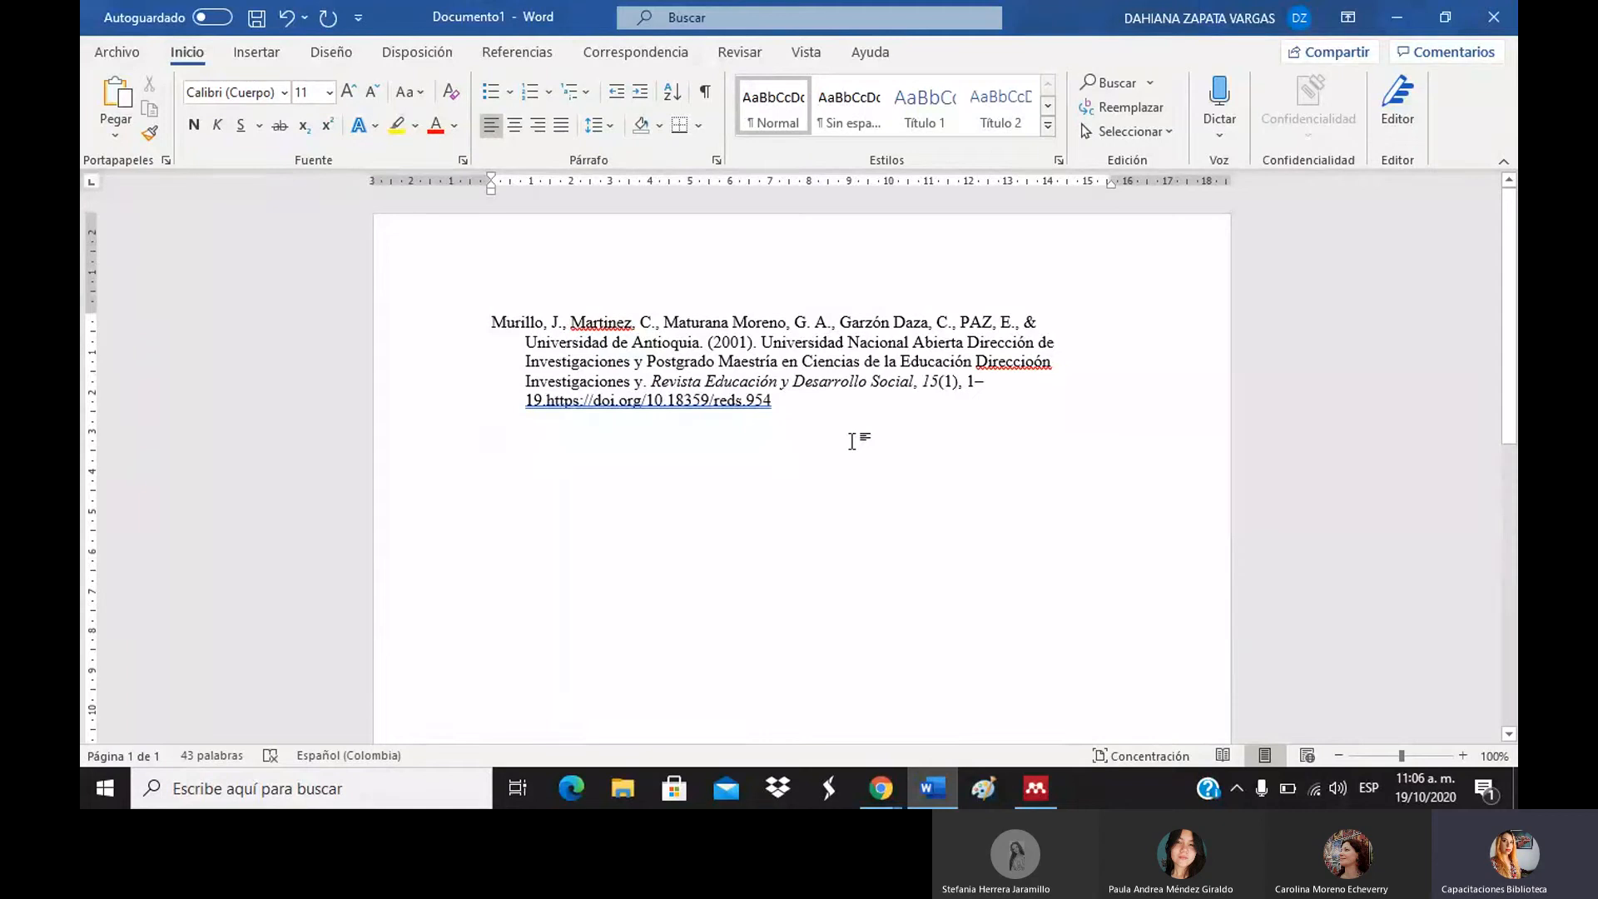
{"action": "left_click", "coordinate": [1034, 368]}
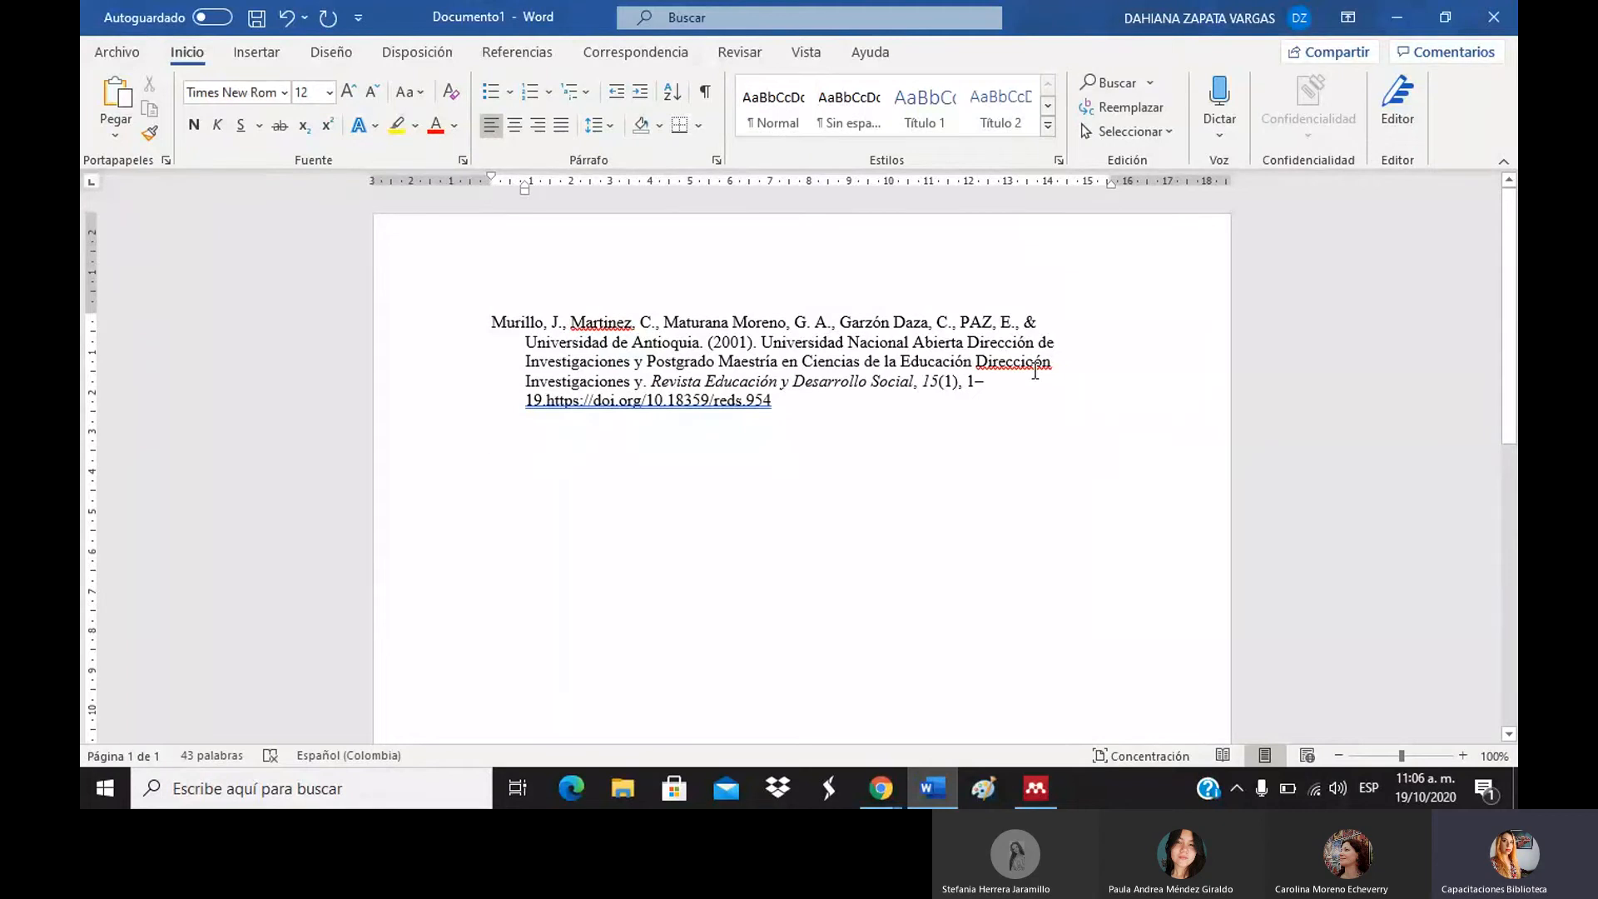
{"action": "key", "text": "BackSpace"}
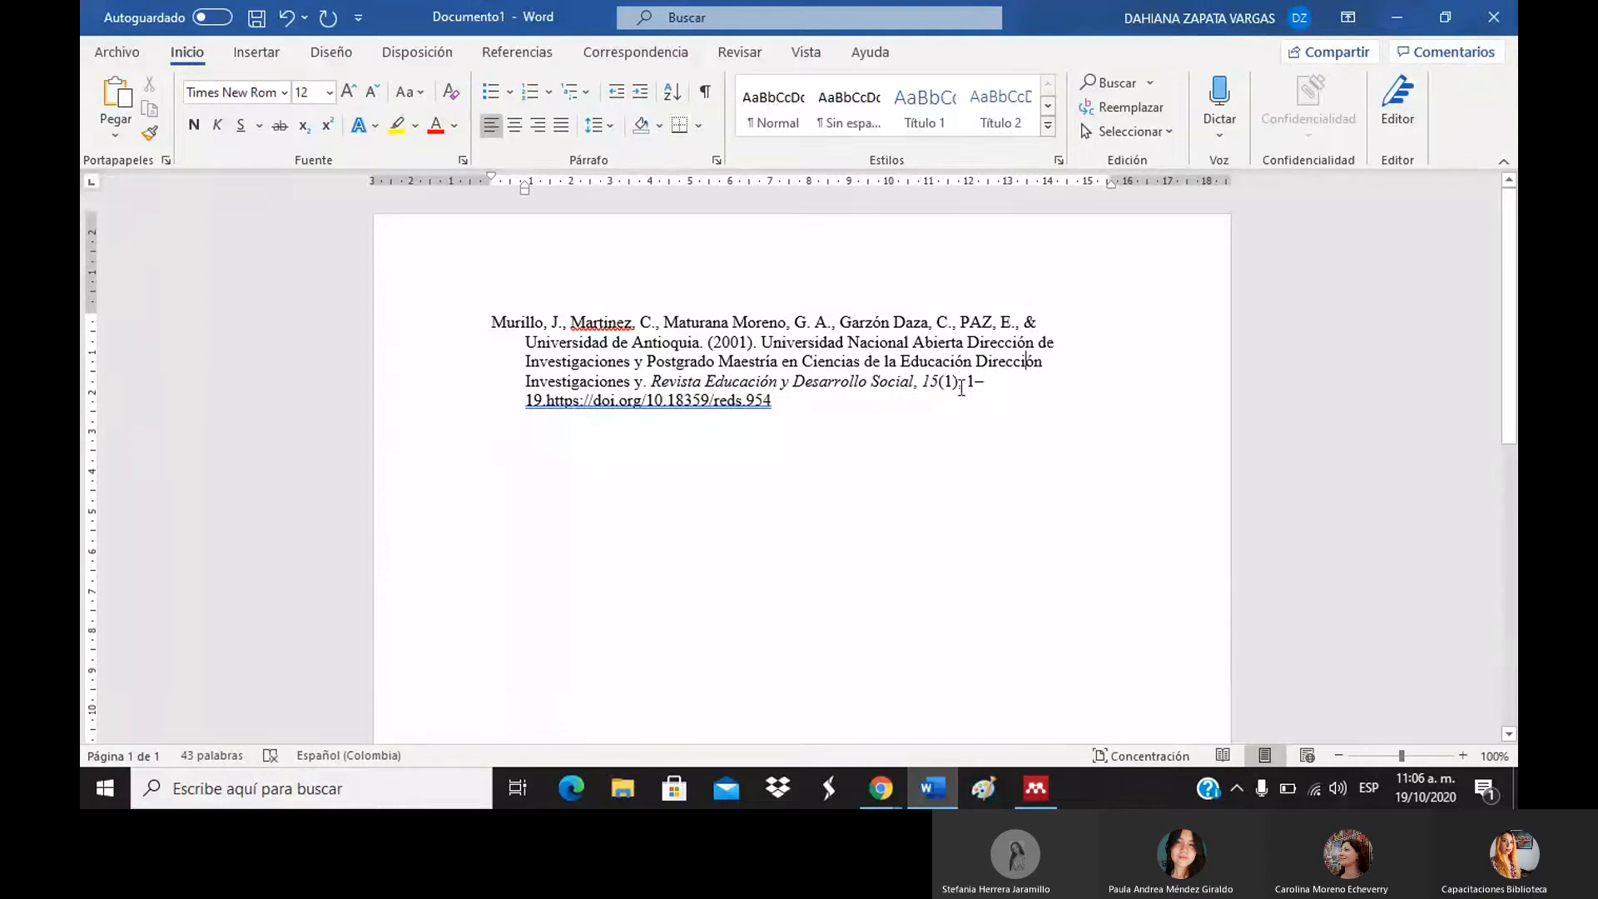
Add empty lines after the Murillo reference's DOI, then return to Mendeley Desktop.
{"action": "left_click", "coordinate": [960, 385]}
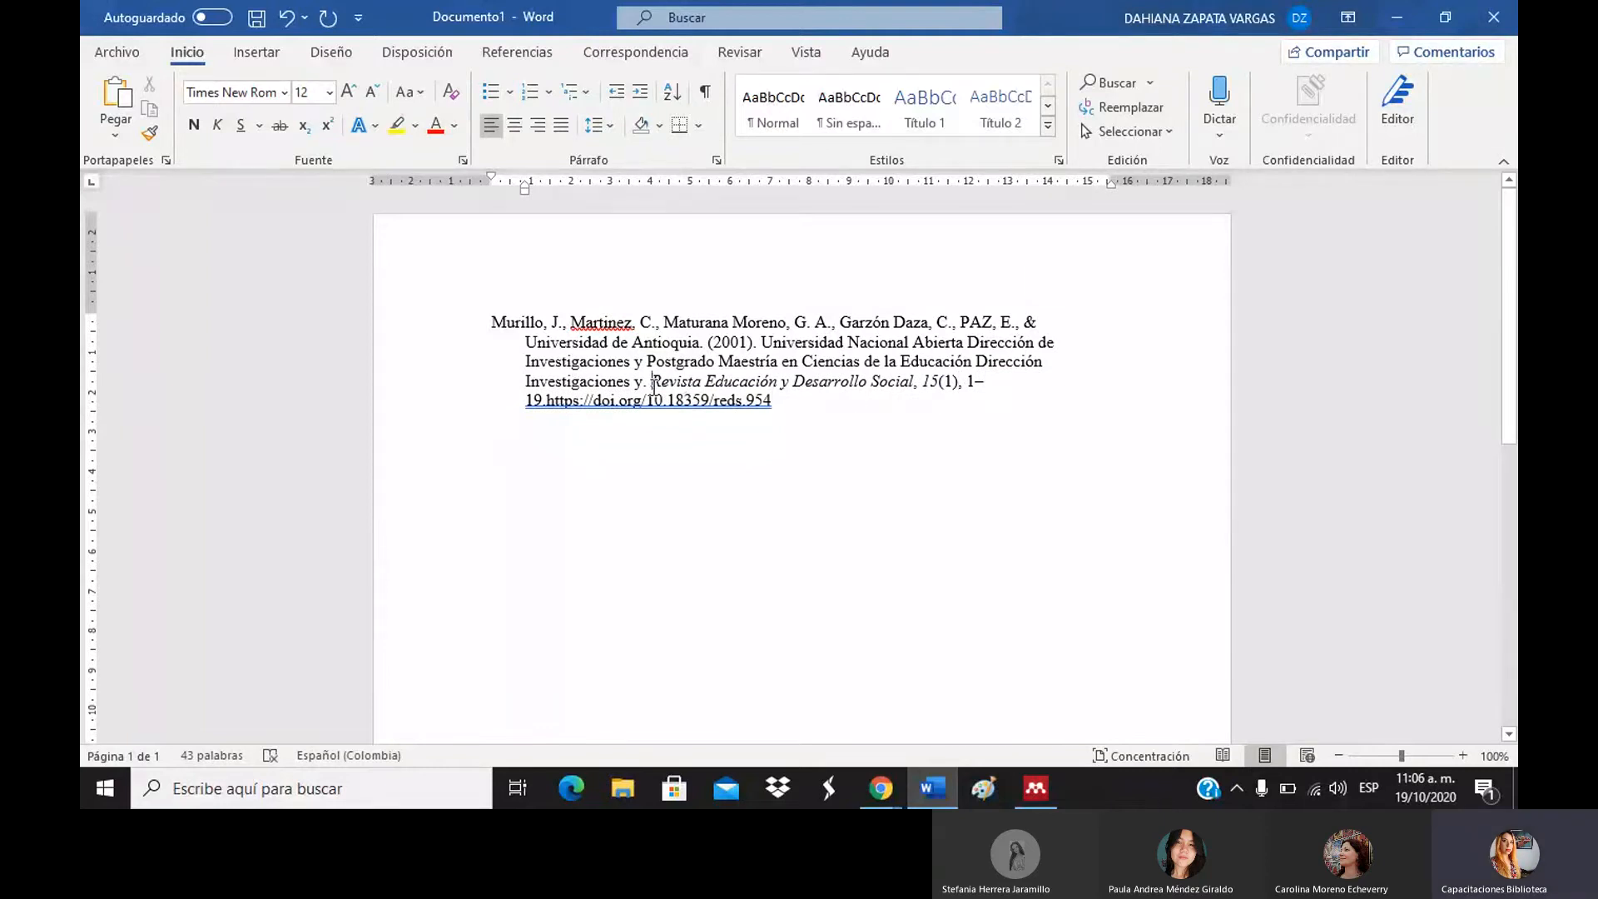
{"action": "left_click_drag", "start_coordinate": [912, 381], "coordinate": [777, 410]}
{"action": "left_click", "coordinate": [781, 409]}
{"action": "key", "text": "Return"}
{"action": "key", "text": "Return"}
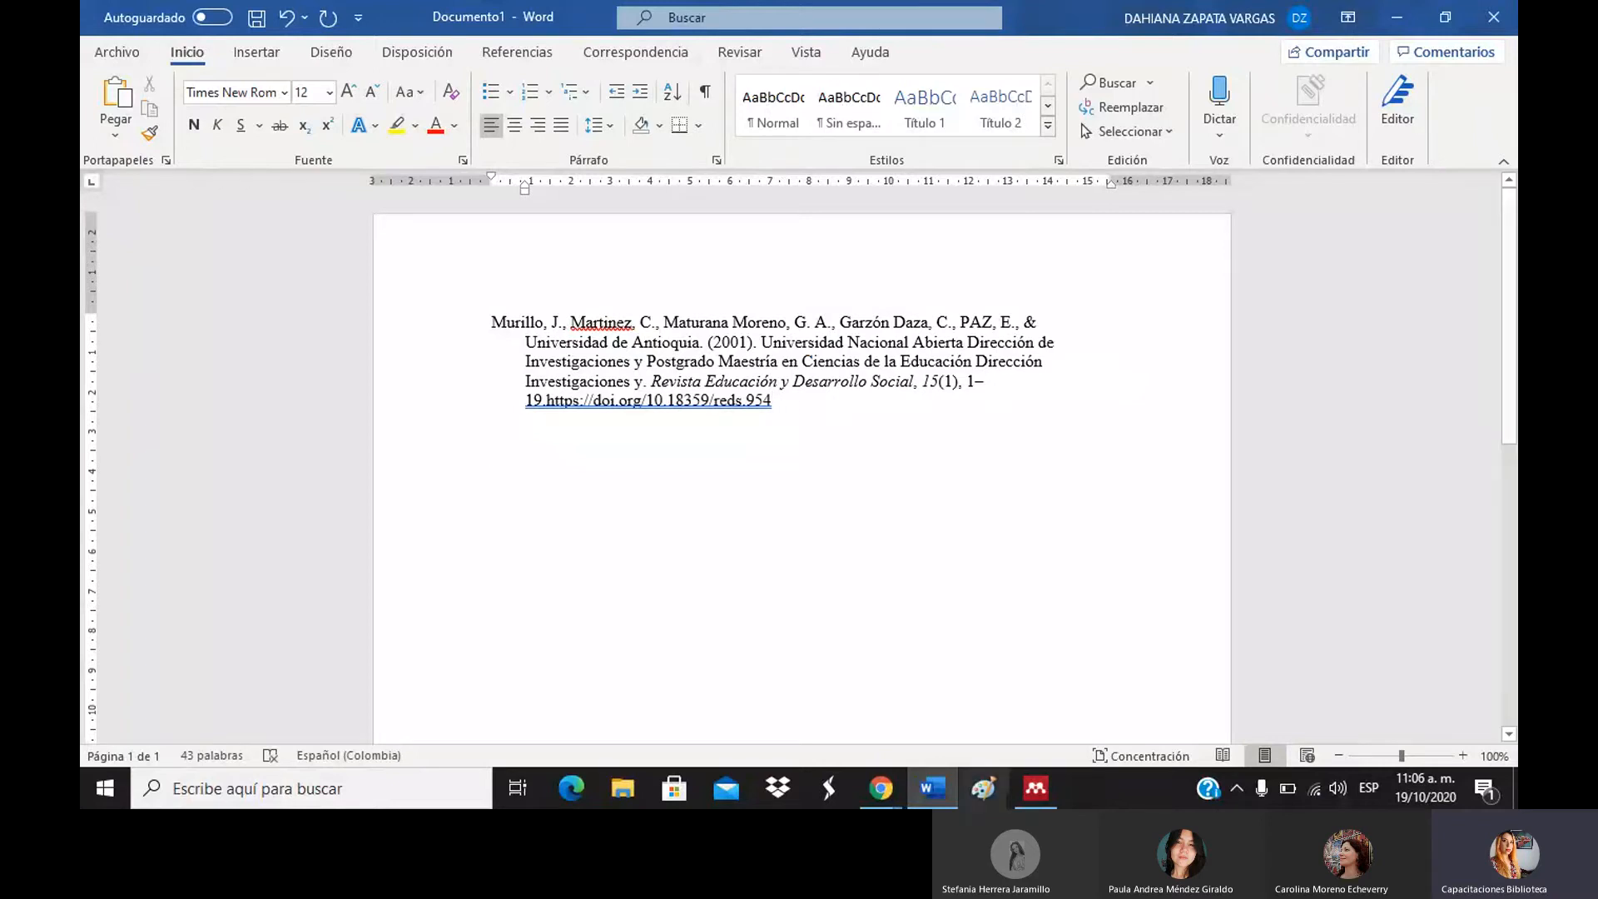
{"action": "left_click", "coordinate": [1021, 789]}
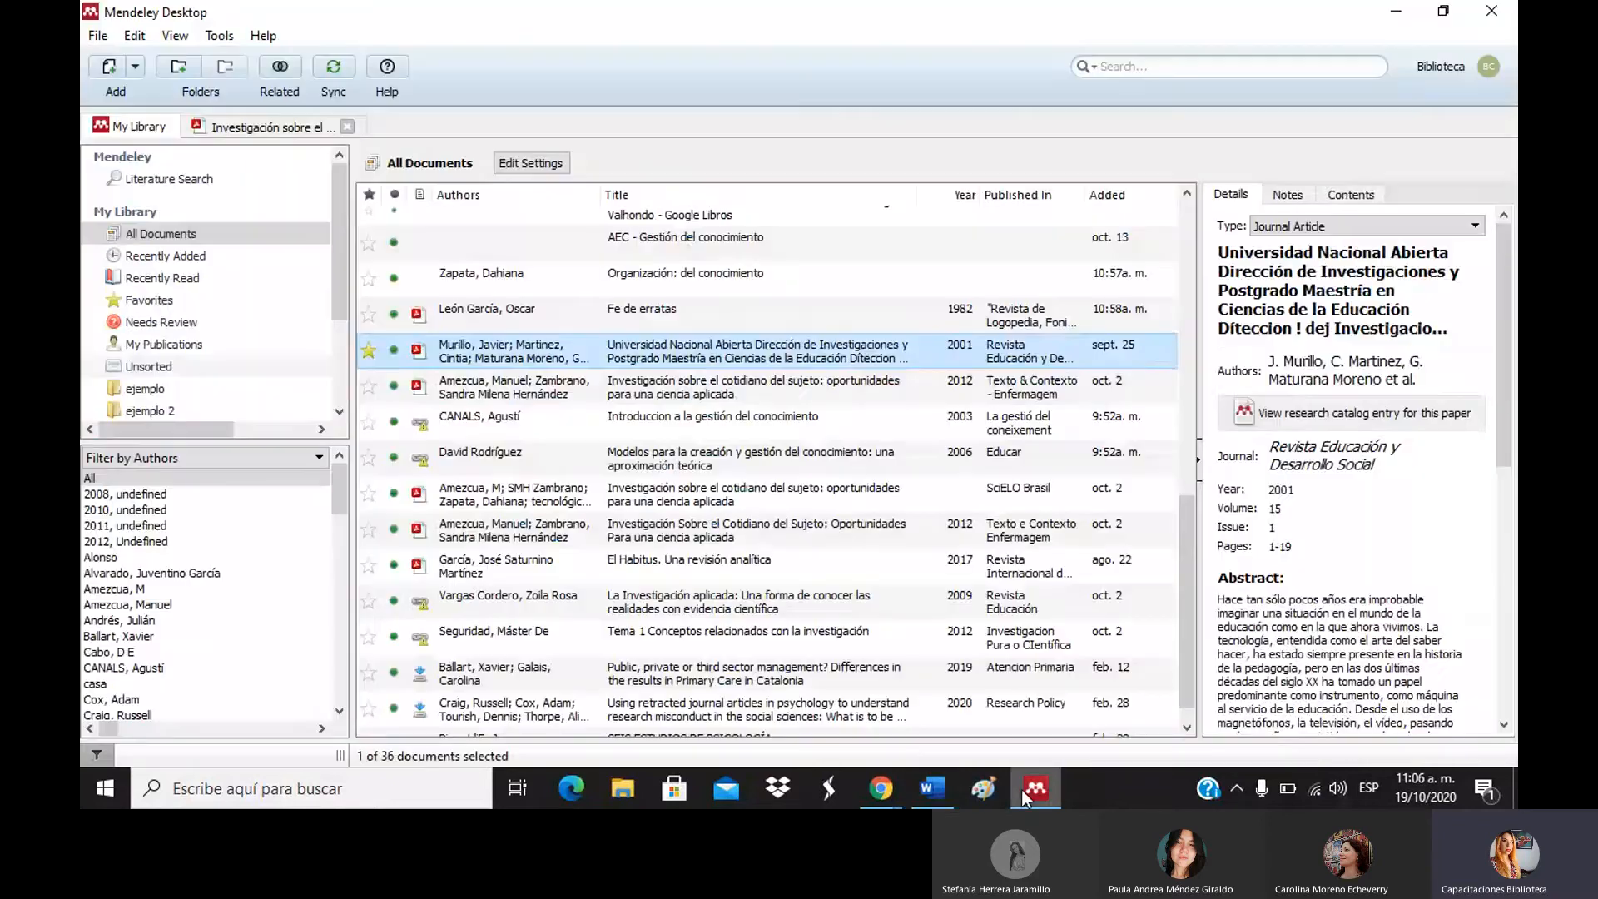
Copy the Amezcua & Zambrano 2012 entry as a formatted citation and paste it below Murillo in Word.
{"action": "left_click", "coordinate": [797, 389]}
{"action": "right_click", "coordinate": [797, 389]}
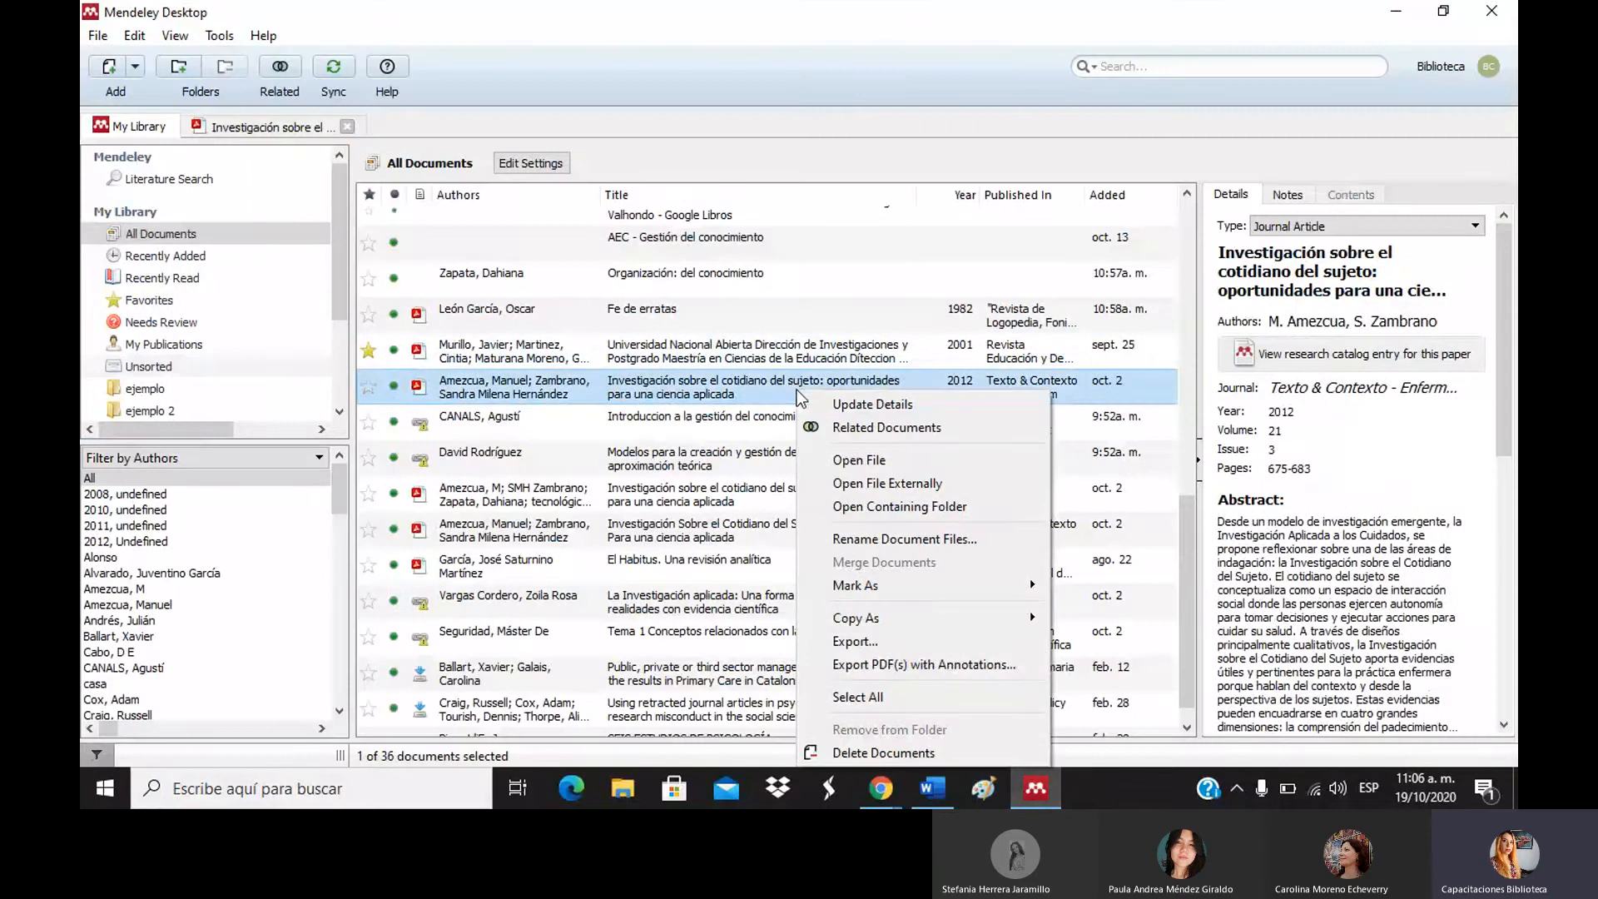
{"action": "mouse_move", "coordinate": [1006, 625]}
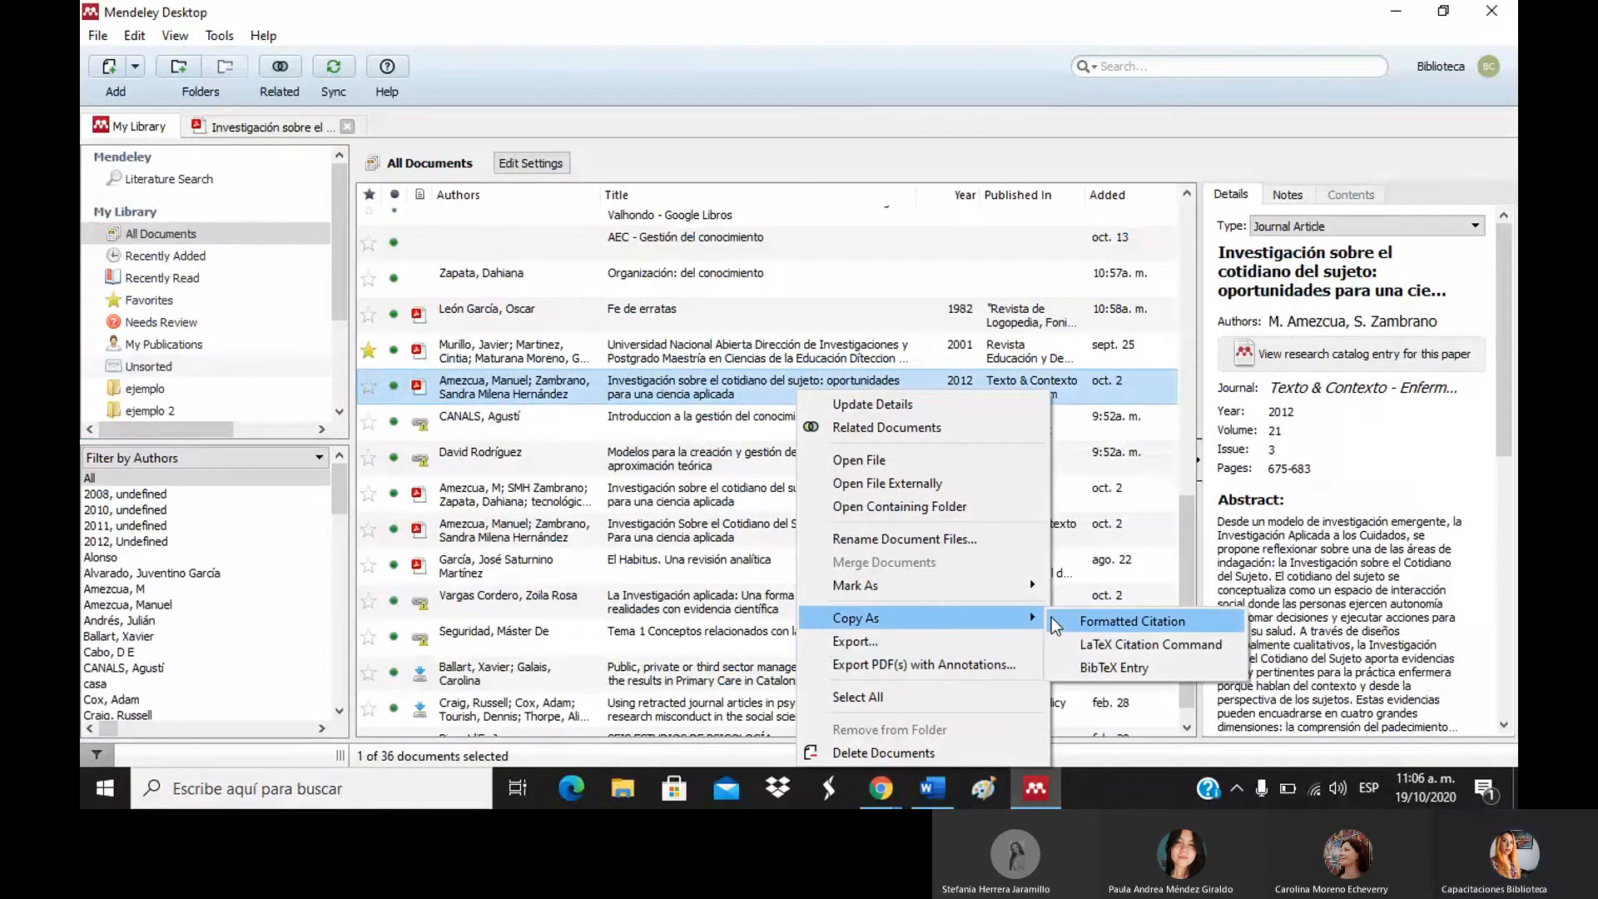
{"action": "left_click", "coordinate": [1132, 621]}
{"action": "key", "text": "alt+Tab"}
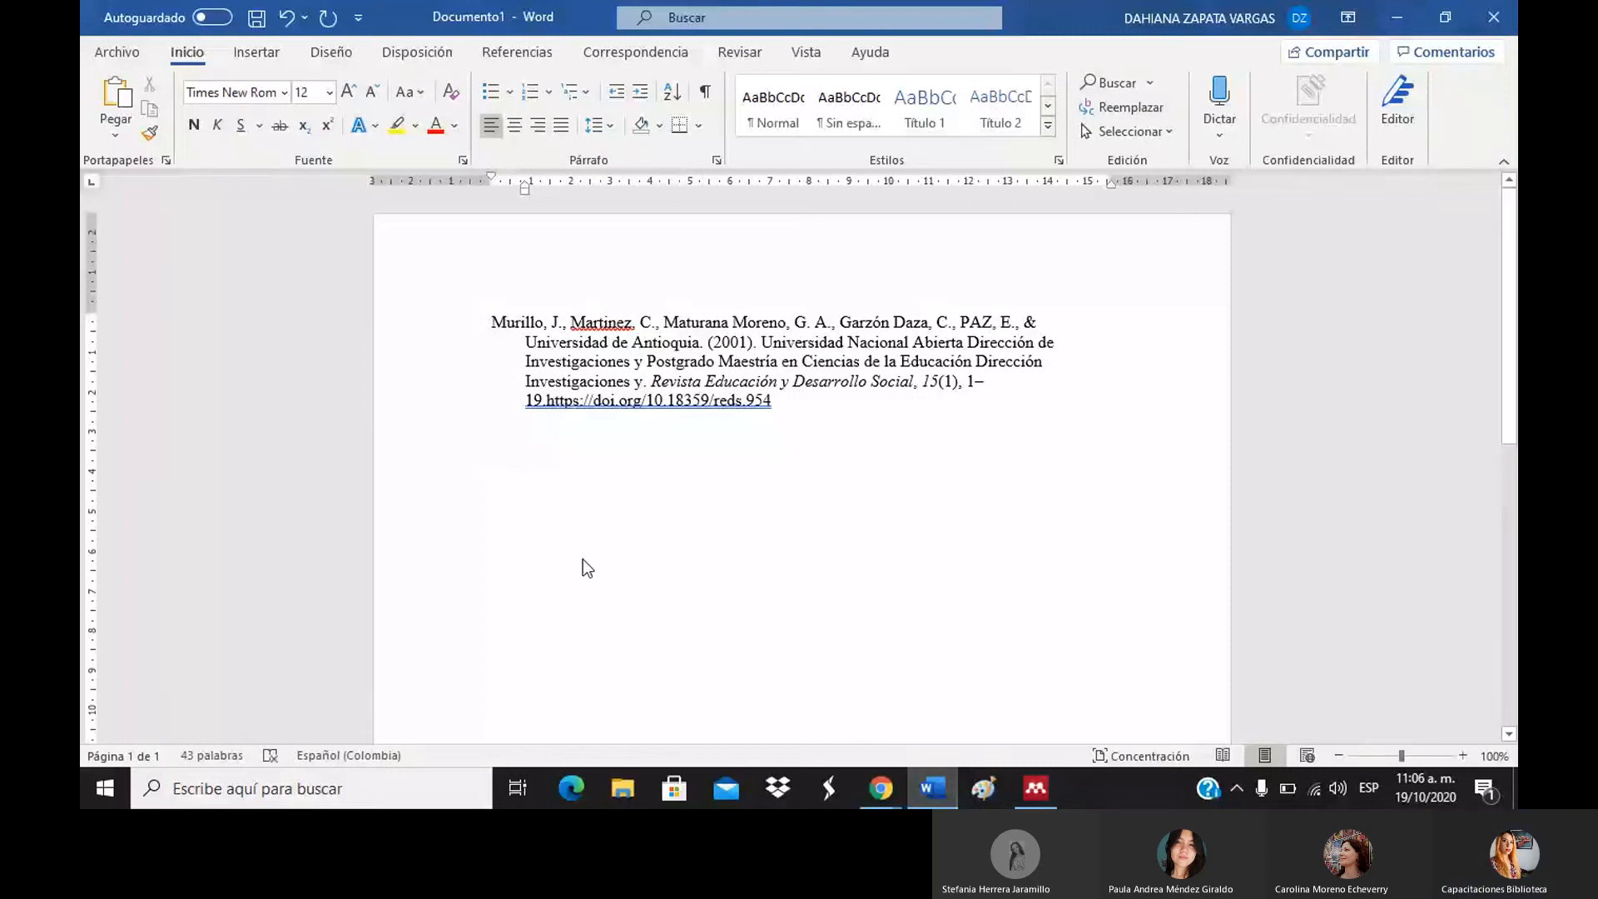
{"action": "key", "text": "ctrl+v"}
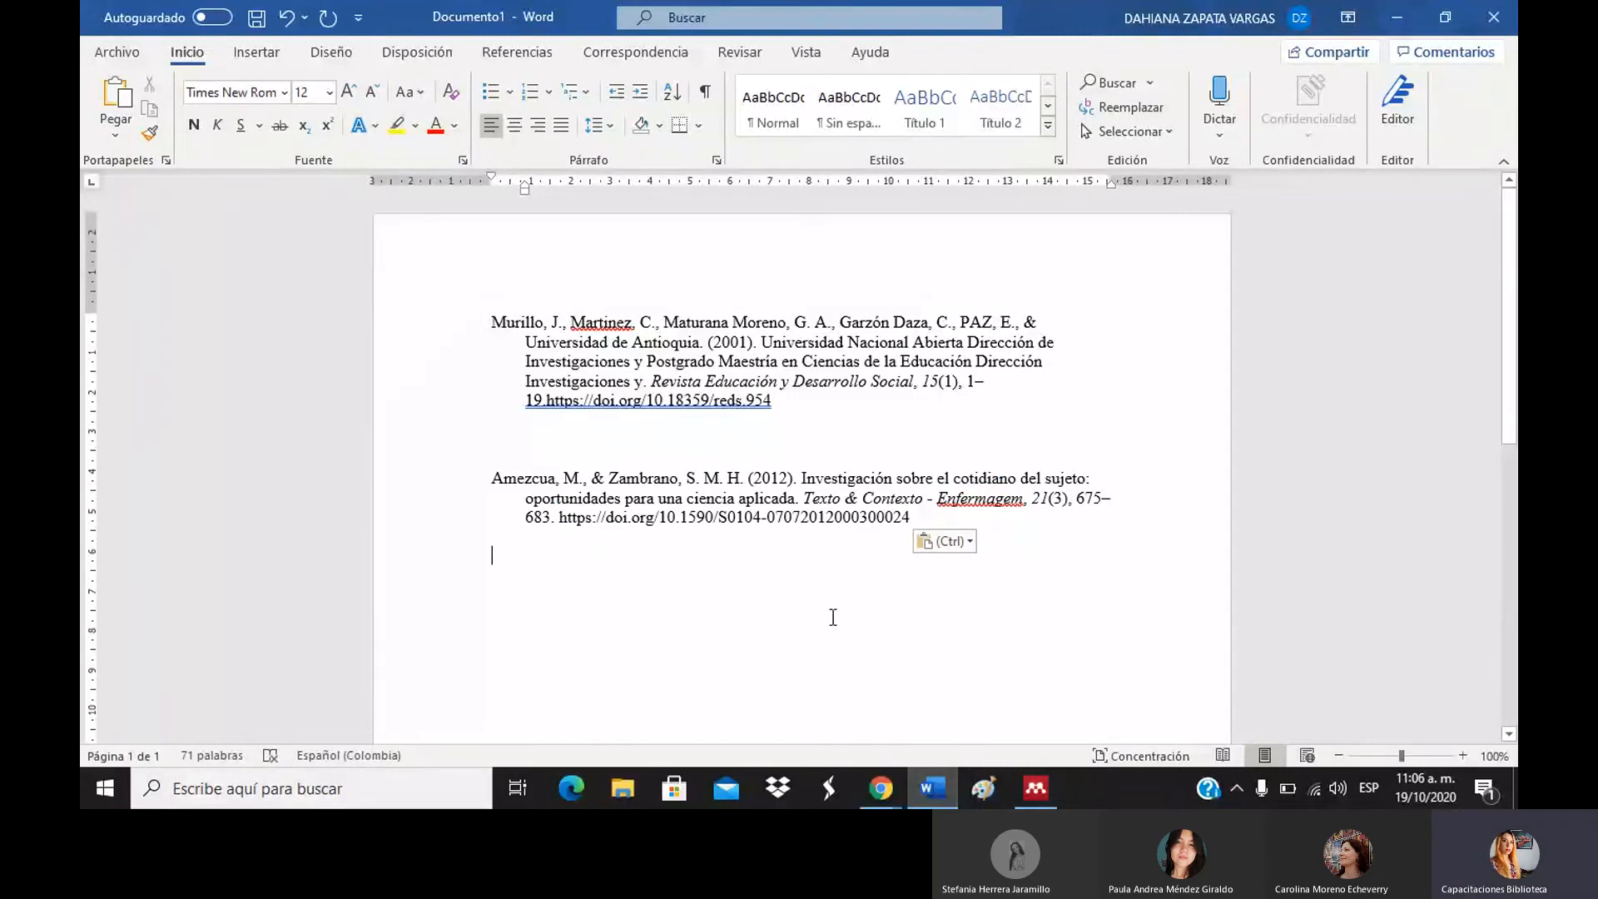
{"action": "left_click", "coordinate": [1047, 782]}
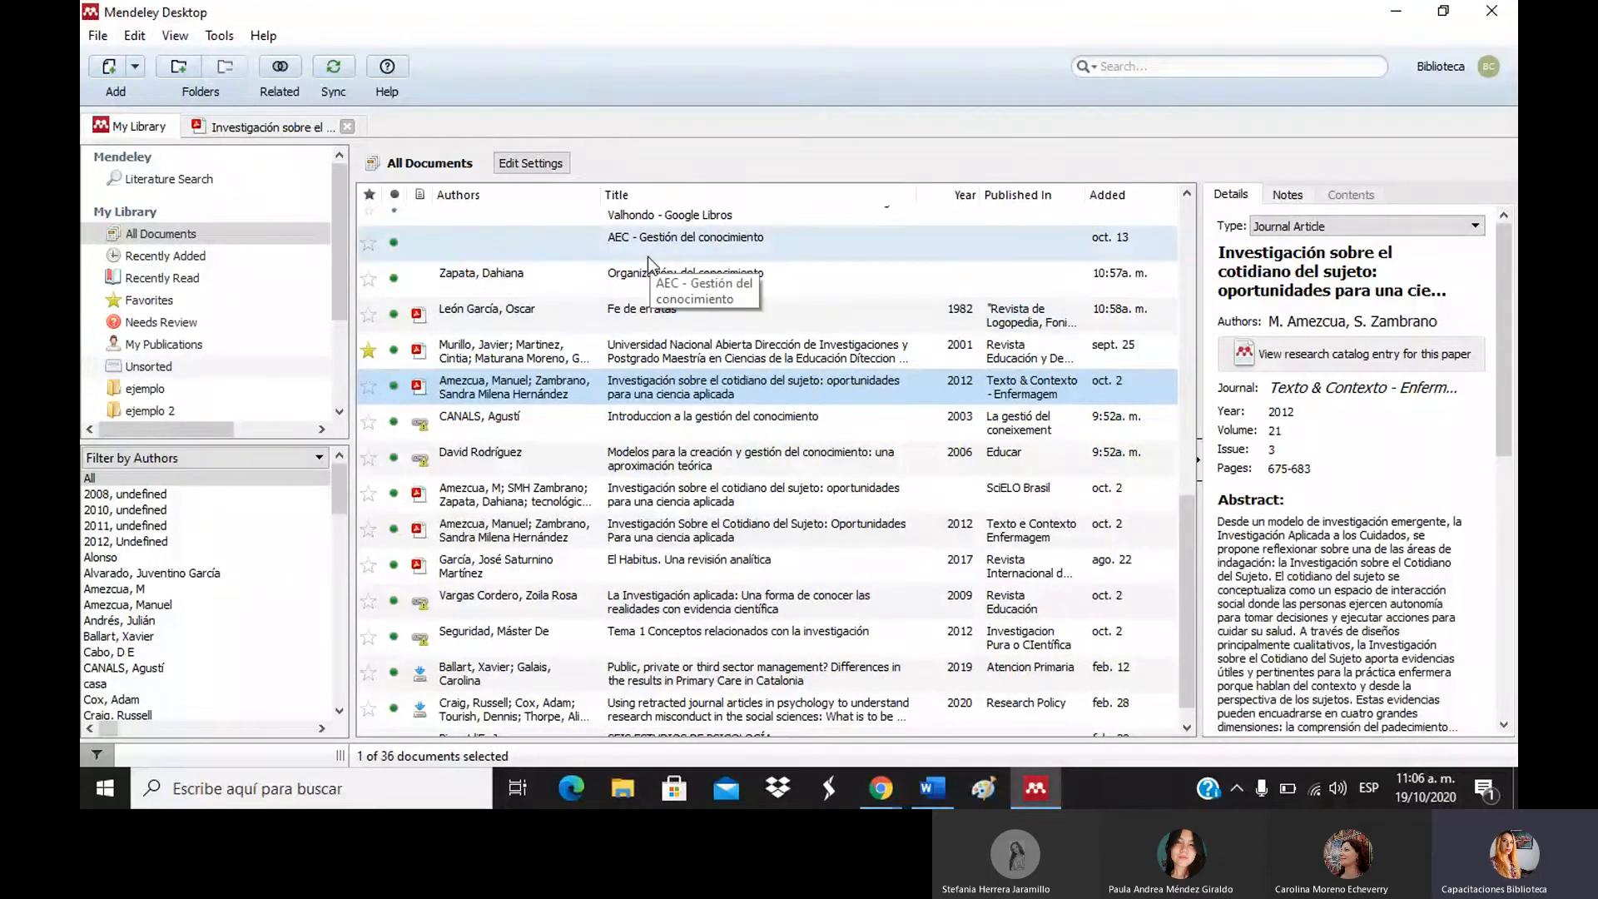
Switch the library view to Library as Citations, listing entries in APA 7th edition format.
{"action": "left_click", "coordinate": [173, 45]}
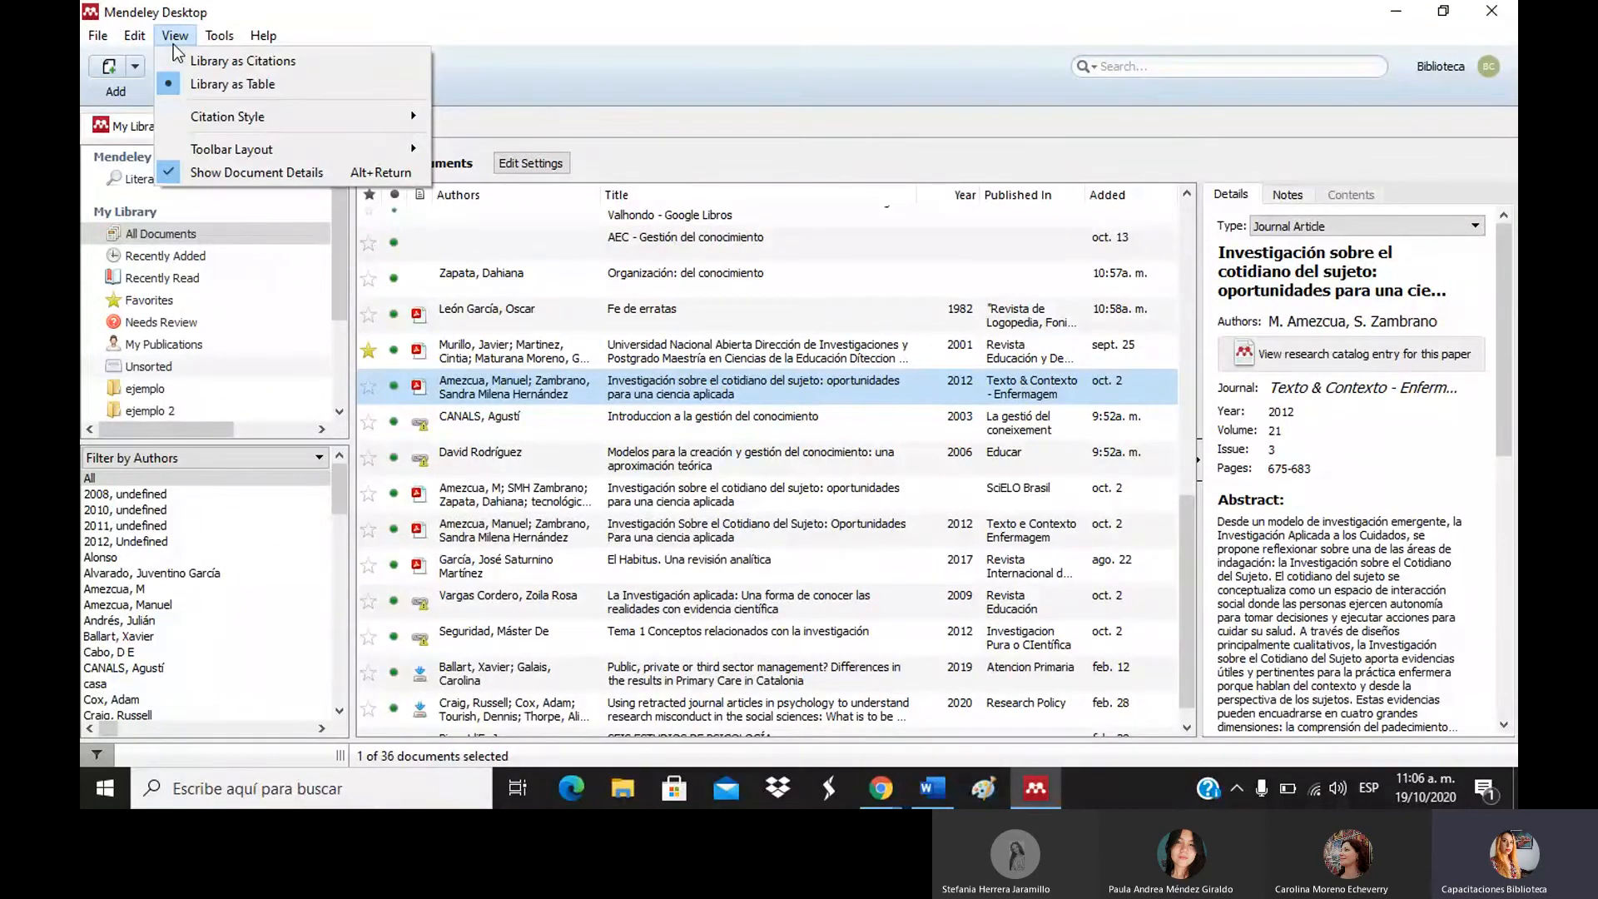
{"action": "mouse_move", "coordinate": [218, 118]}
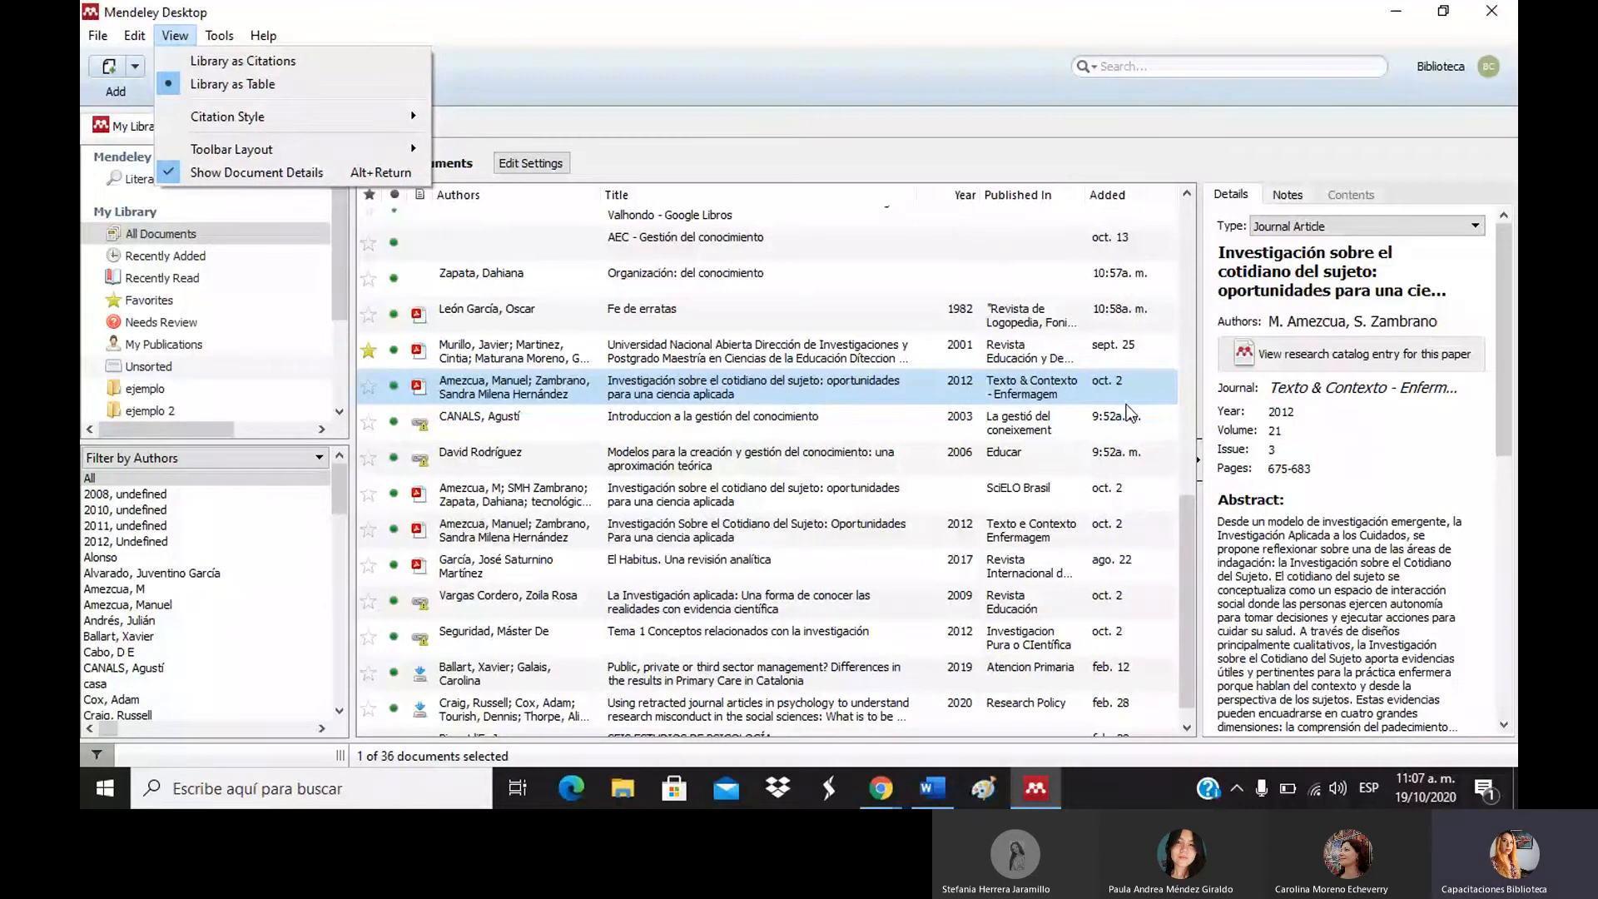
{"action": "left_click", "coordinate": [302, 60]}
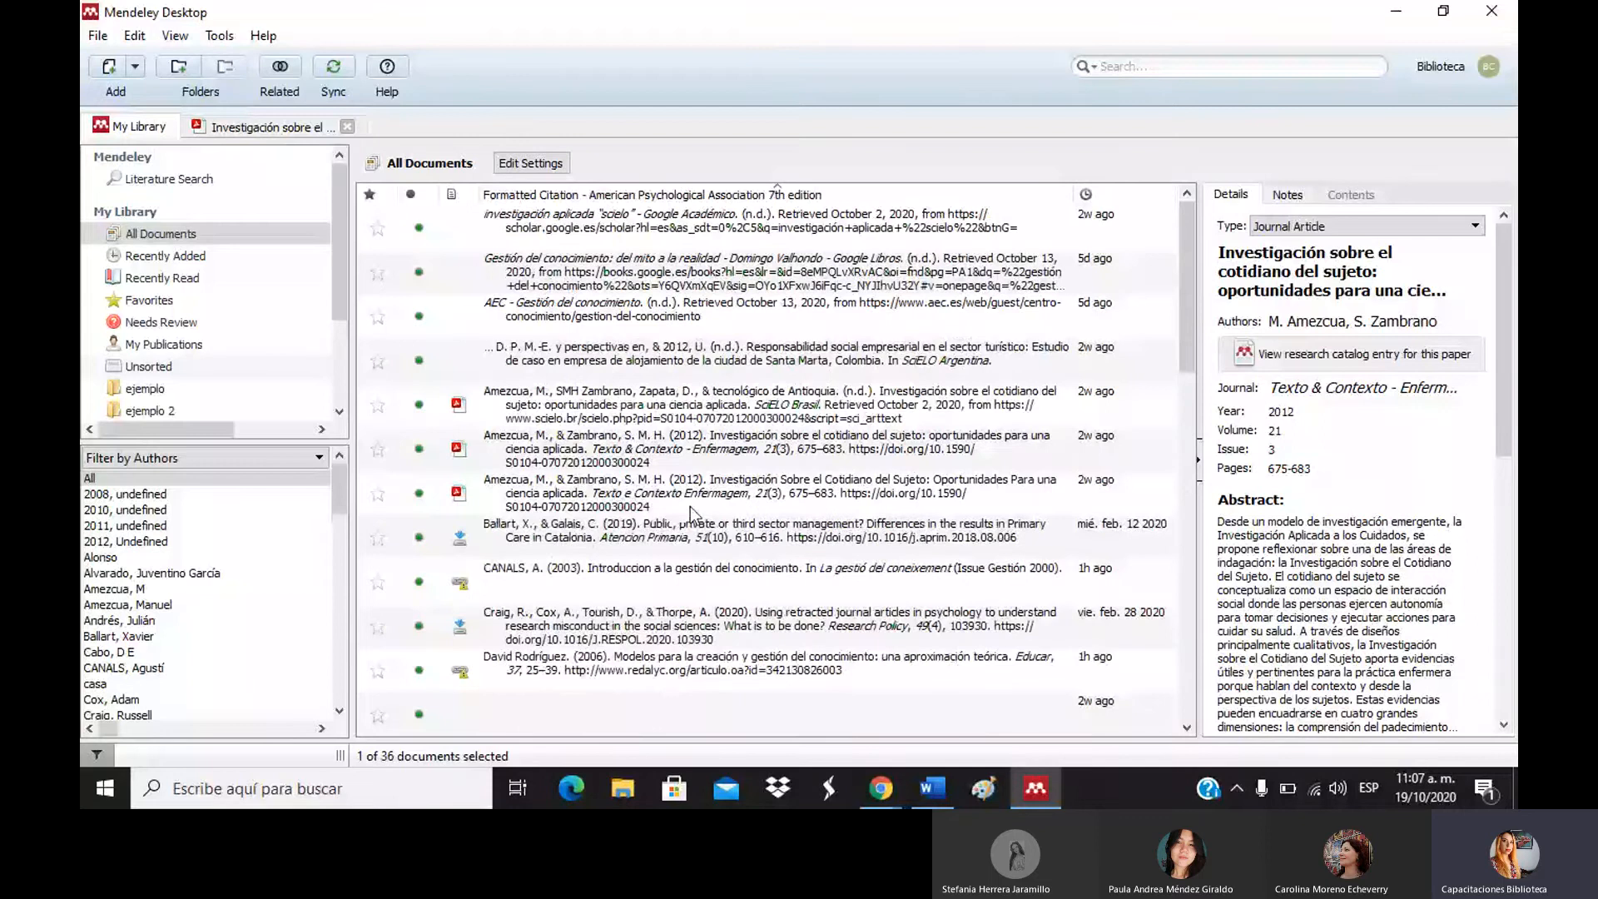
Copy the second Amezcua & Zambrano 2012 entry in the citation list as a formatted citation.
{"action": "left_click", "coordinate": [722, 412]}
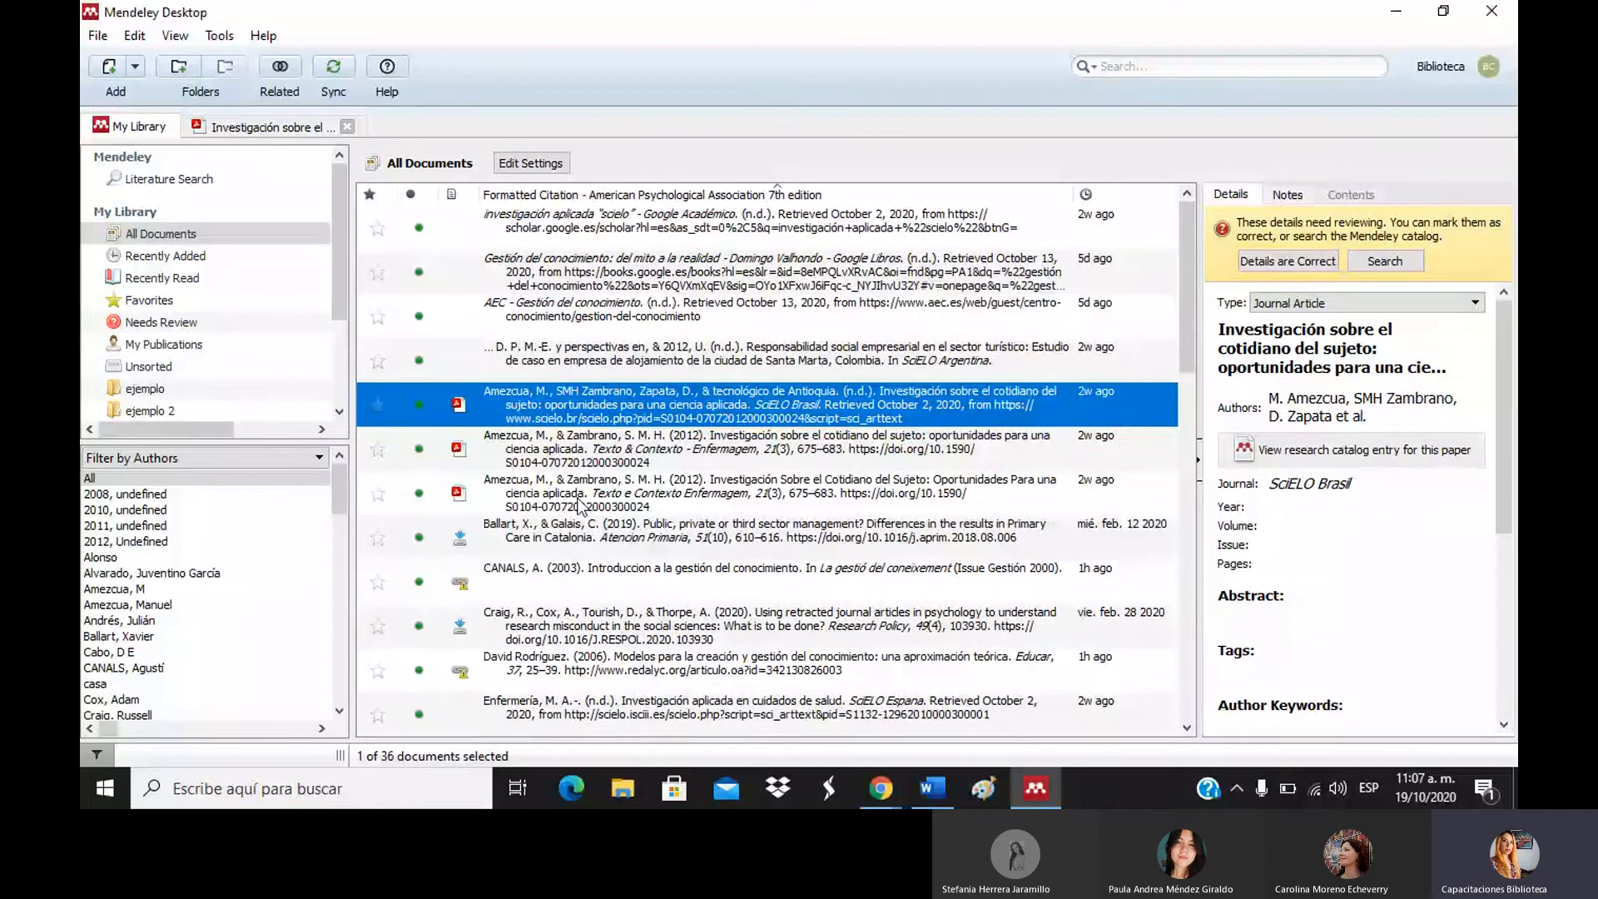
{"action": "scroll", "coordinate": [840, 356], "scroll_direction": "down", "scroll_amount": 1}
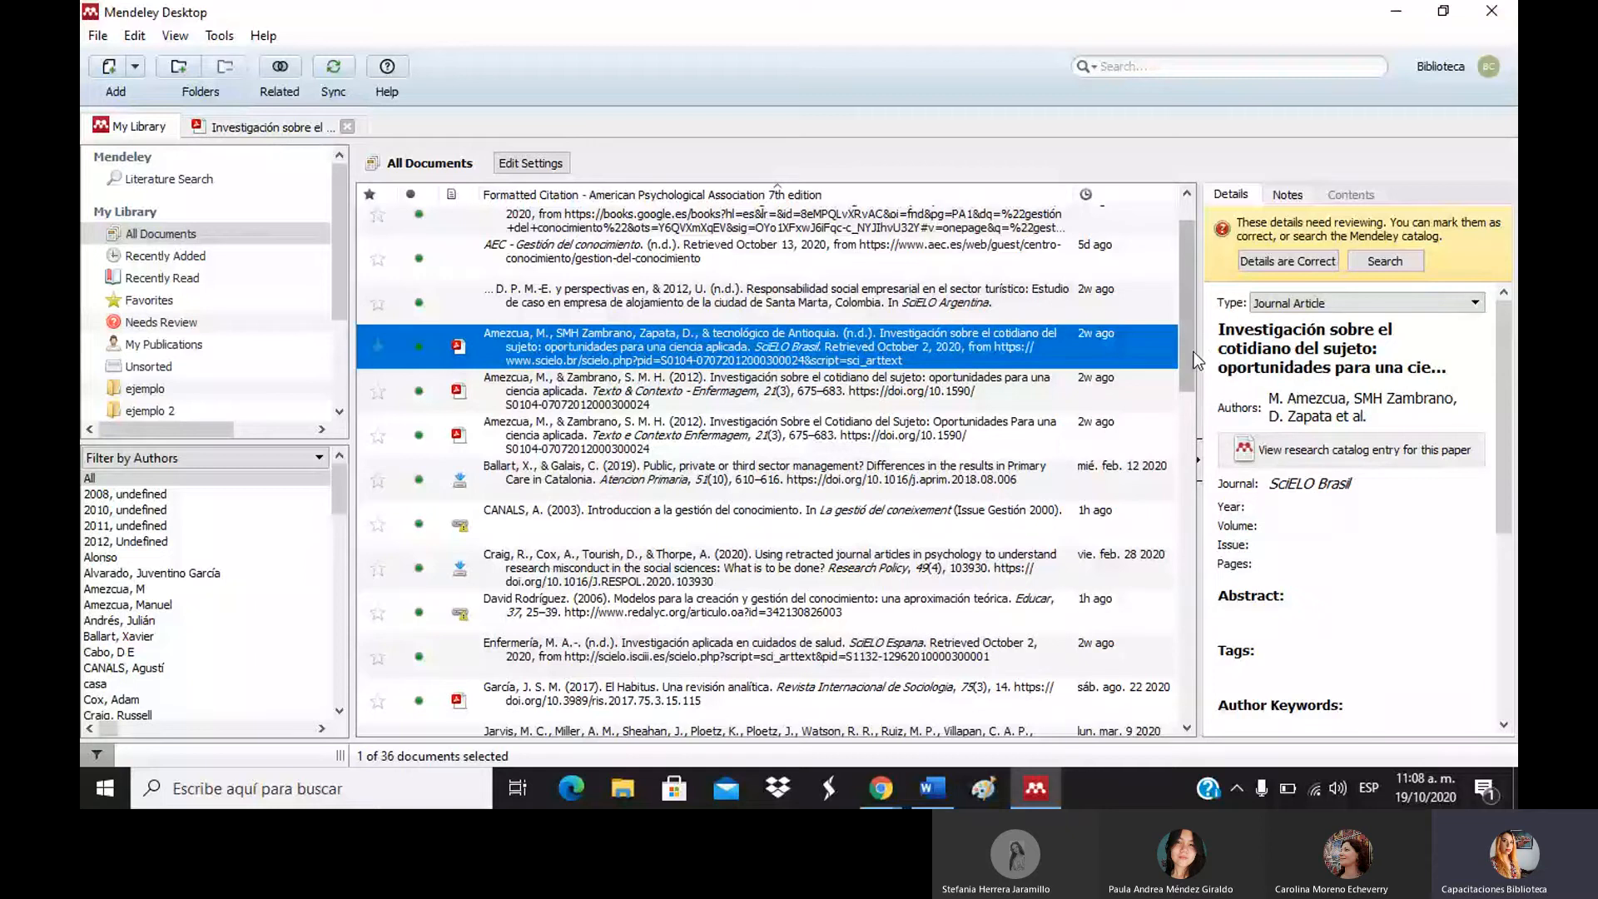
{"action": "left_click_drag", "start_coordinate": [1193, 353], "coordinate": [1188, 366]}
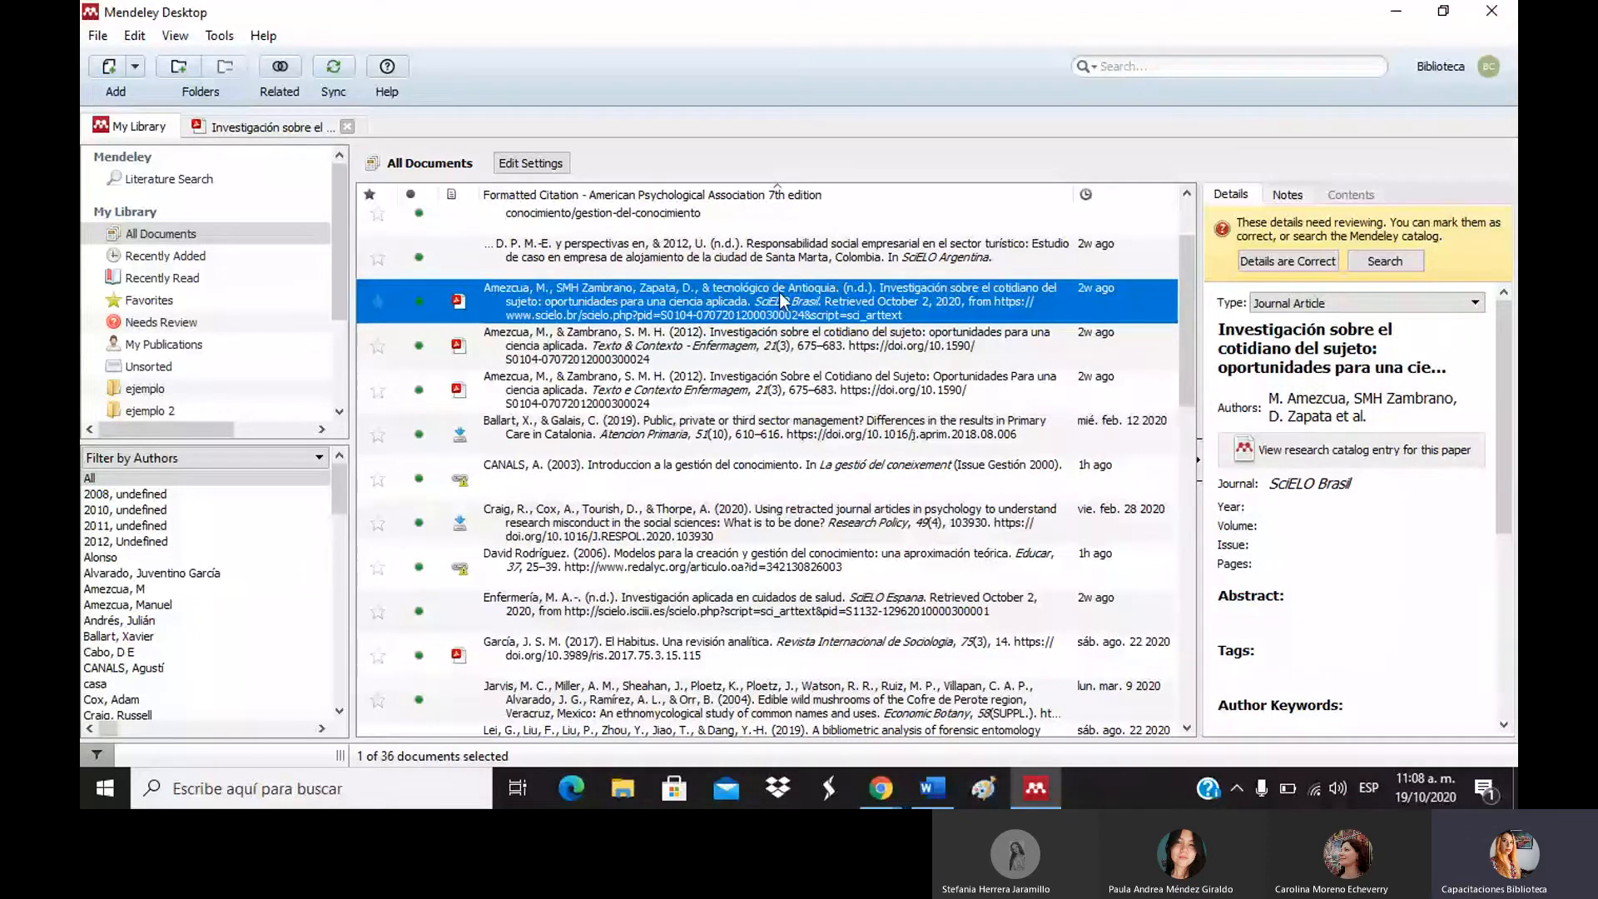
{"action": "left_click", "coordinate": [727, 391]}
{"action": "right_click", "coordinate": [727, 392]}
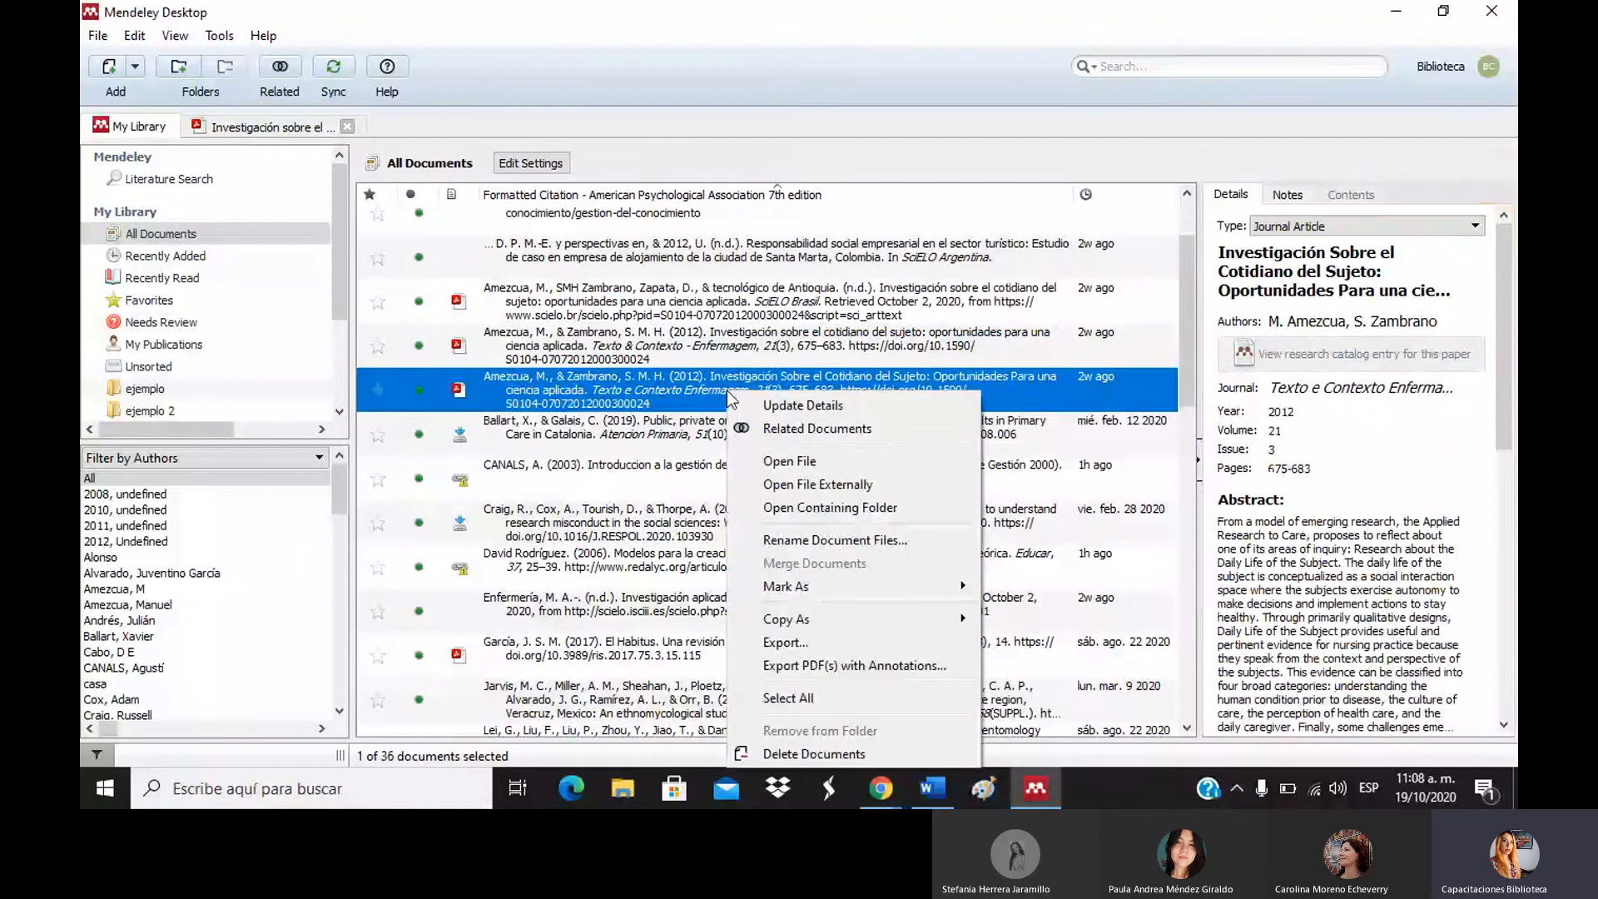
{"action": "mouse_move", "coordinate": [794, 622]}
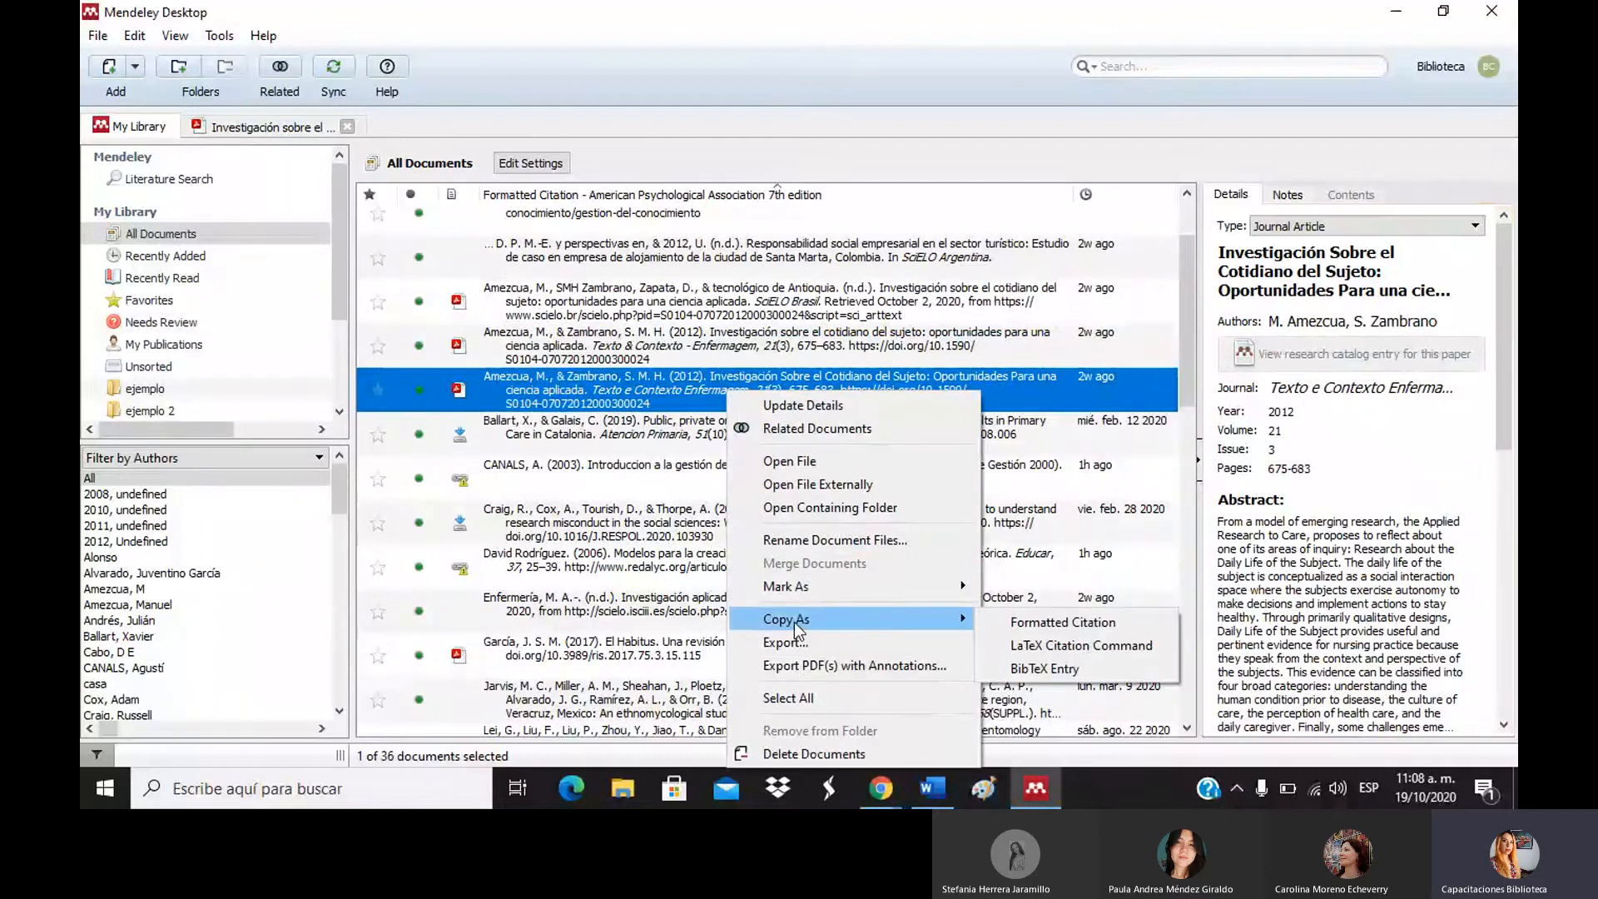
{"action": "left_click", "coordinate": [997, 622]}
Paste the second Amezcua citation in Word and remove the Murillo reference from above it.
{"action": "left_click", "coordinate": [932, 788]}
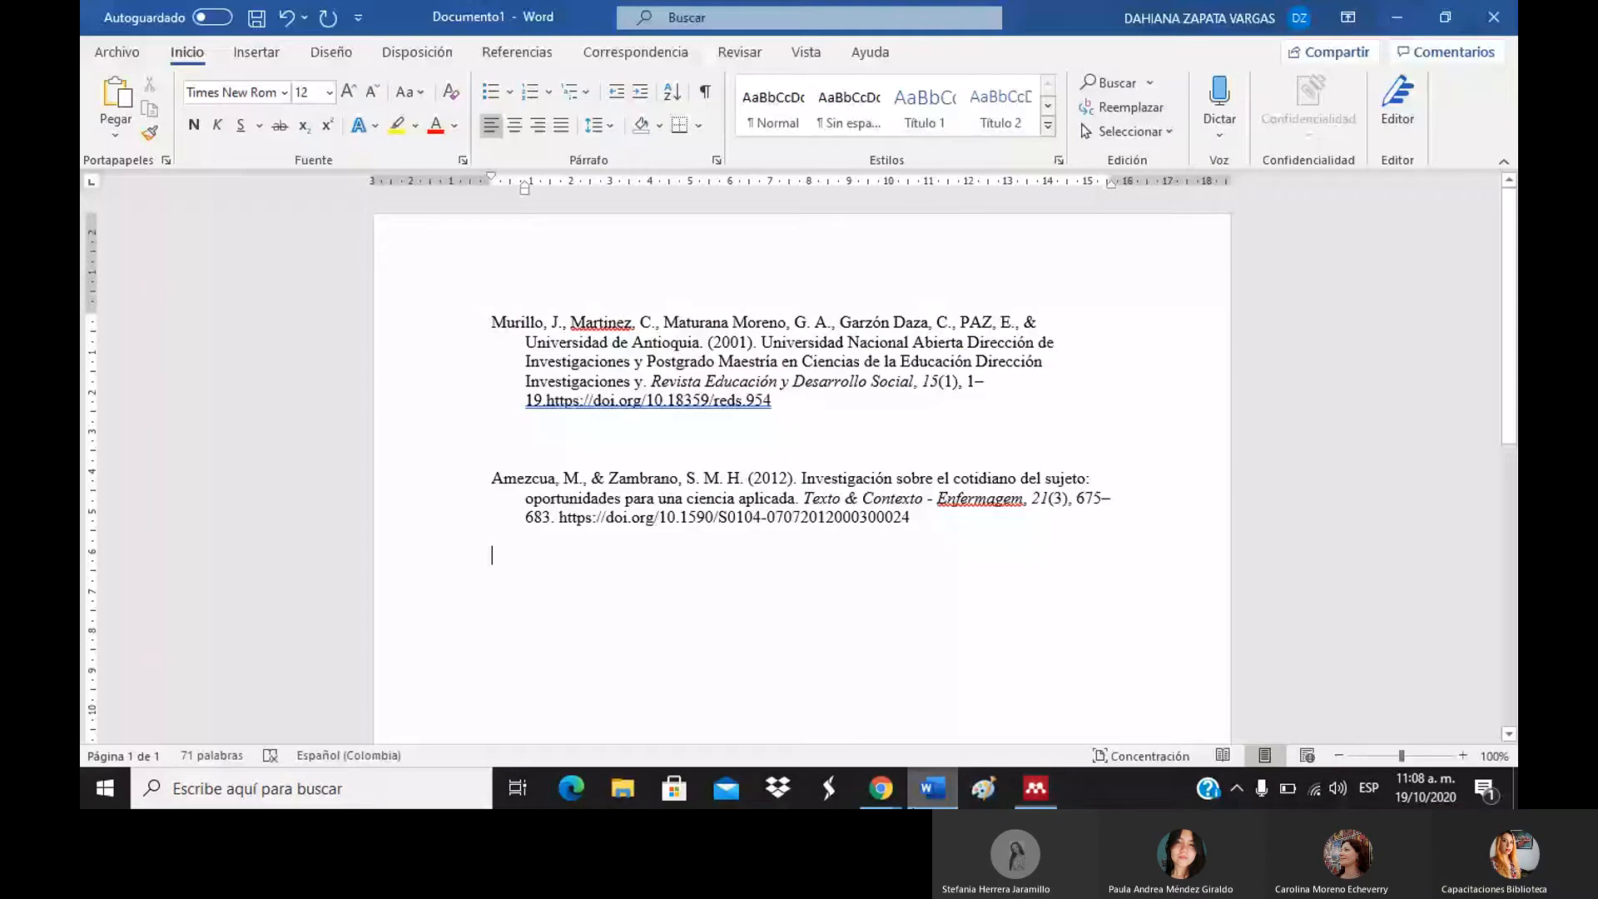
{"action": "key", "text": "ctrl+v"}
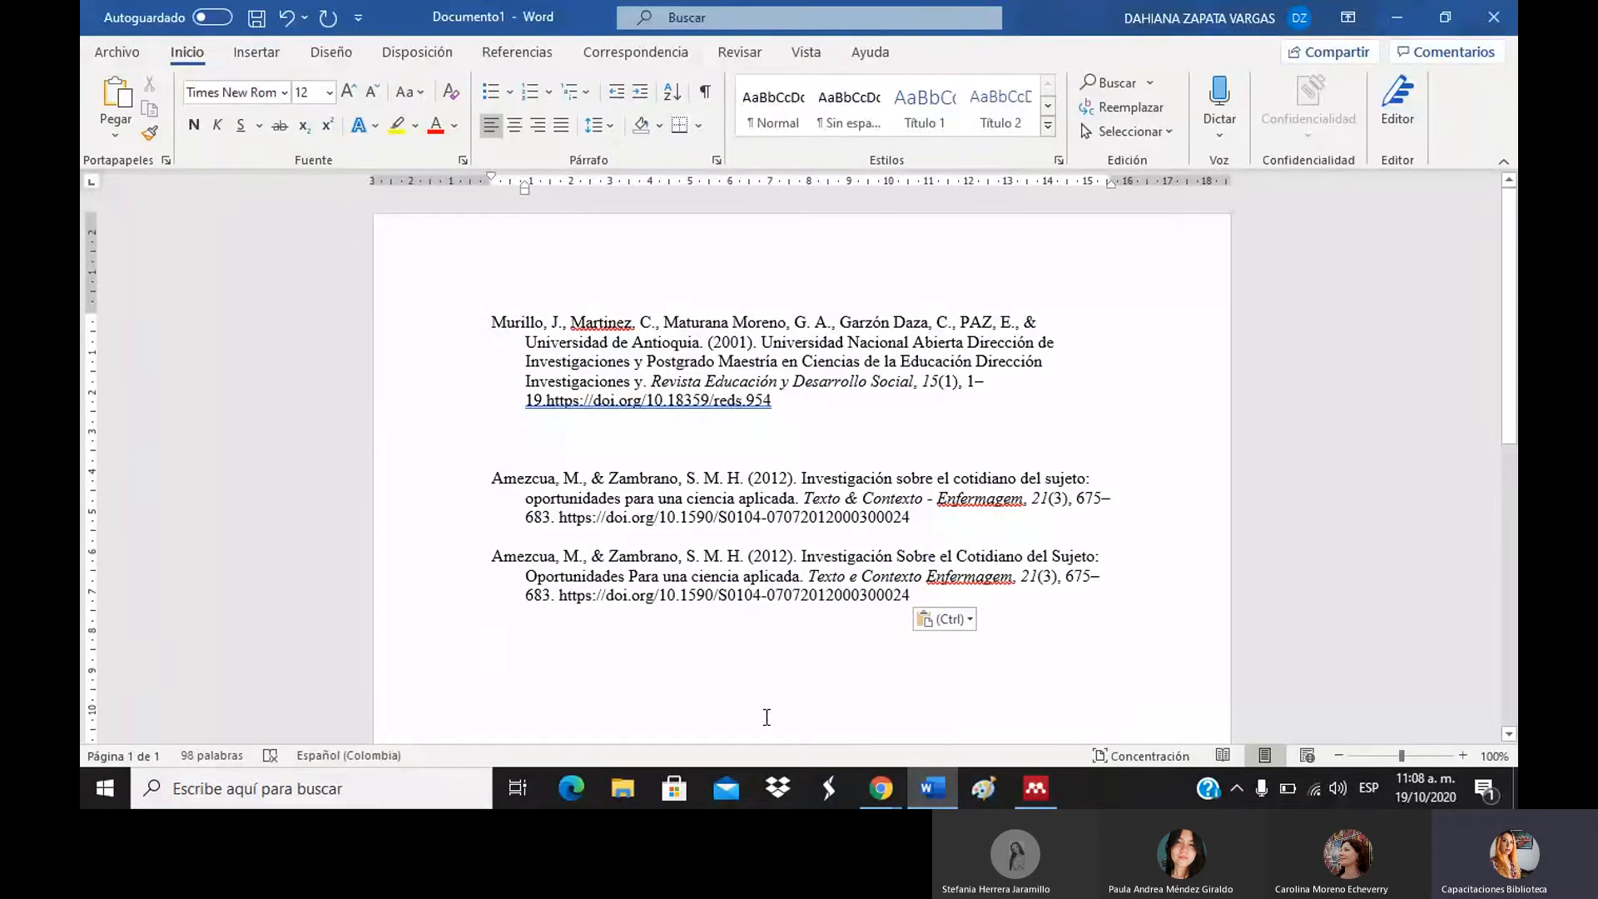
{"action": "left_click_drag", "start_coordinate": [826, 421], "coordinate": [444, 308]}
{"action": "key", "text": "Delete"}
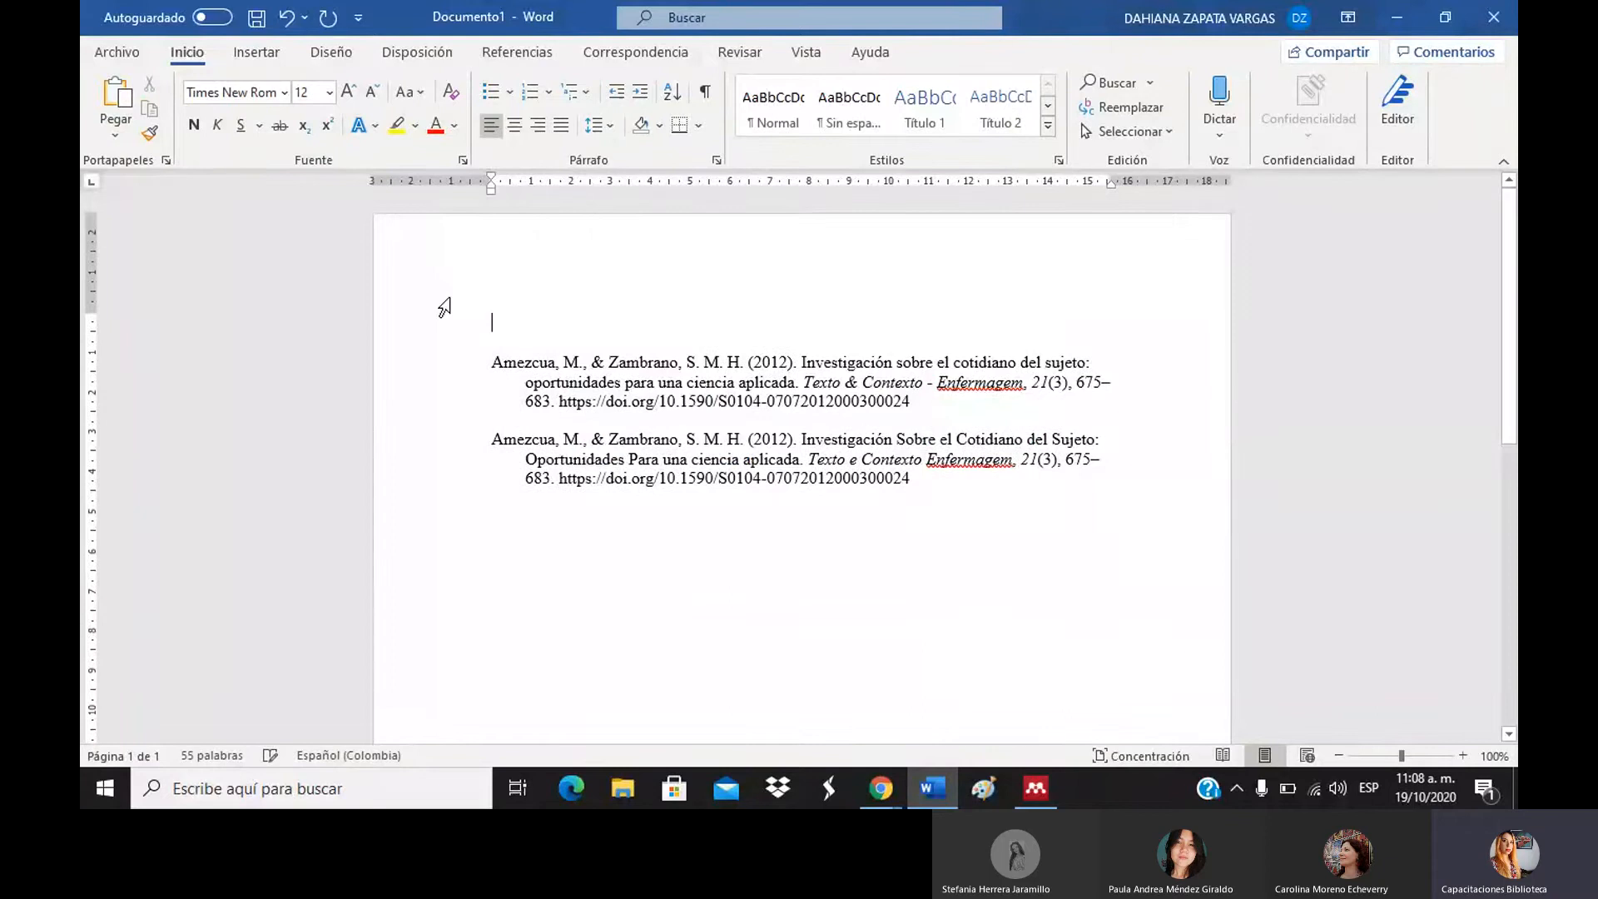
Paste the Murillo reference below both Amezcua citations and select all three references.
{"action": "left_click", "coordinate": [591, 514]}
{"action": "left_click", "coordinate": [565, 489]}
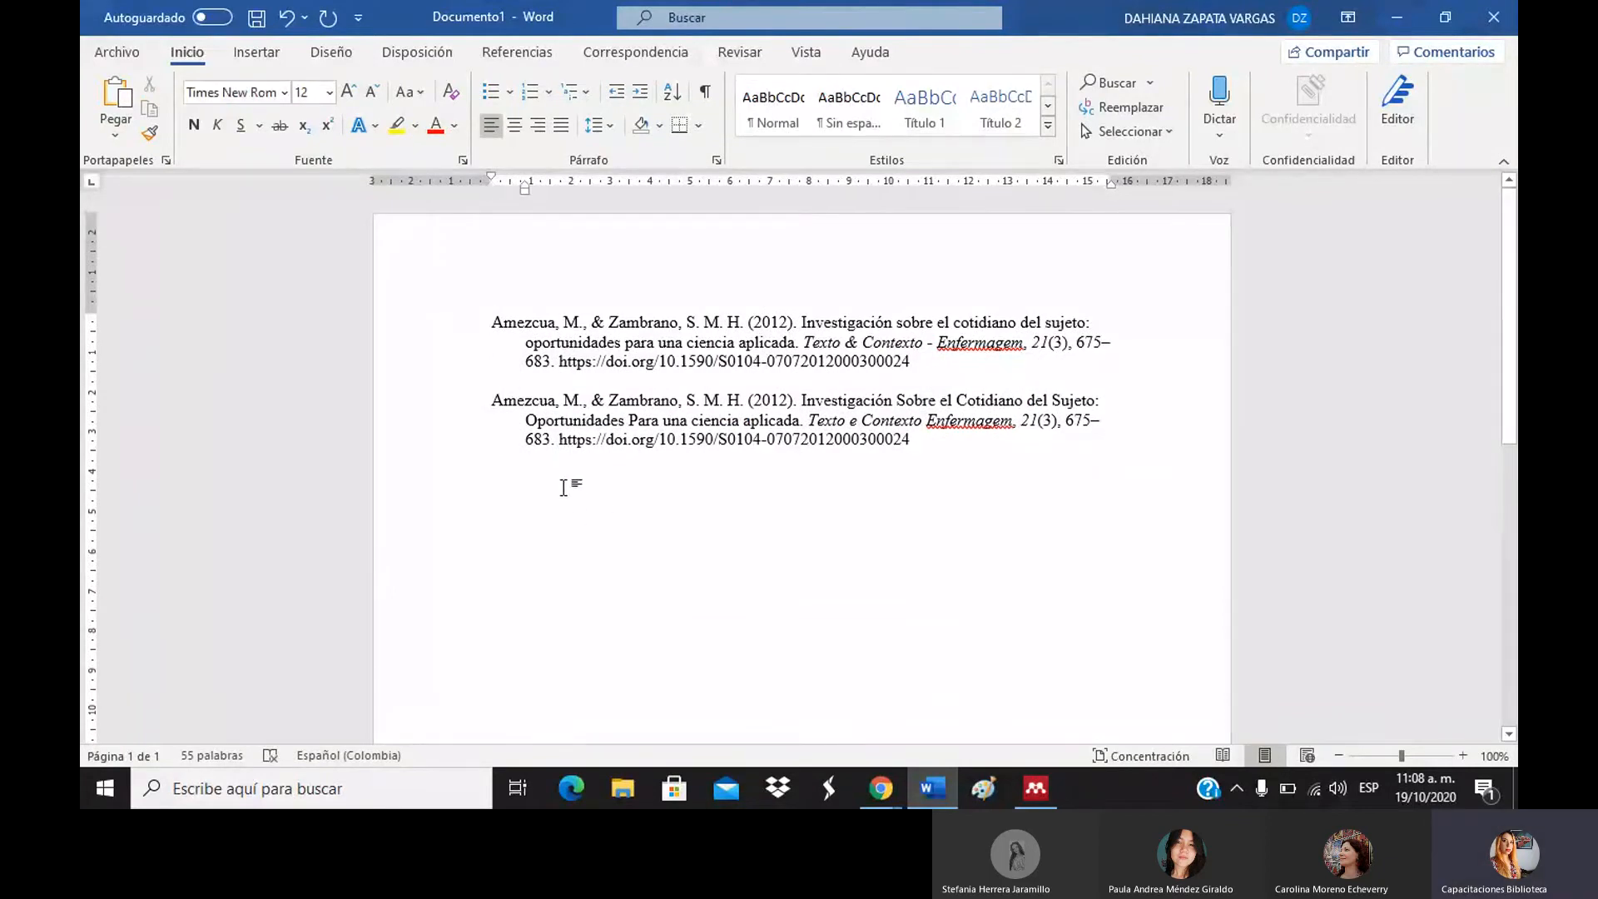
{"action": "key", "text": "ctrl+v"}
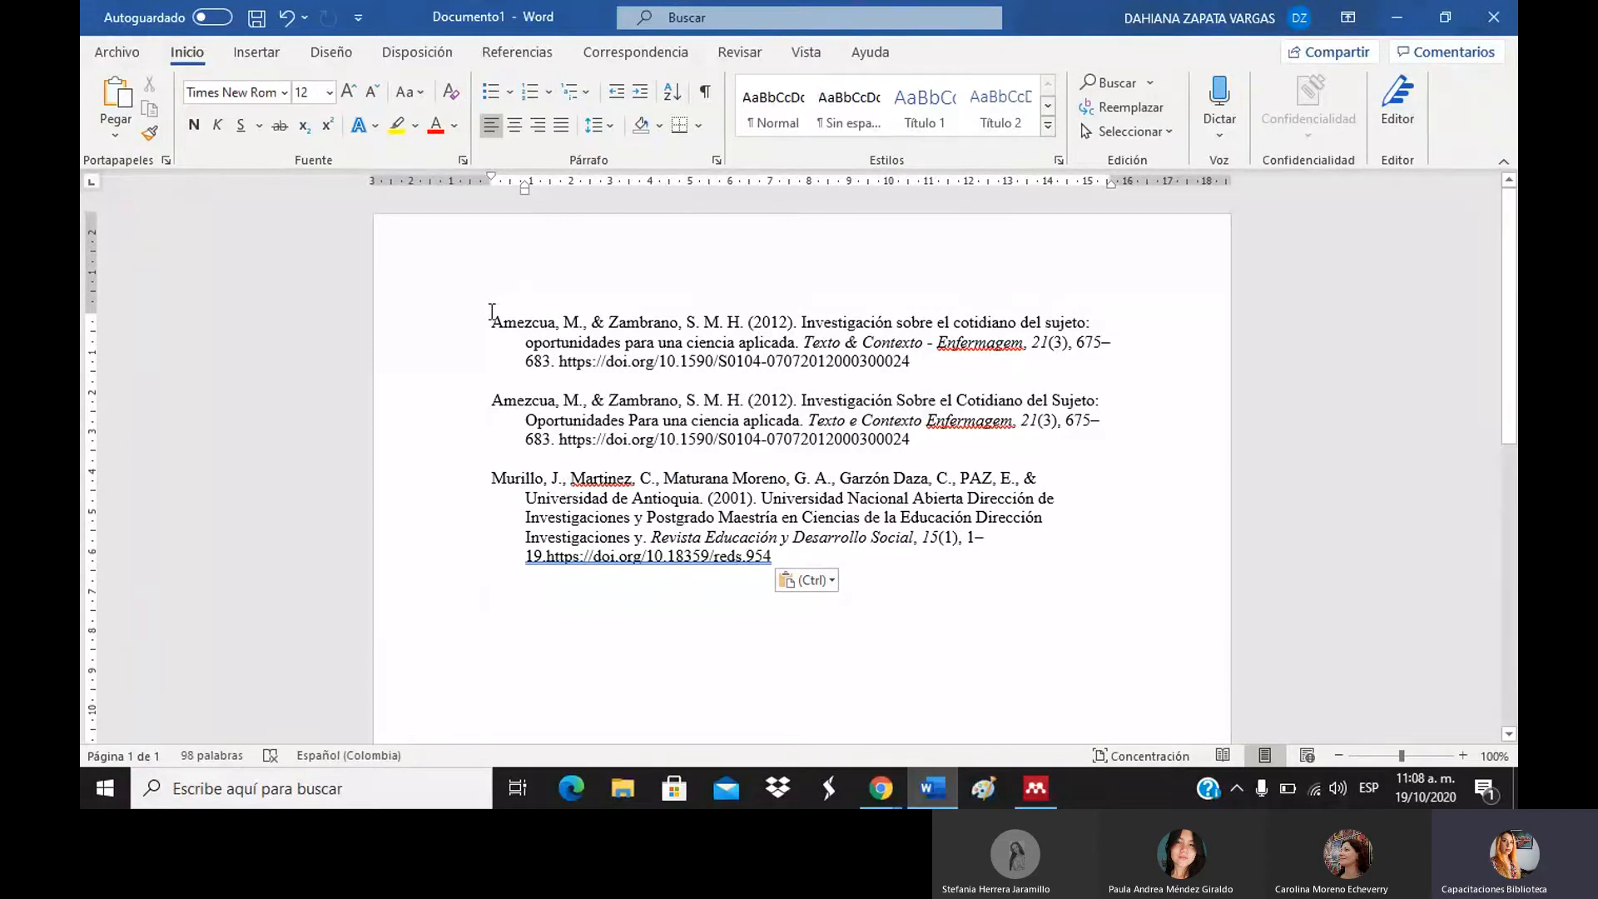
{"action": "left_click_drag", "start_coordinate": [492, 320], "coordinate": [969, 620]}
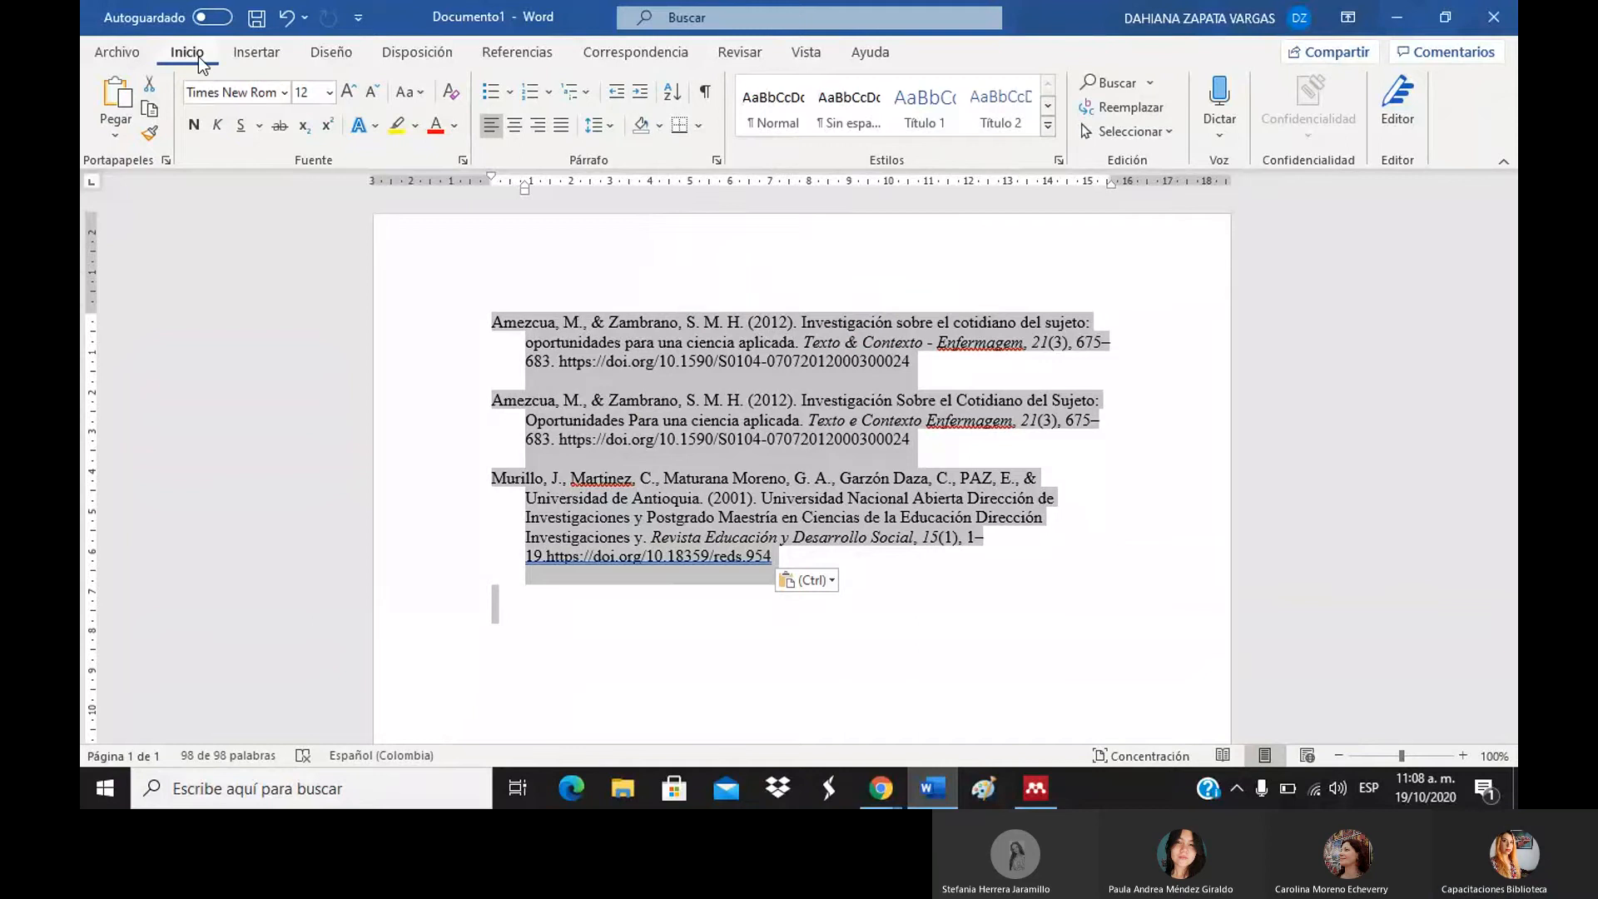
Cancel the Ordenar sort dialog and insert blank lines above the first reference.
{"action": "left_click", "coordinate": [674, 94]}
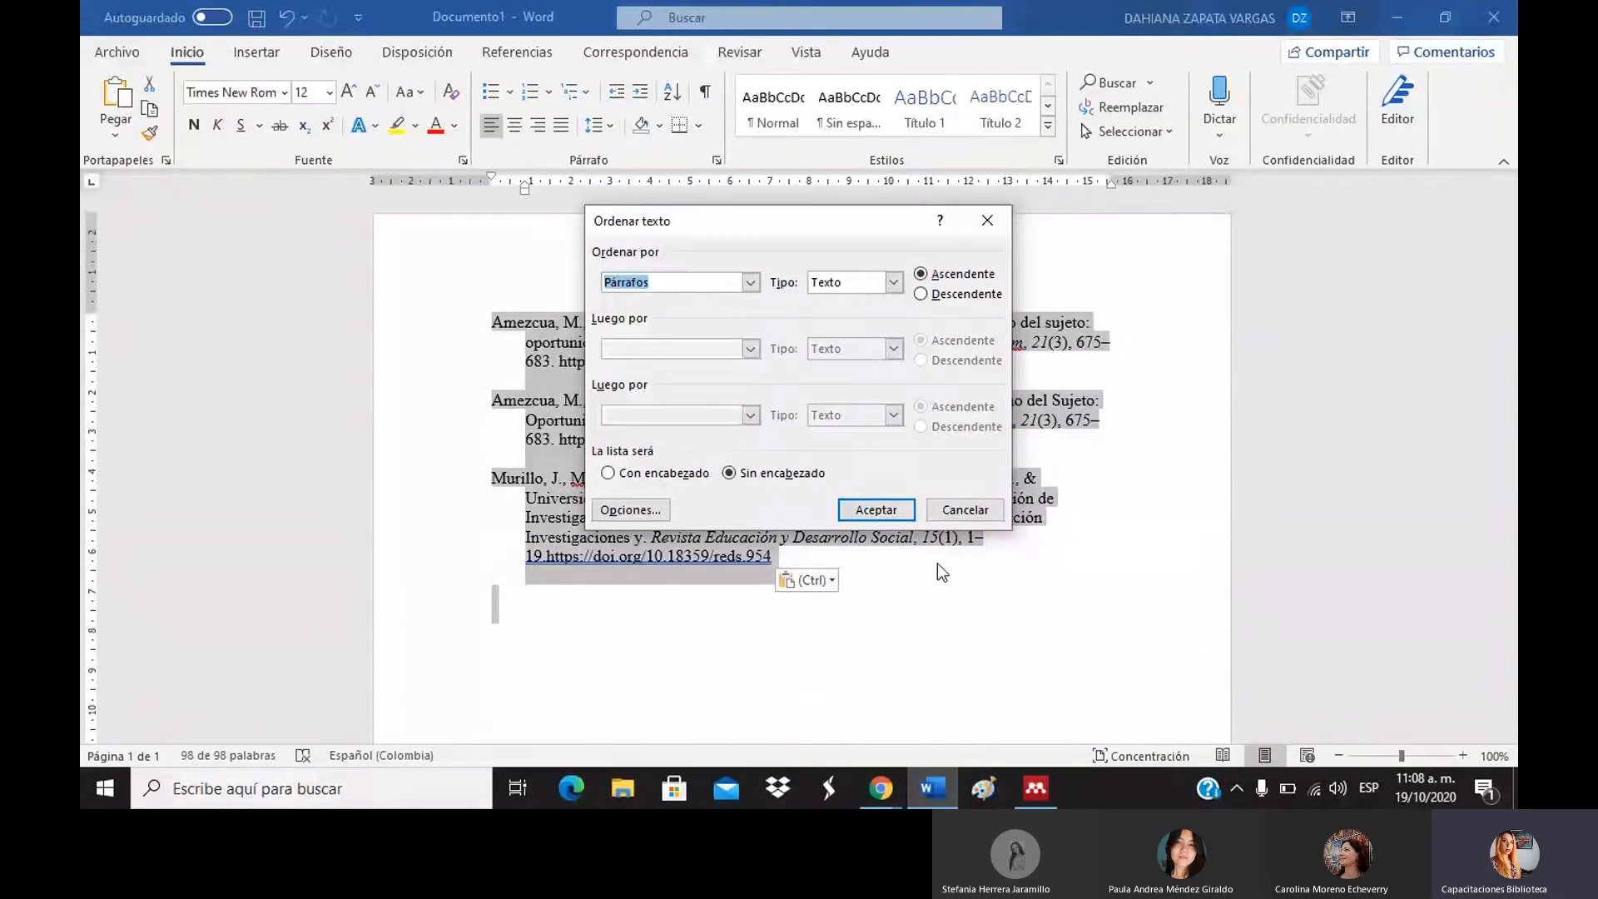
{"action": "left_click", "coordinate": [952, 514]}
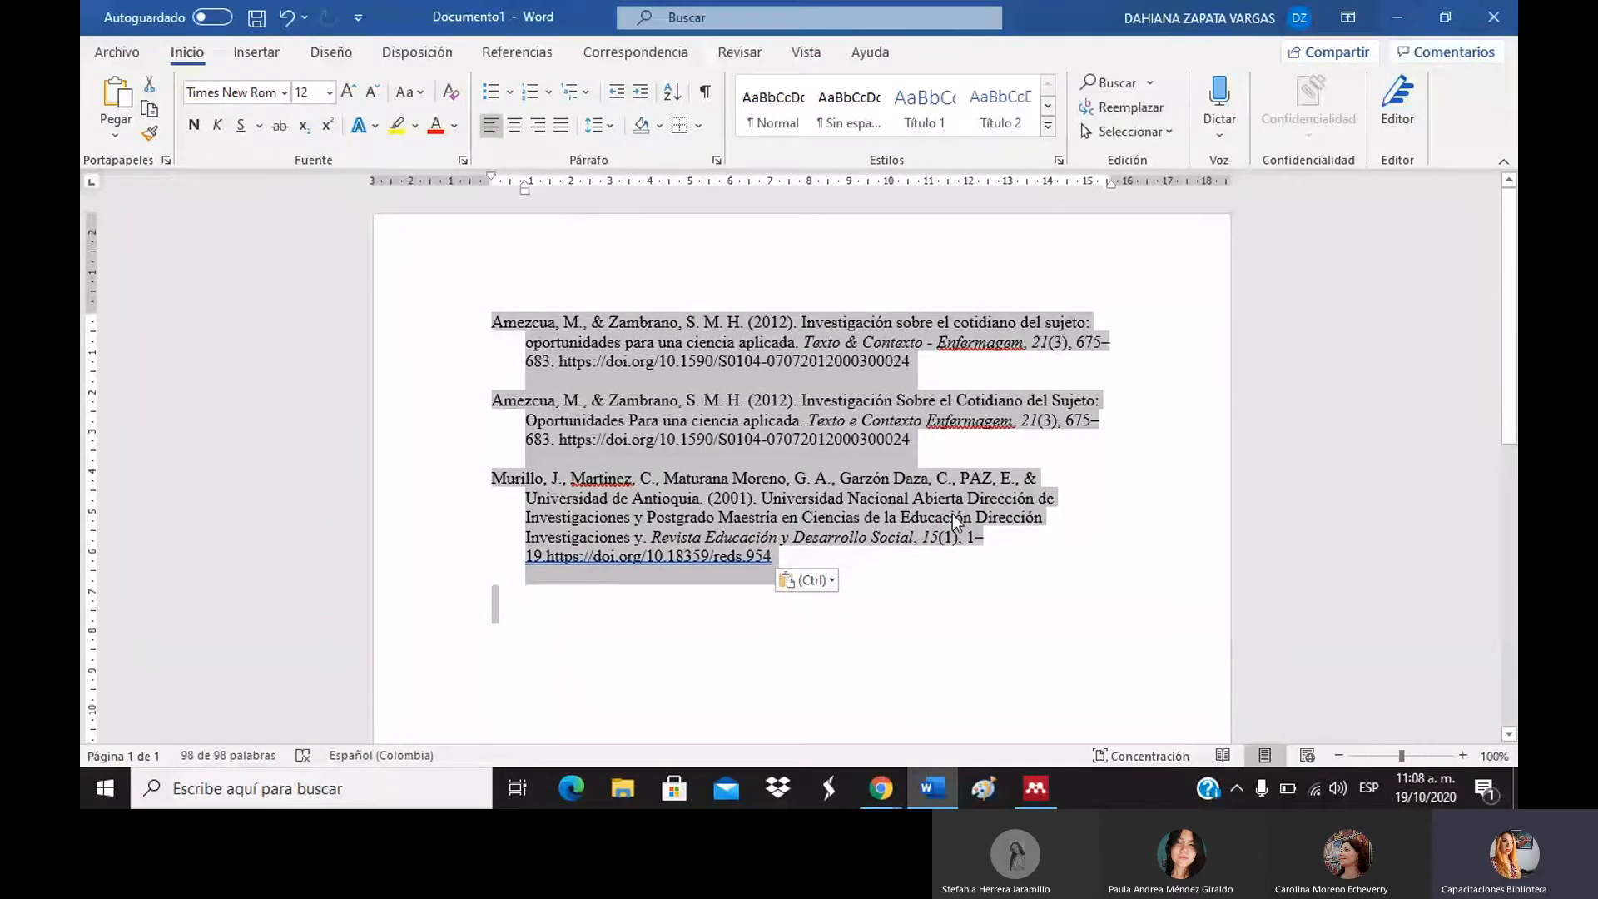
{"action": "left_click", "coordinate": [670, 322]}
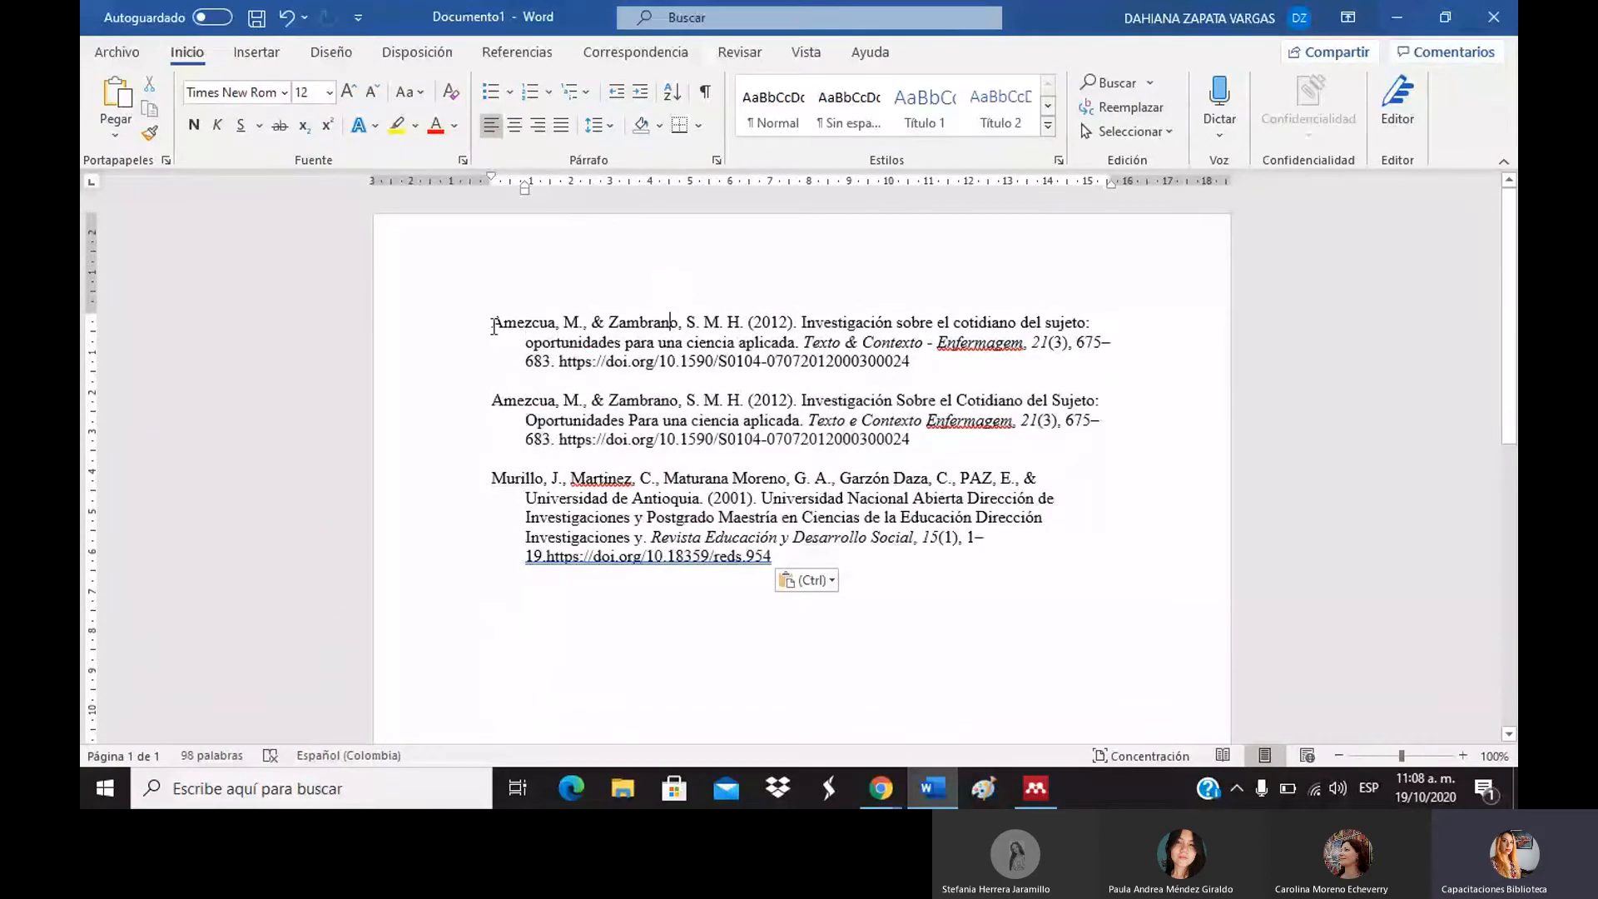
{"action": "left_click", "coordinate": [494, 325]}
{"action": "key", "text": "Return"}
{"action": "key", "text": "Return"}
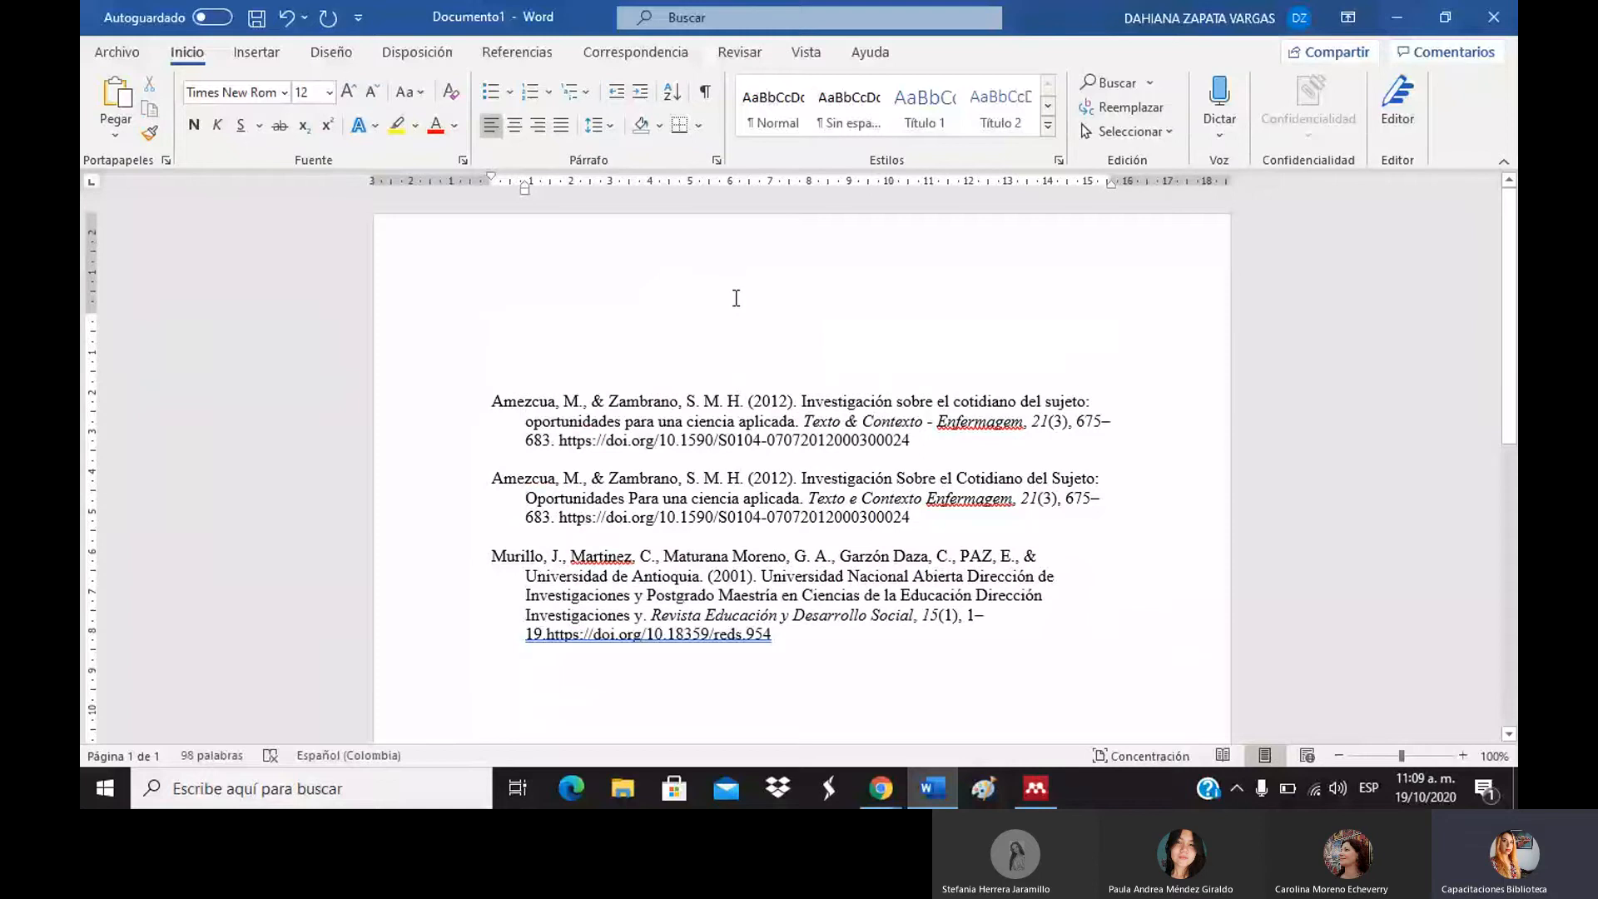
Type a centred, bold 'Referencias' heading on the top line and remove the blank line beneath it.
{"action": "key", "text": "Up"}
{"action": "key", "text": "Up"}
{"action": "left_click", "coordinate": [523, 134]}
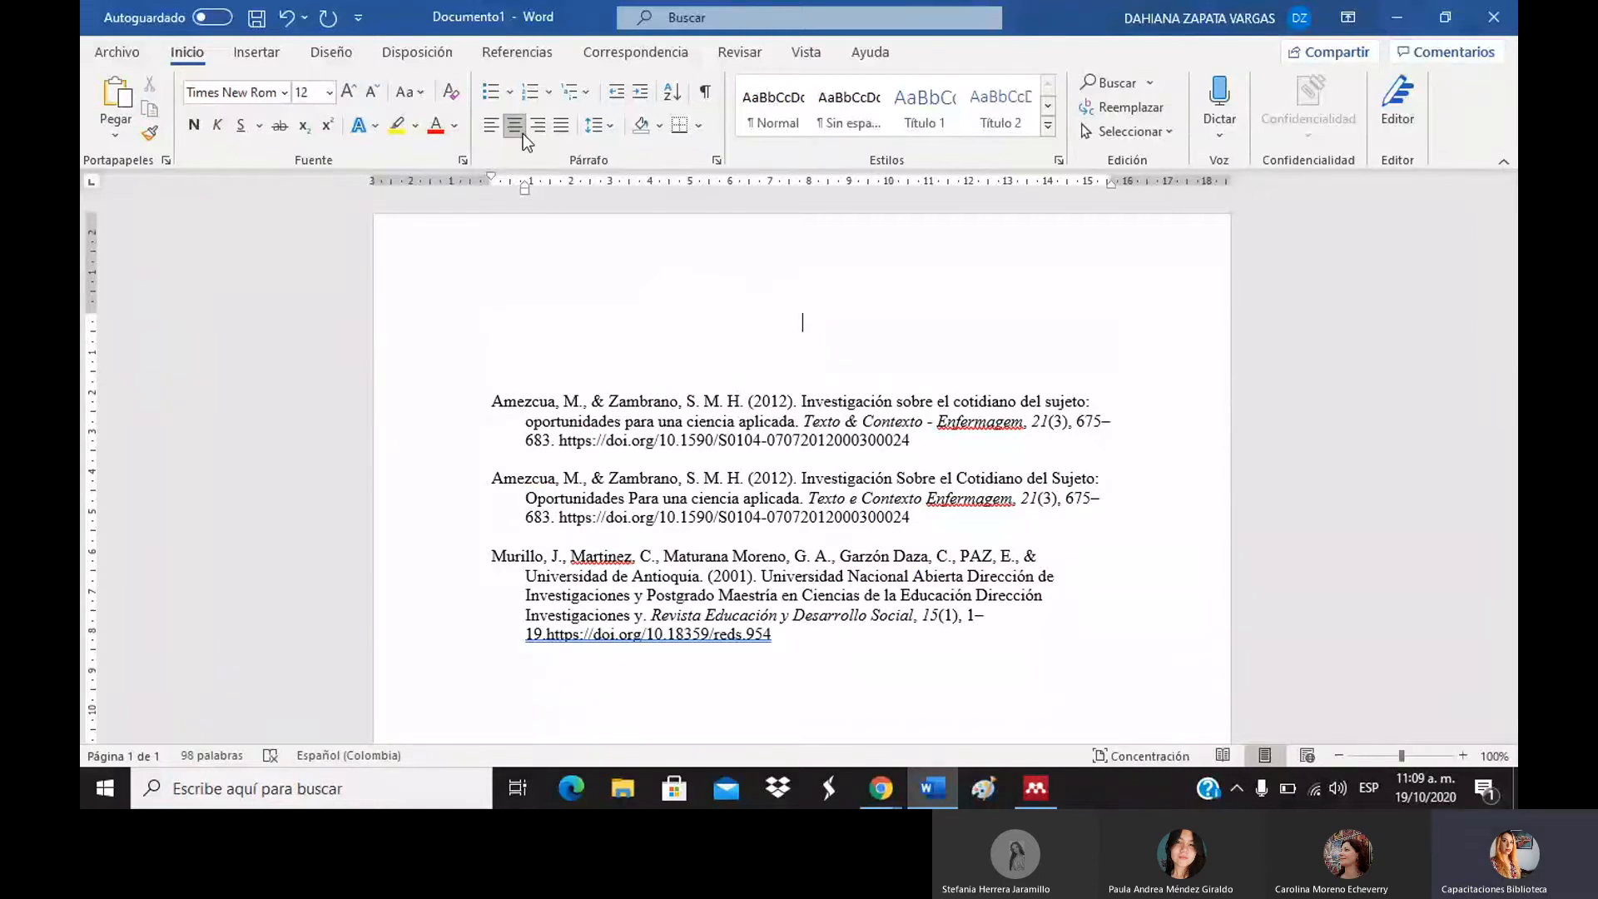
{"action": "type", "text": "Referencias"}
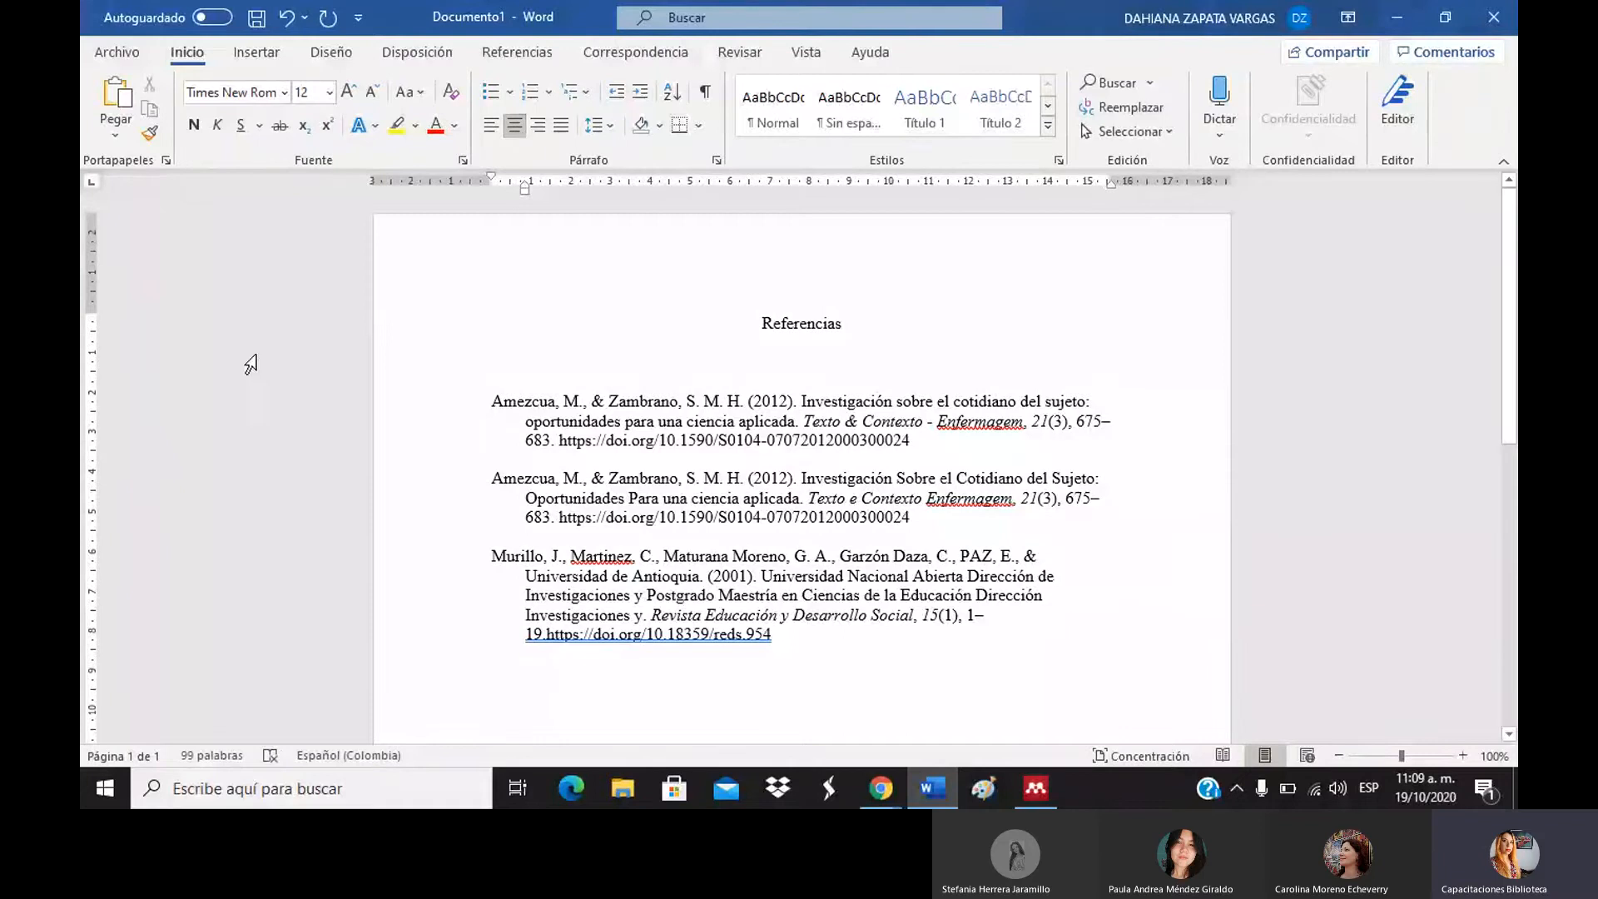
{"action": "left_click_drag", "start_coordinate": [891, 317], "coordinate": [753, 315]}
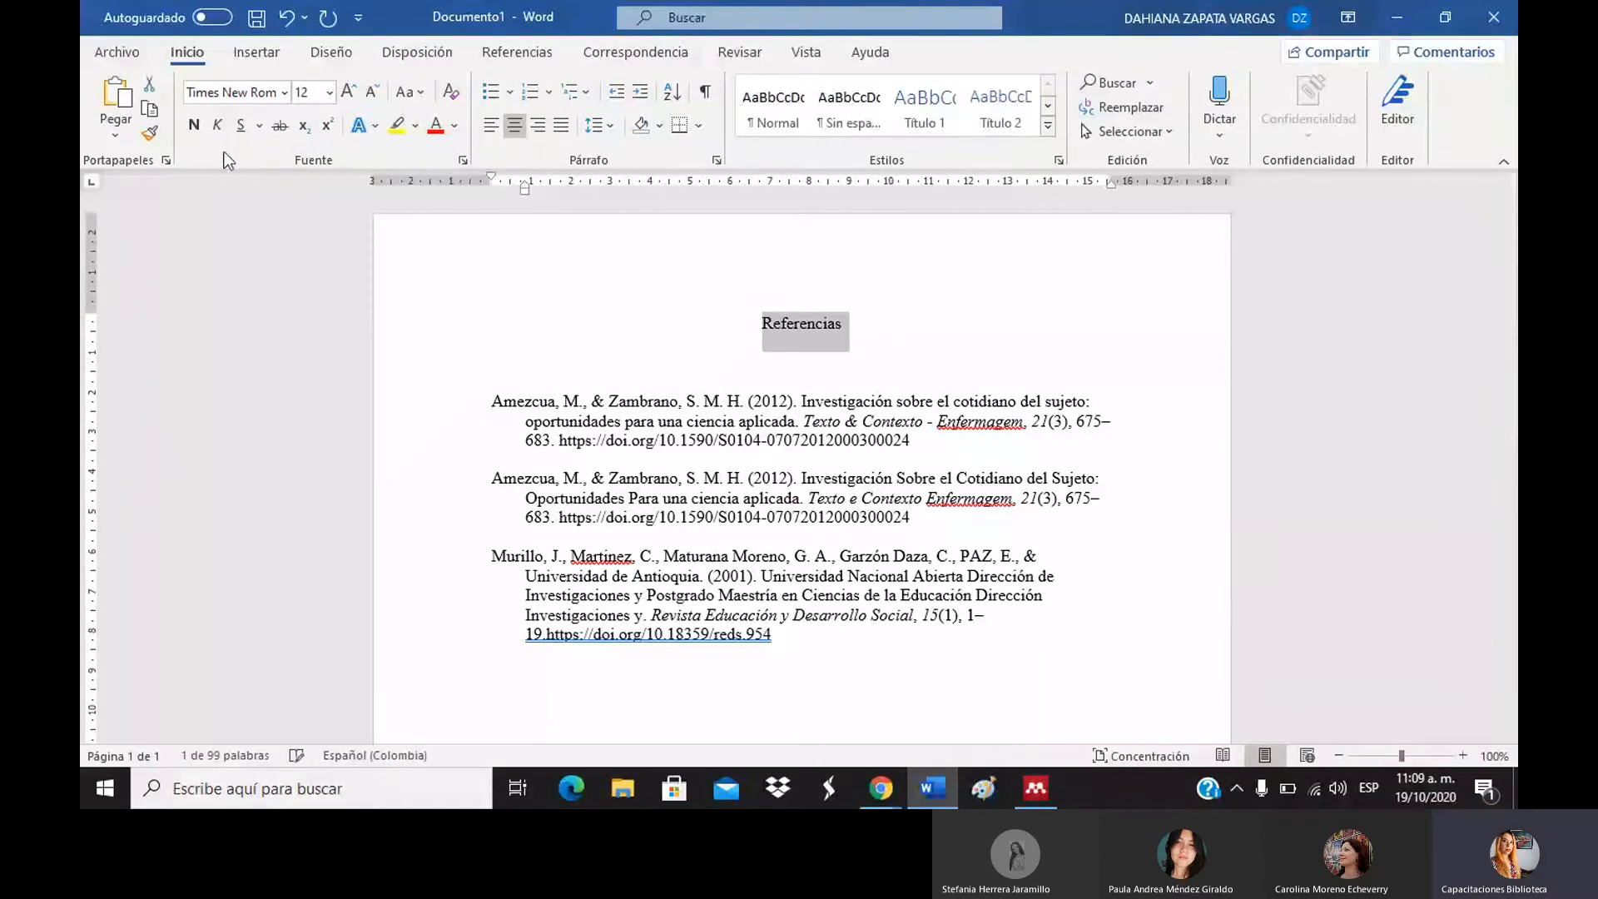
{"action": "left_click", "coordinate": [194, 125]}
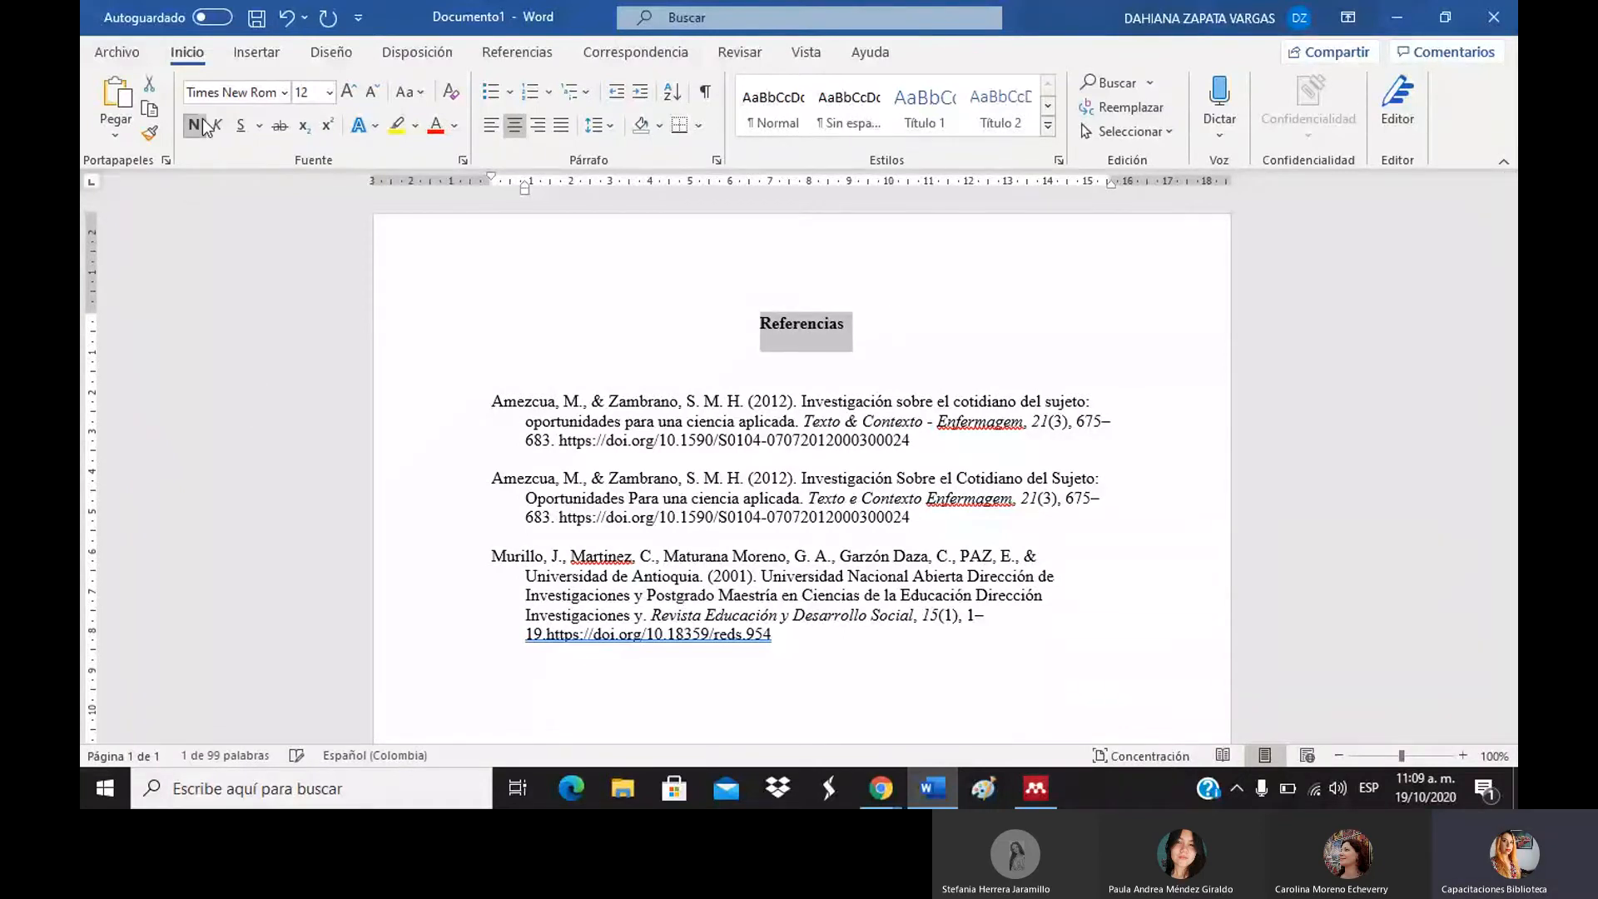
{"action": "left_click", "coordinate": [712, 379]}
{"action": "key", "text": "BackSpace"}
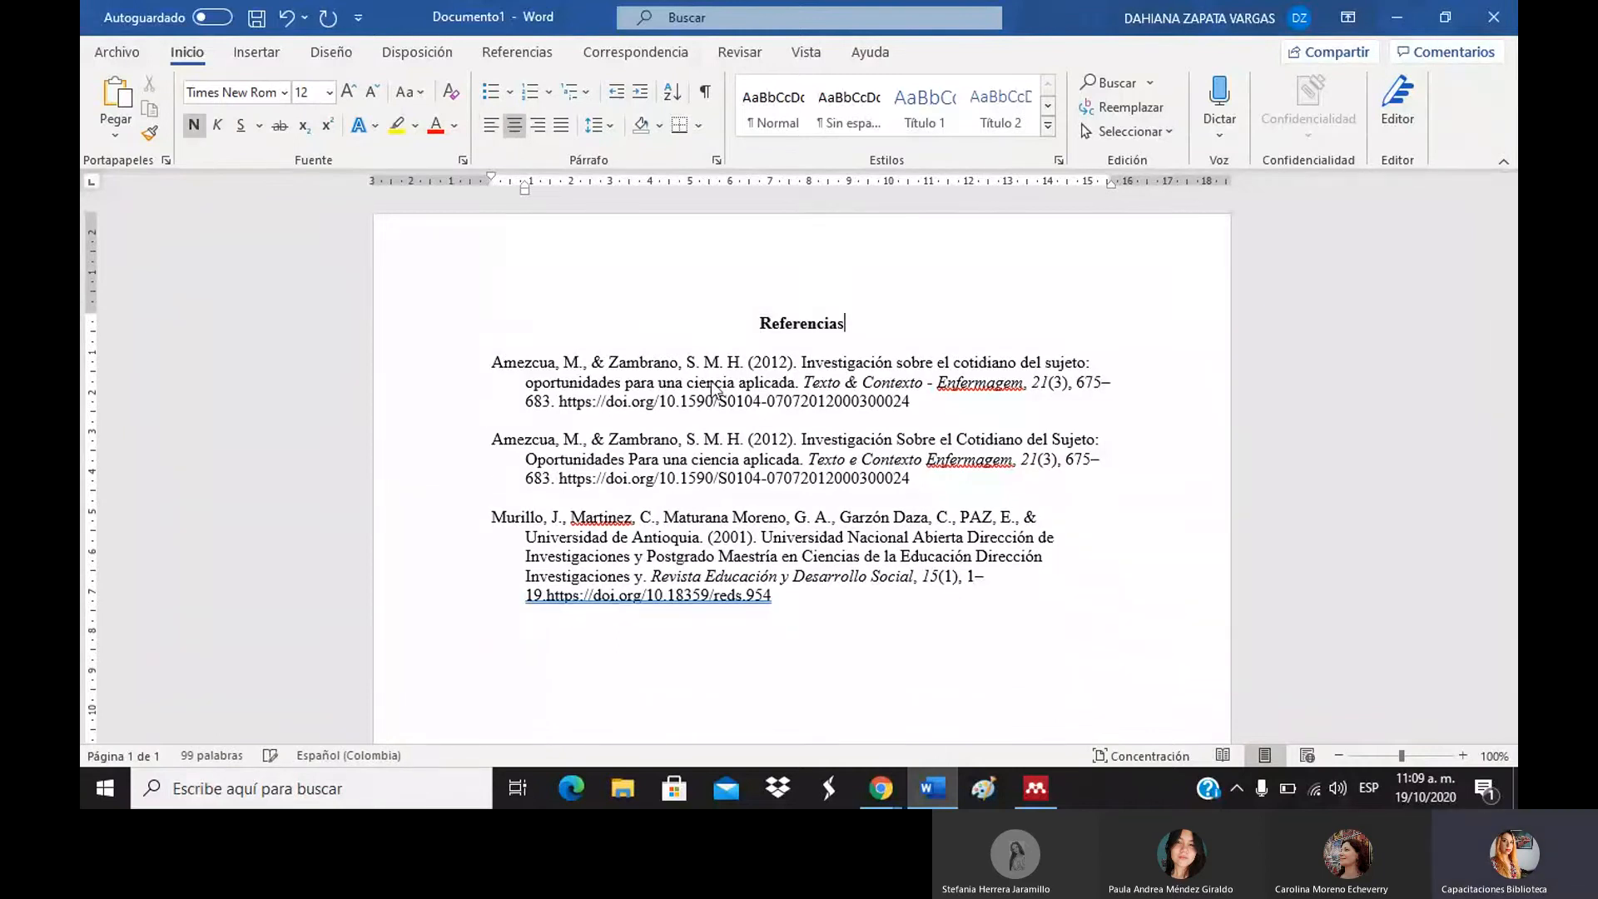
{"action": "left_click", "coordinate": [949, 404]}
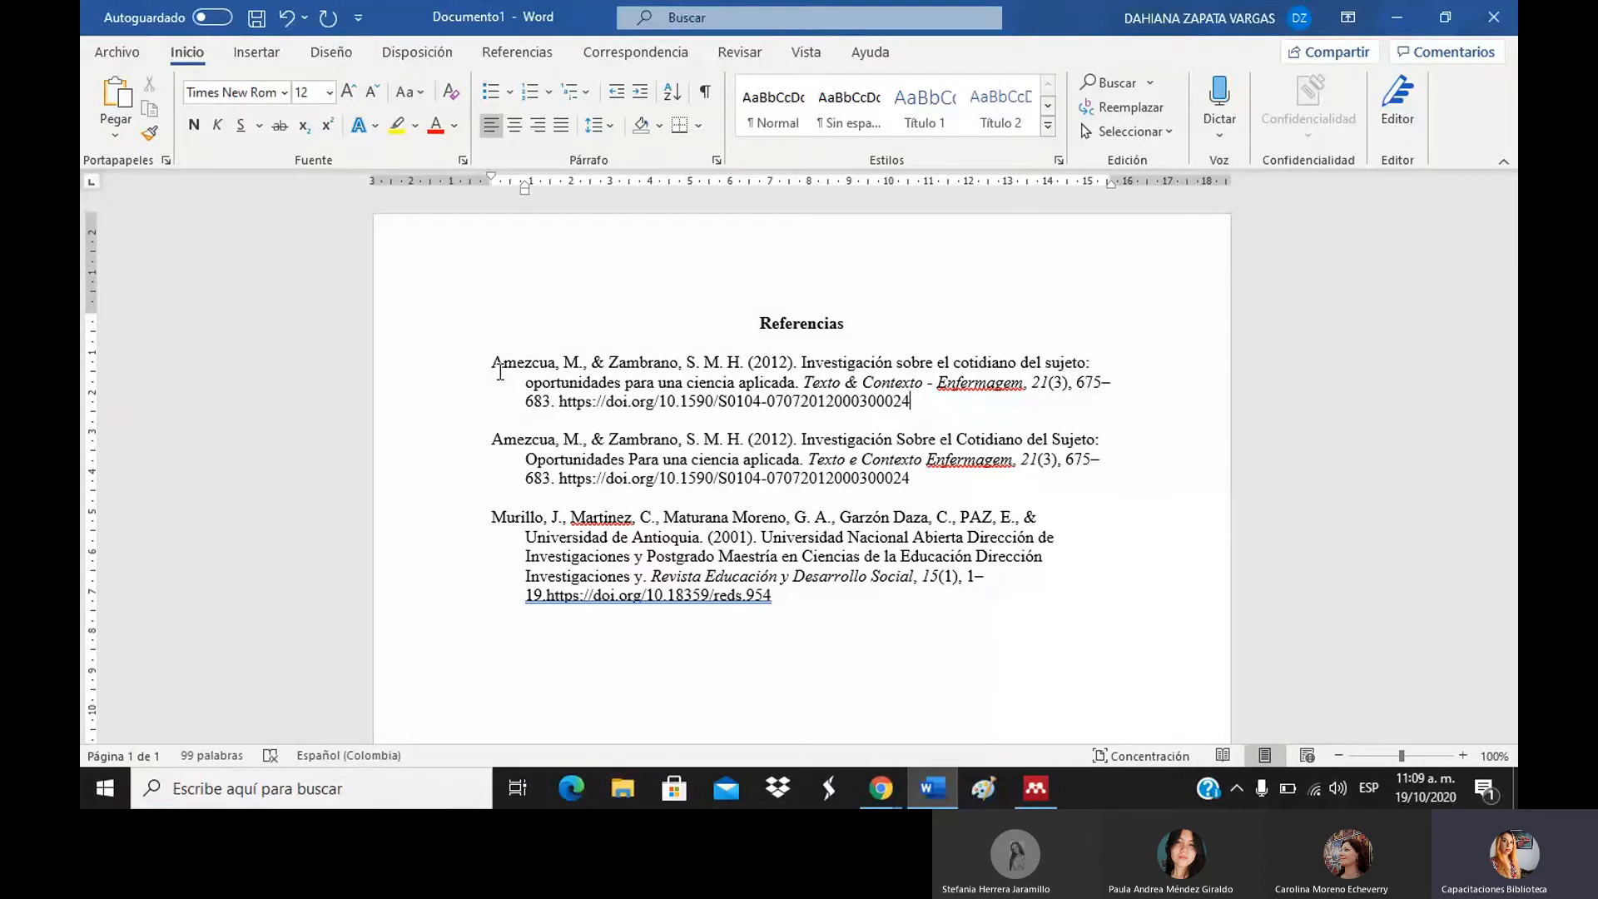
Apply 2,0 line spacing to the three selected references.
{"action": "left_click_drag", "start_coordinate": [500, 371], "coordinate": [804, 609]}
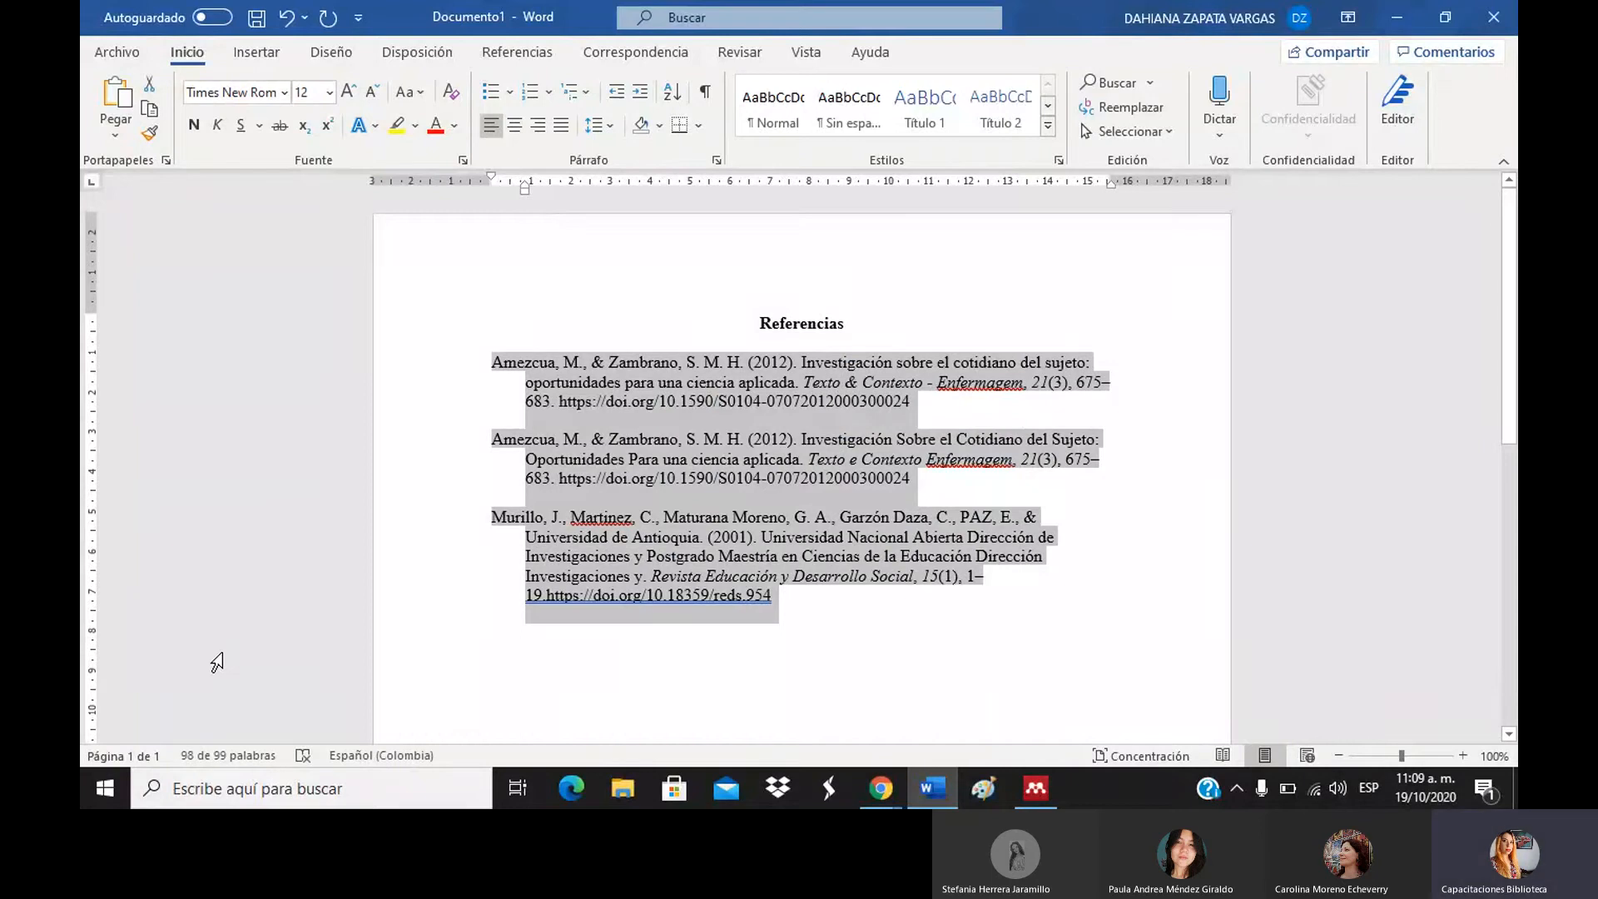
{"action": "left_click", "coordinate": [602, 127]}
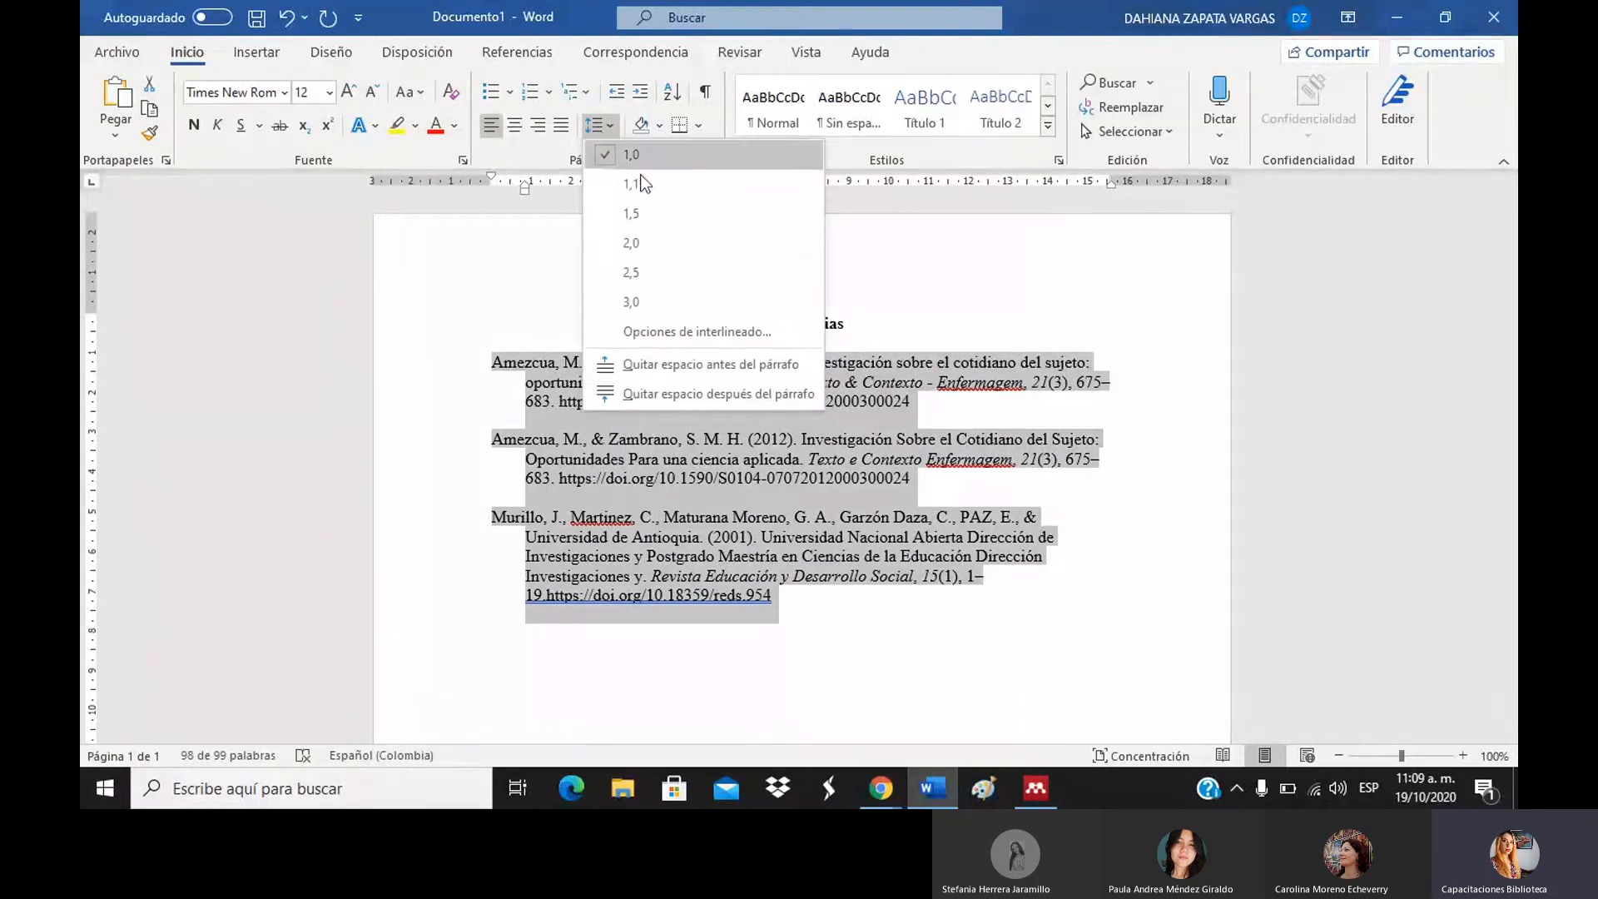
{"action": "left_click", "coordinate": [639, 241]}
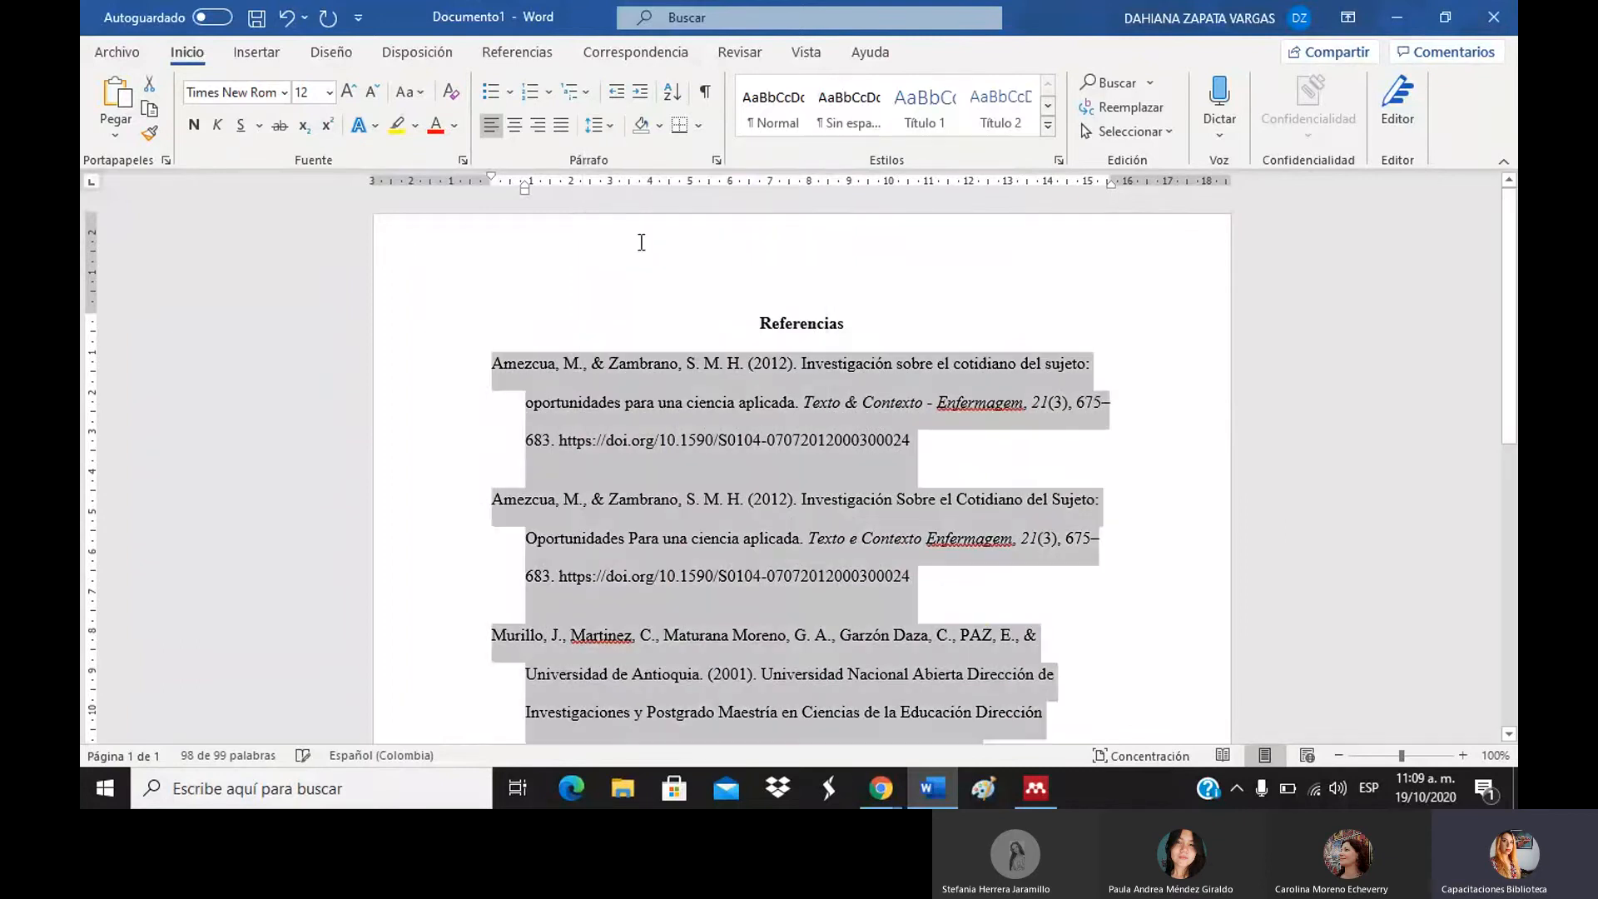
{"action": "left_click", "coordinate": [1105, 371]}
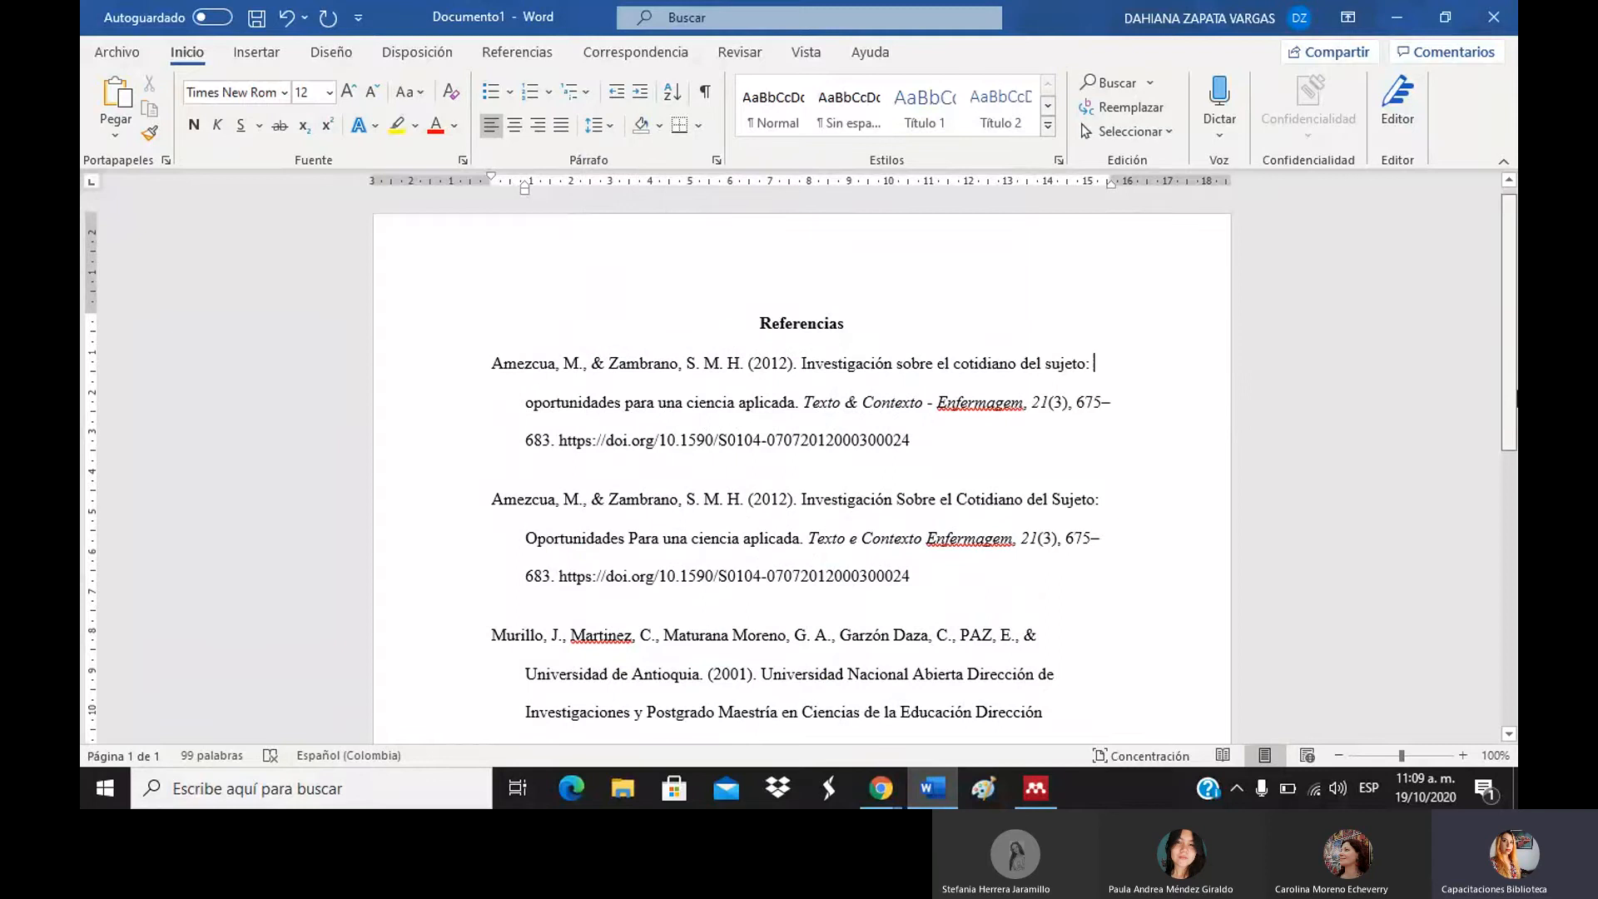
{"action": "mouse_move", "coordinate": [1513, 379]}
{"action": "left_mouse_down"}
{"action": "mouse_move", "coordinate": [1513, 501]}
{"action": "mouse_move", "coordinate": [1511, 389]}
{"action": "left_mouse_up"}
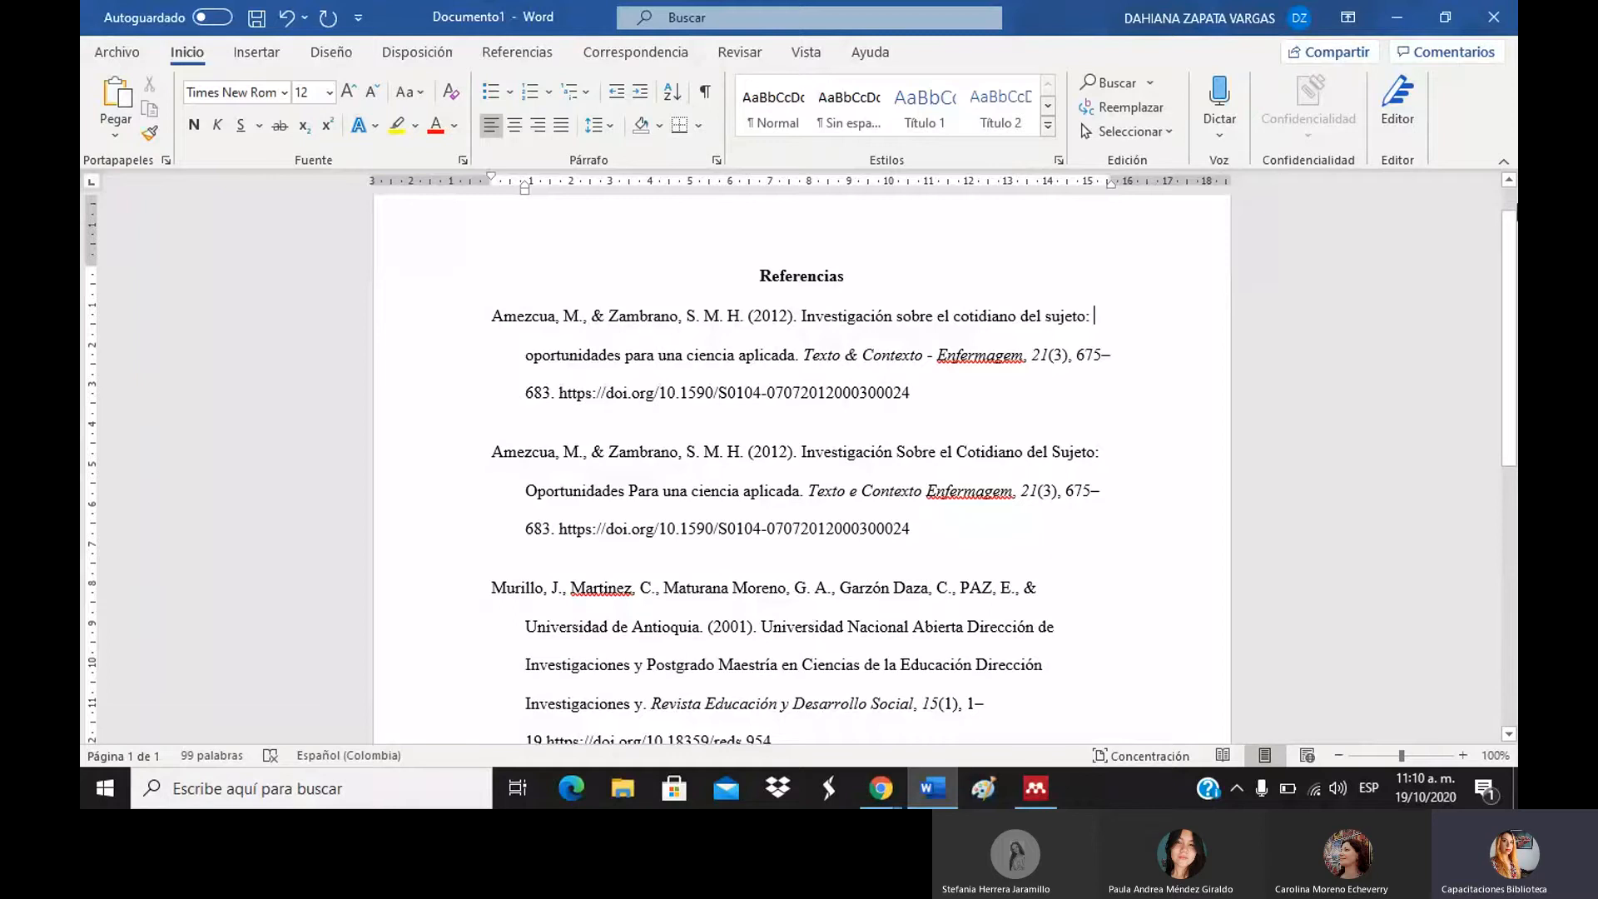
{"action": "scroll", "coordinate": [1516, 197], "scroll_direction": "up", "scroll_amount": 1}
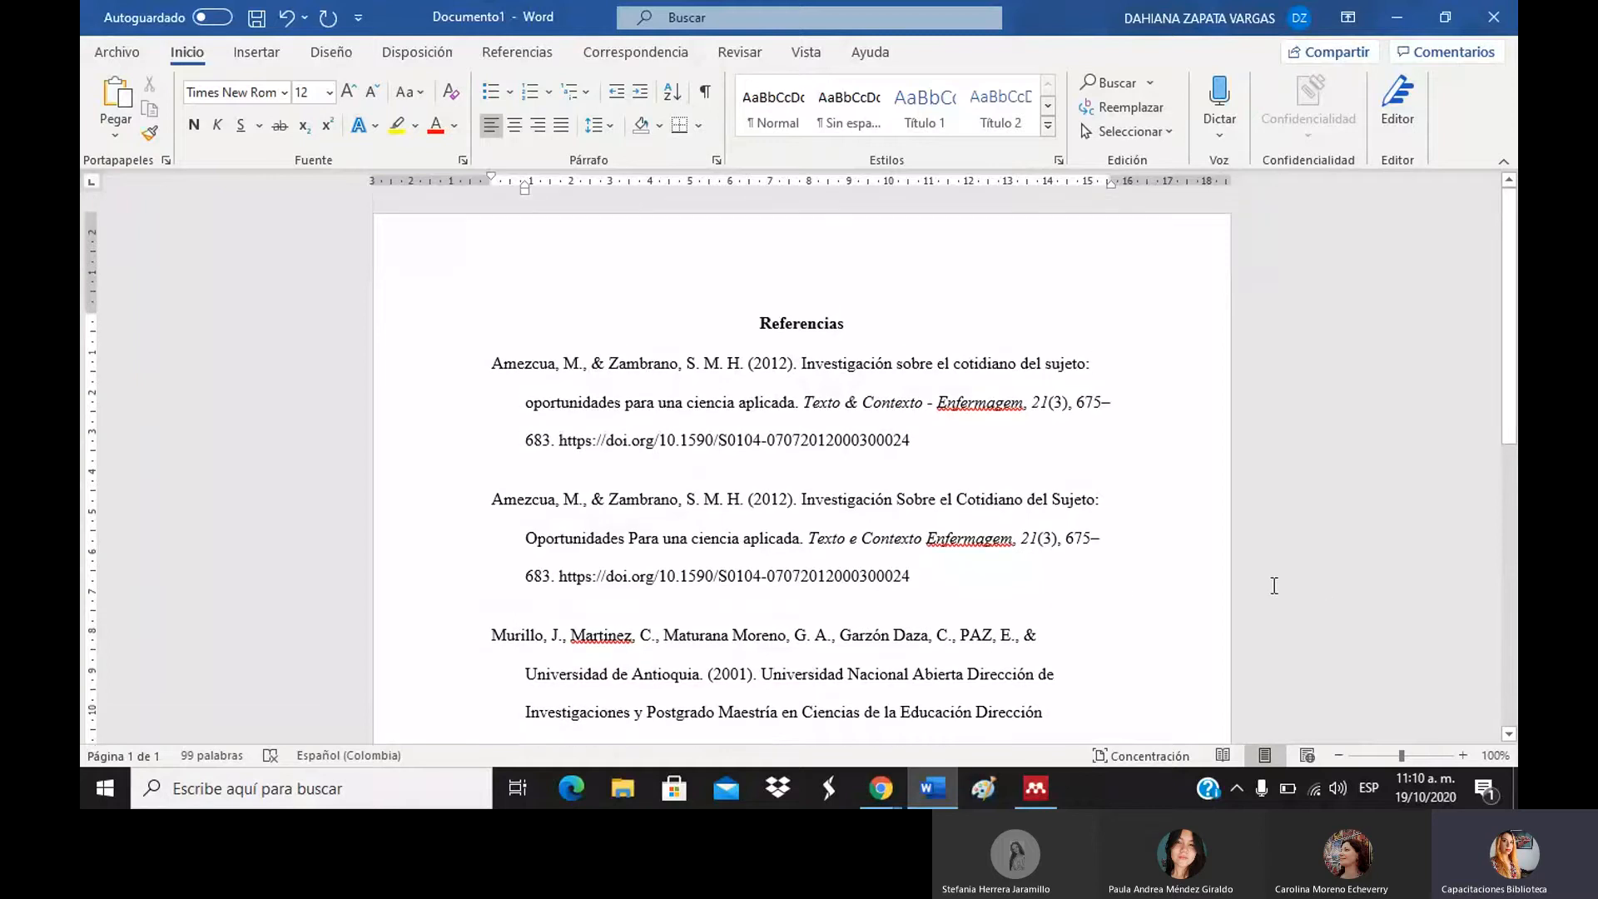
Place the Word cursor on the last empty line, then dismiss the Amezcua 2012 entry's menu in Mendeley.
{"action": "left_click", "coordinate": [1508, 592]}
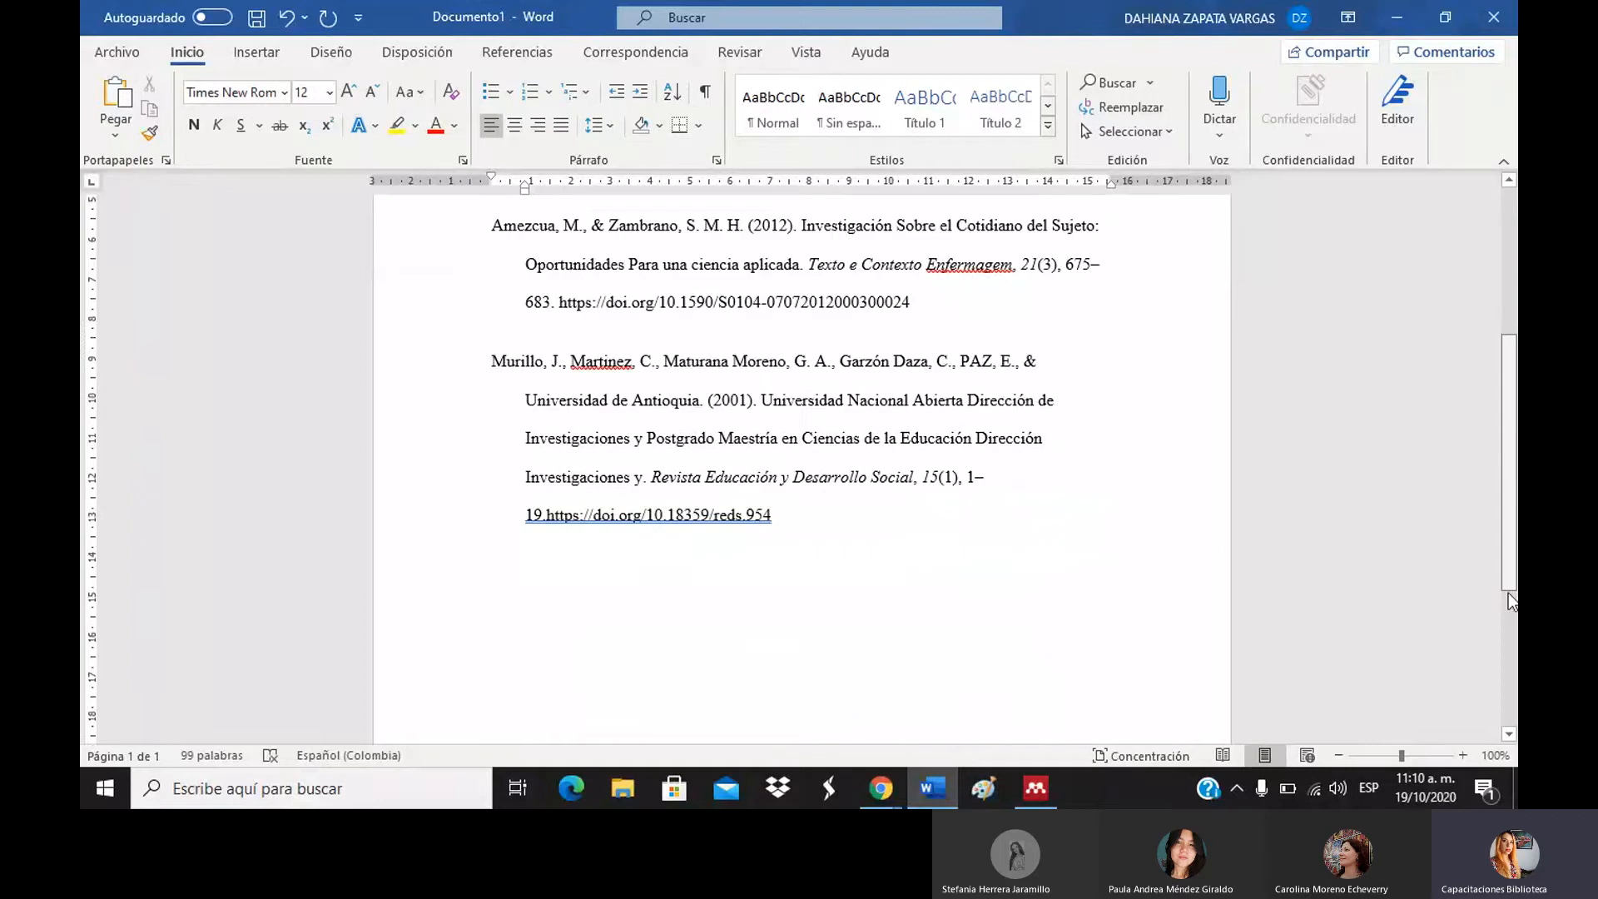
{"action": "left_click", "coordinate": [641, 457]}
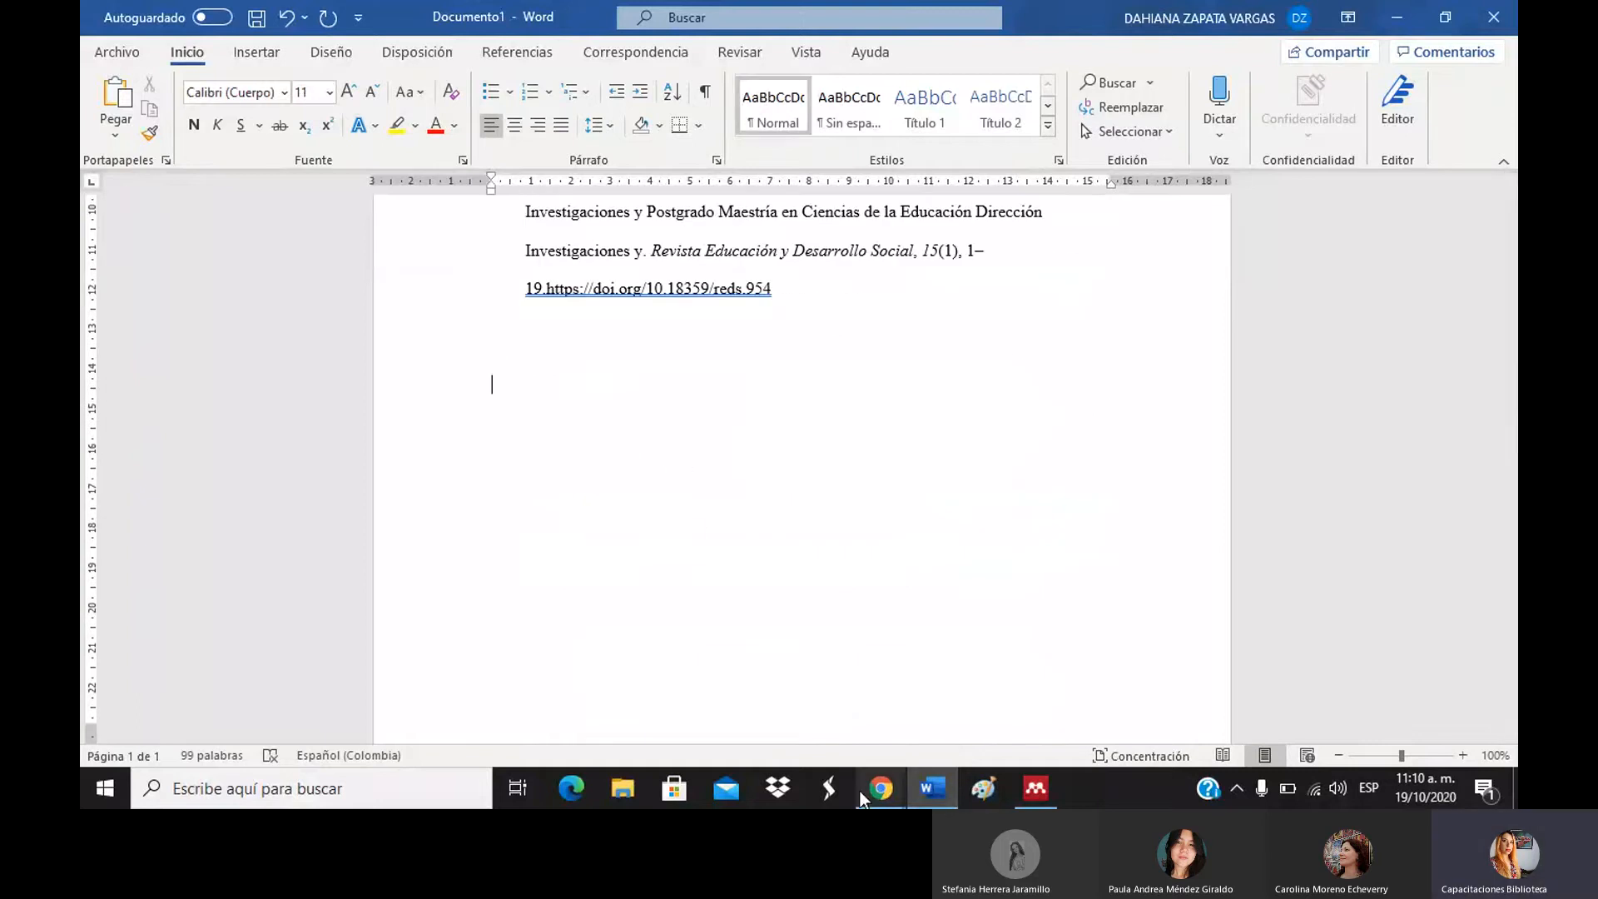
{"action": "left_click", "coordinate": [1035, 788]}
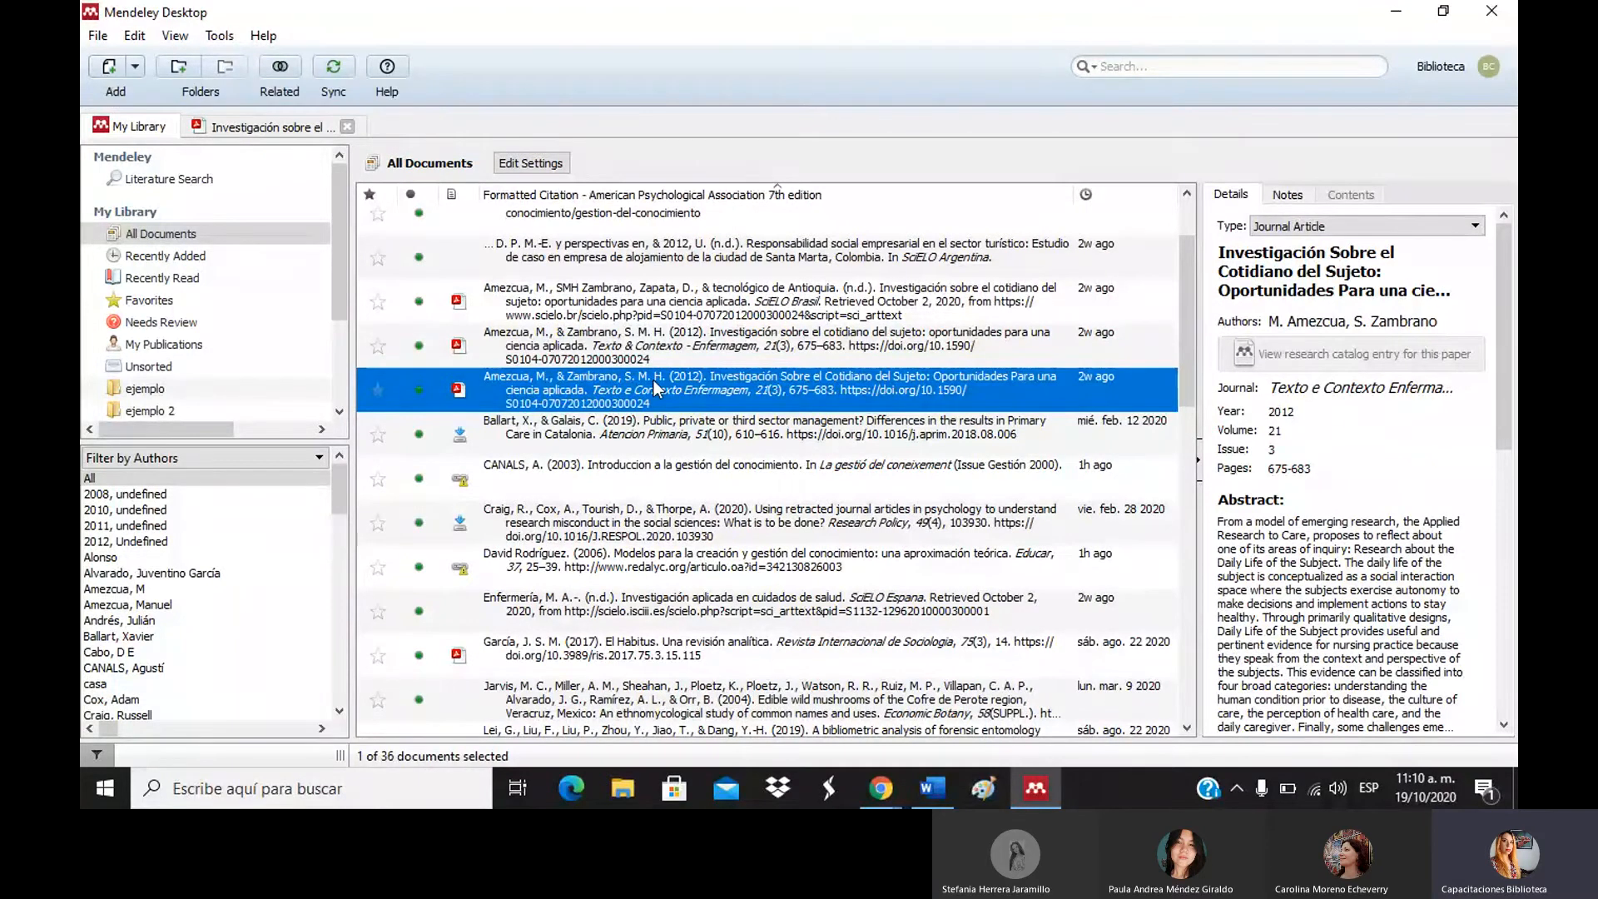
{"action": "right_click", "coordinate": [655, 386]}
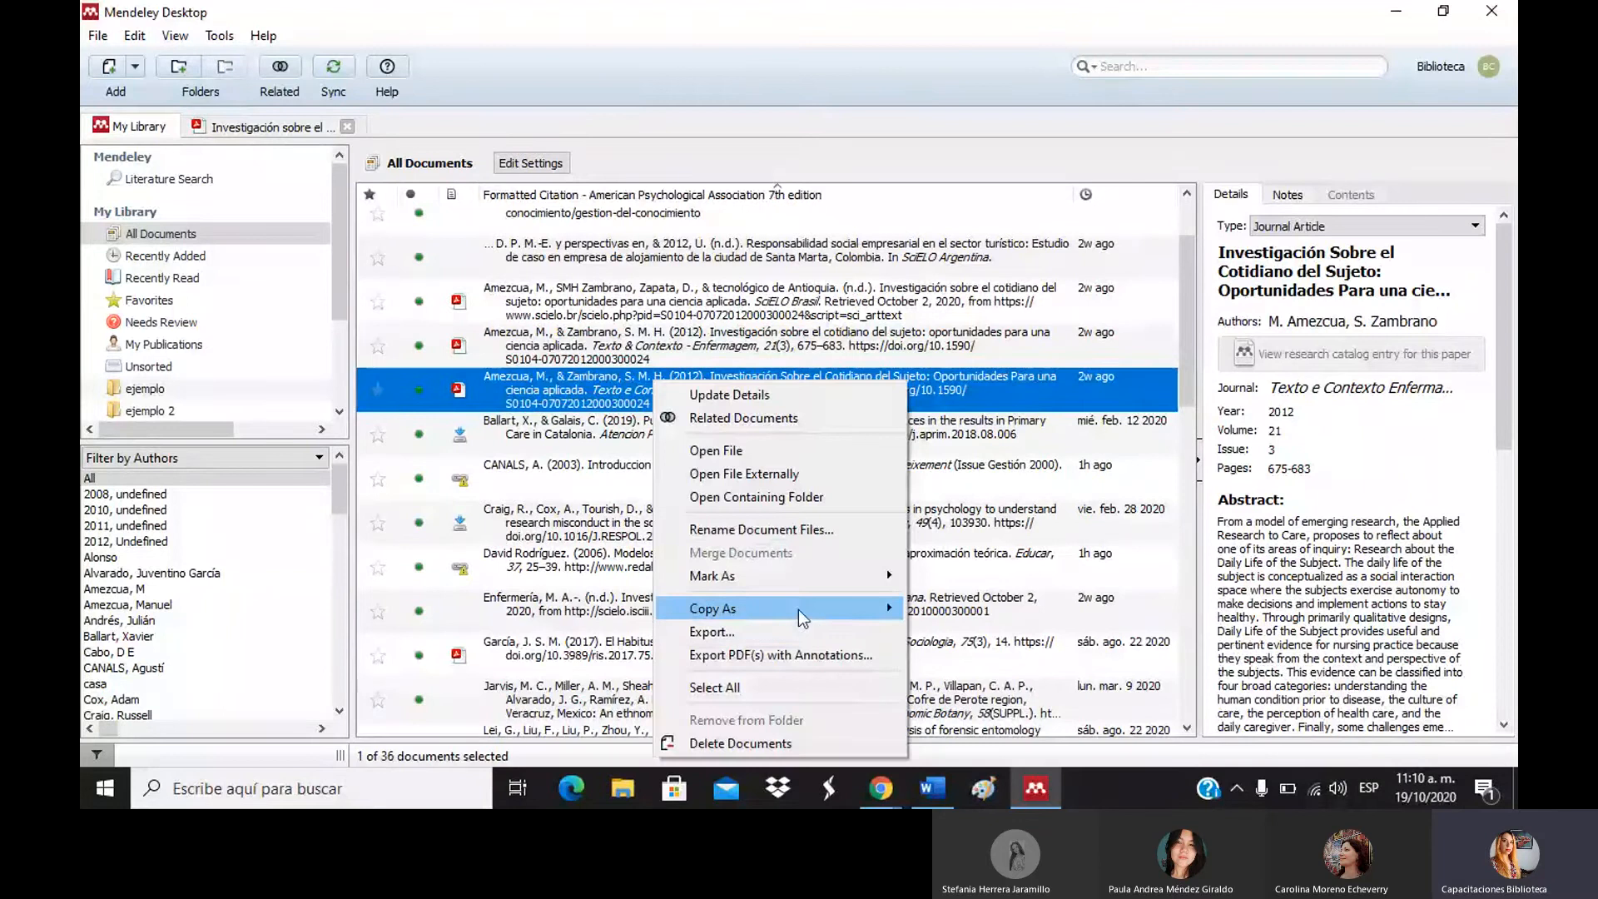
{"action": "mouse_move", "coordinate": [797, 609]}
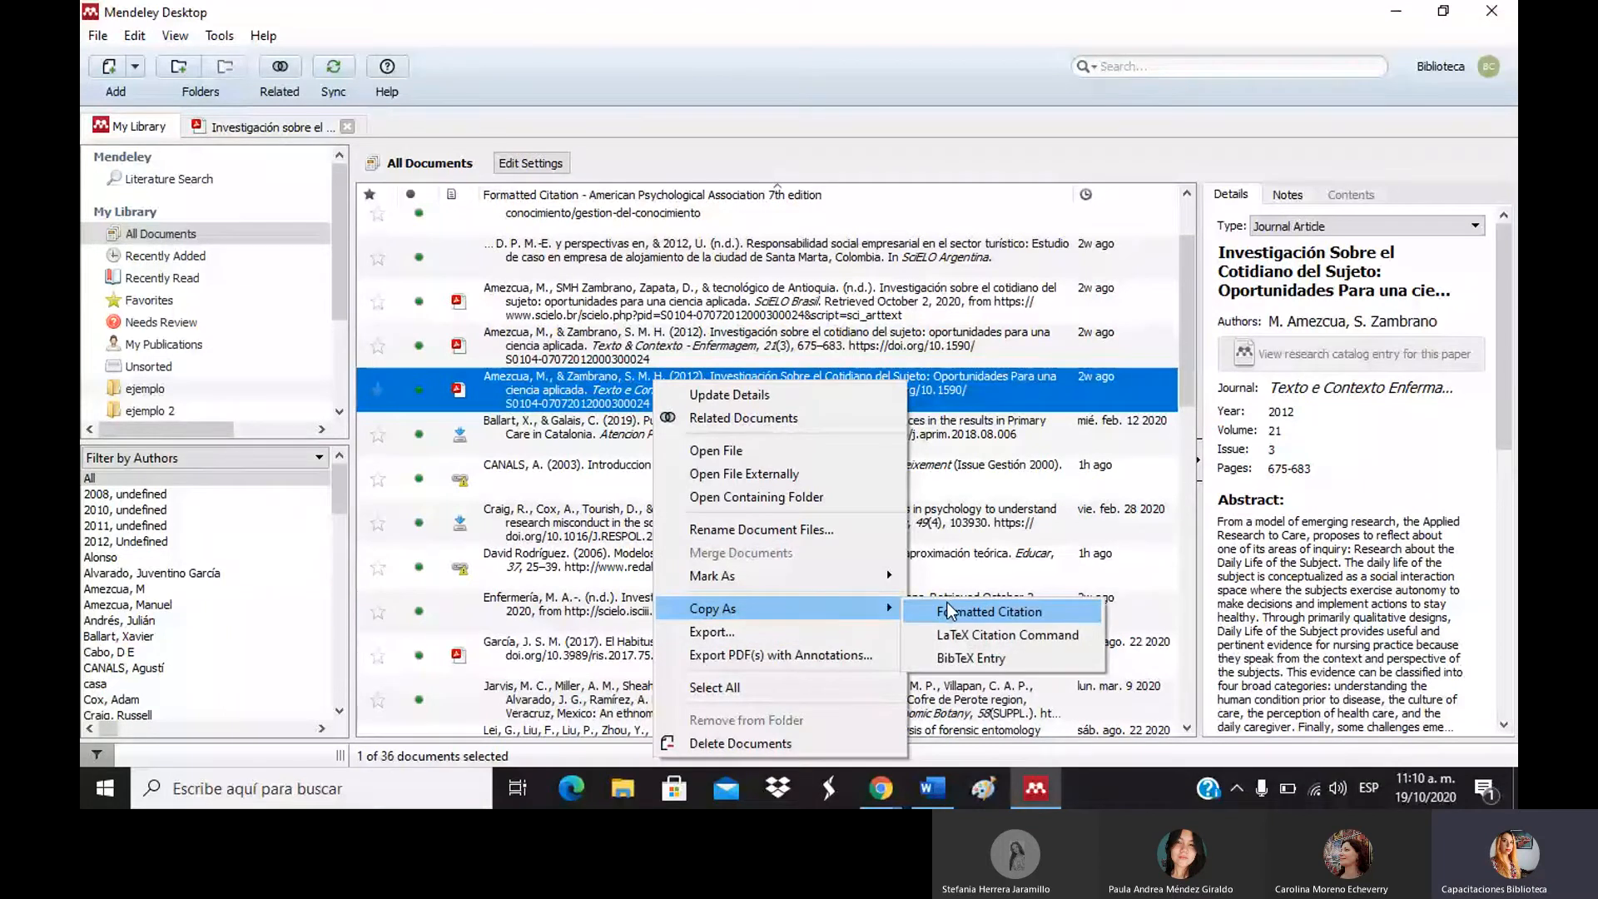
{"action": "left_click", "coordinate": [947, 610]}
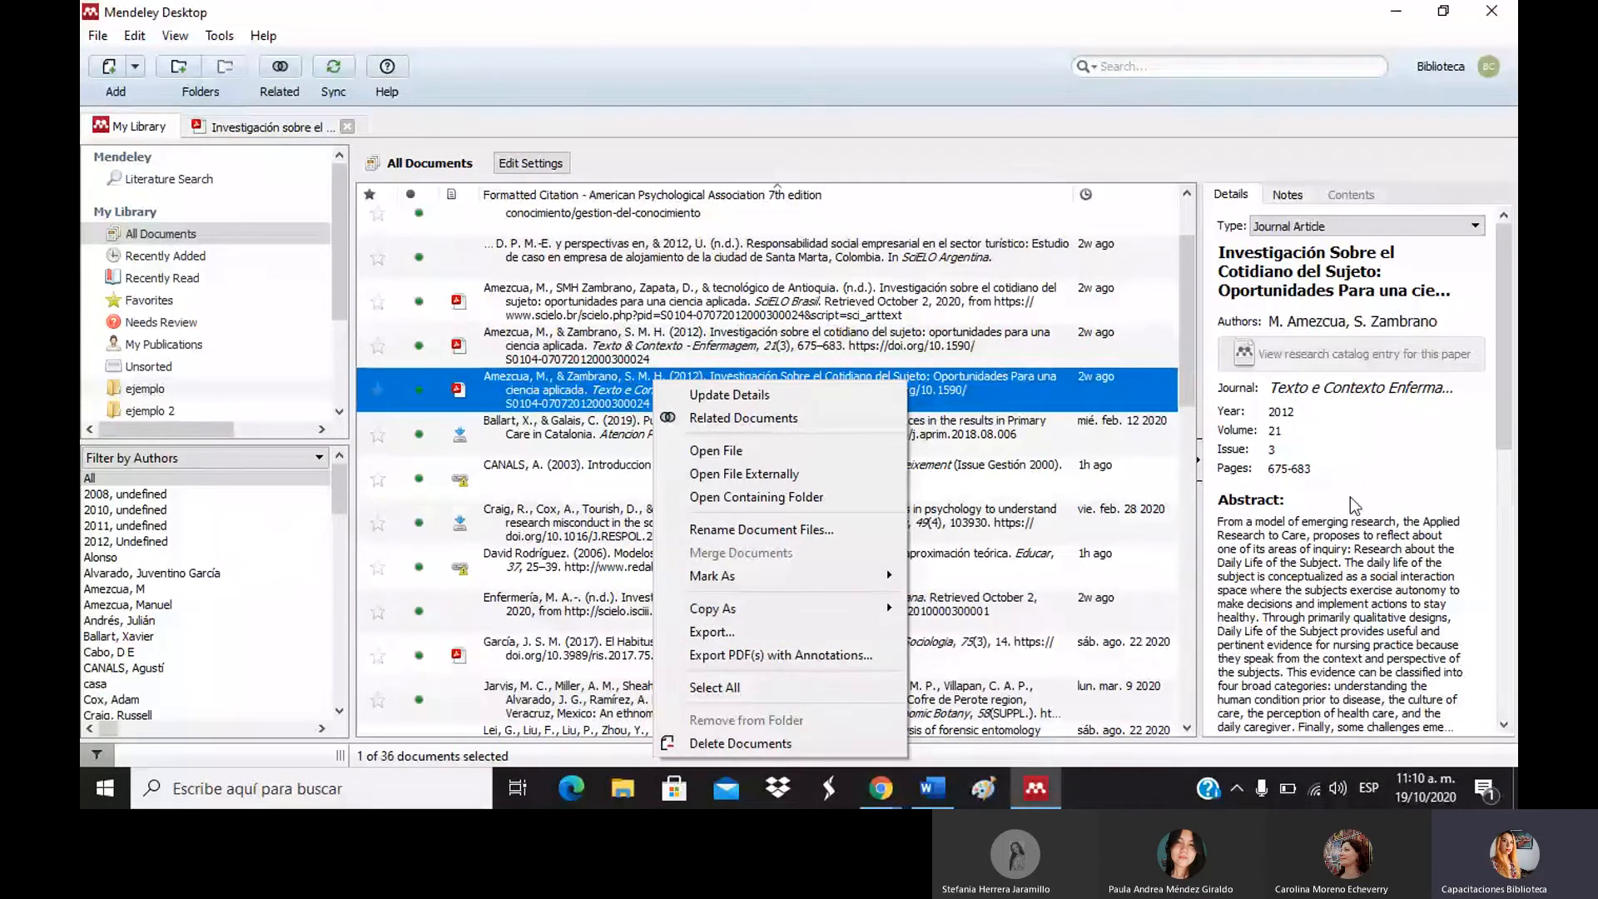
{"action": "left_click", "coordinate": [1507, 333]}
{"action": "left_click", "coordinate": [1504, 327]}
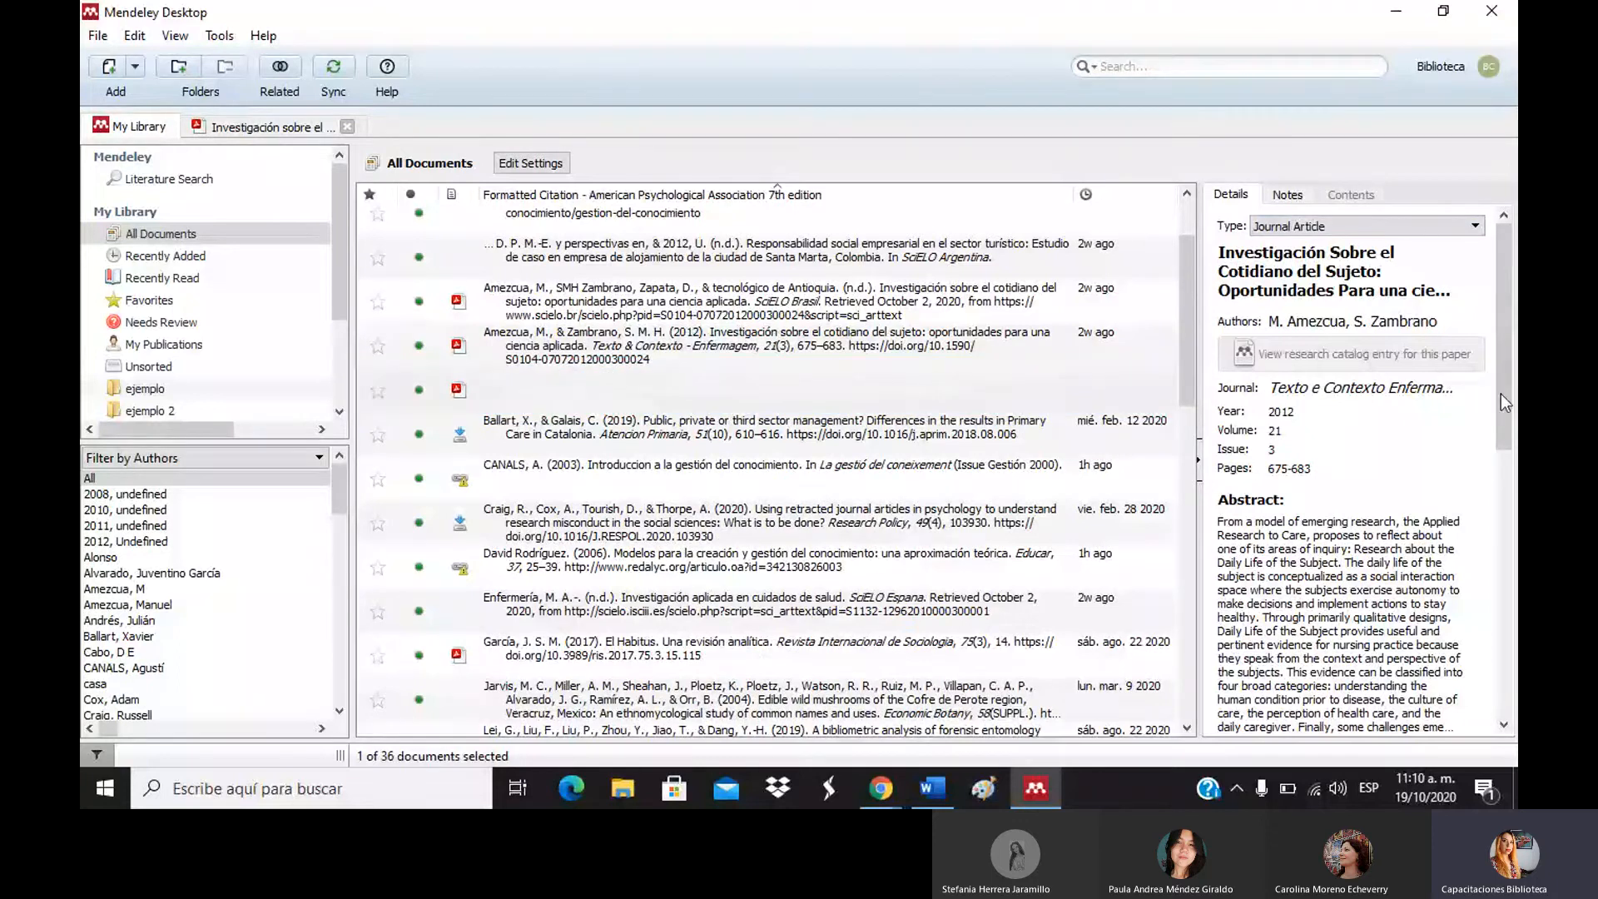
{"action": "left_click_drag", "start_coordinate": [1501, 393], "coordinate": [1500, 664]}
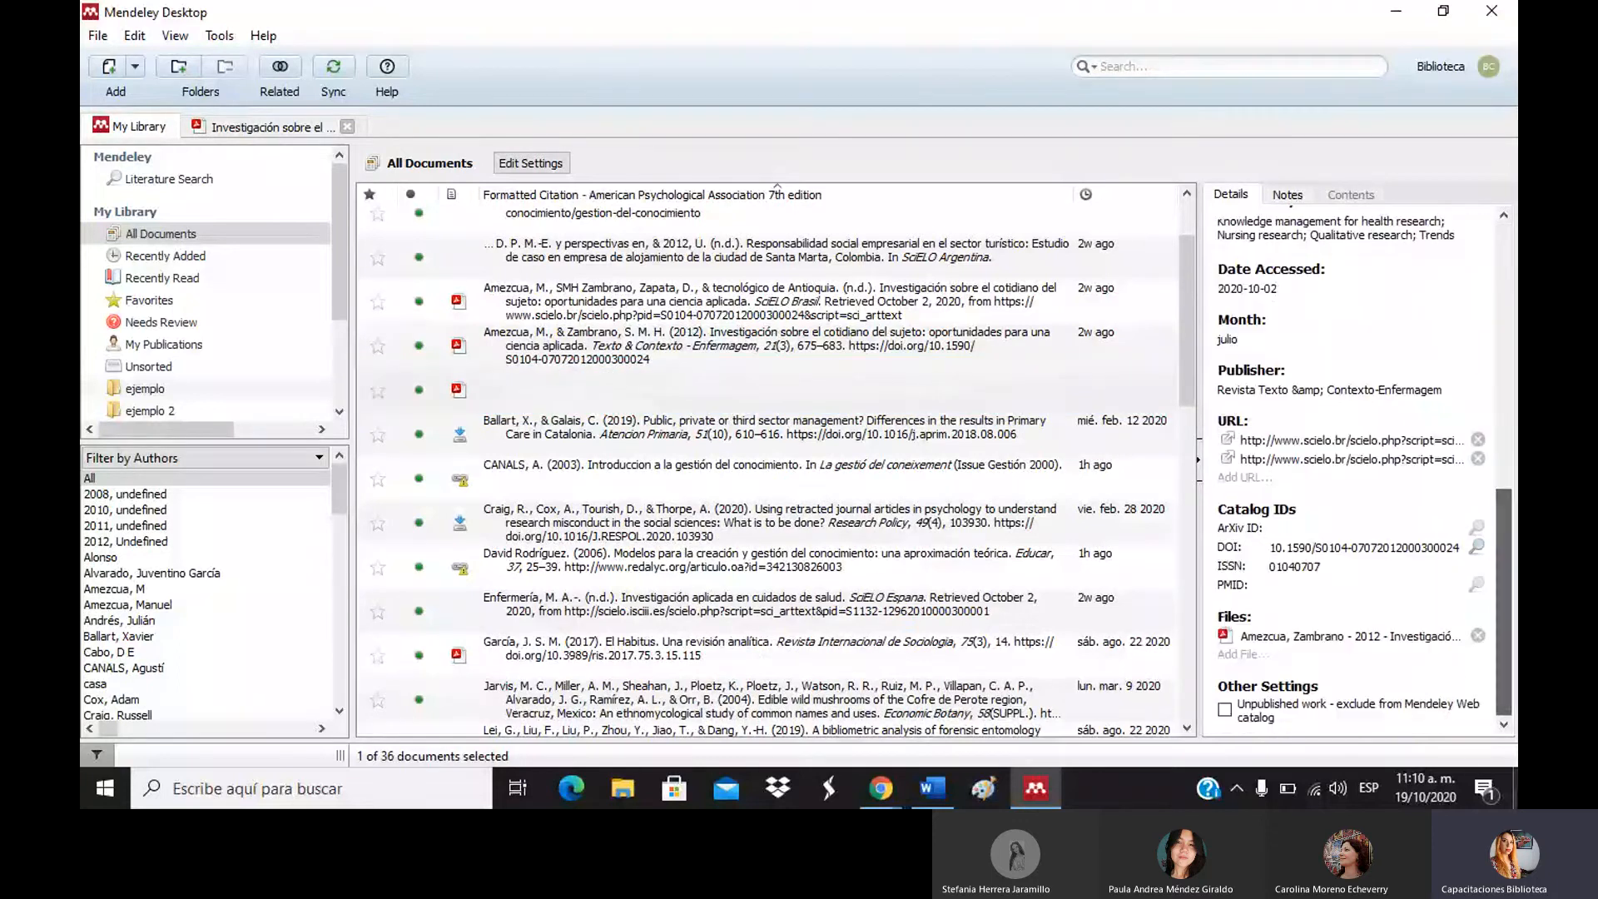
Open the Amezcua & Zambrano 2012 PDF from Files, page through it, and return to the library.
{"action": "left_click", "coordinate": [1305, 643]}
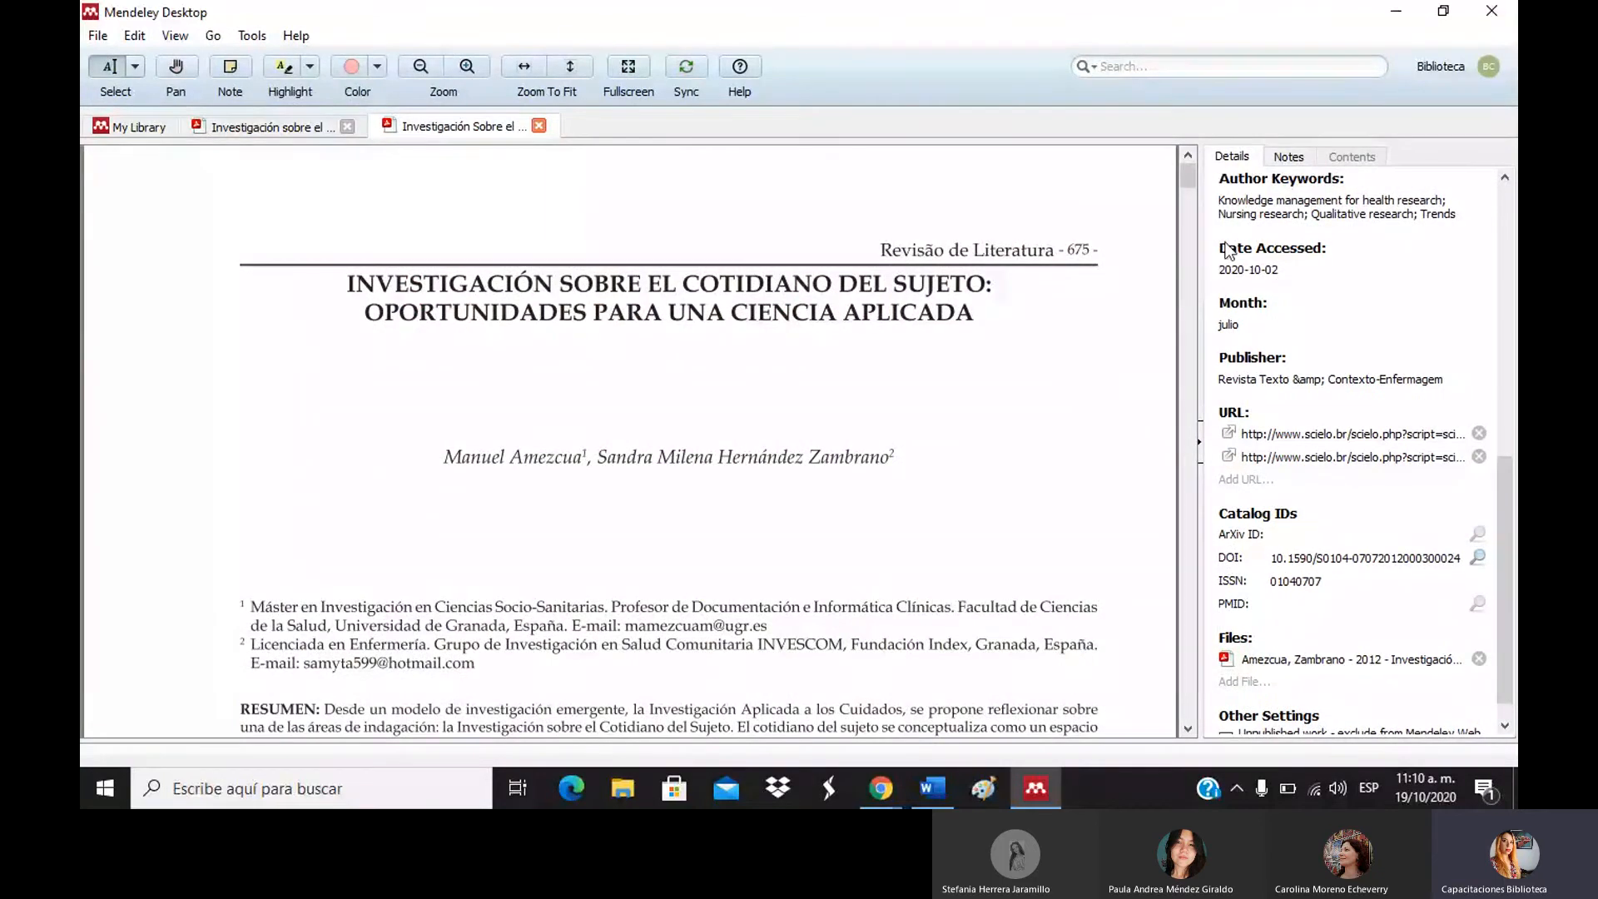
{"action": "scroll", "coordinate": [1195, 228], "scroll_direction": "down", "scroll_amount": 7}
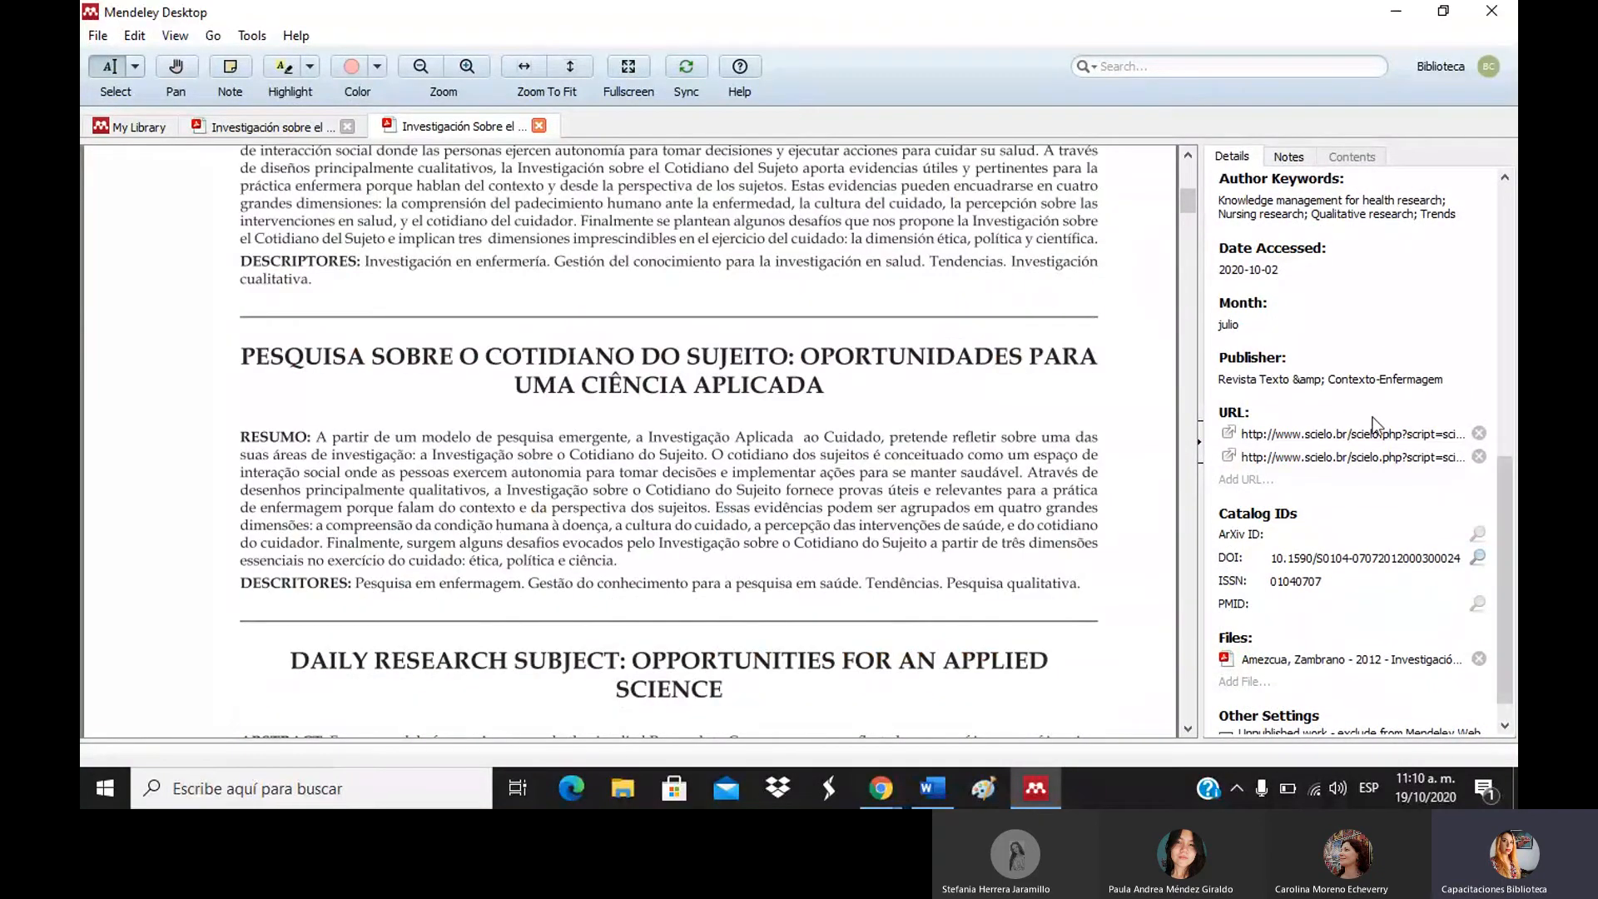
{"action": "scroll", "coordinate": [1195, 547], "scroll_direction": "down", "scroll_amount": 5}
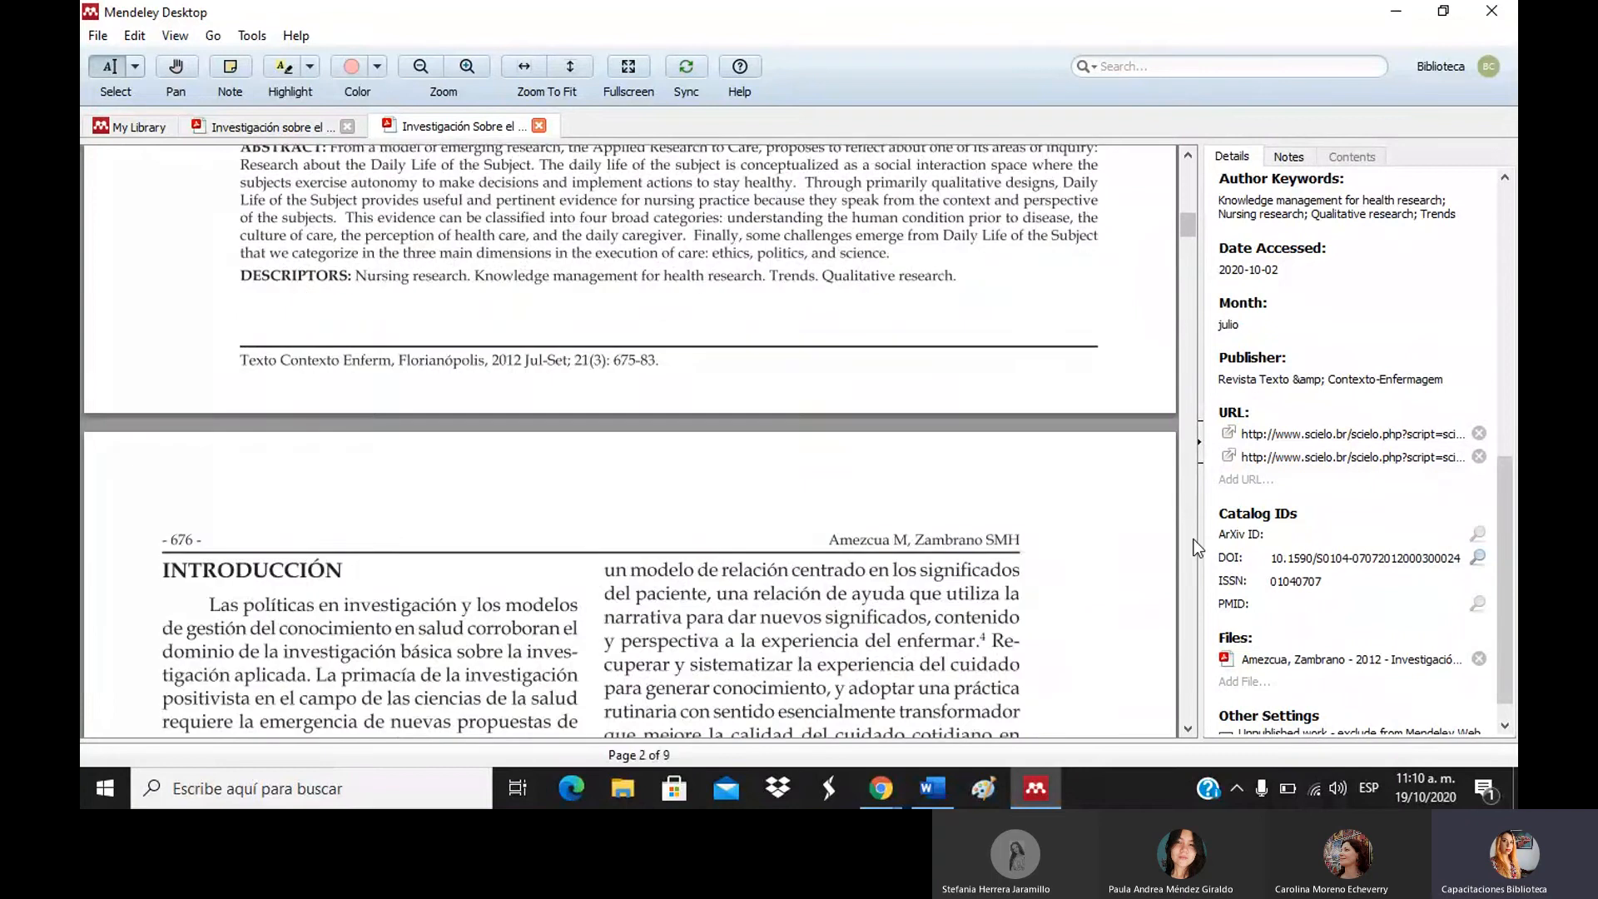
{"action": "scroll", "coordinate": [1195, 547], "scroll_direction": "down", "scroll_amount": 5}
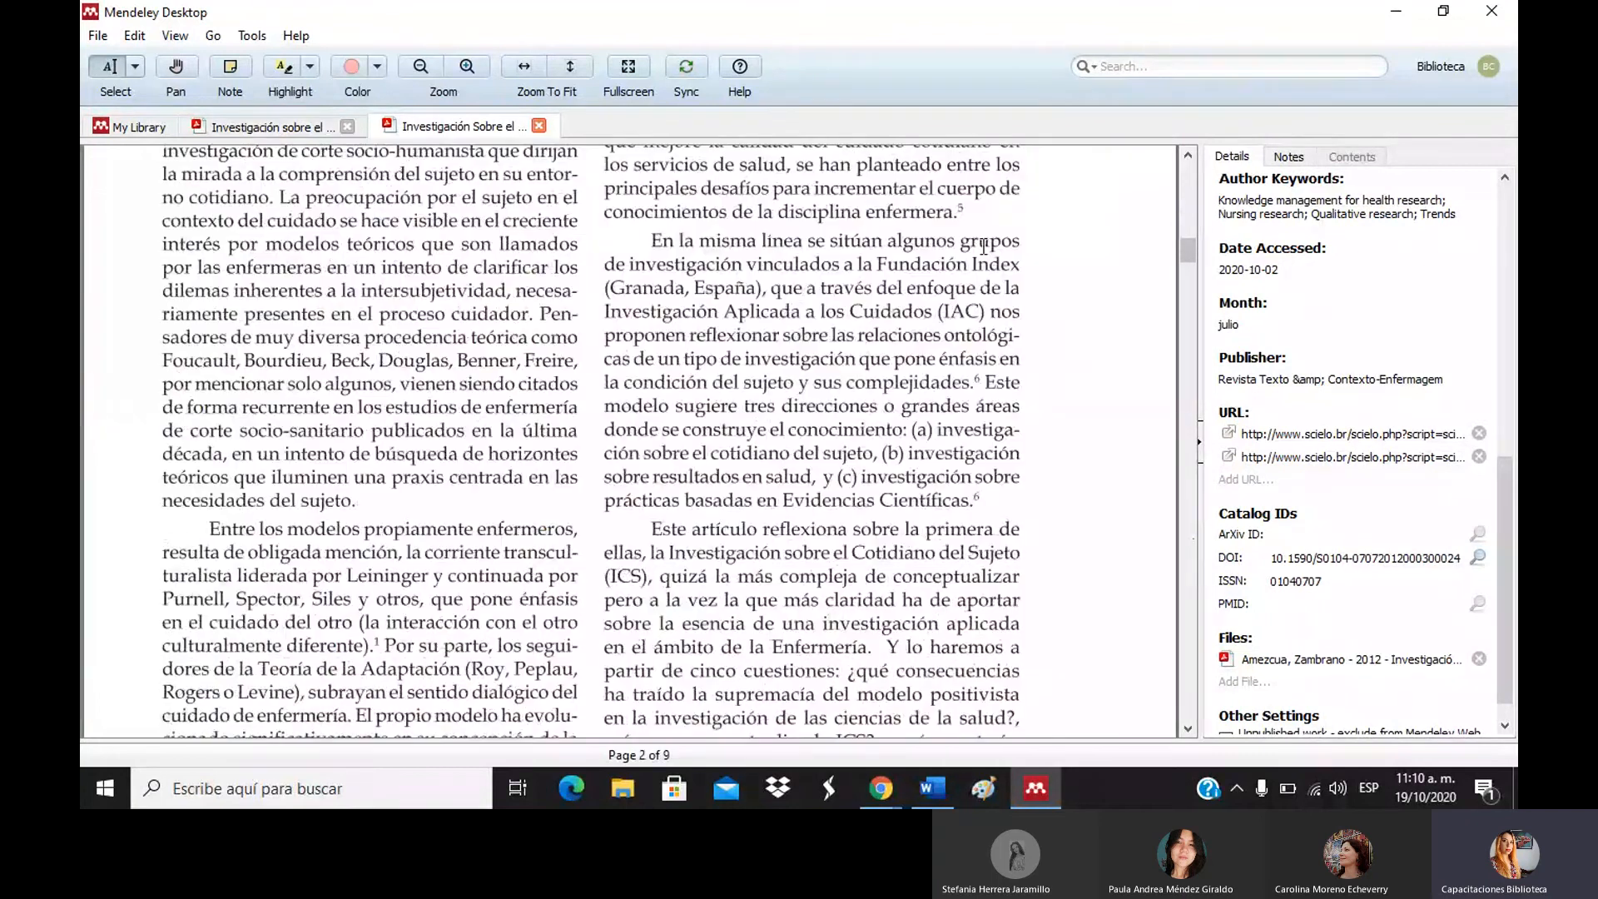
{"action": "left_click", "coordinate": [1191, 172]}
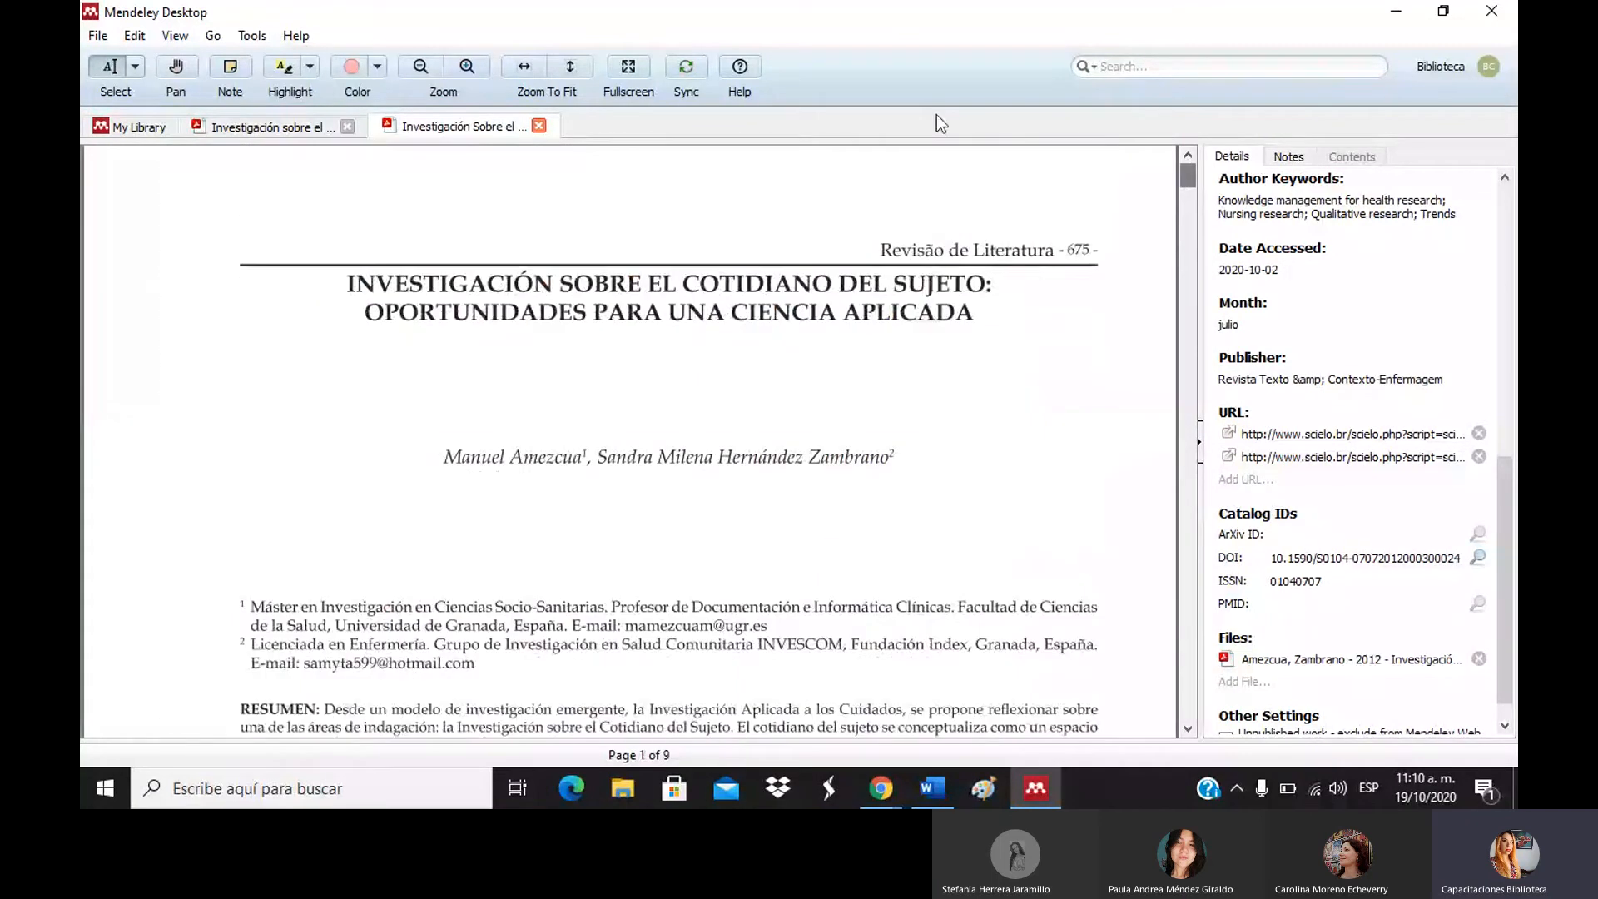
{"action": "left_click", "coordinate": [136, 138]}
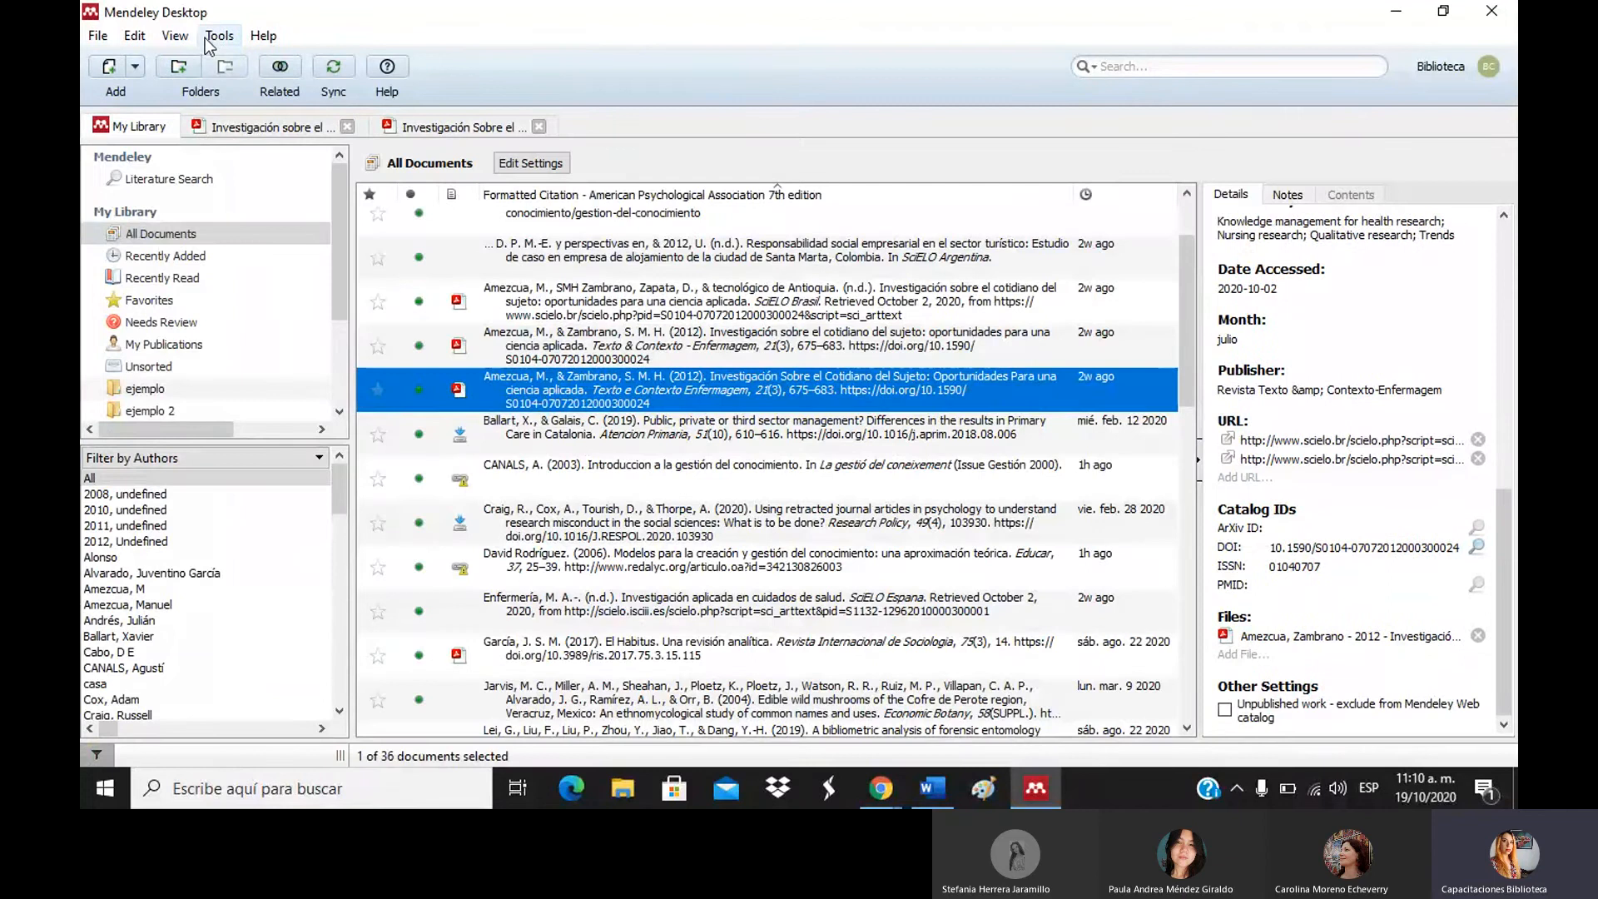
Open the Tools menu listing Uninstall MS Word Plugin, Check for Duplicates and Options.
{"action": "left_click", "coordinate": [218, 36]}
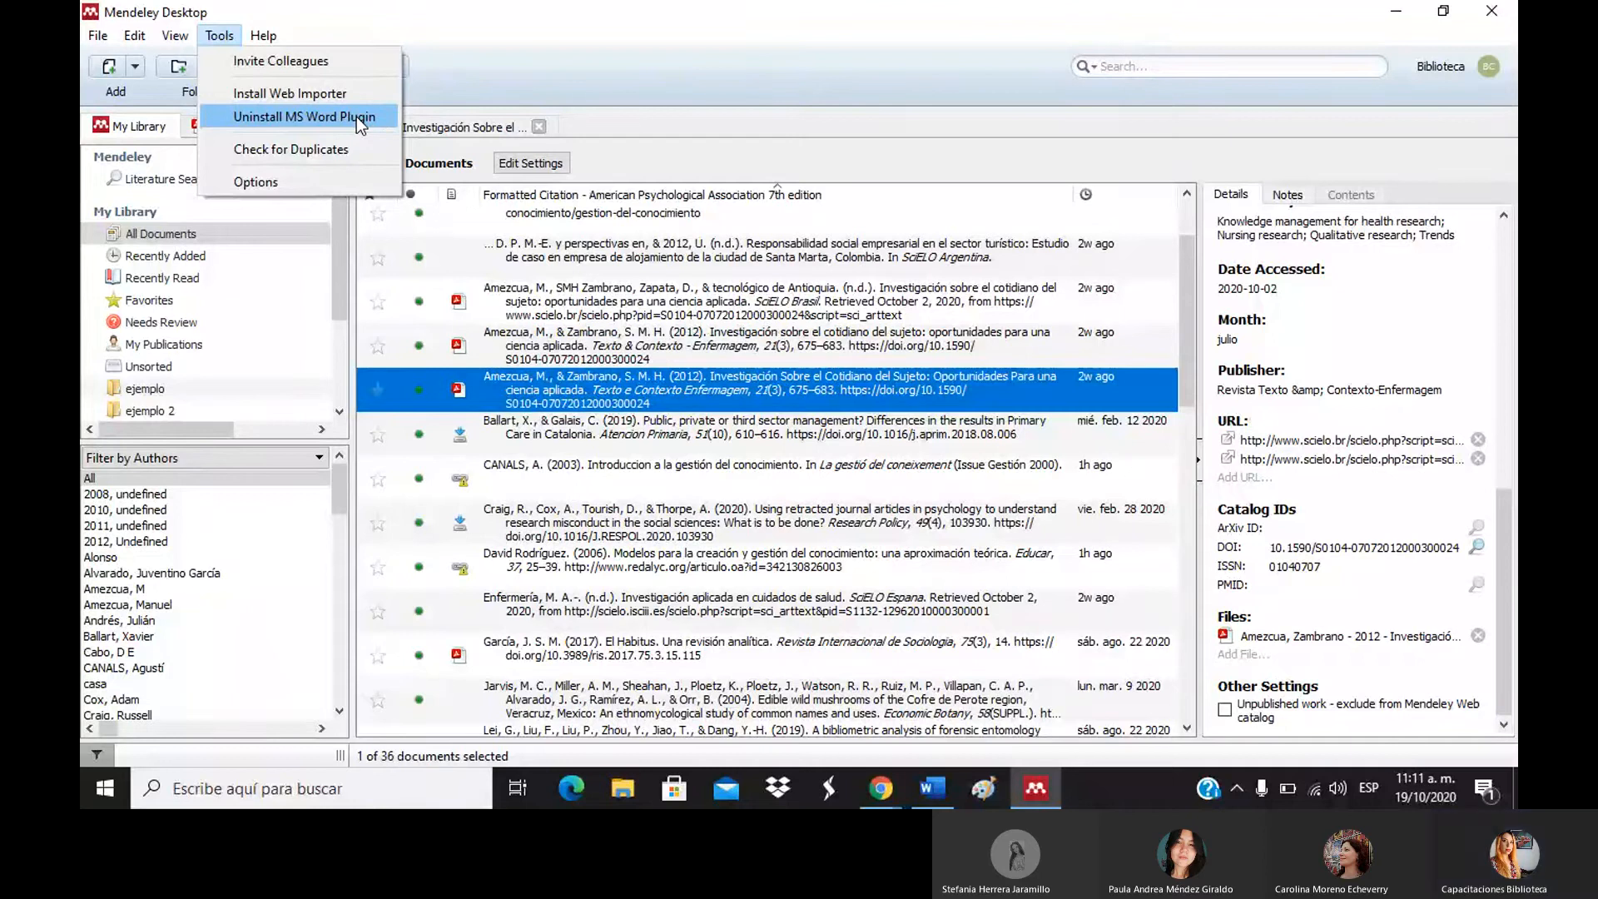
Add blank lines below the Murillo reference until Documento1 gets an empty second page.
{"action": "left_click", "coordinate": [941, 787]}
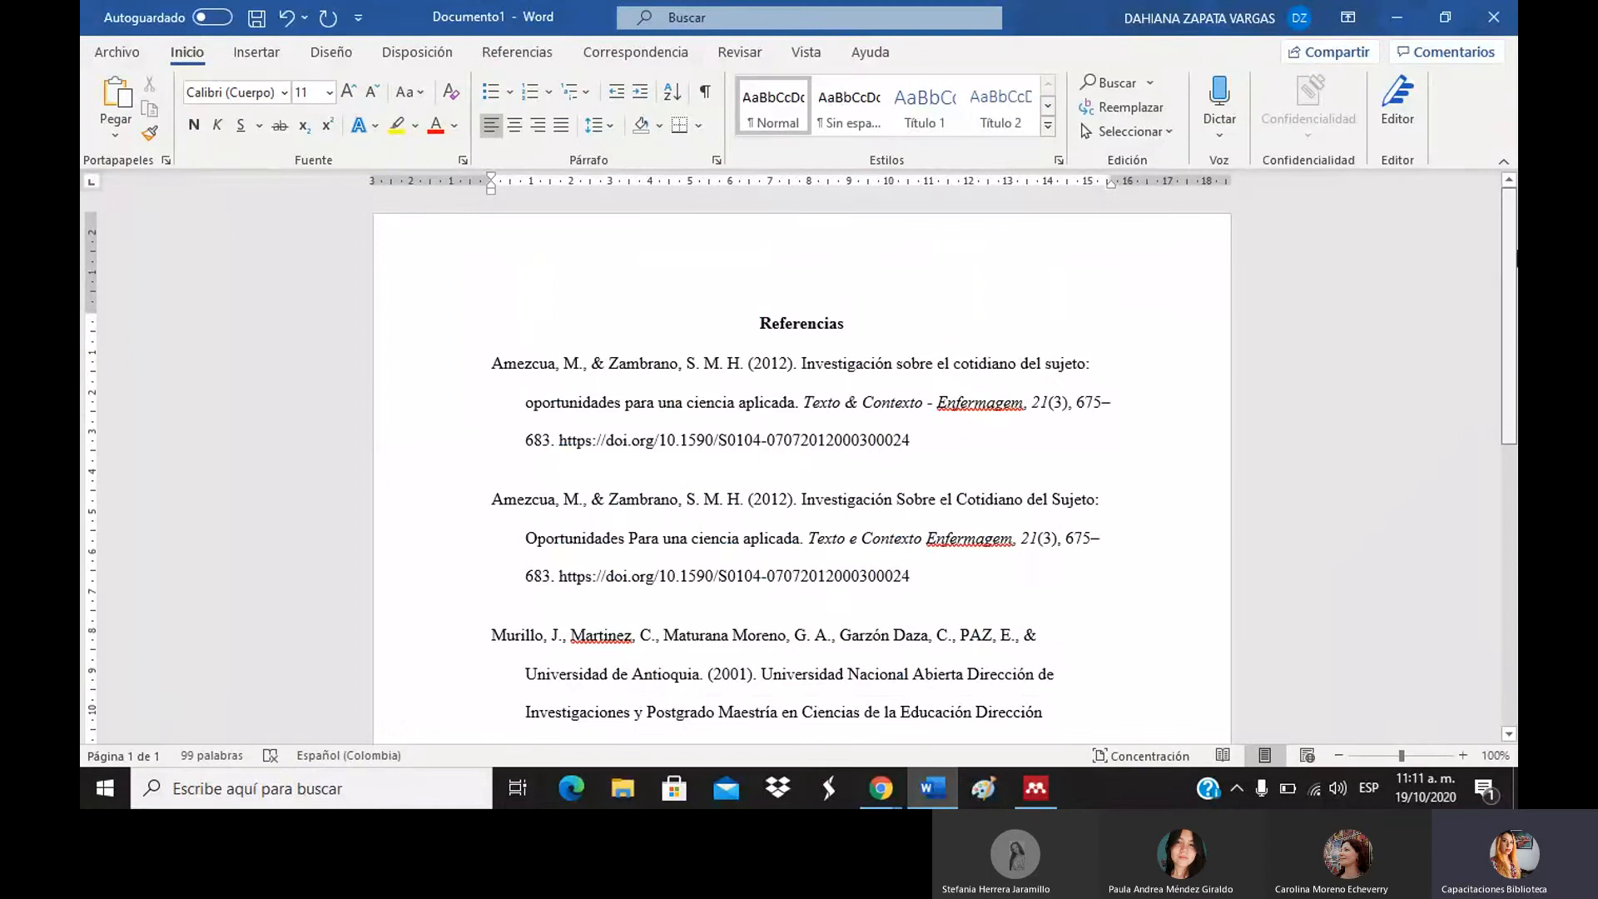
{"action": "scroll", "coordinate": [802, 466], "scroll_direction": "down", "scroll_amount": 5}
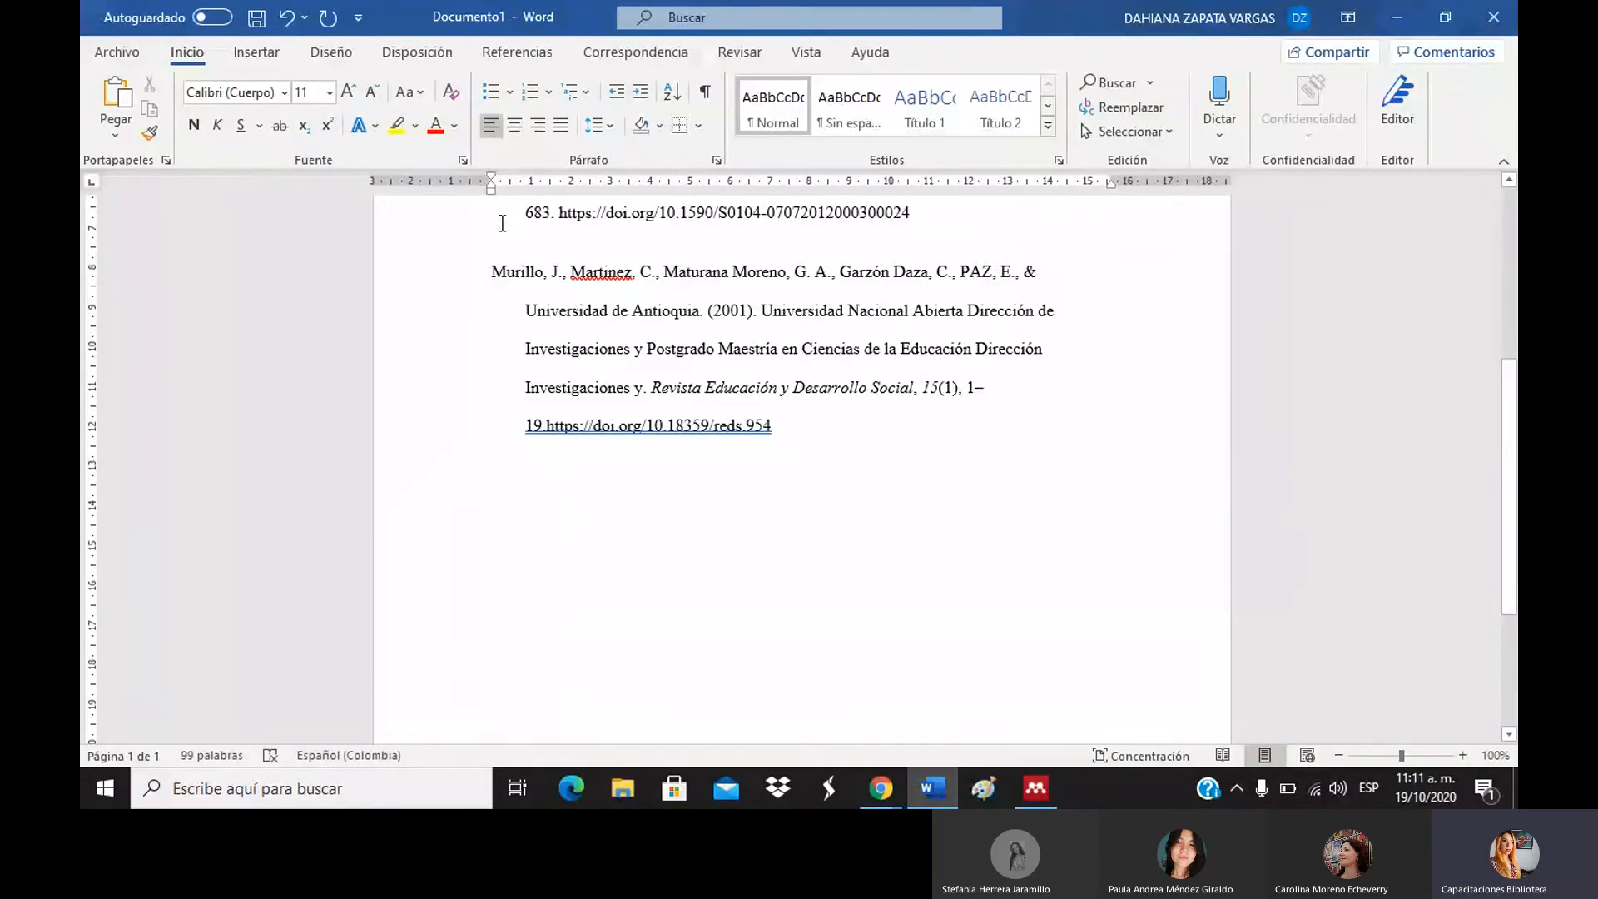
{"action": "left_click", "coordinate": [528, 52]}
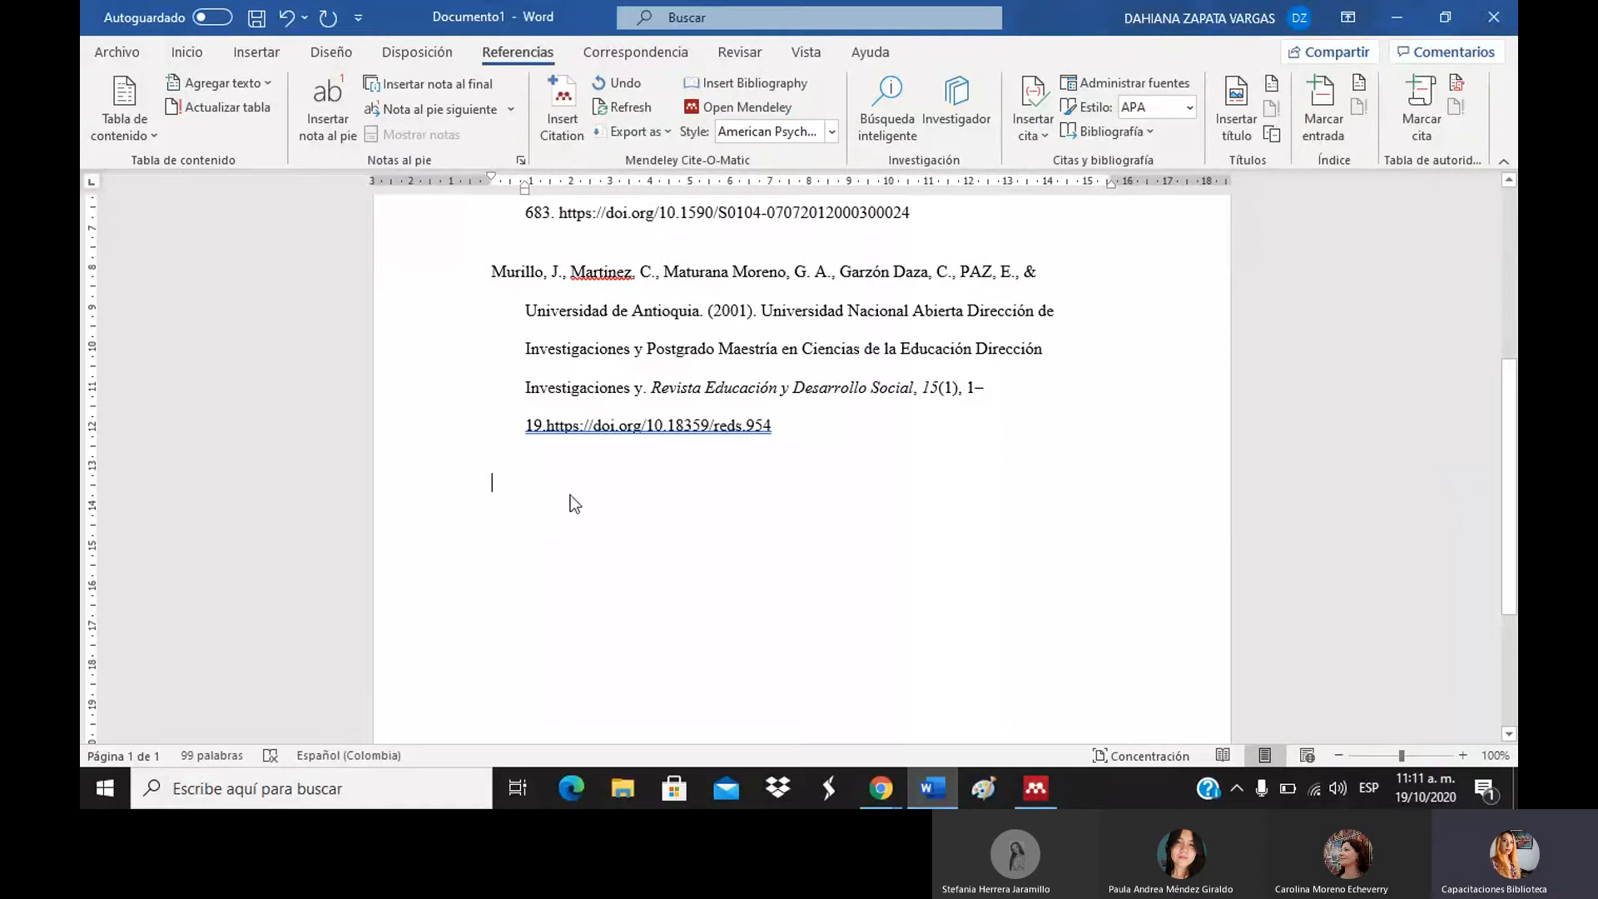
{"action": "key", "text": "Return"}
{"action": "key", "text": "Return"}
{"action": "key", "text": "Return"}
{"action": "key", "text": "Return"}
{"action": "key", "text": "Return"}
{"action": "left_click_drag", "start_coordinate": [1514, 546], "coordinate": [1441, 747]}
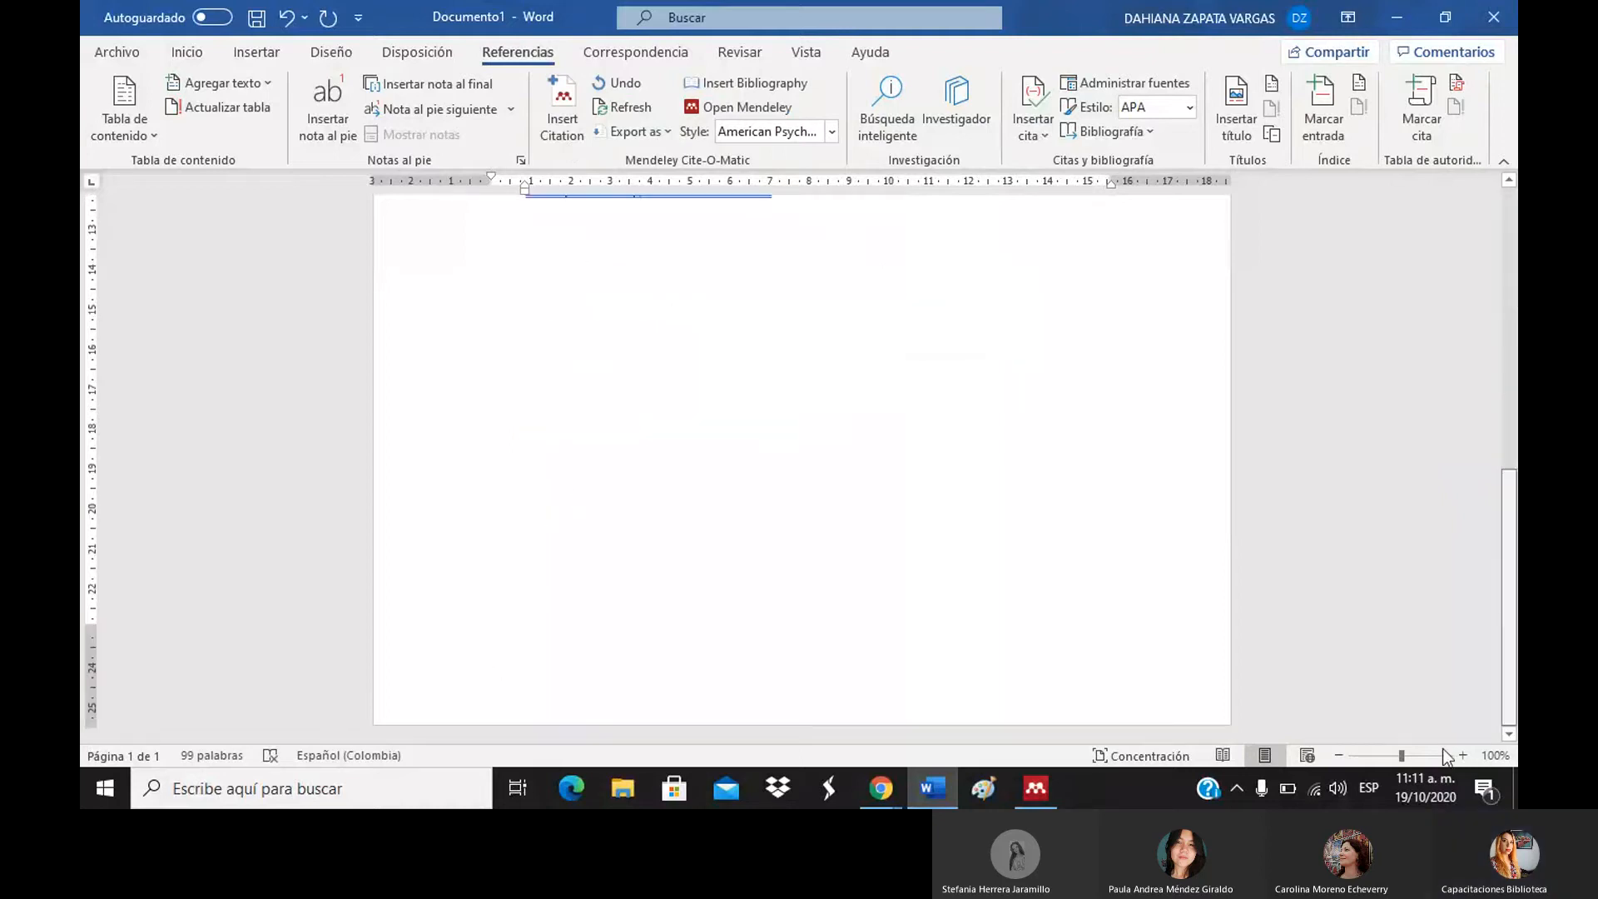
{"action": "key", "text": "Return"}
{"action": "key", "text": "Return"}
{"action": "key", "text": "Return"}
{"action": "key", "text": "Return"}
{"action": "key", "text": "Return"}
{"action": "key", "text": "Return"}
{"action": "key", "text": "Return"}
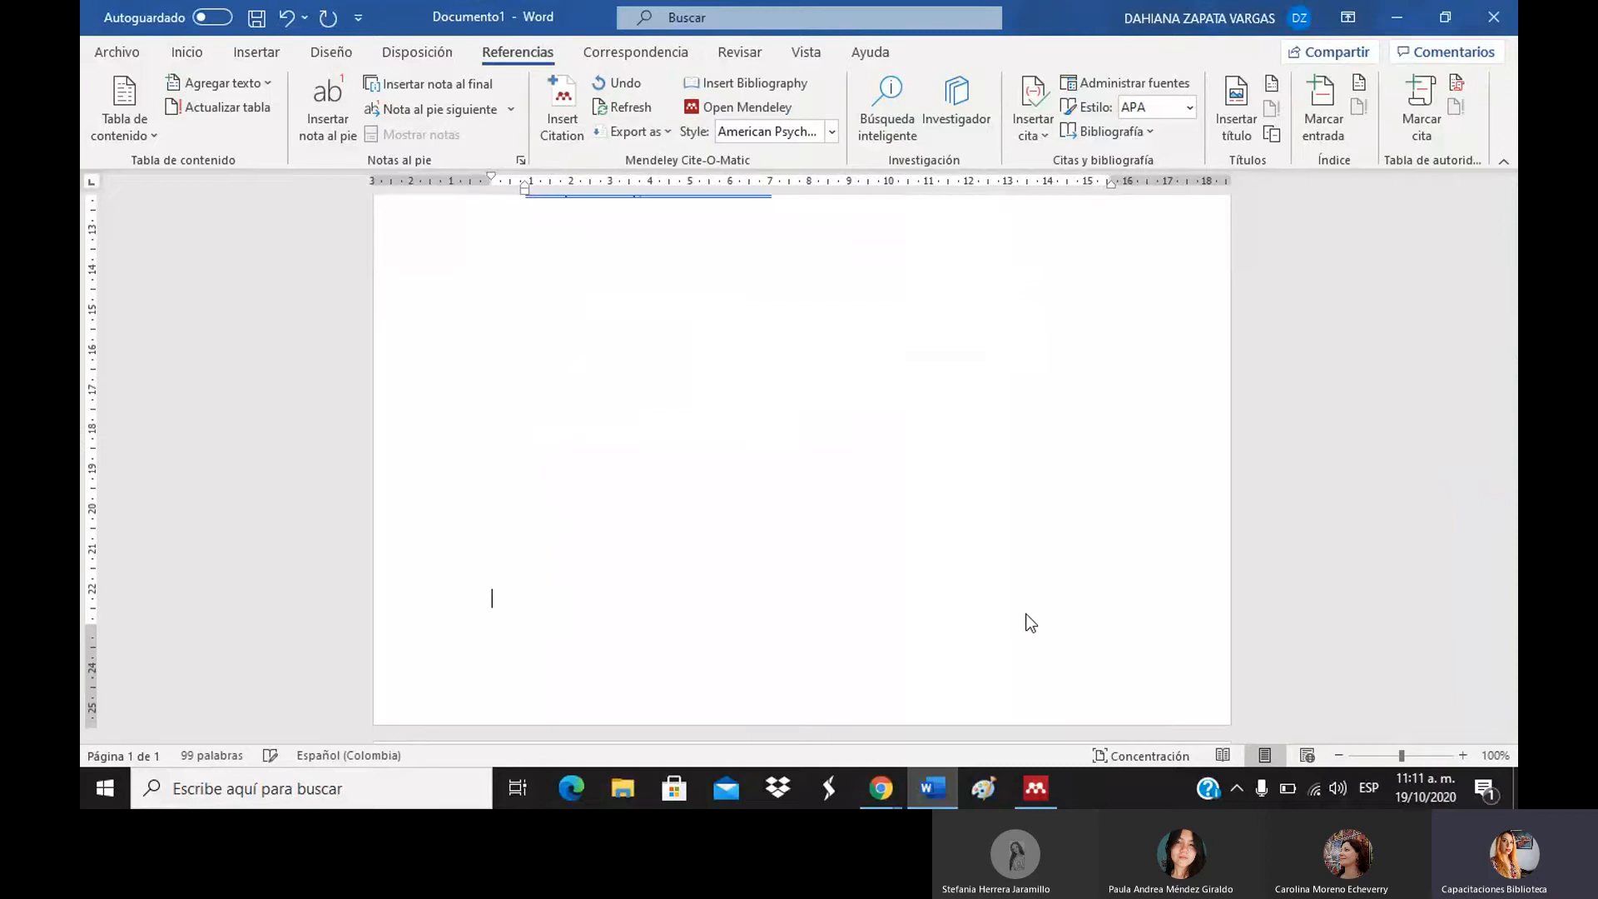
{"action": "left_click_drag", "start_coordinate": [1515, 458], "coordinate": [1514, 507]}
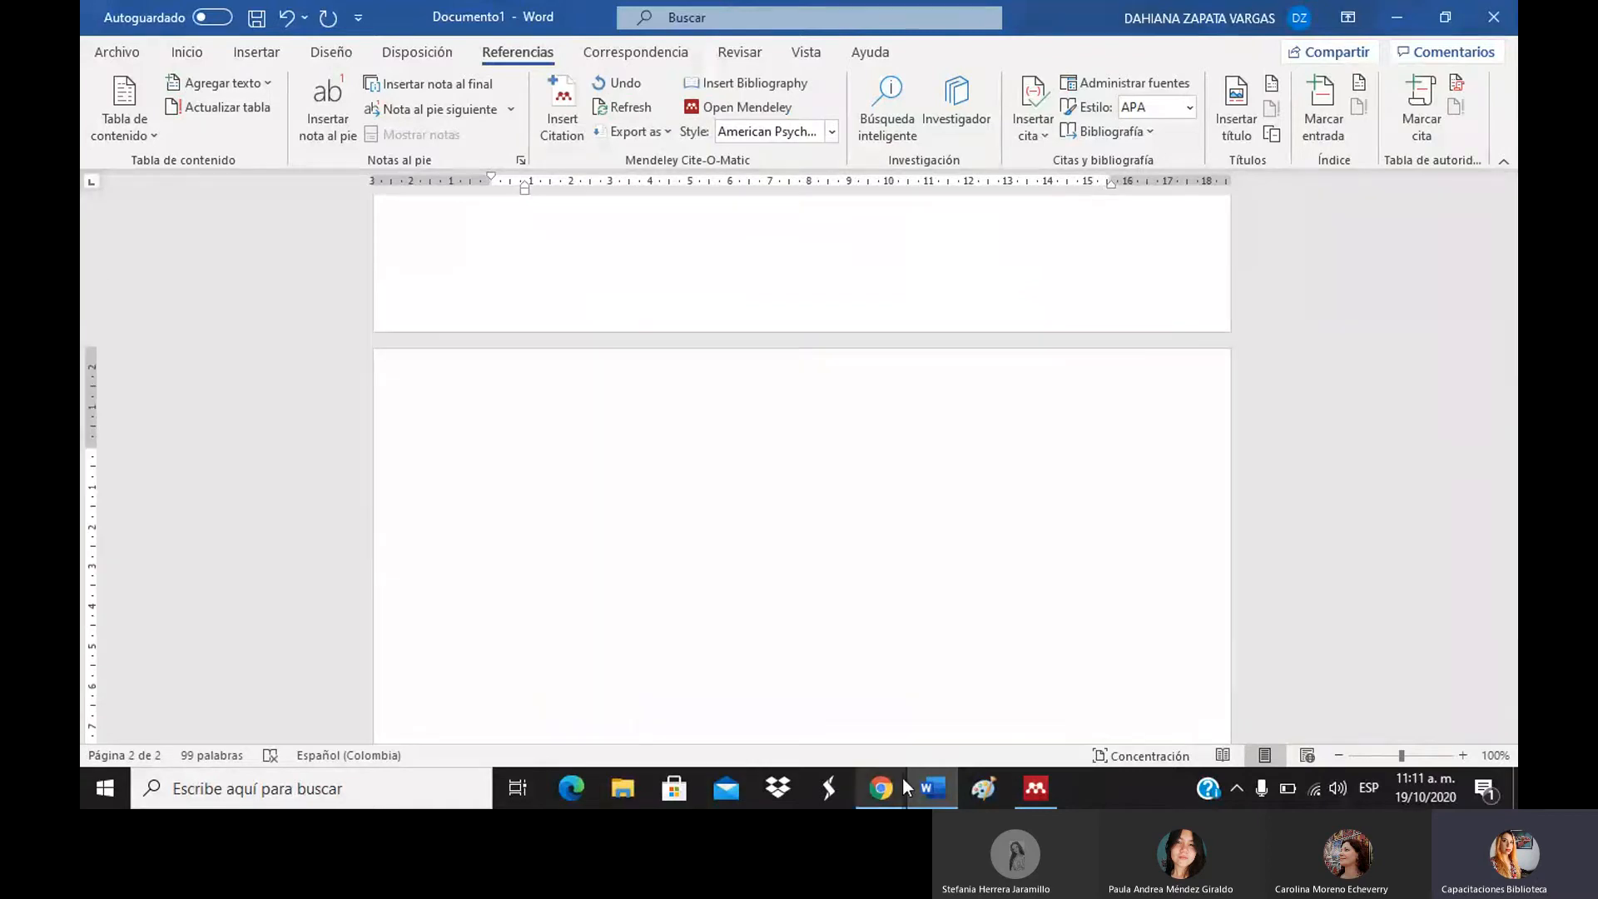
{"action": "mouse_move", "coordinate": [902, 777]}
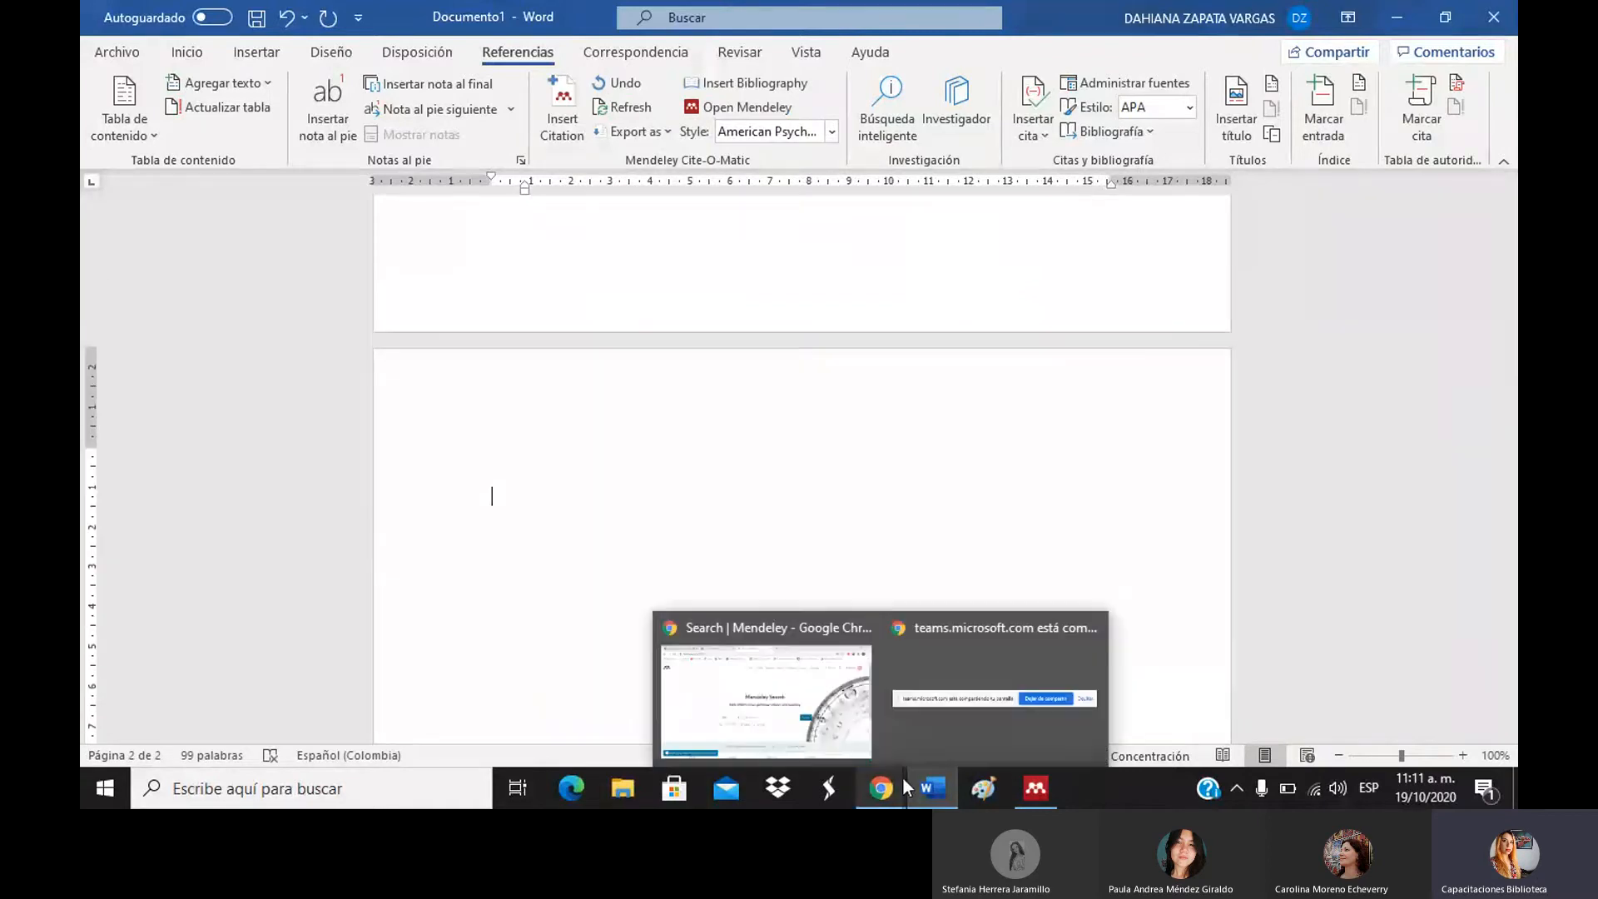
In the Amezcua & Zambrano PDF, select the page-2 passage 'donde se construye el conocimiento' to 'Evidencias Científicas'.
{"action": "left_click", "coordinate": [1055, 787]}
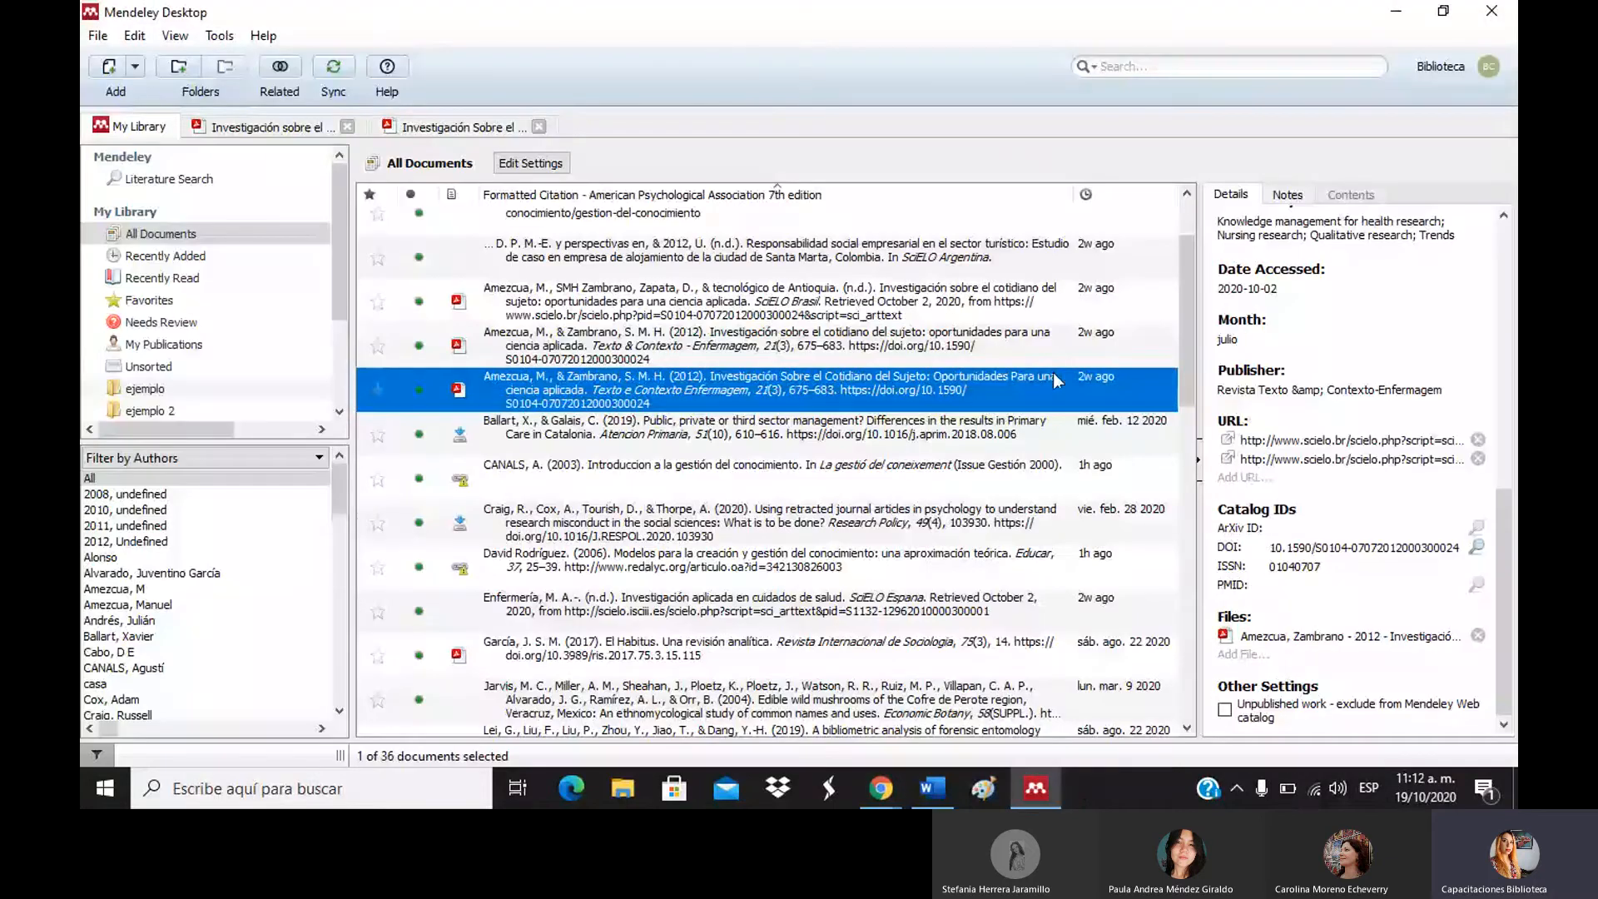
{"action": "left_click", "coordinate": [426, 127]}
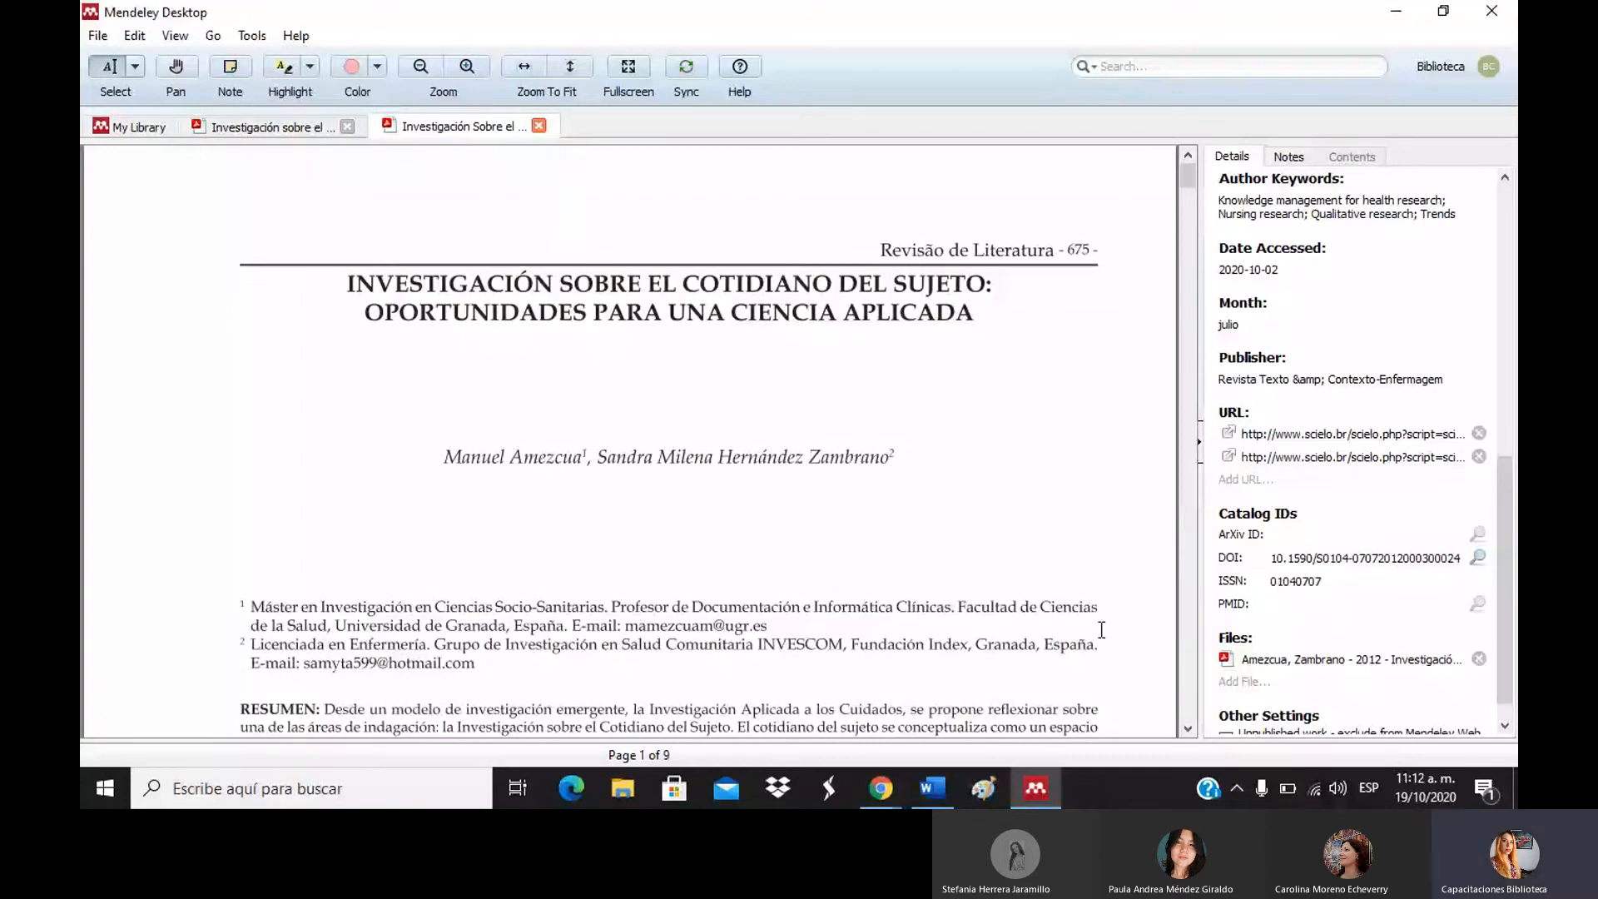
{"action": "left_click", "coordinate": [1186, 596]}
{"action": "scroll", "coordinate": [651, 519], "scroll_direction": "down", "scroll_amount": 10}
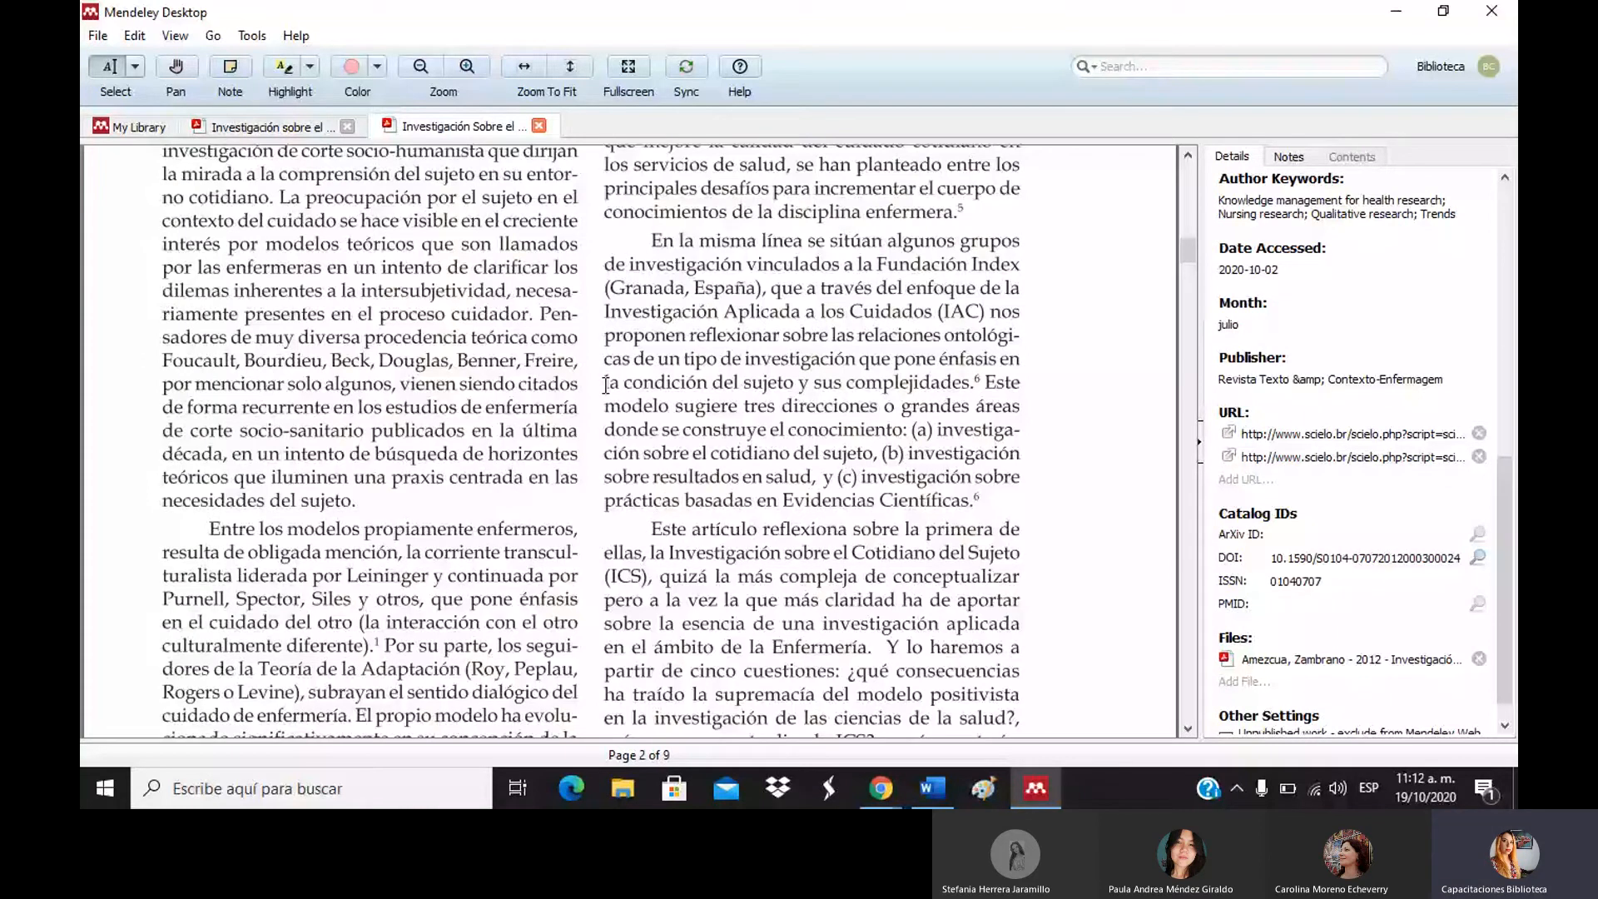
{"action": "left_click_drag", "start_coordinate": [605, 429], "coordinate": [970, 500]}
{"action": "key", "text": "ctrl+c"}
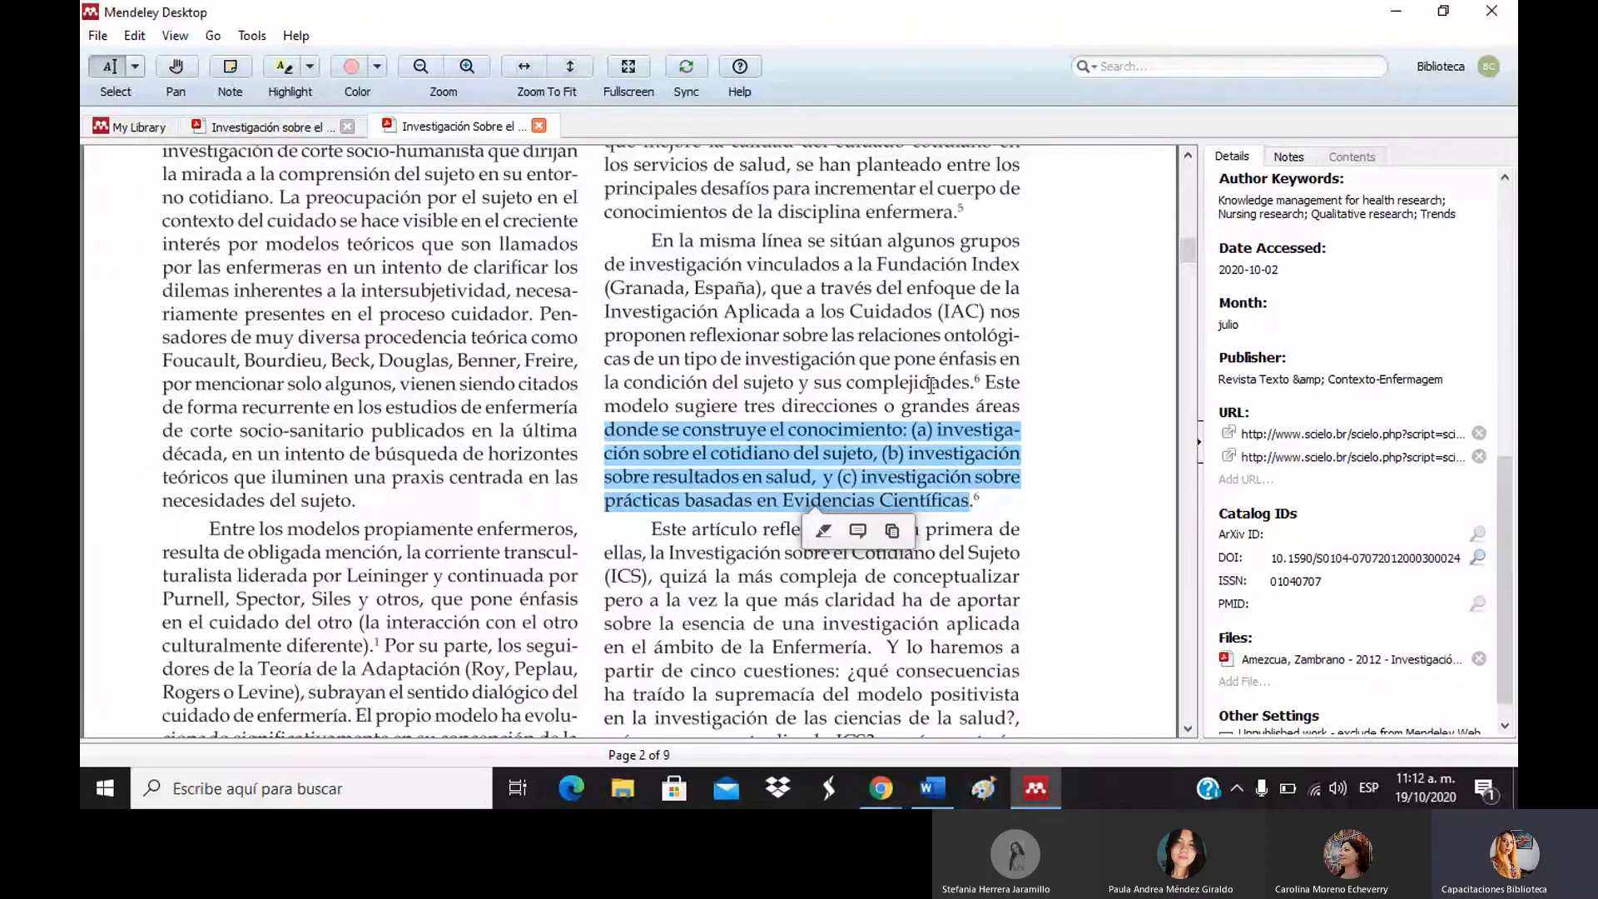
{"action": "left_click", "coordinate": [946, 790]}
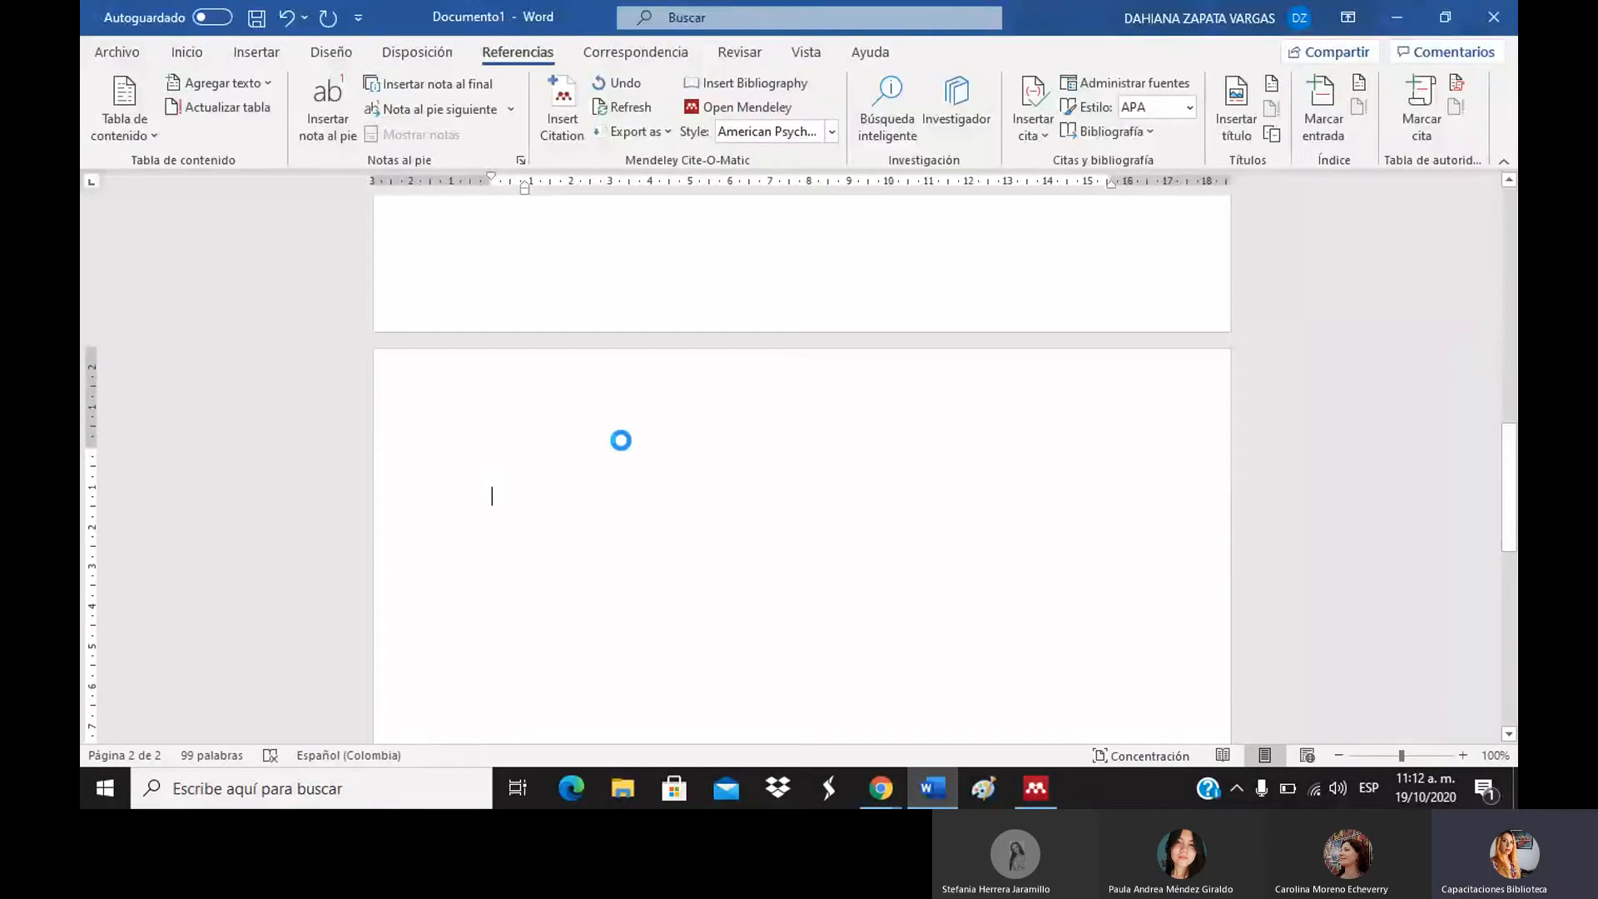
Paste the copied passage onto page 2, fix a line break, then delete it again.
{"action": "key", "text": "ctrl+v"}
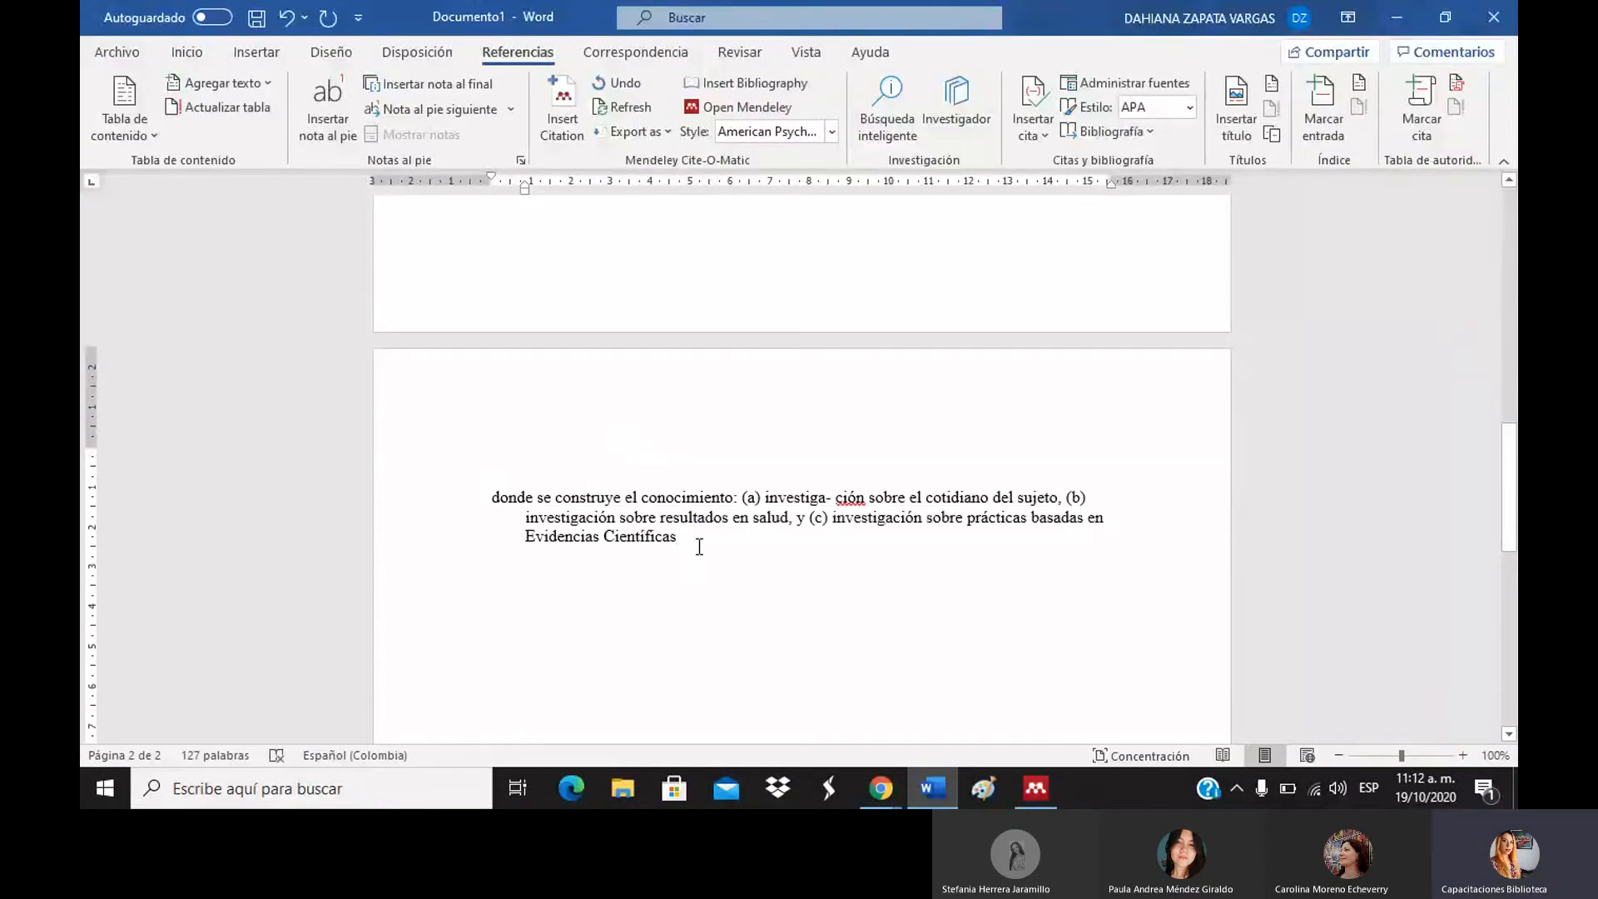
{"action": "left_click_drag", "start_coordinate": [699, 547], "coordinate": [496, 502]}
{"action": "key", "text": "ctrl+c"}
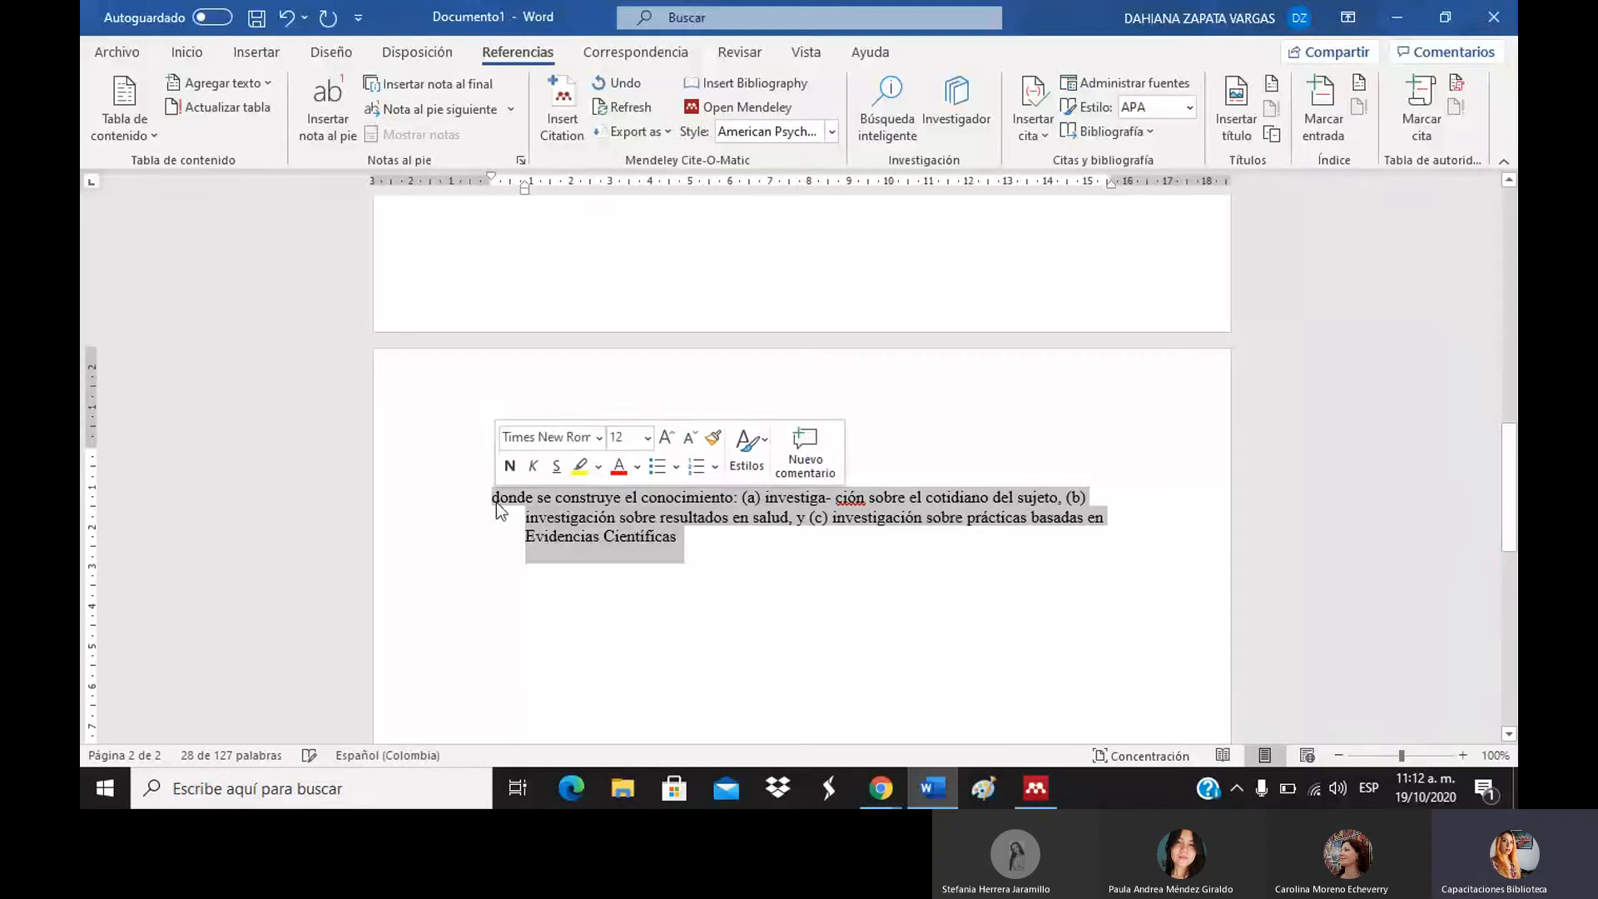
{"action": "left_click", "coordinate": [514, 523]}
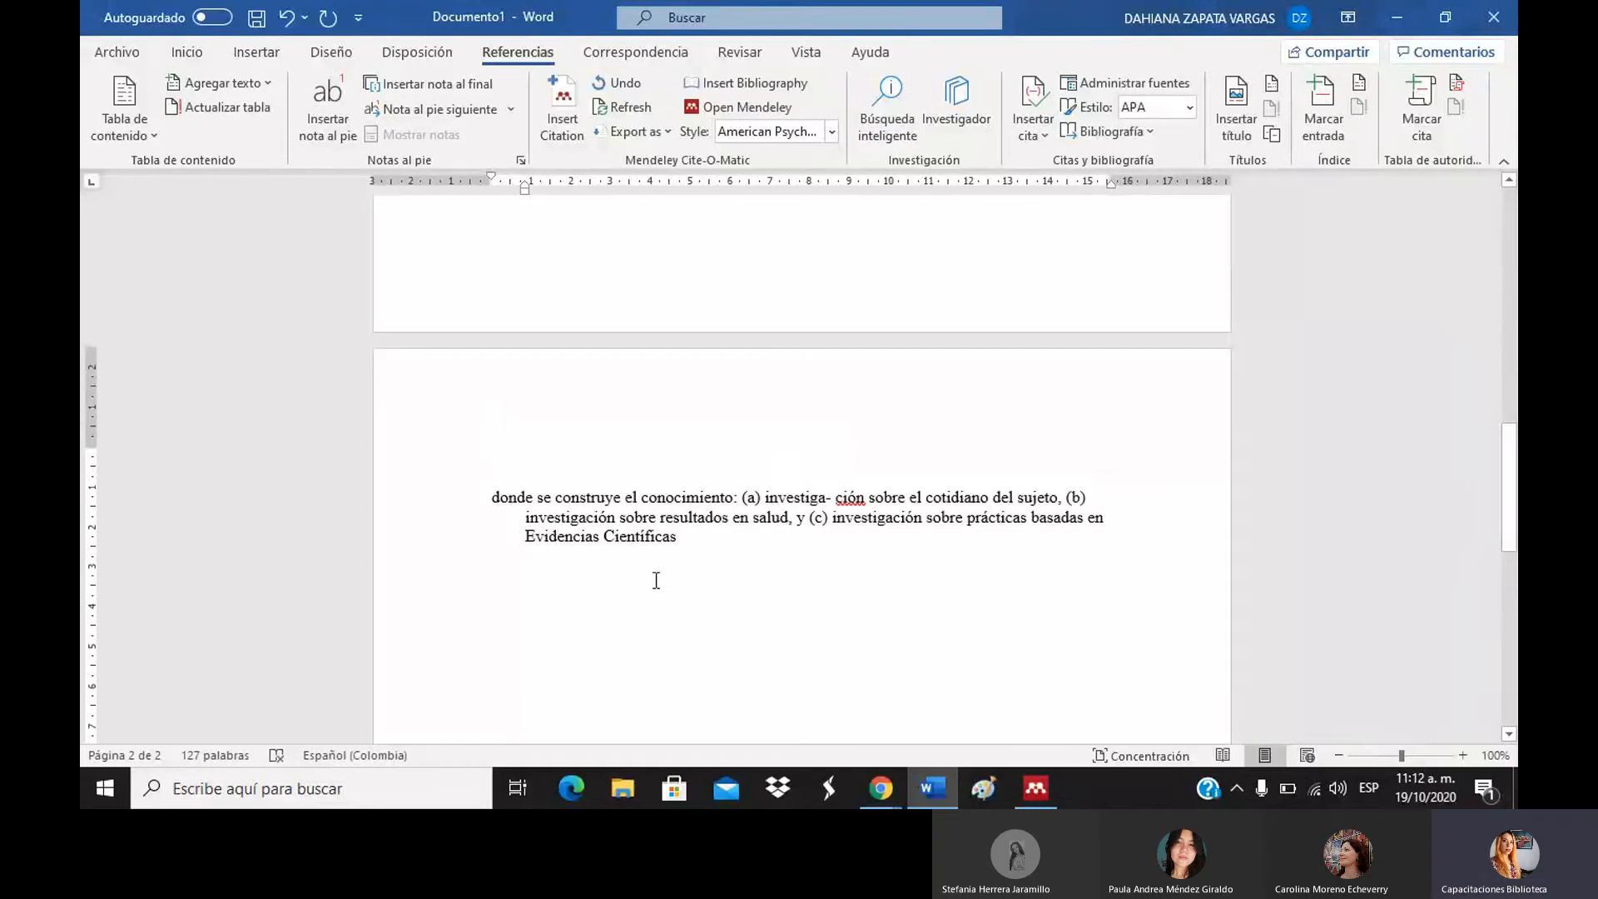
{"action": "key", "text": "BackSpace"}
{"action": "key", "text": "BackSpace"}
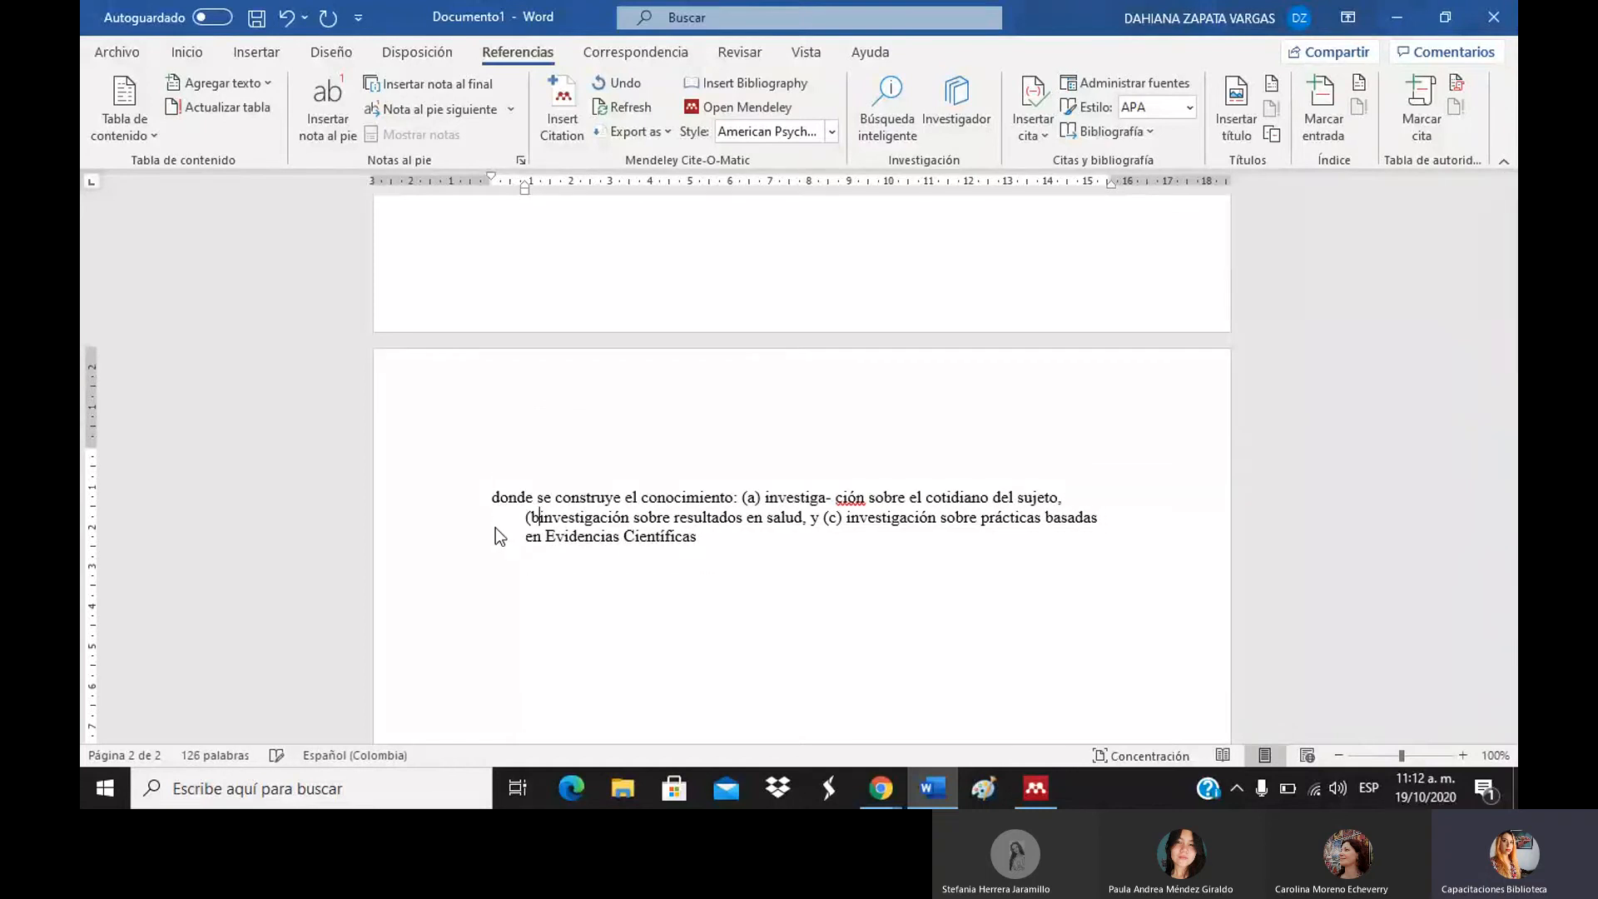
{"action": "left_click_drag", "start_coordinate": [711, 555], "coordinate": [446, 499]}
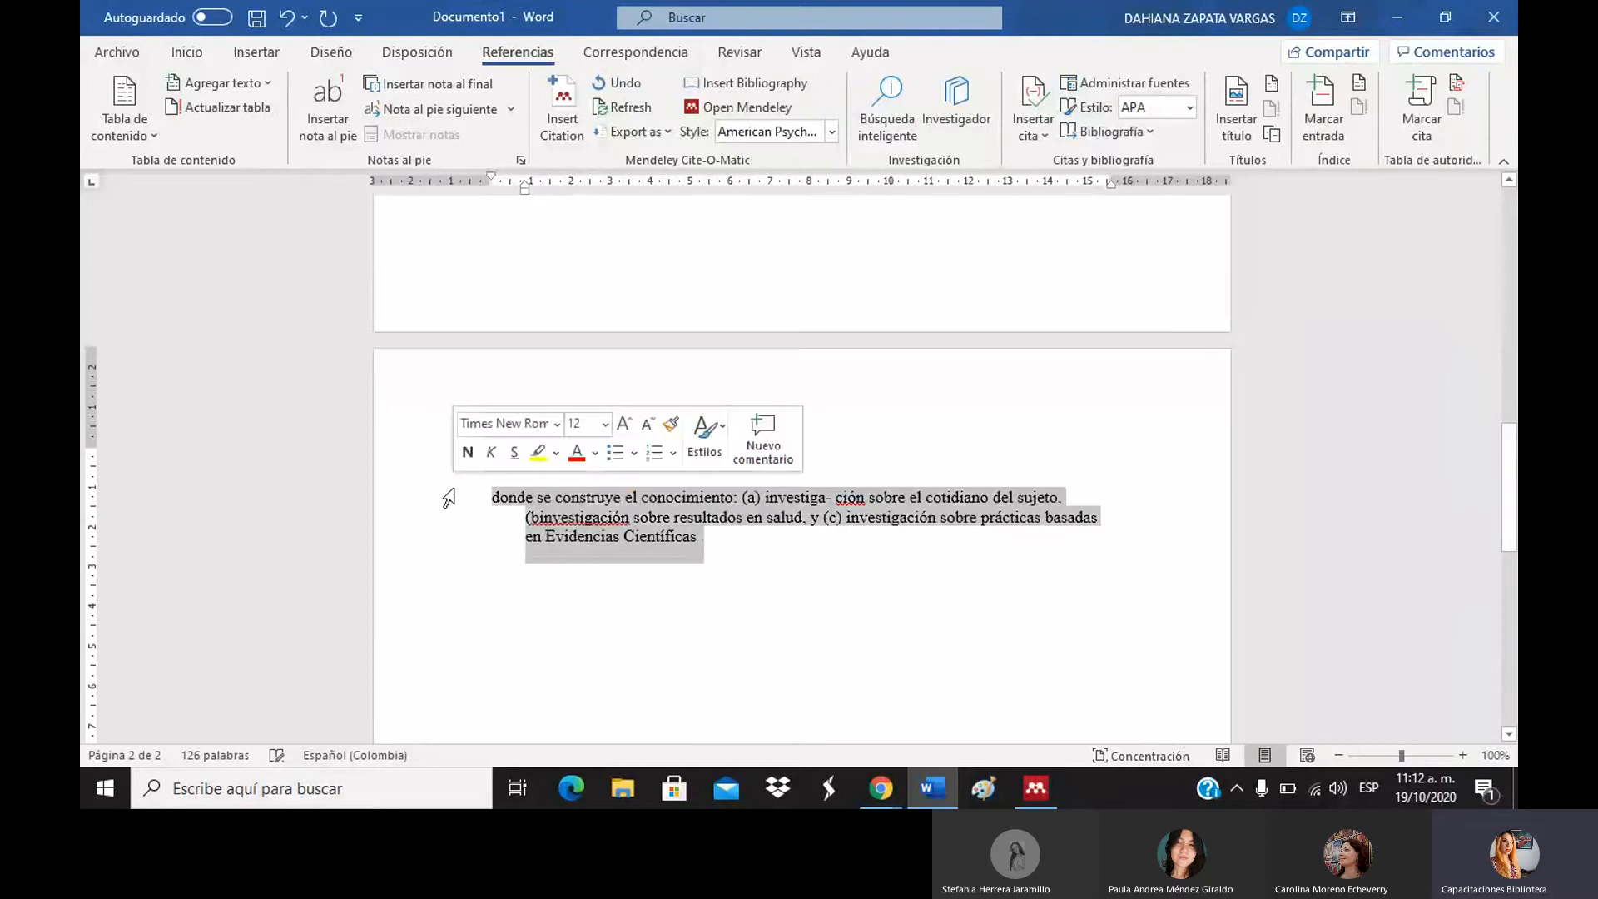
{"action": "key", "text": "BackSpace"}
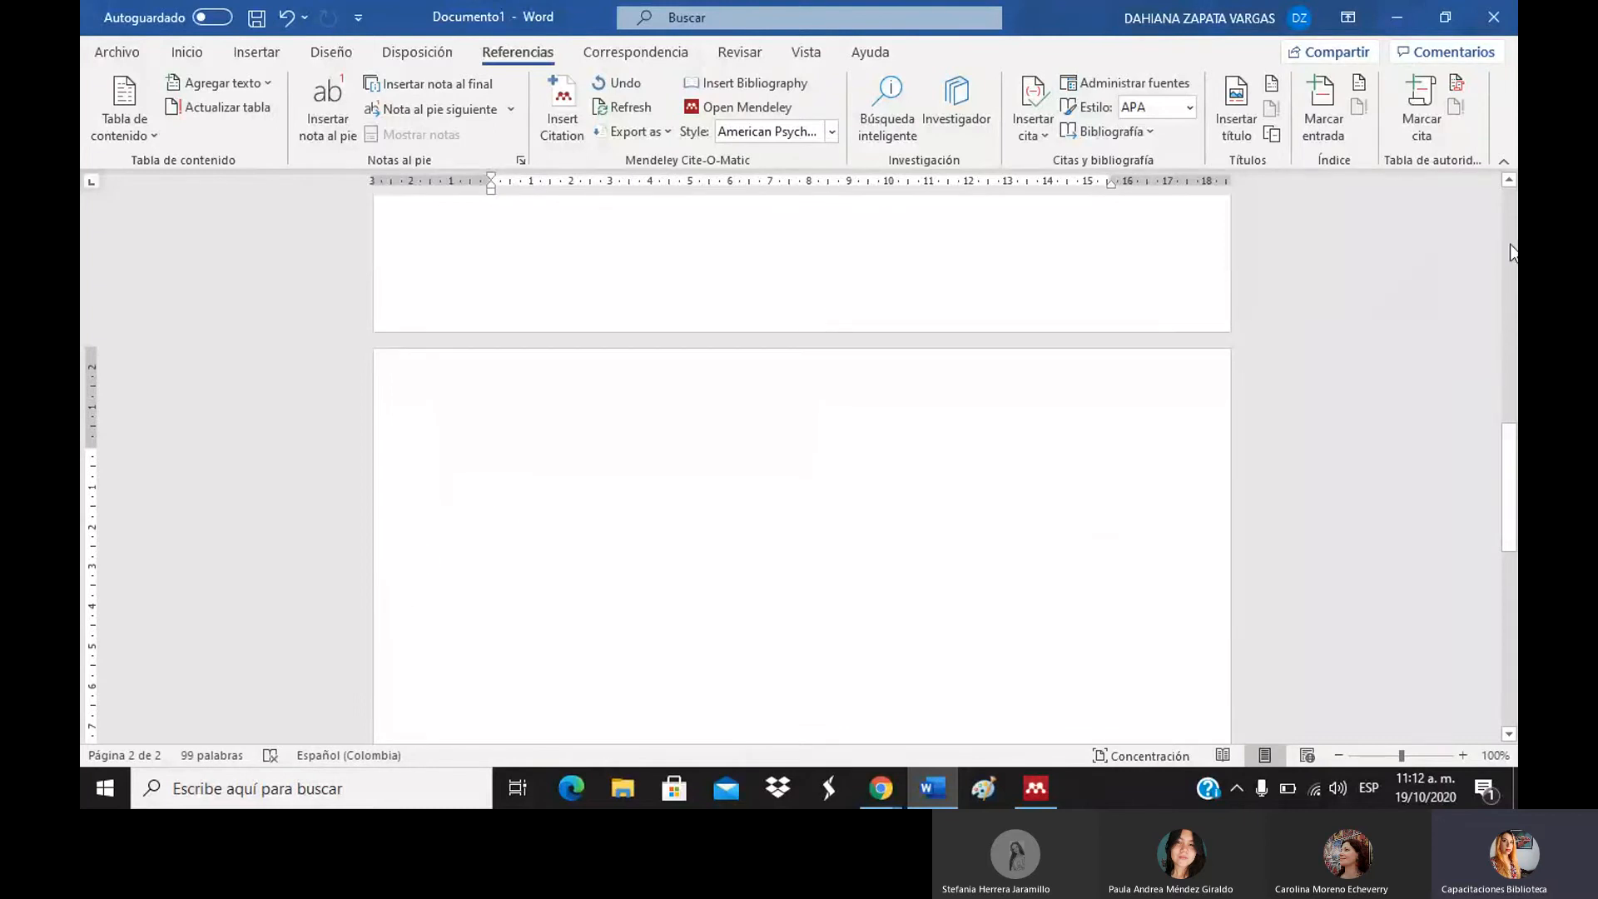
Paste the passage on a new blank line above Referencias and remove its stray line break.
{"action": "scroll", "coordinate": [724, 248], "scroll_direction": "up", "scroll_amount": 10}
{"action": "left_click", "coordinate": [763, 303]}
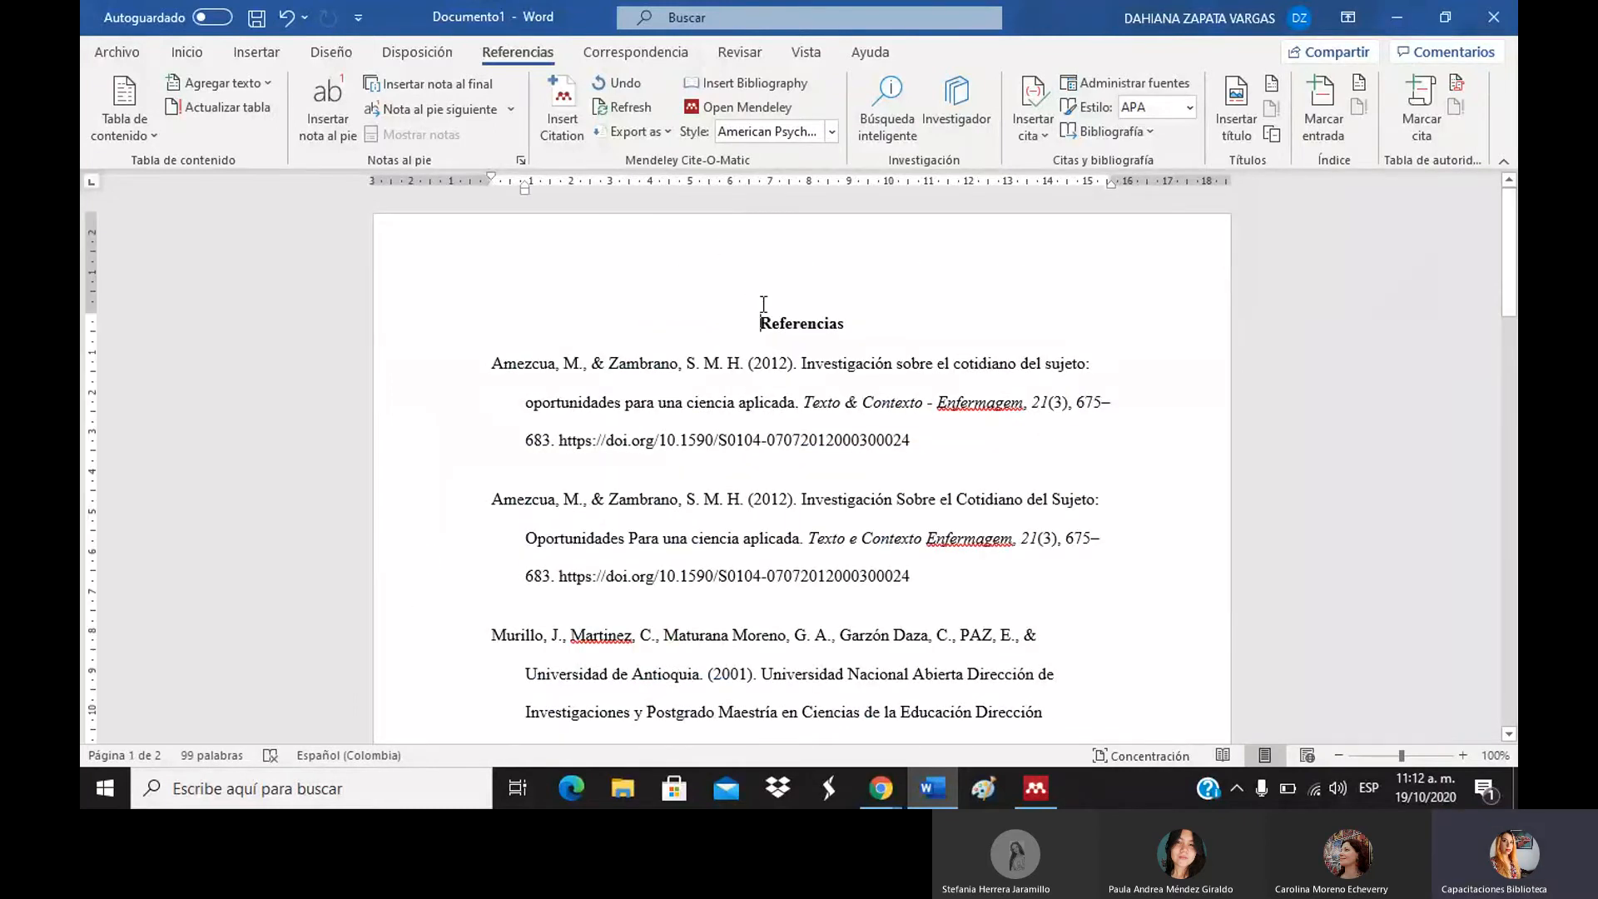
{"action": "key", "text": "Return"}
{"action": "key", "text": "Return"}
{"action": "key", "text": "Return"}
{"action": "key", "text": "Return"}
{"action": "key", "text": "Return"}
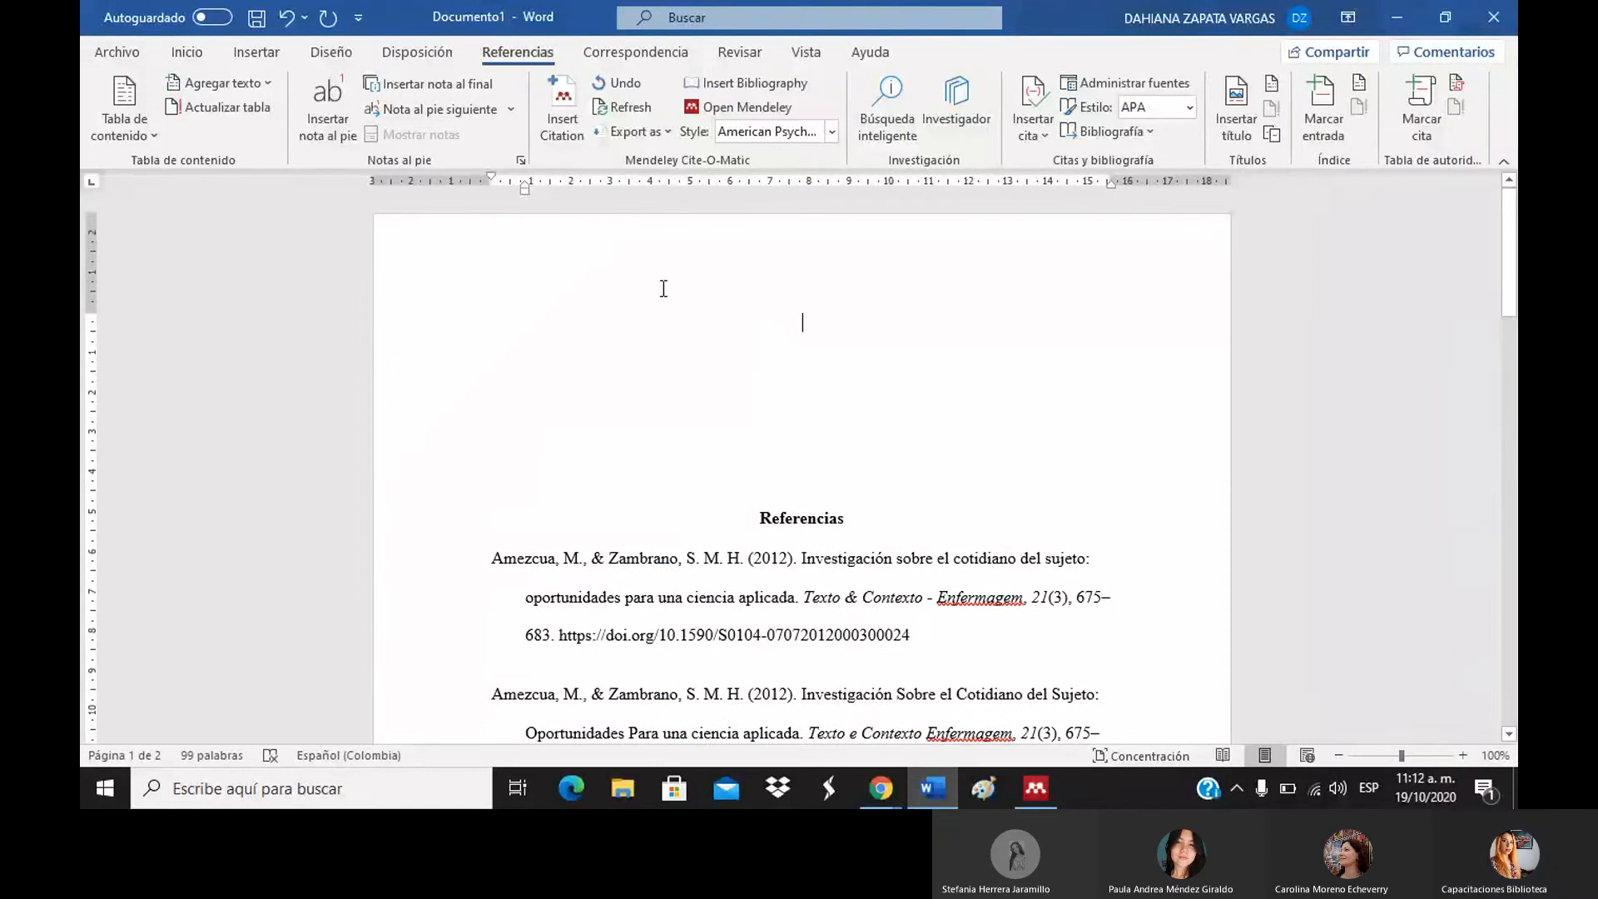
{"action": "left_click", "coordinate": [186, 53]}
{"action": "left_click", "coordinate": [491, 323]}
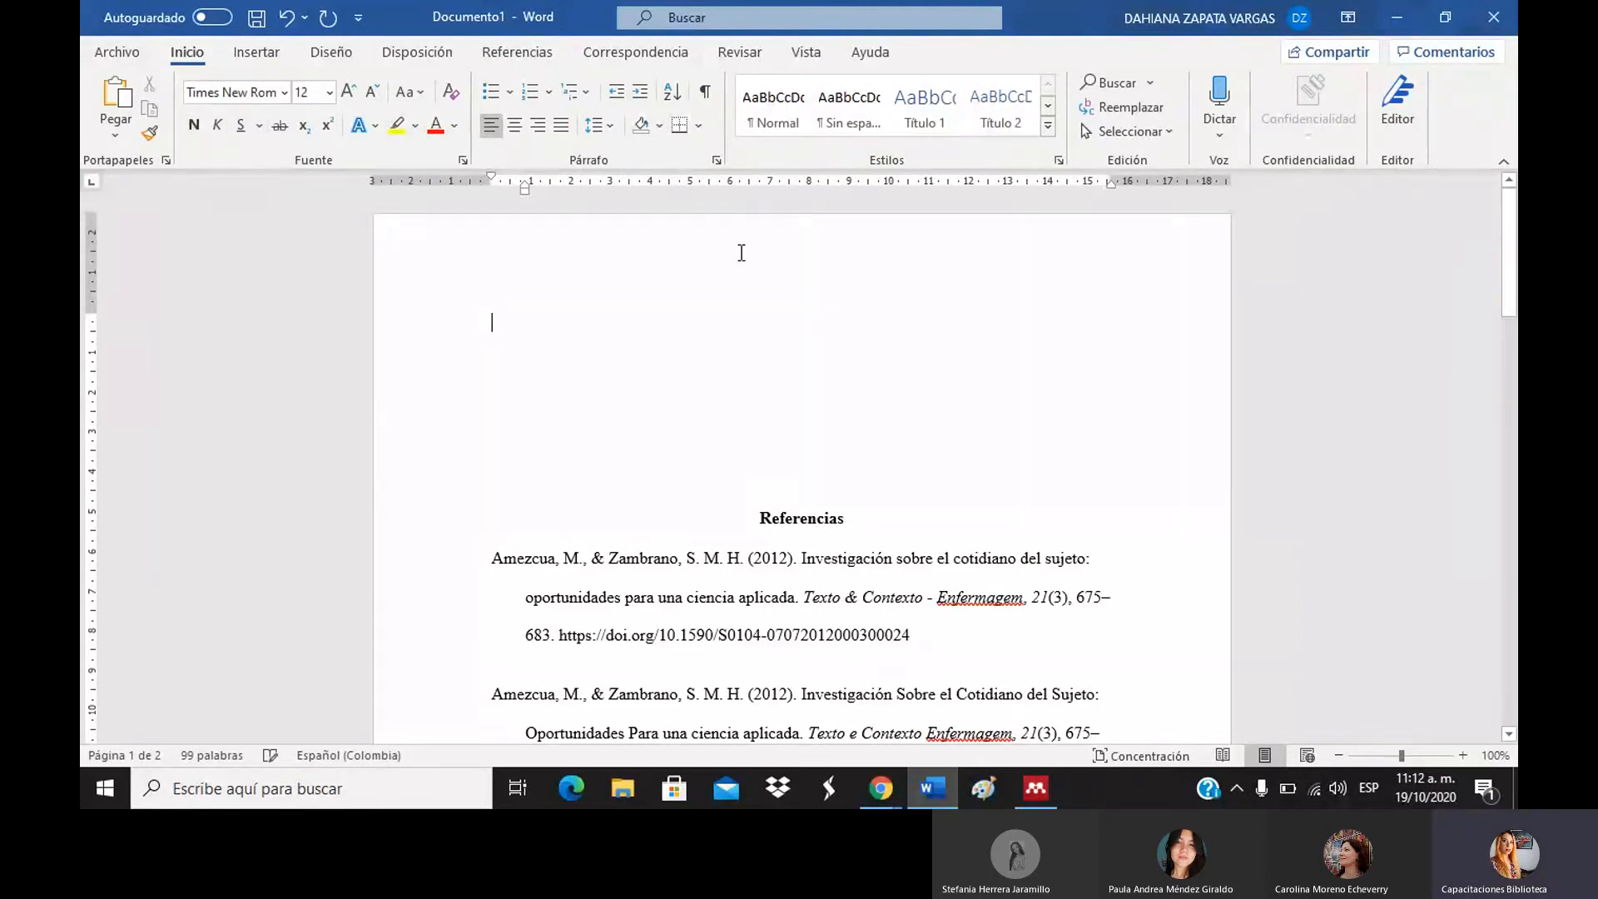
{"action": "key", "text": "ctrl+v"}
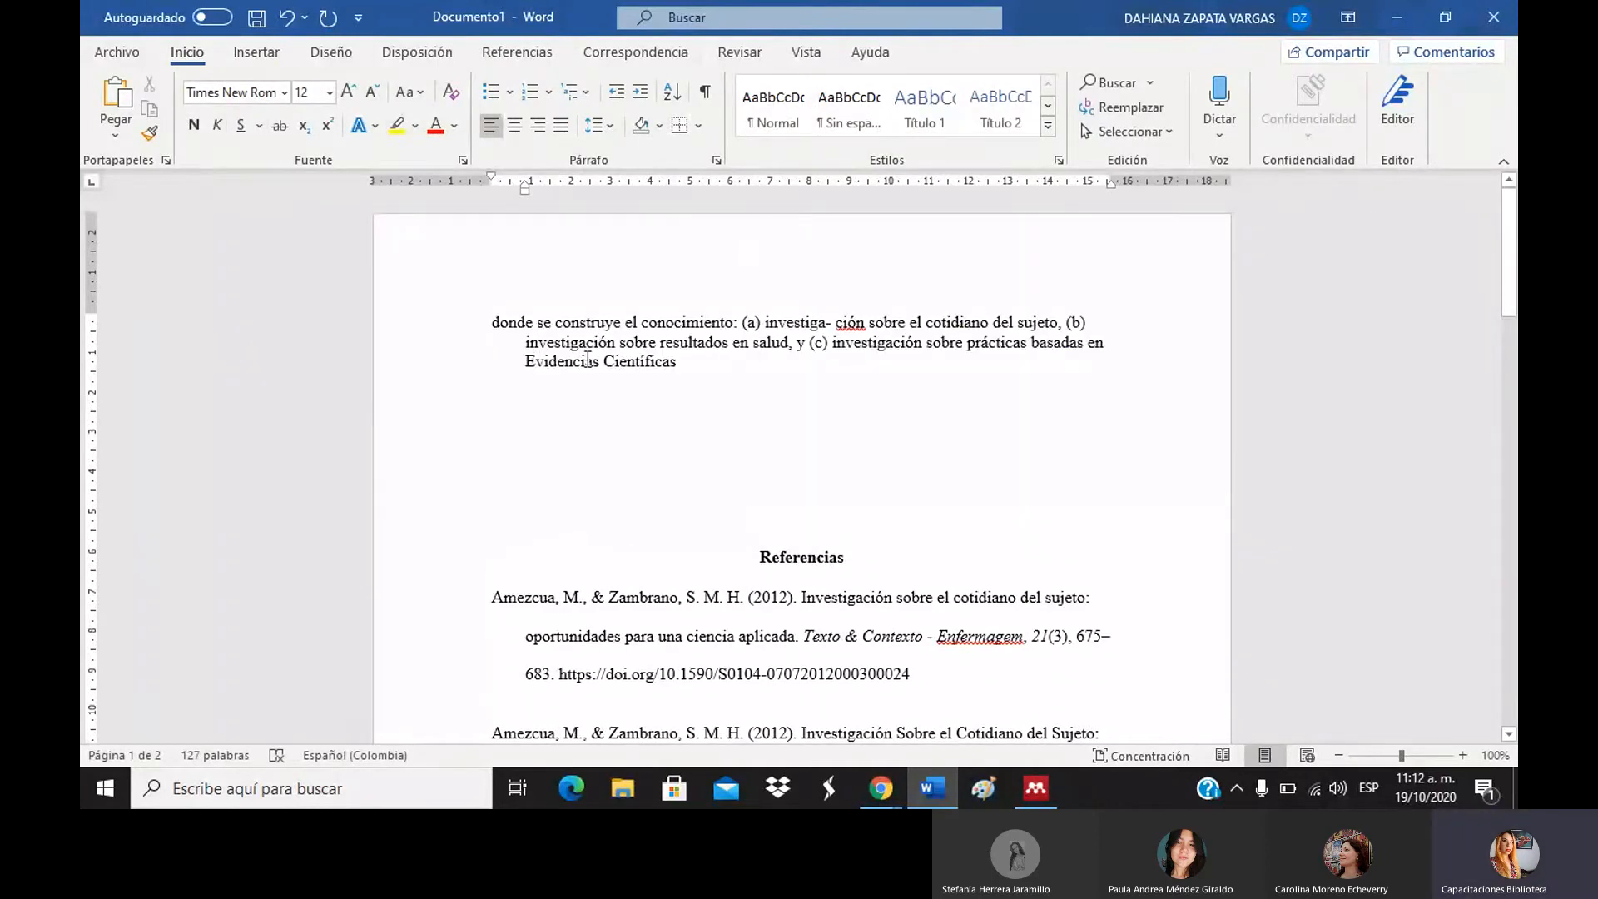
{"action": "left_click", "coordinate": [527, 360]}
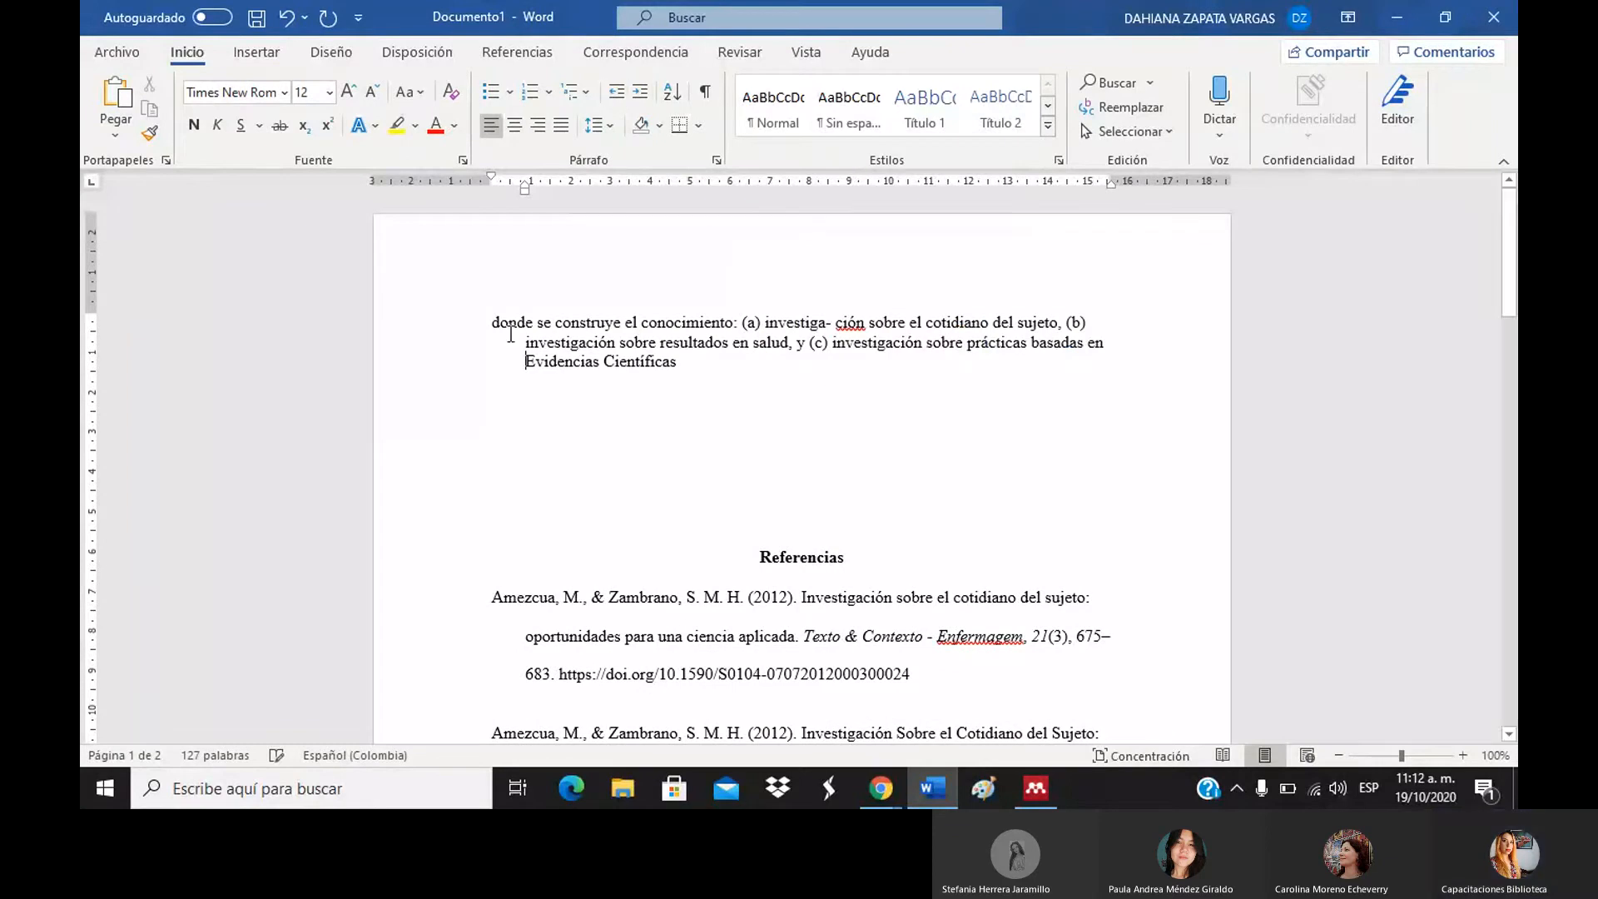
{"action": "left_click", "coordinate": [512, 344]}
{"action": "key", "text": "BackSpace"}
Replace it with a non-bold plain-text paste of the passage and left-align the paragraph.
{"action": "double_click", "coordinate": [461, 304]}
{"action": "key", "text": "ctrl+c"}
{"action": "key", "text": "Delete"}
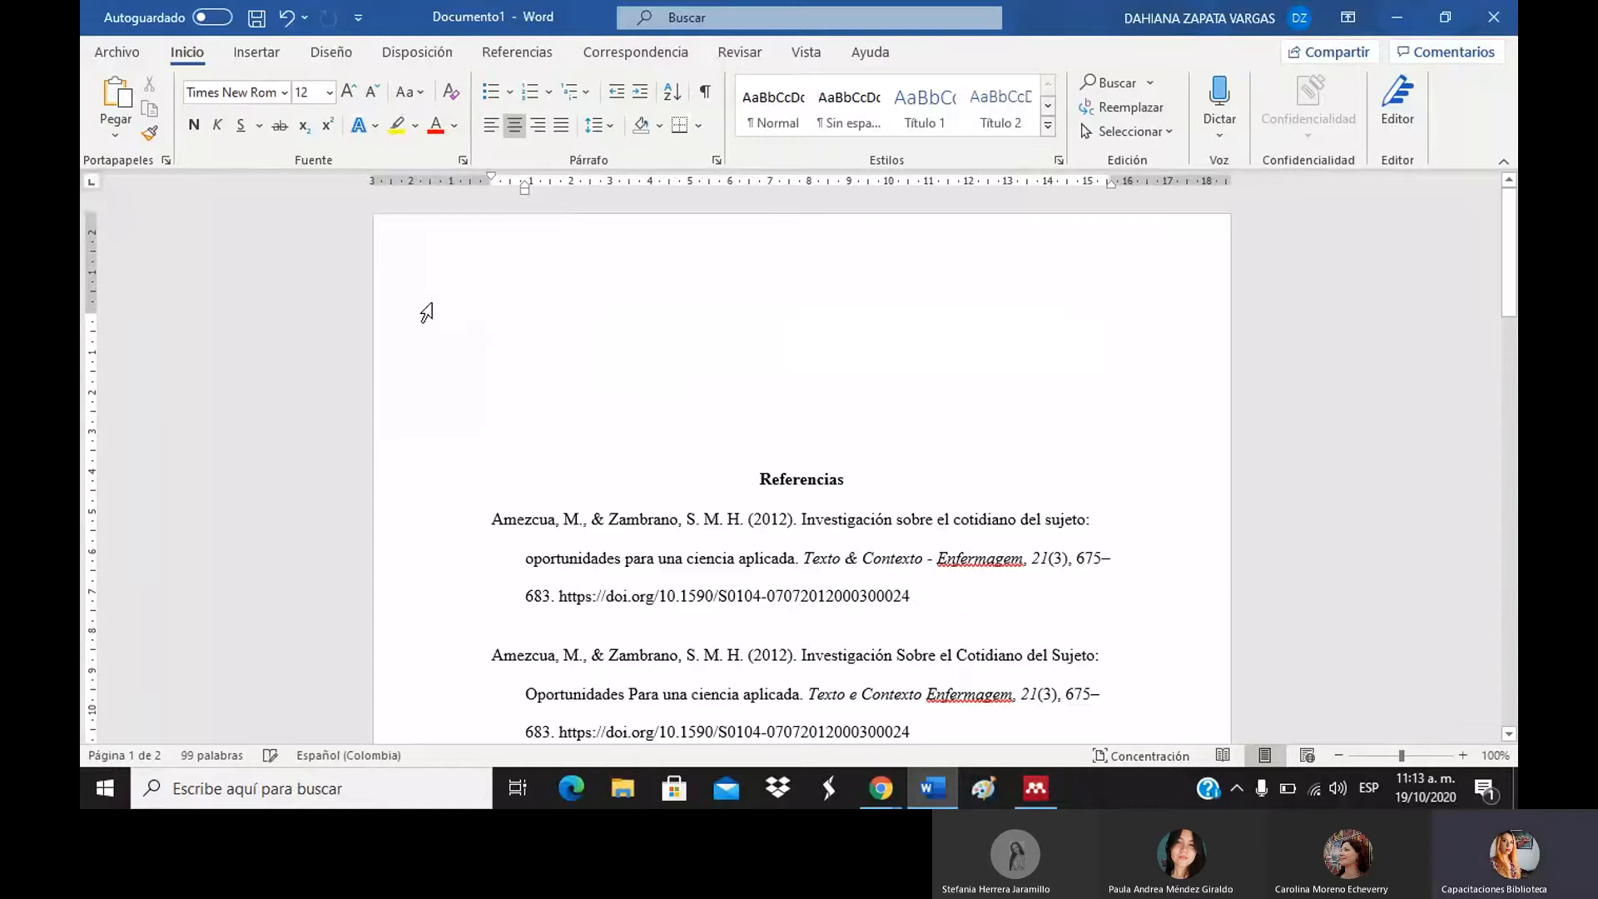
{"action": "right_click", "coordinate": [574, 308]}
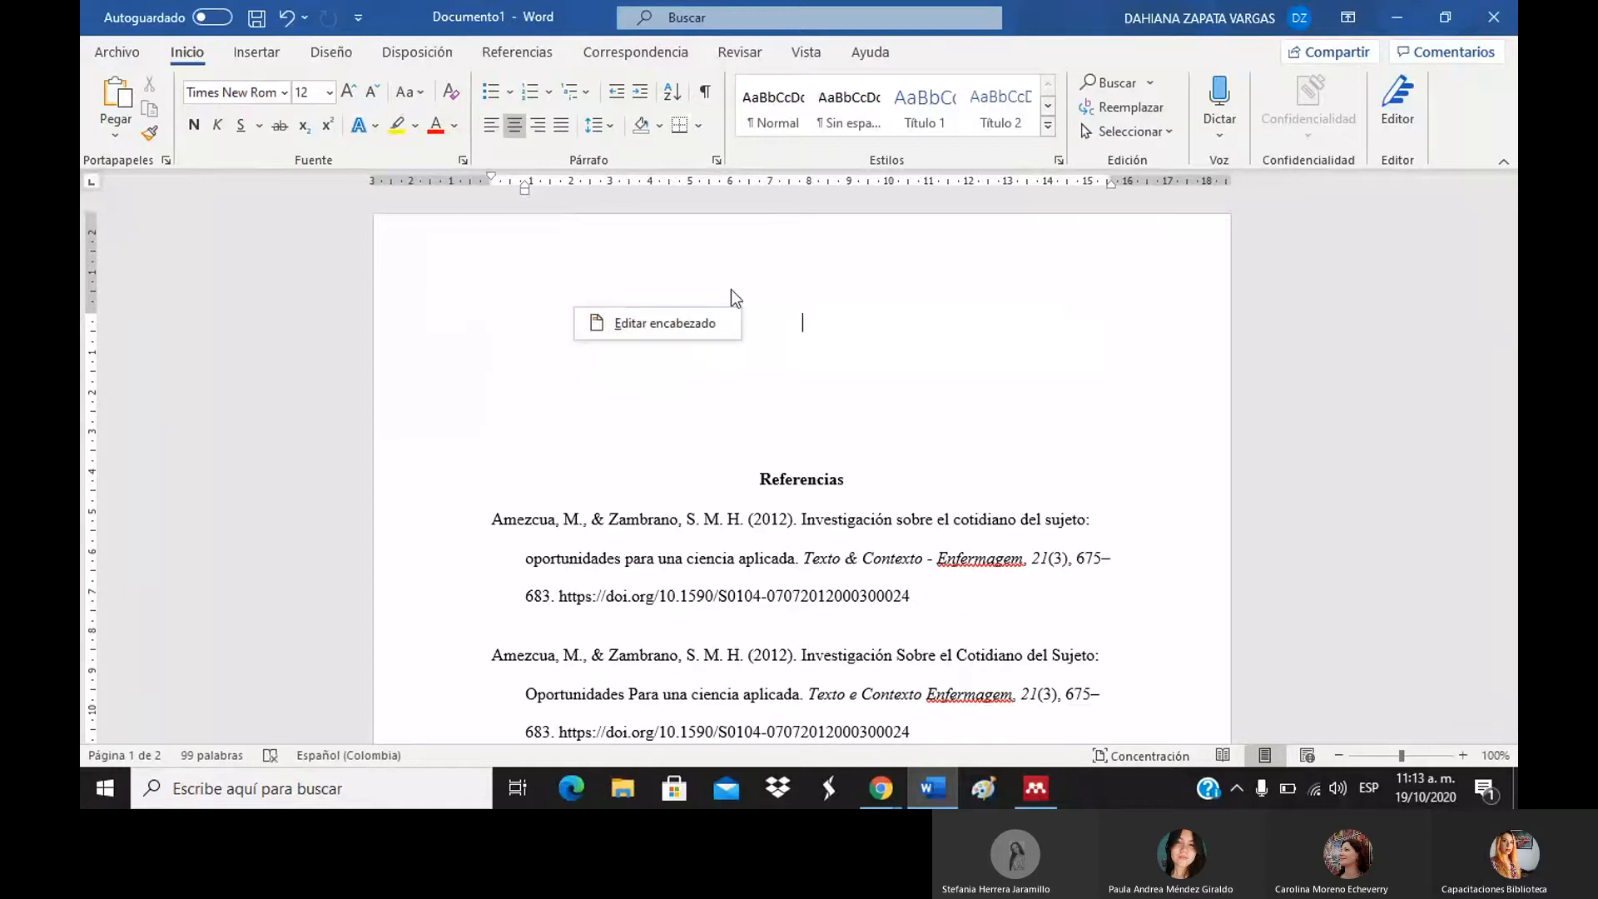
{"action": "right_click", "coordinate": [803, 342]}
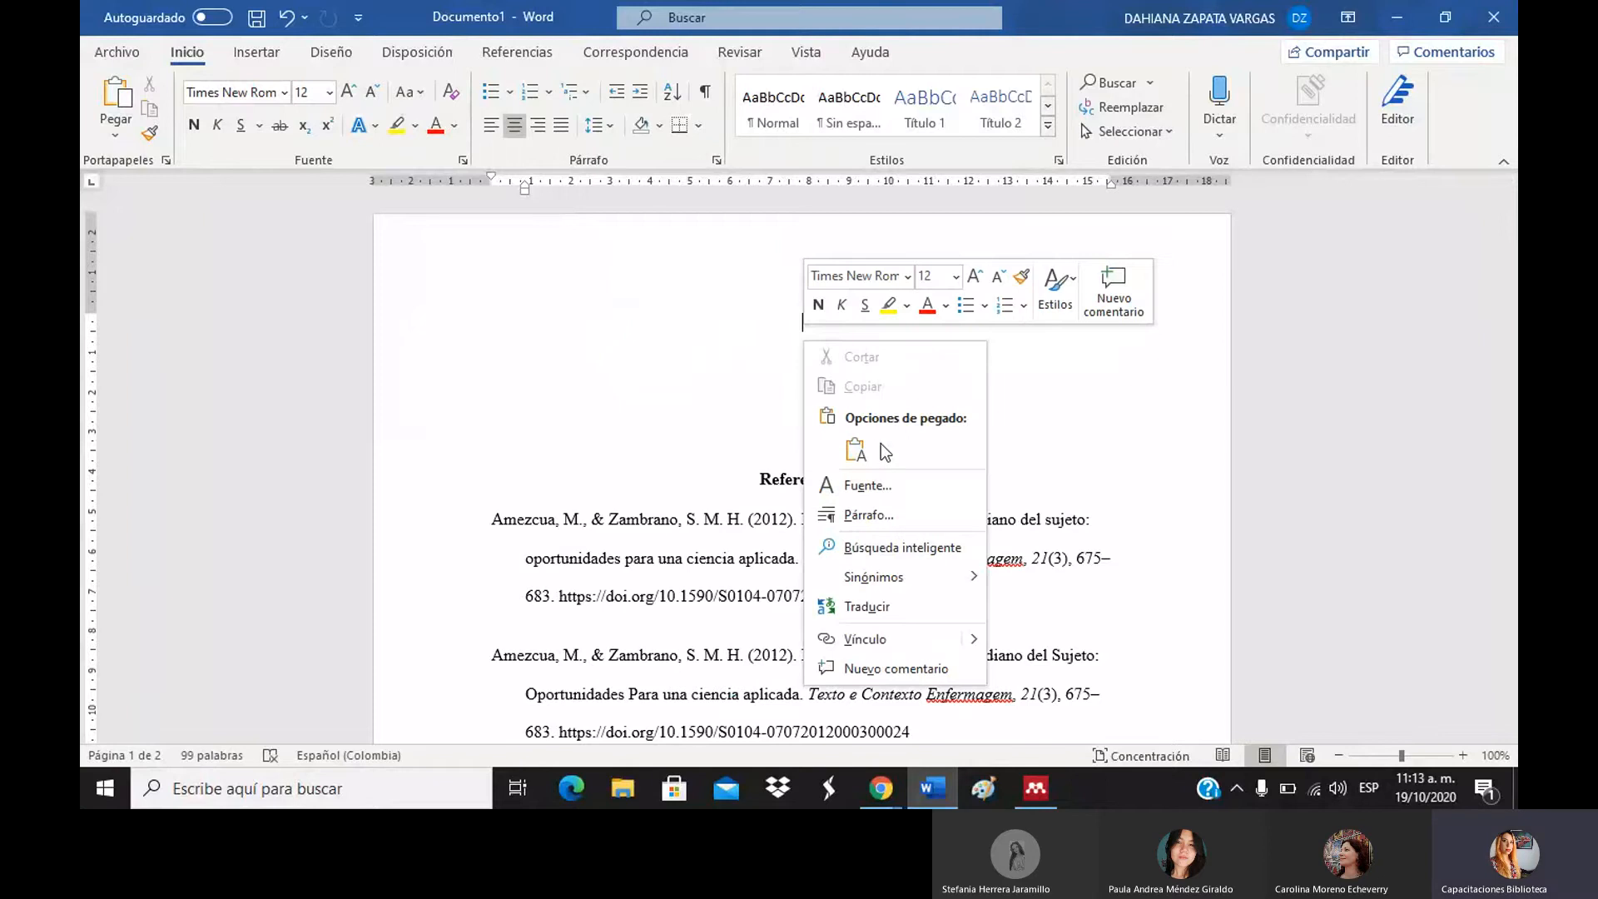
{"action": "left_click", "coordinate": [869, 446]}
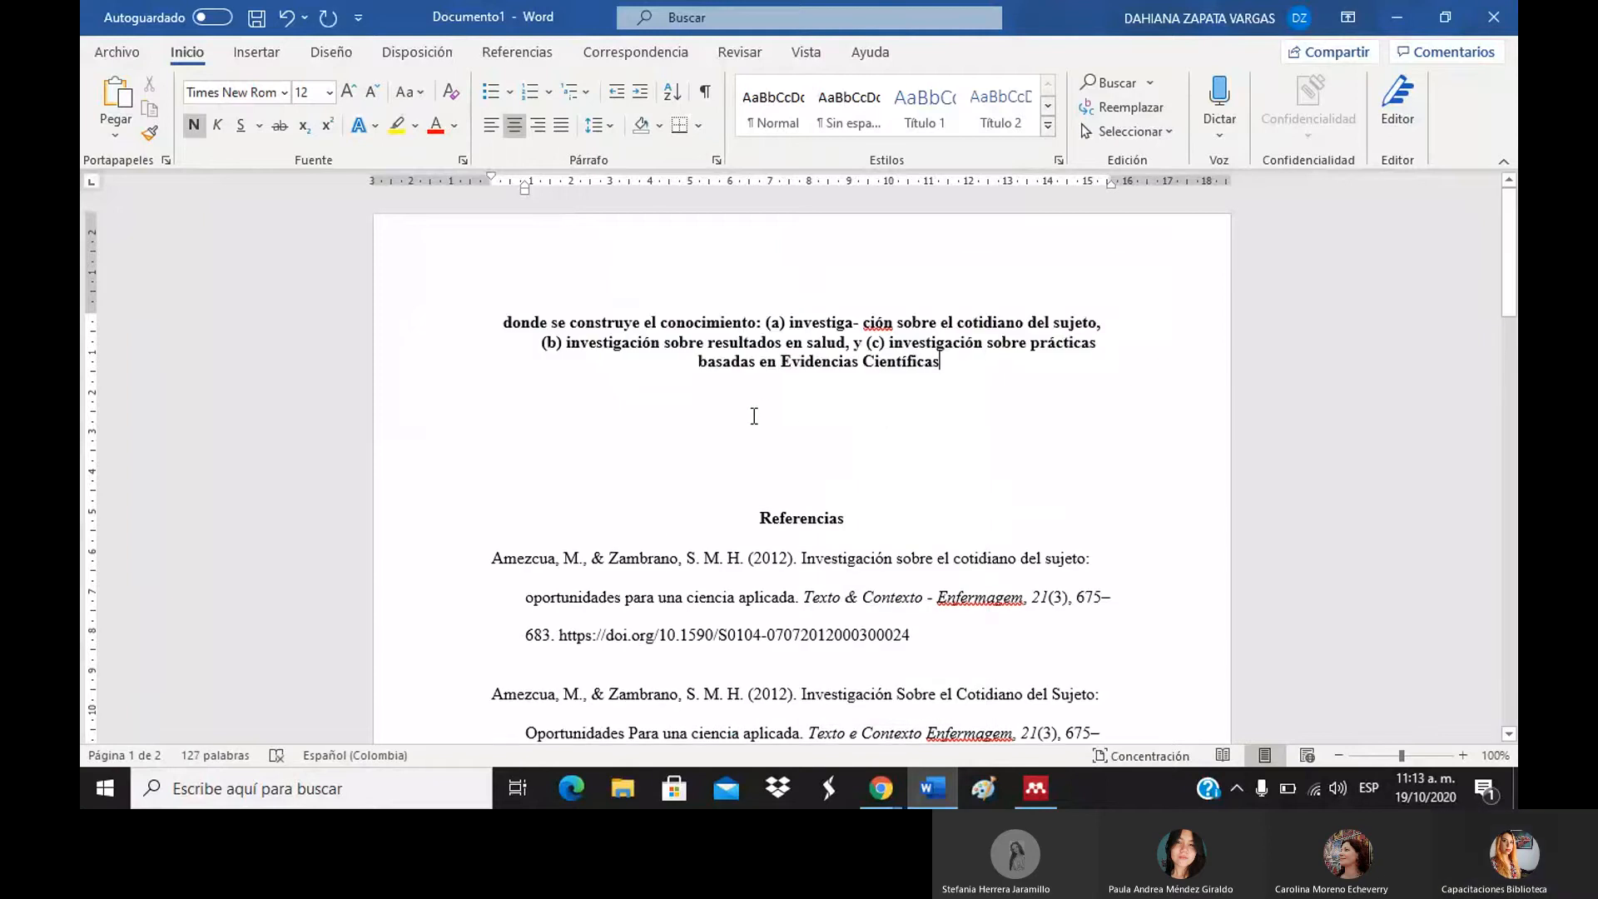
{"action": "key", "text": "ctrl+z"}
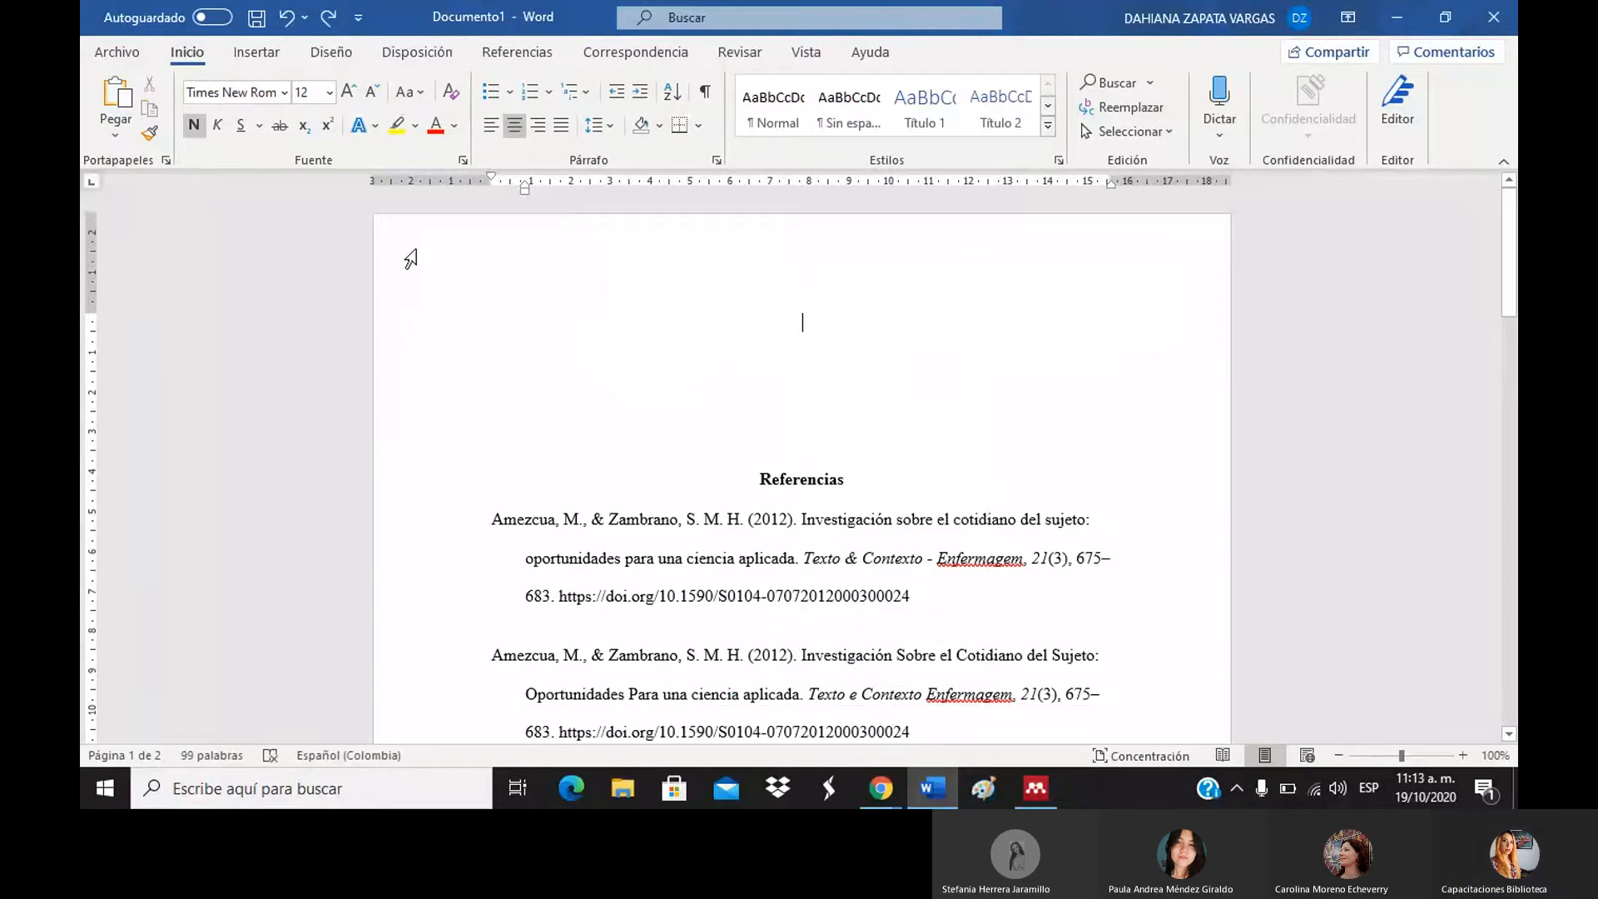
{"action": "left_click", "coordinate": [195, 126]}
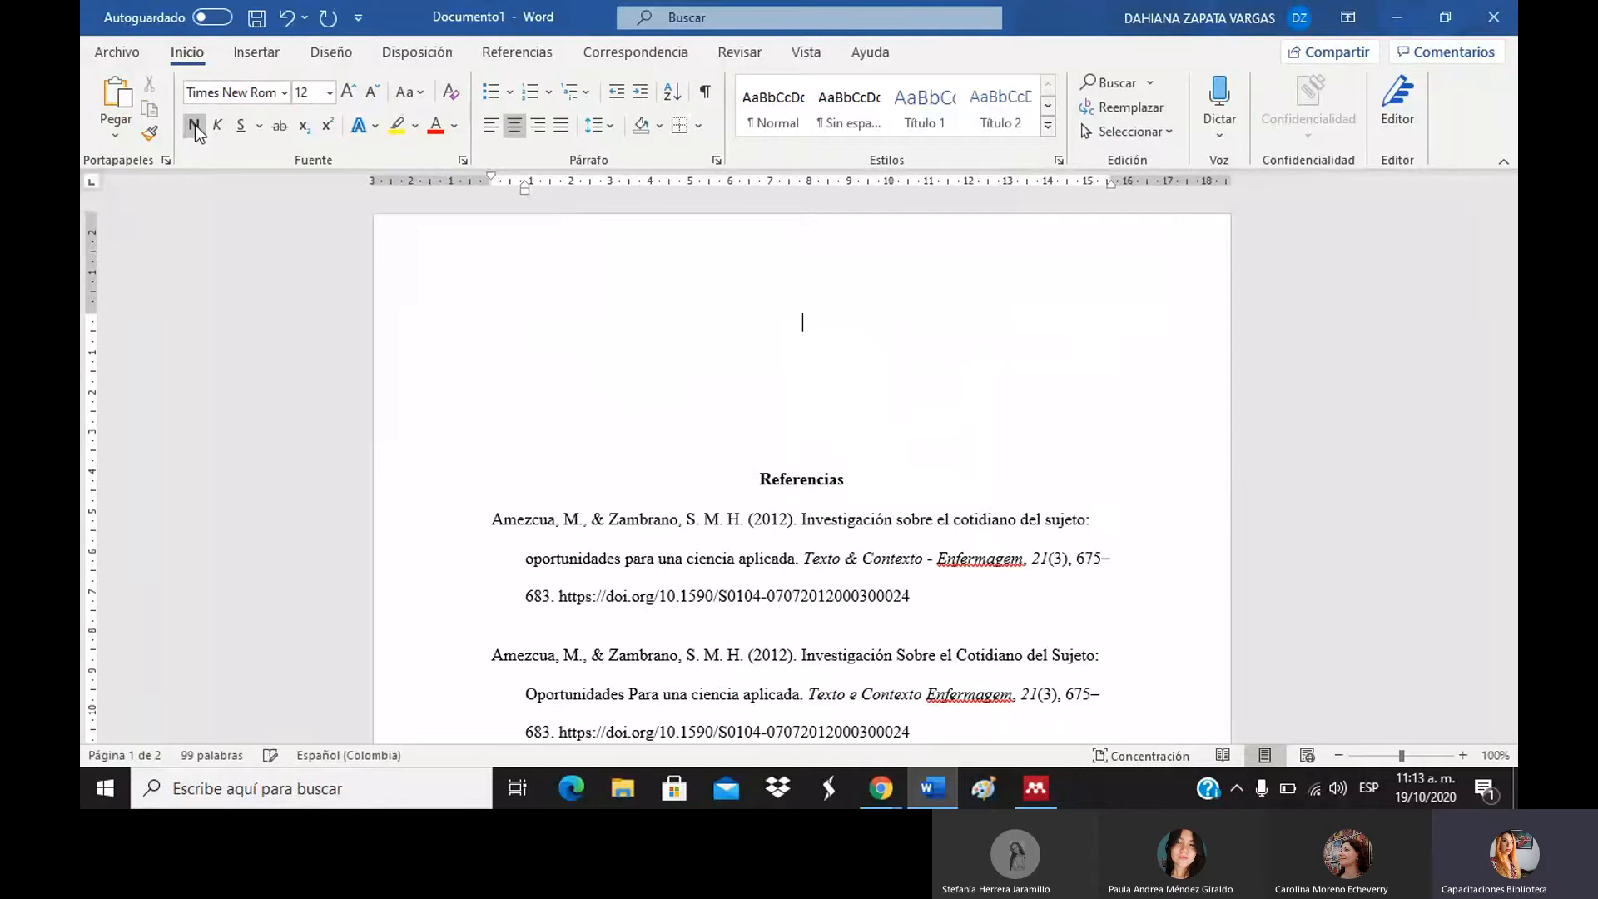
{"action": "key", "text": "ctrl+v"}
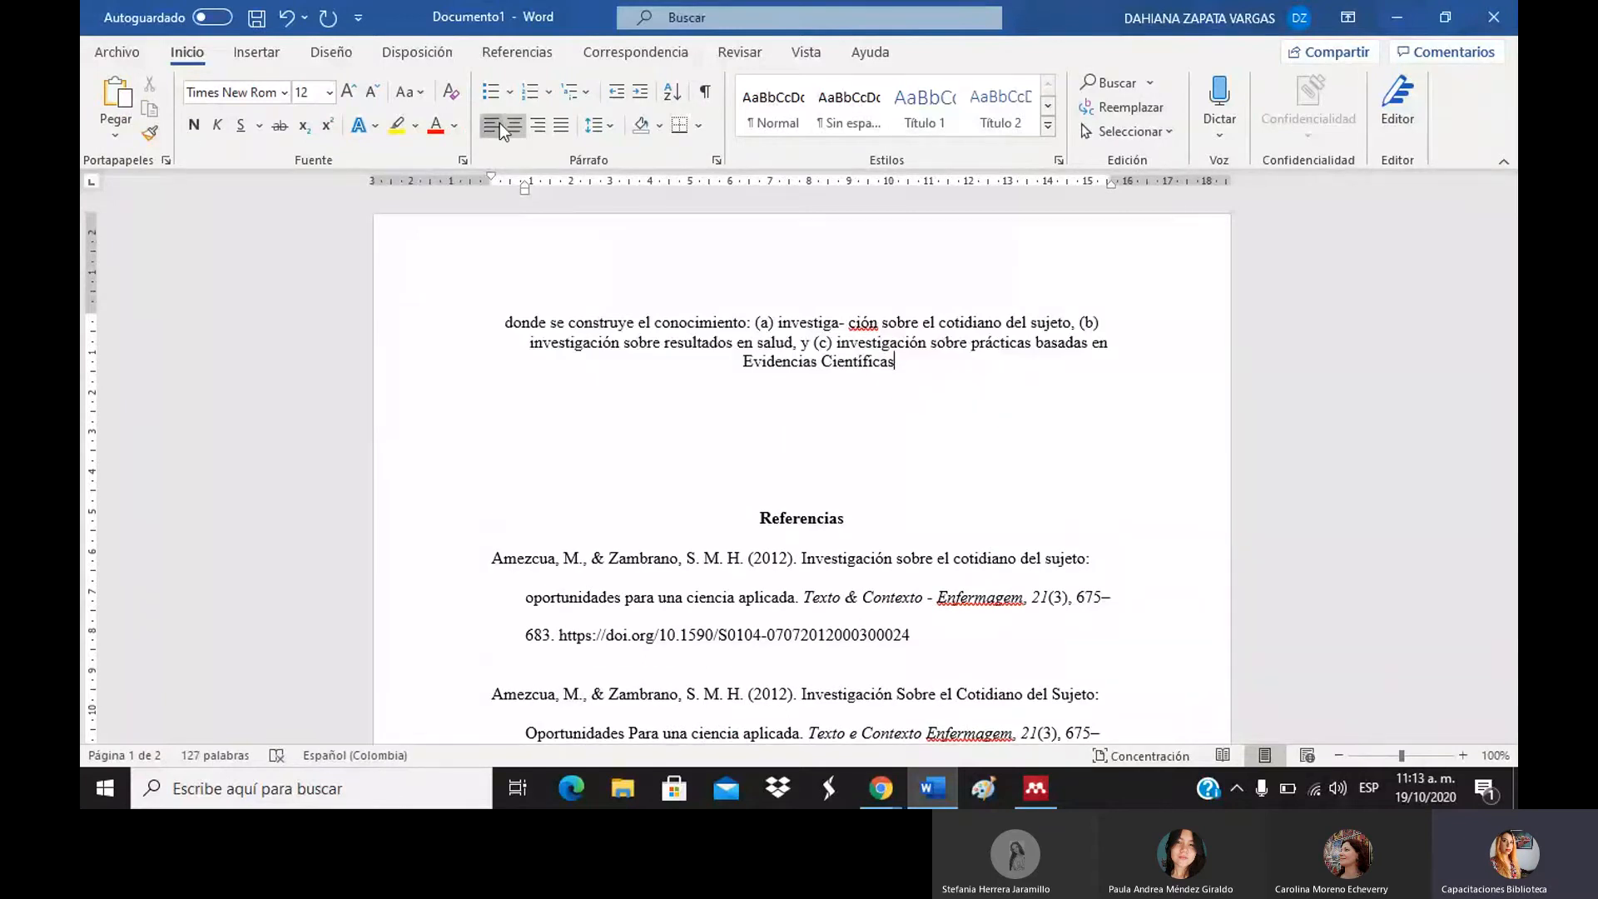
{"action": "left_click", "coordinate": [499, 124]}
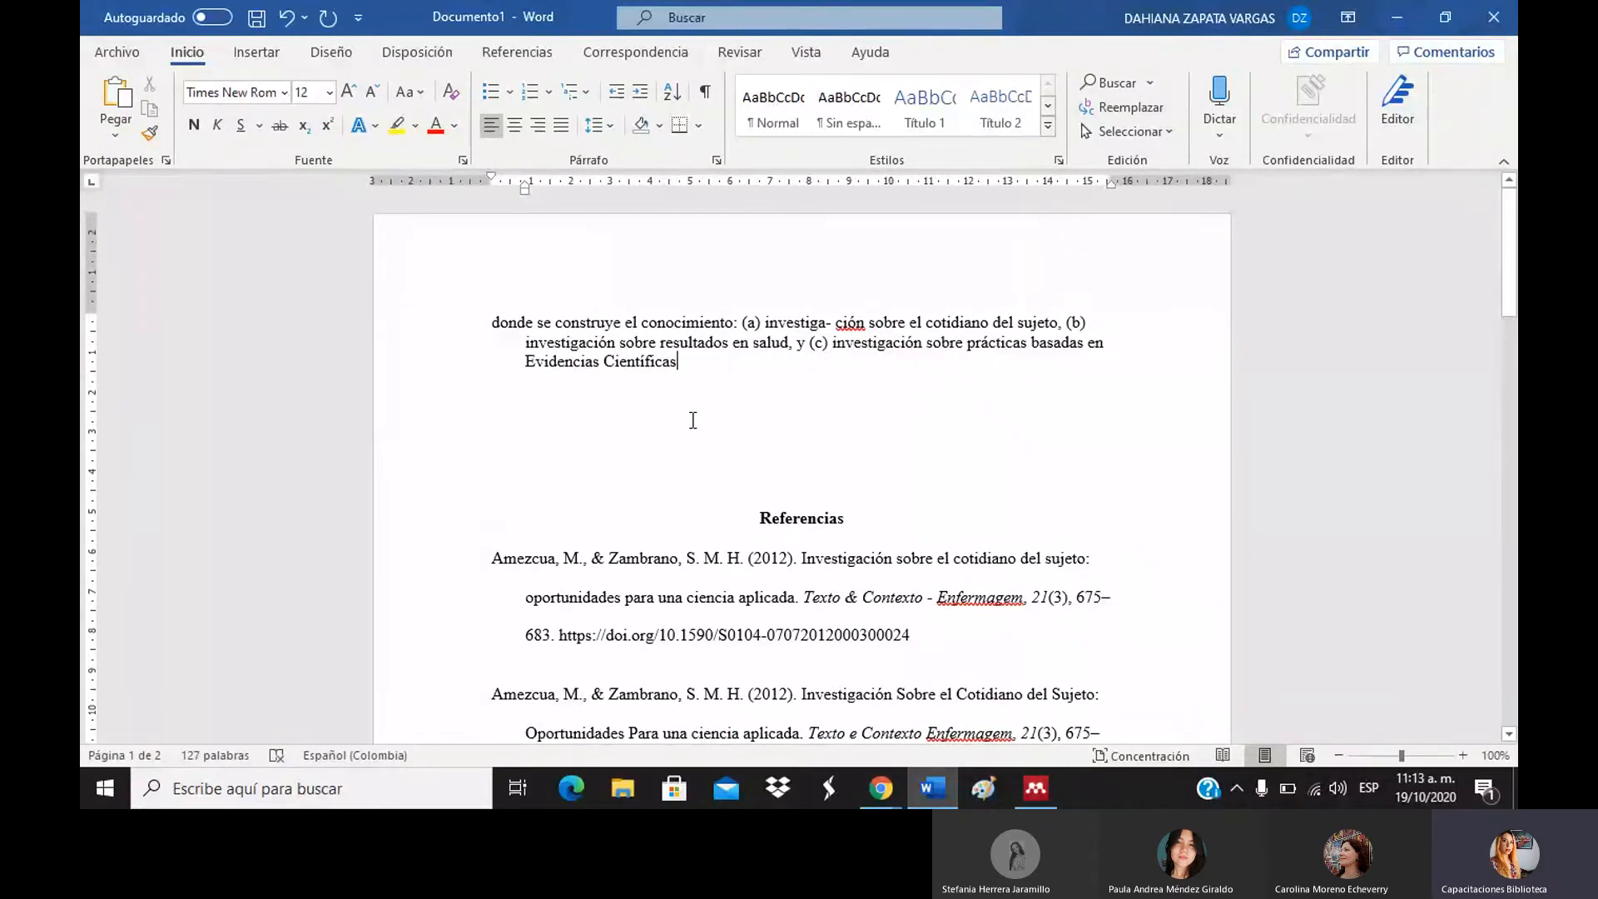
Prefix the passage with 'Metodología se basa en' and wrap the quoted text in quotation marks.
{"action": "left_click_drag", "start_coordinate": [713, 367], "coordinate": [496, 327]}
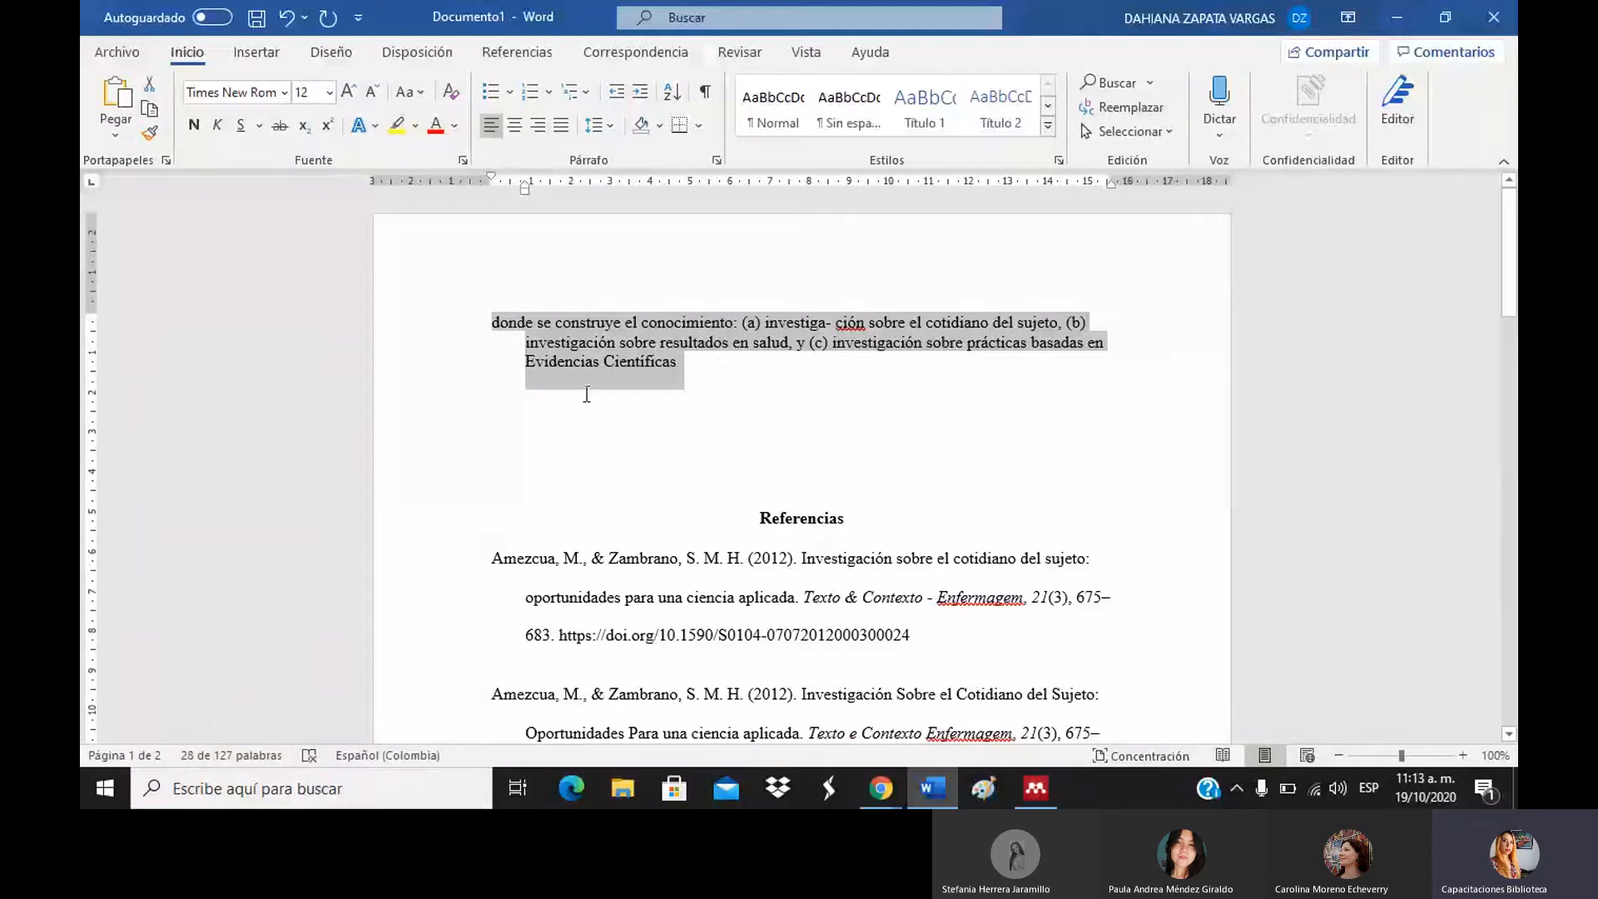
{"action": "left_click", "coordinate": [717, 360]}
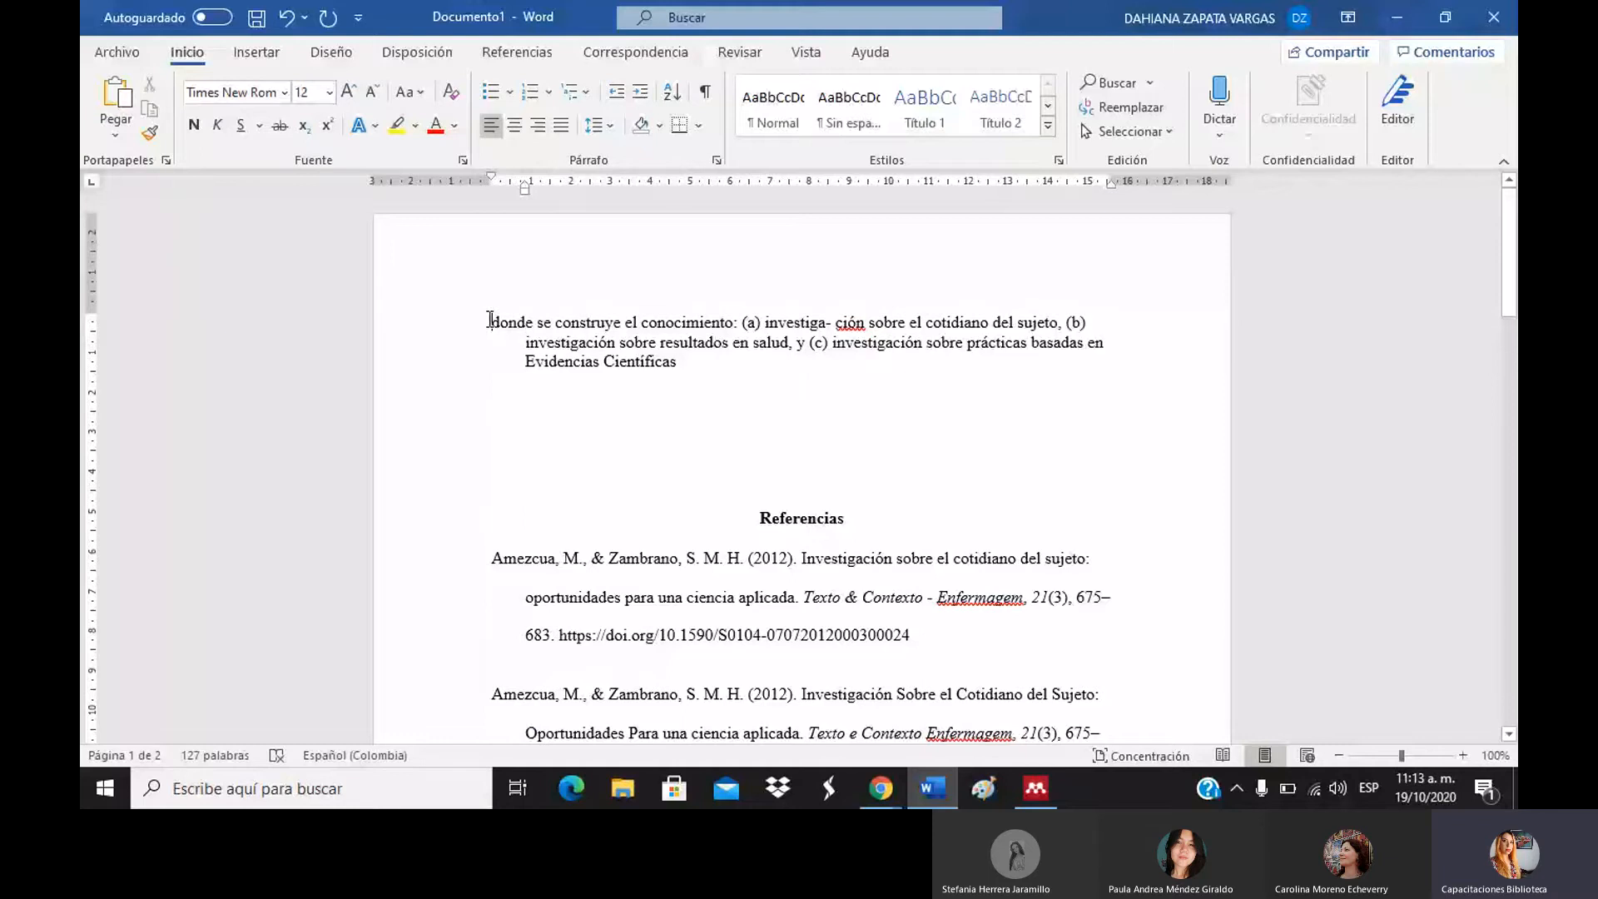
{"action": "left_click", "coordinate": [489, 321]}
{"action": "type", "text": "metodolo"}
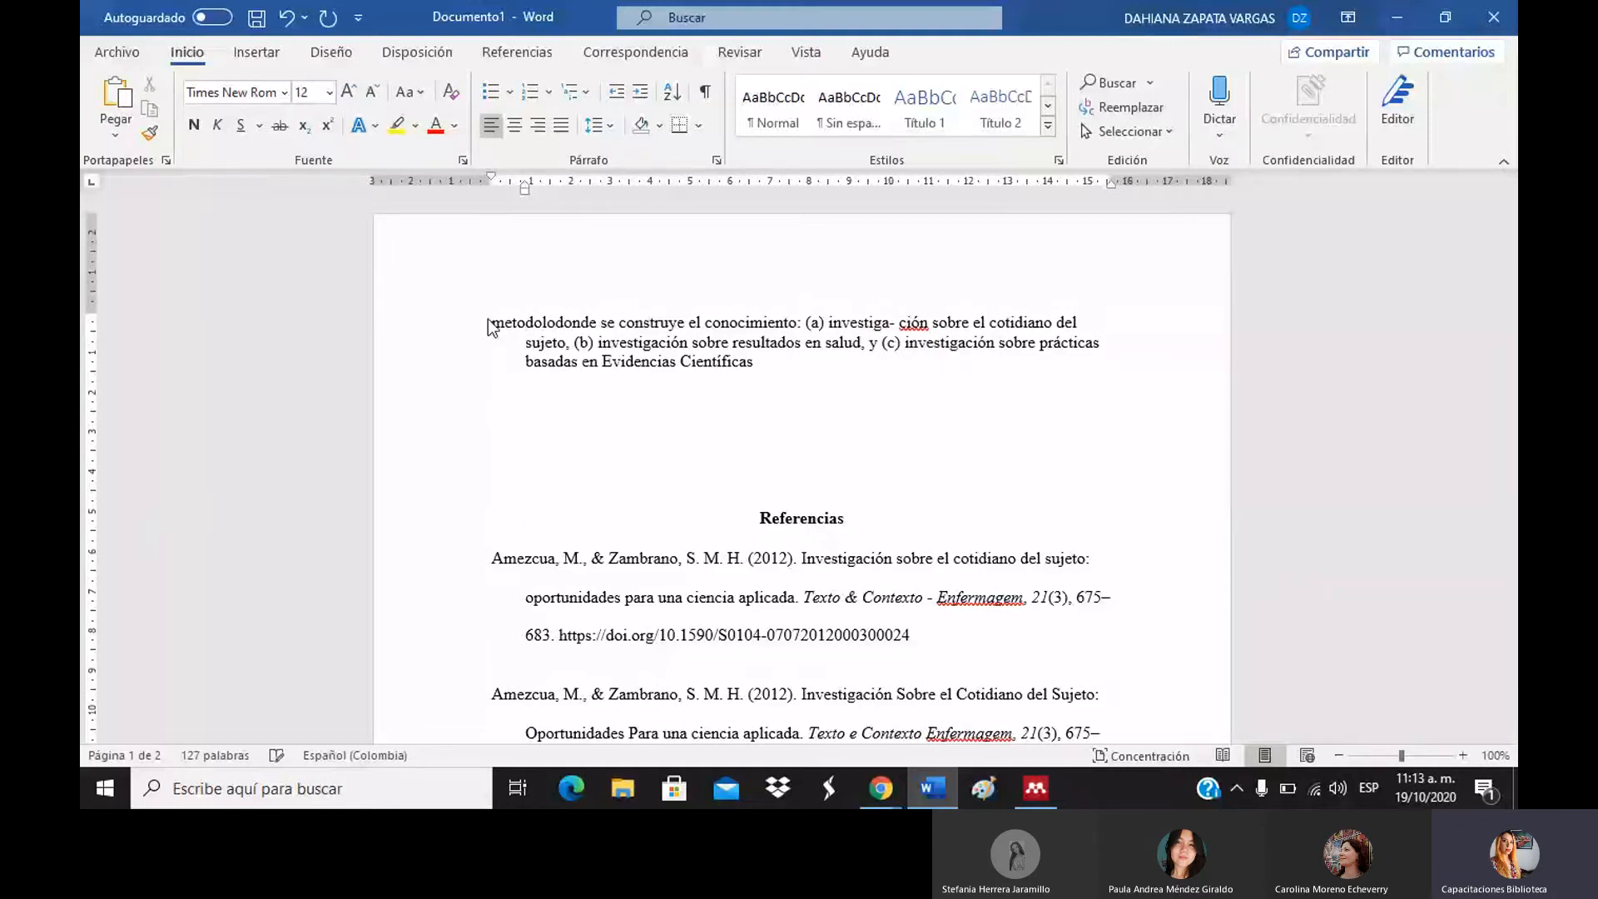
{"action": "type", "text": "gía se"}
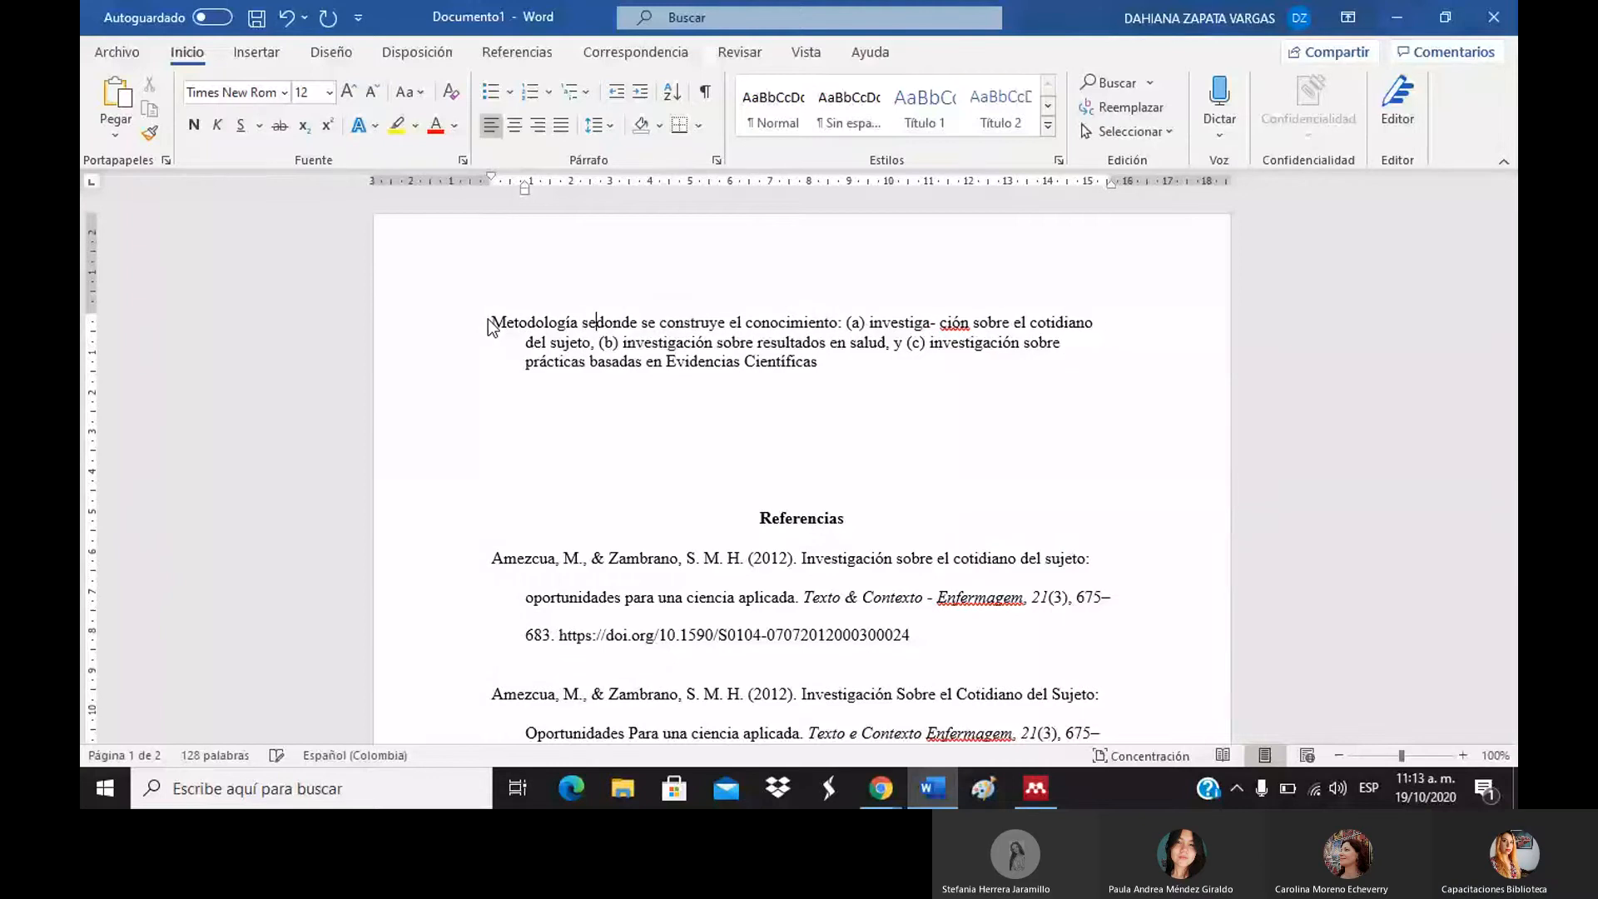
{"action": "type", "text": " basa "}
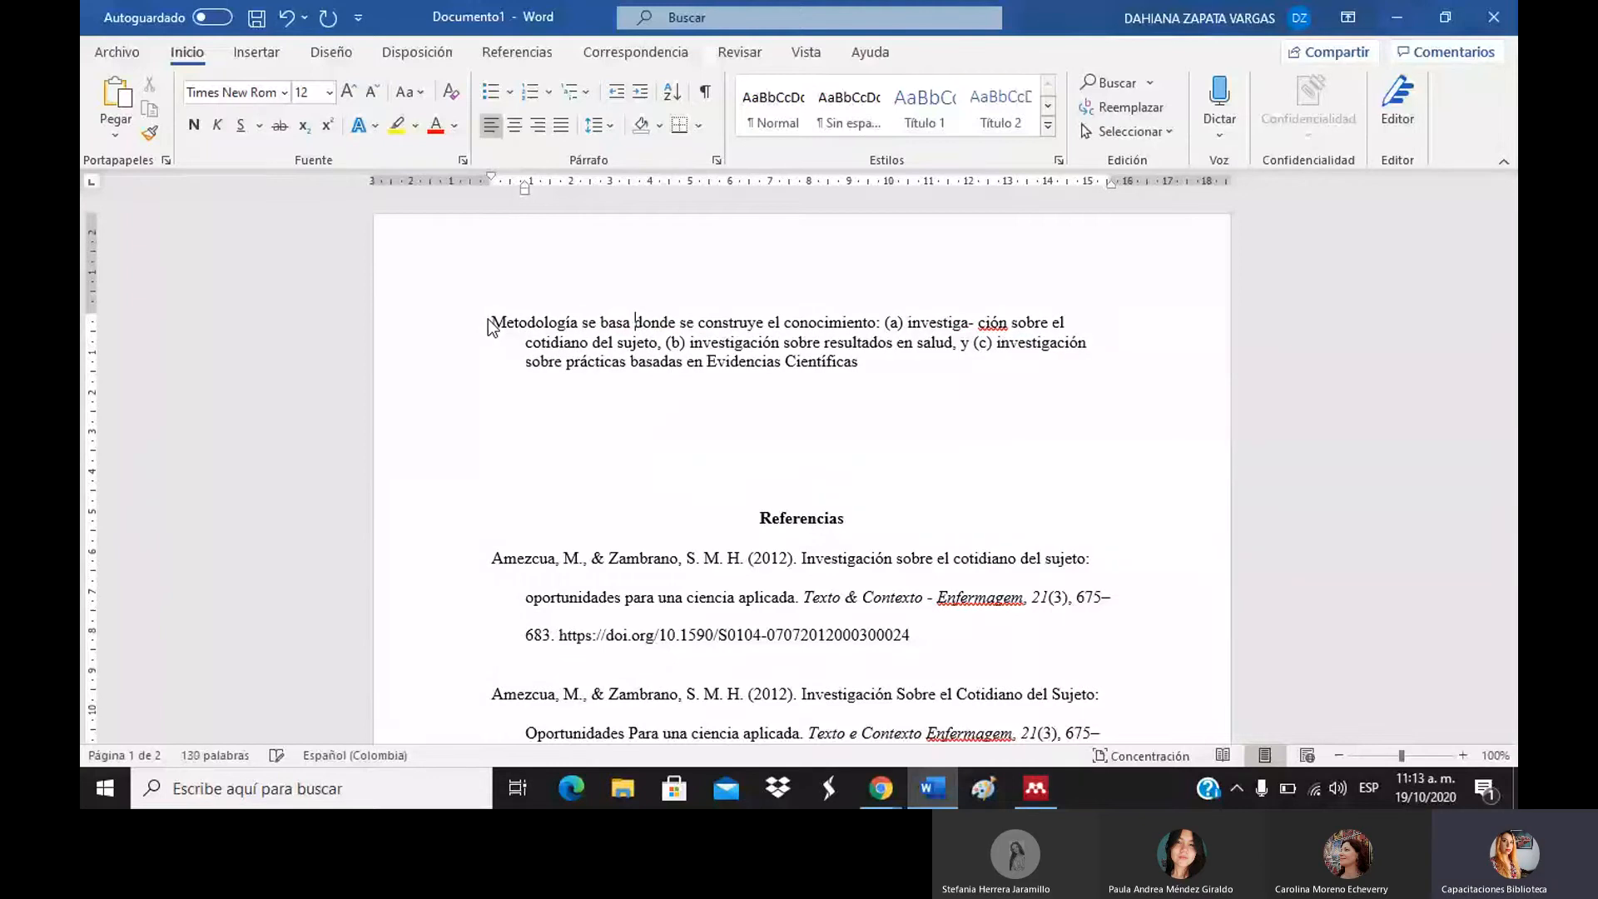
{"action": "type", "text": "a"}
{"action": "key", "text": "BackSpace"}
{"action": "type", "text": "e"}
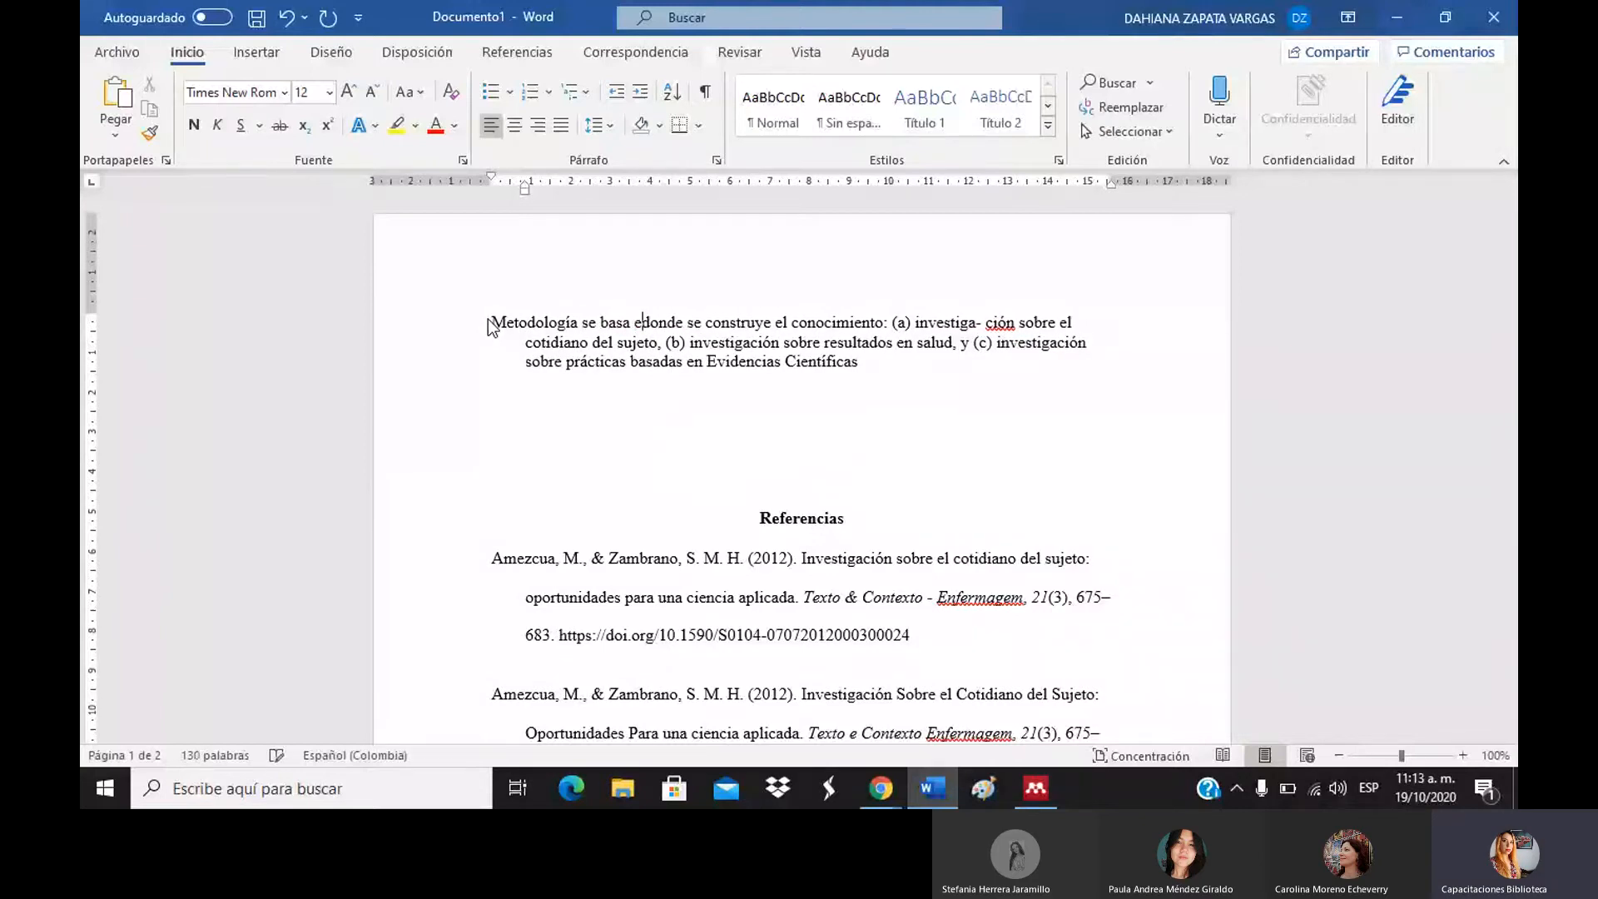
{"action": "type", "text": "n"}
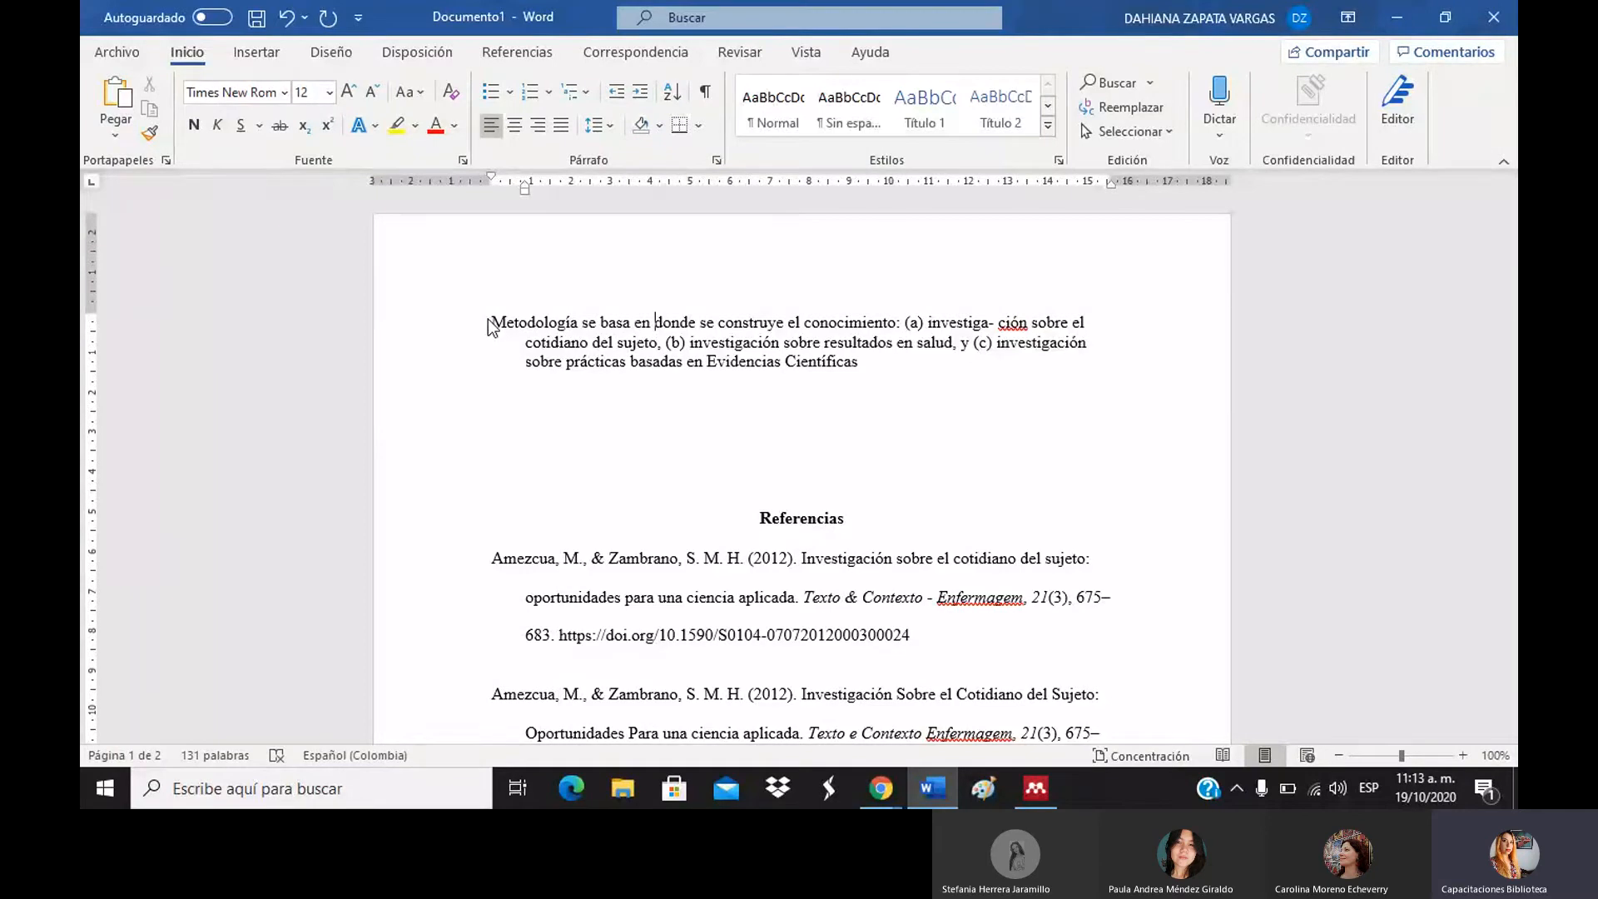
{"action": "type", "text": "\""}
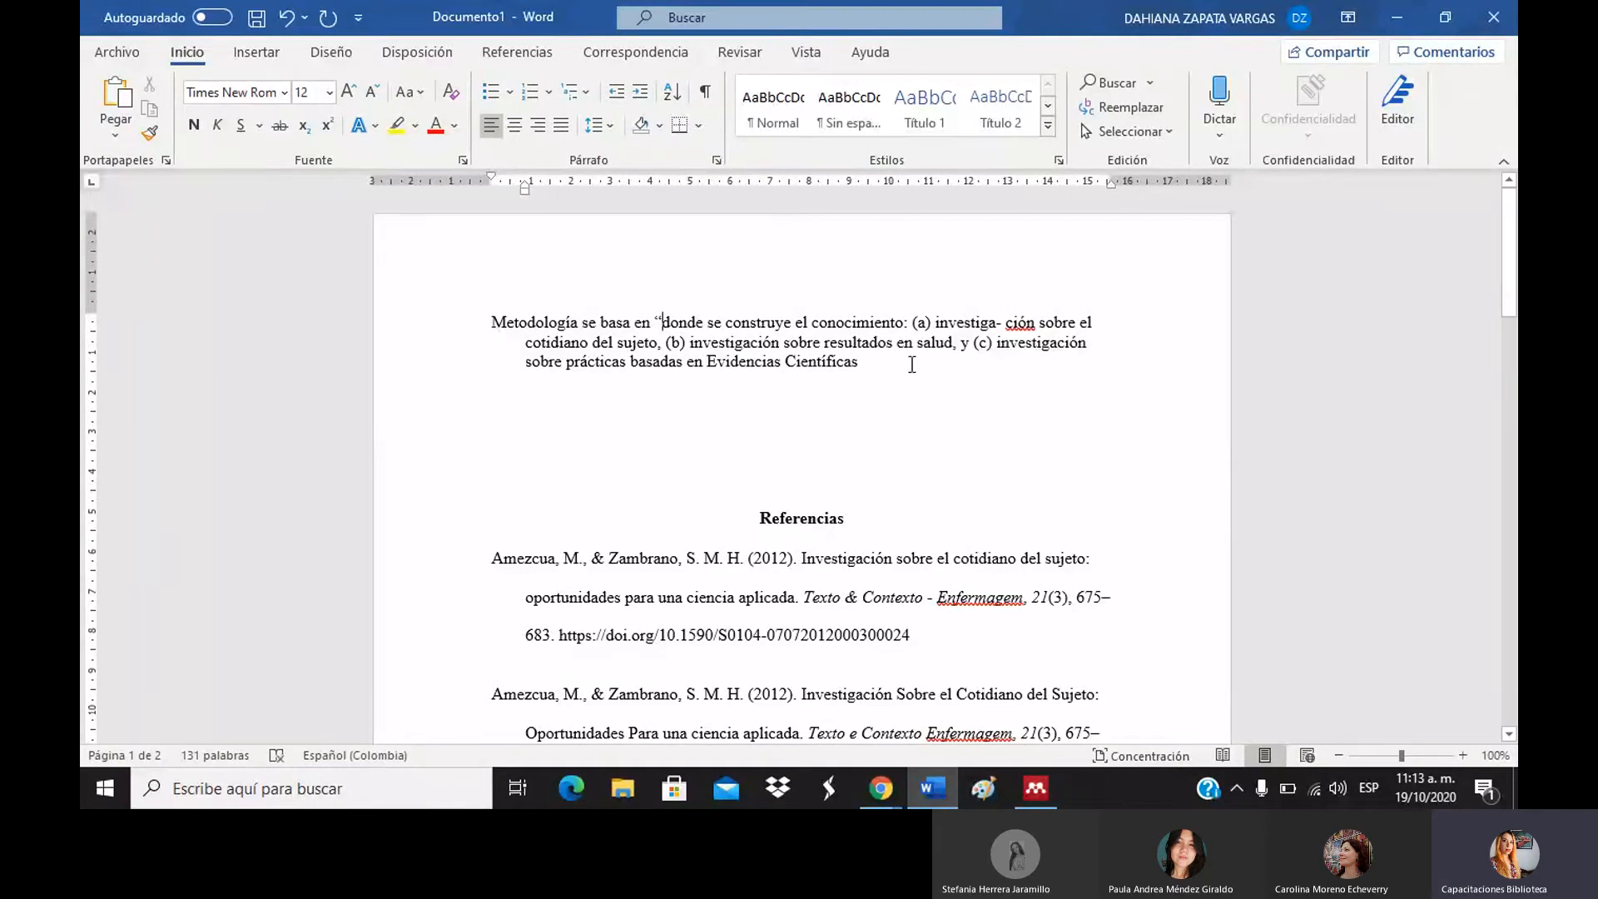
{"action": "left_click", "coordinate": [911, 364]}
{"action": "type", "text": "\""}
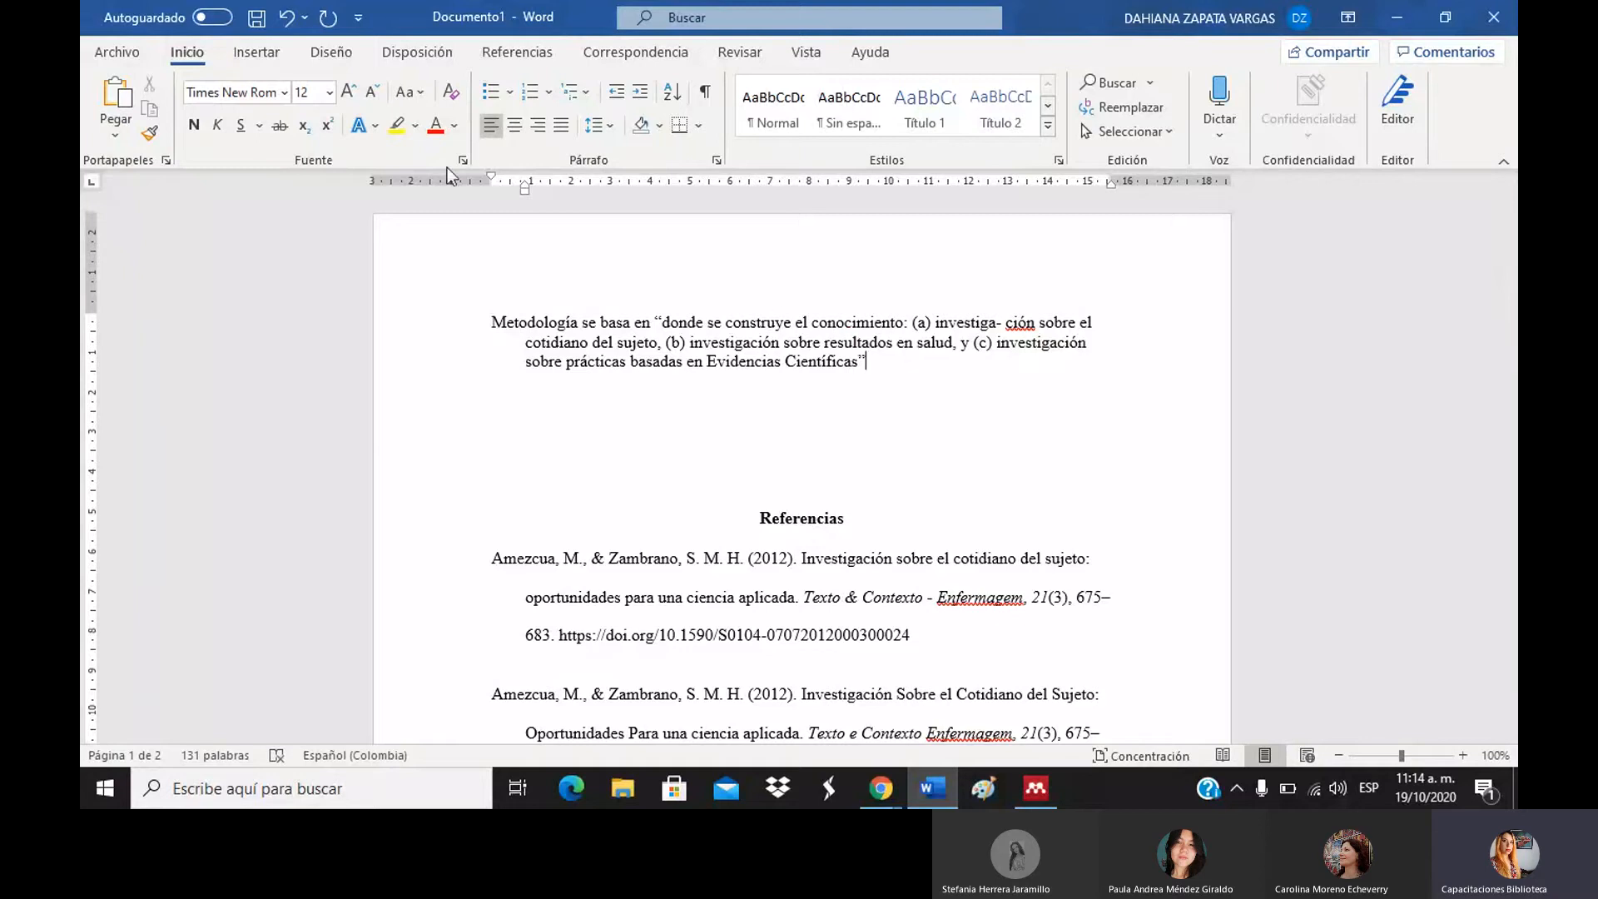
{"action": "left_click", "coordinate": [550, 56]}
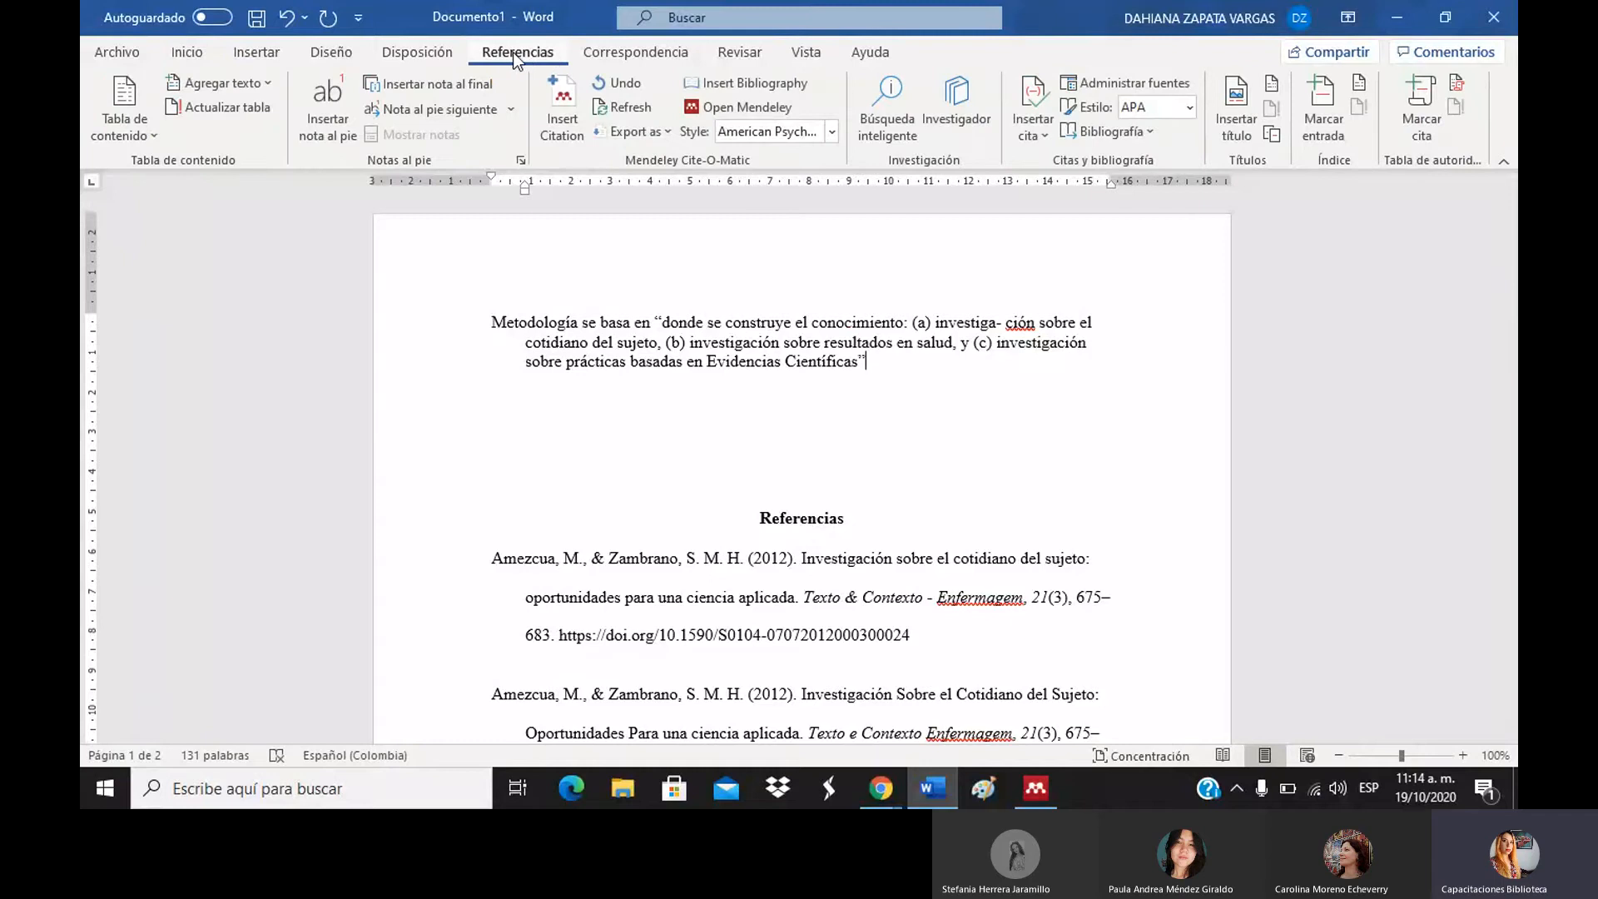
Cite the quote as (Amezcua & Zambrano, 2012) via a 'sujet' search, then add space before Referencias.
{"action": "left_click", "coordinate": [562, 131]}
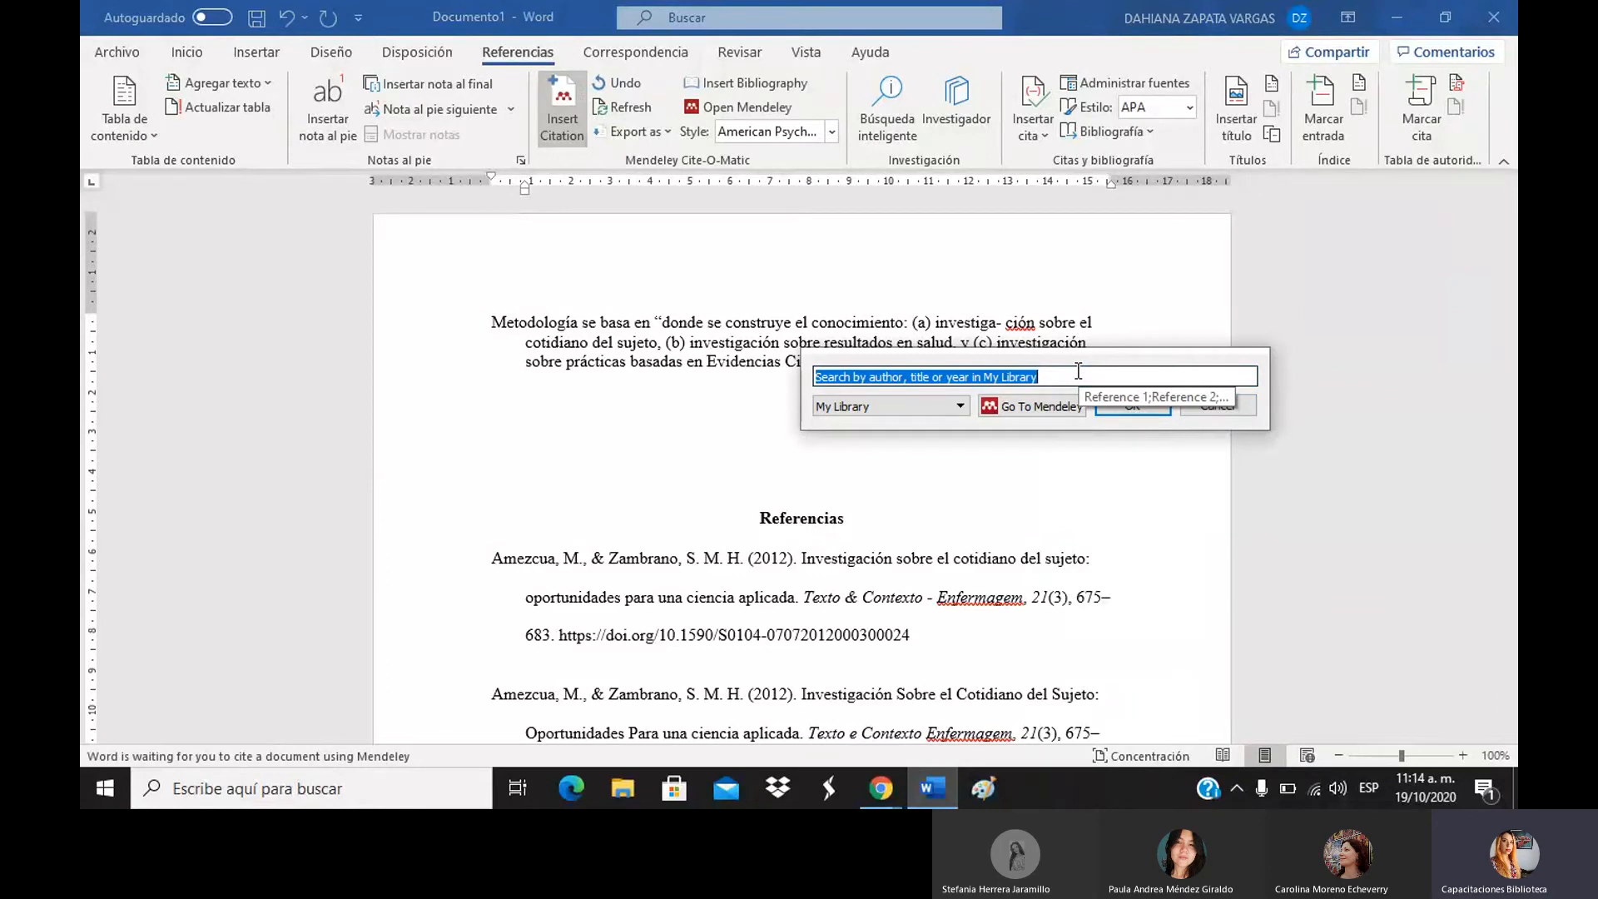
{"action": "type", "text": "sujet"}
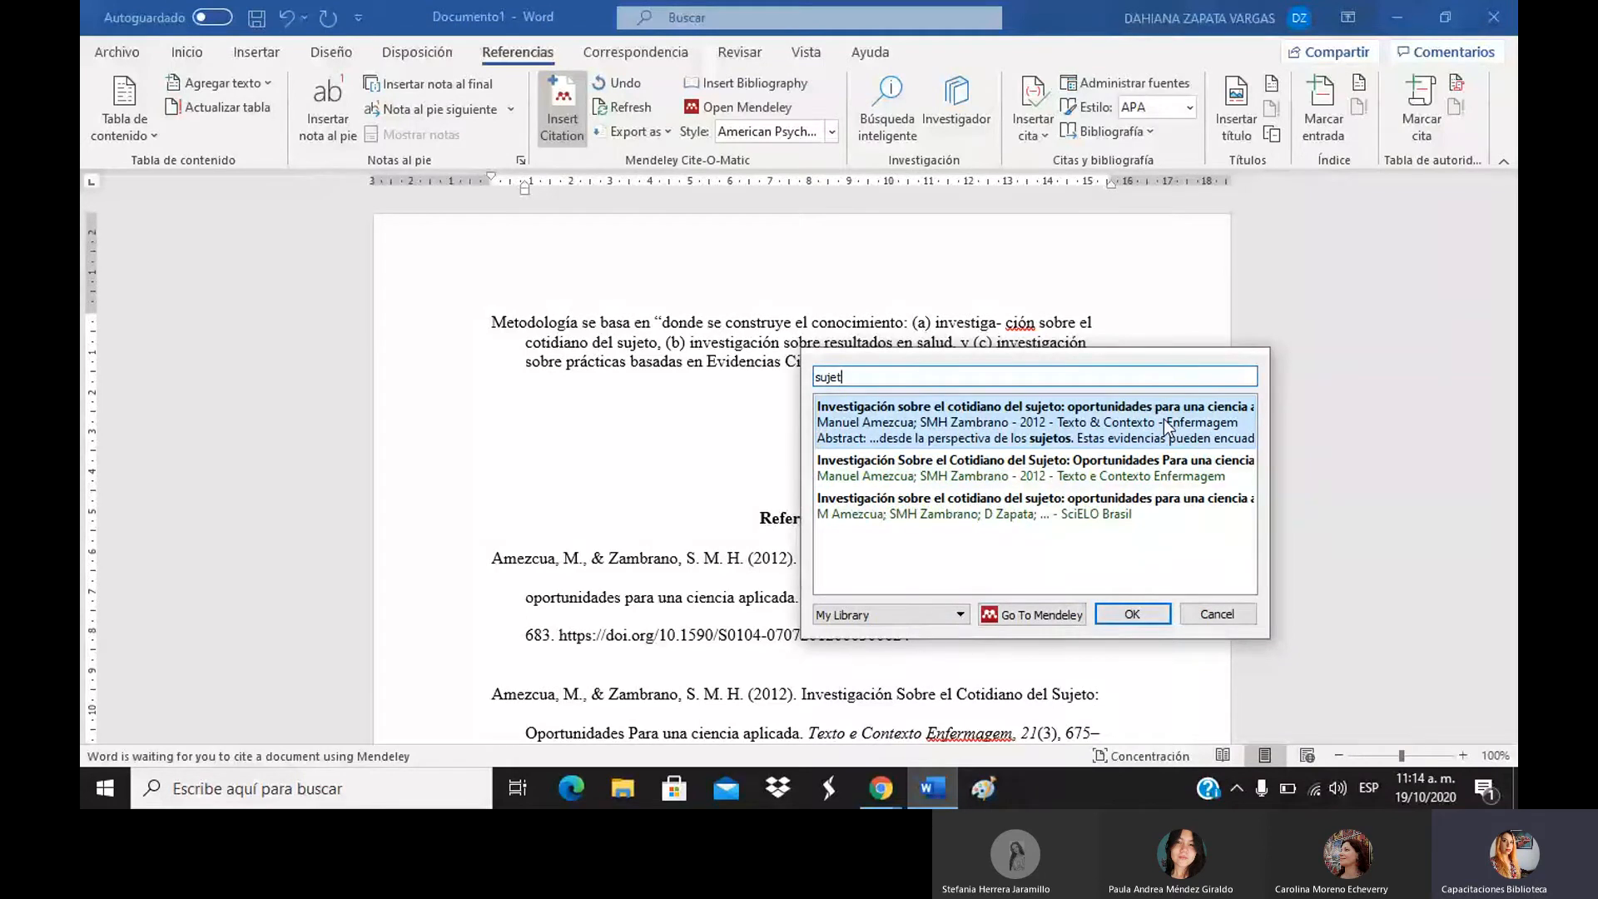
{"action": "double_click", "coordinate": [1111, 416]}
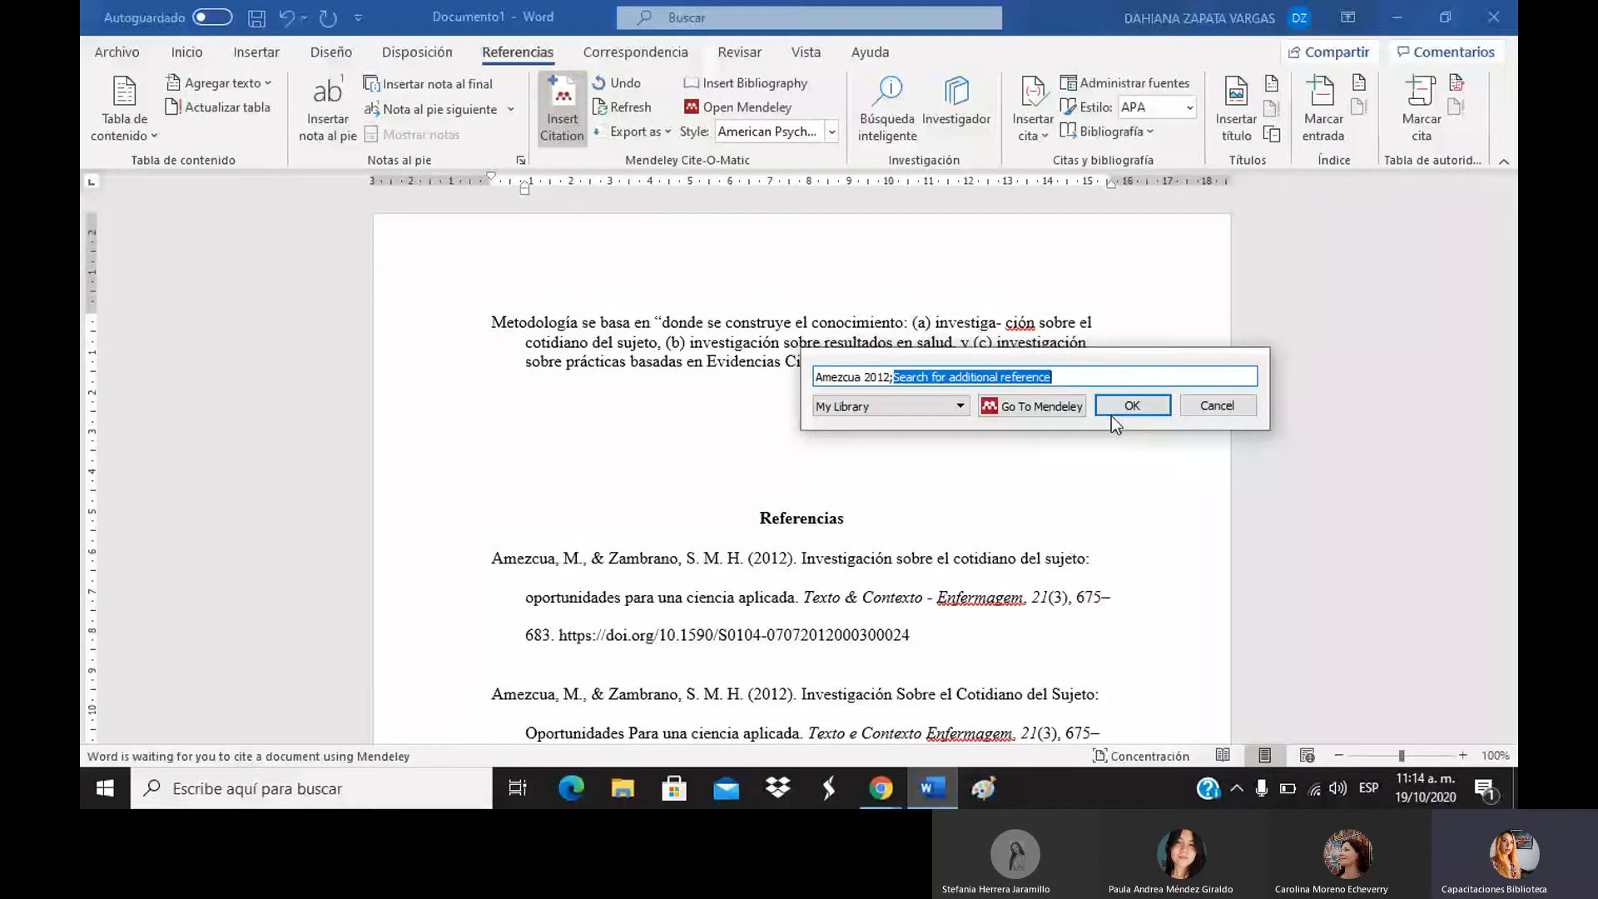
{"action": "left_click", "coordinate": [1112, 413]}
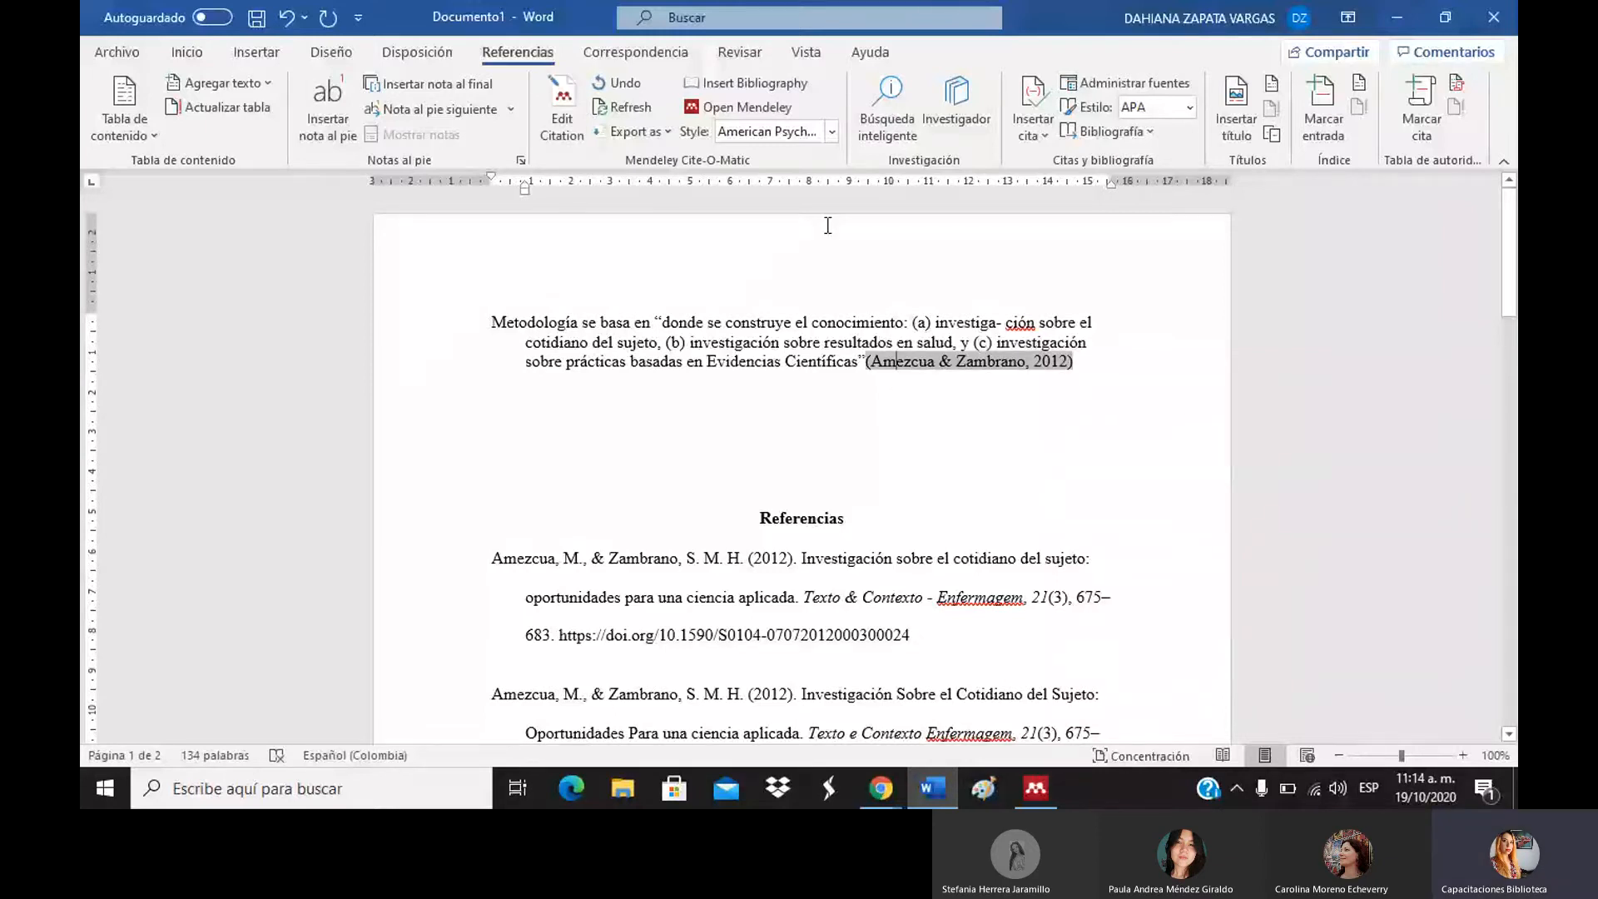
{"action": "left_click", "coordinate": [995, 557]}
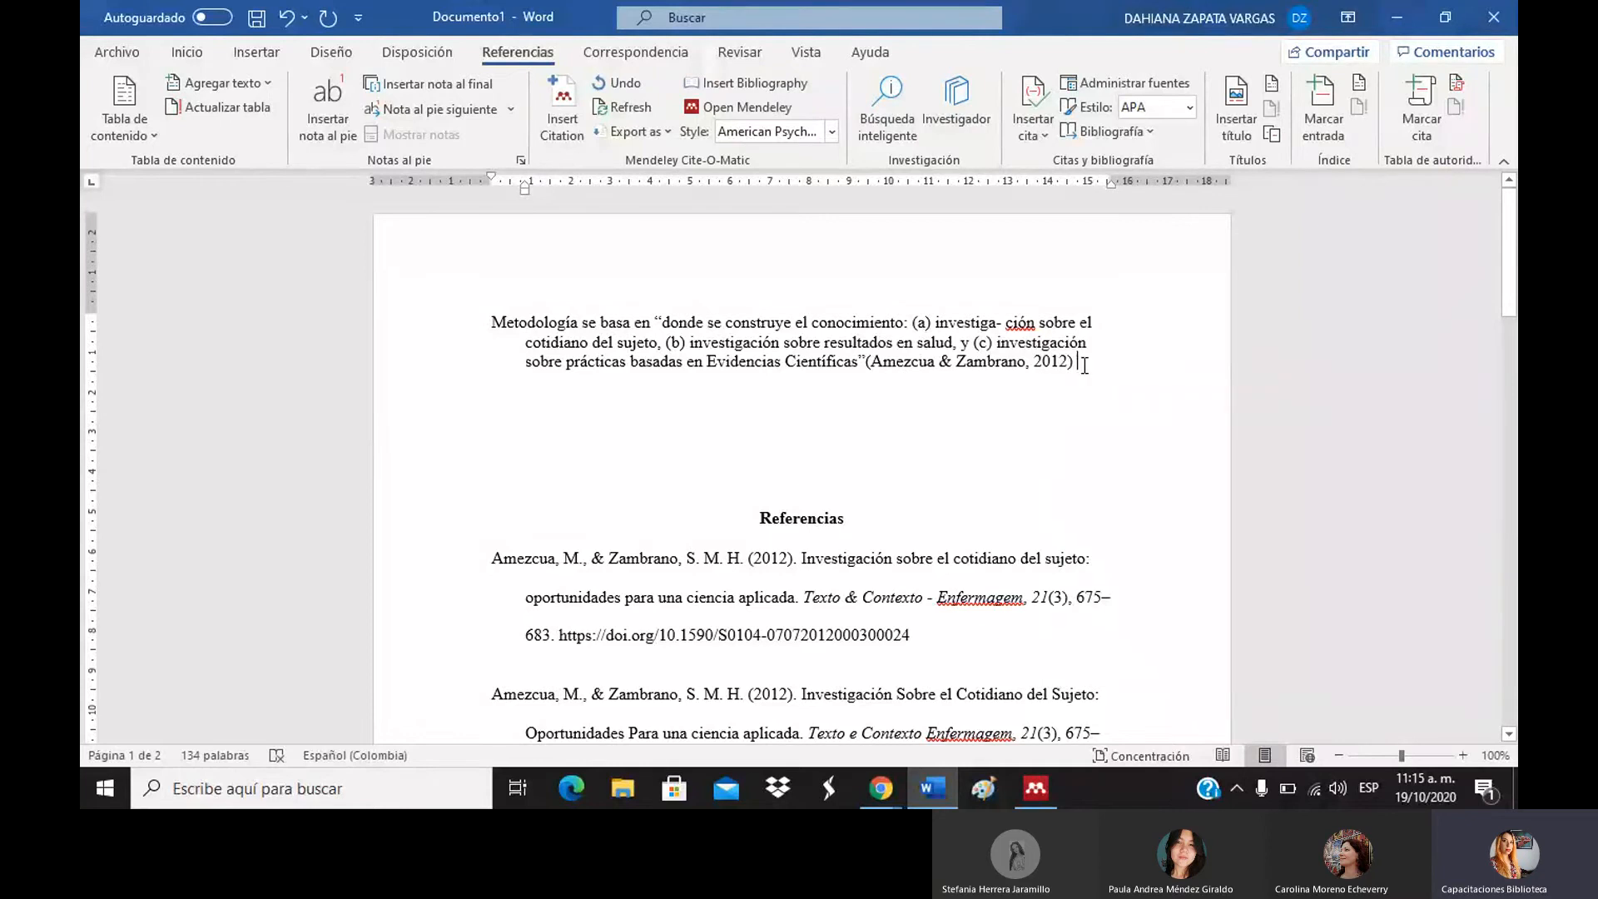
{"action": "key", "text": "Return"}
{"action": "key", "text": "Return"}
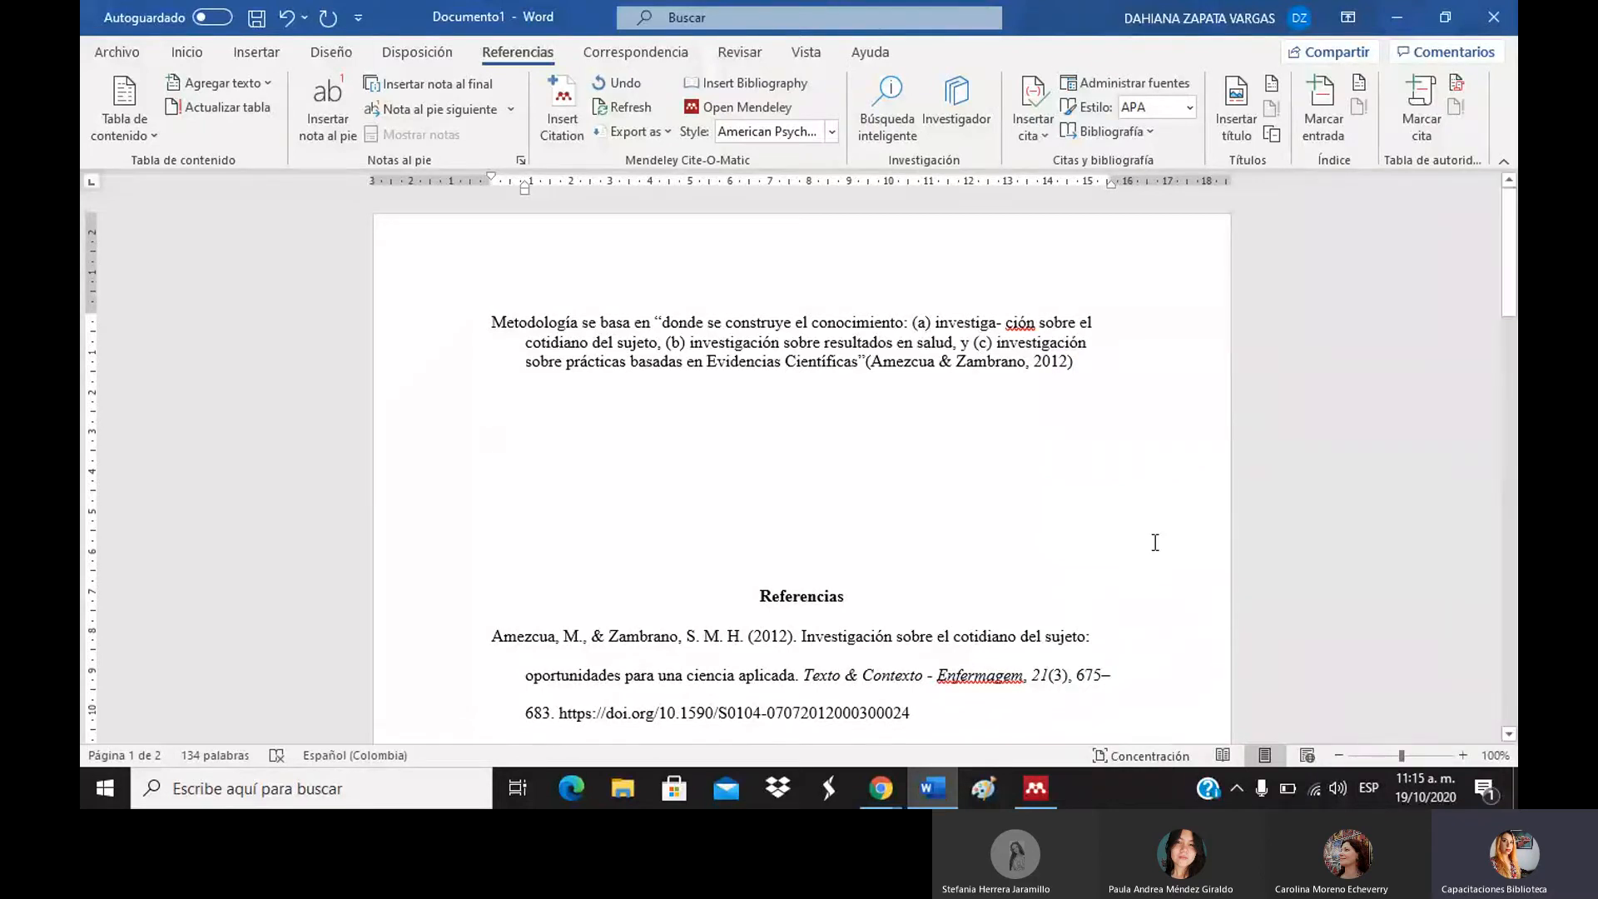
Paste the passage again, cite it to Zapata (n.d.) via a 'dahi' search, and add blank lines below.
{"action": "type", "text": "donde se construye el conocimiento: (a) investiga- ción sobre el cotidiano del sujeto, (b) investigación sobre resultados en salud, y (c) investigación sobre prácticas basadas en Evidencias Científicas"}
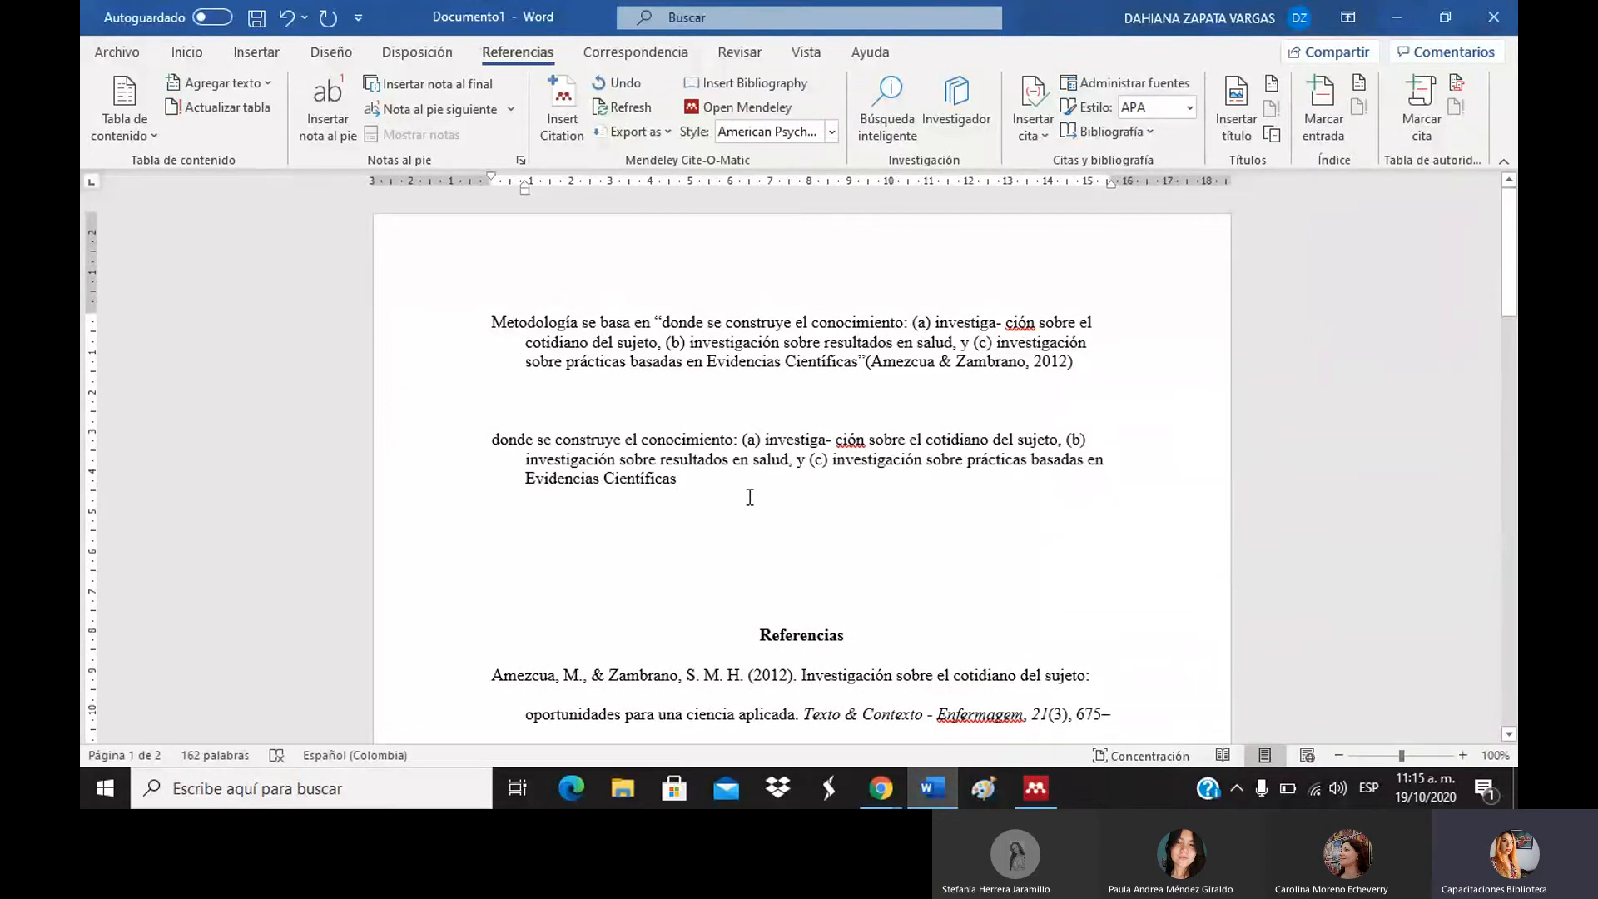
{"action": "left_click", "coordinate": [578, 114]}
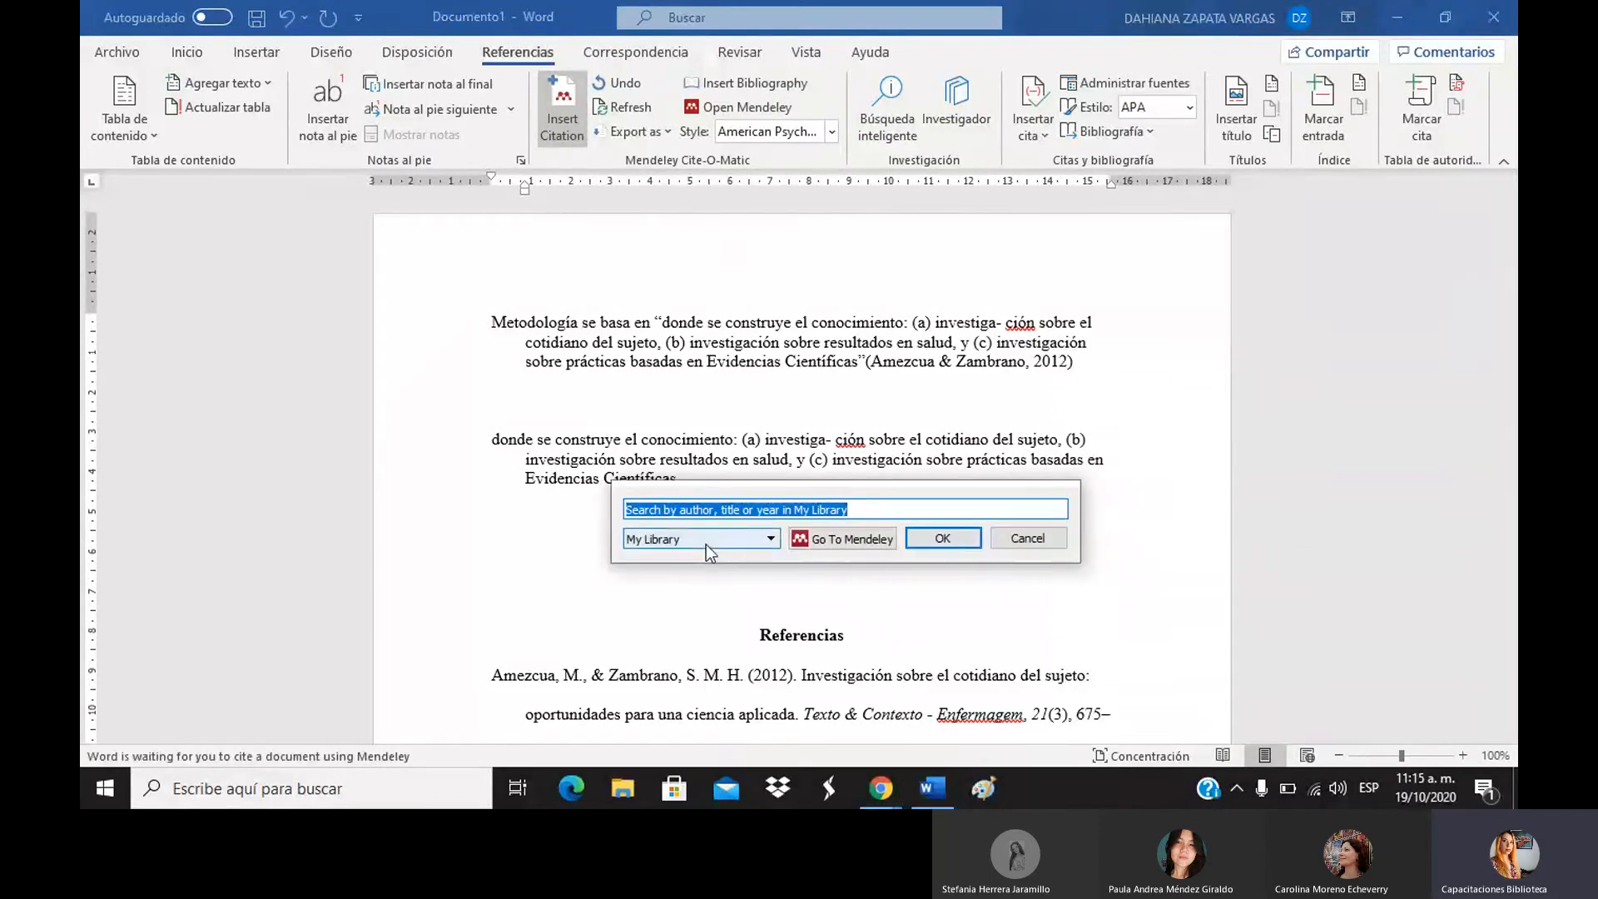
{"action": "type", "text": "dahi"}
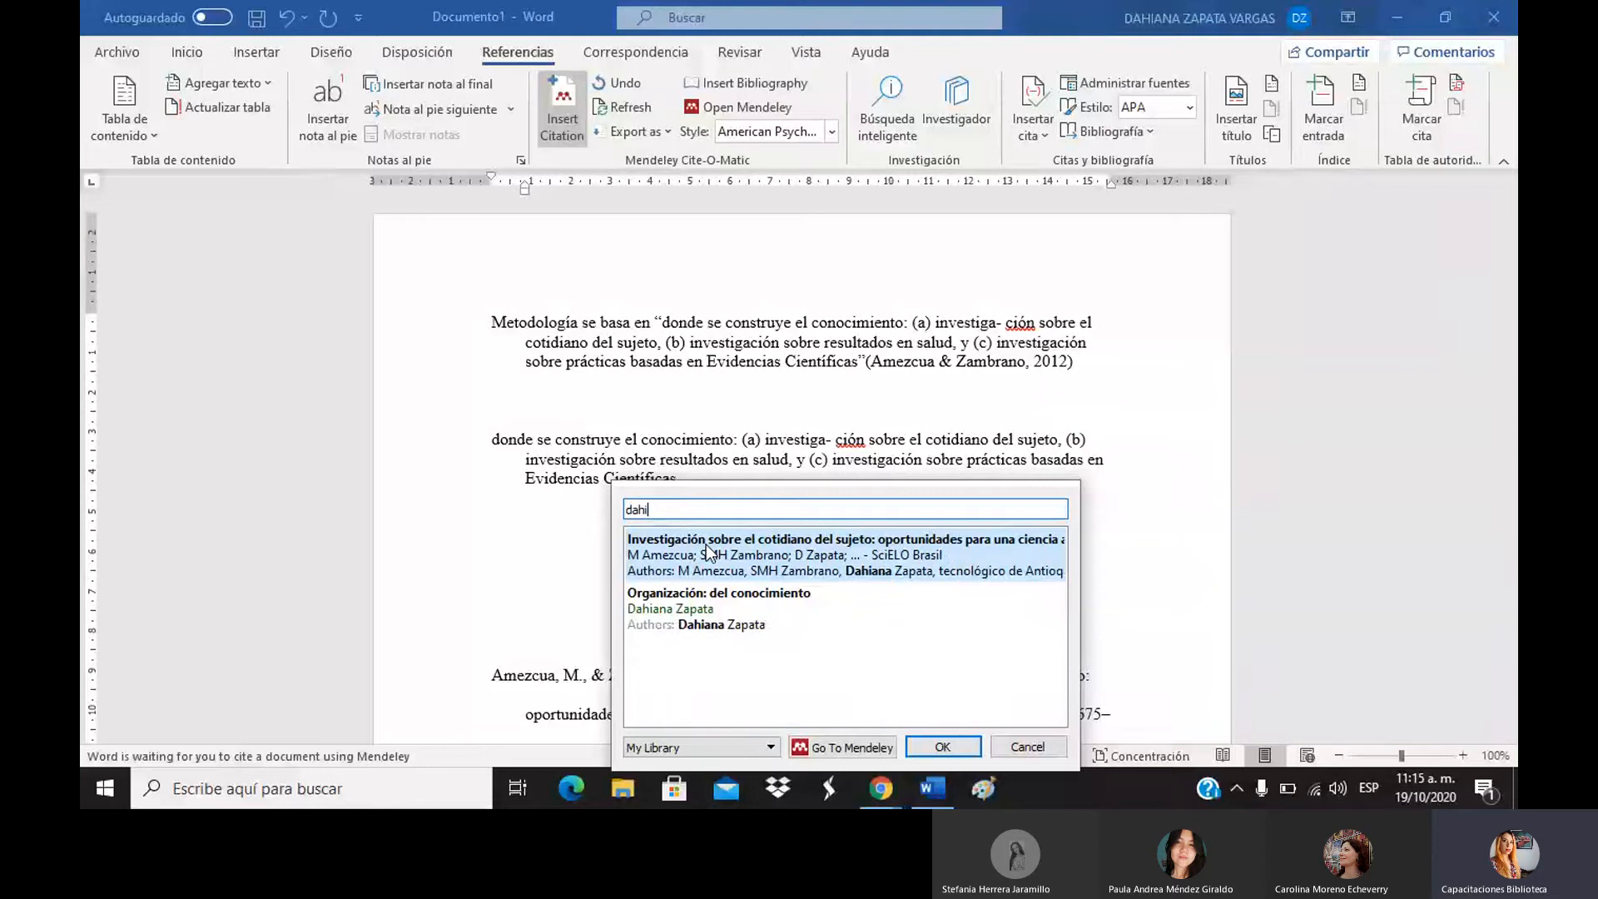
{"action": "left_click", "coordinate": [752, 620]}
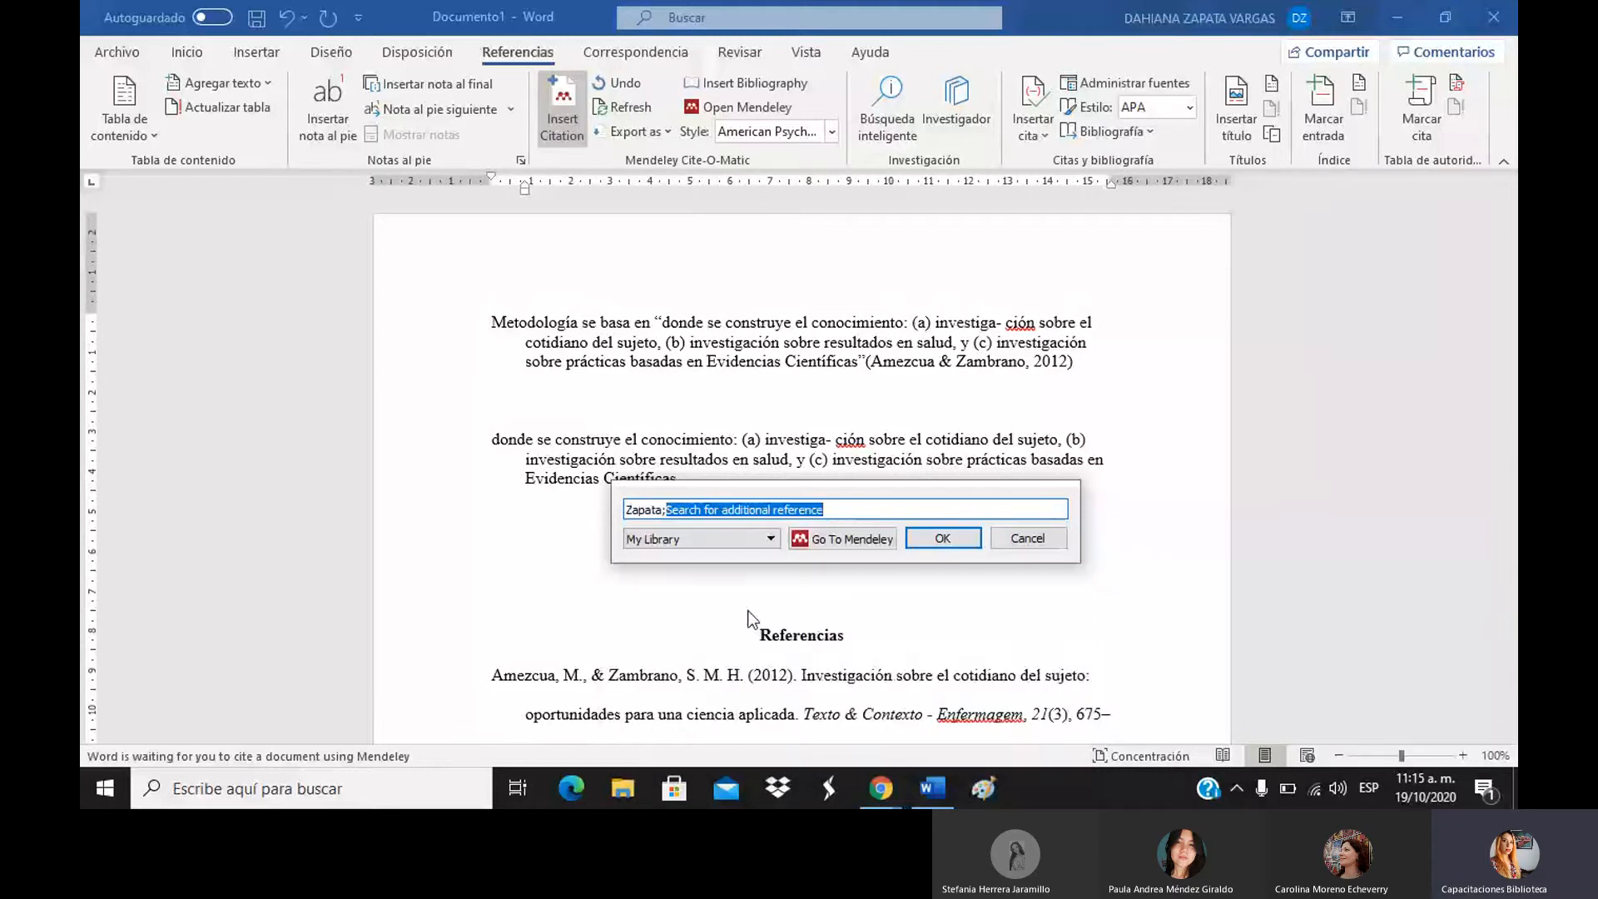
{"action": "left_click", "coordinate": [940, 539]}
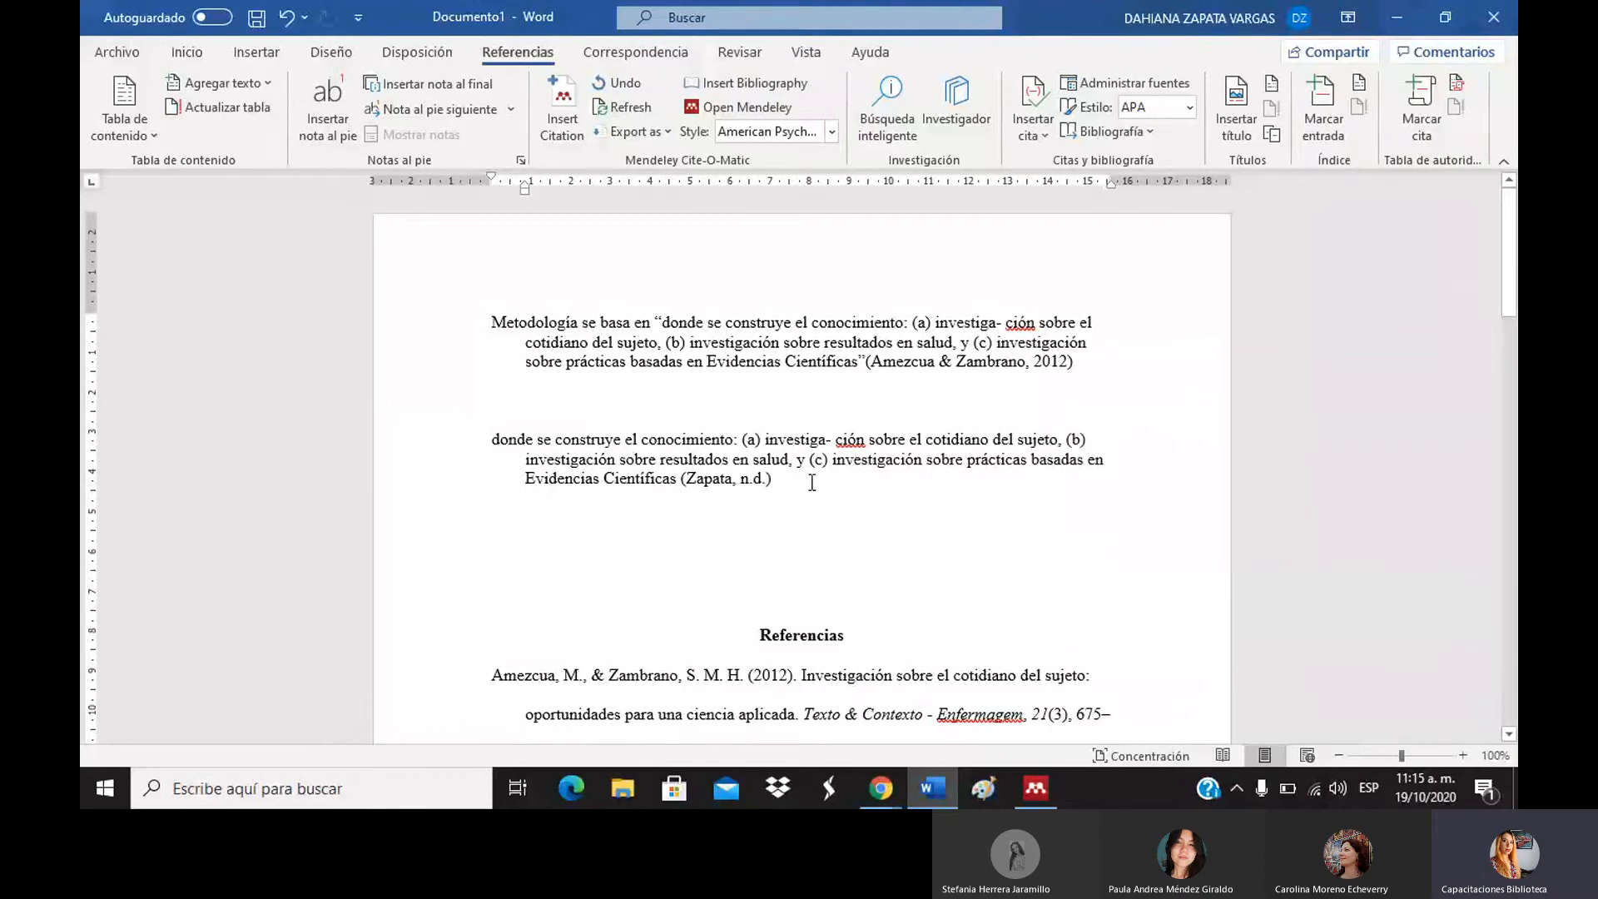
{"action": "key", "text": "Return"}
{"action": "key", "text": "Return"}
{"action": "key", "text": "Return"}
{"action": "key", "text": "Return"}
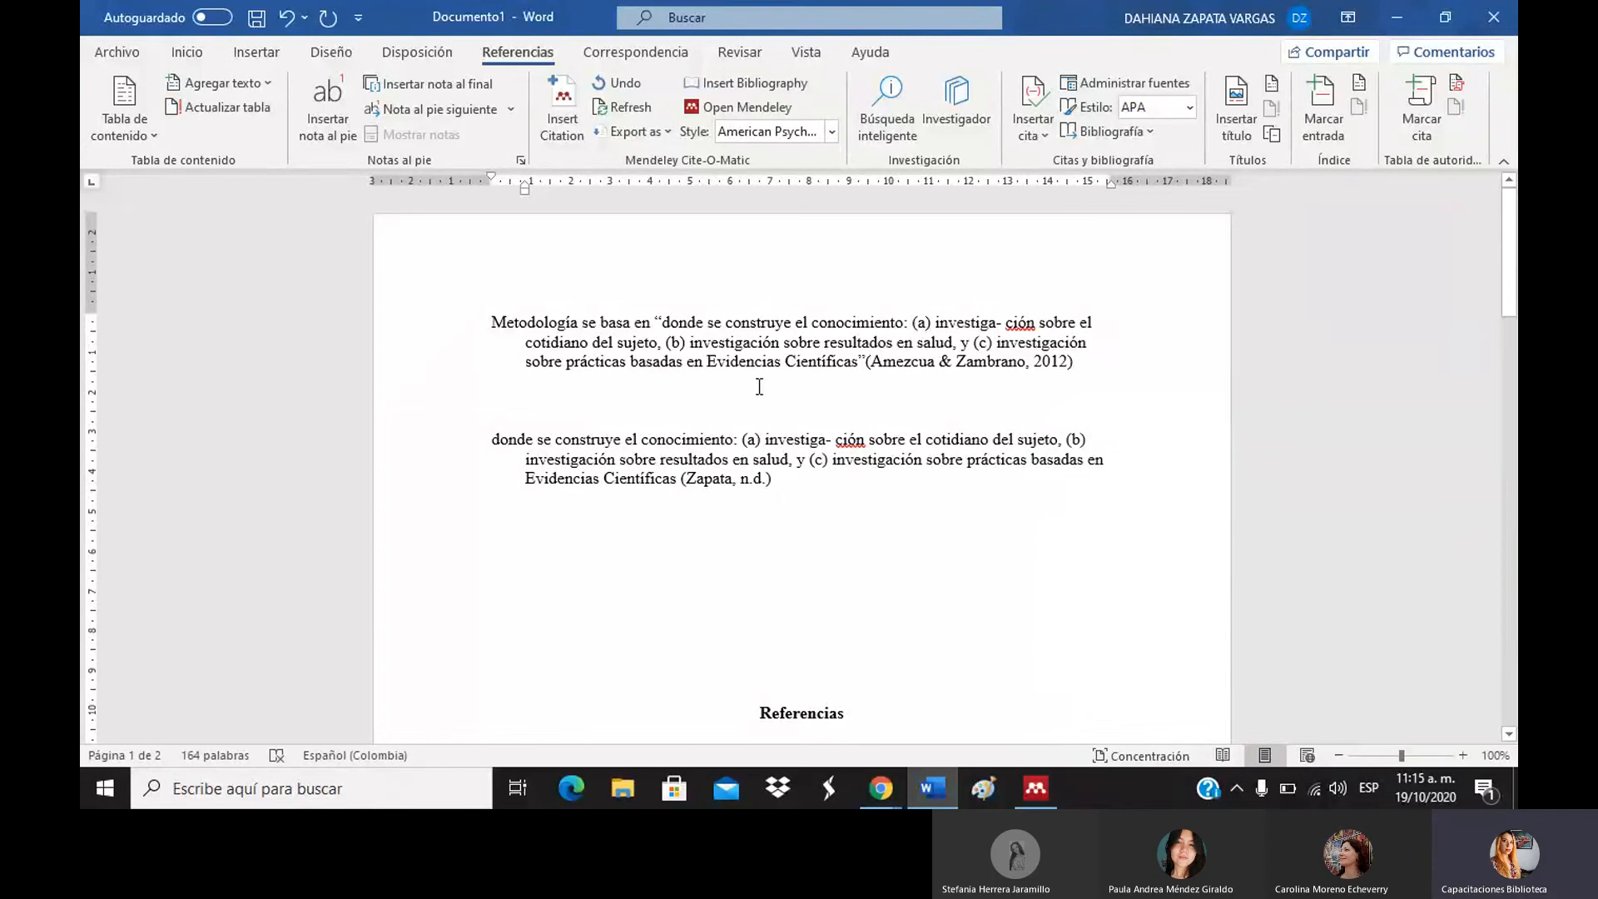
{"action": "left_click", "coordinate": [607, 519]}
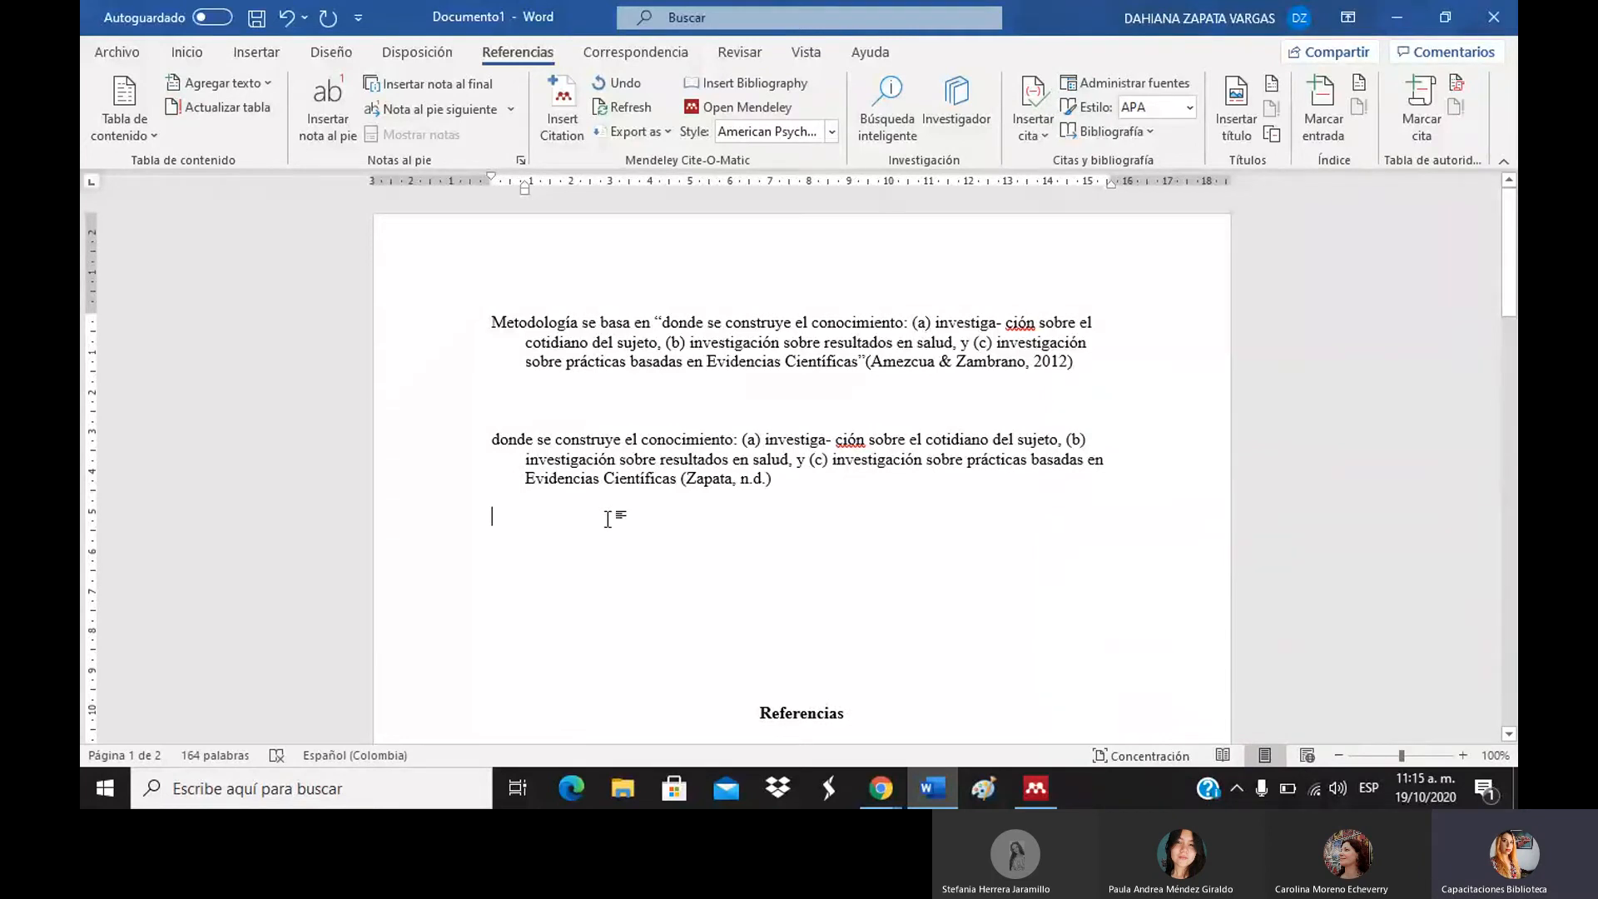
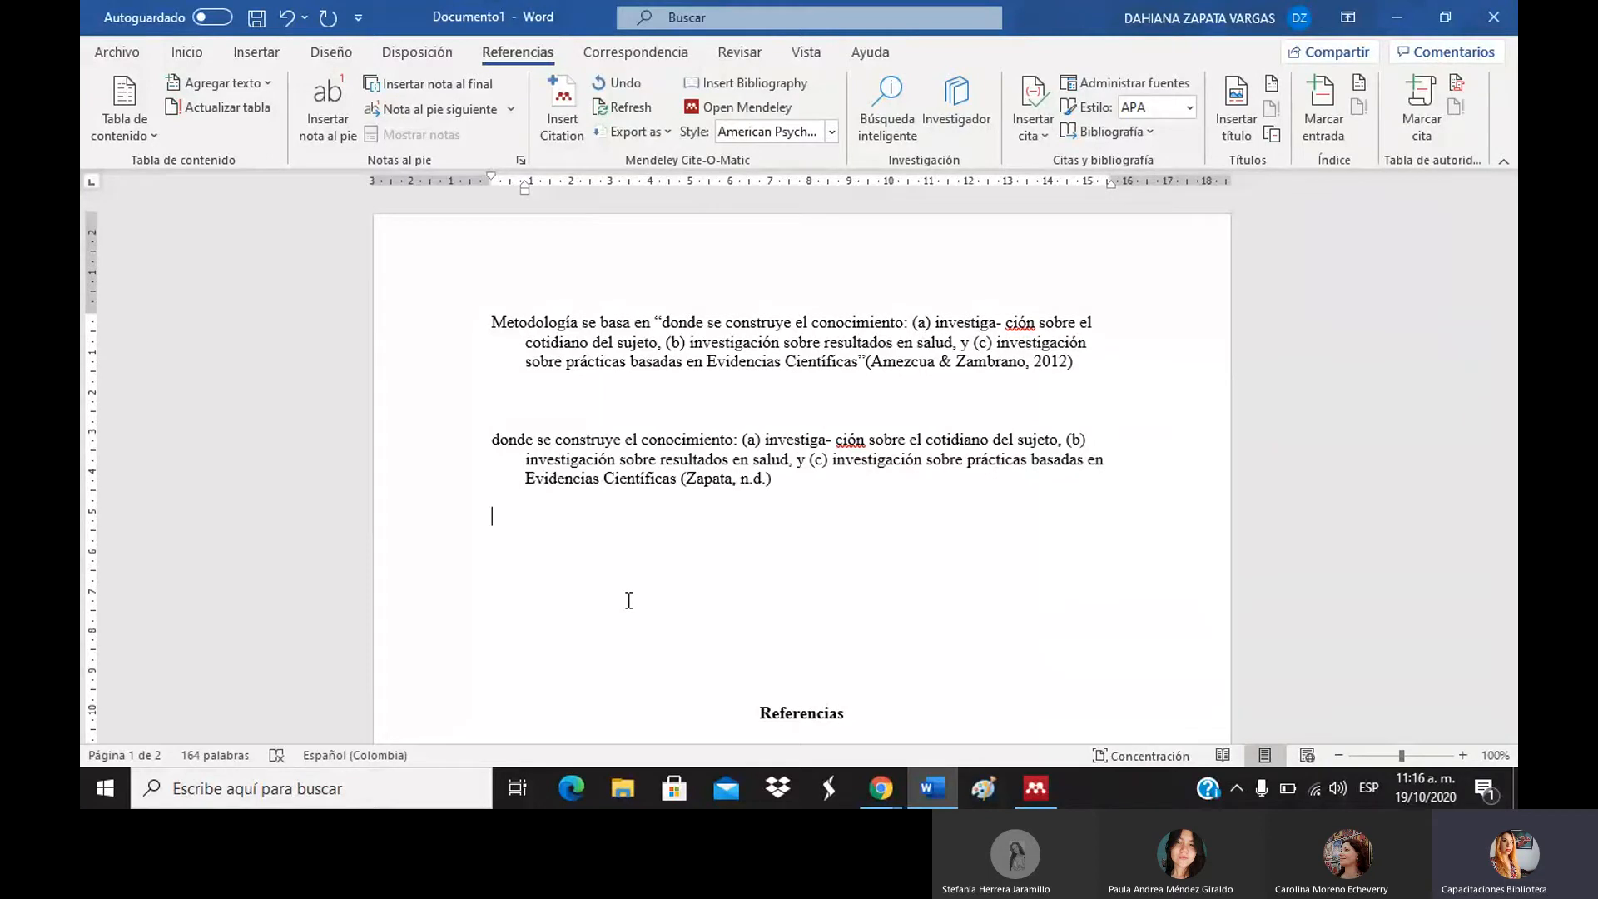
Delete the blank lines above the second cited passage and move to the empty line below.
{"action": "left_click", "coordinate": [654, 416]}
{"action": "key", "text": "Delete"}
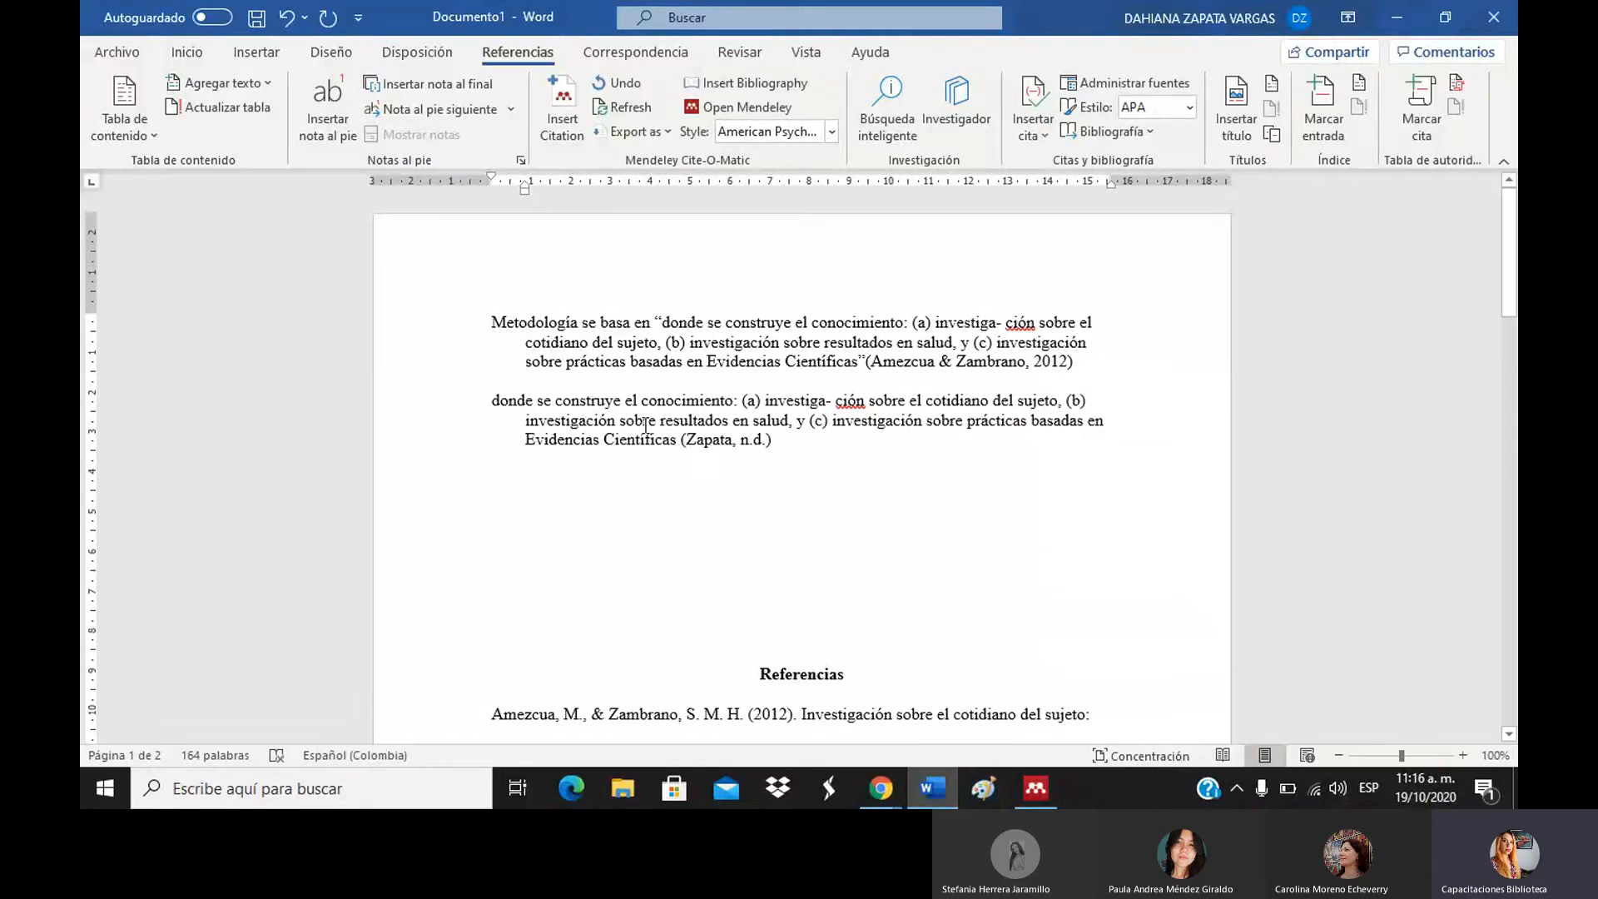
{"action": "left_click", "coordinate": [600, 502]}
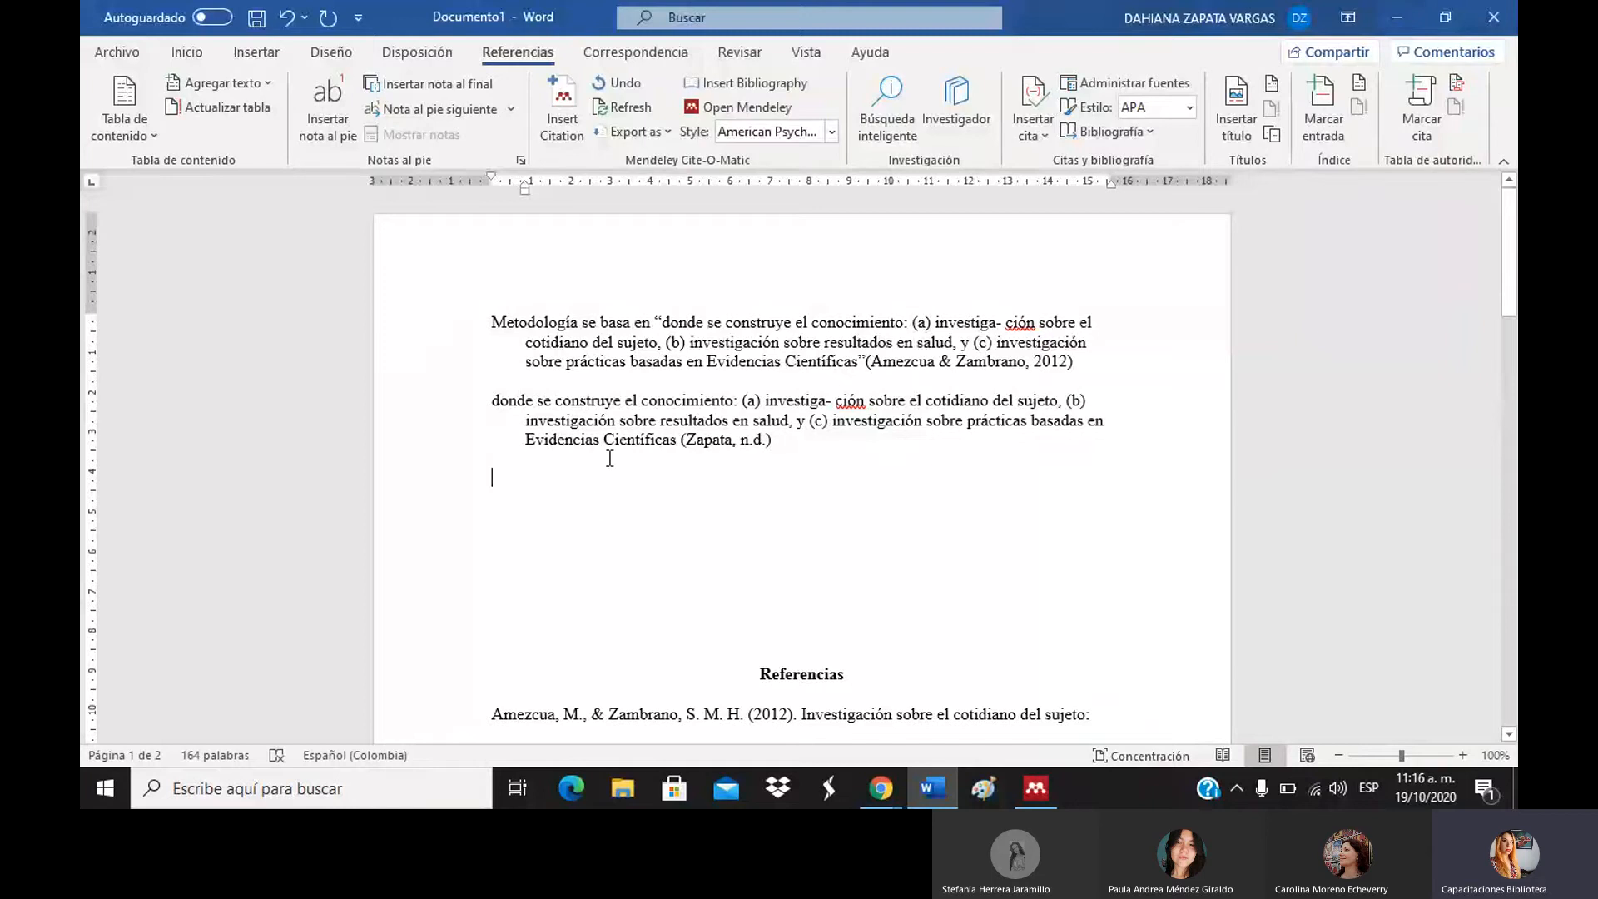
Insert the Mendeley bibliography with the Amezcua & Zambrano and Zapata entries, adding a line after it.
{"action": "left_click", "coordinate": [756, 82]}
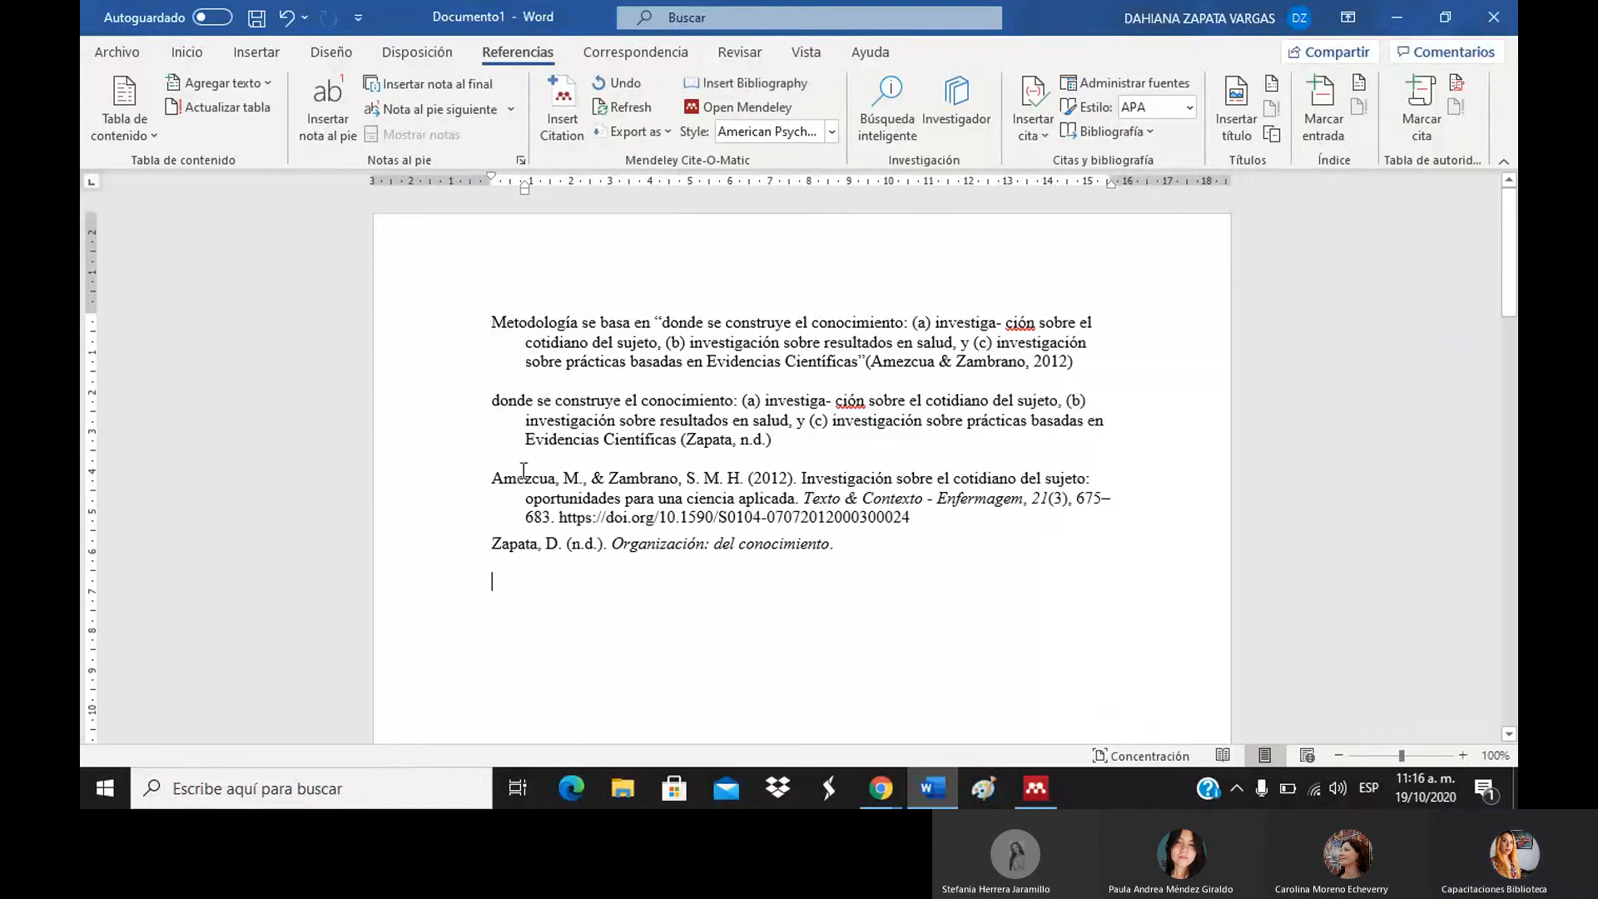
{"action": "left_click_drag", "start_coordinate": [490, 480], "coordinate": [892, 545]}
{"action": "left_click", "coordinate": [892, 541]}
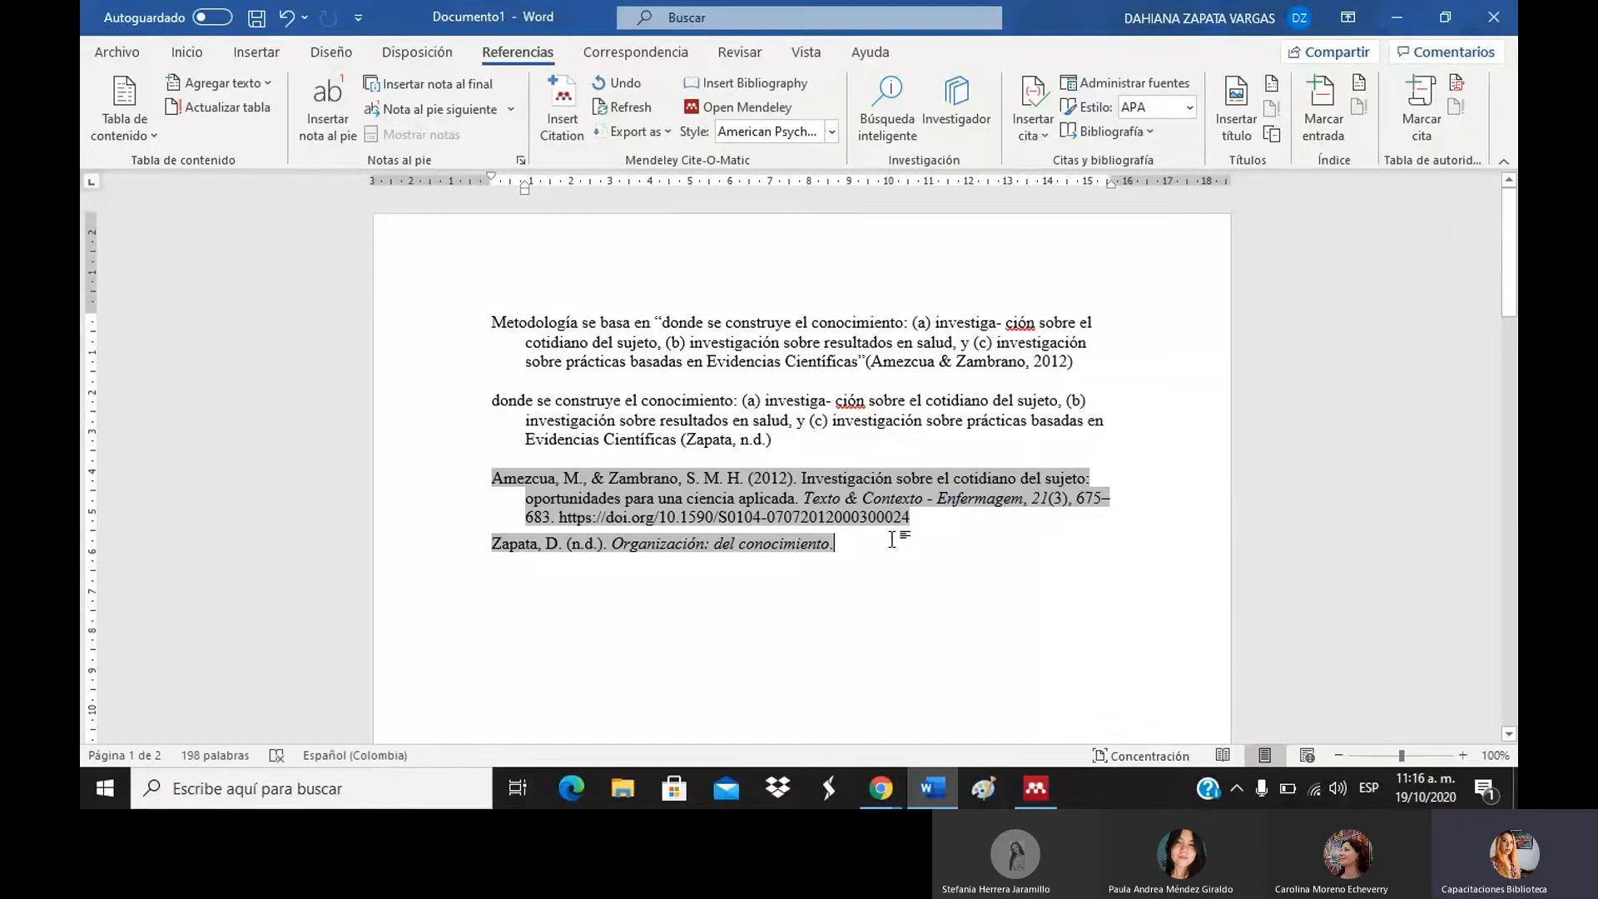
{"action": "key", "text": "Return"}
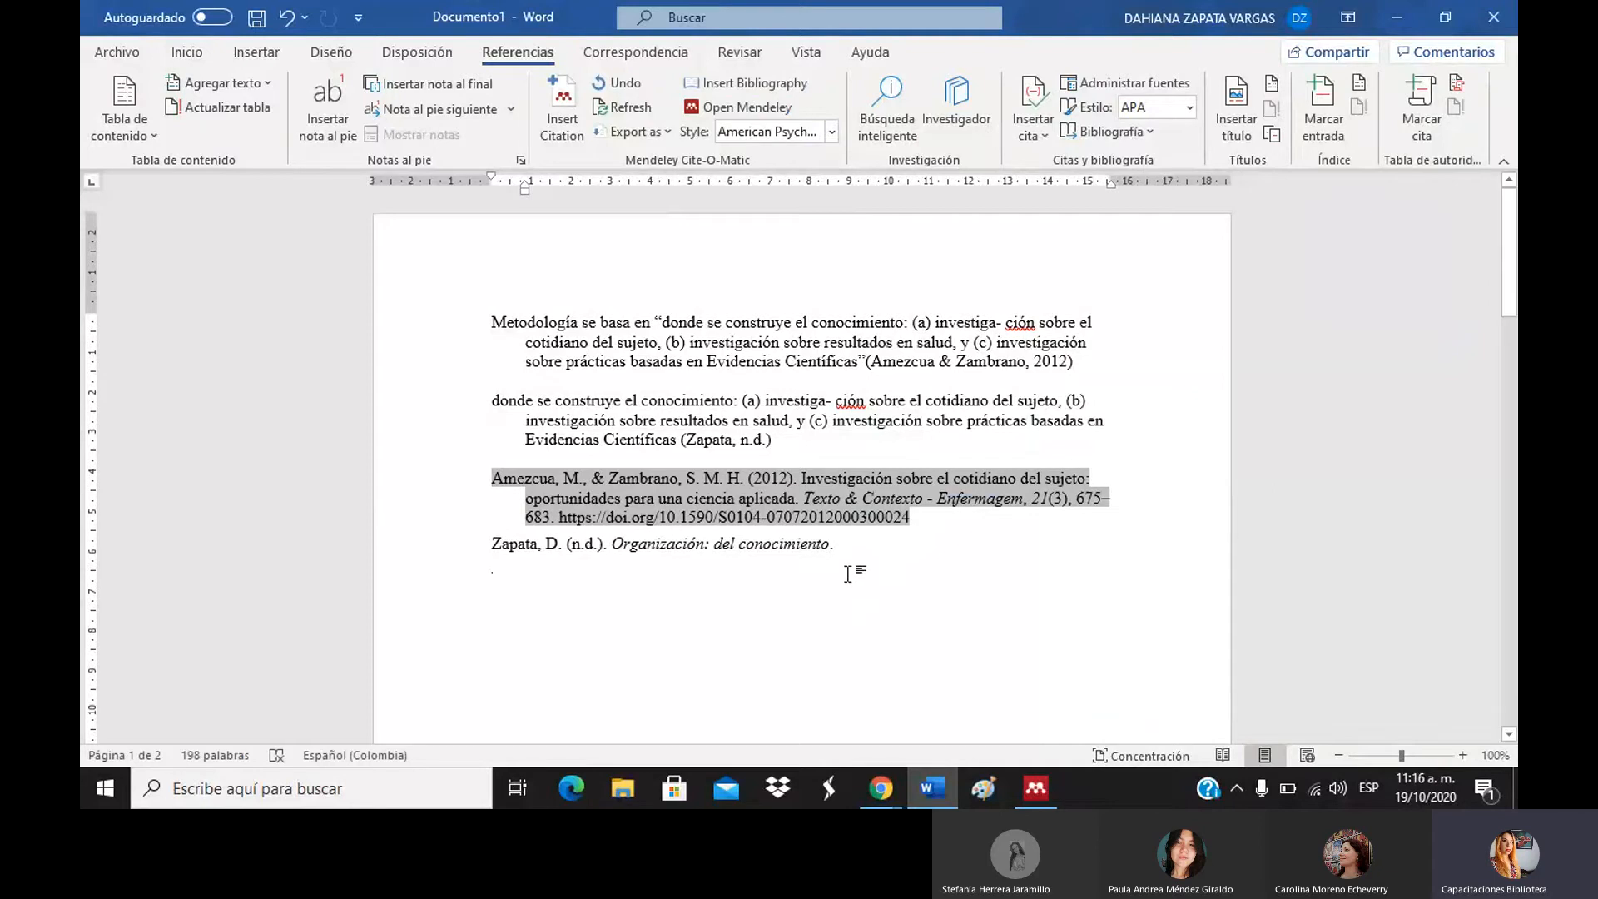
{"action": "left_click_drag", "start_coordinate": [845, 547], "coordinate": [505, 566]}
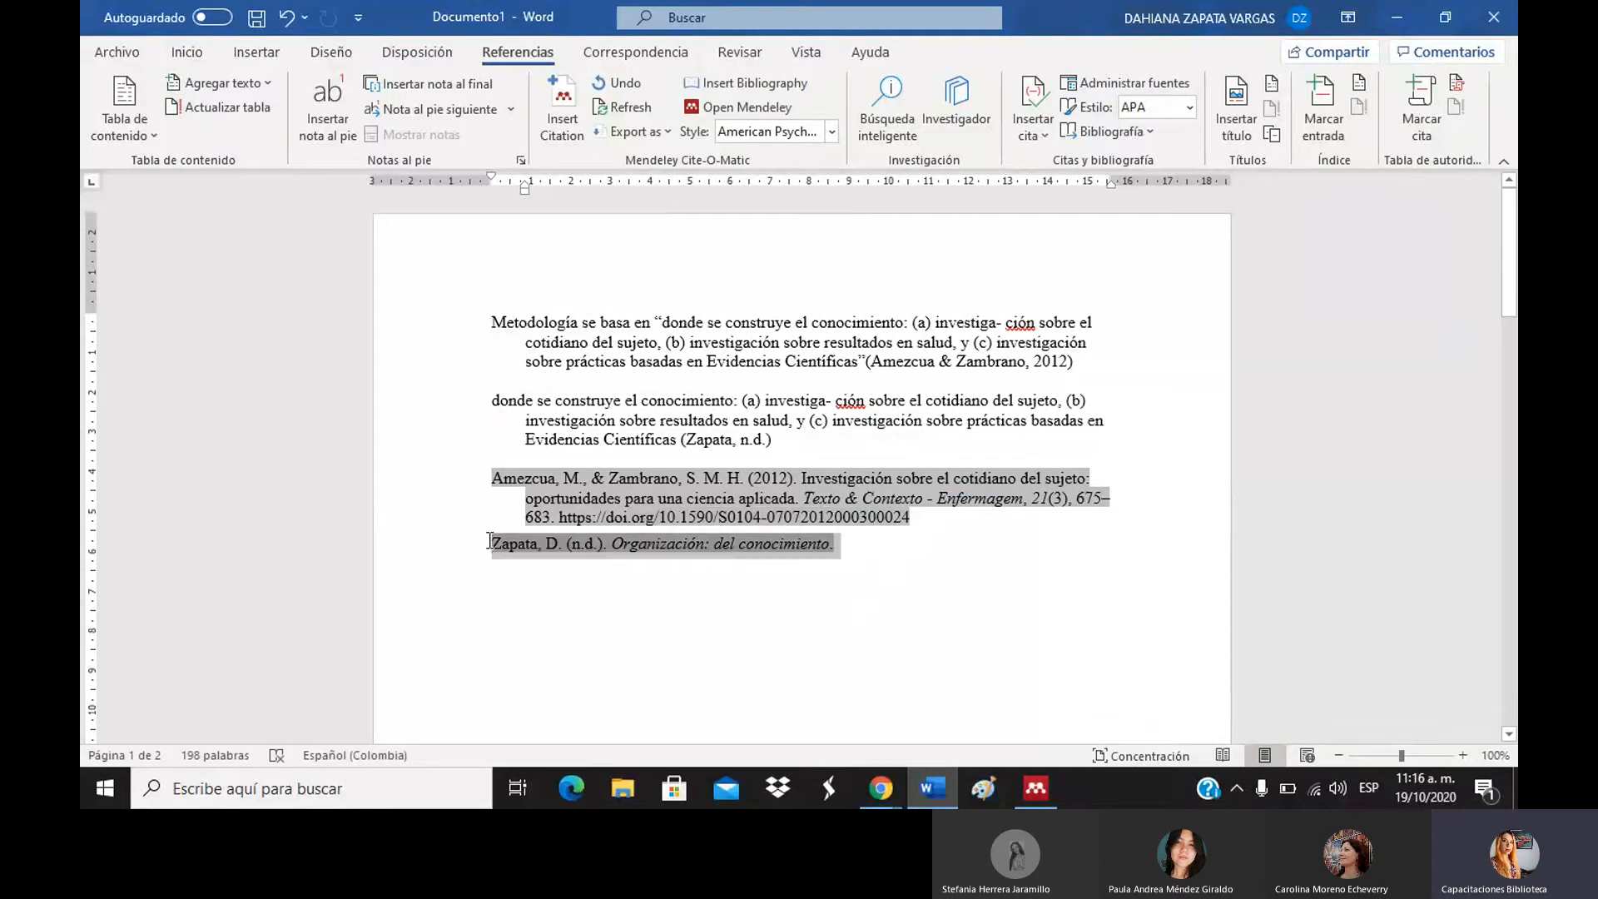
{"action": "left_click", "coordinate": [527, 580]}
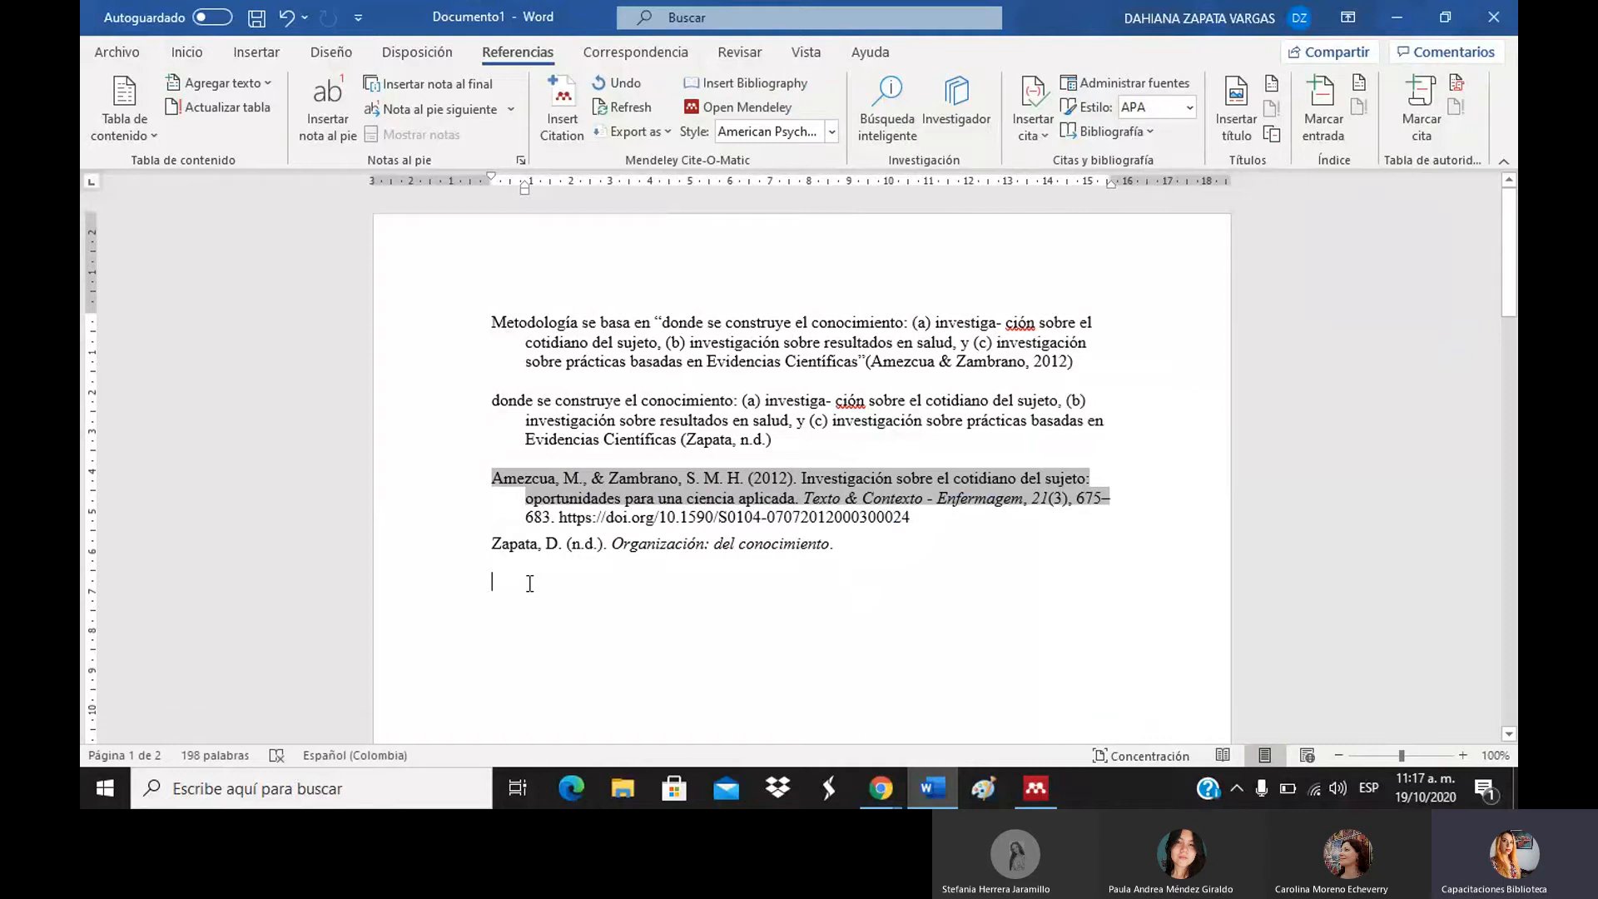
{"action": "left_click", "coordinate": [496, 542]}
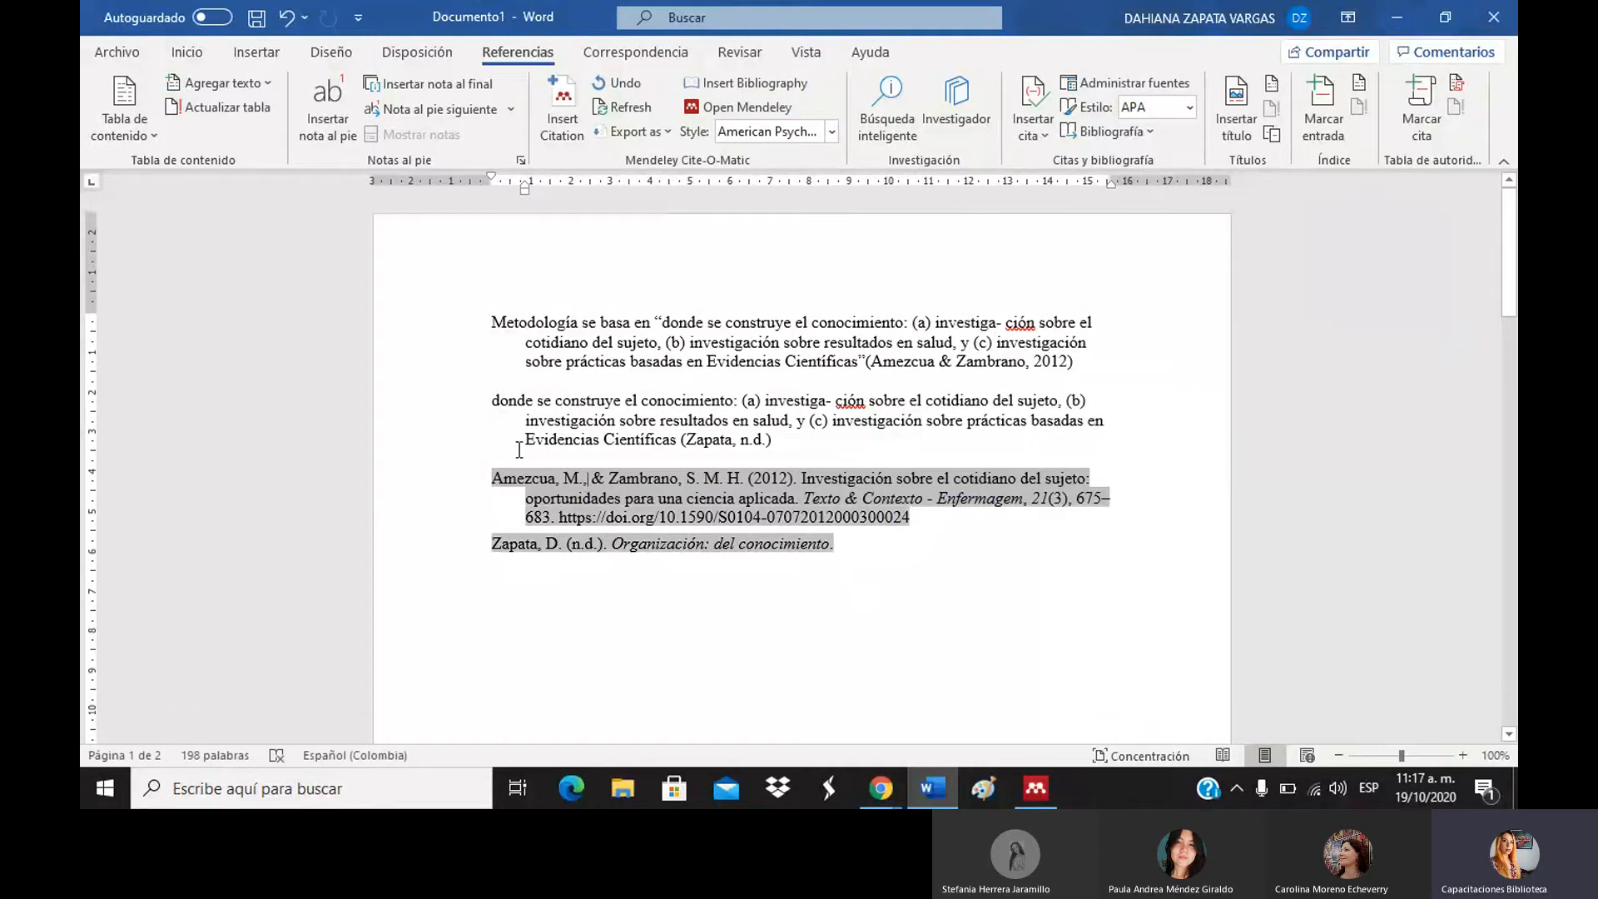
Add blank lines above the bibliography and paste another copy of the passage there.
{"action": "left_click", "coordinate": [517, 454]}
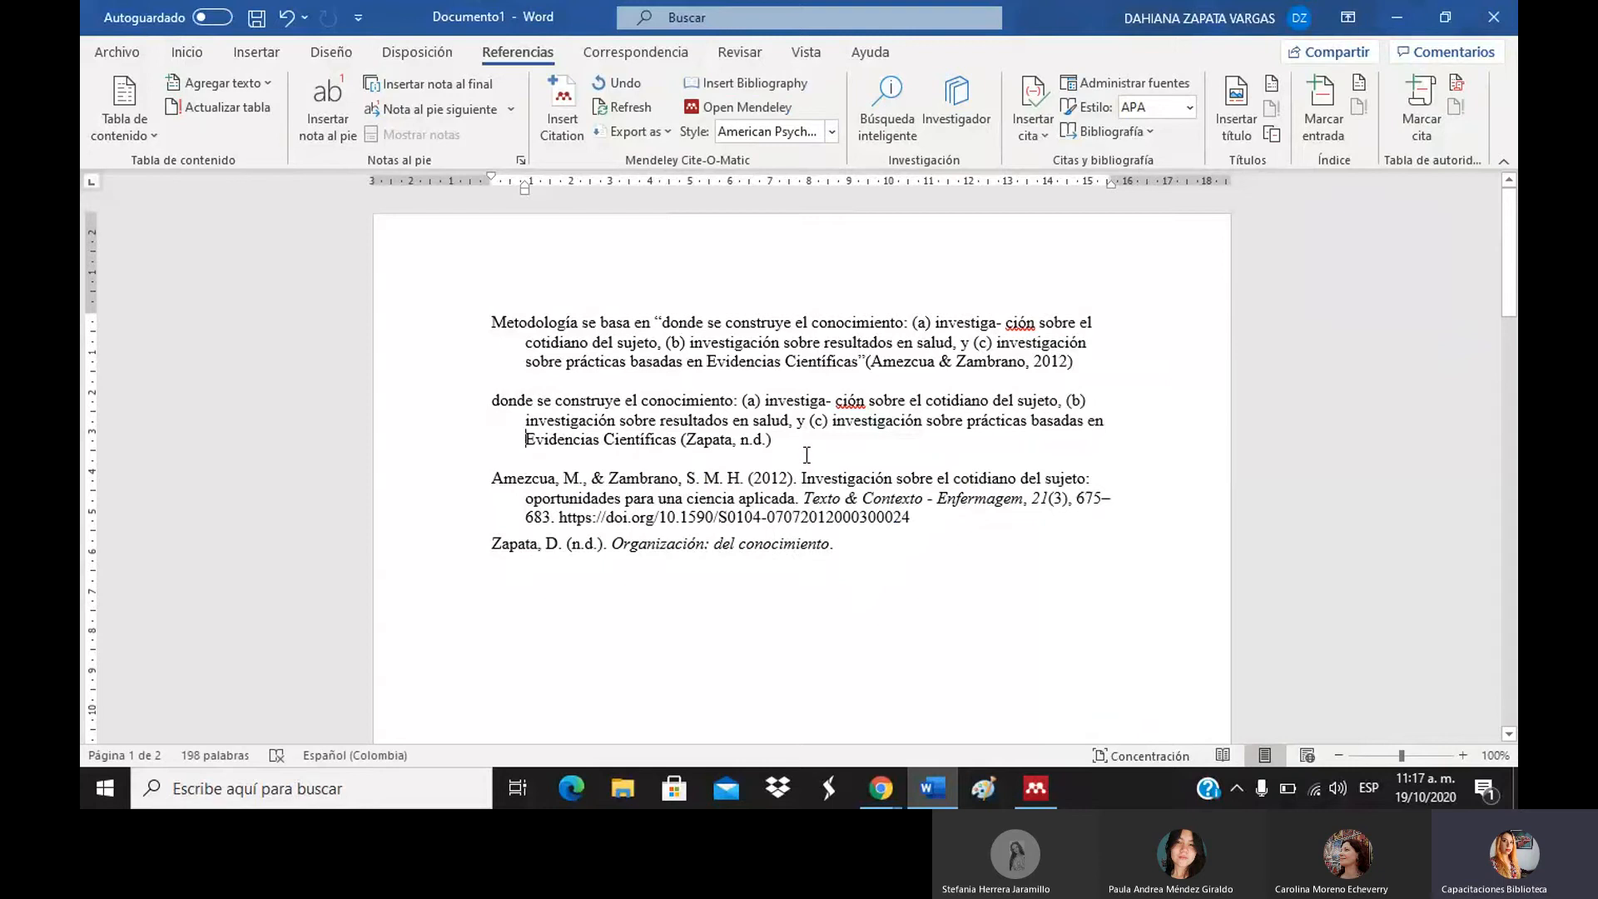
{"action": "key", "text": "Return"}
{"action": "key", "text": "Return"}
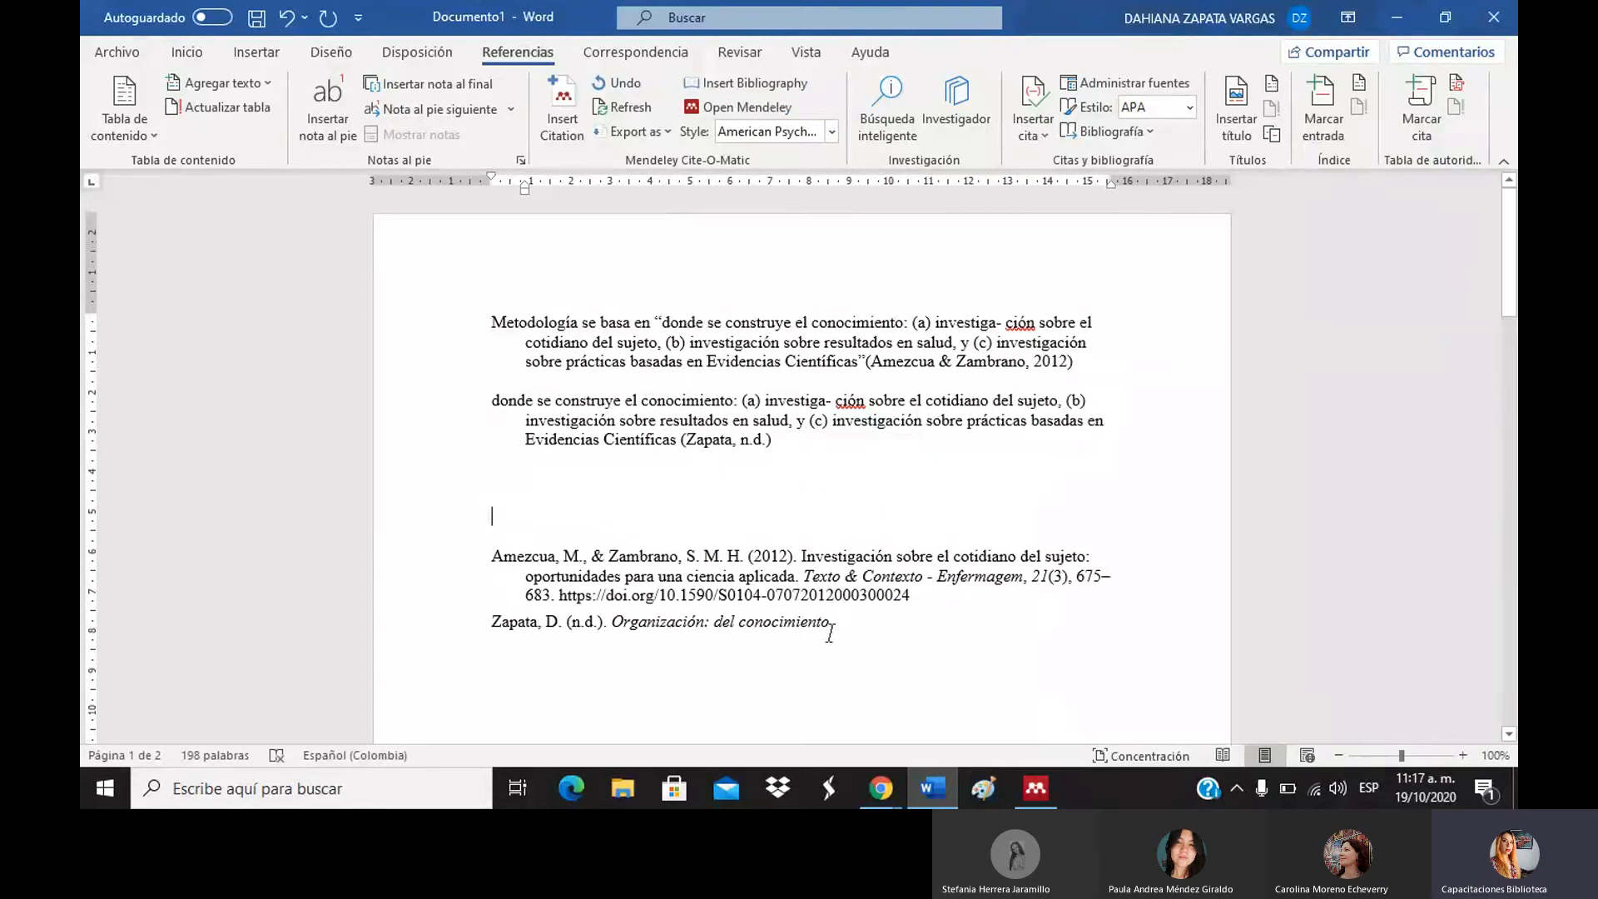
{"action": "left_click", "coordinate": [949, 607]}
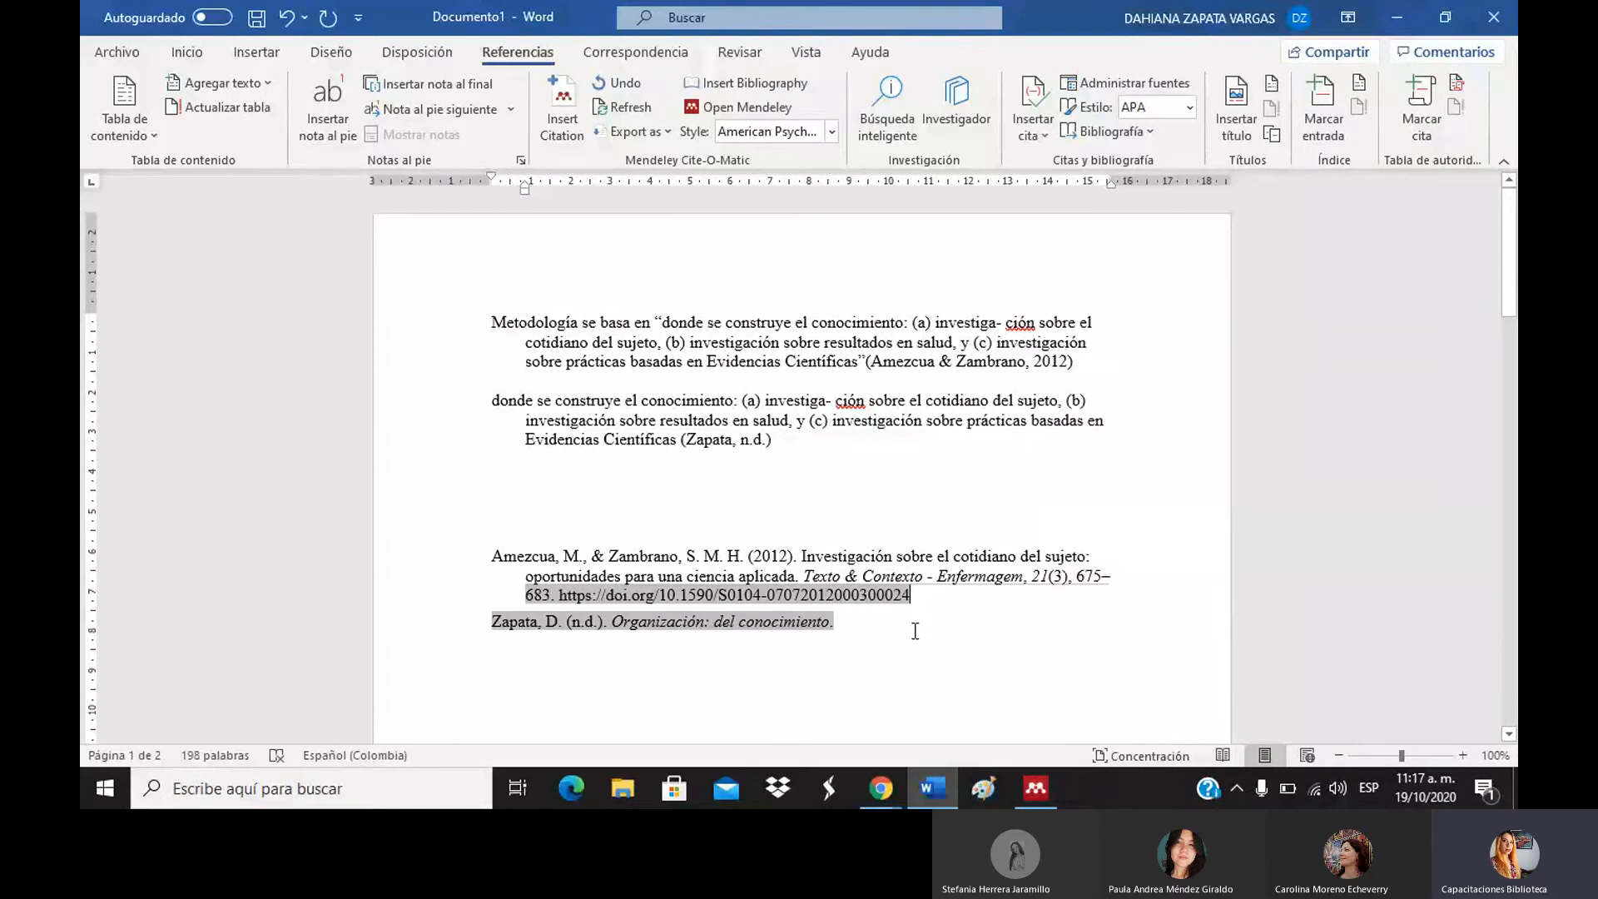
{"action": "left_click_drag", "start_coordinate": [916, 631], "coordinate": [558, 556]}
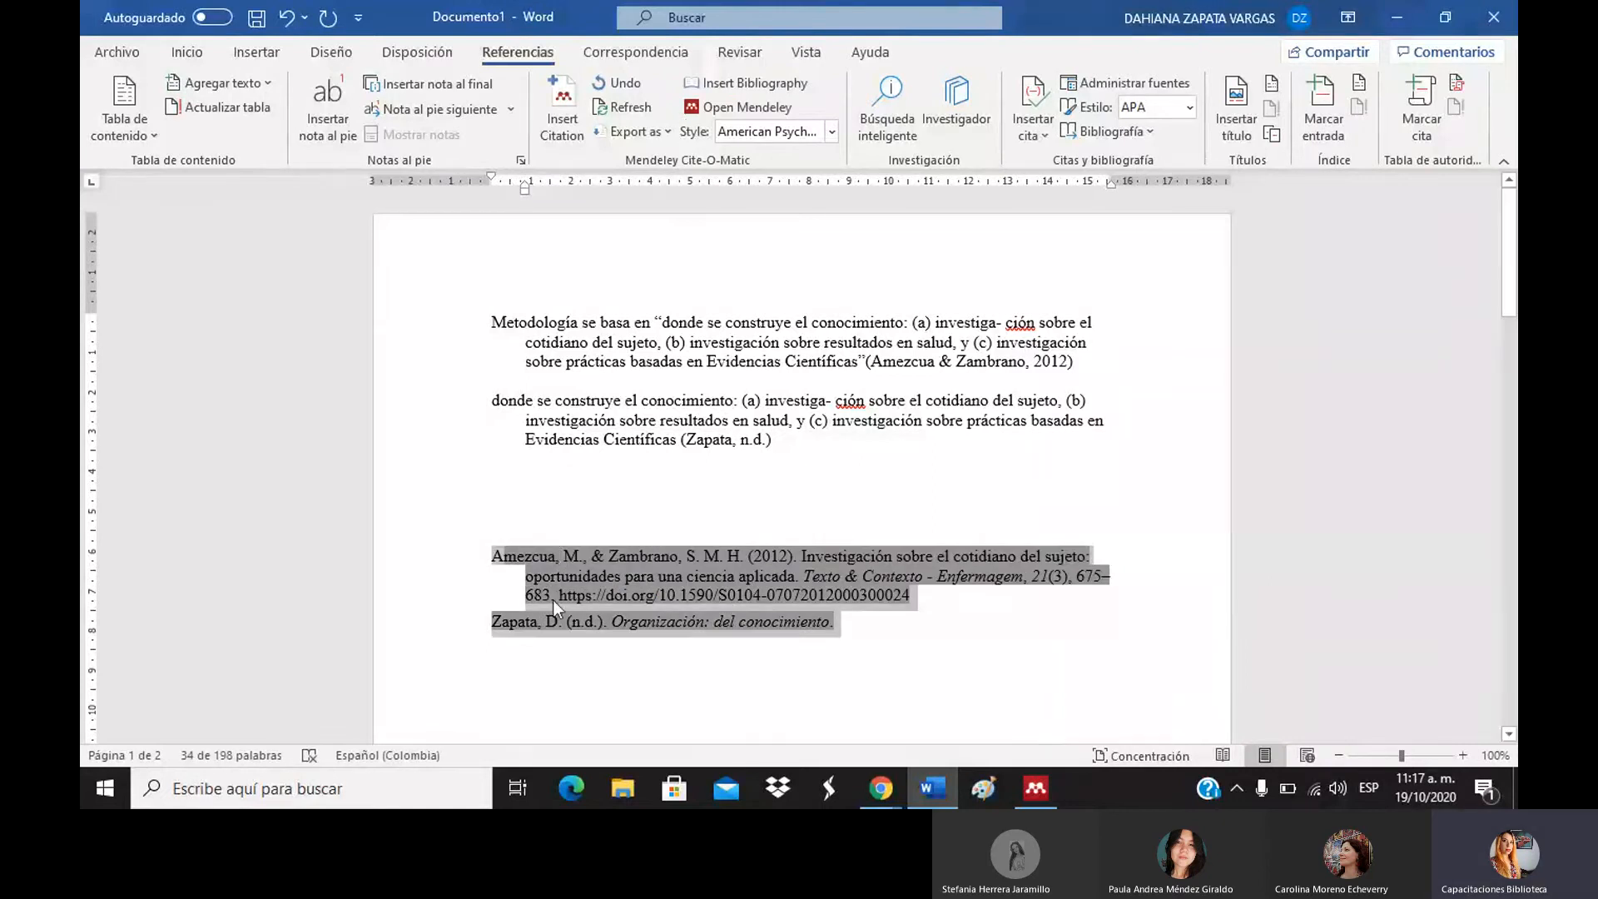
{"action": "left_click", "coordinate": [960, 646]}
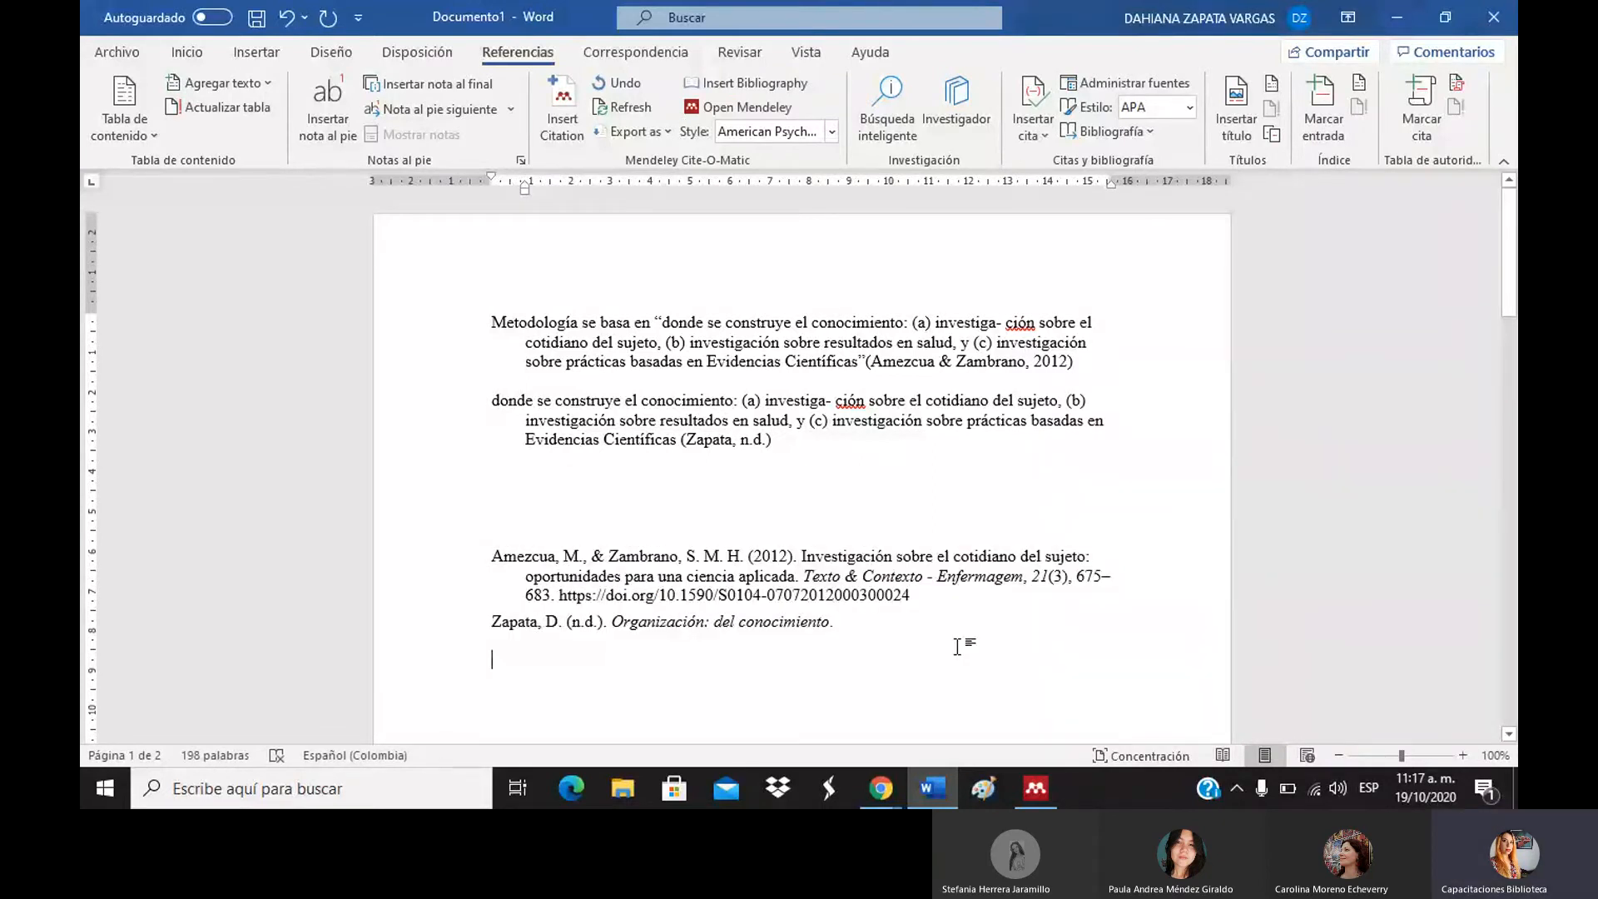
{"action": "left_click", "coordinate": [643, 489]}
{"action": "type", "text": "donde se construye el conocimiento: (a) investiga- ción sobre el cotidiano del sujeto, (b) investigación sobre resultados en salud, y (c) investigación sobre prácticas basadas en Evidencias Científicas"}
Start the third passage with 'afirmo en 2011 que', removing the stray word 'zambrano'.
{"action": "left_click", "coordinate": [484, 477]}
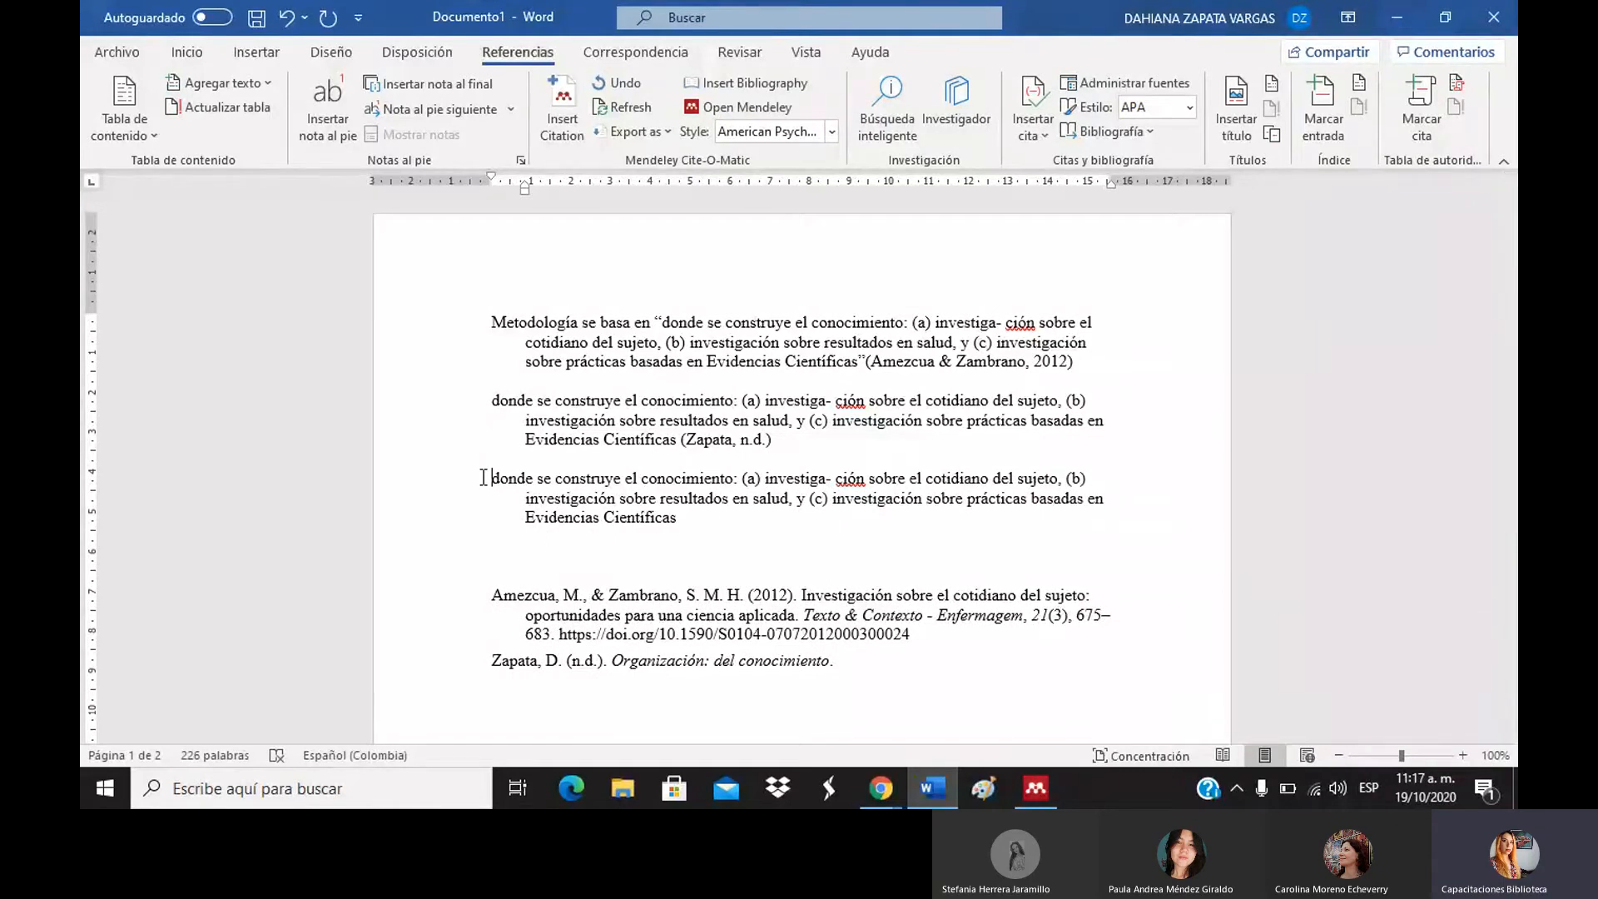
{"action": "type", "text": "zambra"}
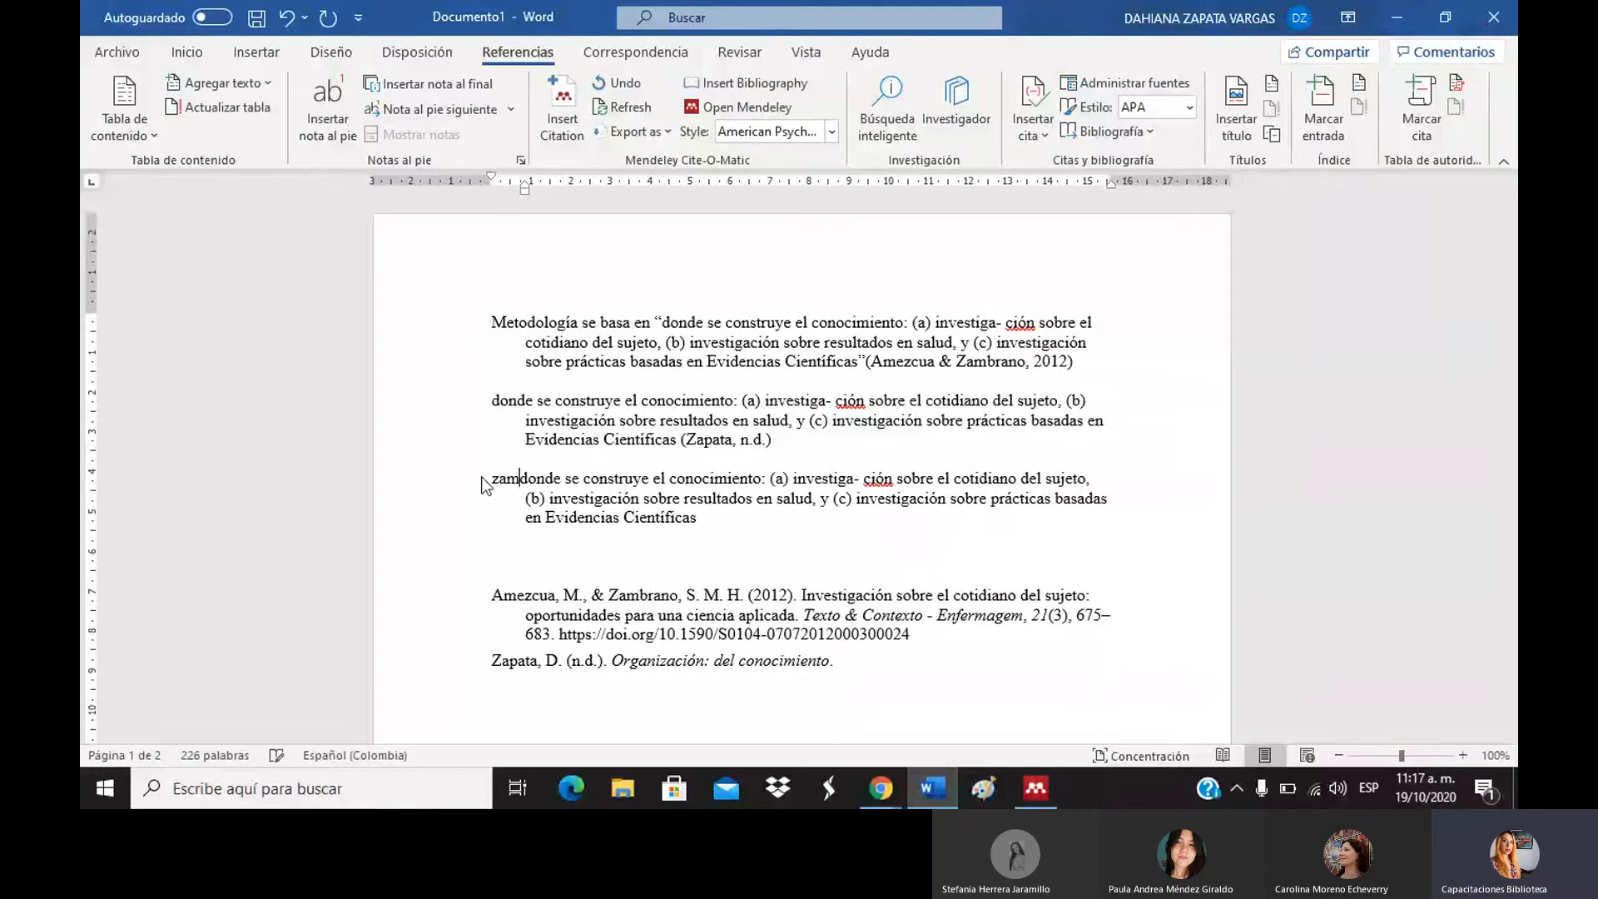
{"action": "type", "text": "no a"}
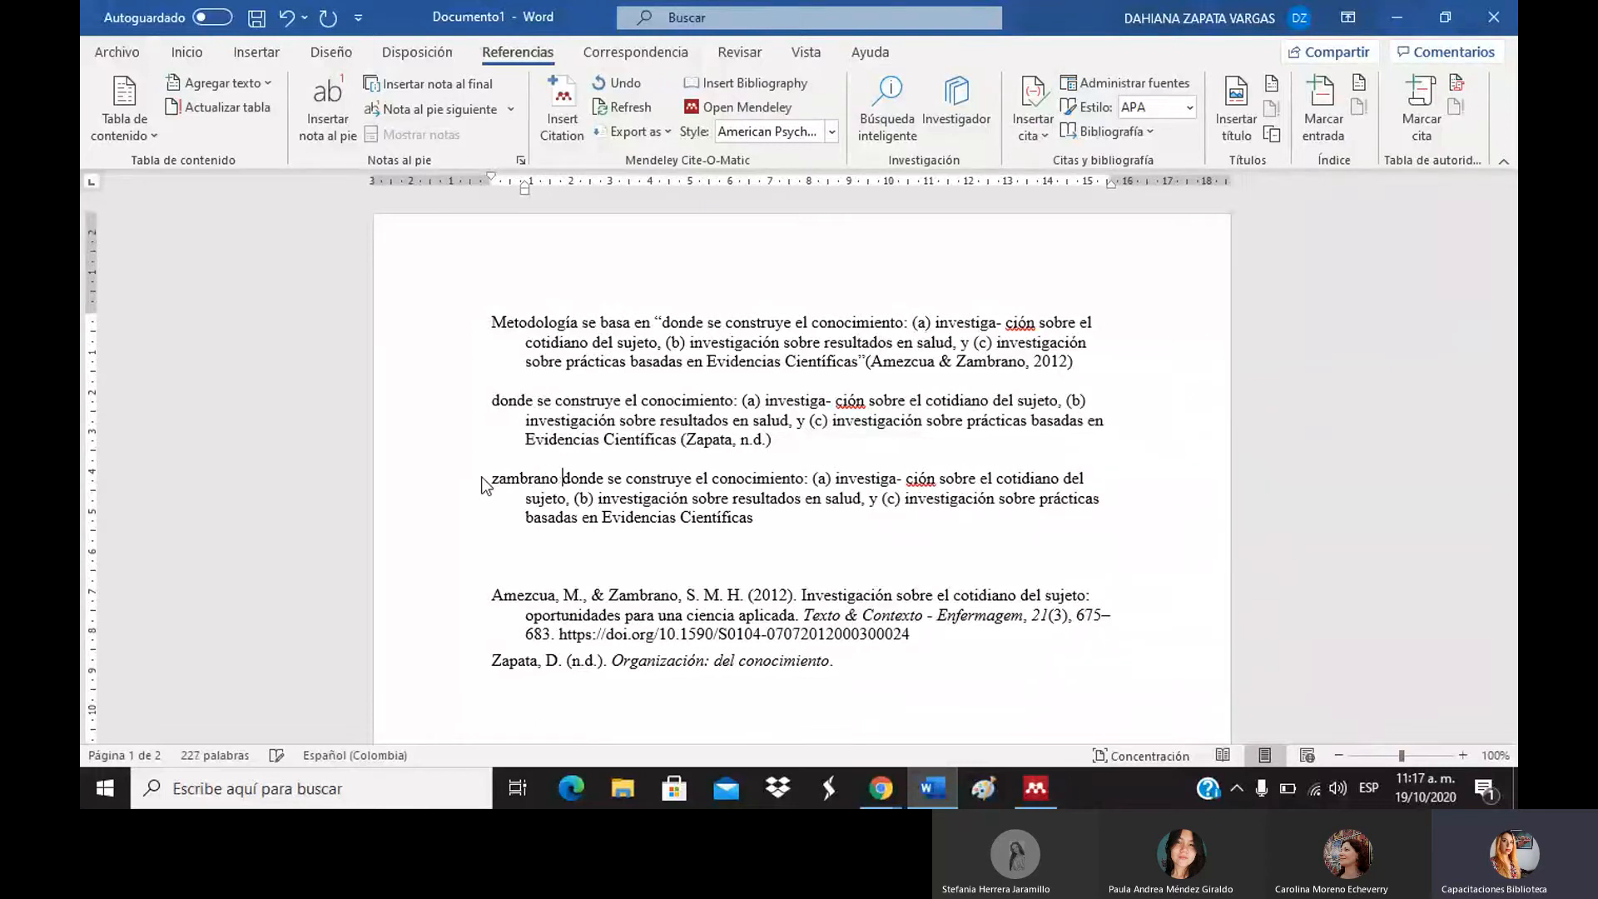
{"action": "type", "text": "f"}
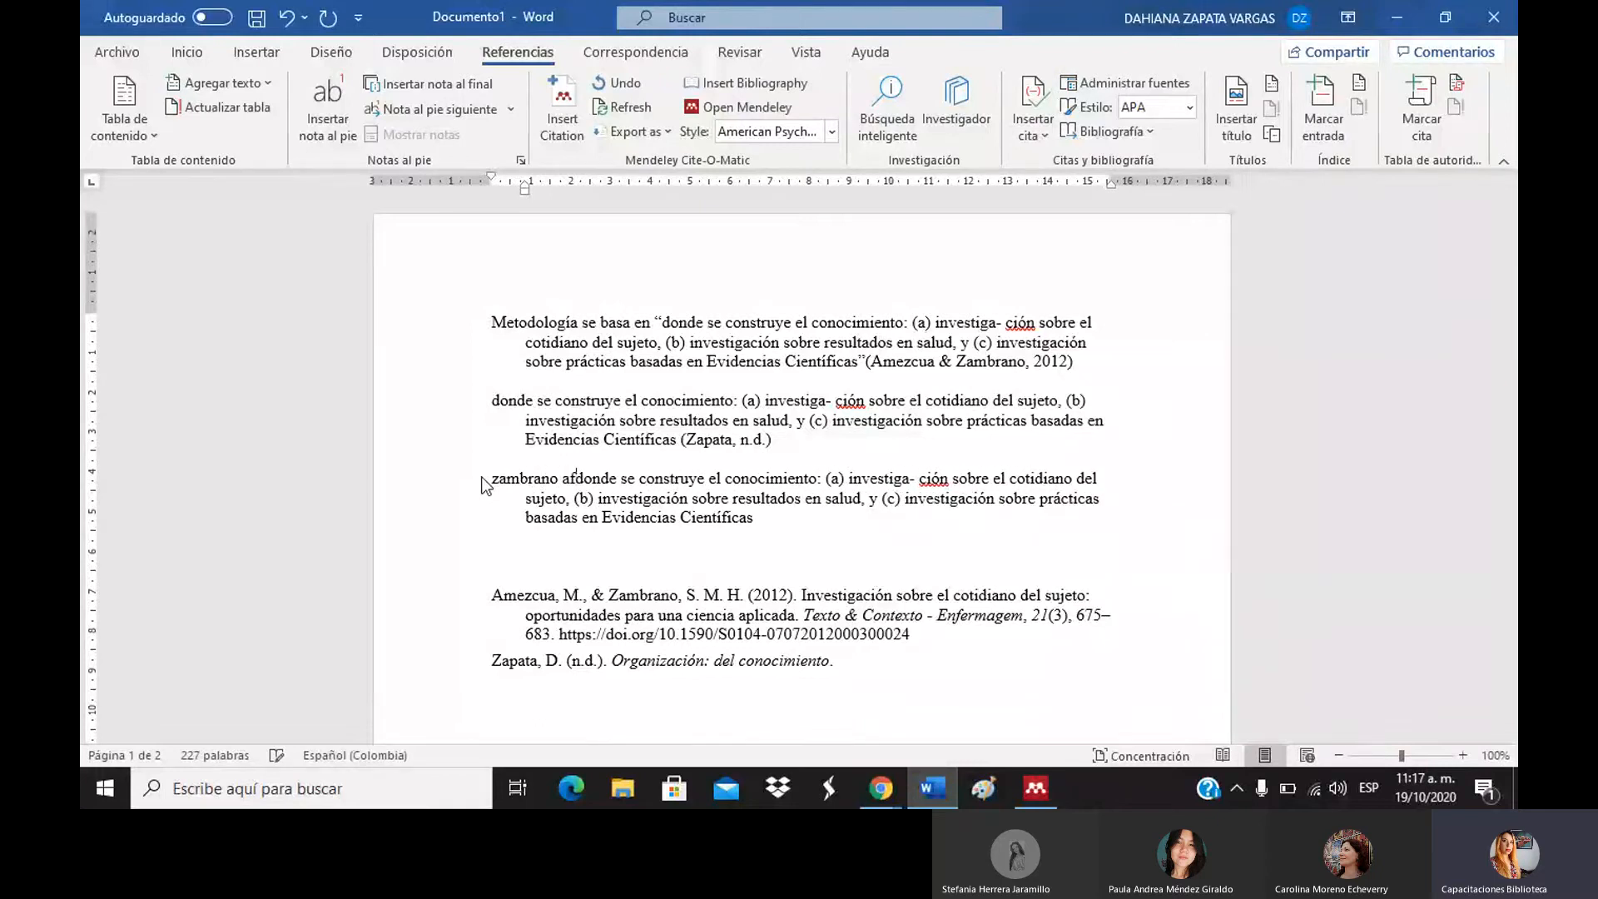
{"action": "type", "text": "irmo en "}
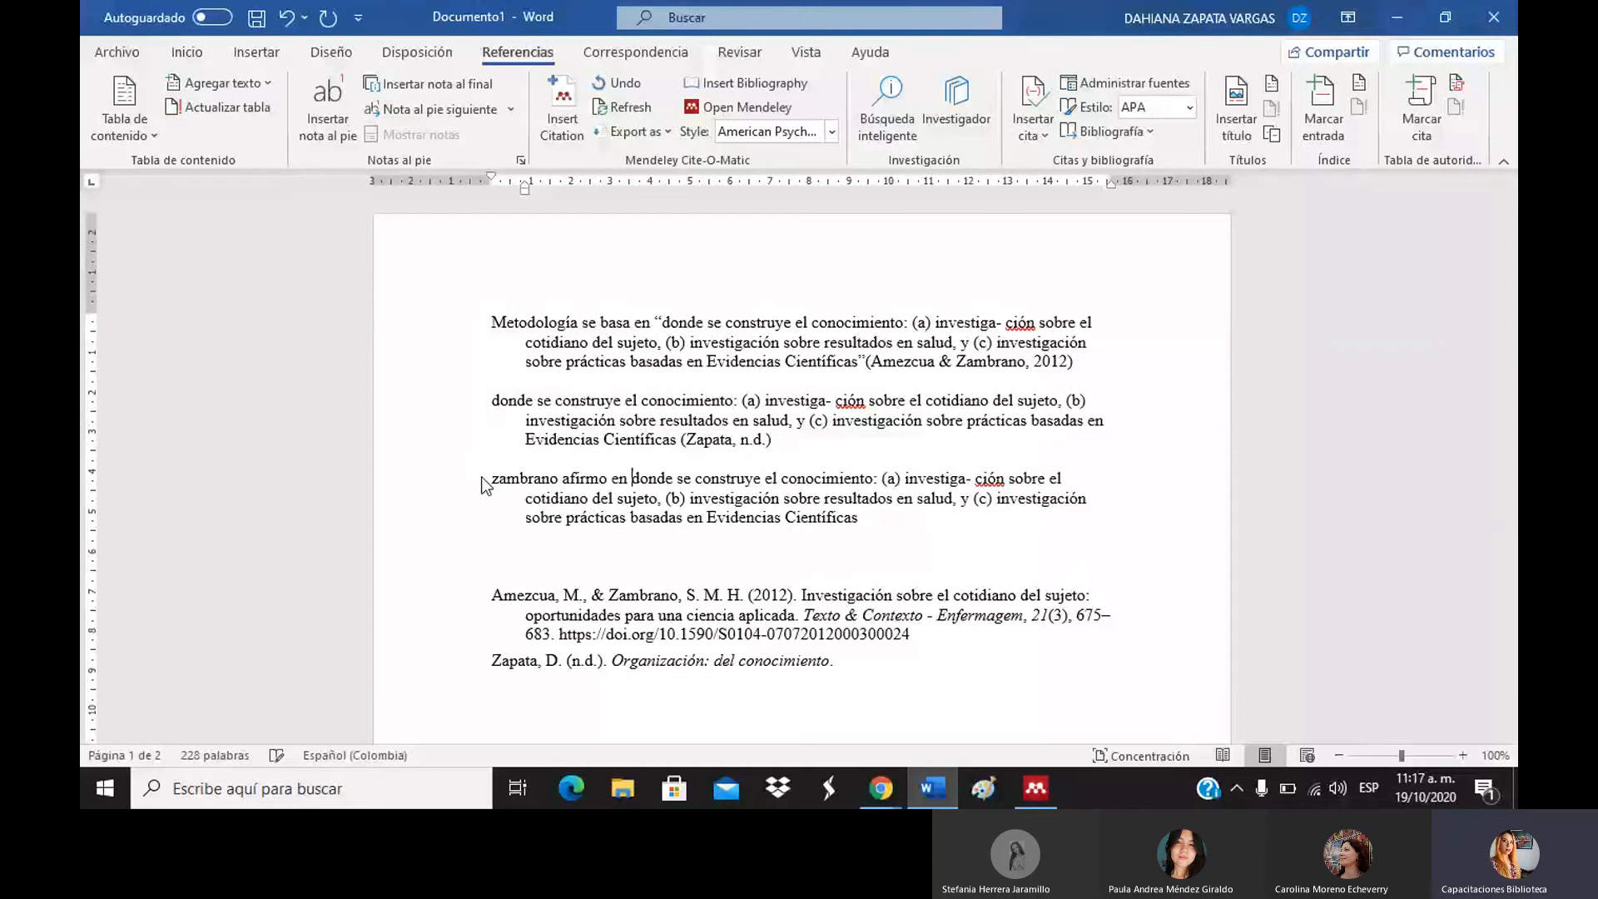
{"action": "type", "text": "2011 q"}
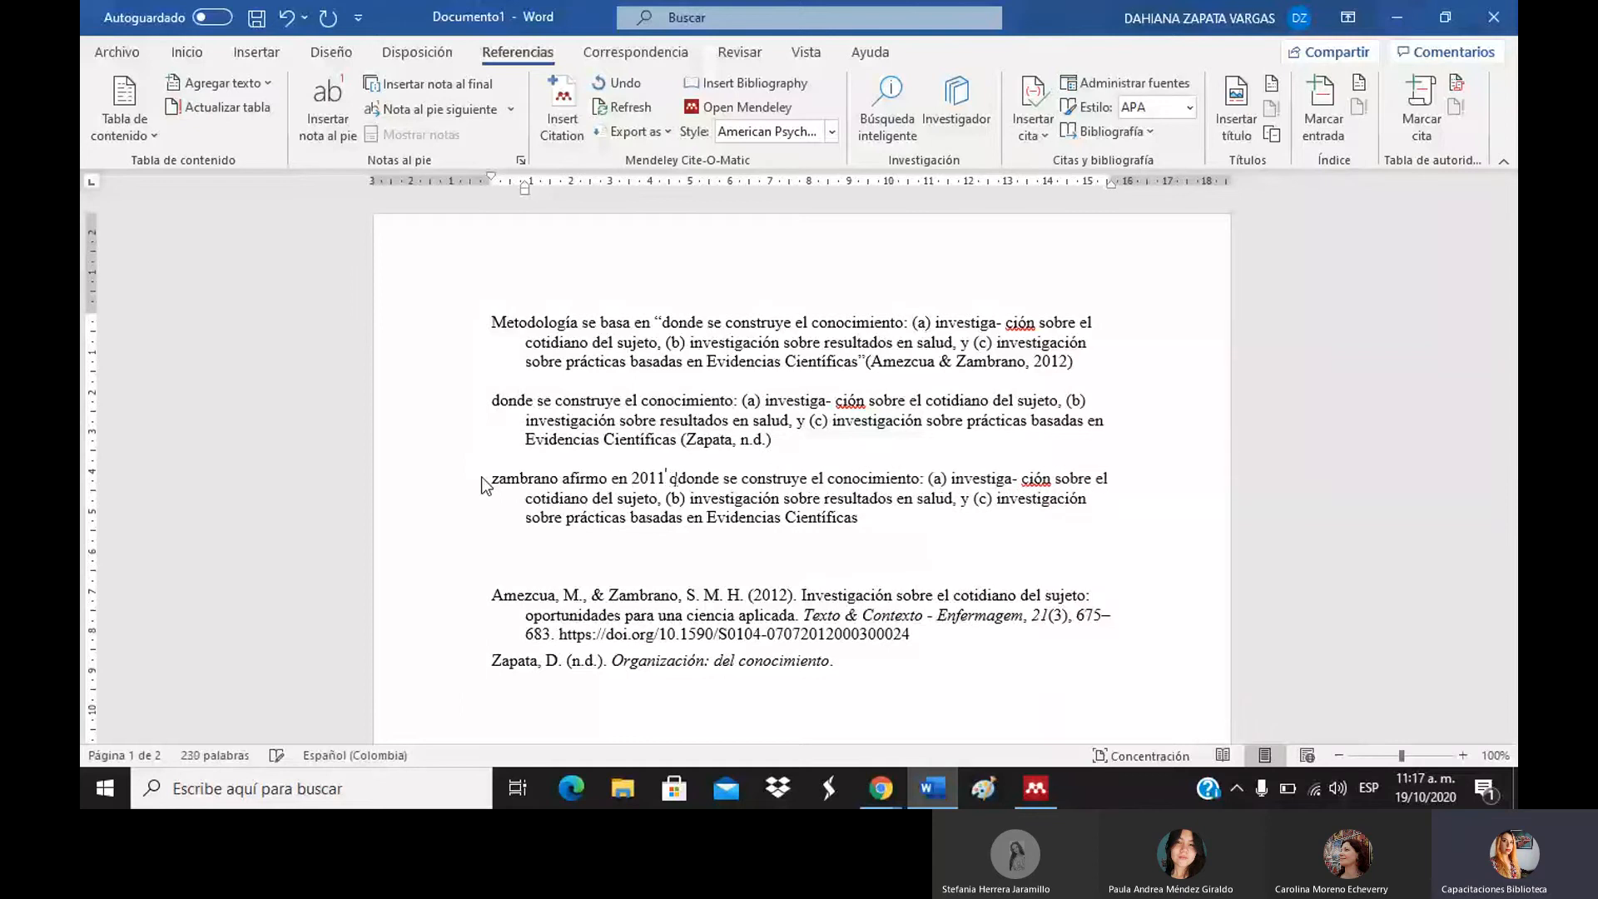
{"action": "type", "text": "ue"}
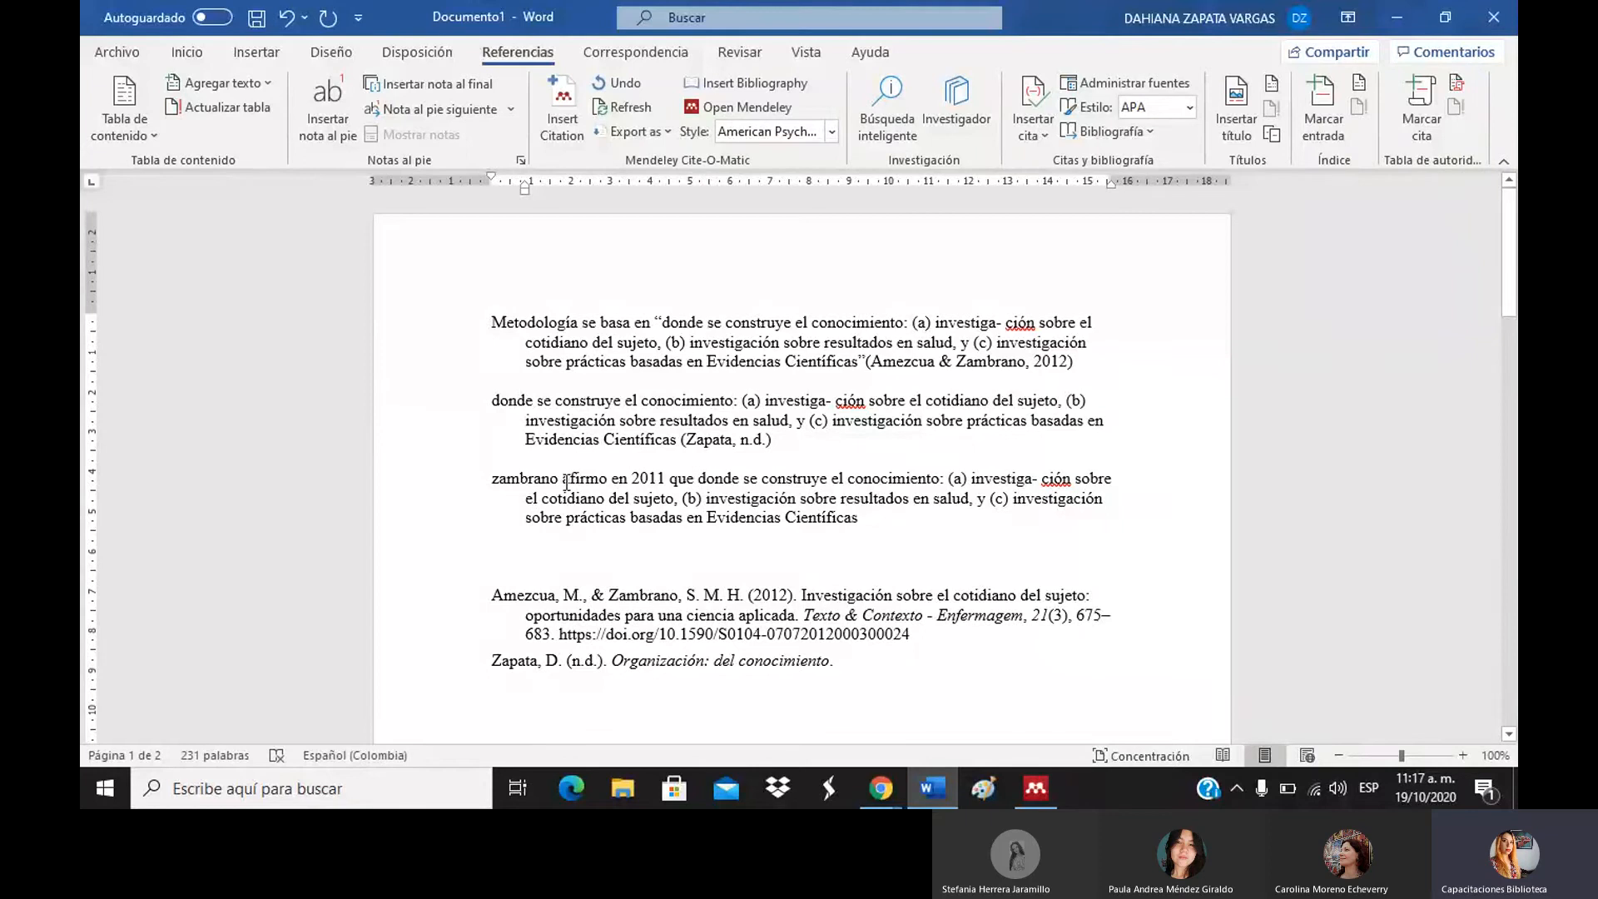
{"action": "left_click_drag", "start_coordinate": [493, 481], "coordinate": [558, 485]}
{"action": "key", "text": "Delete"}
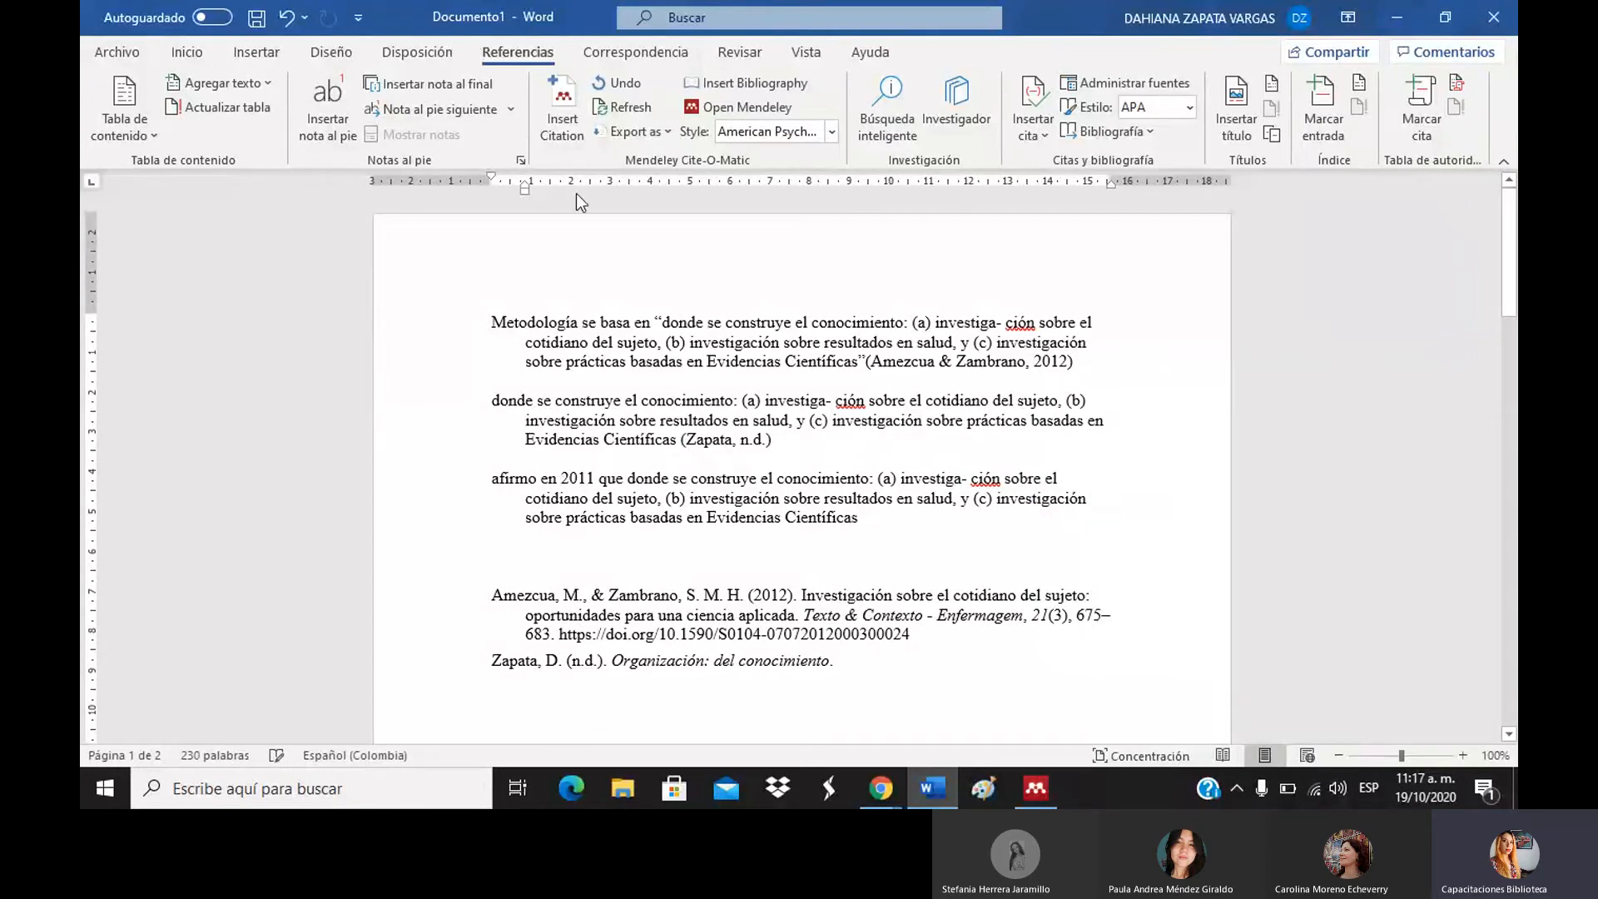
Insert a Mendeley citation to Amezcua & Zambrano 2012 found via a 'zambr' search.
{"action": "left_click", "coordinate": [562, 109]}
{"action": "type", "text": "za"}
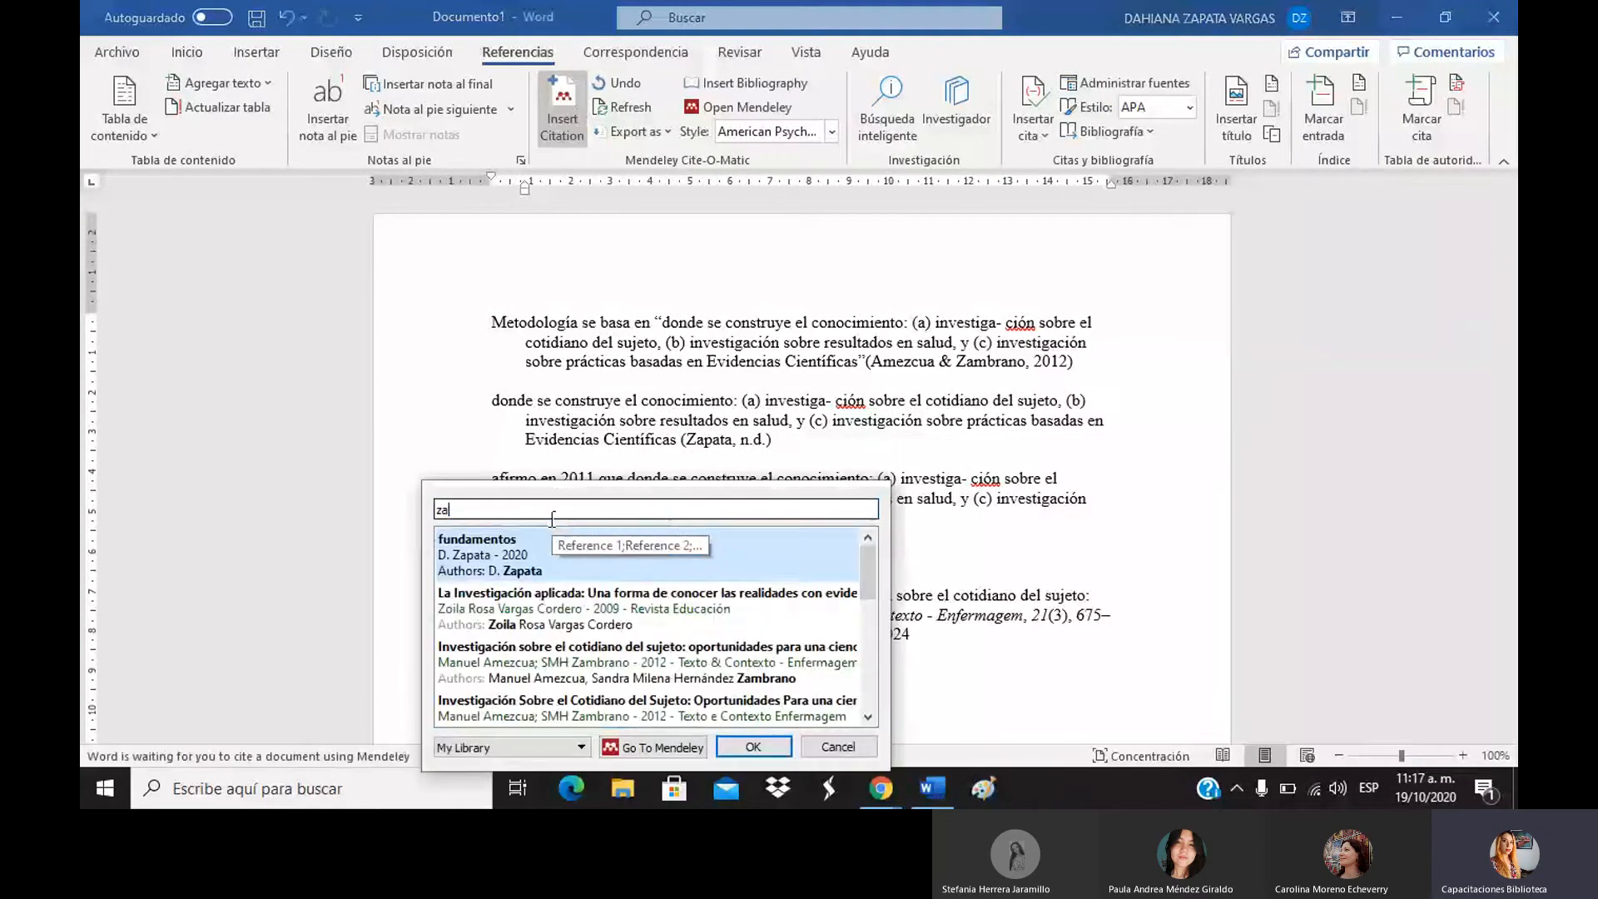
{"action": "type", "text": "mbr"}
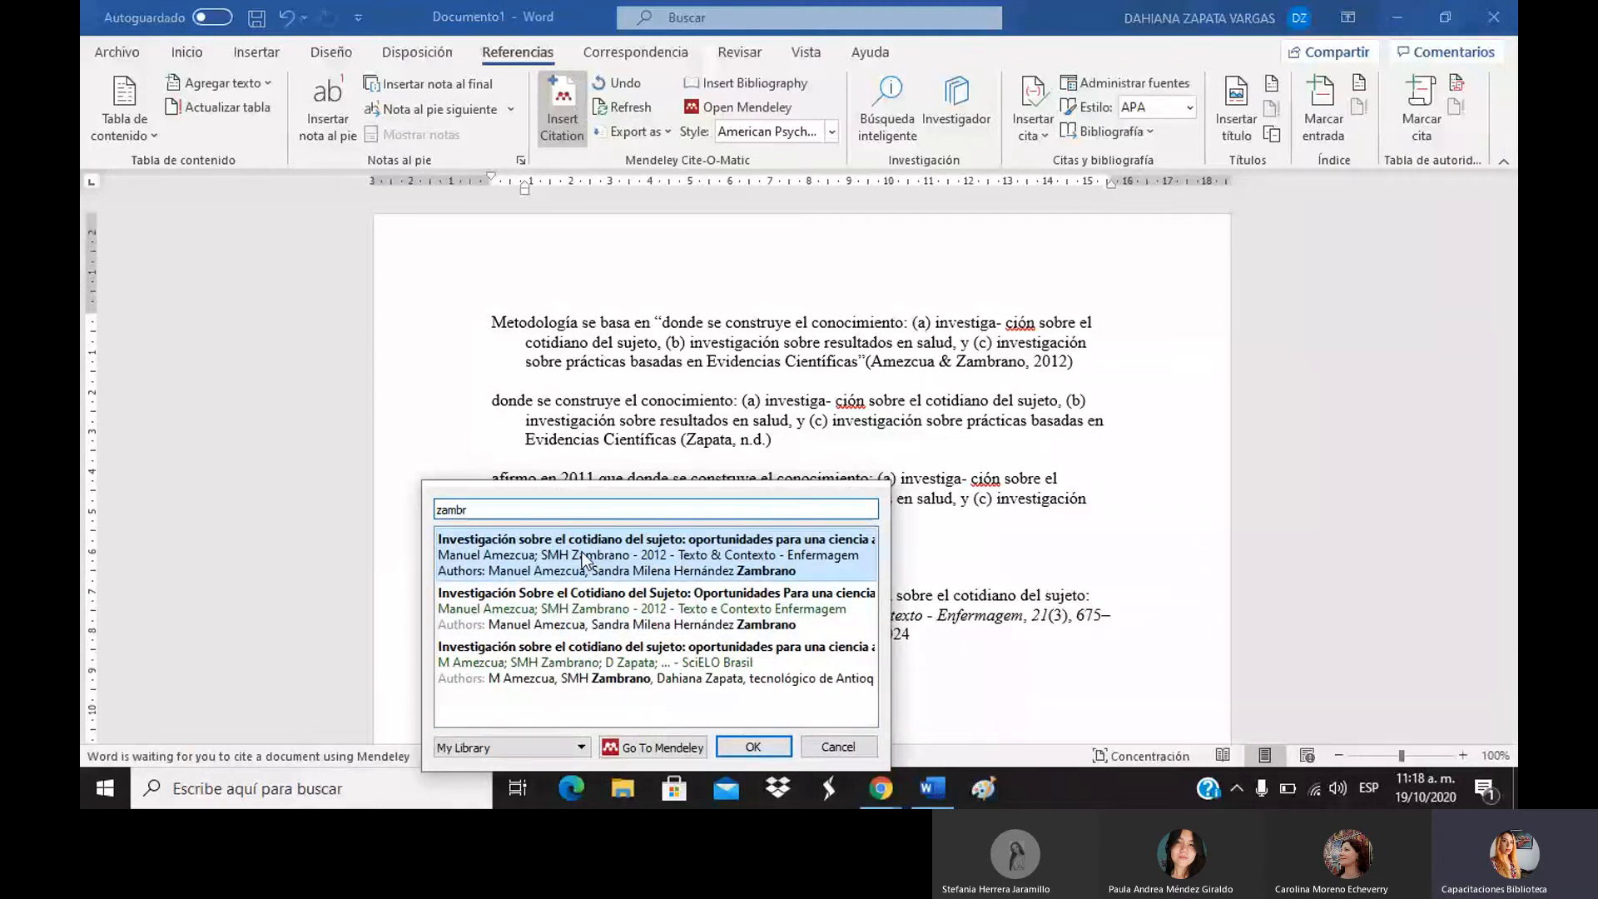
{"action": "left_click", "coordinate": [582, 552]}
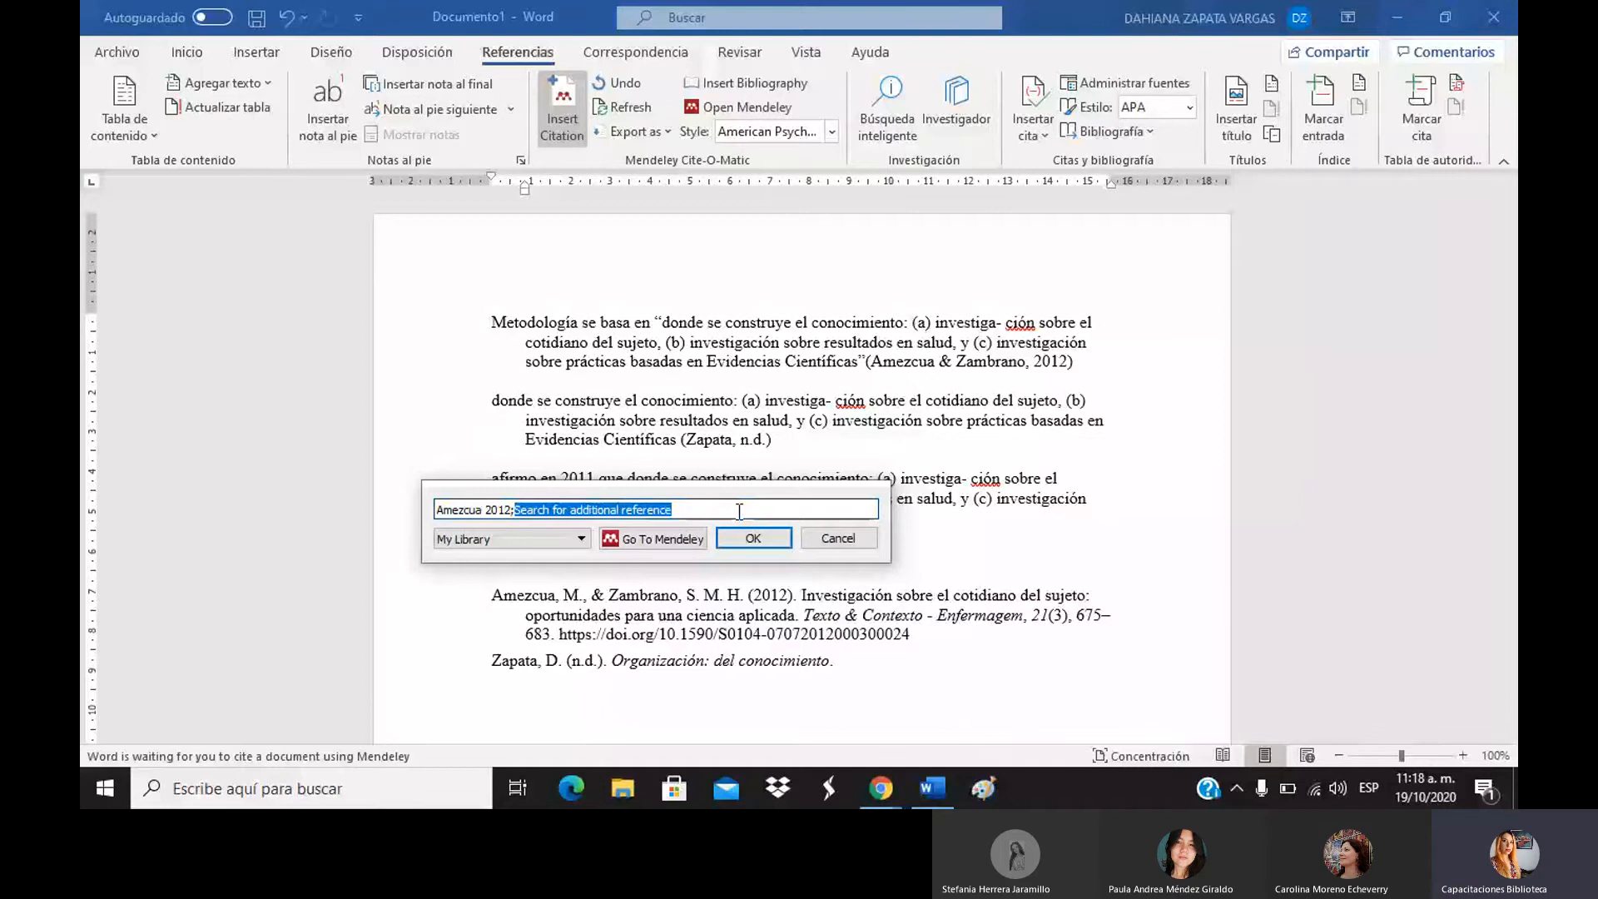
{"action": "left_click", "coordinate": [746, 537]}
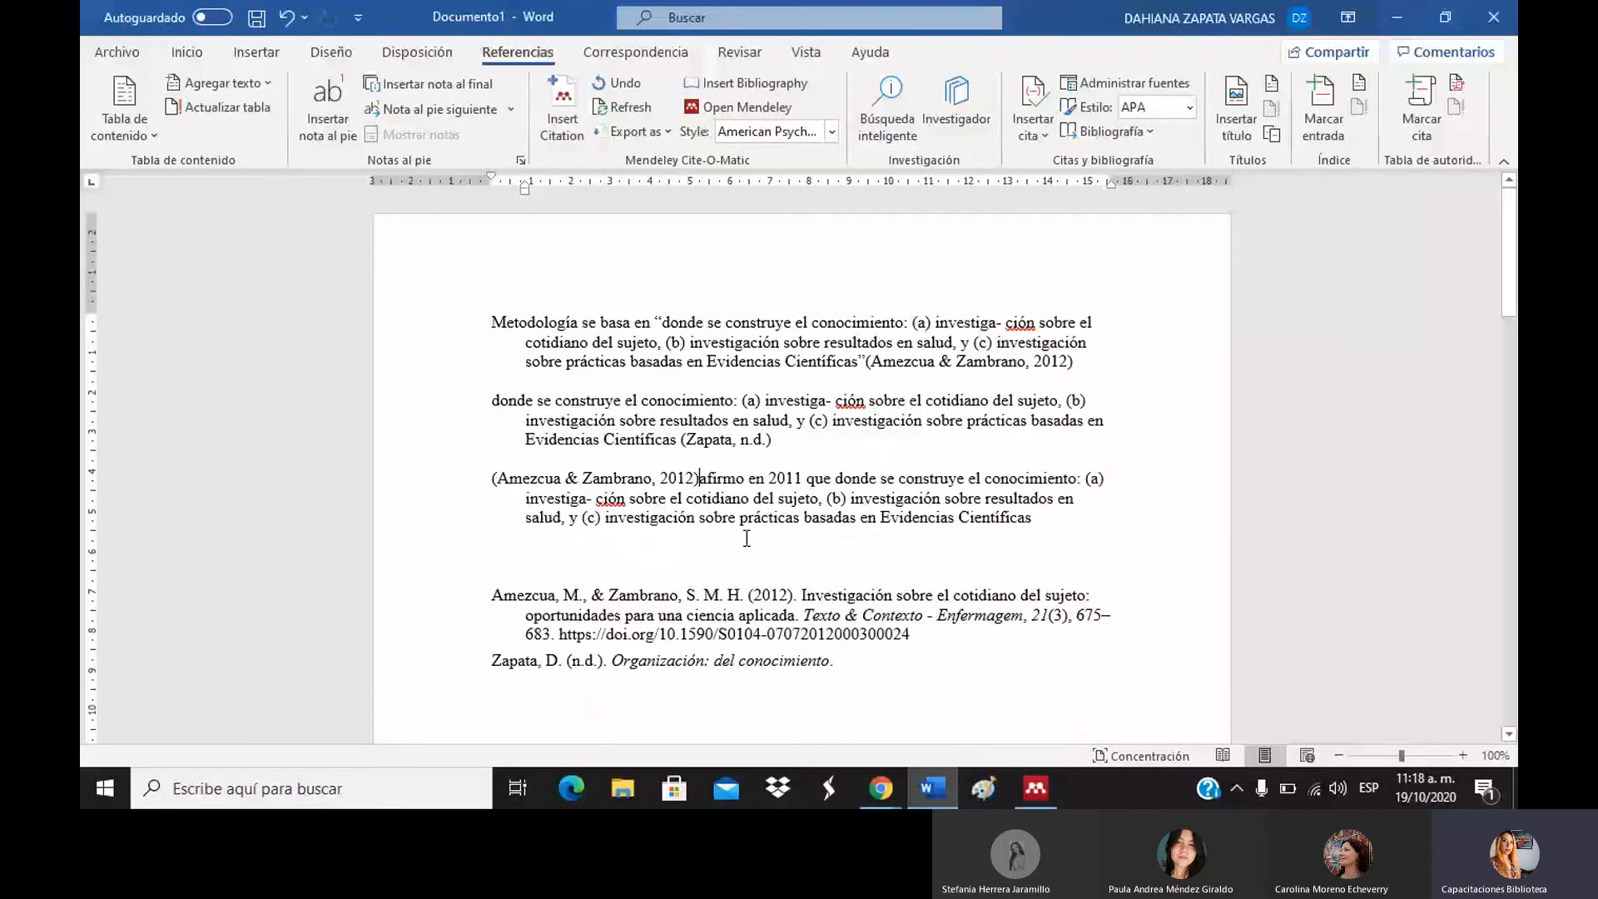
Trim the citation down to just (2012) and add a blank line above the passage.
{"action": "left_click", "coordinate": [586, 477]}
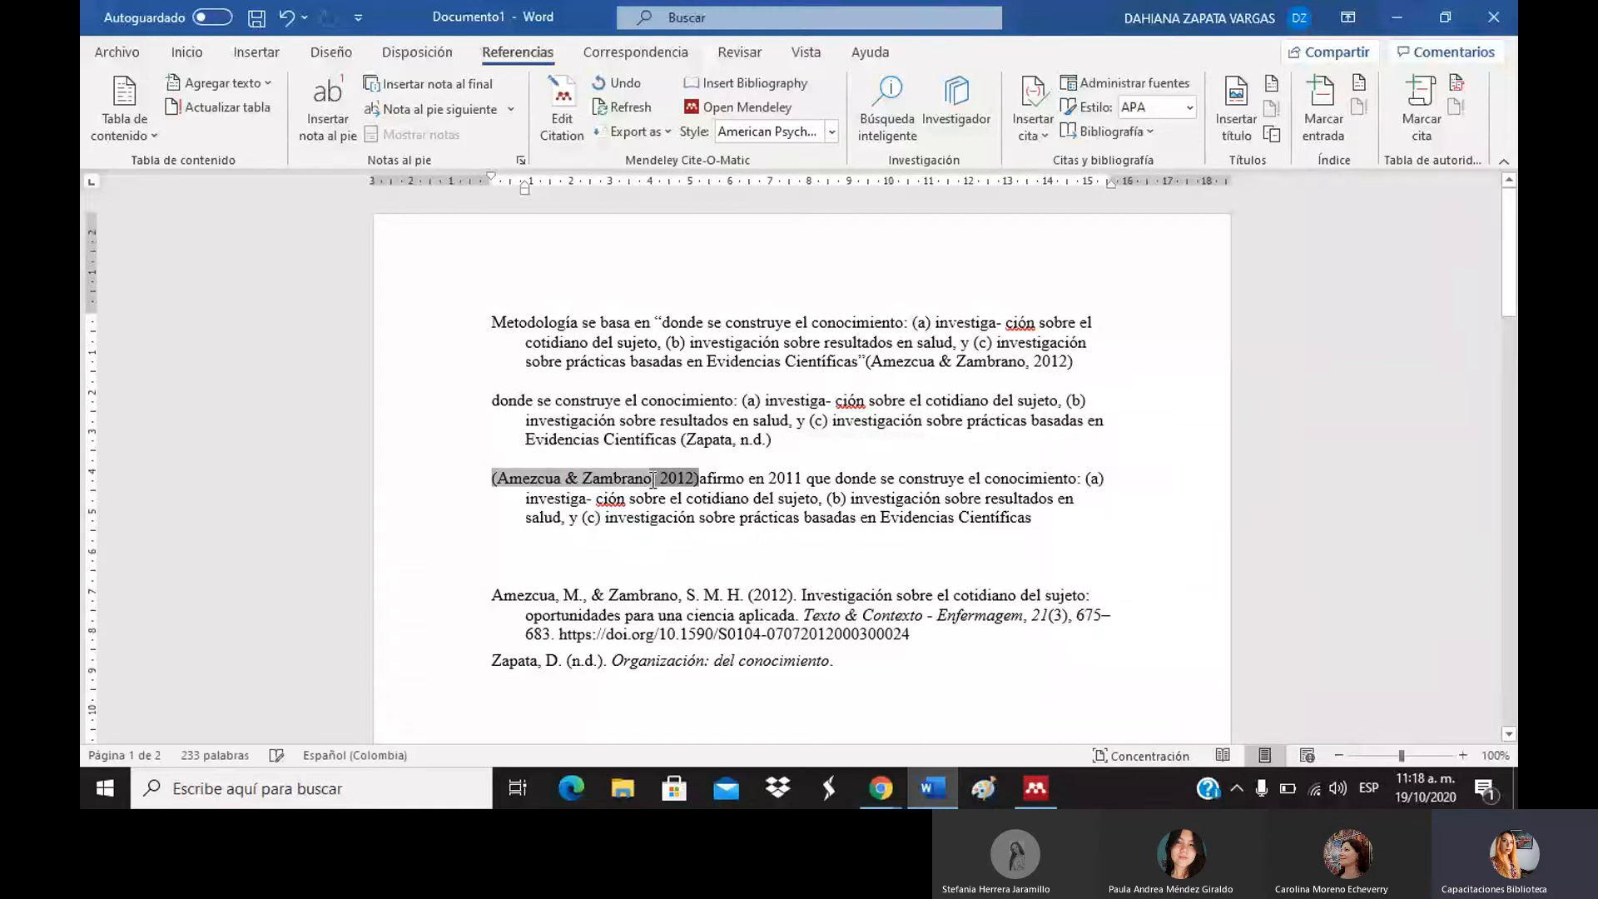
{"action": "left_click_drag", "start_coordinate": [653, 479], "coordinate": [497, 479]}
{"action": "key", "text": "ctrl+c"}
{"action": "key", "text": "BackSpace"}
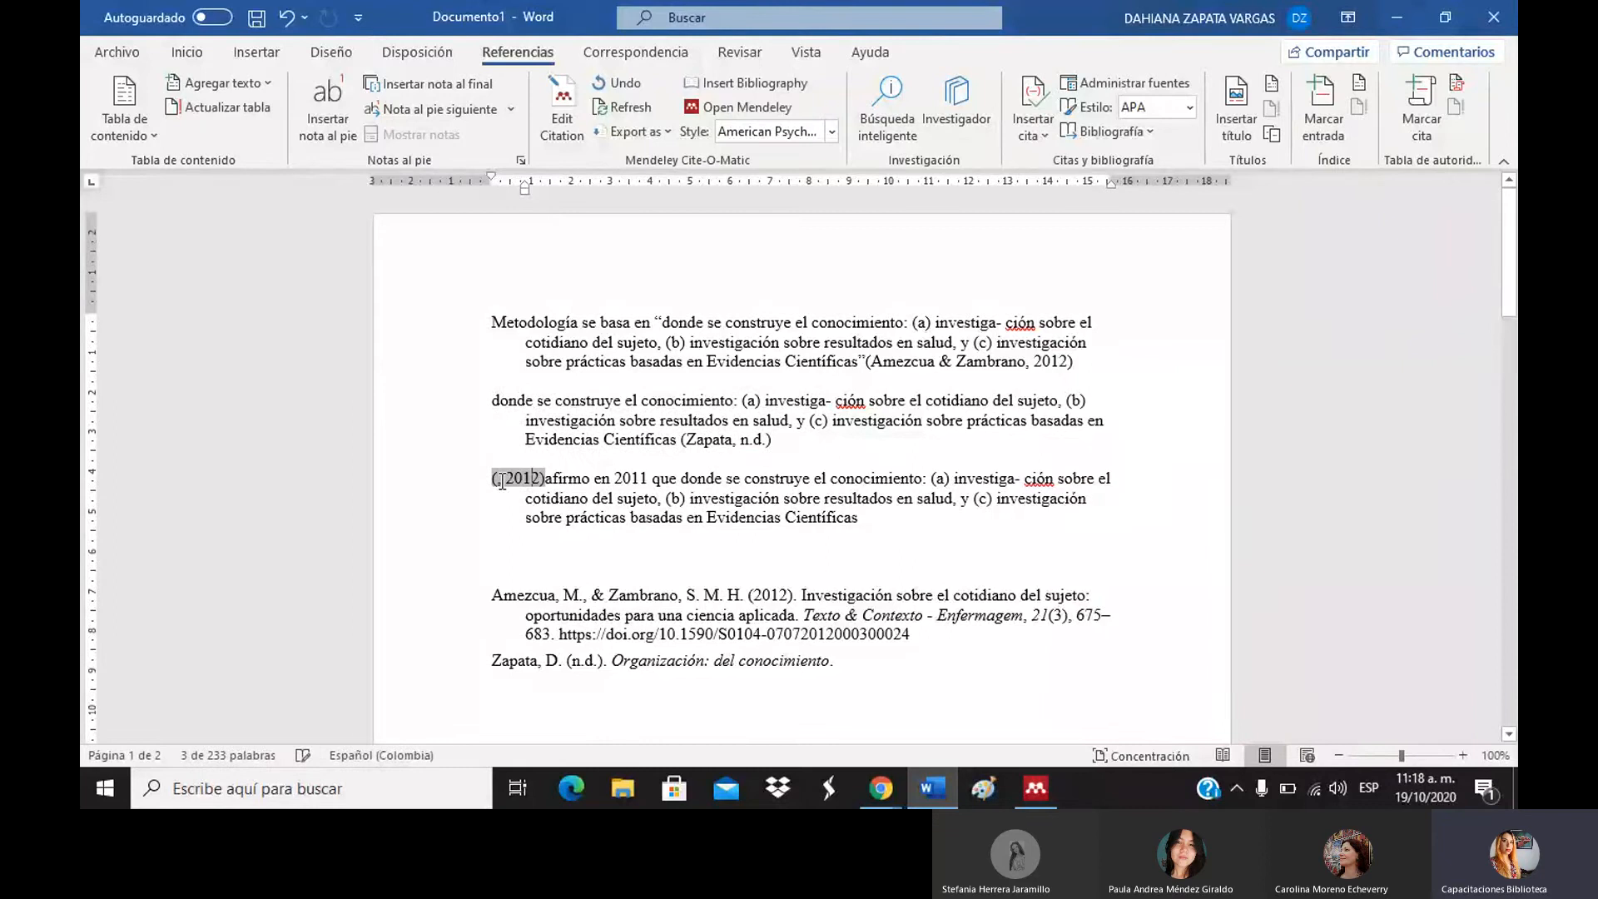
{"action": "key", "text": "Delete"}
{"action": "key", "text": "Delete"}
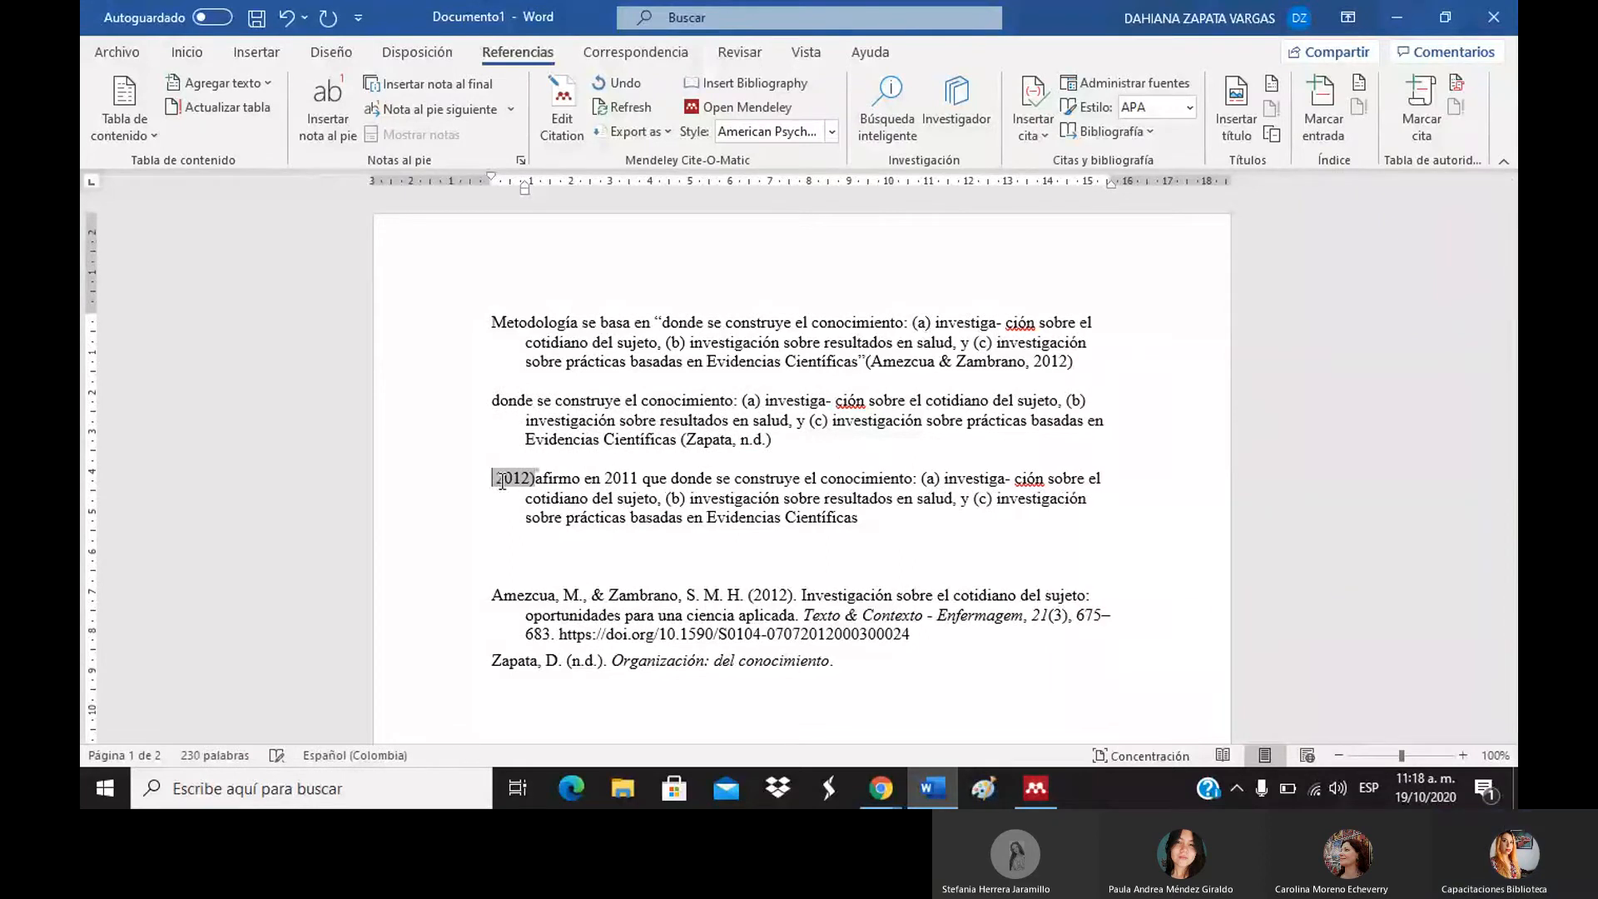
{"action": "key", "text": "Return"}
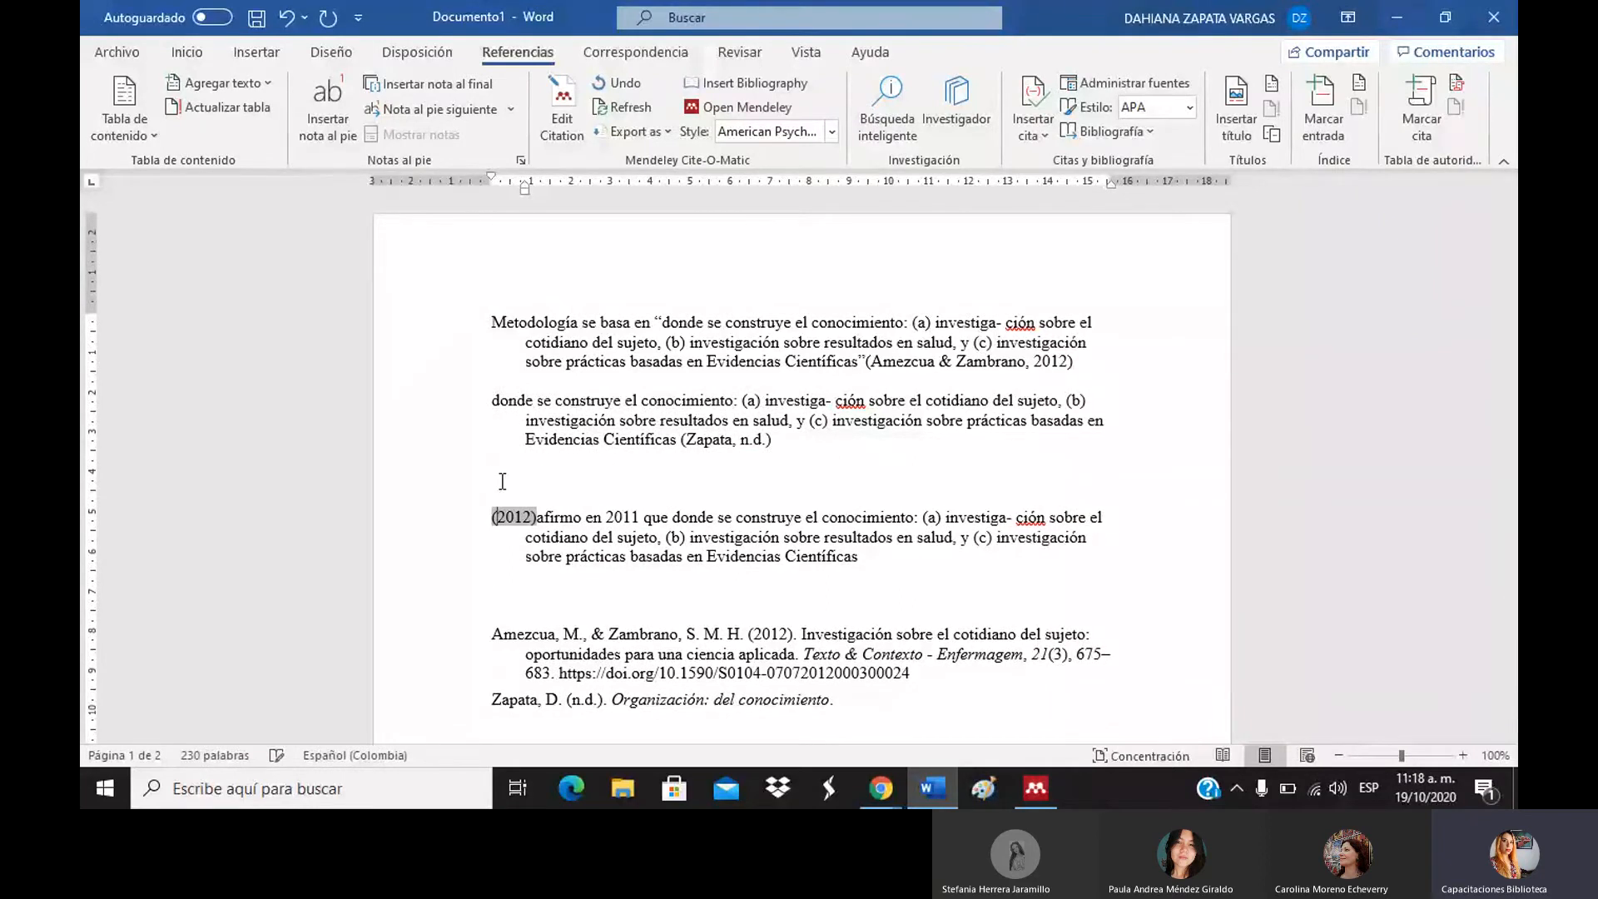
Keep the manual (2012) citation edit, delete 'en 2011', and paste 'Amezcua & Zambrano' before the year.
{"action": "left_click", "coordinate": [538, 522]}
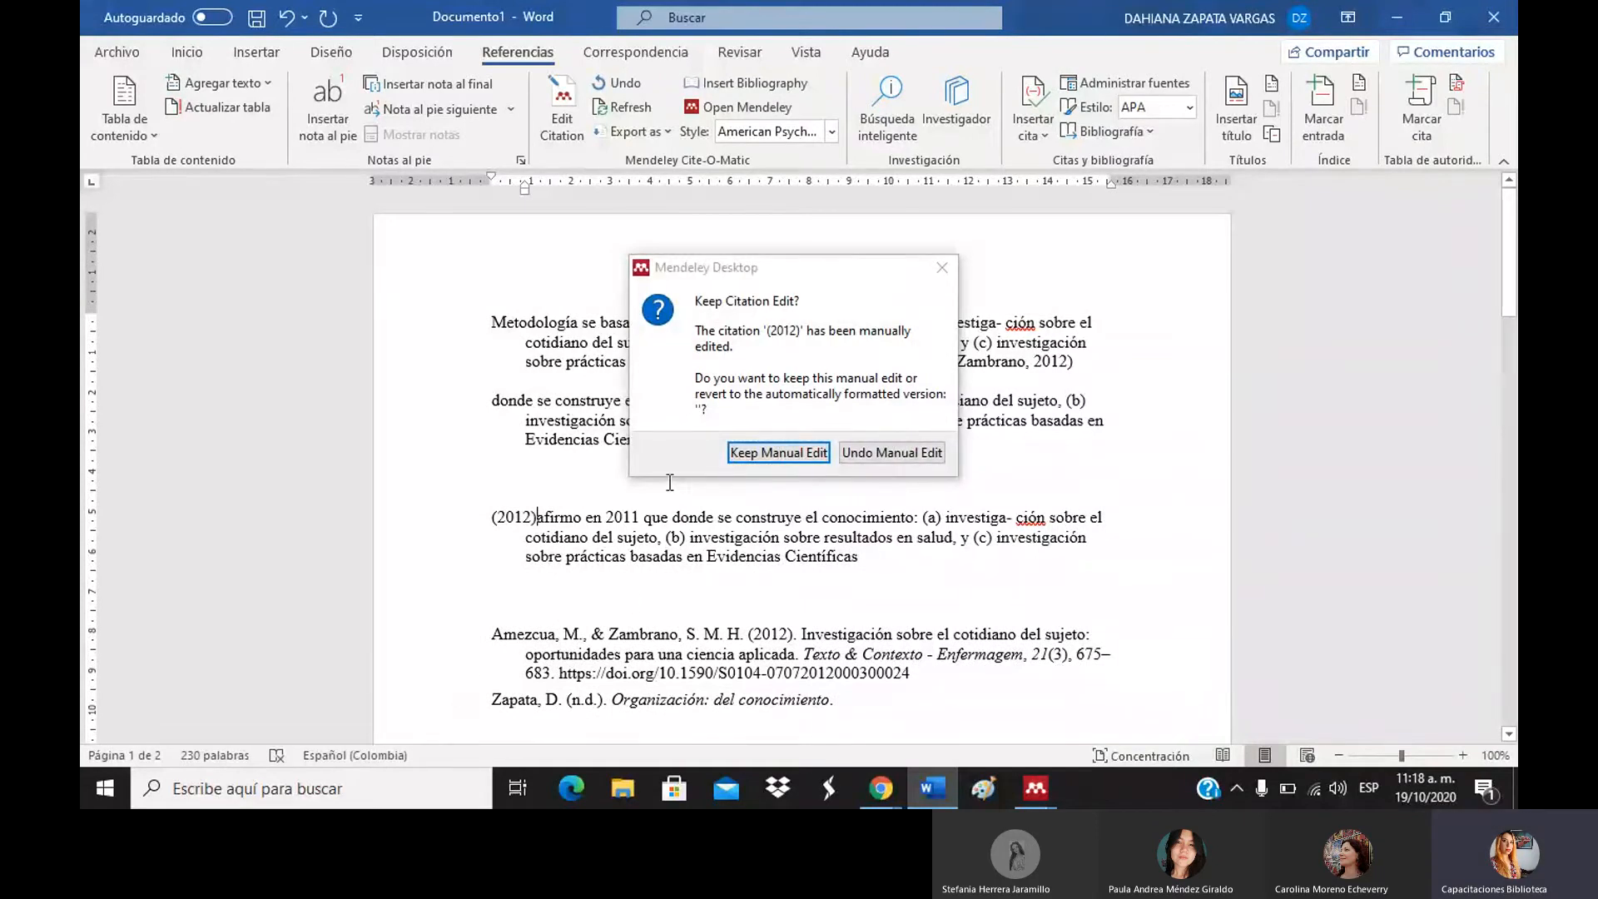
{"action": "left_click", "coordinate": [766, 453]}
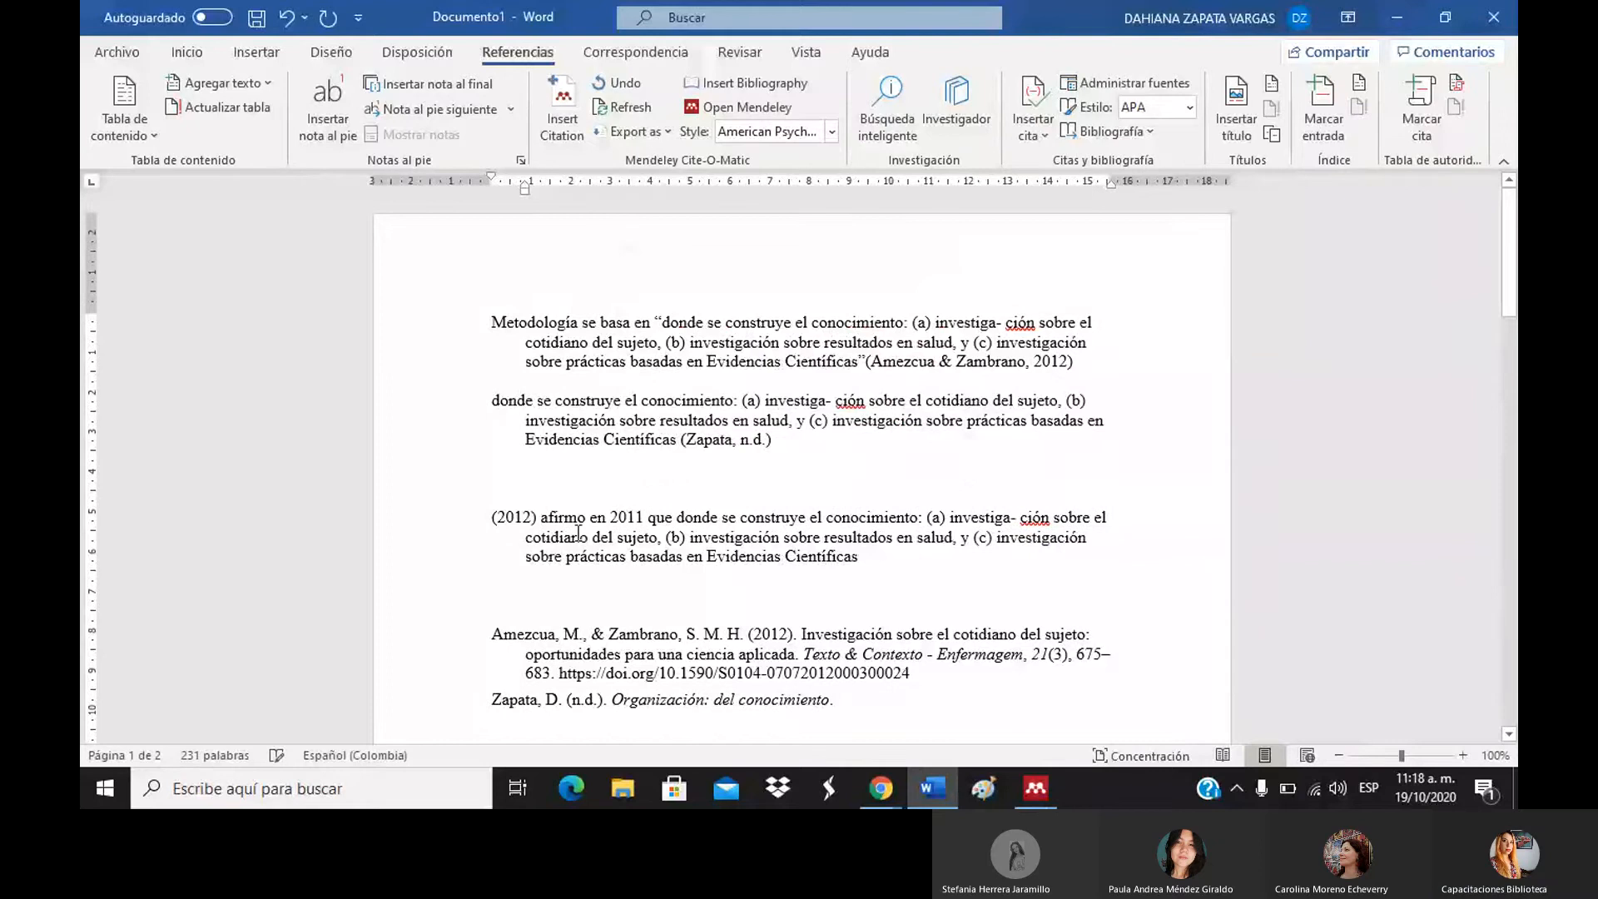
{"action": "left_click_drag", "start_coordinate": [648, 511], "coordinate": [591, 518]}
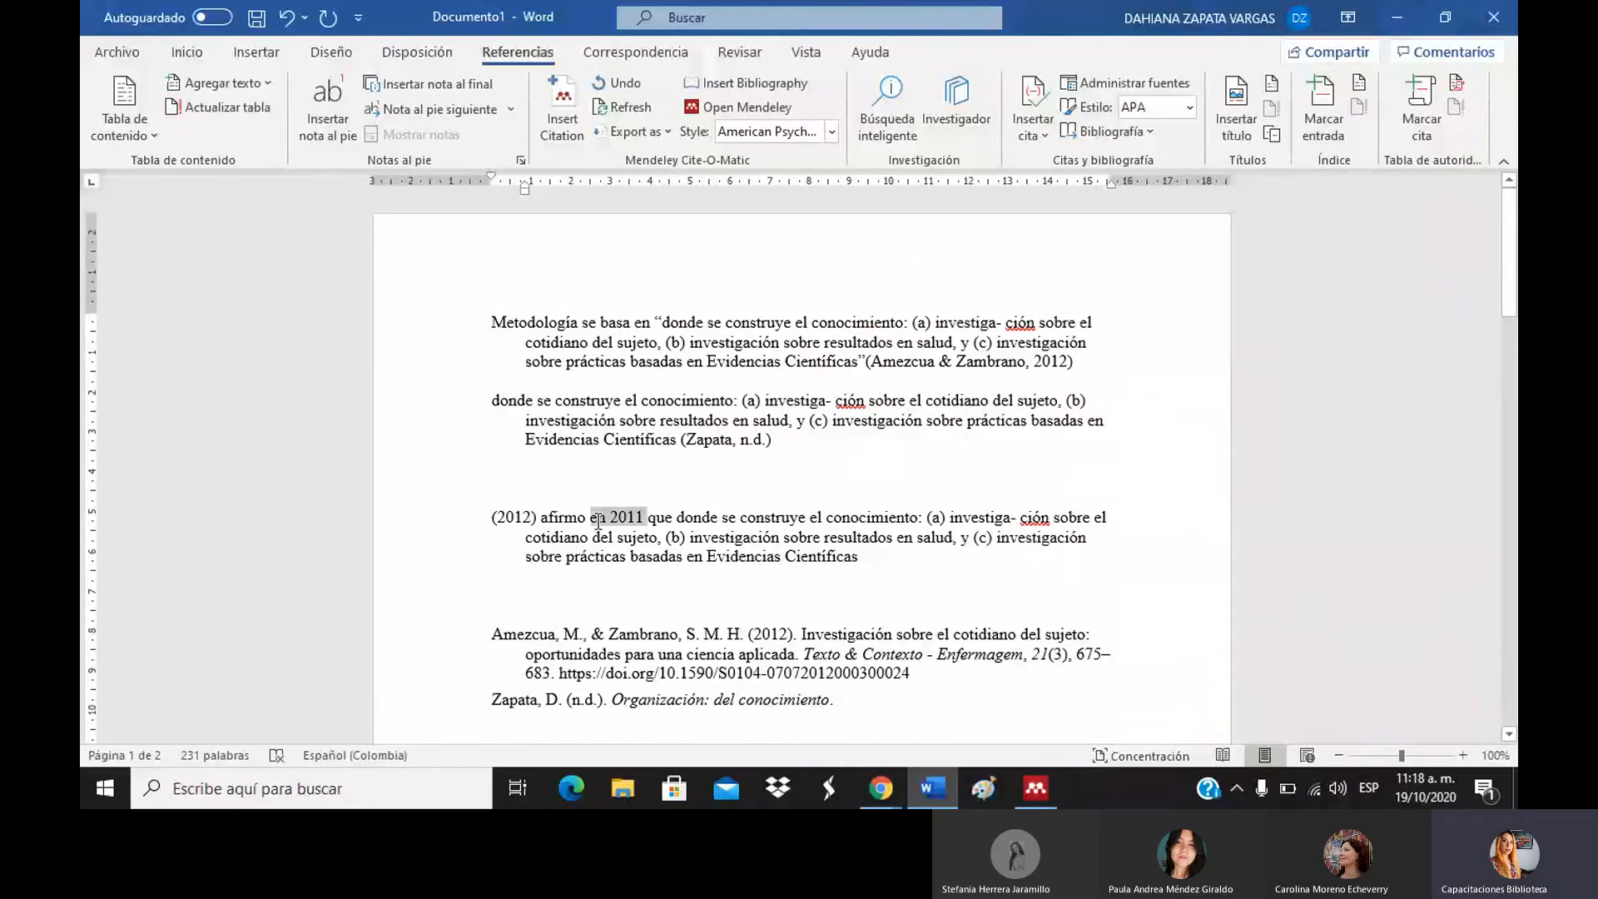
{"action": "key", "text": "Delete"}
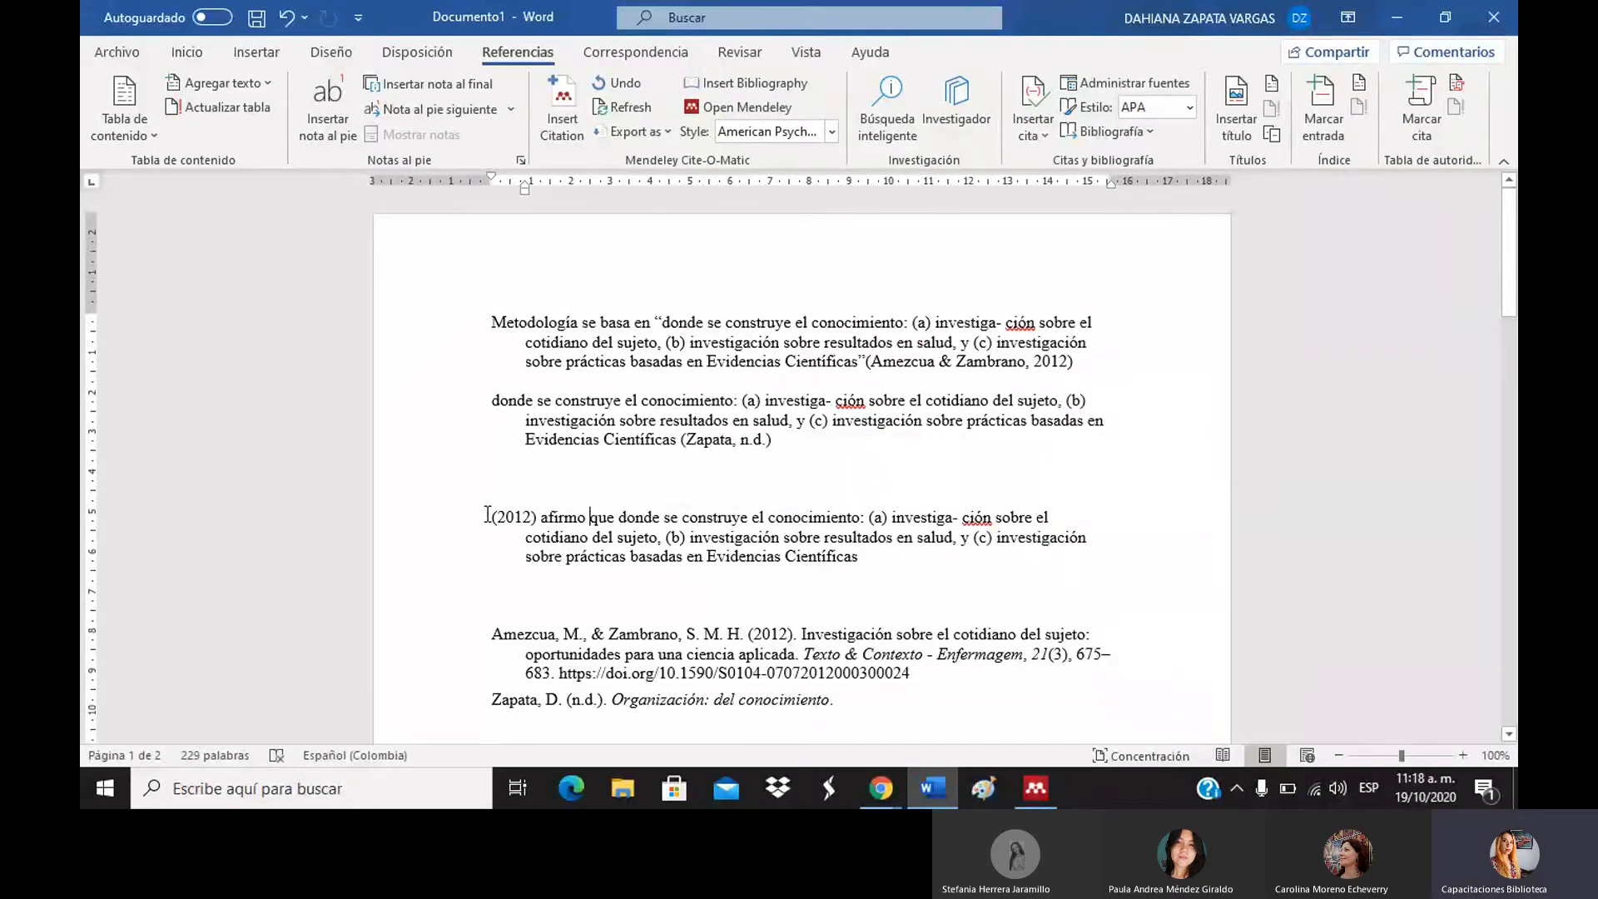
{"action": "left_click", "coordinate": [487, 515]}
{"action": "key", "text": "ctrl+v"}
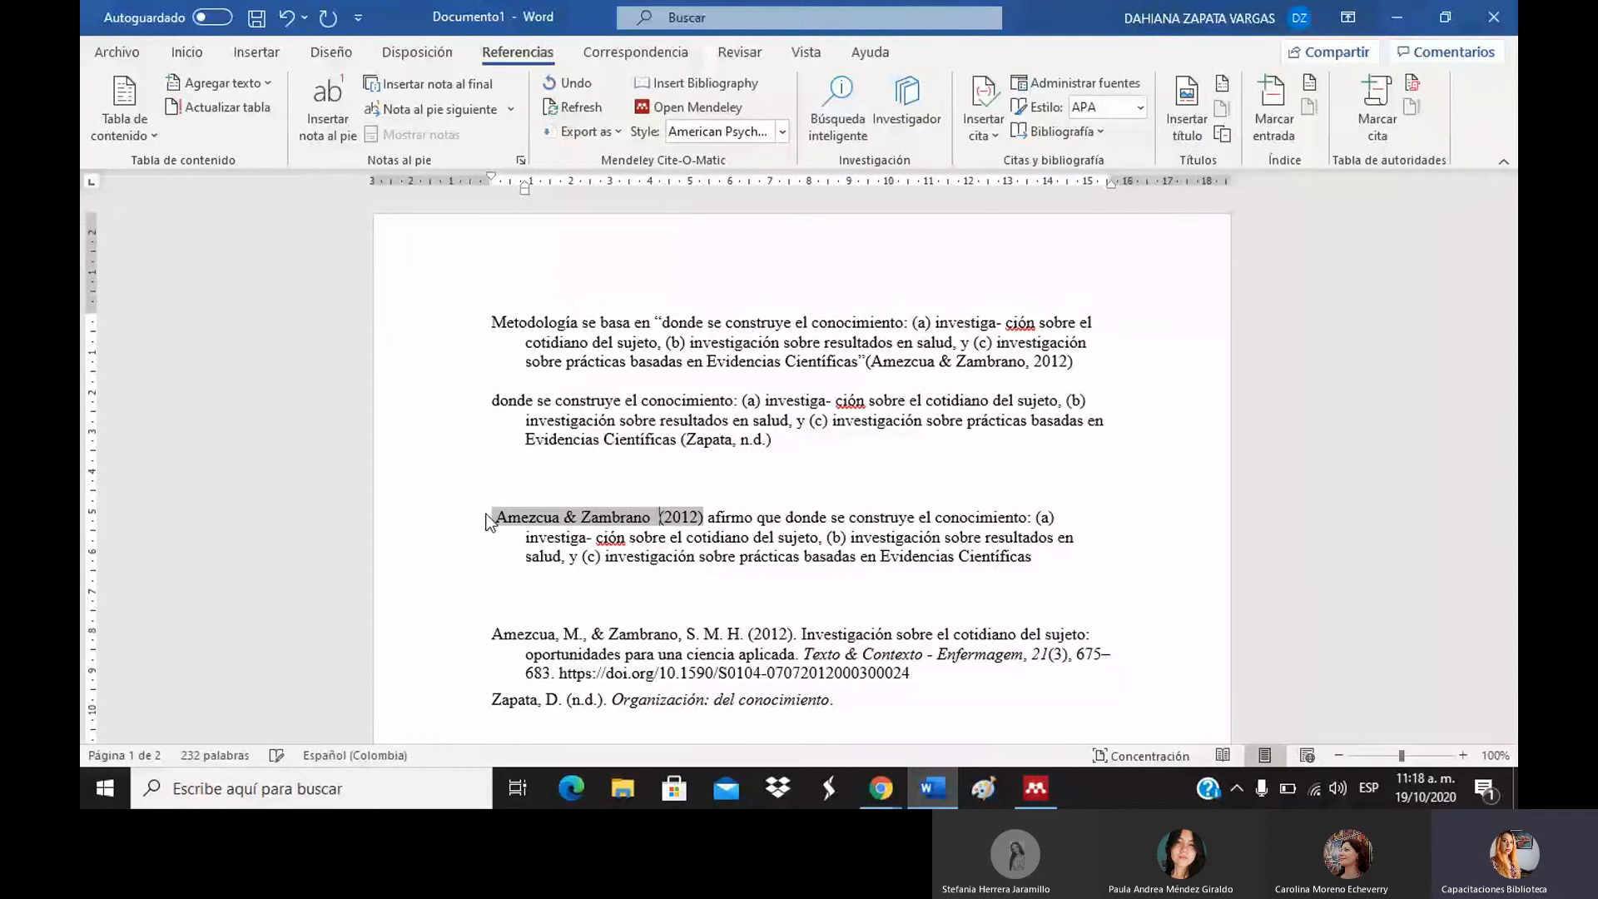
Add a blank line below the Amezcua & Zambrano passage, then undo the last edit.
{"action": "left_click", "coordinate": [1124, 571]}
{"action": "key", "text": "Return"}
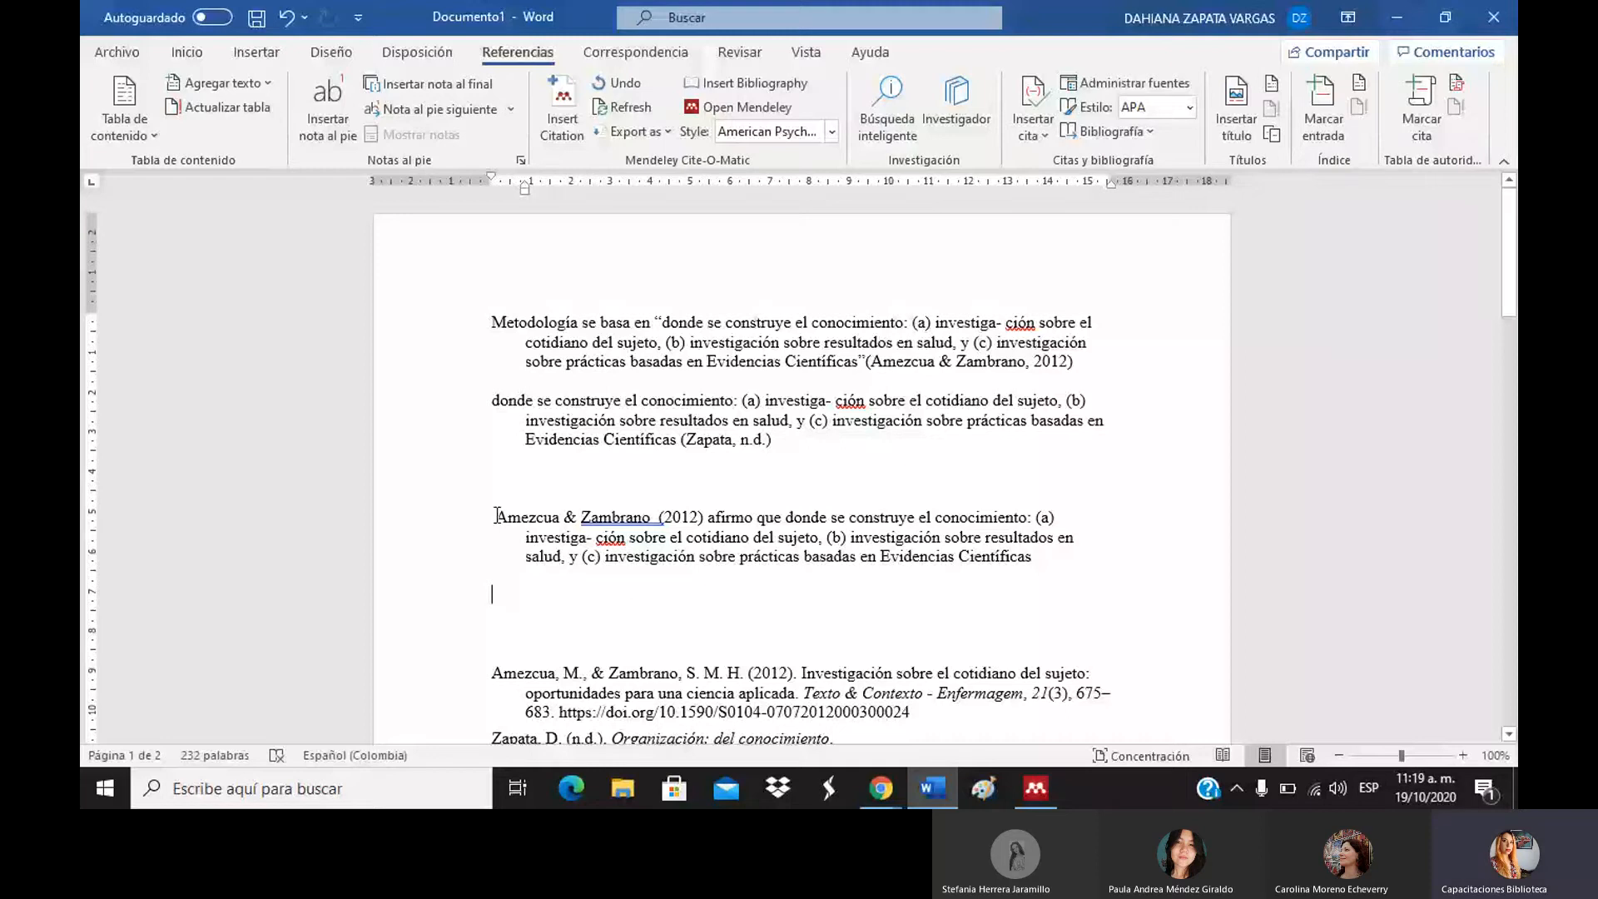
{"action": "left_click_drag", "start_coordinate": [496, 516], "coordinate": [703, 518]}
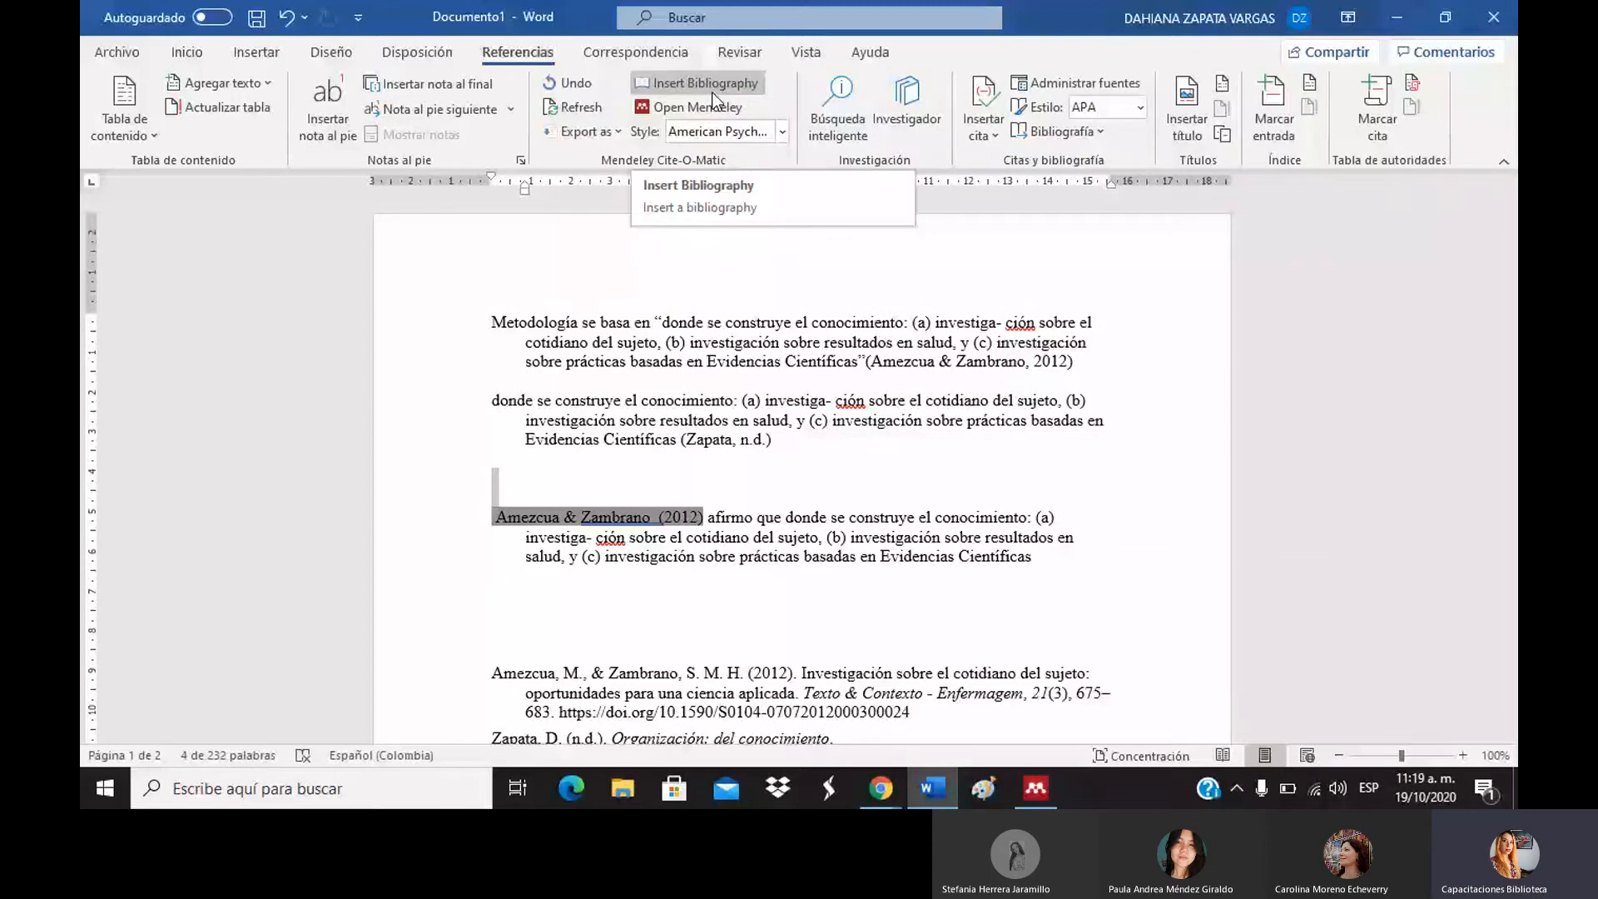
{"action": "left_click", "coordinate": [682, 518]}
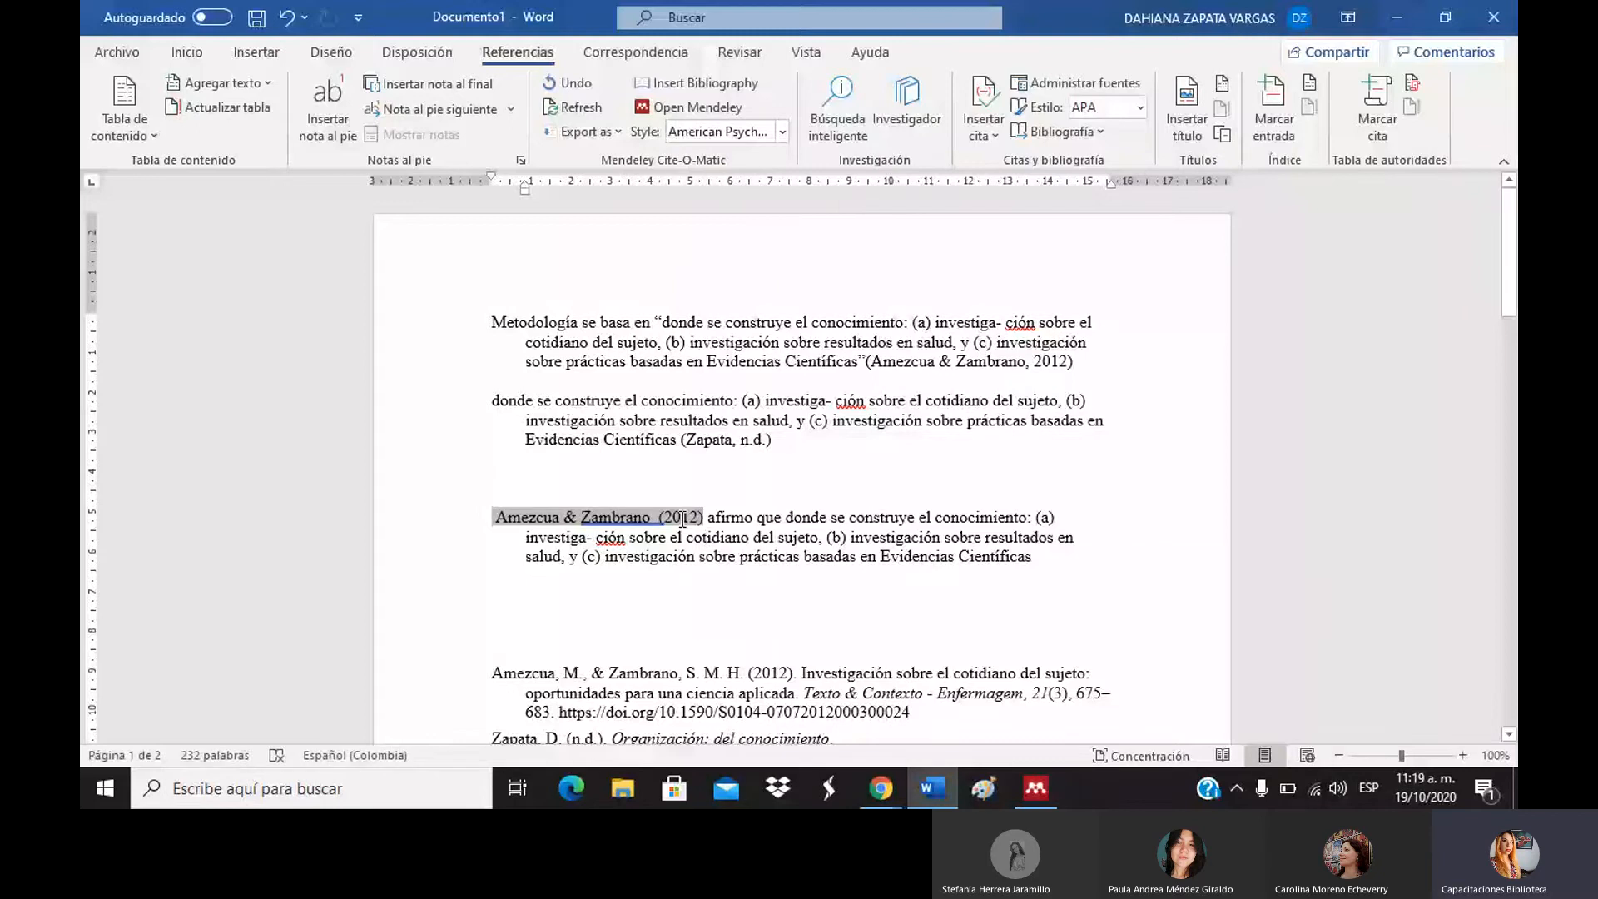
{"action": "left_click", "coordinate": [637, 632]}
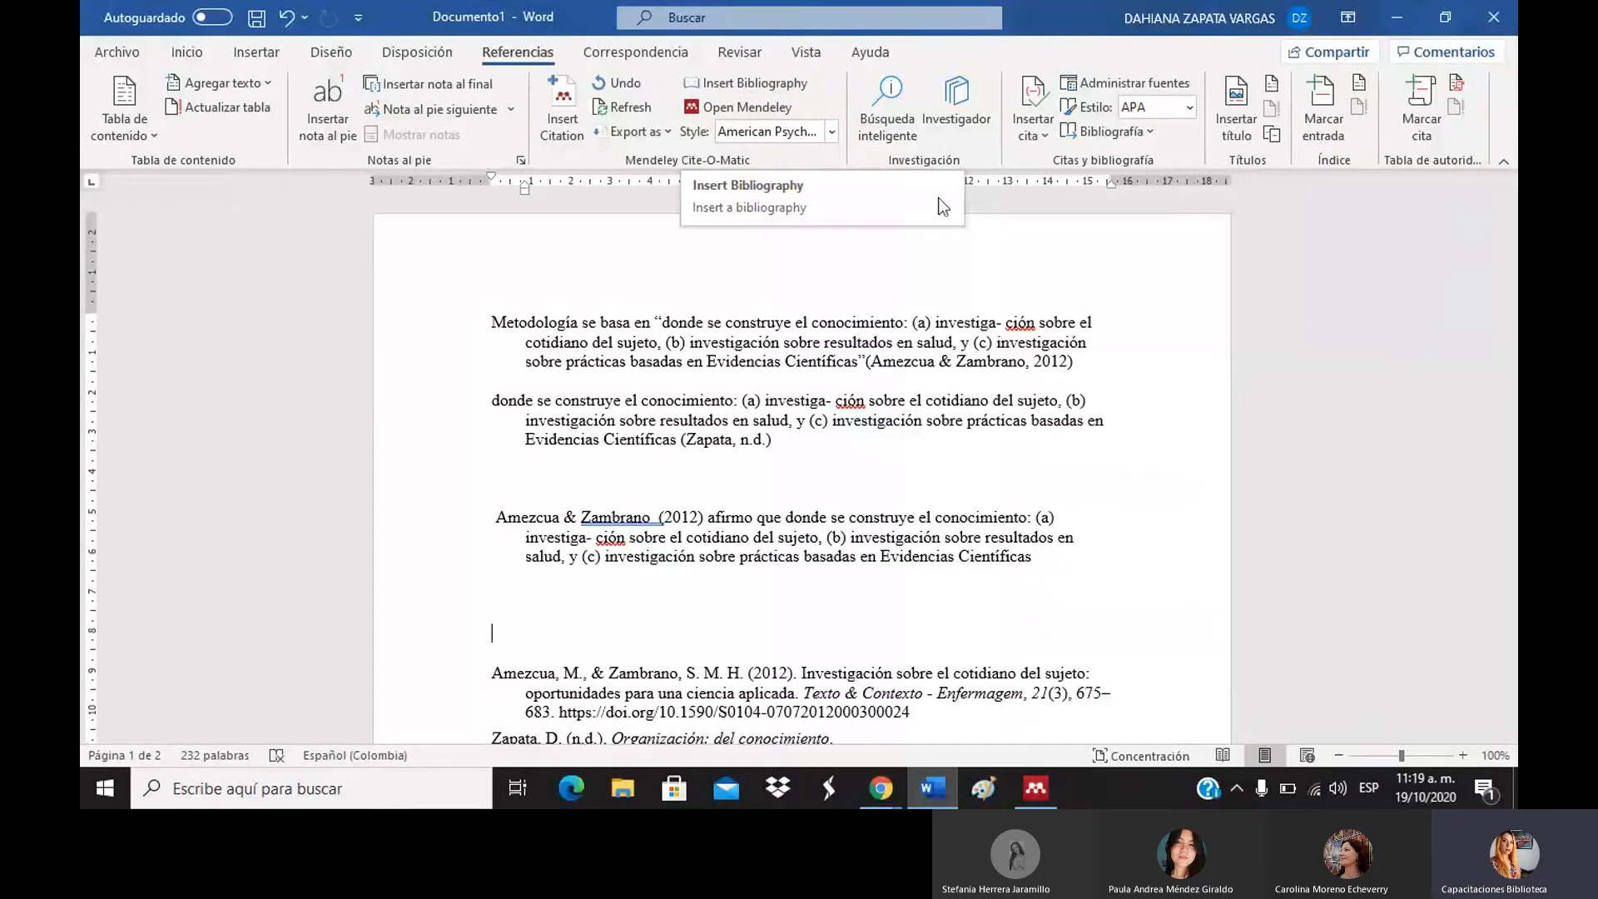
{"action": "left_click", "coordinate": [762, 471]}
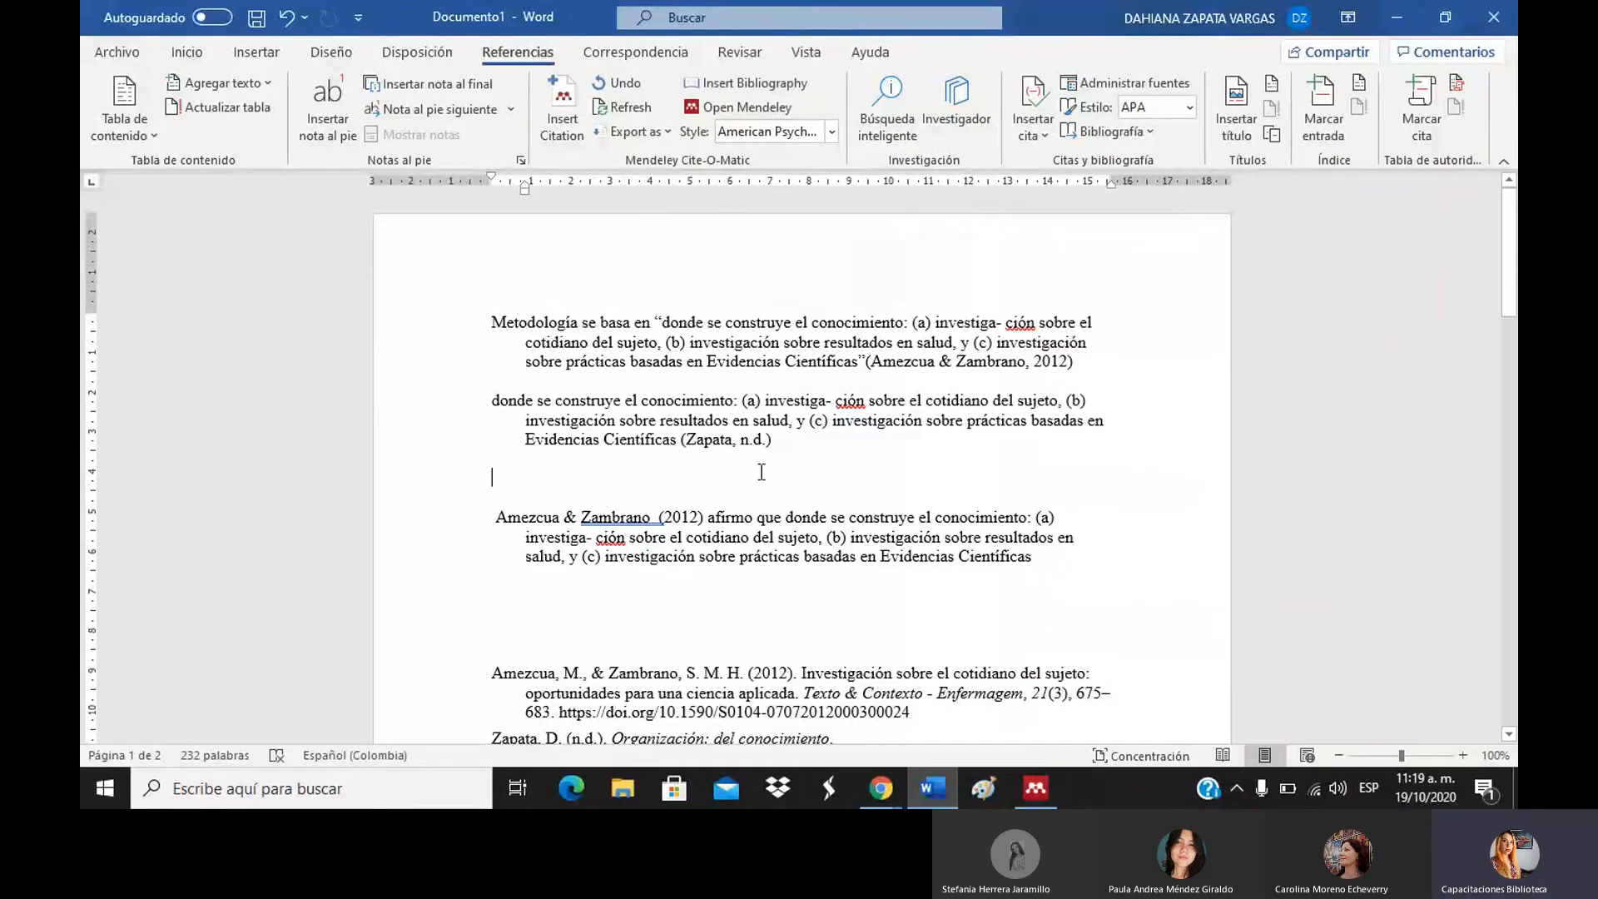
{"action": "key", "text": "ctrl+z"}
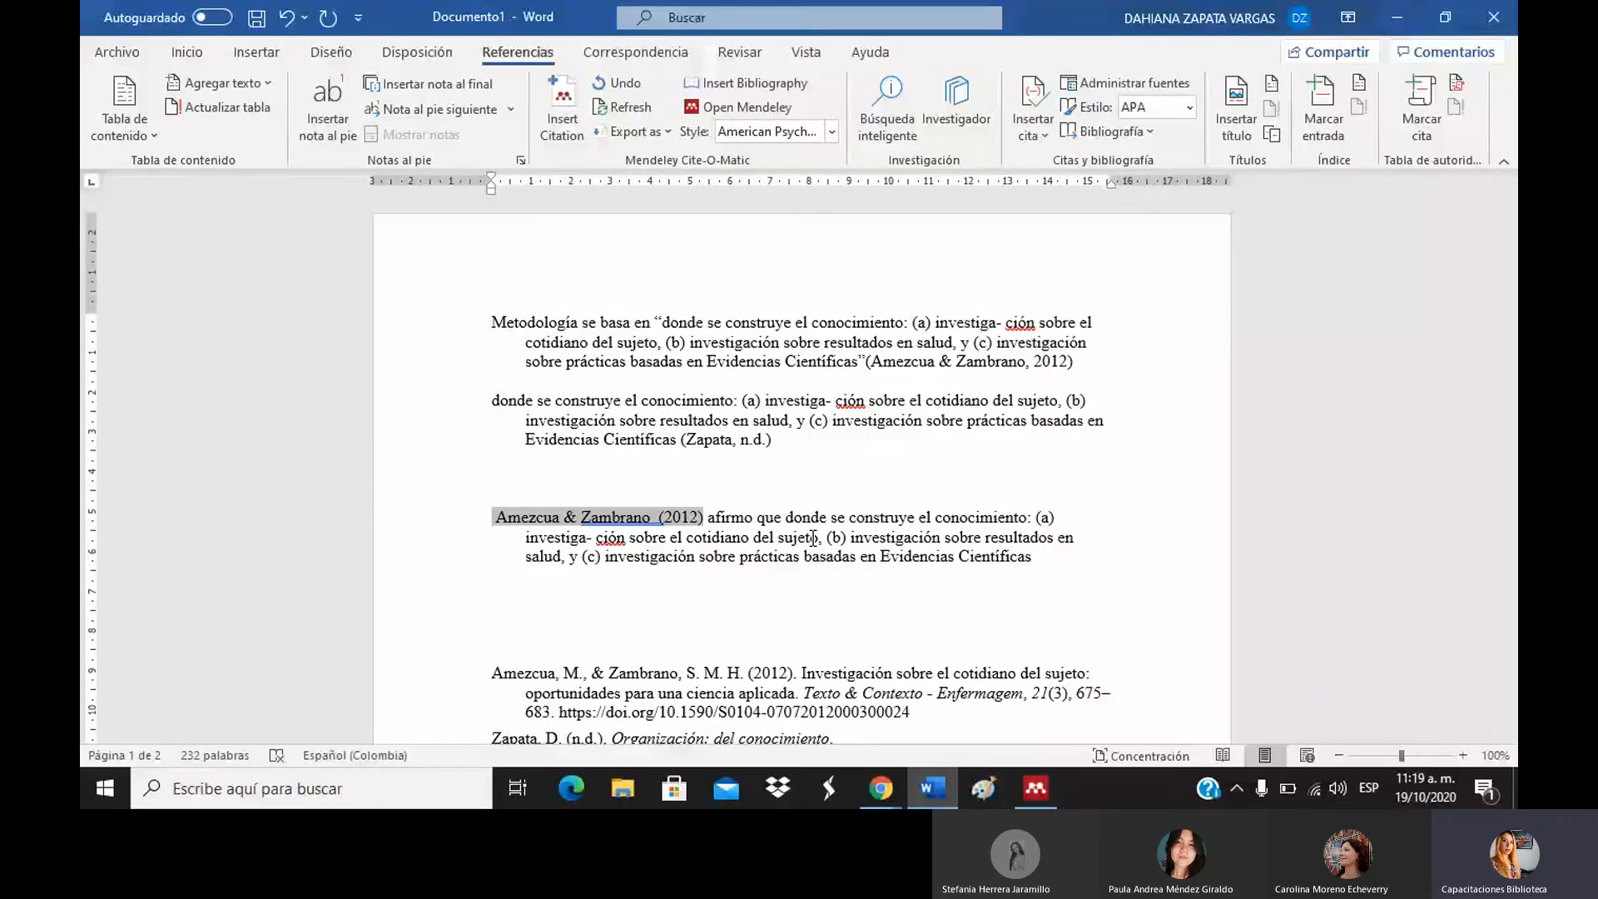
Add page 17 after 'p.' in the Zapata citation and keep the manual edit.
{"action": "left_click", "coordinate": [767, 441]}
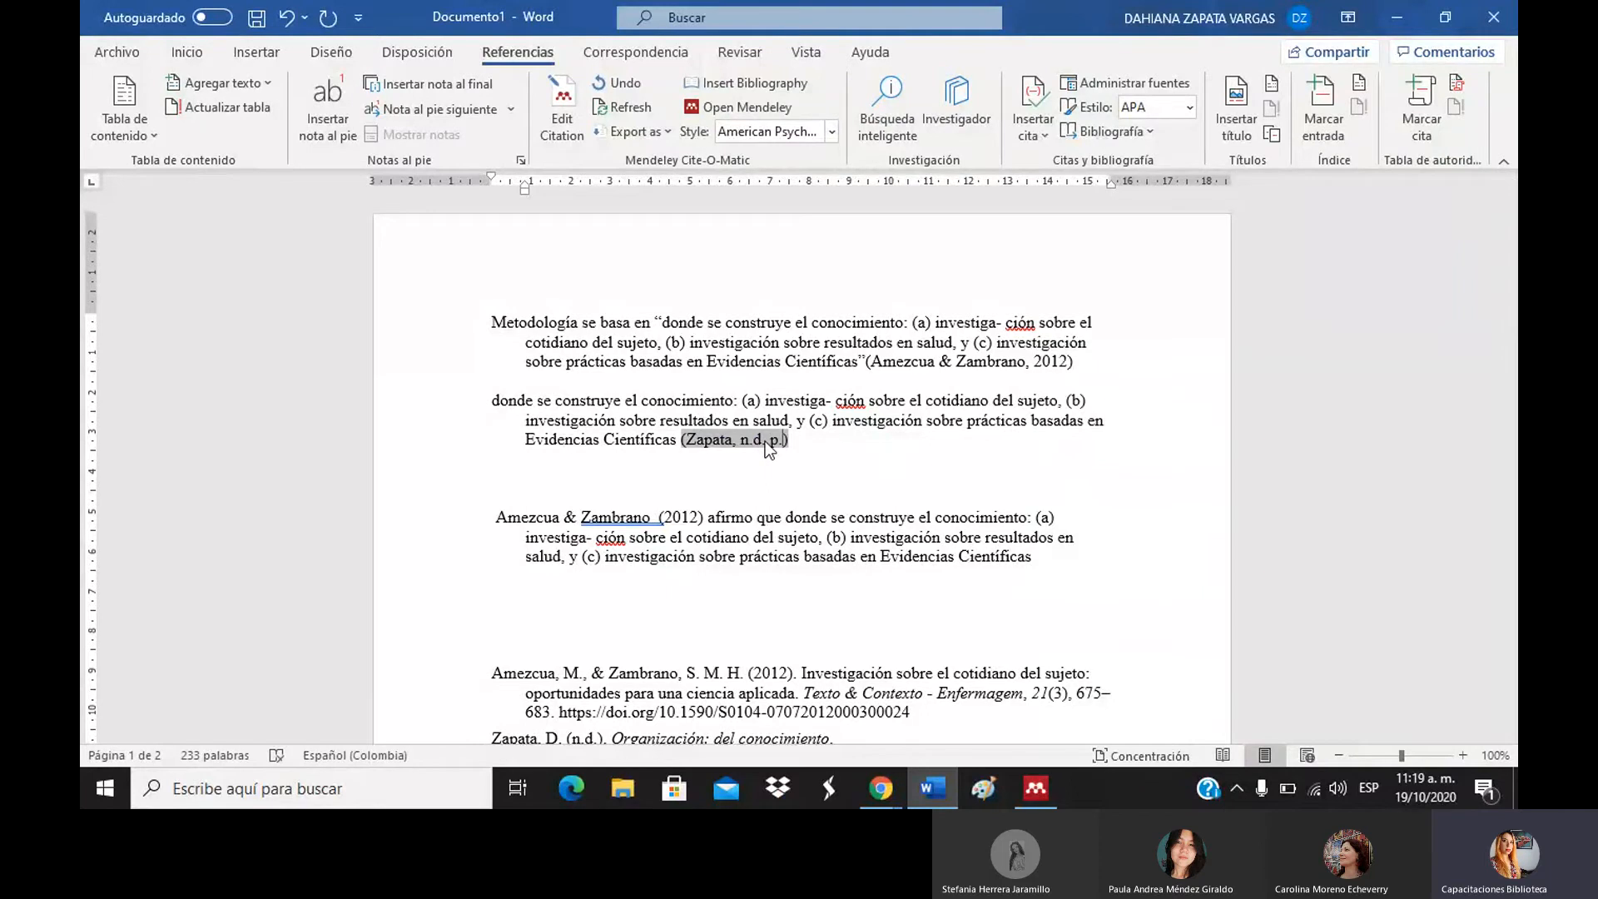
{"action": "type", "text": "17"}
{"action": "key", "text": "Return"}
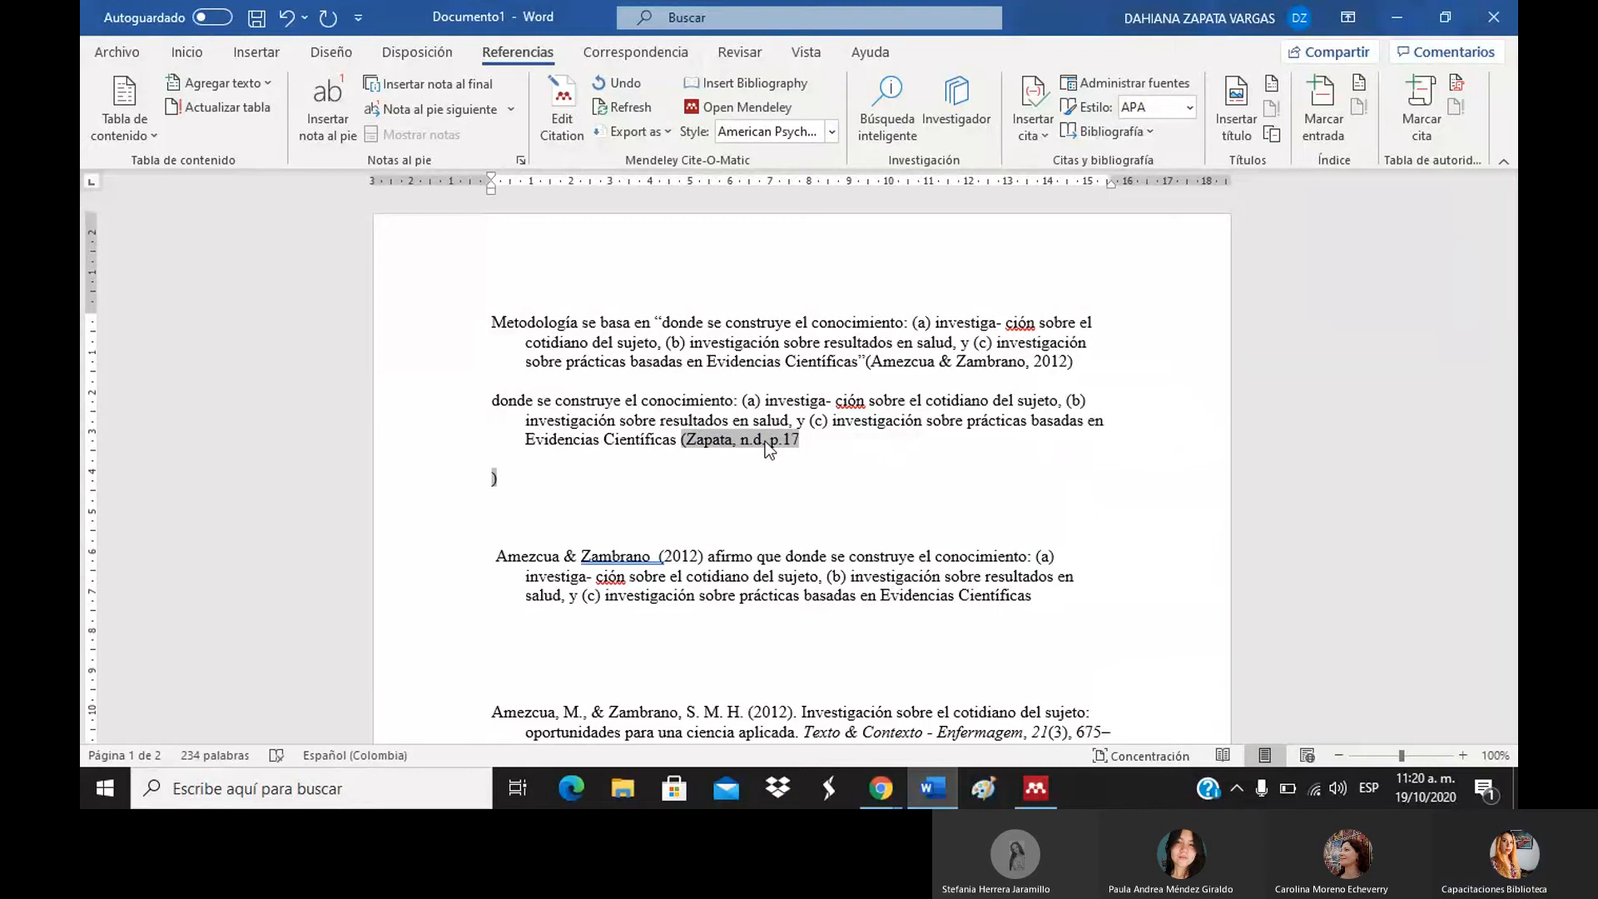
{"action": "key", "text": "BackSpace"}
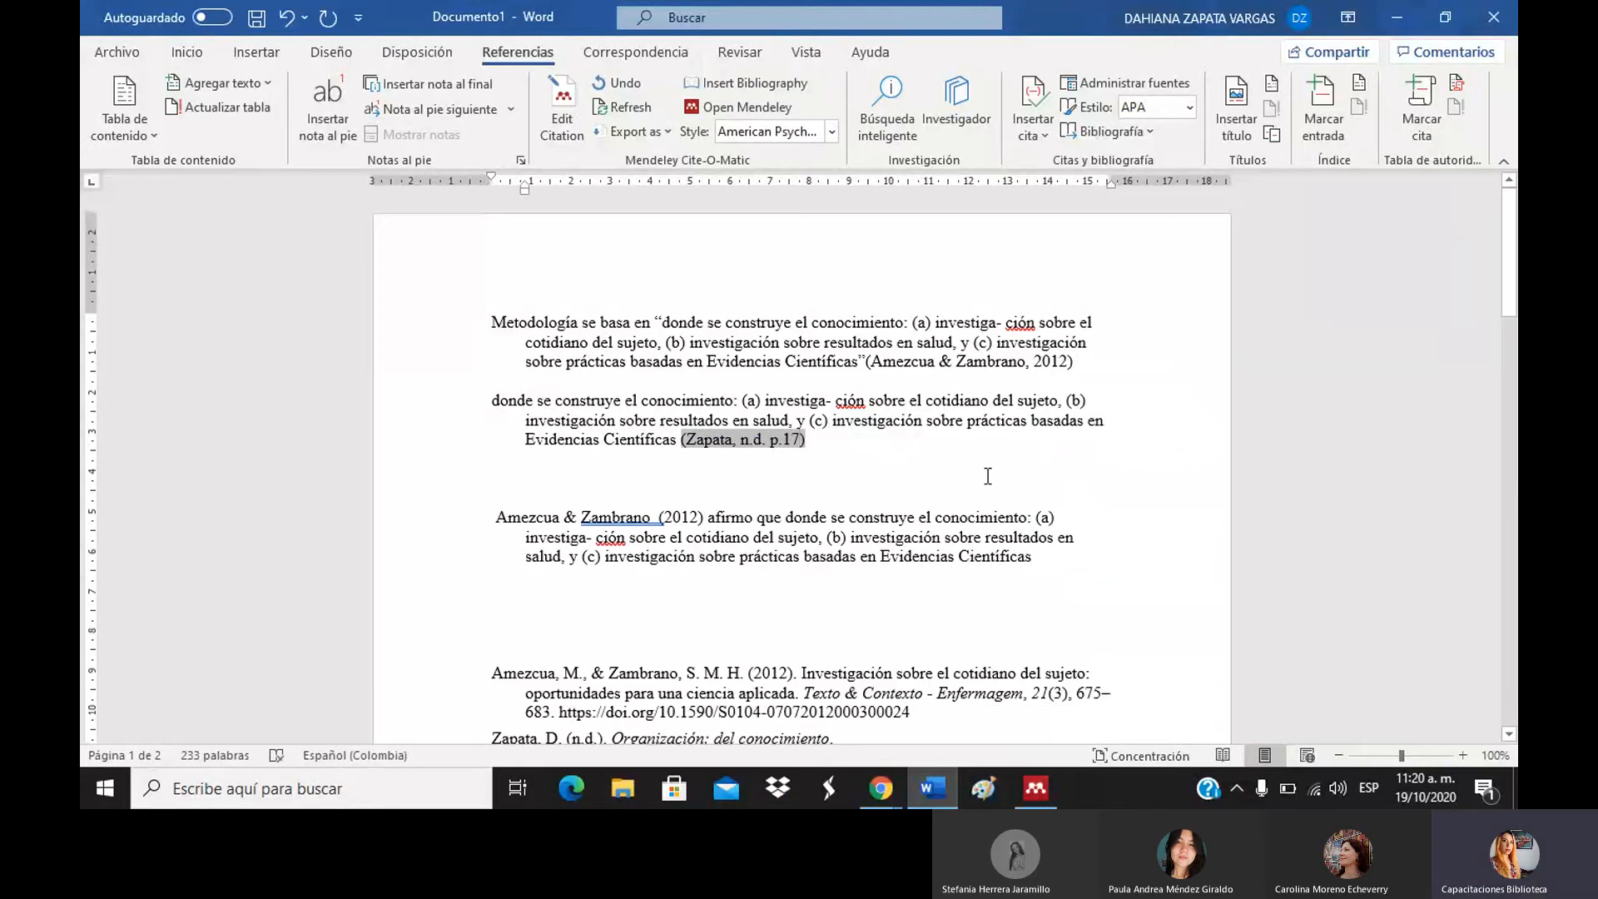
{"action": "left_click", "coordinate": [987, 476]}
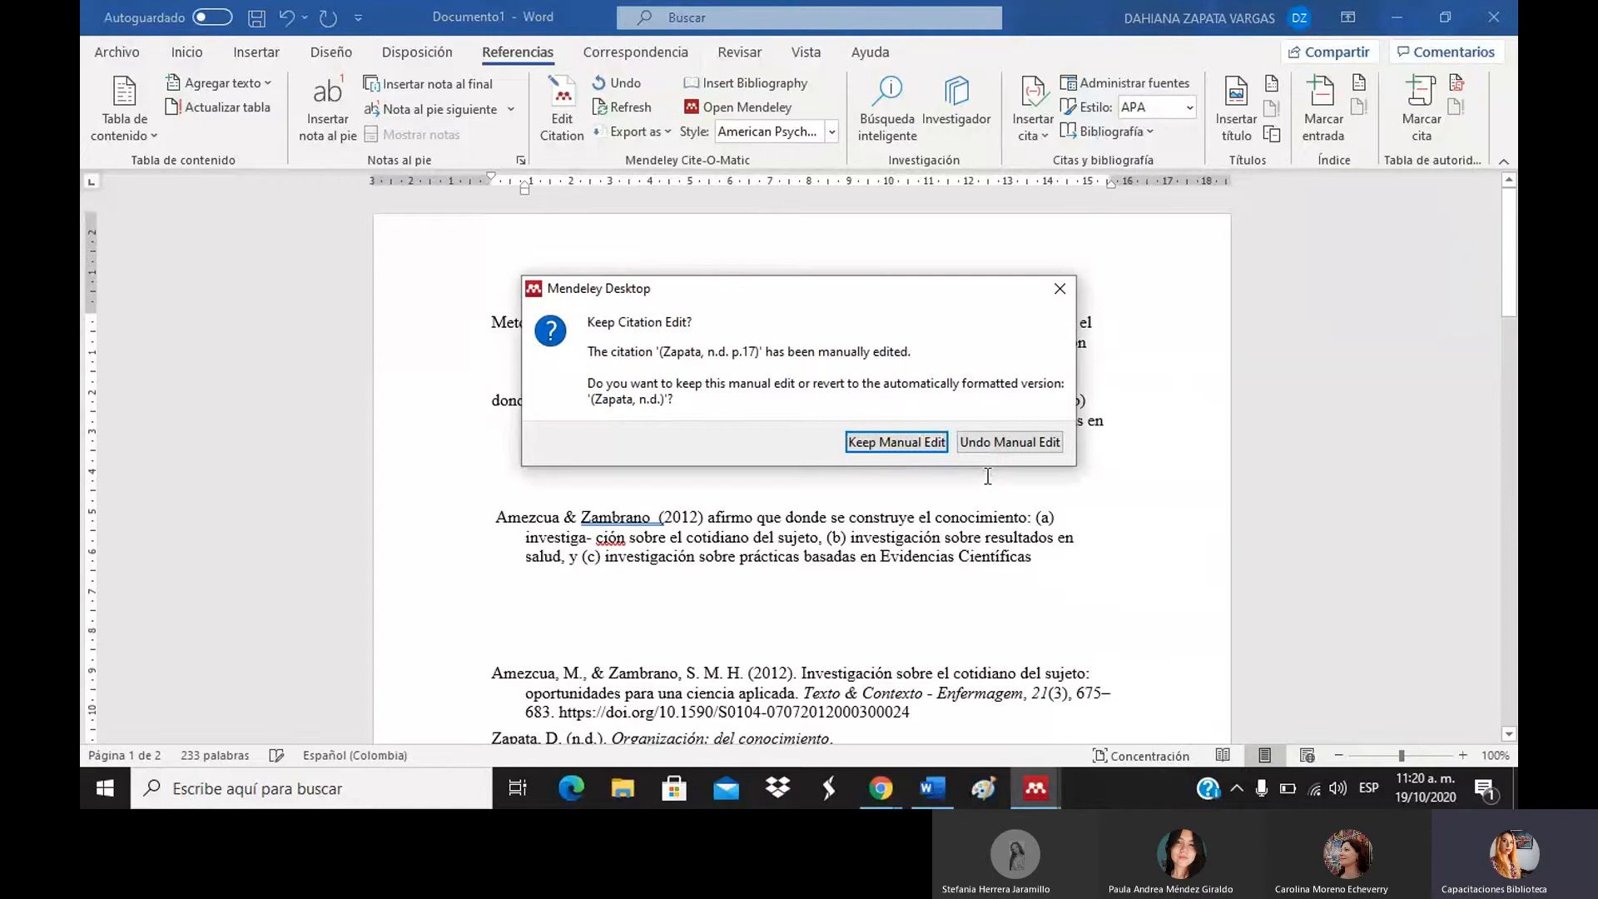
{"action": "left_click", "coordinate": [872, 441]}
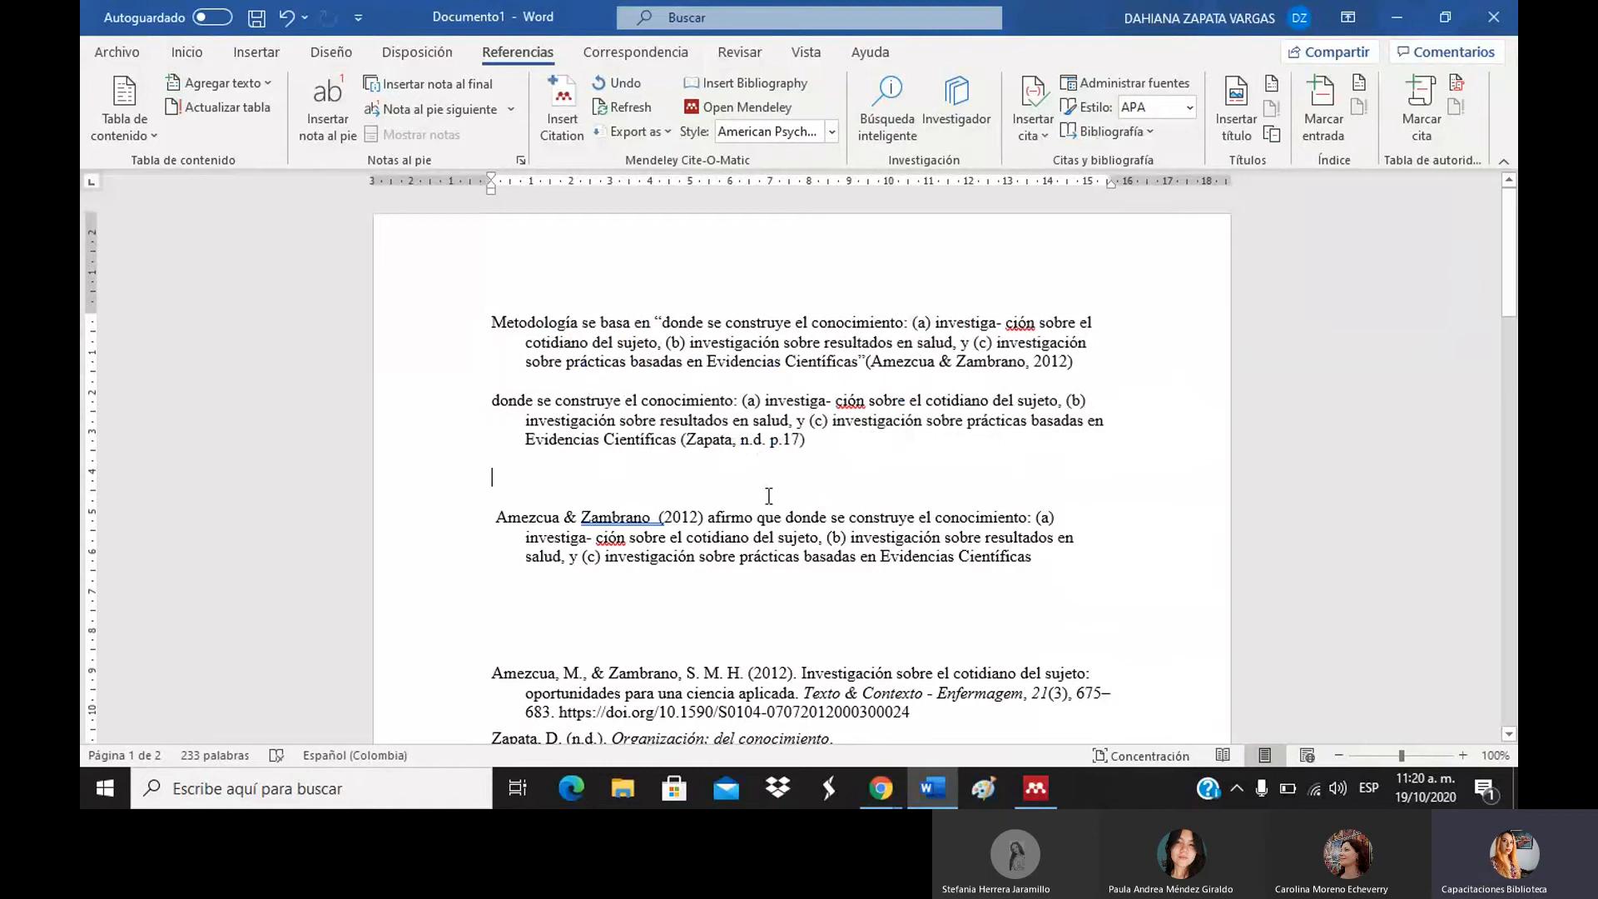
Remove the extra space before (2012) in the Amezcua & Zambrano citation.
{"action": "left_click", "coordinate": [658, 524]}
{"action": "left_click", "coordinate": [659, 518]}
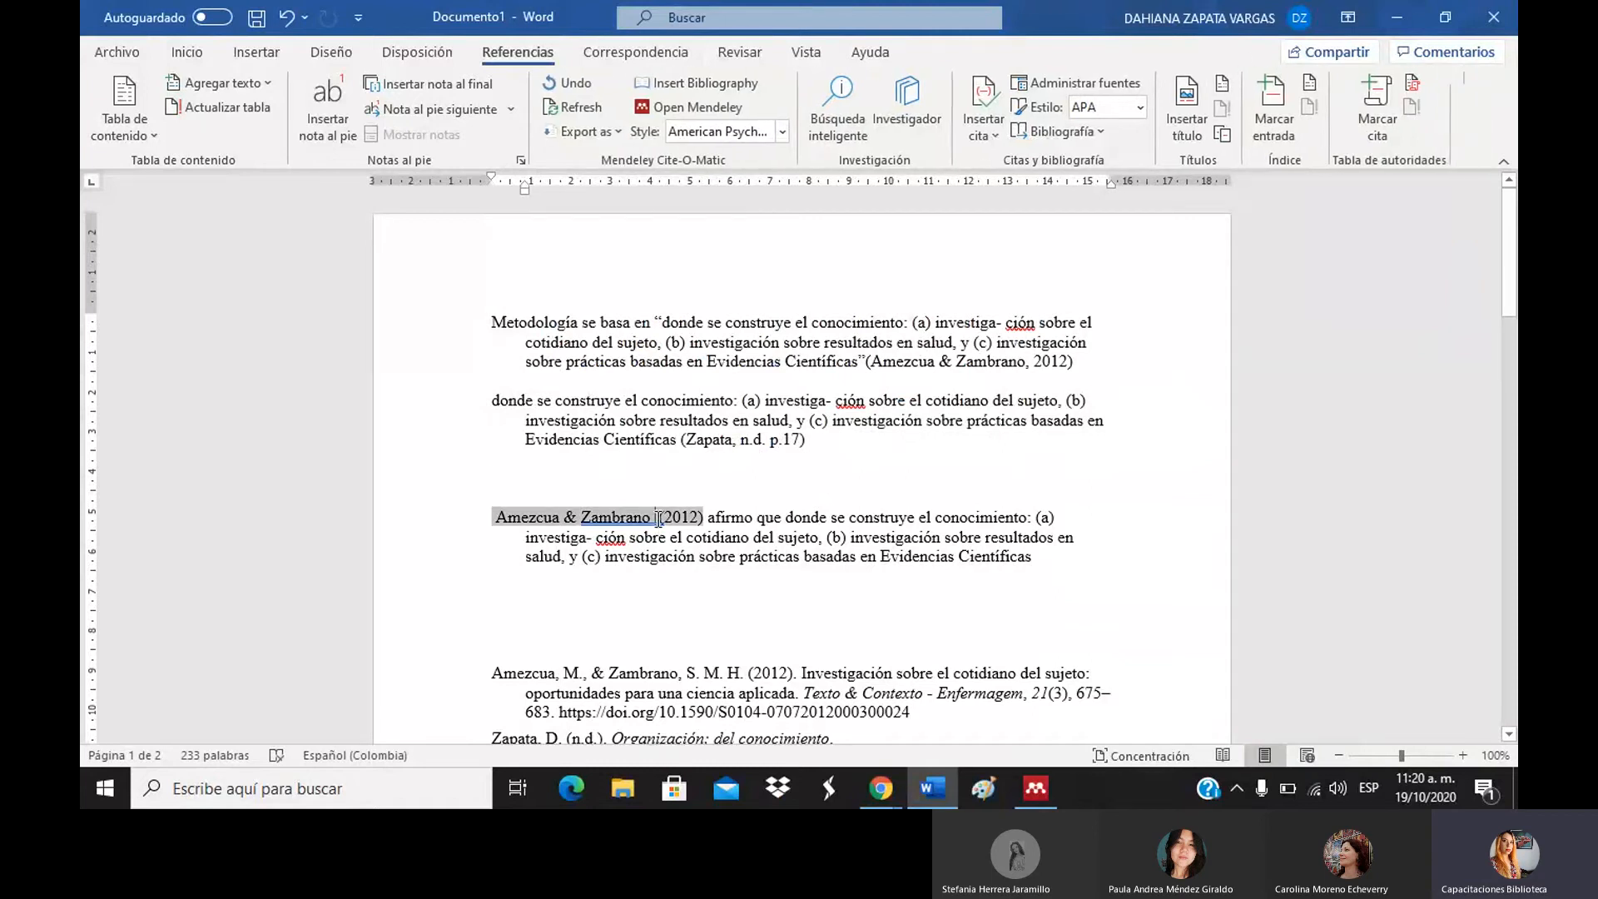
{"action": "key", "text": "BackSpace"}
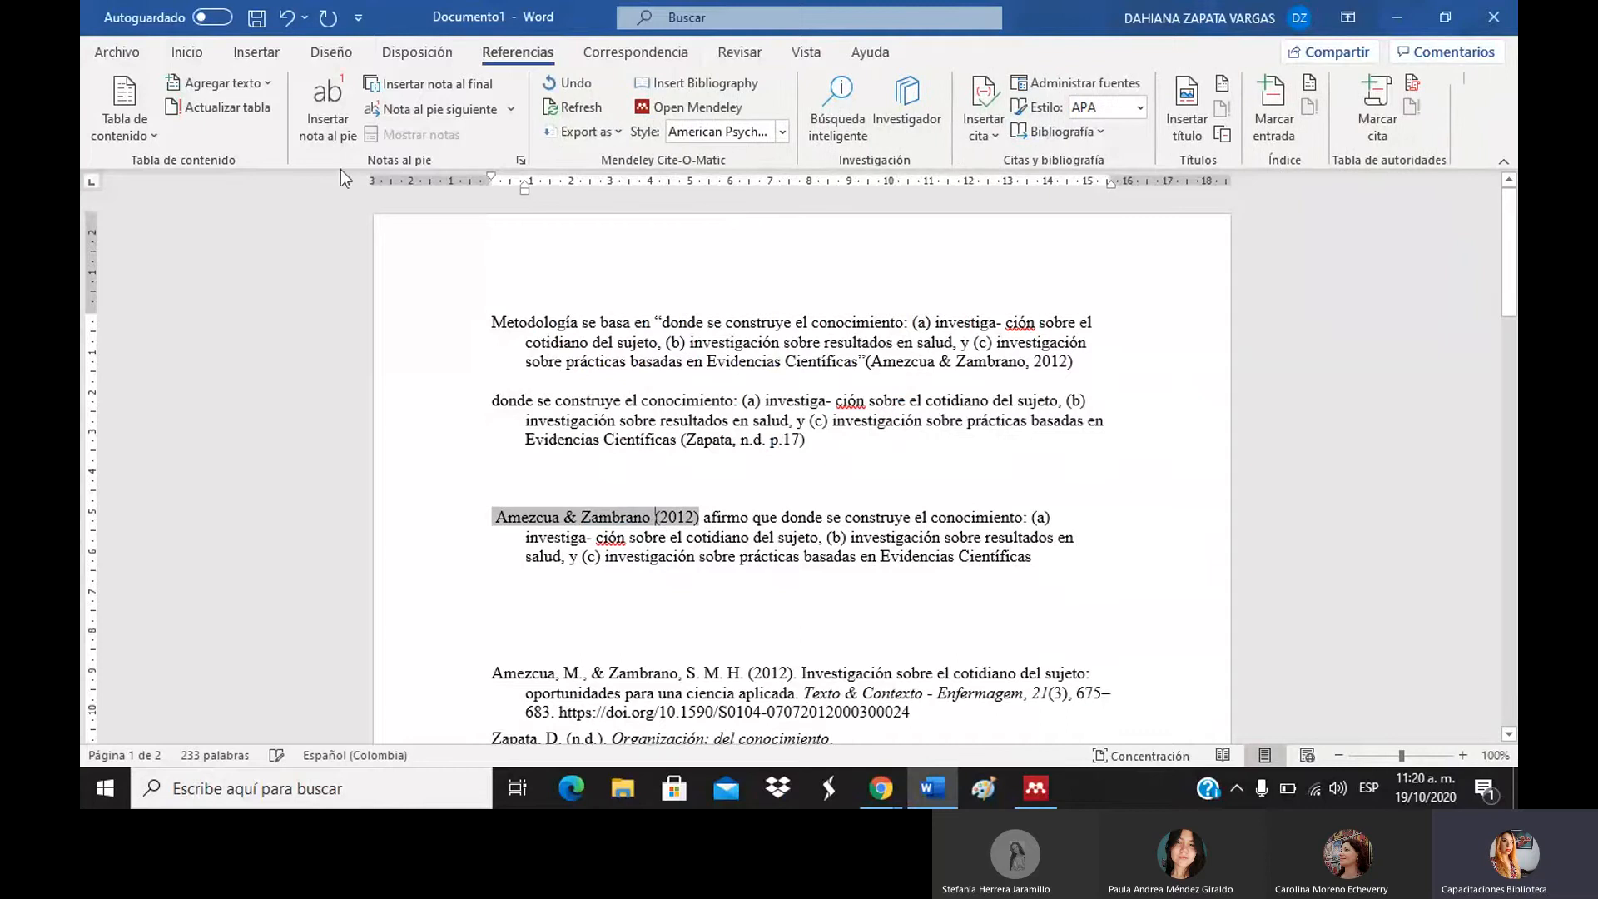
{"action": "left_click", "coordinate": [641, 399]}
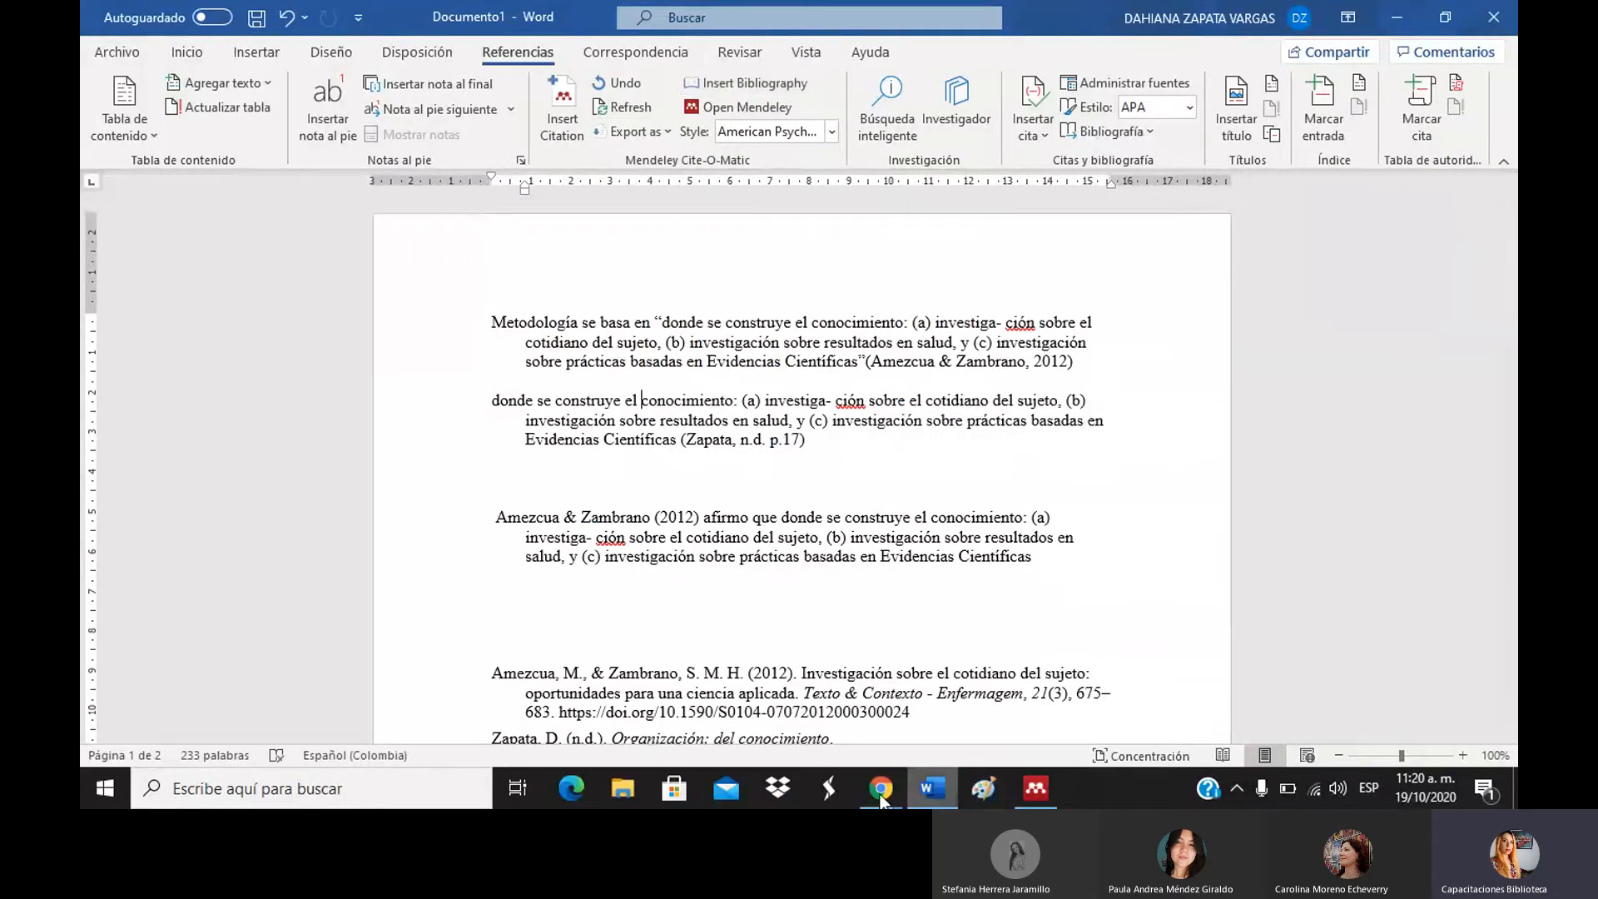
{"action": "mouse_move", "coordinate": [873, 795]}
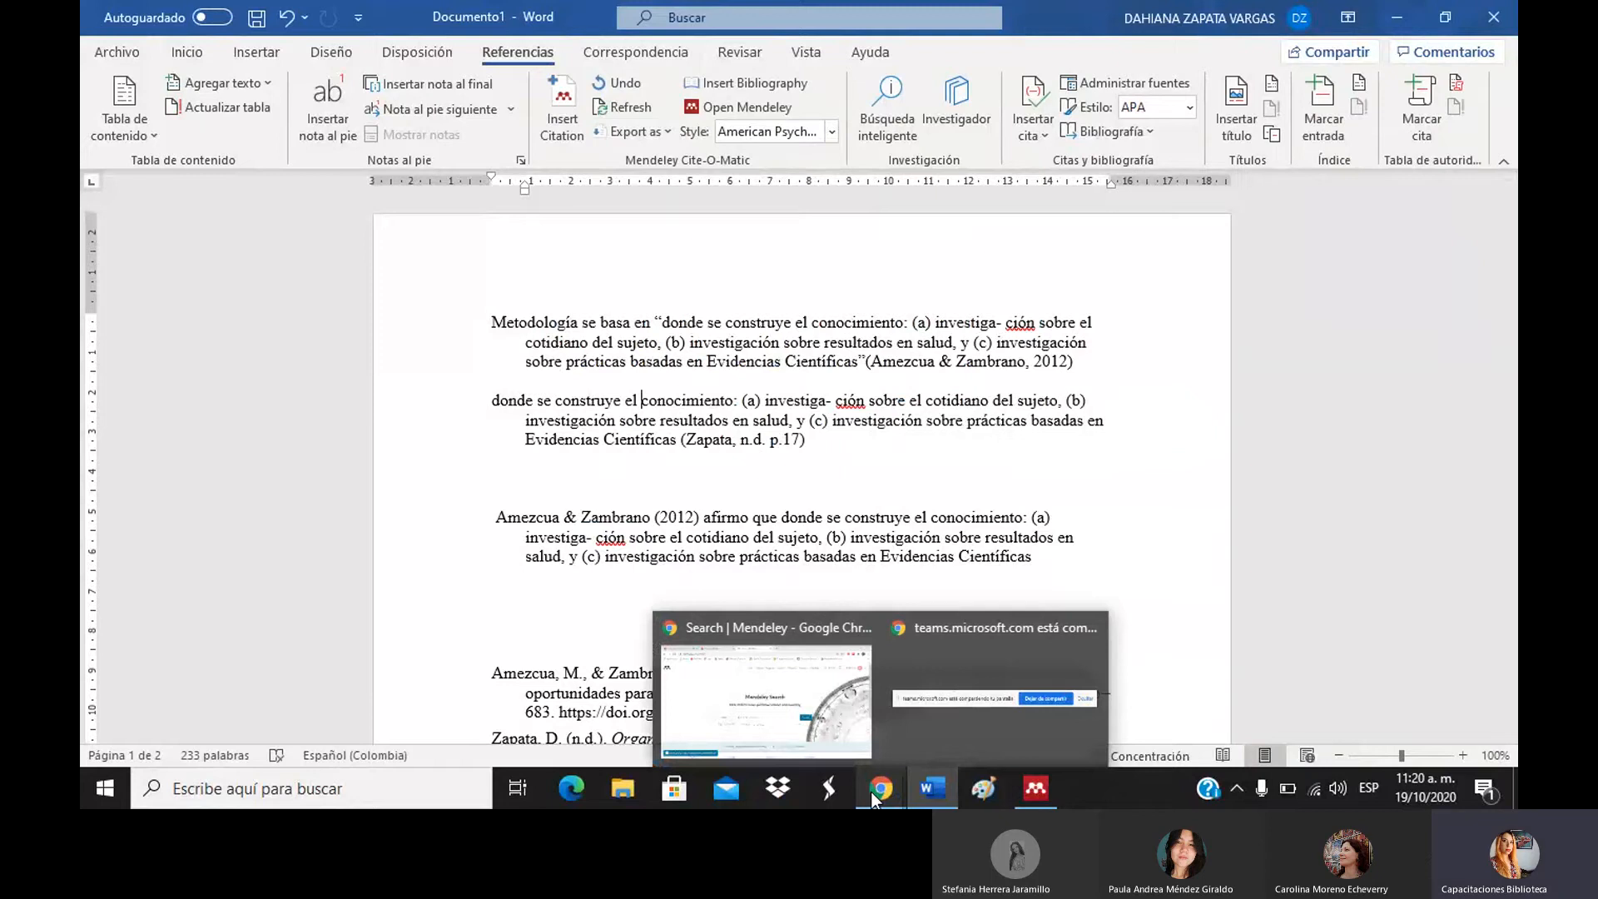
{"action": "left_click", "coordinate": [823, 740]}
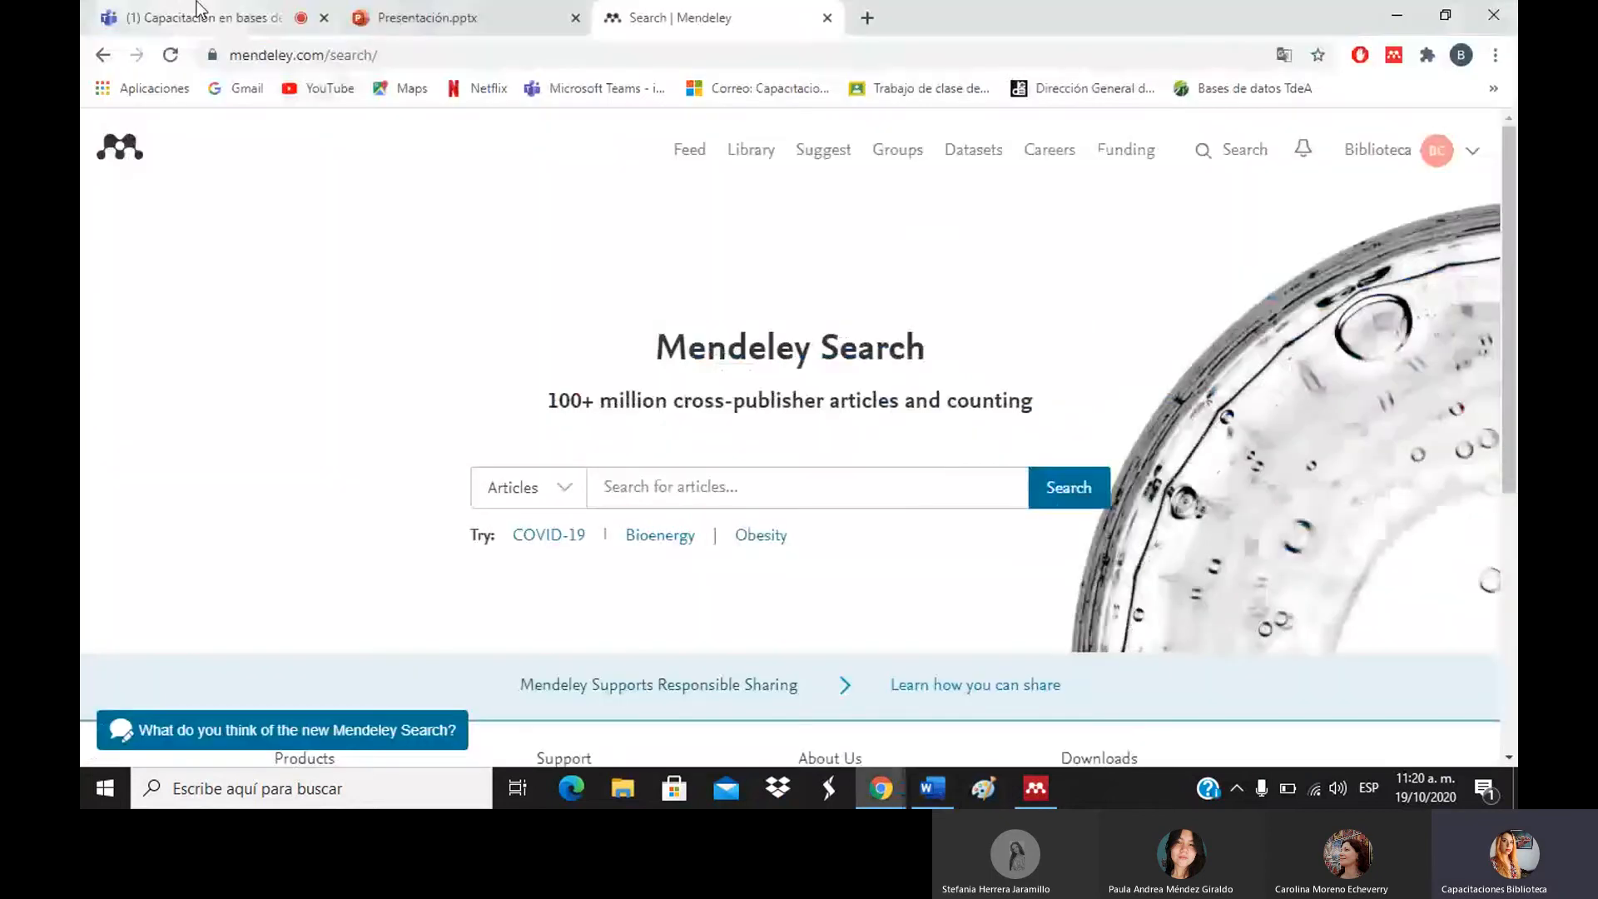
{"action": "left_click", "coordinate": [197, 4]}
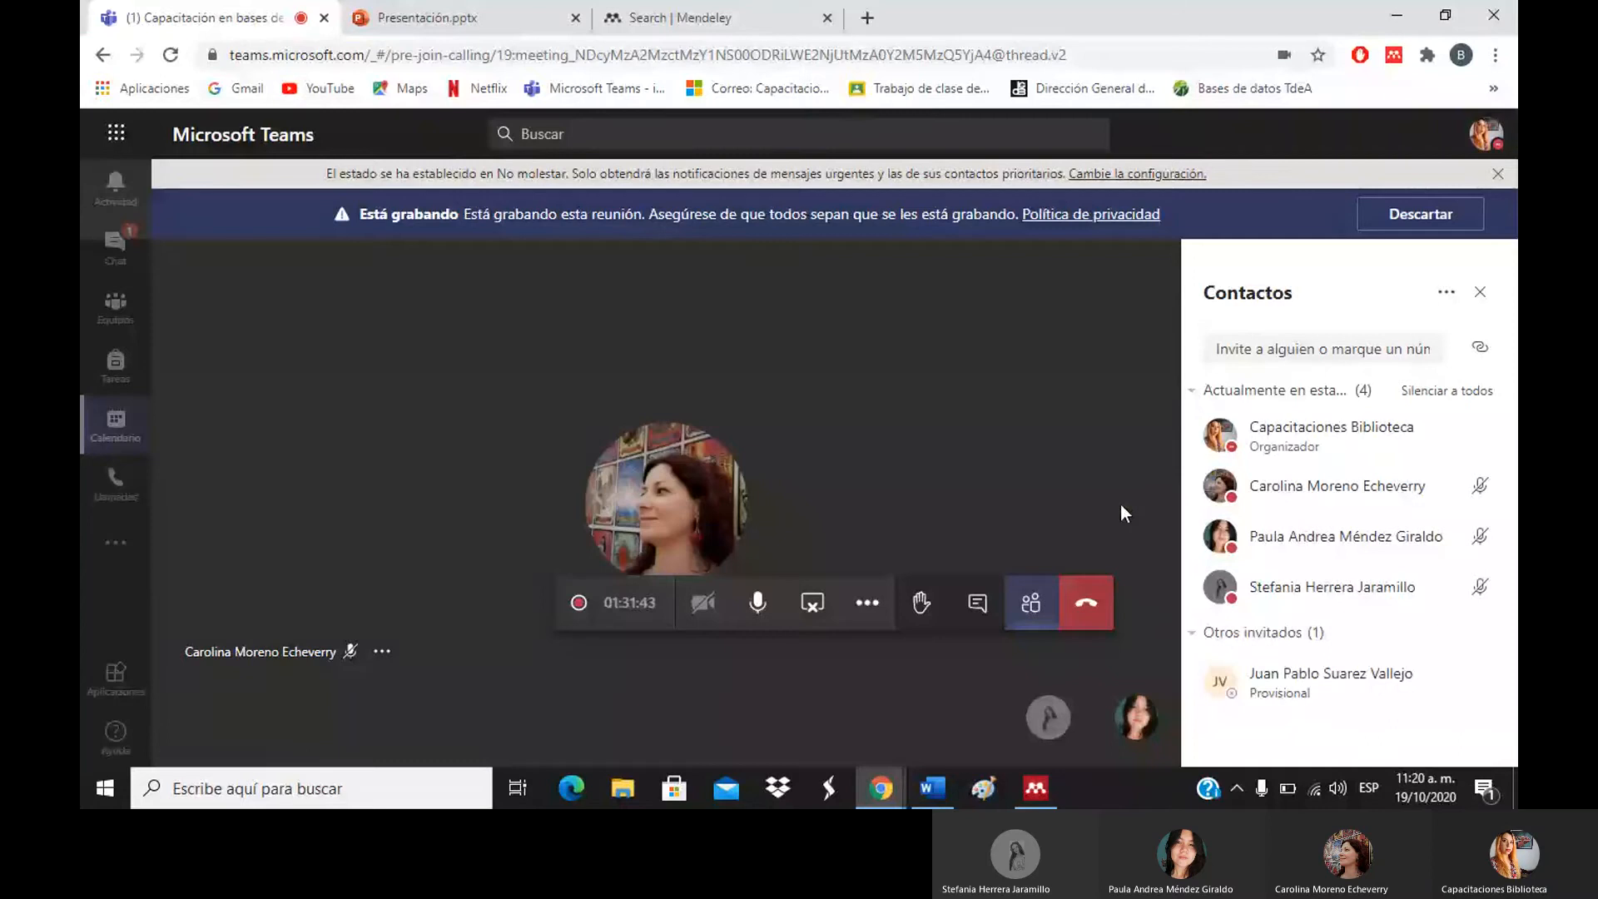
{"action": "left_click", "coordinate": [660, 10]}
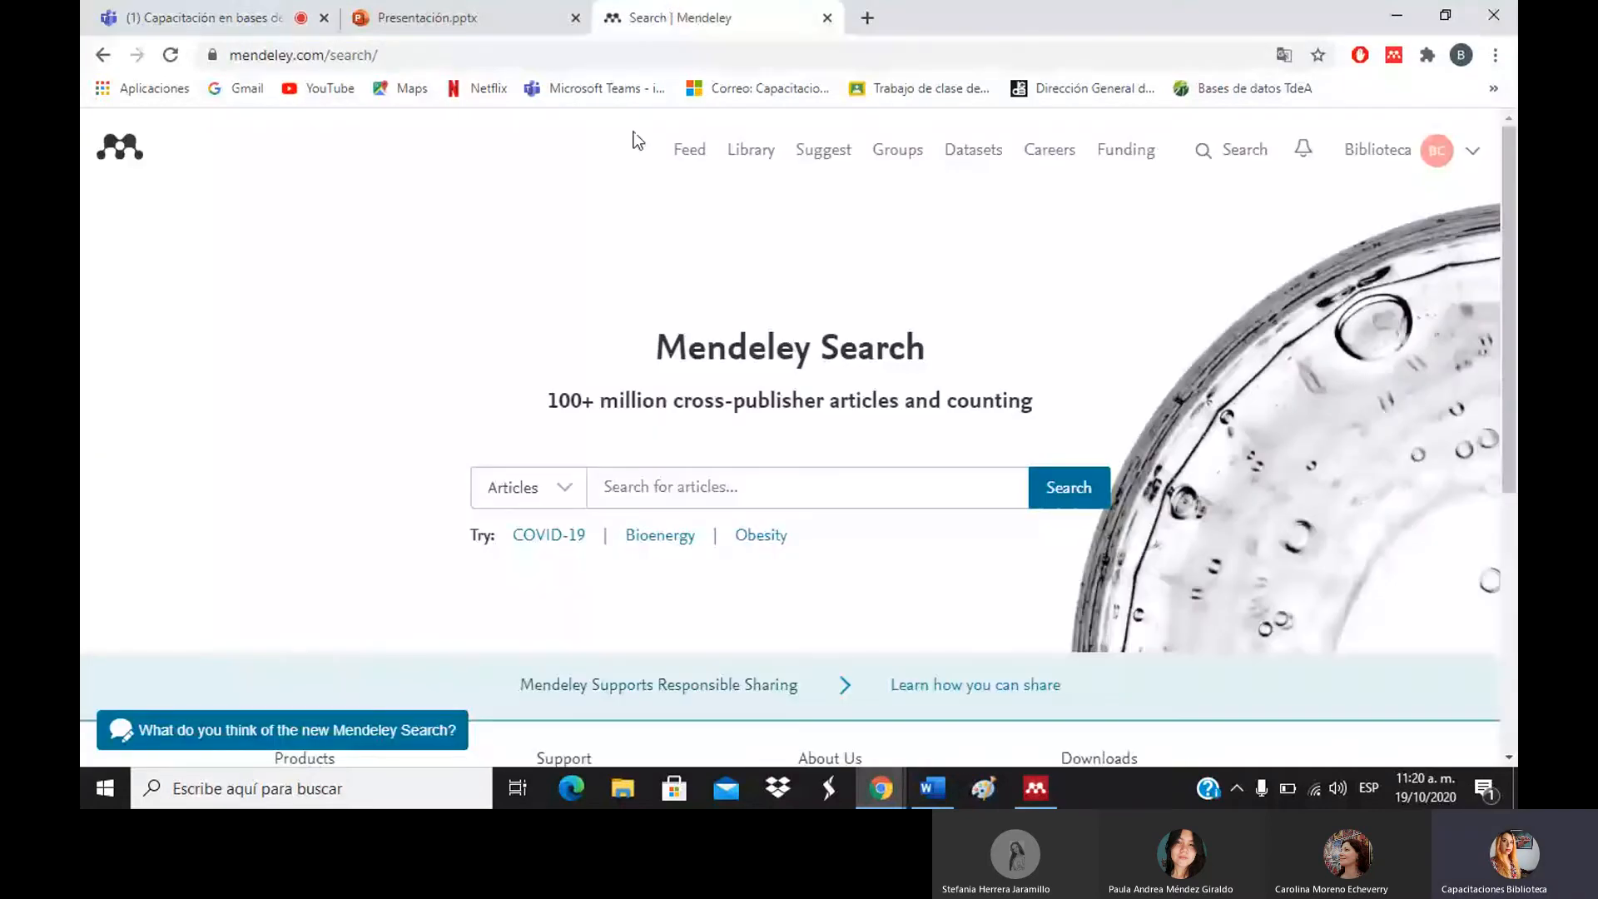
{"action": "left_click", "coordinate": [1036, 788]}
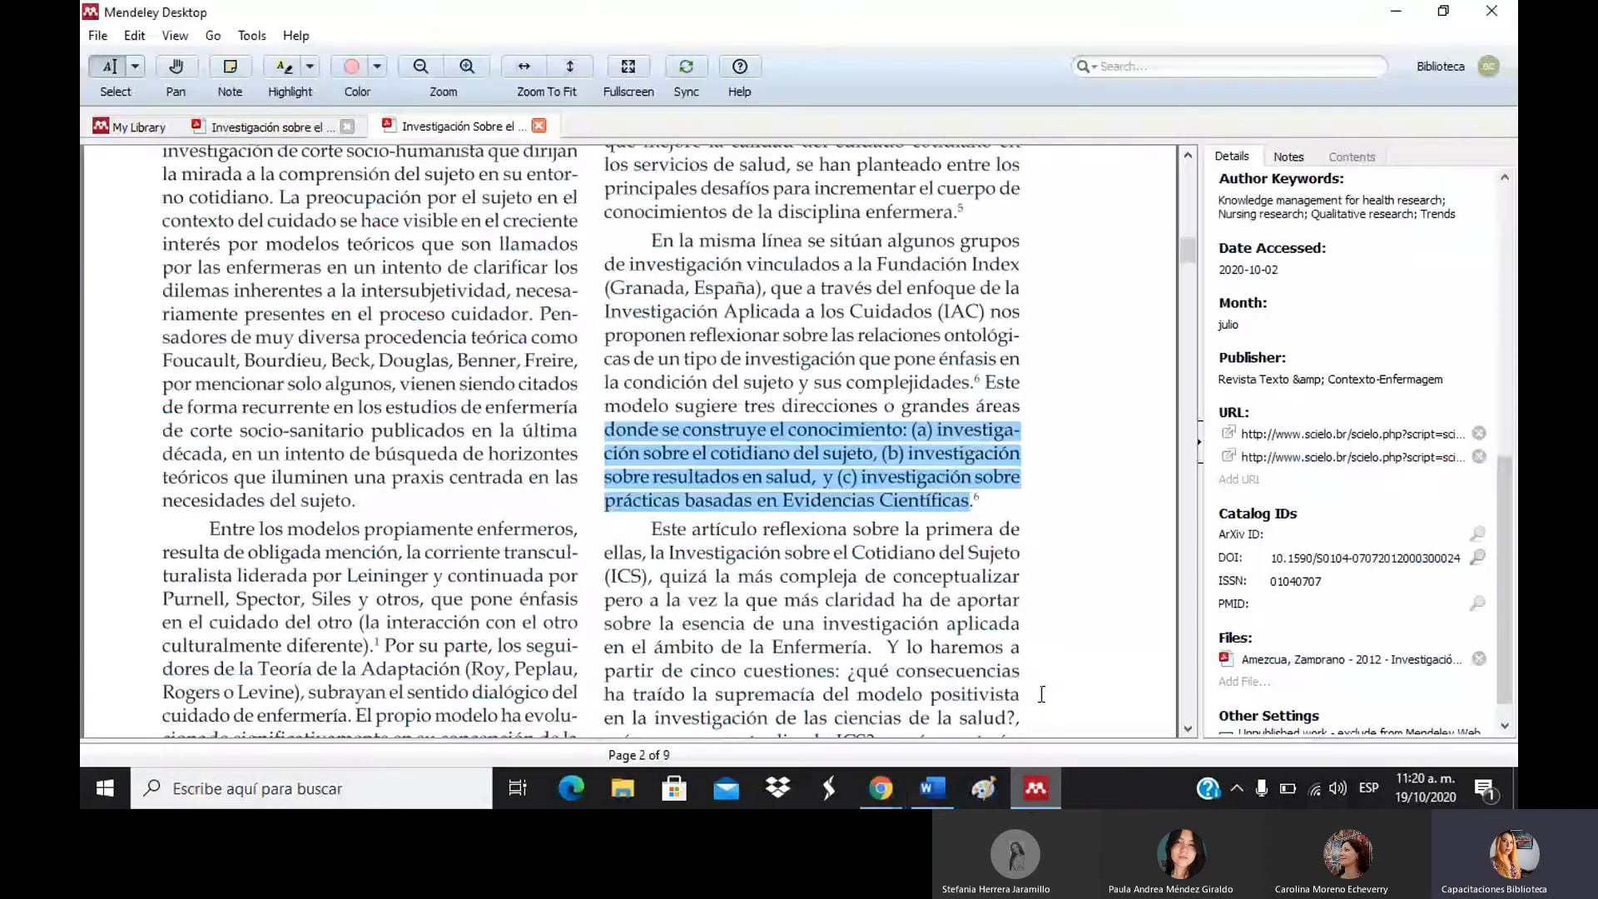
{"action": "left_click", "coordinate": [952, 784]}
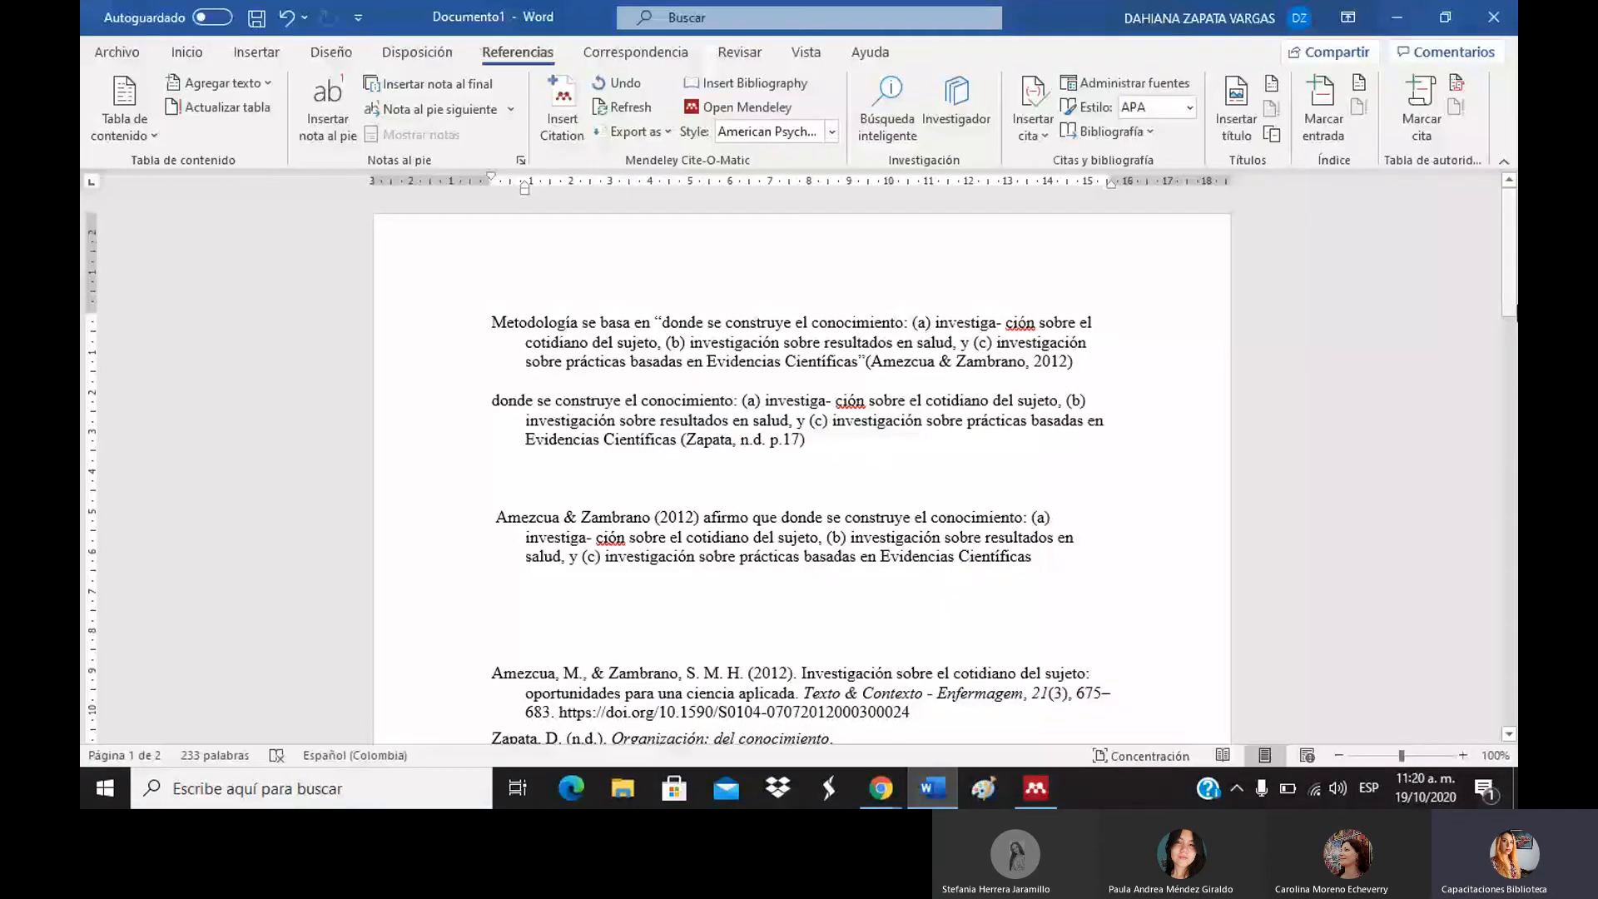
Delete the blank lines above the Amezcua & Zambrano paragraph and scroll down to check the references.
{"action": "scroll", "coordinate": [861, 385], "scroll_direction": "down", "scroll_amount": 1}
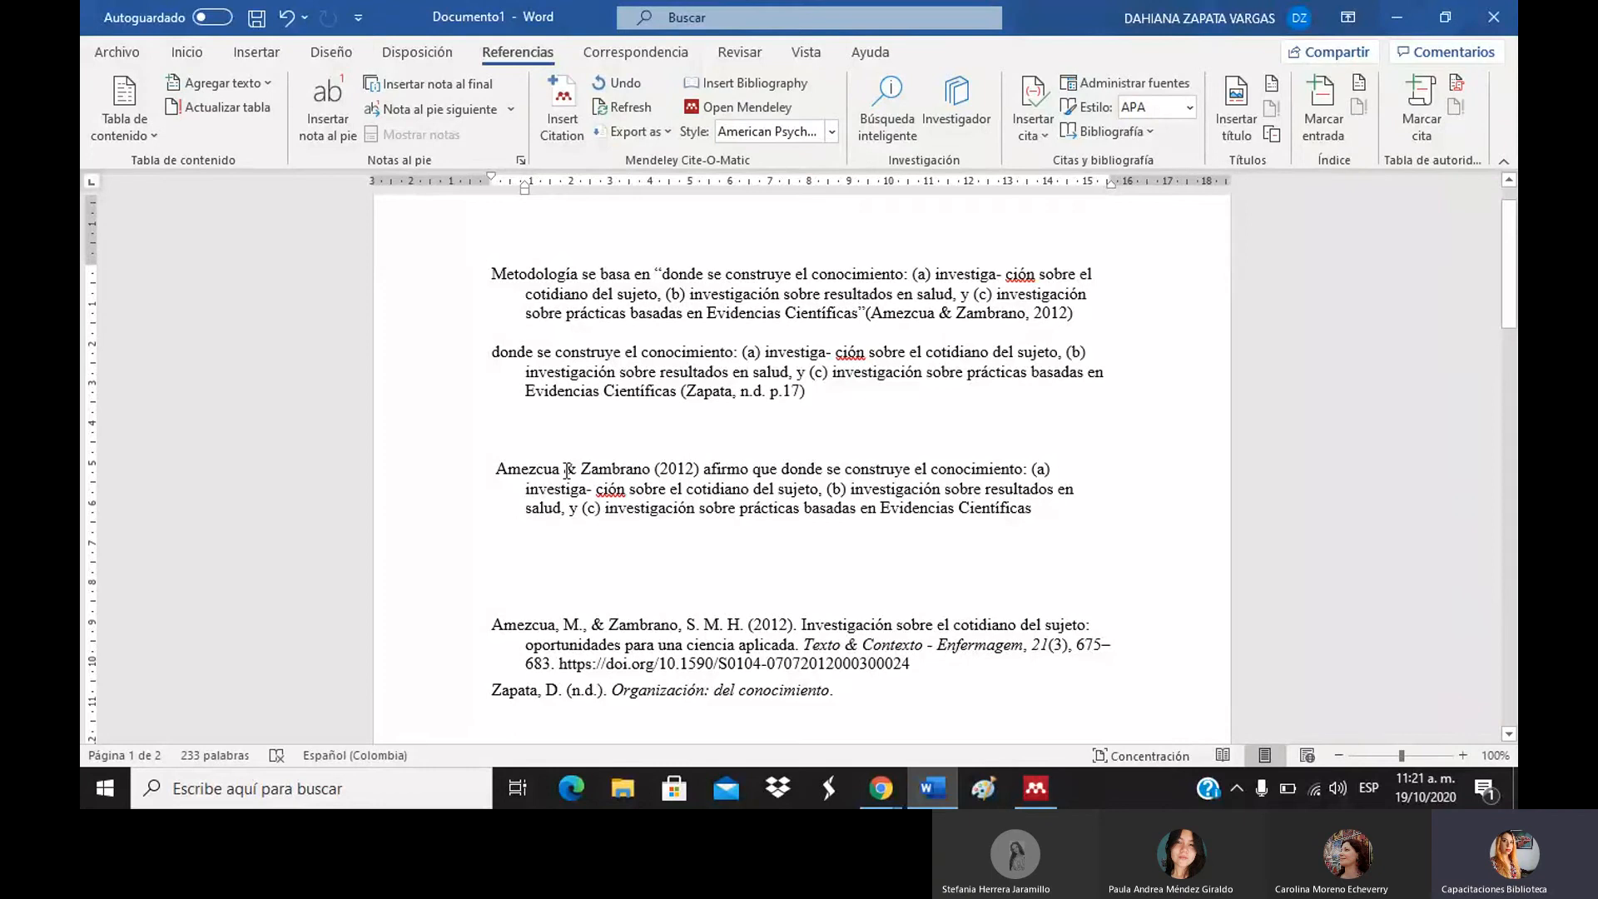
{"action": "left_click", "coordinate": [657, 429]}
{"action": "key", "text": "Delete"}
{"action": "key", "text": "Delete"}
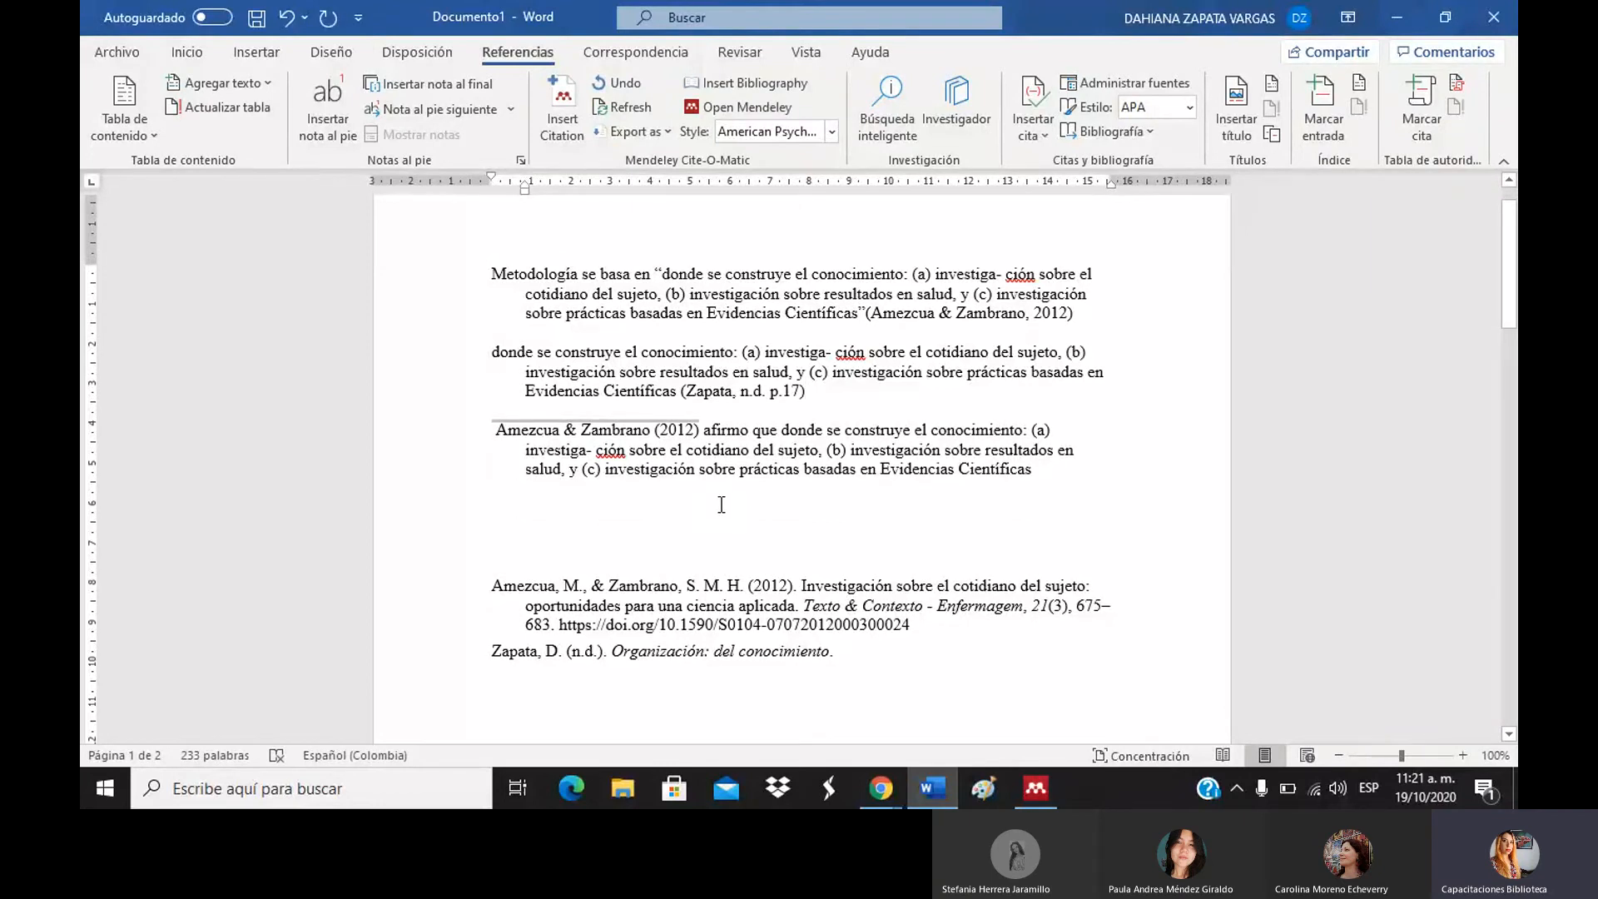
{"action": "left_click", "coordinate": [719, 505]}
{"action": "left_click_drag", "start_coordinate": [1507, 288], "coordinate": [1504, 438]}
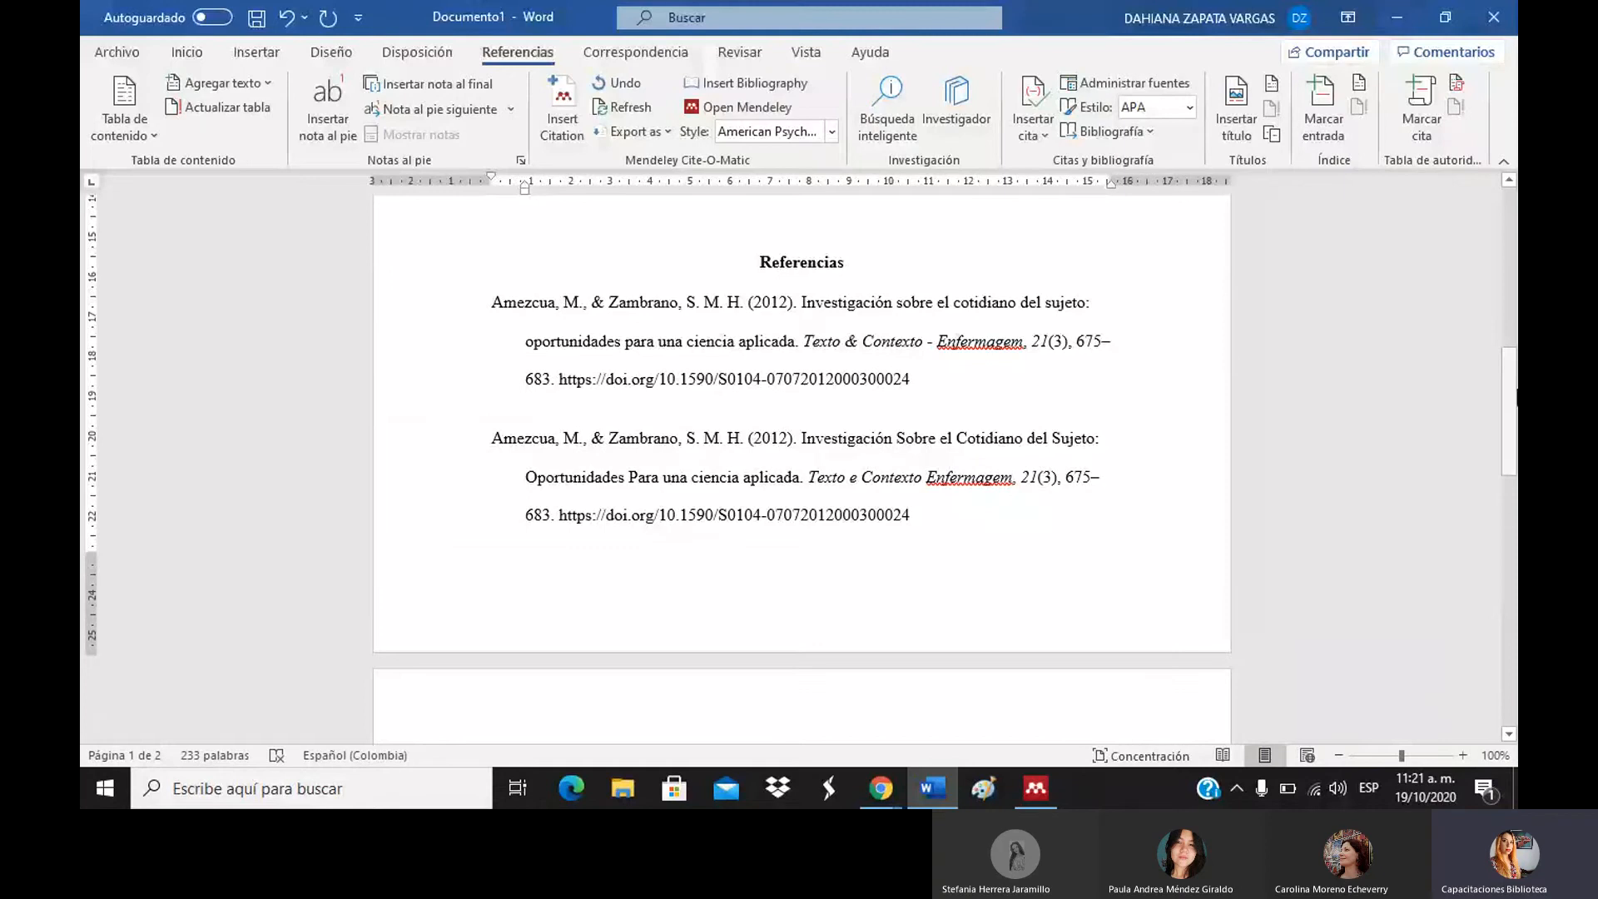
{"action": "left_click_drag", "start_coordinate": [1513, 395], "coordinate": [1494, 216]}
Switch to the Mendeley Search window in Chrome and open the All References library.
{"action": "mouse_move", "coordinate": [885, 803]}
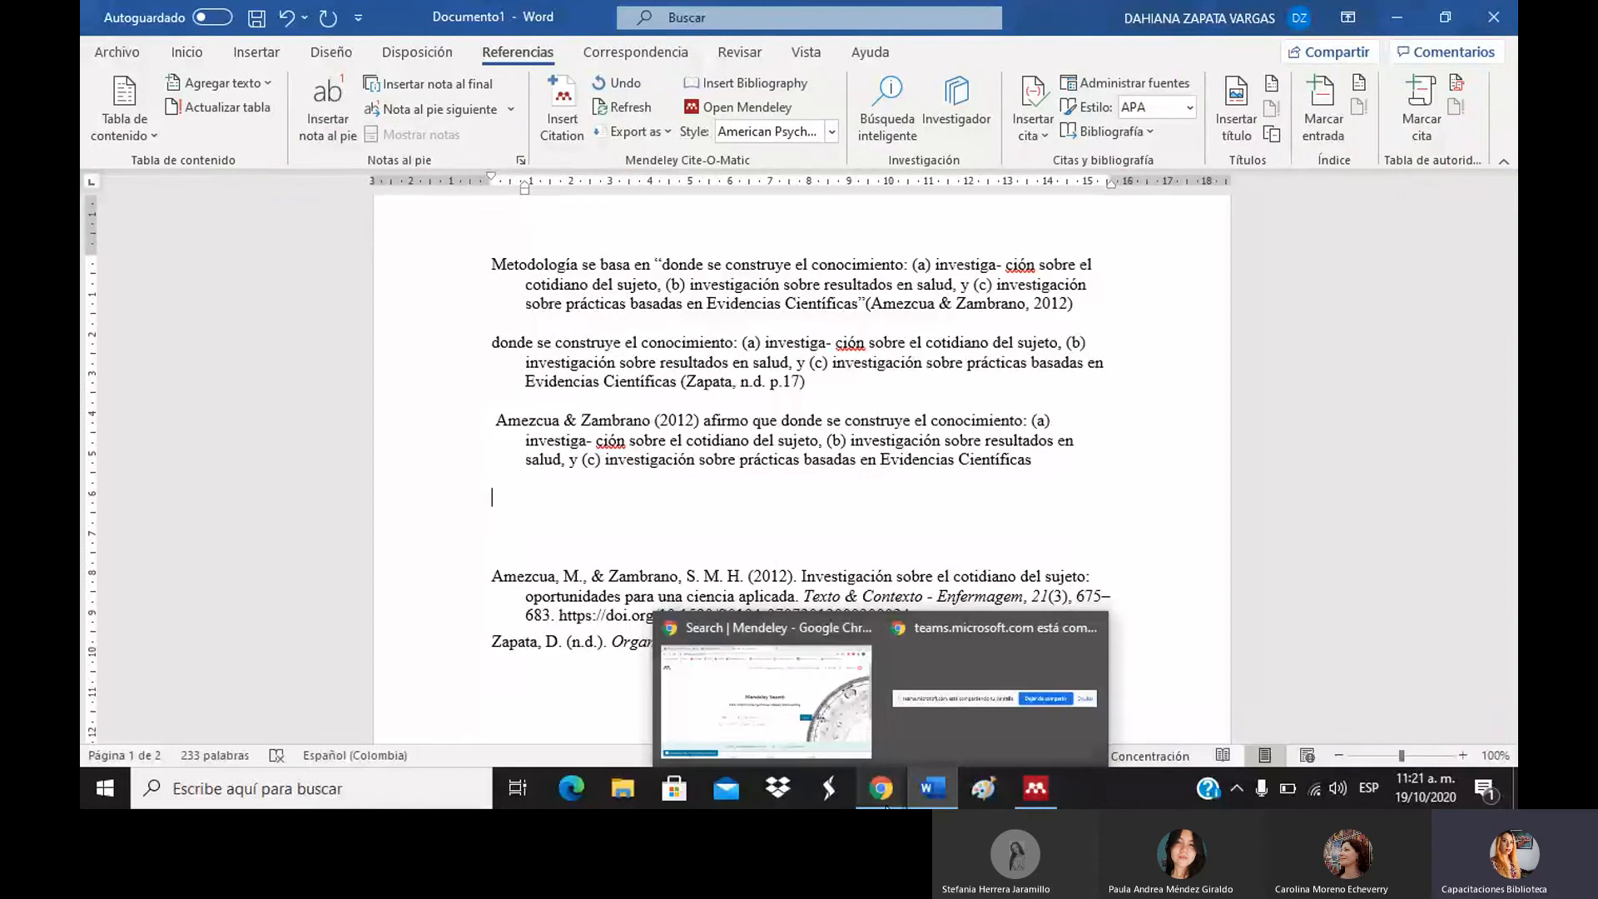
{"action": "left_click", "coordinate": [802, 706]}
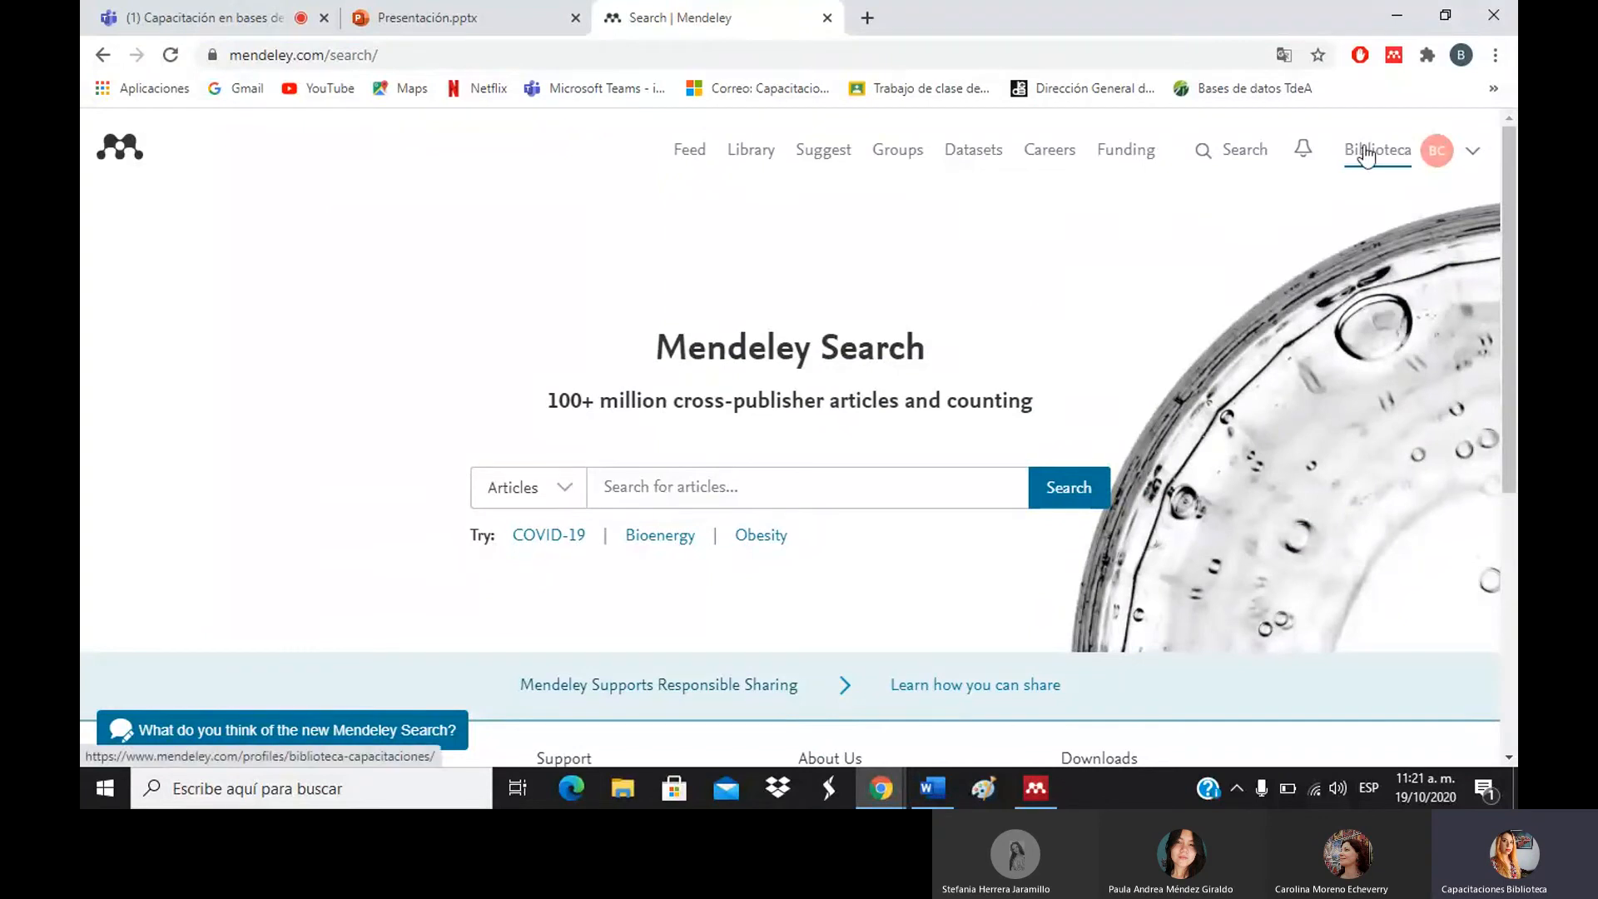
{"action": "left_click", "coordinate": [1471, 155]}
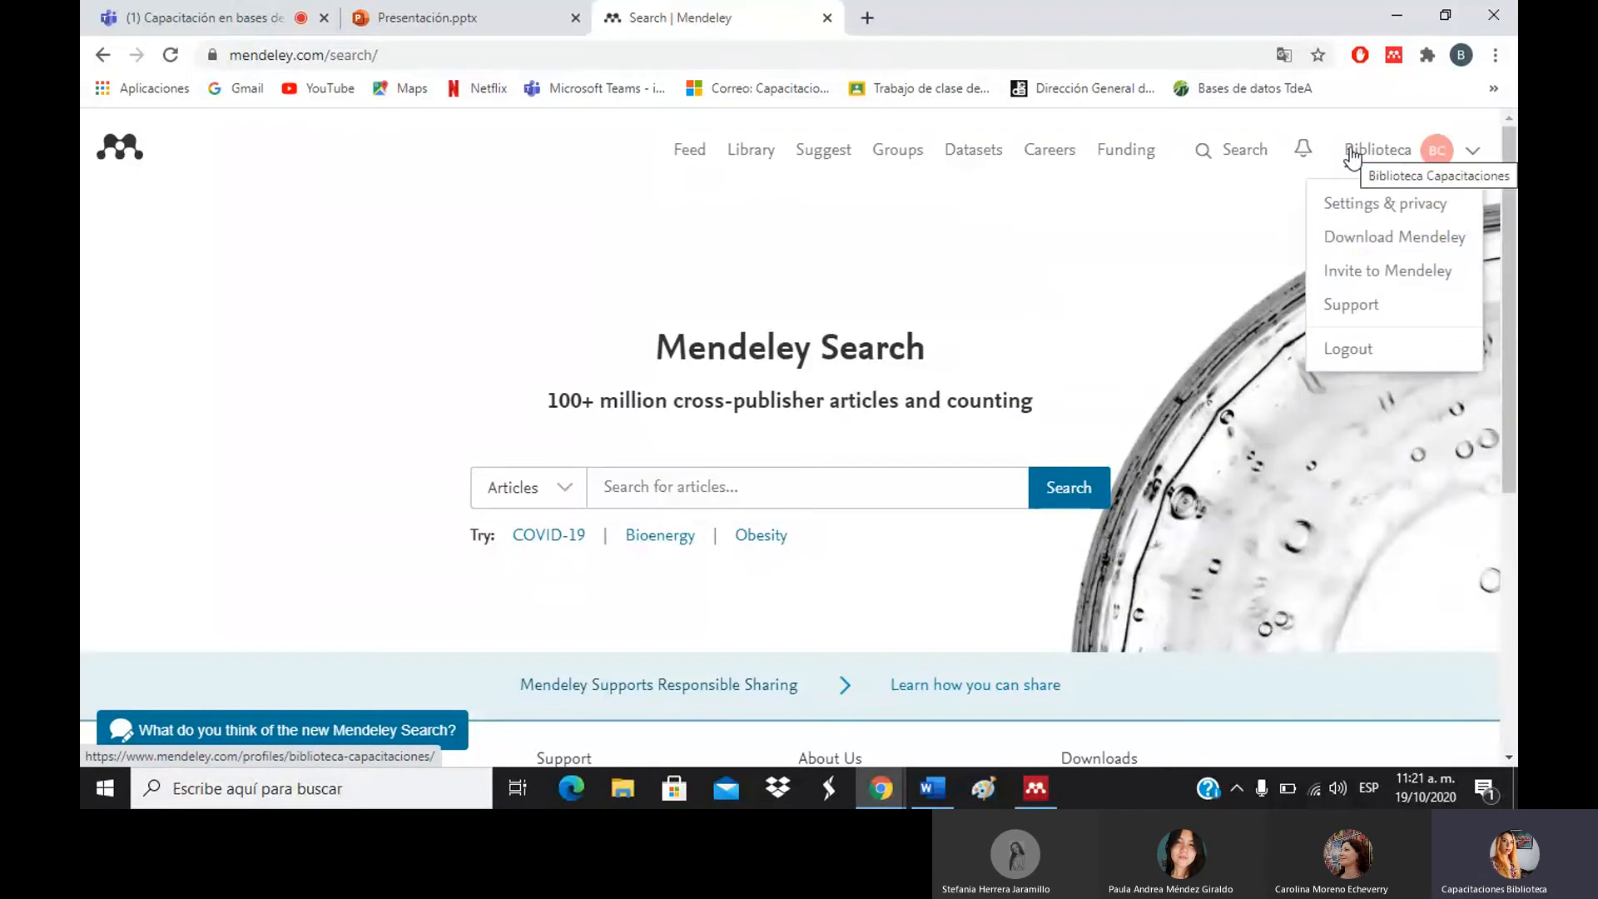
{"action": "left_click", "coordinate": [1095, 219]}
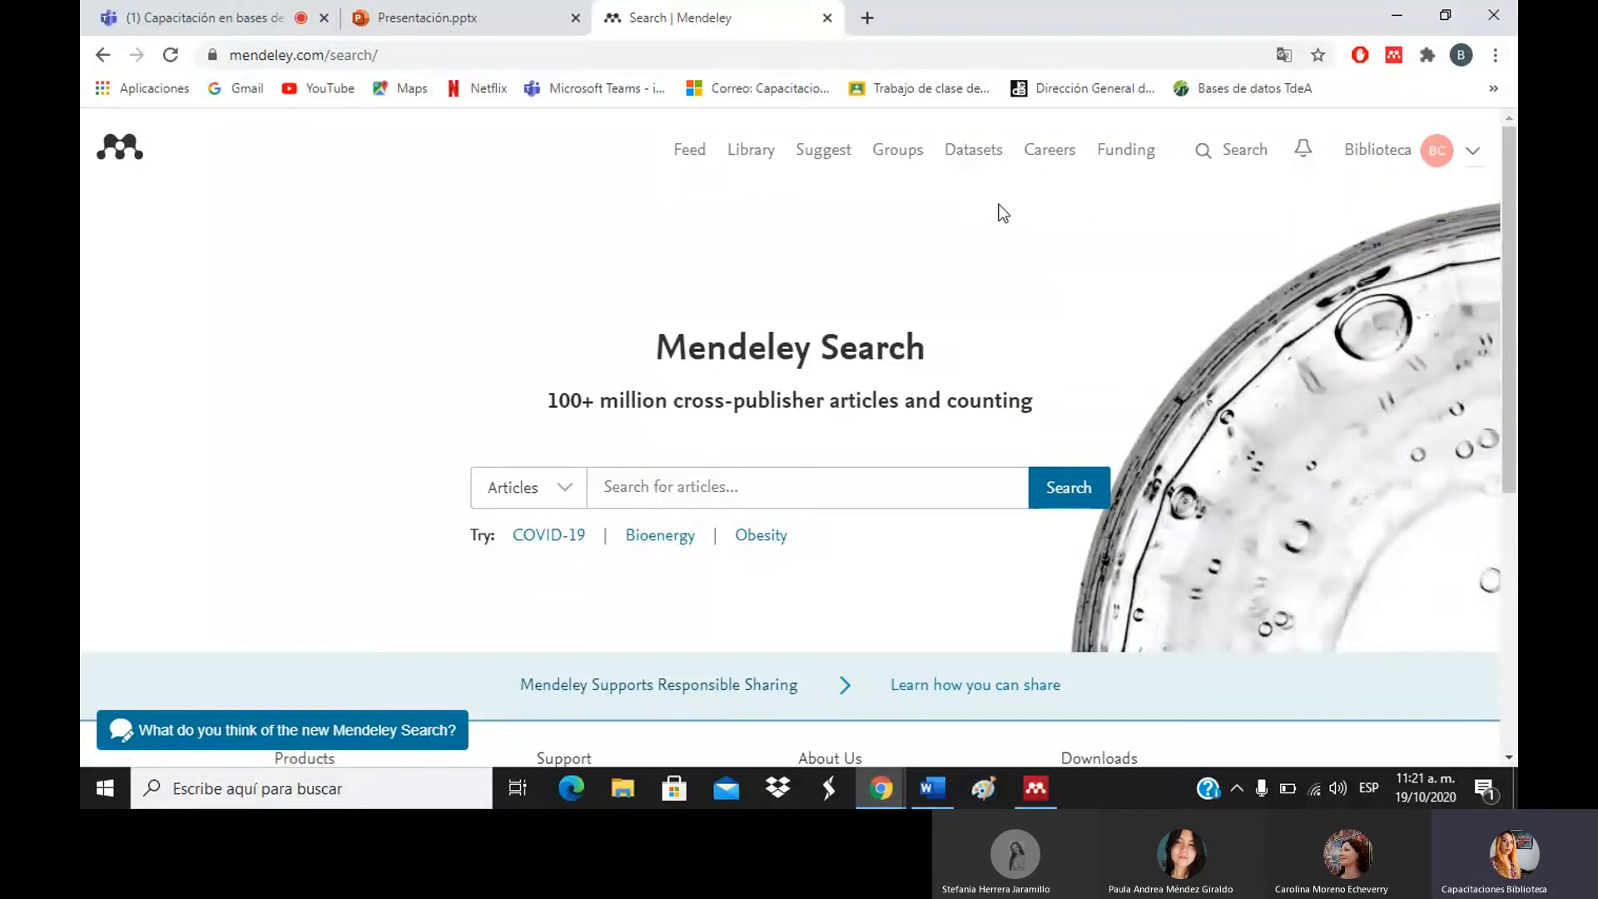
{"action": "left_click", "coordinate": [754, 167]}
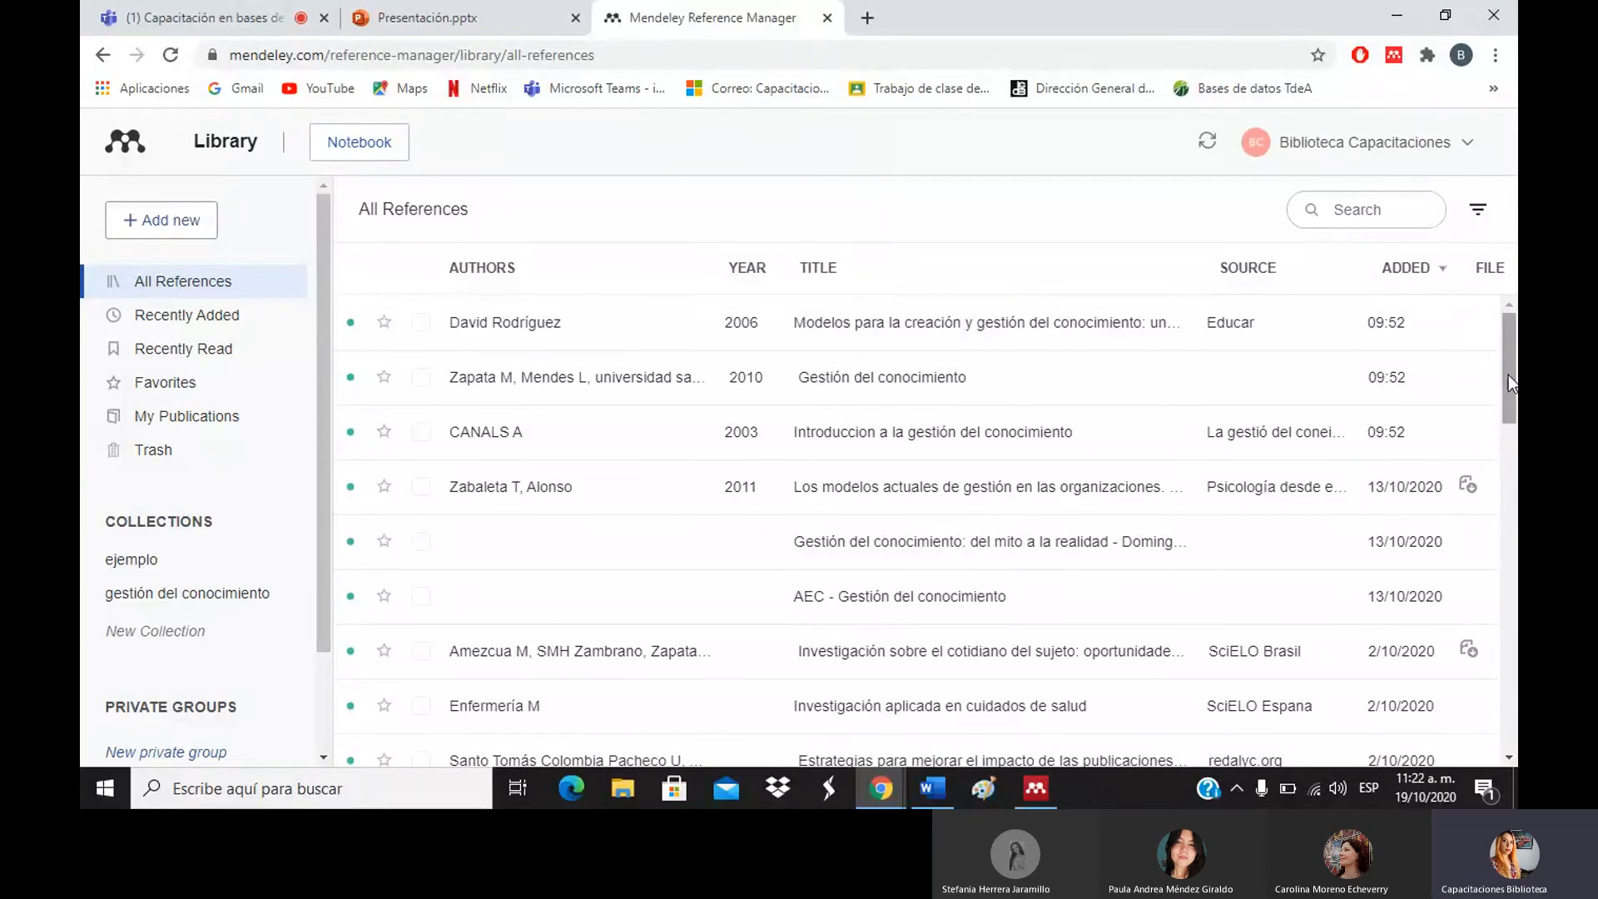
Browse the gestión del conocimiento and ejemplo collections, Recently Added, and finally Favorites.
{"action": "mouse_move", "coordinate": [1514, 383]}
{"action": "left_mouse_down"}
{"action": "mouse_move", "coordinate": [1515, 565]}
{"action": "mouse_move", "coordinate": [1517, 360]}
{"action": "left_mouse_up"}
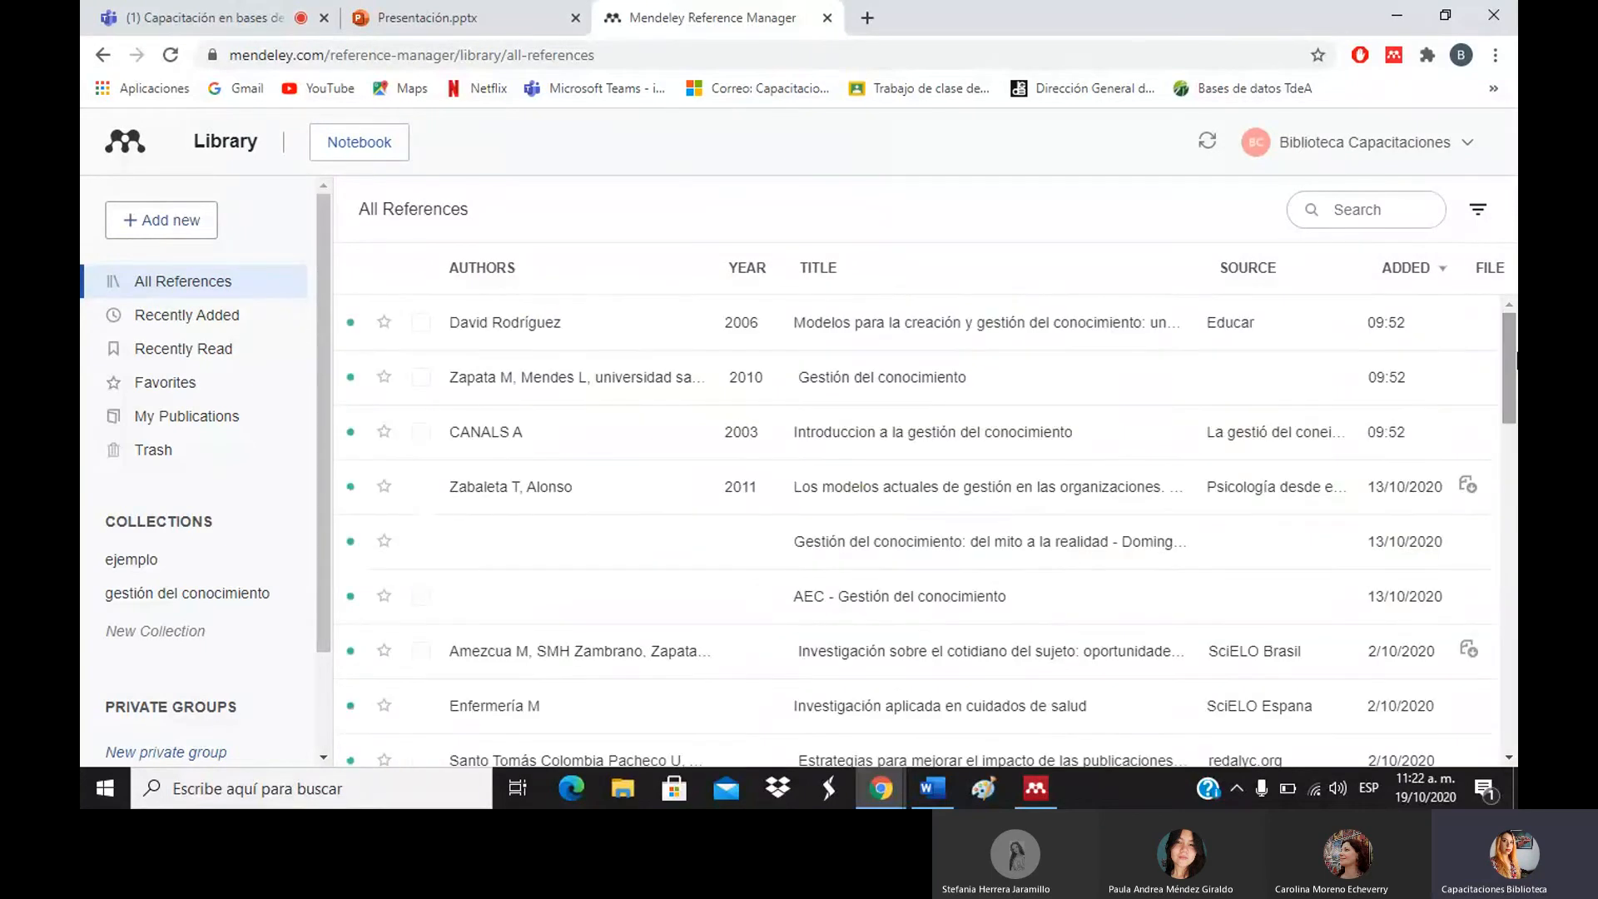
{"action": "left_click", "coordinate": [1478, 212]}
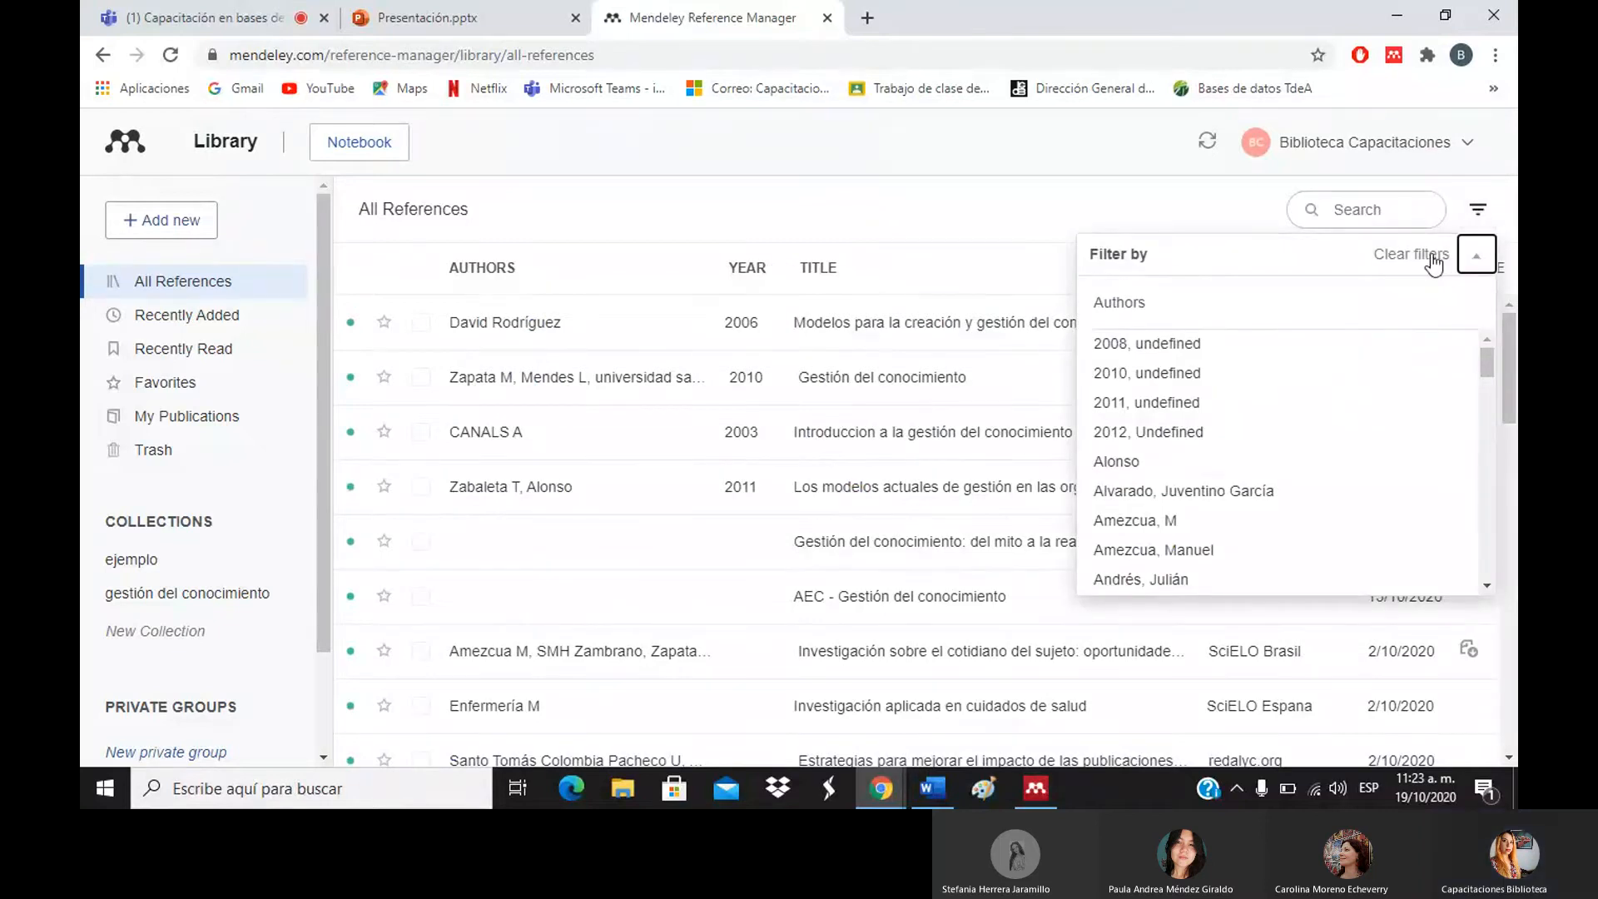
{"action": "left_click", "coordinate": [1471, 216]}
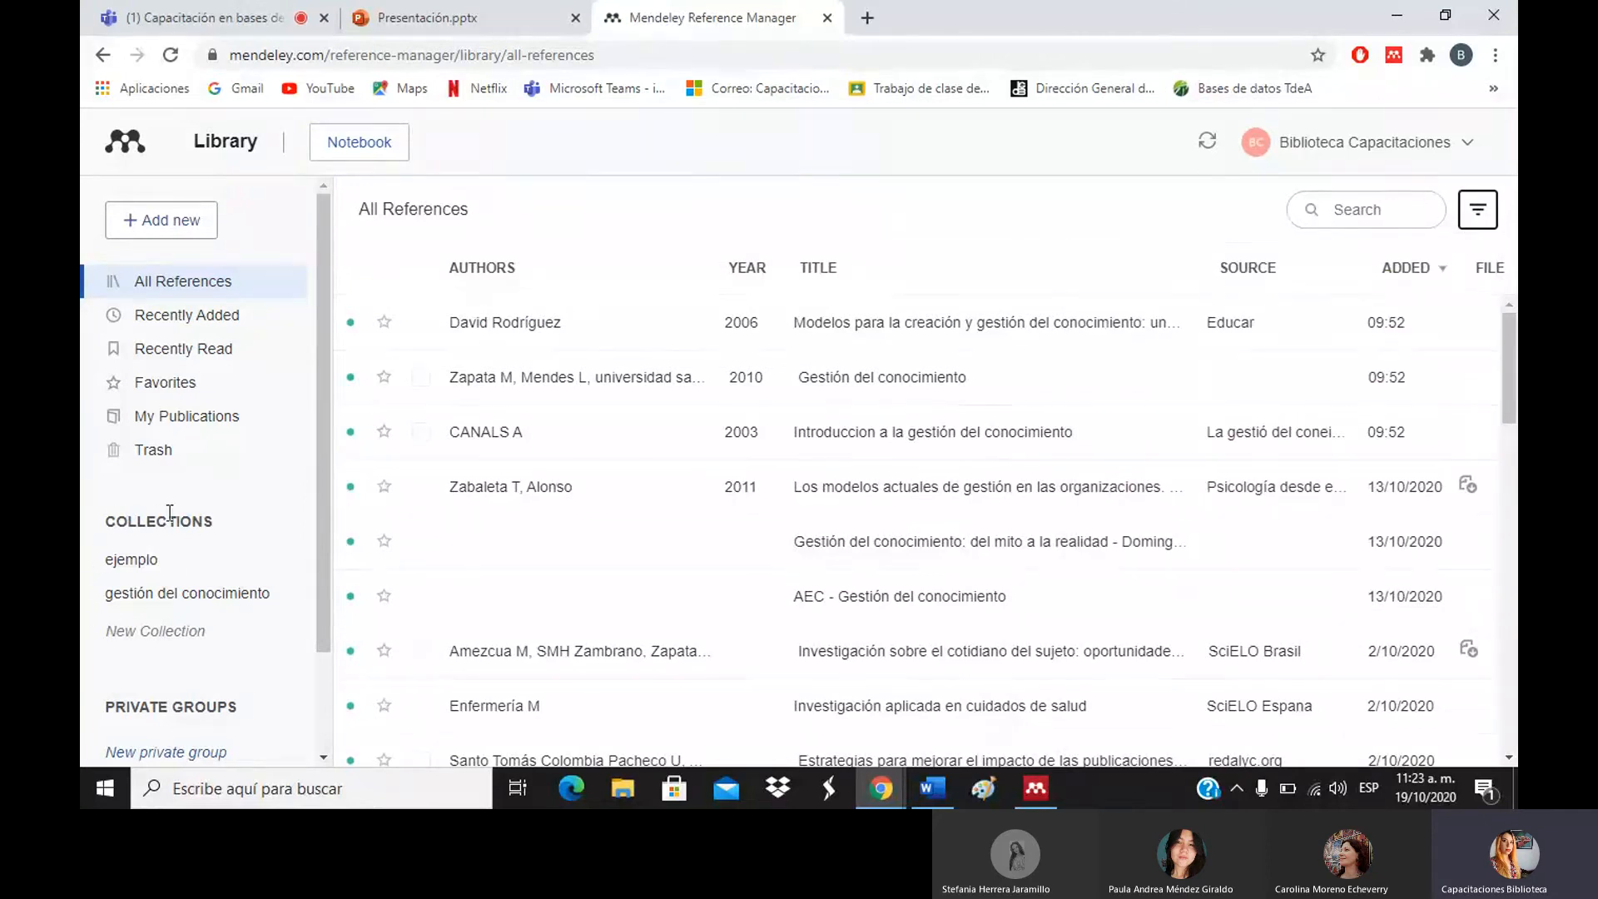
{"action": "left_click", "coordinate": [154, 608]}
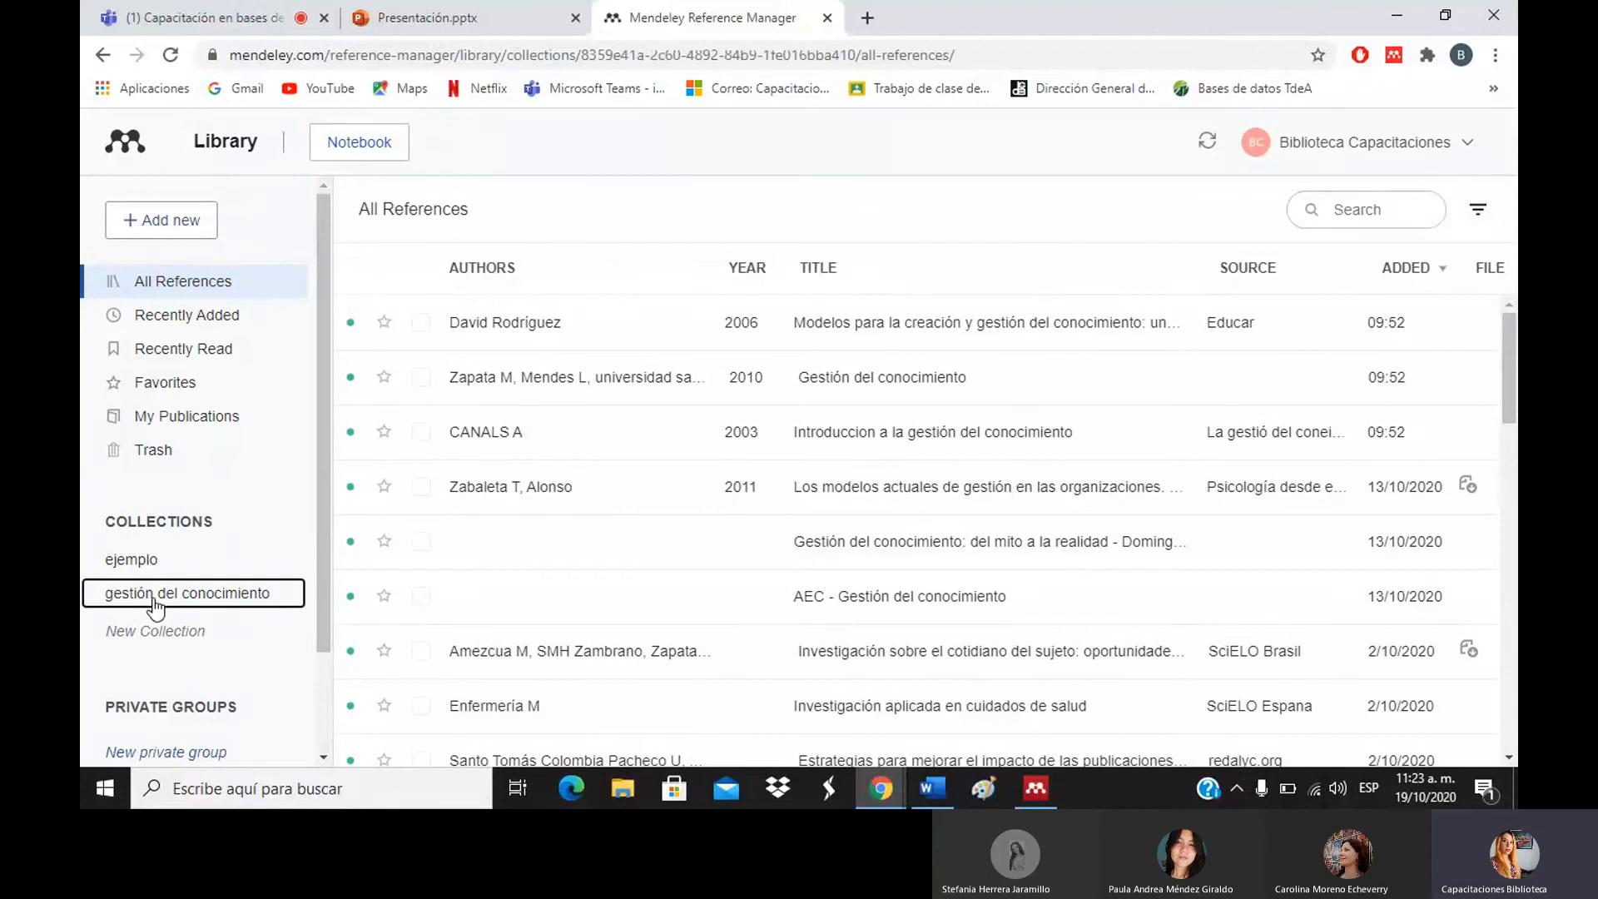
{"action": "left_click", "coordinate": [164, 565]}
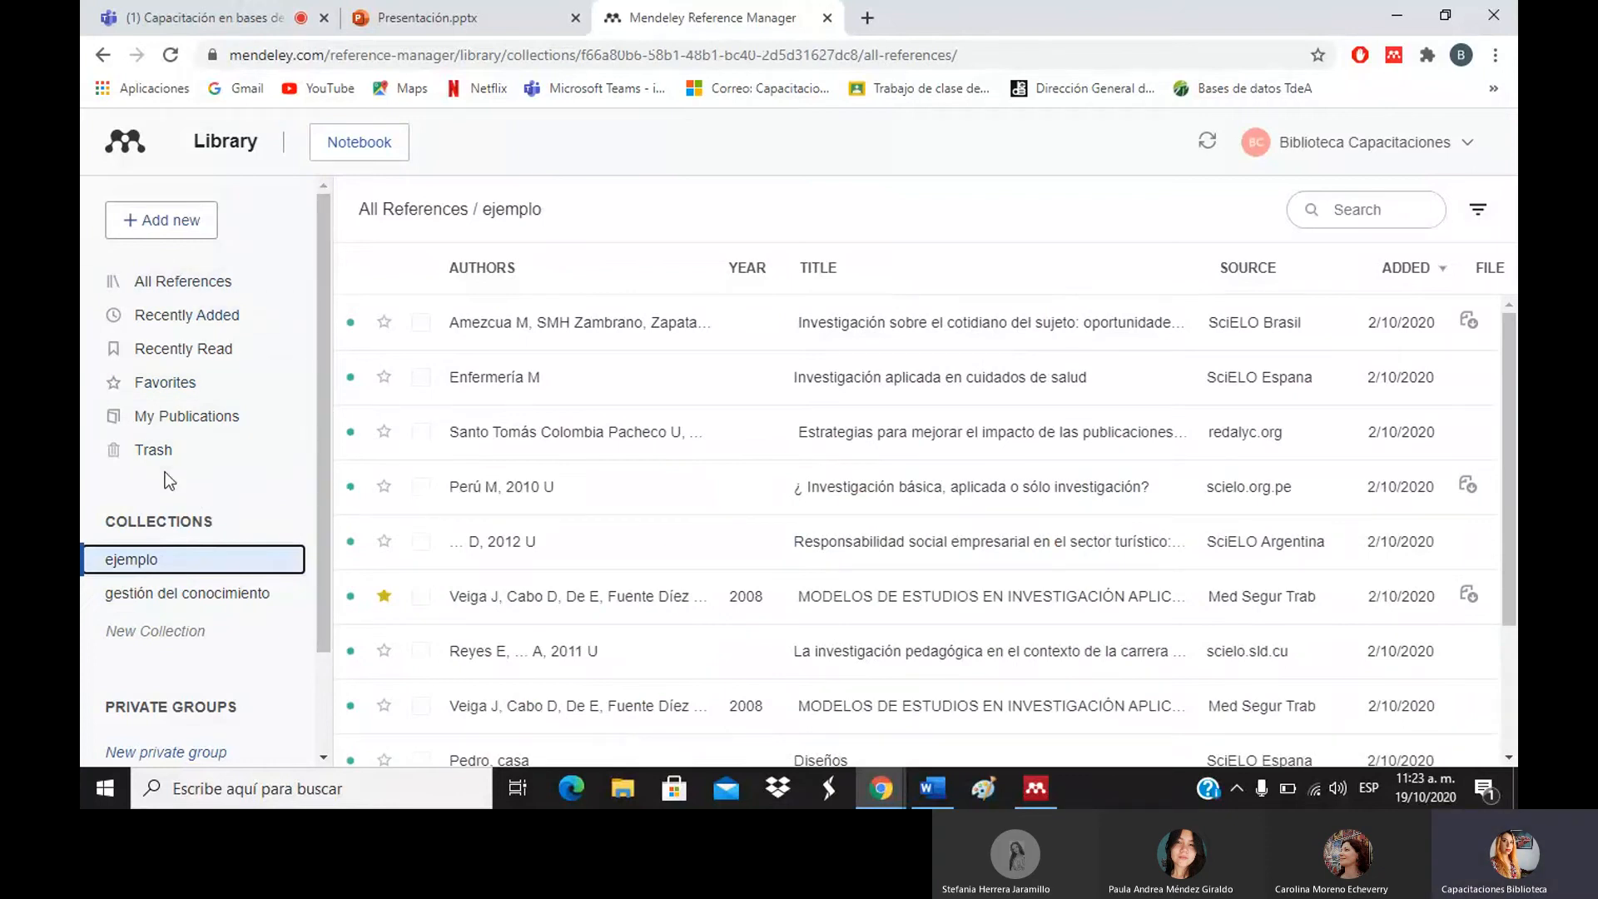
{"action": "left_click", "coordinate": [246, 331]}
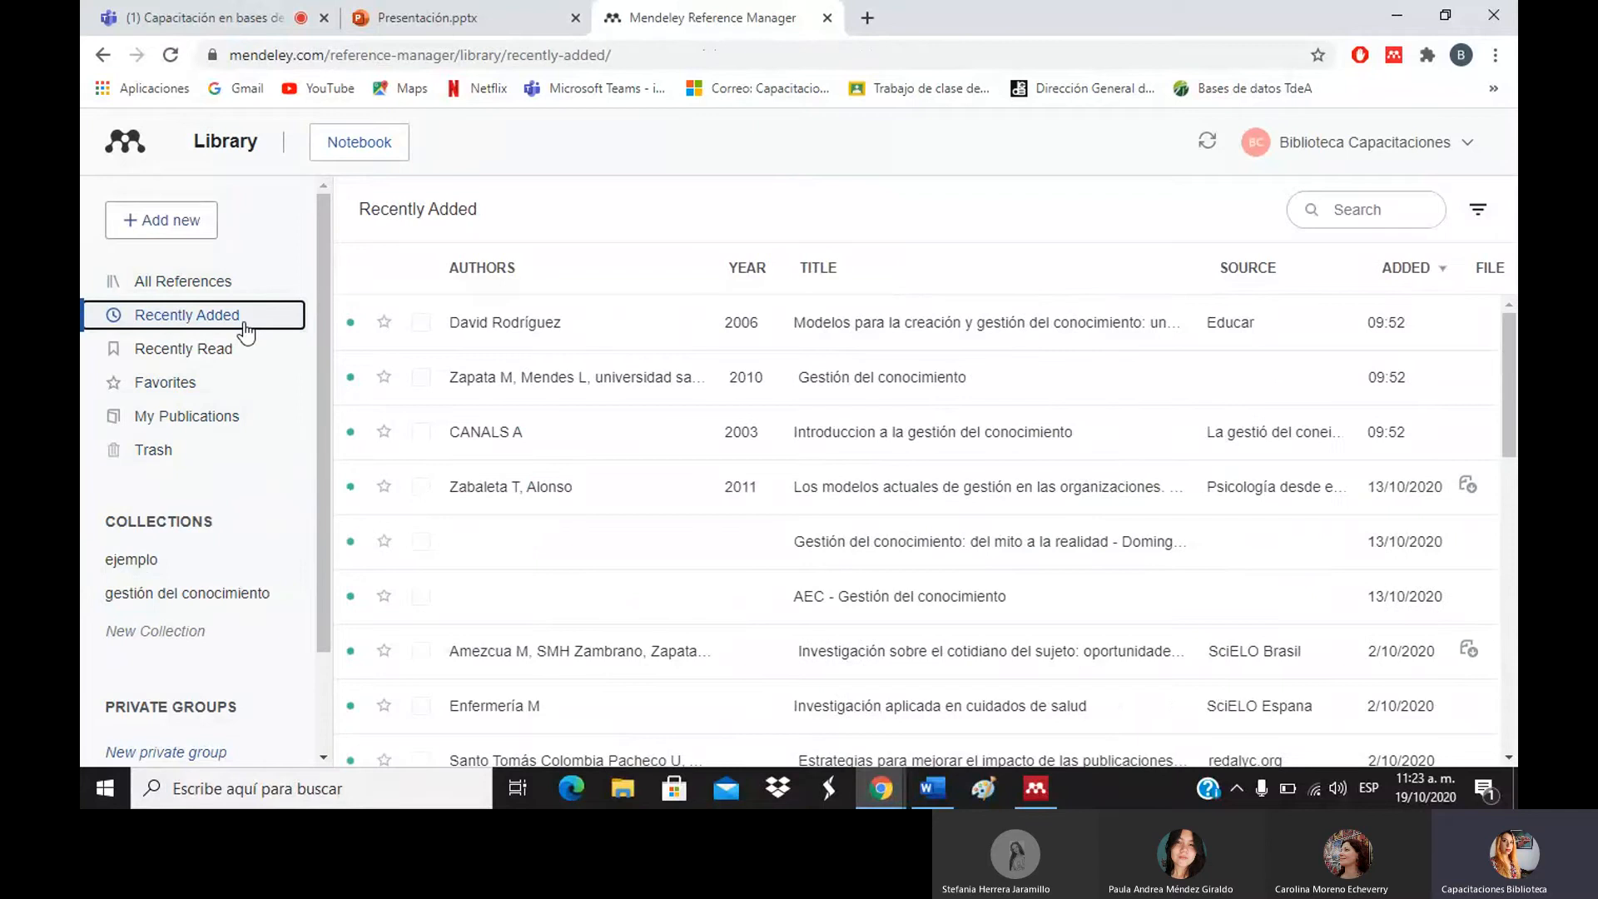
{"action": "left_click", "coordinate": [184, 385]}
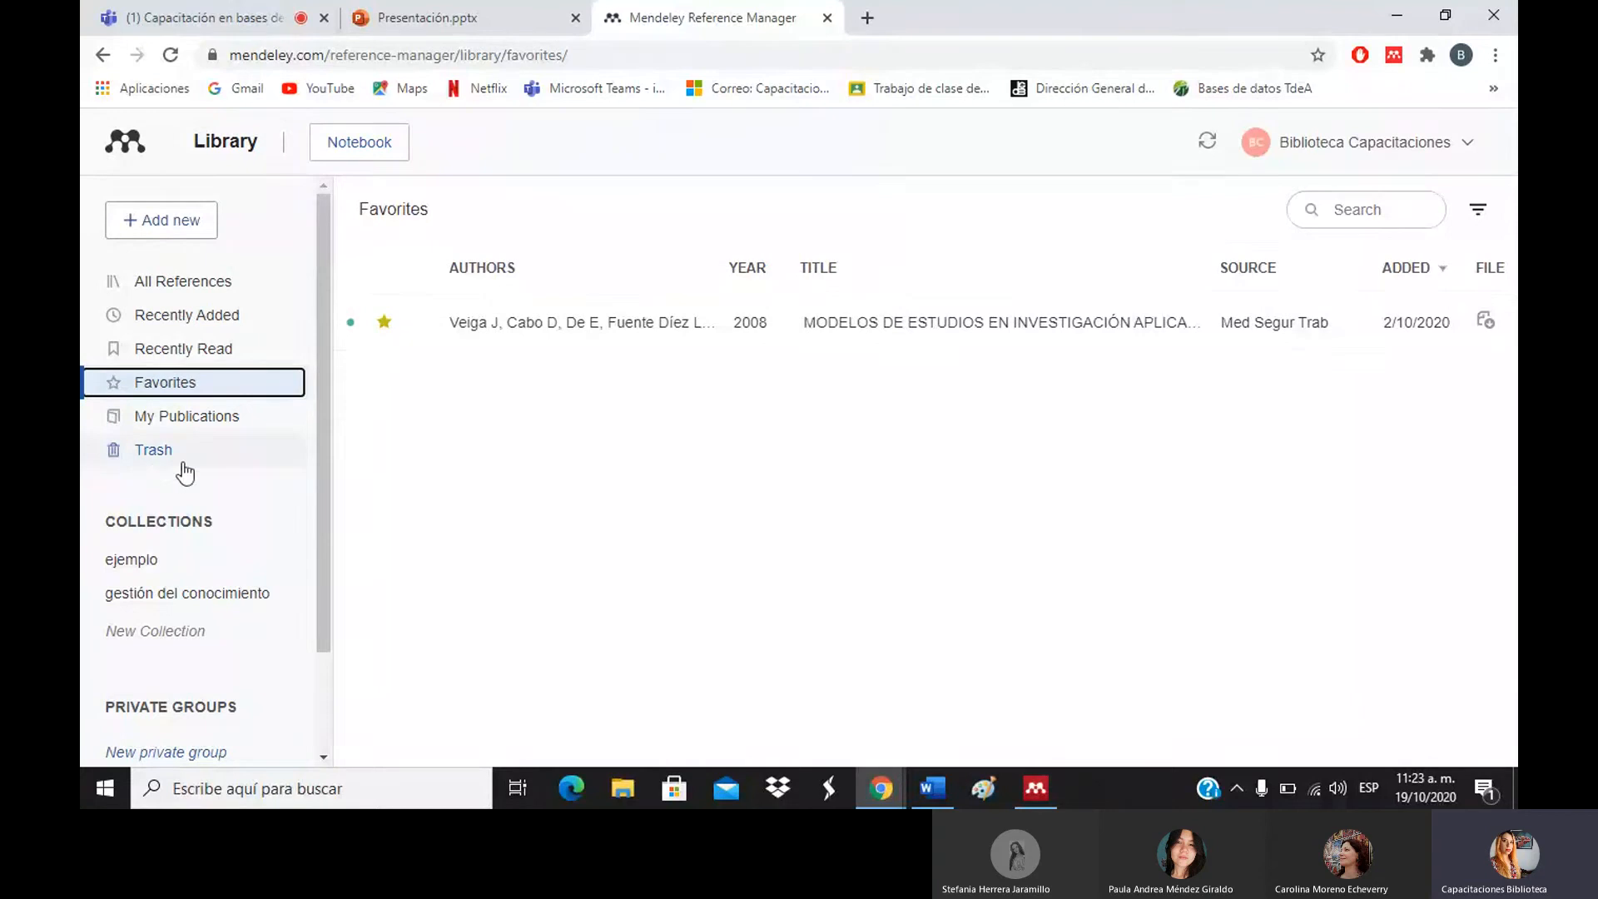
{"action": "left_click_drag", "start_coordinate": [322, 496], "coordinate": [332, 671]}
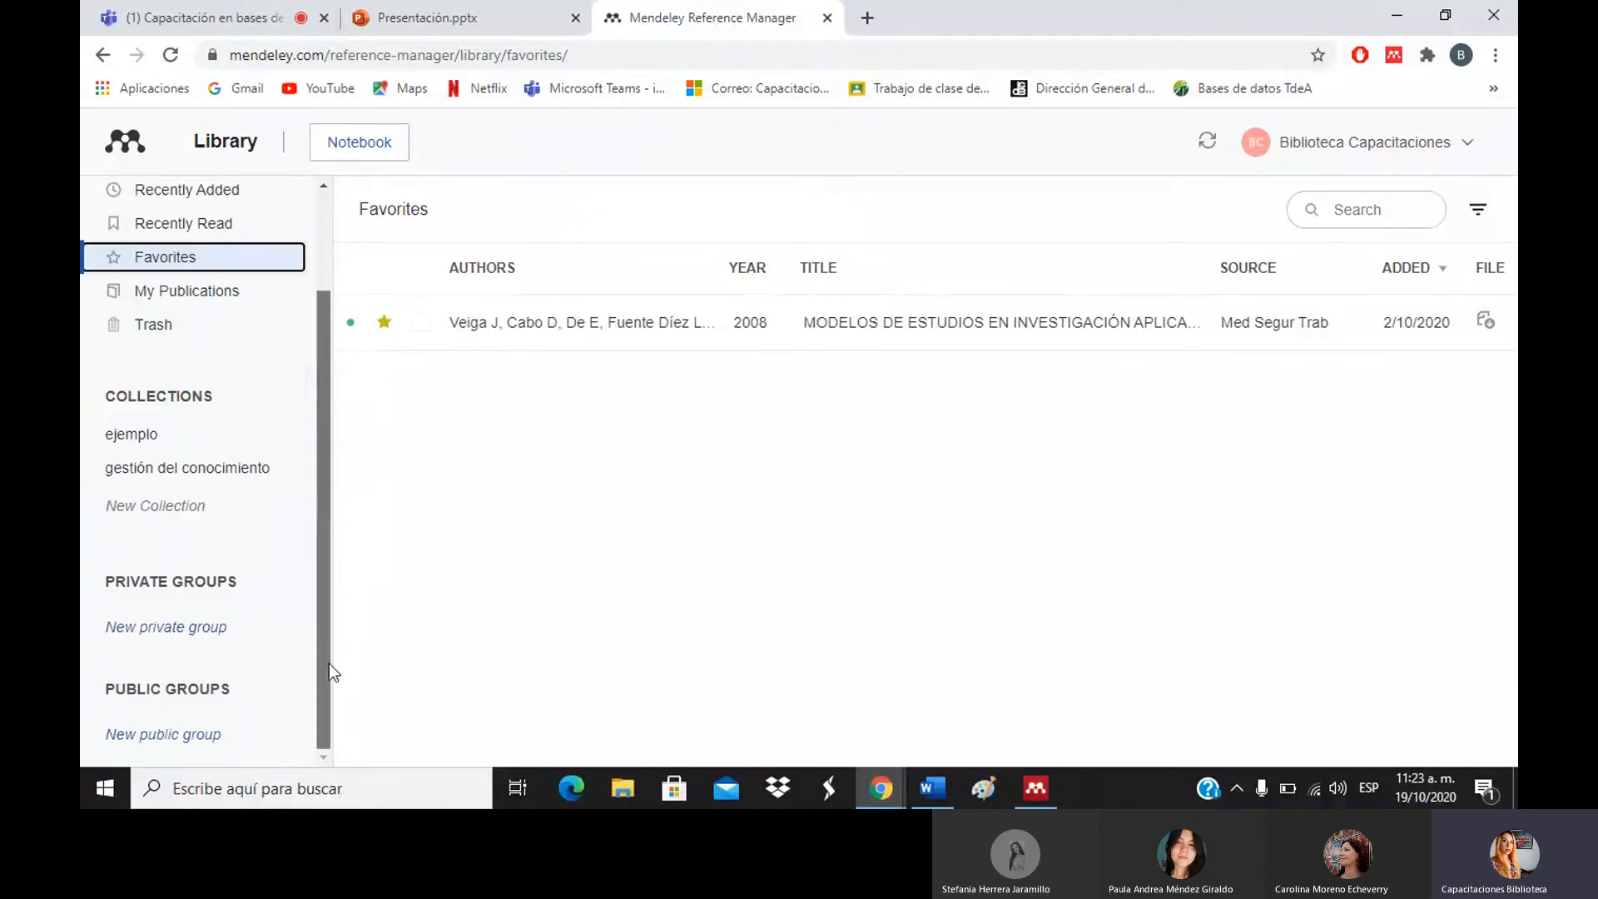
Open Mendeley's Groups page, dismiss the translation offer, and browse popular groups like Patrick's List of Books.
{"action": "left_click", "coordinate": [172, 637]}
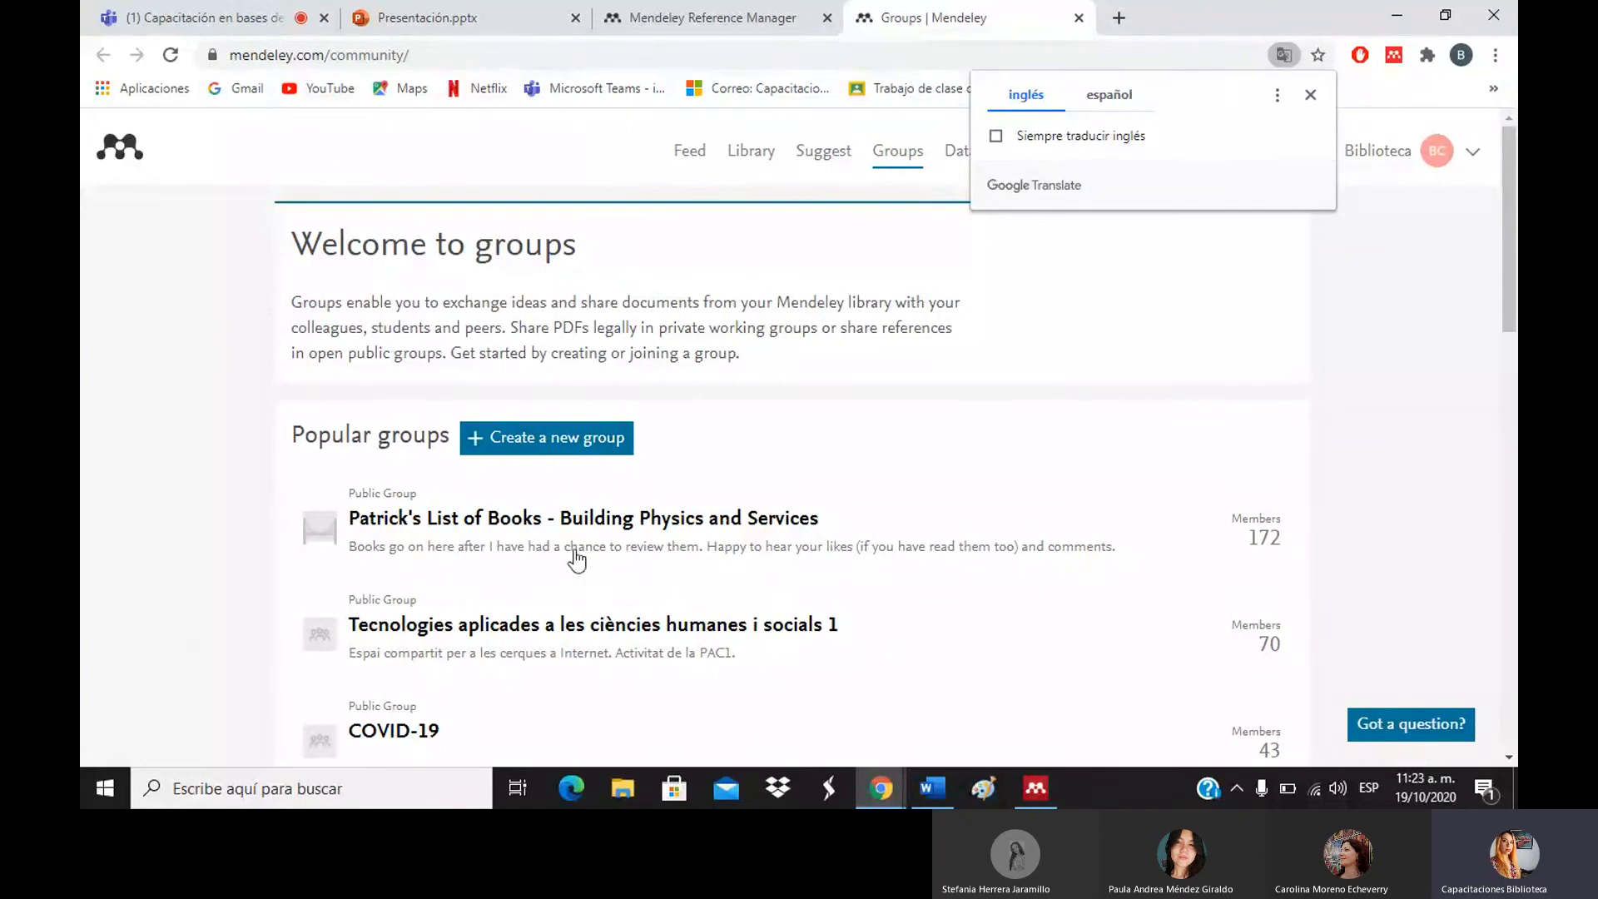
{"action": "left_click", "coordinate": [1508, 233]}
{"action": "left_click_drag", "start_coordinate": [1516, 225], "coordinate": [1516, 234]}
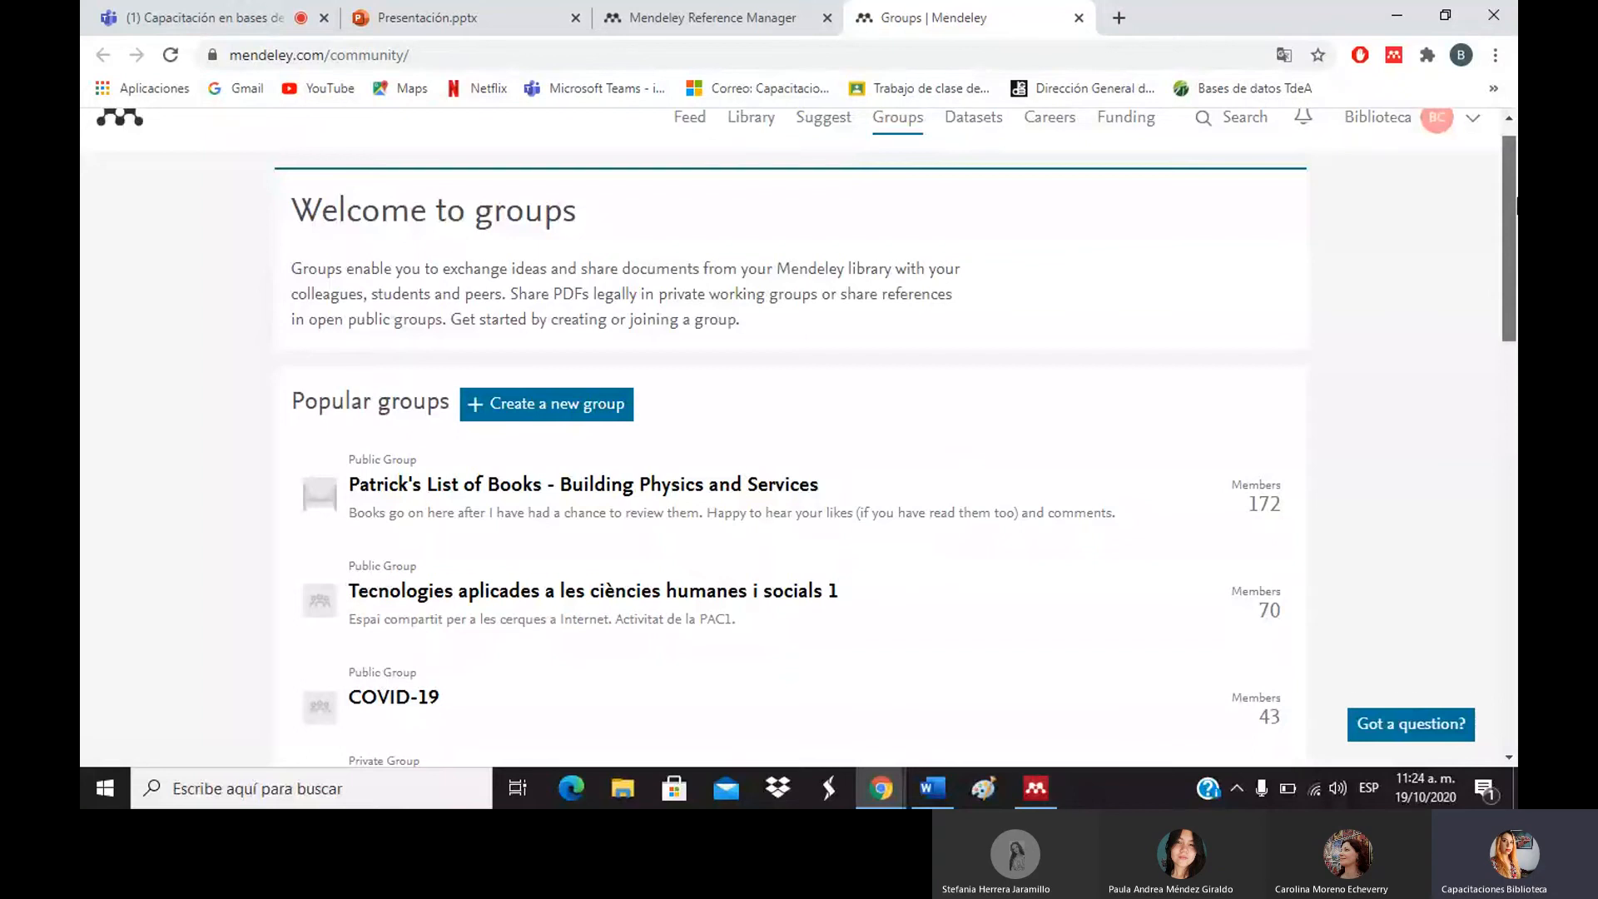
{"action": "left_click_drag", "start_coordinate": [1516, 204], "coordinate": [1517, 293]}
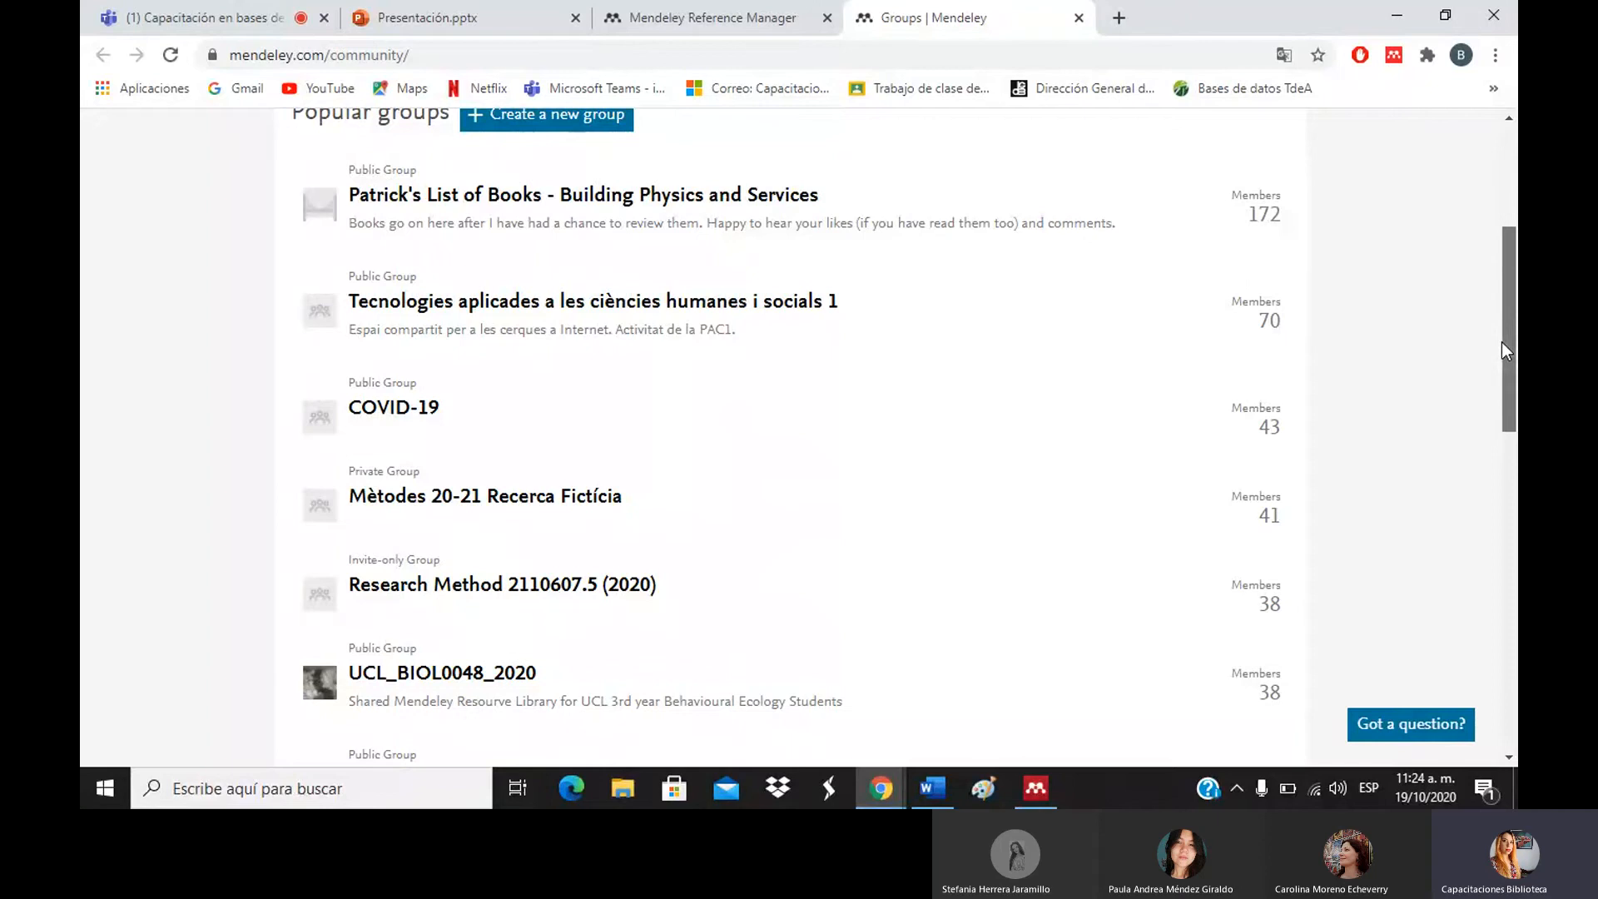
{"action": "left_click_drag", "start_coordinate": [1501, 342], "coordinate": [1498, 475]}
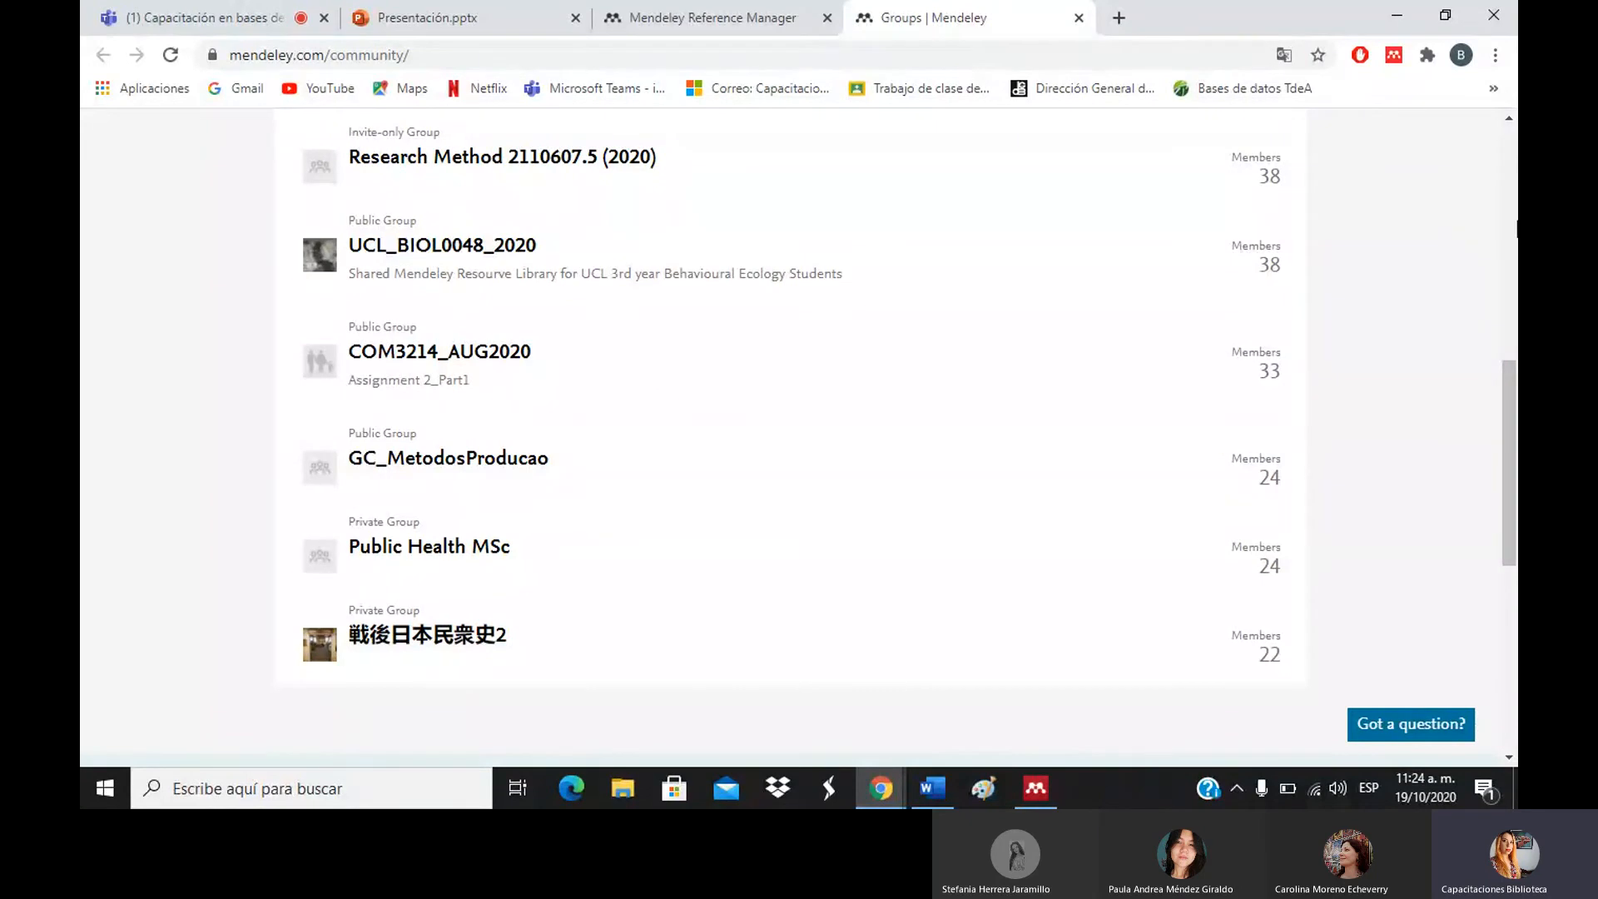
{"action": "left_click_drag", "start_coordinate": [1508, 407], "coordinate": [1508, 228]}
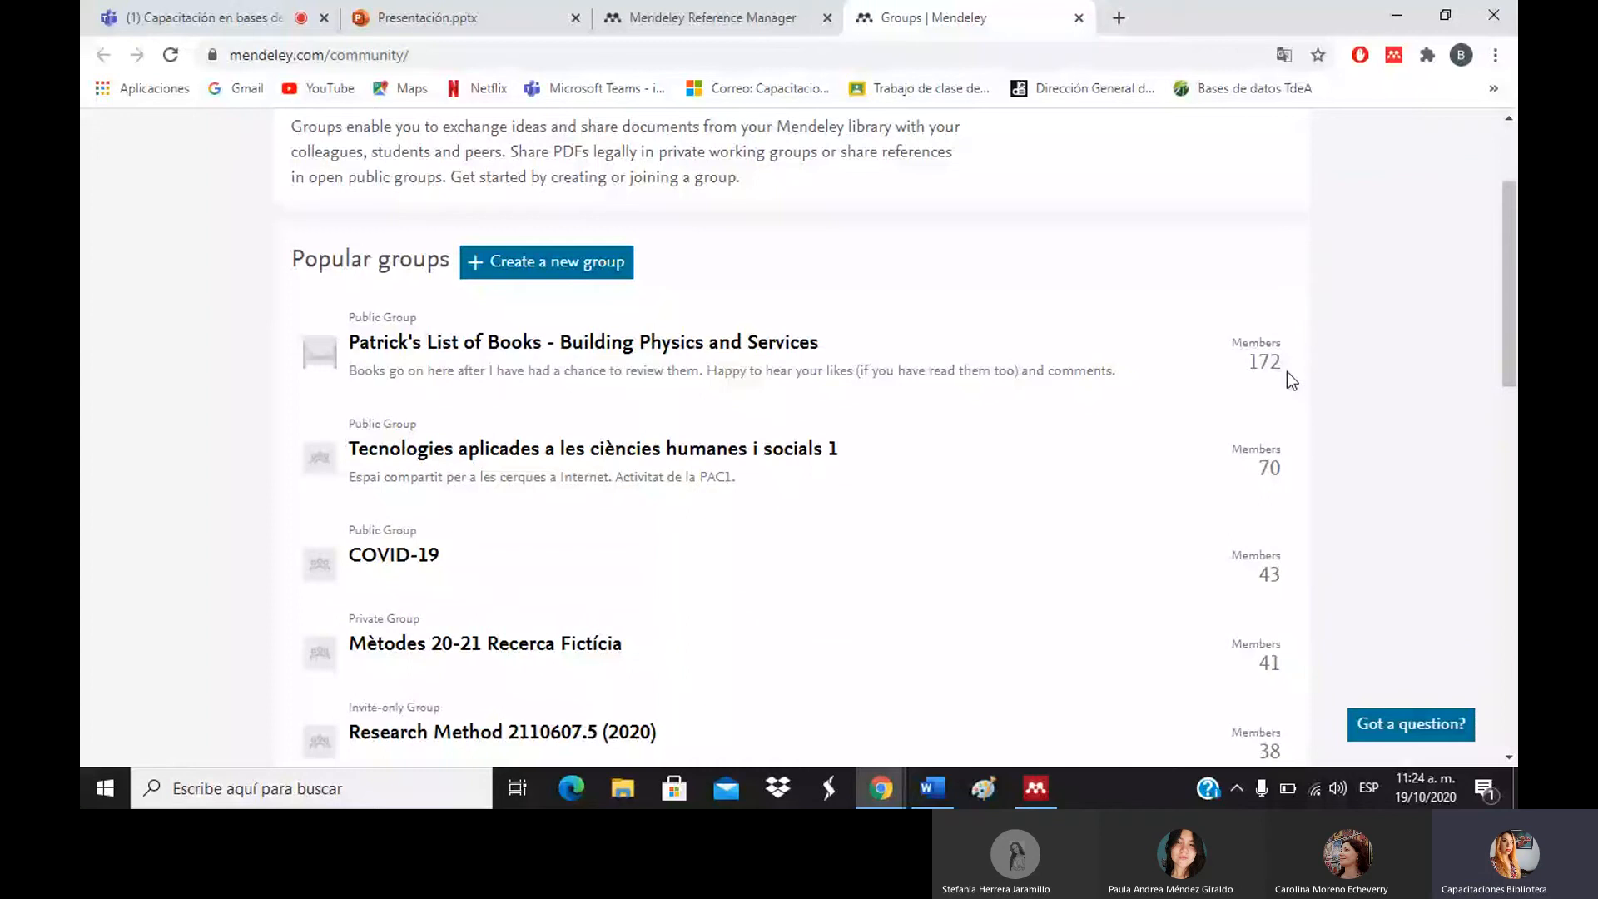
{"action": "left_click_drag", "start_coordinate": [1509, 318], "coordinate": [1508, 250]}
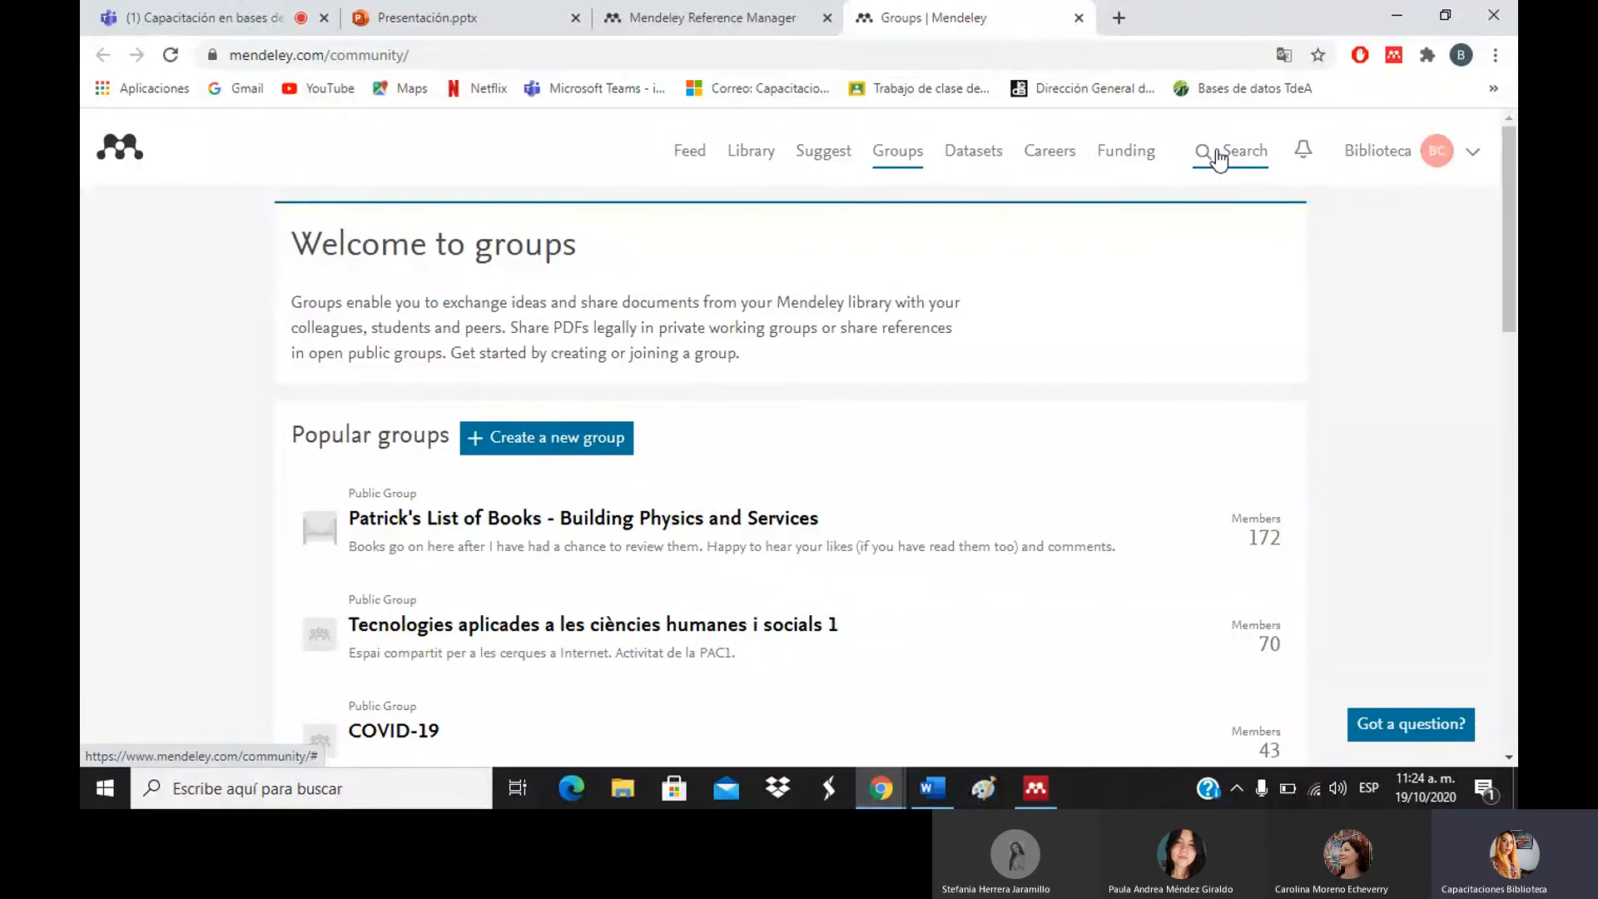
{"action": "left_click", "coordinate": [570, 452]}
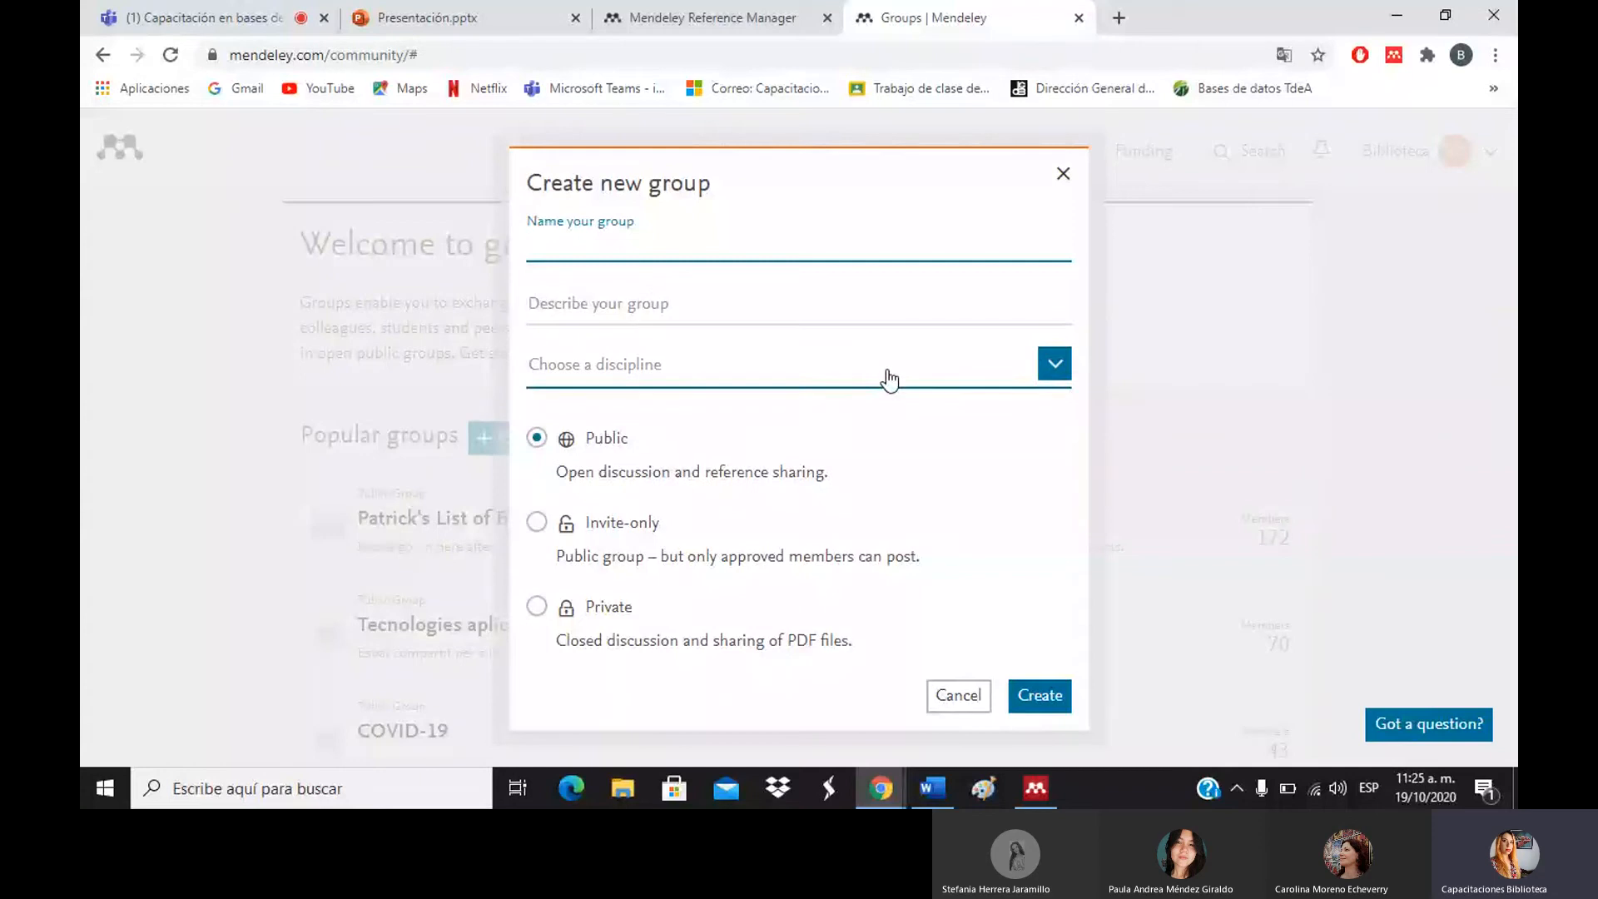
{"action": "left_click", "coordinate": [1060, 185]}
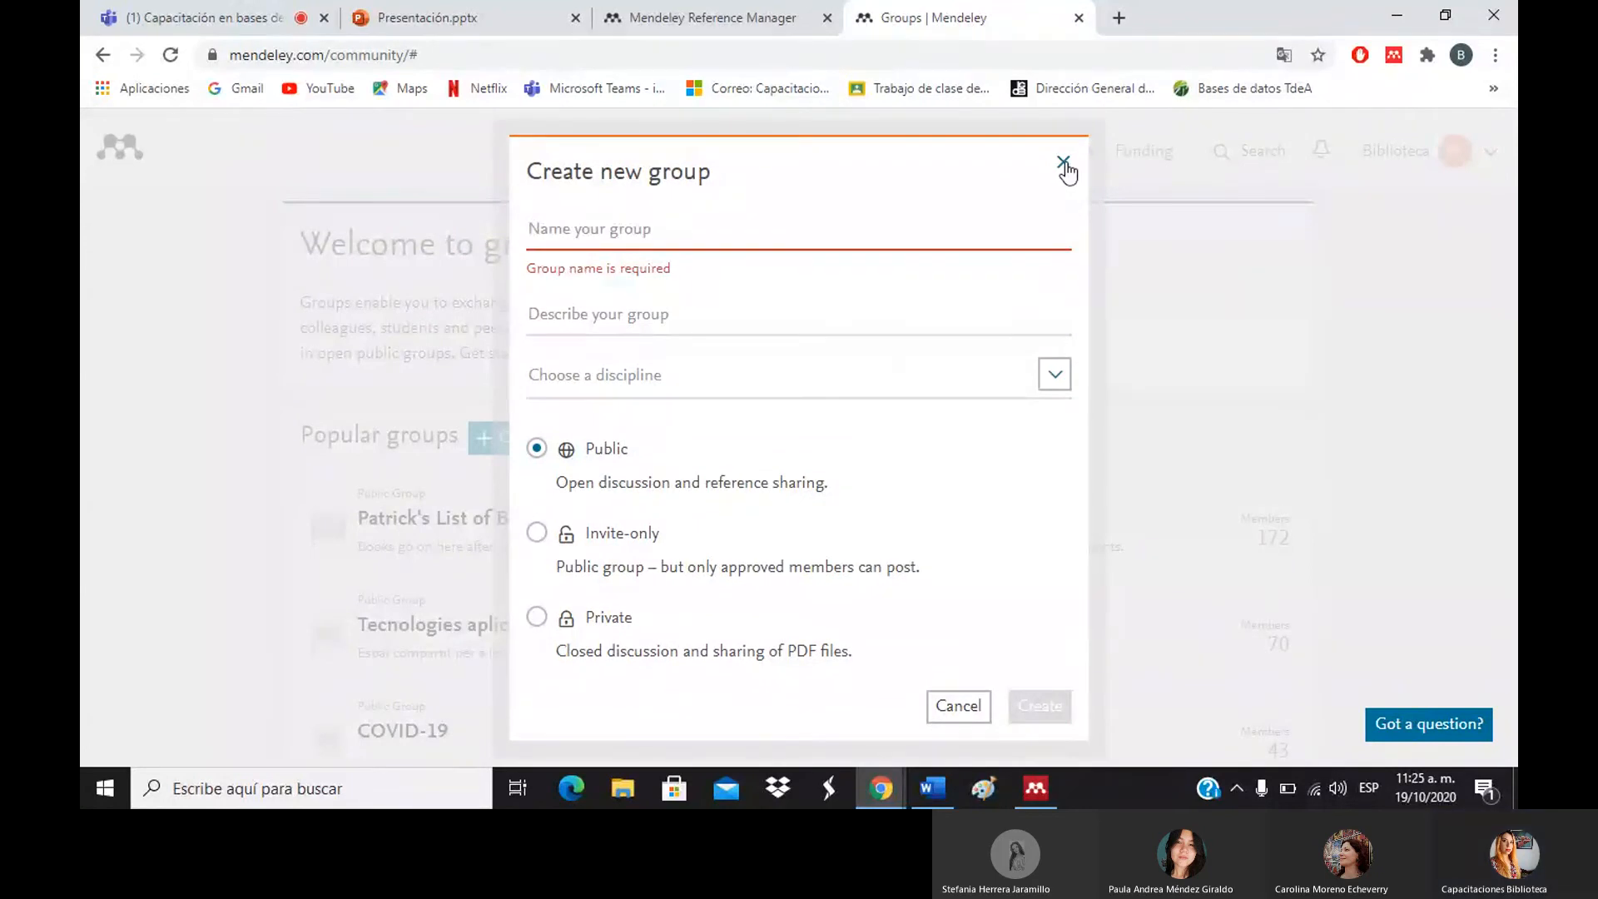
{"action": "left_click", "coordinate": [1063, 163]}
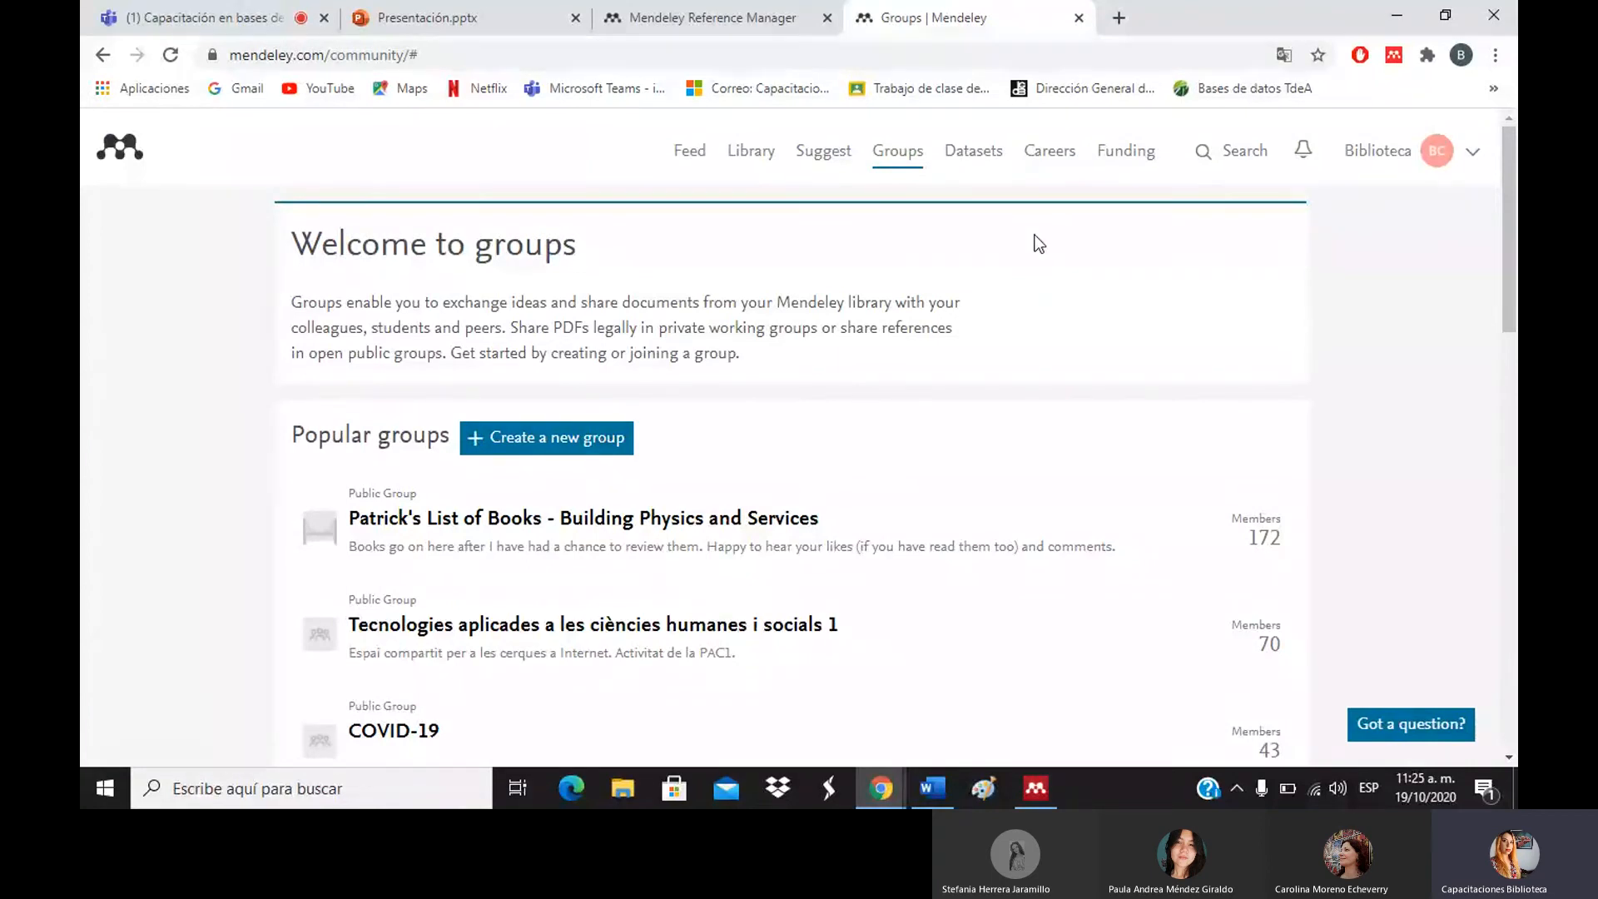
{"action": "left_click", "coordinate": [751, 167]}
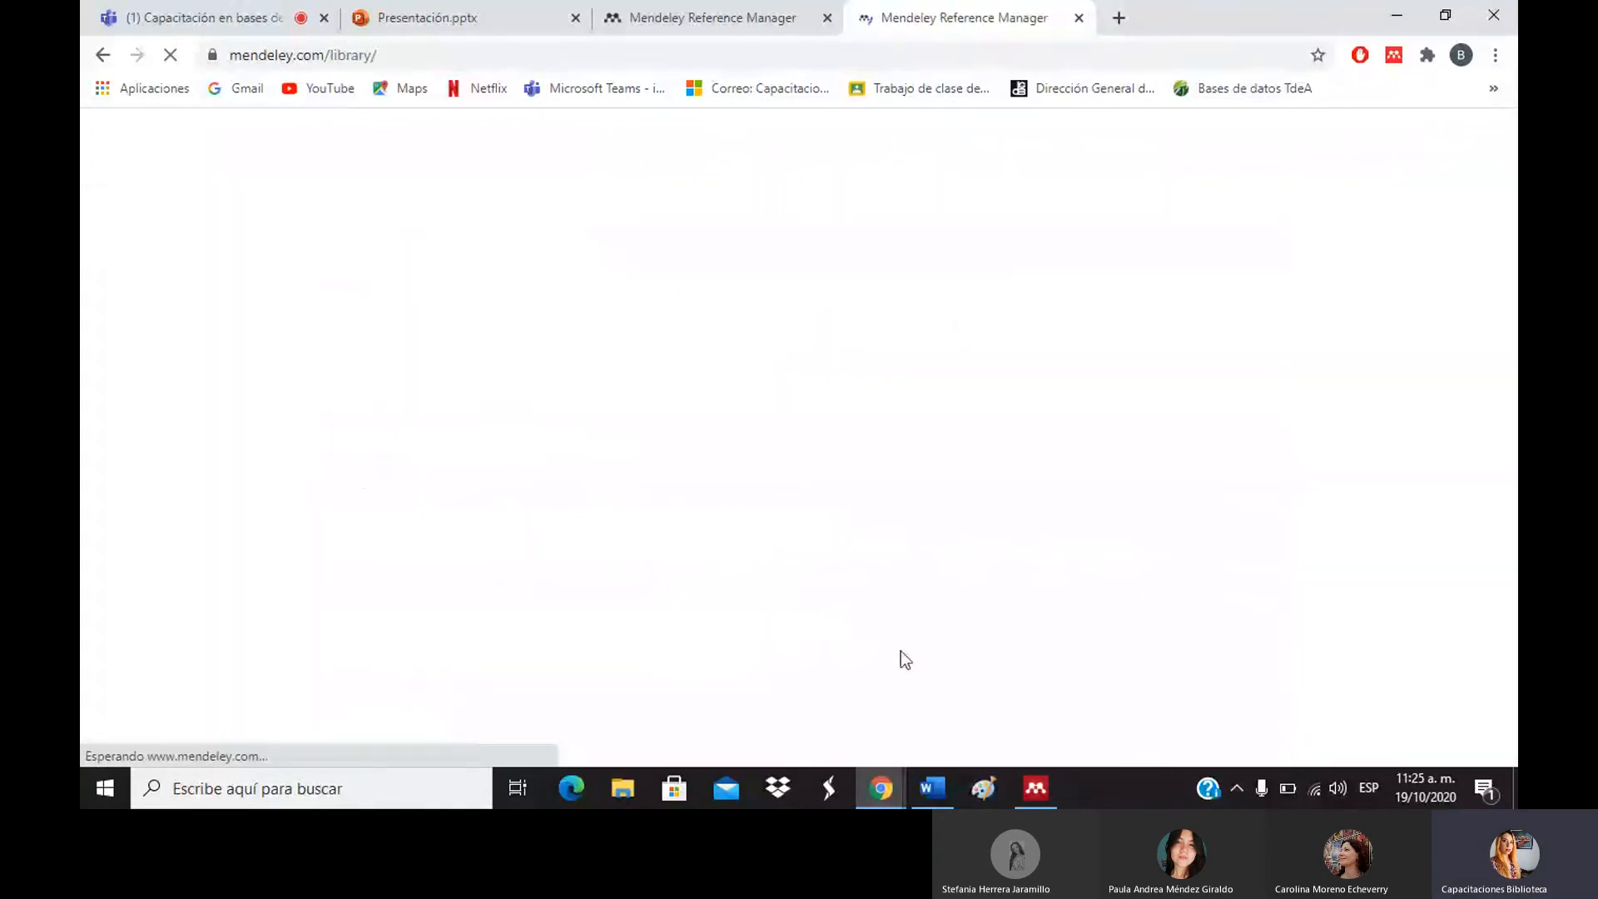
In Mendeley Desktop, open the Tools menu and choose Install Web Importer.
{"action": "mouse_move", "coordinate": [1036, 788]}
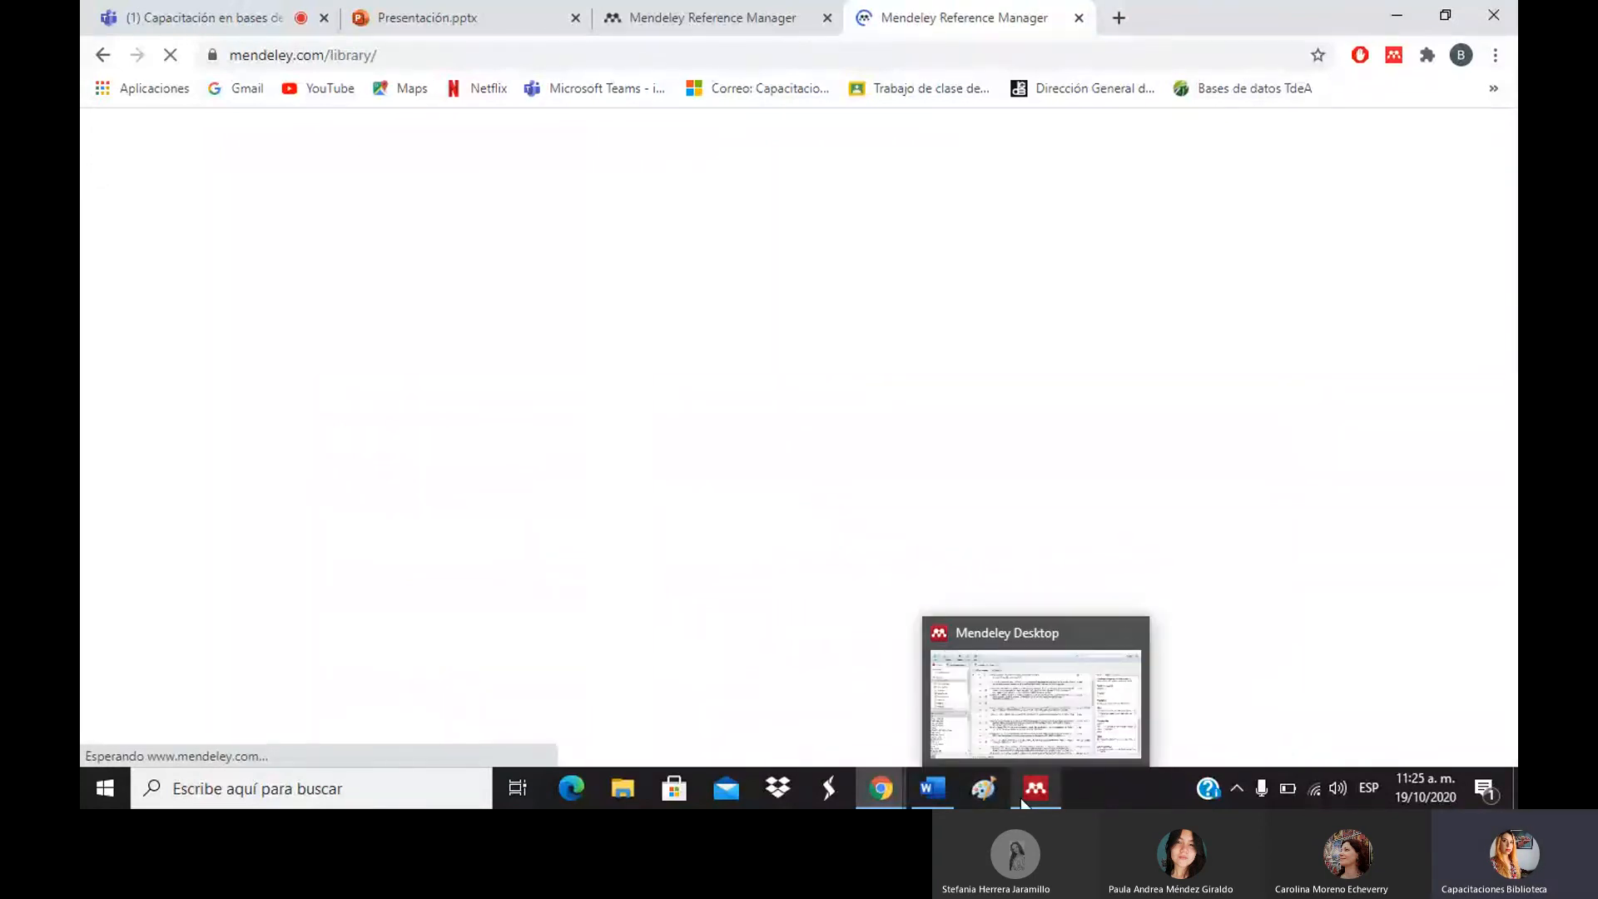
{"action": "left_click", "coordinate": [1021, 716]}
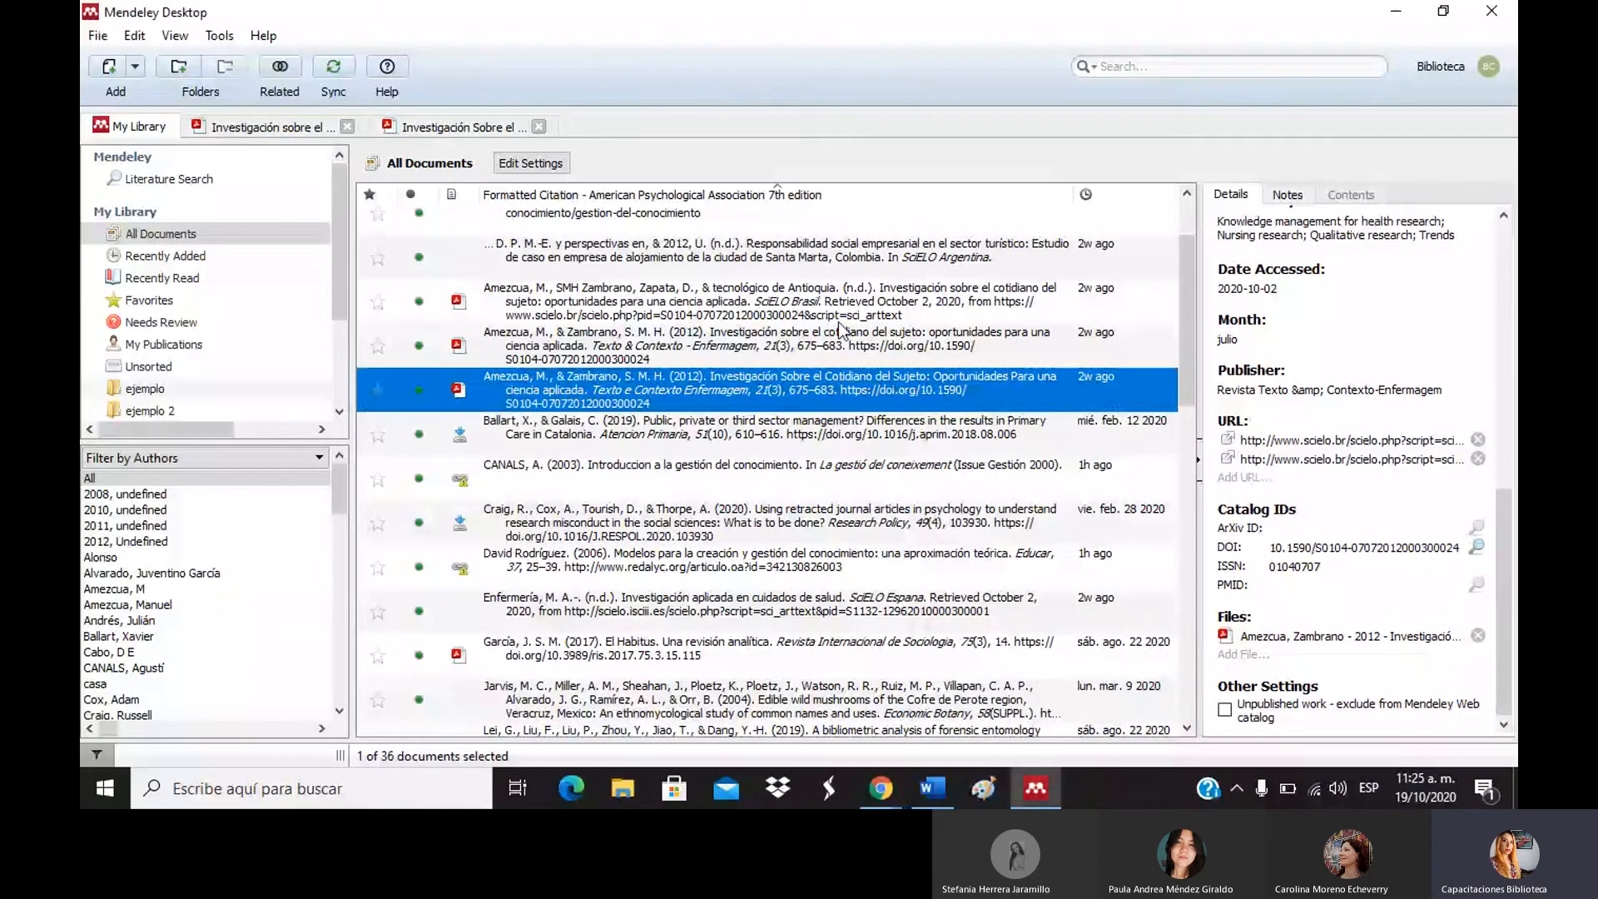
{"action": "left_click", "coordinate": [218, 36]}
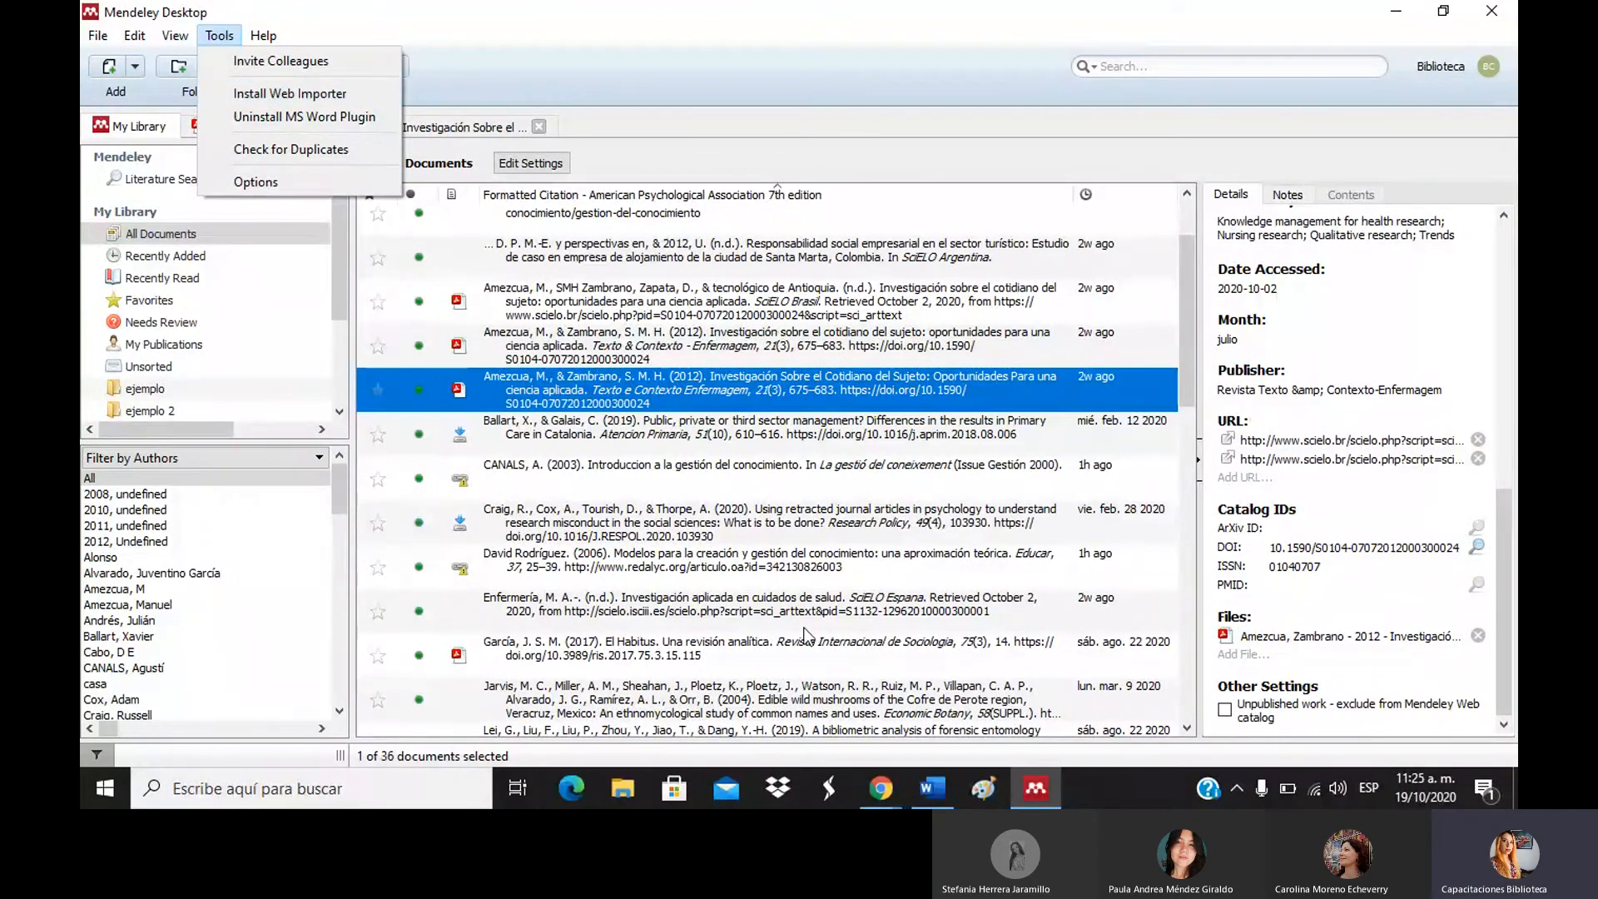
{"action": "mouse_move", "coordinate": [896, 774]}
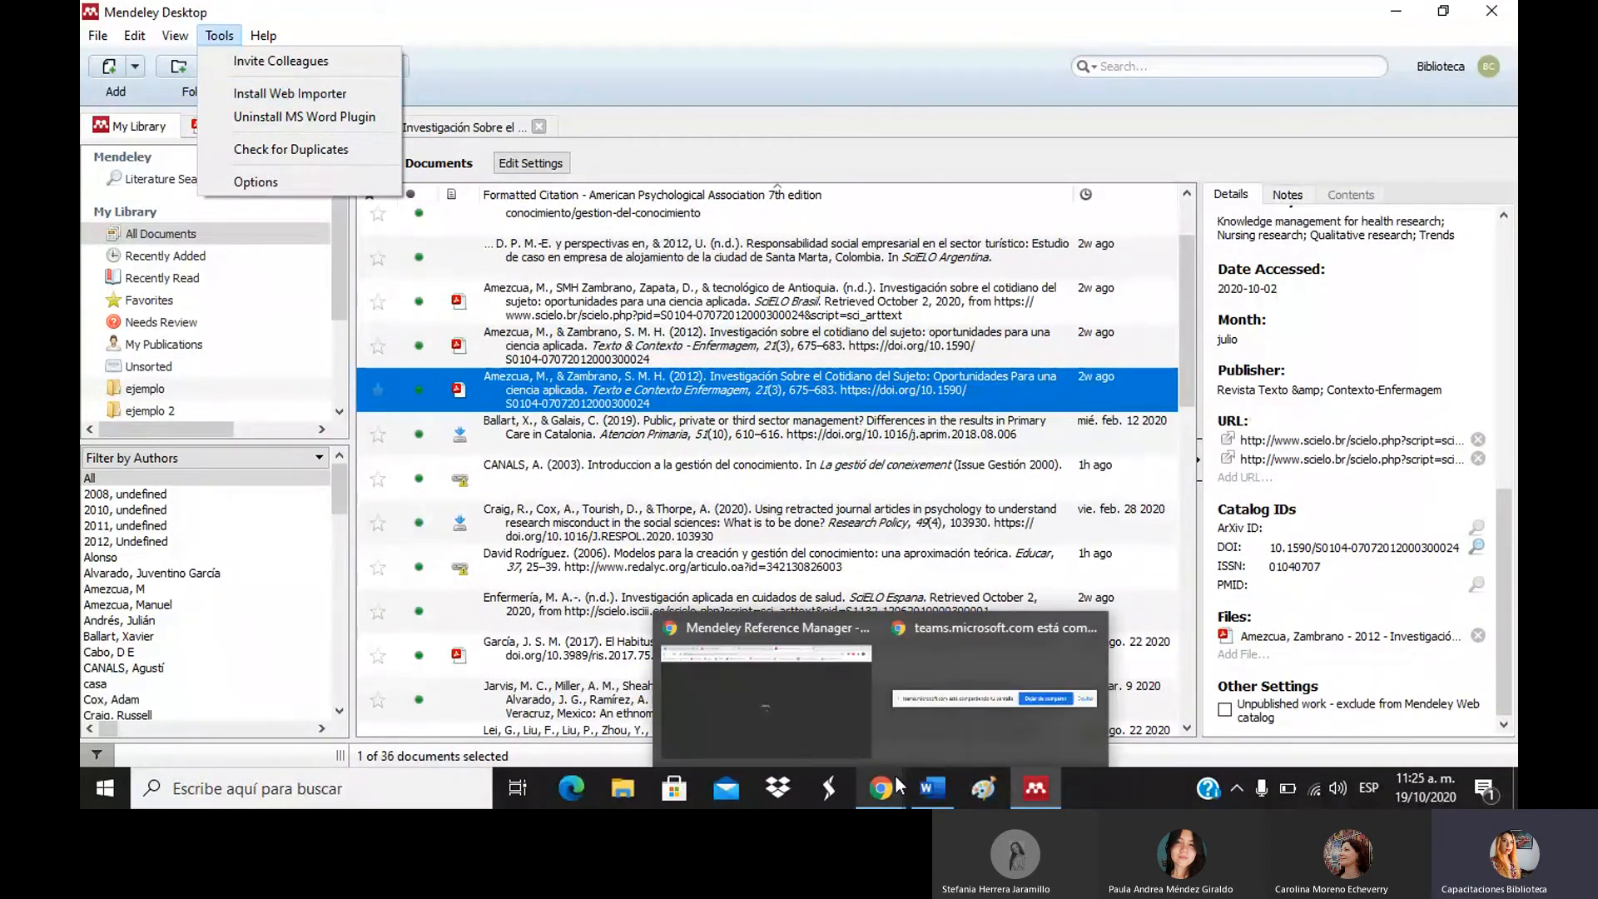
{"action": "left_click", "coordinate": [825, 712]}
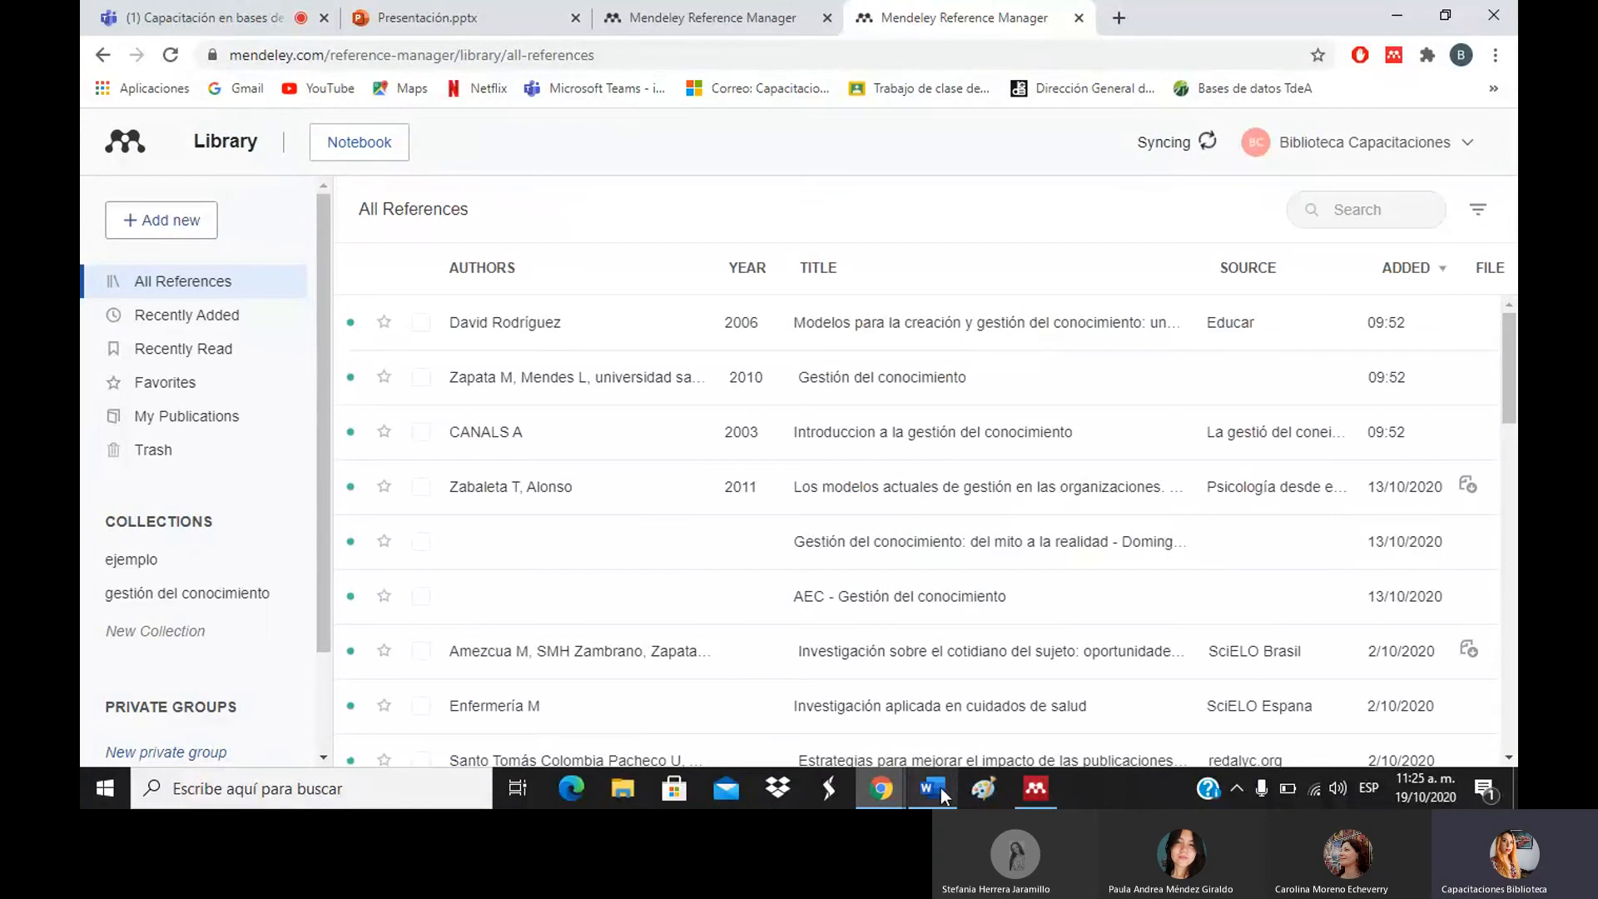
{"action": "left_click", "coordinate": [1036, 790]}
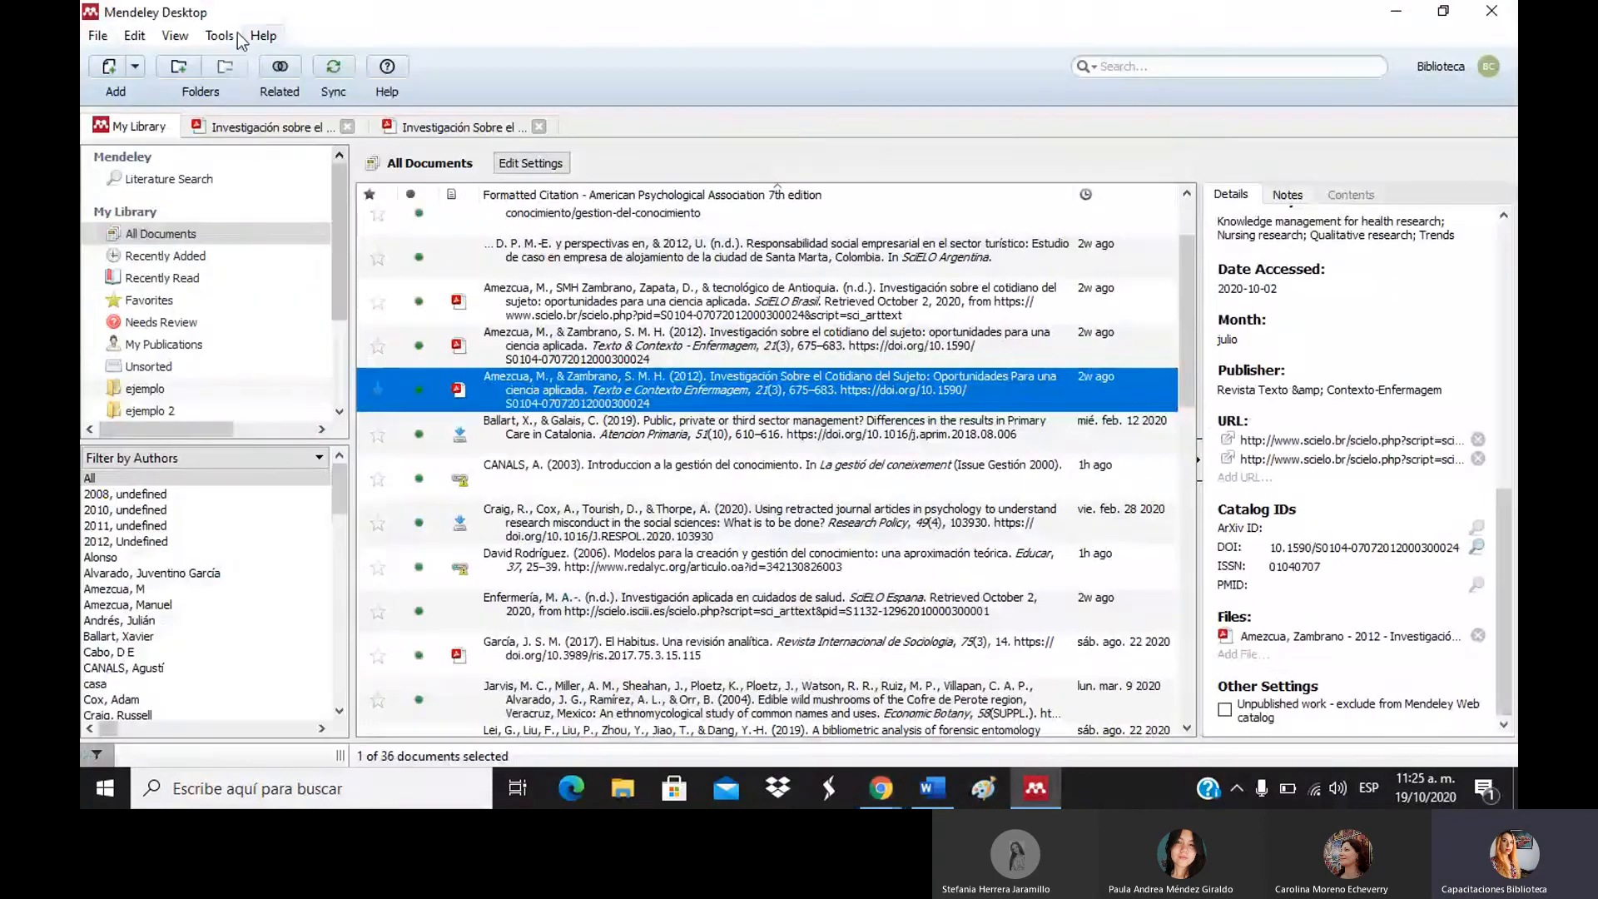
{"action": "left_click", "coordinate": [219, 36]}
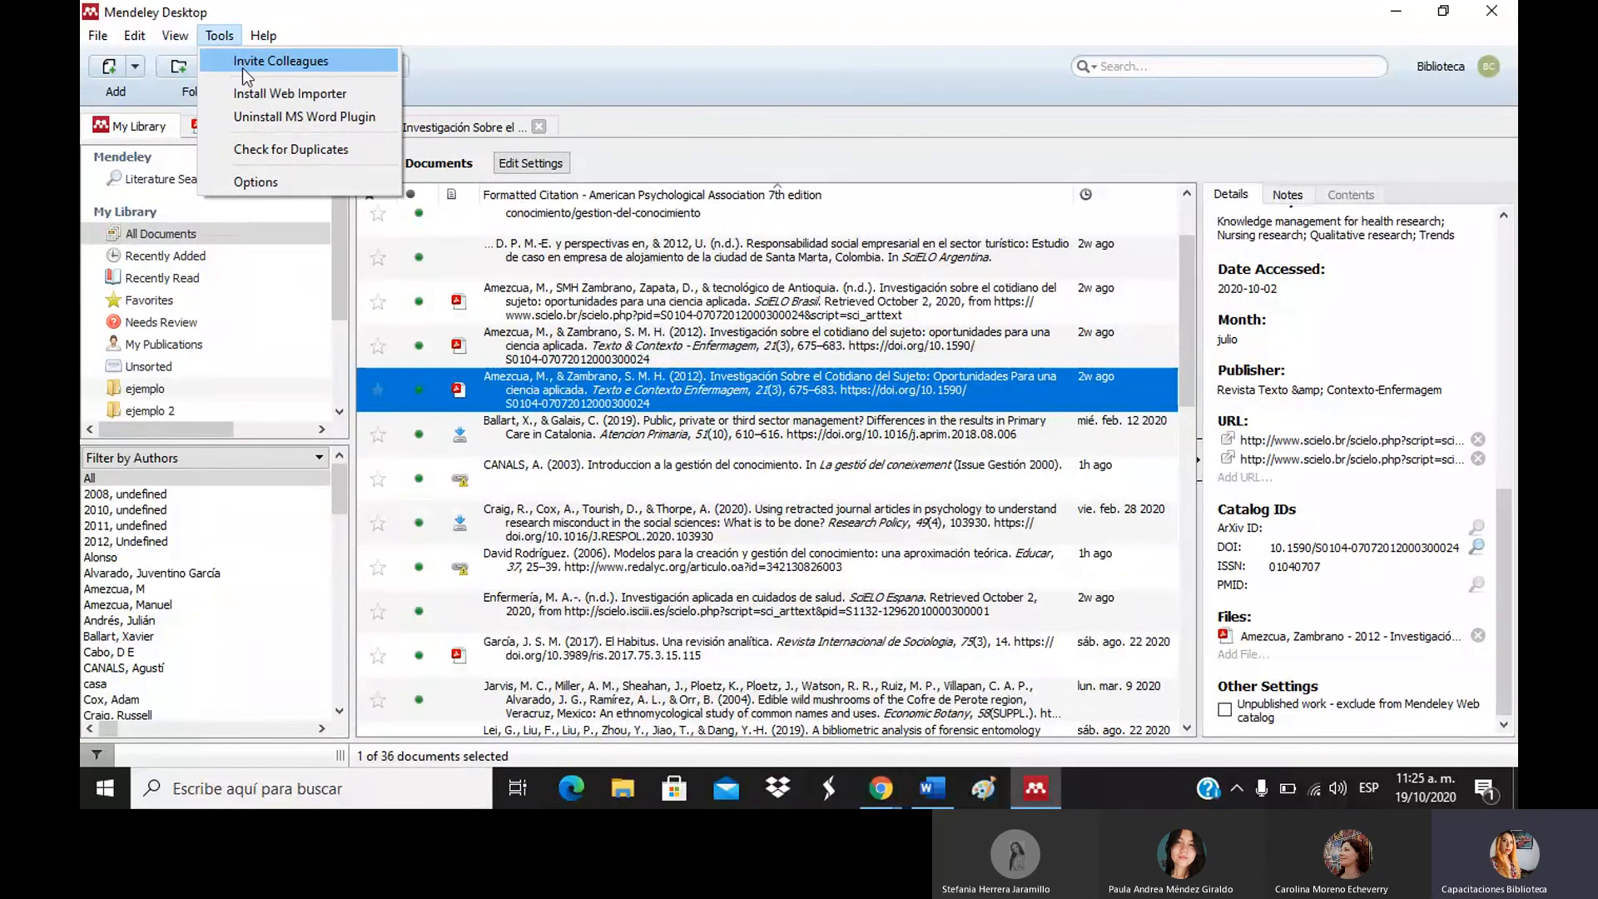
{"action": "left_click", "coordinate": [251, 91]}
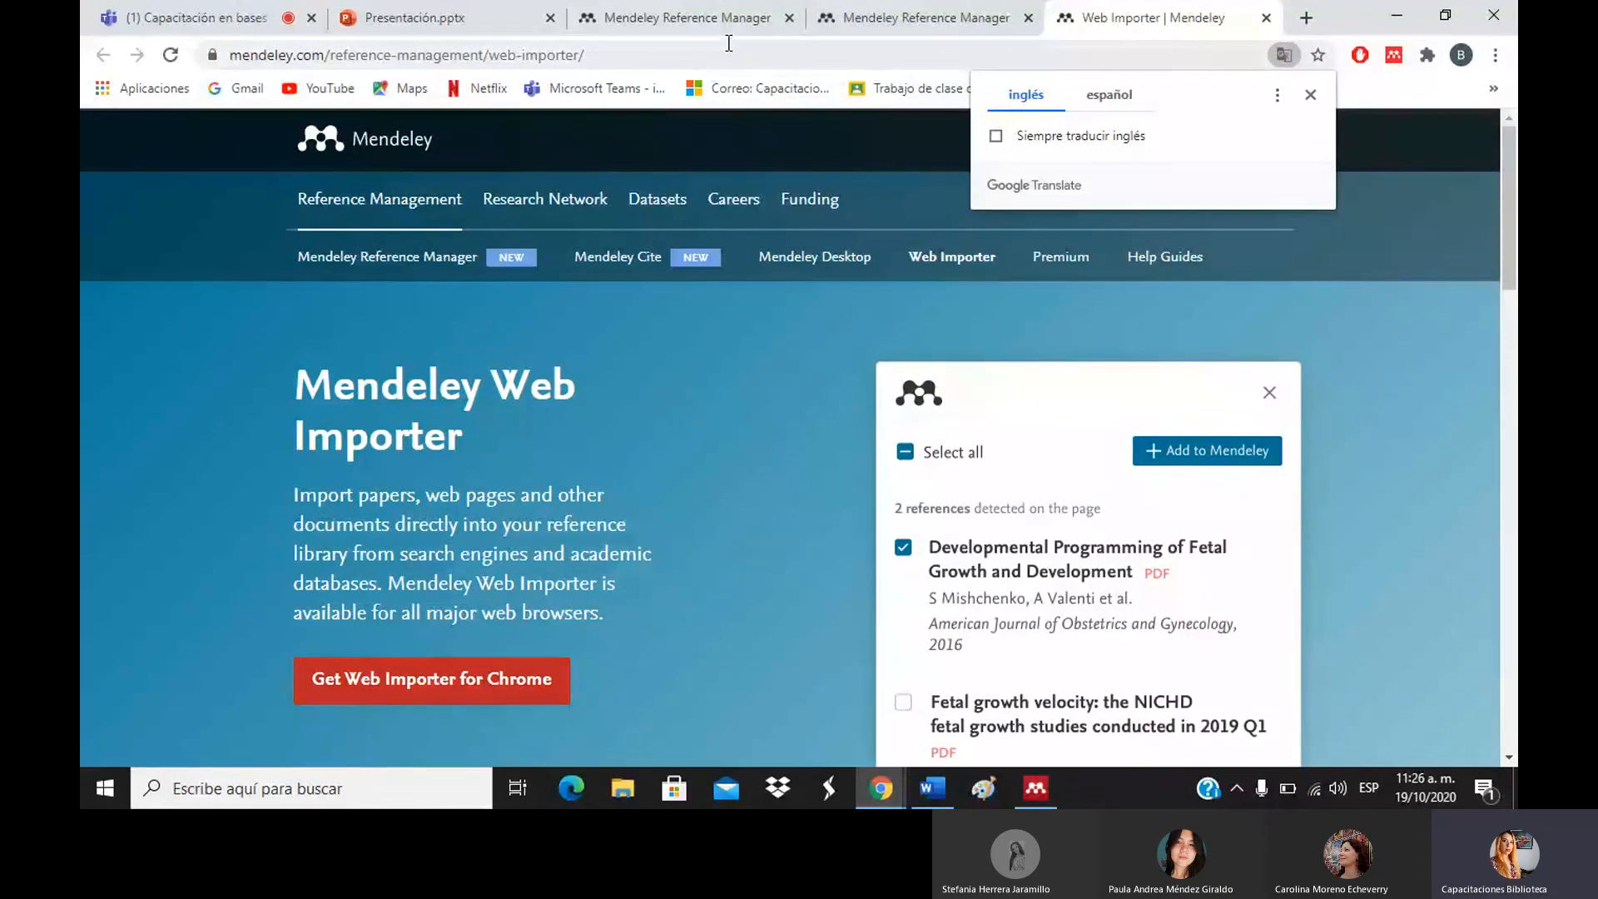
In the Mendeley library tab, search Google for 'google academico'.
{"action": "left_click", "coordinate": [687, 18]}
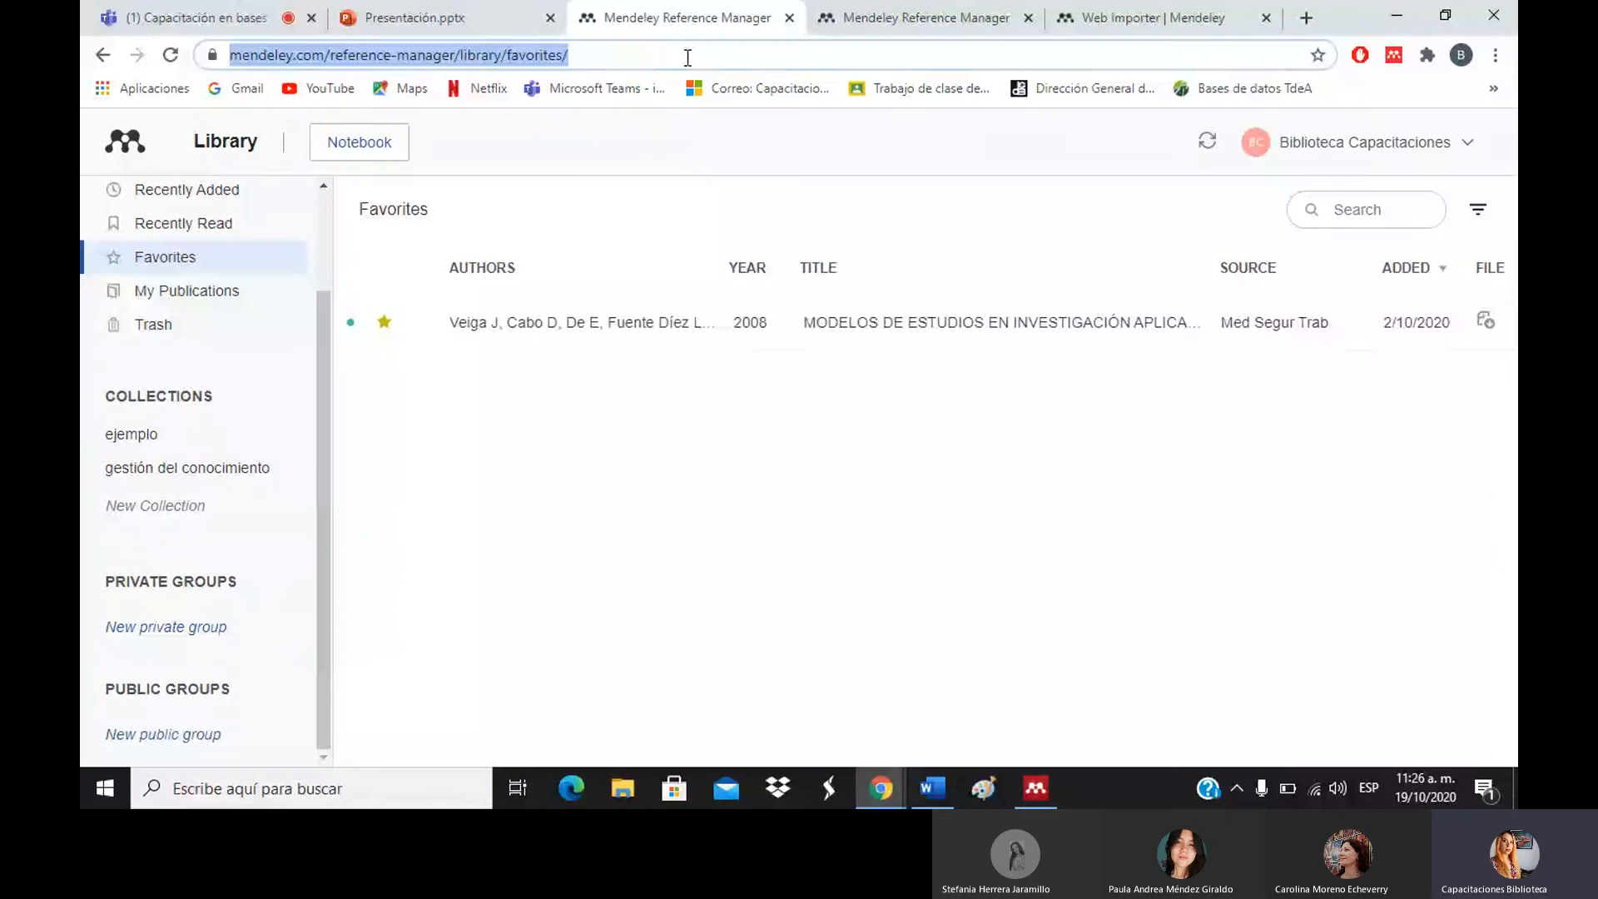
{"action": "type", "text": "google academico"}
{"action": "key", "text": "Return"}
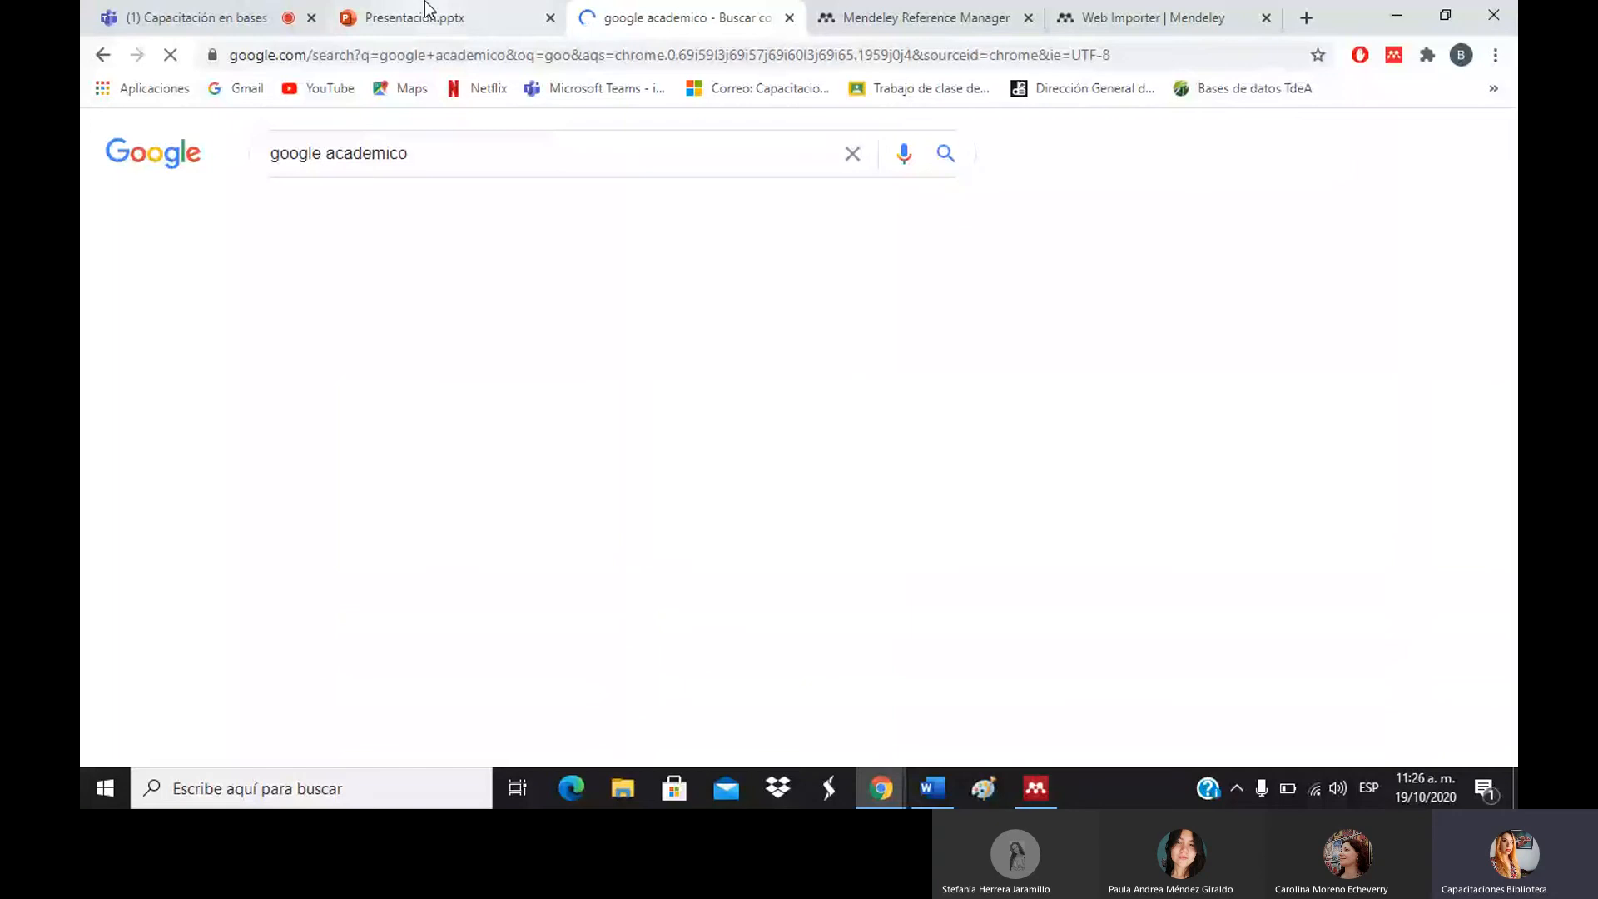
Open the Google Académico site from the 'google academico' search results.
{"action": "left_click", "coordinate": [426, 14]}
{"action": "left_click", "coordinate": [442, 56]}
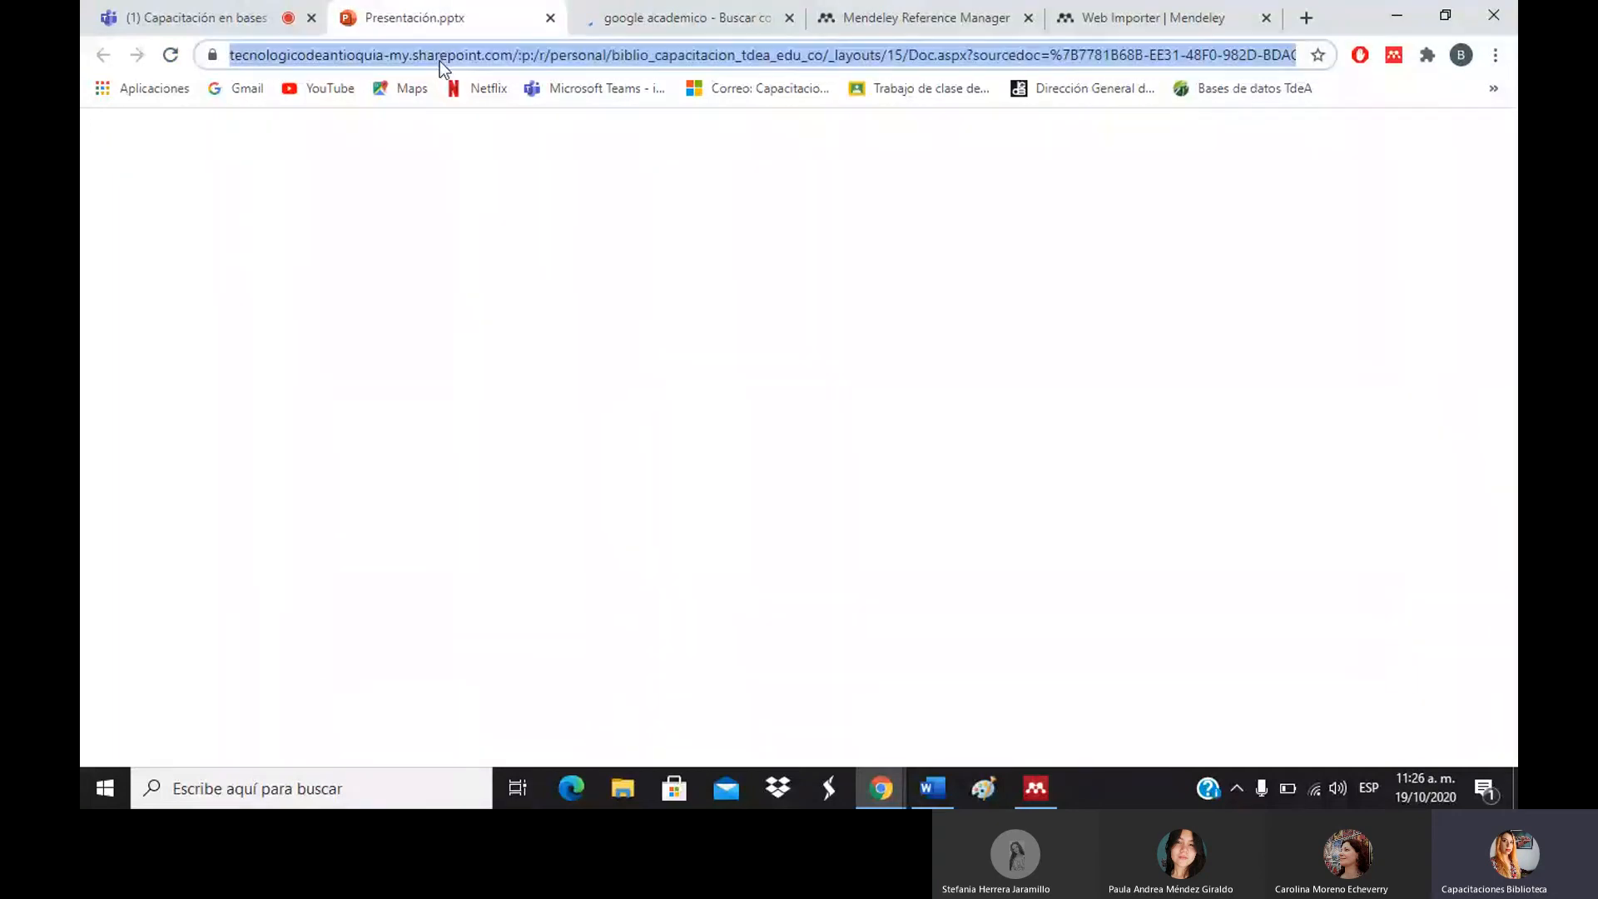
{"action": "type", "text": "google academico"}
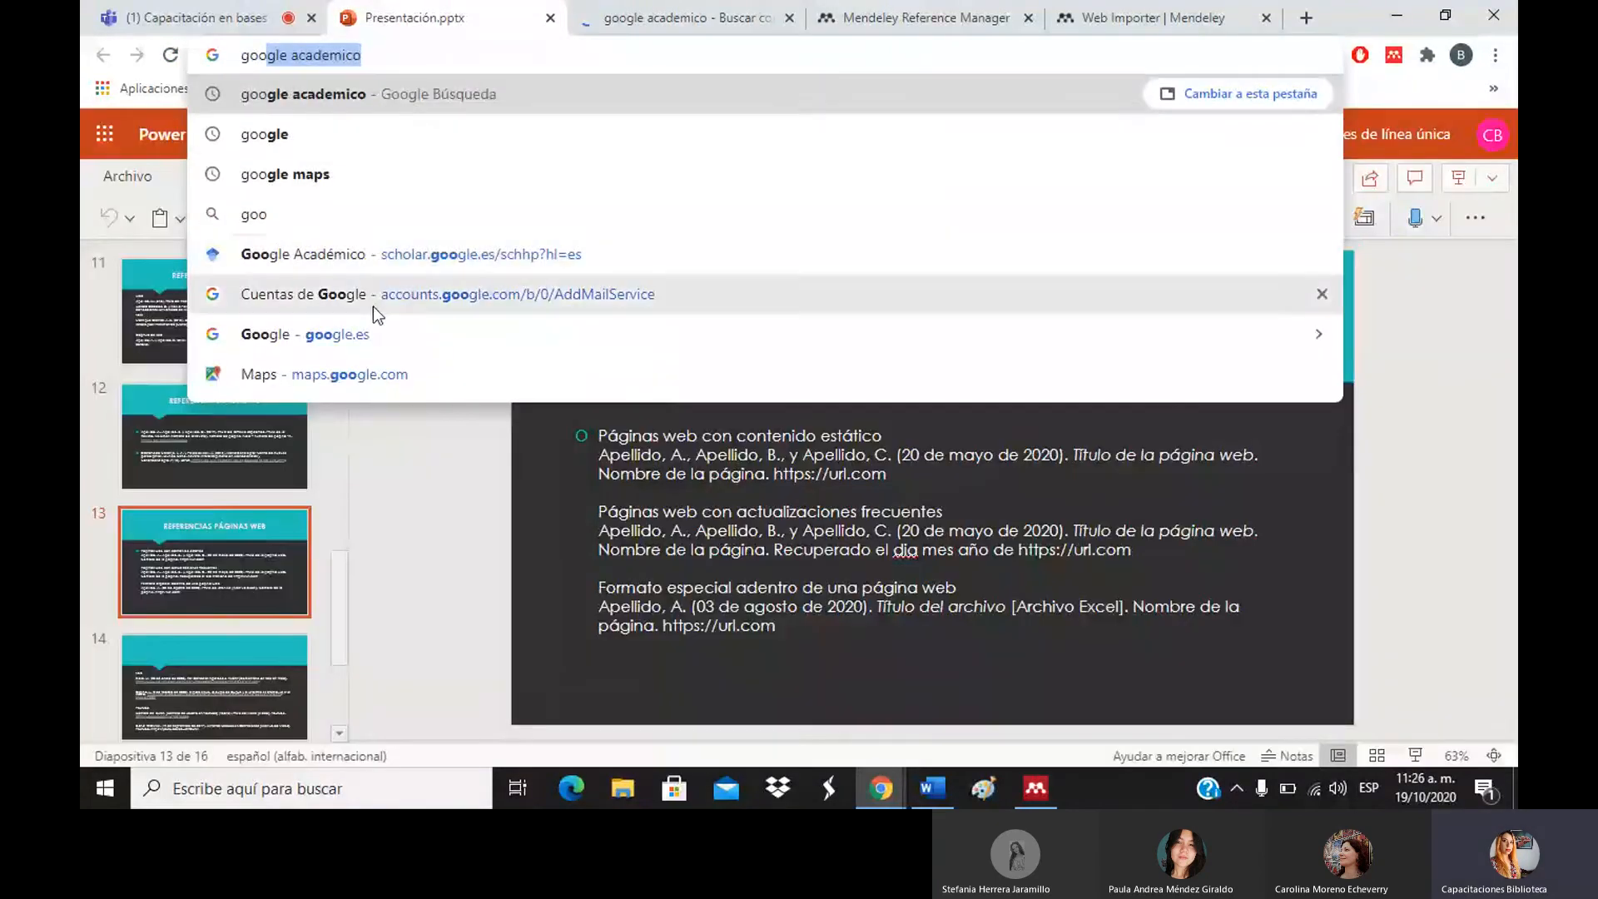
{"action": "left_click", "coordinate": [316, 342]}
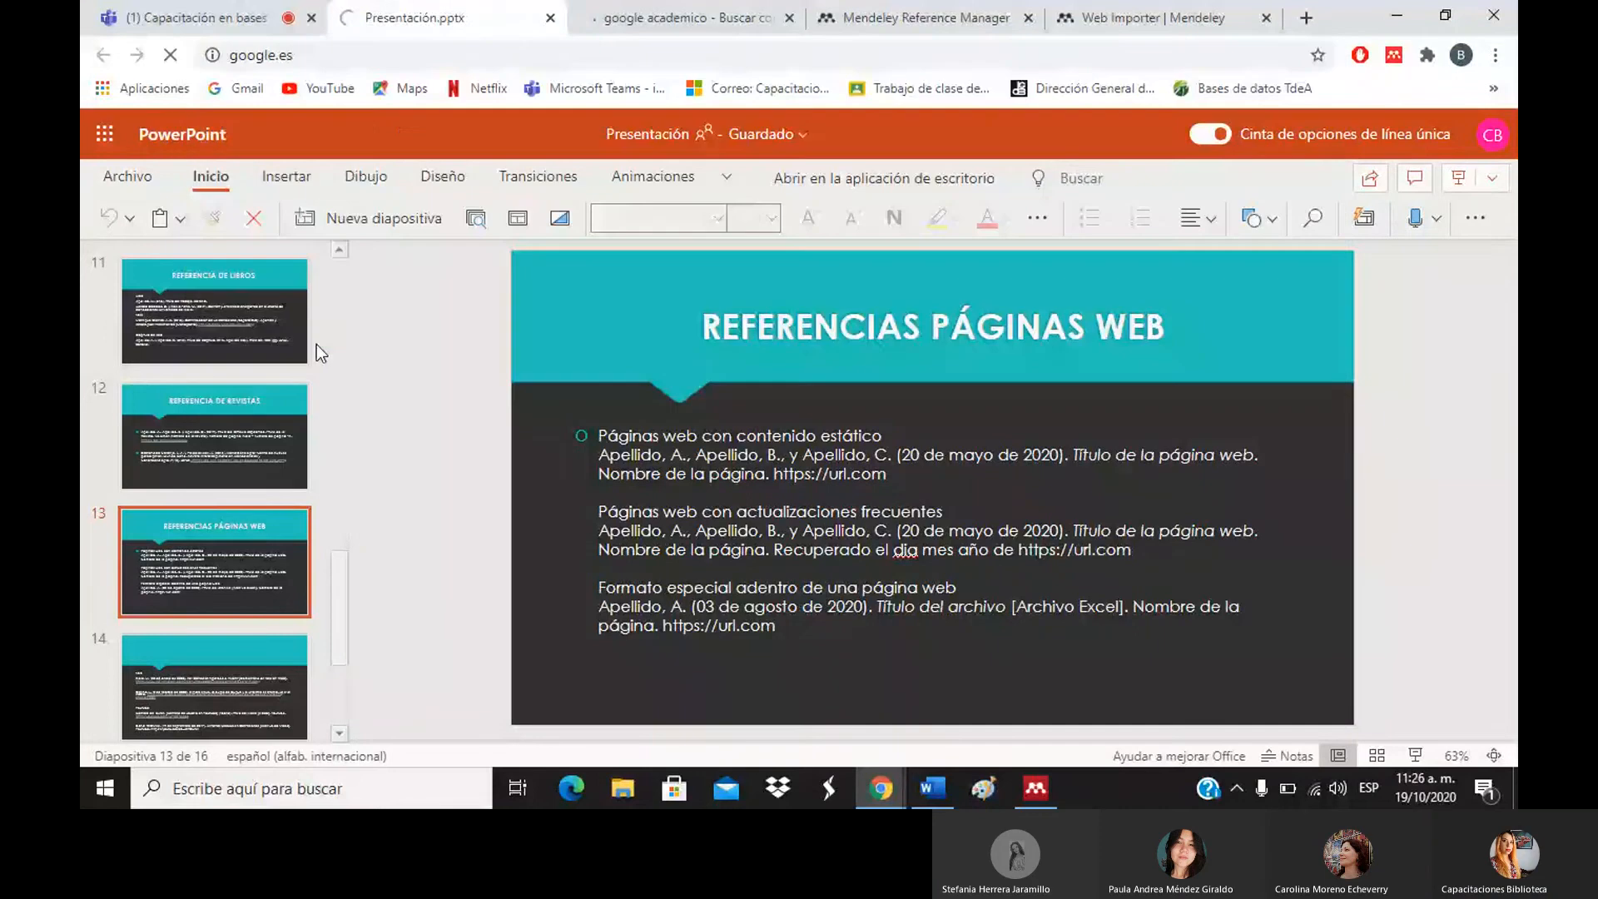
{"action": "left_click", "coordinate": [741, 10]}
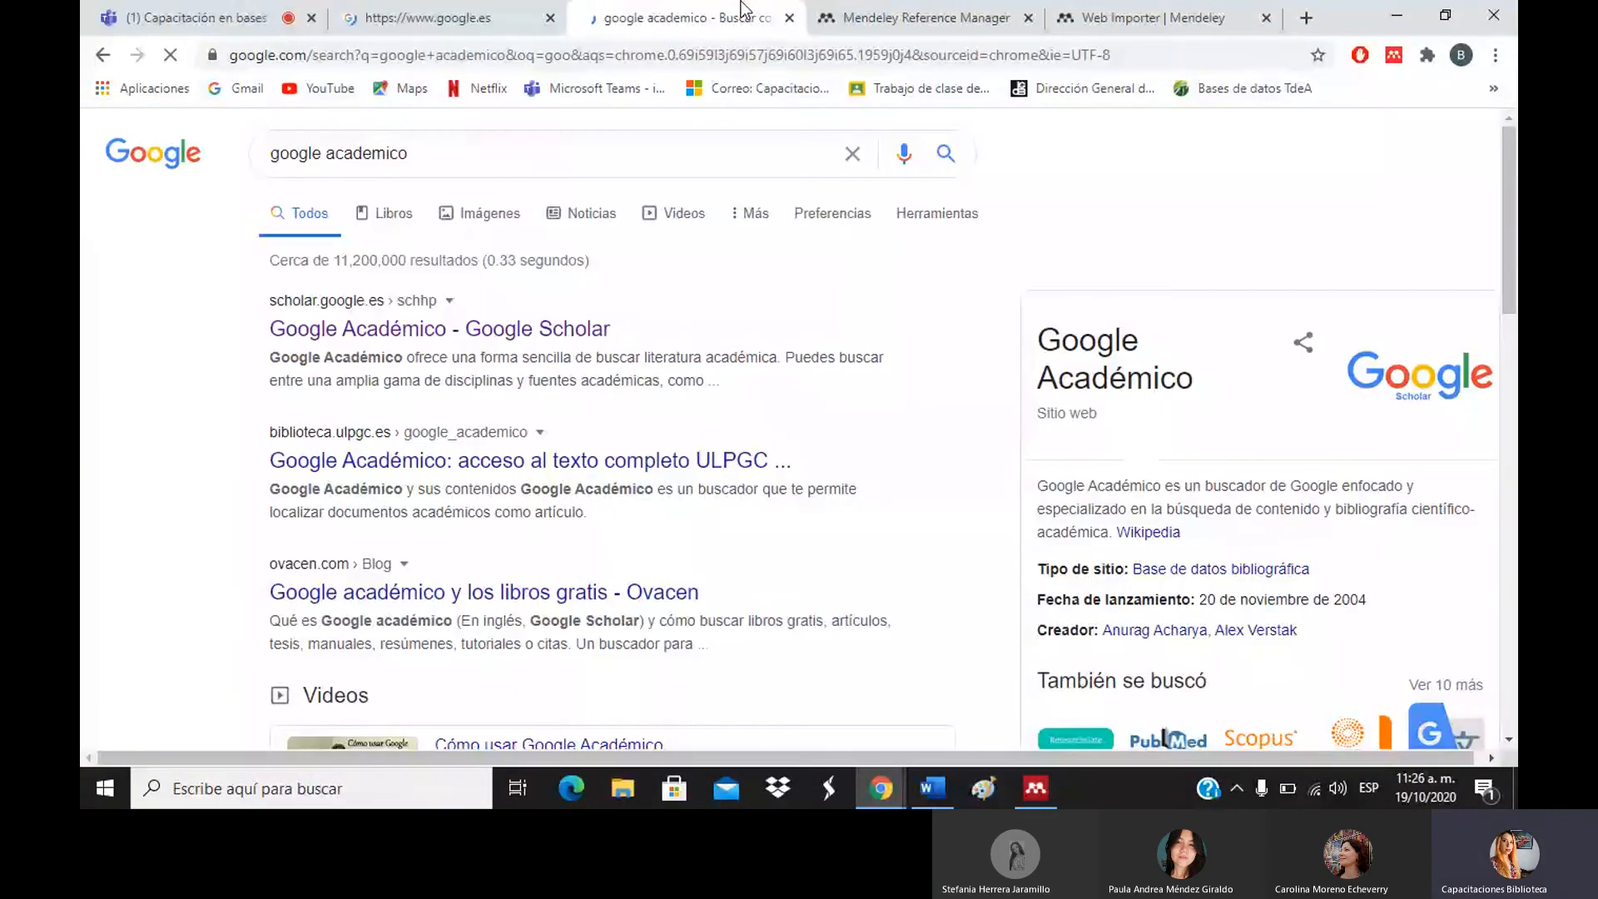
{"action": "left_click", "coordinate": [517, 337]}
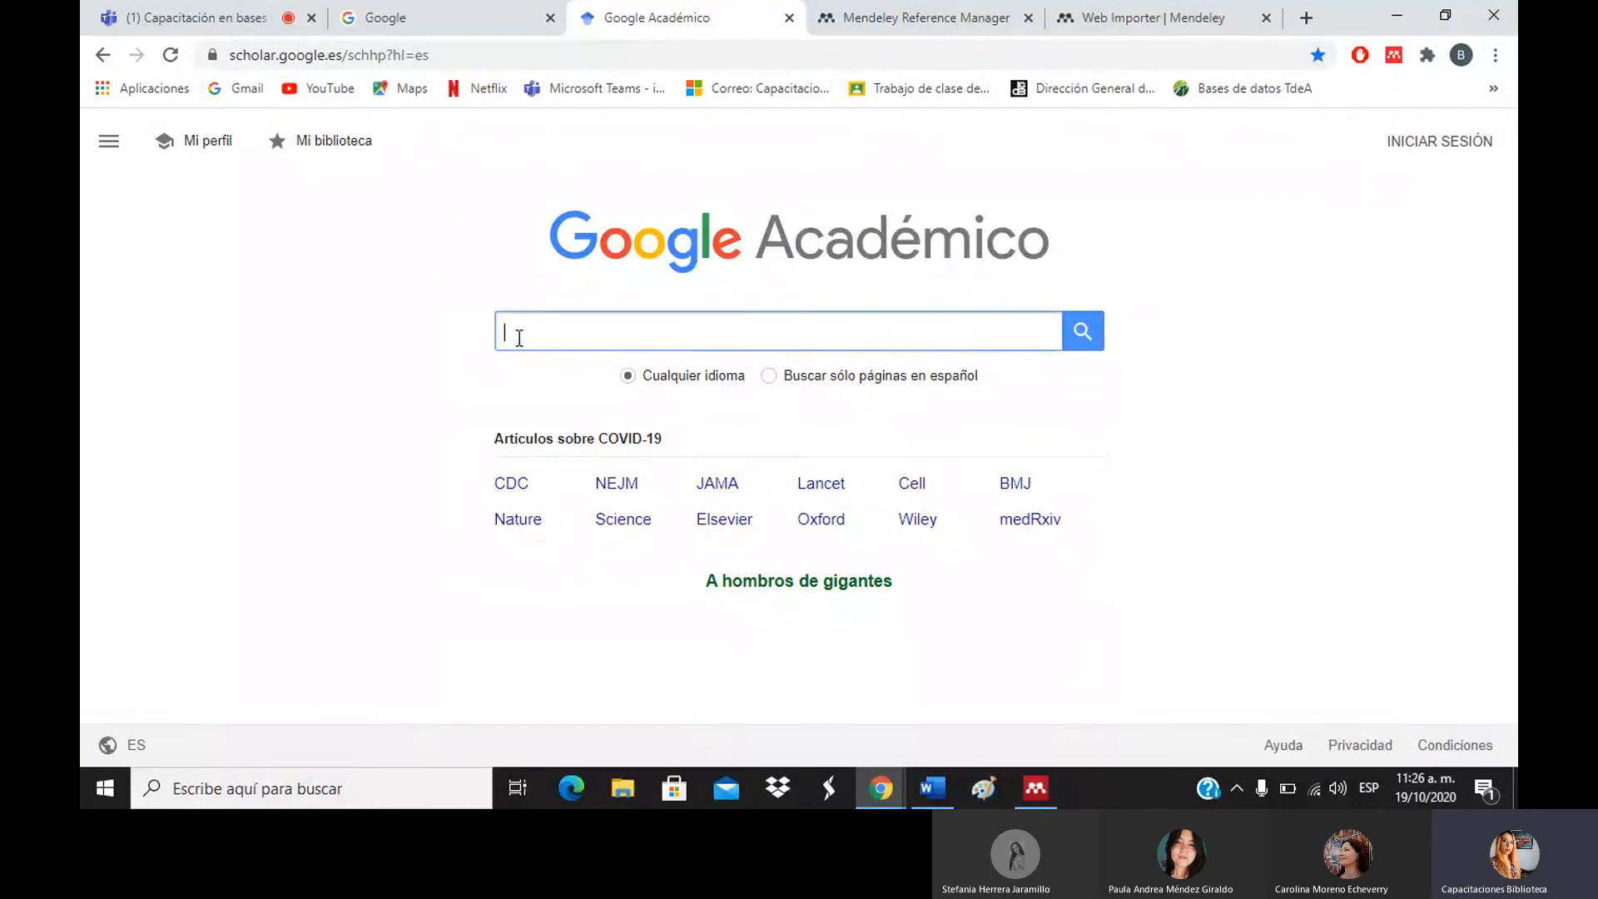
Search Google Scholar for 'discapacidad' using the suggestion list.
{"action": "type", "text": "disca"}
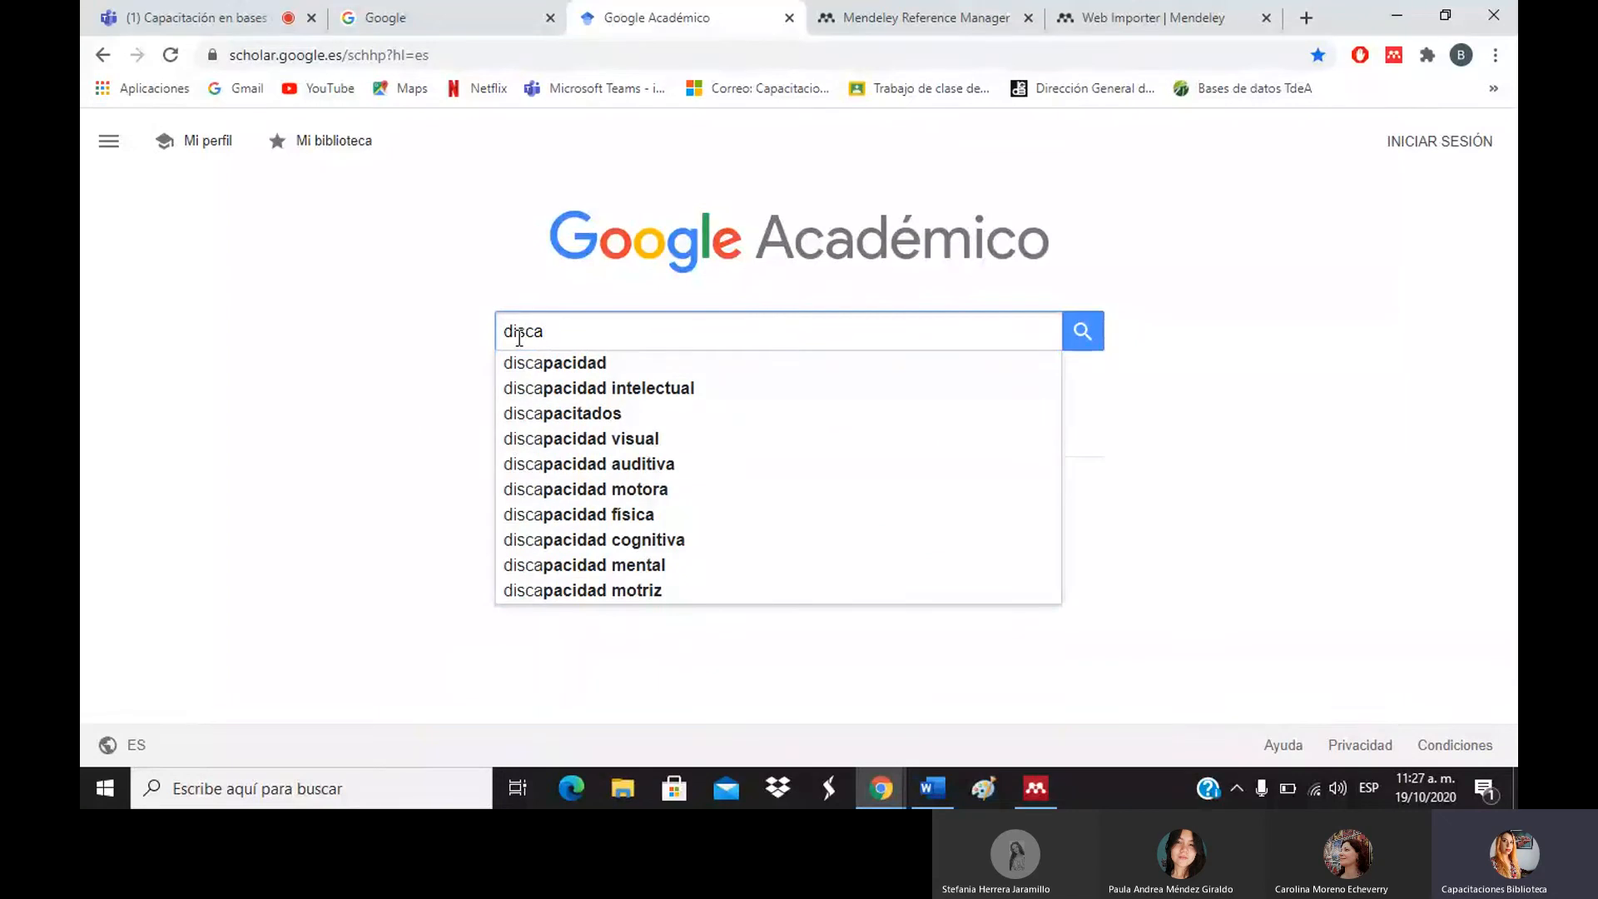
{"action": "key", "text": "Down"}
{"action": "key", "text": "Down"}
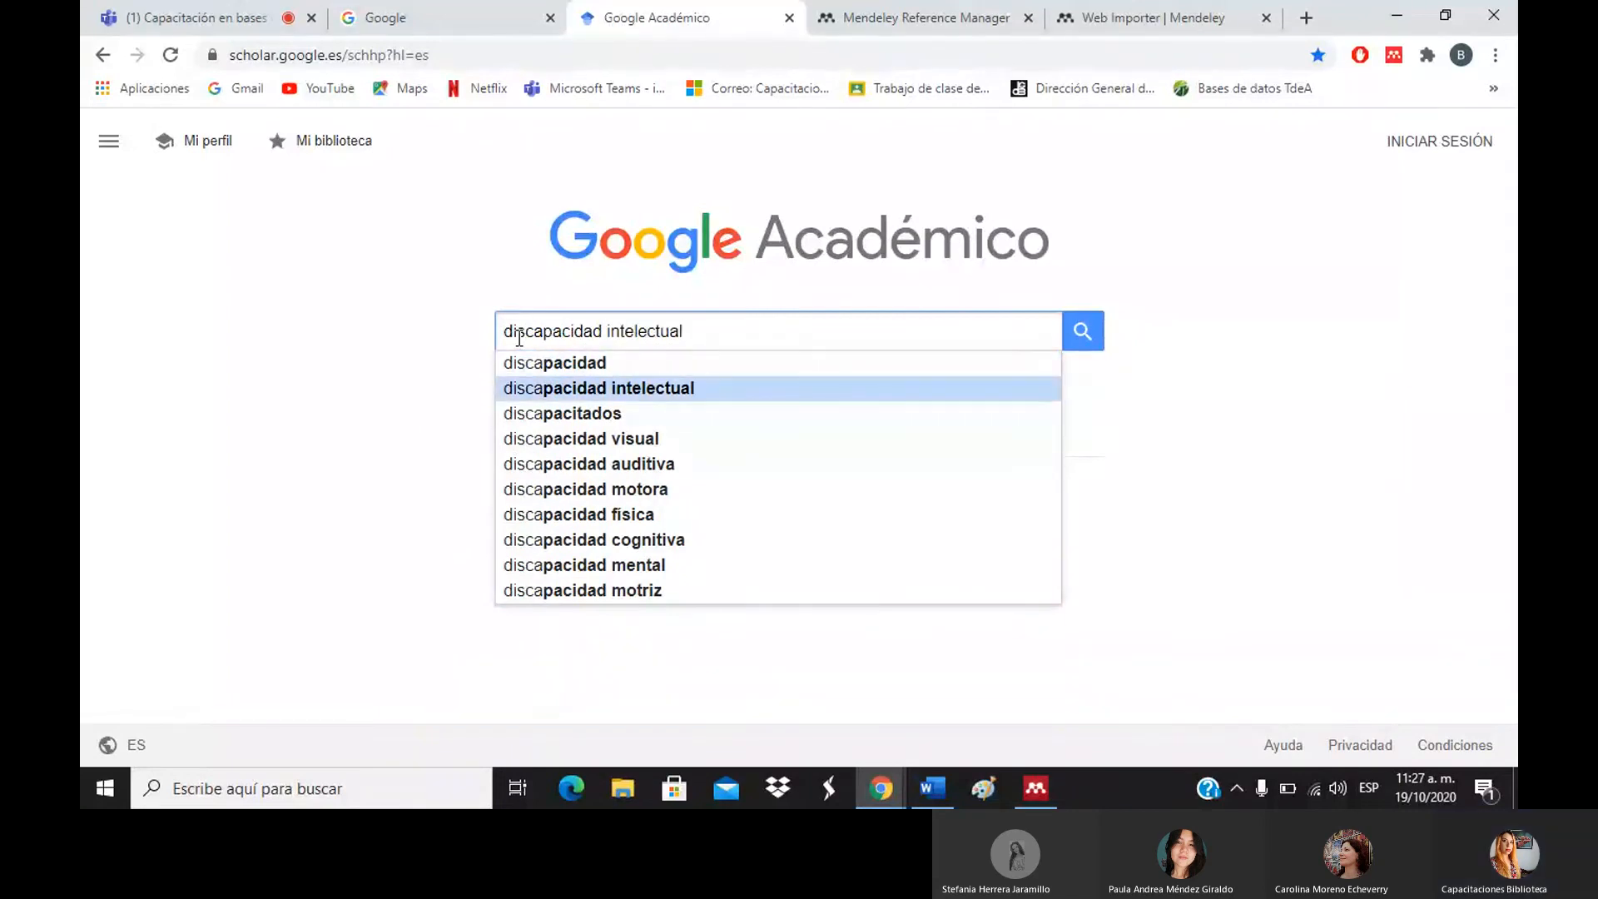
{"action": "key", "text": "Up"}
{"action": "key", "text": "Return"}
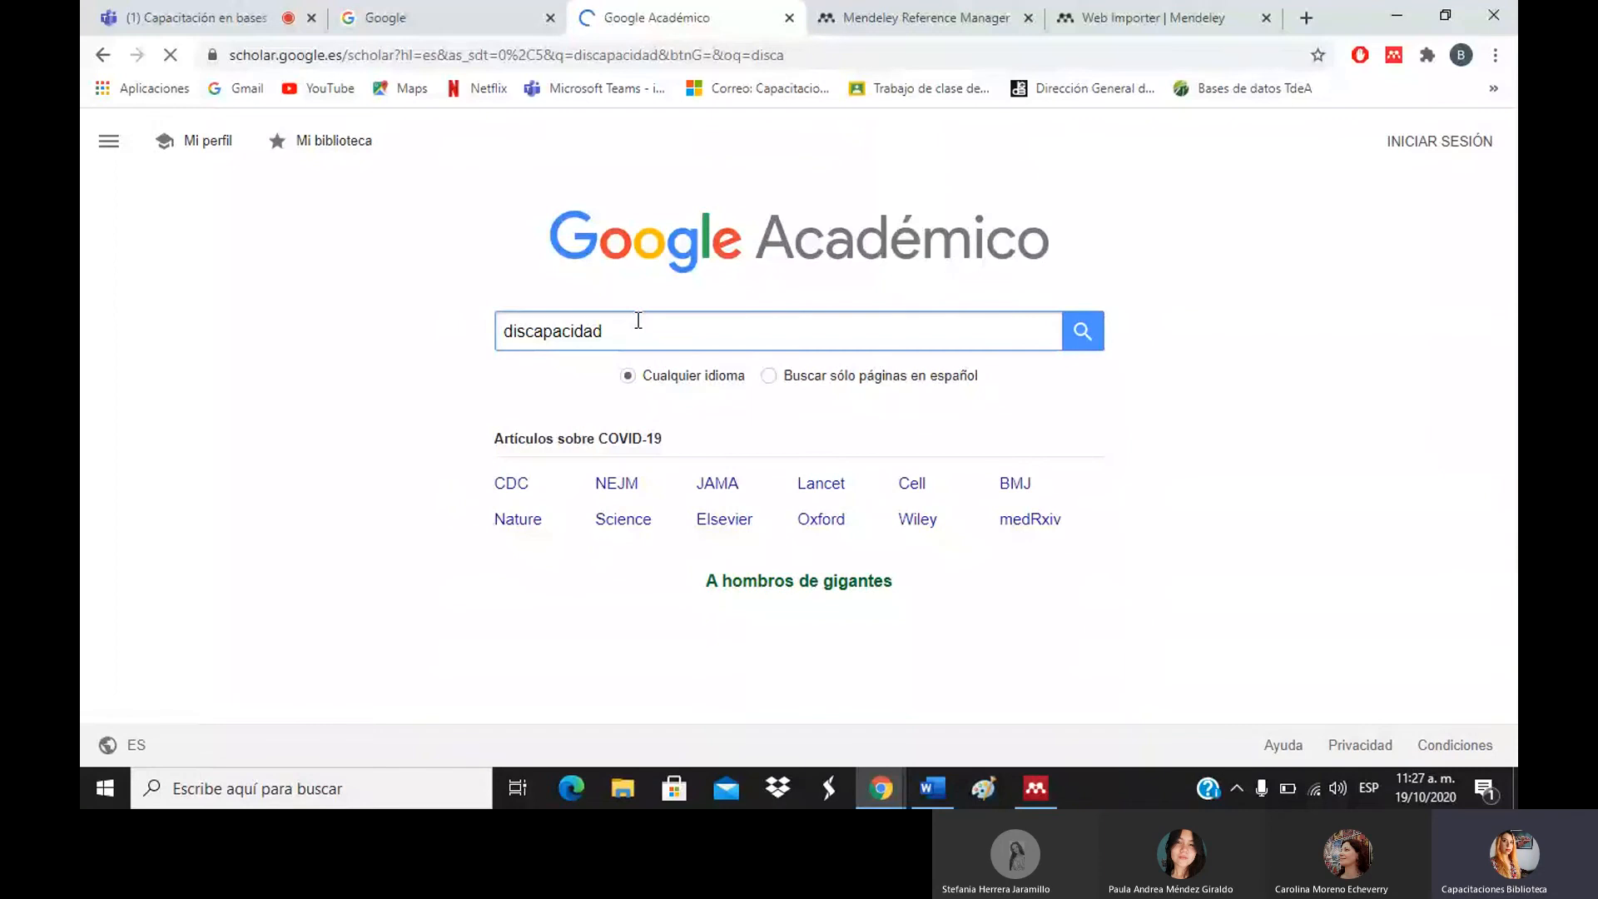
Search Scholar for 'discapacidad e inclusión' via the suggested correction, briefly open the Tiflotecnología article, and return.
{"action": "left_click", "coordinate": [556, 160]}
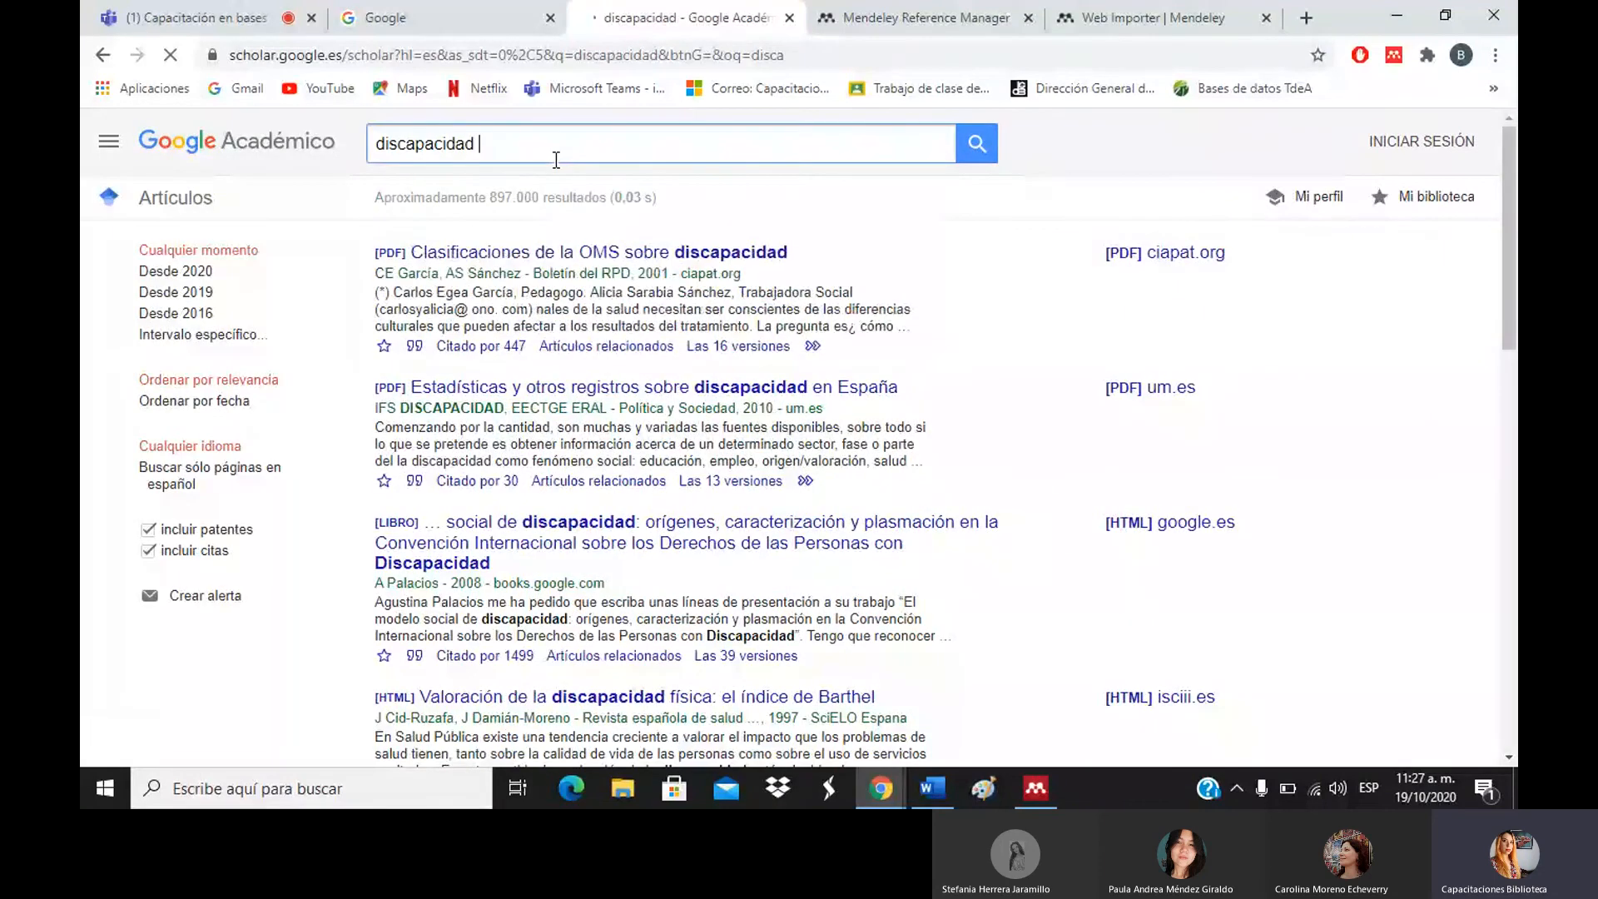
{"action": "type", "text": "e inclus"}
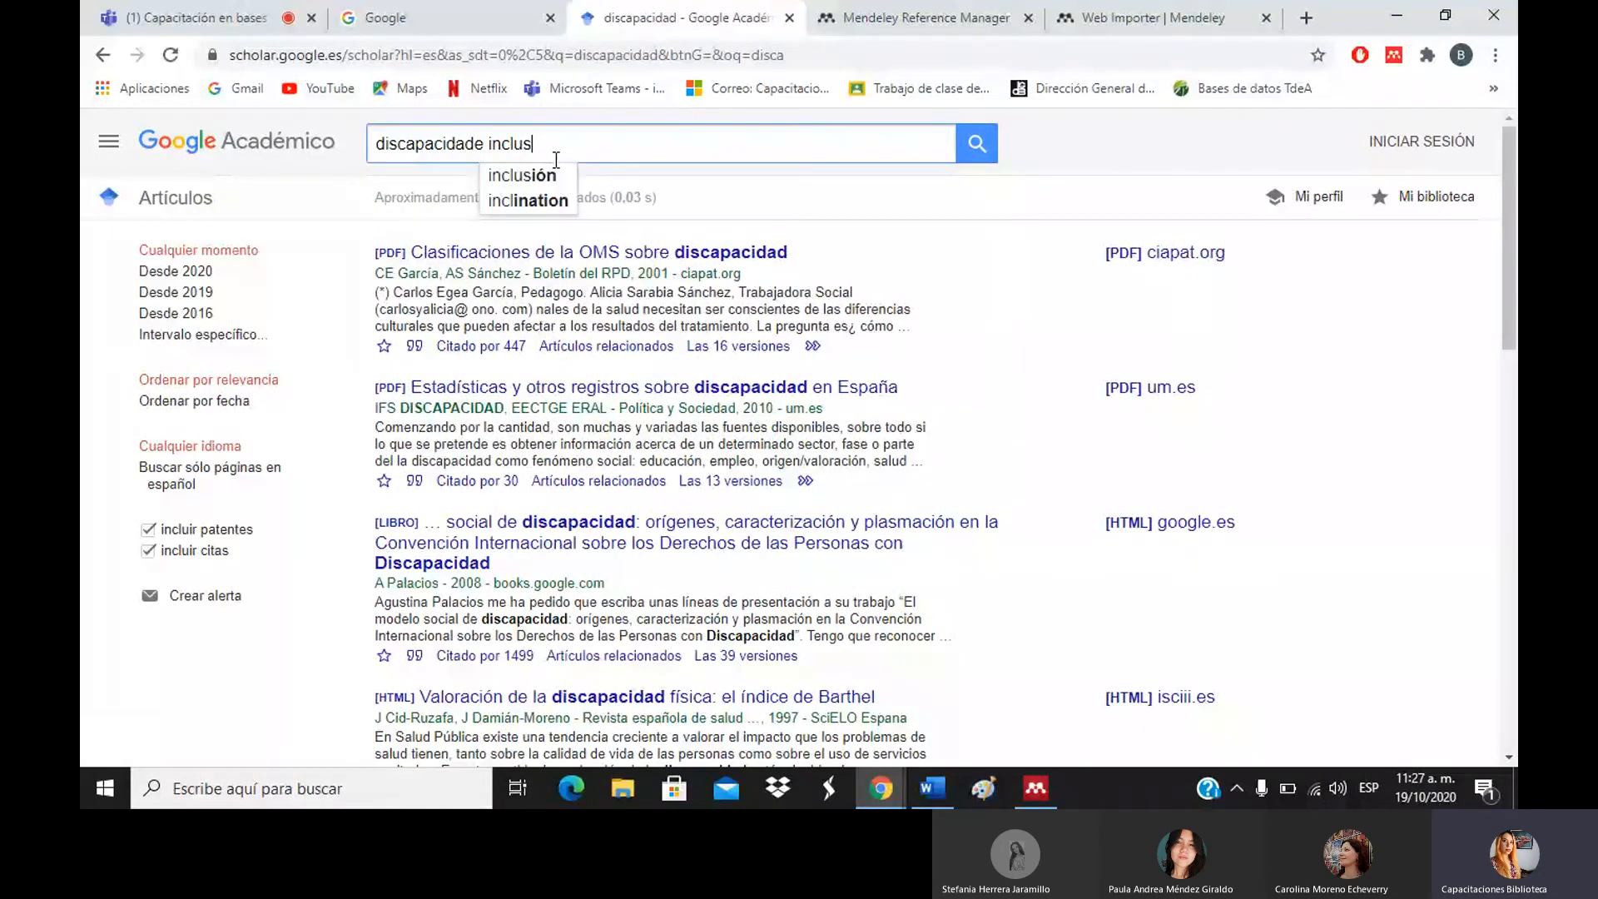
{"action": "type", "text": "ión"}
{"action": "key", "text": "Return"}
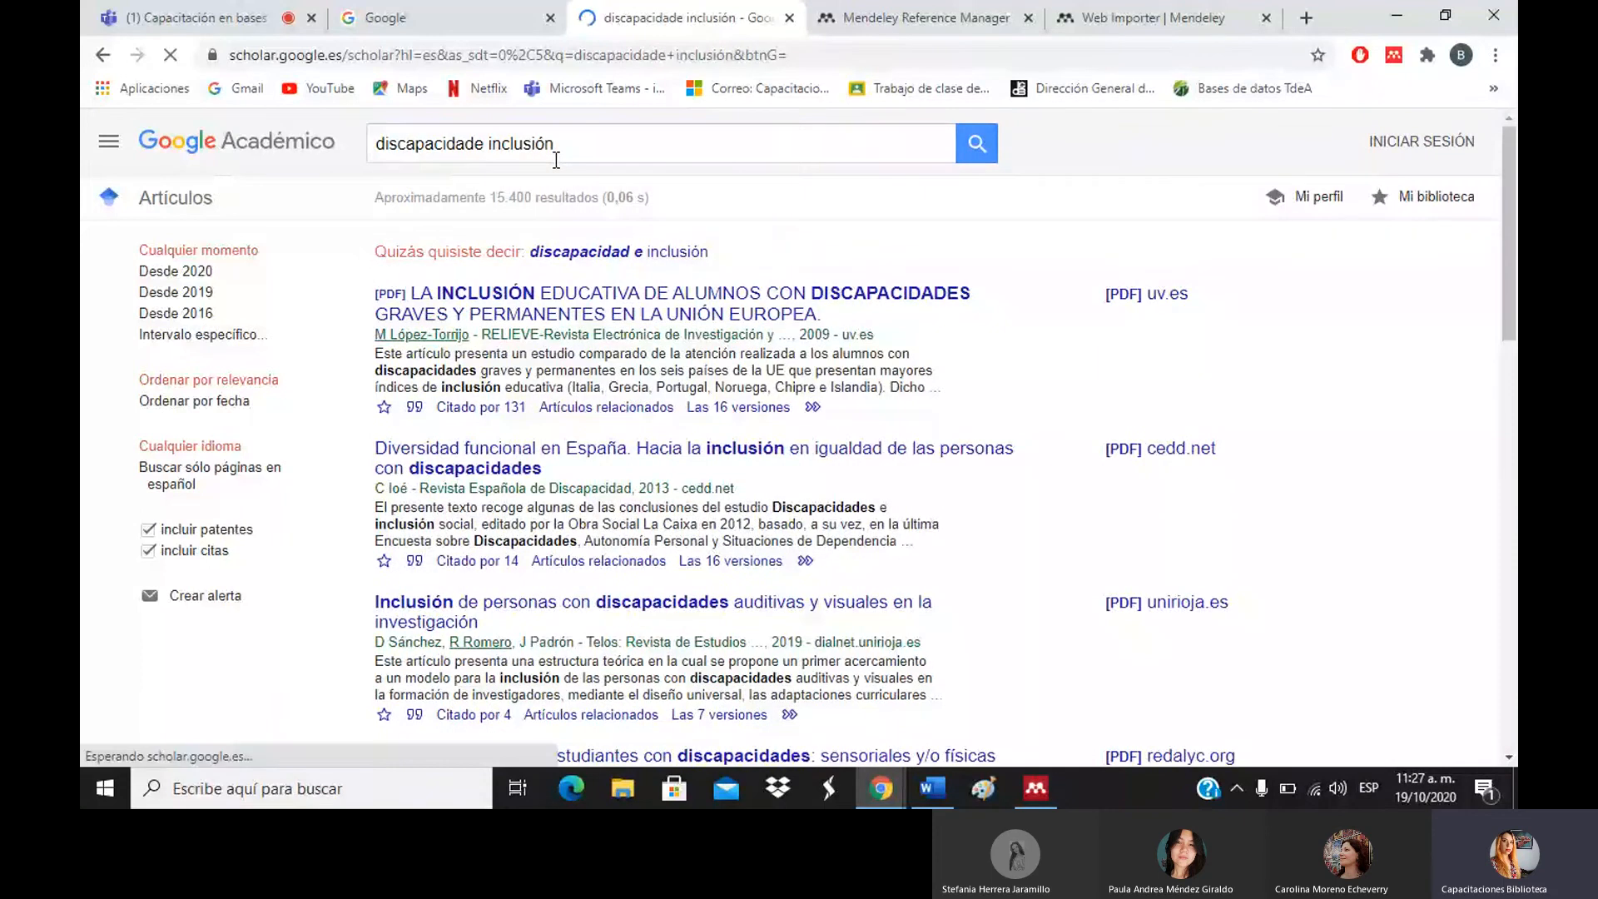
{"action": "left_click", "coordinate": [617, 253]}
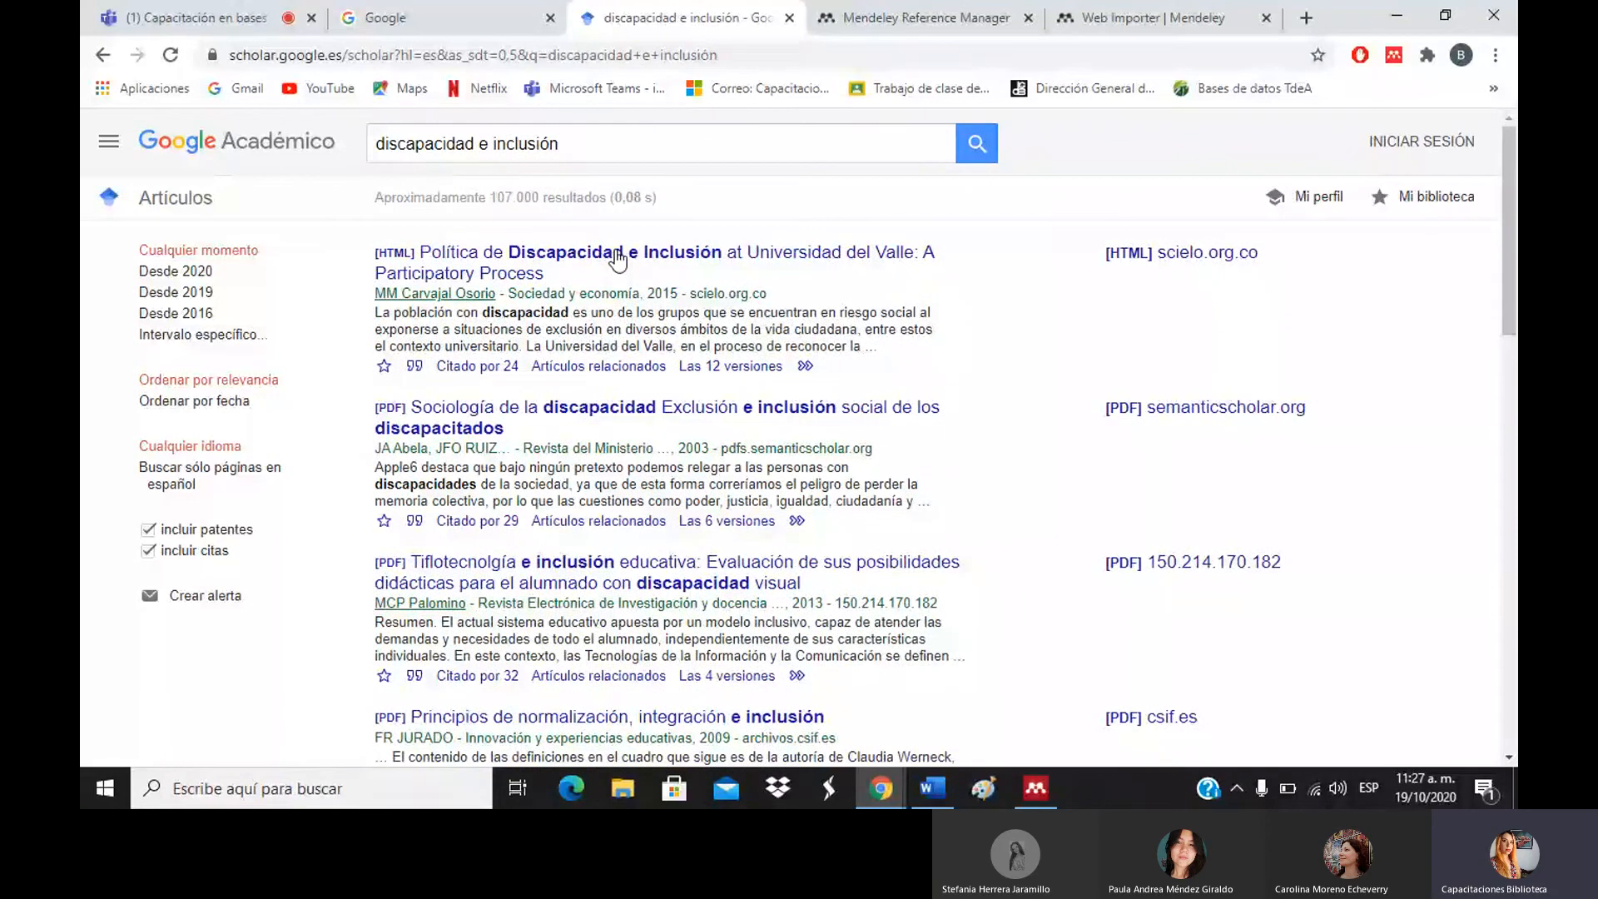
{"action": "left_click", "coordinate": [578, 585]}
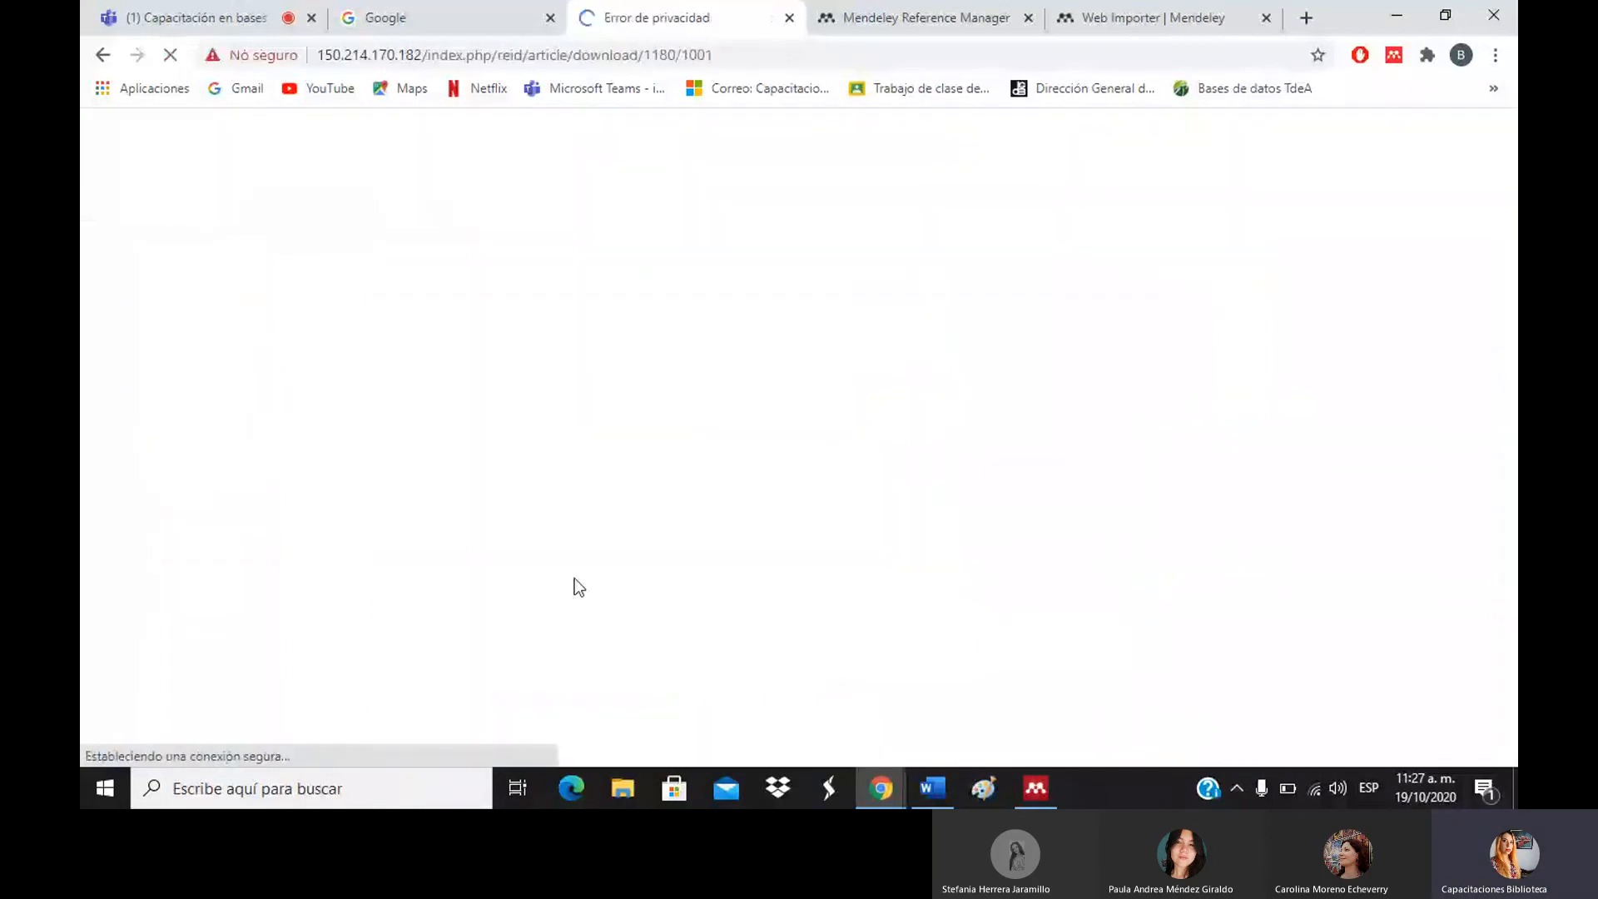
{"action": "left_click", "coordinate": [104, 55]}
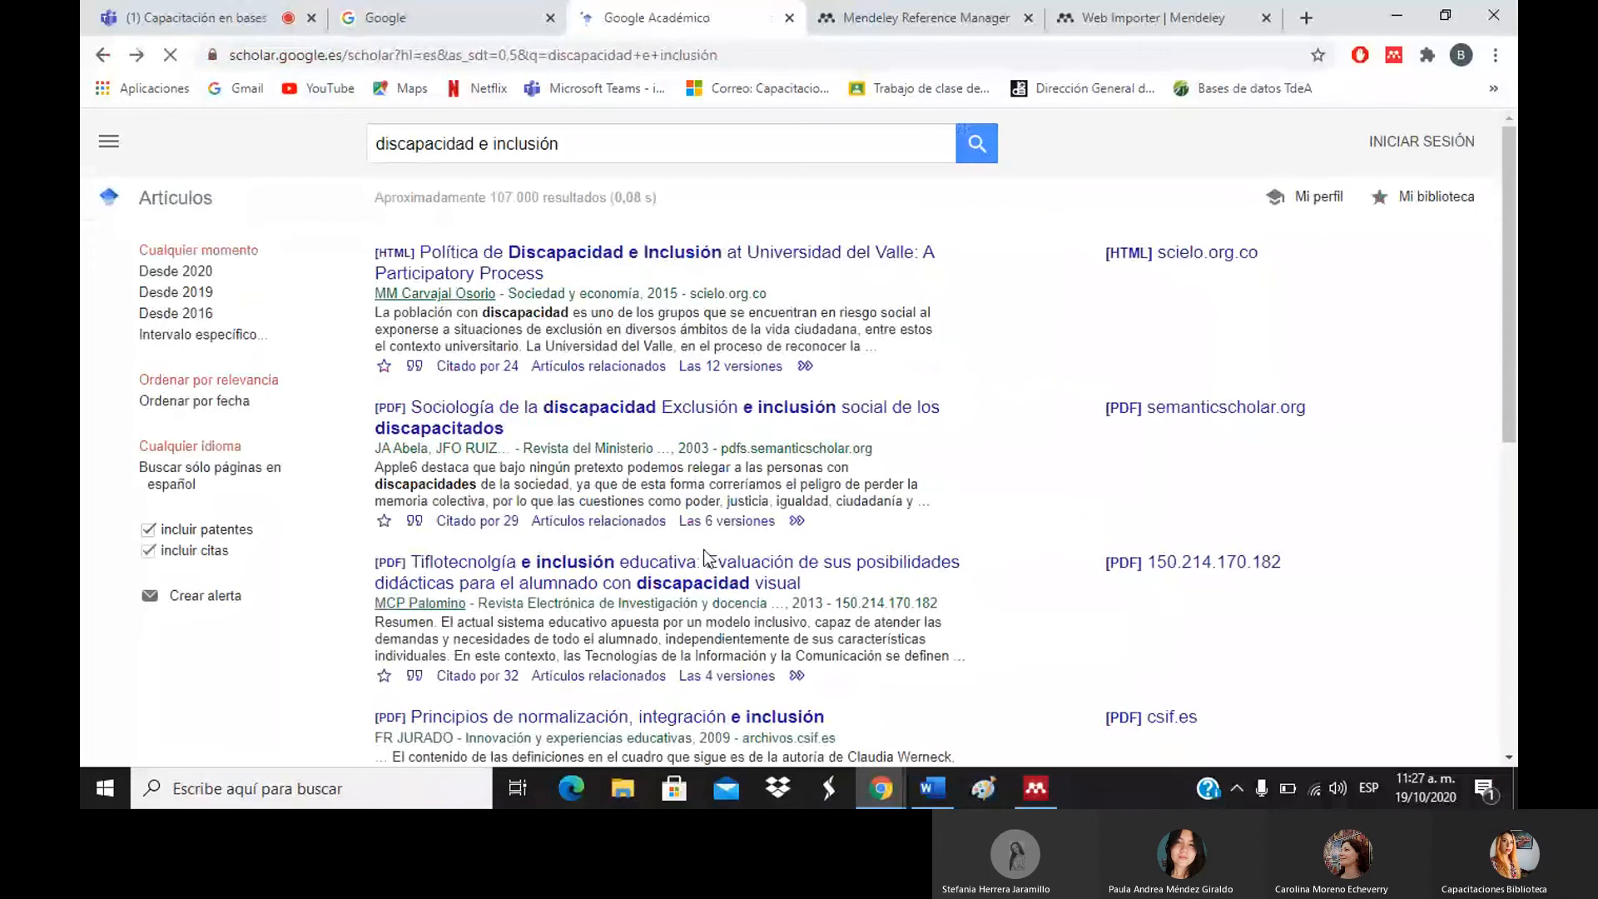
{"action": "left_click", "coordinate": [643, 406]}
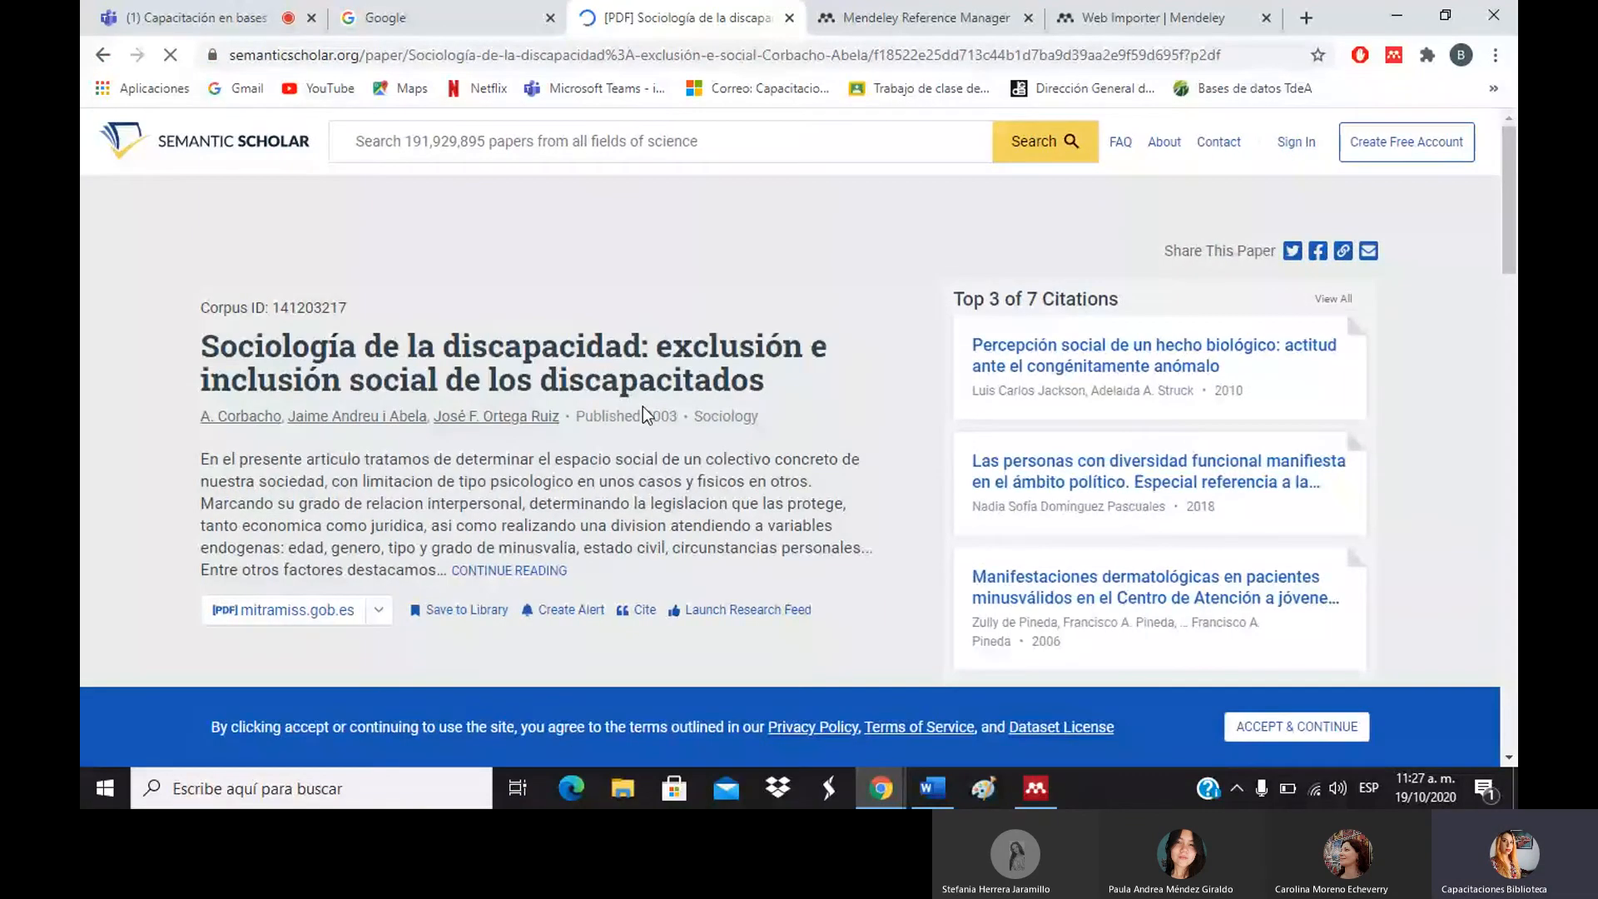
{"action": "left_click", "coordinate": [1514, 281]}
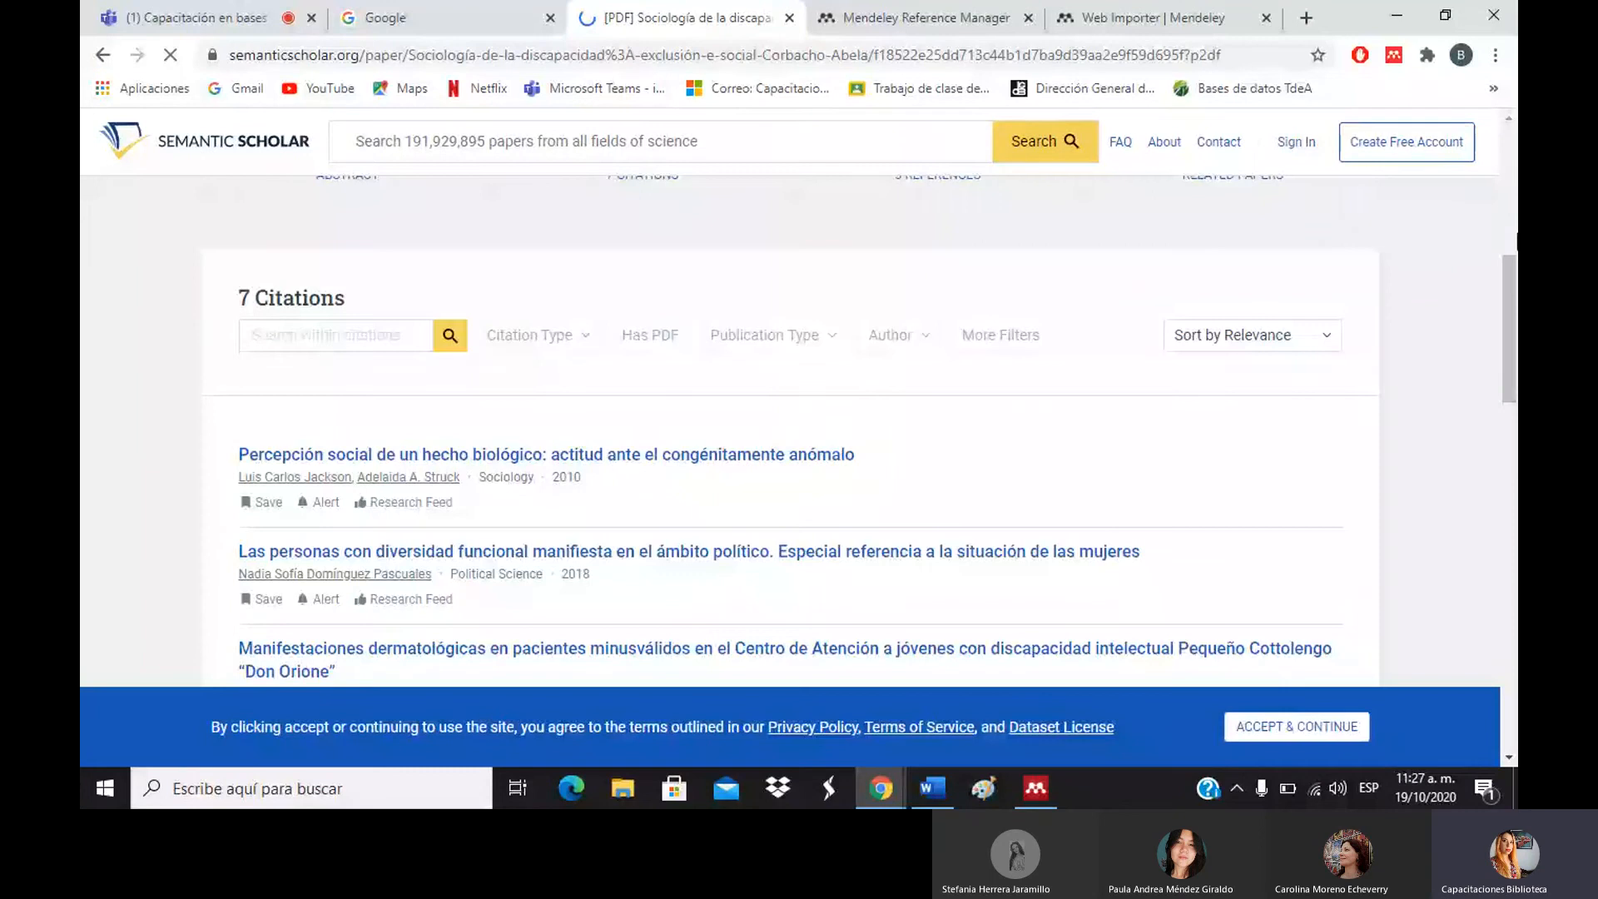
{"action": "left_click", "coordinate": [1515, 236]}
{"action": "left_click_drag", "start_coordinate": [1515, 241], "coordinate": [1515, 148]}
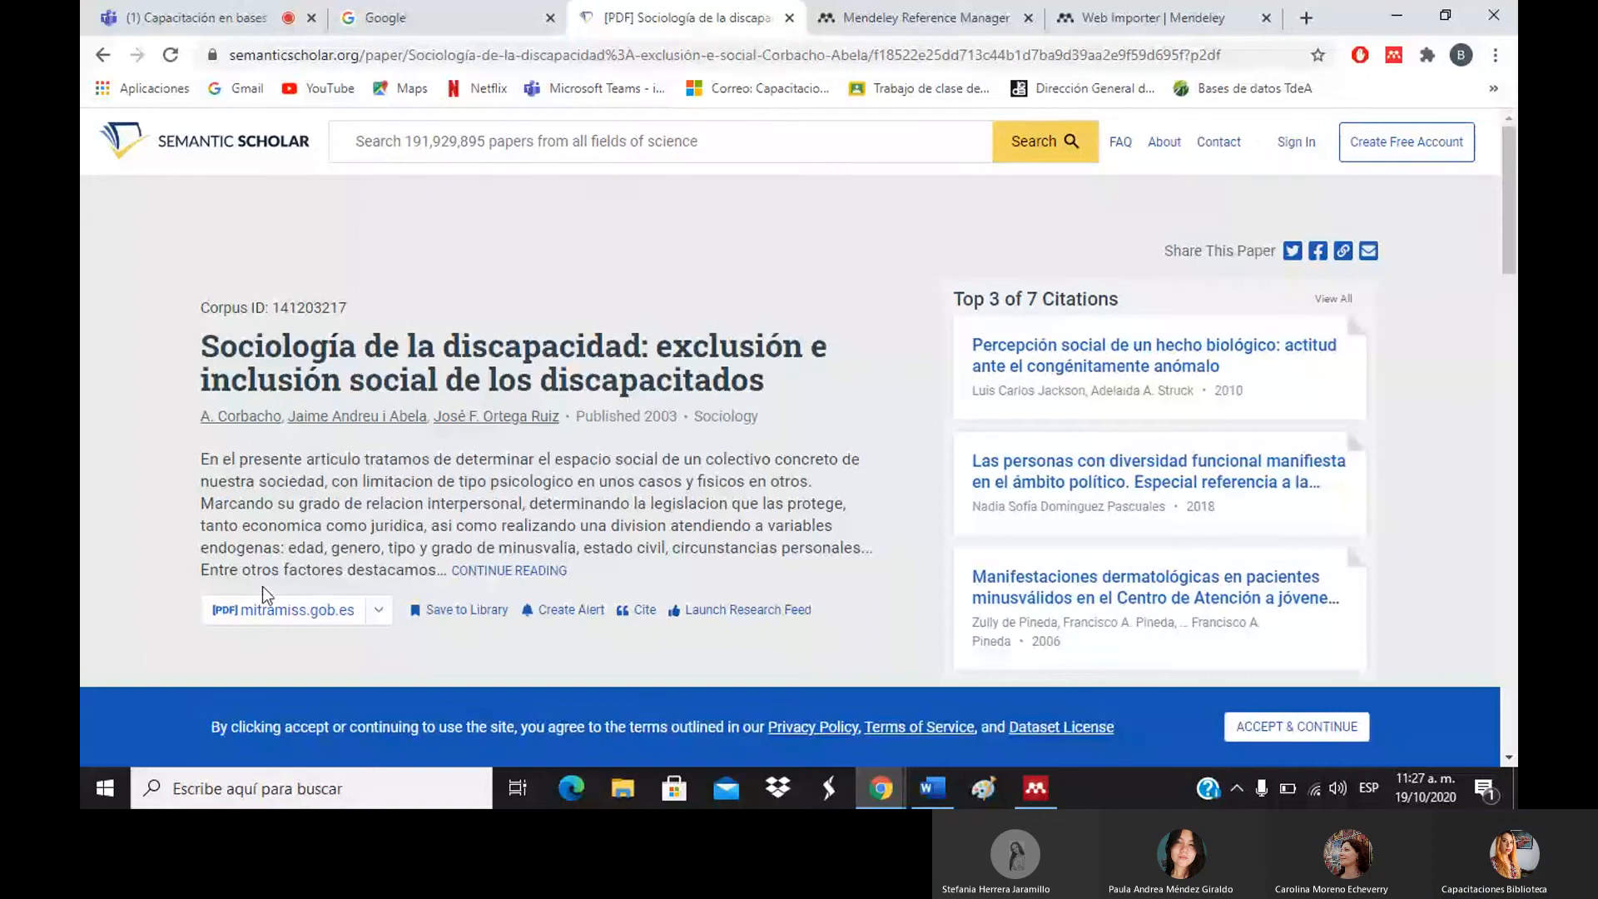
{"action": "left_click", "coordinate": [268, 609]}
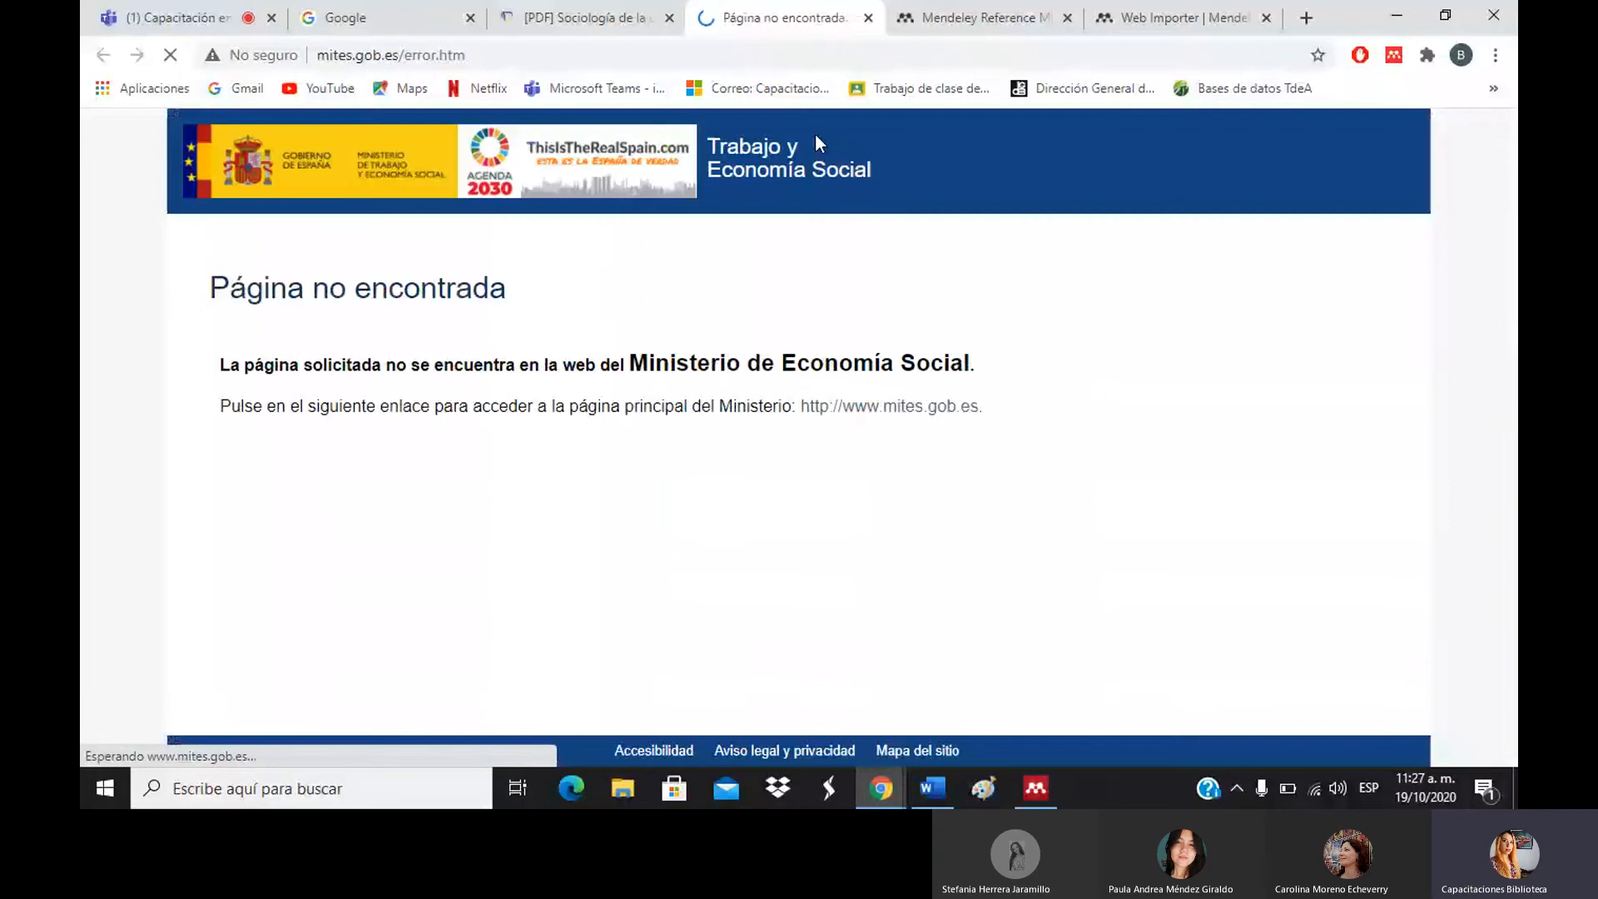
{"action": "left_click", "coordinate": [868, 17]}
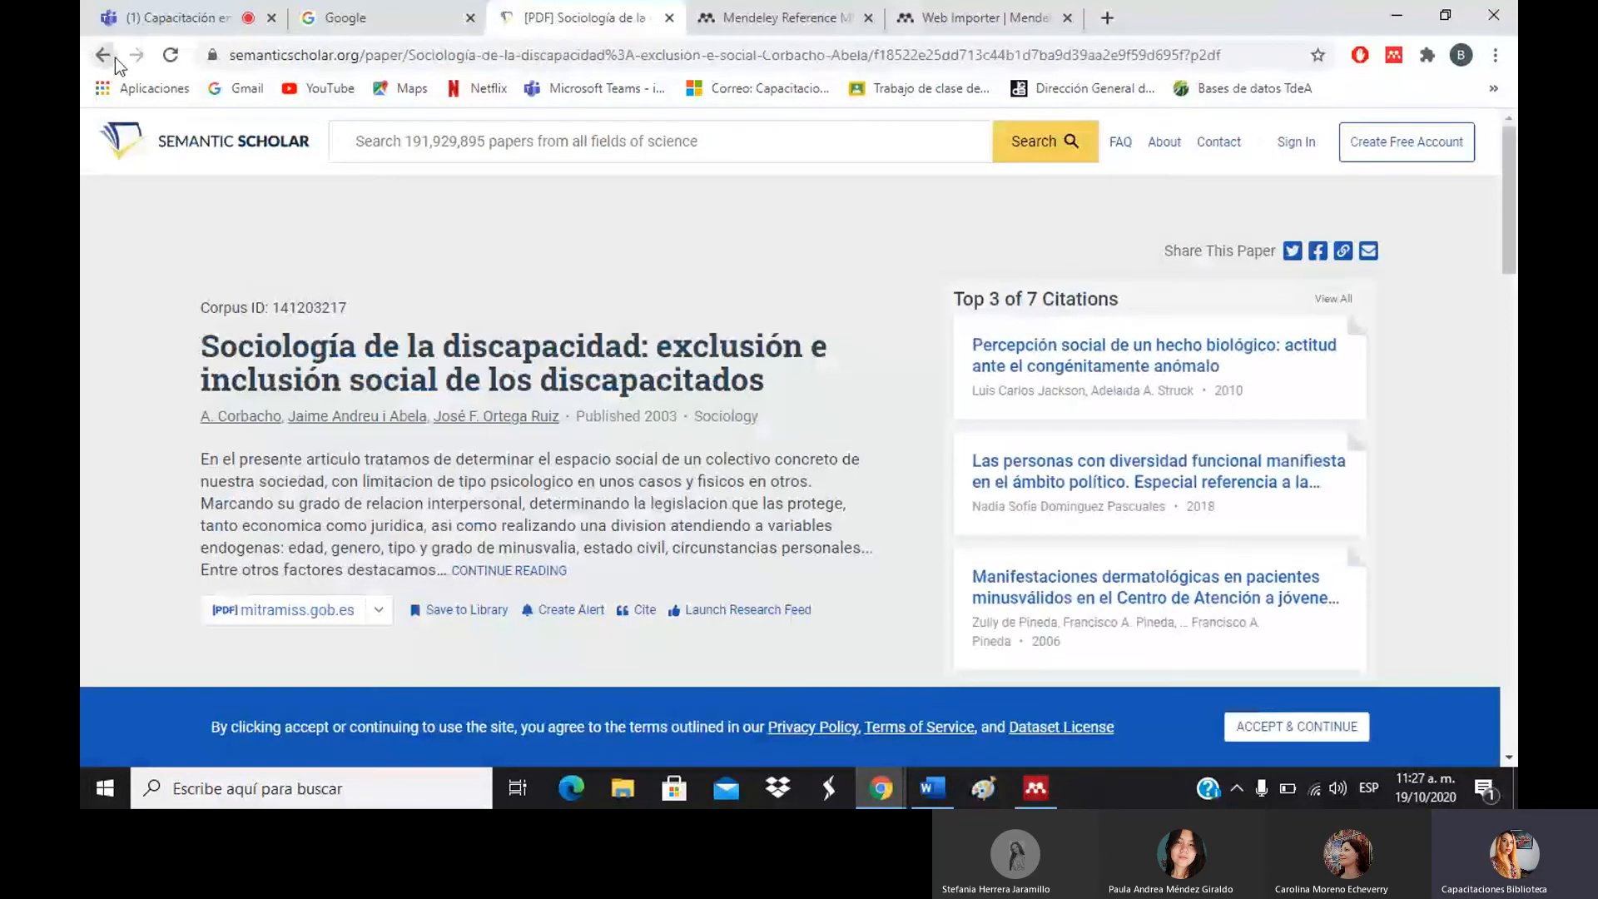
{"action": "left_click", "coordinate": [108, 56]}
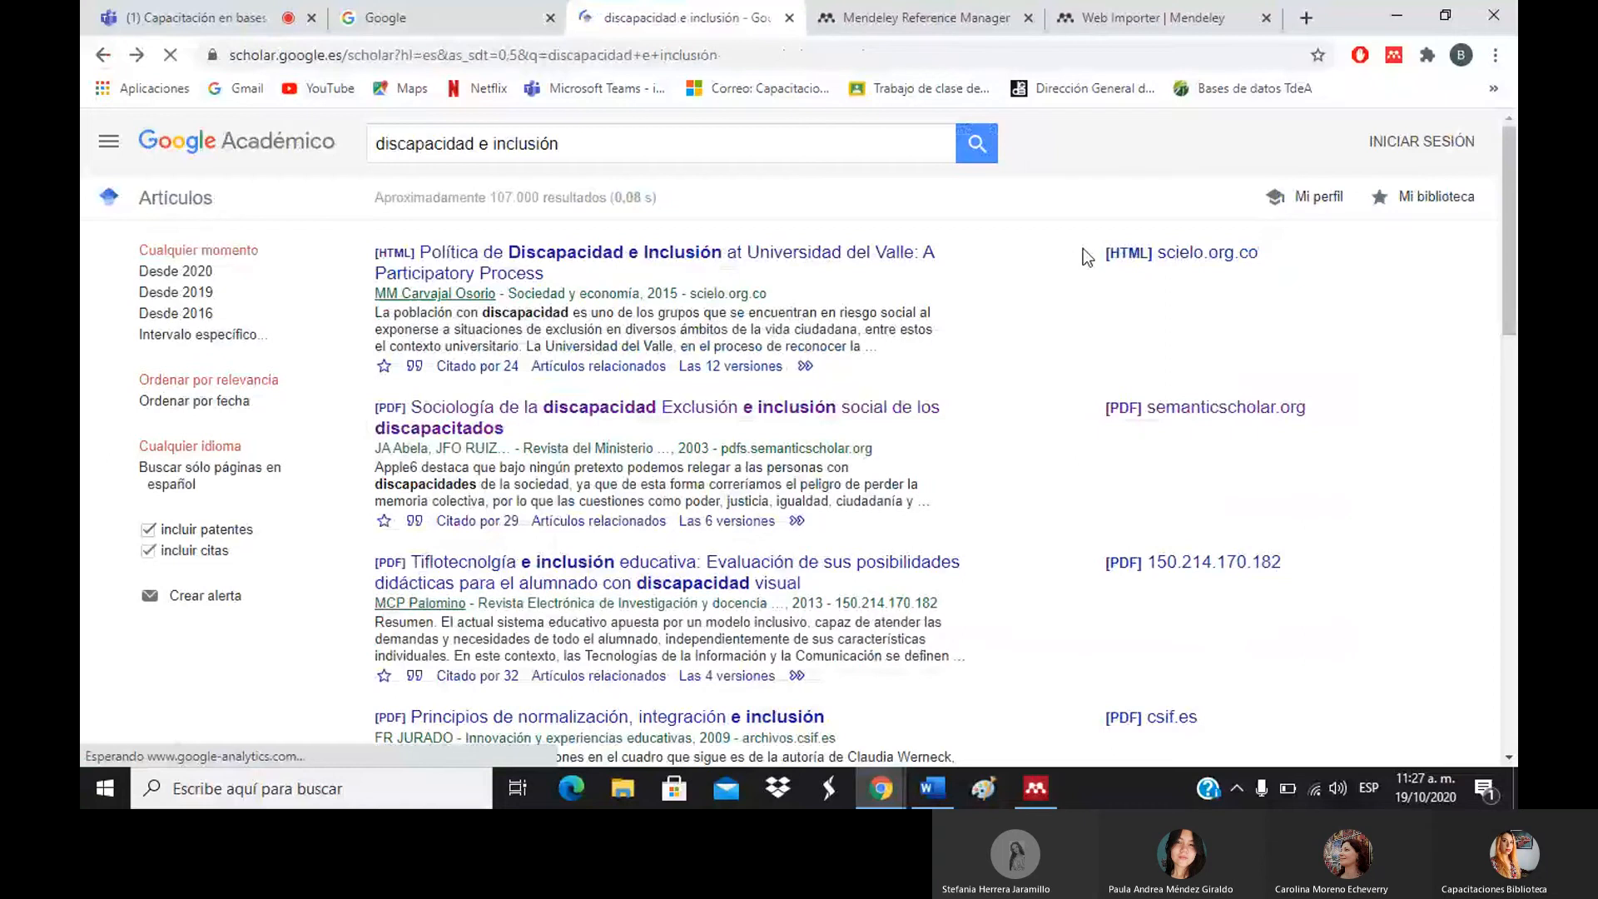
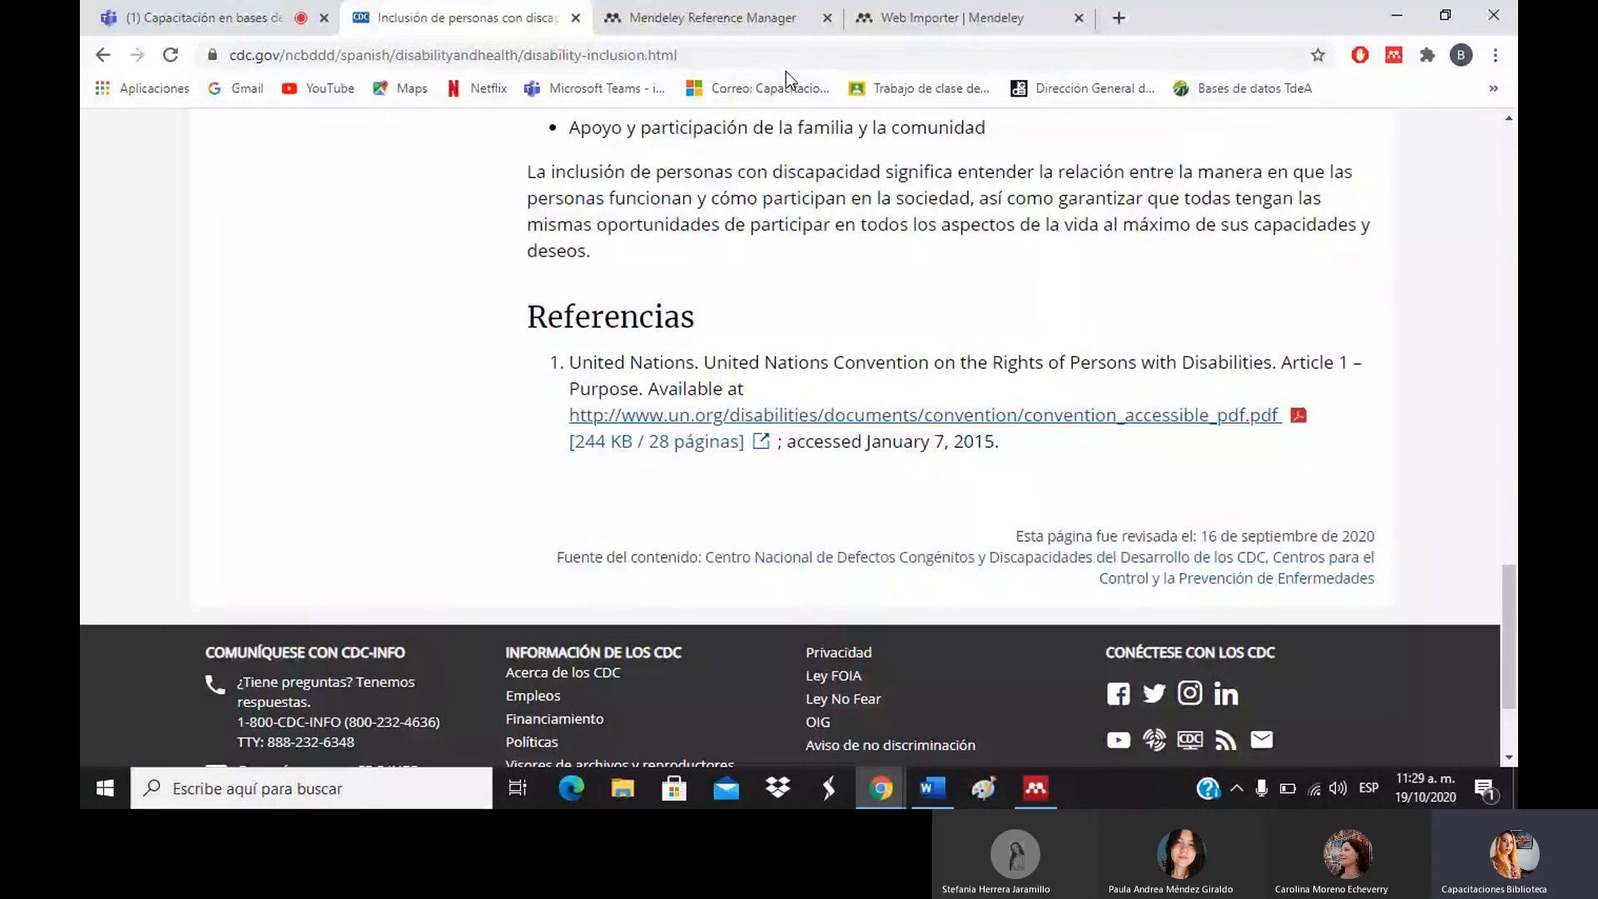
Scroll back to the top of the CDC 'Inclusión de personas con discapacidades' article.
{"action": "left_click_drag", "start_coordinate": [1508, 575], "coordinate": [1507, 143]}
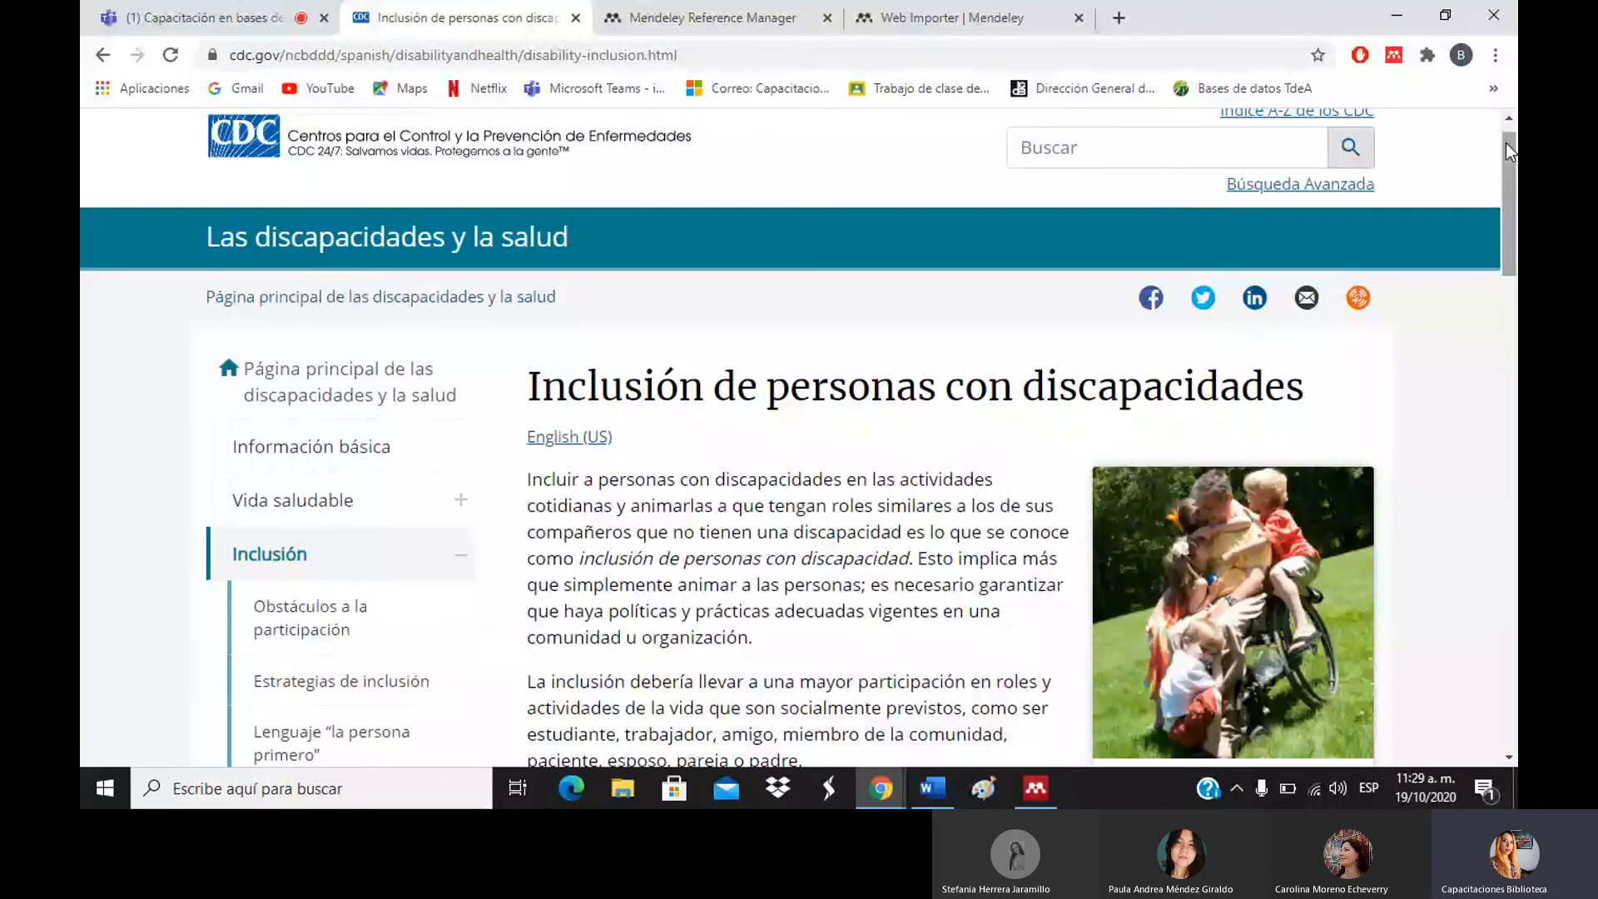
Import the CDC page reference with Web Importer into 'gestión del conocimiento' instead of 'ejemplo'.
{"action": "left_click", "coordinate": [1393, 56]}
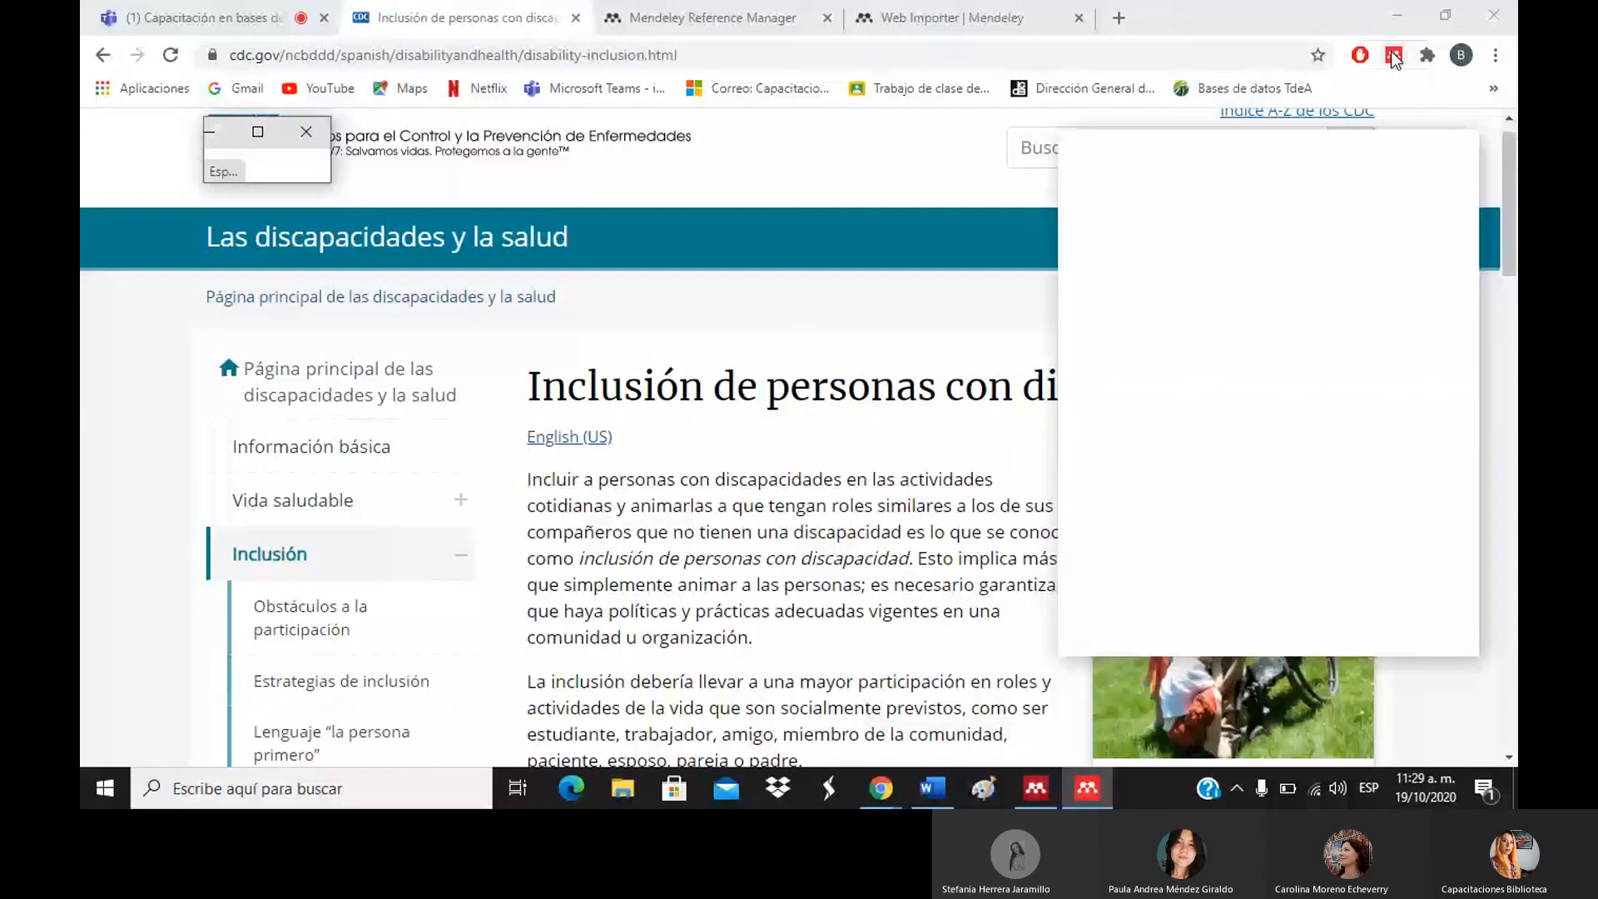
{"action": "left_click", "coordinate": [308, 130]}
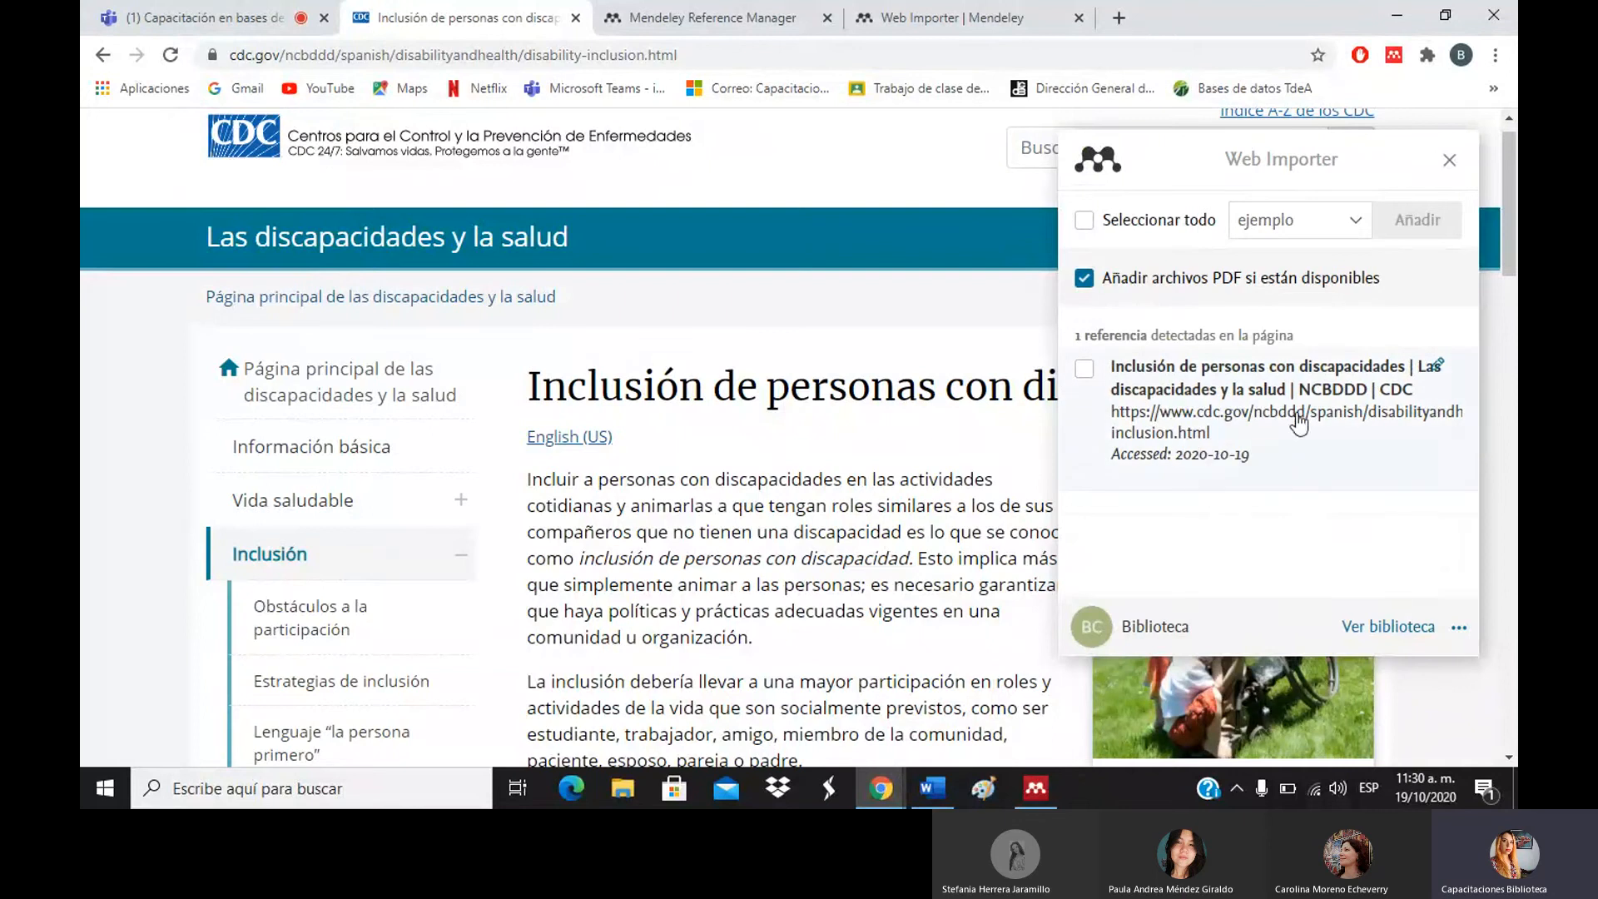
{"action": "left_click", "coordinate": [1082, 370]}
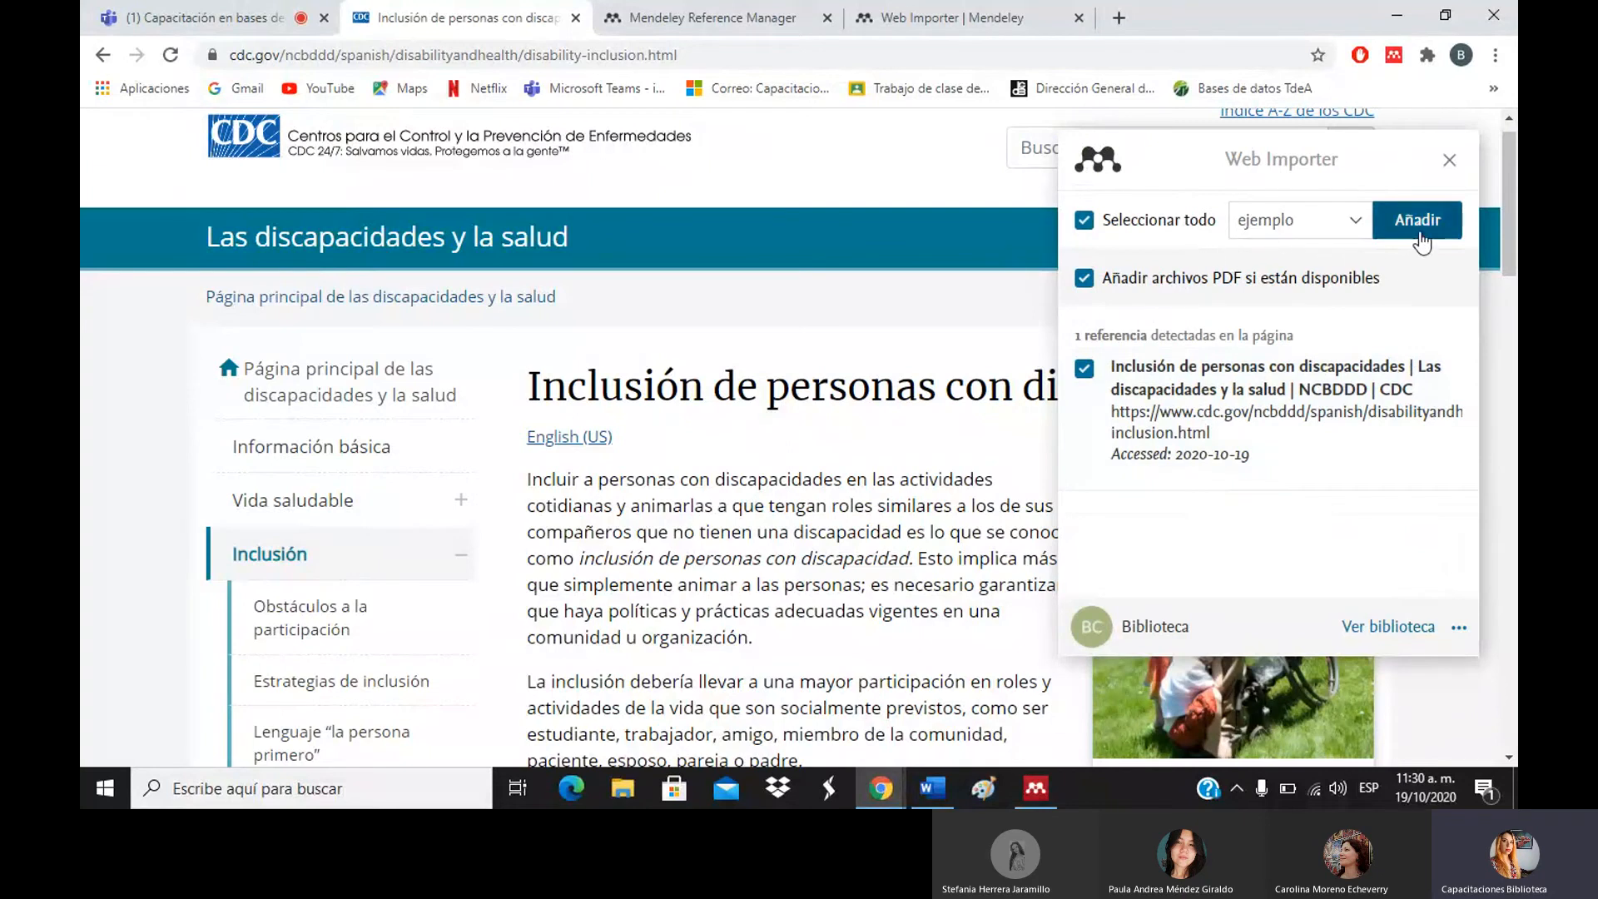
{"action": "left_click", "coordinate": [1345, 227]}
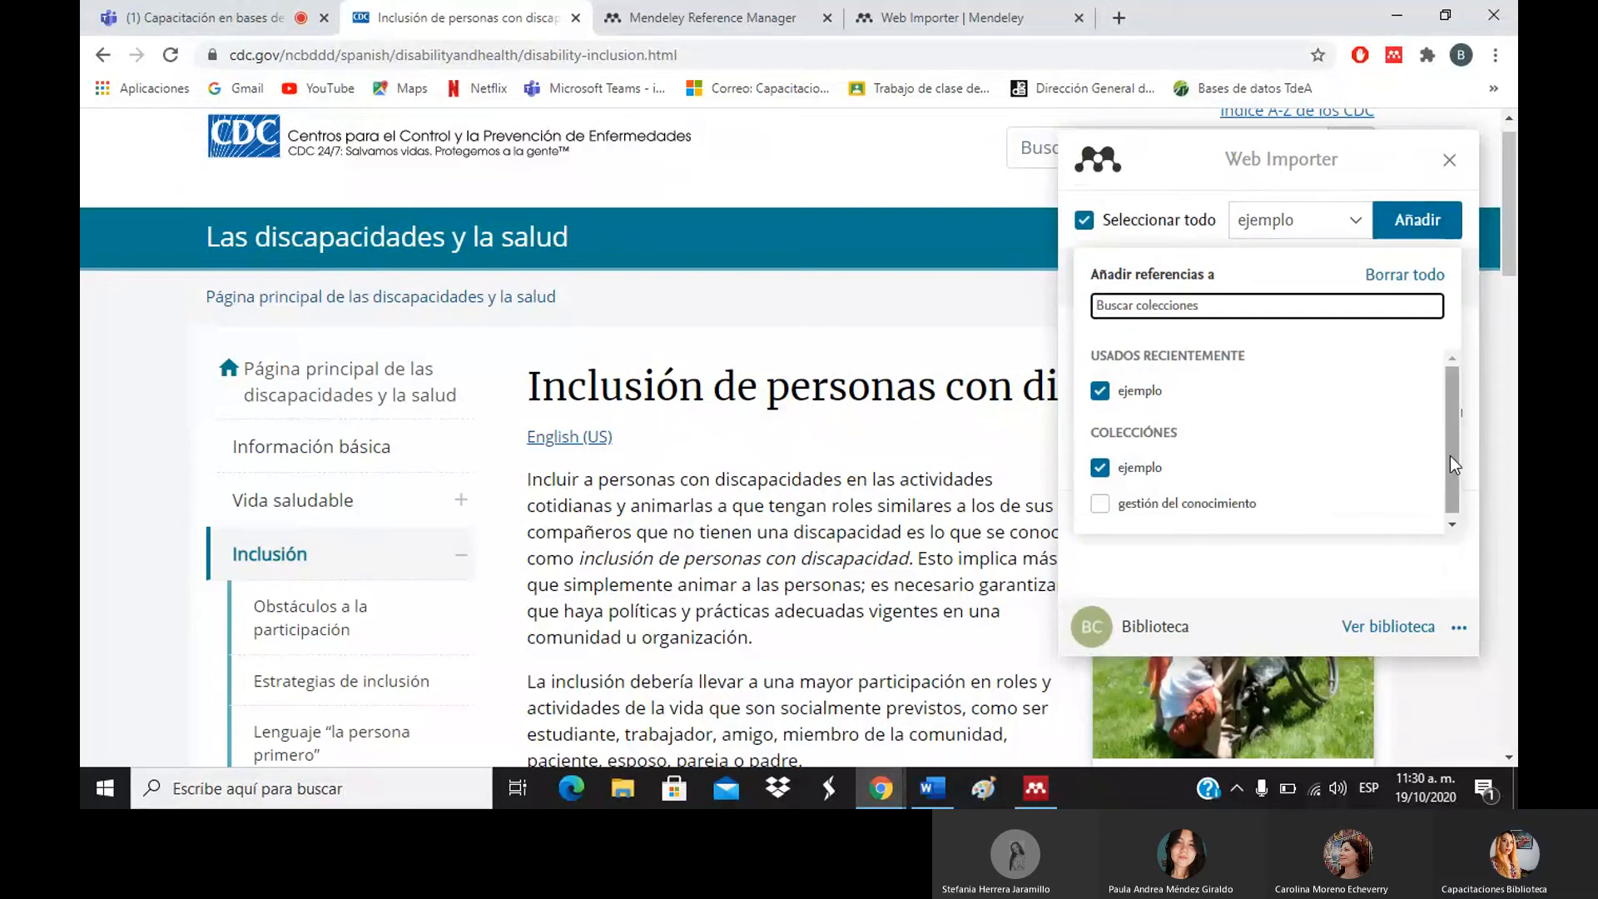
{"action": "left_click", "coordinate": [1098, 508]}
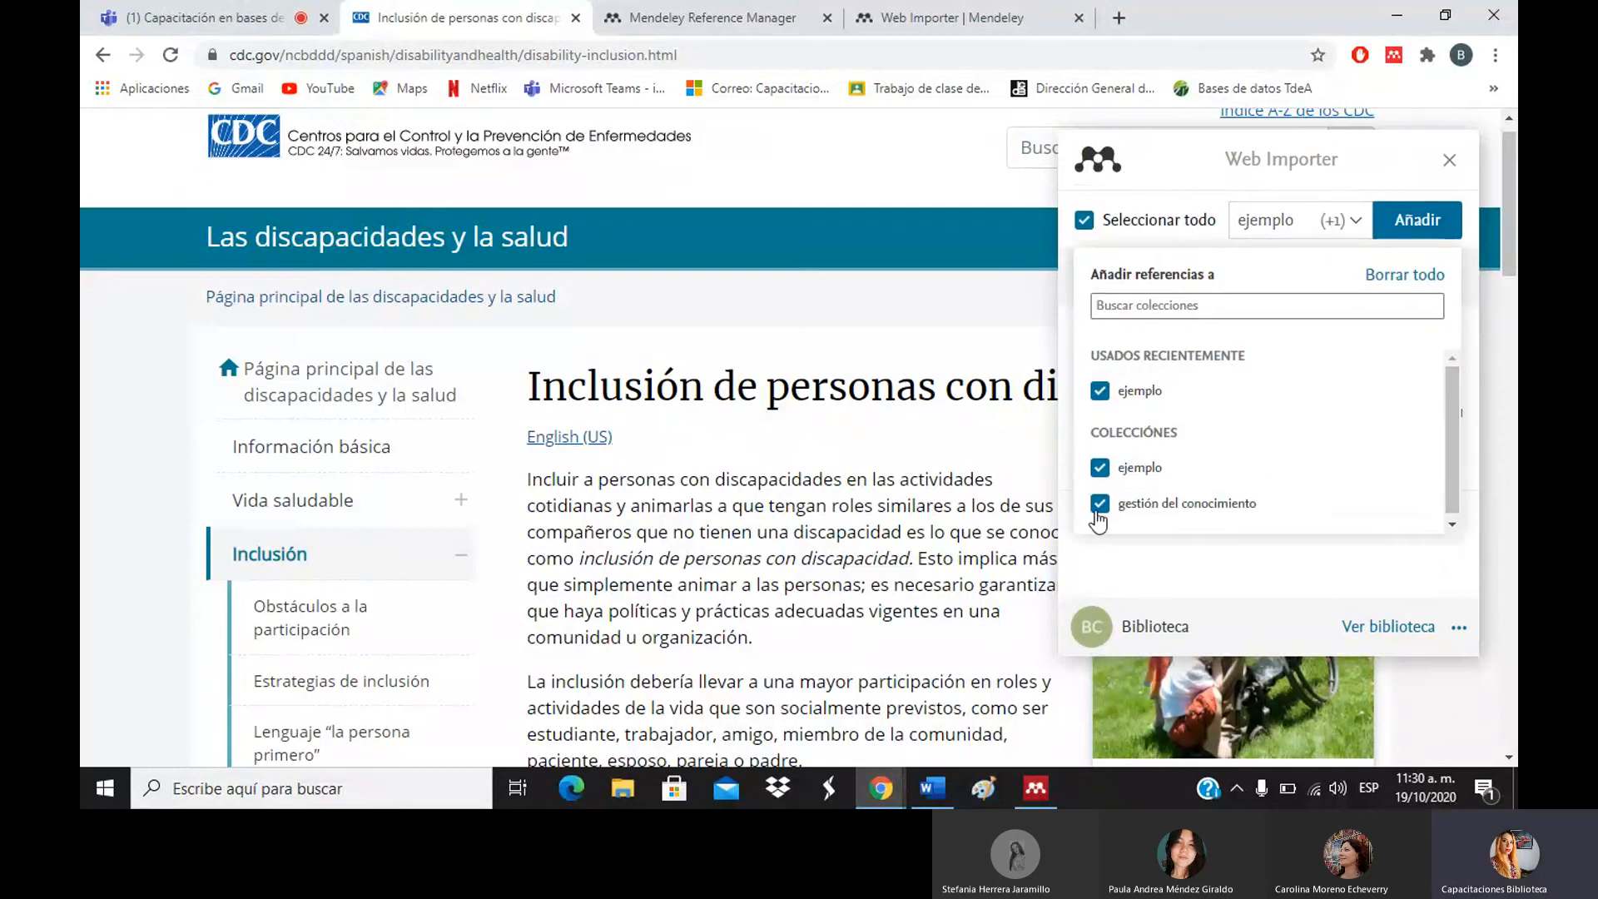
{"action": "left_click", "coordinate": [1099, 467]}
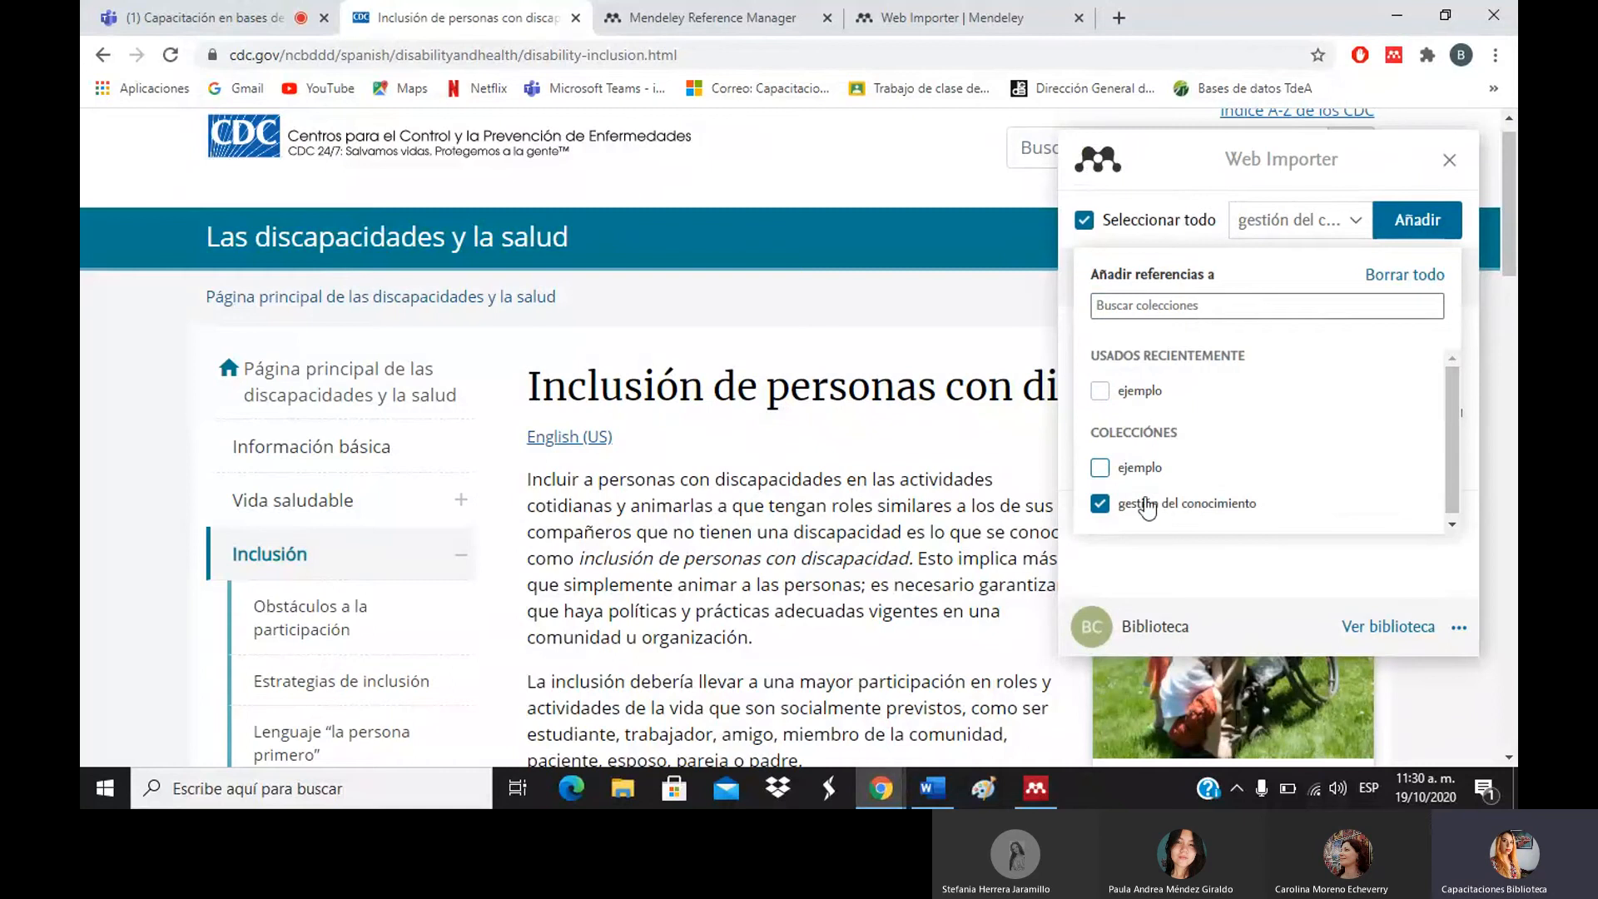
{"action": "left_click", "coordinate": [1430, 236]}
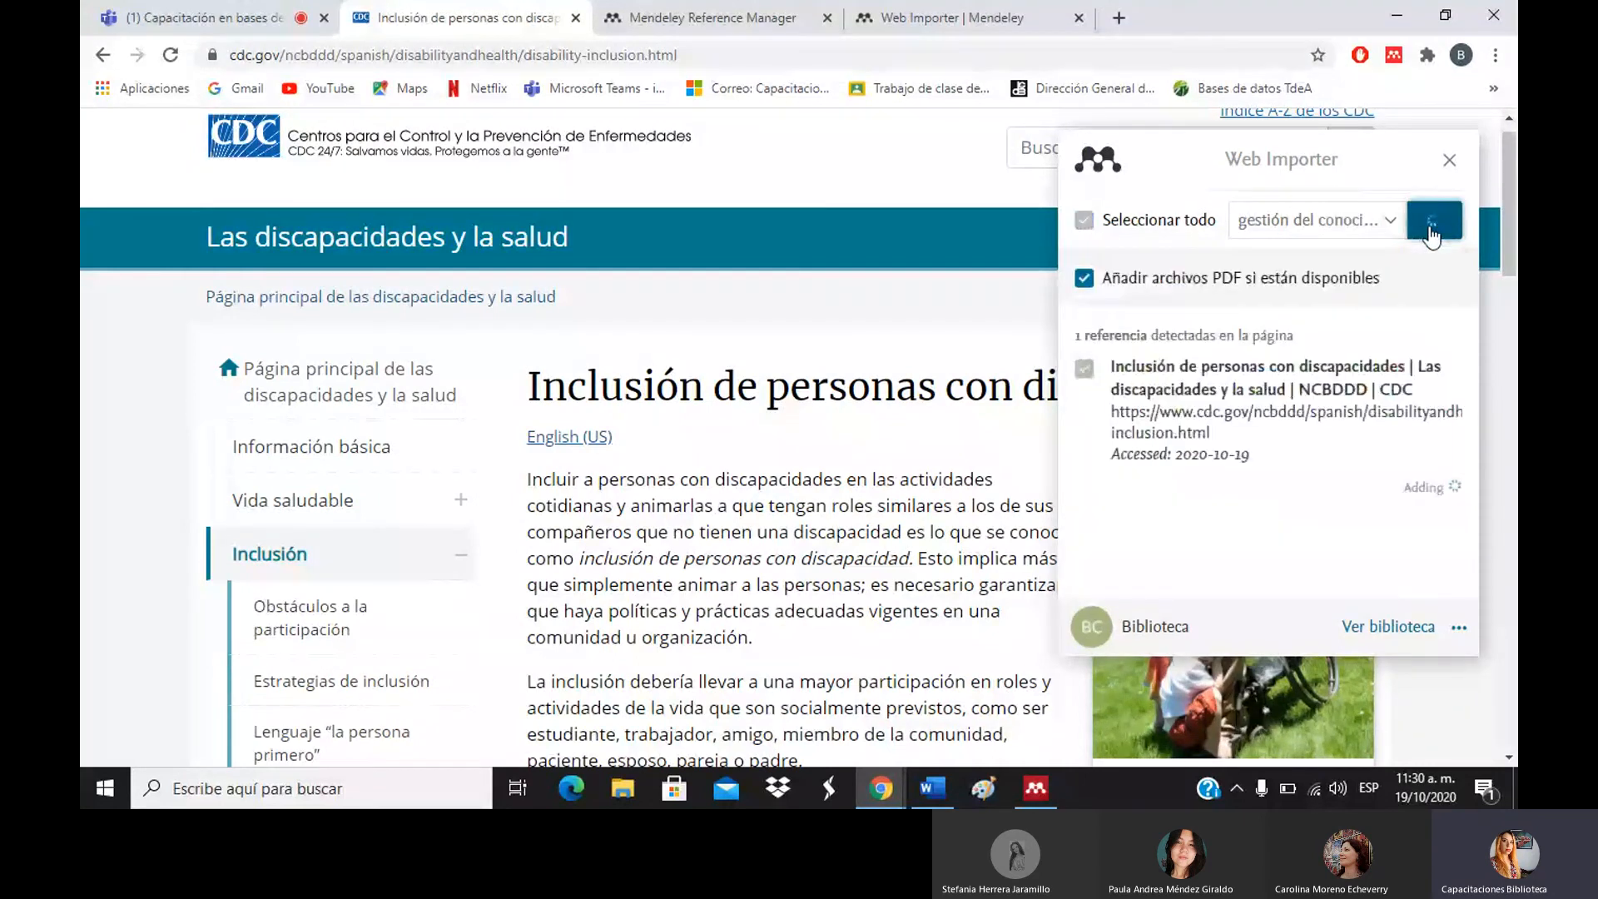
Go to the Google Académico site from the 'google academico' address-bar suggestion.
{"action": "left_click", "coordinate": [648, 9]}
{"action": "left_click", "coordinate": [537, 52]}
{"action": "type", "text": "goo"}
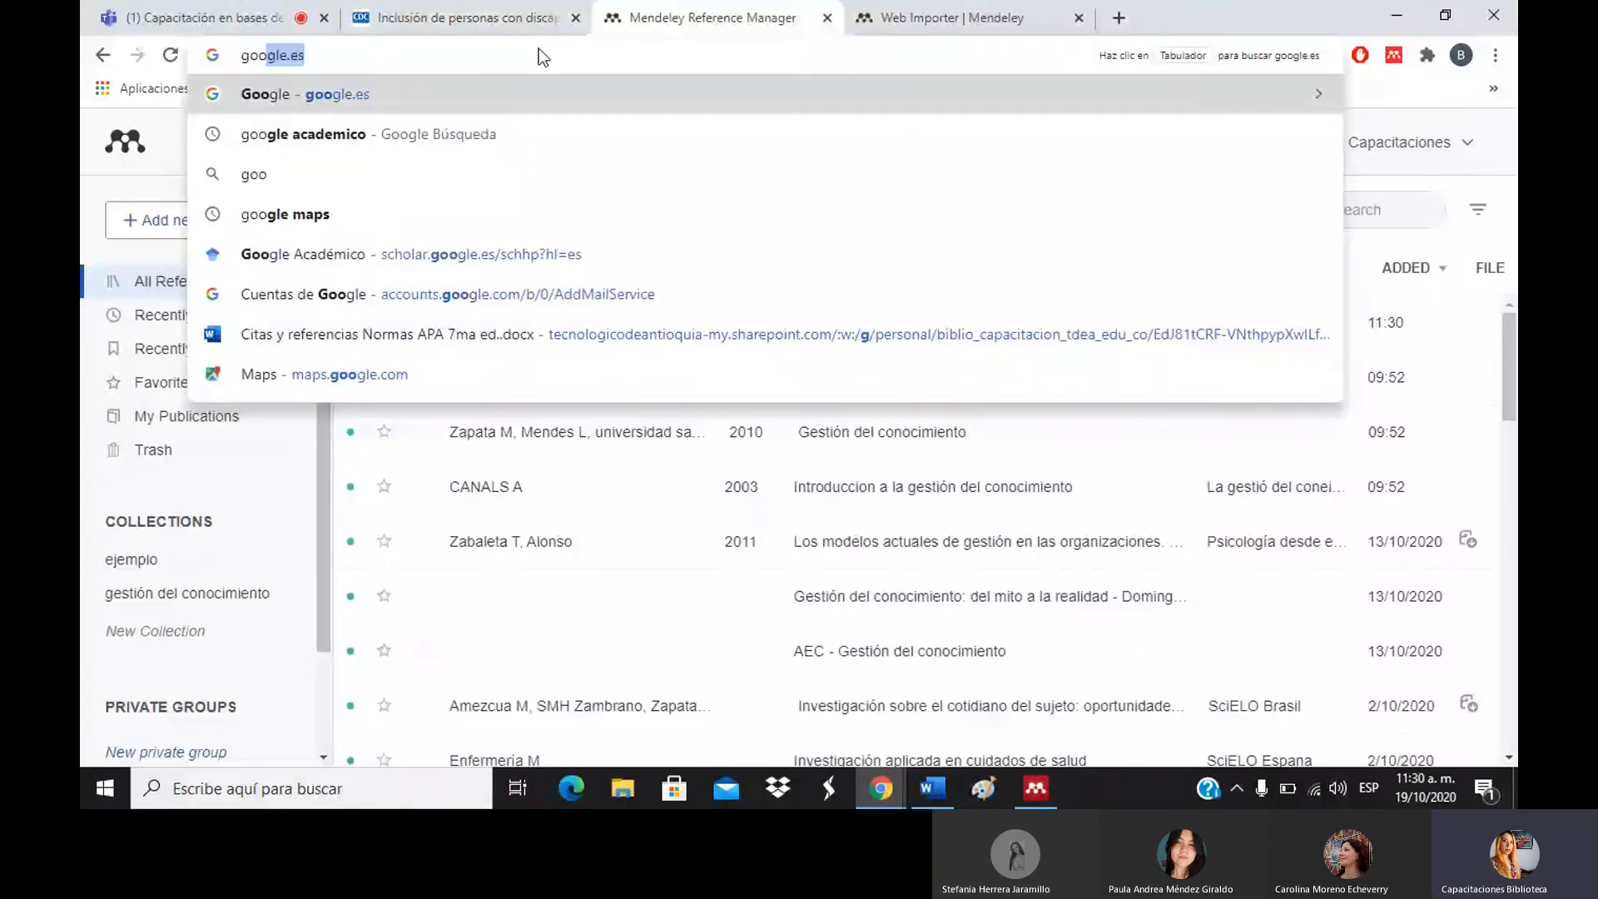
{"action": "left_click", "coordinate": [449, 132]}
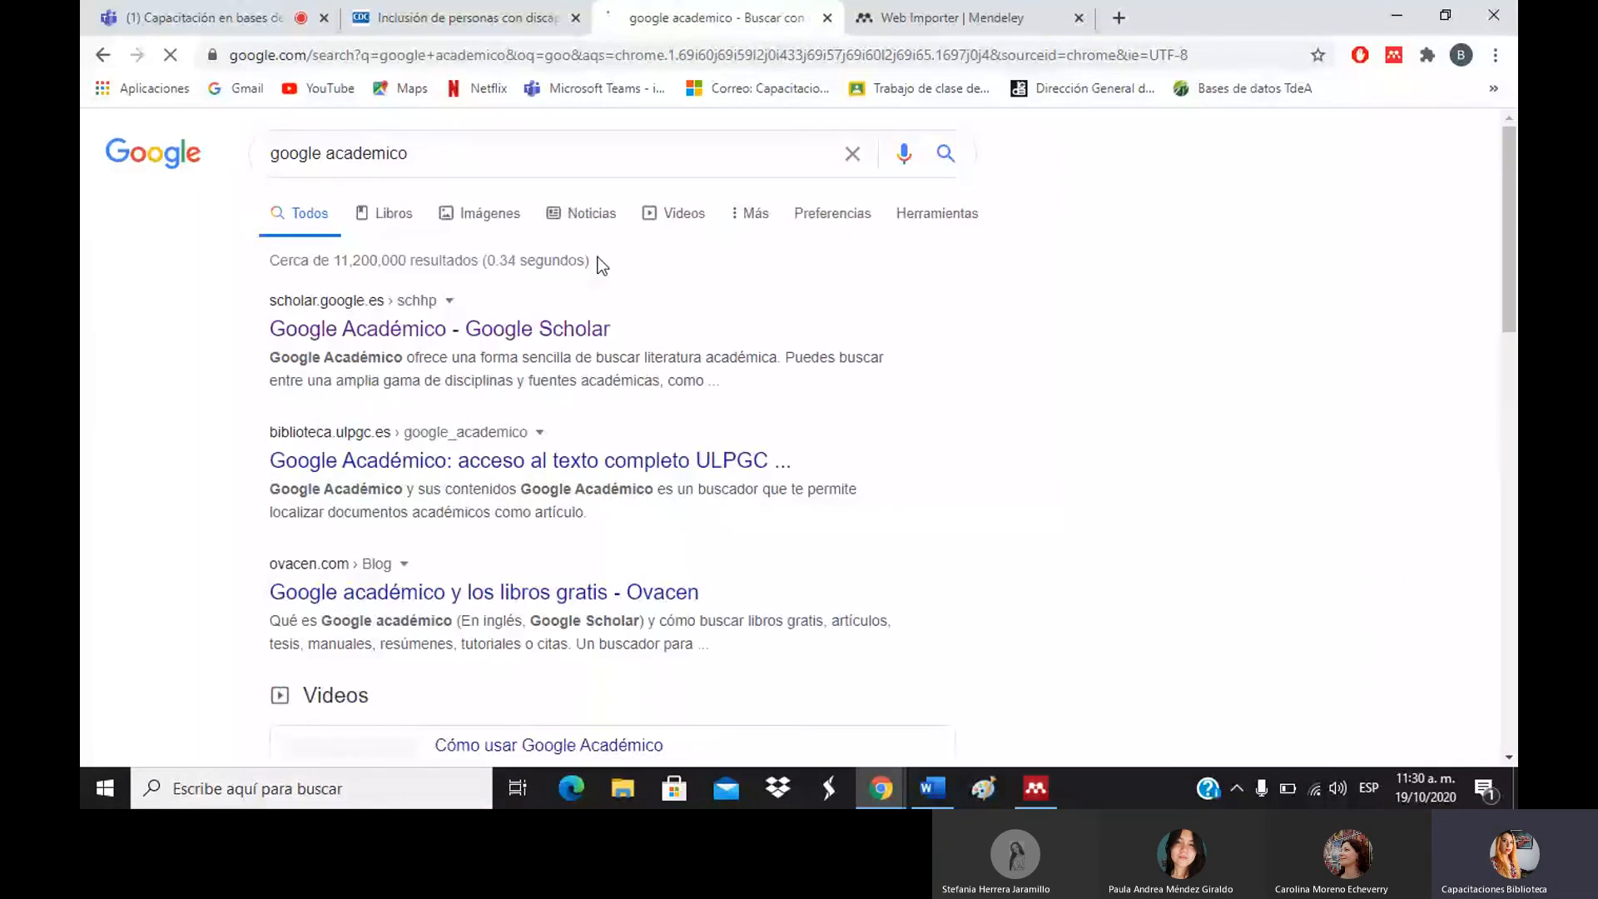
{"action": "left_click", "coordinate": [522, 333]}
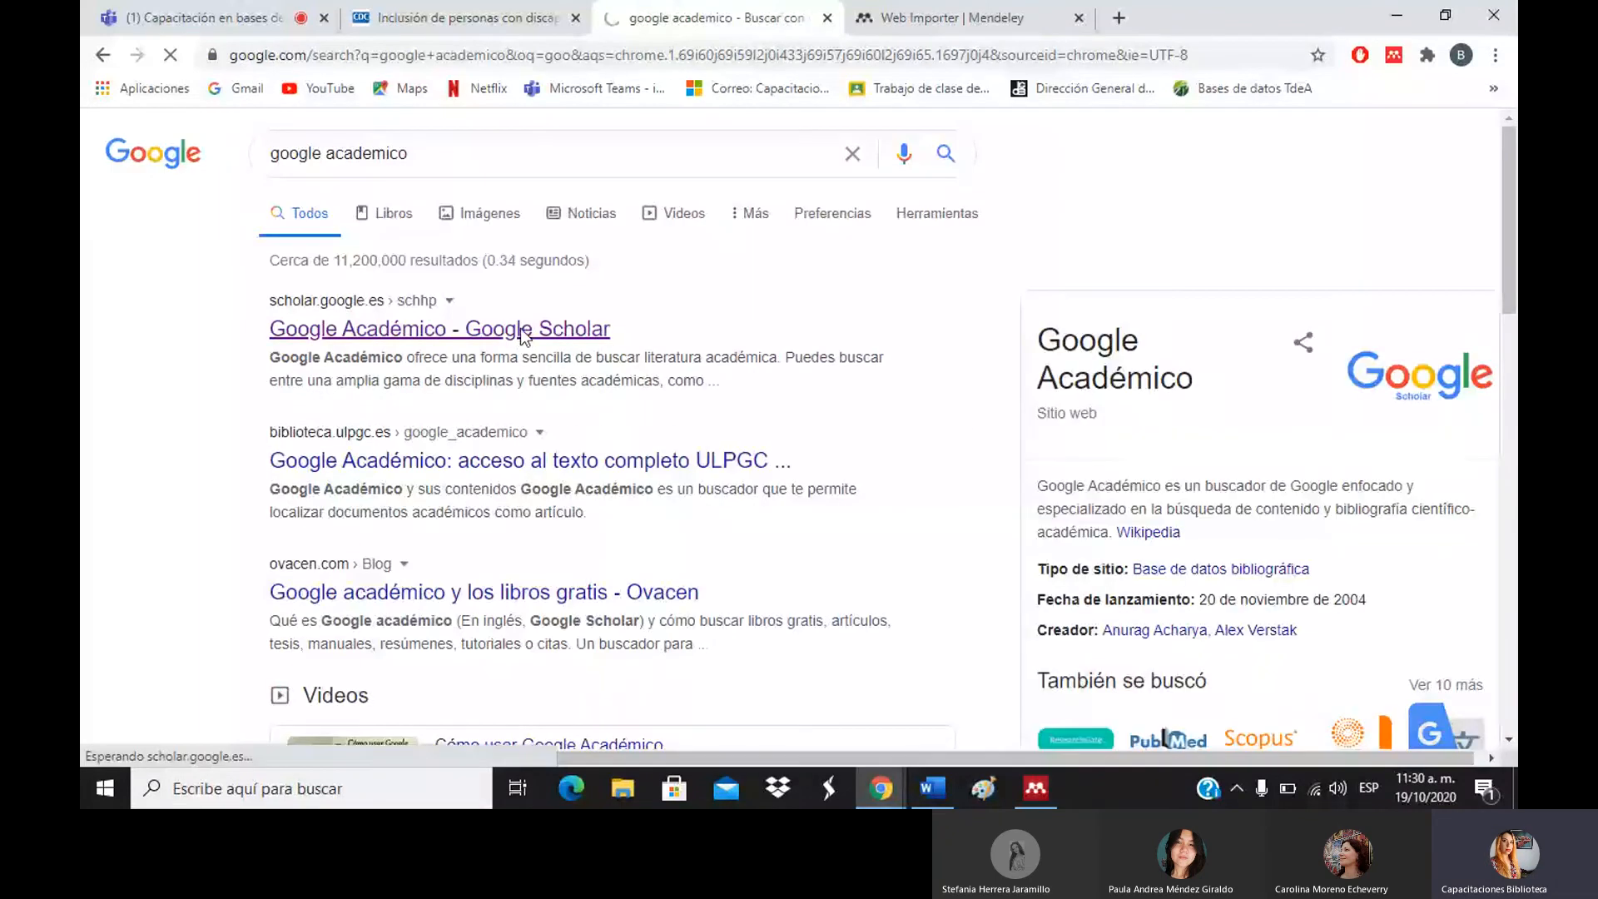
Search Scholar for 'discapacidad e inclusión' and open the redalyc 'Discapacidad e integración educativa' PDF.
{"action": "type", "text": "dis"}
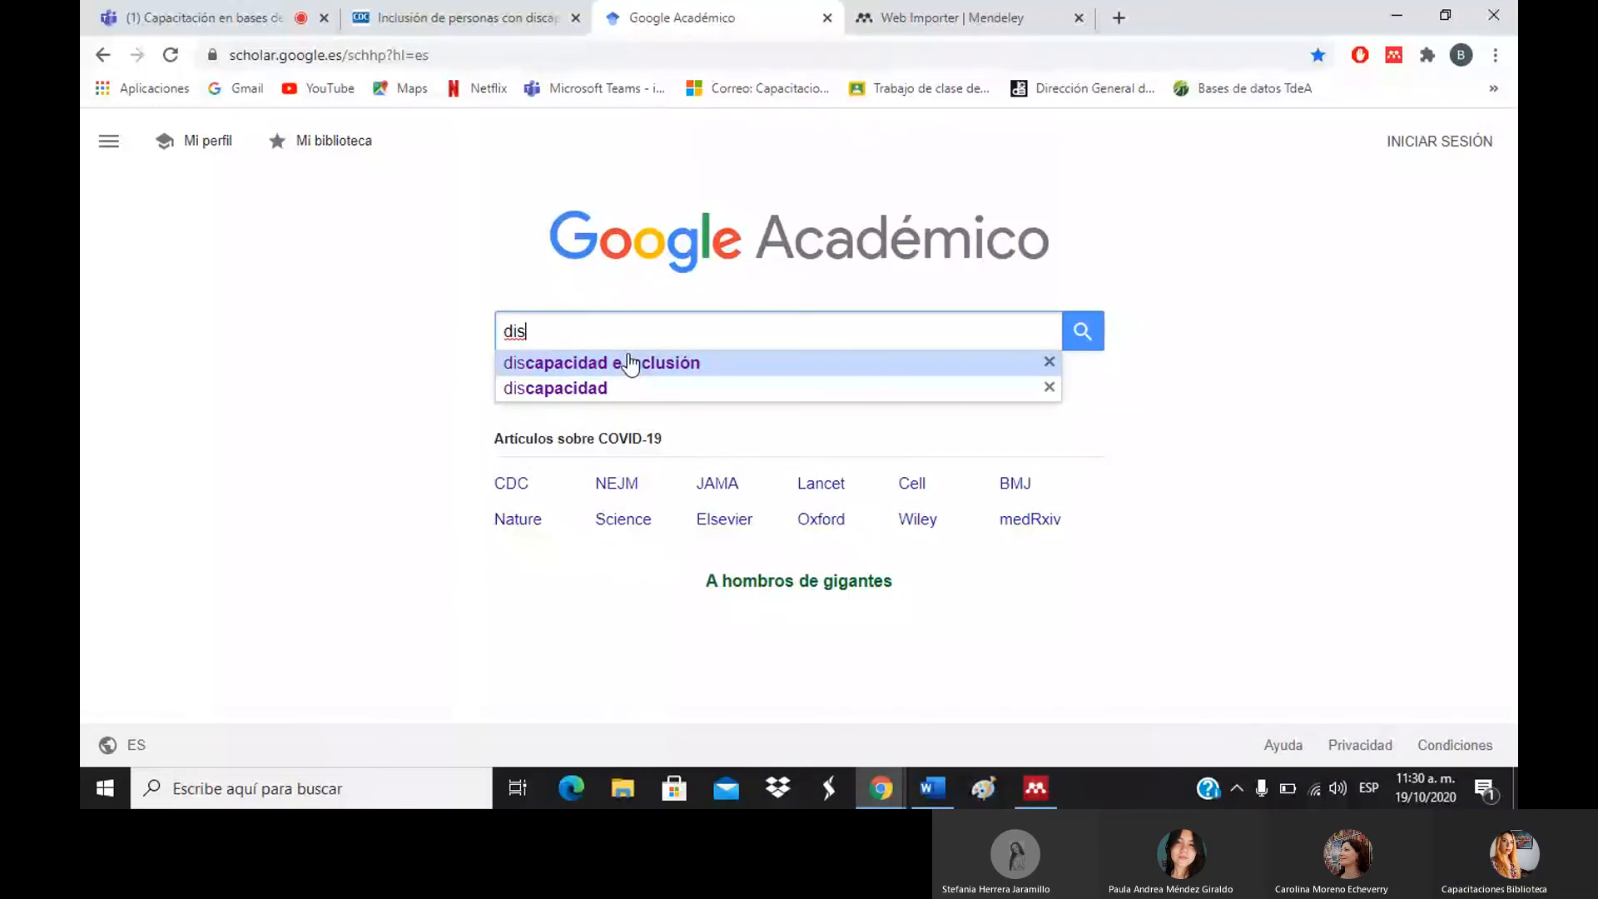
{"action": "left_click", "coordinate": [630, 364]}
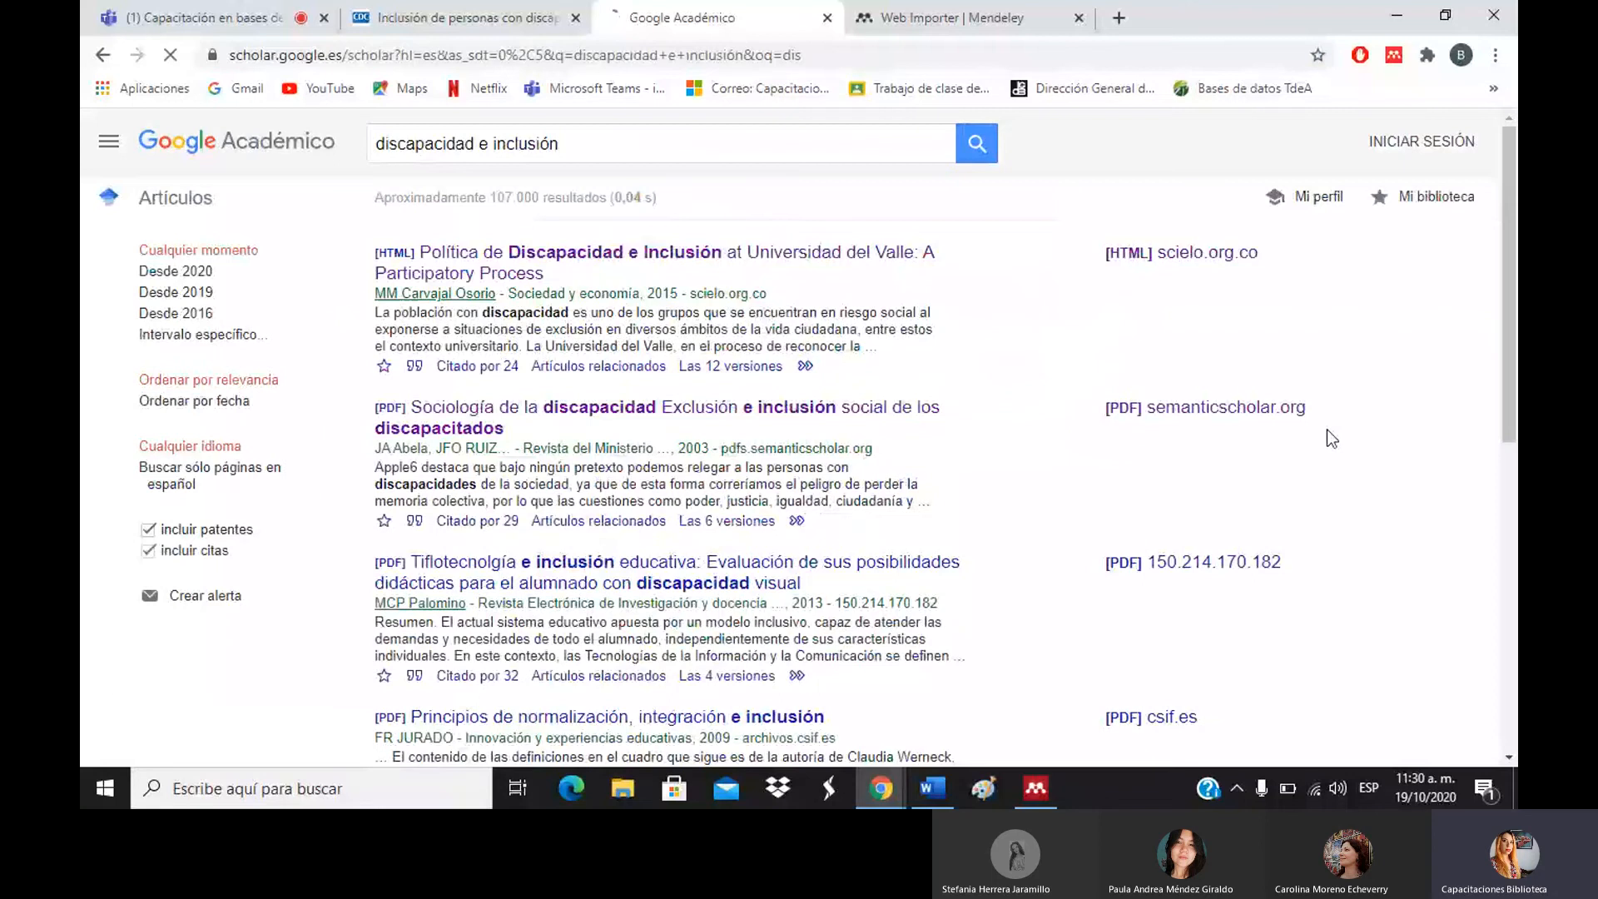
{"action": "scroll", "coordinate": [1111, 438], "scroll_direction": "down", "scroll_amount": 5}
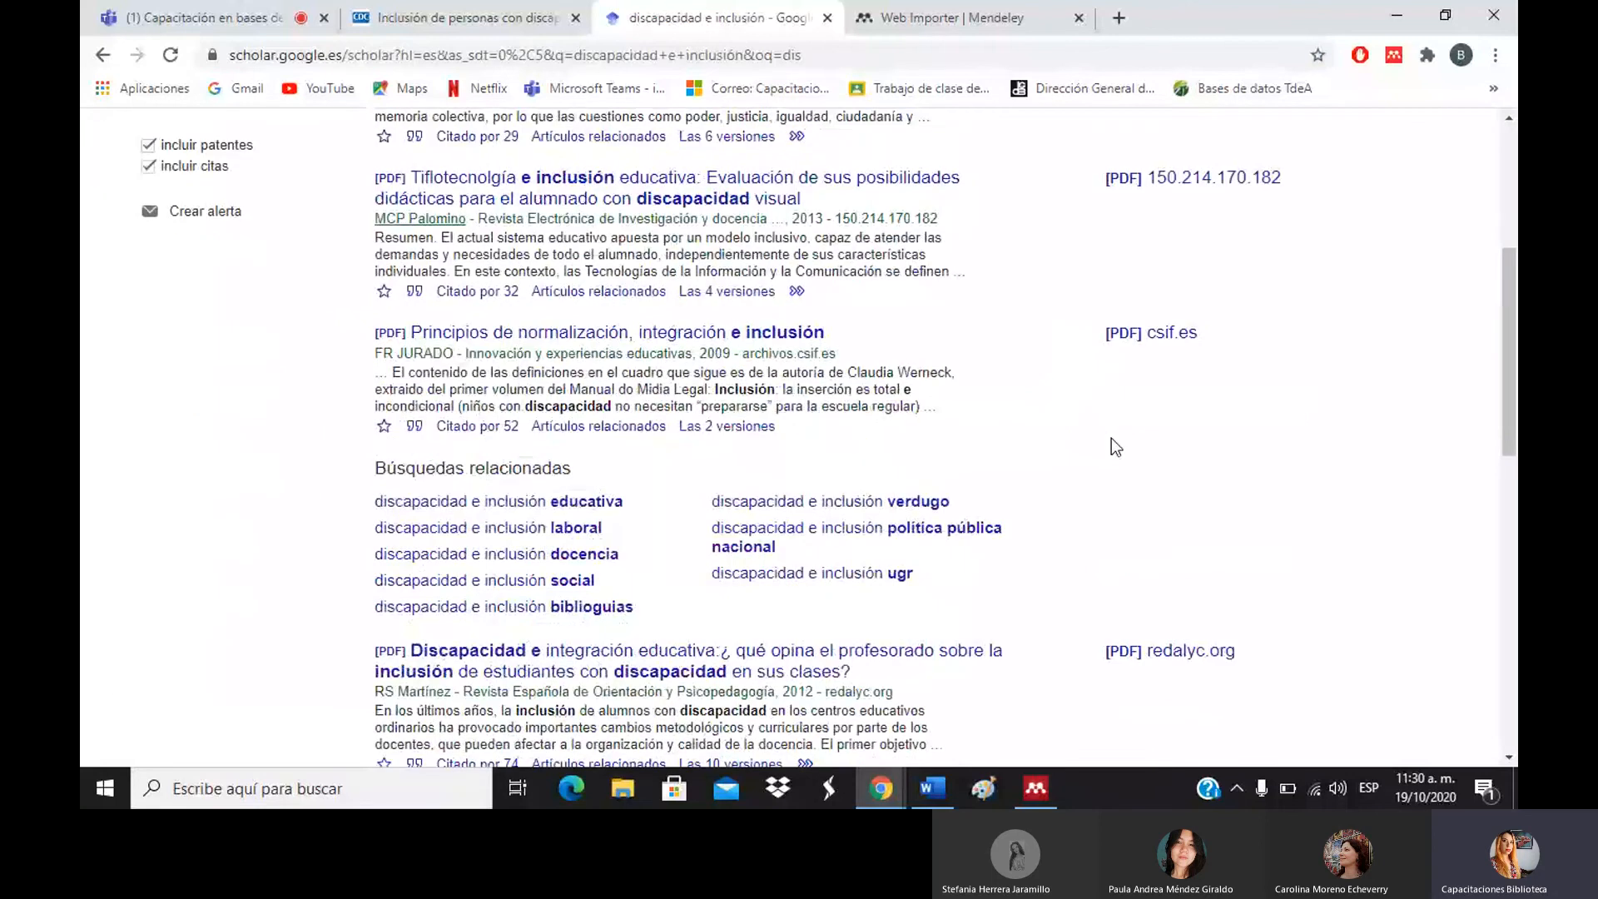
{"action": "left_click", "coordinate": [684, 672]}
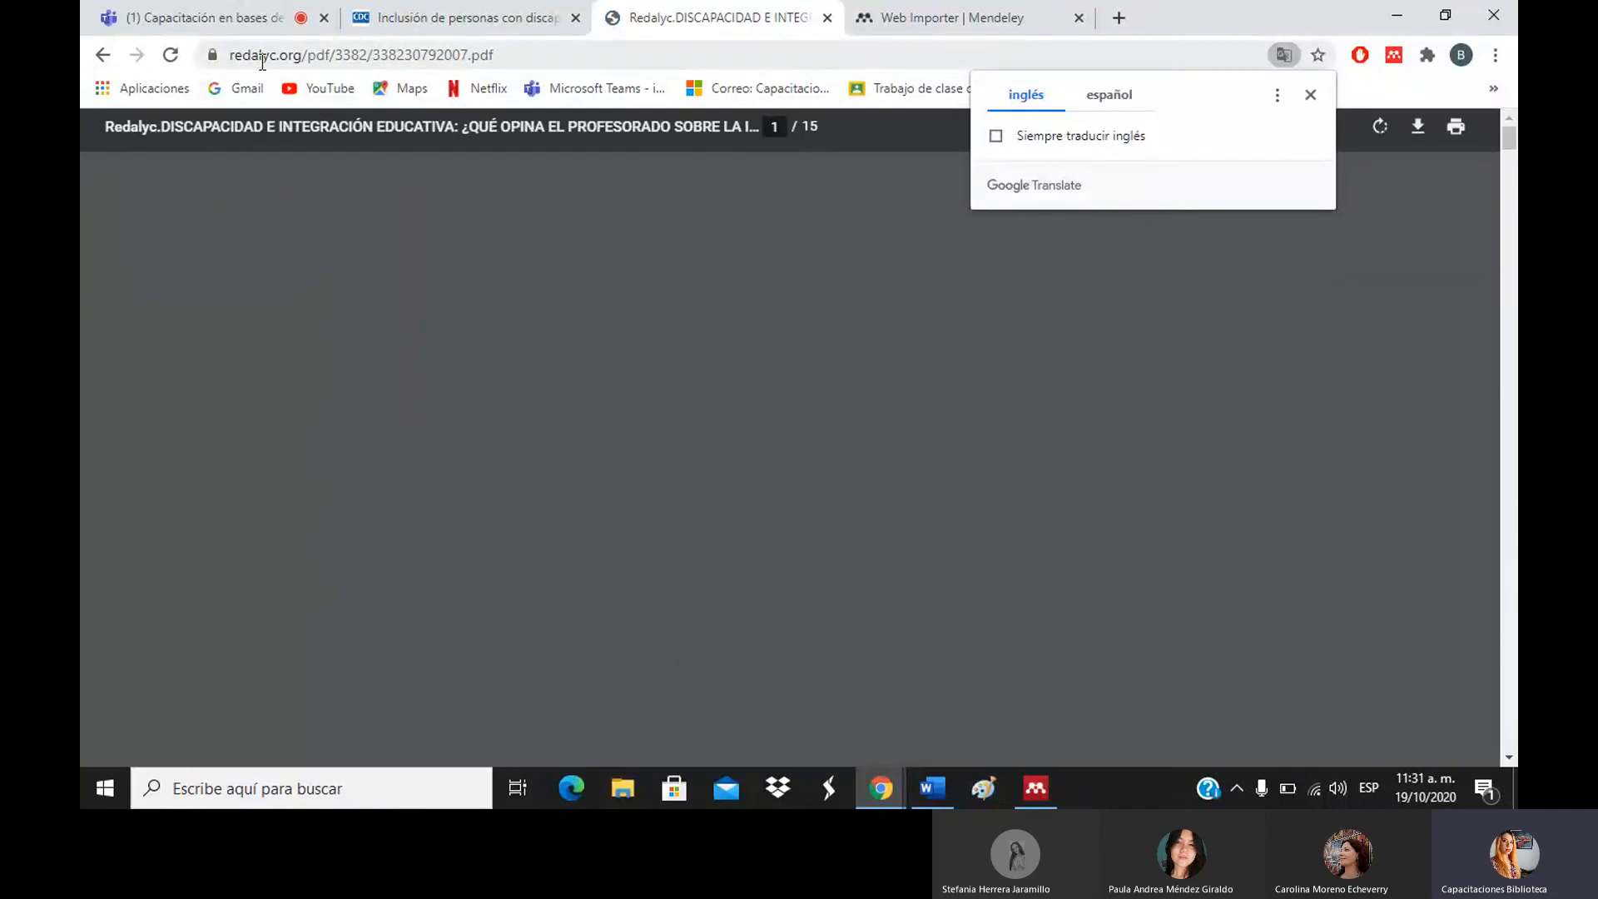
Dismiss the translation offer, return the PDF to page 1, and detect it in Web Importer.
{"action": "left_click", "coordinate": [1310, 95]}
{"action": "left_click", "coordinate": [1516, 495]}
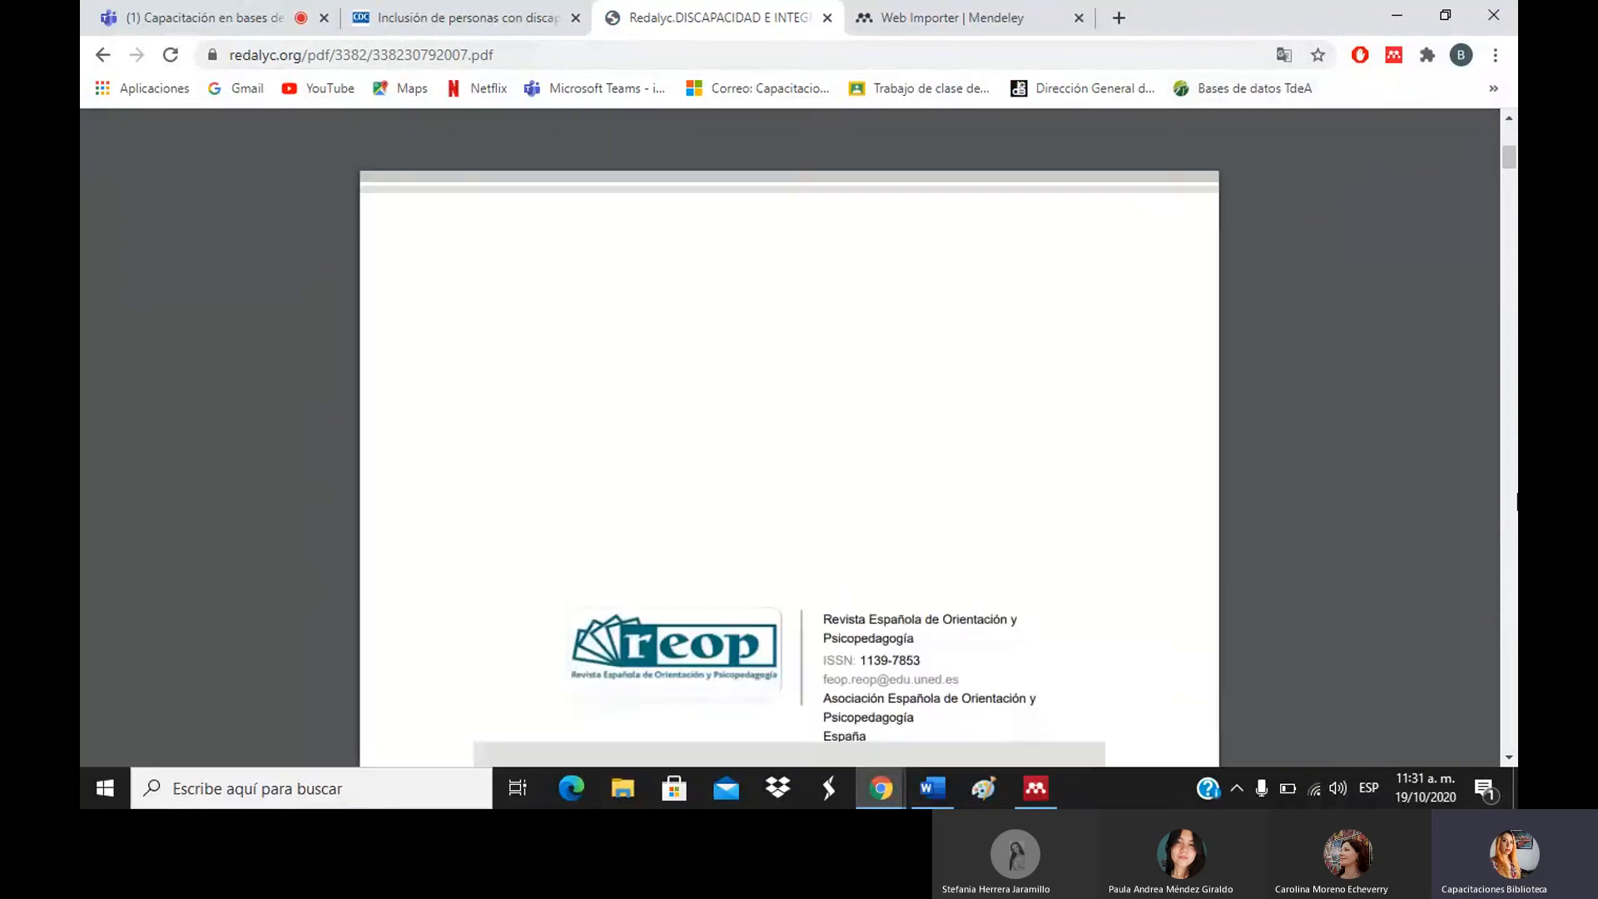
{"action": "left_click", "coordinate": [1513, 136]}
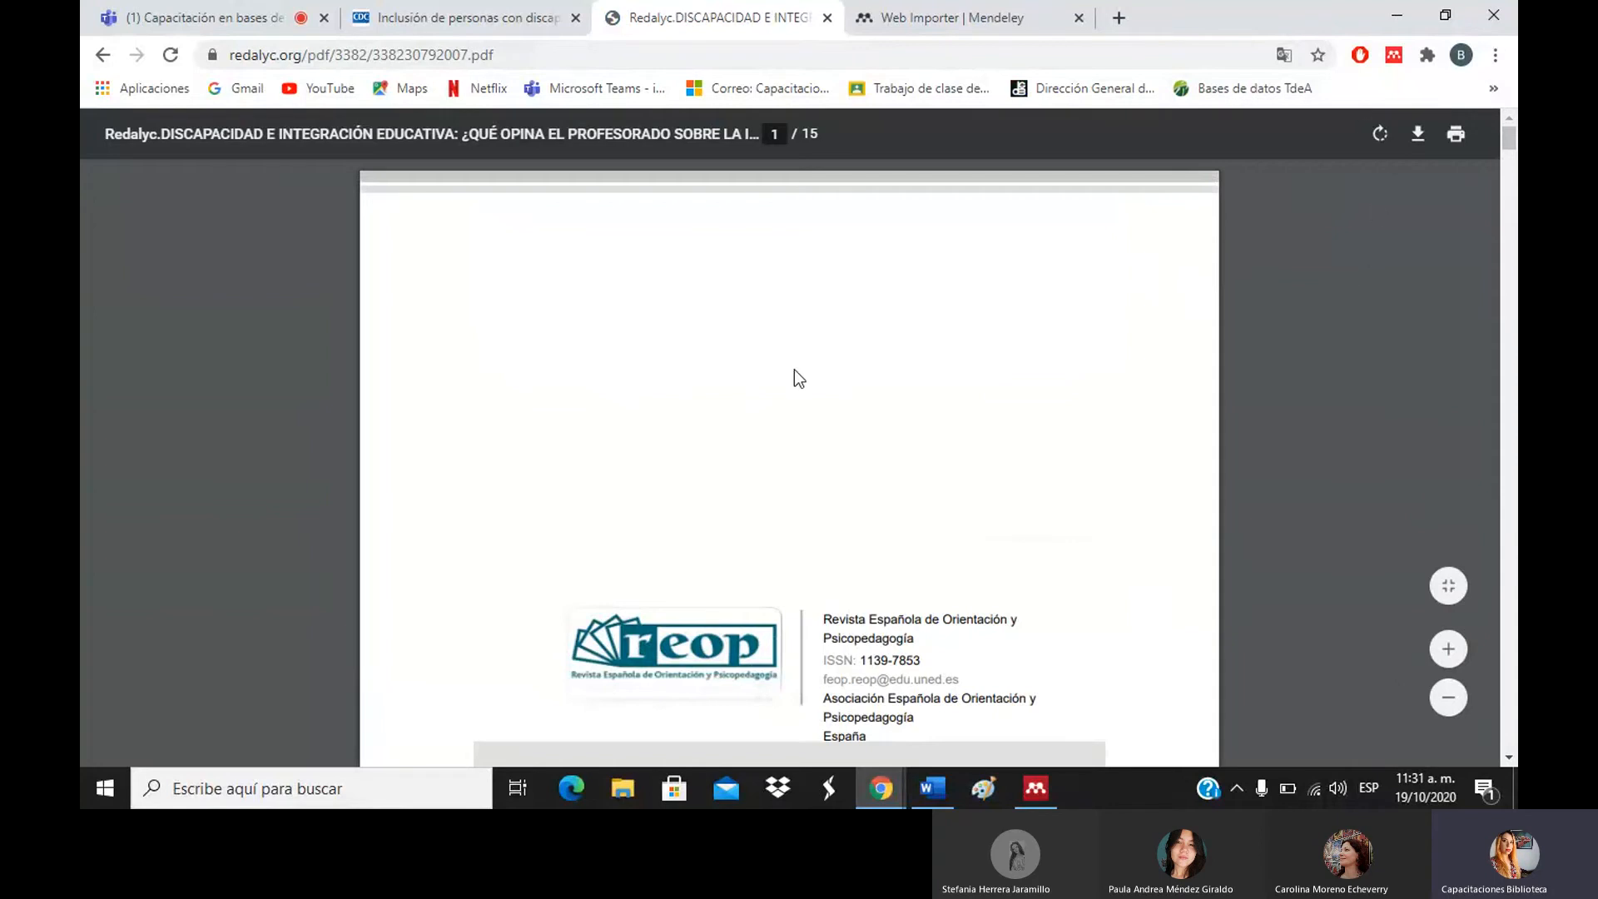
{"action": "left_click", "coordinate": [1391, 57]}
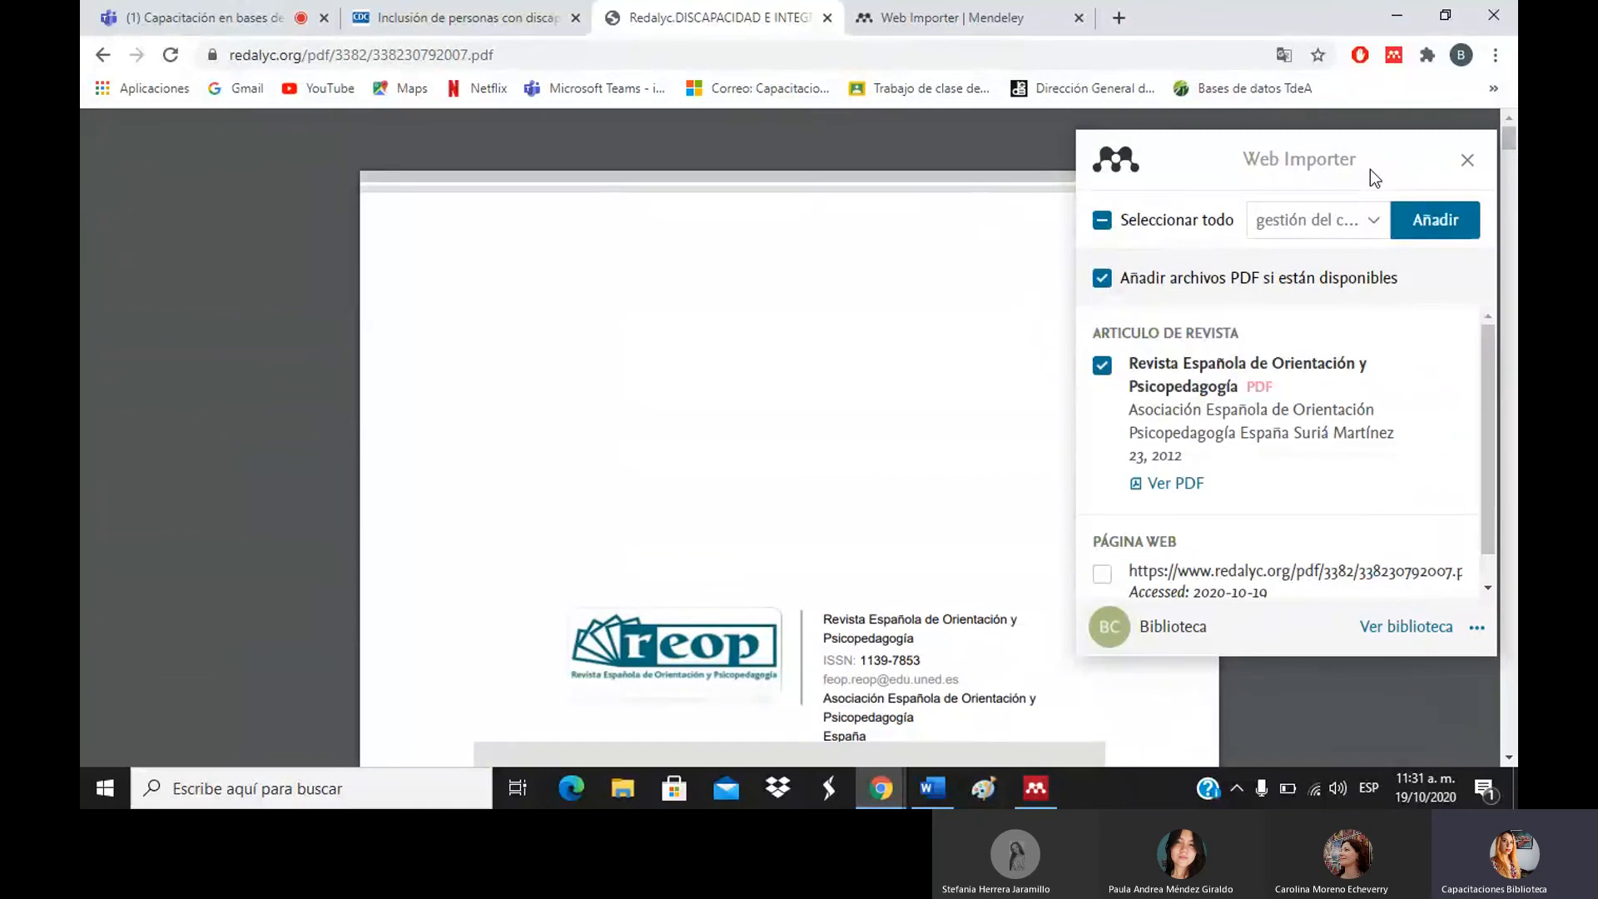
Save the Redalyc article and its PDF to 'gestión del conocimiento', then bring up Mendeley Desktop.
{"action": "mouse_move", "coordinate": [1490, 384]}
{"action": "left_mouse_down"}
{"action": "mouse_move", "coordinate": [1489, 398]}
{"action": "mouse_move", "coordinate": [1488, 358]}
{"action": "left_mouse_up"}
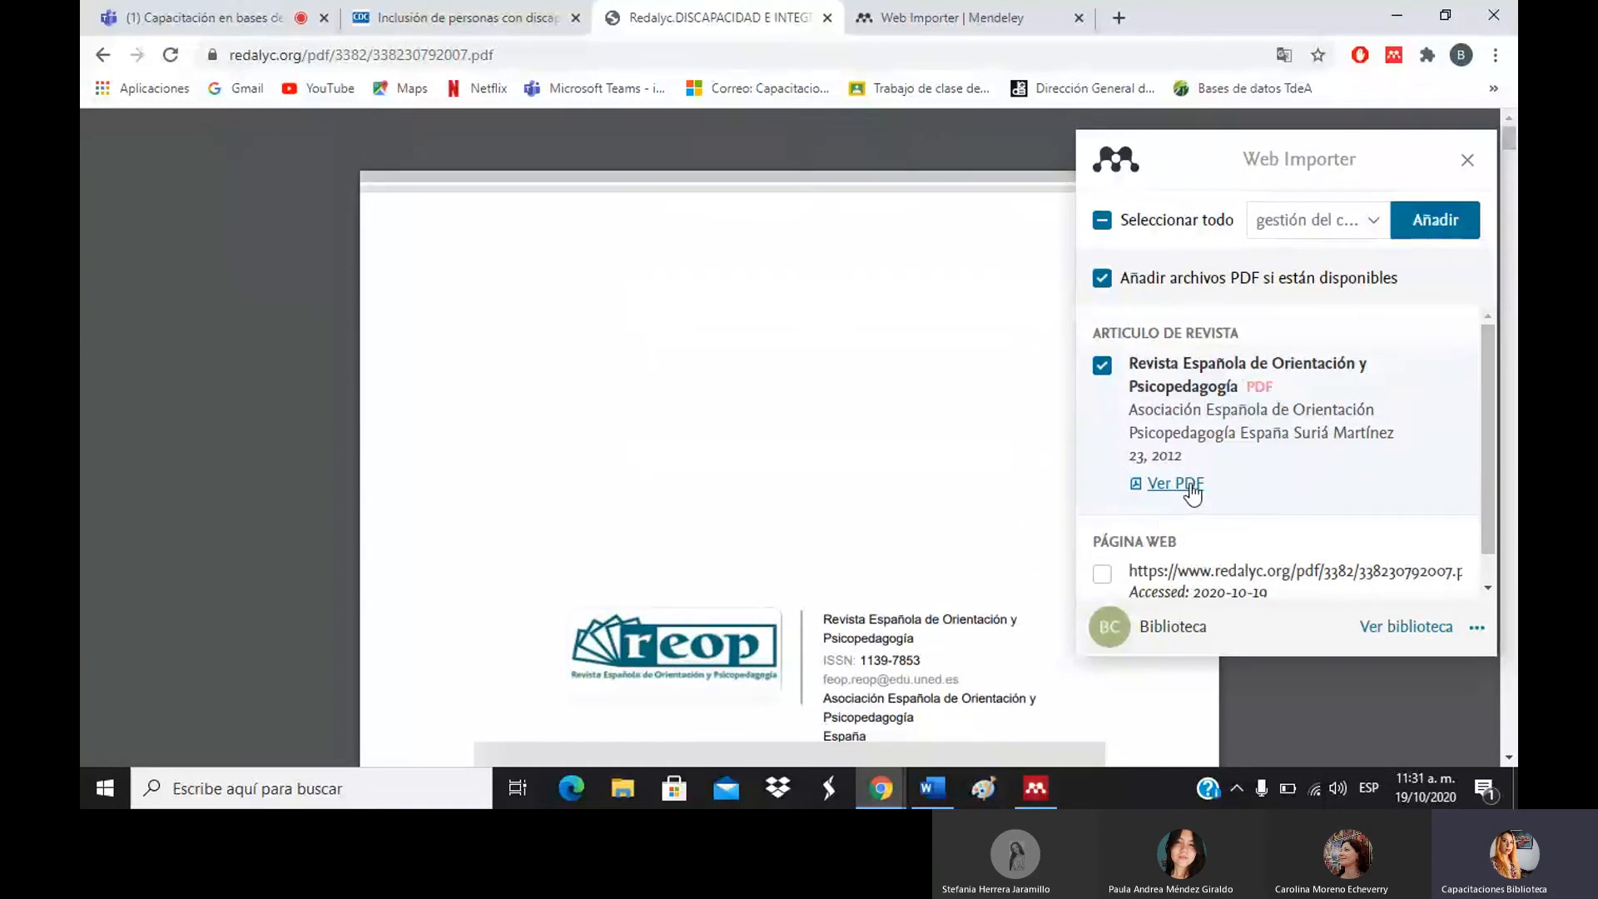
{"action": "left_click", "coordinate": [1359, 223]}
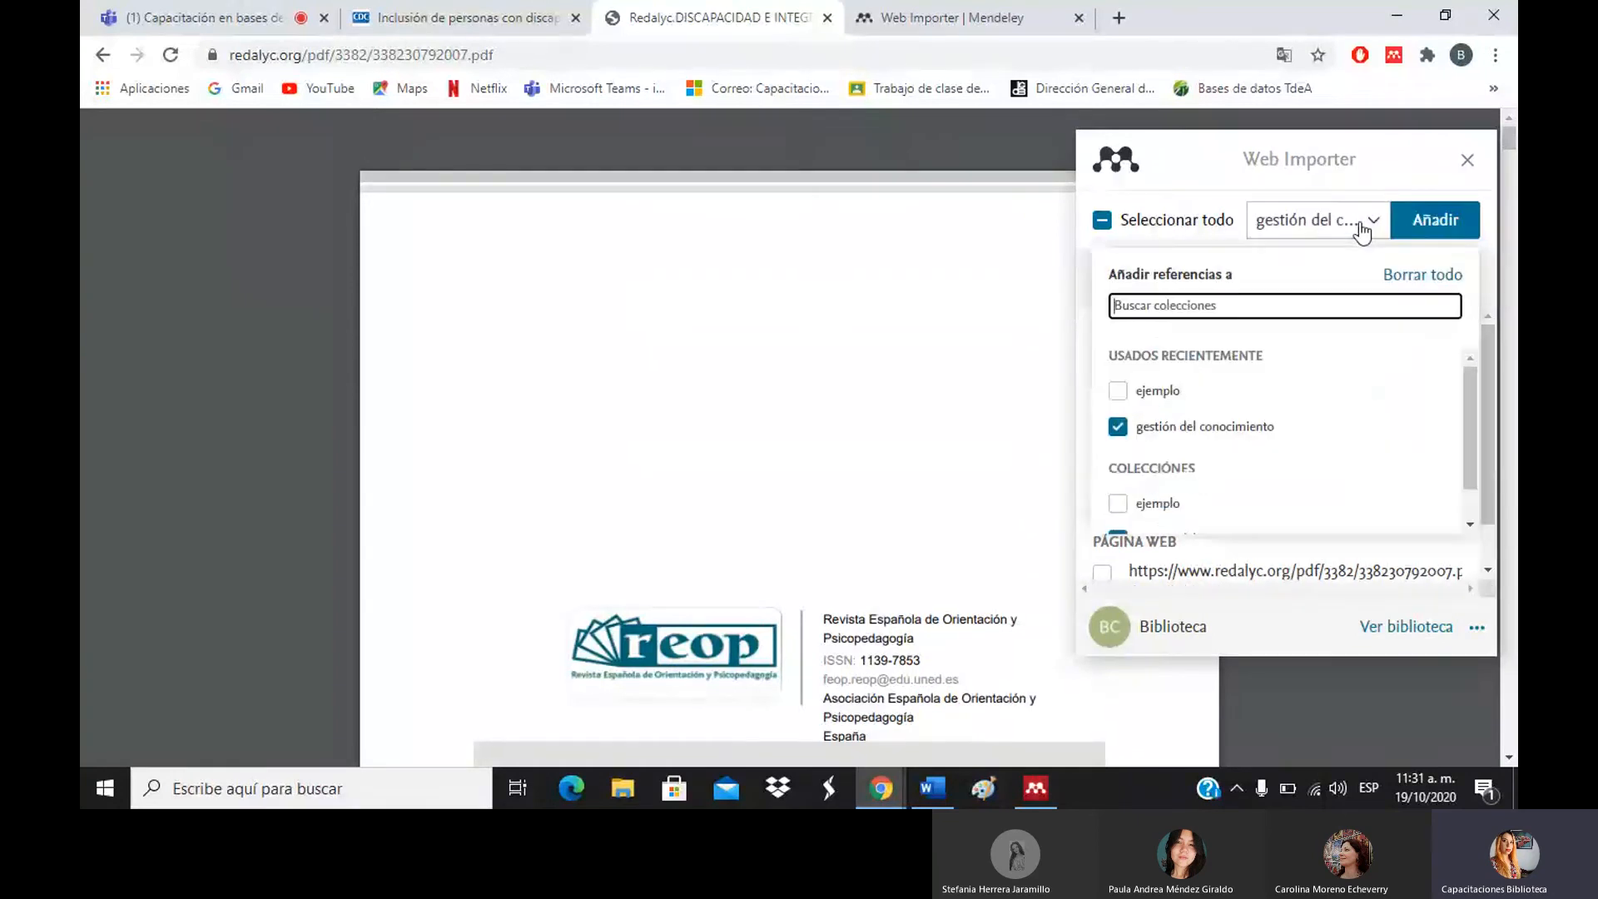
{"action": "left_click", "coordinate": [1362, 227]}
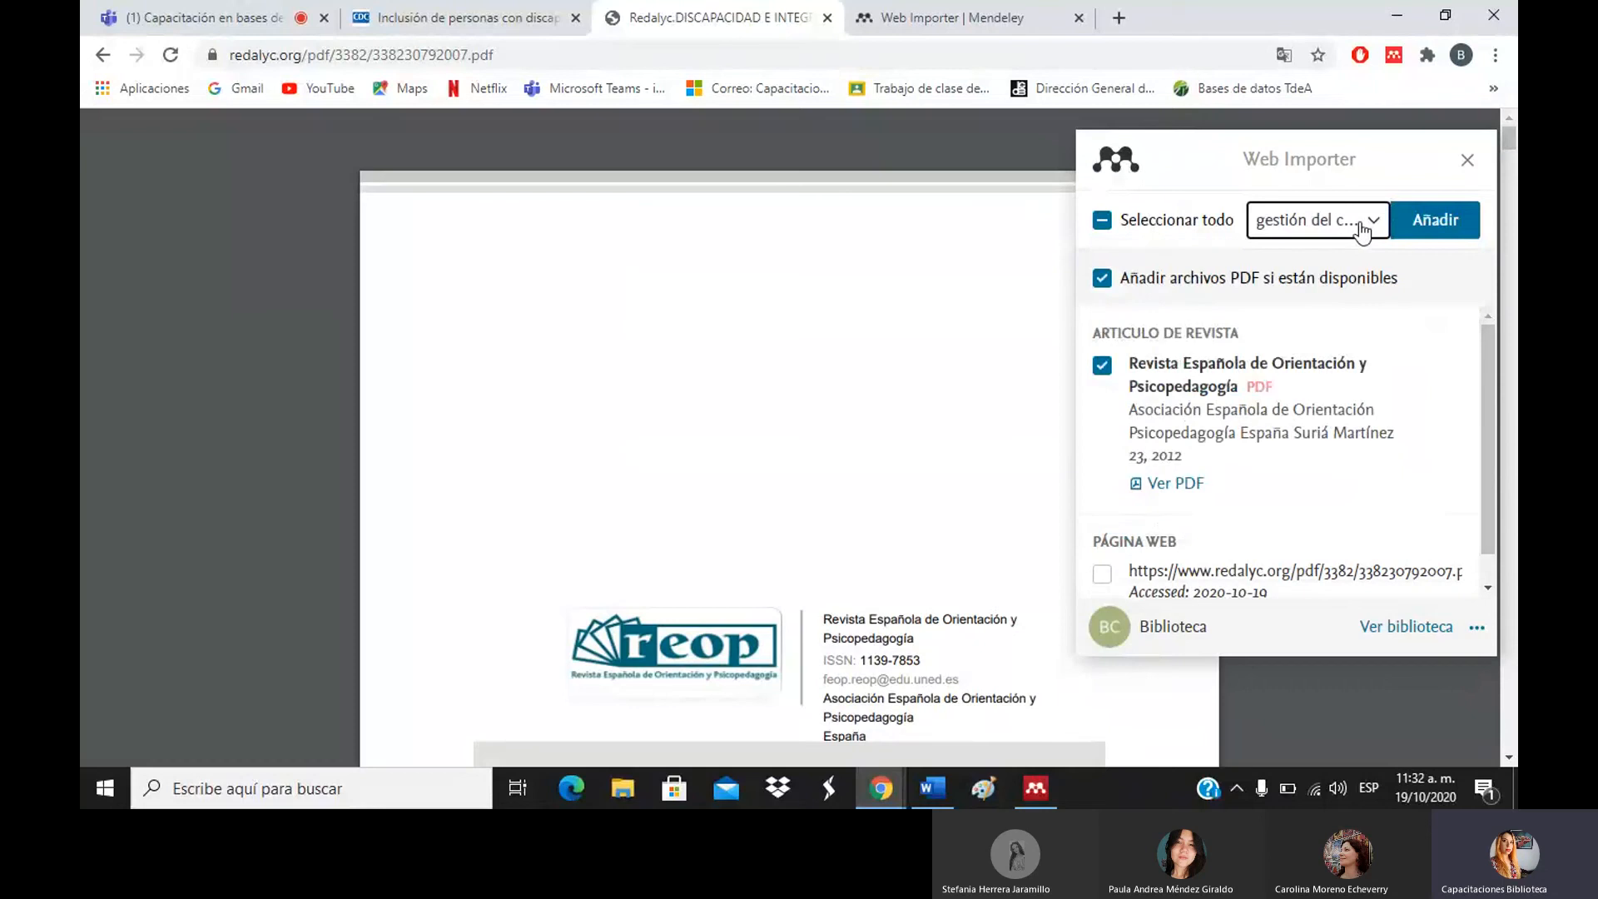
{"action": "left_click", "coordinate": [1437, 225]}
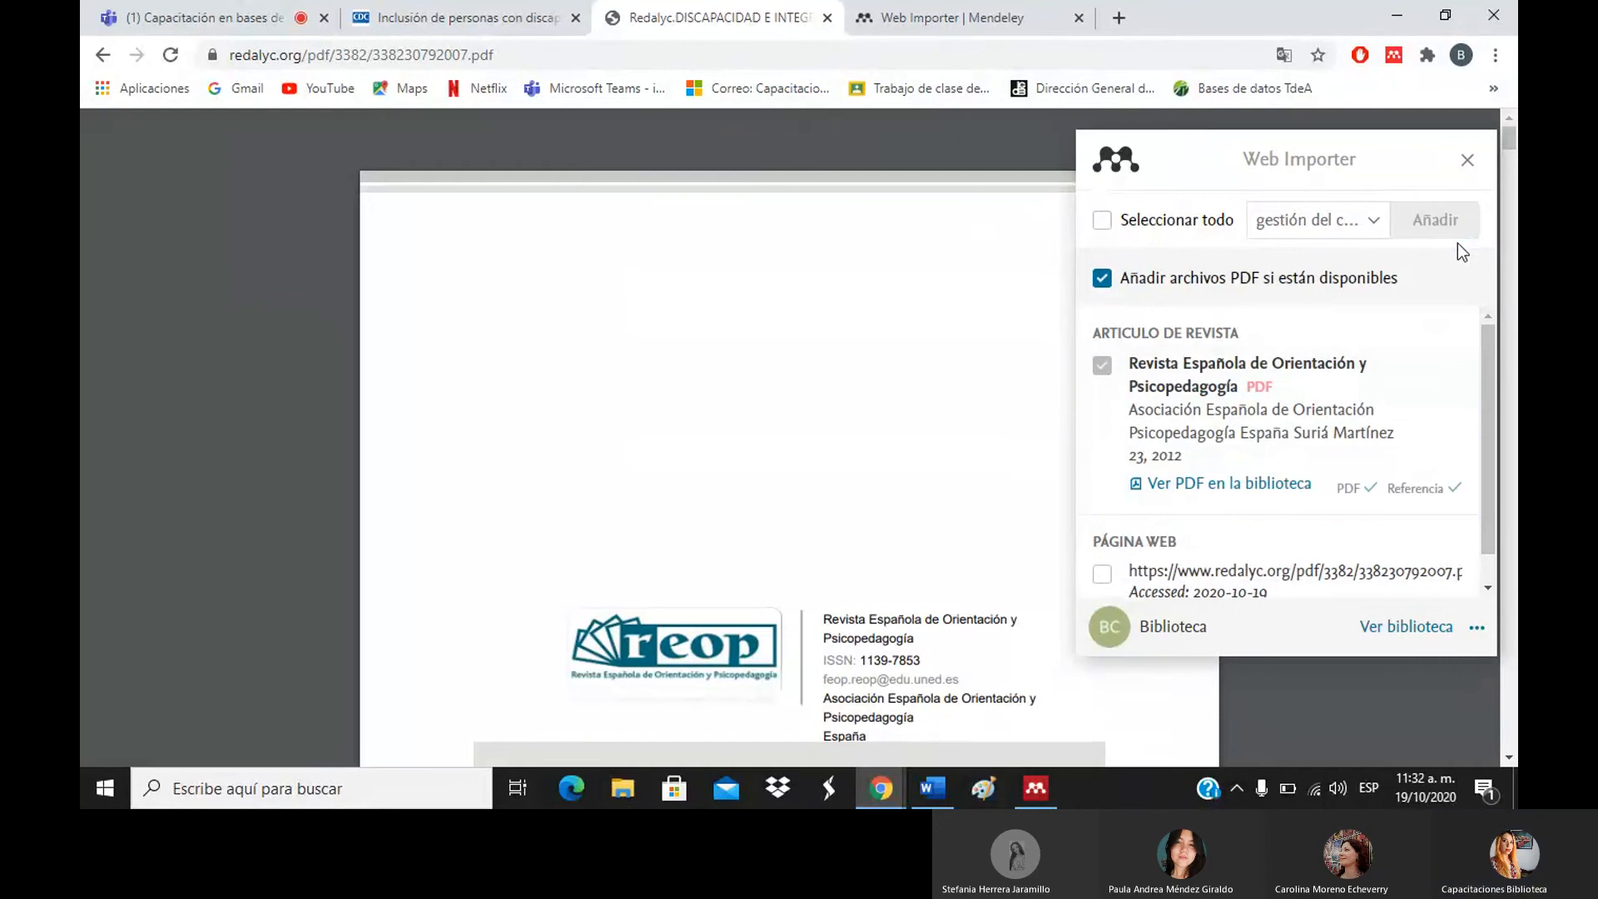
{"action": "left_click", "coordinate": [1042, 776]}
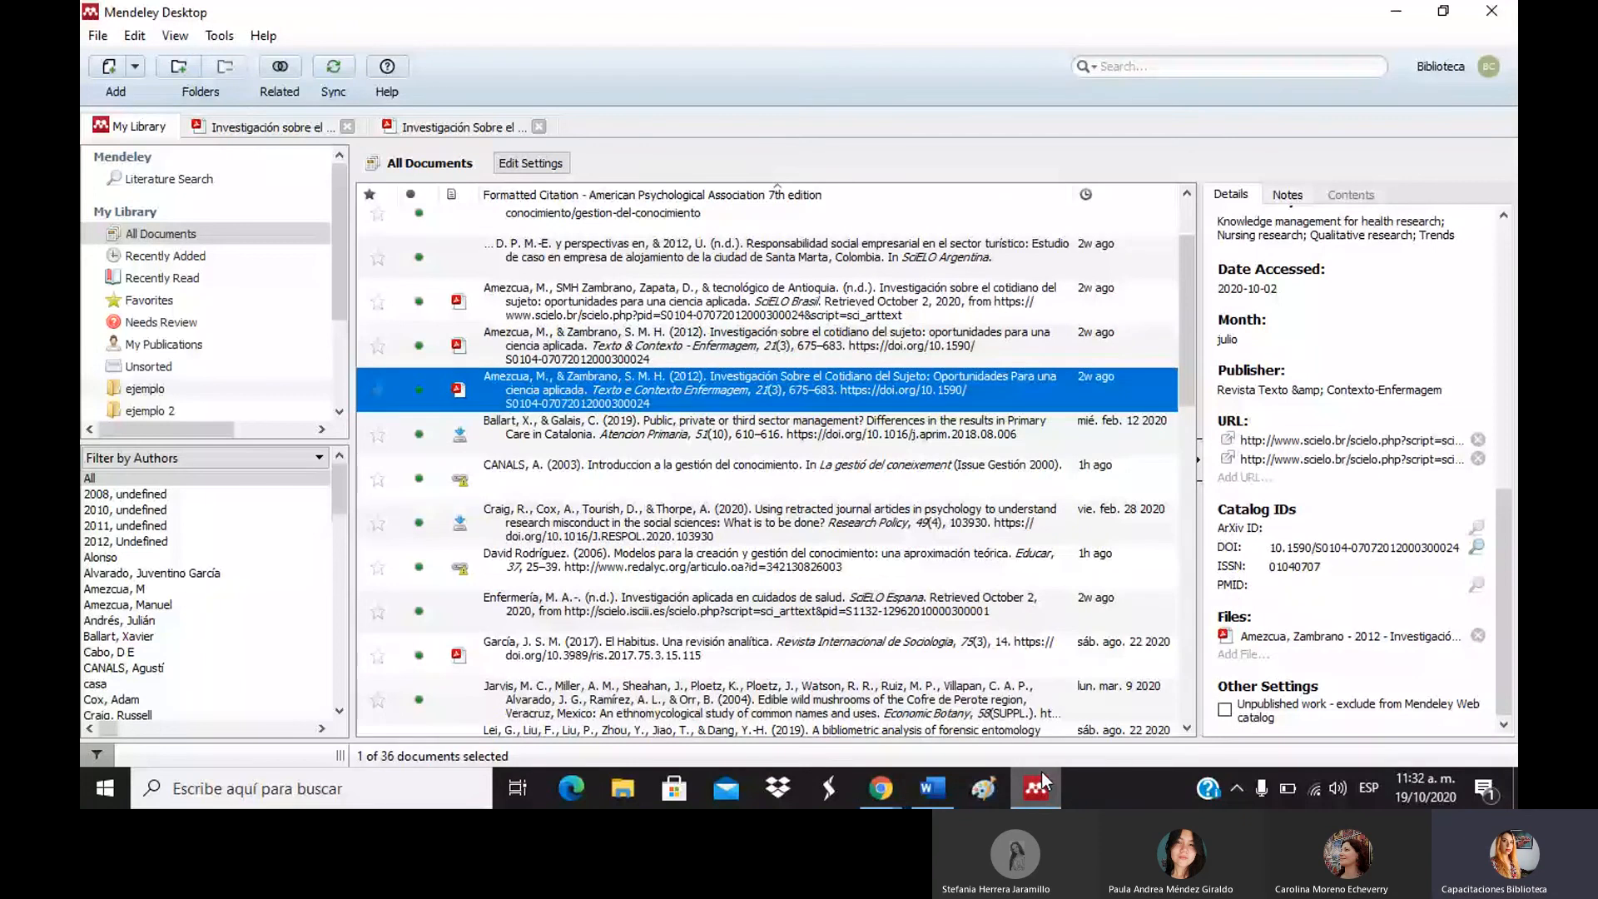
Browse the contents of the 'ejemplo 2' and 'ejemplo' folders.
{"action": "left_click_drag", "start_coordinate": [340, 286], "coordinate": [340, 310]}
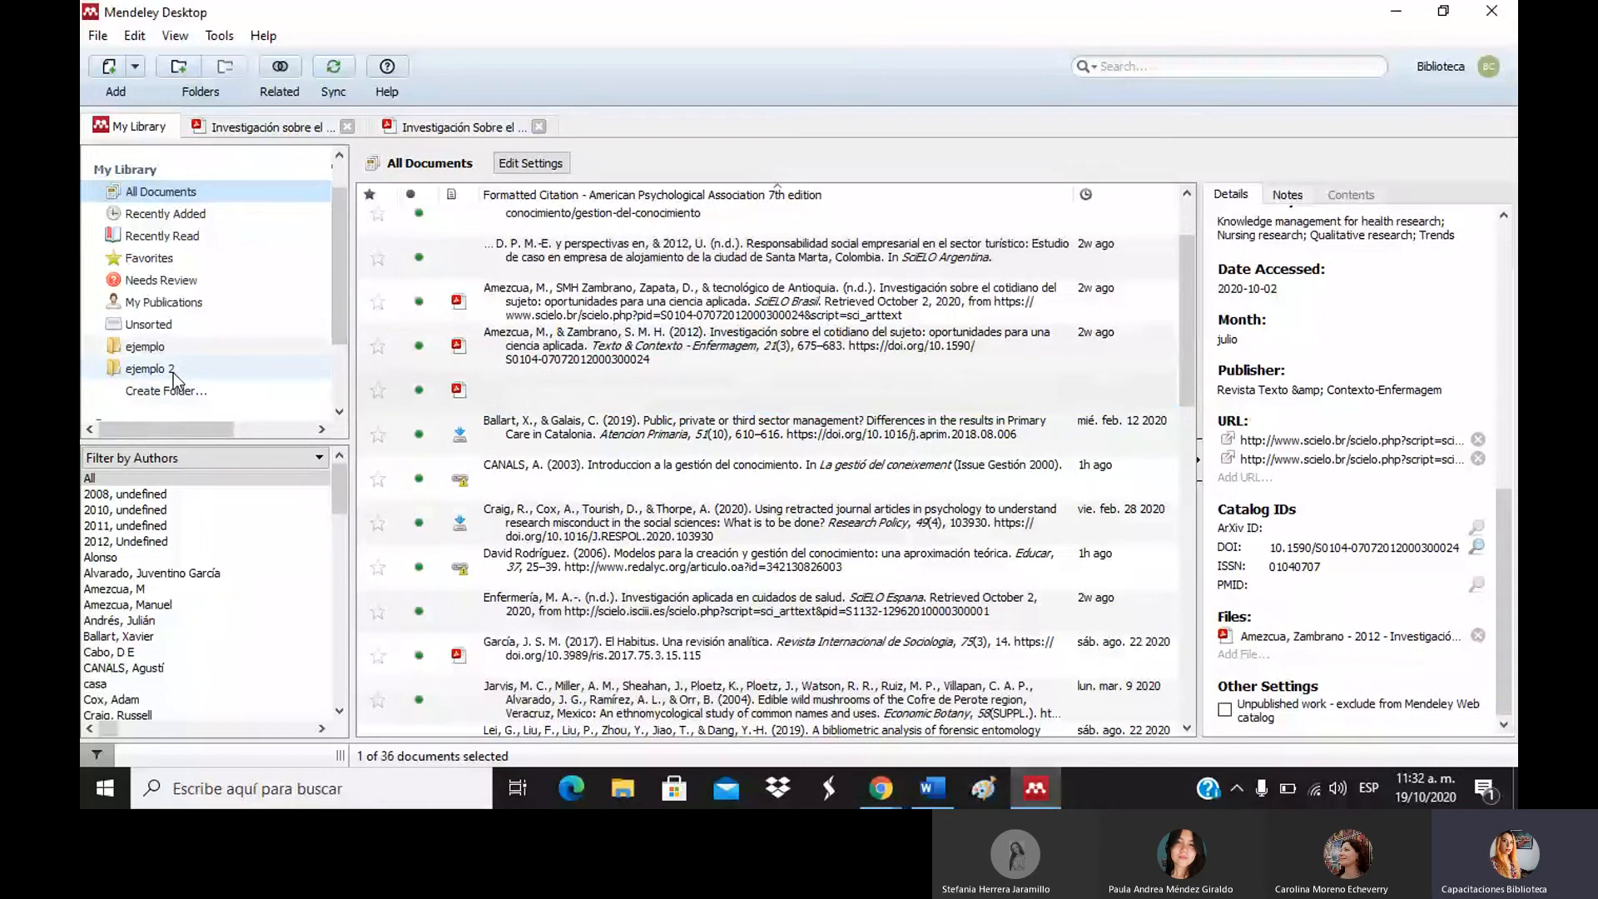
{"action": "left_click", "coordinate": [173, 373]}
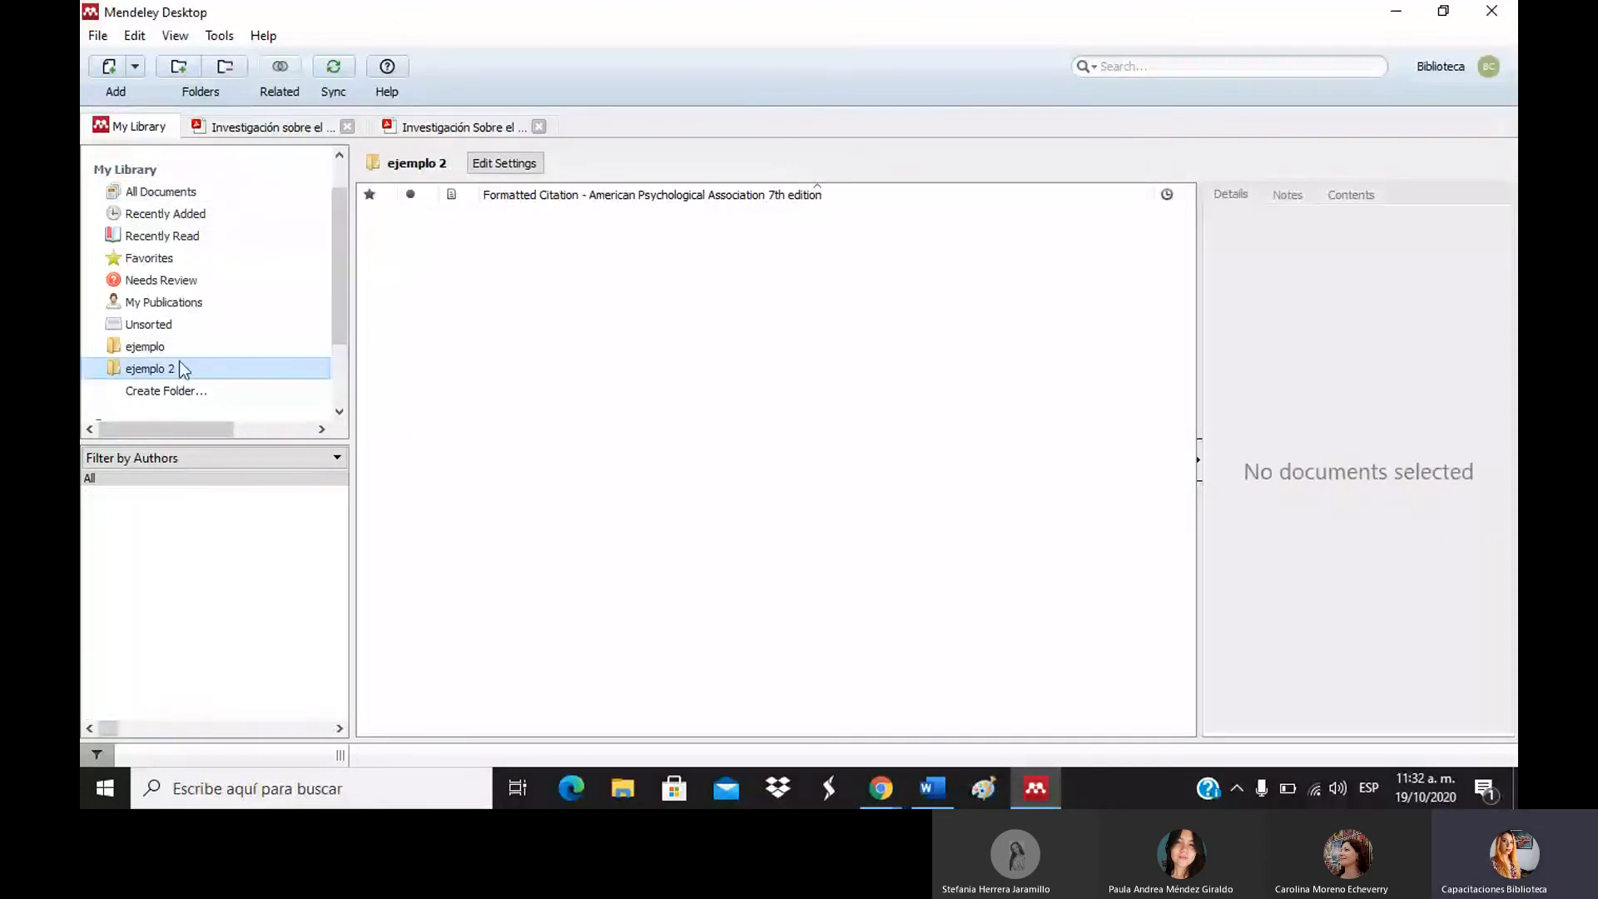
{"action": "left_click", "coordinate": [177, 350]}
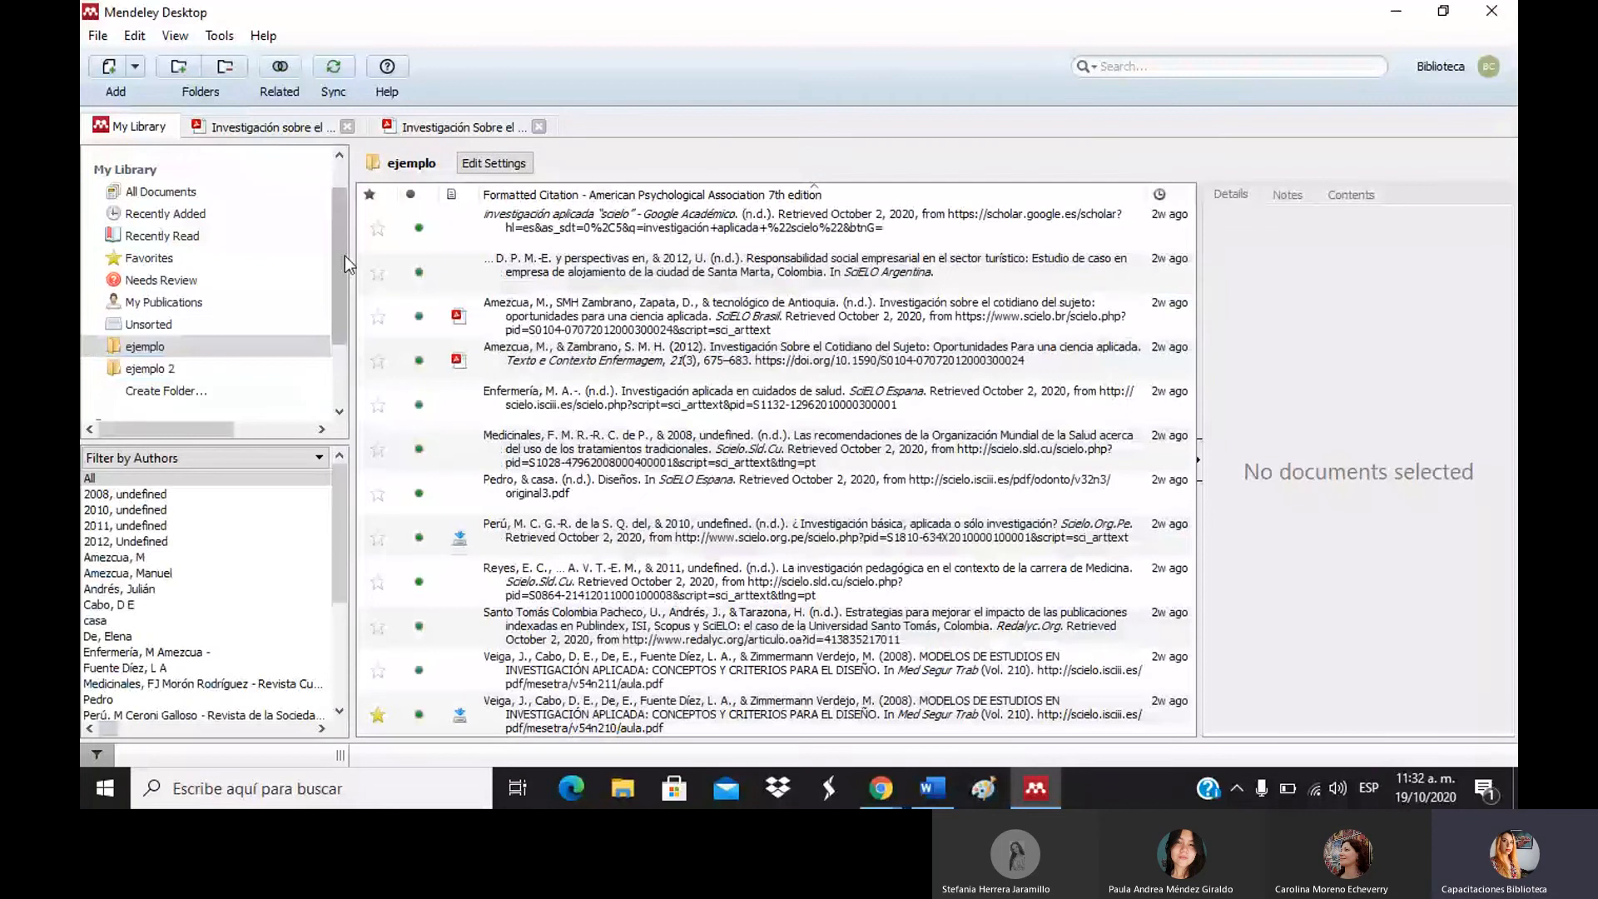
{"action": "left_click", "coordinate": [337, 293]}
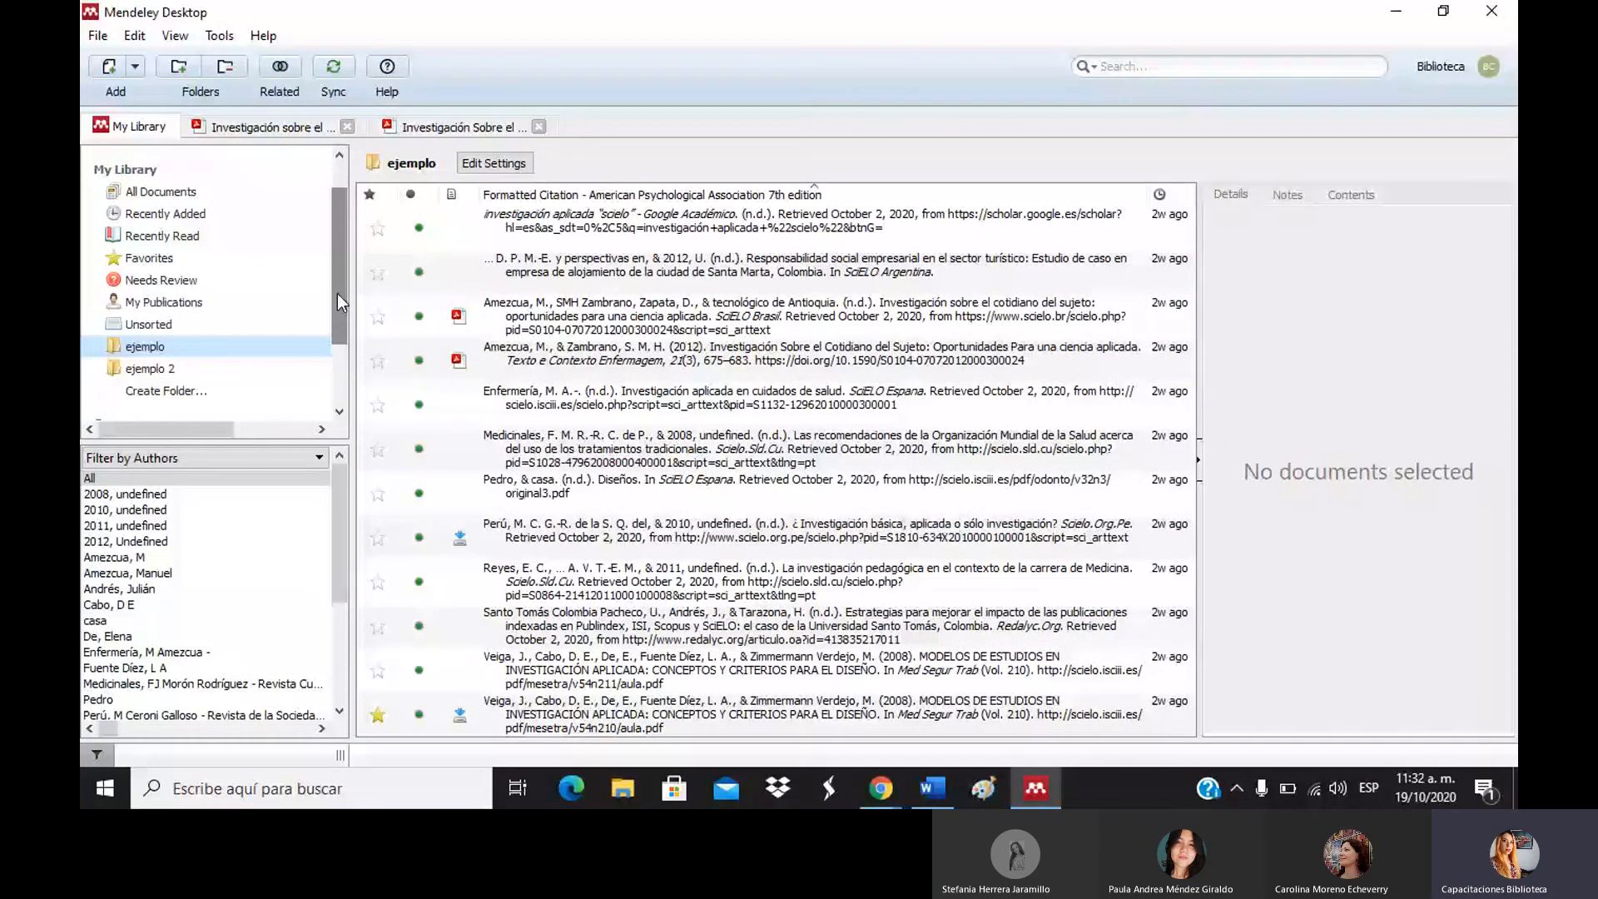
{"action": "left_click_drag", "start_coordinate": [337, 293], "coordinate": [342, 190]}
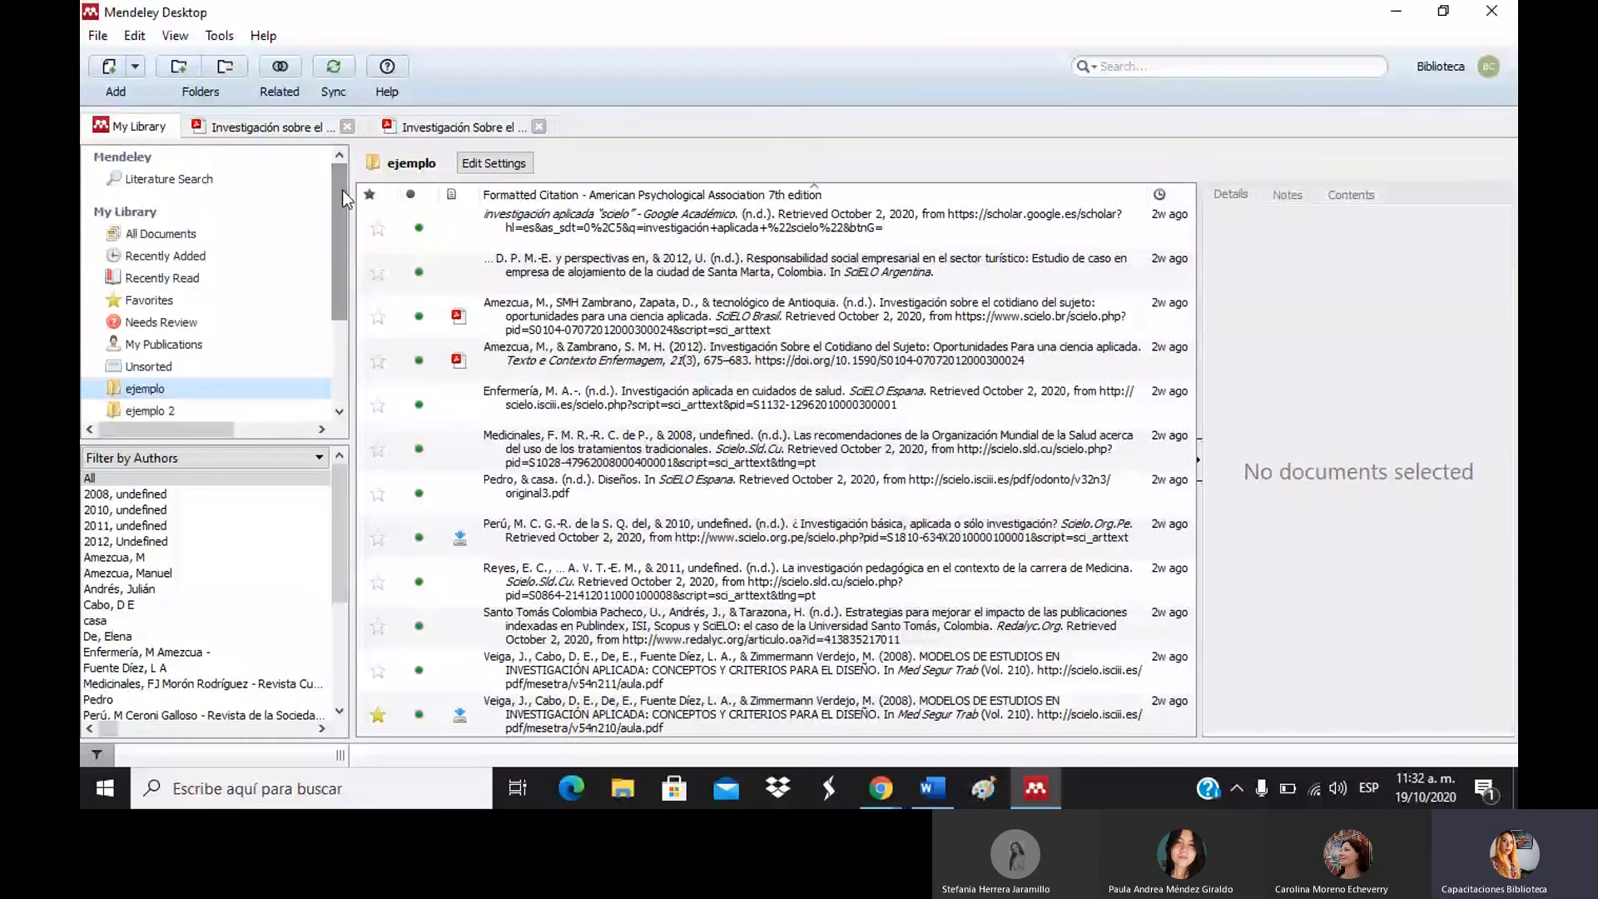
Sync the library and list All Documents, with the CDC web page at the top.
{"action": "left_click", "coordinate": [340, 75]}
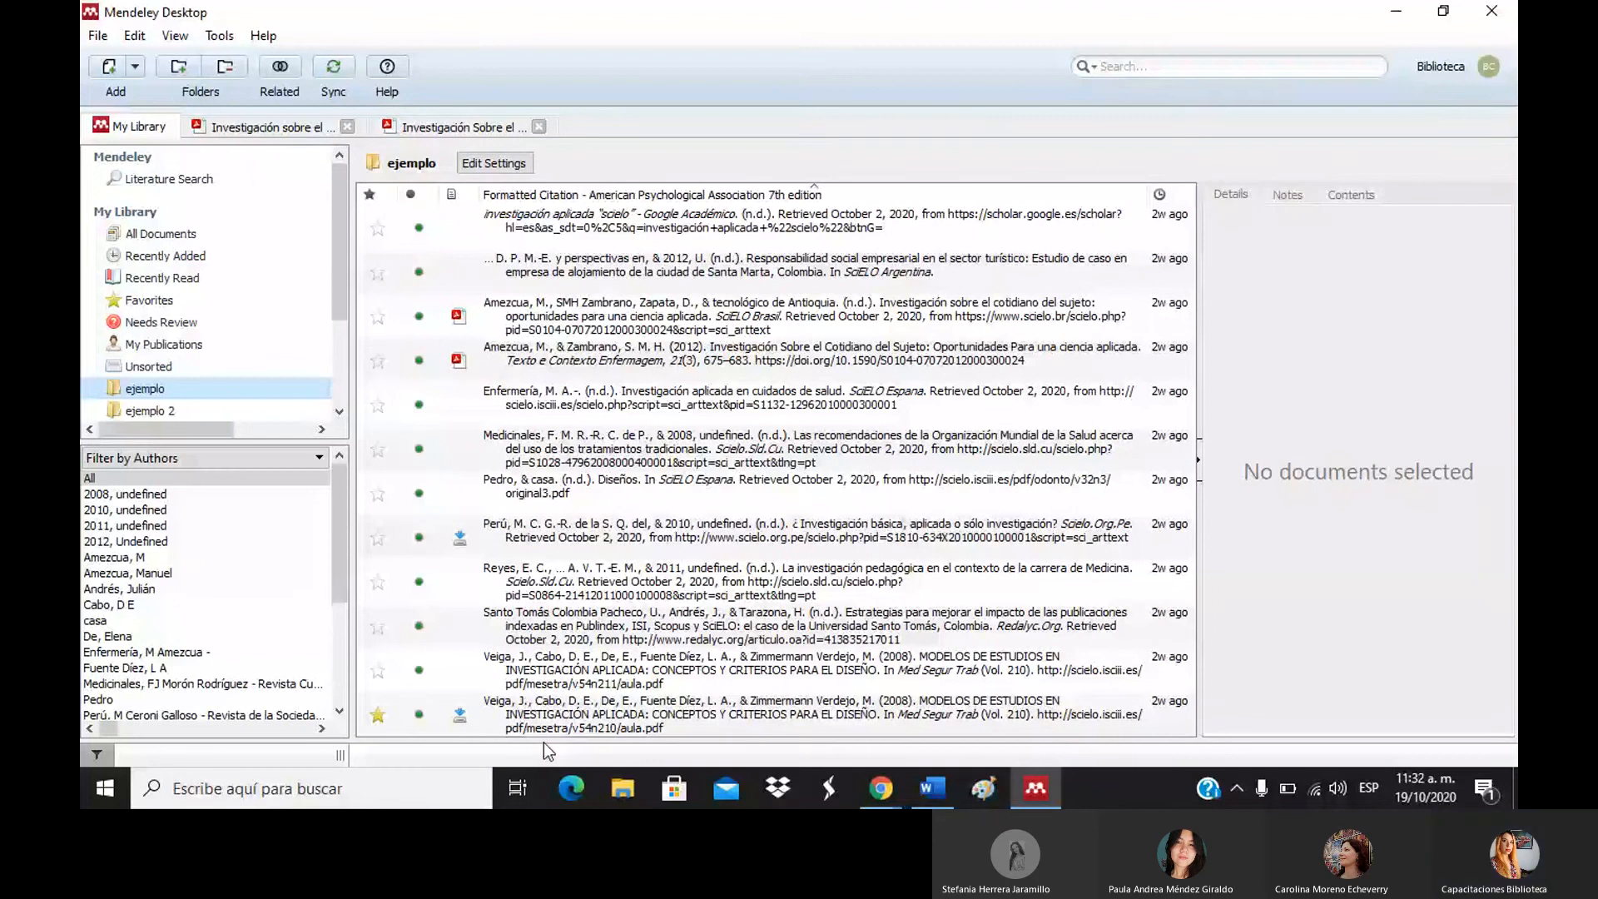
{"action": "left_click_drag", "start_coordinate": [337, 304], "coordinate": [331, 410]}
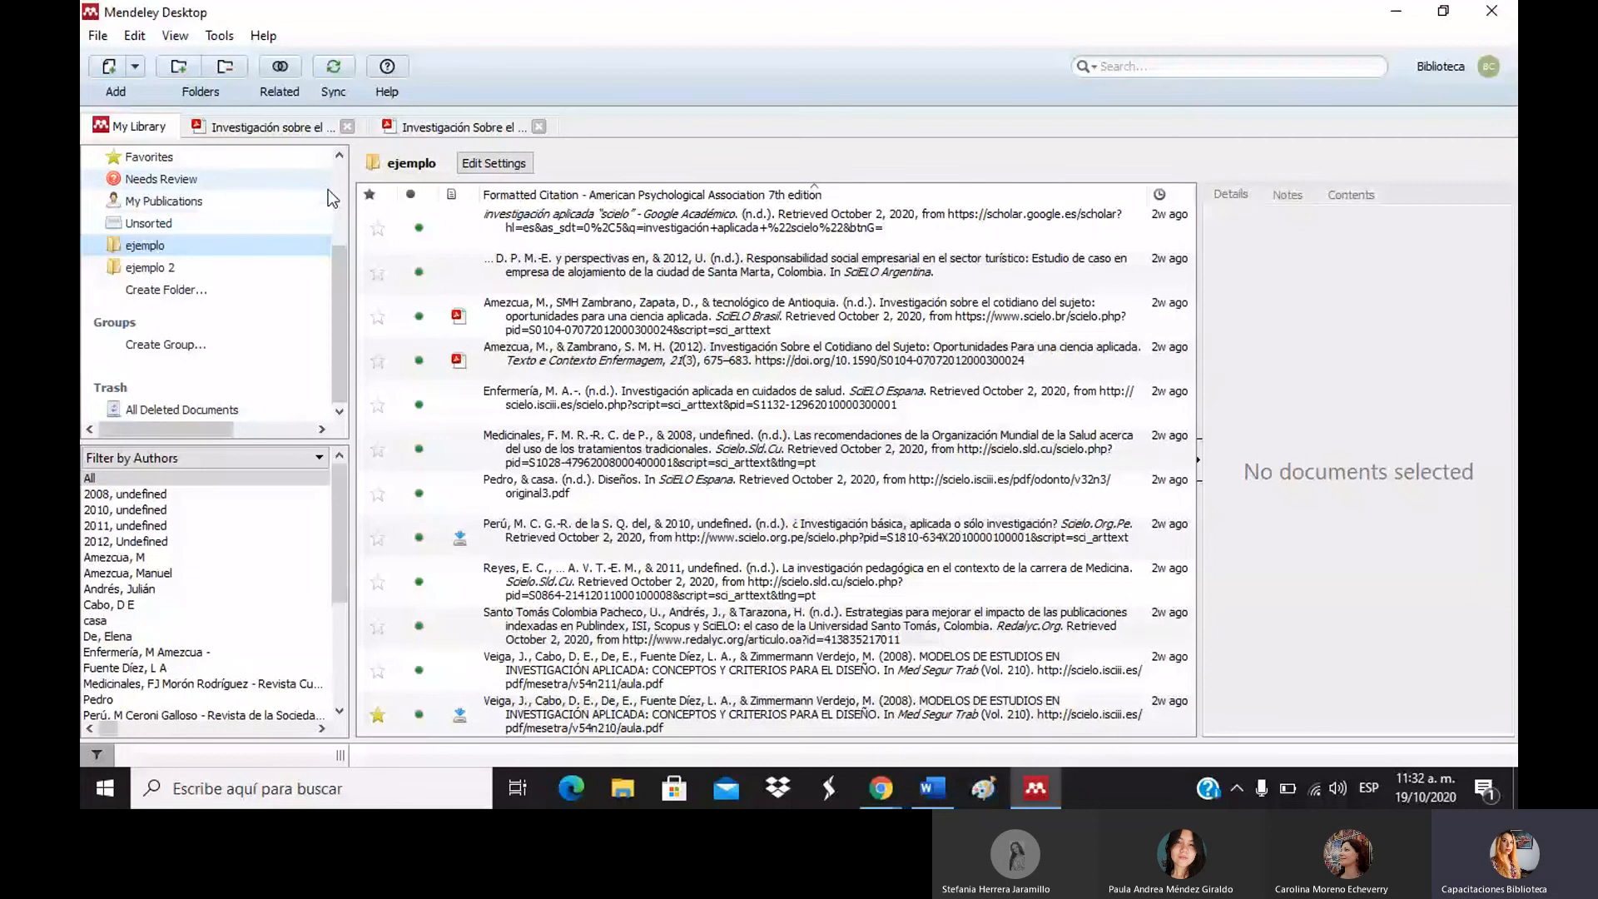
{"action": "scroll", "coordinate": [328, 189], "scroll_direction": "up", "scroll_amount": 3}
{"action": "left_click", "coordinate": [268, 241]}
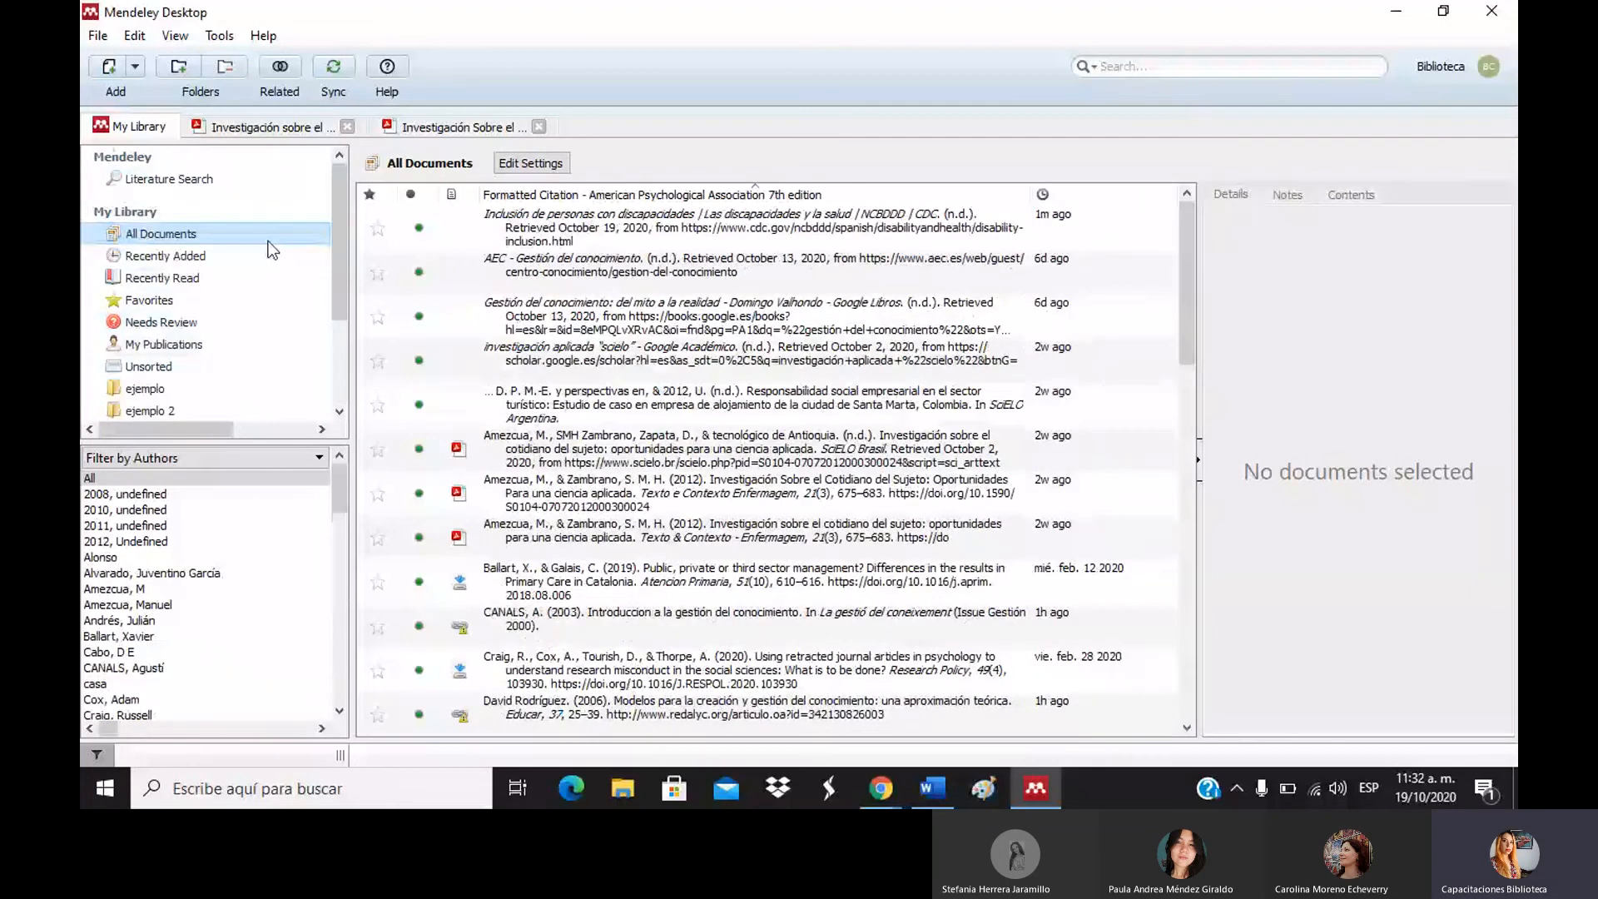
Sort the library newest-added first and select the new Revista Española record.
{"action": "left_click", "coordinate": [1132, 197]}
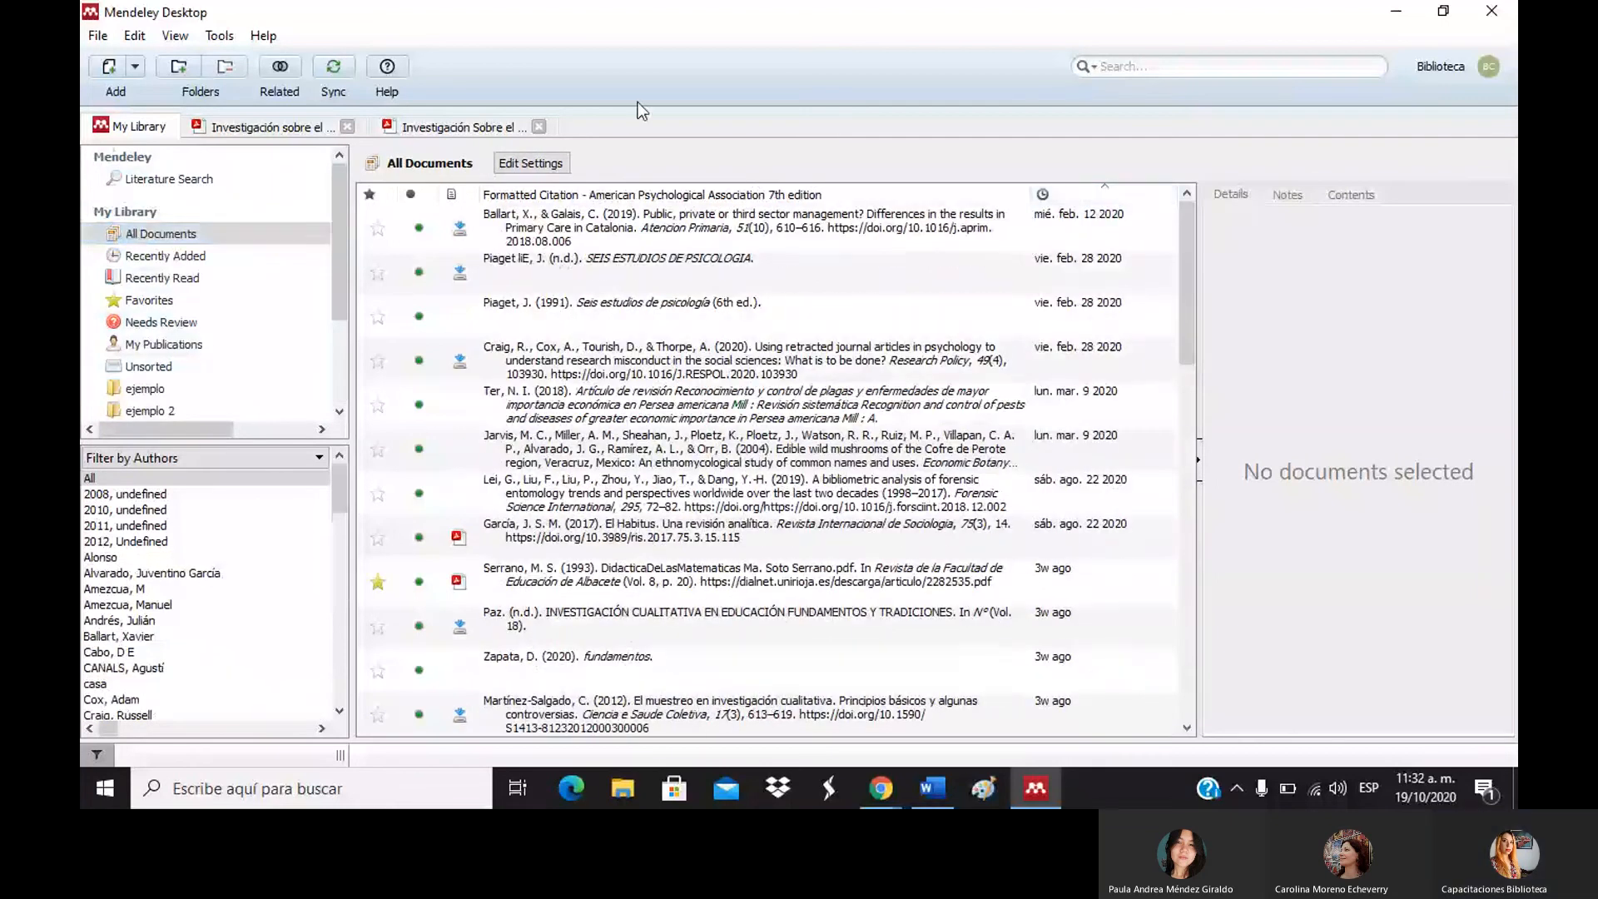
{"action": "left_click", "coordinate": [1067, 198]}
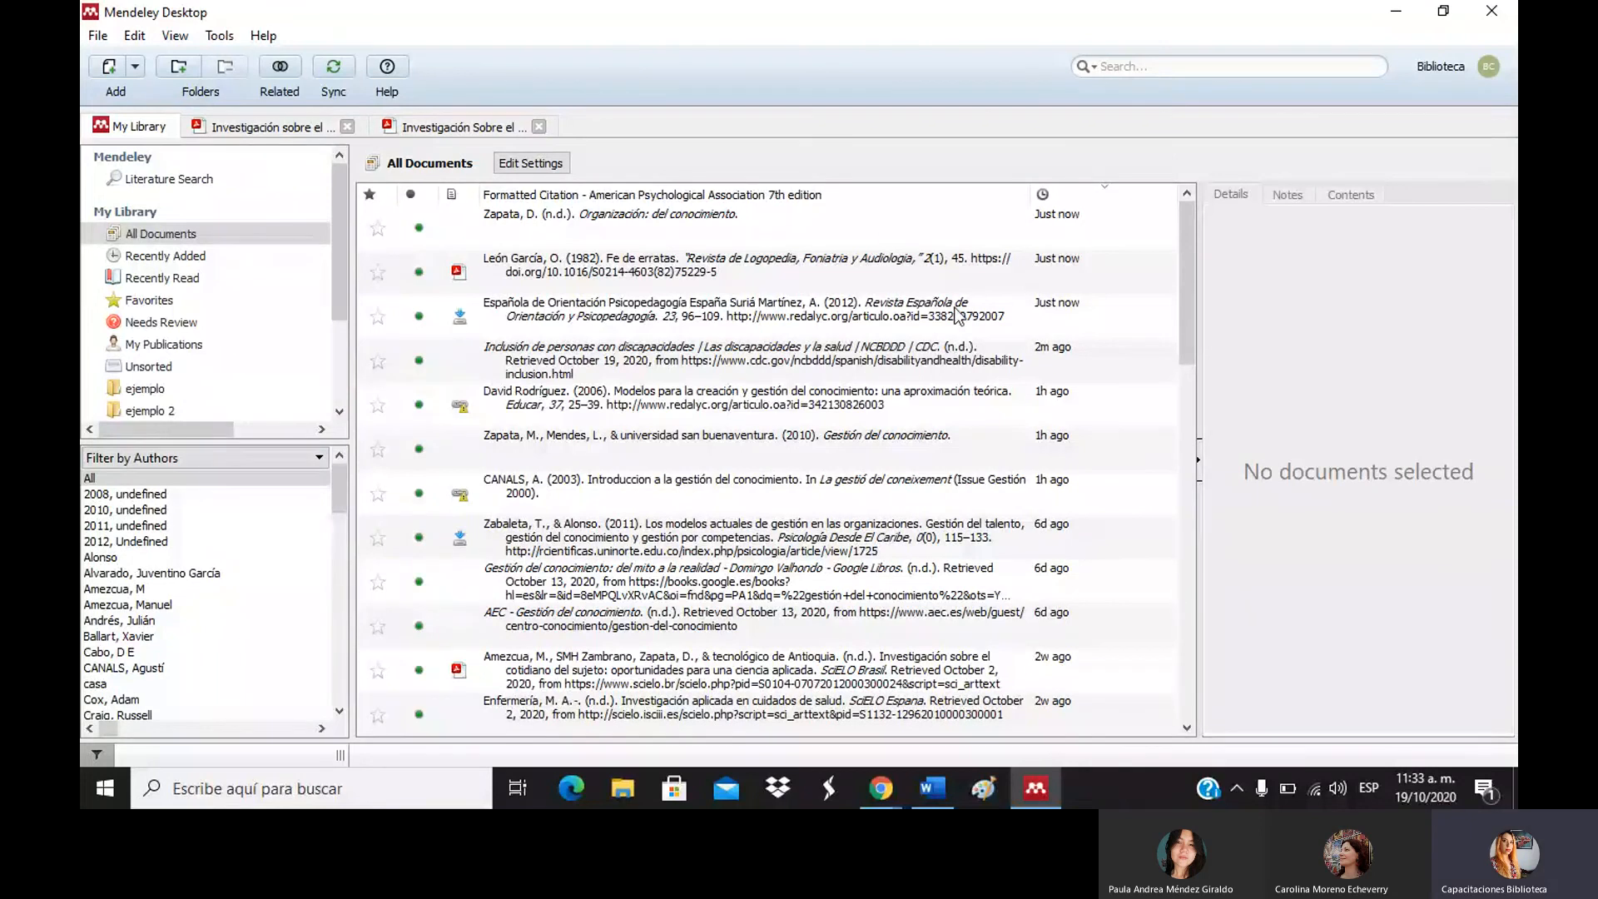
{"action": "left_click", "coordinate": [955, 314]}
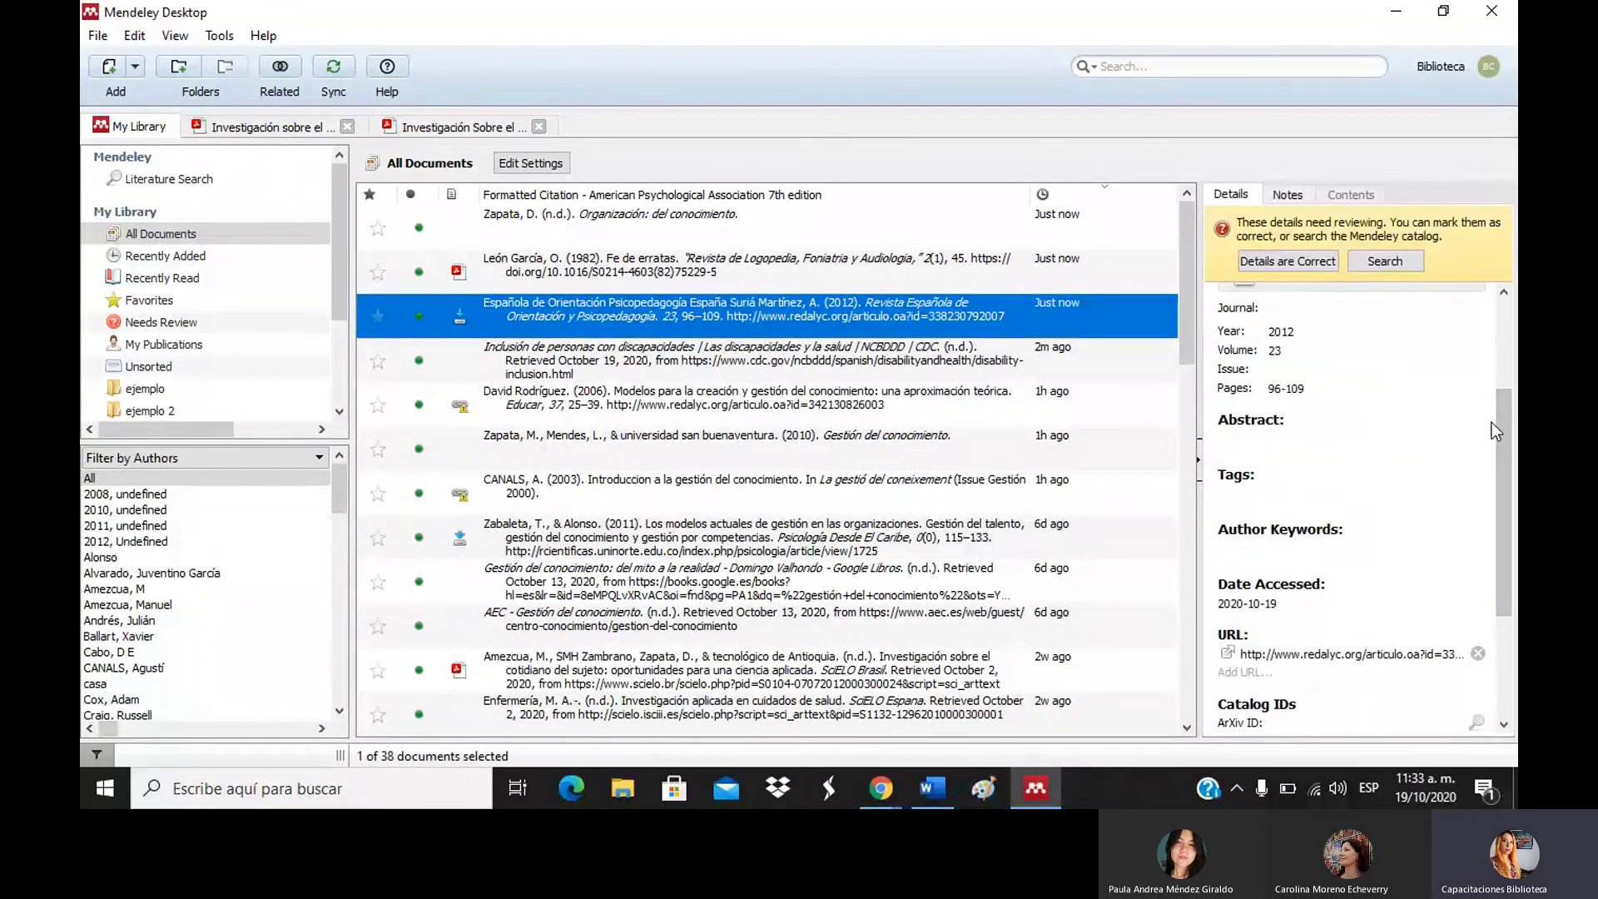
Review the record's details: 2012, volume 23, pages 96-109, ISSN 1139-7853.
{"action": "scroll", "coordinate": [1501, 333], "scroll_direction": "up", "scroll_amount": 3}
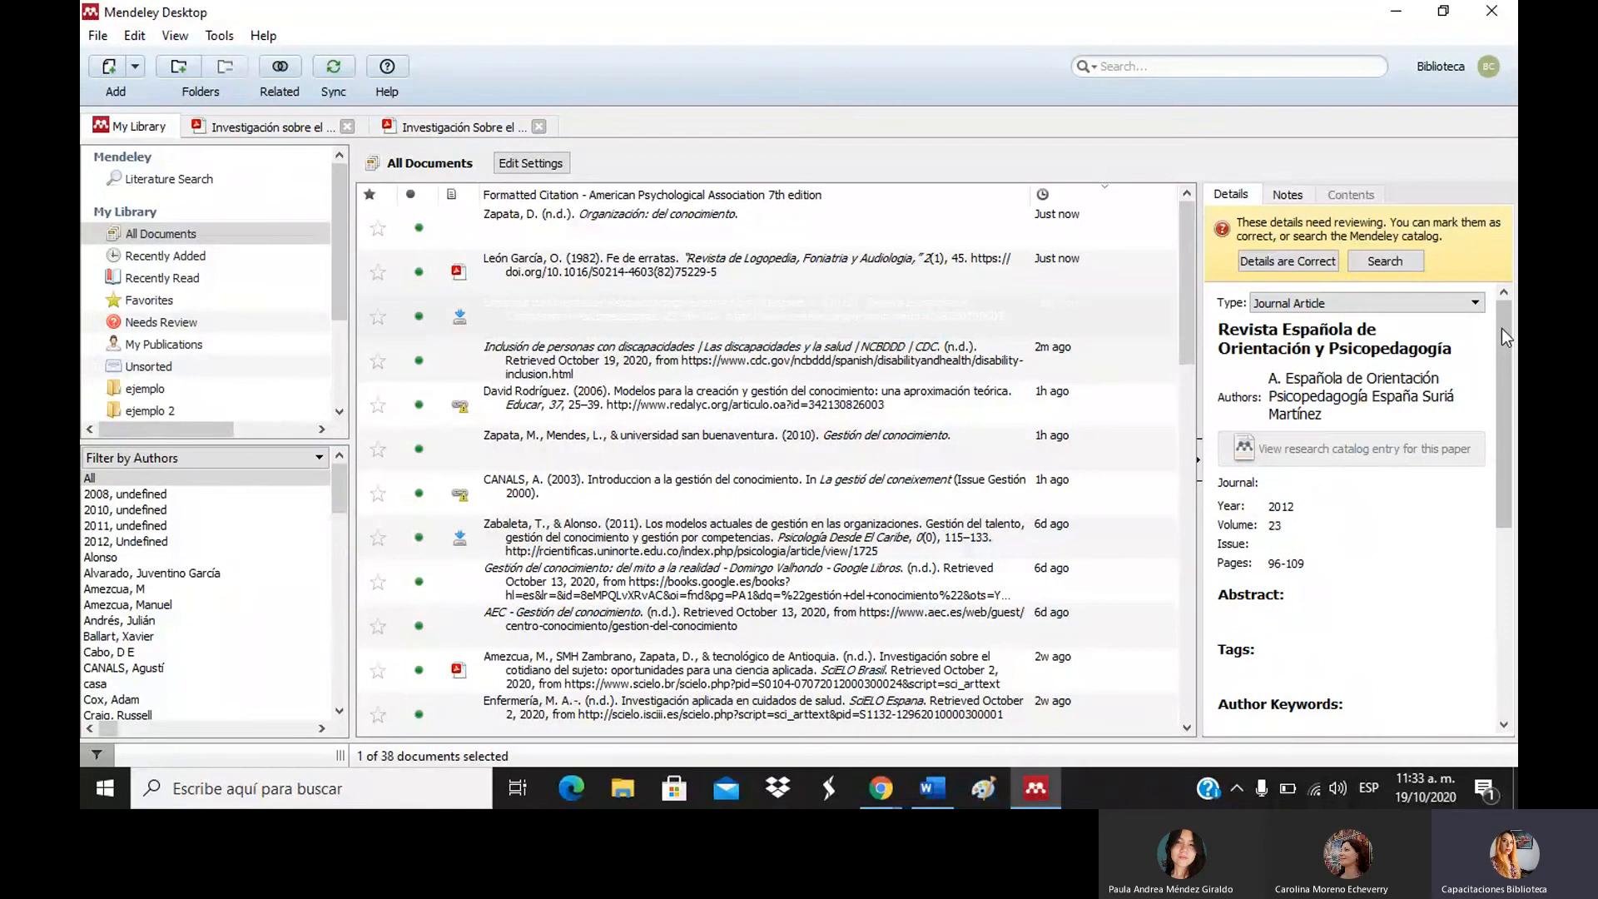
{"action": "left_click_drag", "start_coordinate": [1501, 328], "coordinate": [1500, 331]}
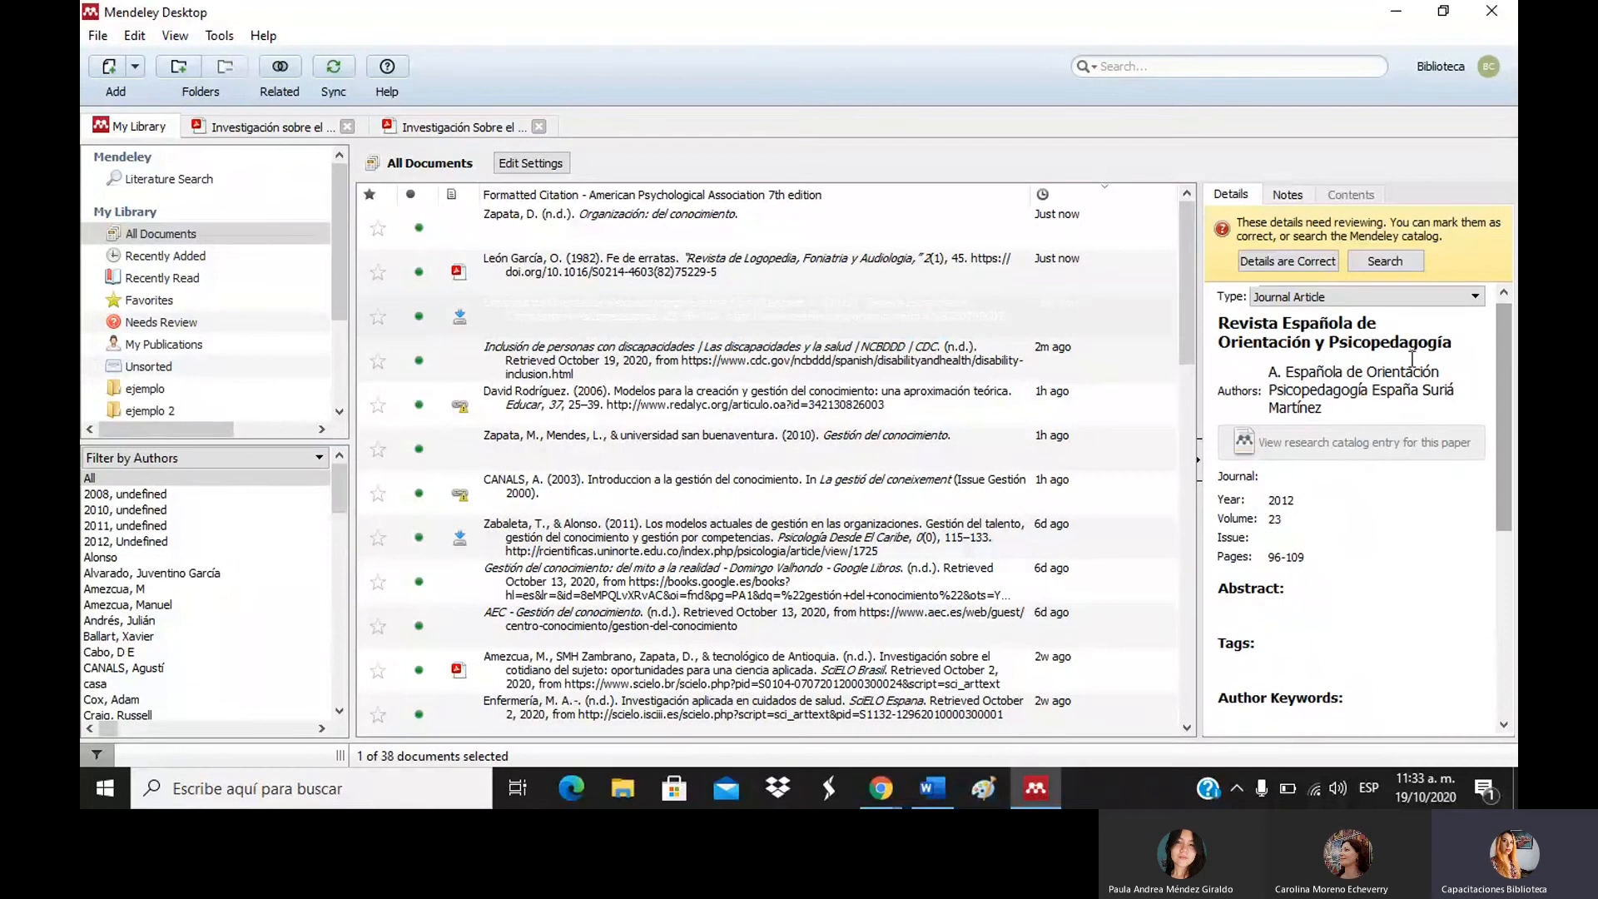
{"action": "left_click", "coordinate": [1344, 392]}
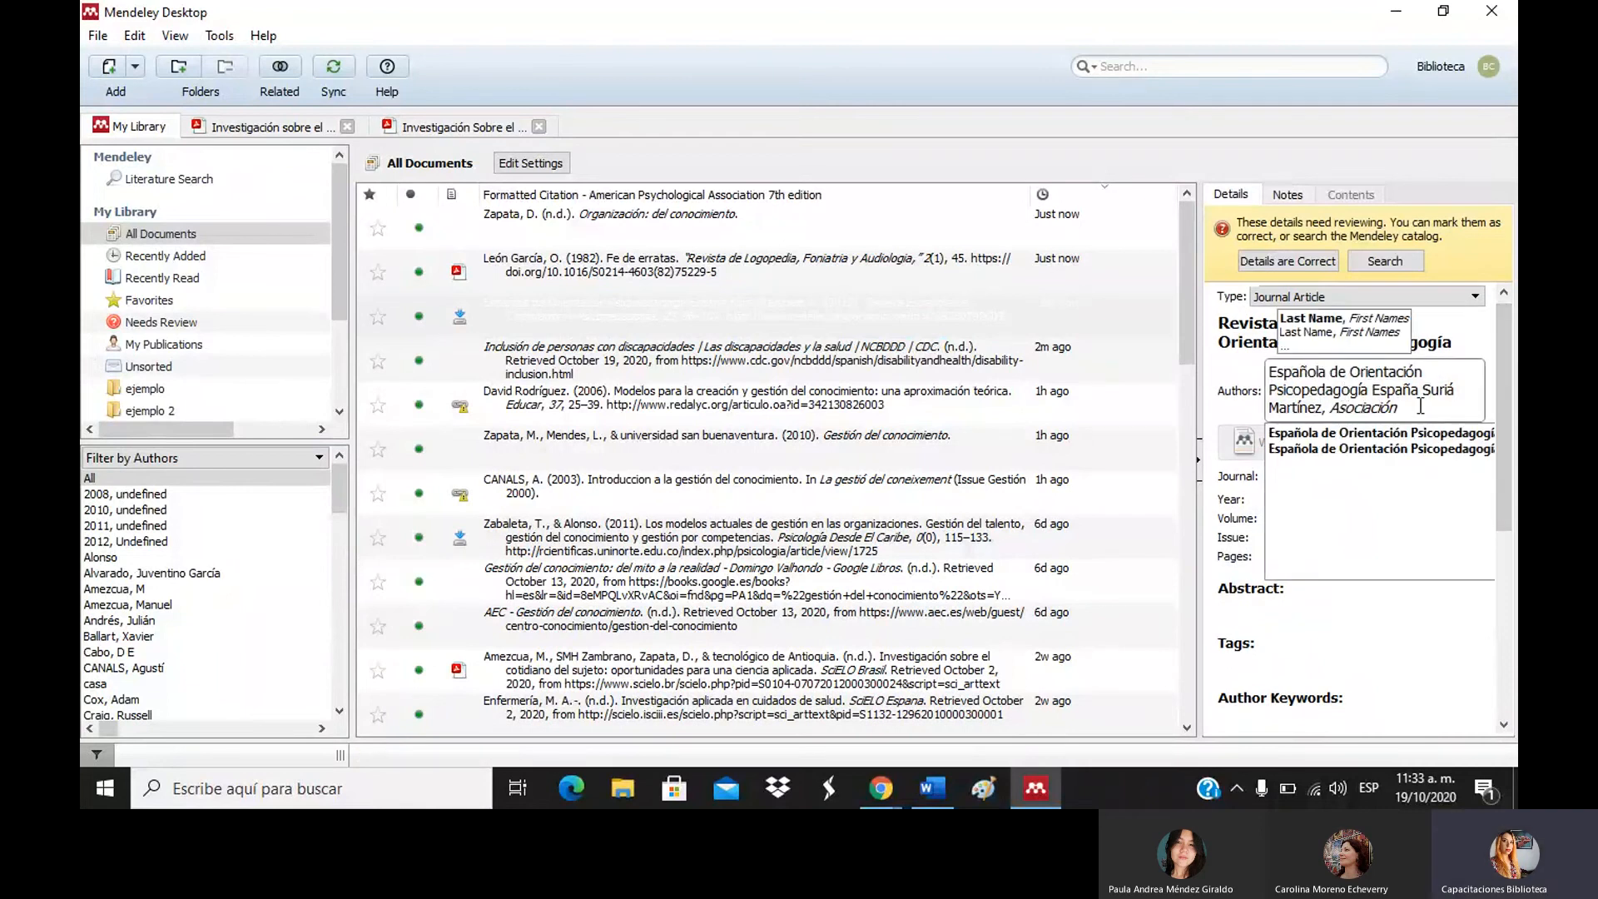
{"action": "left_click", "coordinate": [1497, 376]}
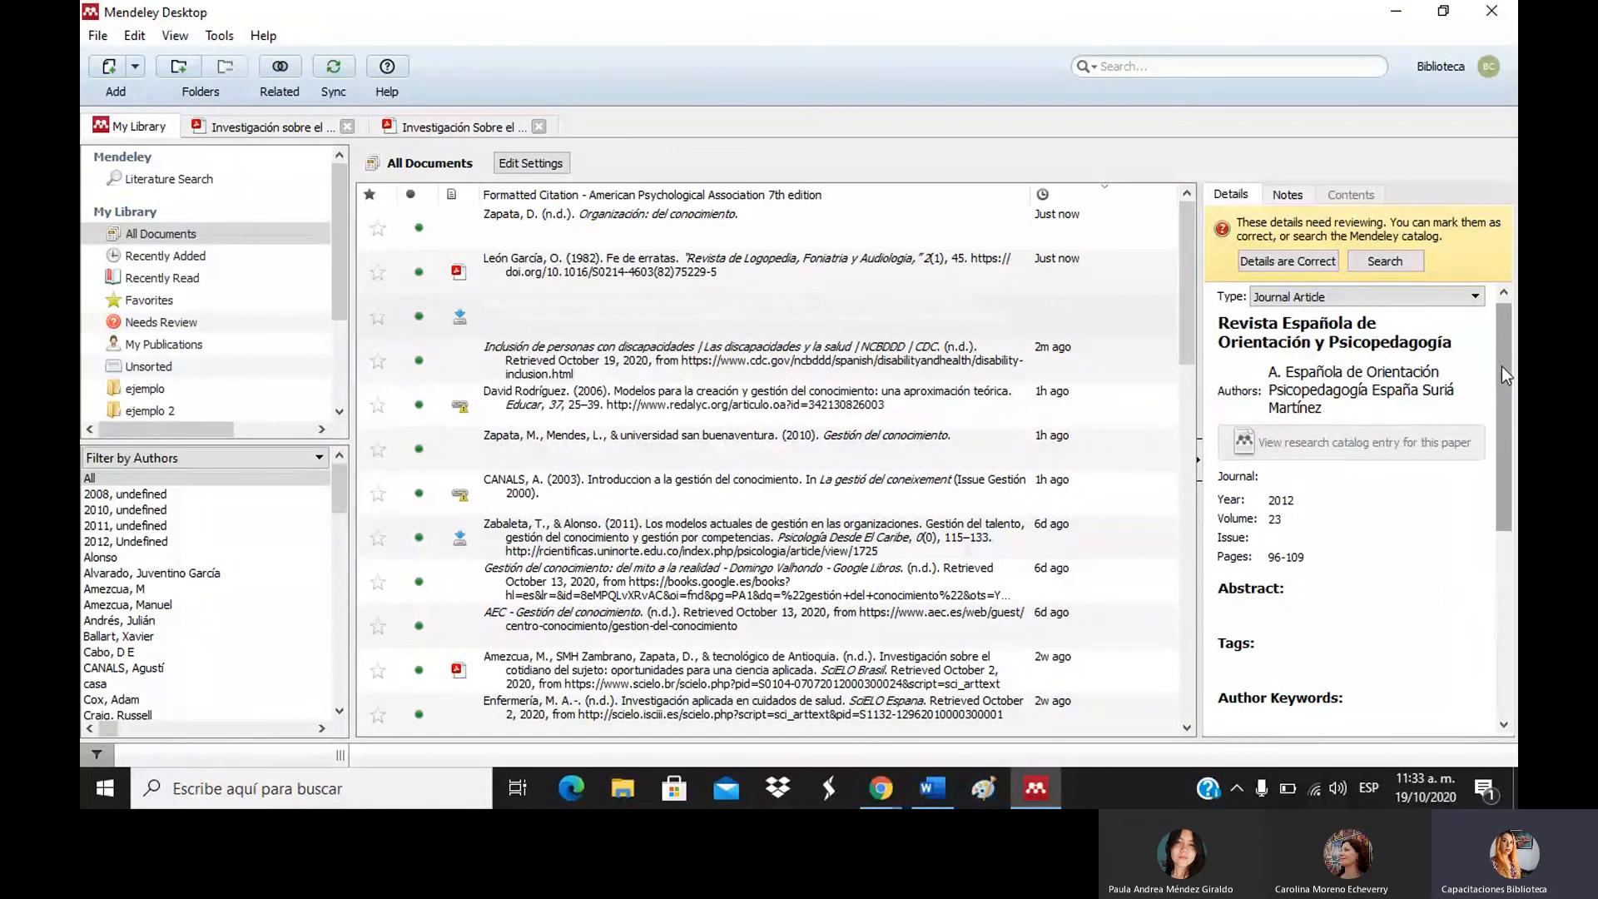
{"action": "left_click_drag", "start_coordinate": [1501, 366], "coordinate": [1505, 537]}
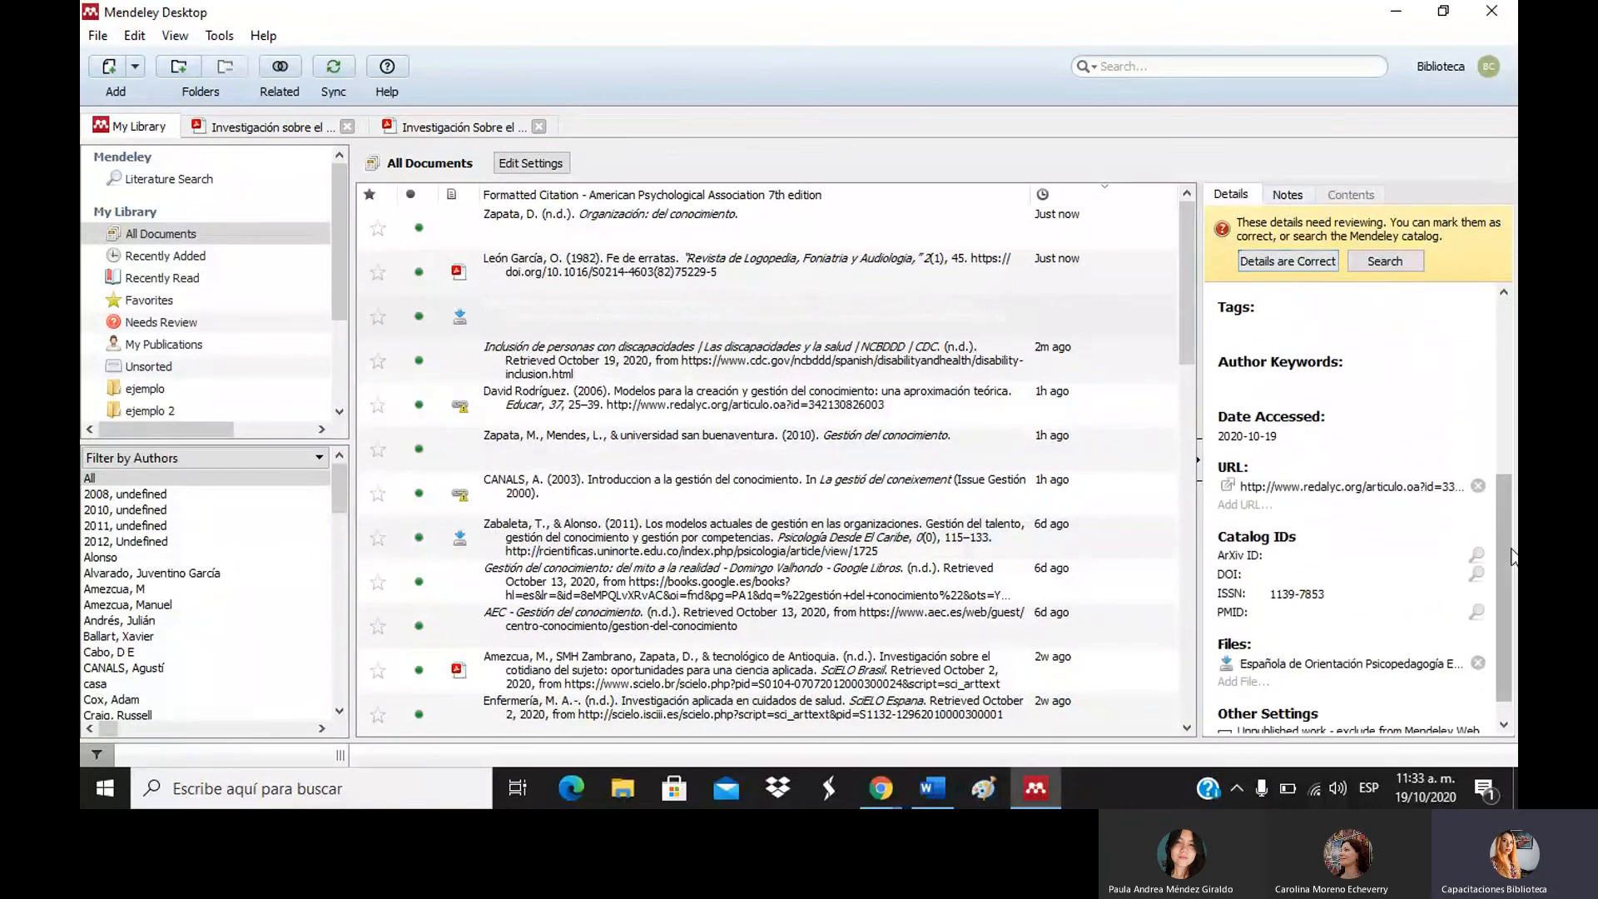
{"action": "scroll", "coordinate": [1512, 558], "scroll_direction": "down", "scroll_amount": 1}
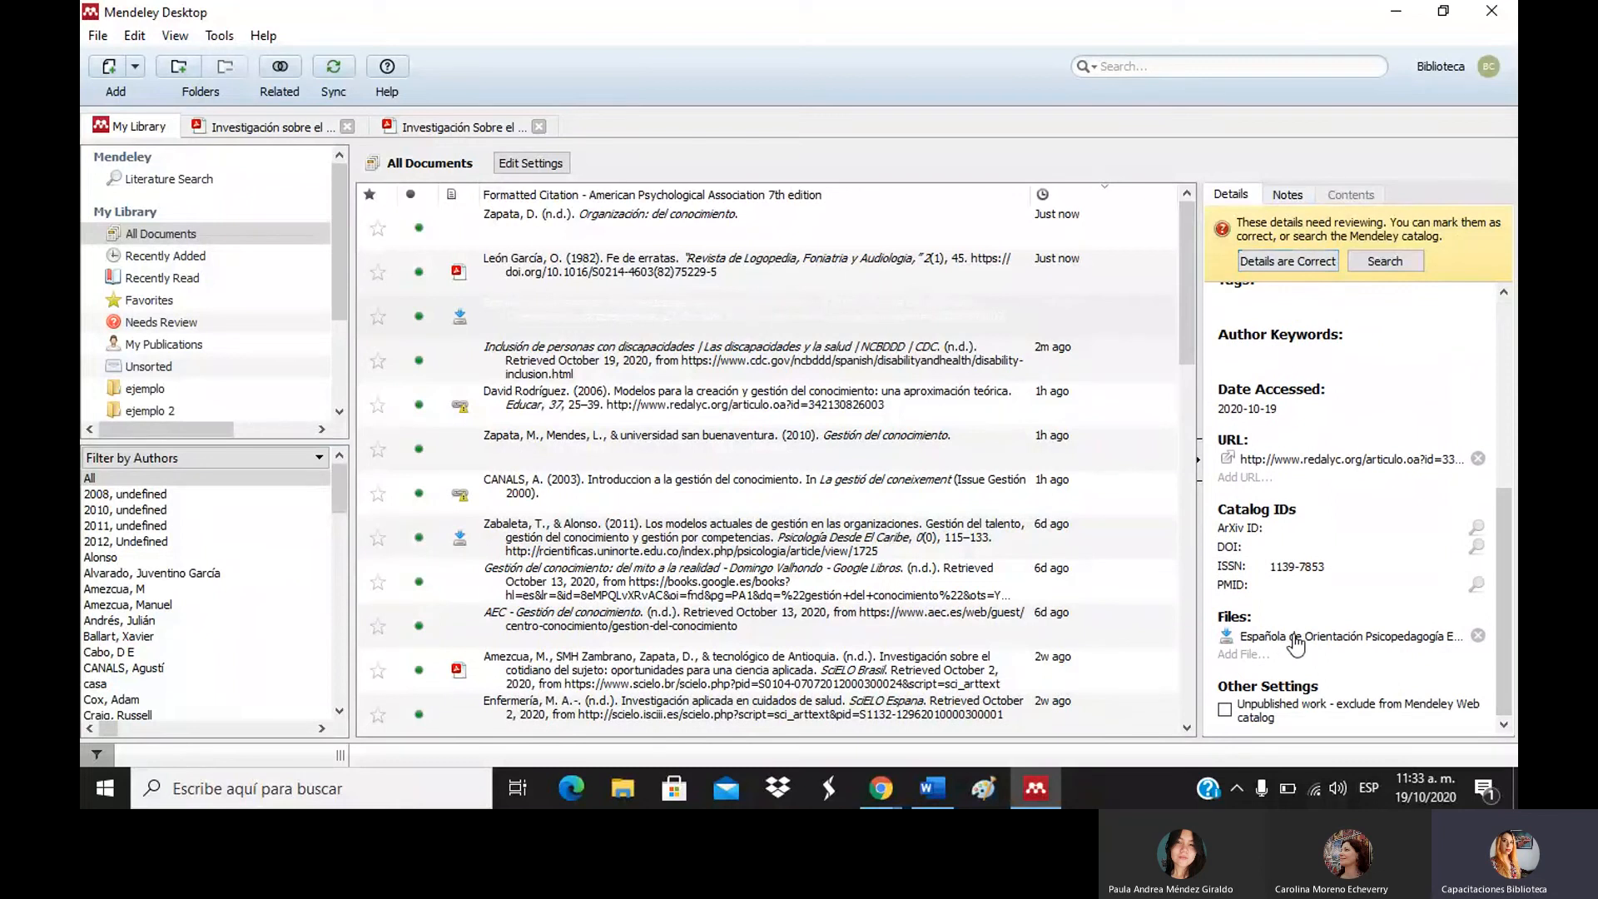
Open the record's attached 15-page PDF and scroll through it.
{"action": "left_click", "coordinate": [1295, 645]}
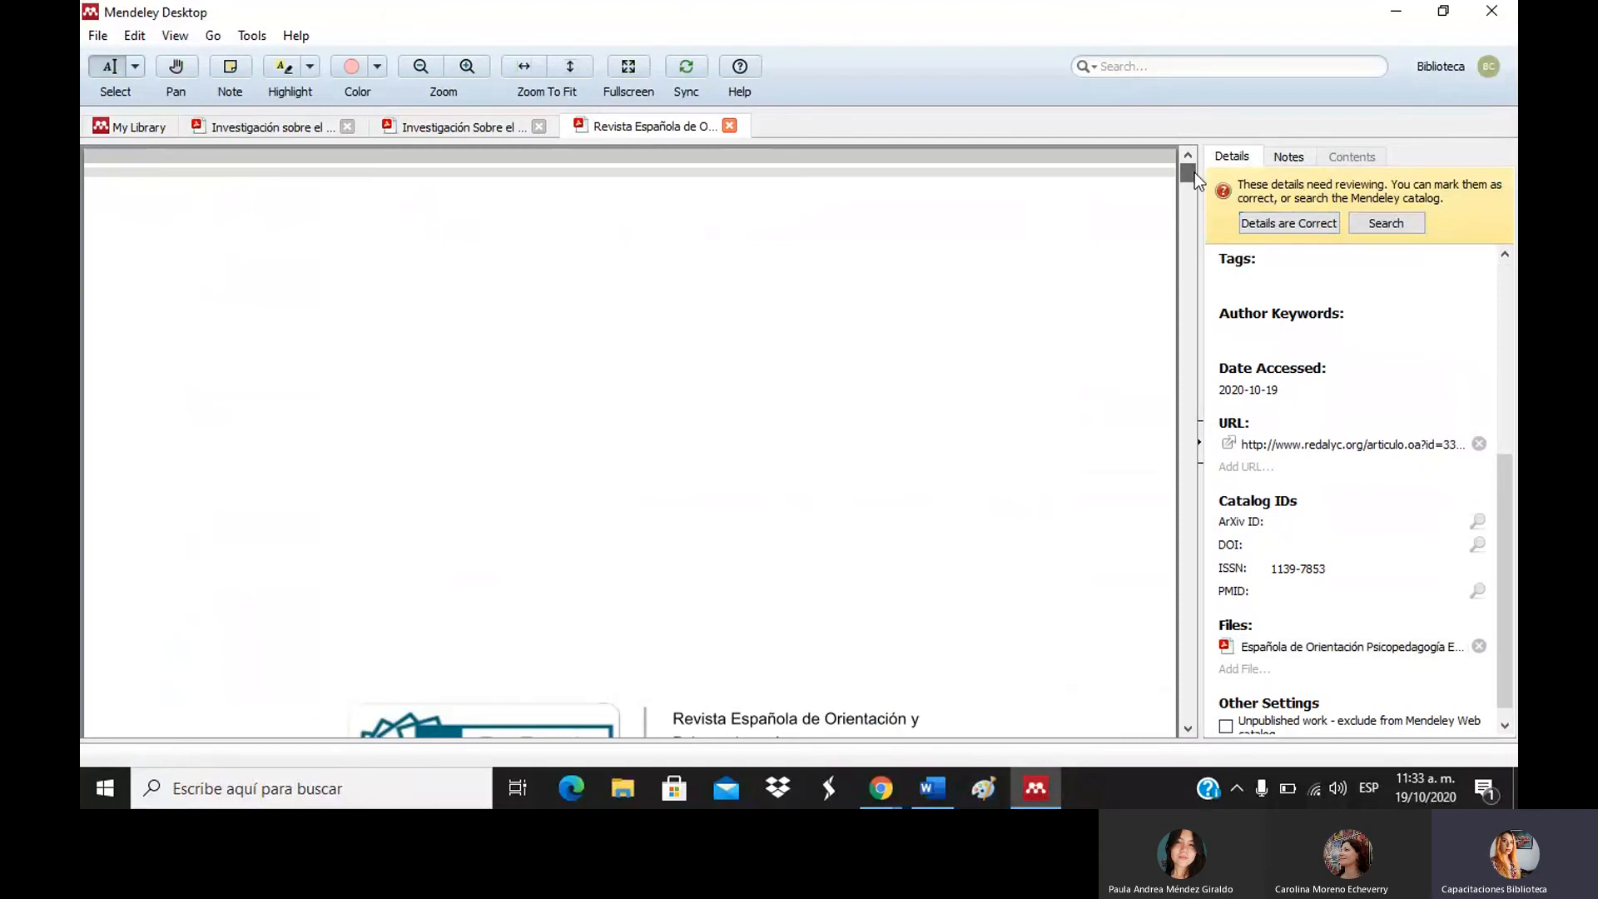
{"action": "left_click_drag", "start_coordinate": [1195, 172], "coordinate": [1195, 185]}
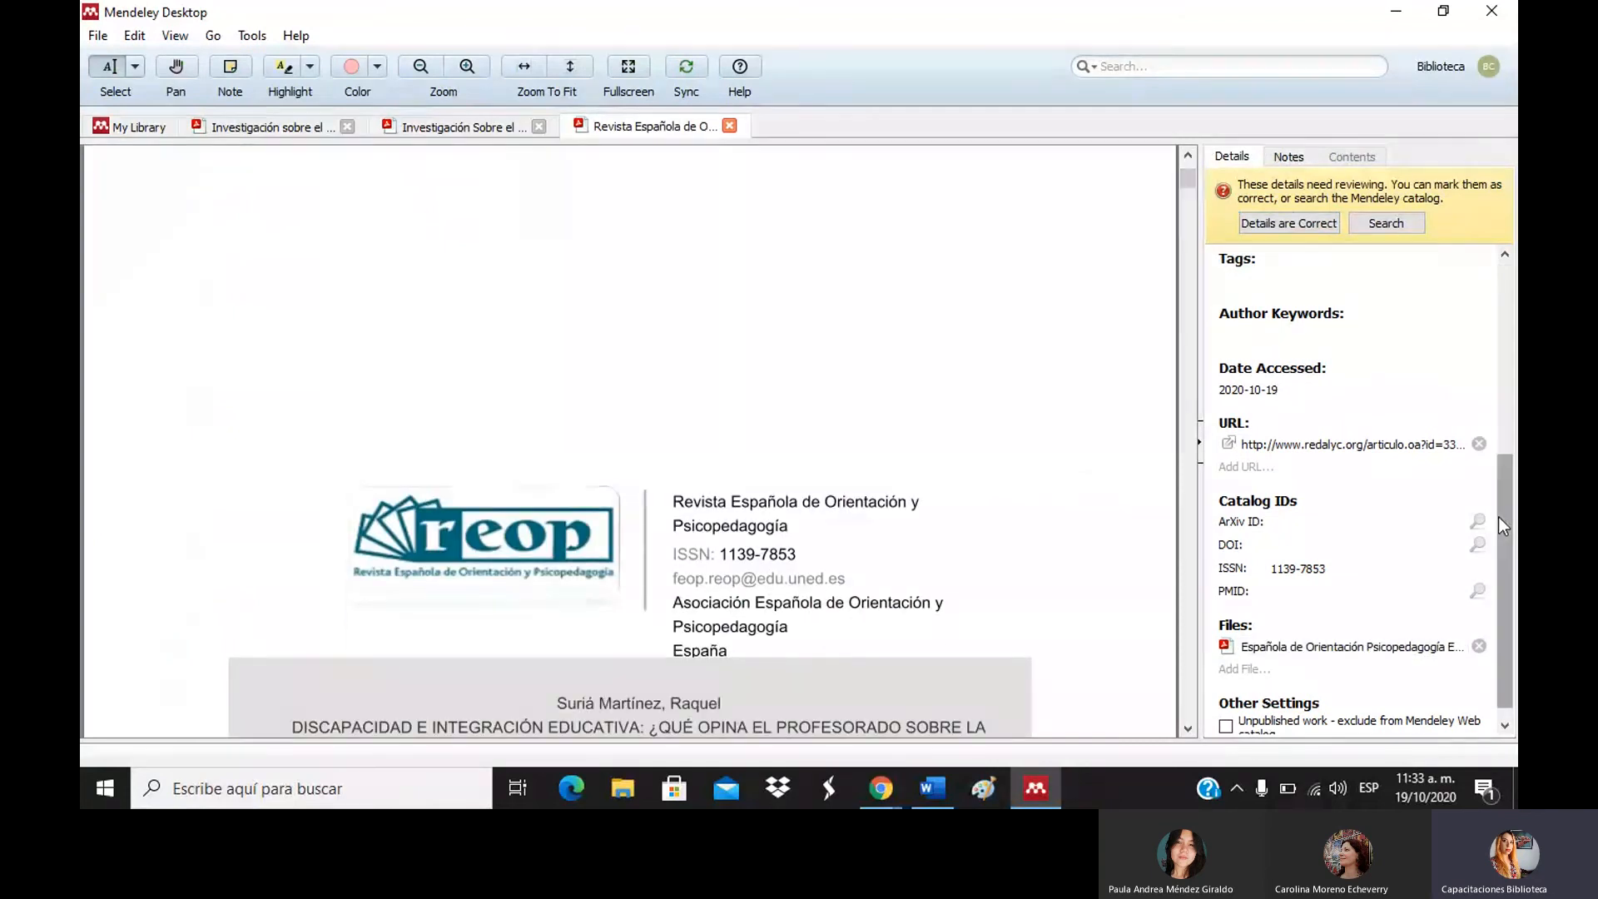
{"action": "left_click_drag", "start_coordinate": [1498, 516], "coordinate": [1507, 341]}
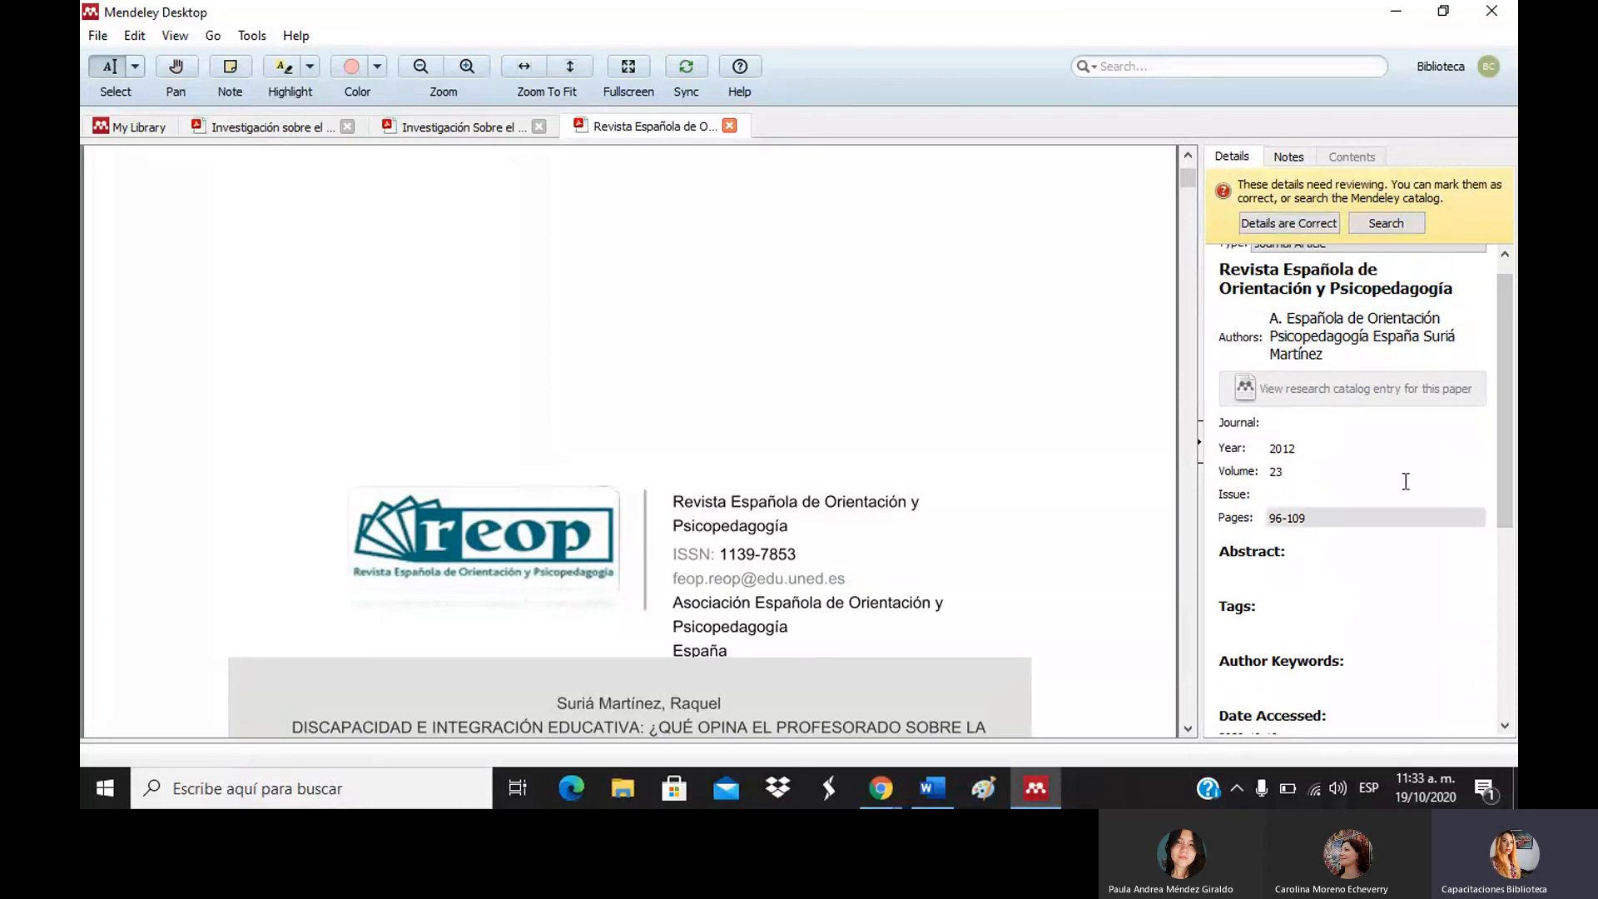
{"action": "mouse_move", "coordinate": [1510, 412]}
{"action": "left_mouse_down"}
{"action": "mouse_move", "coordinate": [1512, 508]}
{"action": "mouse_move", "coordinate": [1511, 399]}
{"action": "left_mouse_up"}
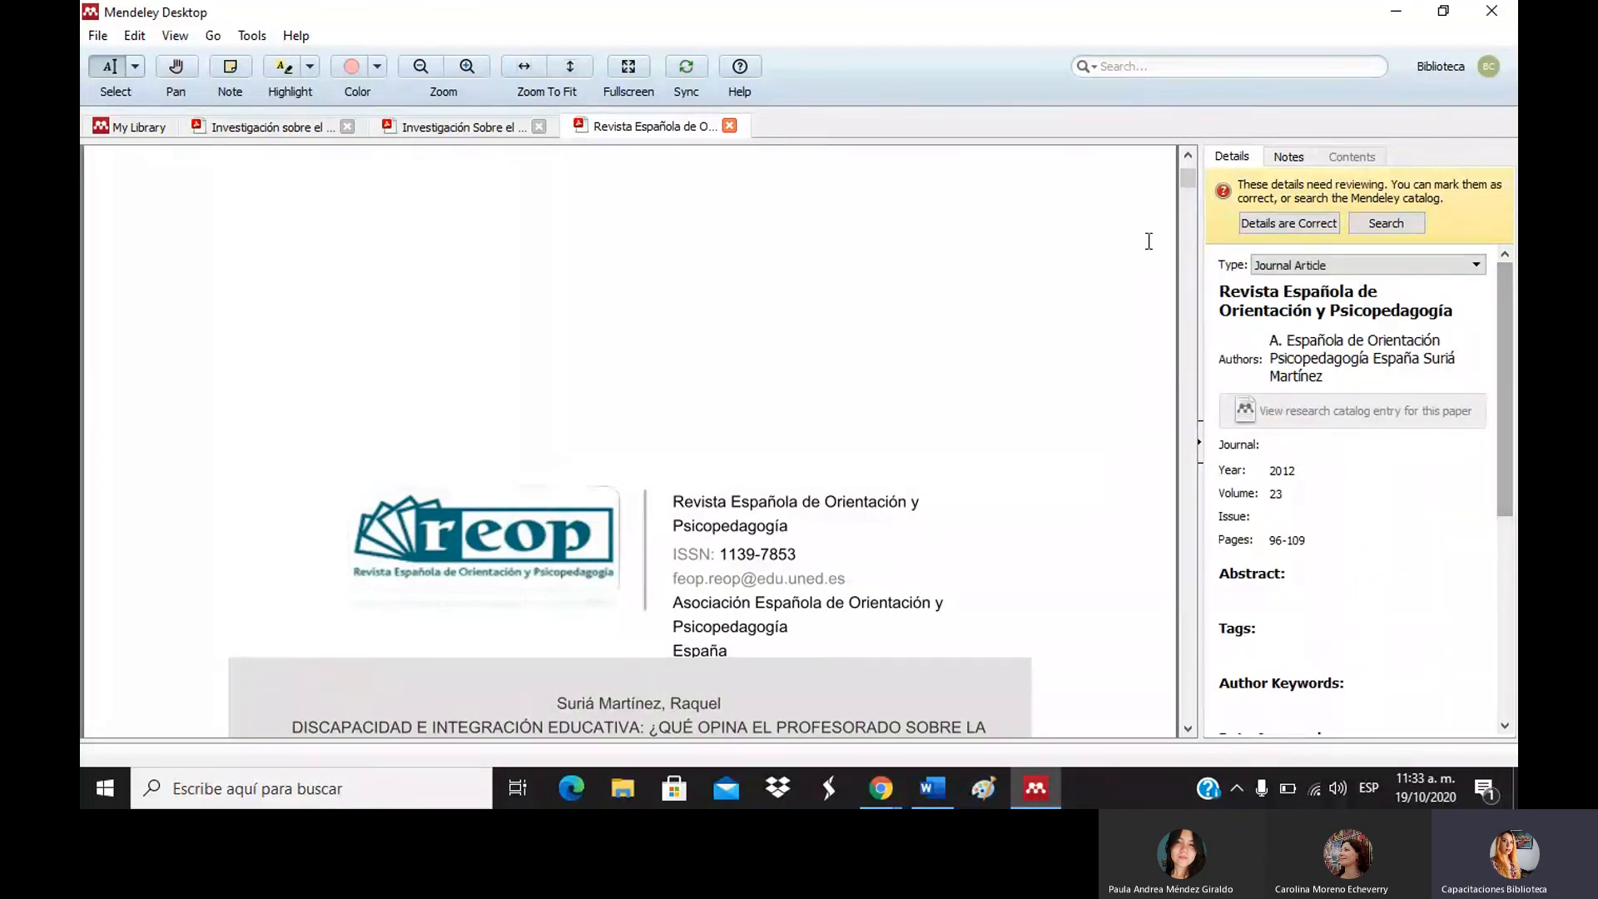
{"action": "scroll", "coordinate": [1180, 259], "scroll_direction": "down", "scroll_amount": 10}
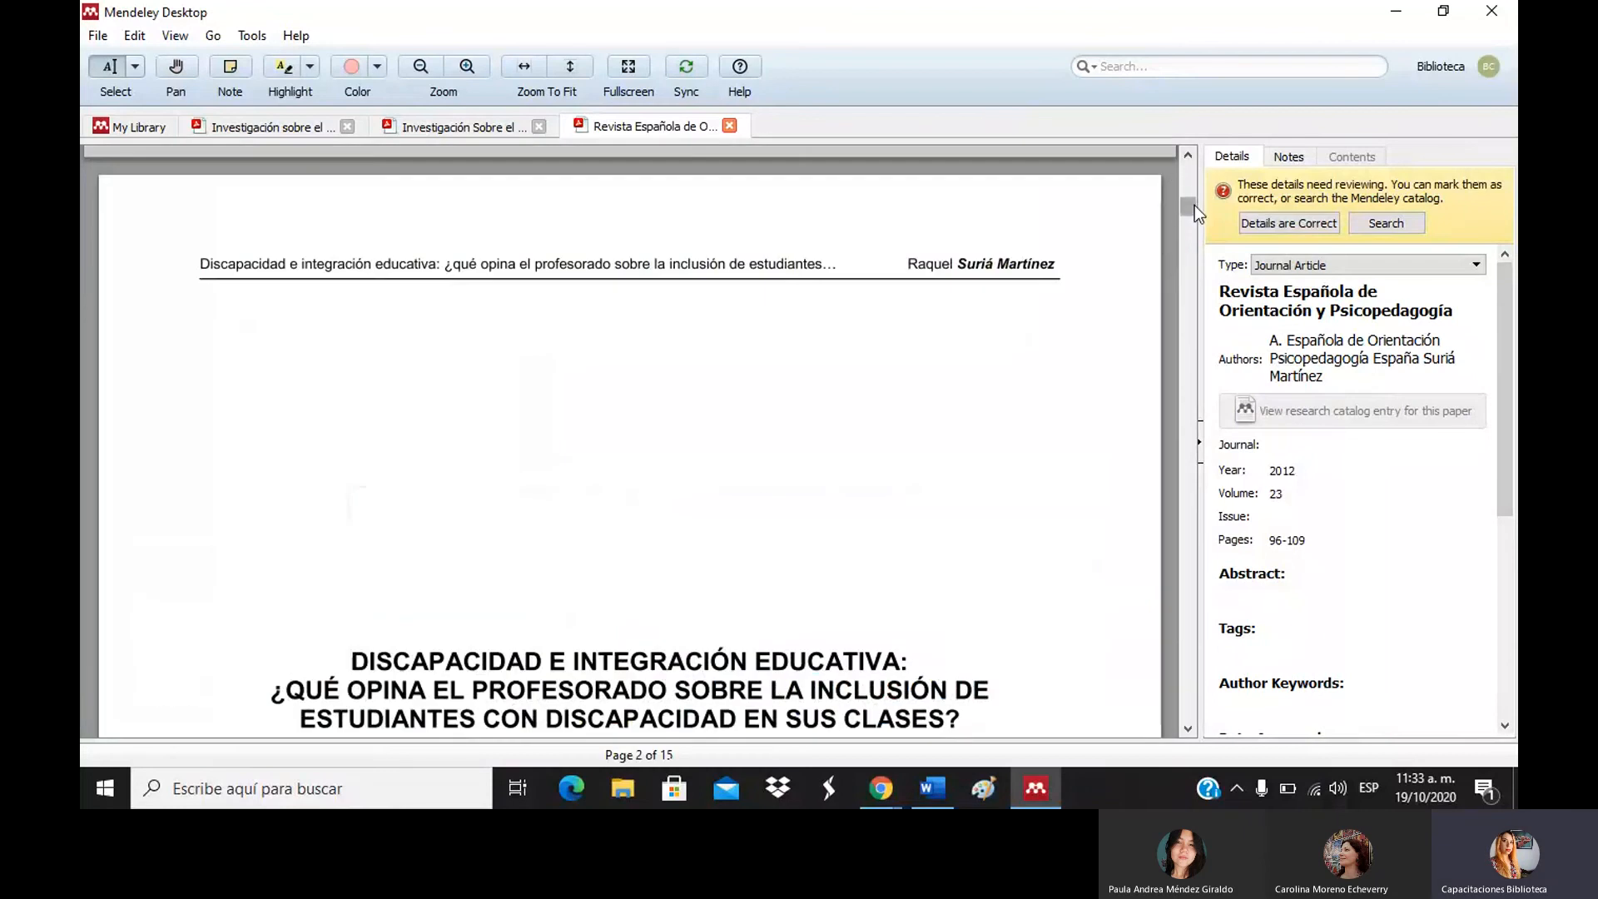
{"action": "left_click_drag", "start_coordinate": [1195, 205], "coordinate": [1194, 211]}
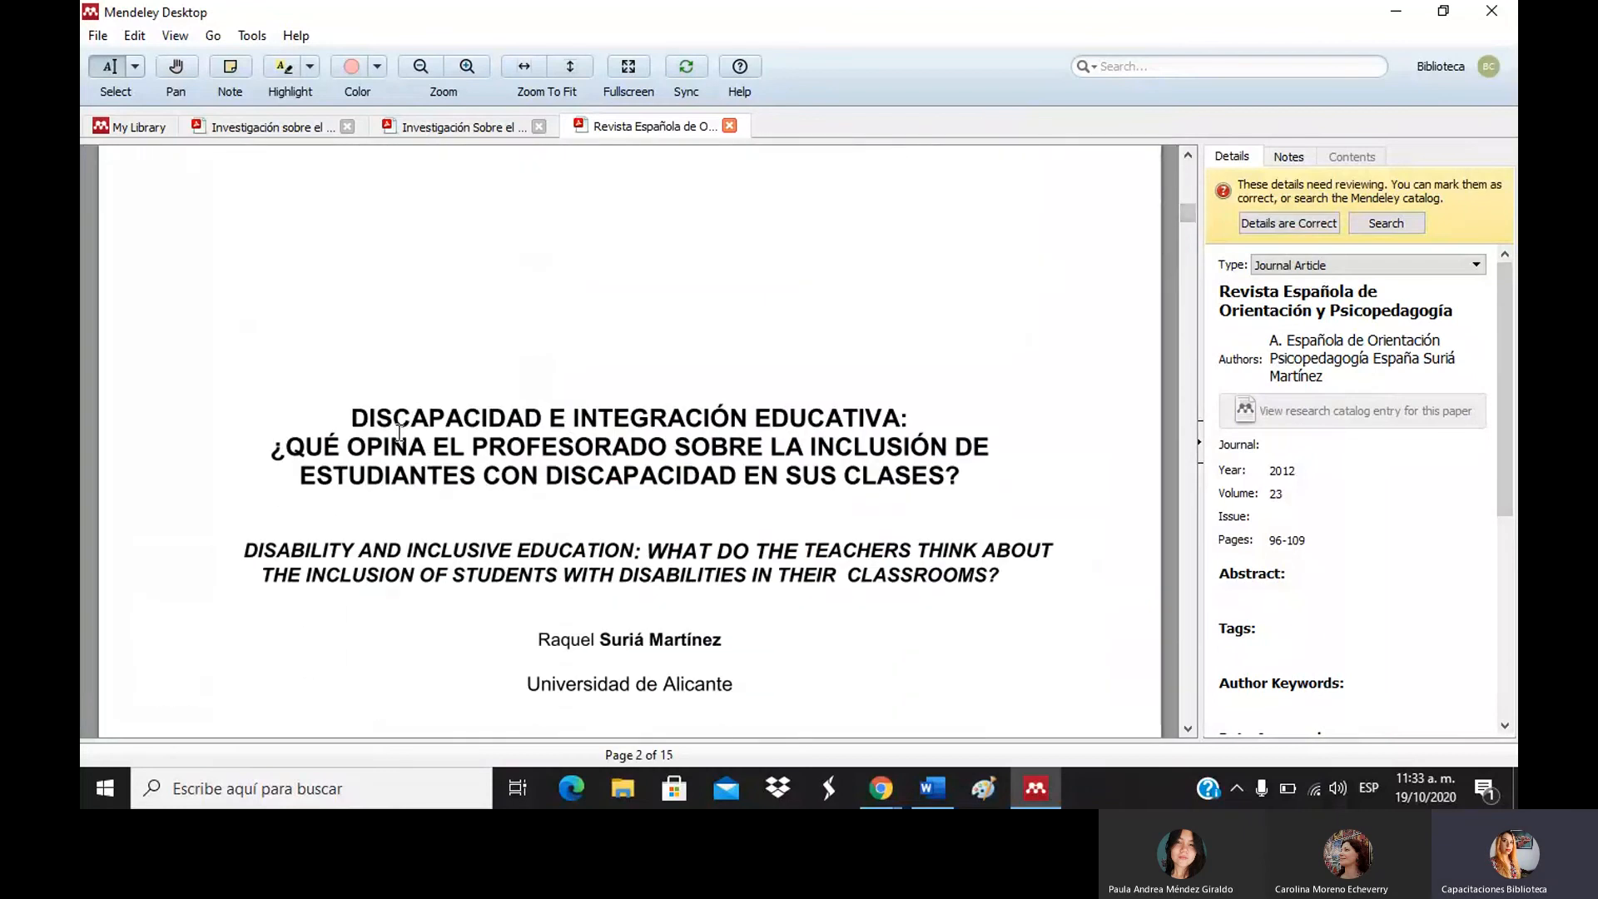
Replace the record's title with the Spanish title copied from the PDF.
{"action": "left_click_drag", "start_coordinate": [356, 416], "coordinate": [966, 509]}
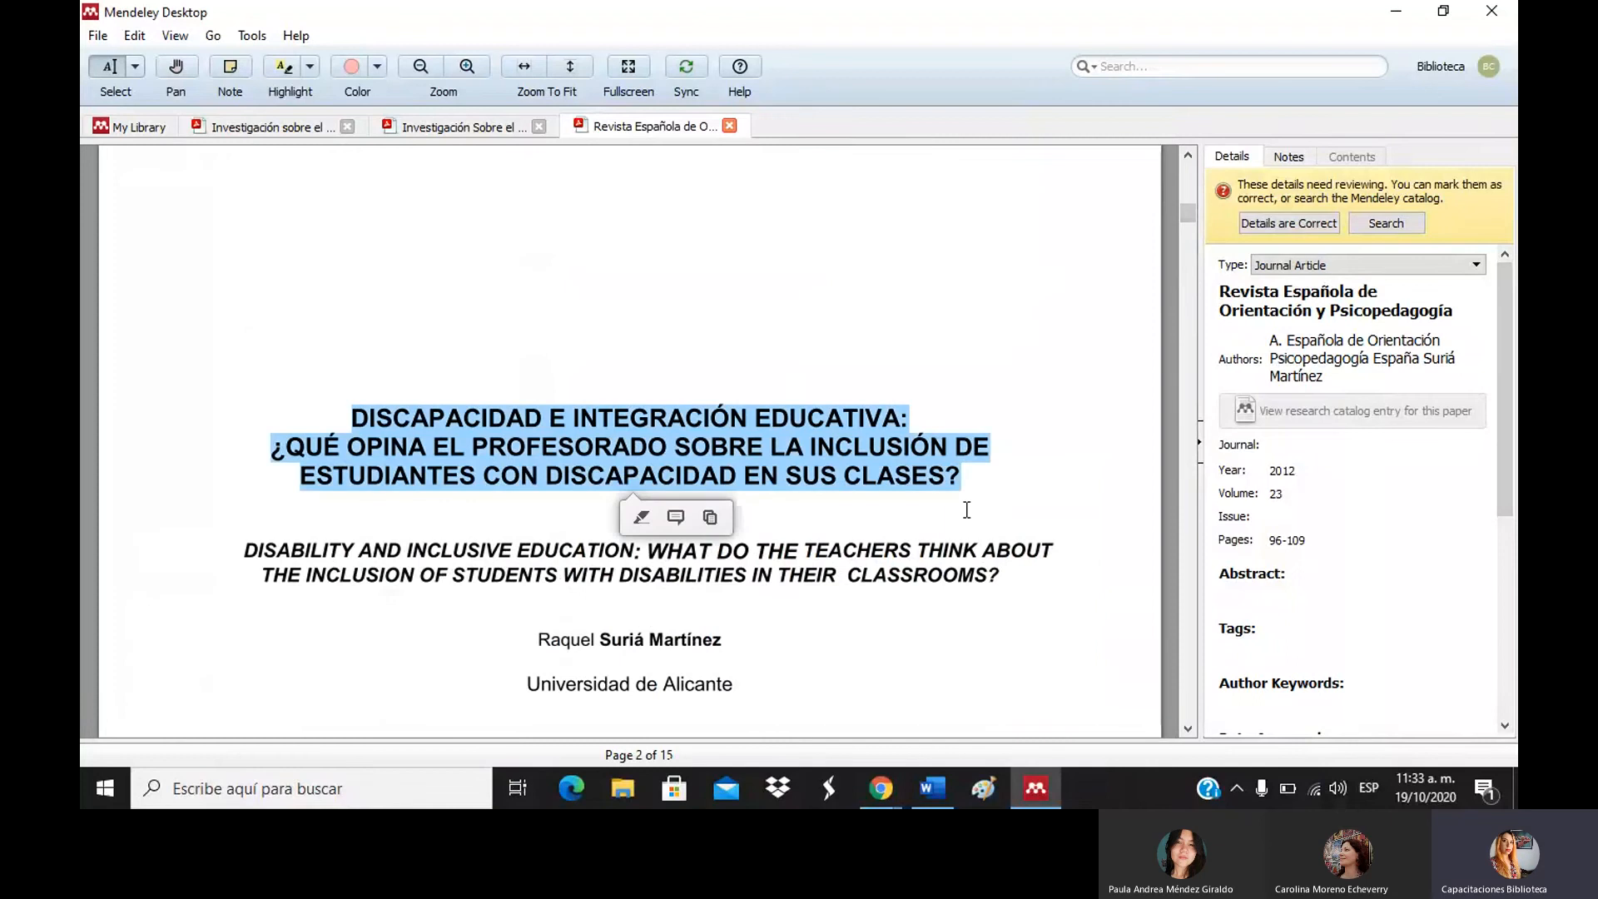
{"action": "left_click", "coordinate": [1350, 306]}
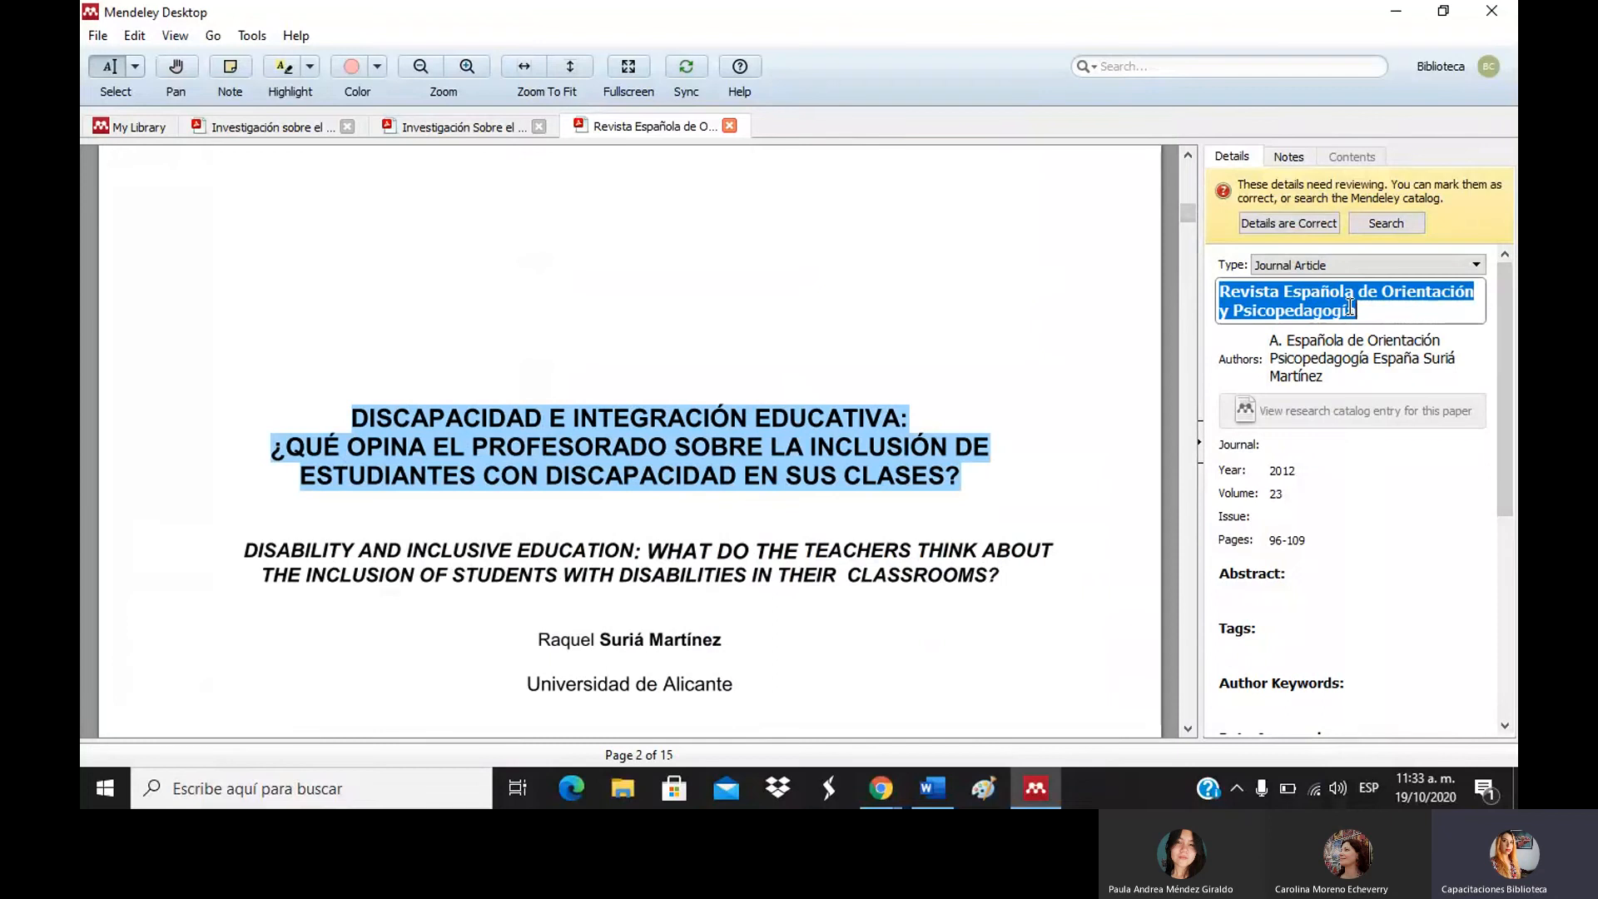
{"action": "type", "text": "DISCAPACIDAD E INTEGRACIÓN EDUCATIVA: ¿QUÉ OPINA EL PROFESORADO SOBRE LA INCLUSIÓN DE ESTUDIANTES CON DISCAPACIDAD EN SUS CLASES? DISABILITY"}
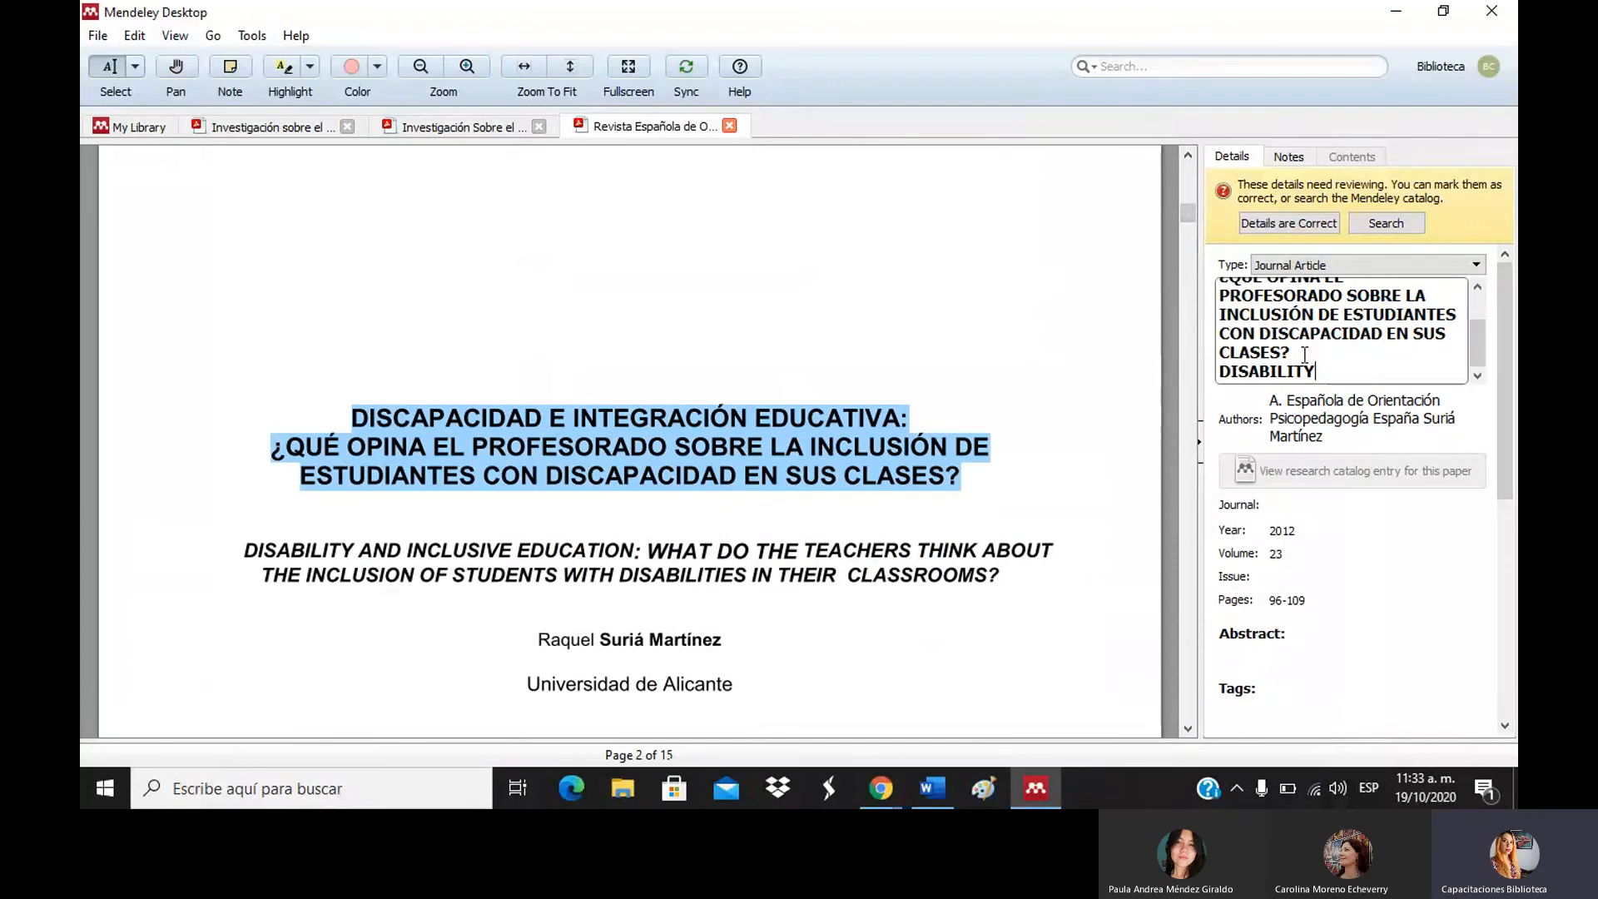
{"action": "left_click", "coordinate": [1096, 366]}
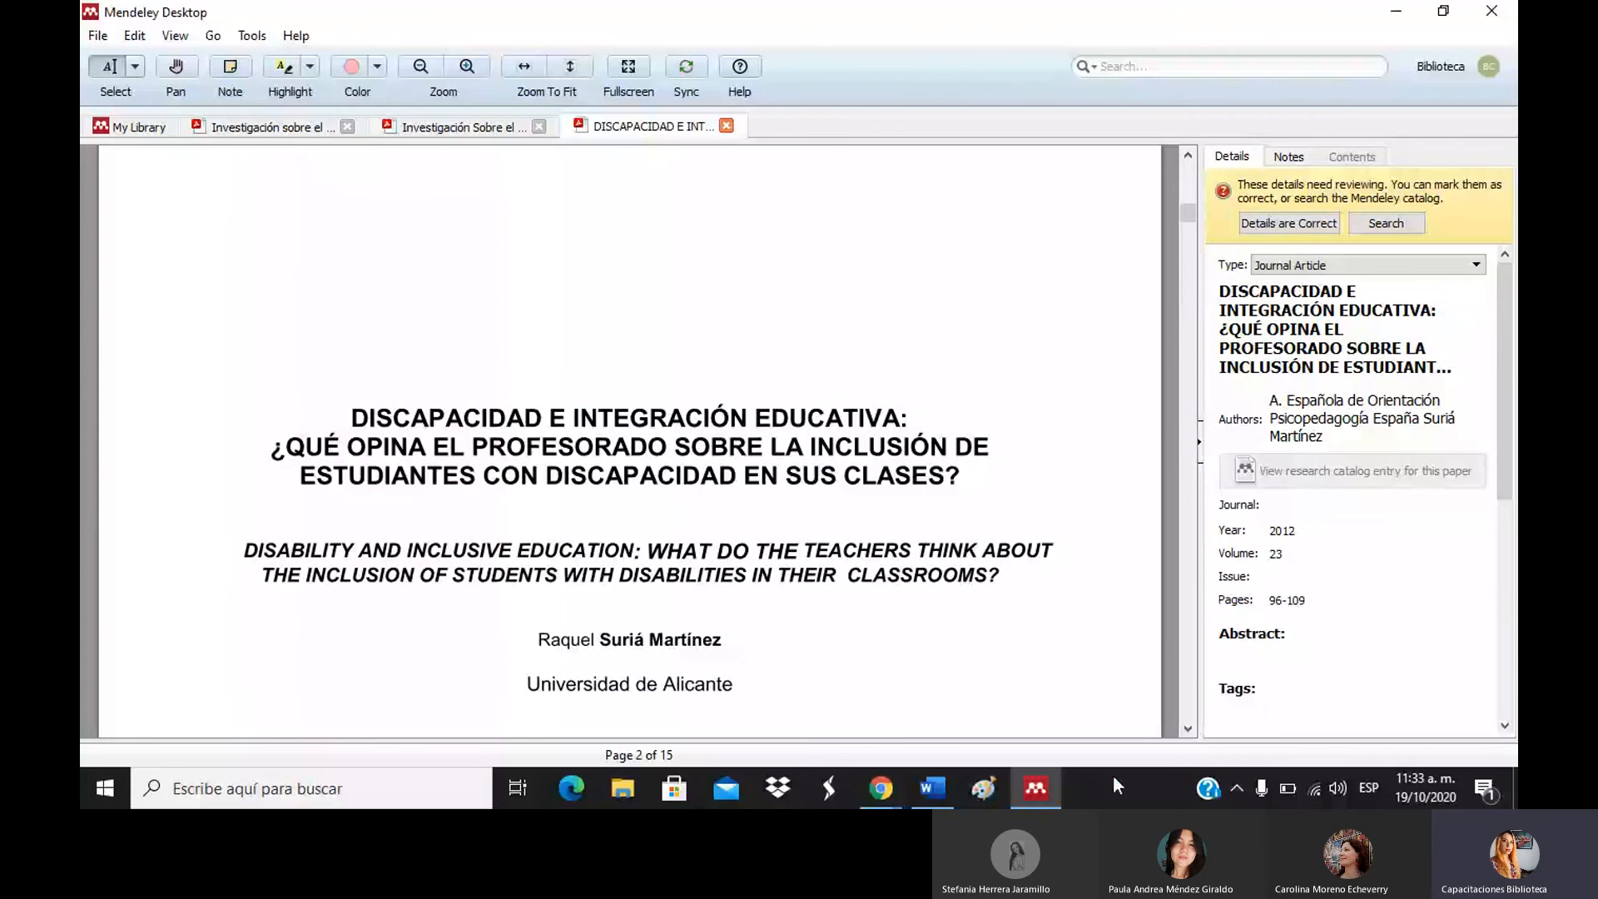
Check the authors, select the author and title citation text on page 1, then return to My Library.
{"action": "scroll", "coordinate": [1182, 730], "scroll_direction": "down", "scroll_amount": 1}
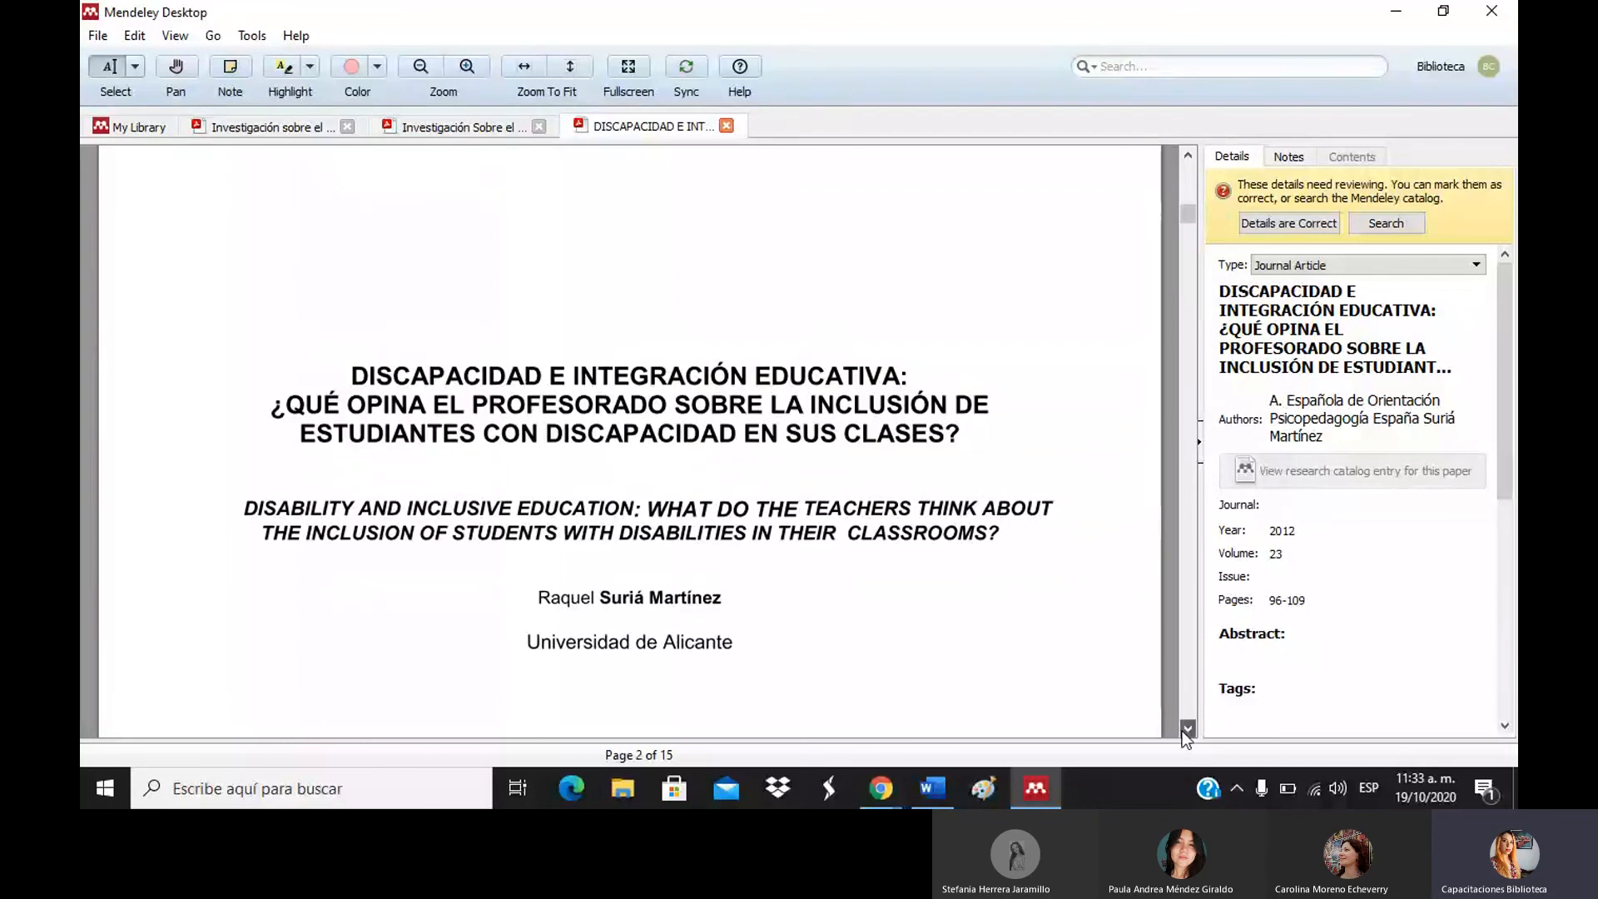
{"action": "left_click", "coordinate": [1406, 449]}
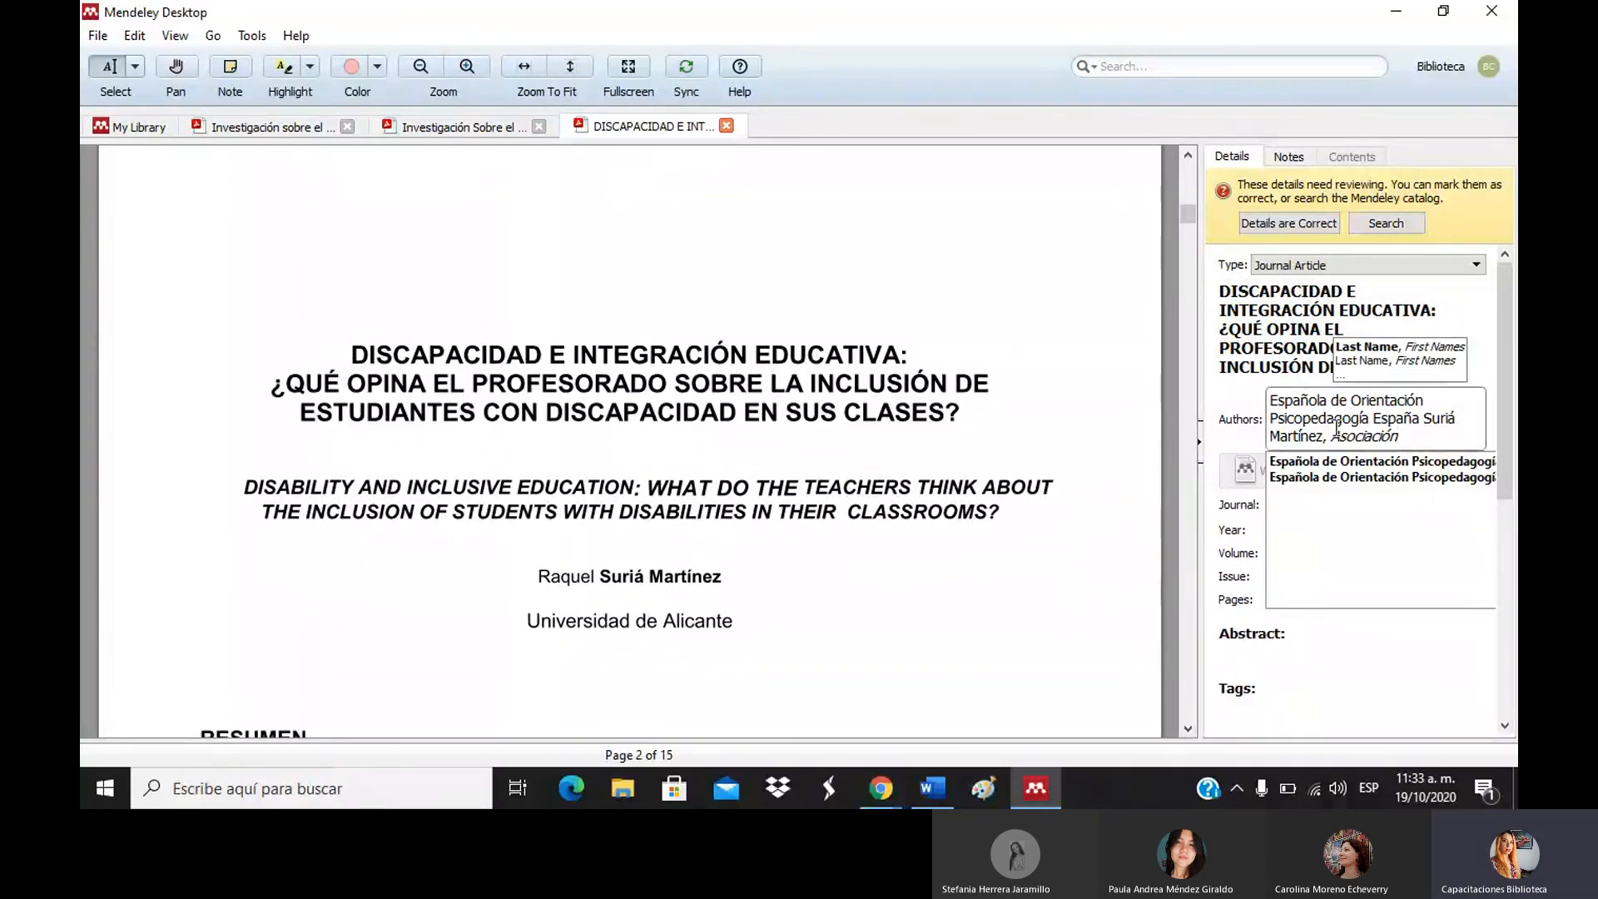
{"action": "left_click", "coordinate": [1195, 186]}
{"action": "left_click", "coordinate": [1195, 186]}
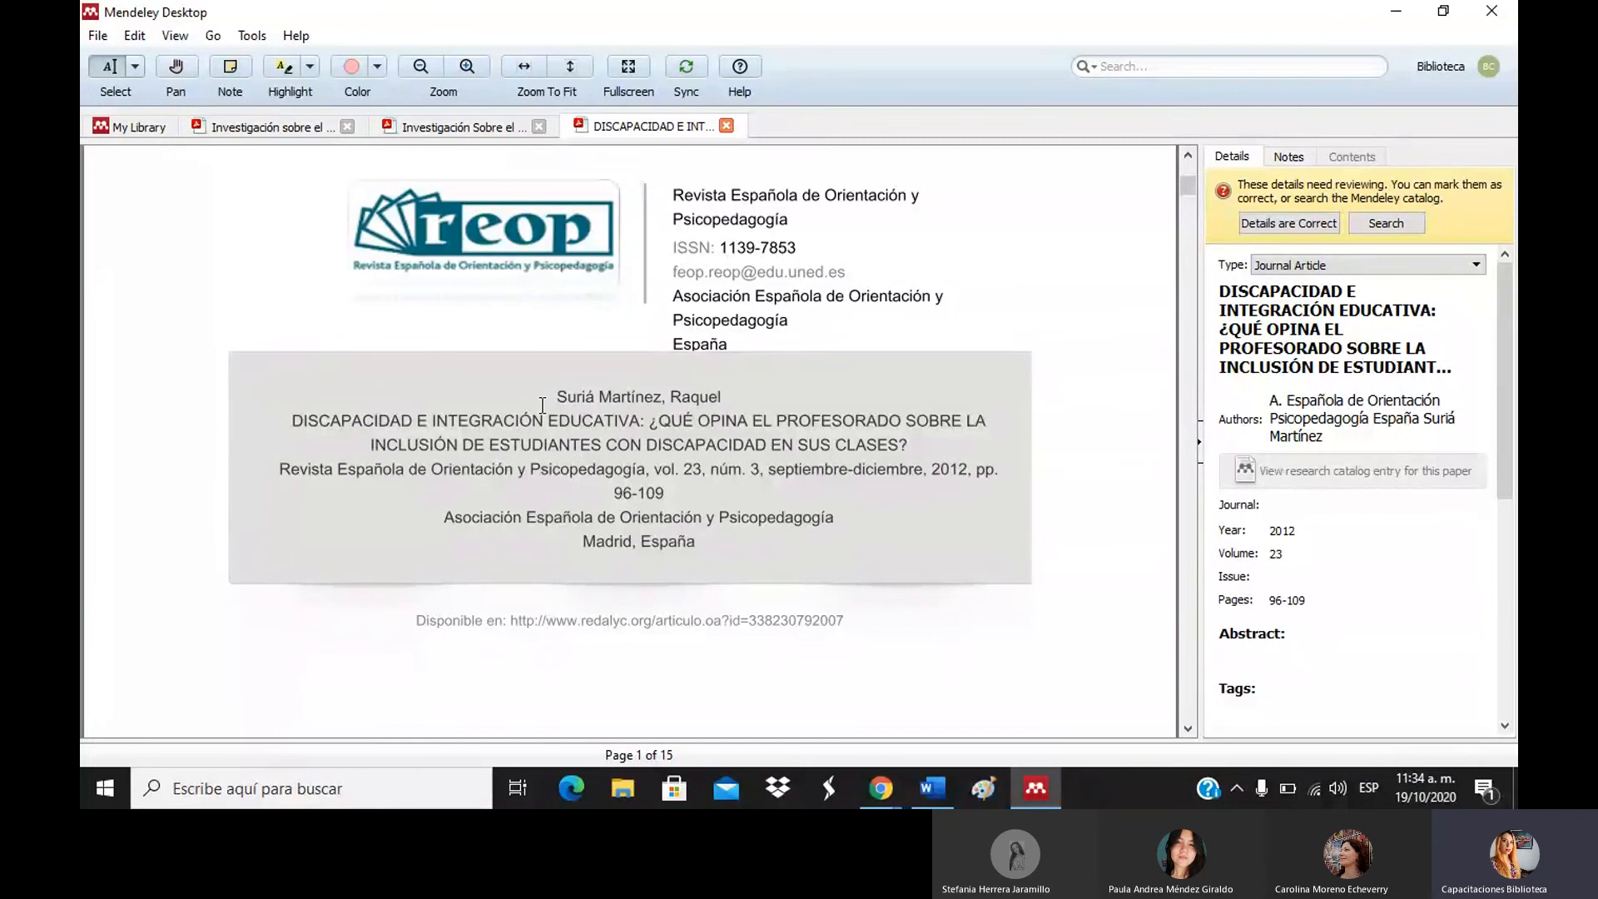
{"action": "left_click_drag", "start_coordinate": [553, 397], "coordinate": [810, 568]}
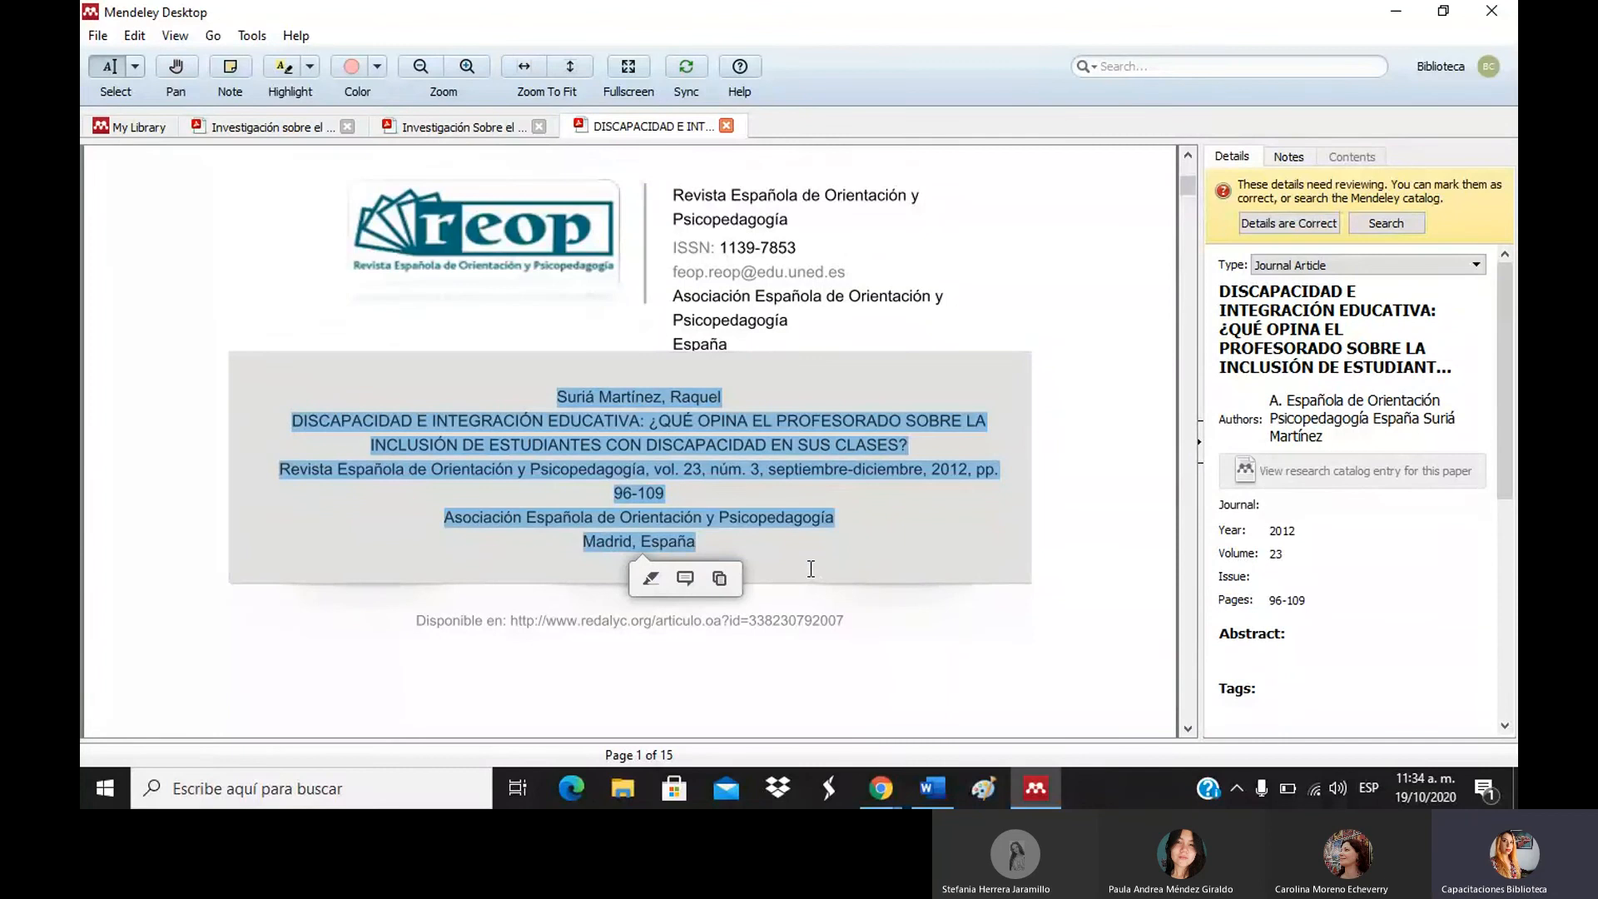
{"action": "left_click", "coordinate": [125, 126]}
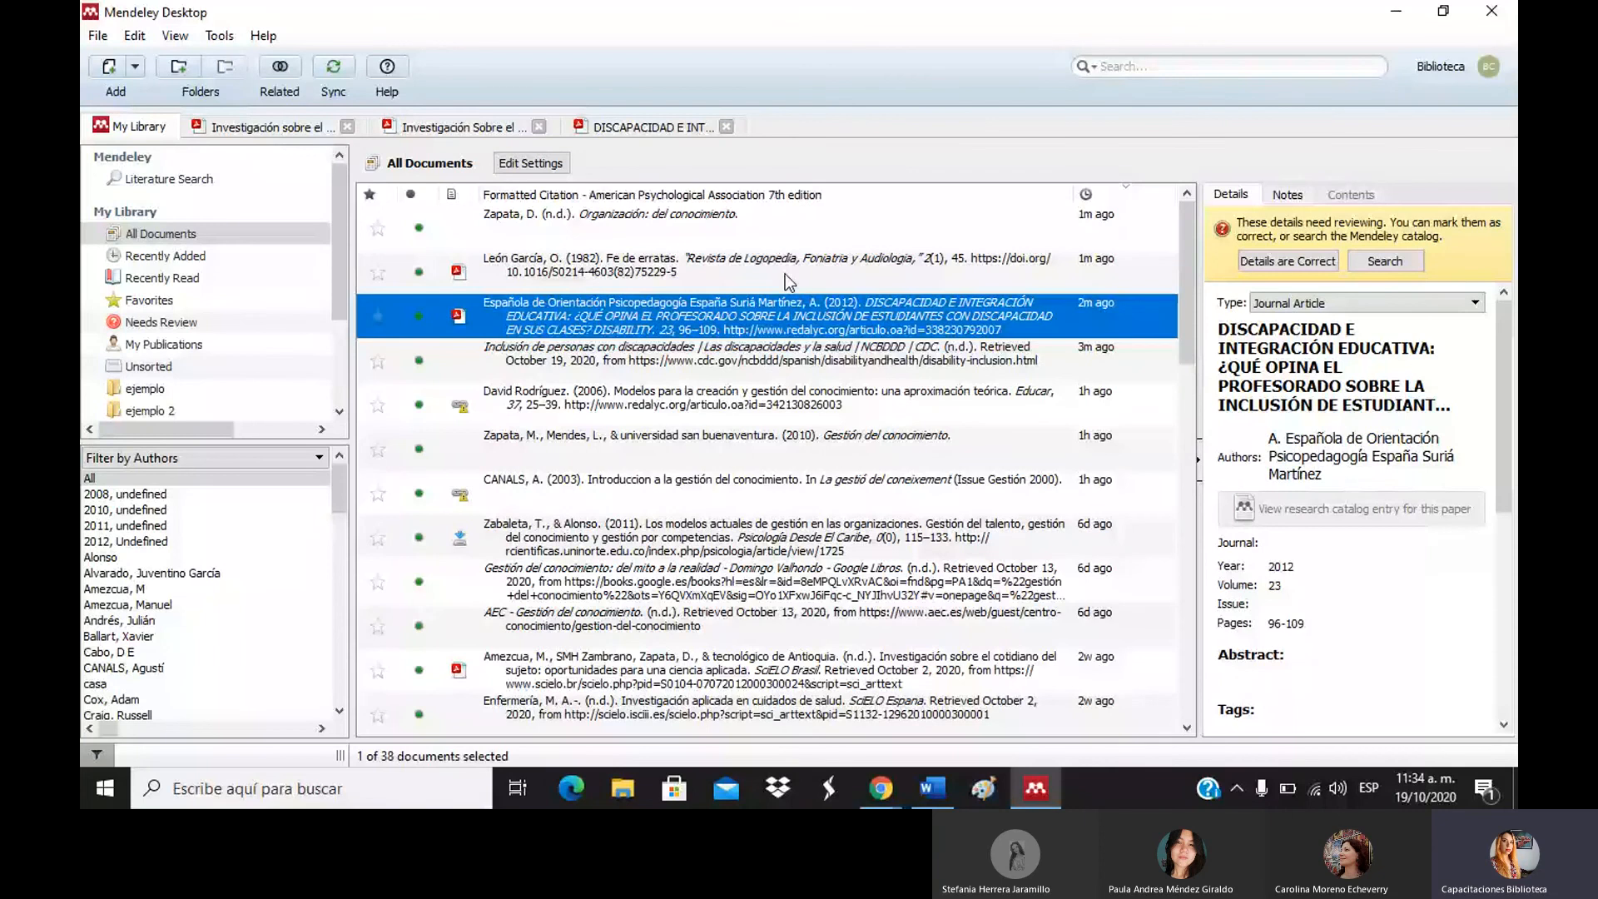
Switch the library to Table view sorted newest-added first.
{"action": "left_click", "coordinate": [219, 36]}
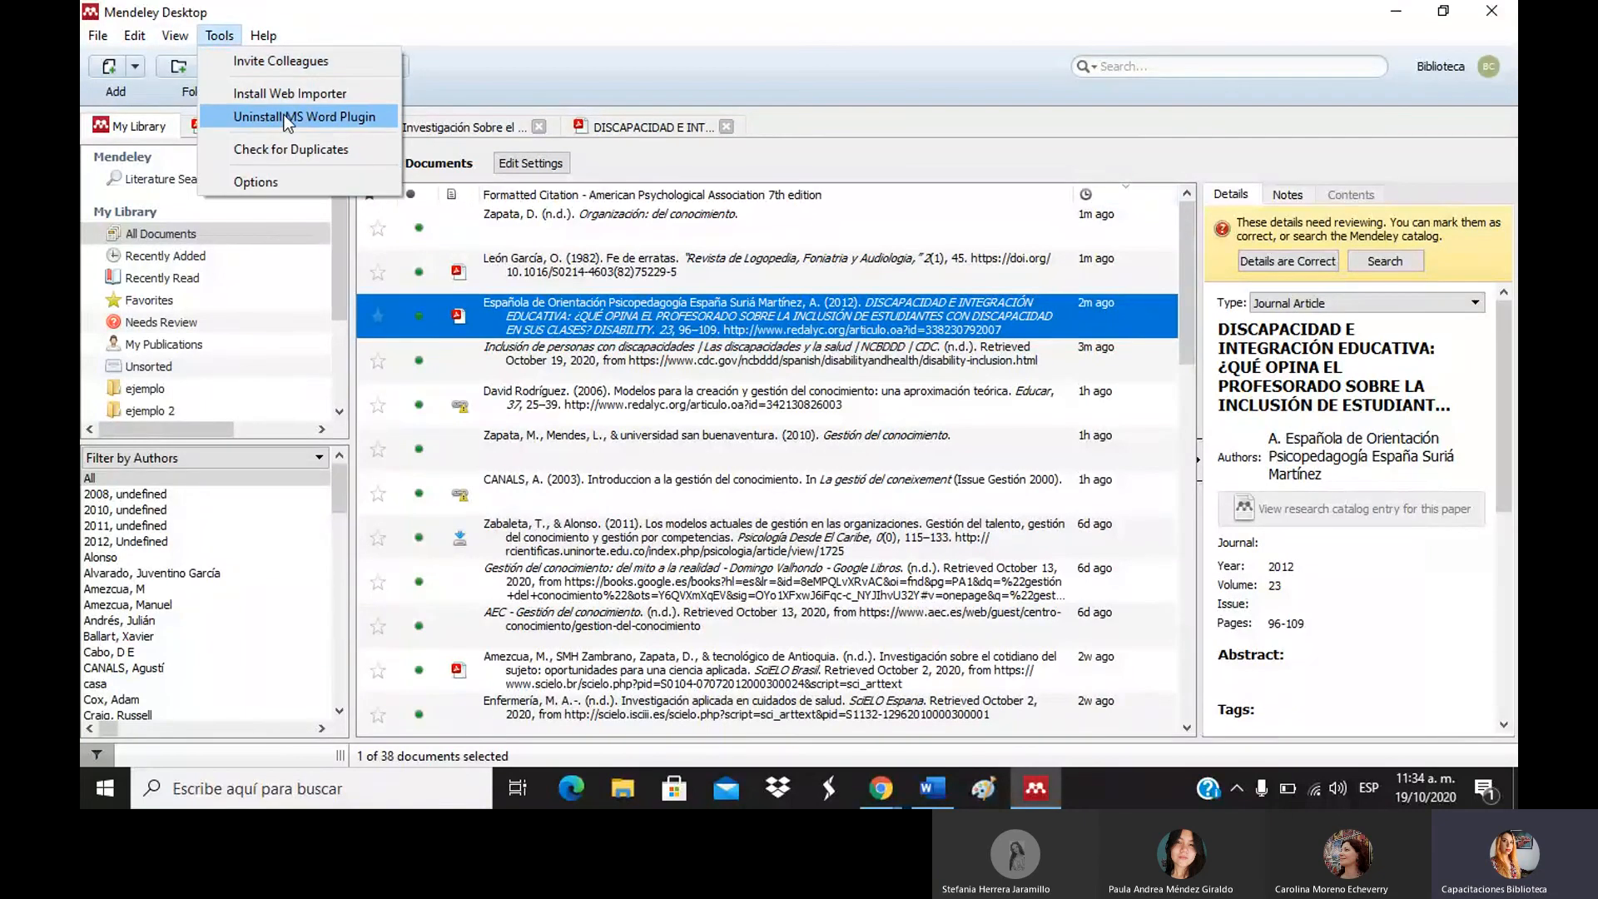
{"action": "mouse_move", "coordinate": [175, 38]}
{"action": "left_click", "coordinate": [232, 84]}
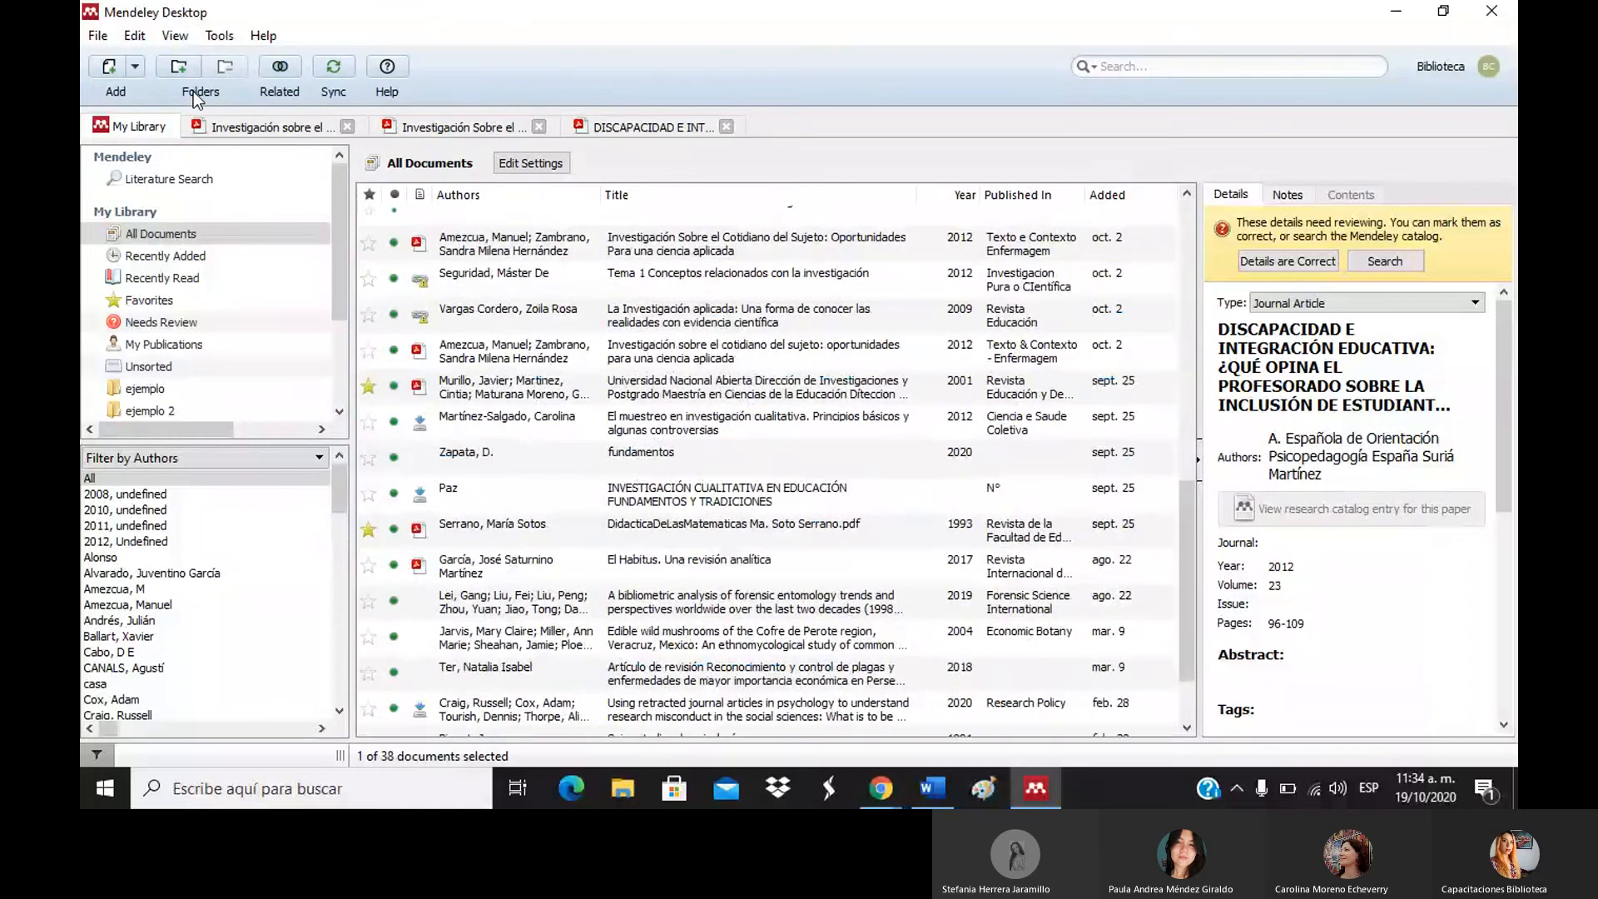
{"action": "left_click", "coordinate": [1135, 194]}
{"action": "left_click", "coordinate": [1135, 191]}
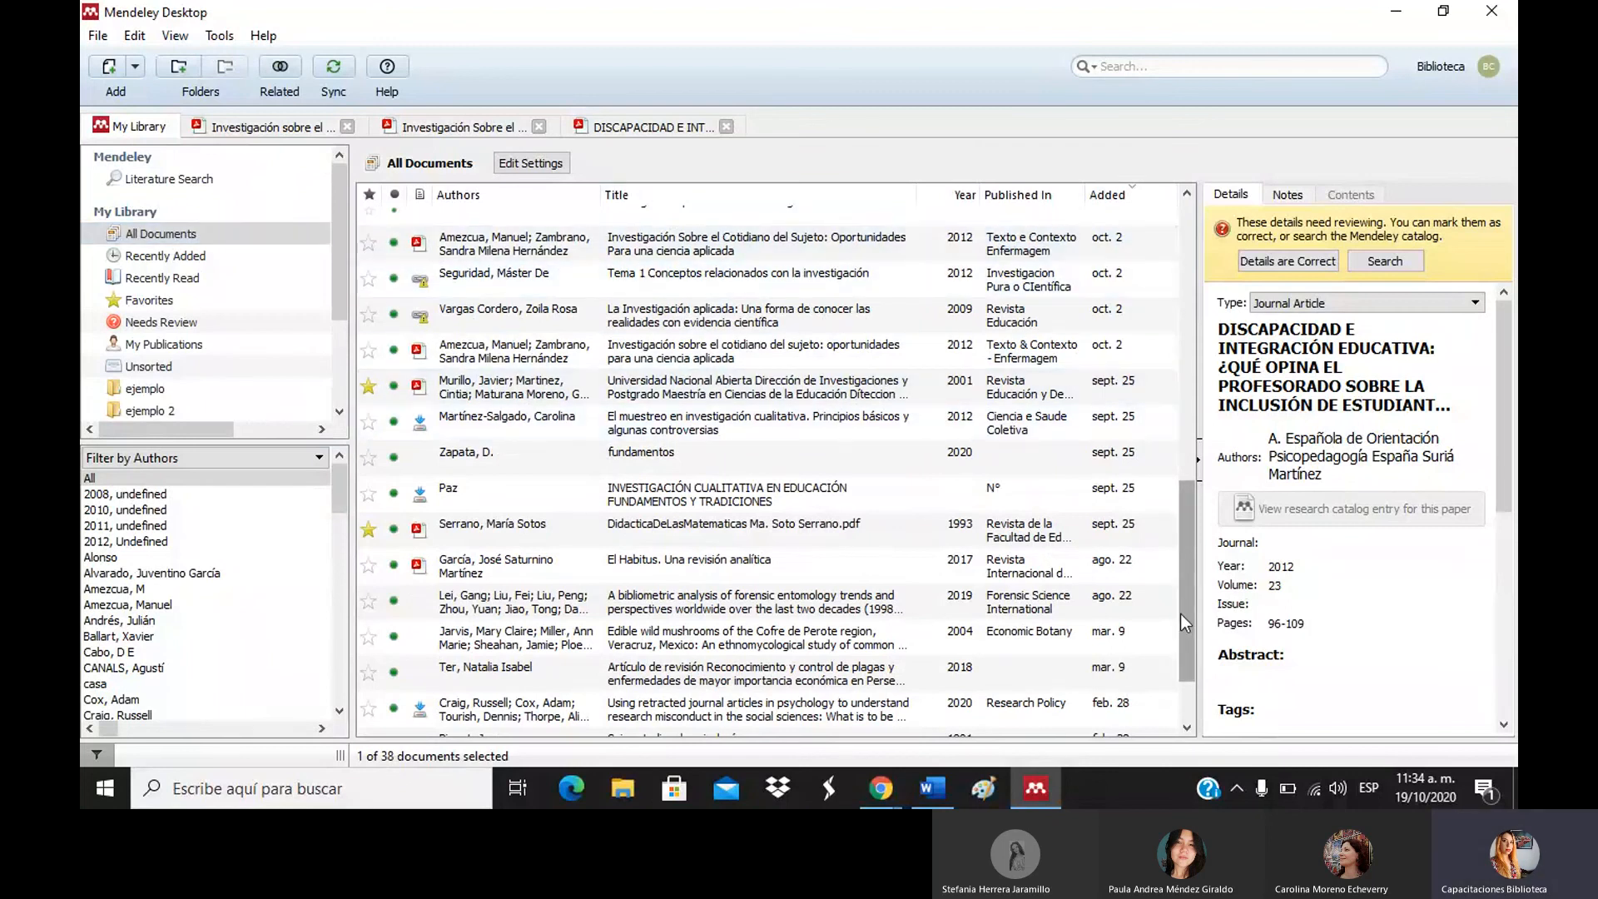
Show the Trash's All Deleted Documents list.
{"action": "left_click", "coordinate": [1186, 707]}
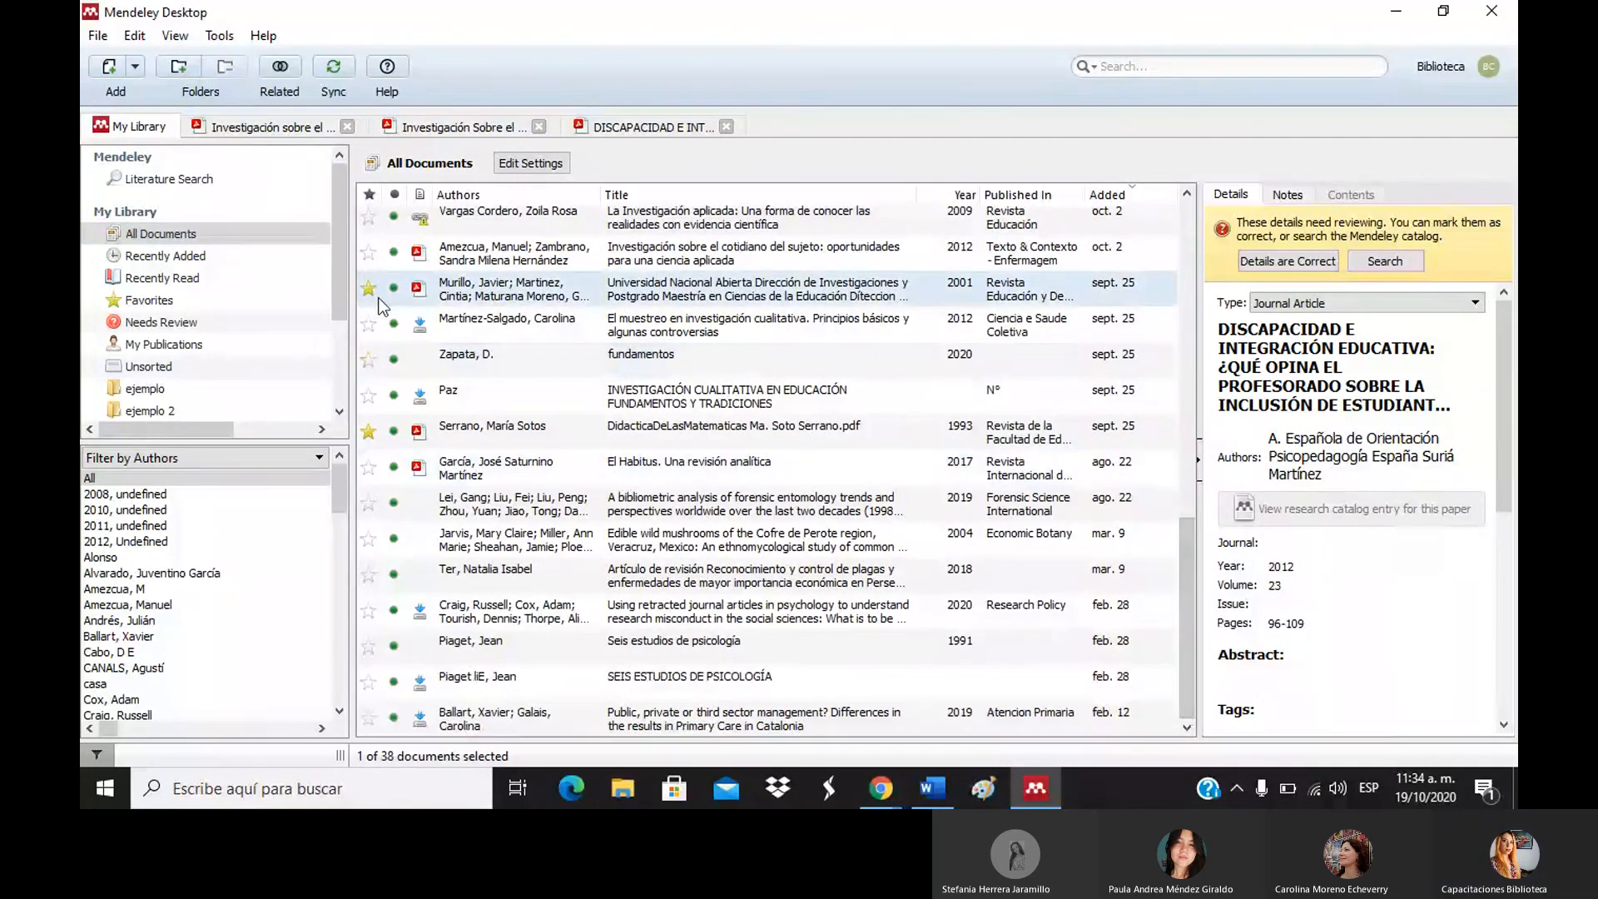
{"action": "left_click", "coordinate": [337, 359]}
{"action": "left_click", "coordinate": [273, 409]}
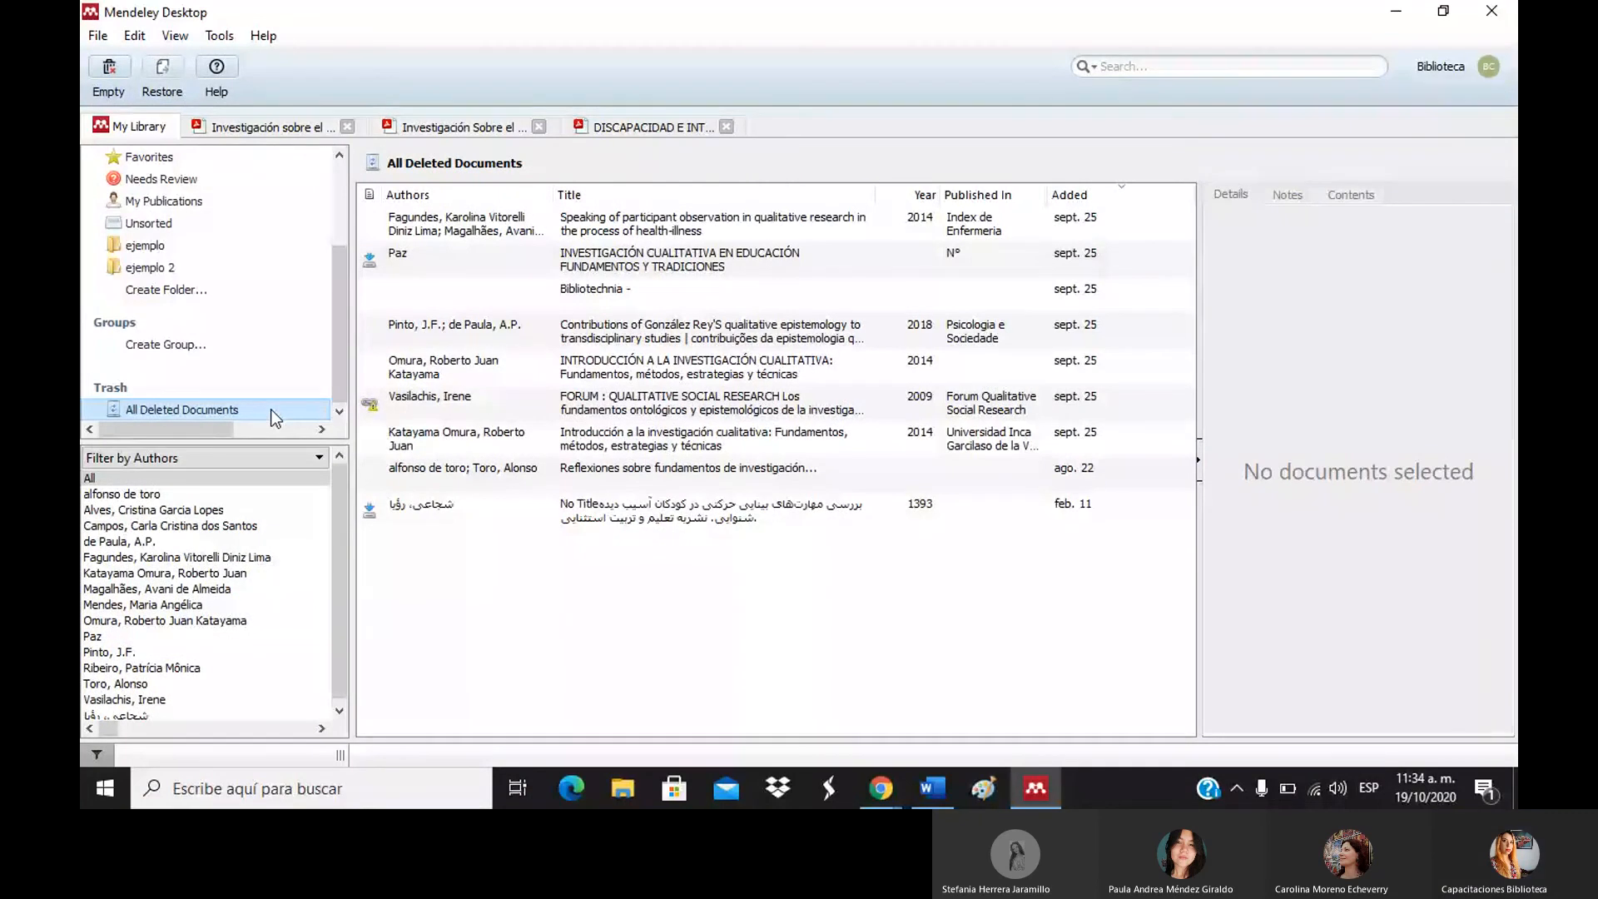
{"action": "left_click", "coordinate": [338, 163]}
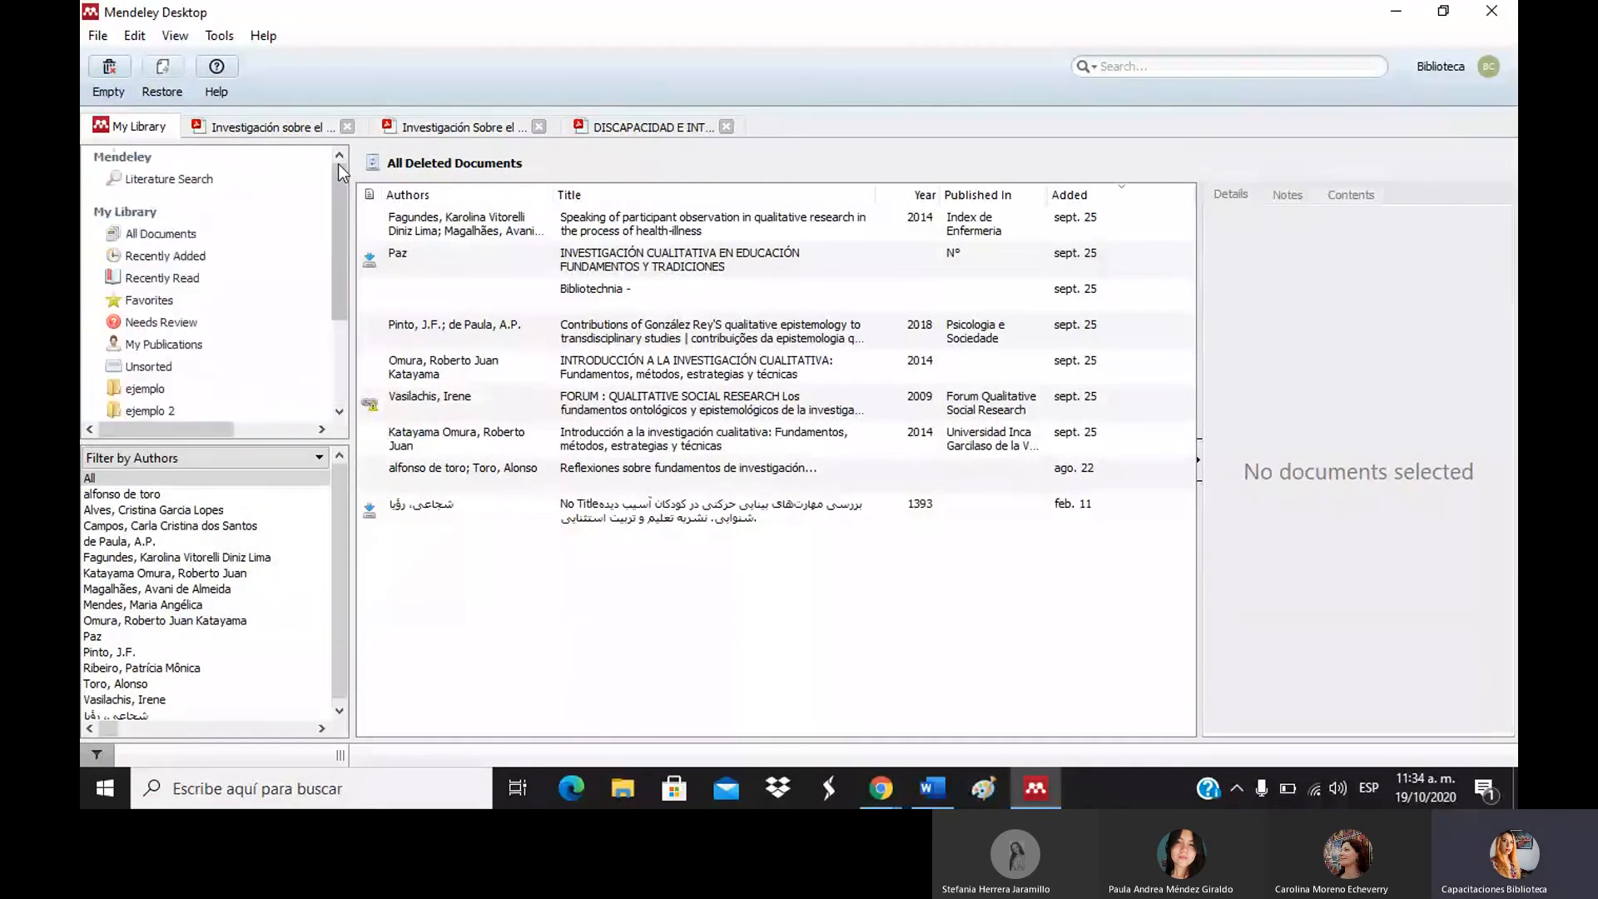
{"action": "left_click_drag", "start_coordinate": [337, 163], "coordinate": [272, 165]}
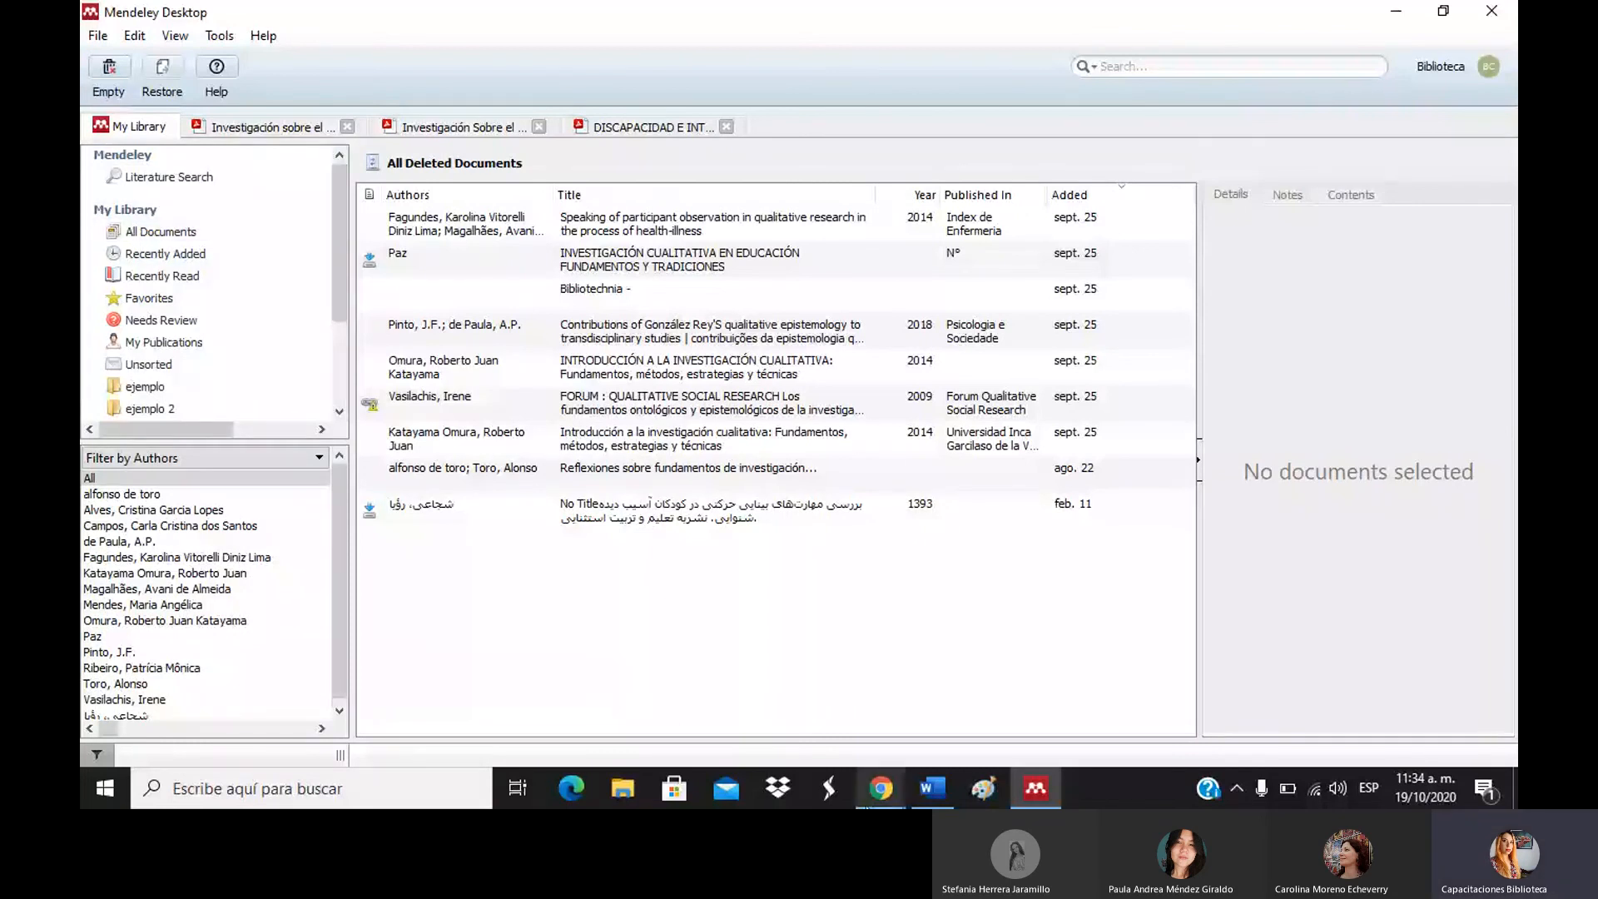
{"action": "mouse_move", "coordinate": [881, 787]}
Retarget the CDC page's Web Importer reference to 'ejemplo' instead of 'gestión del conocimiento' and close it.
{"action": "left_click", "coordinate": [842, 751]}
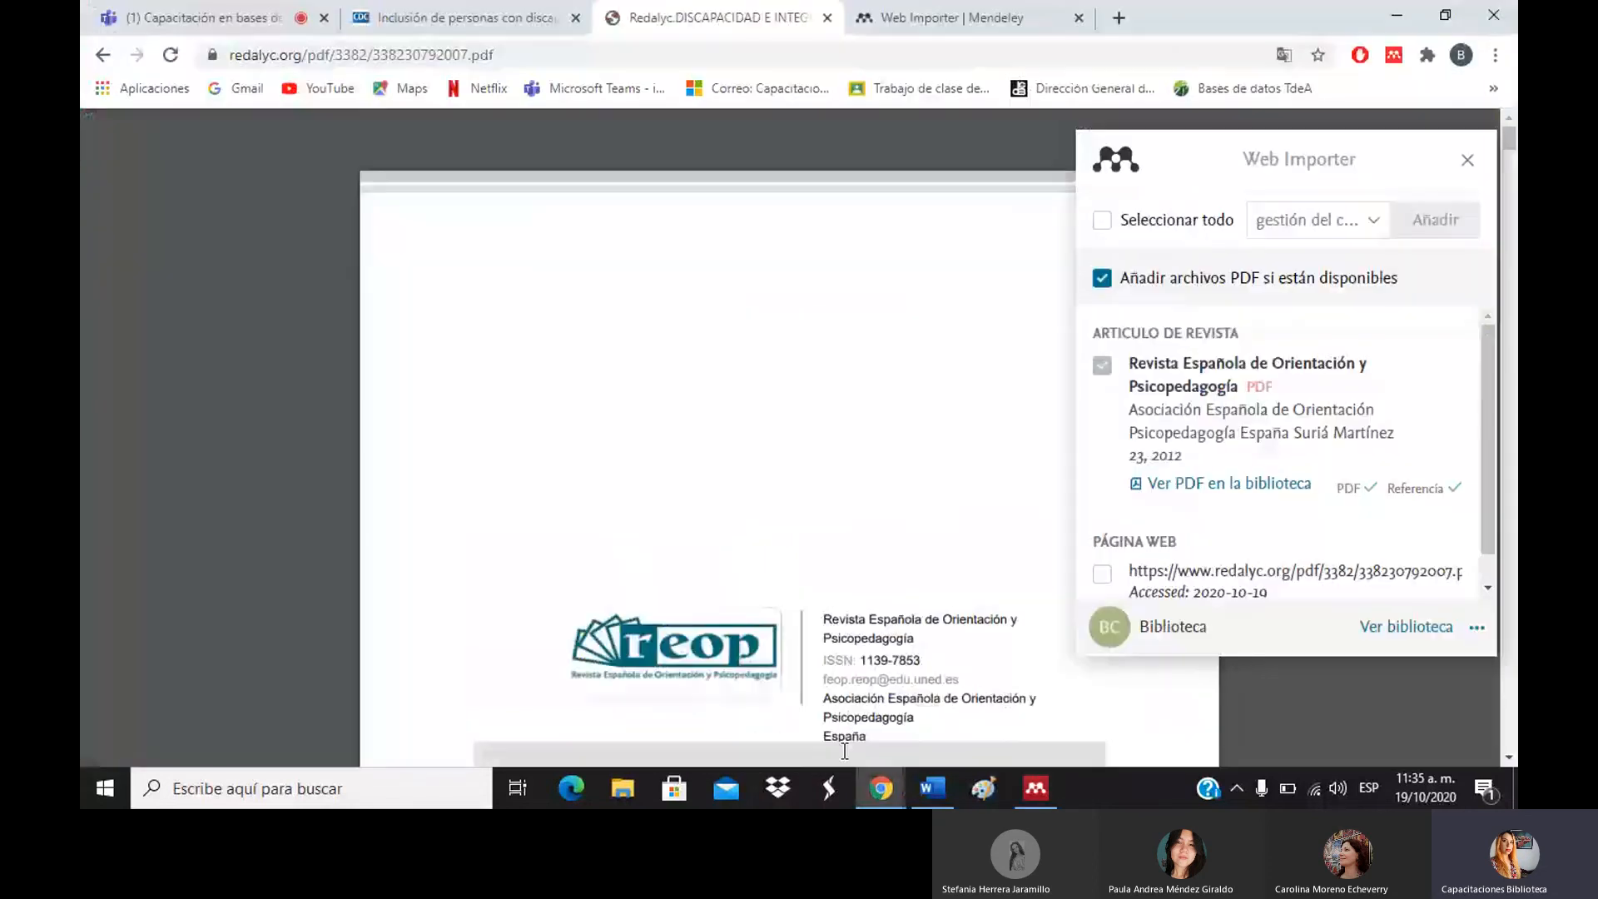
{"action": "left_click", "coordinate": [541, 17]}
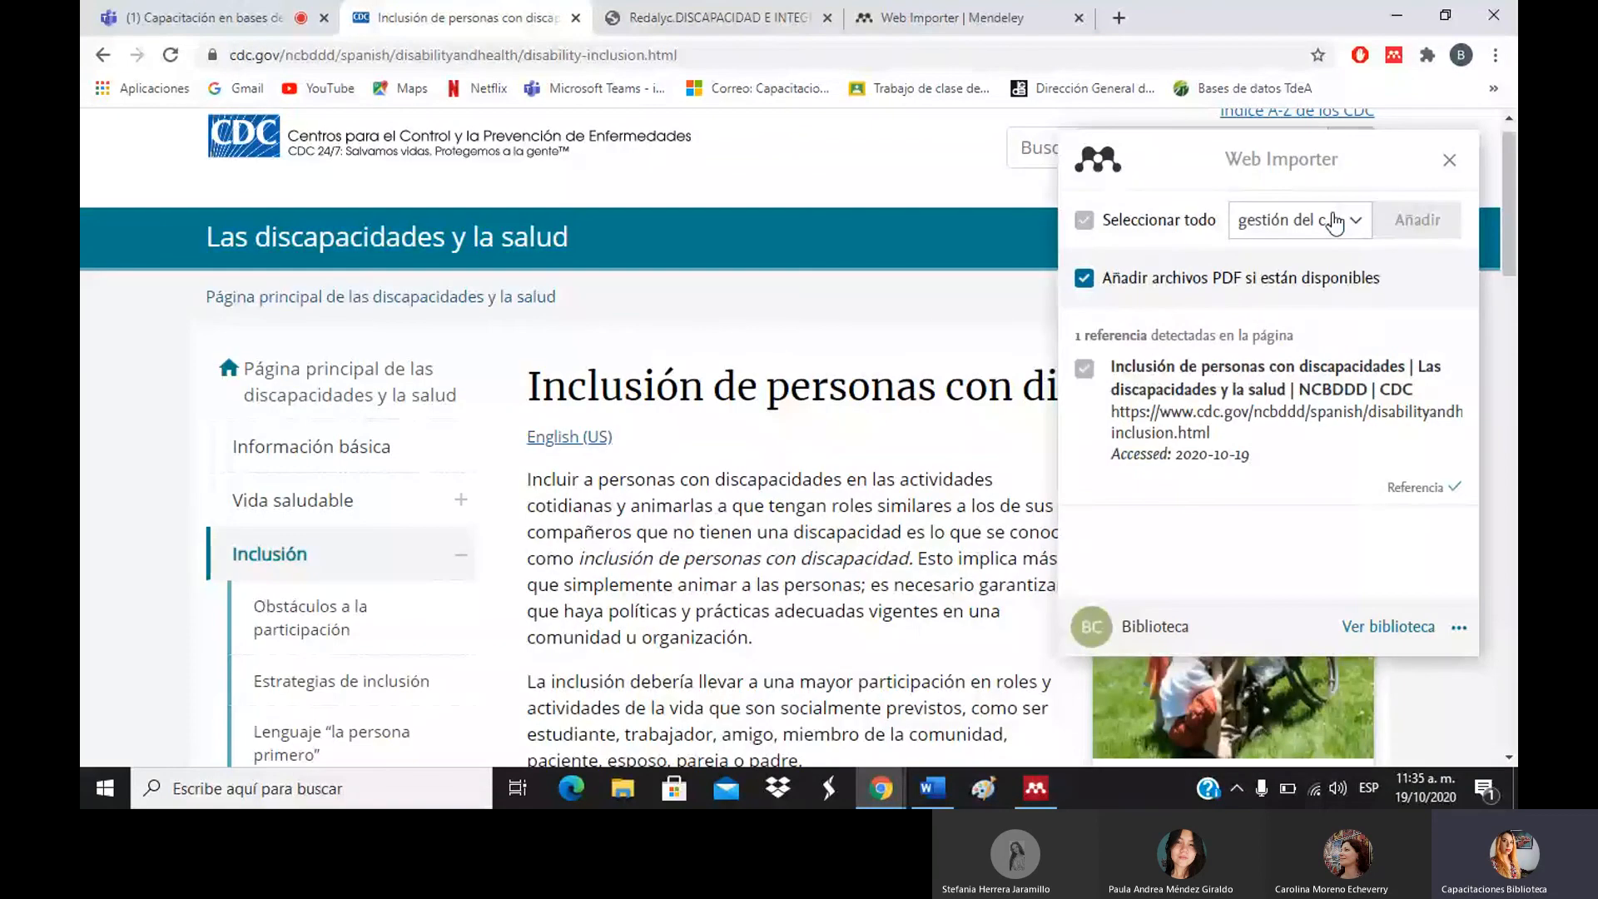
{"action": "left_click", "coordinate": [1334, 223]}
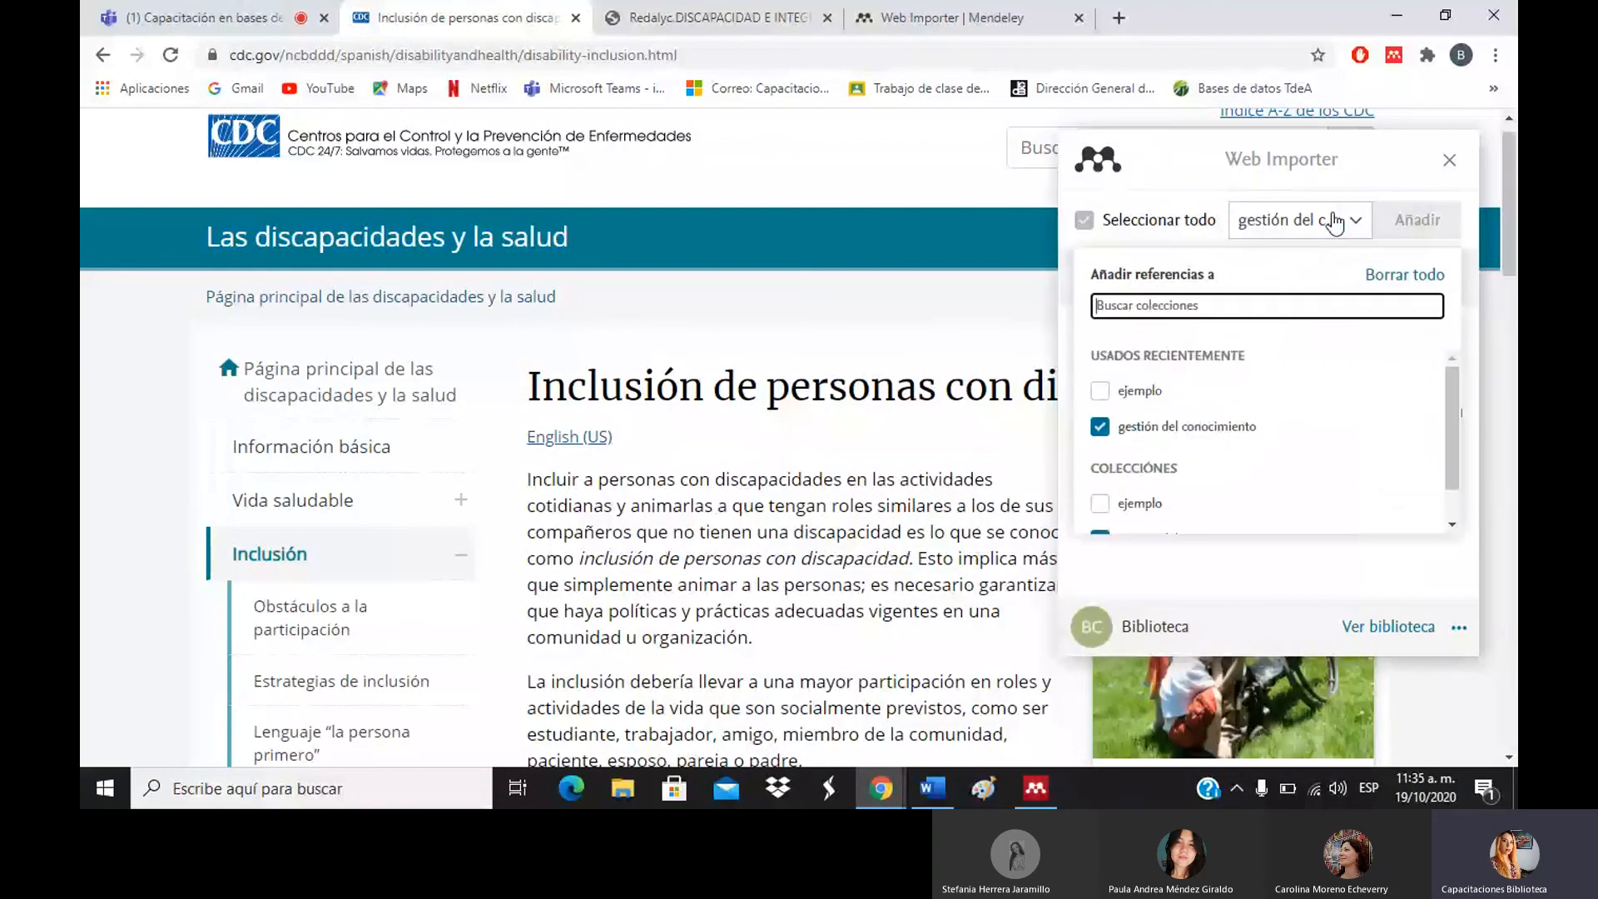
{"action": "left_click", "coordinate": [1099, 391]}
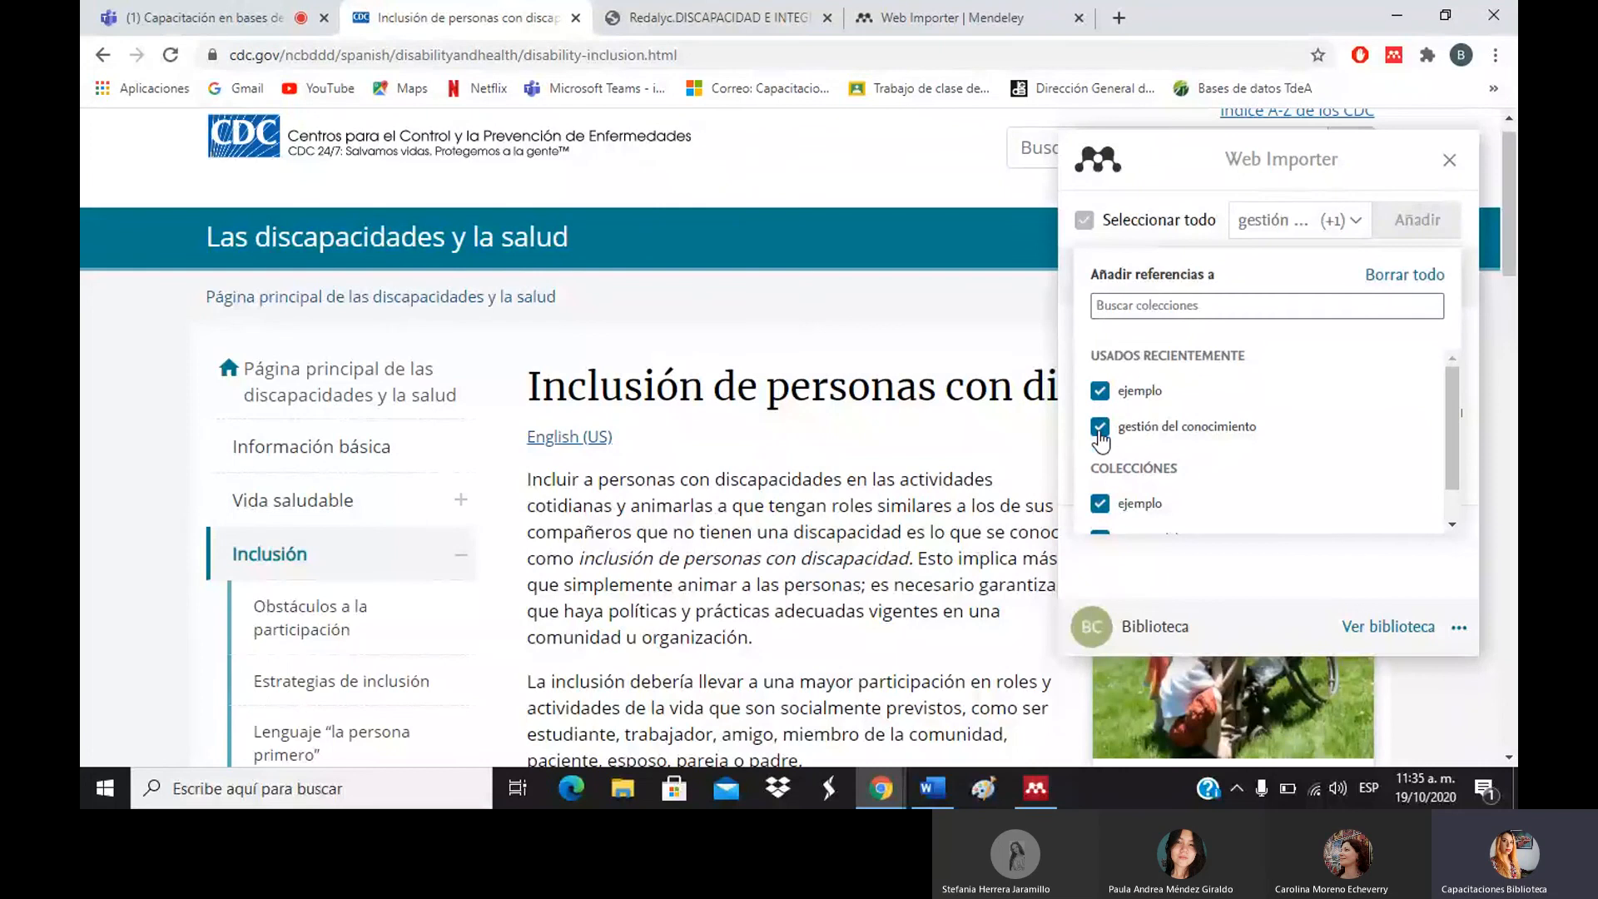
{"action": "left_click", "coordinate": [1100, 428]}
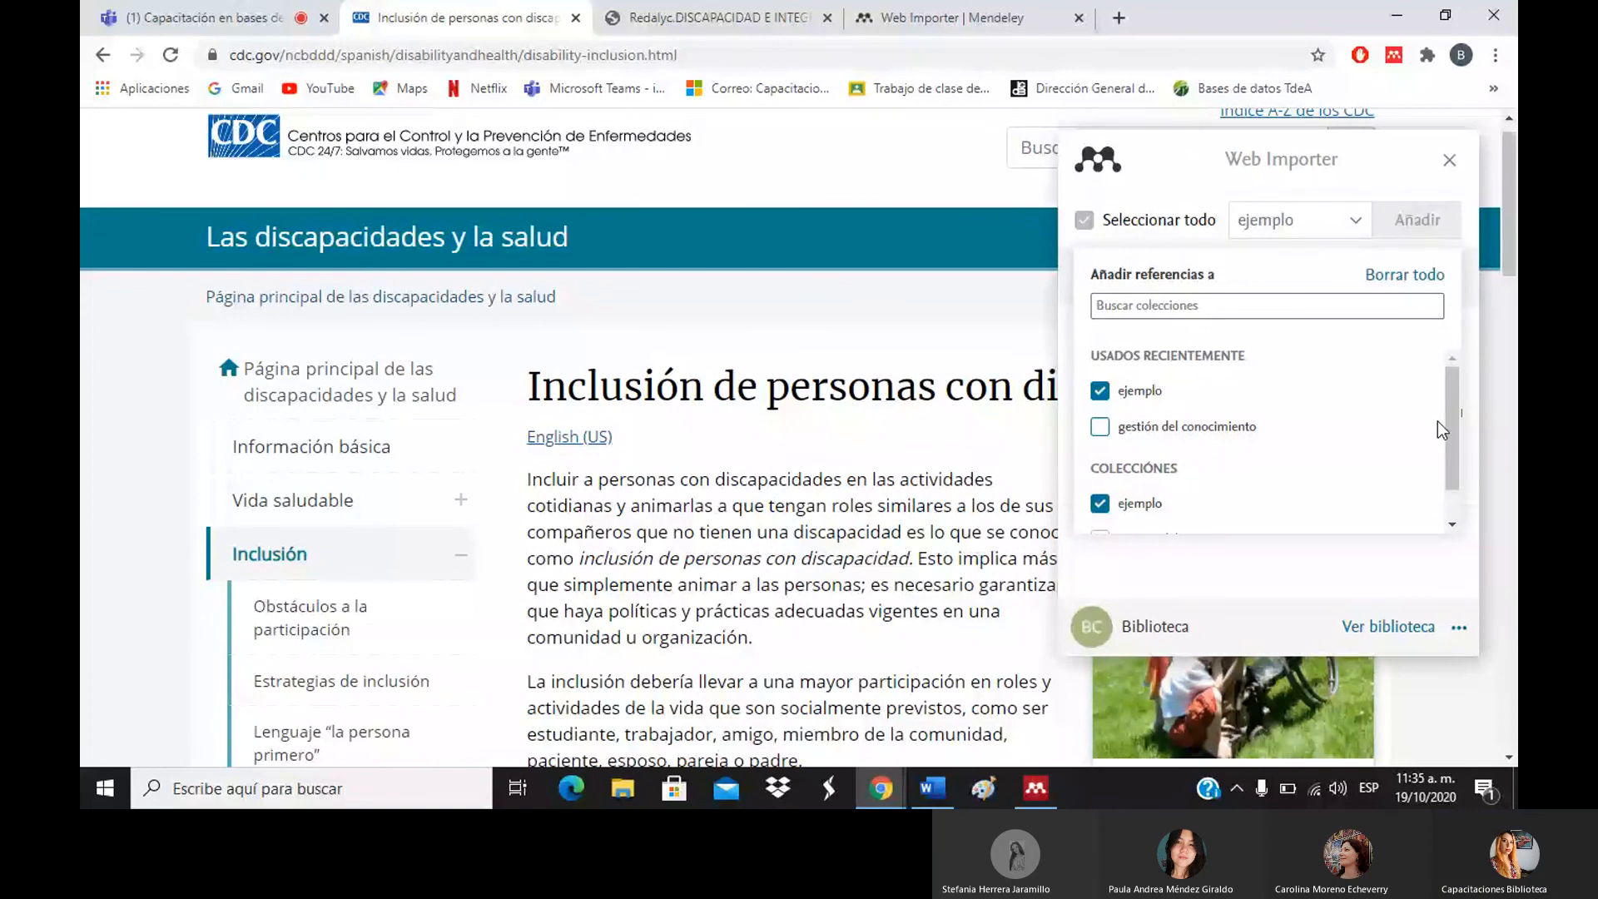
{"action": "left_click", "coordinate": [1449, 163]}
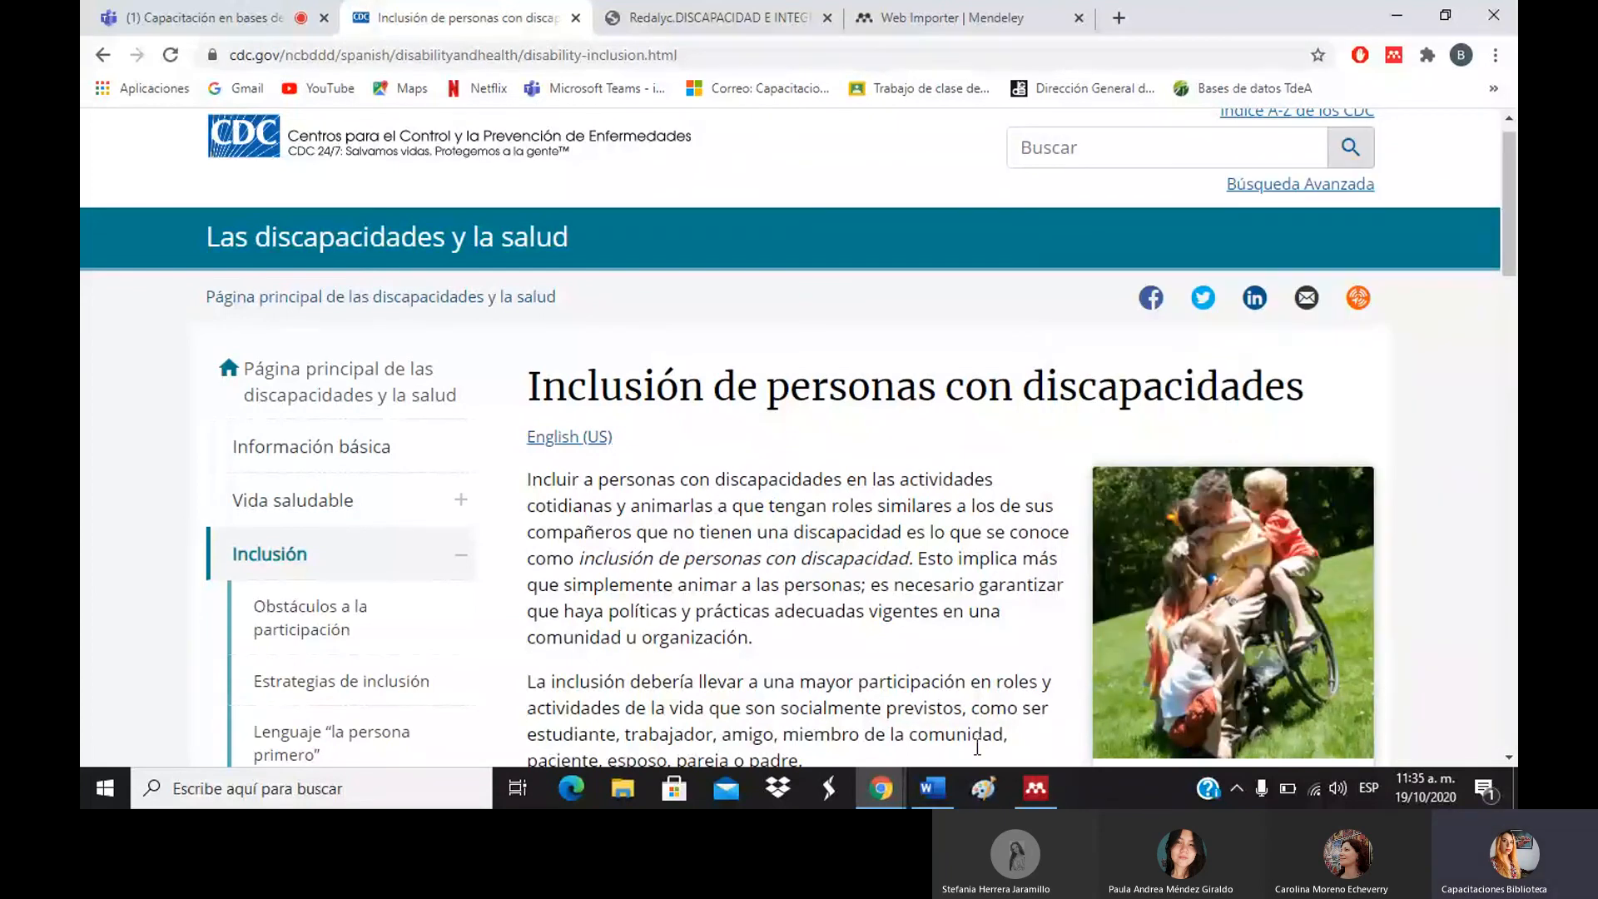
{"action": "left_click", "coordinate": [1023, 795]}
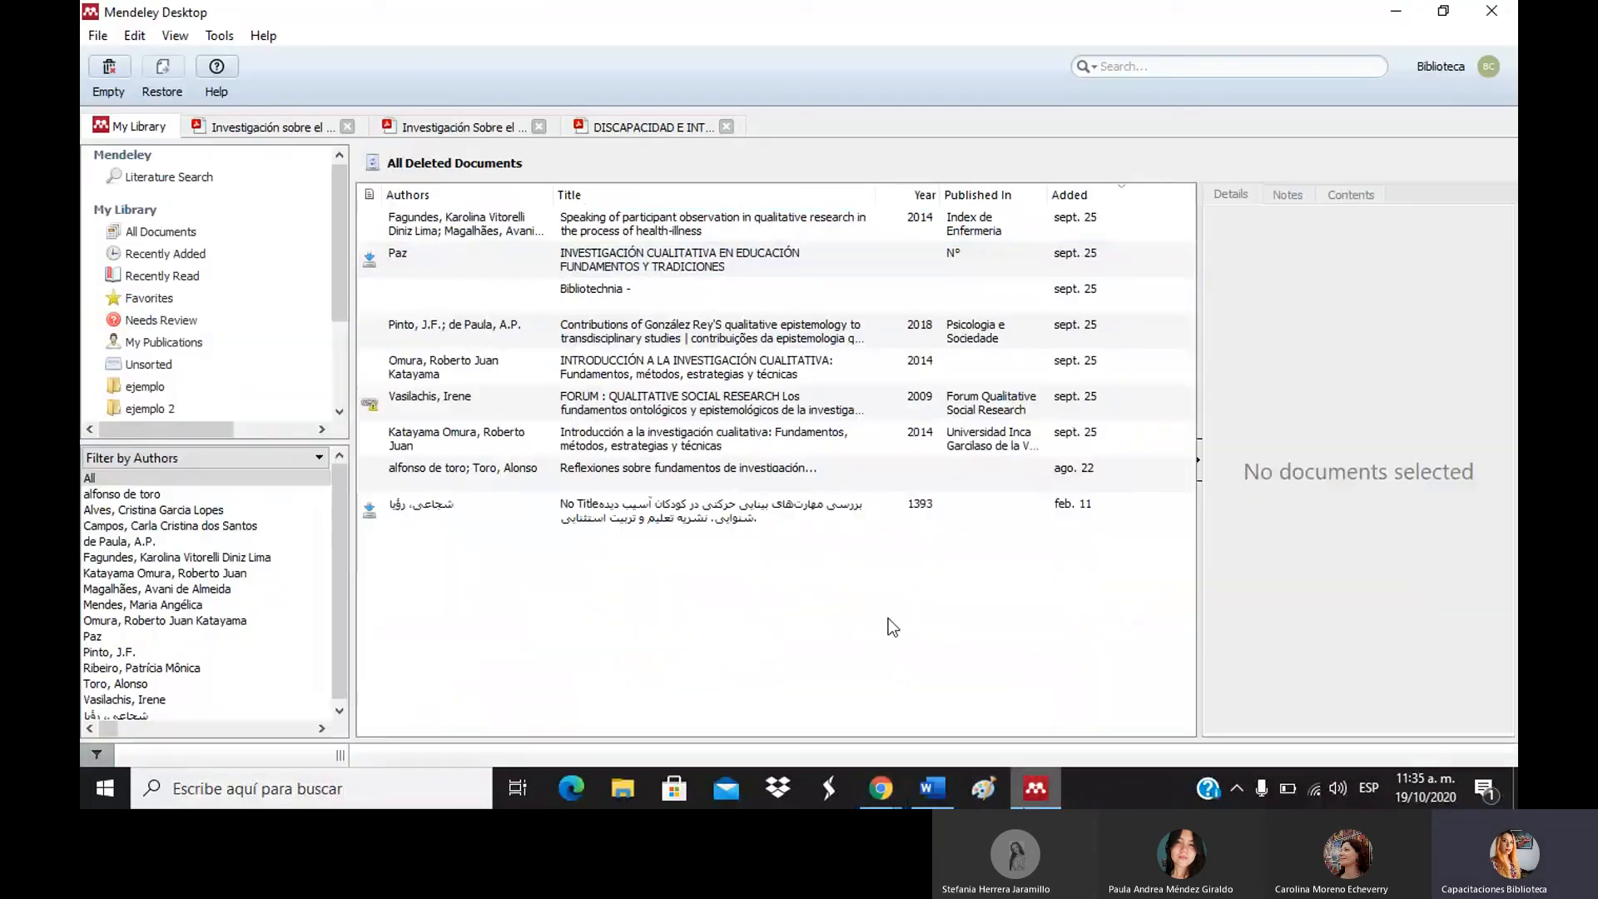
Search the library for "inclus" across All Documents.
{"action": "left_click", "coordinate": [1124, 64]}
{"action": "type", "text": "inclu"}
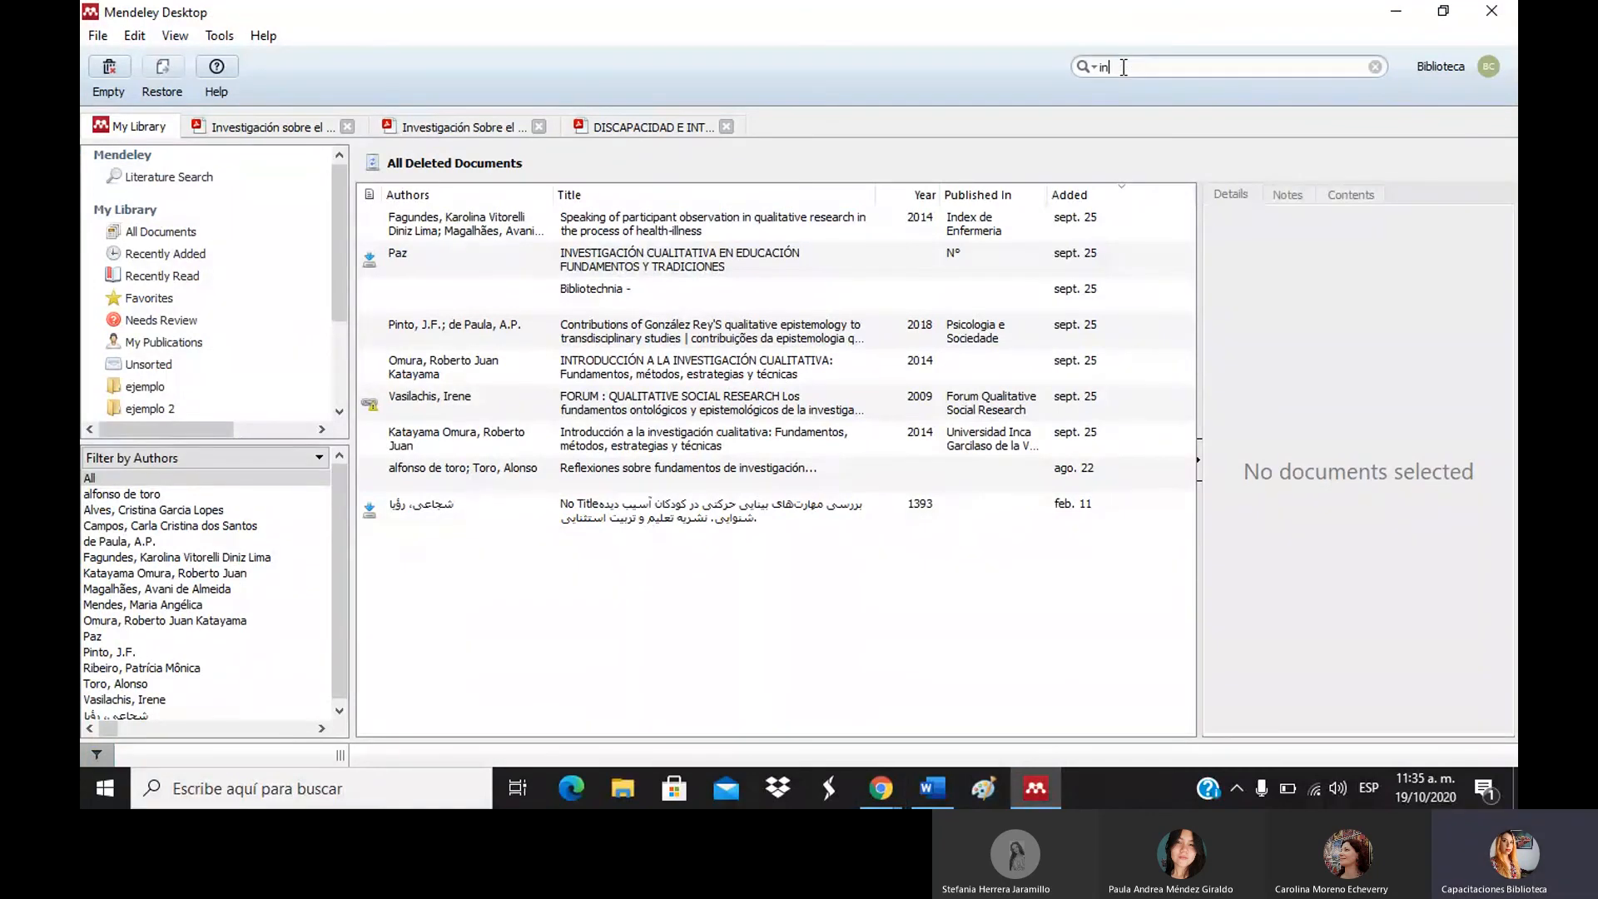
{"action": "type", "text": "s"}
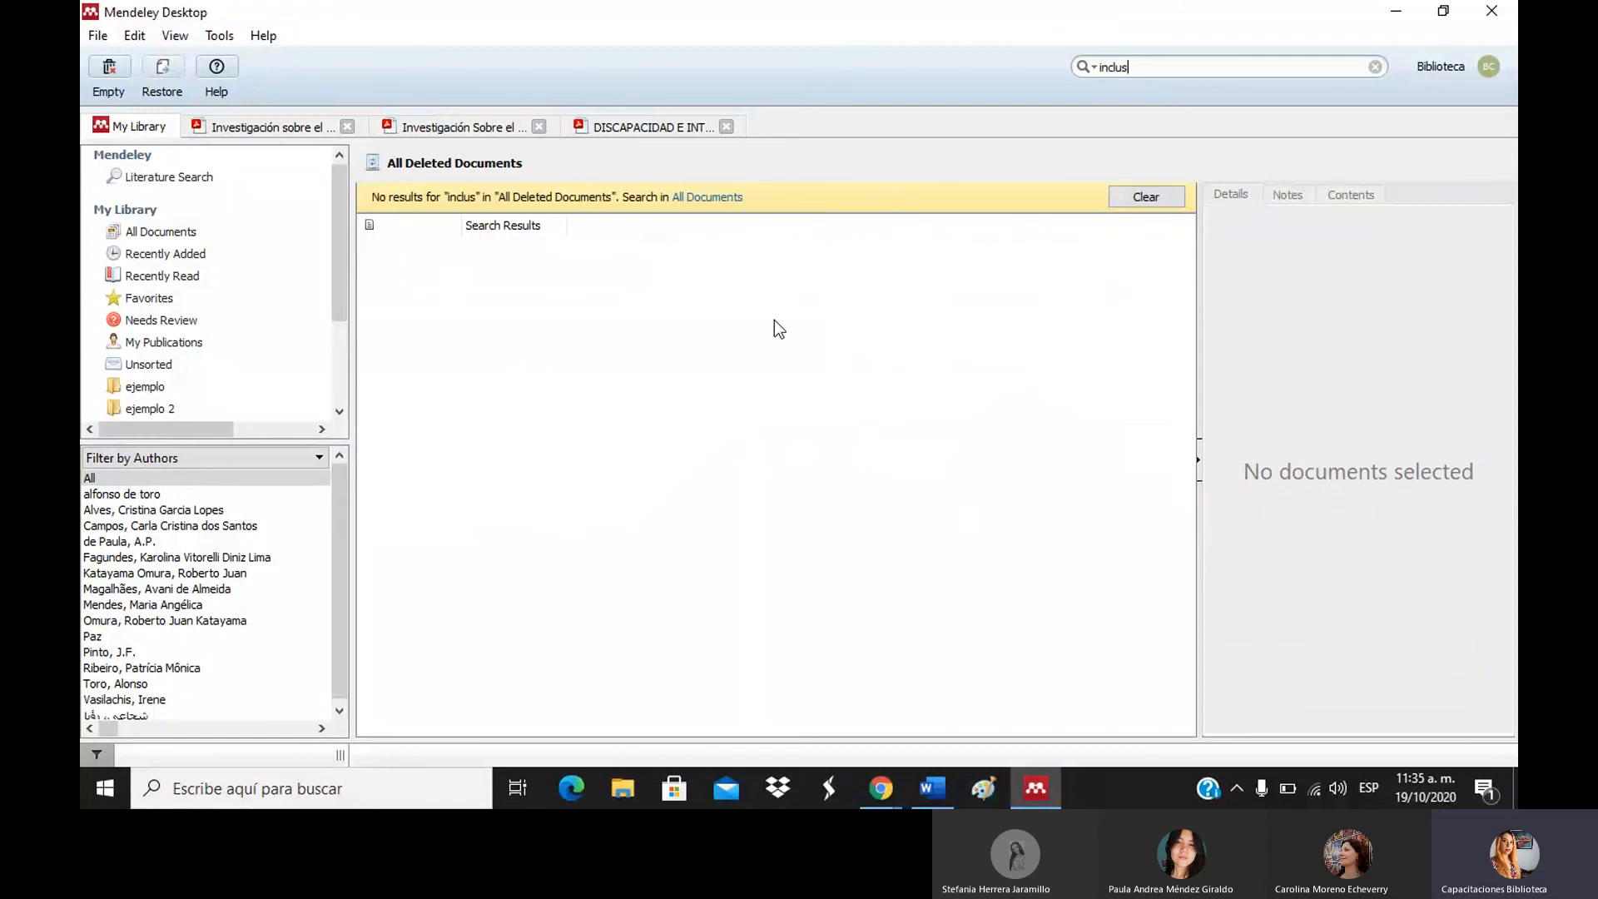
{"action": "left_click", "coordinate": [224, 225]}
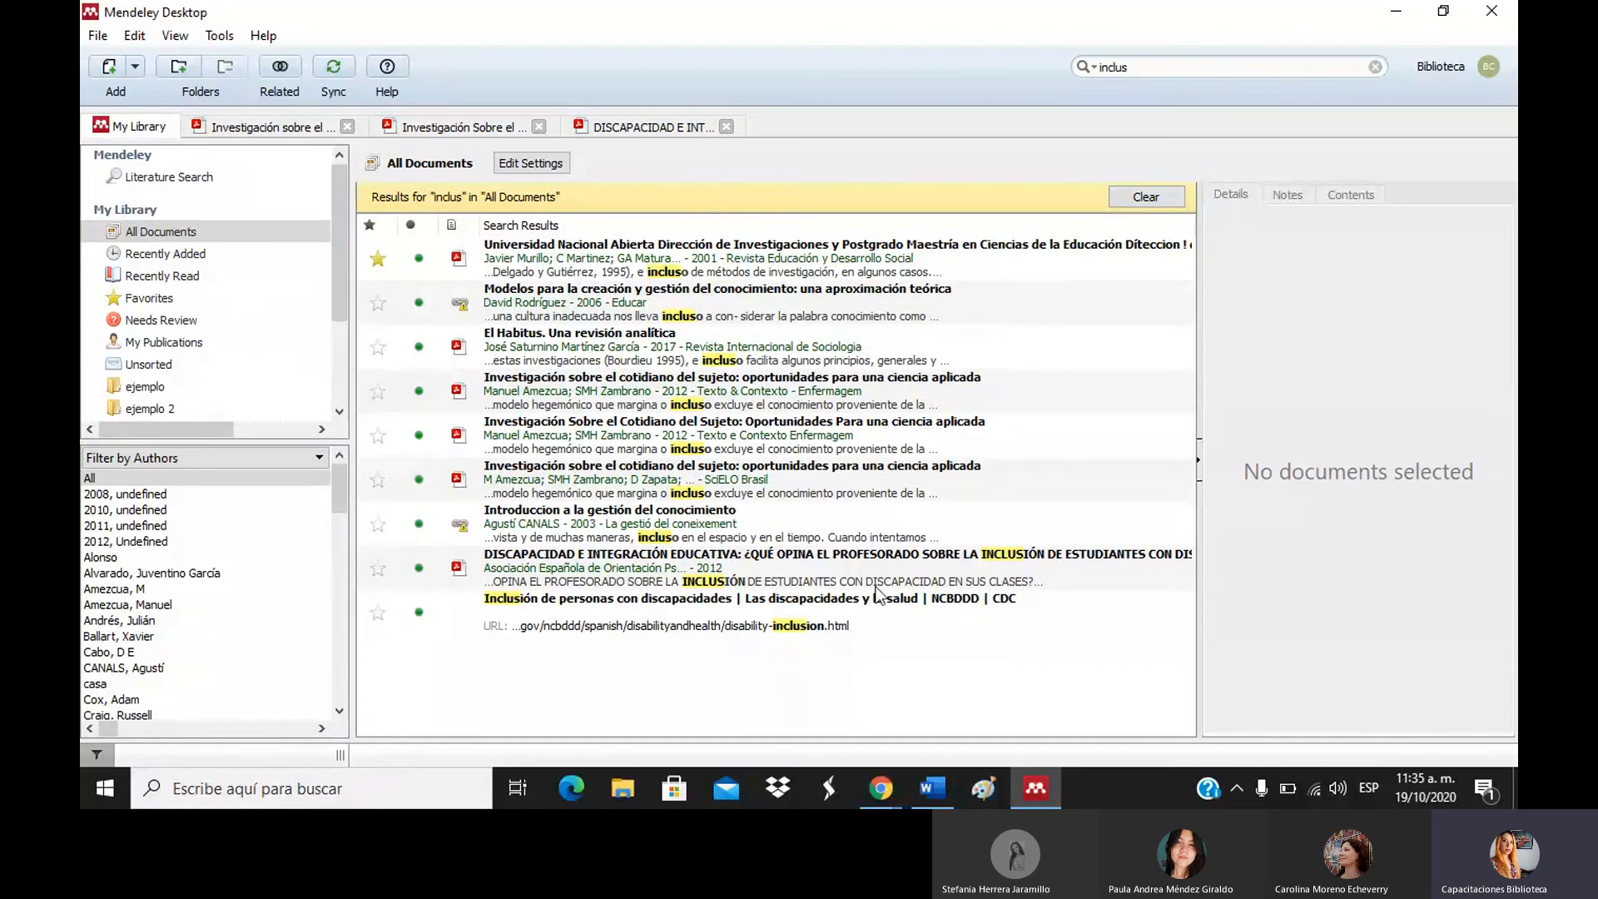
Copy the DISCAPACIDAD E INTEGRACIÓN EDUCATIVA article as a formatted citation.
{"action": "left_click", "coordinate": [783, 564]}
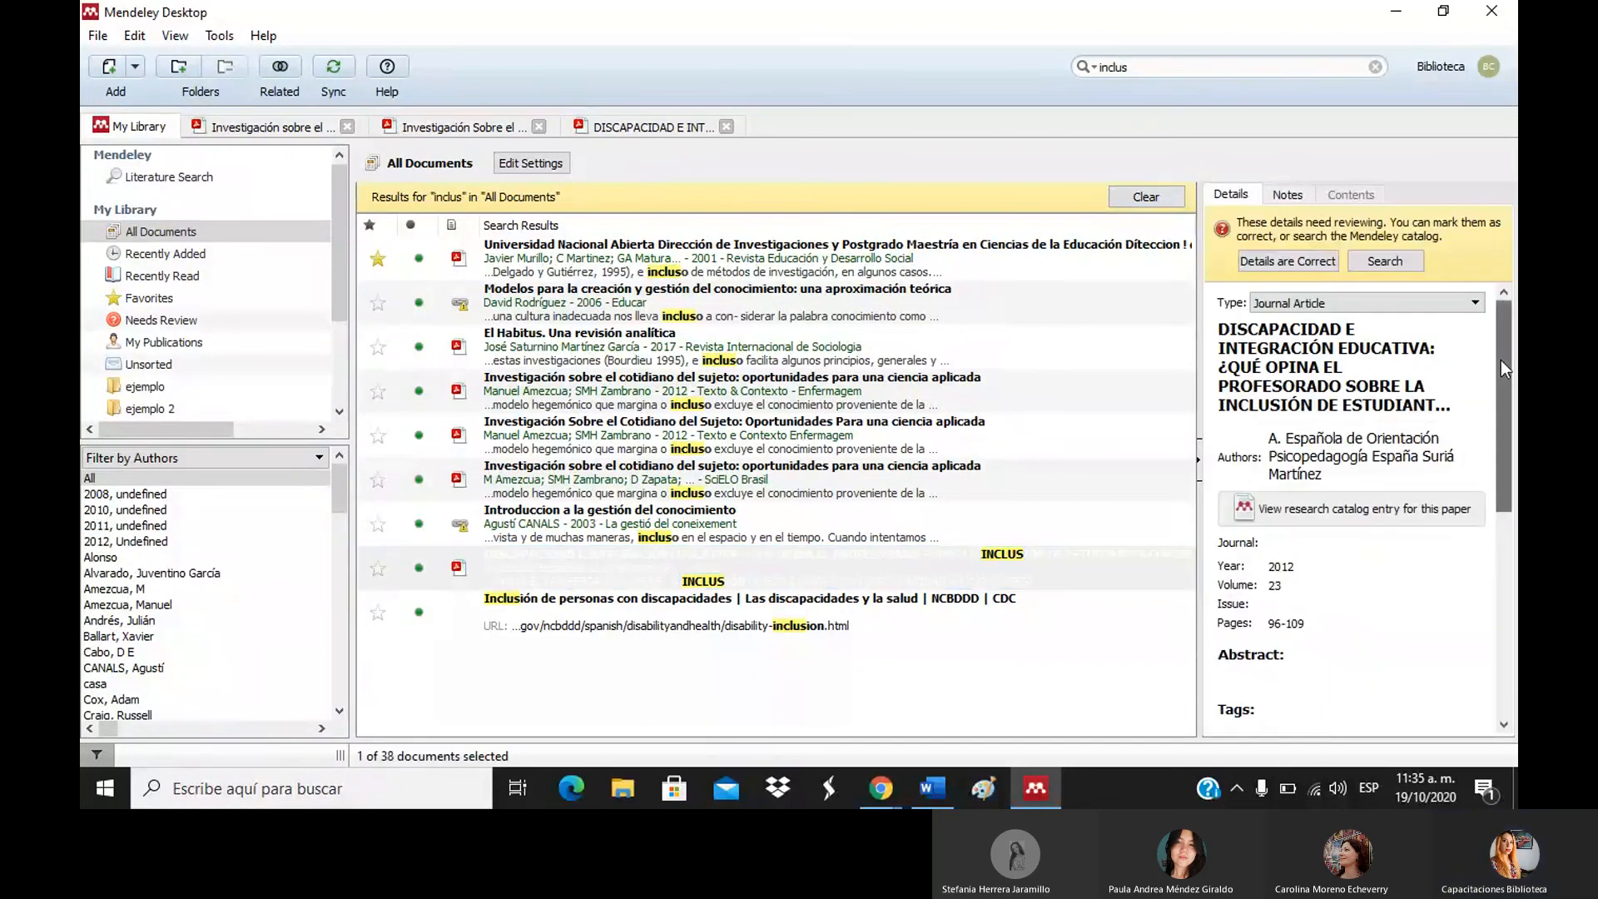
{"action": "left_click_drag", "start_coordinate": [1500, 359], "coordinate": [1504, 200]}
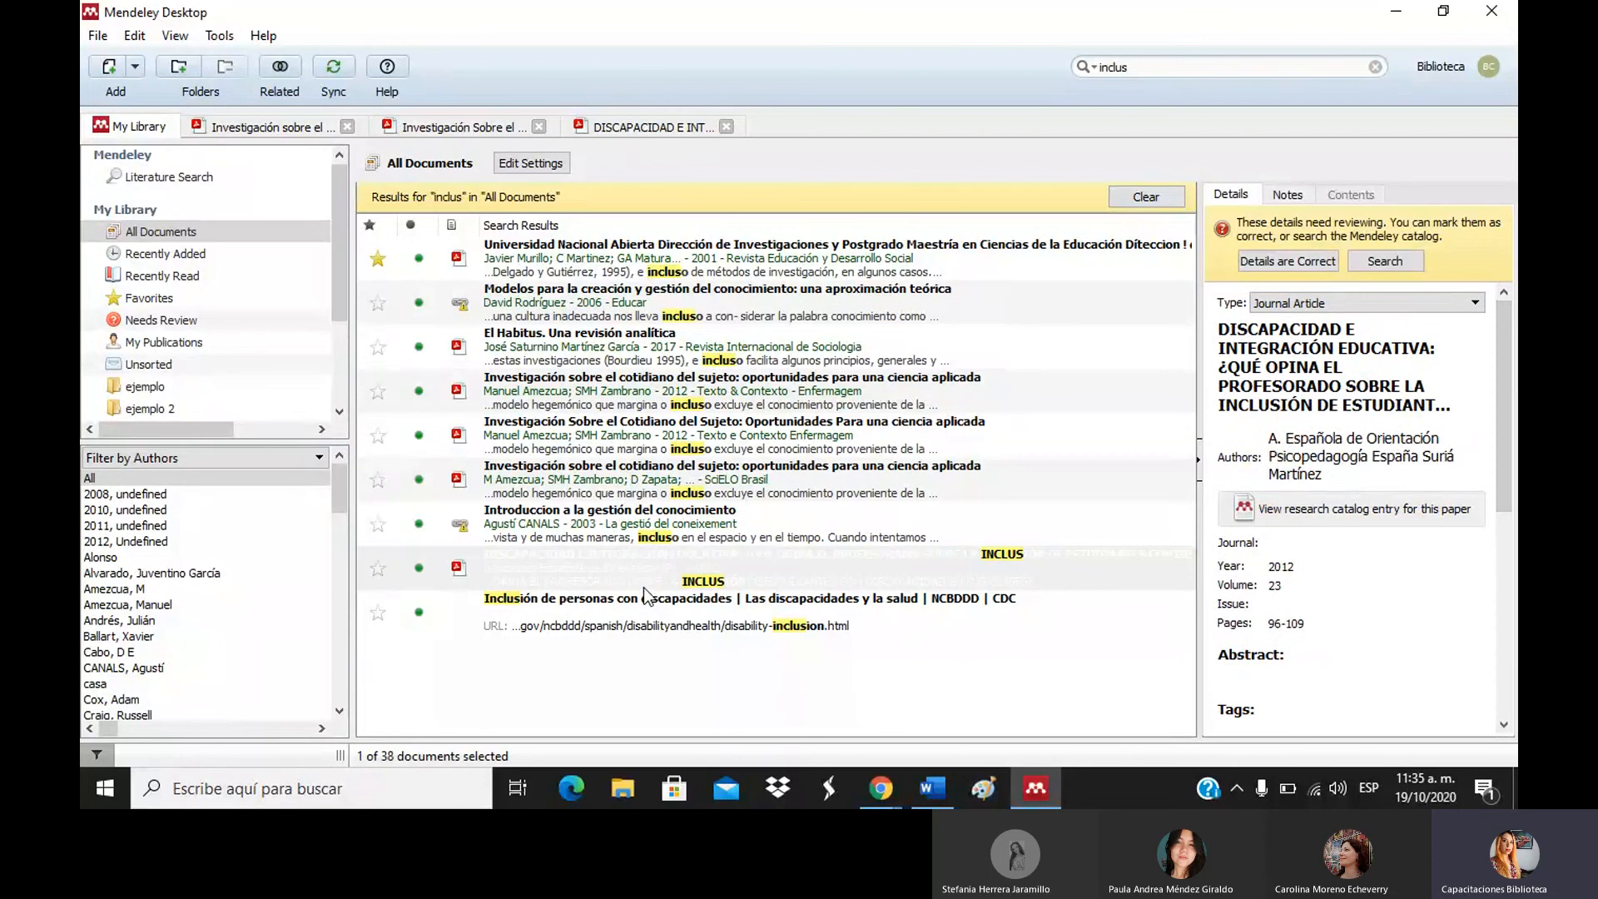
{"action": "right_click", "coordinate": [675, 578]}
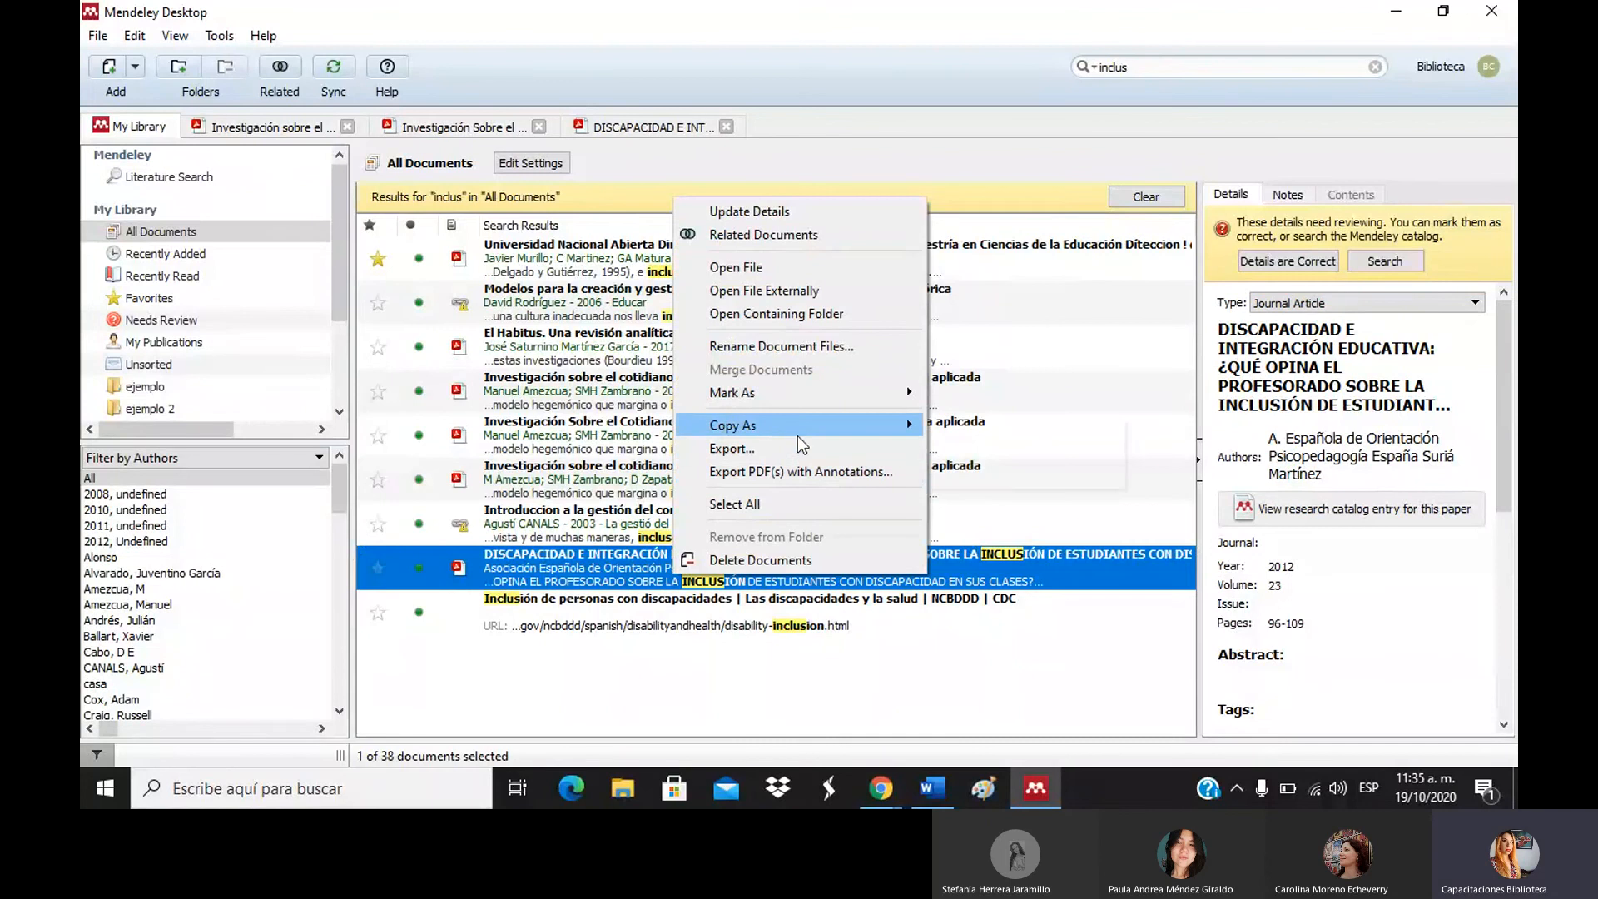
{"action": "mouse_move", "coordinate": [797, 436]}
{"action": "left_click", "coordinate": [982, 426]}
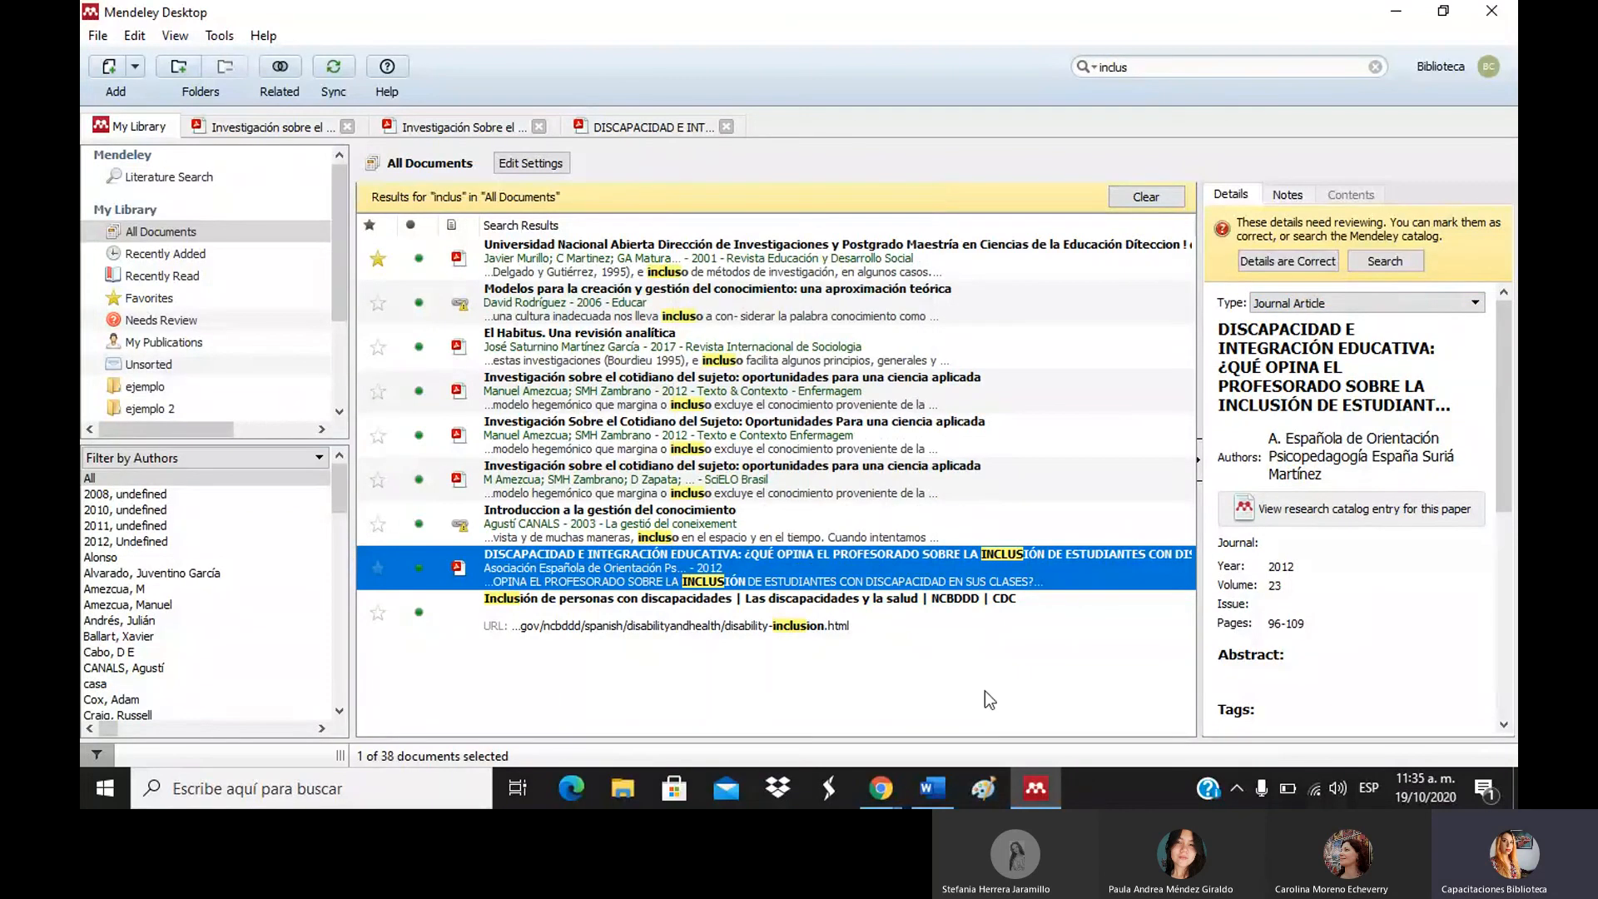
Paste the 2012 DISCAPACIDAD E INTEGRACIÓN EDUCATIVA reference into Word, then select its author and title text.
{"action": "left_click", "coordinate": [936, 790]}
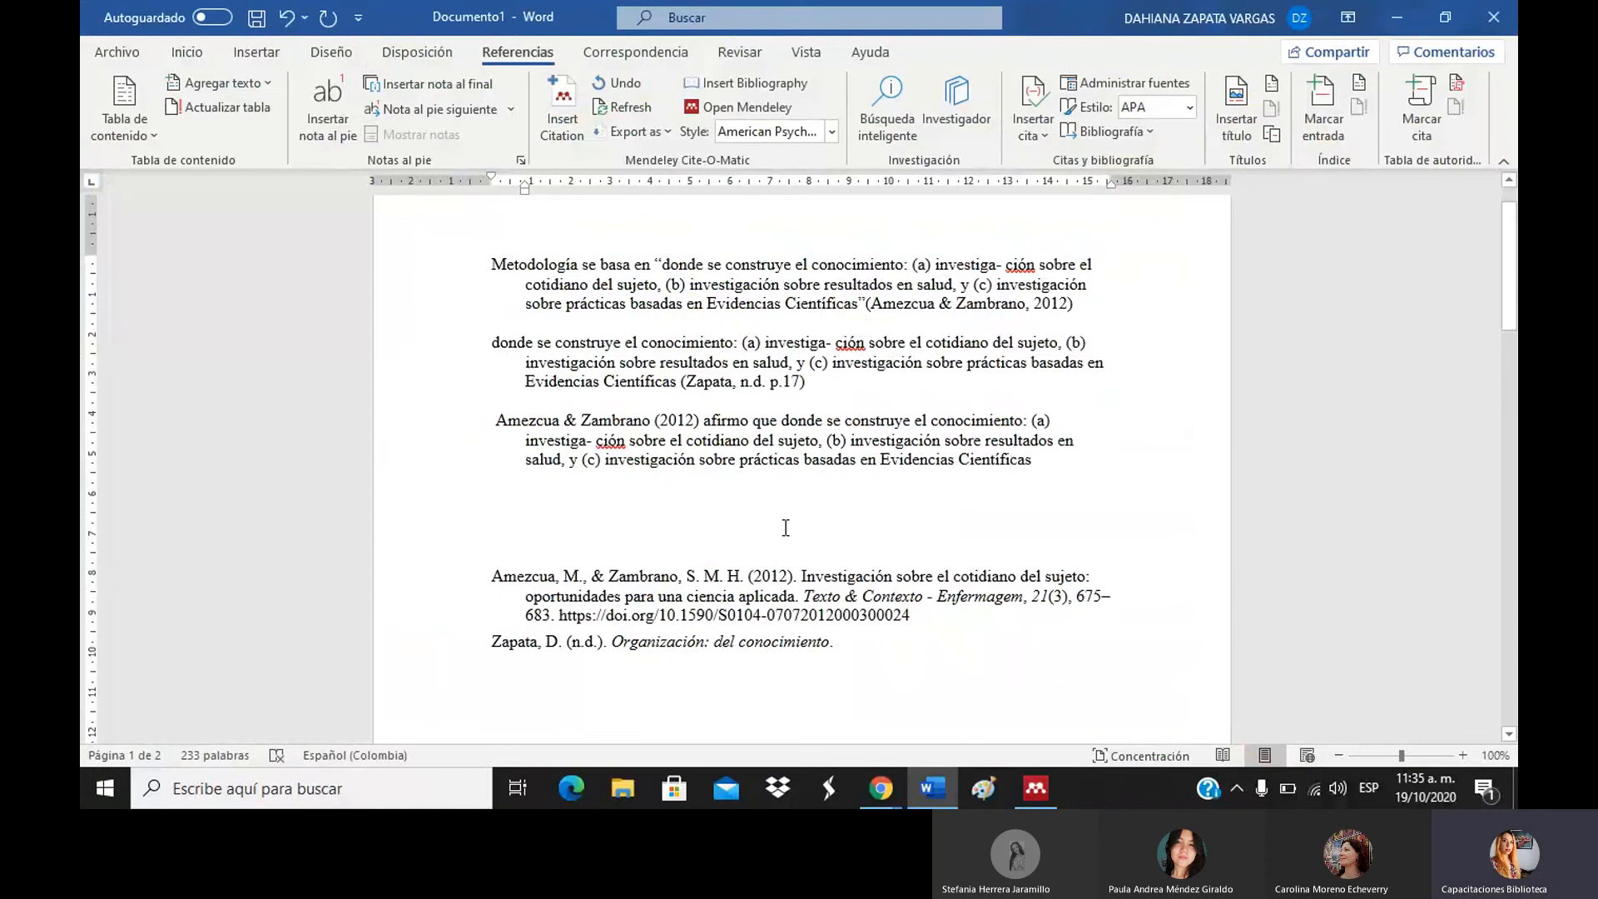
{"action": "key", "text": "ctrl+v"}
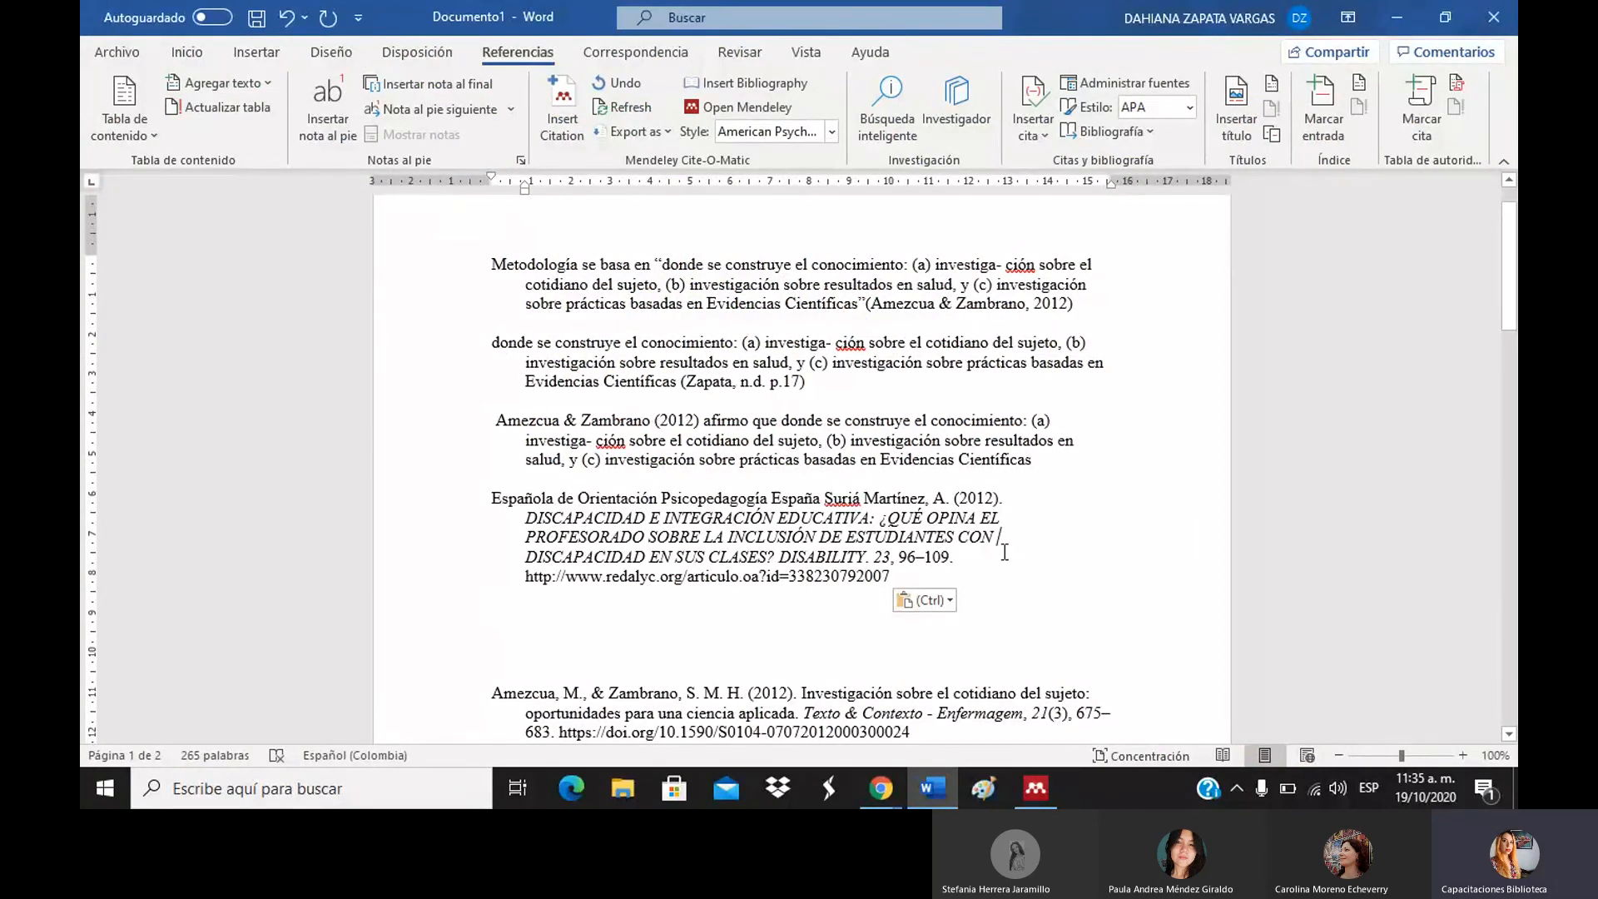
{"action": "left_click", "coordinate": [1004, 551]}
{"action": "left_click_drag", "start_coordinate": [492, 498], "coordinate": [824, 497]}
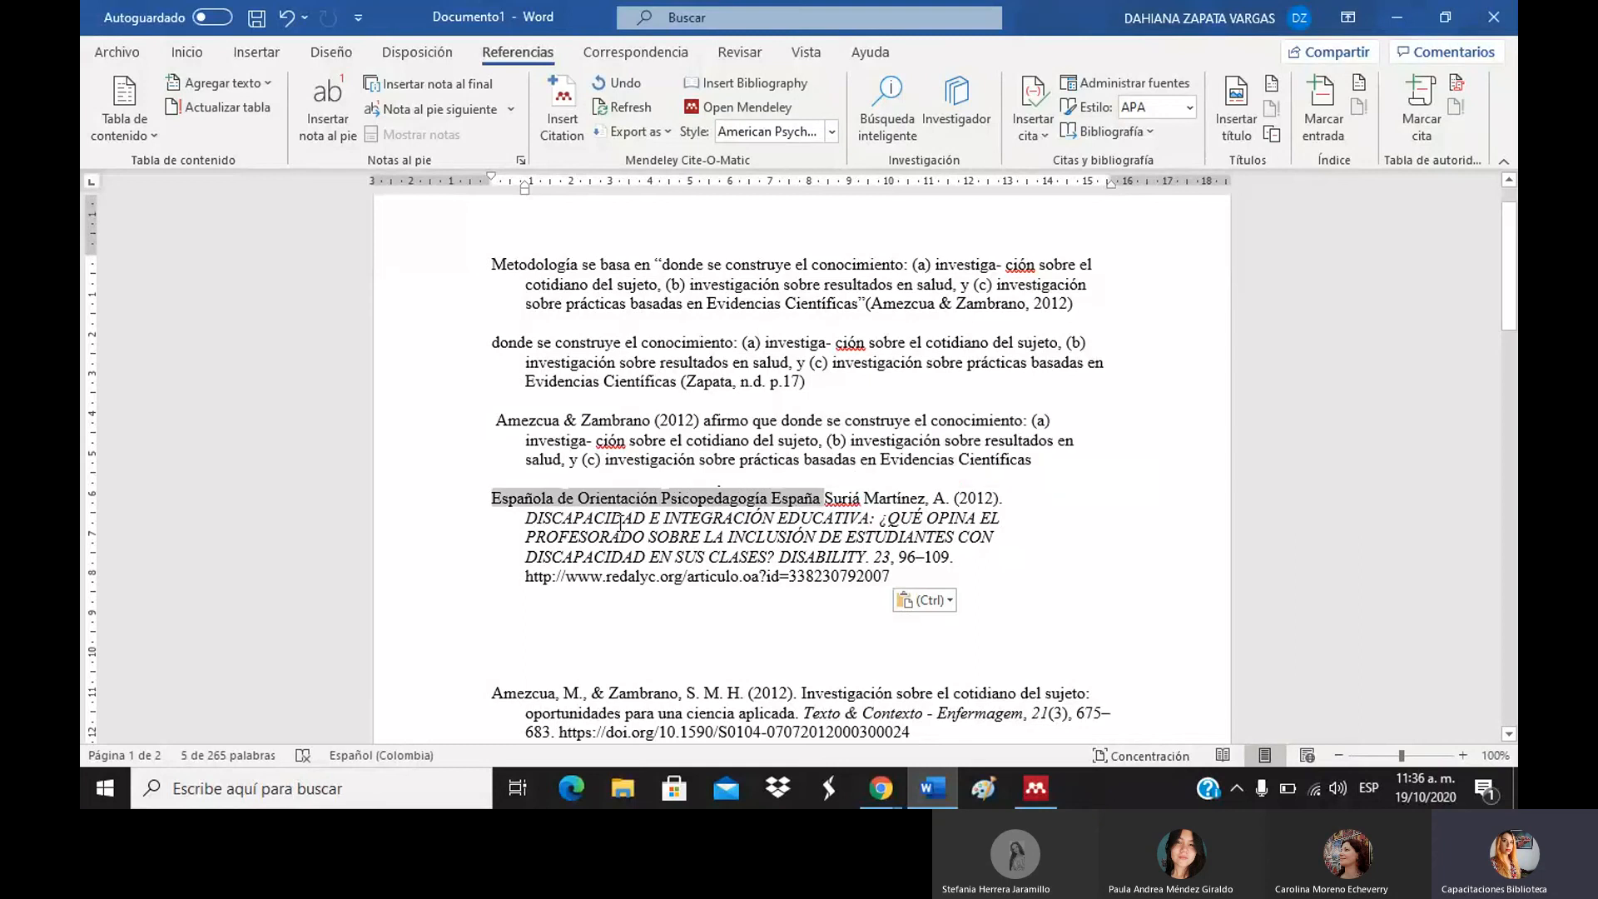
{"action": "left_click_drag", "start_coordinate": [526, 517], "coordinate": [872, 569]}
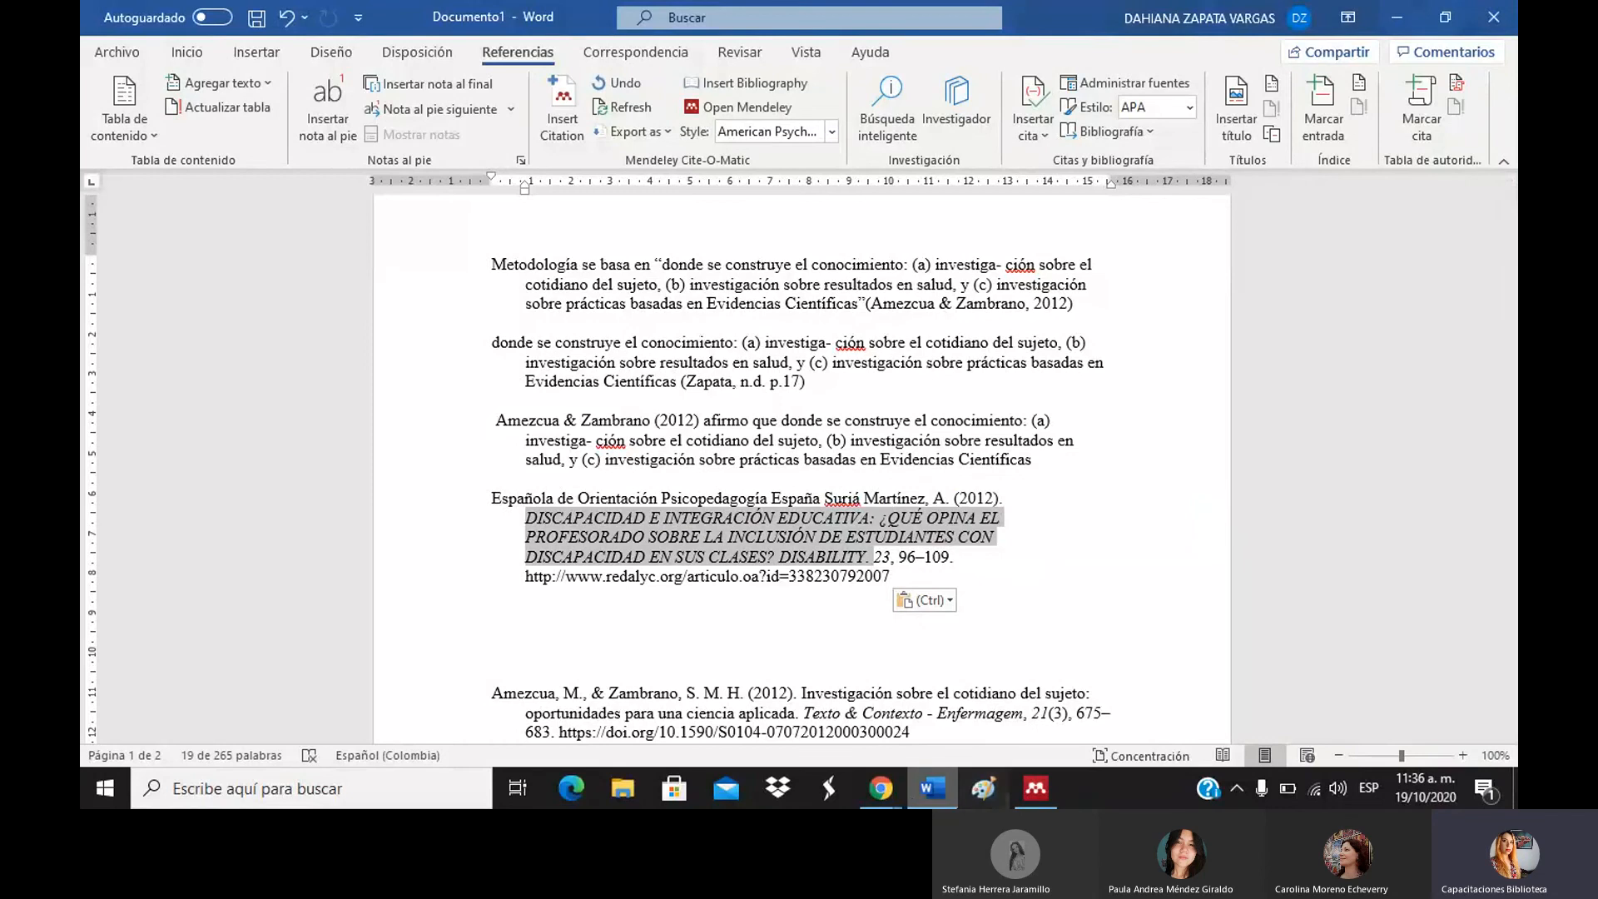
Show the details and URL of the CDC 'Inclusión de personas con discapacidades' web page entry.
{"action": "mouse_move", "coordinate": [1031, 799]}
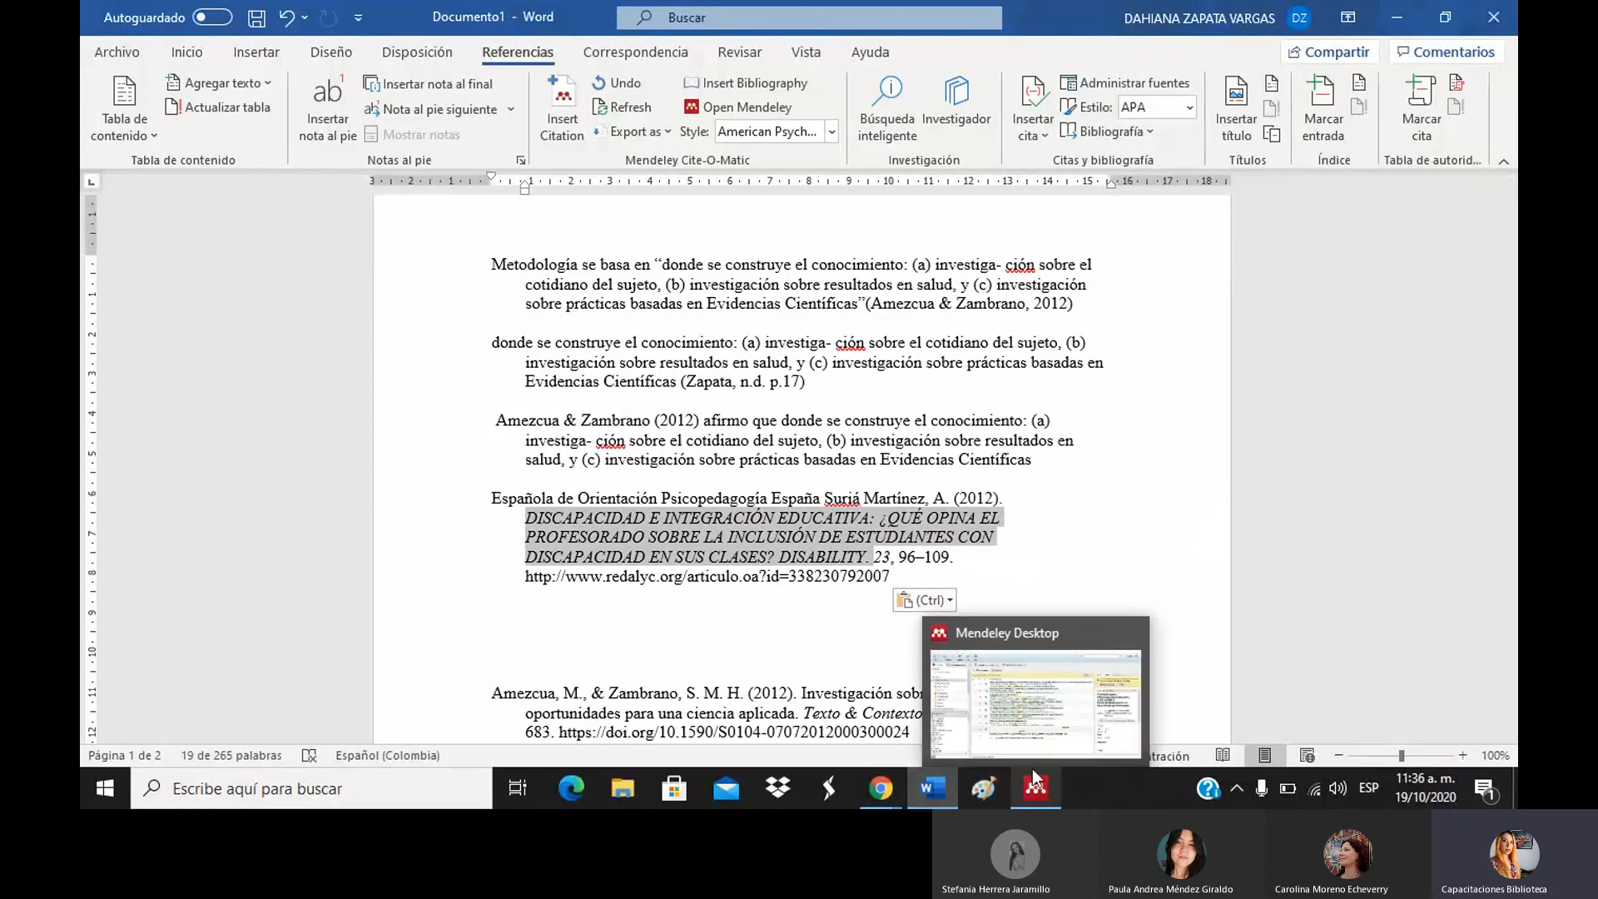
{"action": "left_click", "coordinate": [1031, 750]}
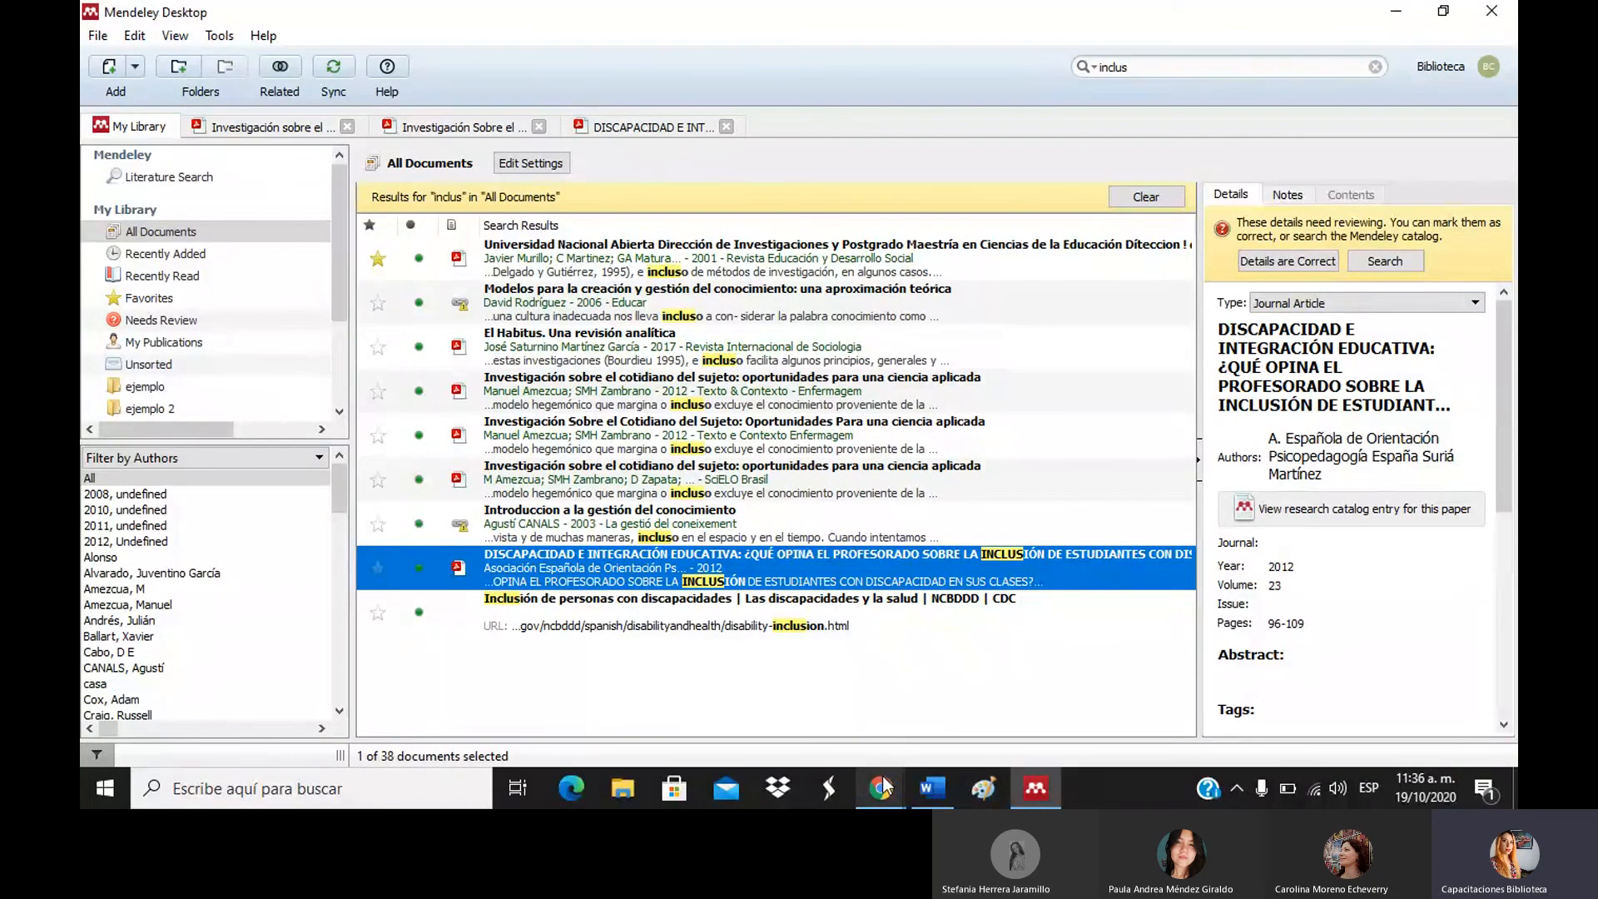
{"action": "mouse_move", "coordinate": [882, 775]}
{"action": "left_click", "coordinate": [765, 611]}
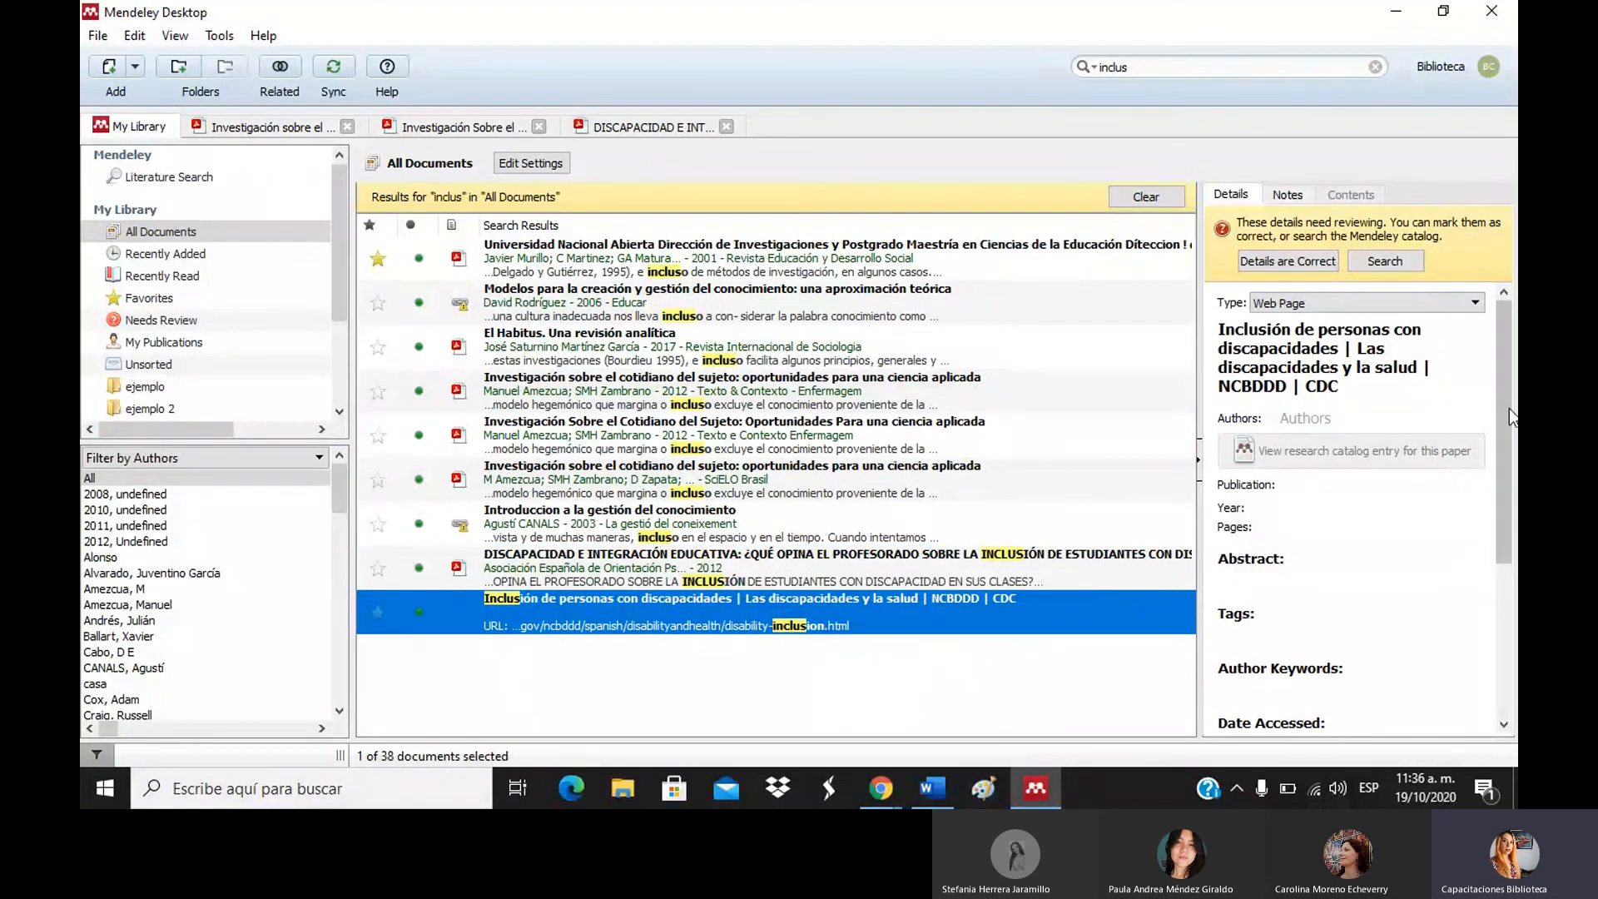
{"action": "left_click", "coordinate": [1511, 583]}
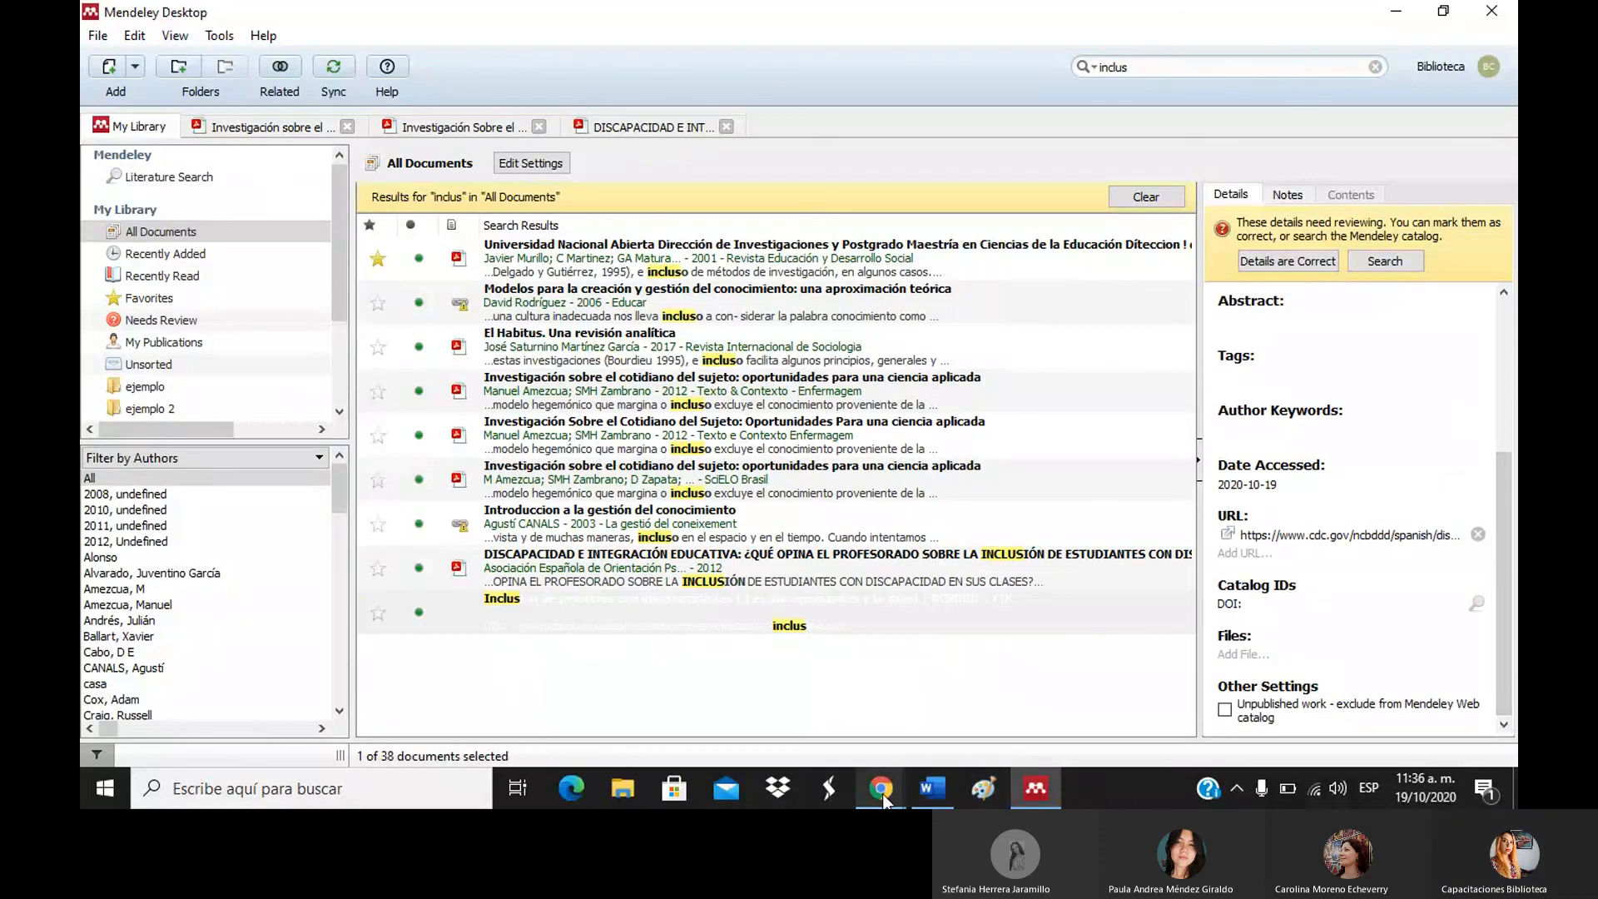
Return to Chrome and switch to the Teams meeting tab with the ongoing call.
{"action": "mouse_move", "coordinate": [874, 790]}
{"action": "left_click", "coordinate": [805, 751]}
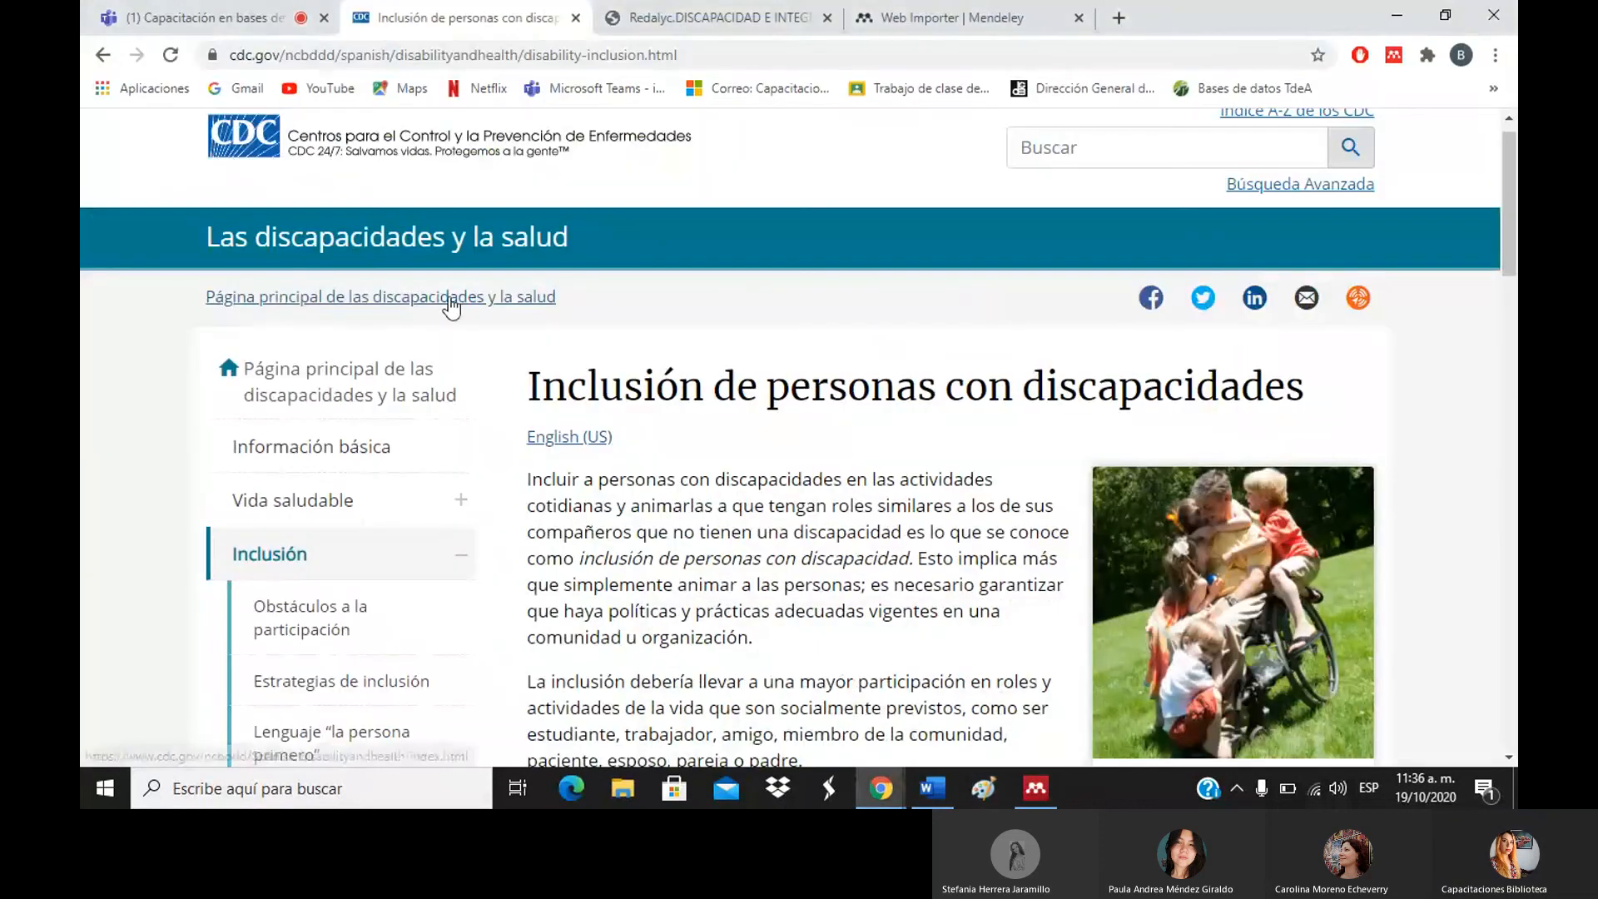
{"action": "left_click", "coordinate": [271, 12]}
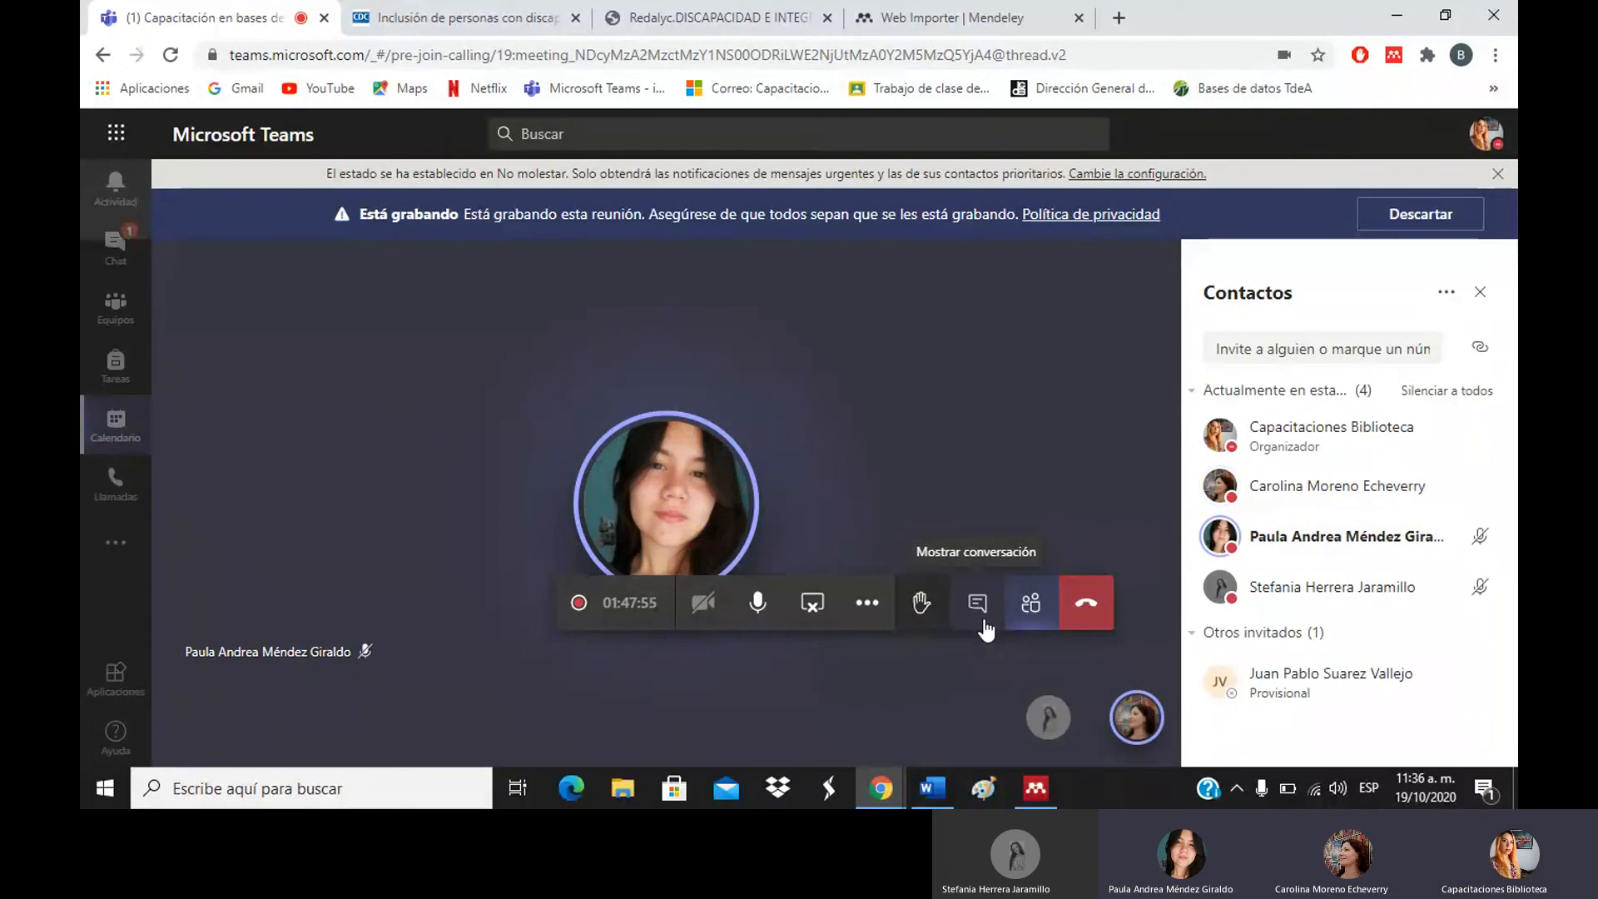
Copy the 'apa' bookmark from the bookmarks overflow.
{"action": "left_click", "coordinate": [1494, 90]}
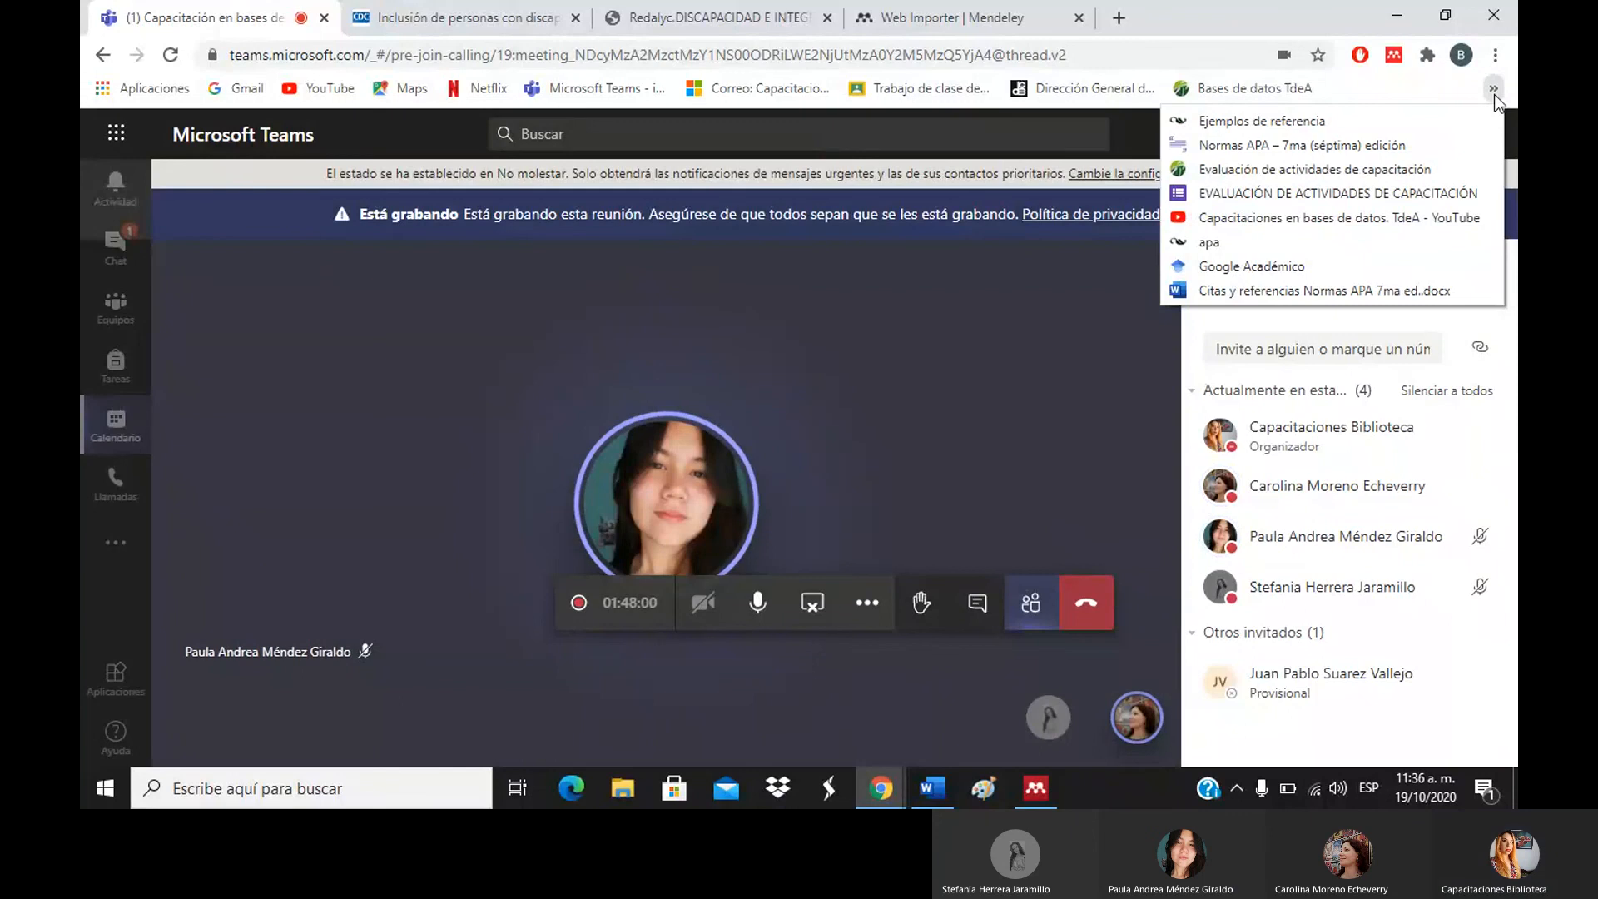
{"action": "right_click", "coordinate": [1270, 241]}
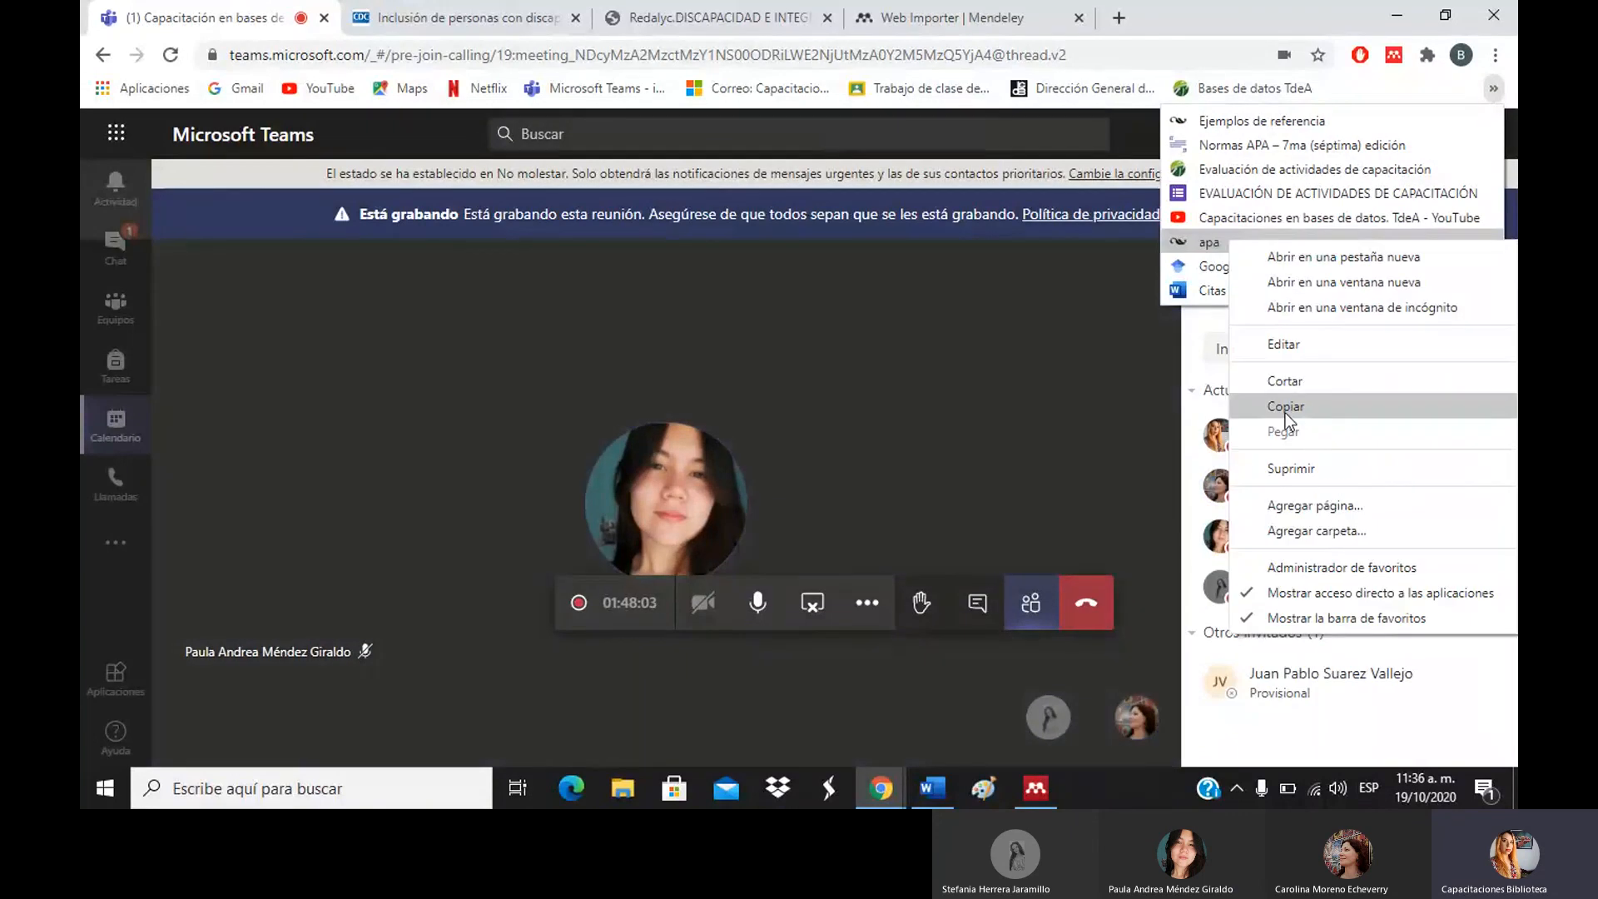
{"action": "left_click", "coordinate": [1285, 408]}
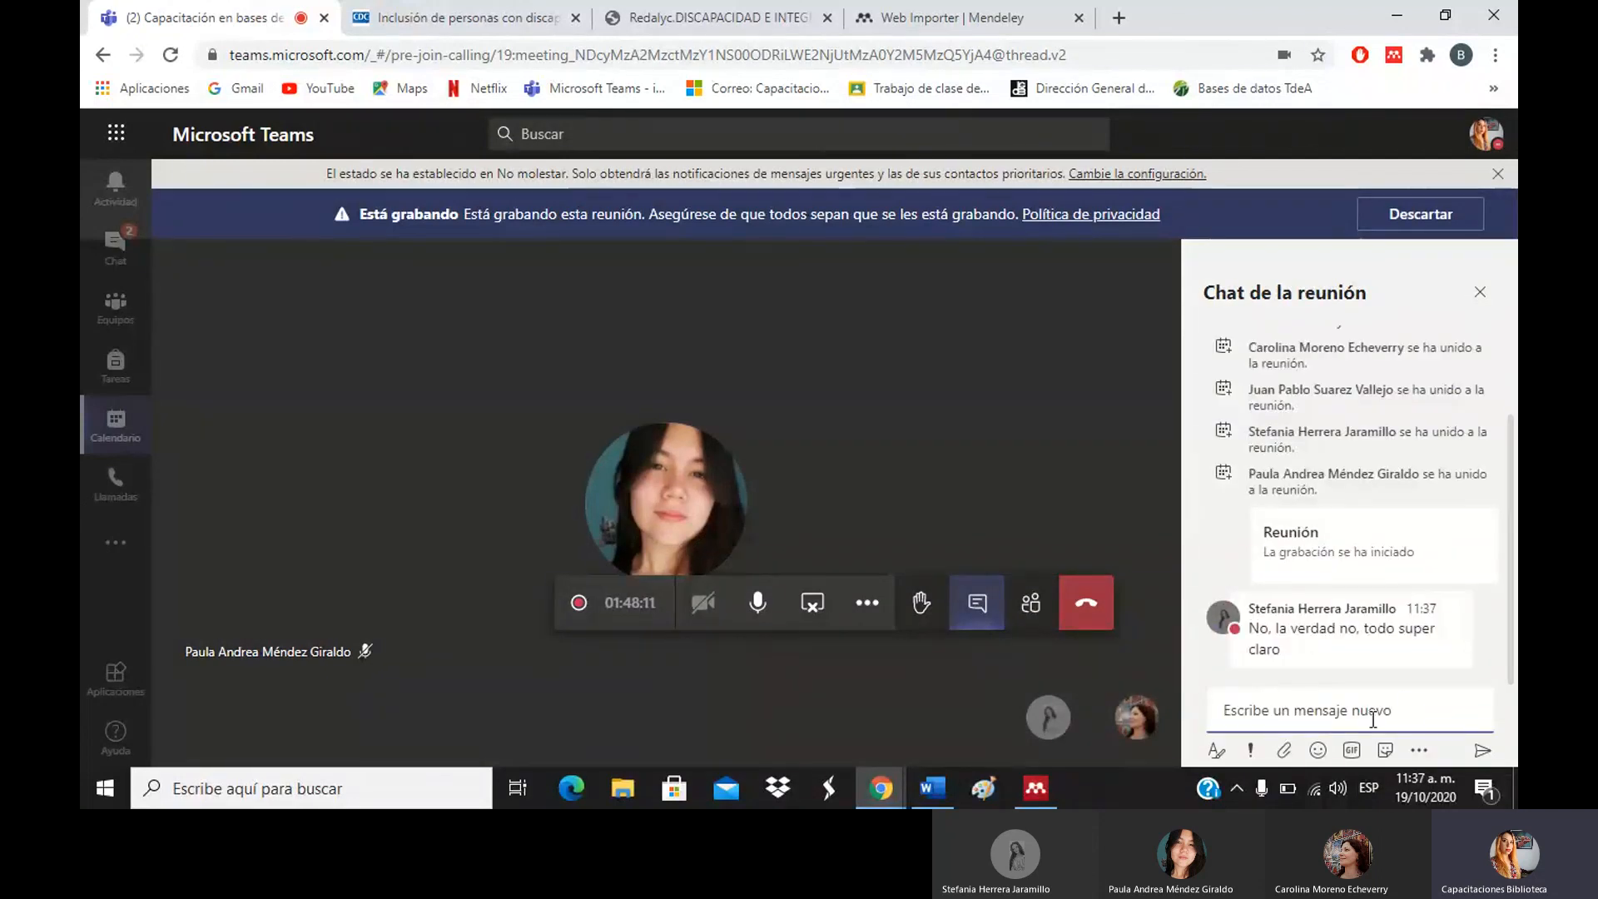
Send the message "apa" in the meeting chat.
{"action": "left_click", "coordinate": [1329, 709]}
{"action": "type", "text": "apa"}
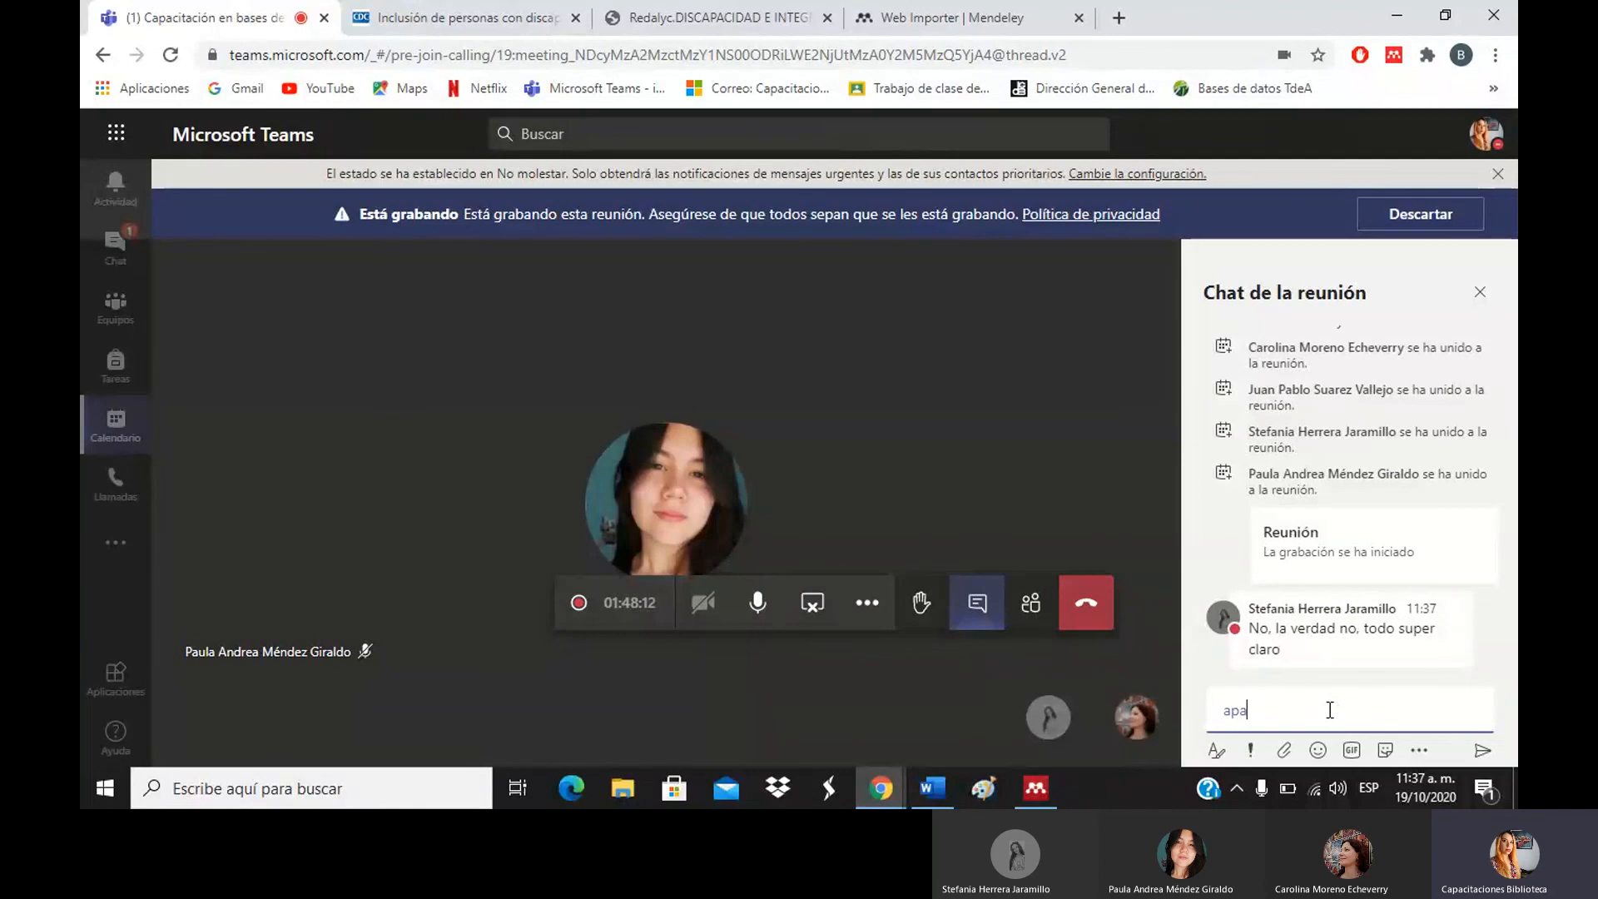
{"action": "key", "text": "Return"}
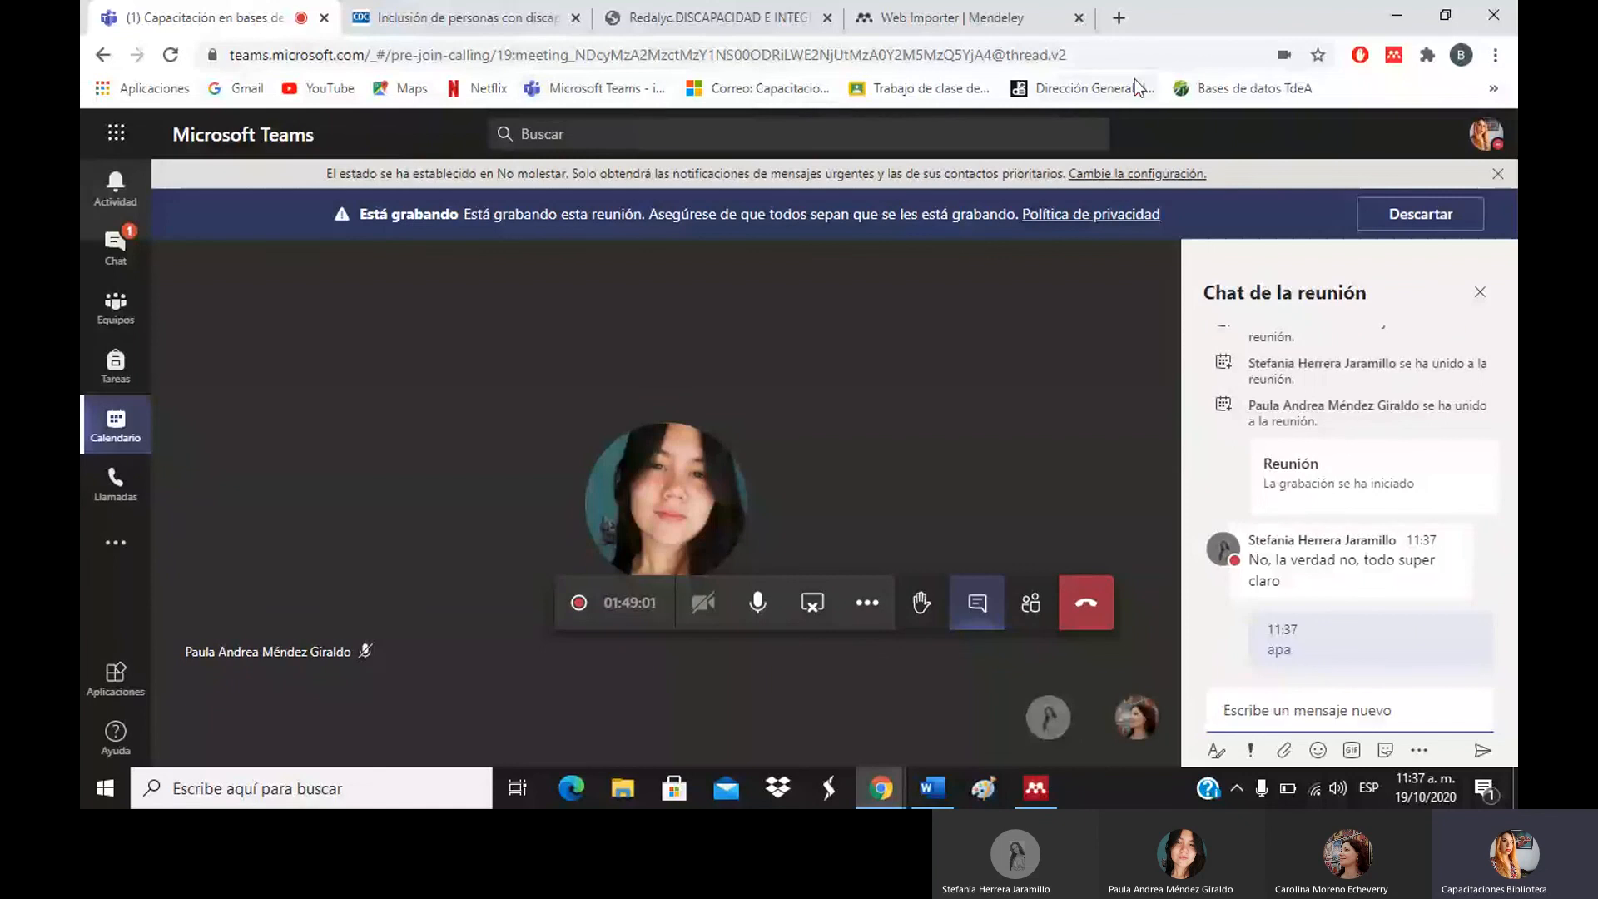
Share the 'Citas y referencias Normas APA 7ma ed..docx' bookmark link in the meeting chat.
{"action": "left_click", "coordinate": [1493, 89]}
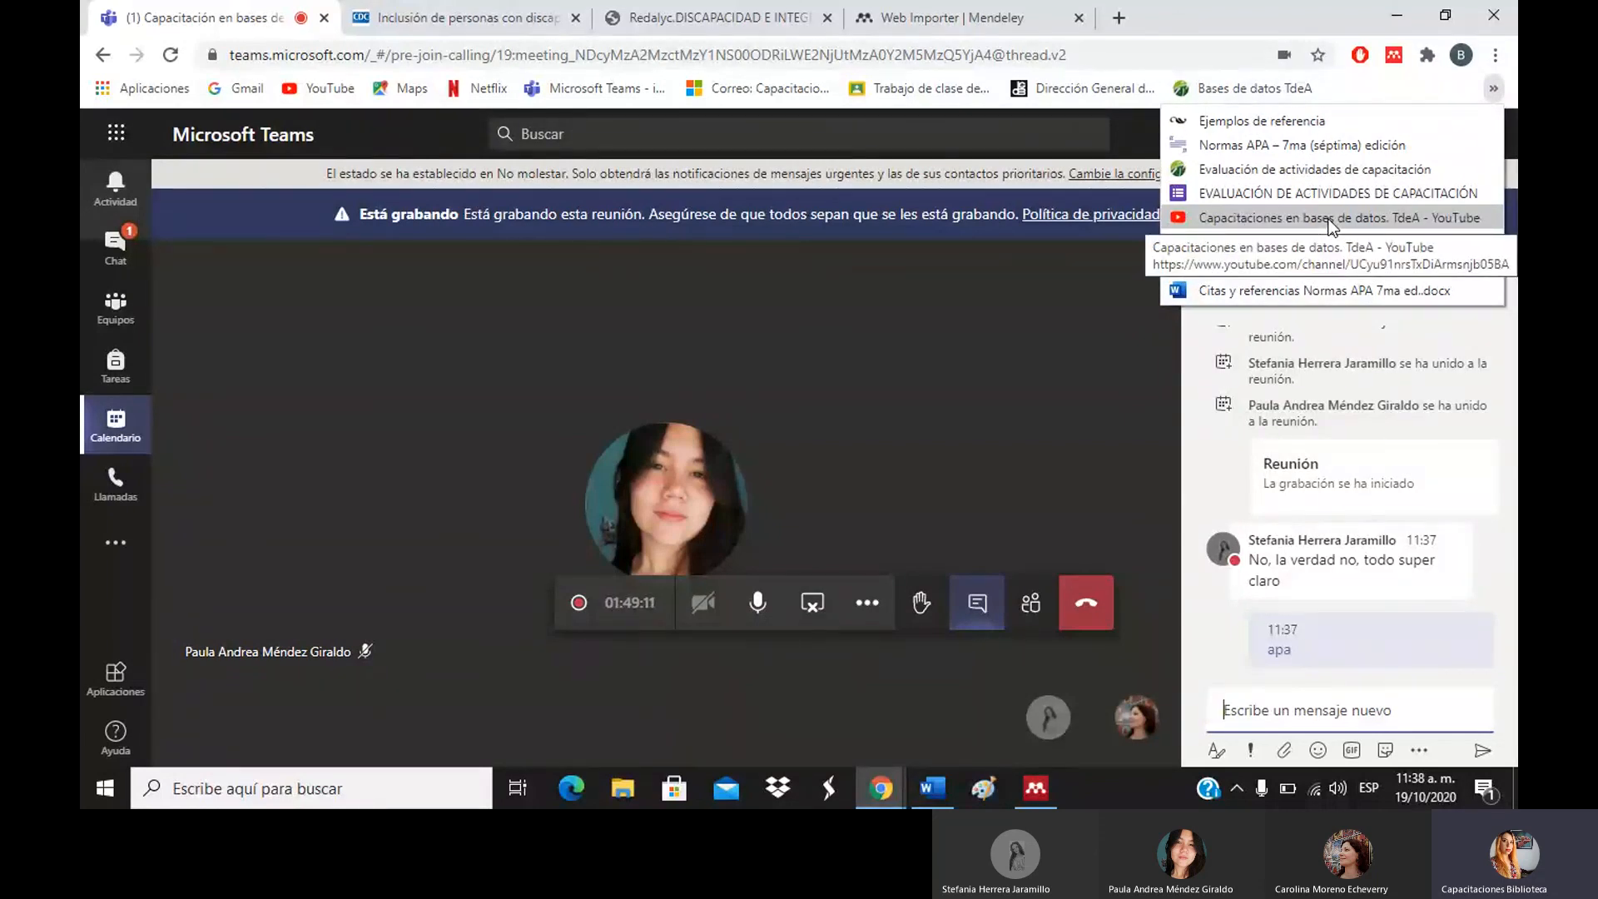
{"action": "right_click", "coordinate": [1283, 289]}
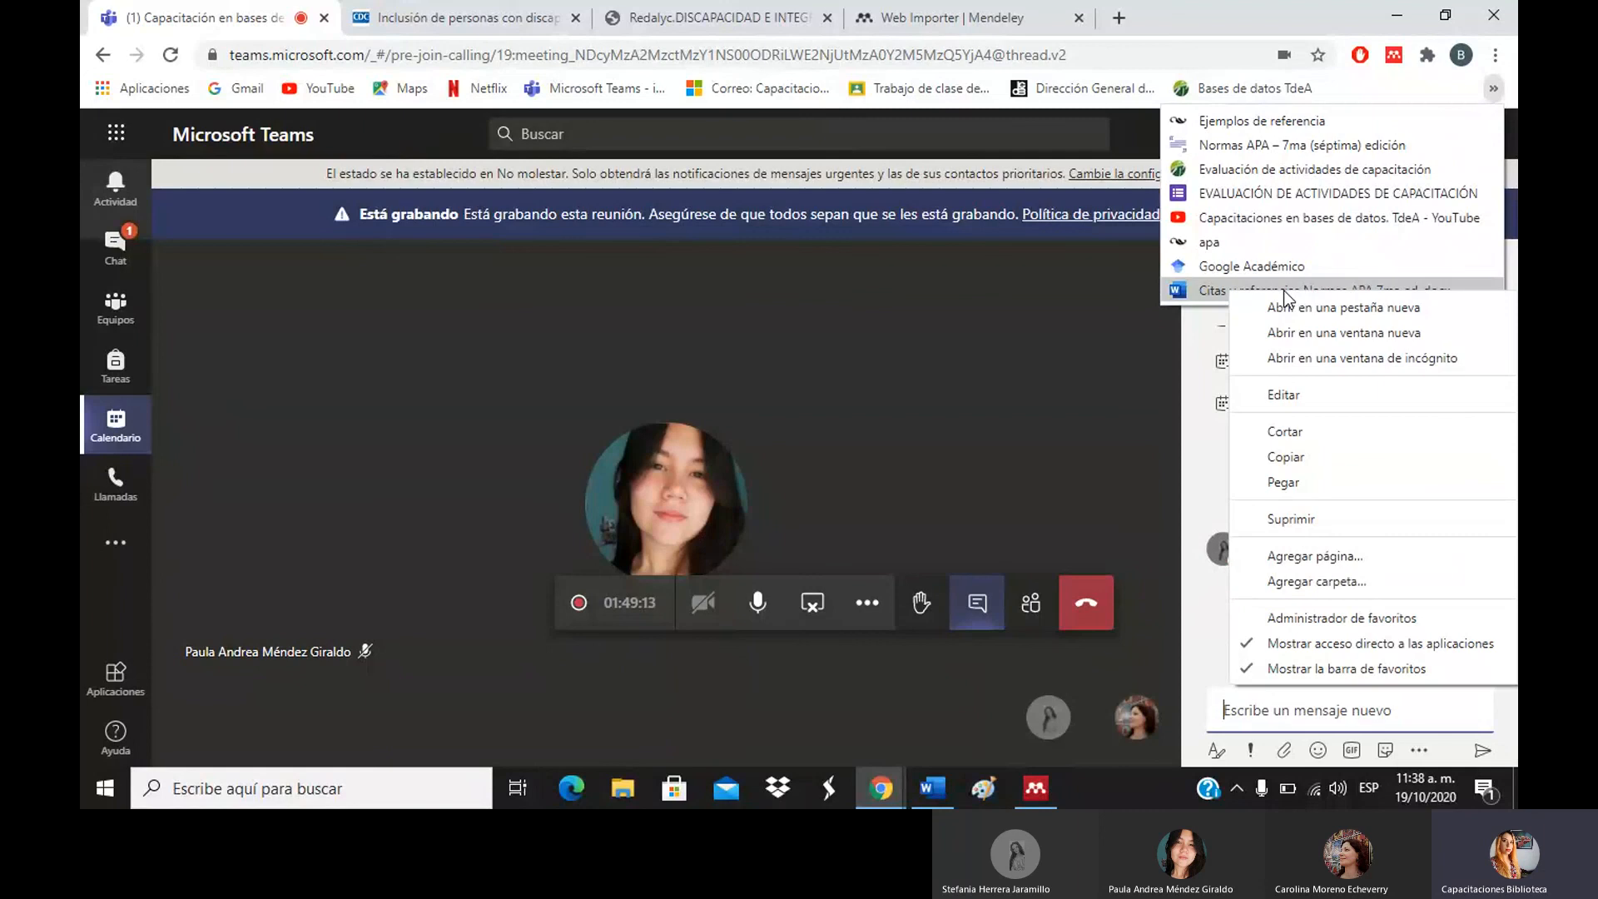
{"action": "left_click", "coordinate": [1285, 464]}
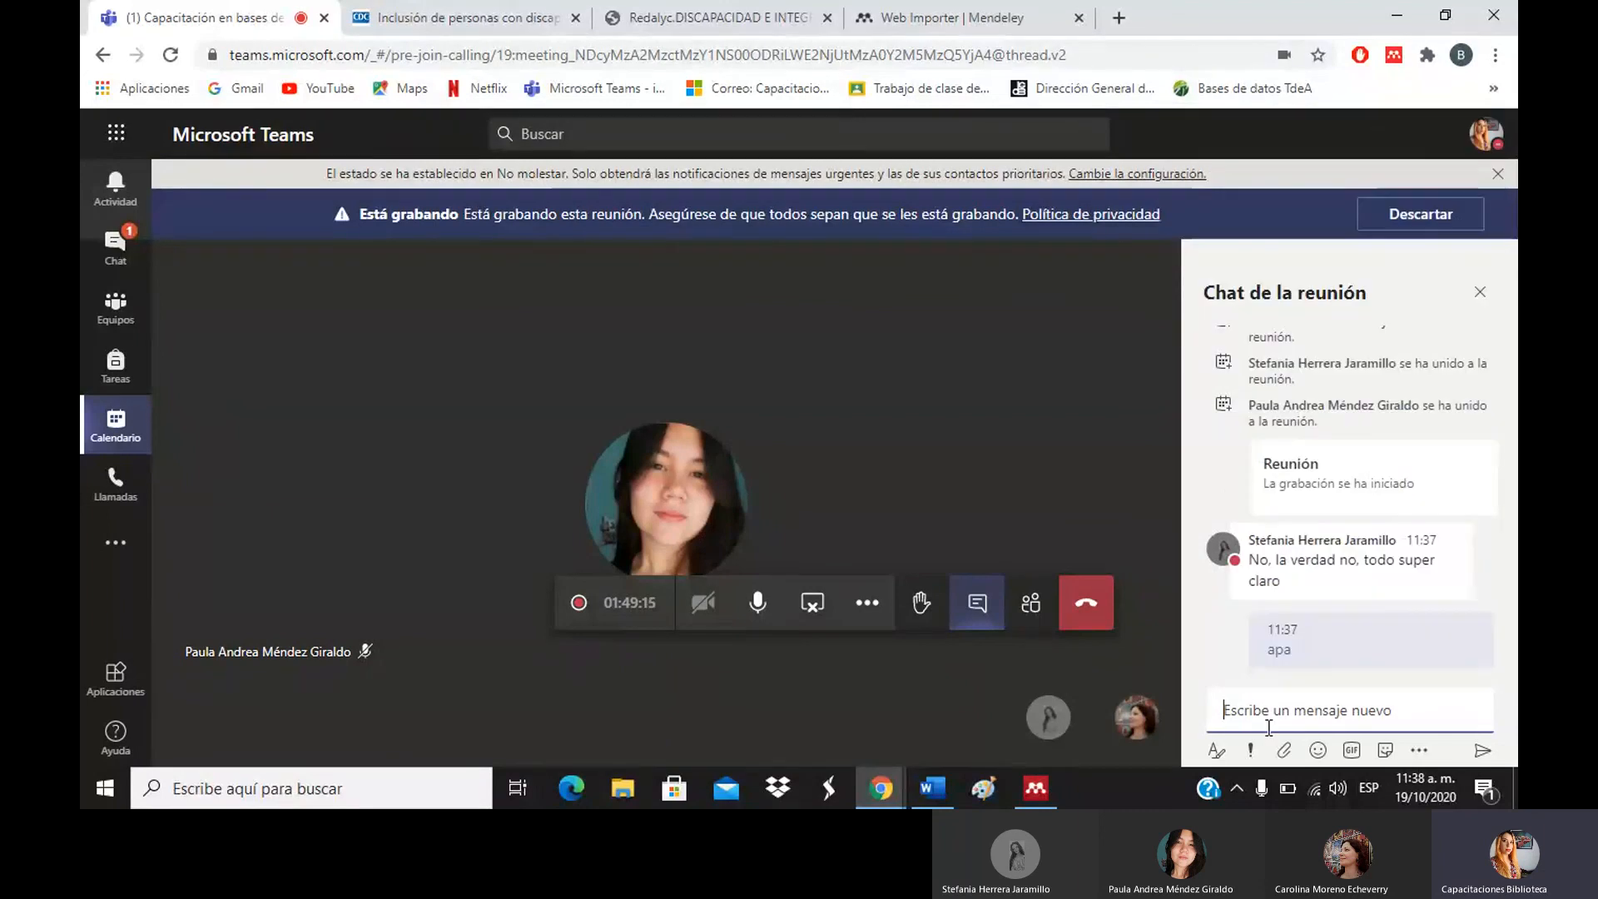
{"action": "key", "text": "ctrl+v"}
{"action": "key", "text": "Return"}
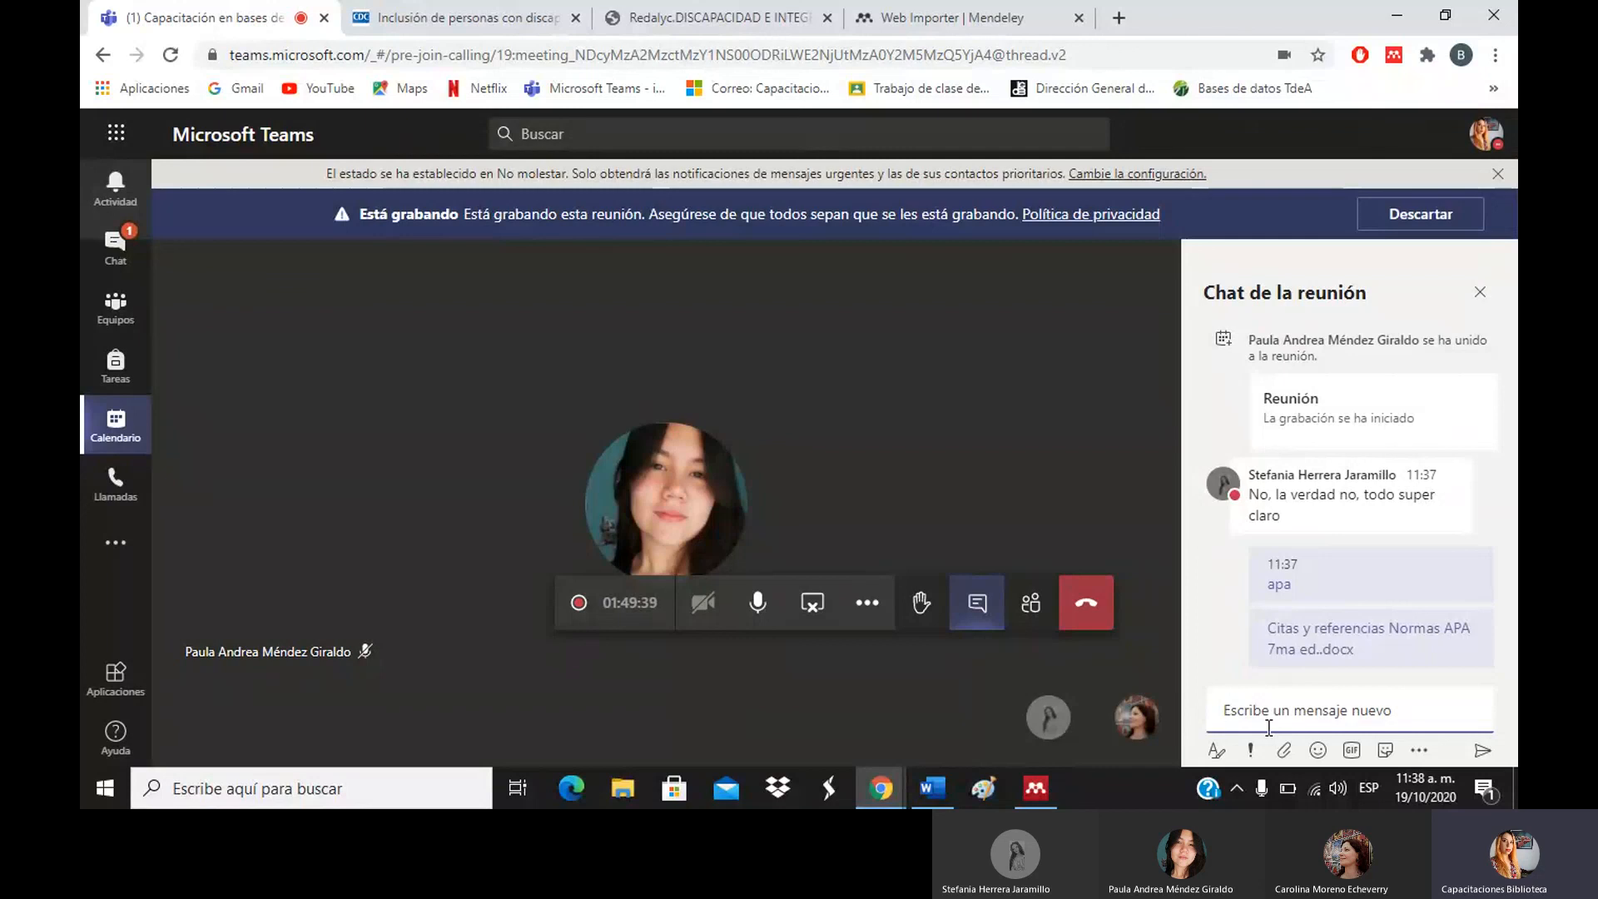
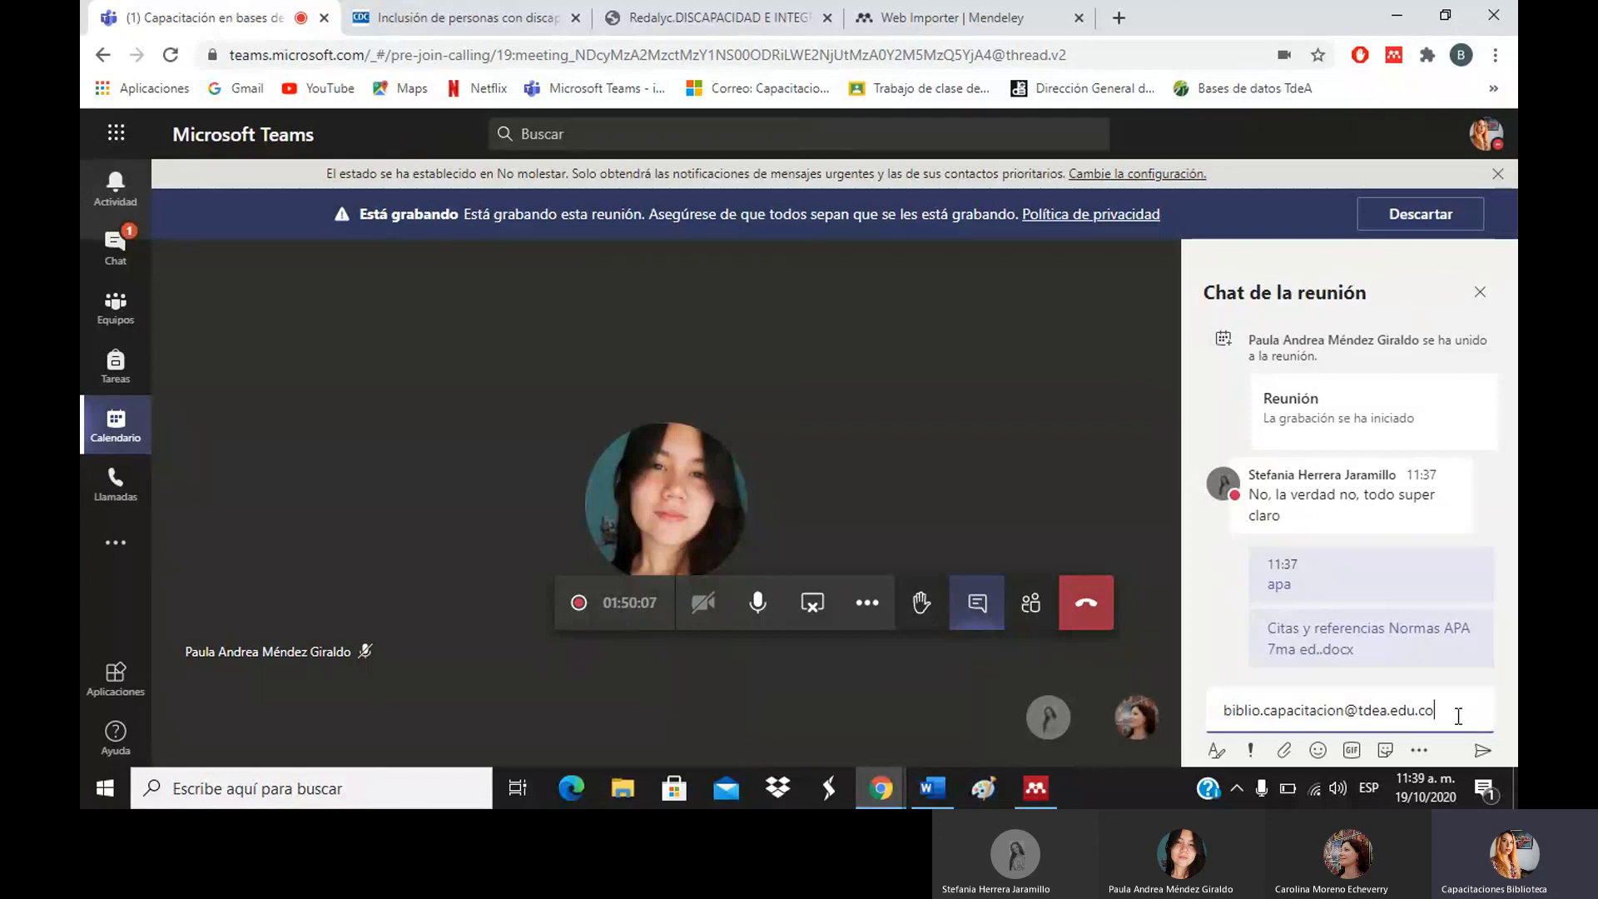
Send the library training team's contact e-mail address in the chat, correcting a typo.
{"action": "key", "text": "Return"}
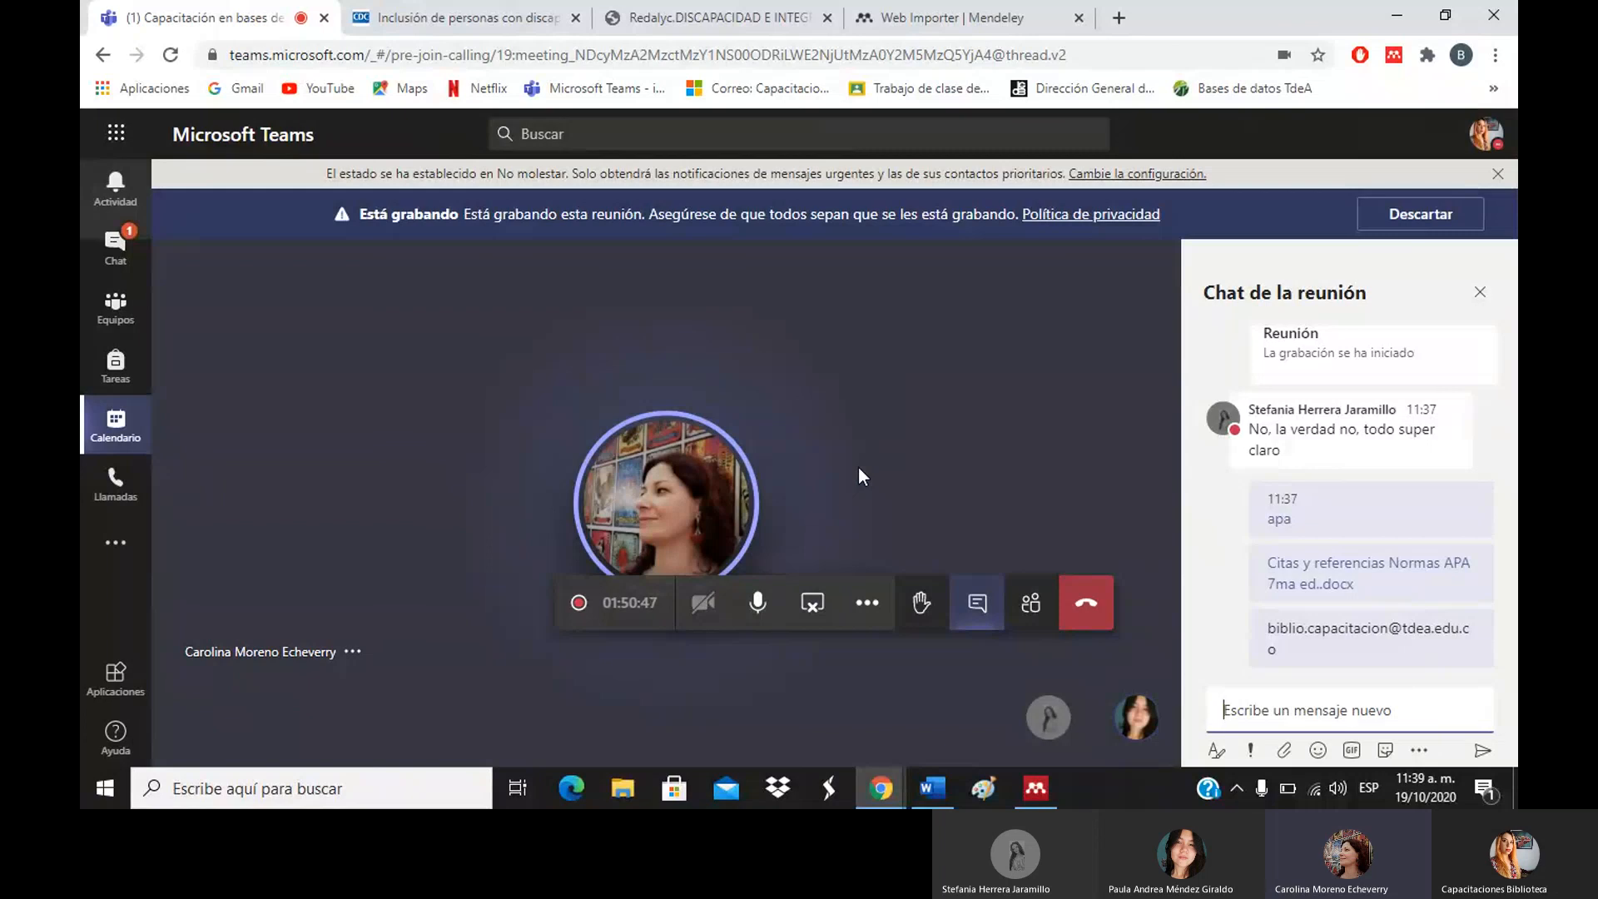
Mute the microphone and choose Detener grabación from Más acciones to stop recording.
{"action": "left_click", "coordinate": [764, 614]}
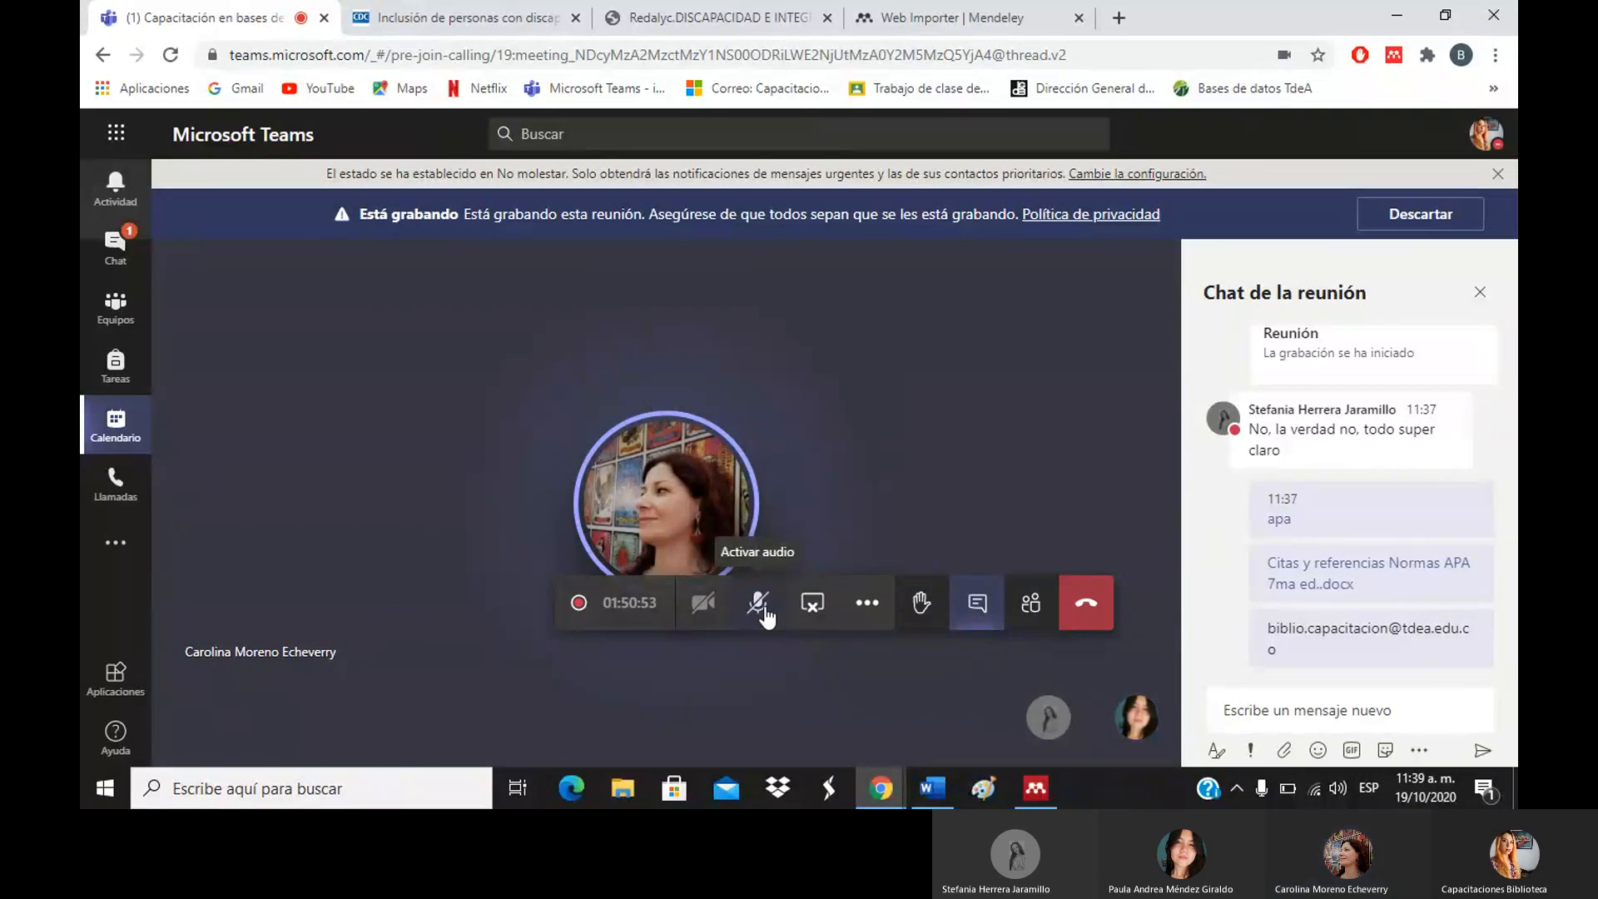
{"action": "left_click", "coordinate": [765, 616]}
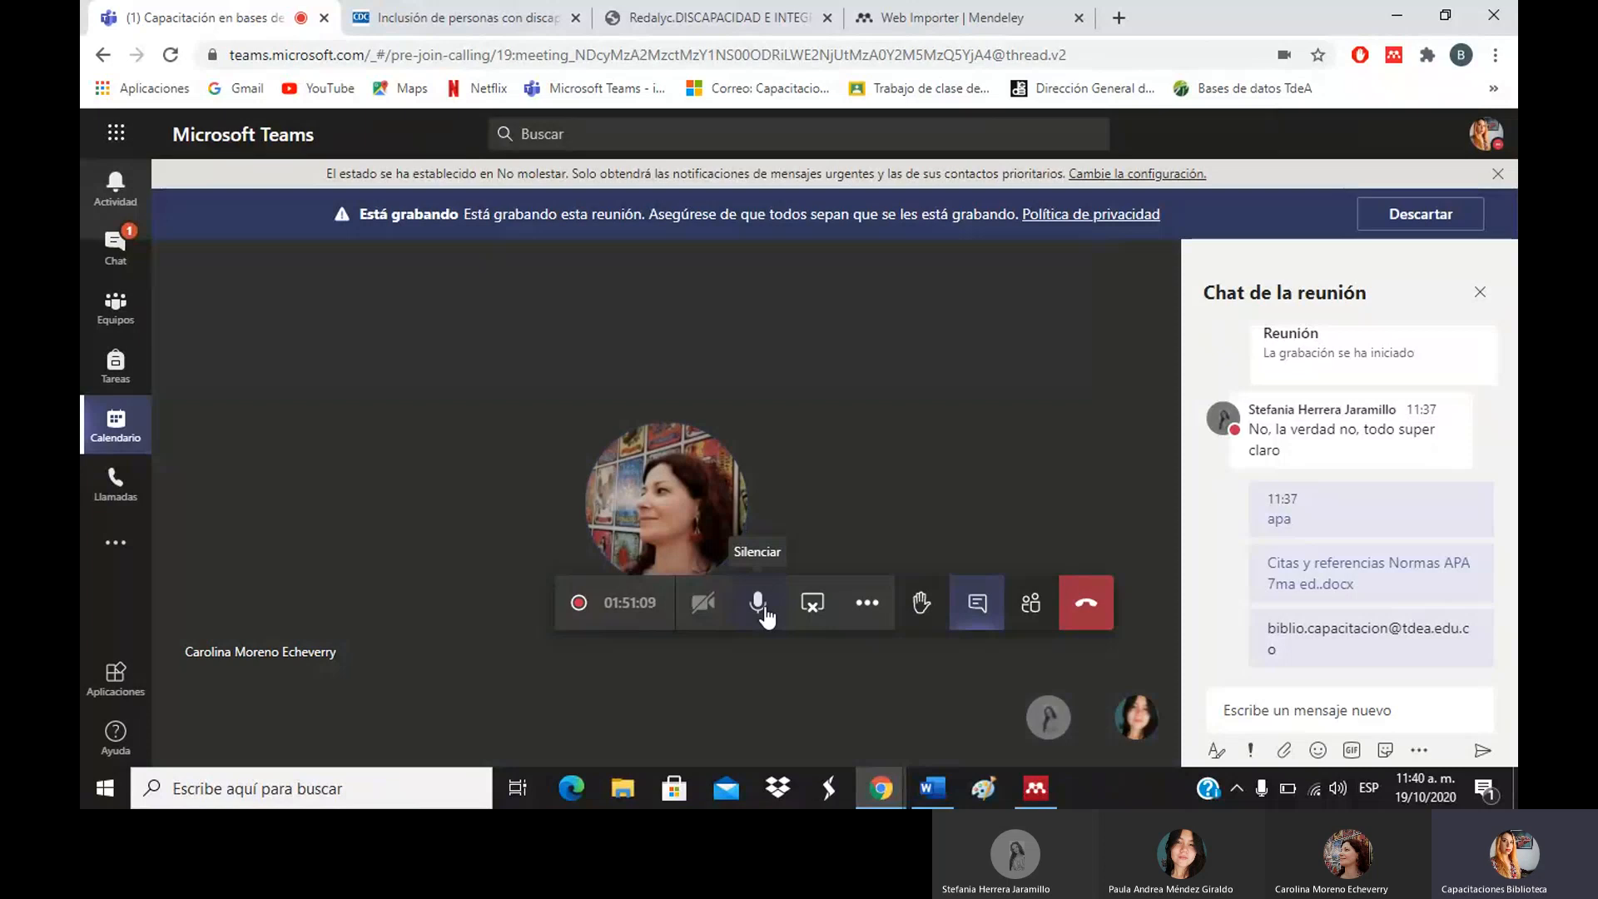
{"action": "left_click", "coordinate": [764, 611]}
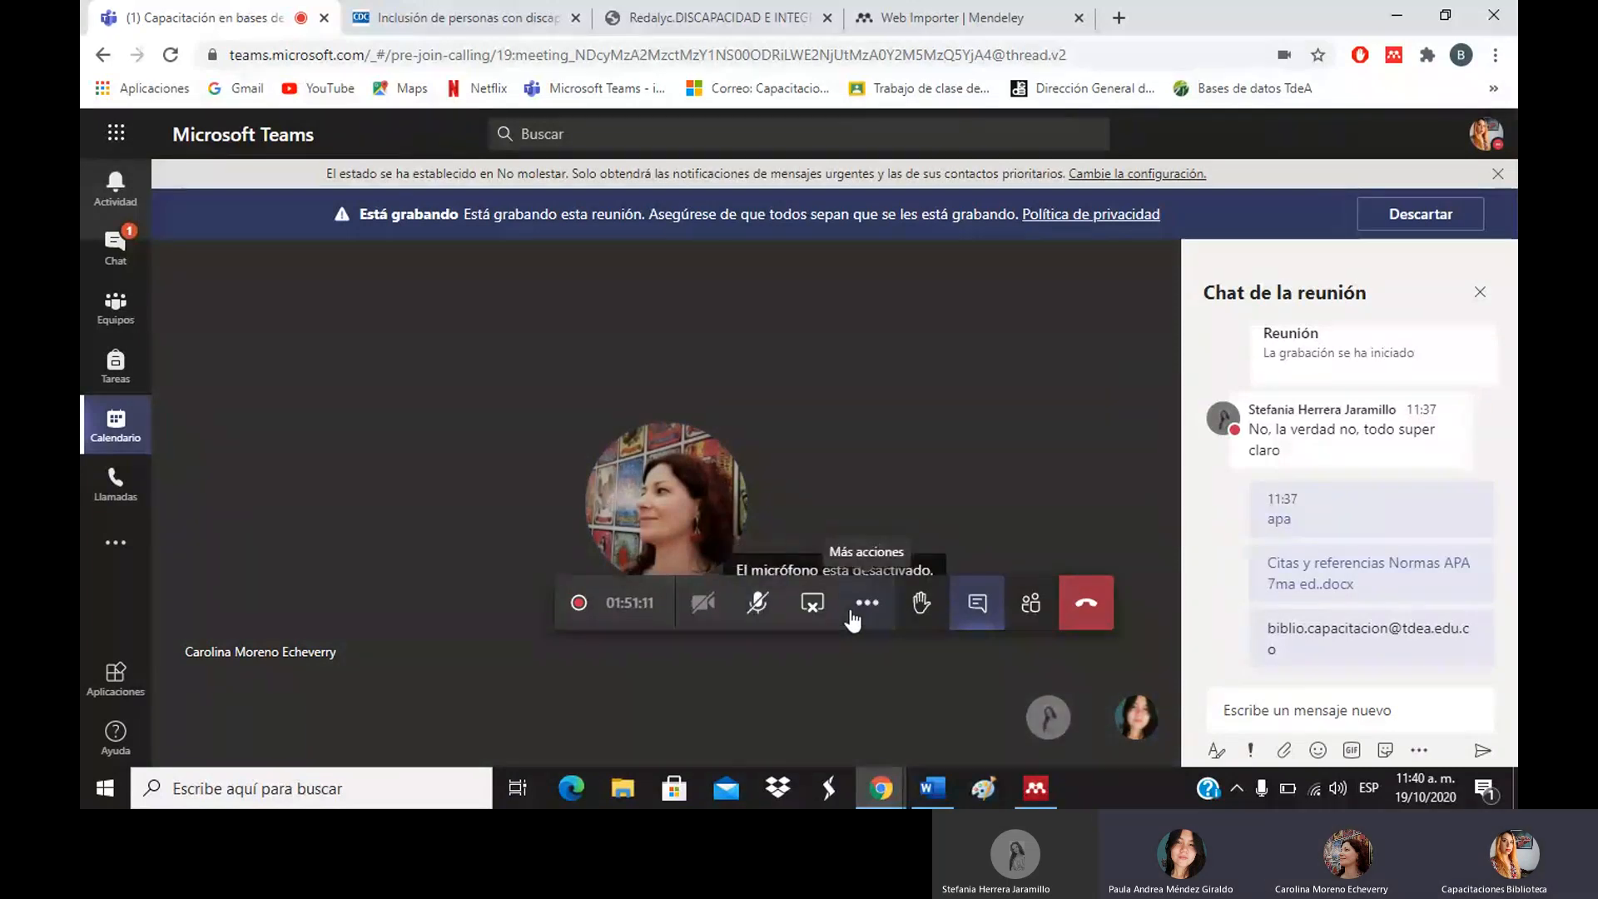
{"action": "left_click", "coordinate": [857, 611]}
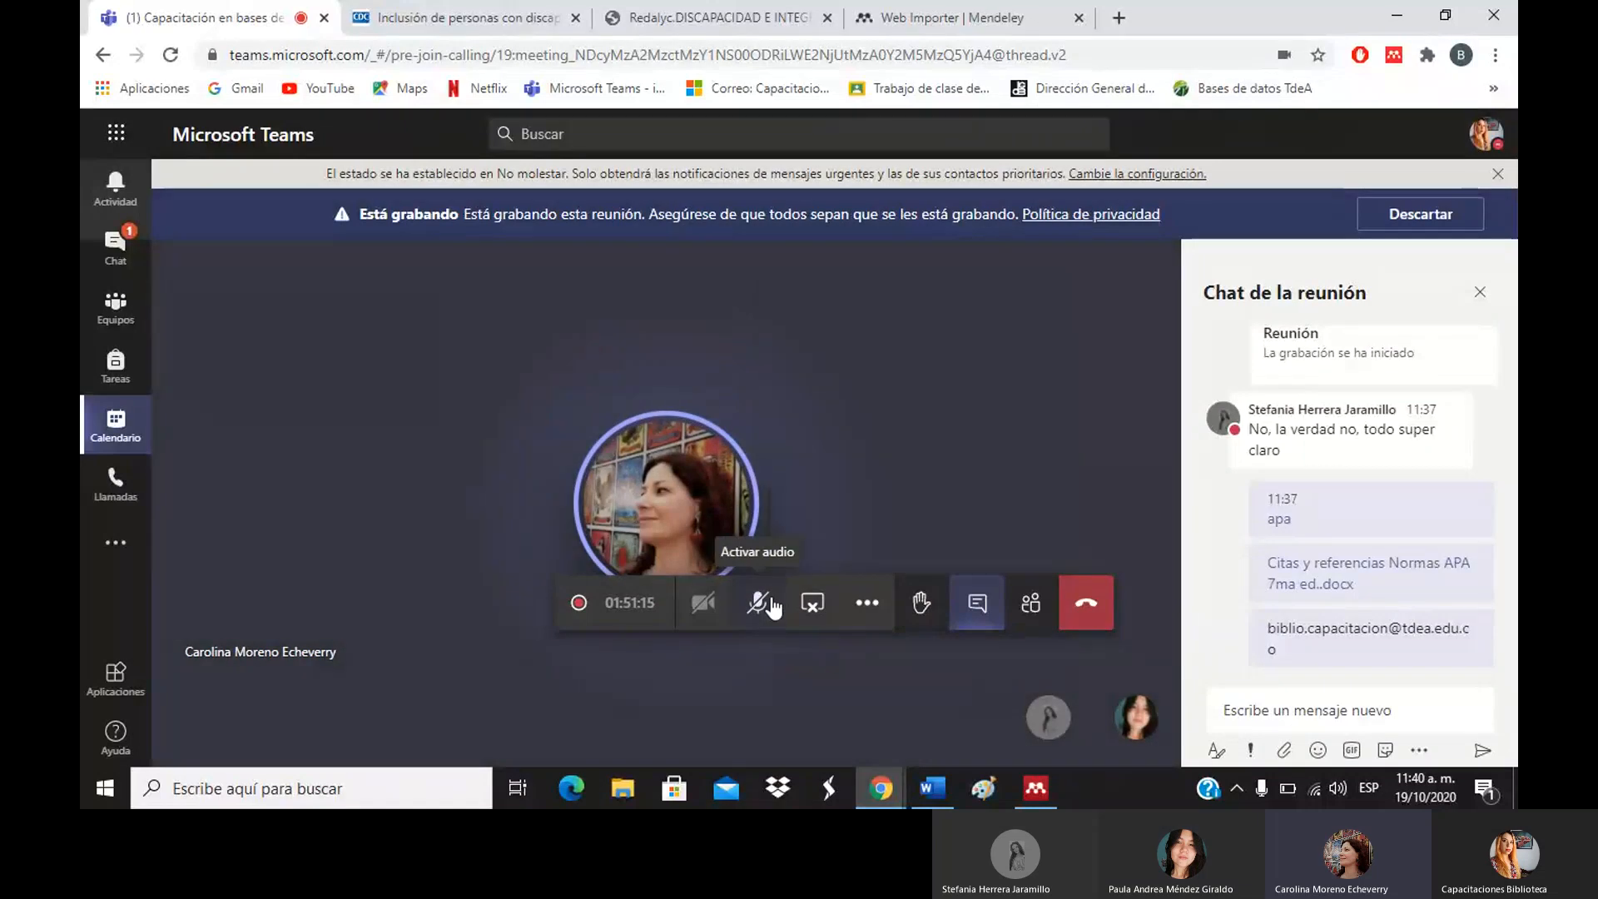
{"action": "left_click", "coordinate": [773, 607]}
{"action": "left_click", "coordinate": [770, 606]}
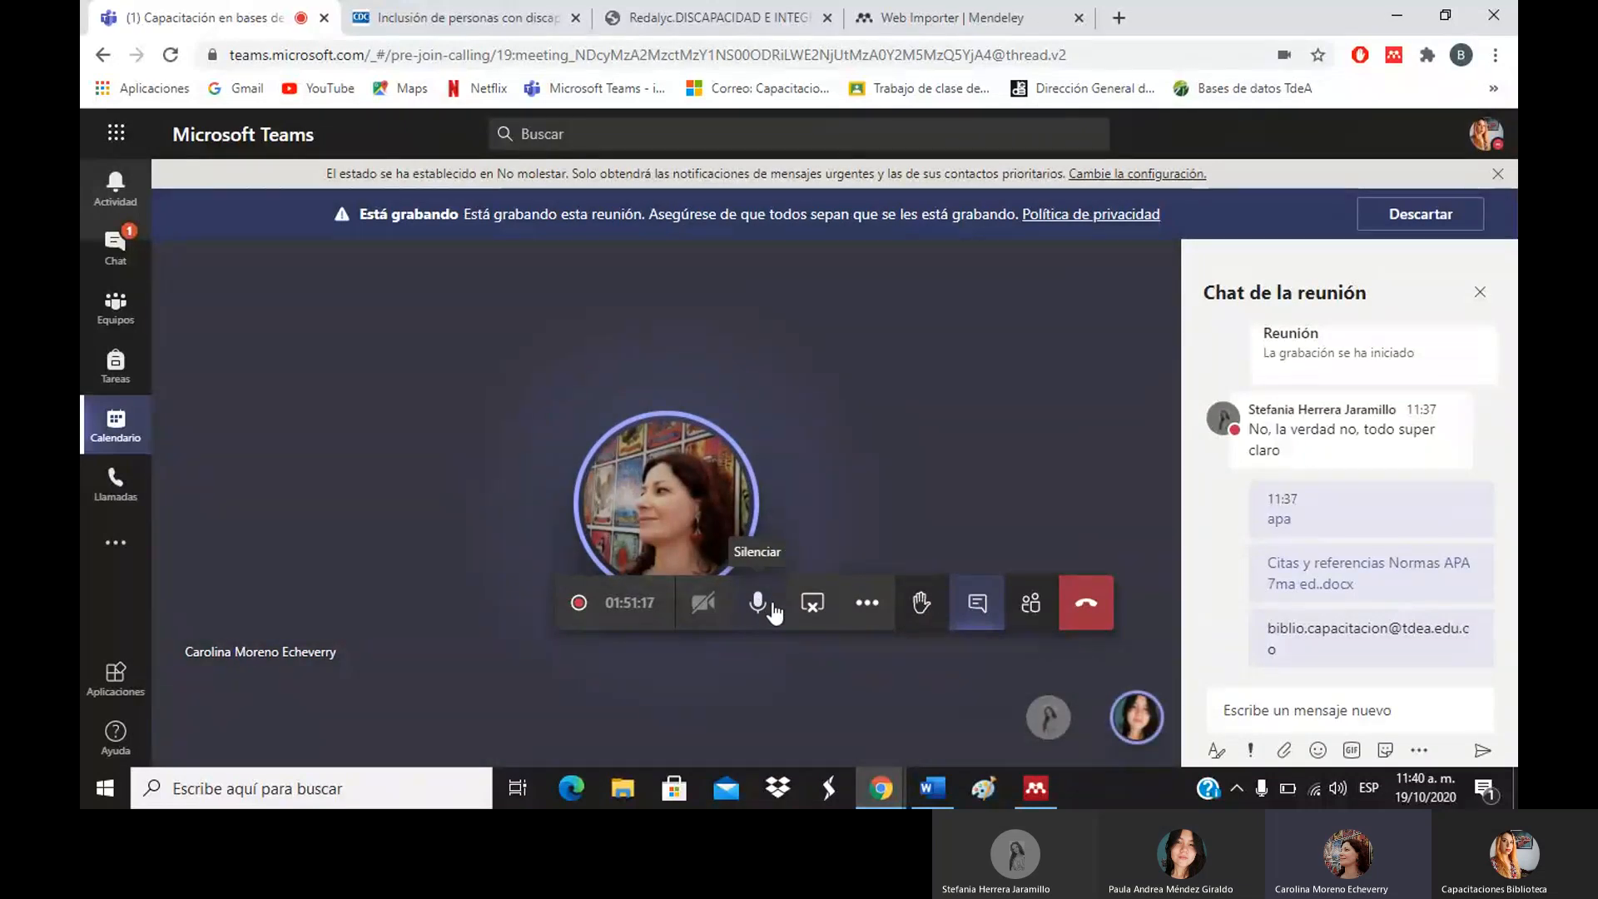
{"action": "left_click", "coordinate": [865, 606]}
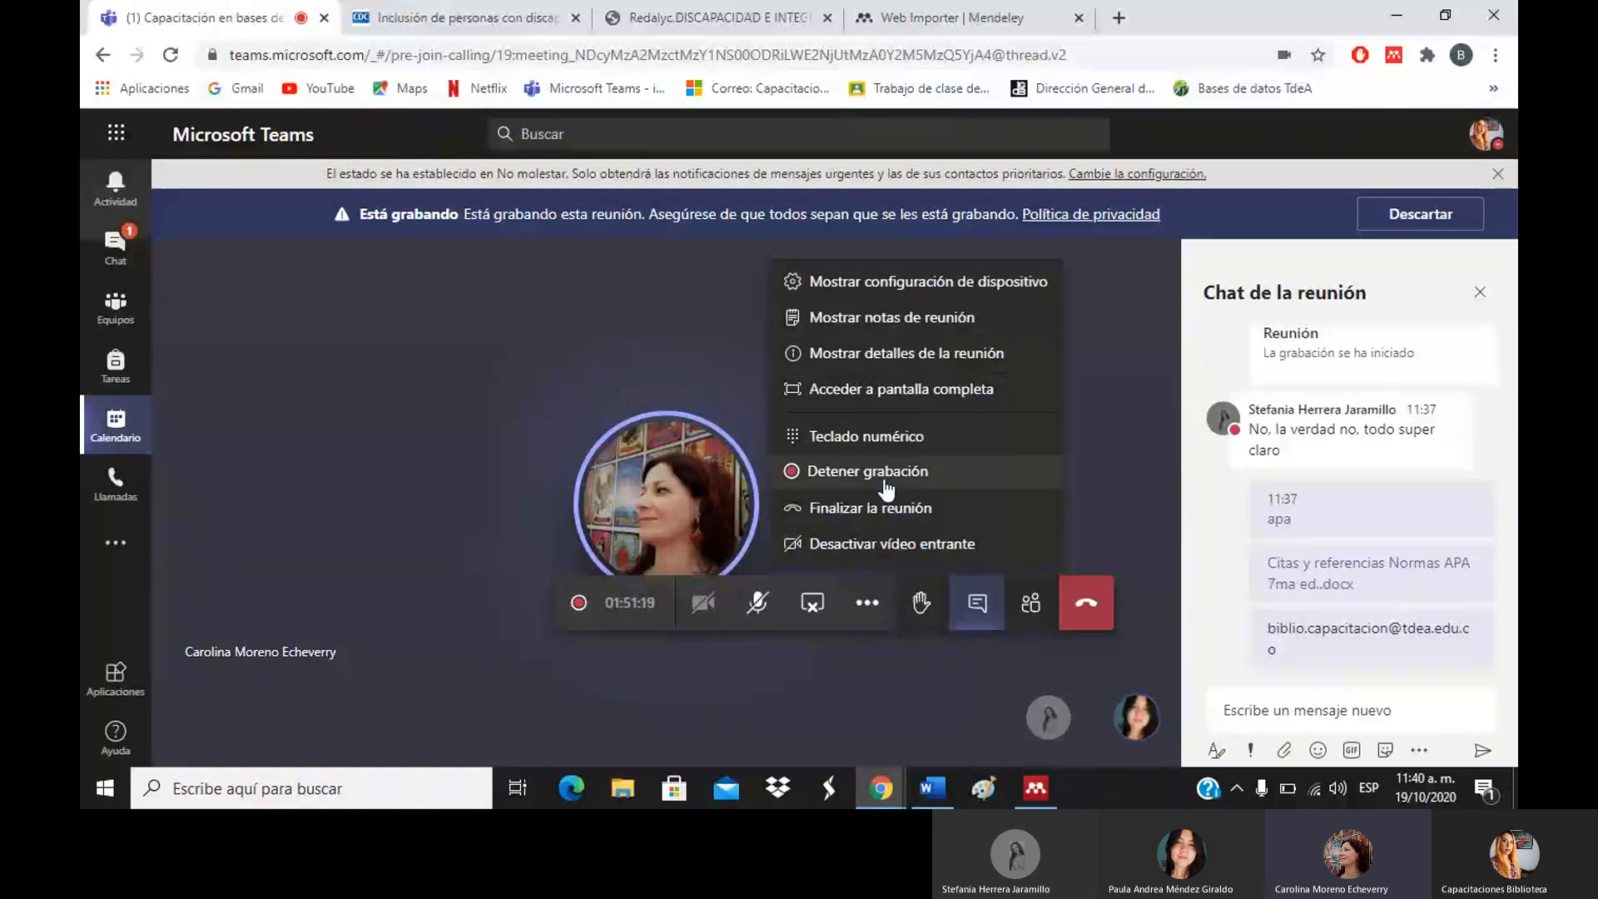
{"action": "left_click", "coordinate": [885, 478]}
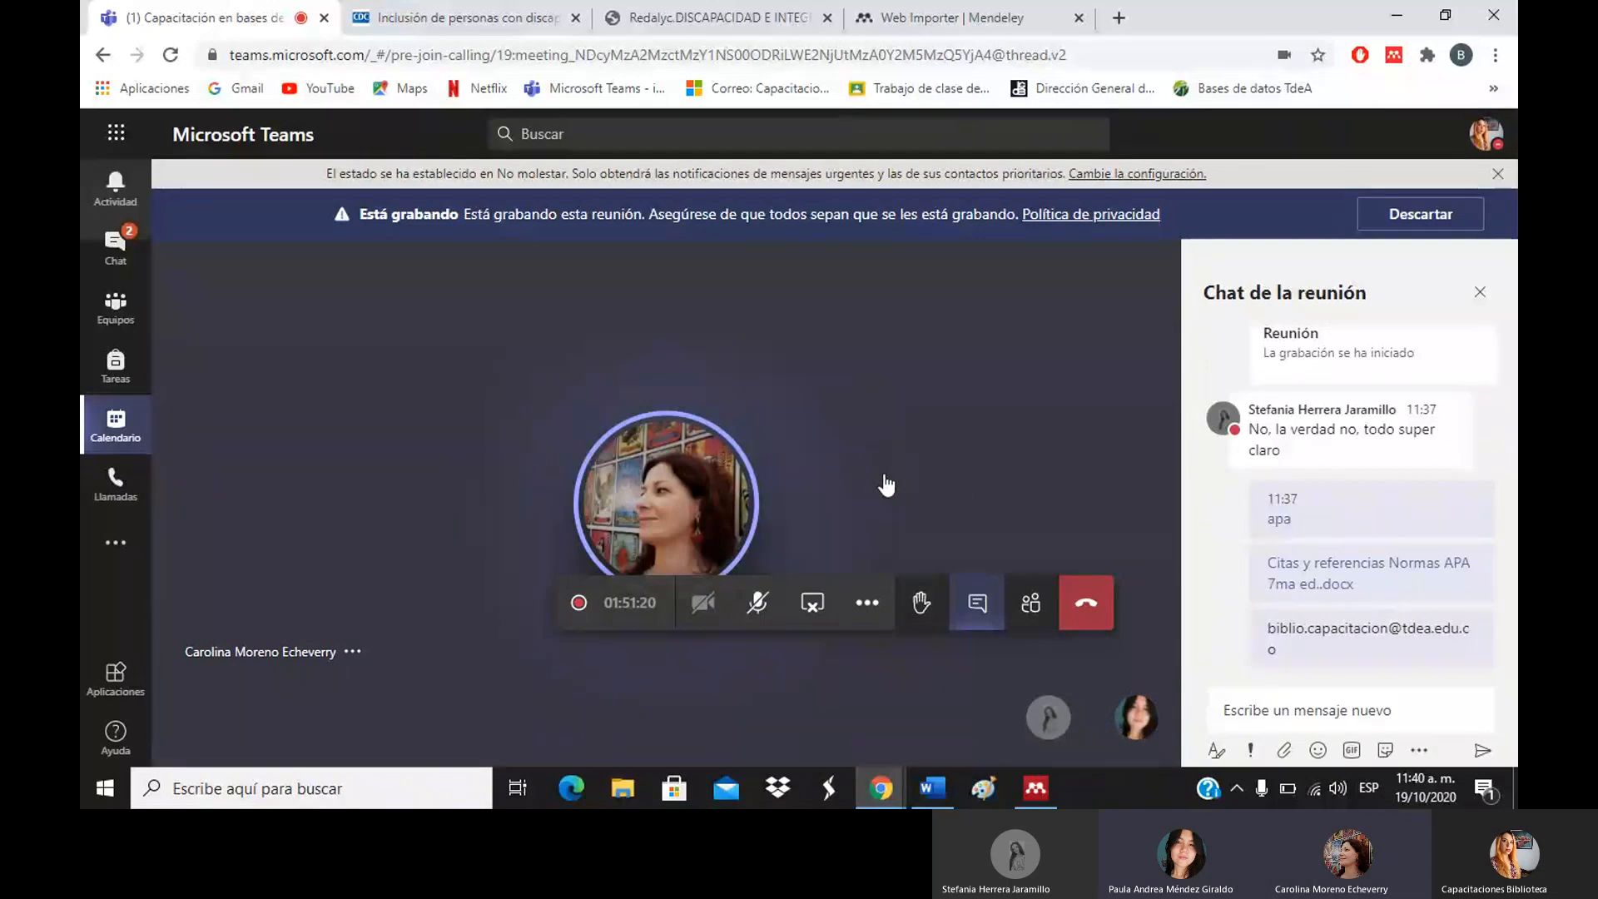